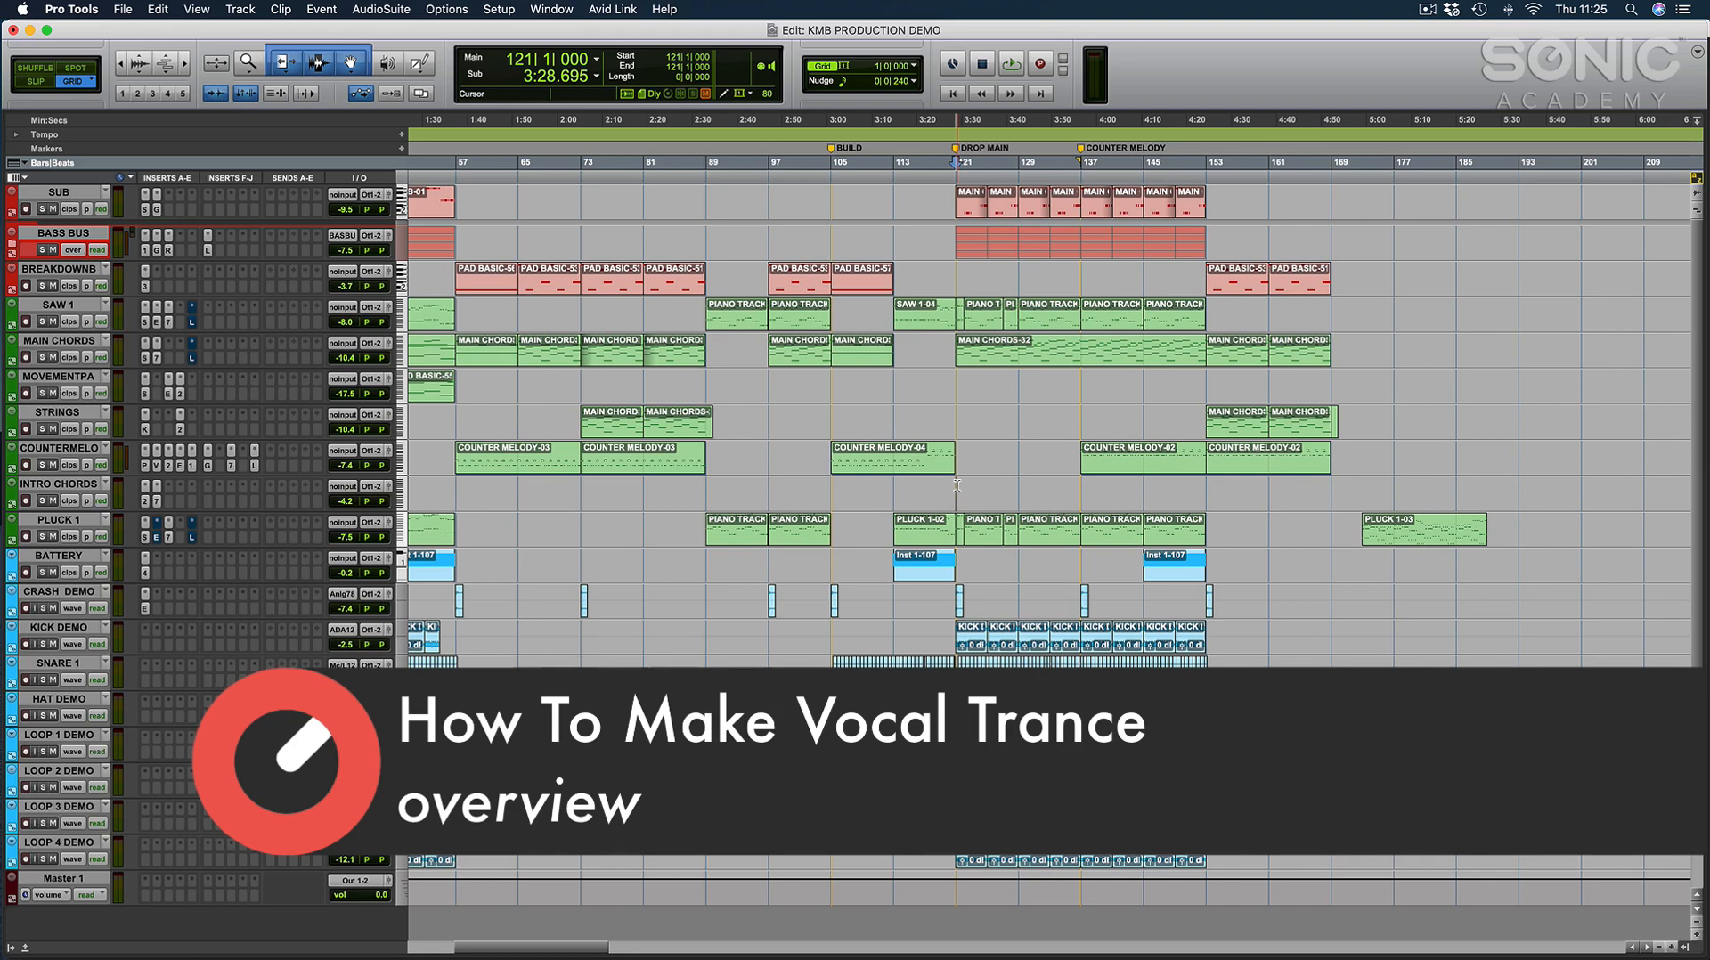
# Open the verse's MAIN CHORDS clip at bar 25 in a zoomed view of its MIDI notes.
pyautogui.scroll(-5, 1018, 383)
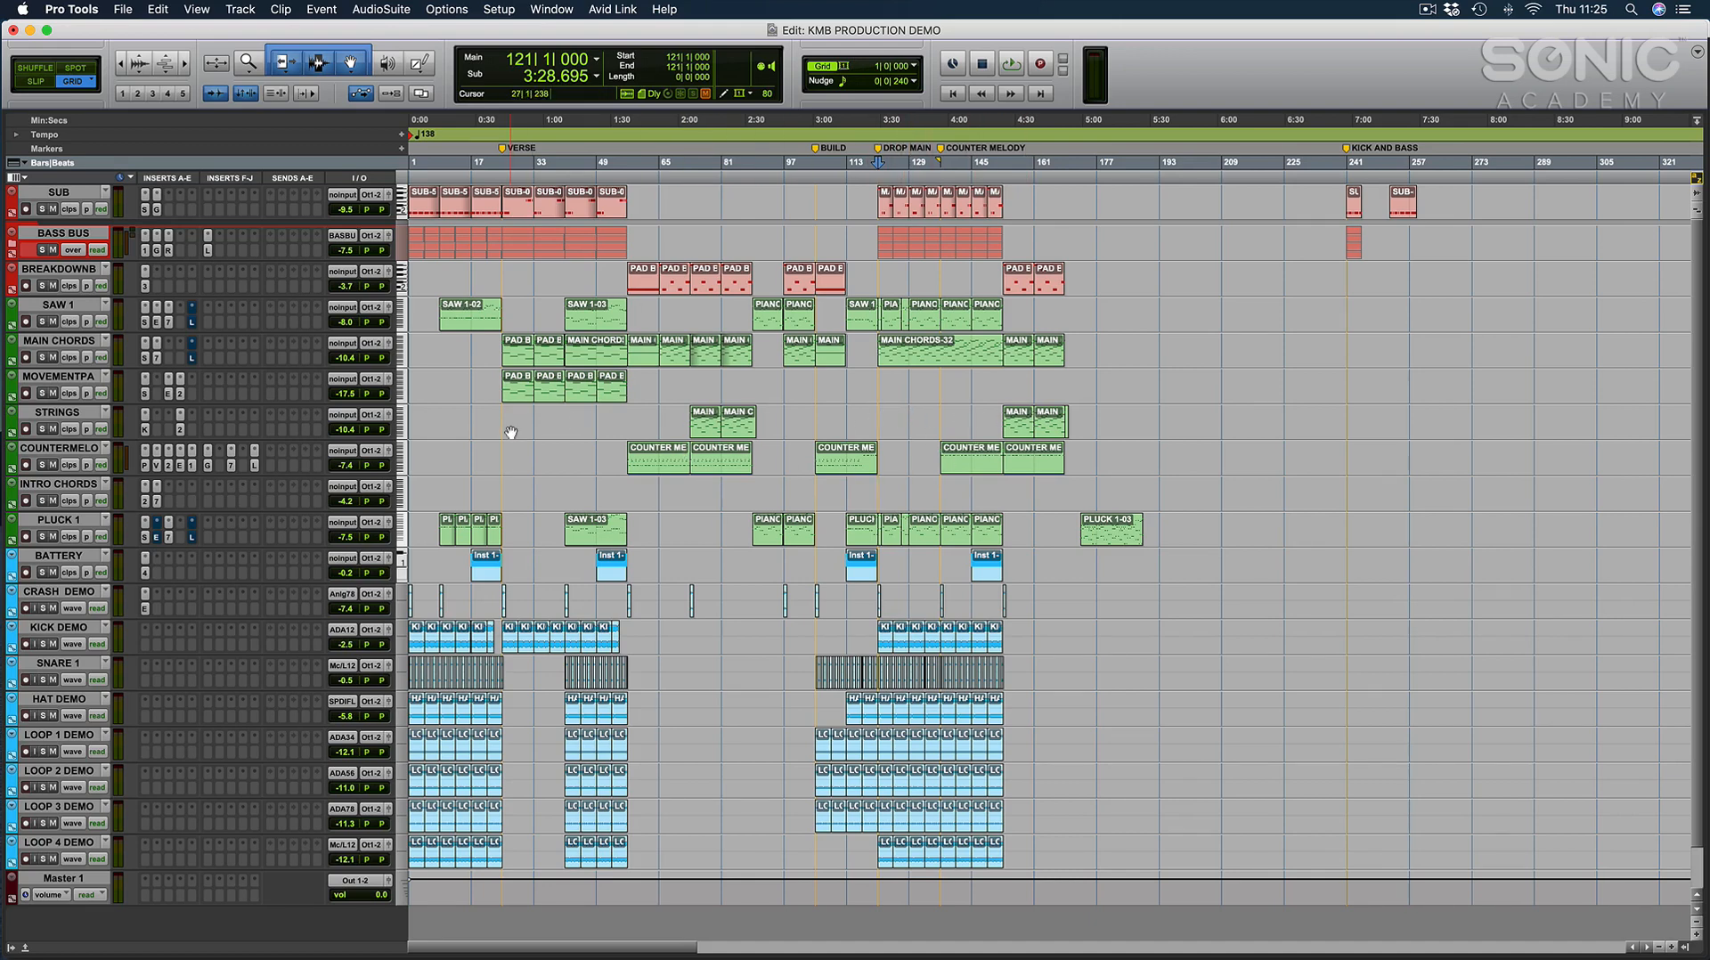
pyautogui.click(864, 426)
pyautogui.click(518, 353)
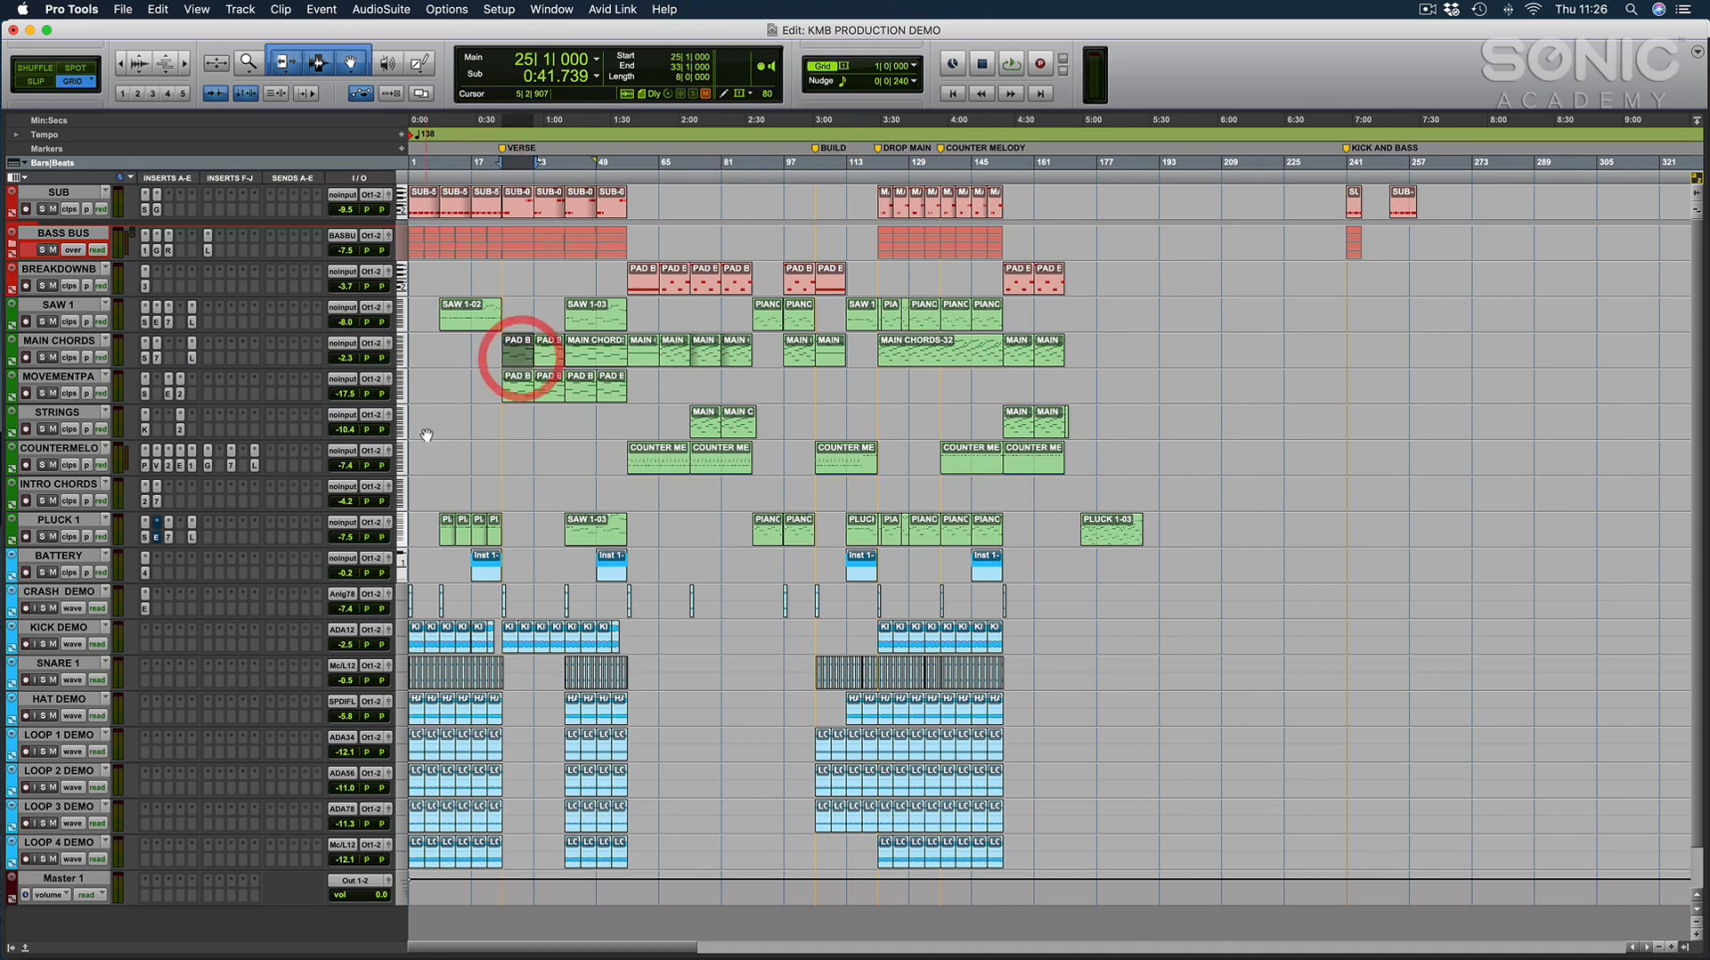
pyautogui.hotkey('ctrl', 'e')
pyautogui.press('r')
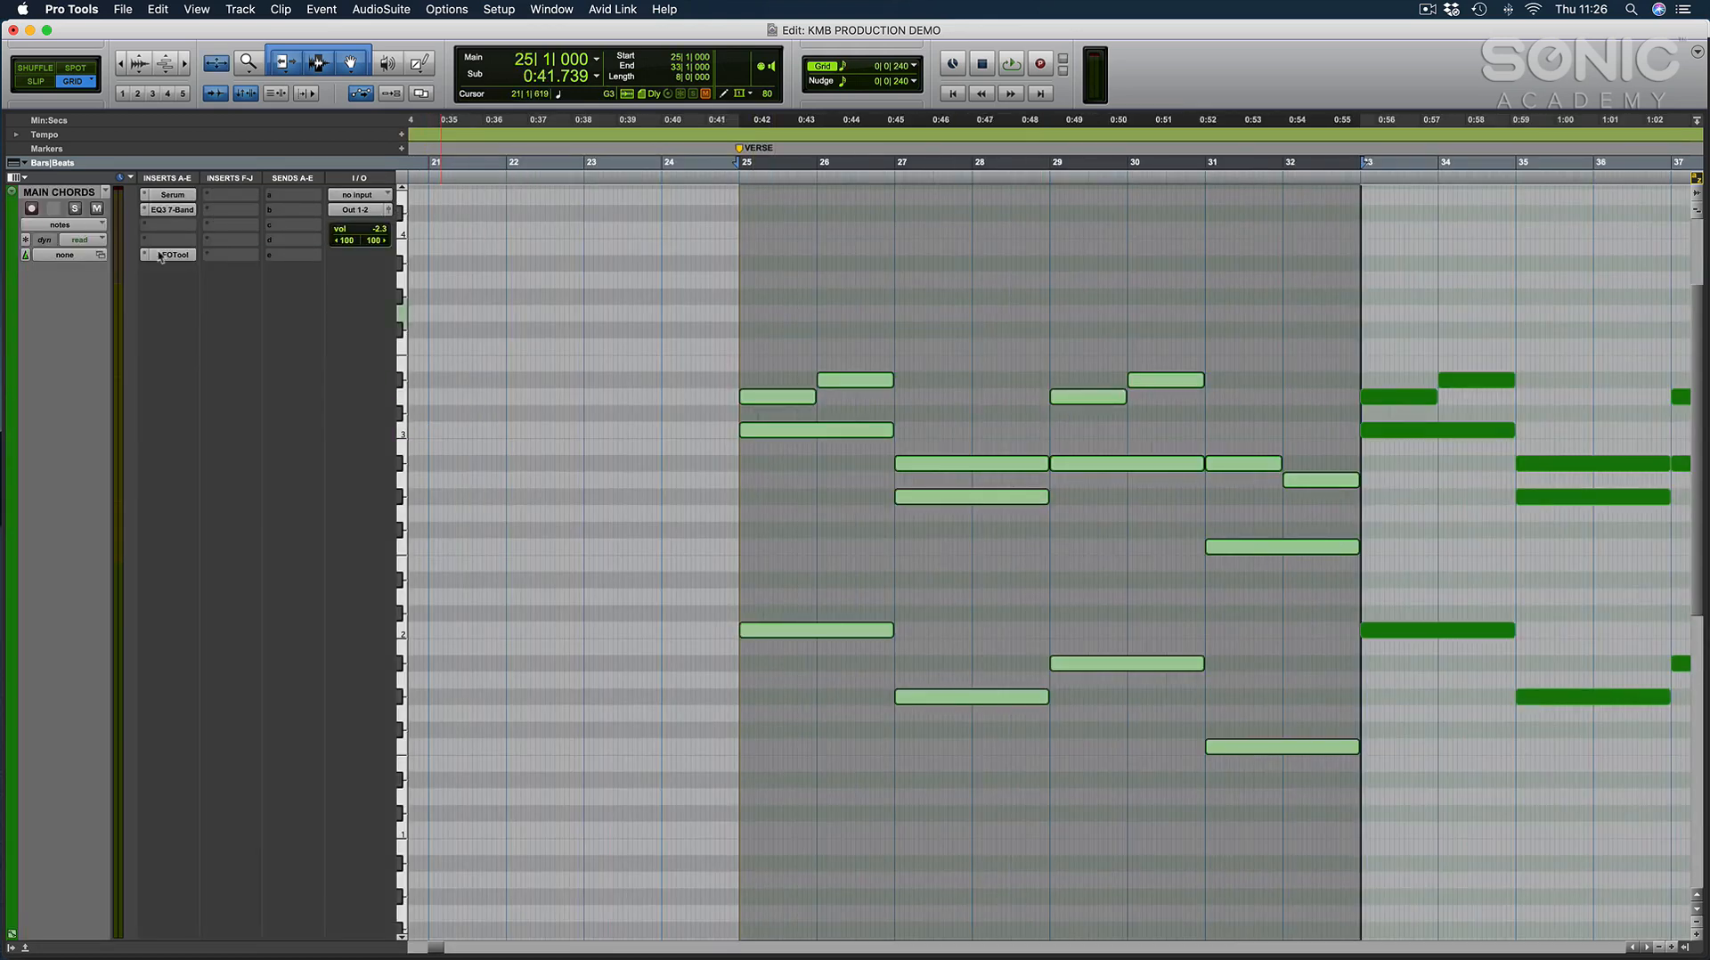
# Solo MAIN CHORDS and play the verse chords while inspecting the filter cutoff in Serum.
pyautogui.click(76, 208)
pyautogui.press('space')
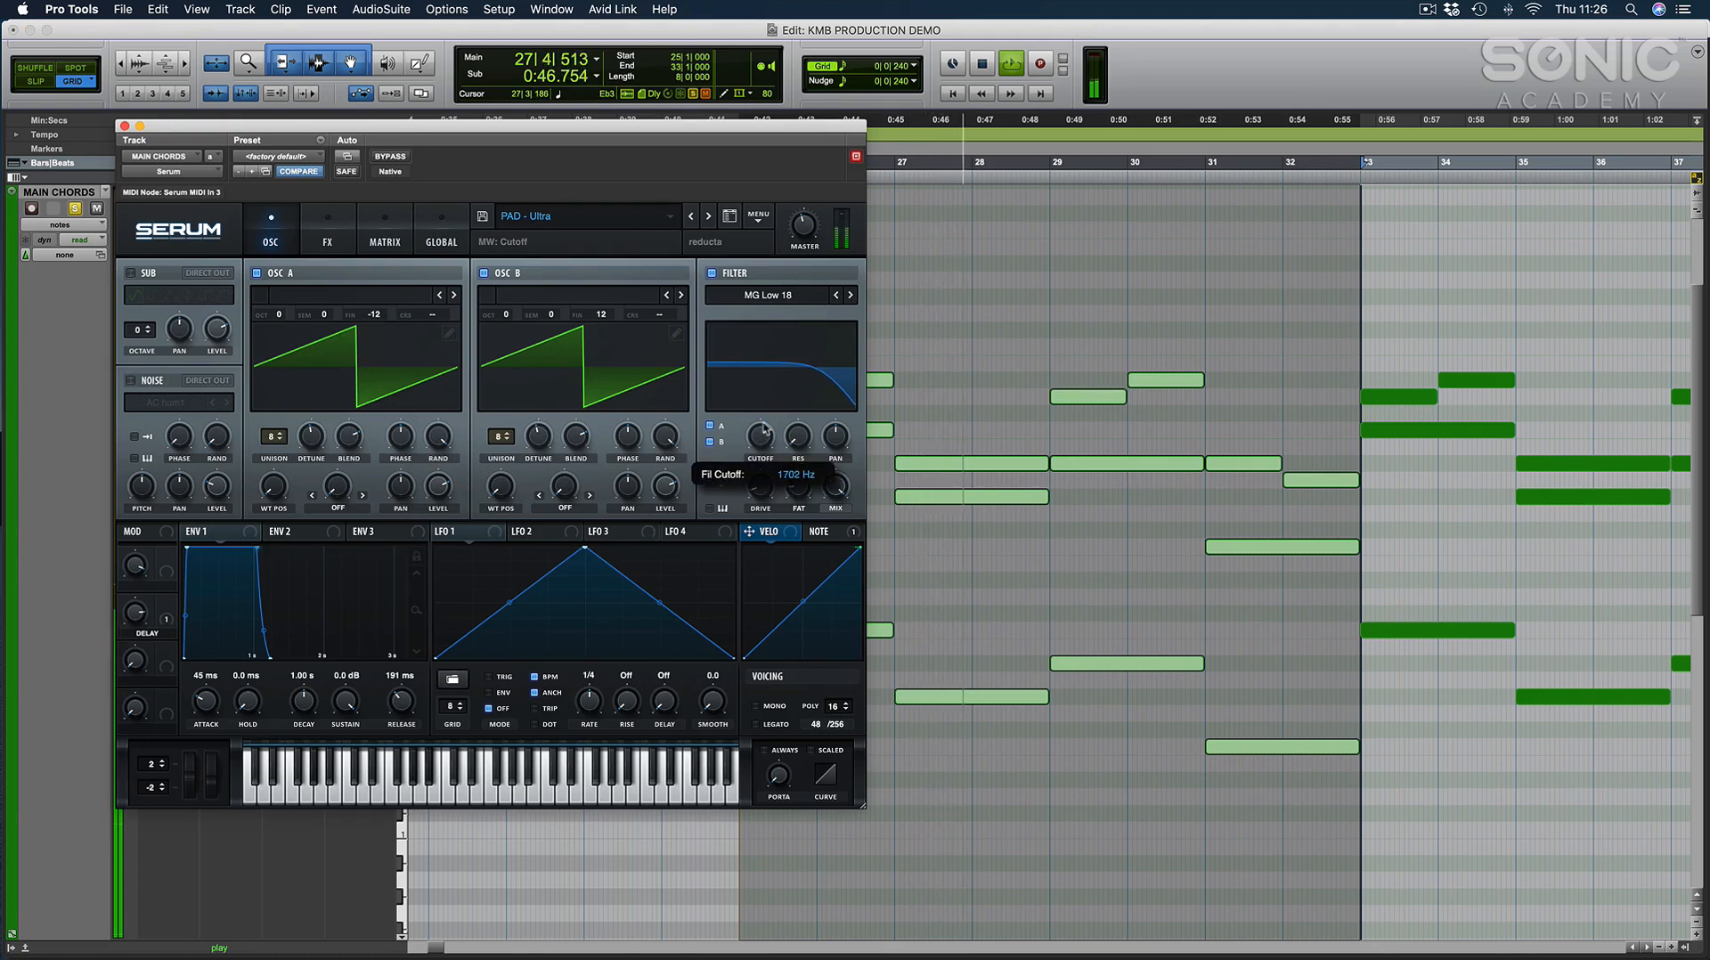
pyautogui.moveTo(764, 425)
pyautogui.mouseDown()
pyautogui.moveTo(772, 409)
pyautogui.moveTo(768, 440)
pyautogui.mouseUp()
pyautogui.press('space')
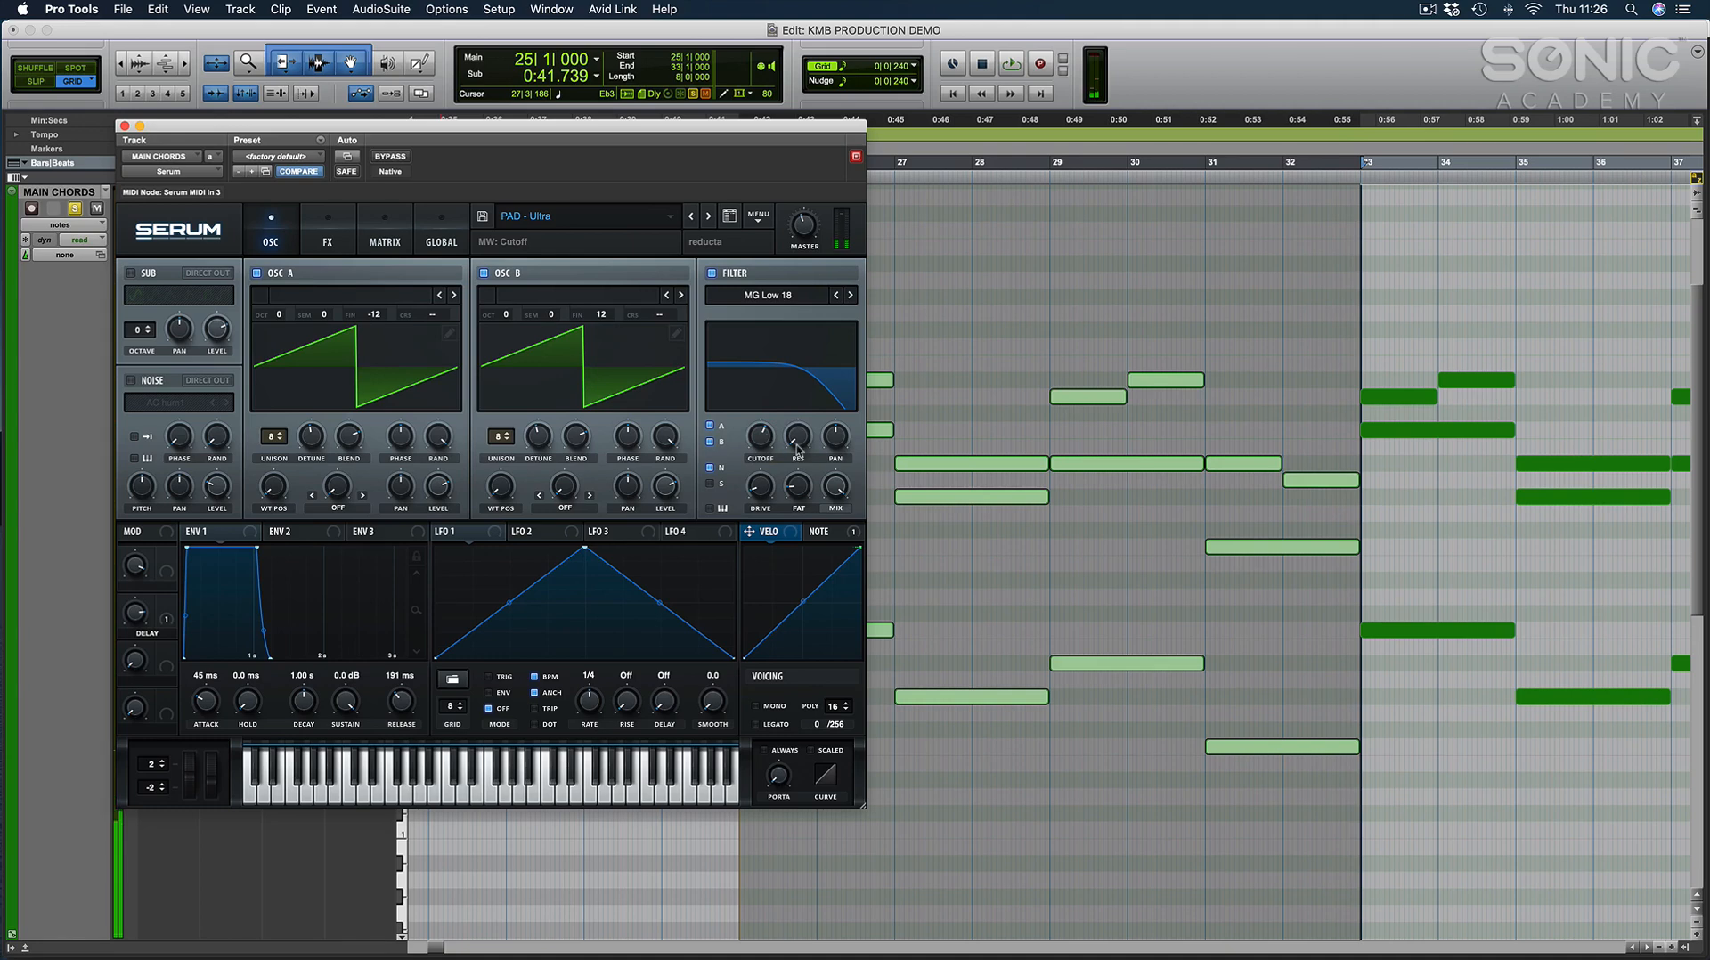
# Inspect the verse chord notes beside Serum, close the plug-in, and return to the full arrangement with MAIN CHORDS unsoloed.
pyautogui.moveTo(744, 143); pyautogui.dragTo(508, 140)
pyautogui.click(840, 516)
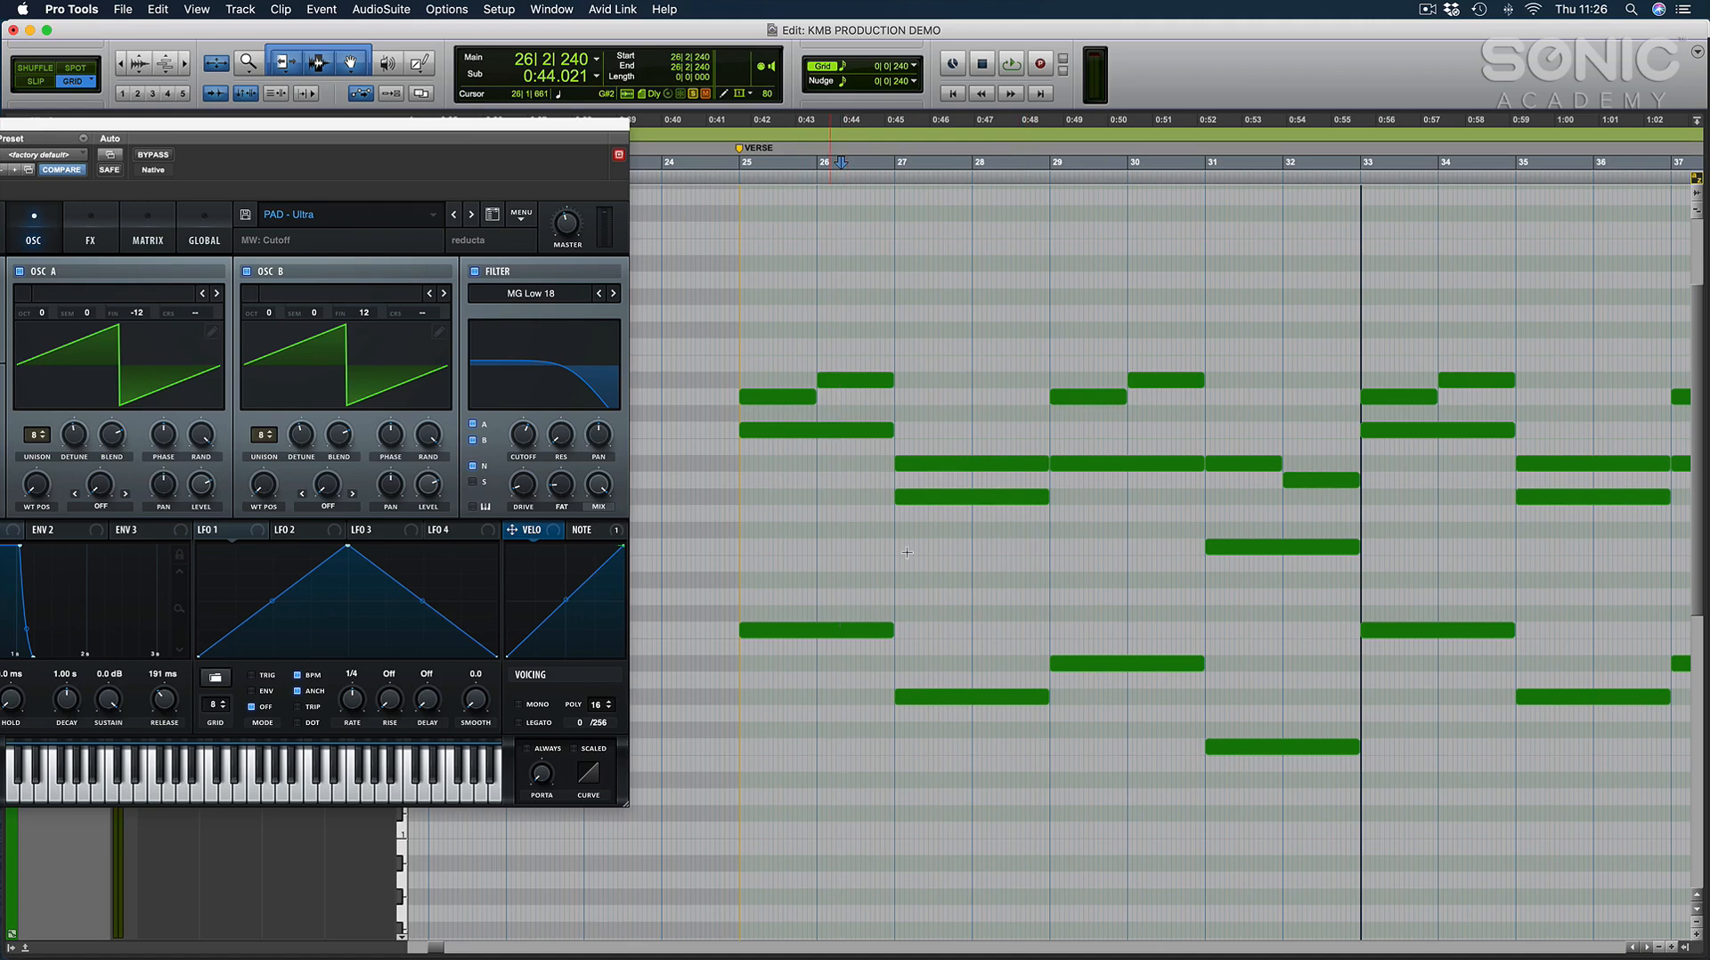
pyautogui.moveTo(401, 126); pyautogui.dragTo(1220, 216)
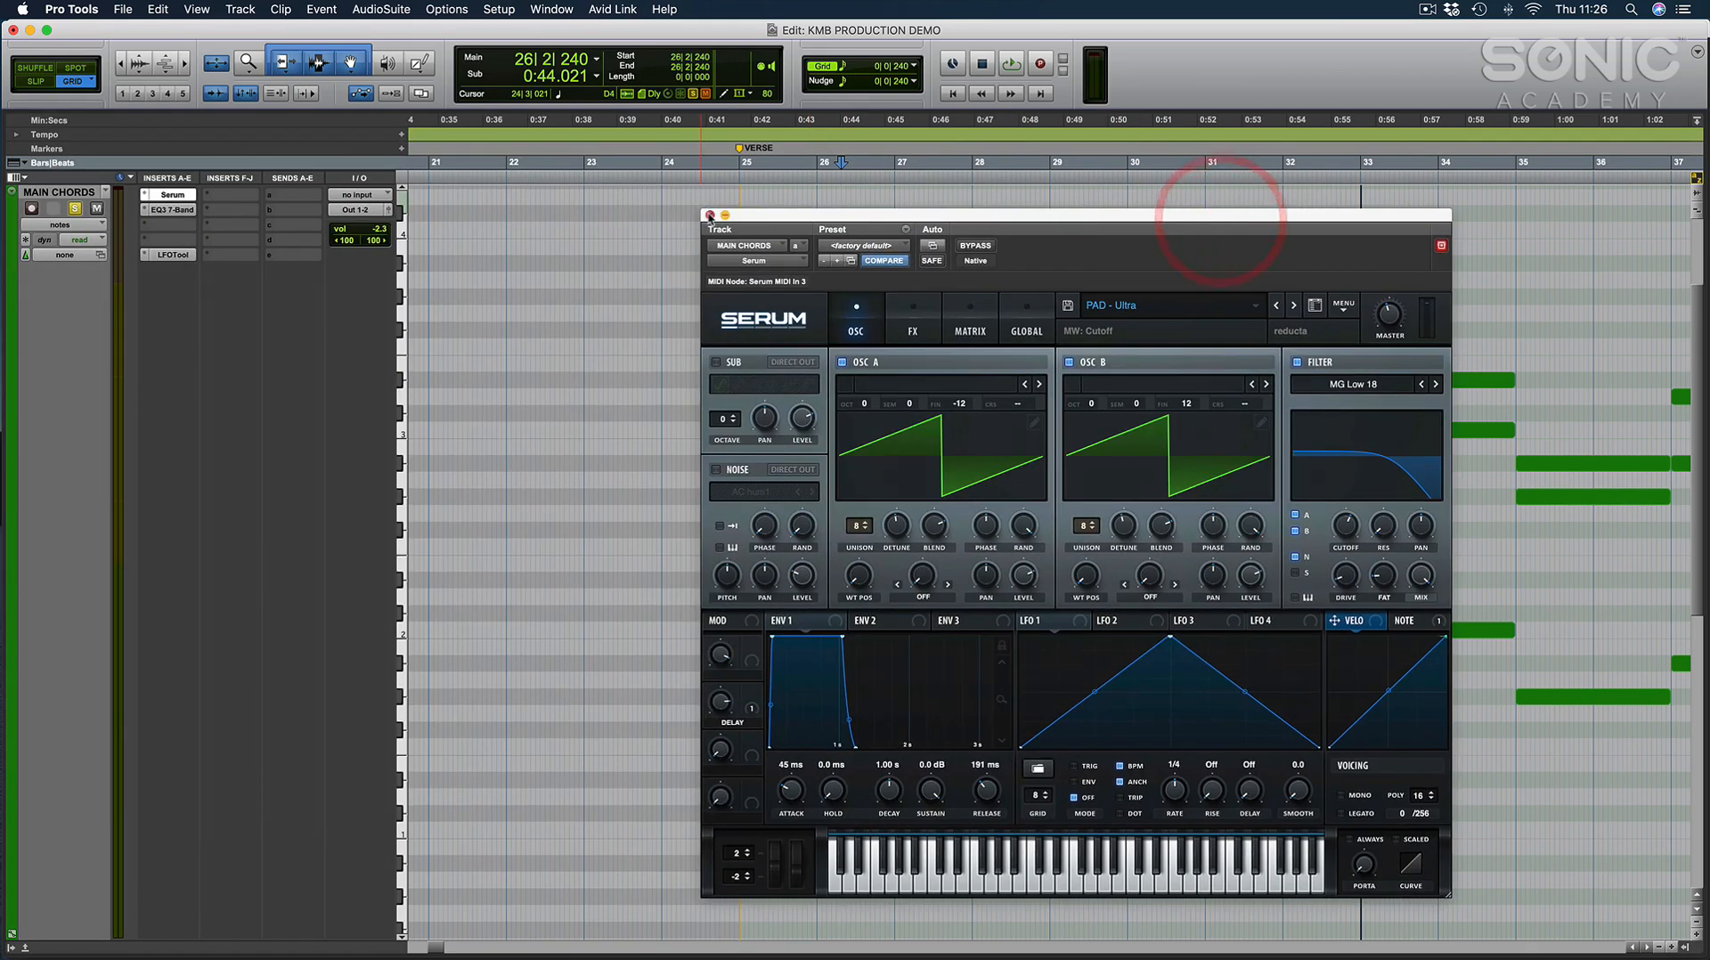
pyautogui.click(710, 215)
pyautogui.press('e')
pyautogui.click(41, 357)
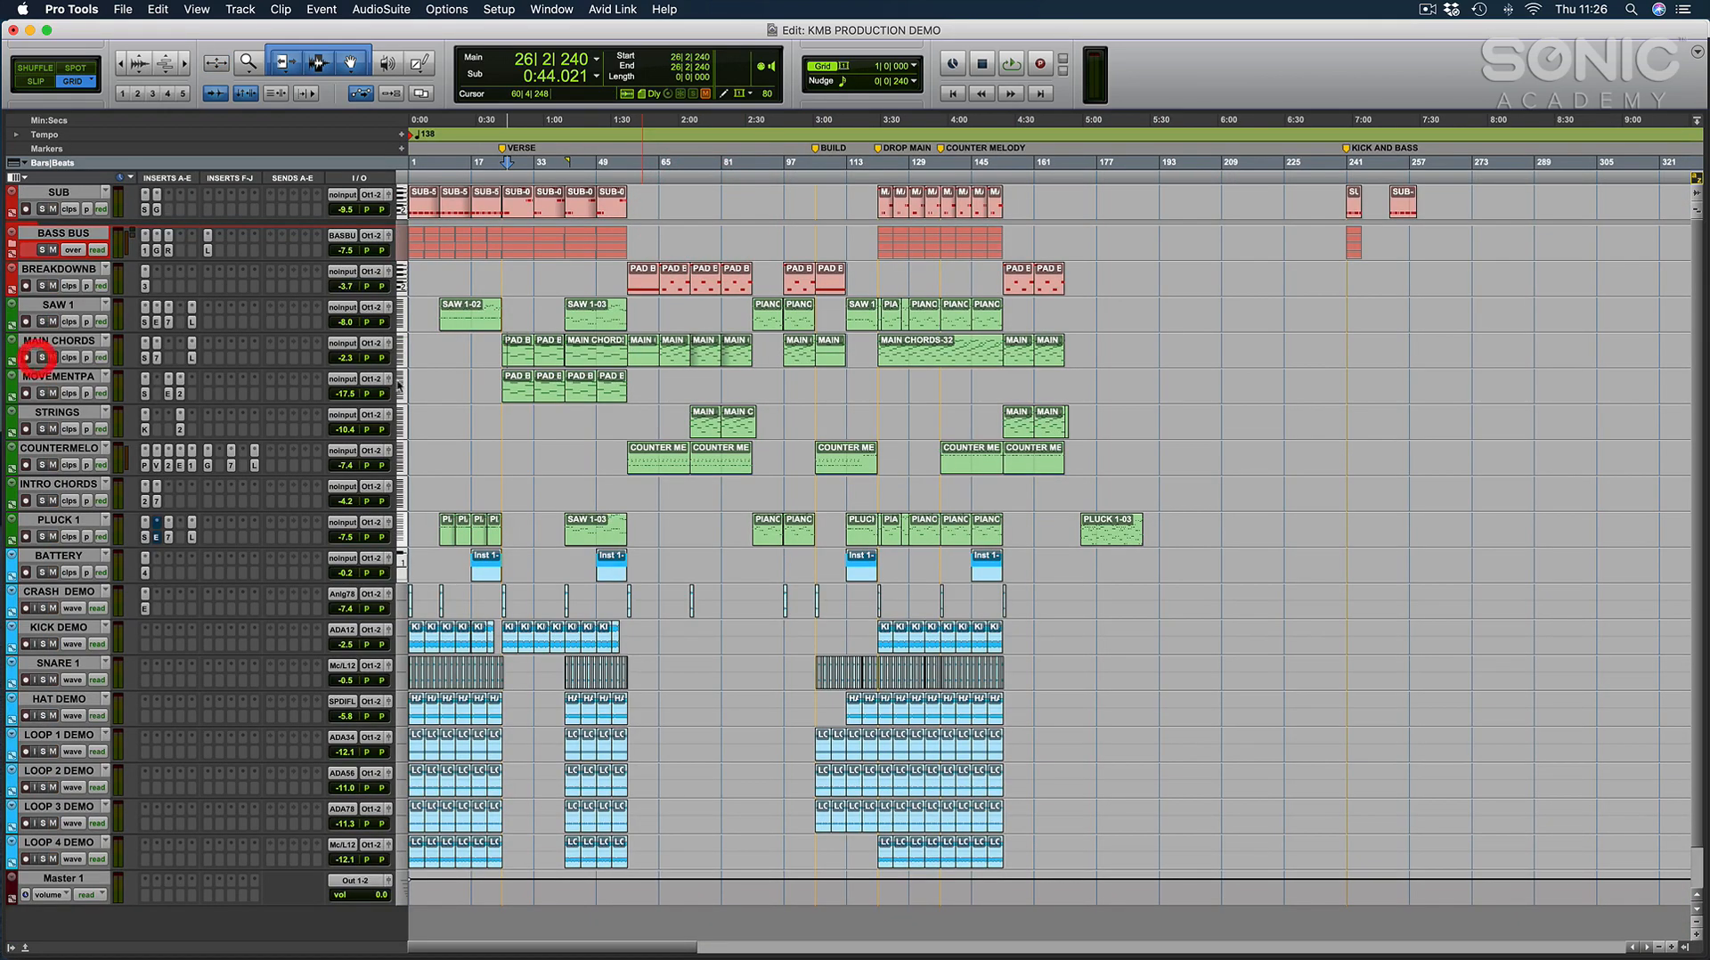
# Open the MAIN CHORDS clip at bar 65 as zoomed MIDI notes, keeping it selected with the neighbouring bars in view.
pyautogui.click(677, 356)
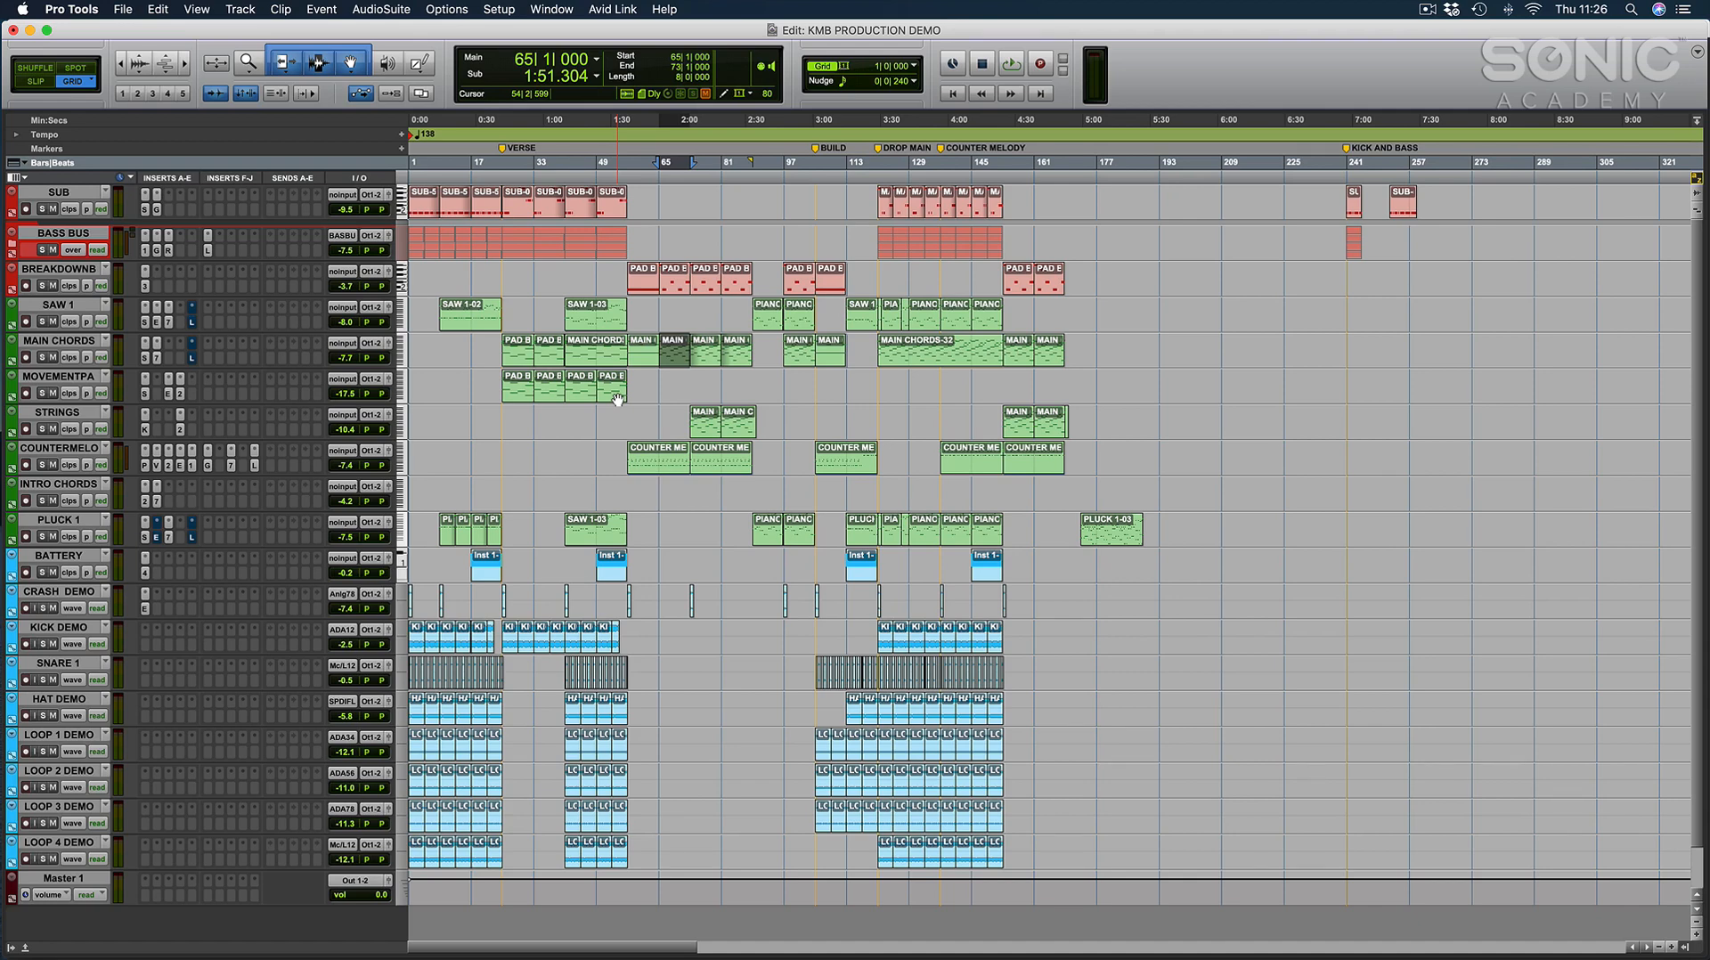
pyautogui.hotkey('ctrl', 'e')
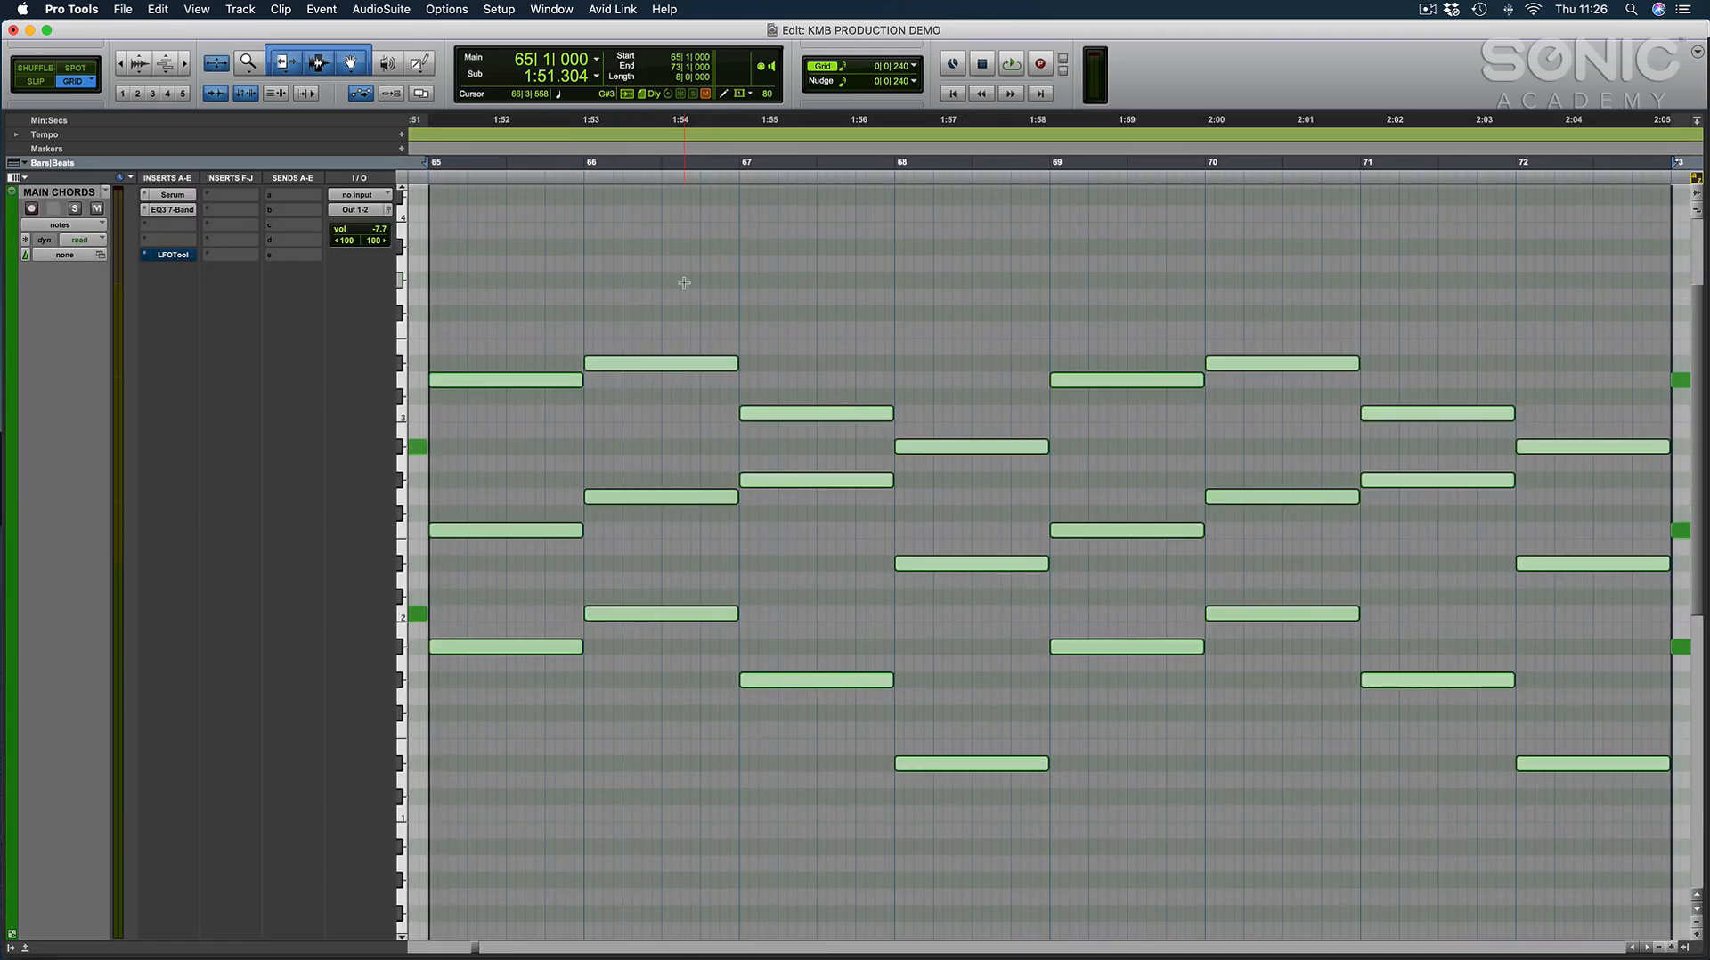
pyautogui.click(563, 300)
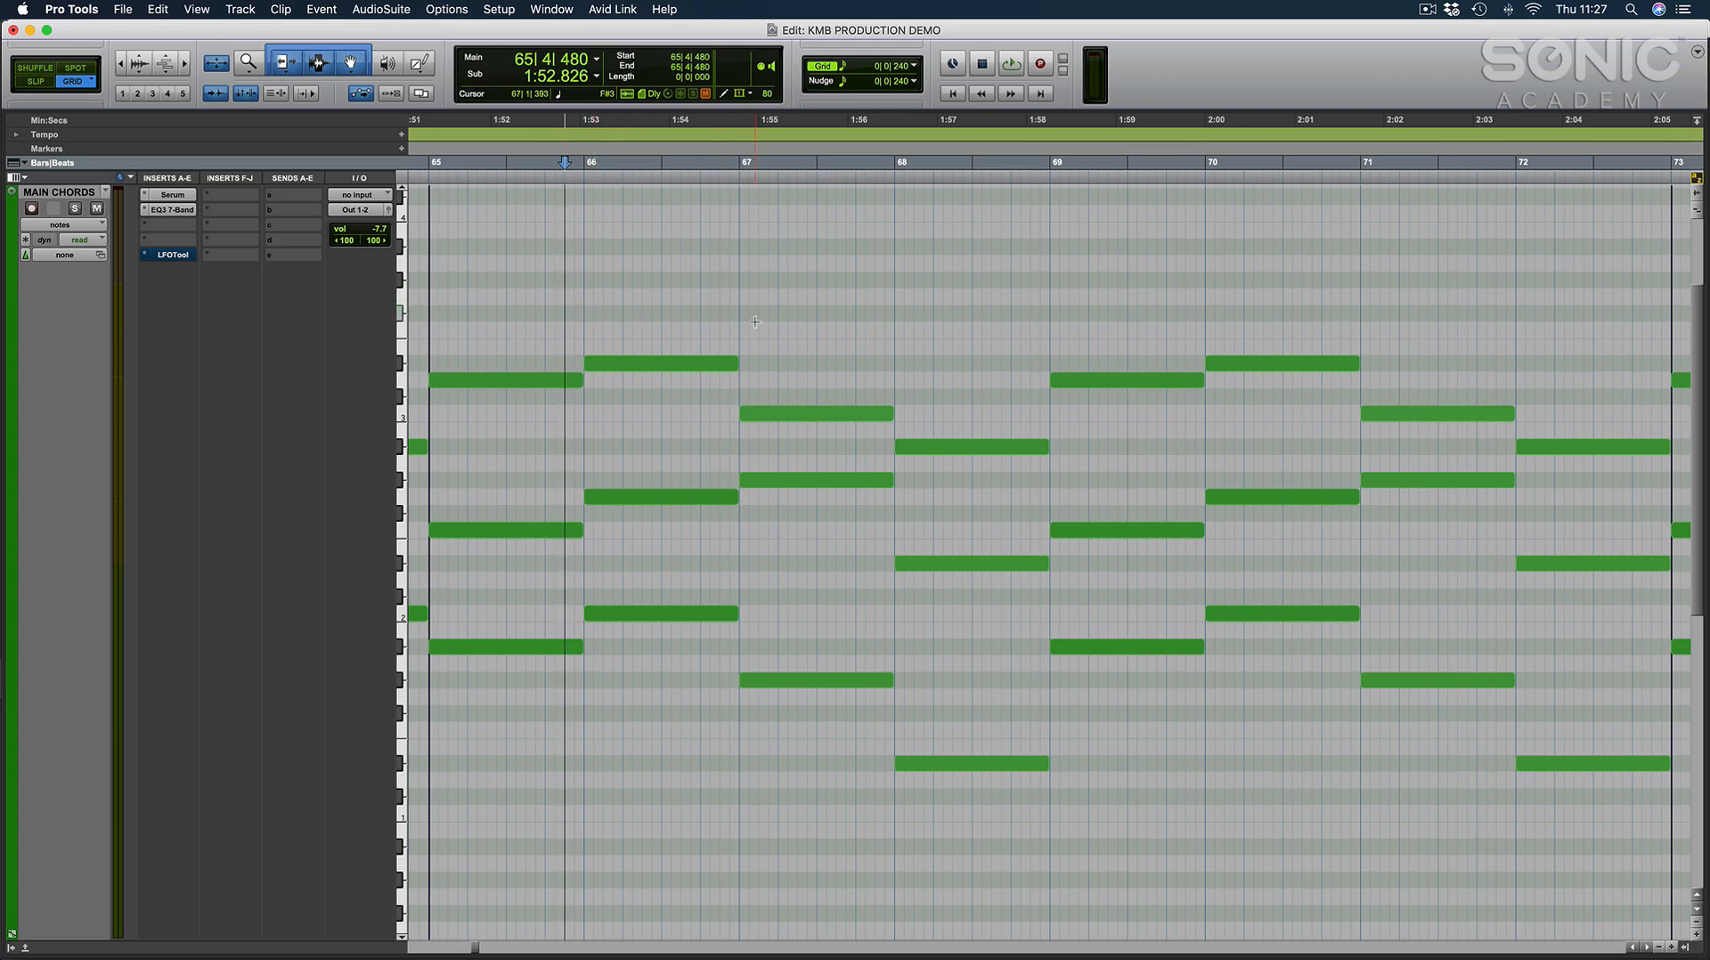
pyautogui.doubleClick(721, 317)
pyautogui.press('r')
pyautogui.press('r')
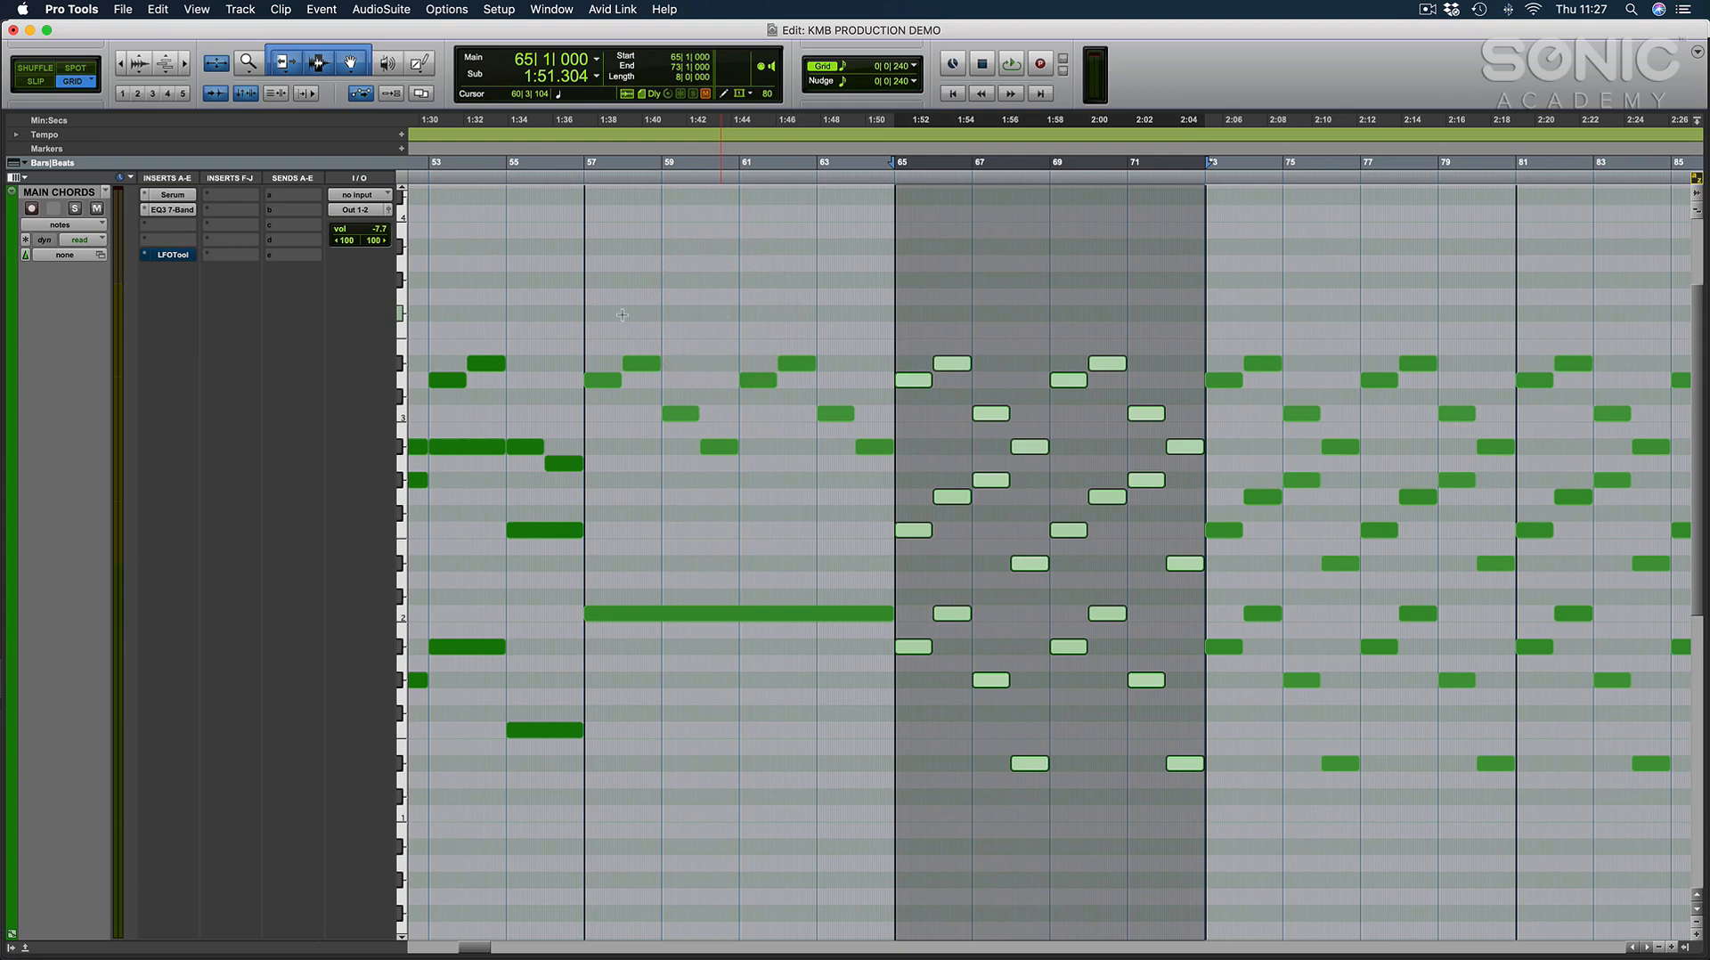
# Solo MAIN CHORDS, open Serum beside the notes, and play bars 65 to 73 while inspecting the filter cutoff.
pyautogui.click(76, 208)
pyautogui.click(172, 194)
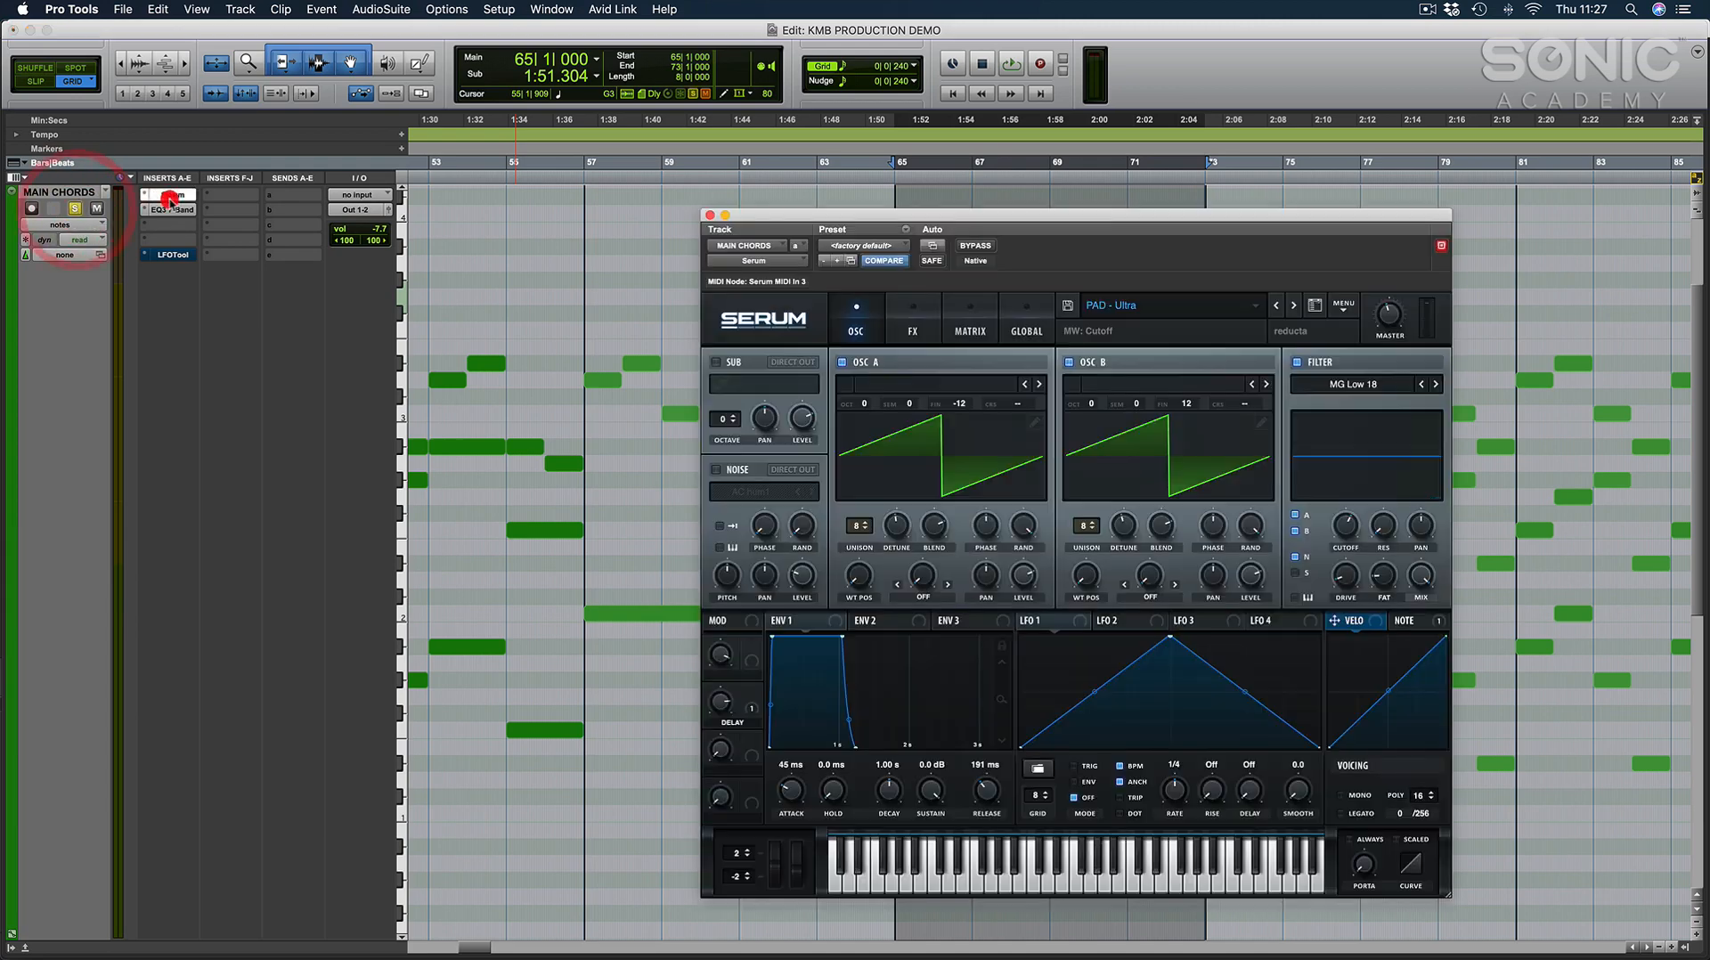
pyautogui.moveTo(1289, 217); pyautogui.dragTo(641, 196)
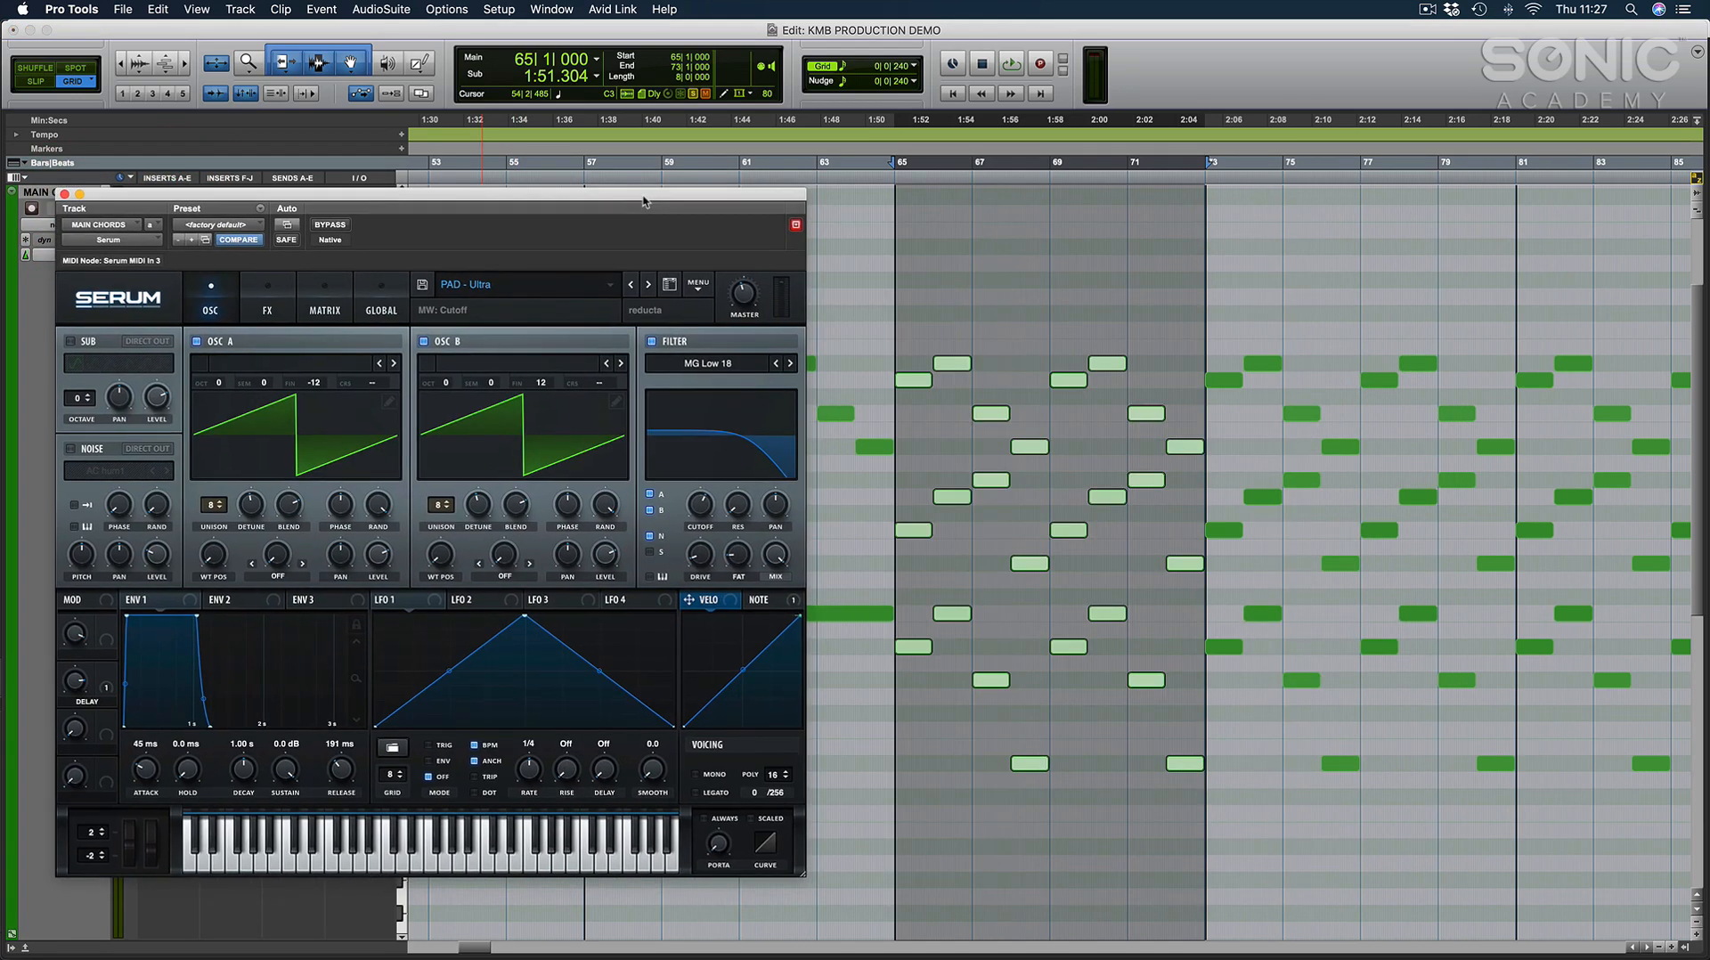
pyautogui.press('space')
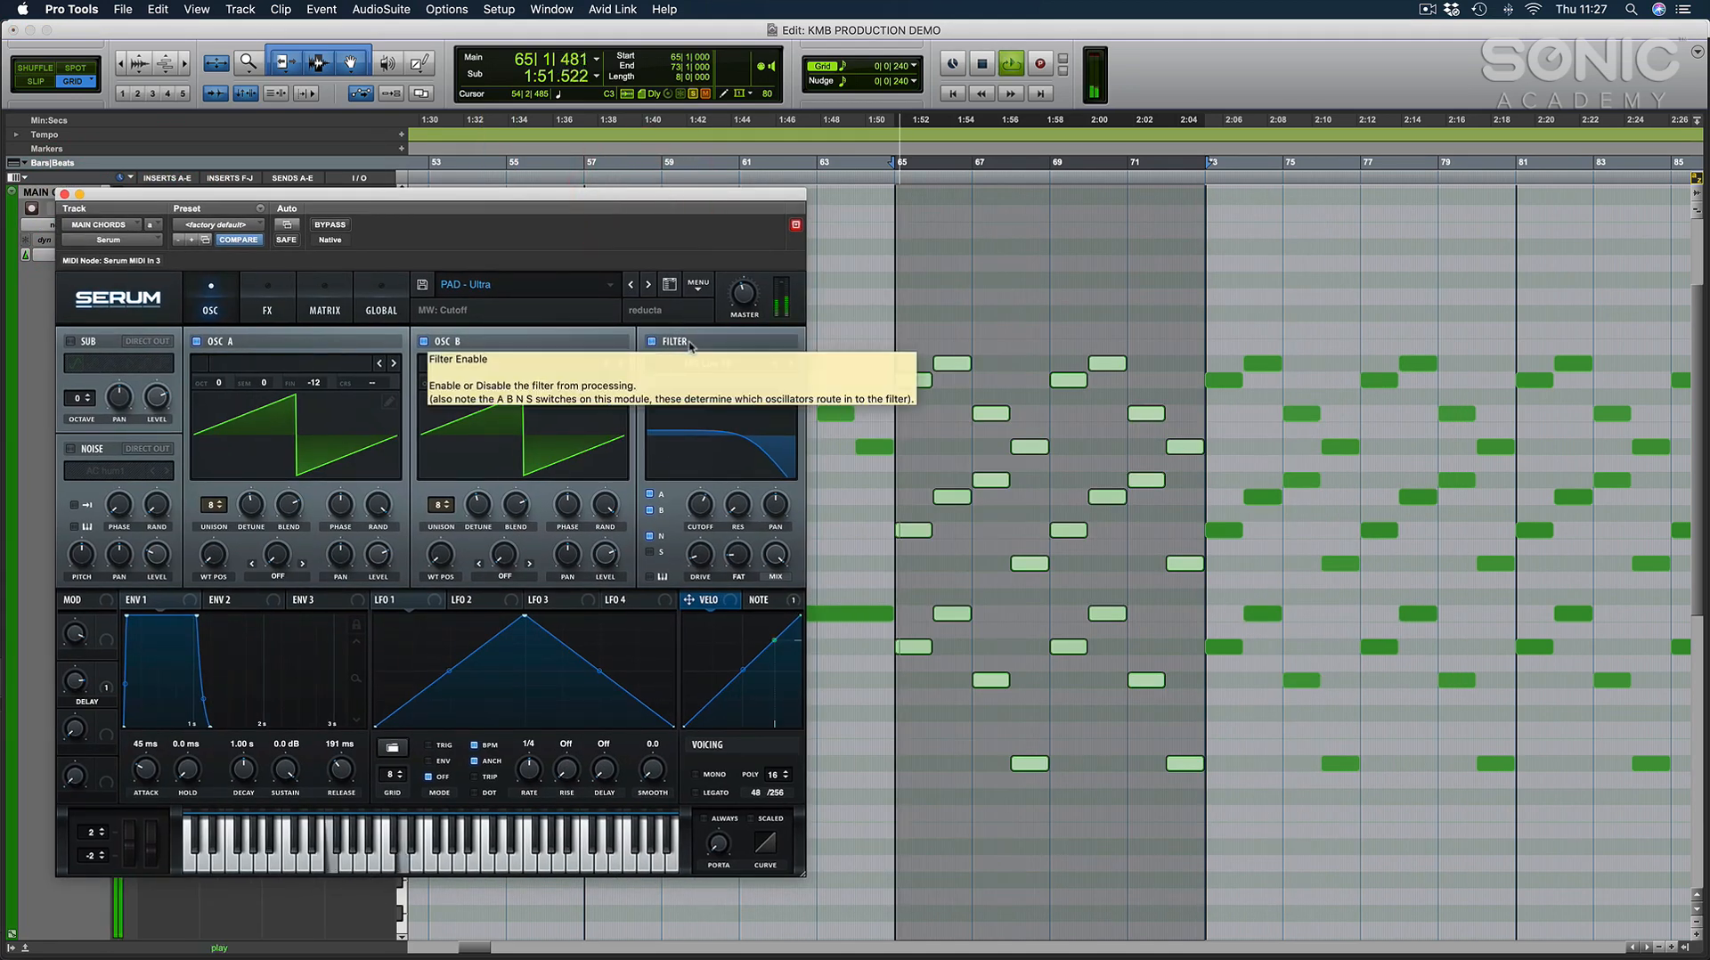
pyautogui.moveTo(704, 496)
pyautogui.moveTo(703, 496)
pyautogui.mouseDown()
pyautogui.moveTo(714, 473)
pyautogui.moveTo(709, 505)
pyautogui.mouseUp()
pyautogui.press('space')
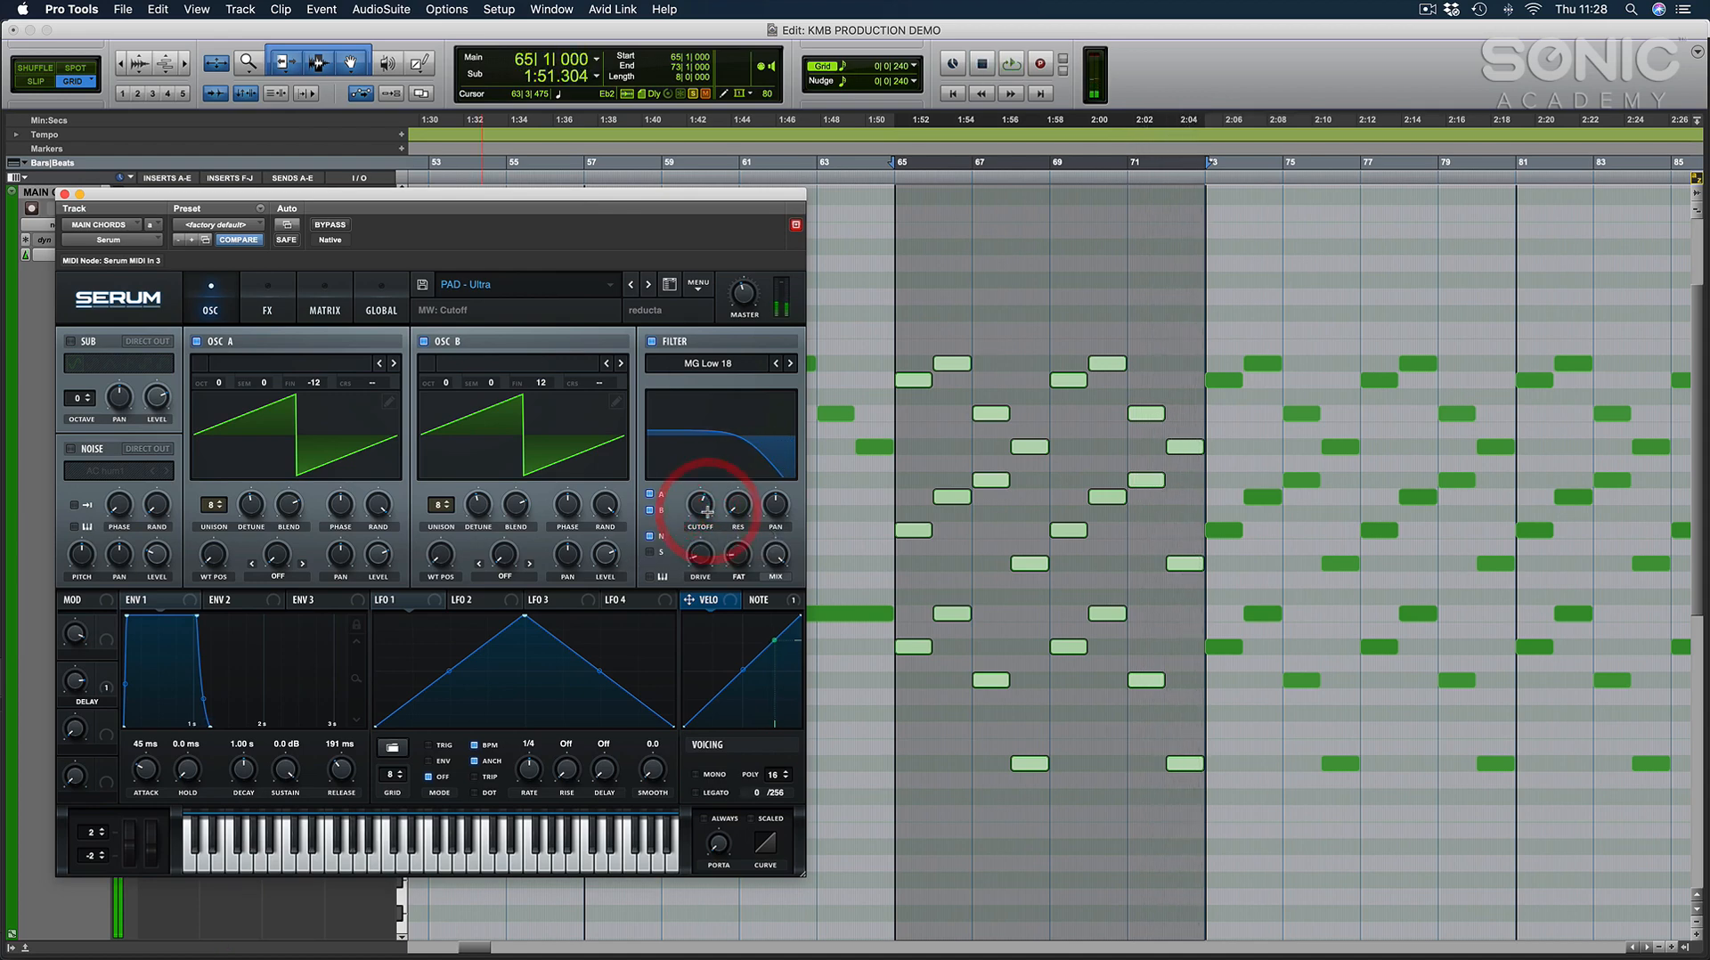
# Examine the breakdown chord notes from bar 65 more closely, close Serum, and return to the full arrangement.
pyautogui.press('super+bracketright')
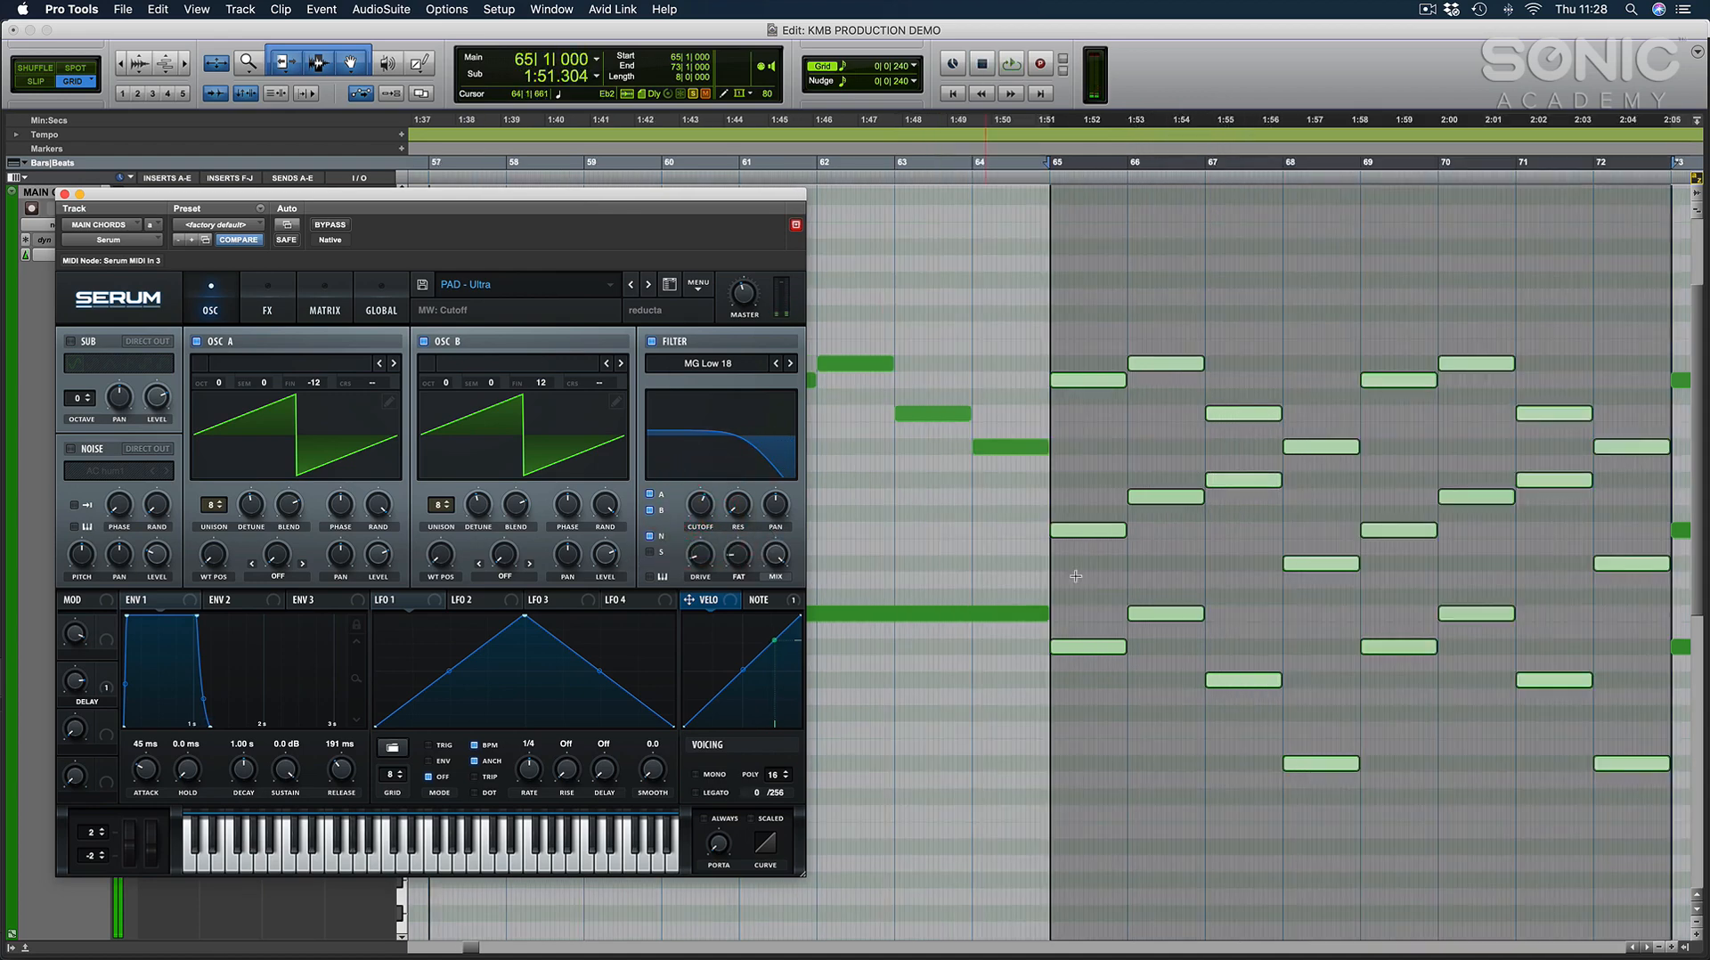
pyautogui.click(1341, 732)
pyautogui.hscroll(3, 1265, 749)
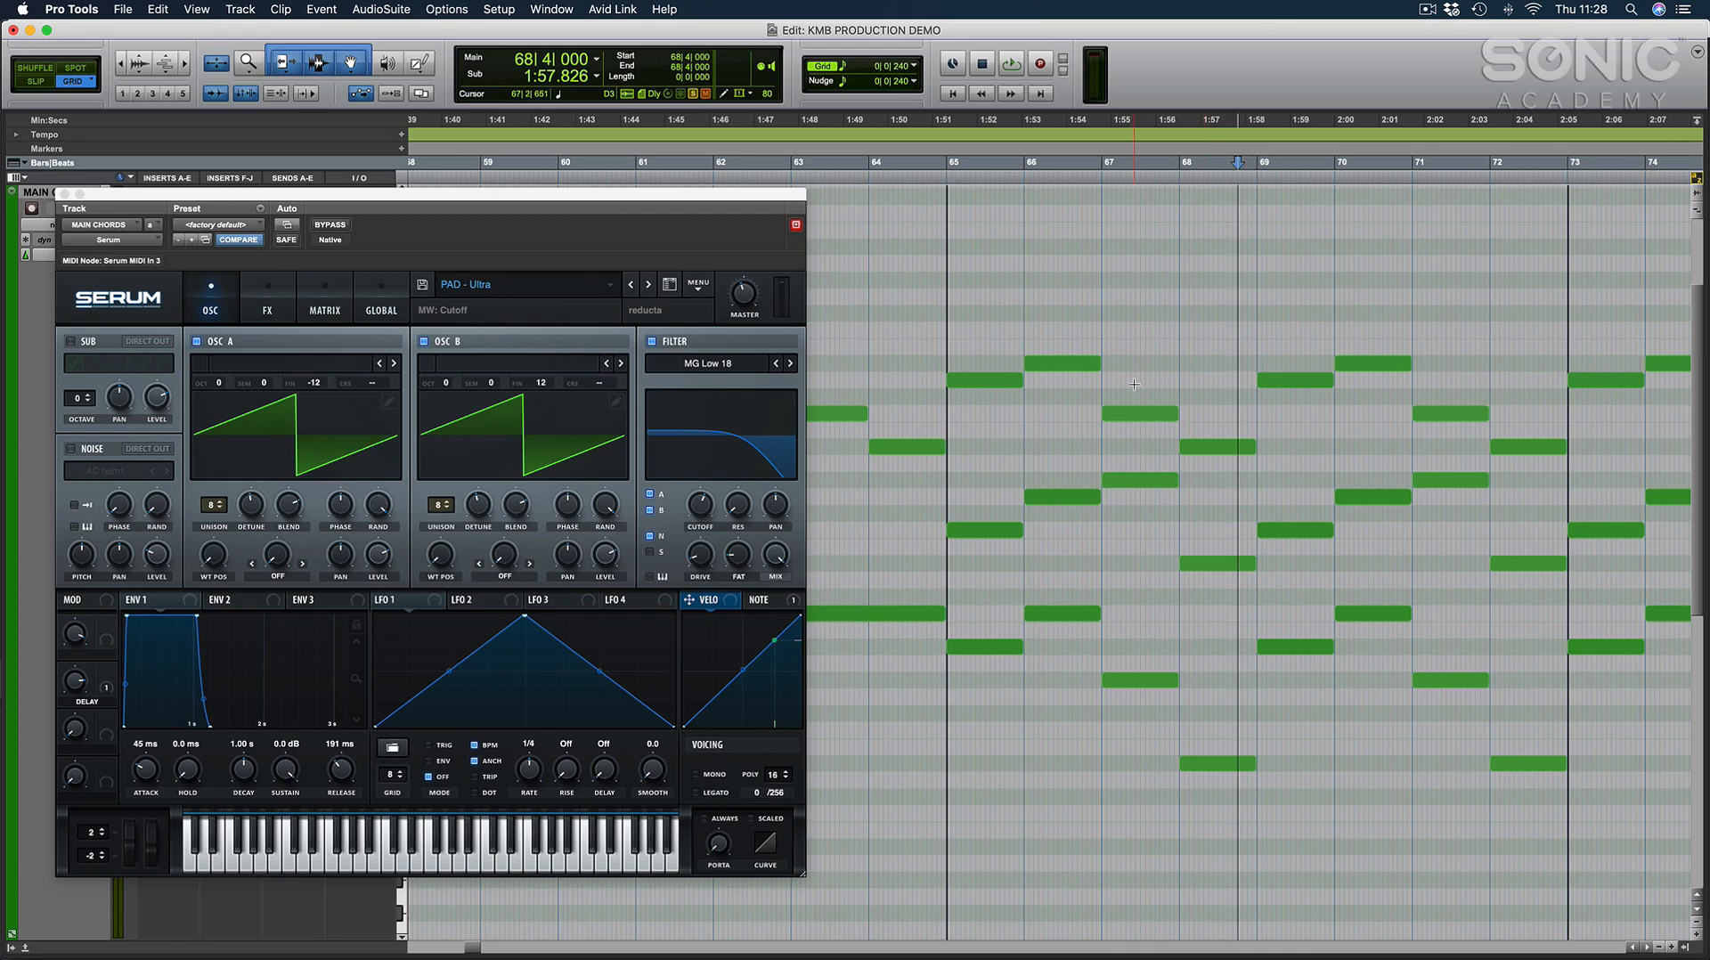
pyautogui.click(64, 194)
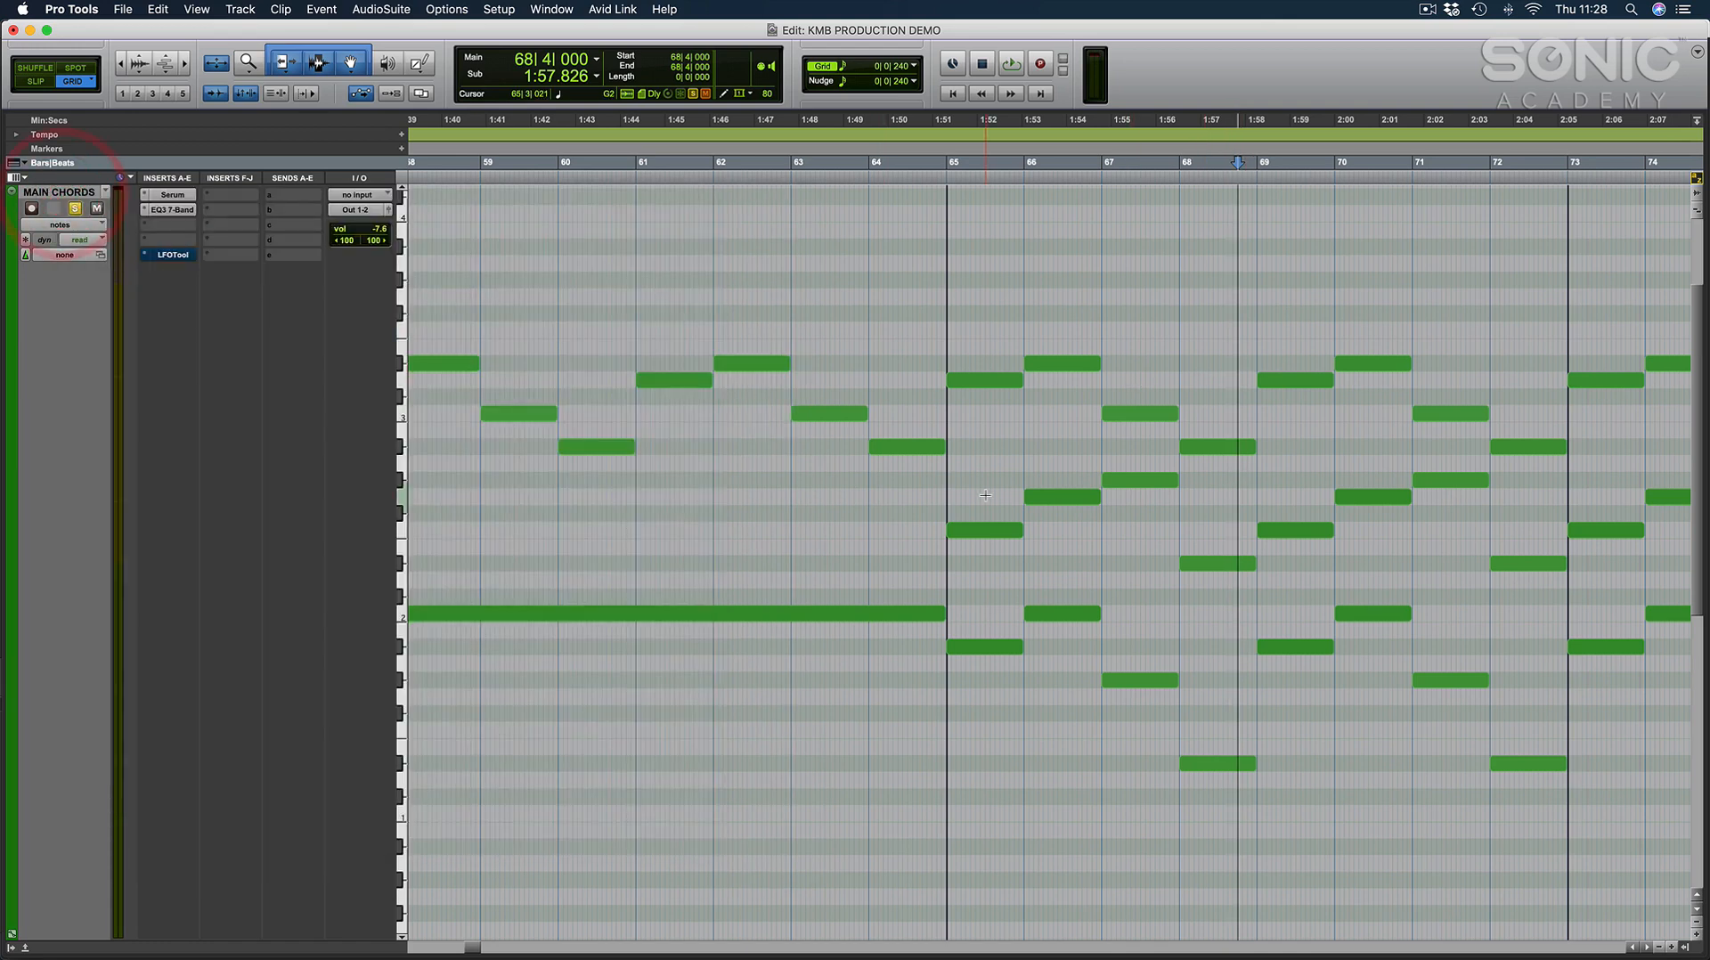
pyautogui.hscroll(5, 1157, 351)
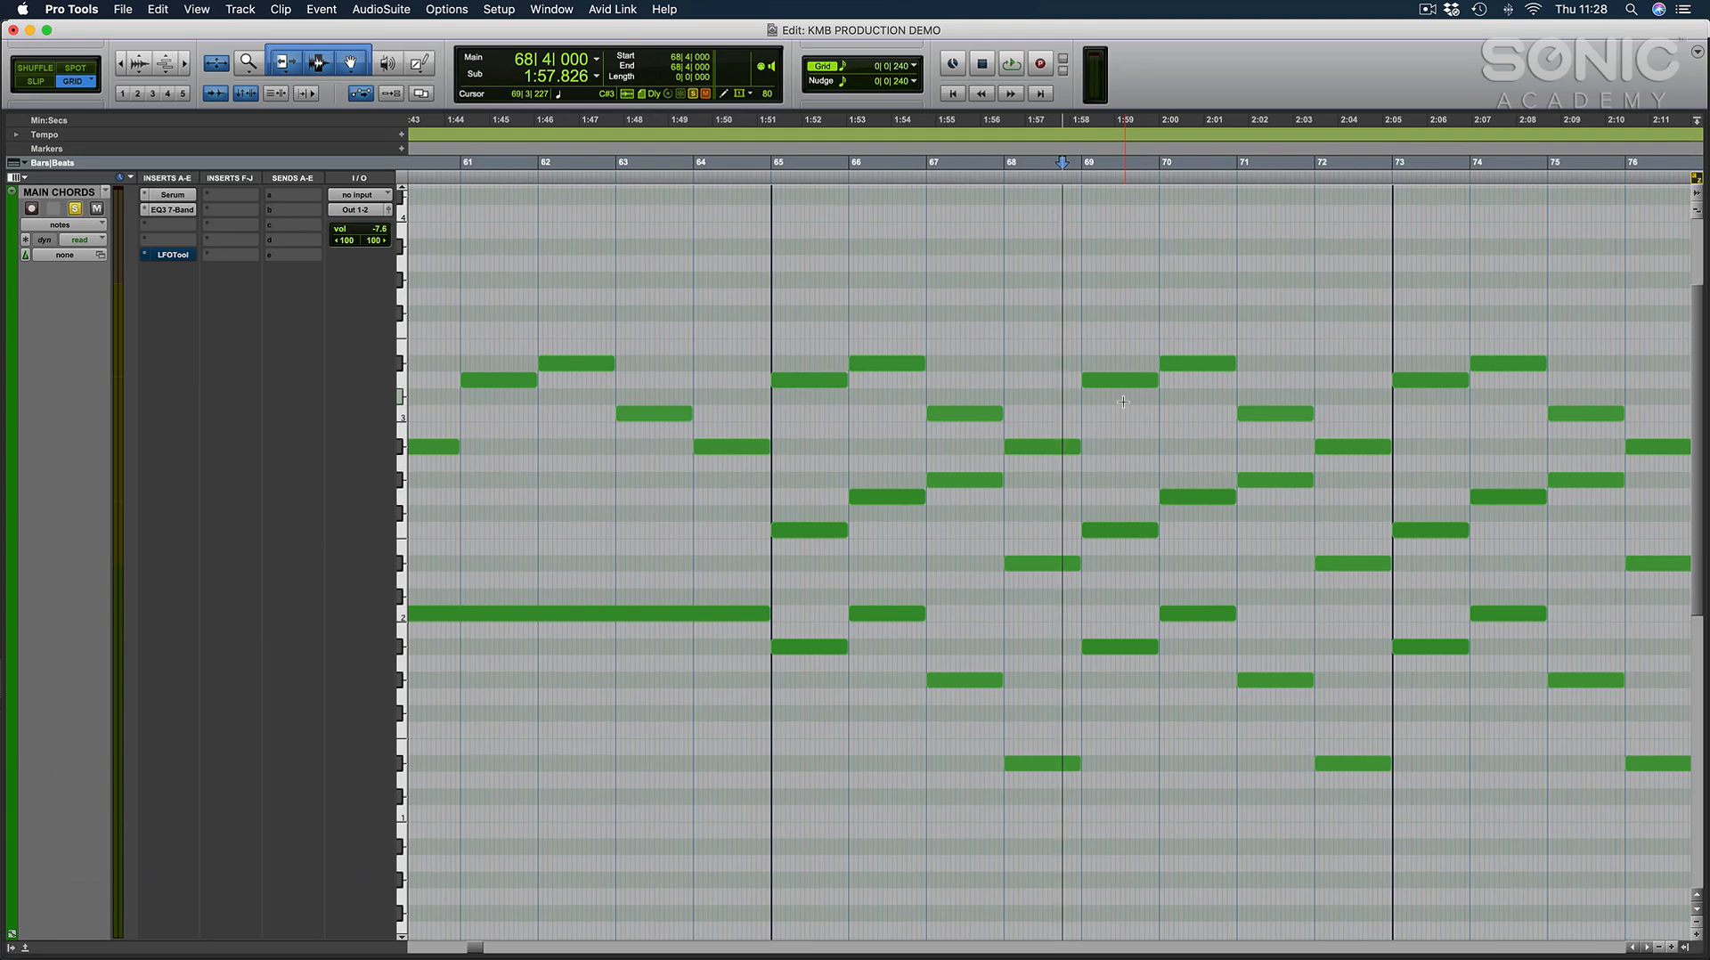
pyautogui.hotkey('ctrl', 'e')
pyautogui.press('t')
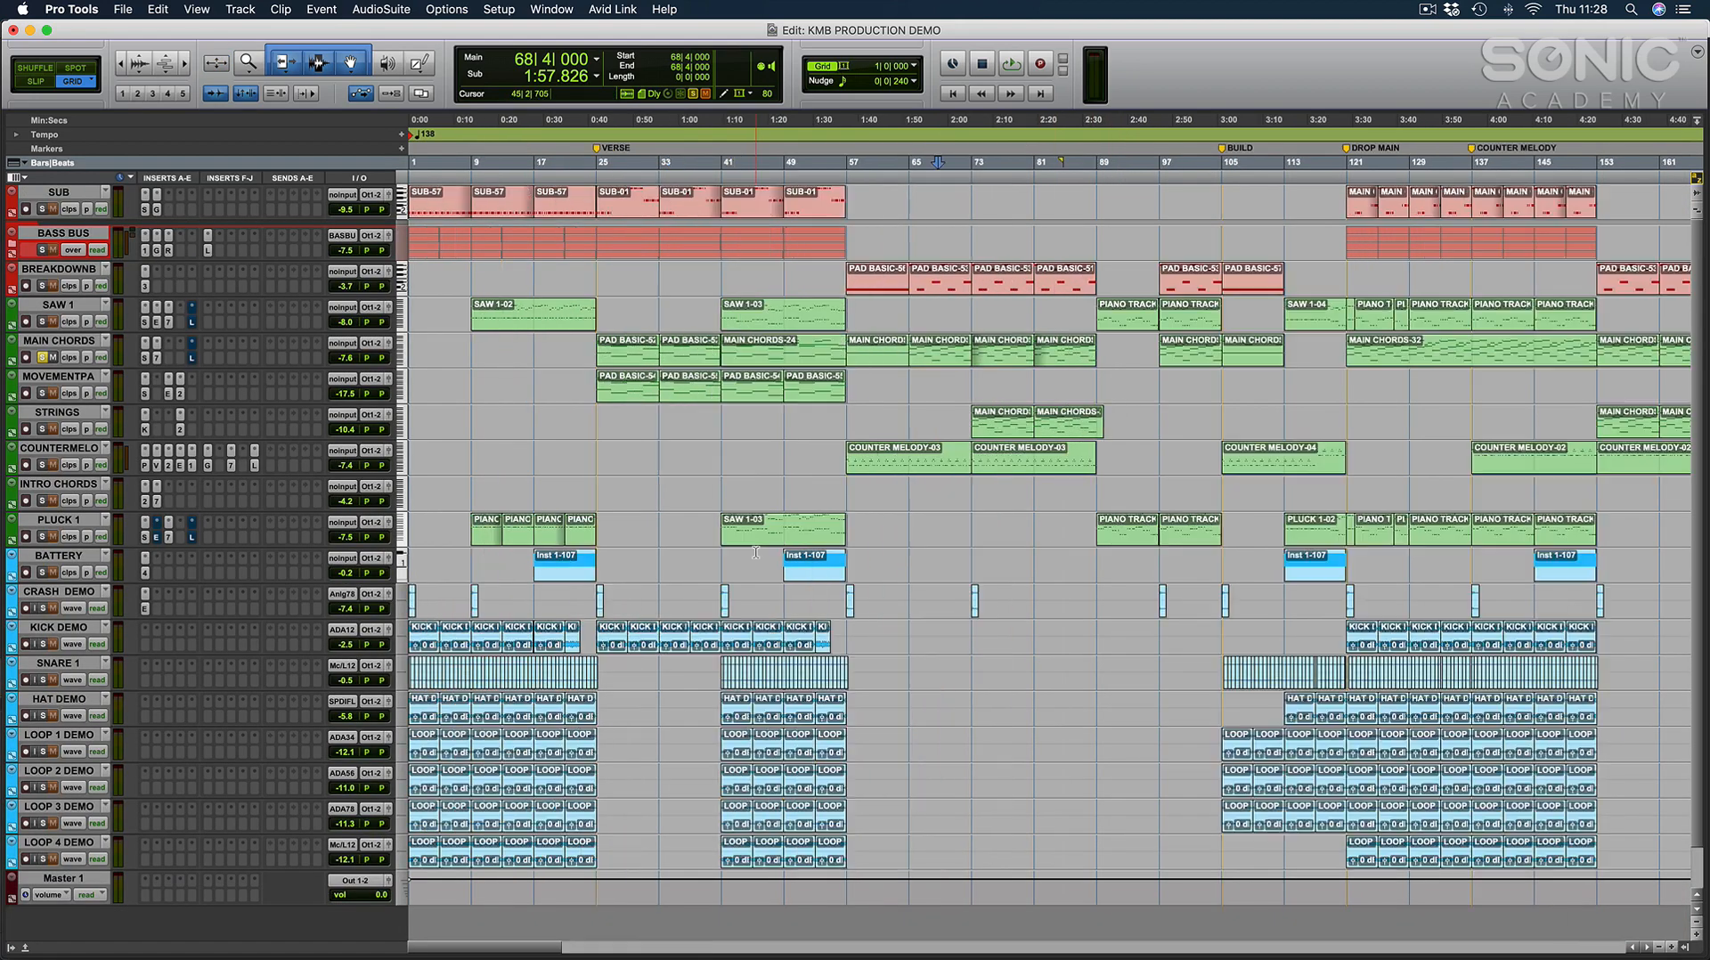
# Consolidate the PLUCK 1 clips between bars 121 and 129 into one clip, leaving the cursor at bar 121.
pyautogui.click(929, 379)
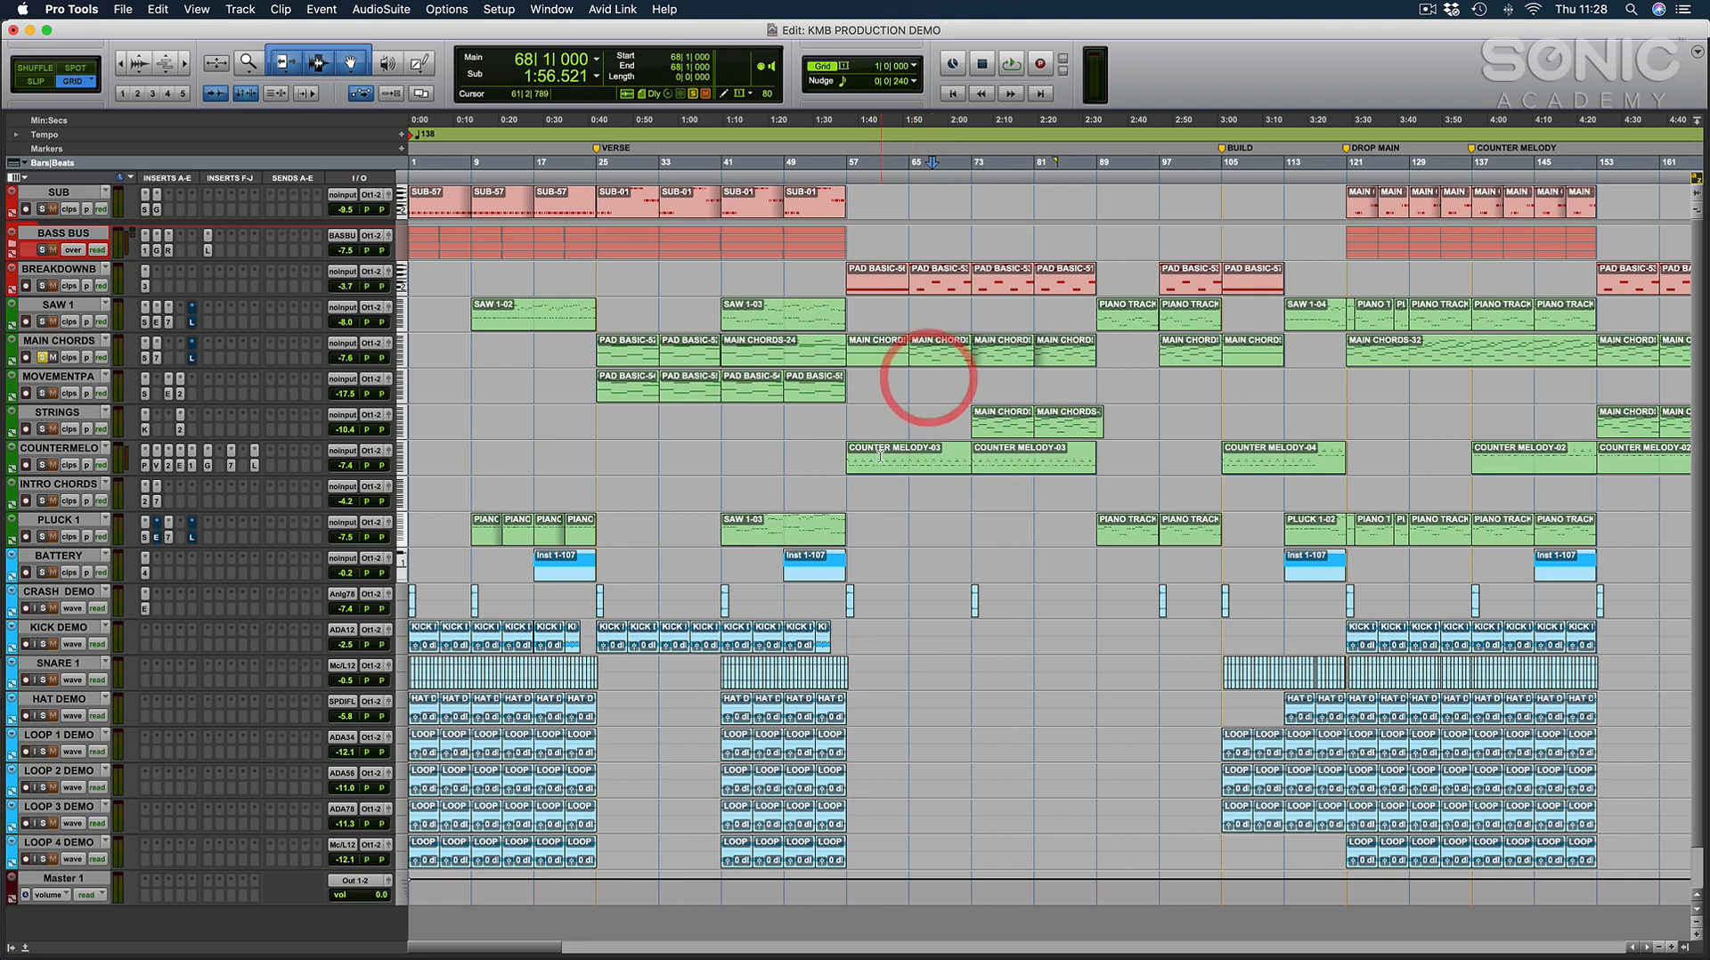
pyautogui.hscroll(3, 915, 434)
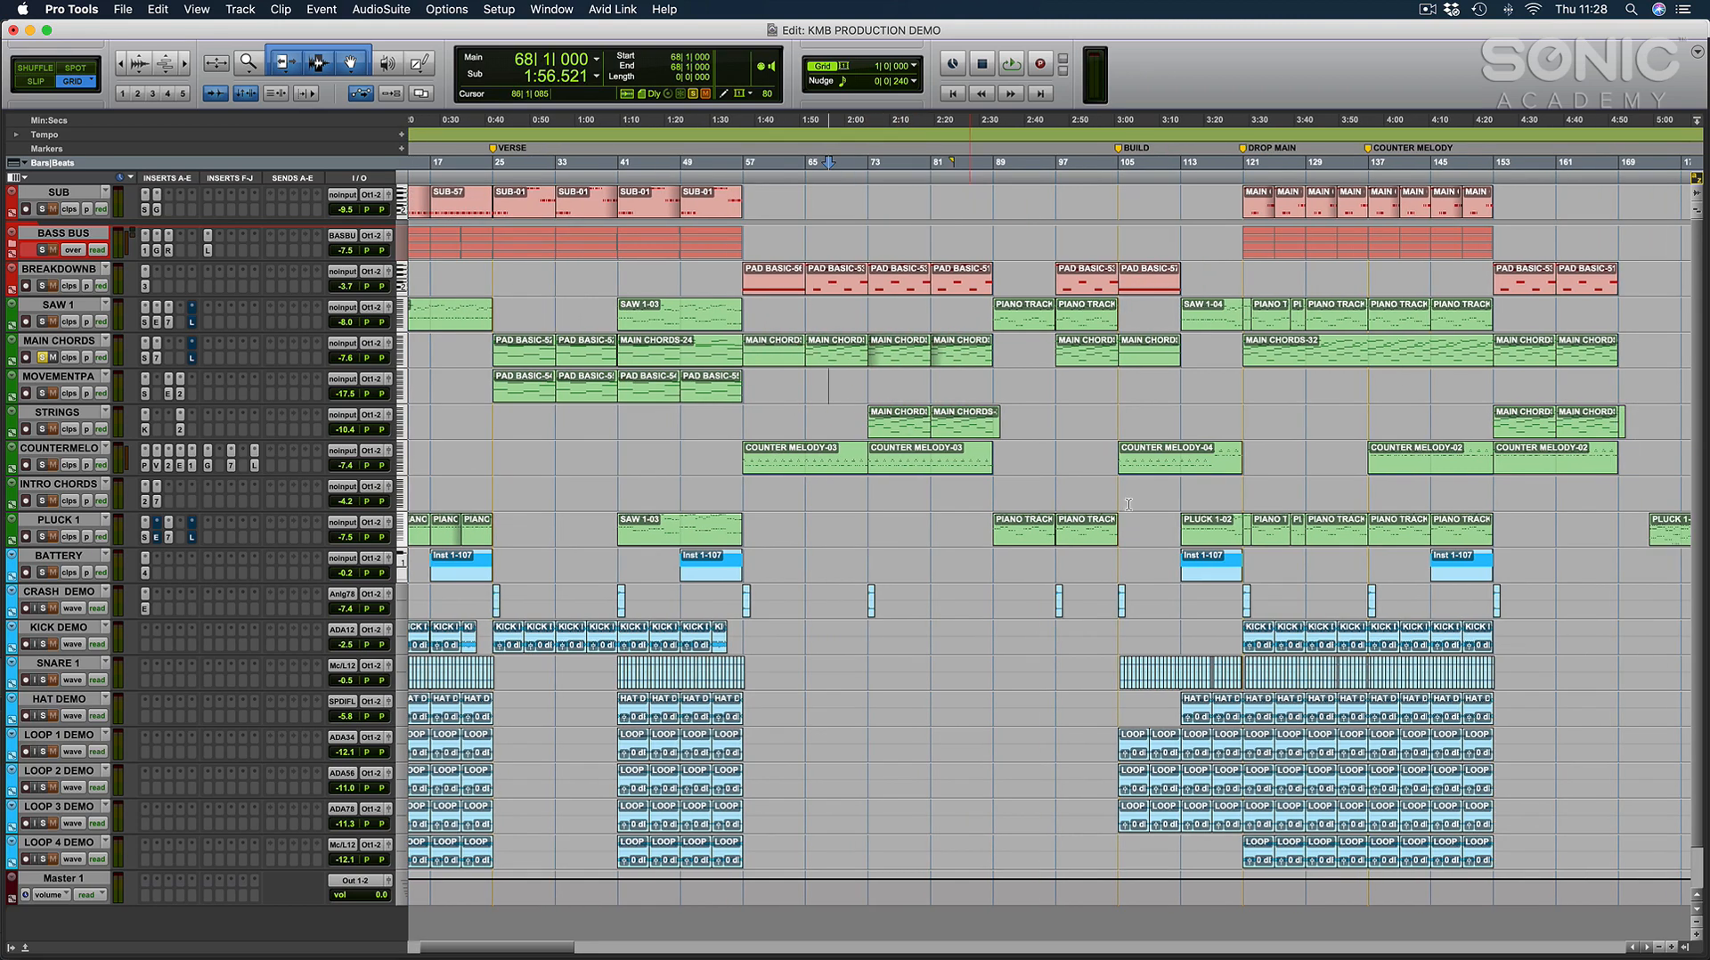
pyautogui.moveTo(1247, 540); pyautogui.dragTo(1280, 538)
pyautogui.click(1237, 489)
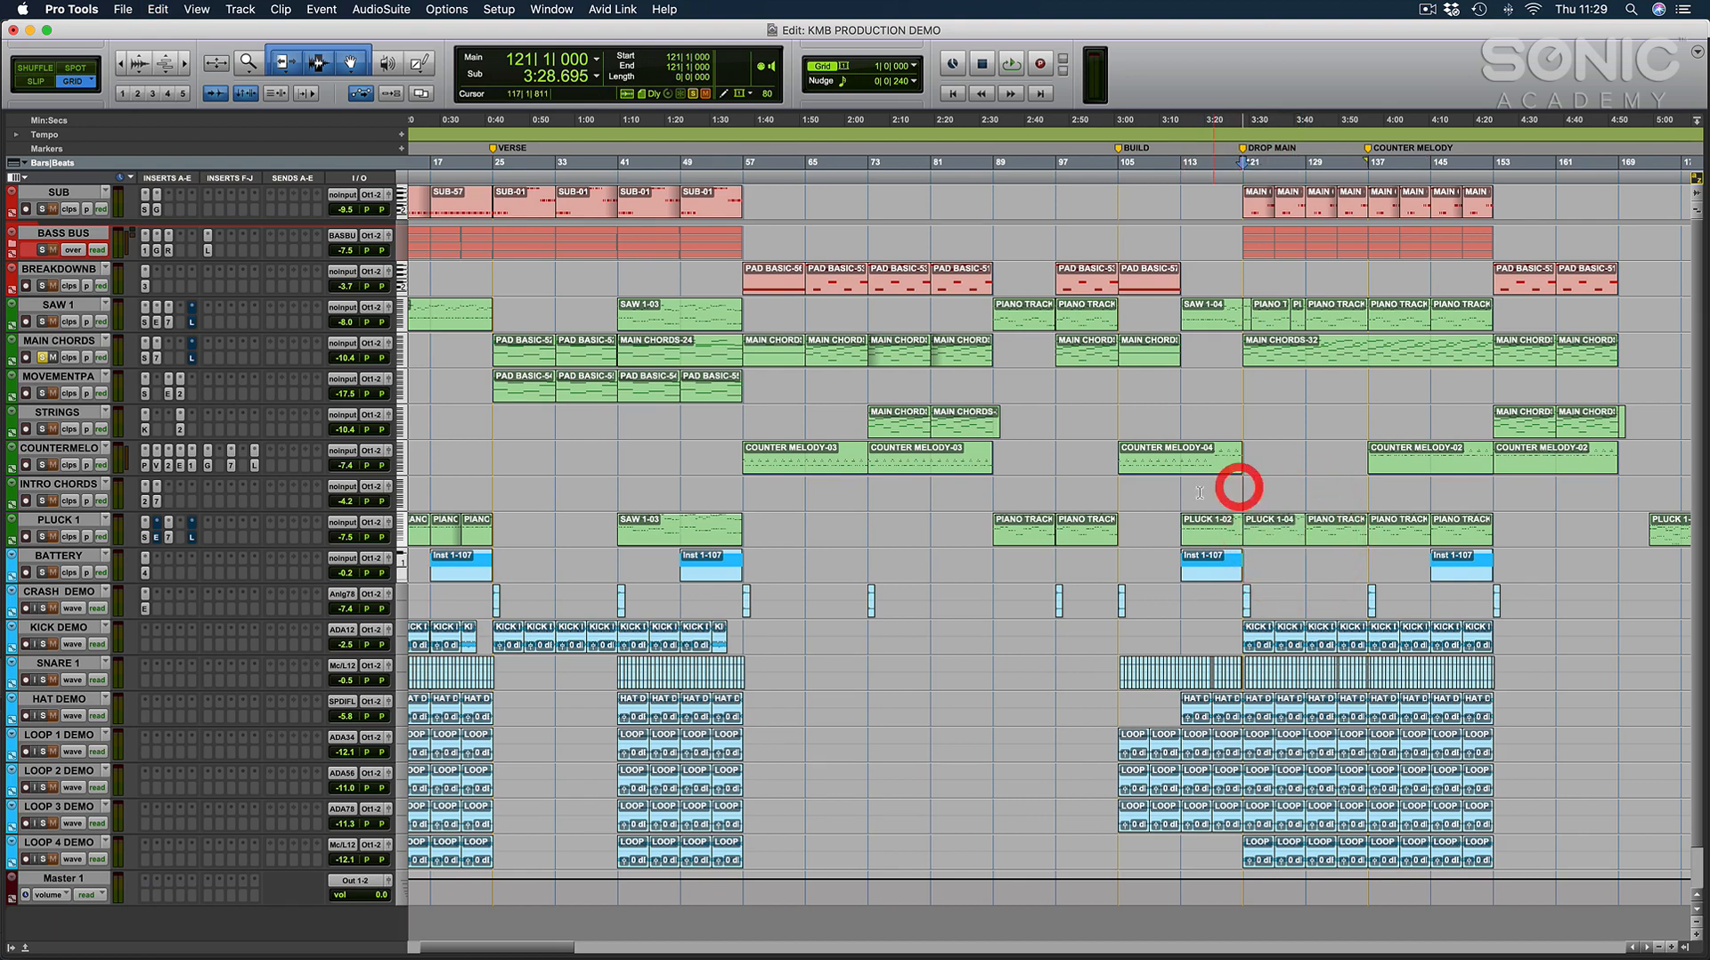
# Unsolo MAIN CHORDS and move the SAW 1 track directly above PLUCK 1.
pyautogui.hscroll(10, 1193, 488)
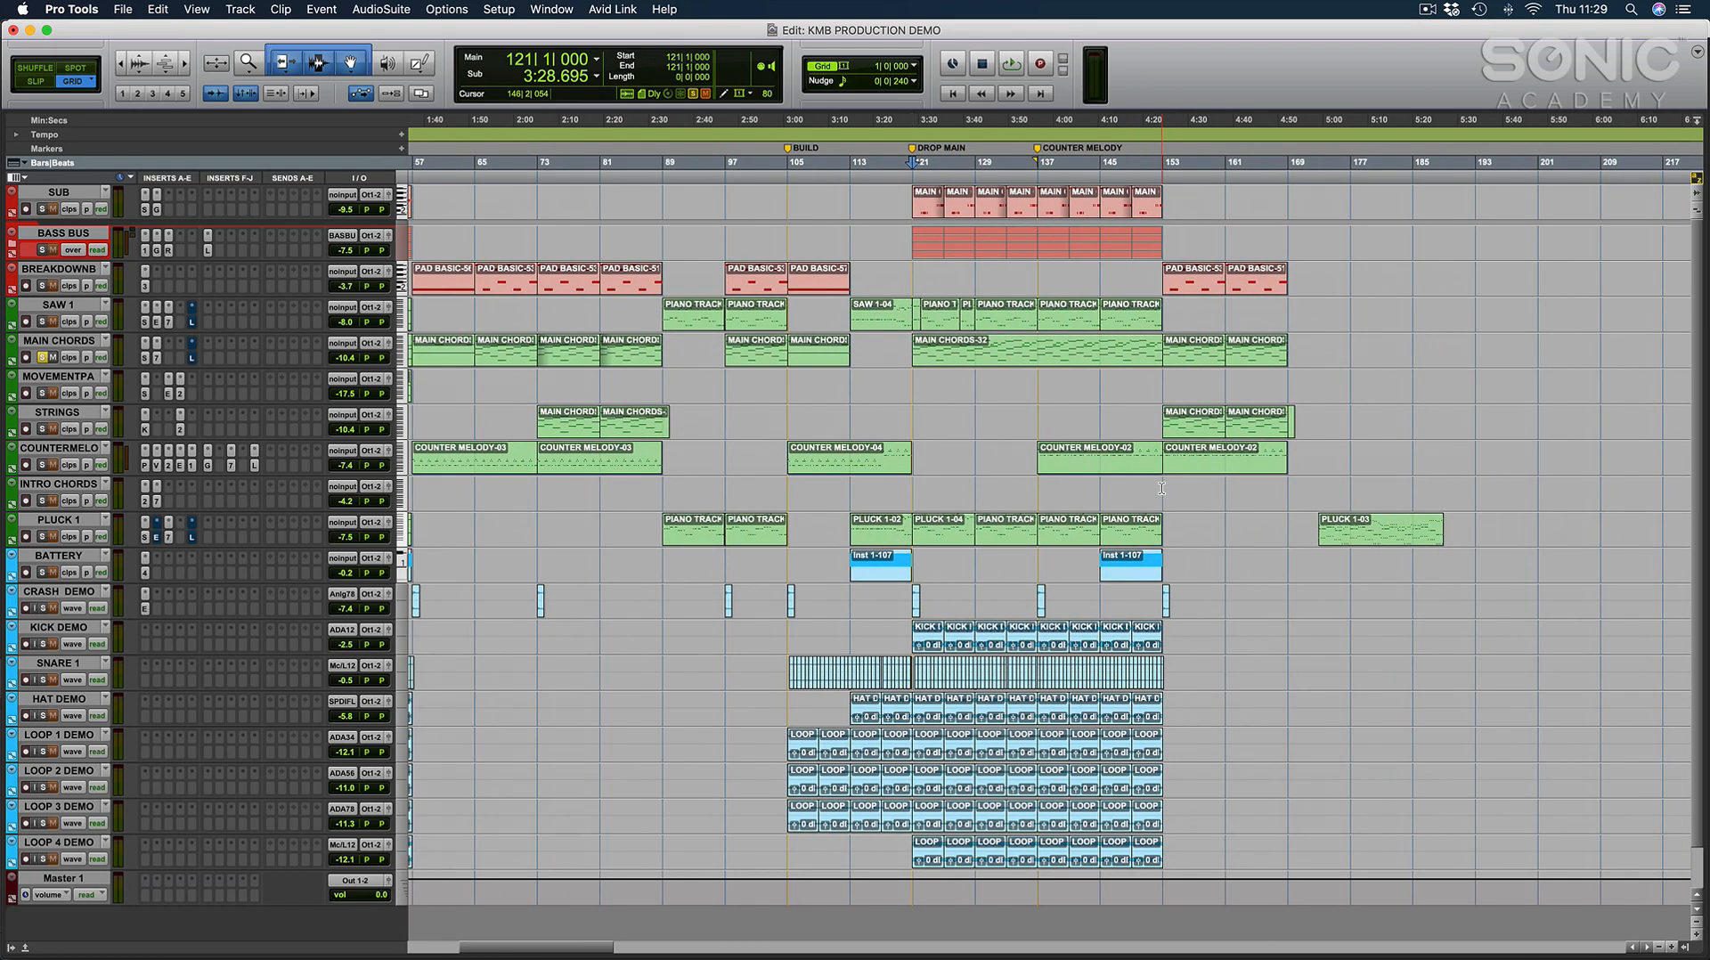
pyautogui.click(42, 357)
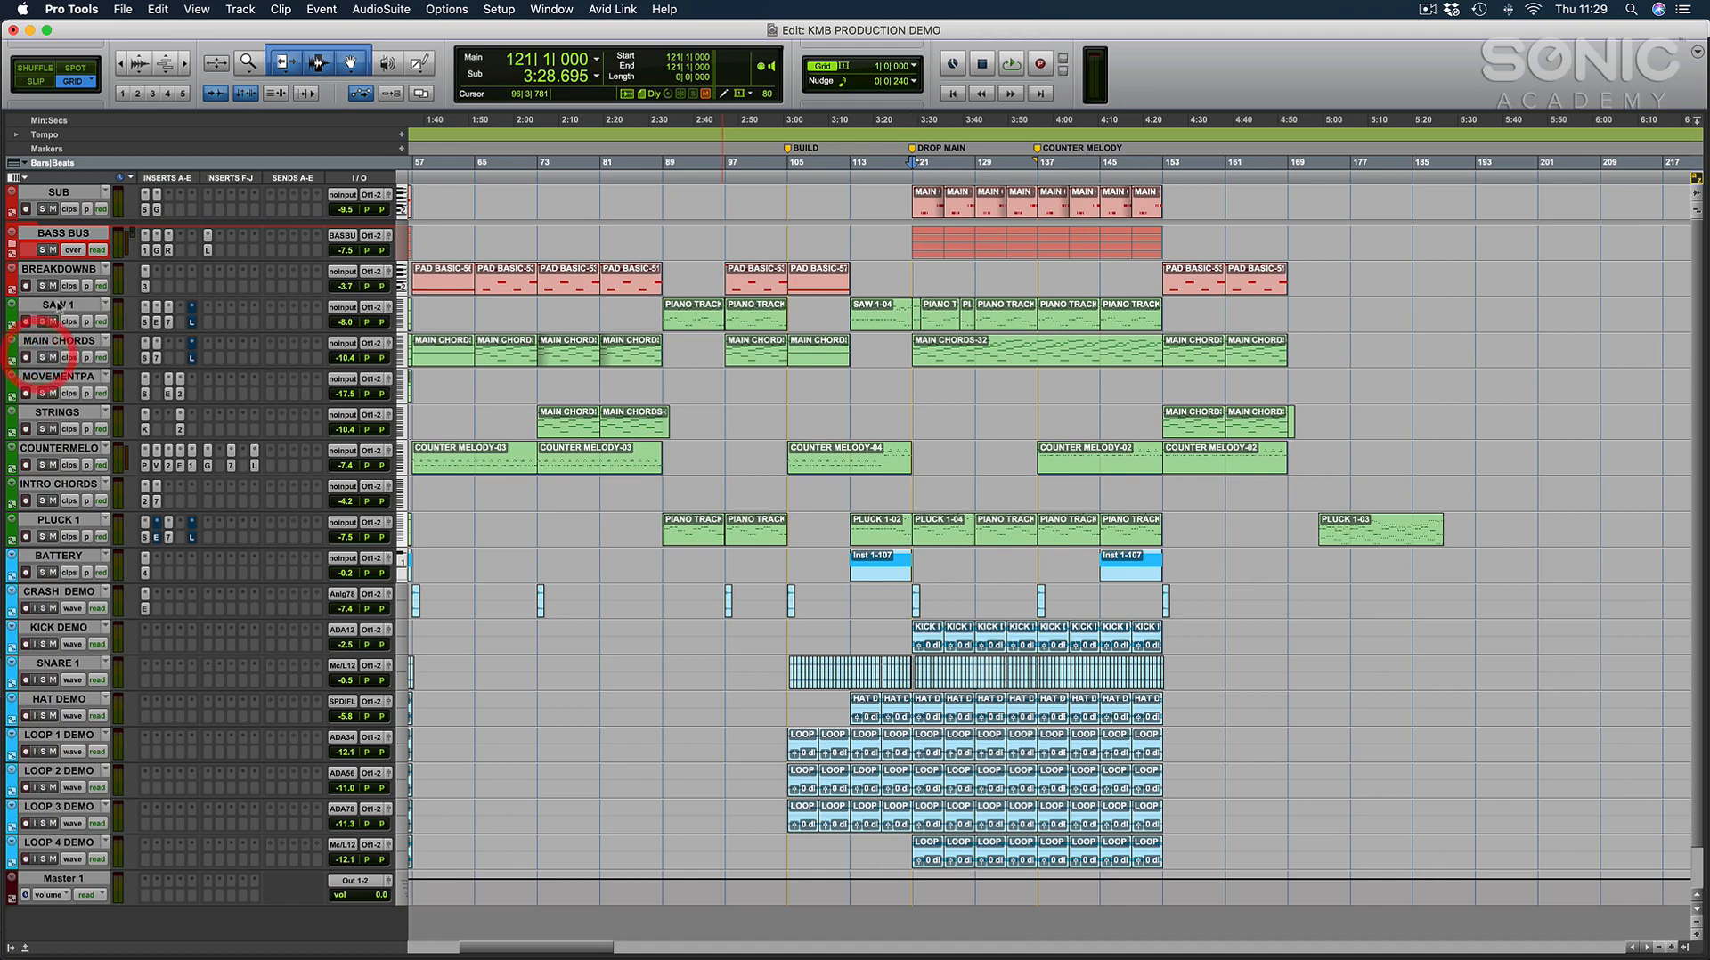
pyautogui.click(79, 518)
pyautogui.moveTo(80, 518); pyautogui.dragTo(79, 512)
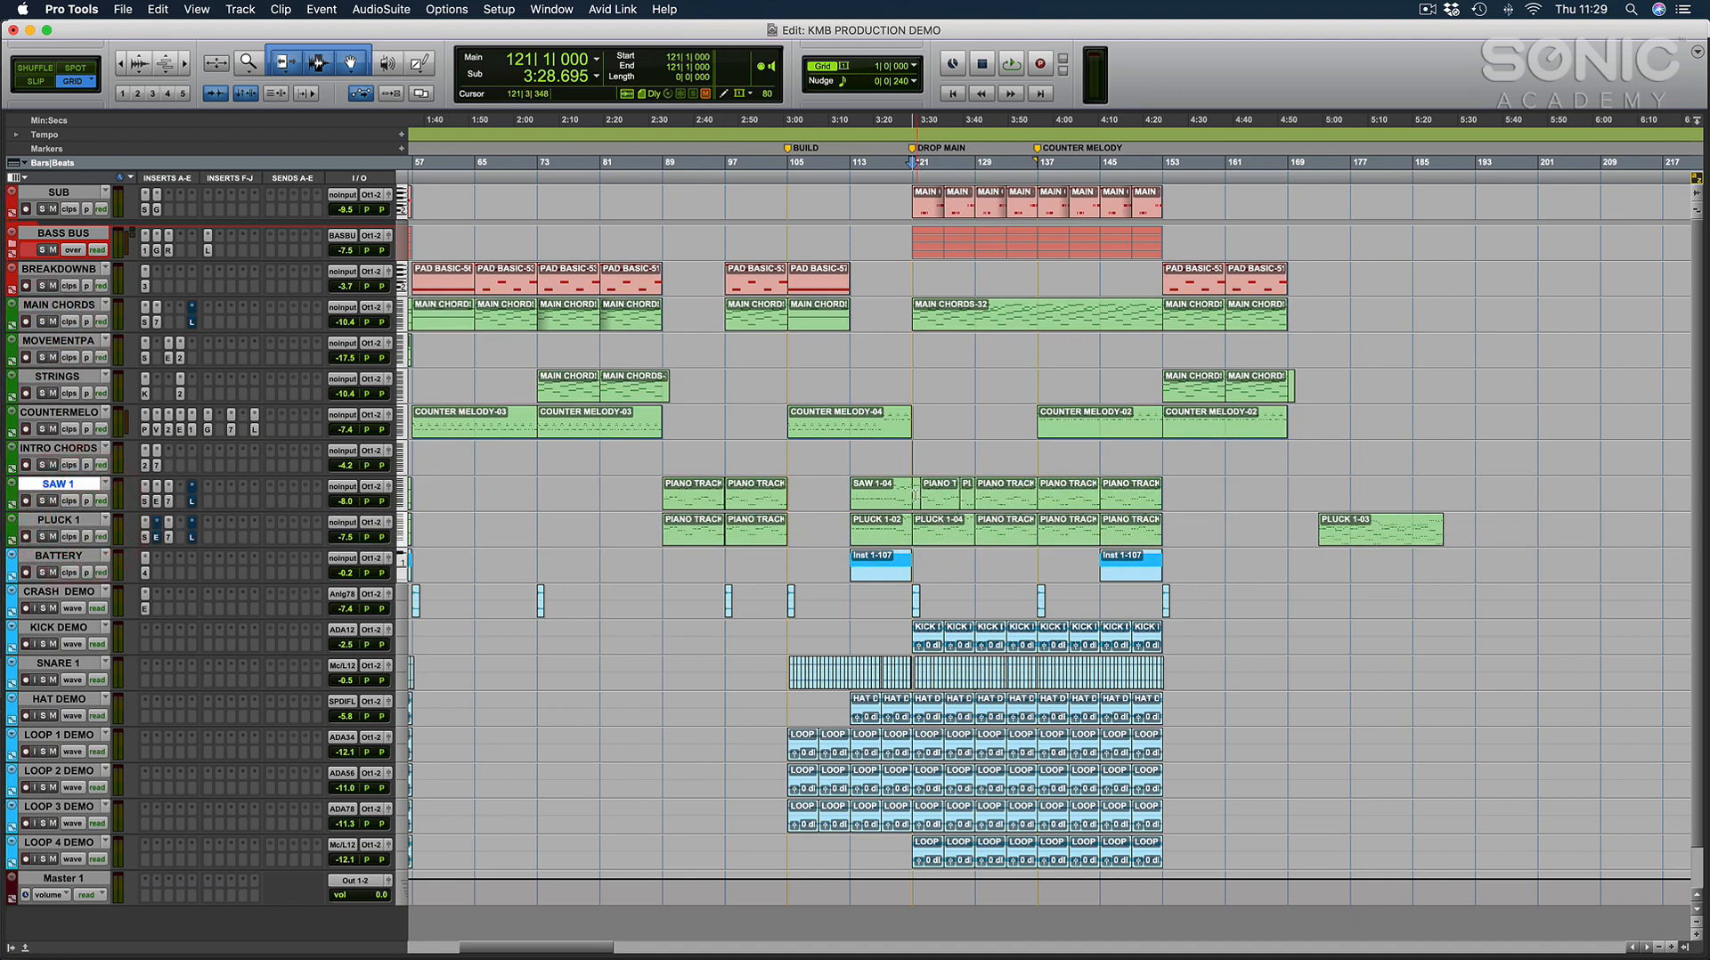
# Consolidate the SAW 1 clips between bars 121 and 129 into one clip.
pyautogui.moveTo(914, 499); pyautogui.dragTo(964, 505)
pyautogui.hotkey('alt', 'shift', '3')
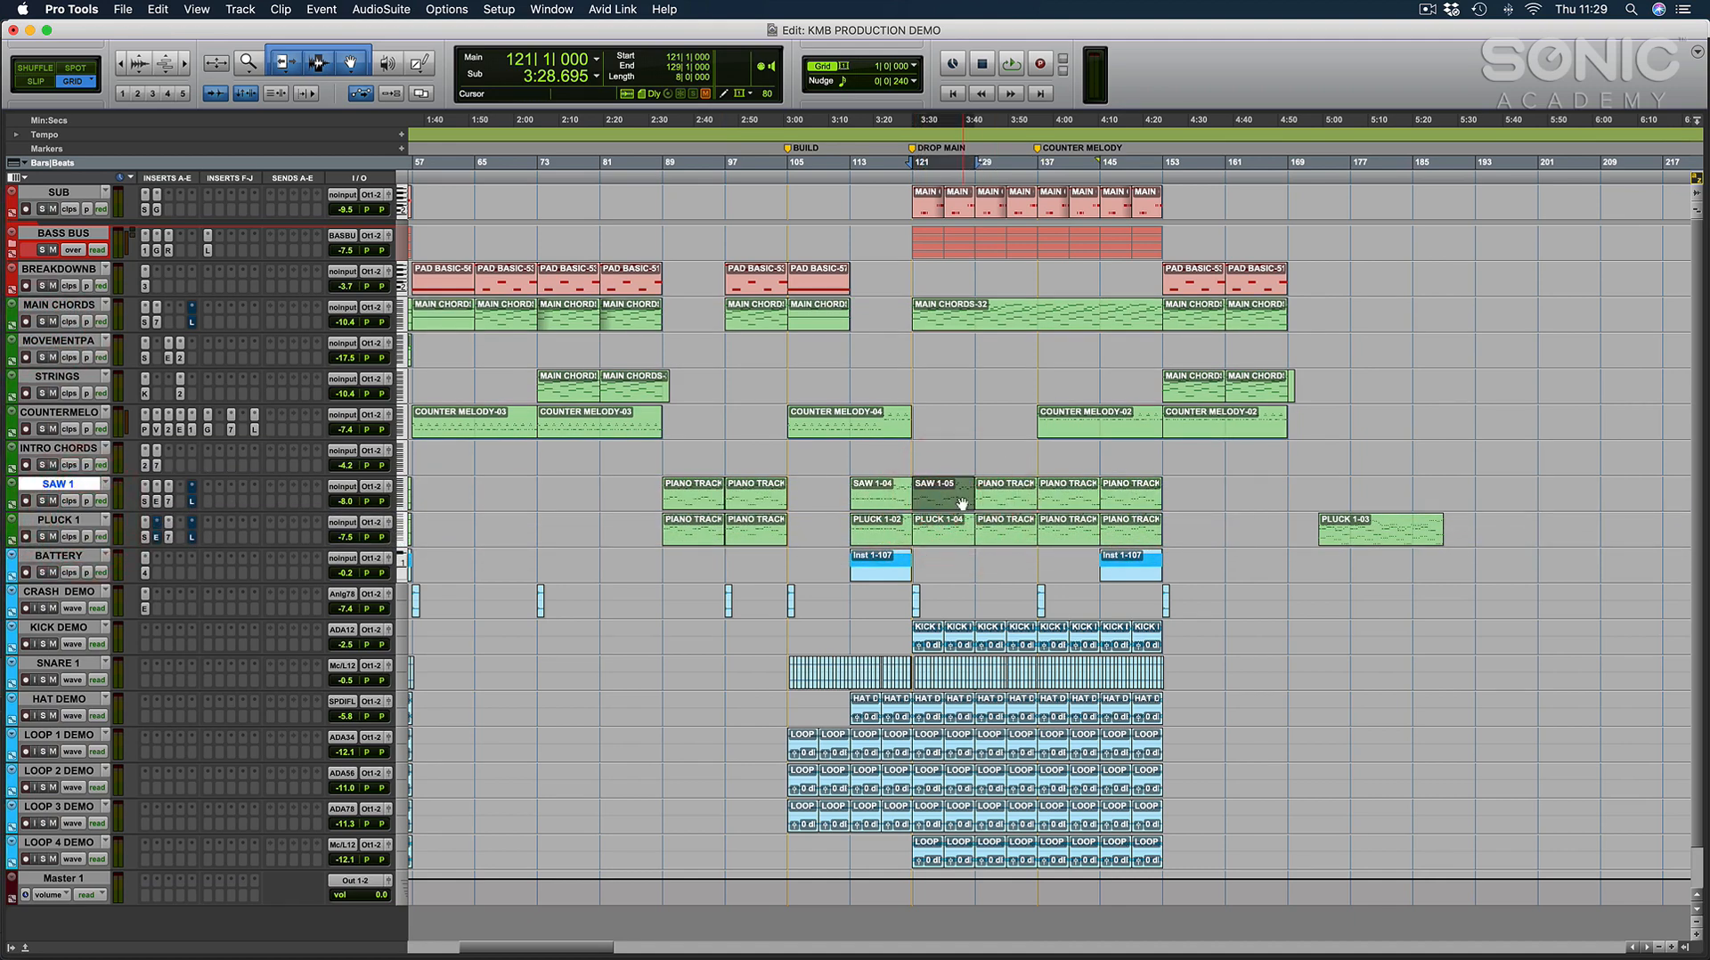
pyautogui.click(912, 450)
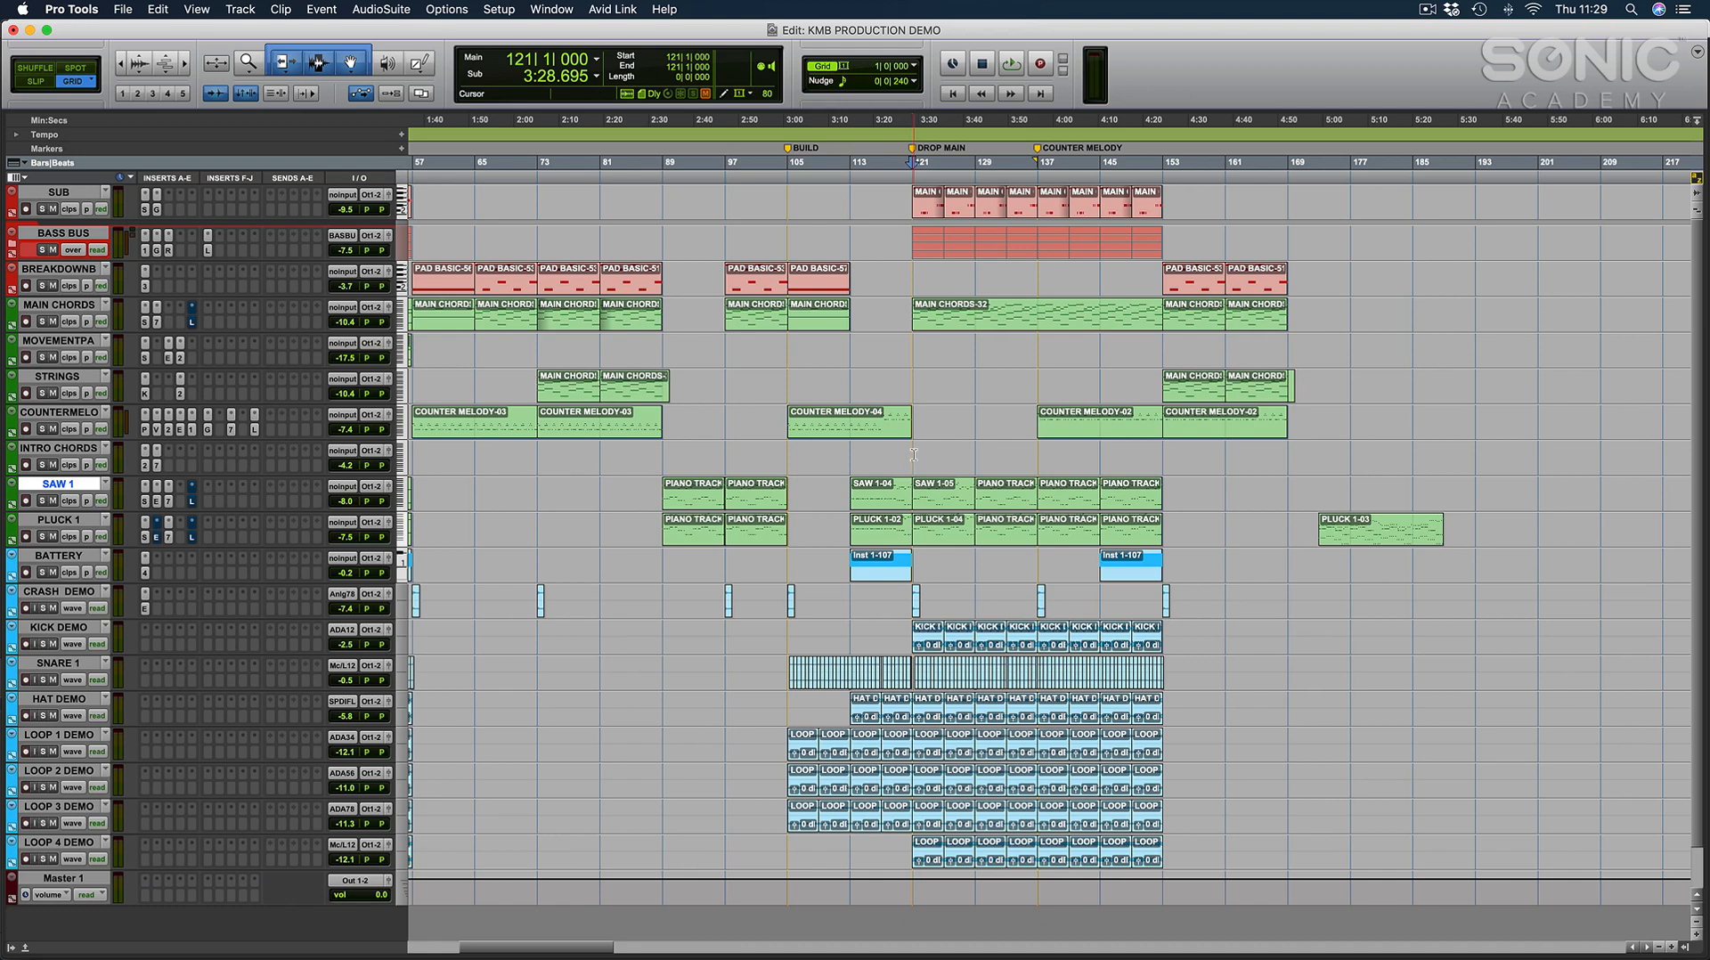
# Examine the MIDI notes of the consolidated SAW 1 clip at bar 121 and return to the arrangement.
pyautogui.click(947, 508)
pyautogui.press('e')
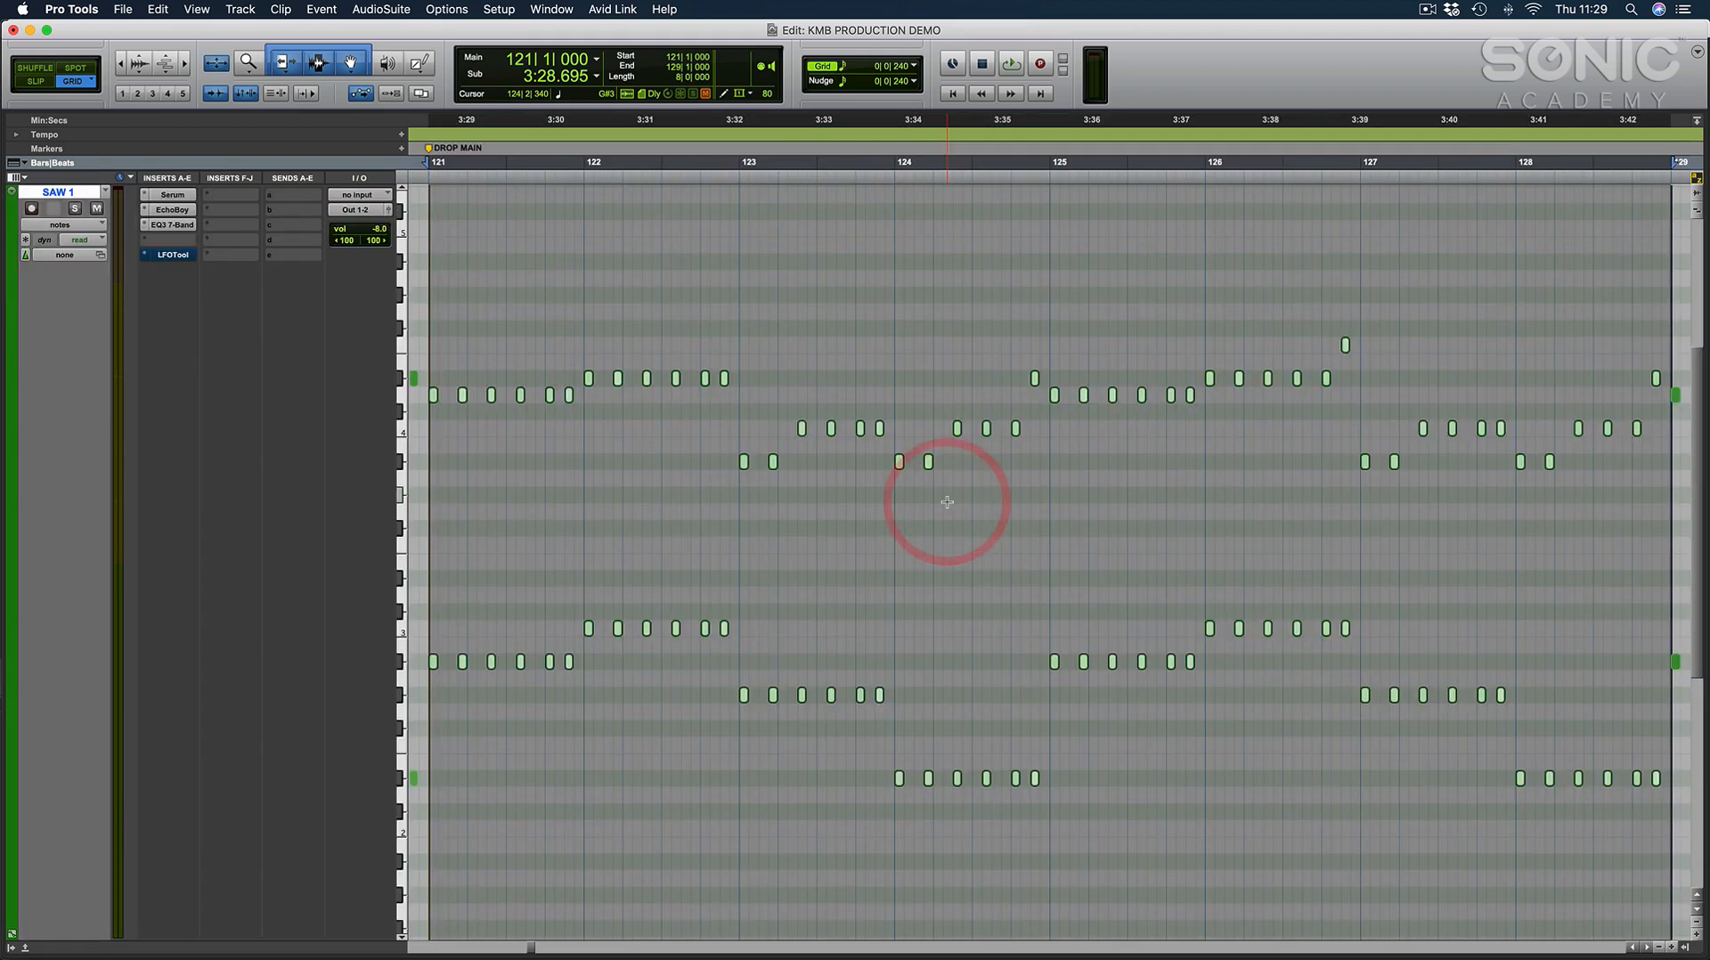
pyautogui.press('e')
pyautogui.press('e')
pyautogui.press('e')
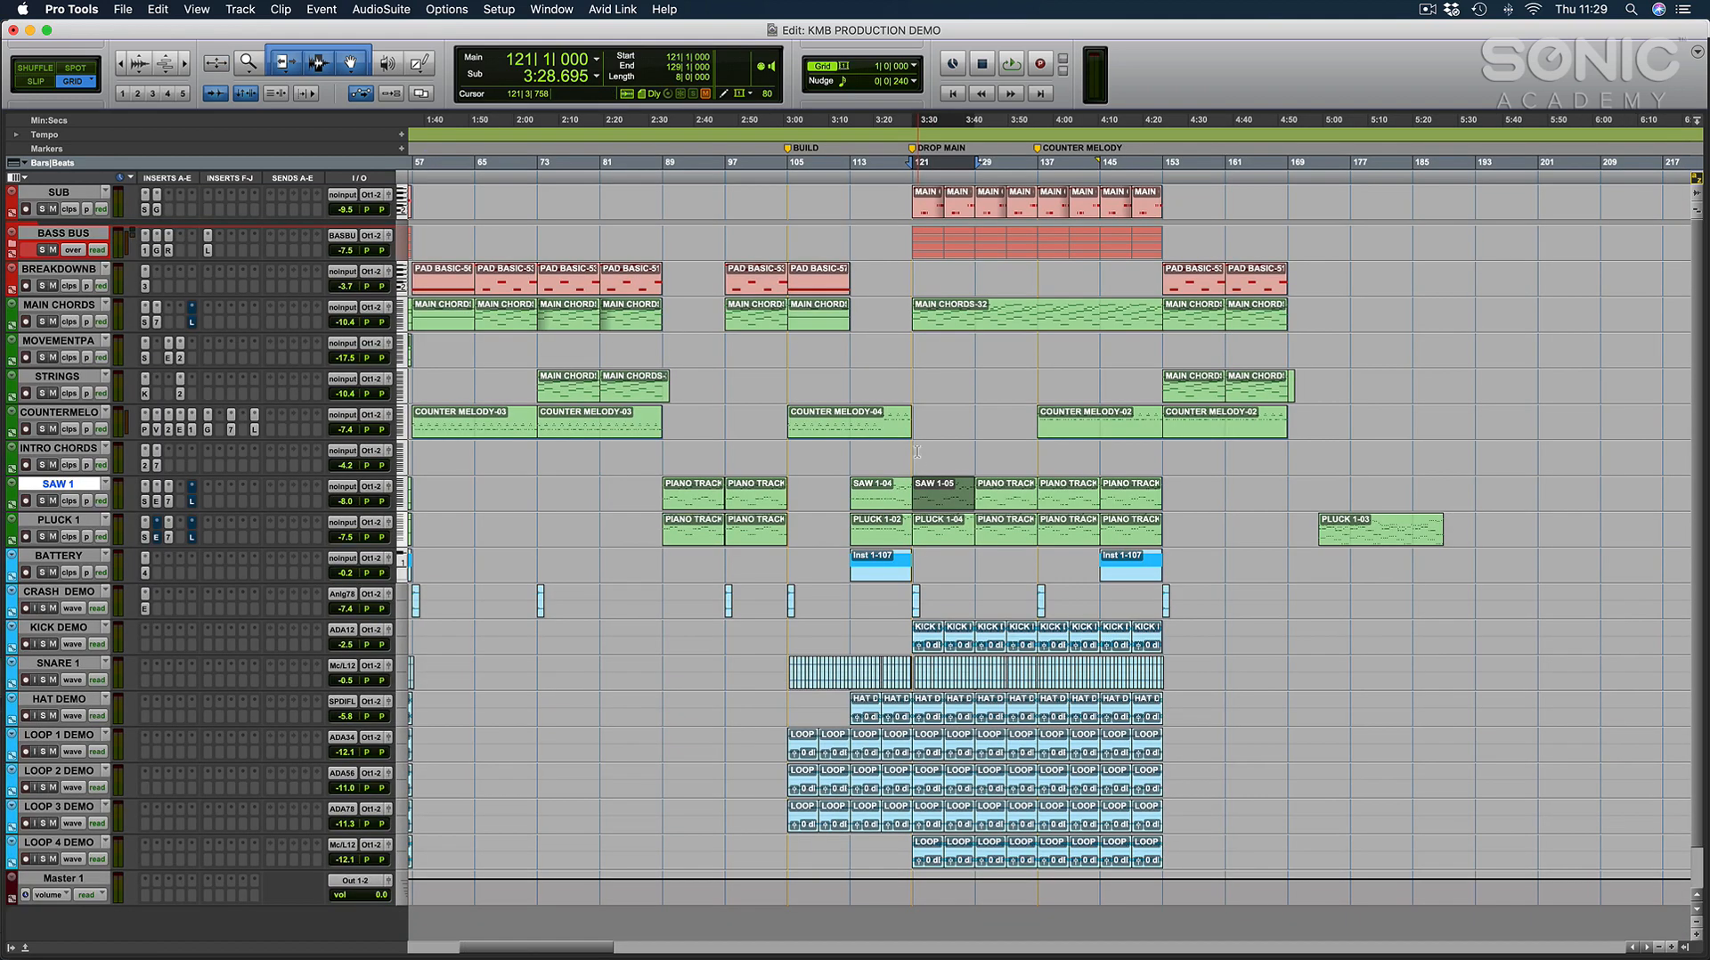
# Highlight the PLUCK 1 clip at bar 121, reset the edit cursor to that bar and play the drop.
pyautogui.click(914, 452)
pyautogui.click(934, 540)
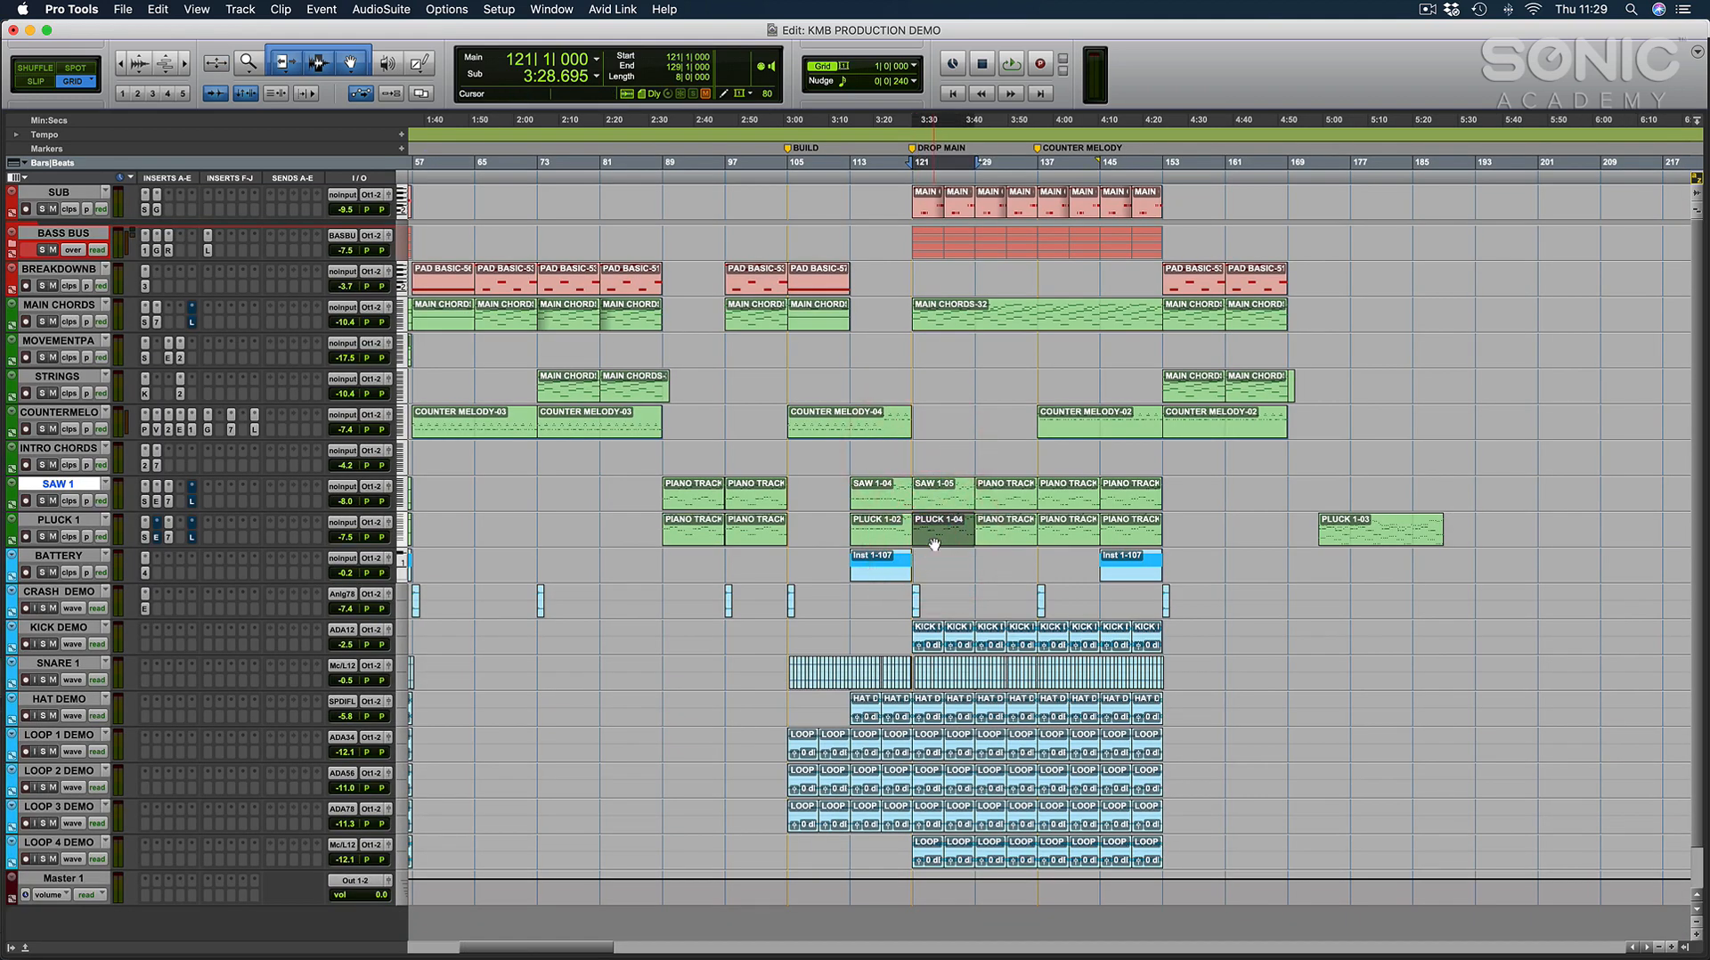
pyautogui.click(912, 447)
pyautogui.click(929, 539)
pyautogui.click(911, 448)
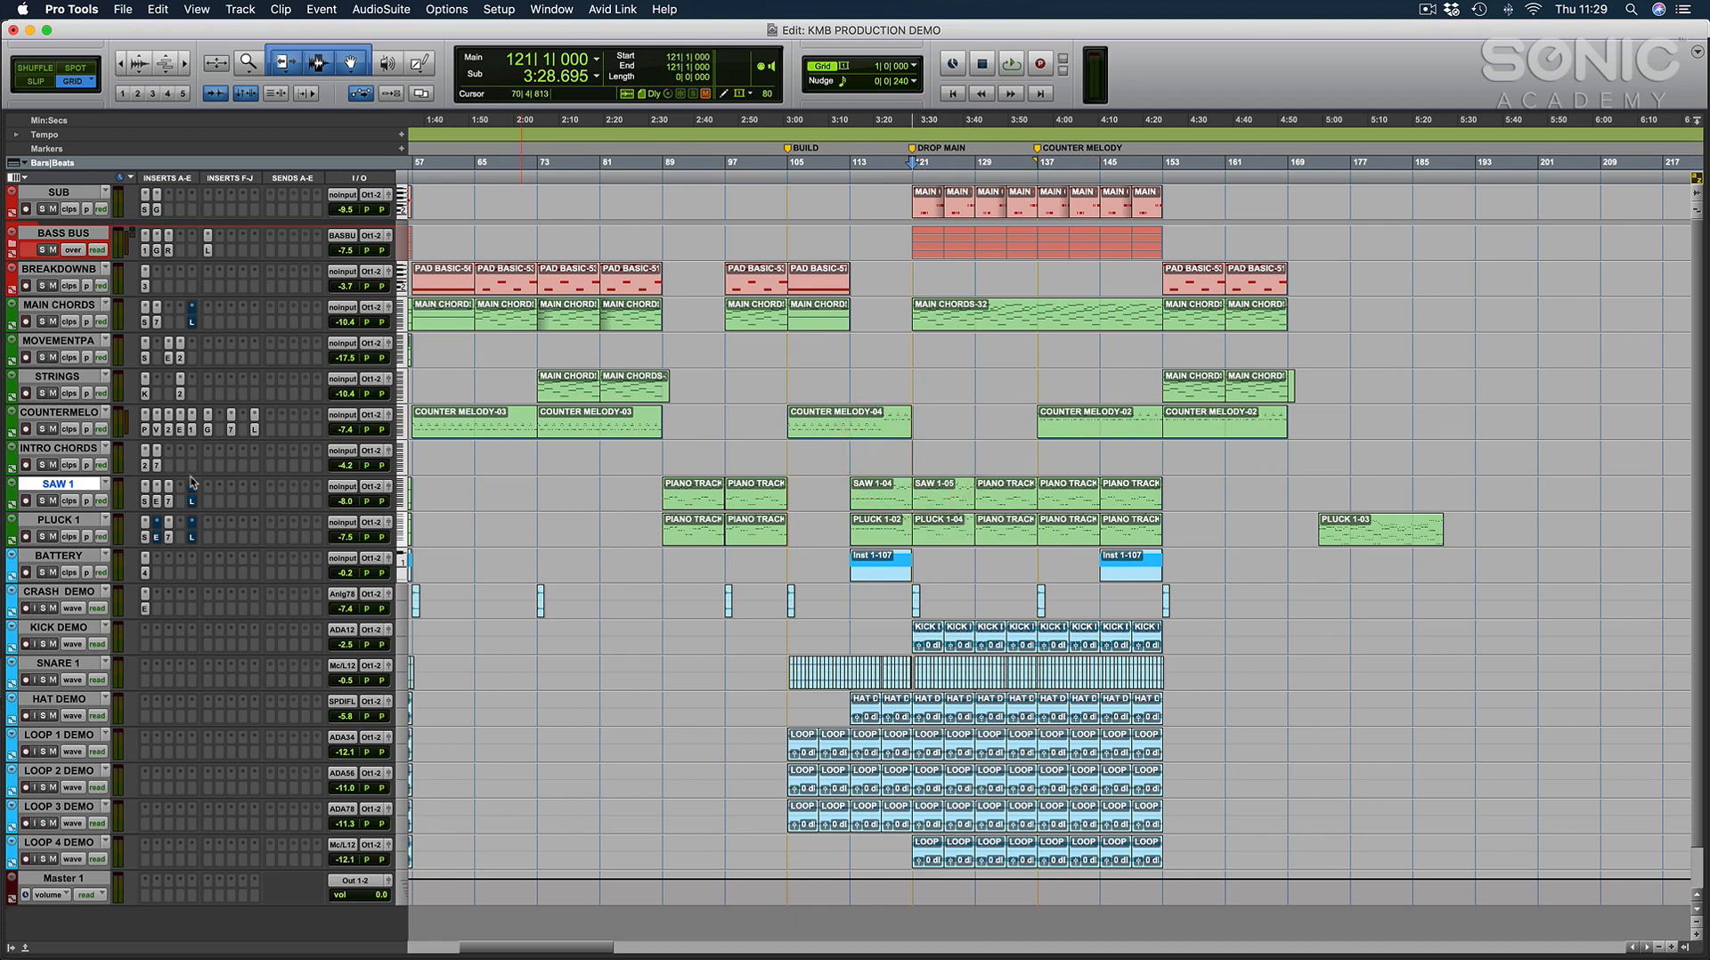
pyautogui.press('space')
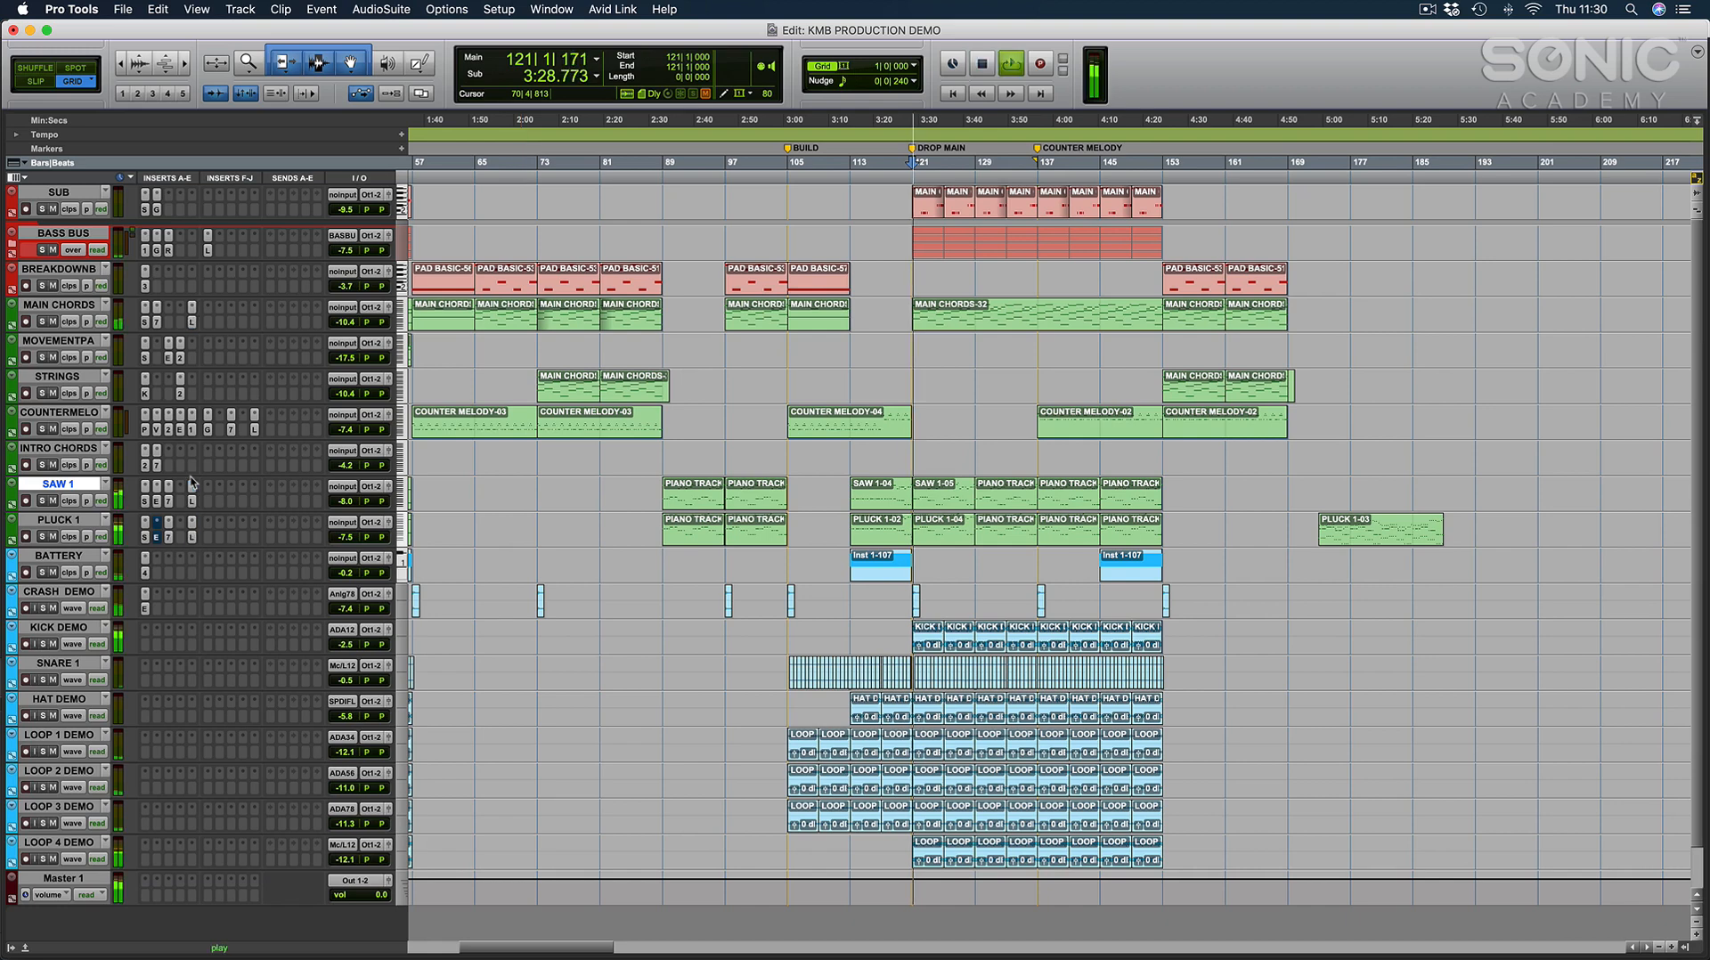
# Open the SAW 1 clip at bar 121, follow its notes during playback, stop, scan the neighbouring bars and return to the arrangement.
pyautogui.doubleClick(935, 491)
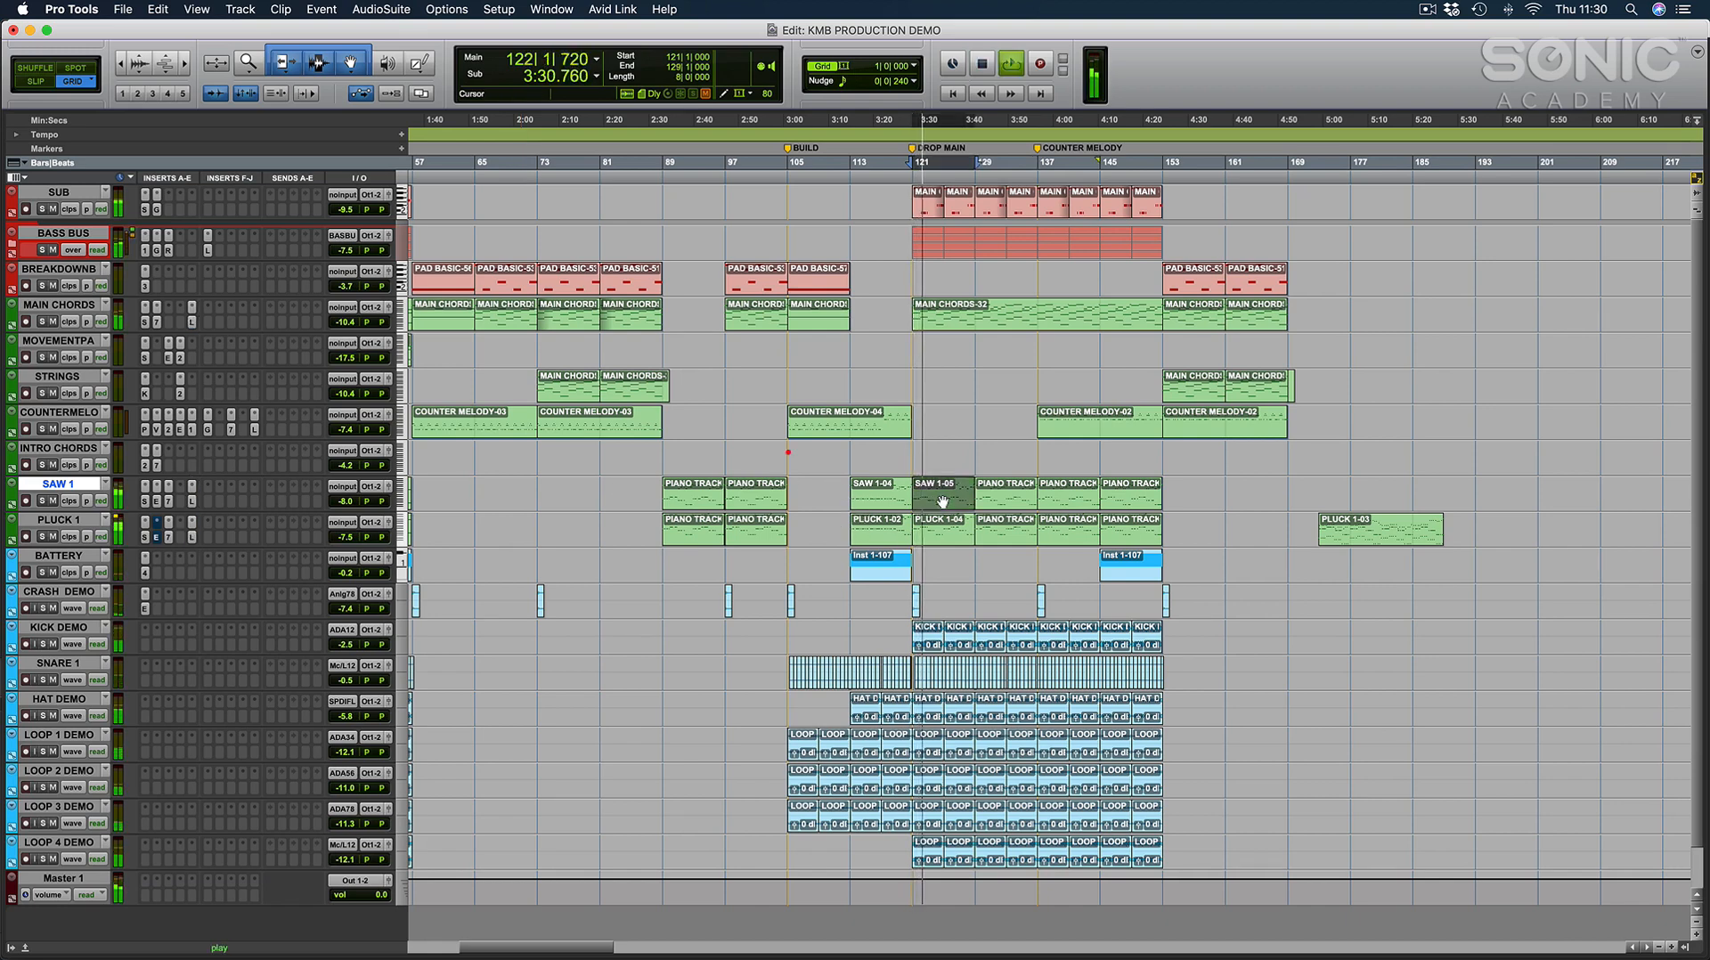
pyautogui.click(660, 324)
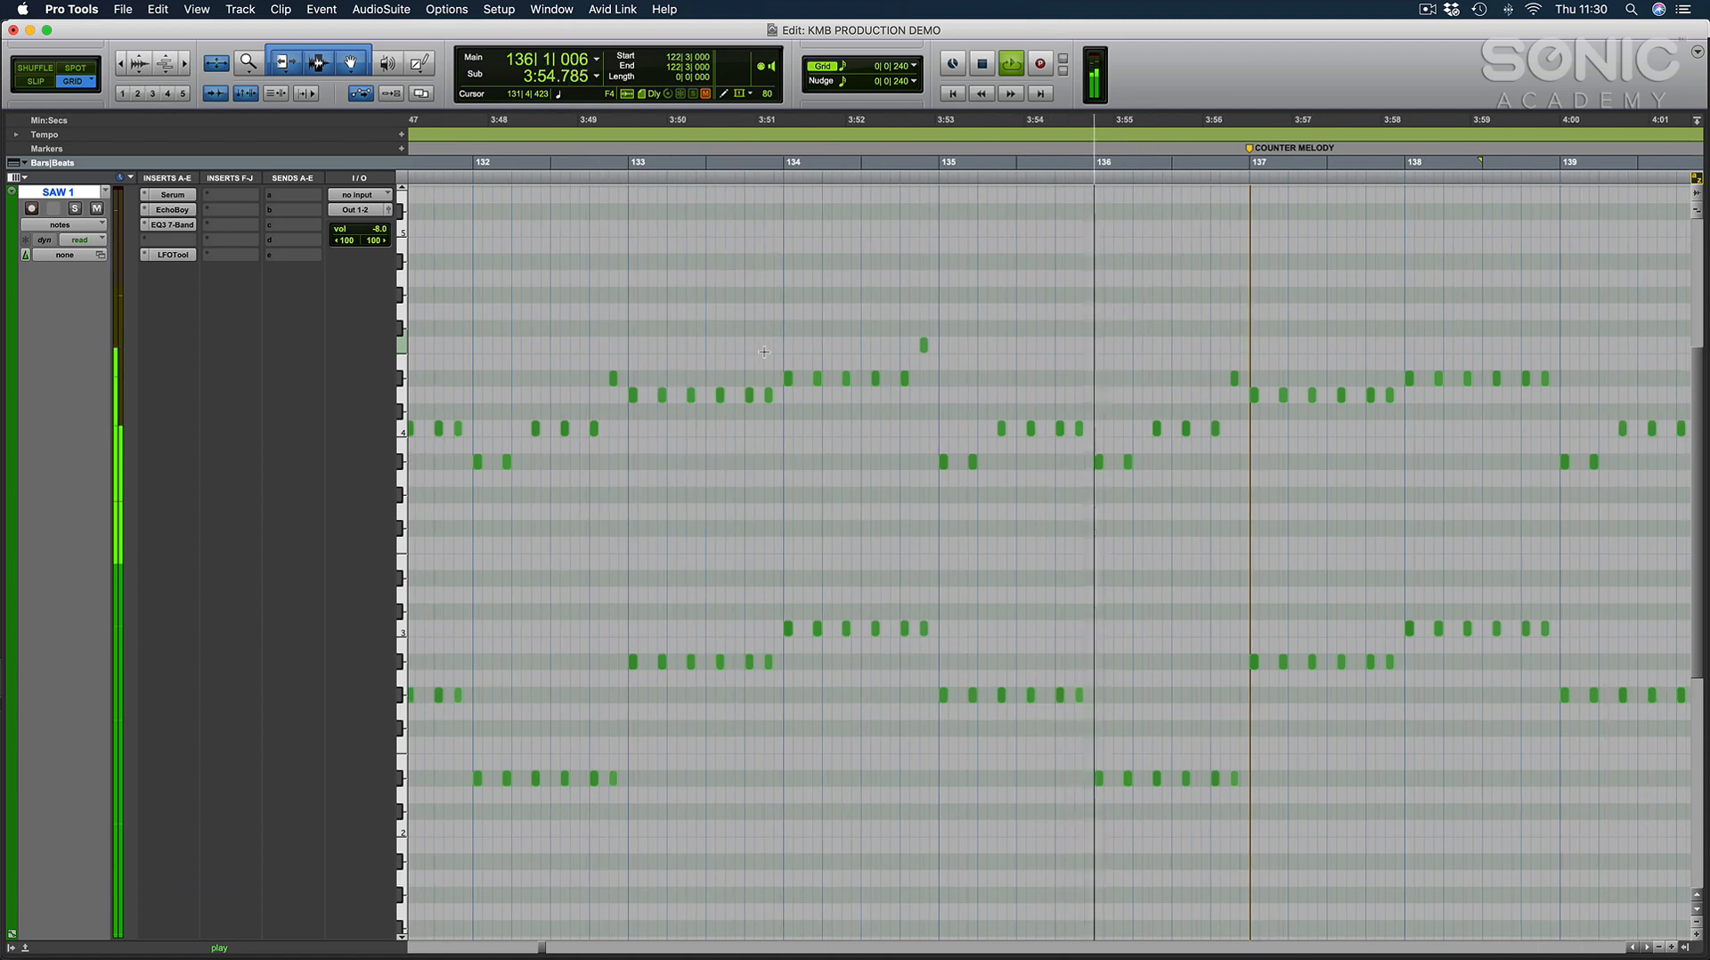
pyautogui.press('space')
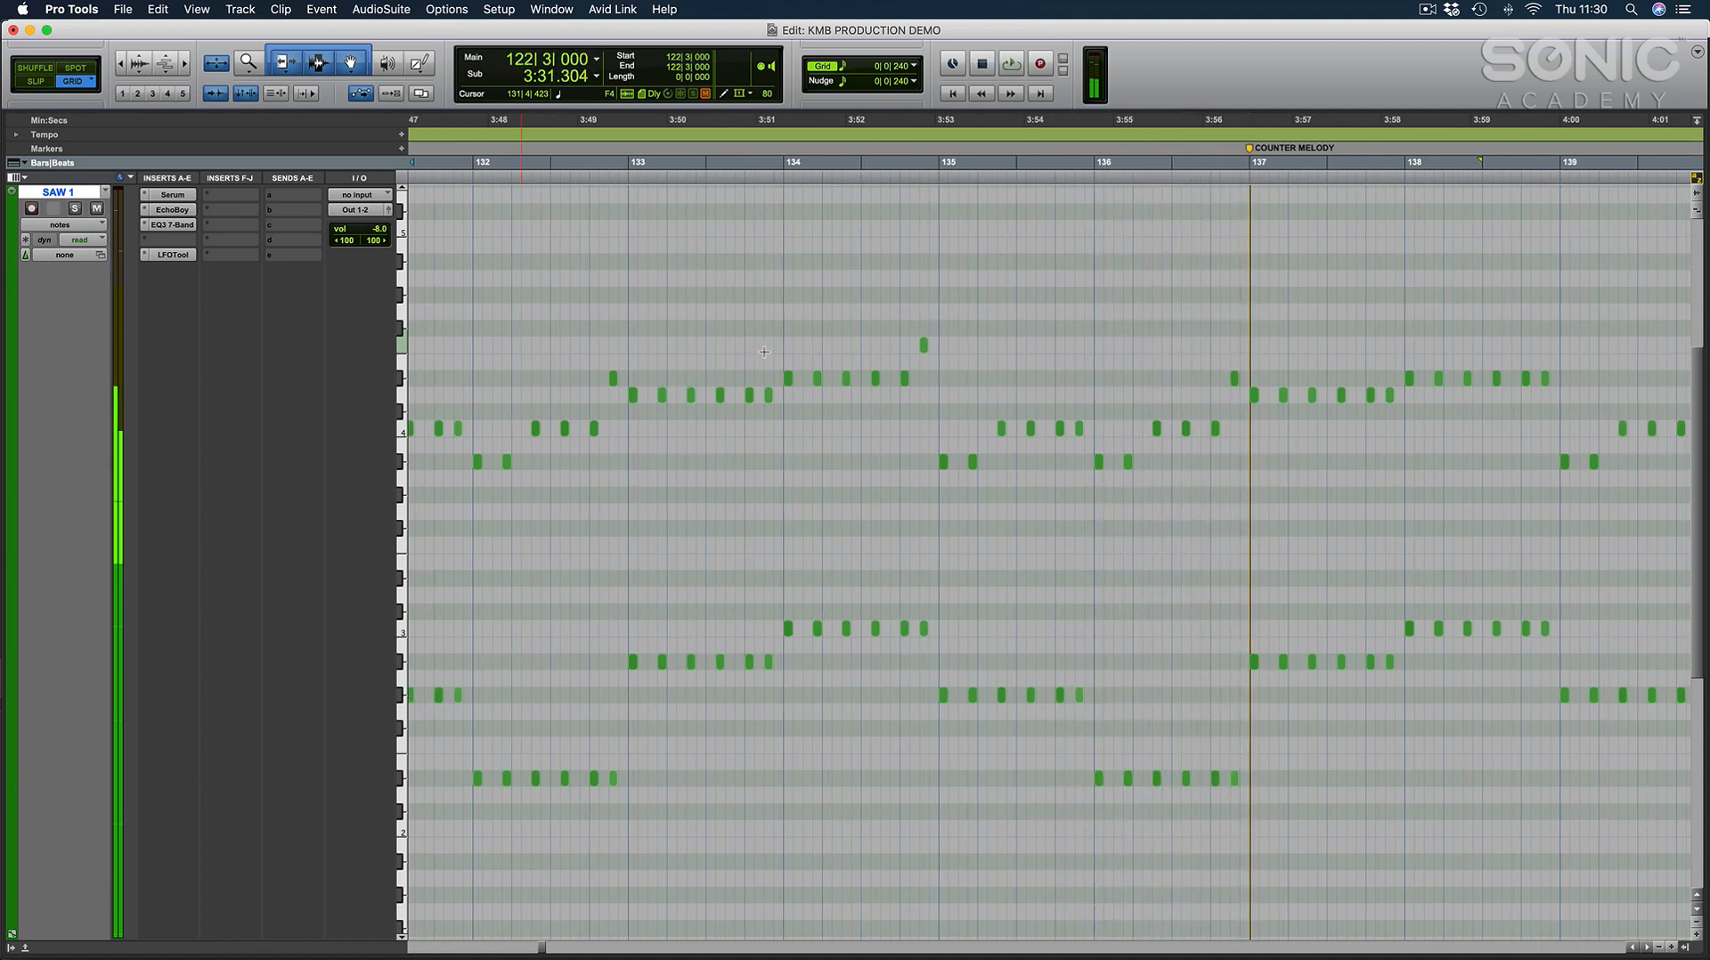
pyautogui.press('r')
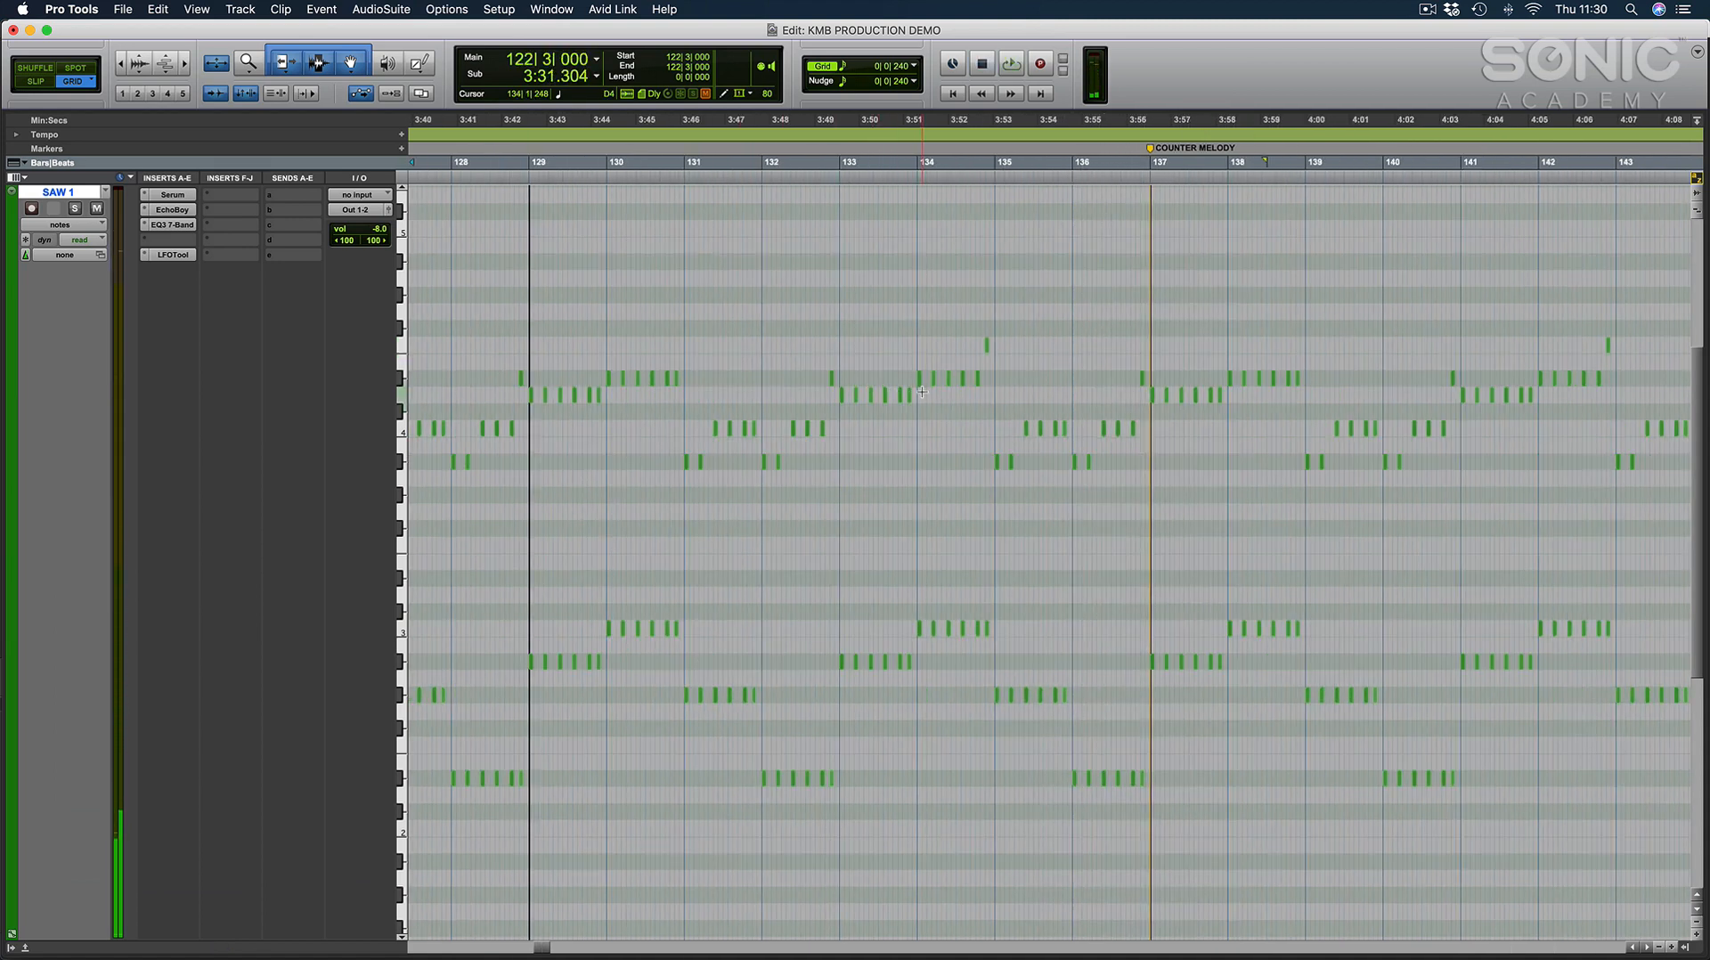
pyautogui.hscroll(-5, 922, 392)
pyautogui.press('t')
pyautogui.hscroll(-8, 922, 392)
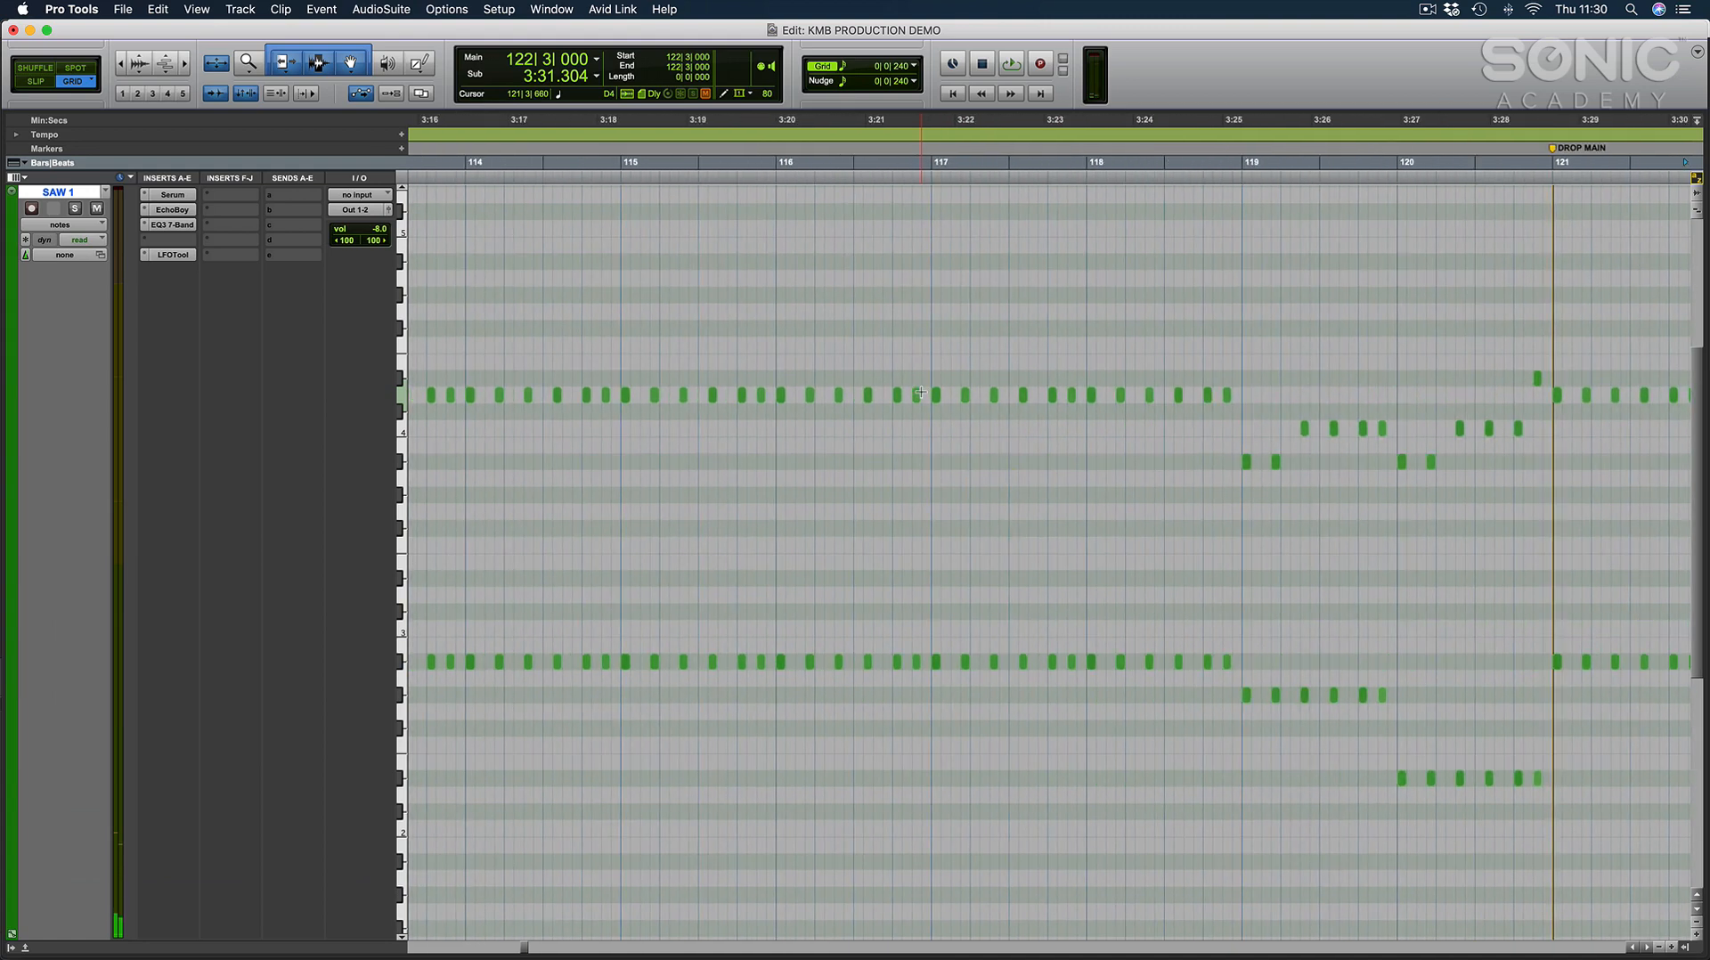
pyautogui.hscroll(6, 920, 392)
pyautogui.press('e')
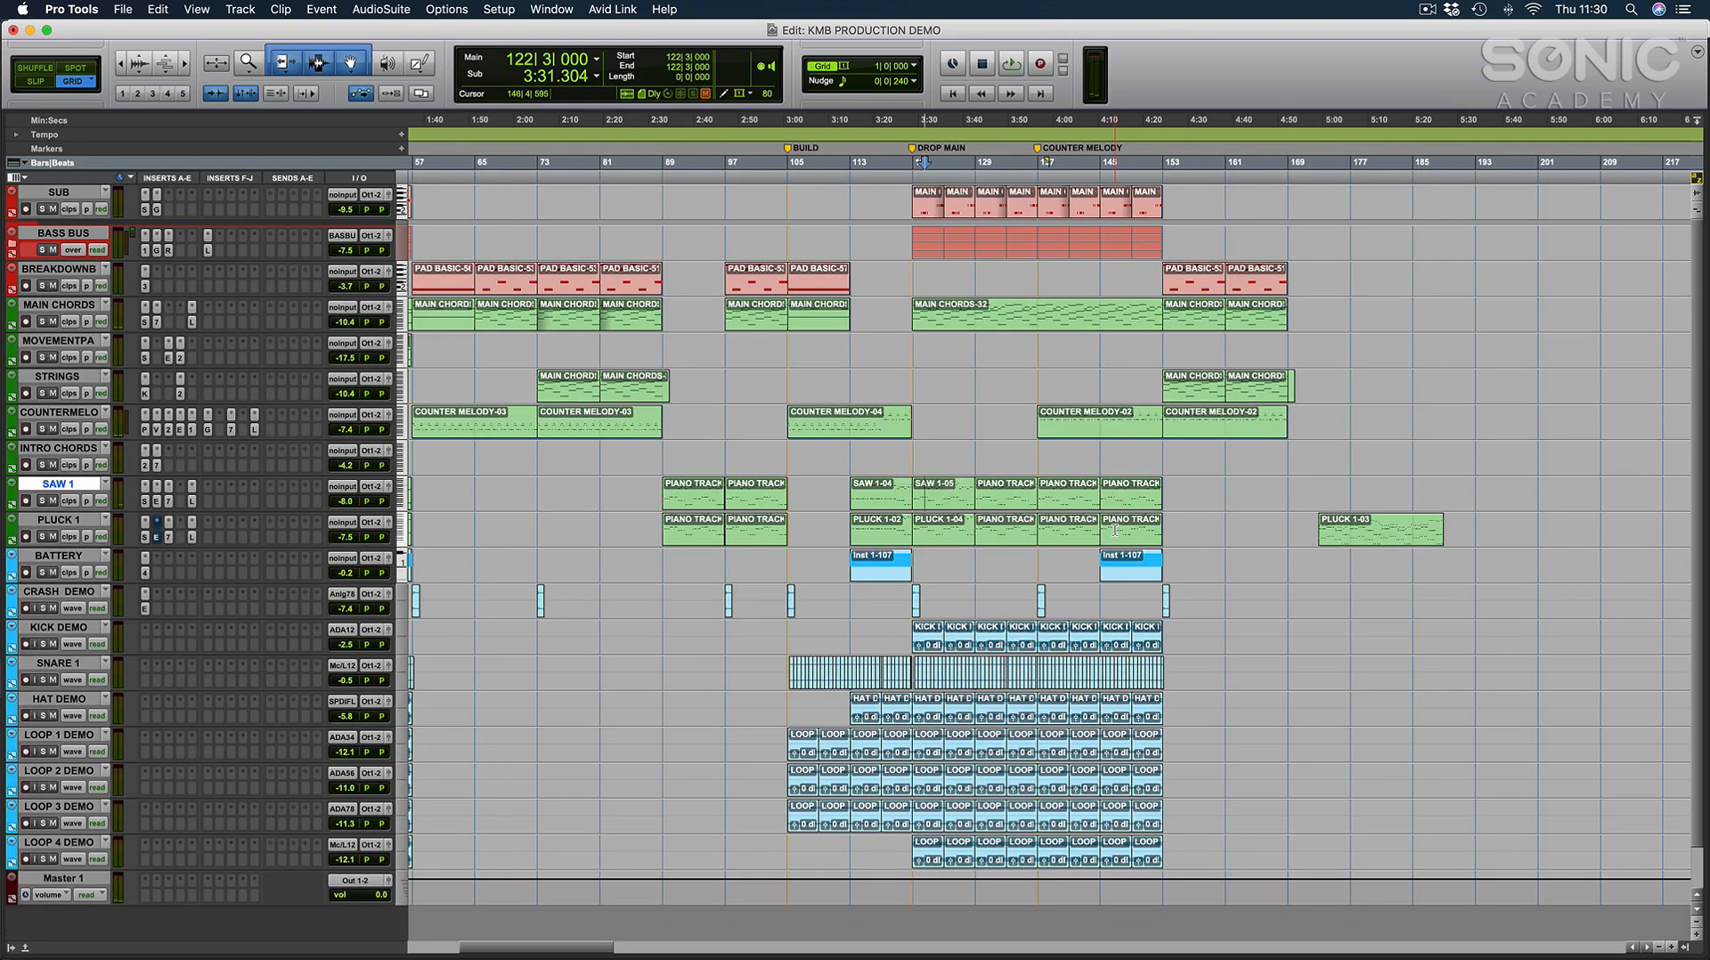
# Copy the SAW 1 clip at bar 121 to empty space at bar 193 and open the copy's MIDI notes.
pyautogui.moveTo(949, 506); pyautogui.dragTo(1500, 501)
pyautogui.press('e')
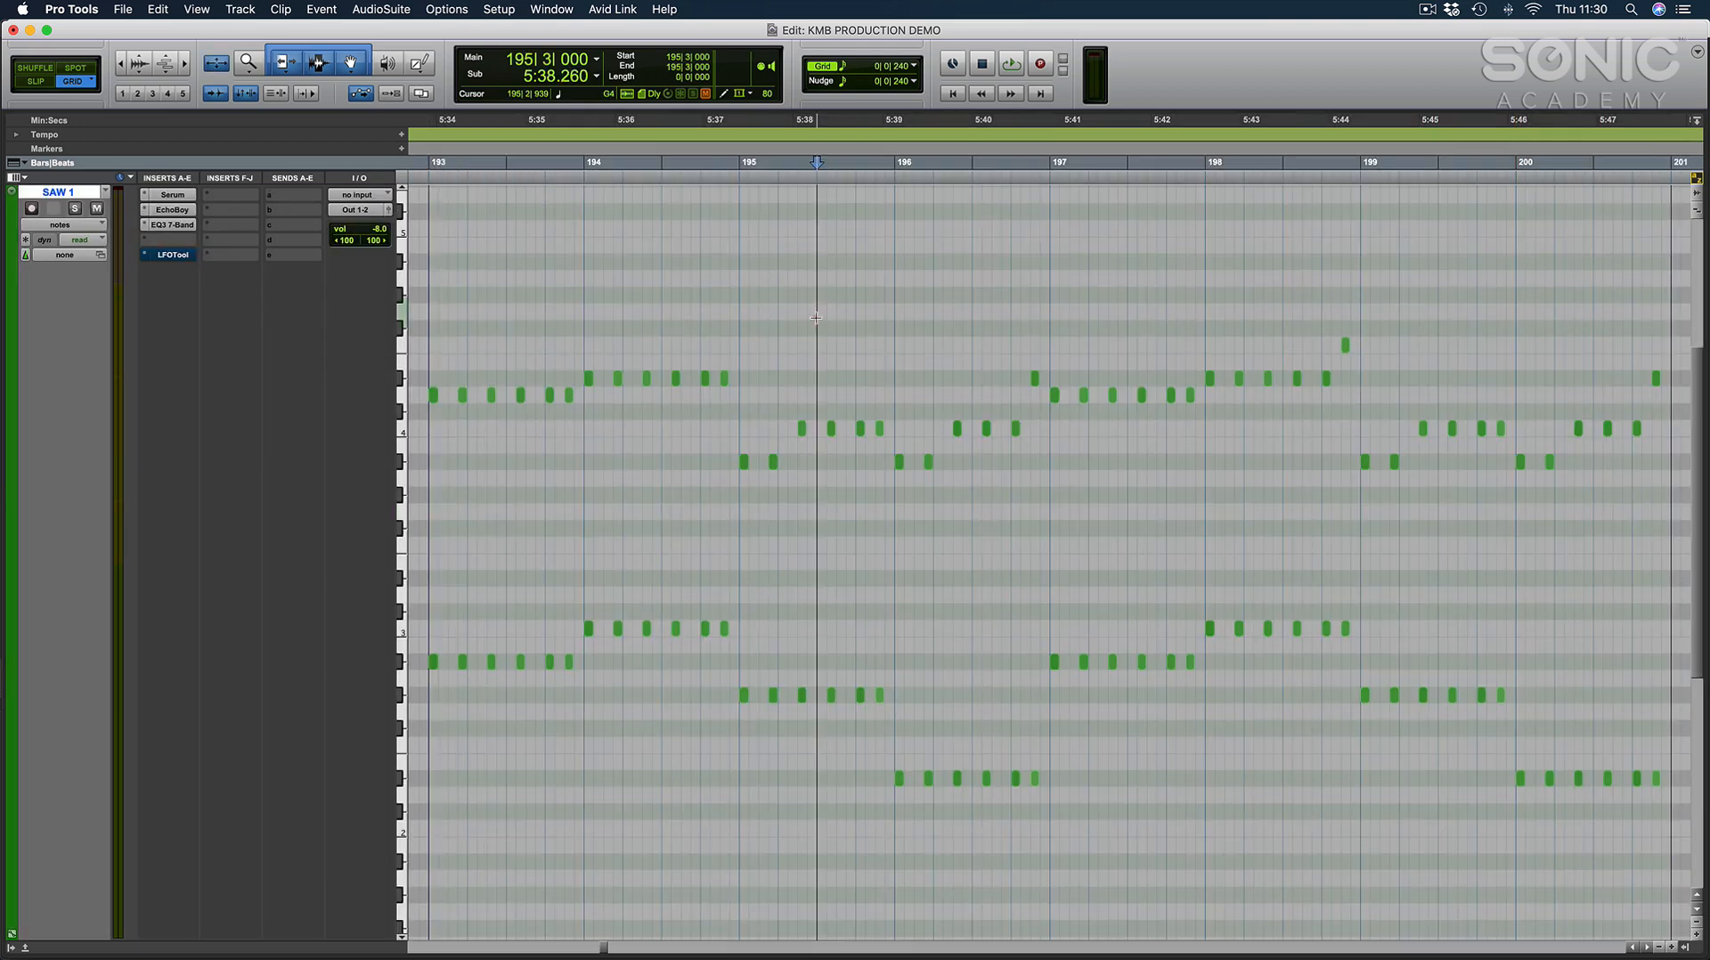
pyautogui.click(816, 317)
# Examine the copied SAW 1 notes between bars 193 and 201 and return to the arrangement.
pyautogui.hscroll(5, 802, 713)
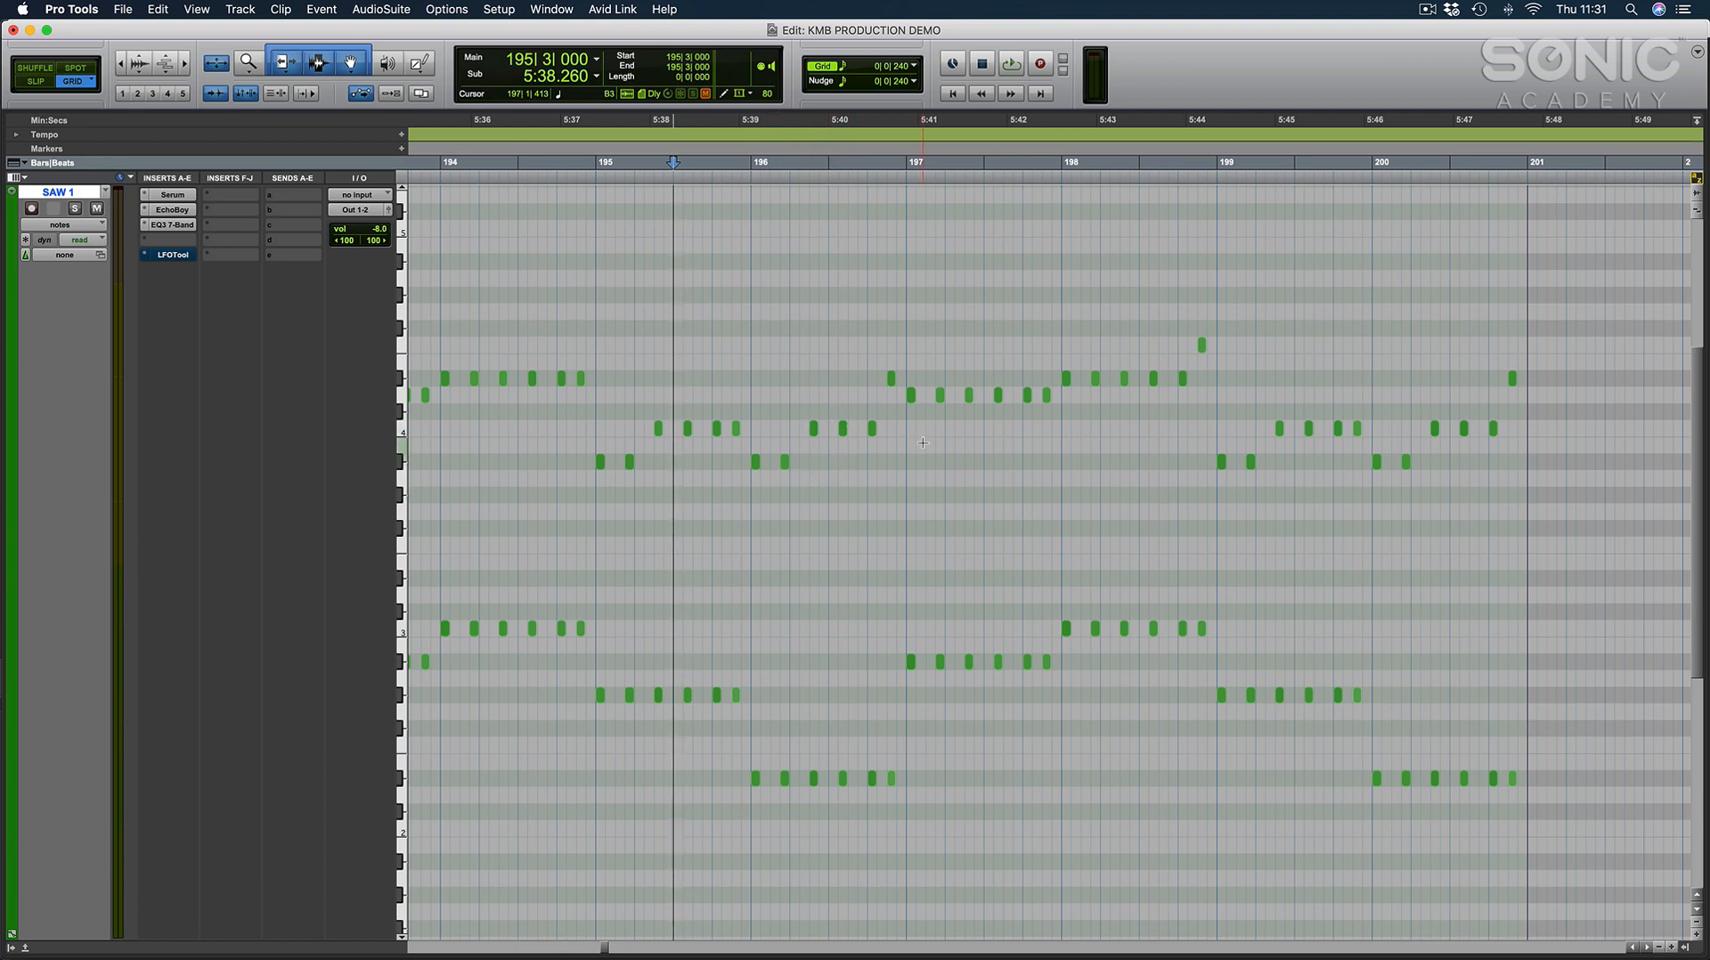
pyautogui.hscroll(-3, 923, 442)
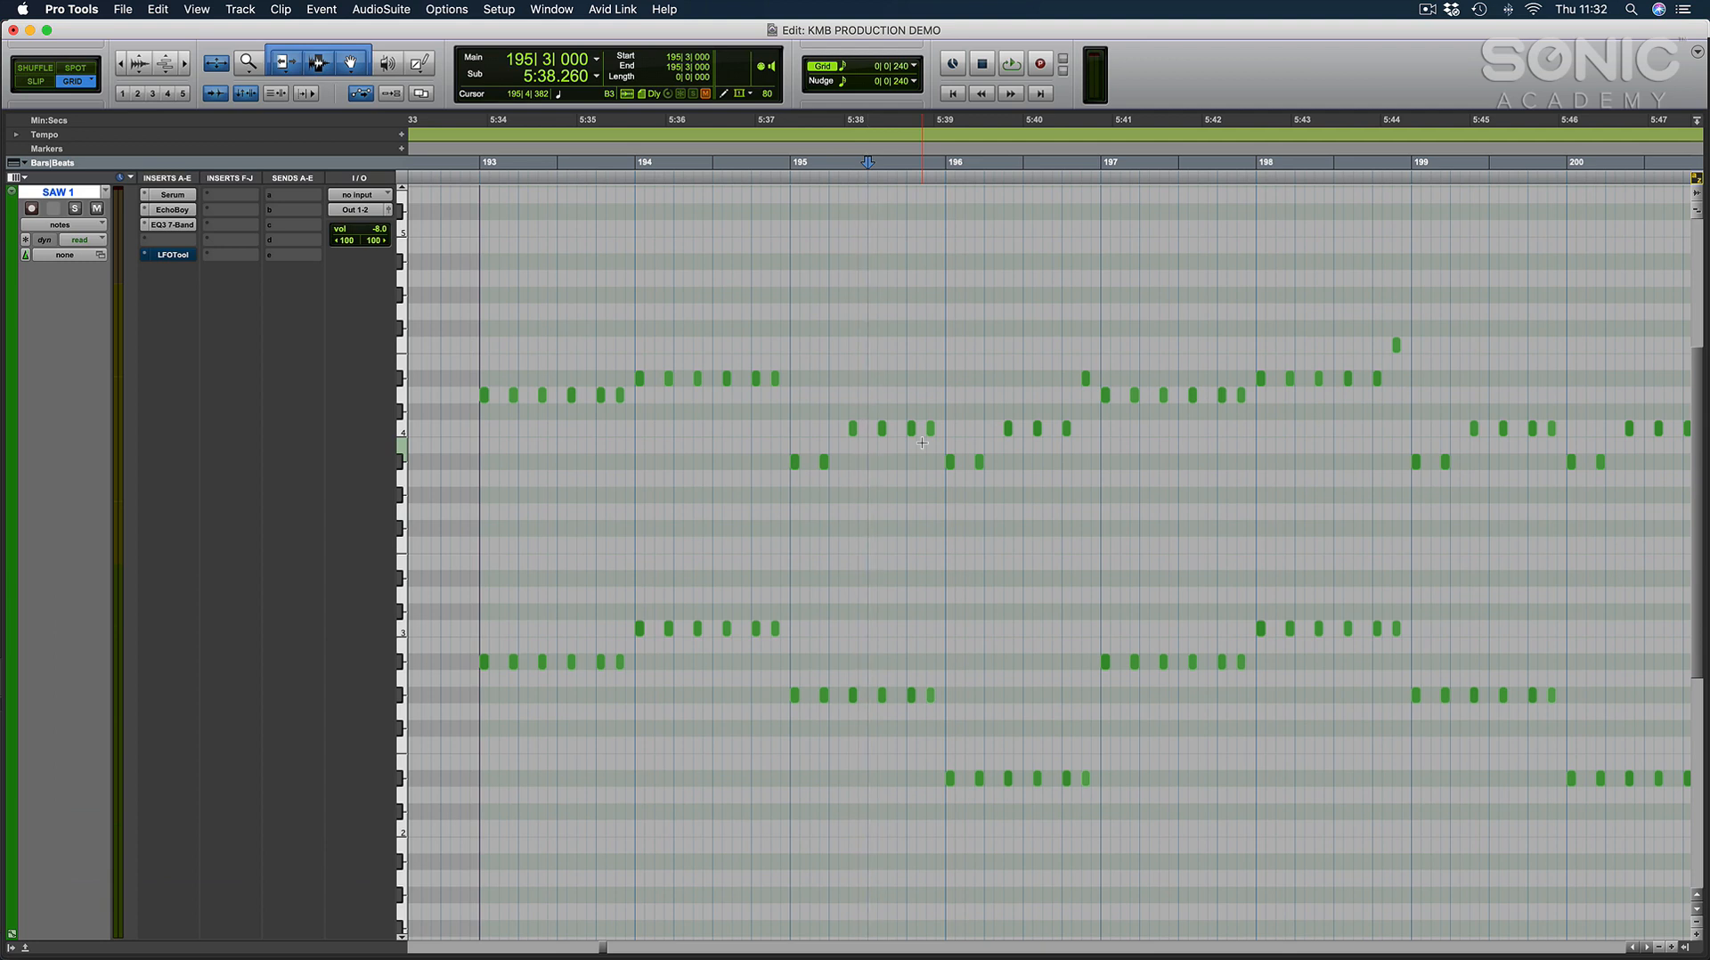
pyautogui.hscroll(3, 922, 442)
pyautogui.hscroll(-1, 922, 445)
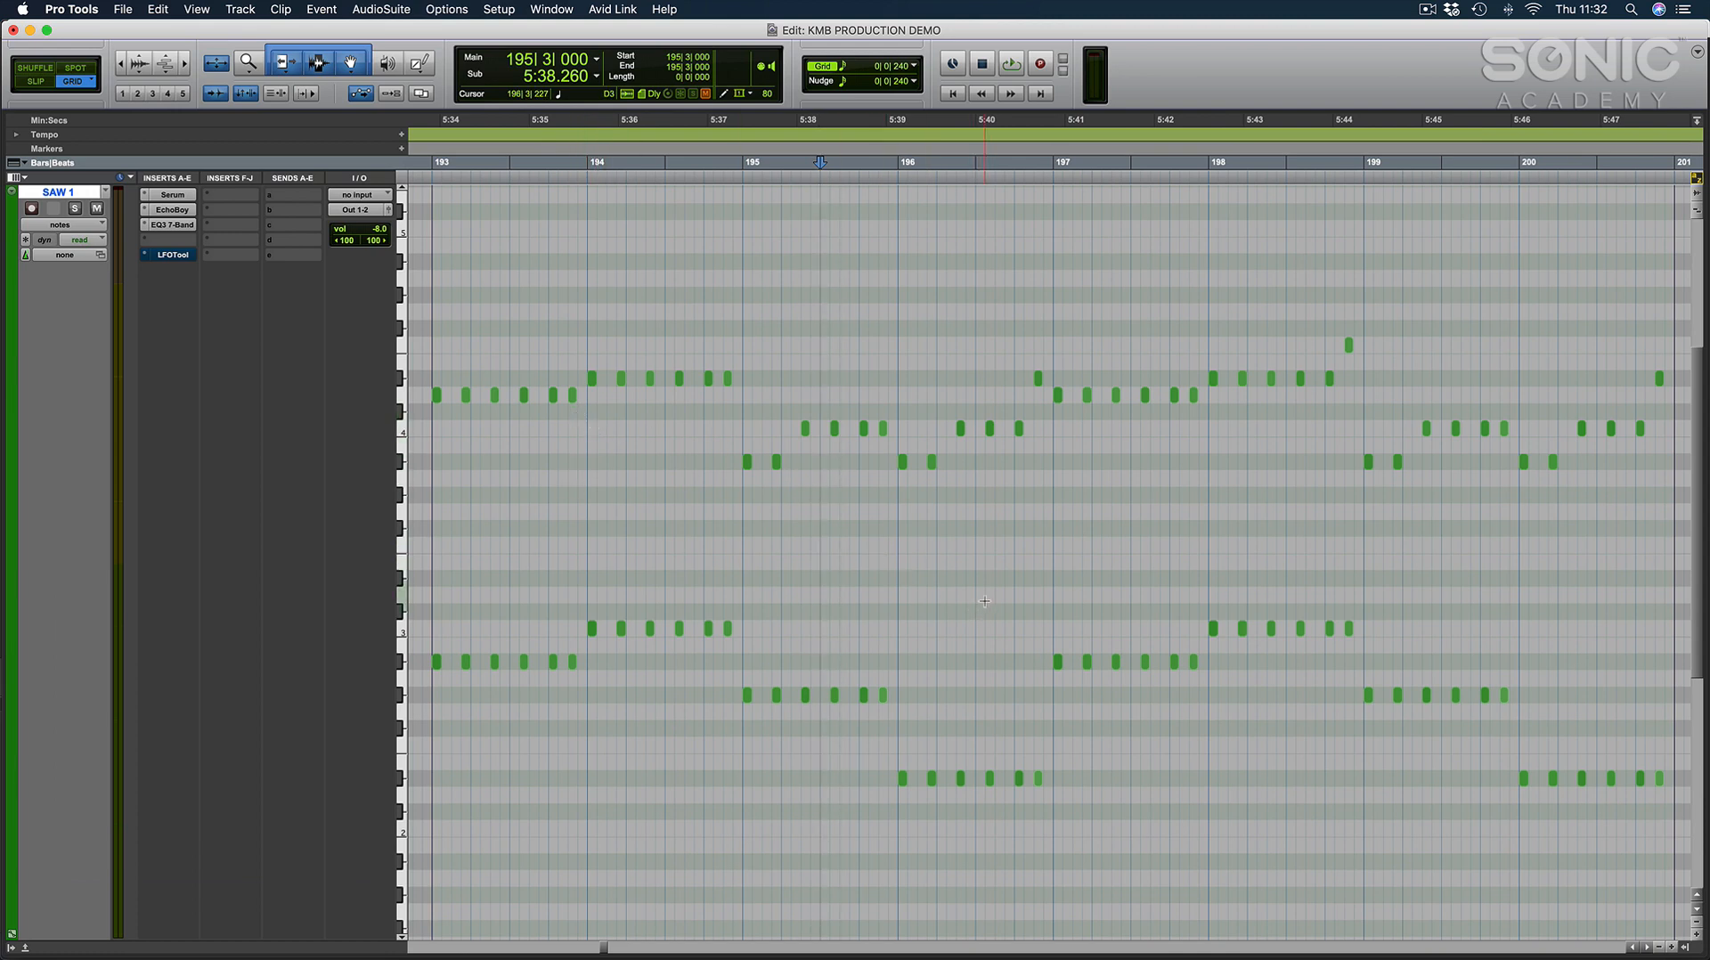
pyautogui.hotkey('ctrl', 'e')
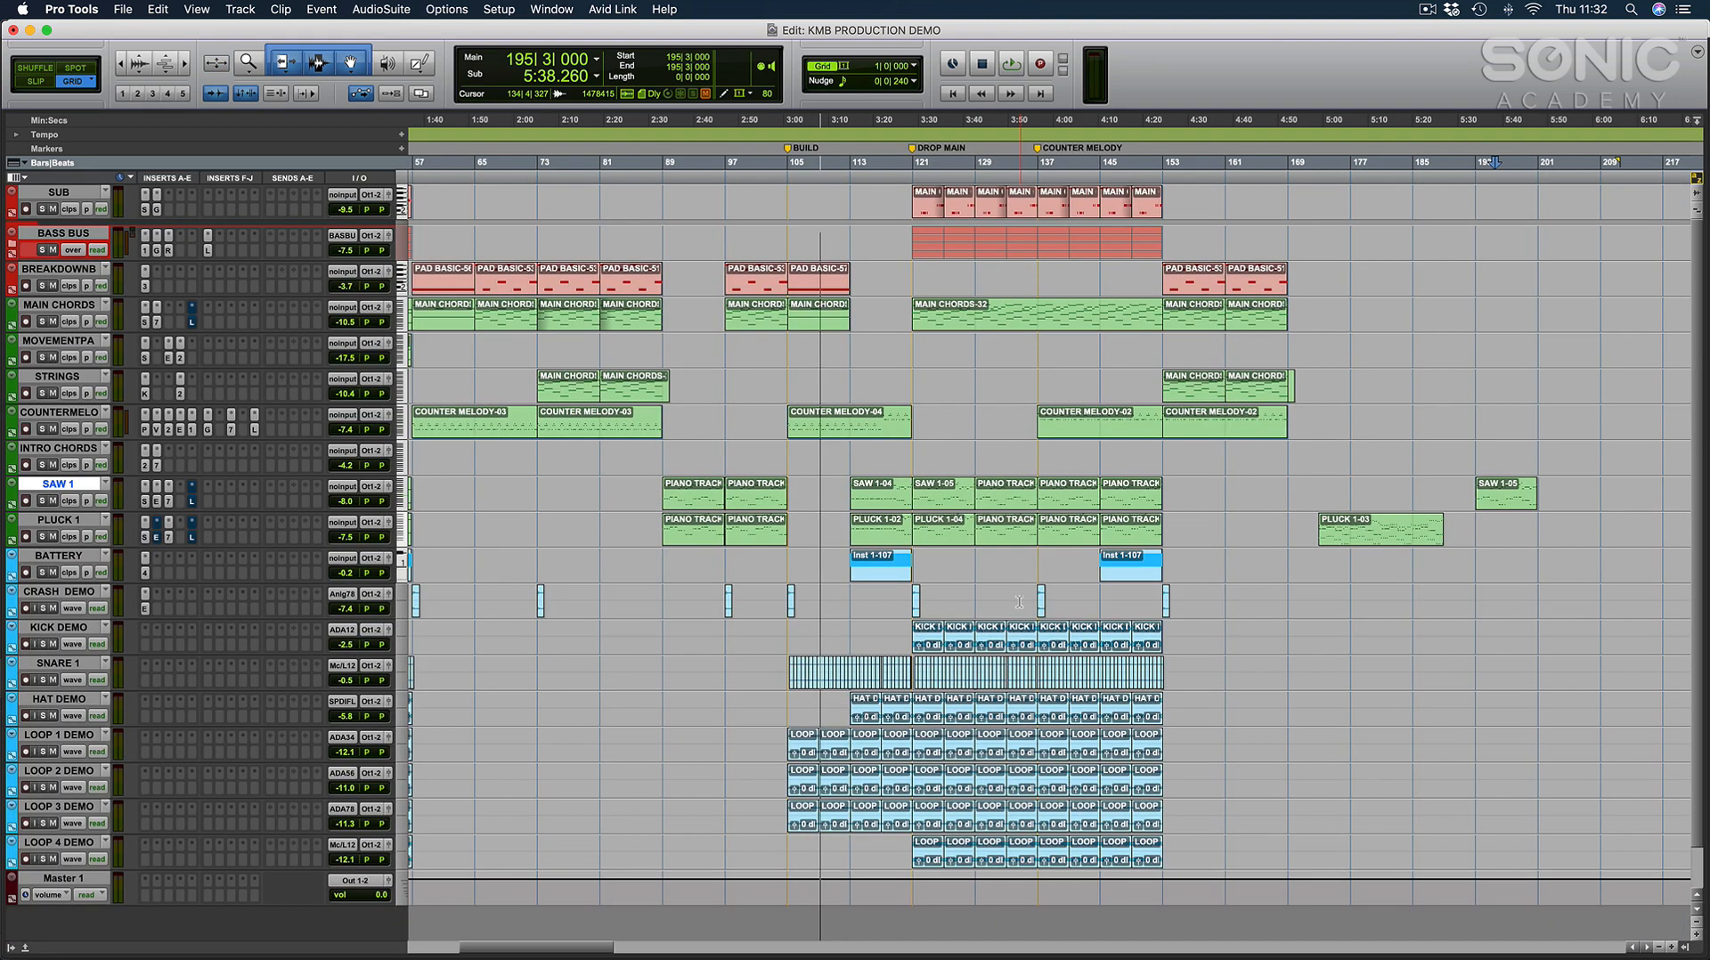
# Place the edit cursor at the COUNTER MELODY marker at bar 137 and look over the arrangement from the verse onward.
pyautogui.click(1040, 456)
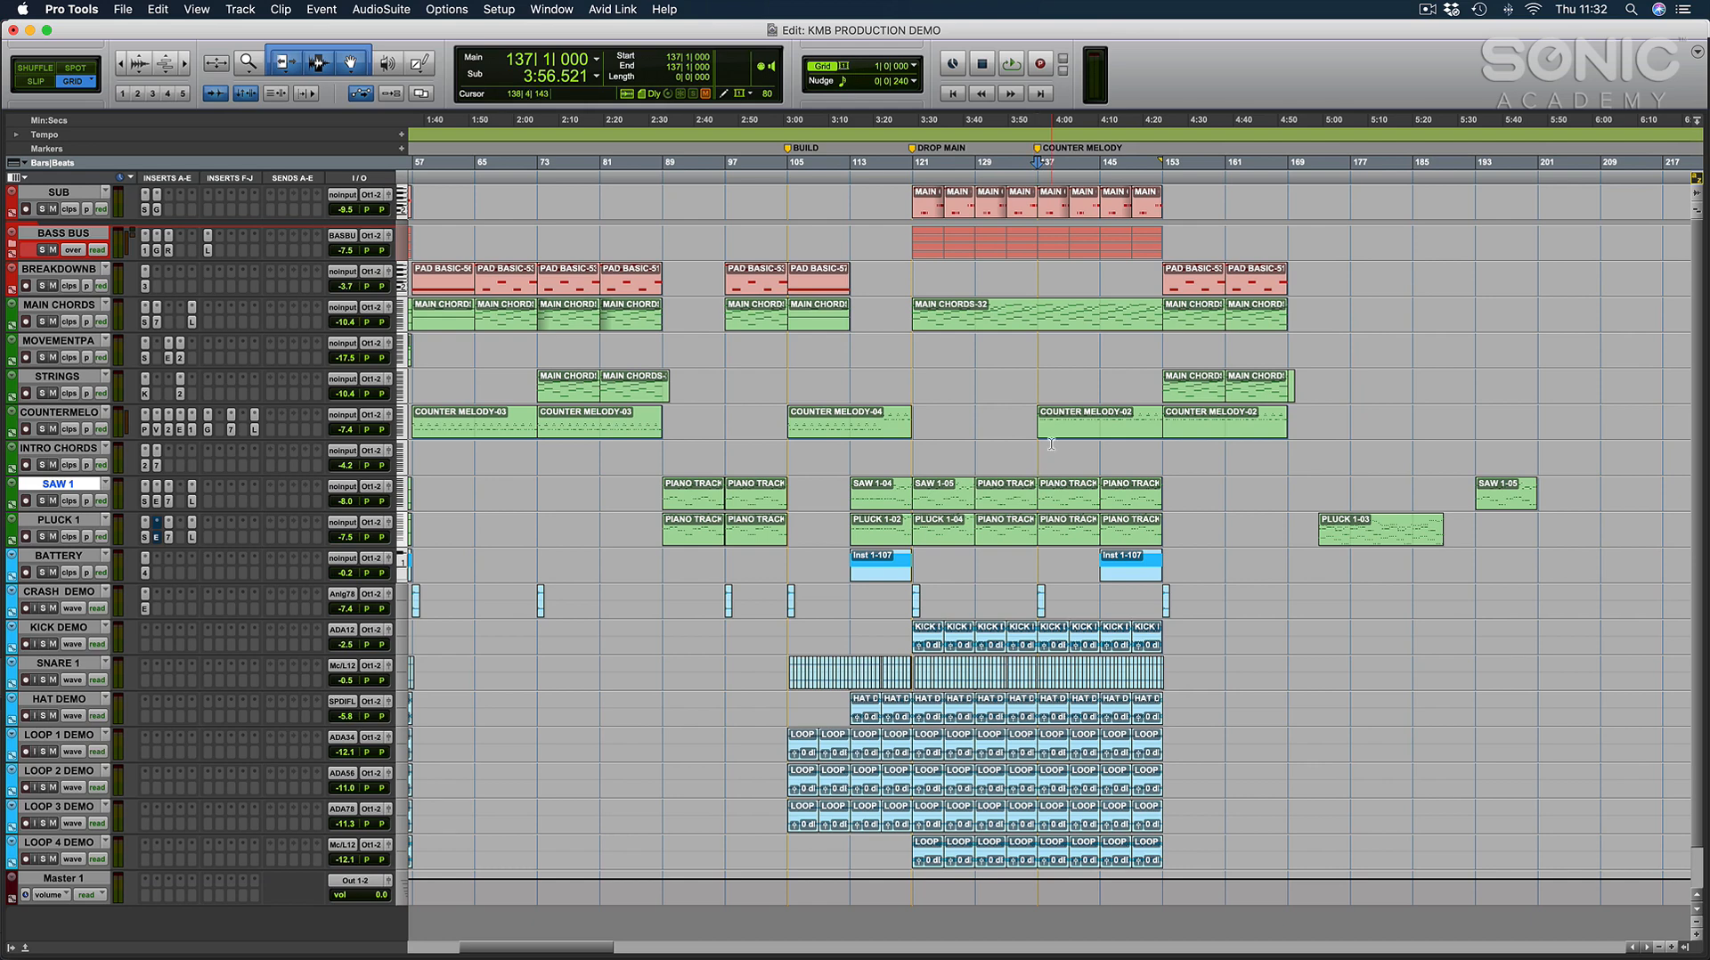
pyautogui.hscroll(-5, 960, 443)
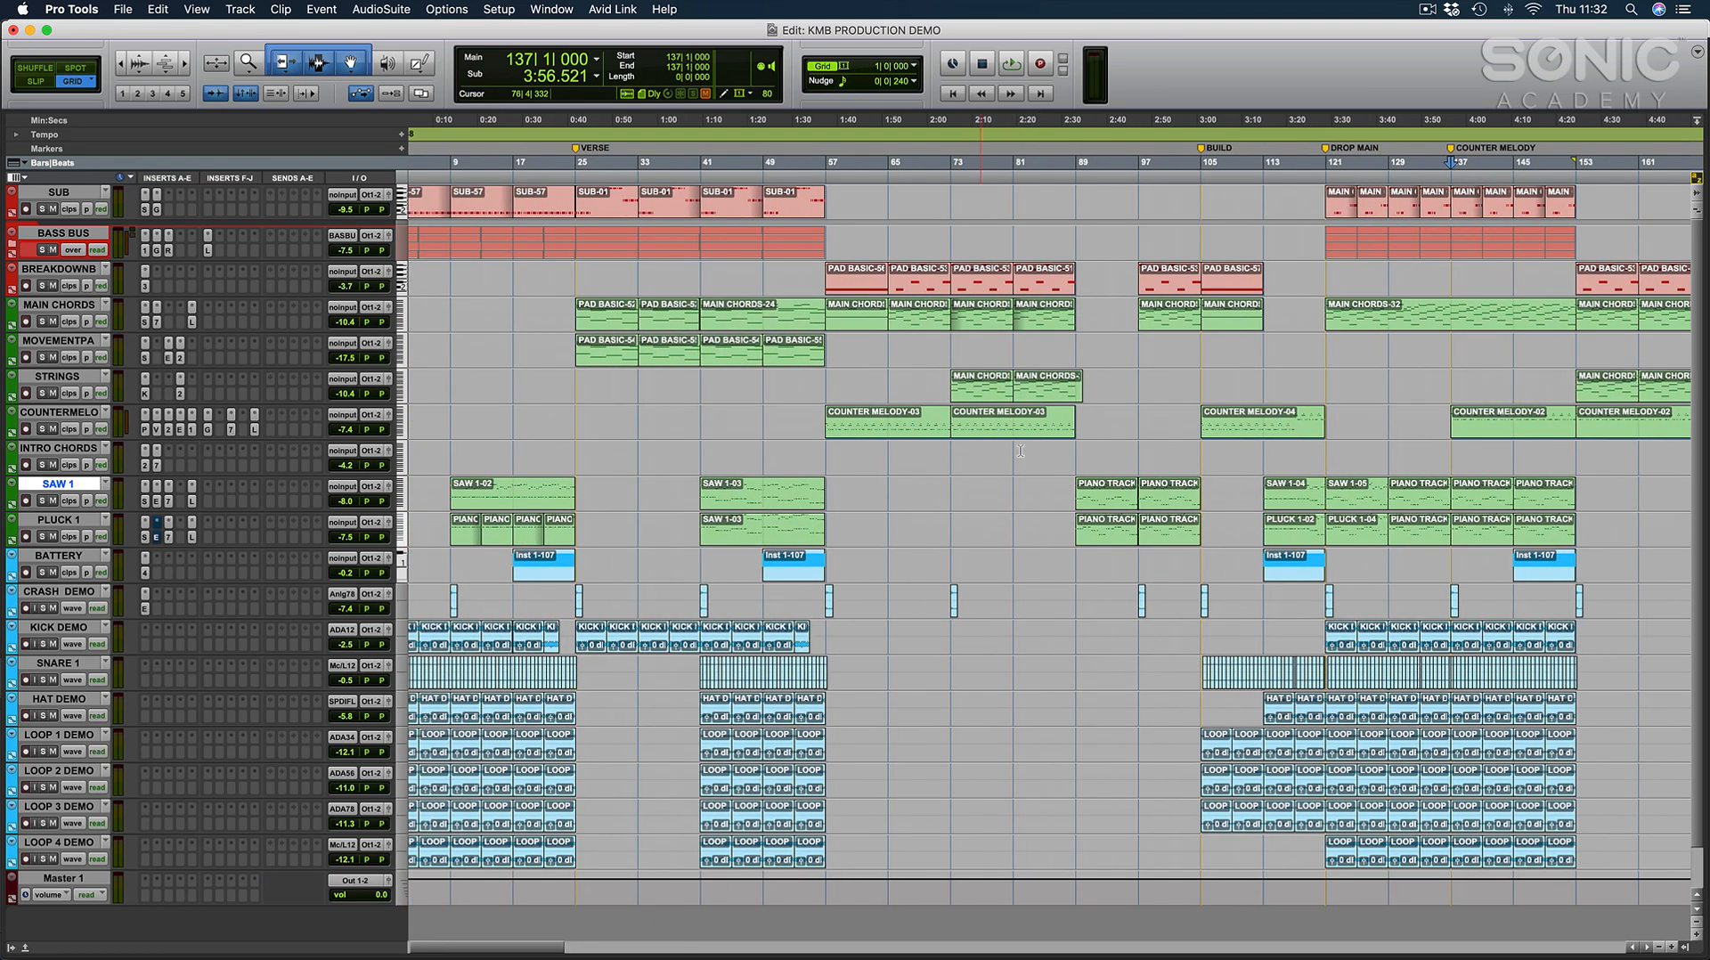
pyautogui.hscroll(2, 859, 428)
# Change the counter melody track's colour from green to turquoise and close the colour palette.
pyautogui.click(57, 412)
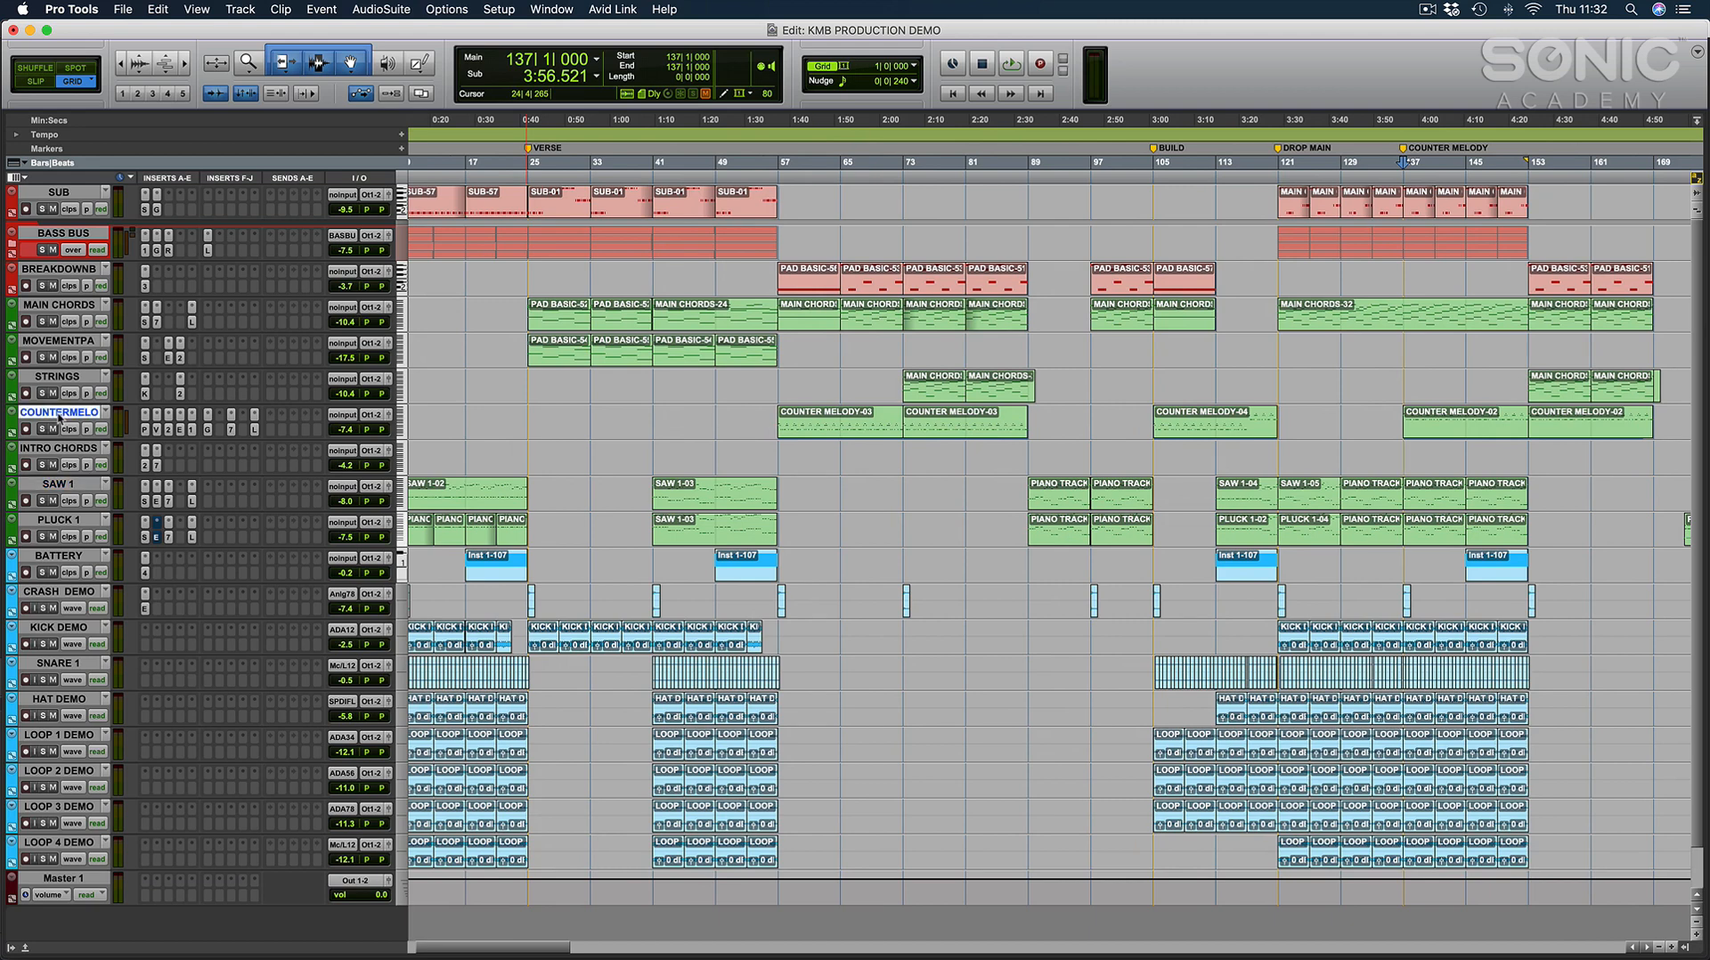
pyautogui.doubleClick(12, 418)
pyautogui.click(592, 778)
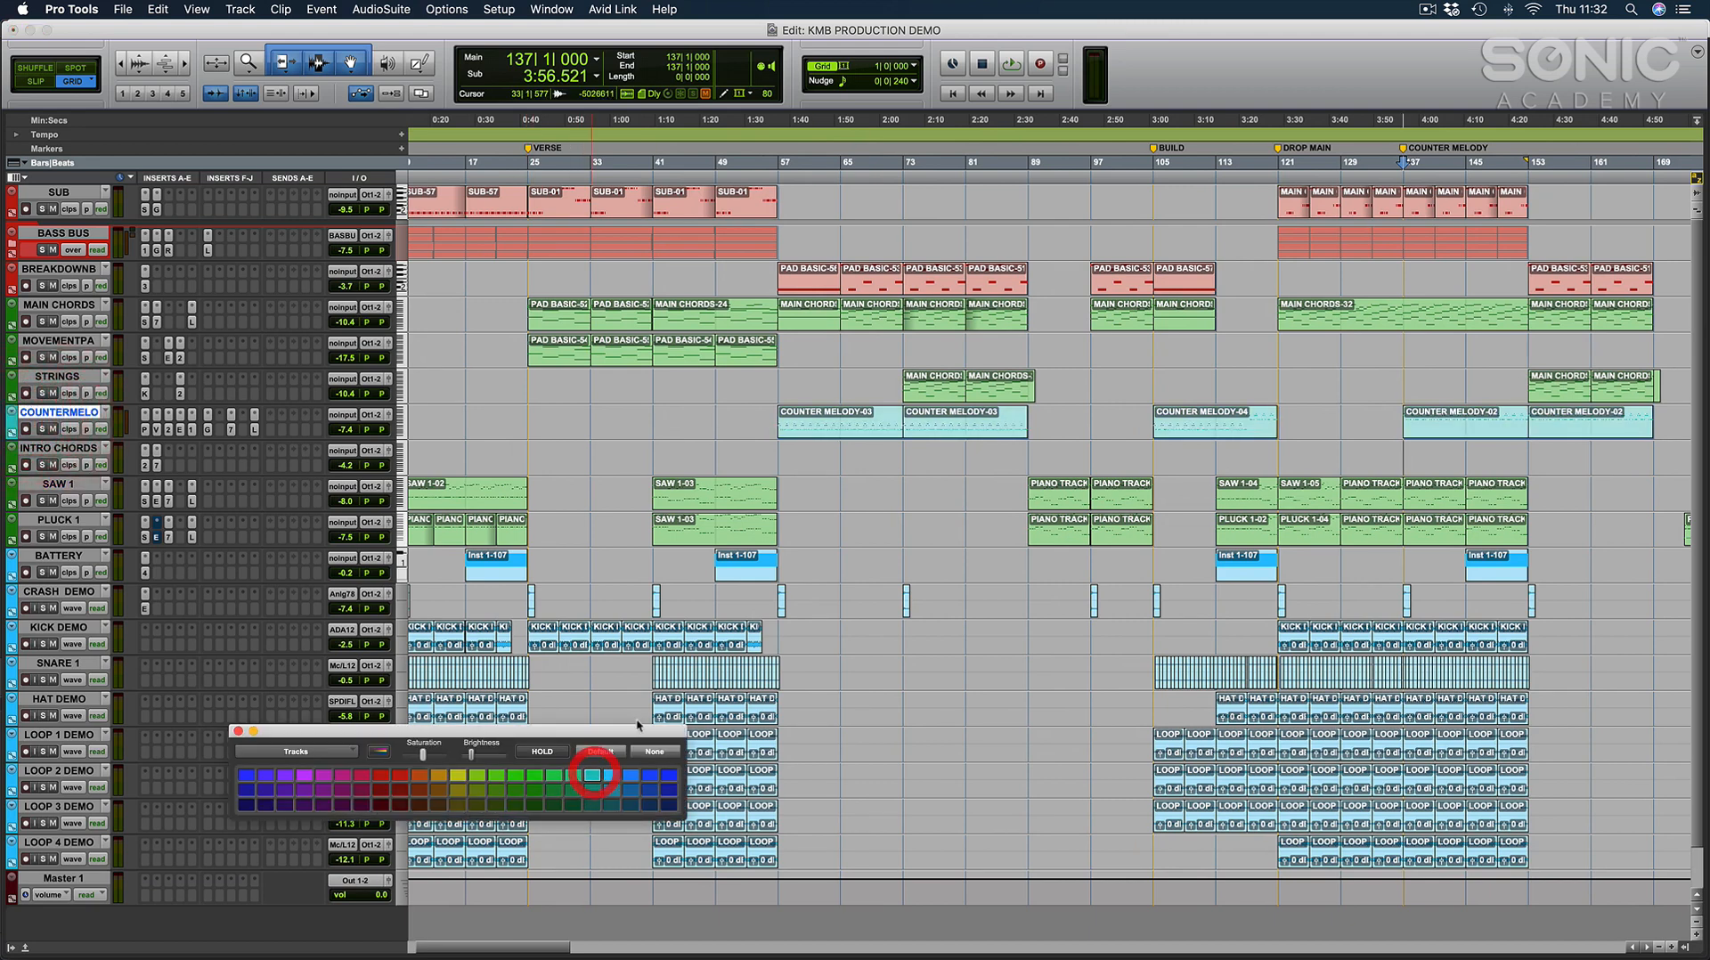
pyautogui.click(748, 426)
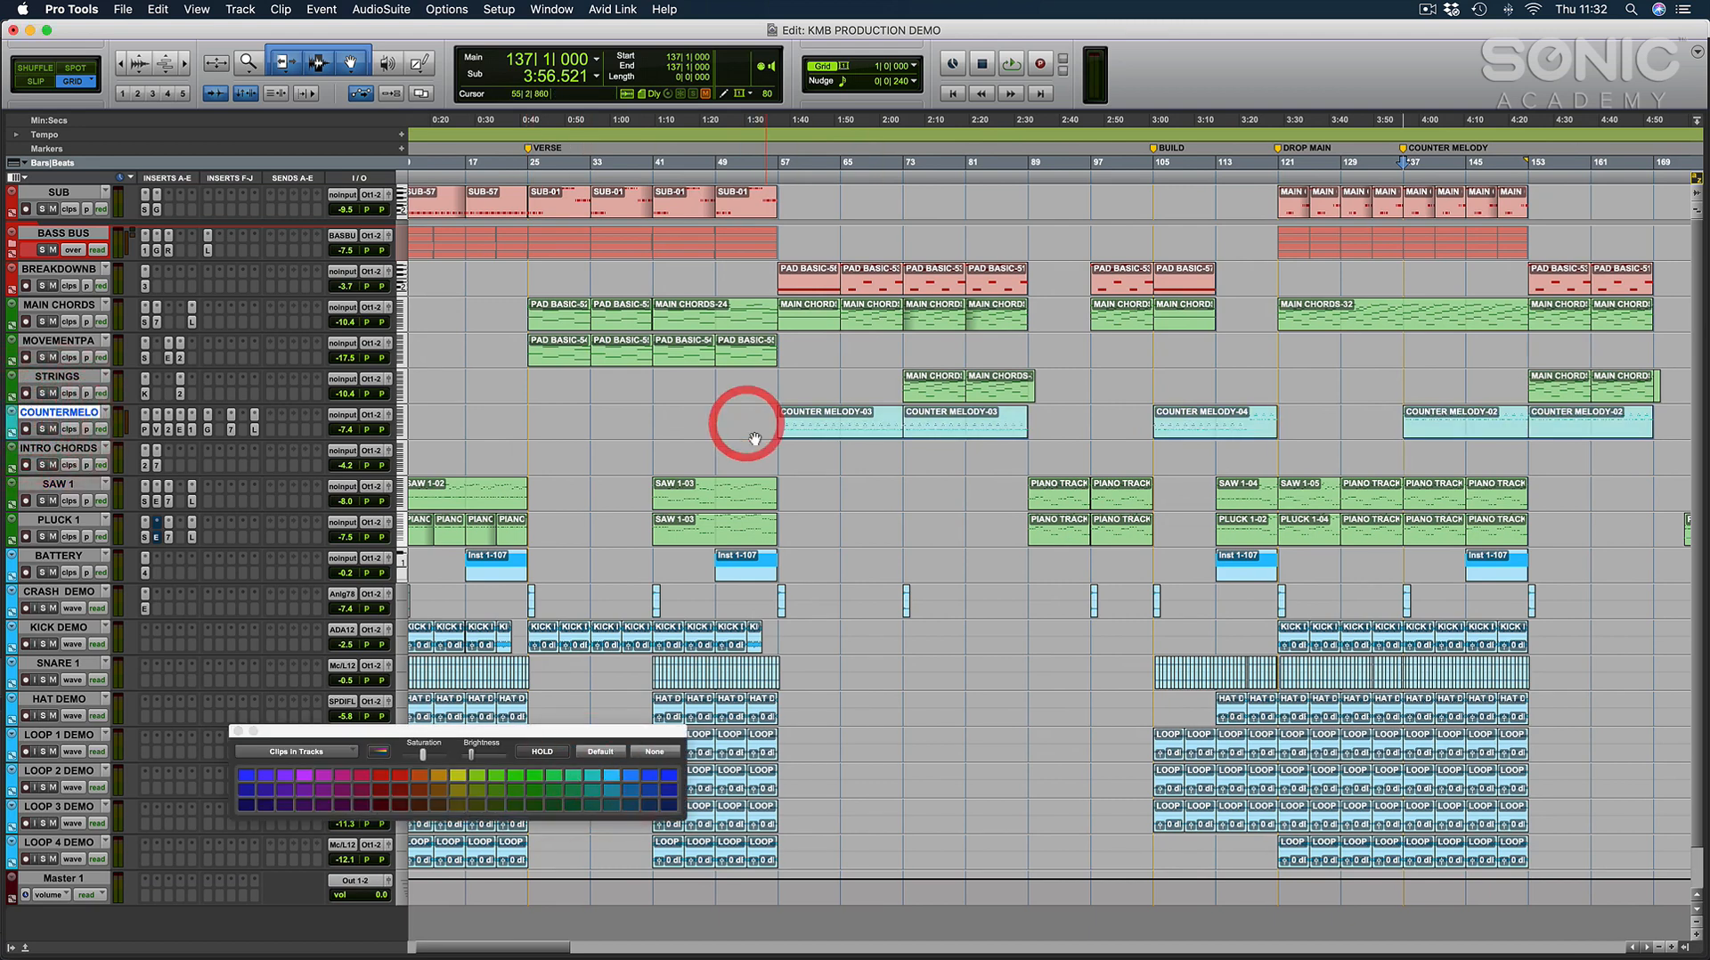
pyautogui.click(238, 733)
# Open the COUNTER MELODY clip at bar 57 in the MIDI view and enlarge its notes.
pyautogui.hscroll(10, 641, 442)
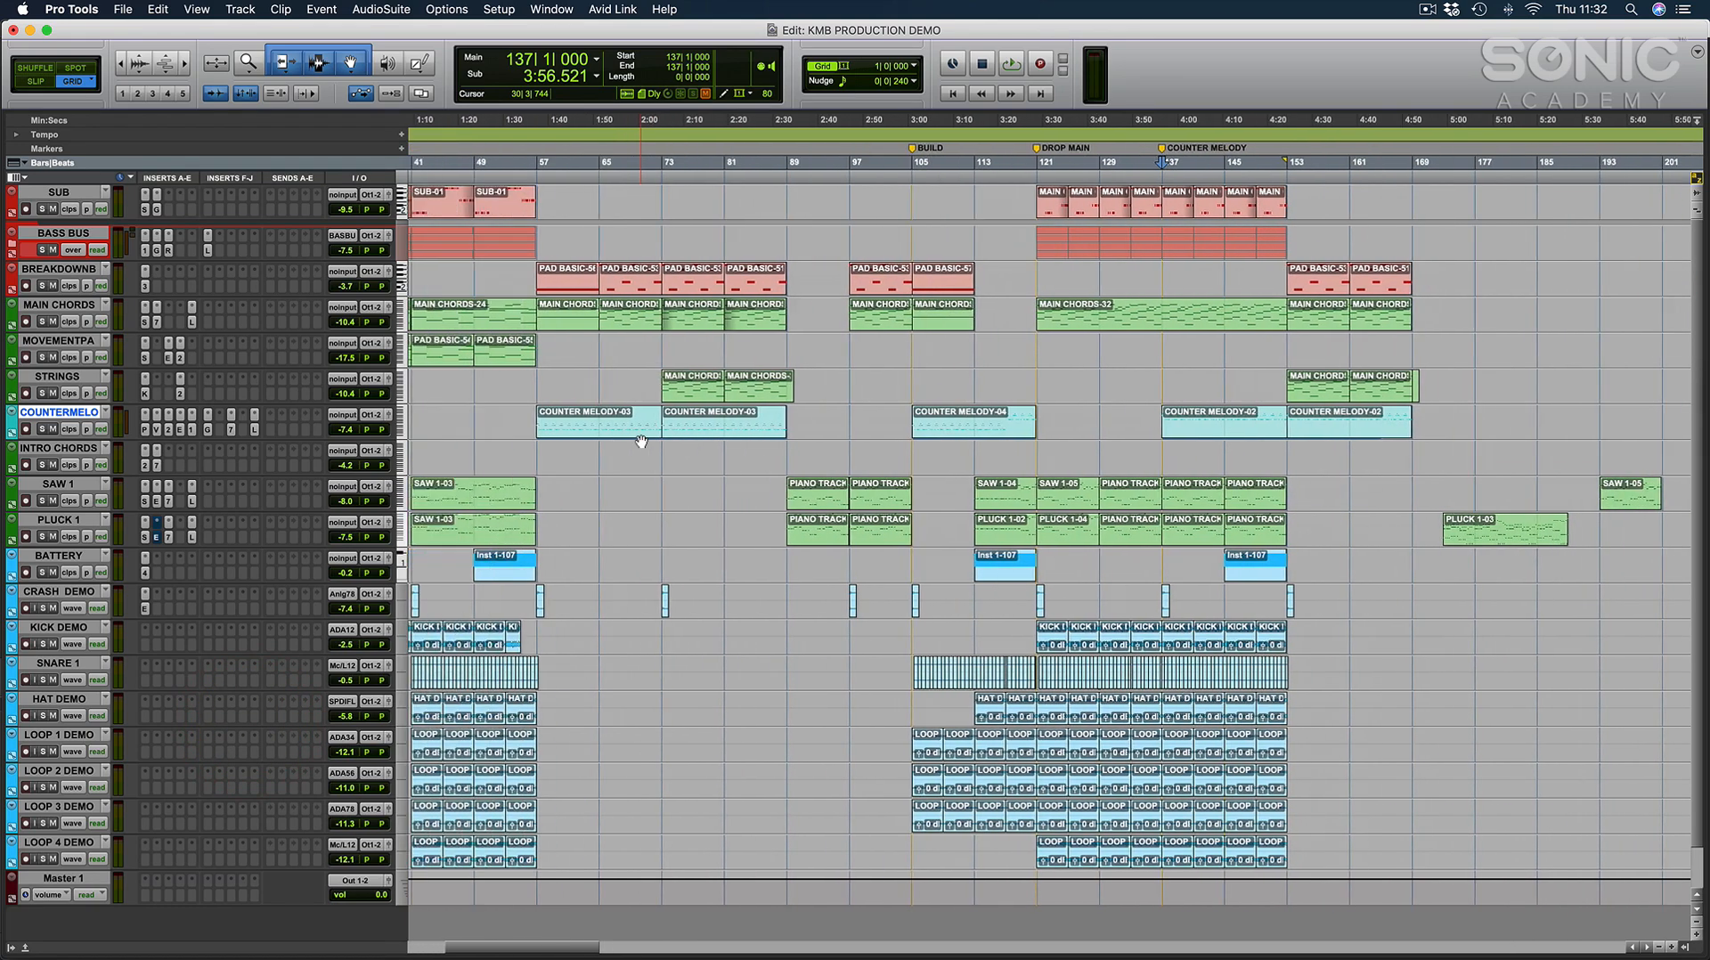
pyautogui.hscroll(-2, 641, 441)
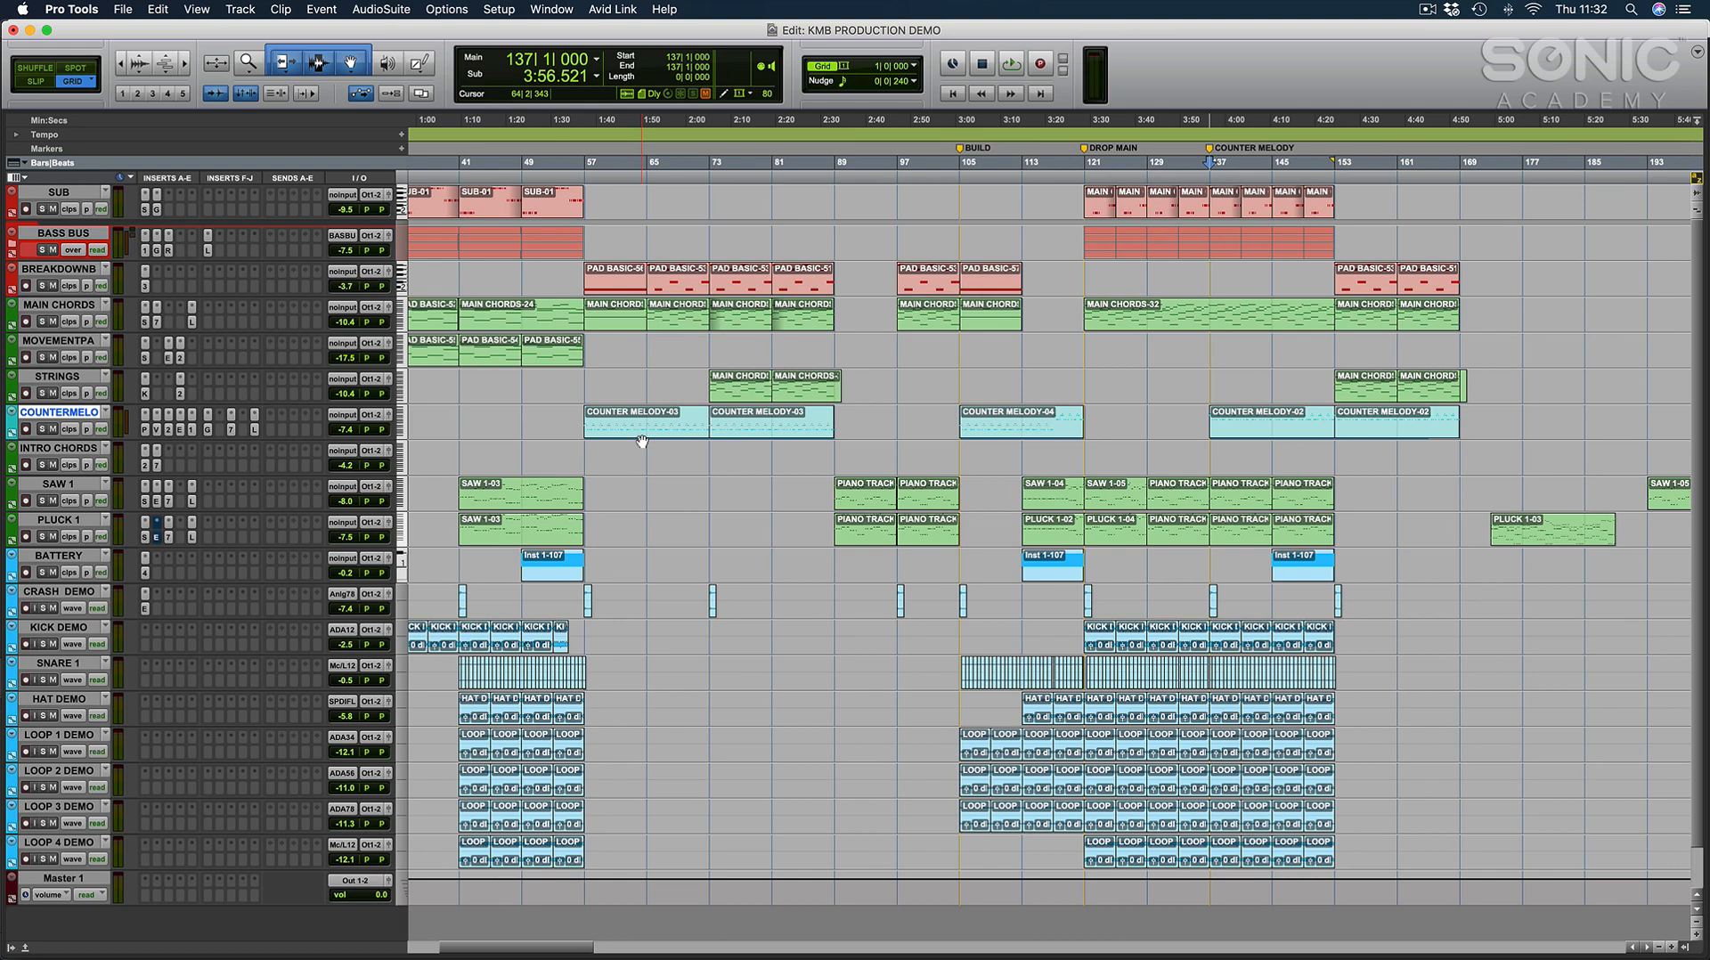
pyautogui.click(999, 373)
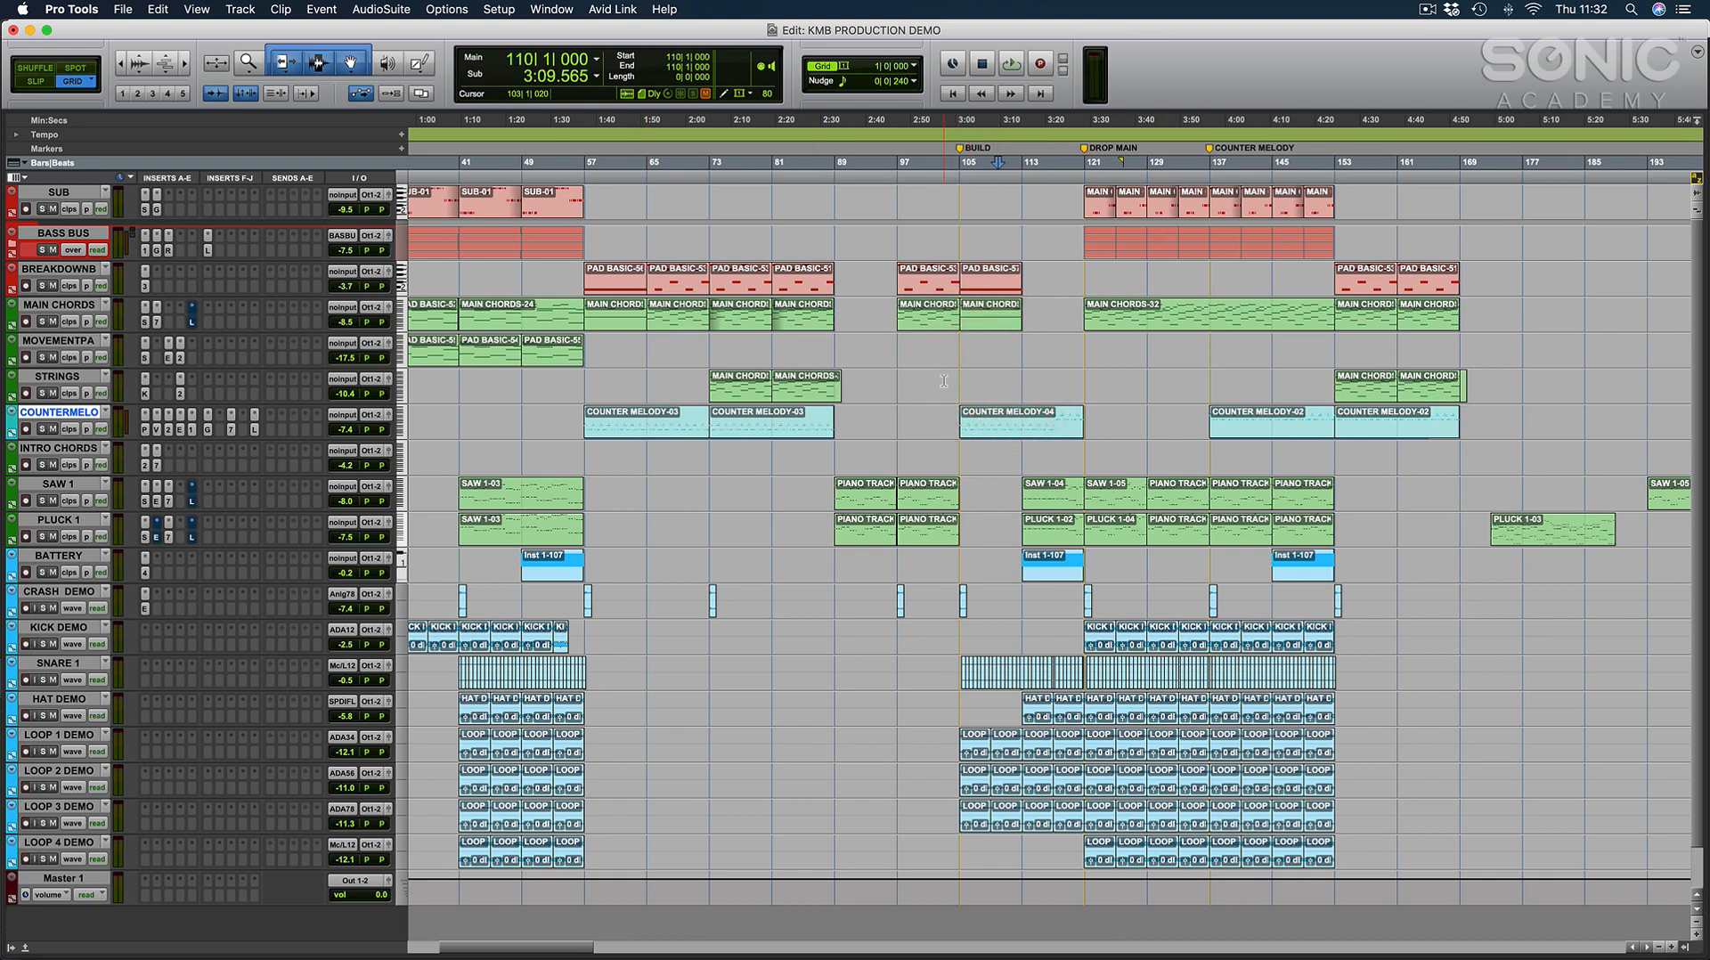
pyautogui.click(645, 436)
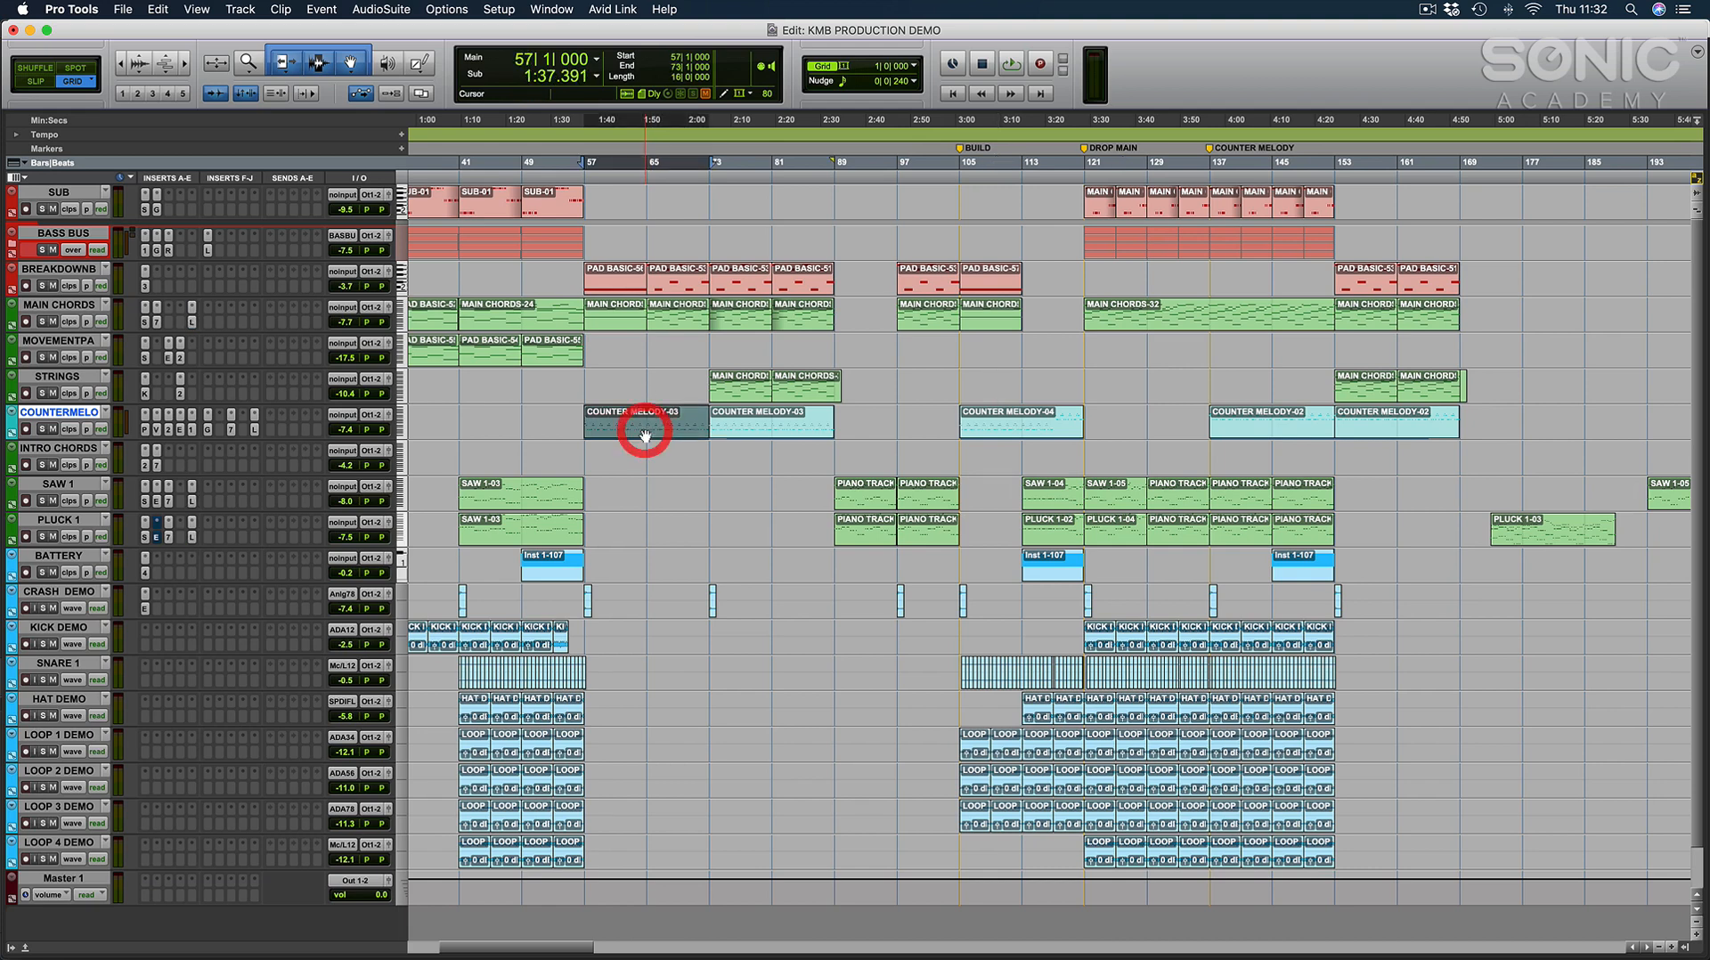
pyautogui.press('e')
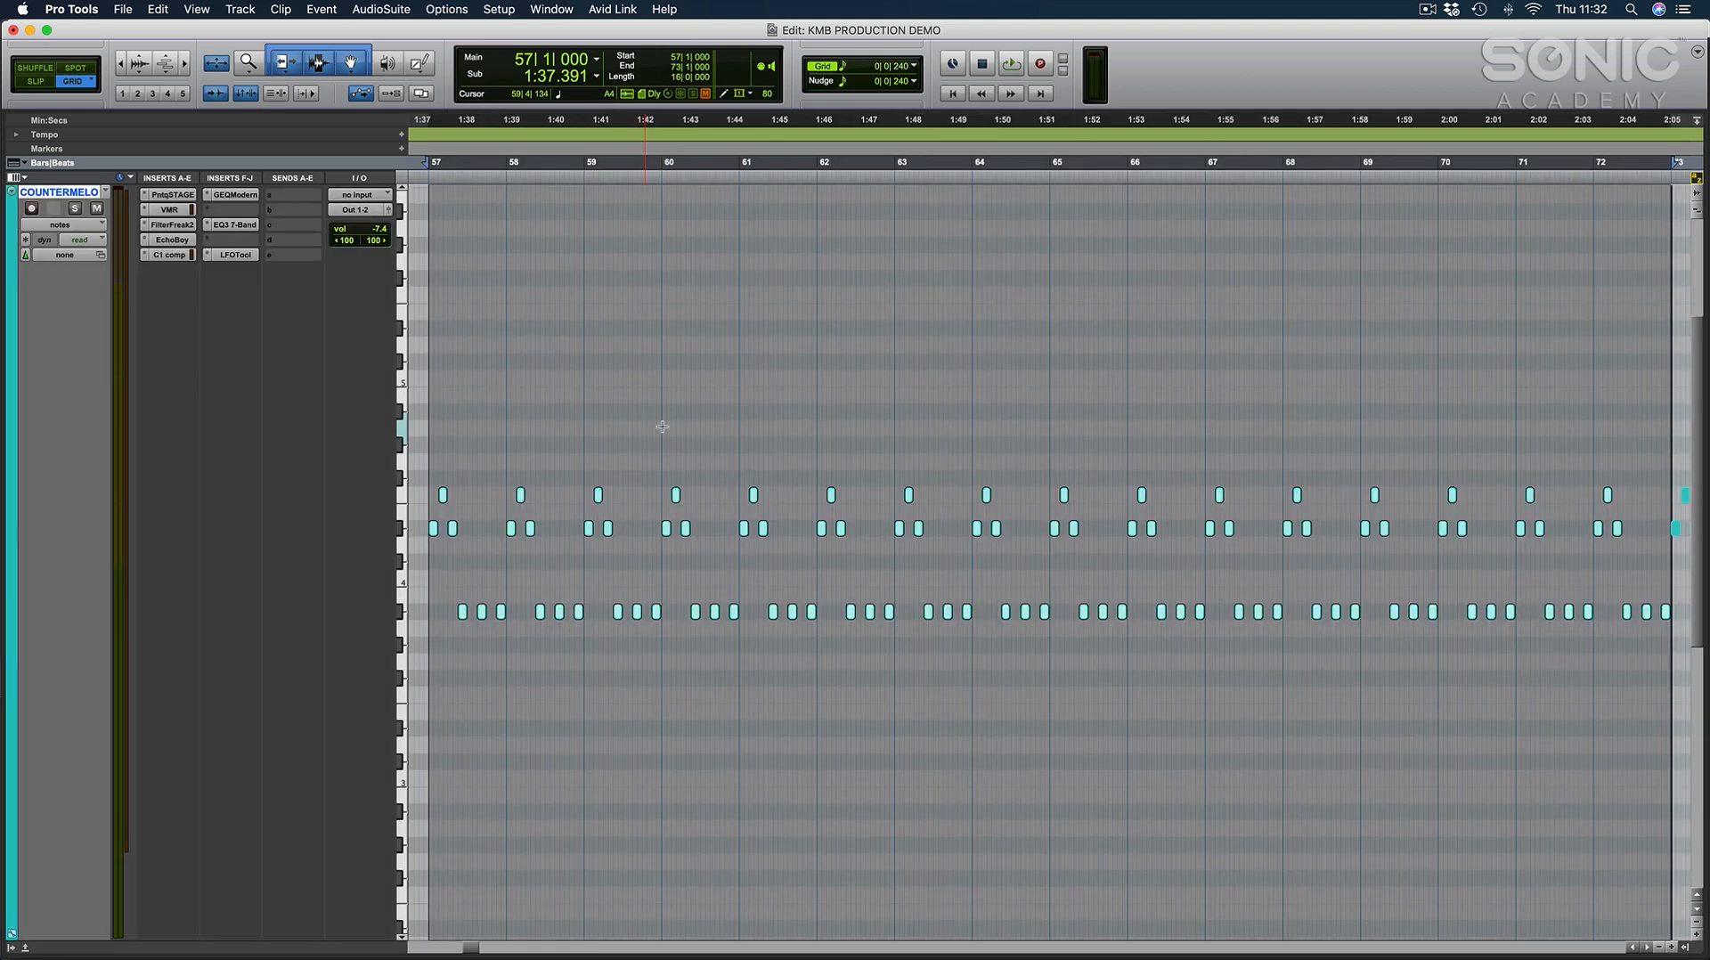
pyautogui.click(718, 413)
pyautogui.press('t')
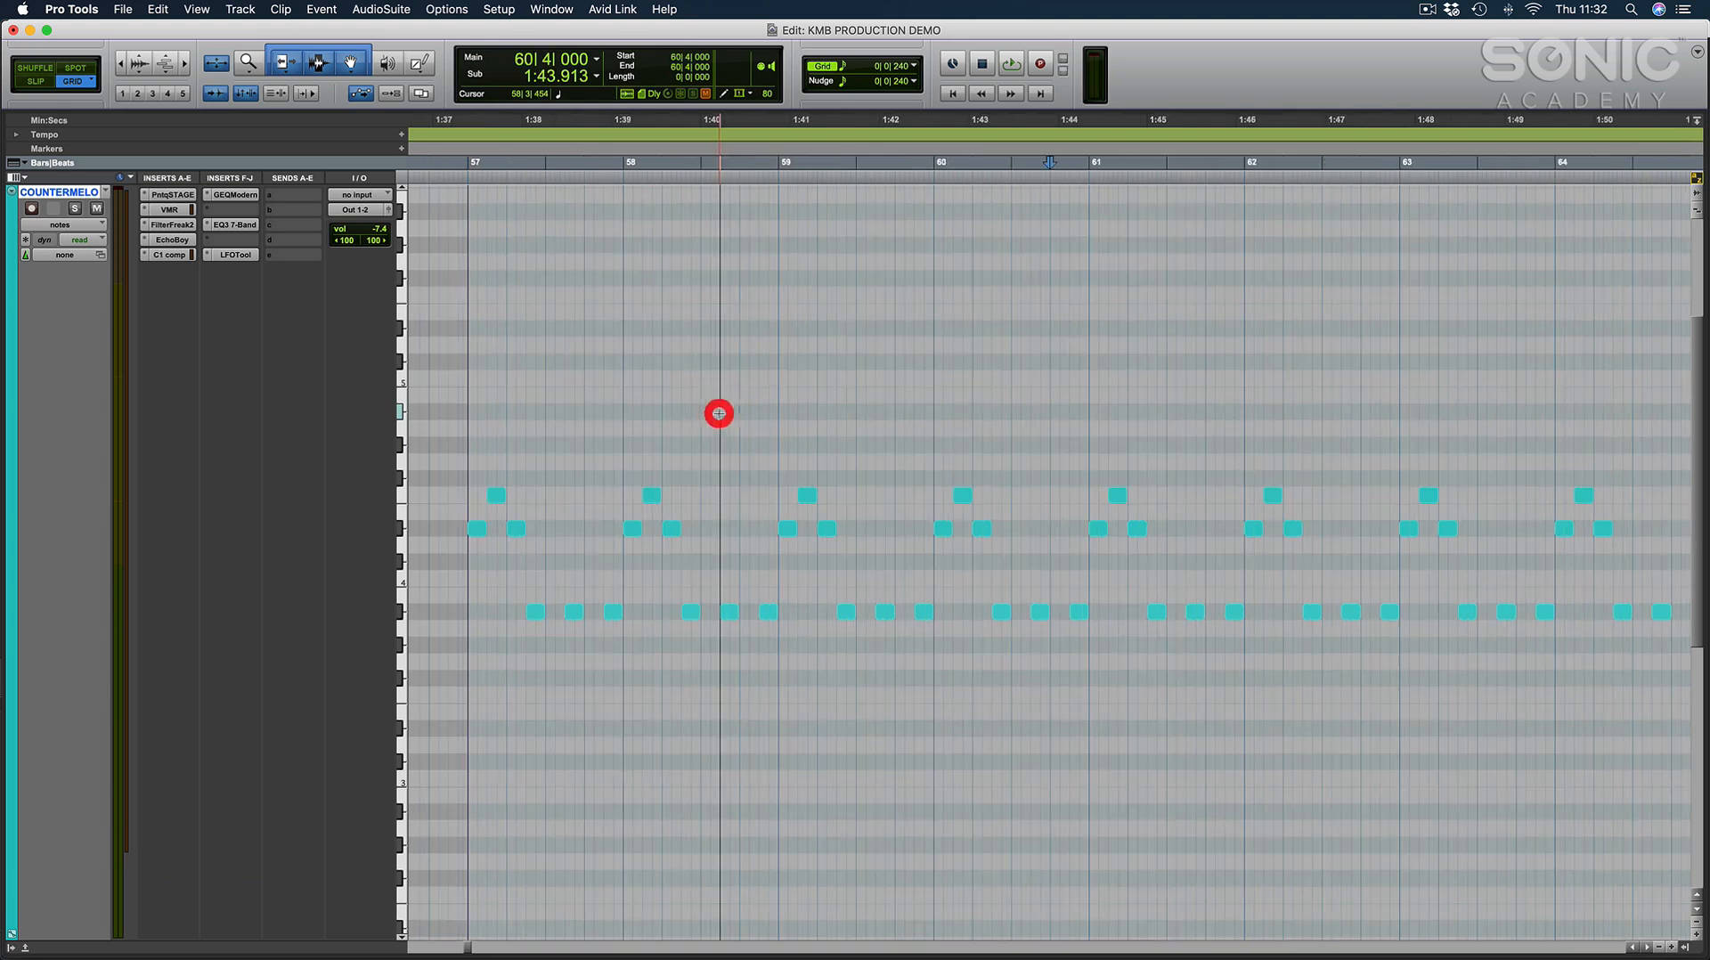
# Set the counter melody track's colour to bright blue and close the colour palette.
pyautogui.doubleClick(11, 294)
pyautogui.click(669, 775)
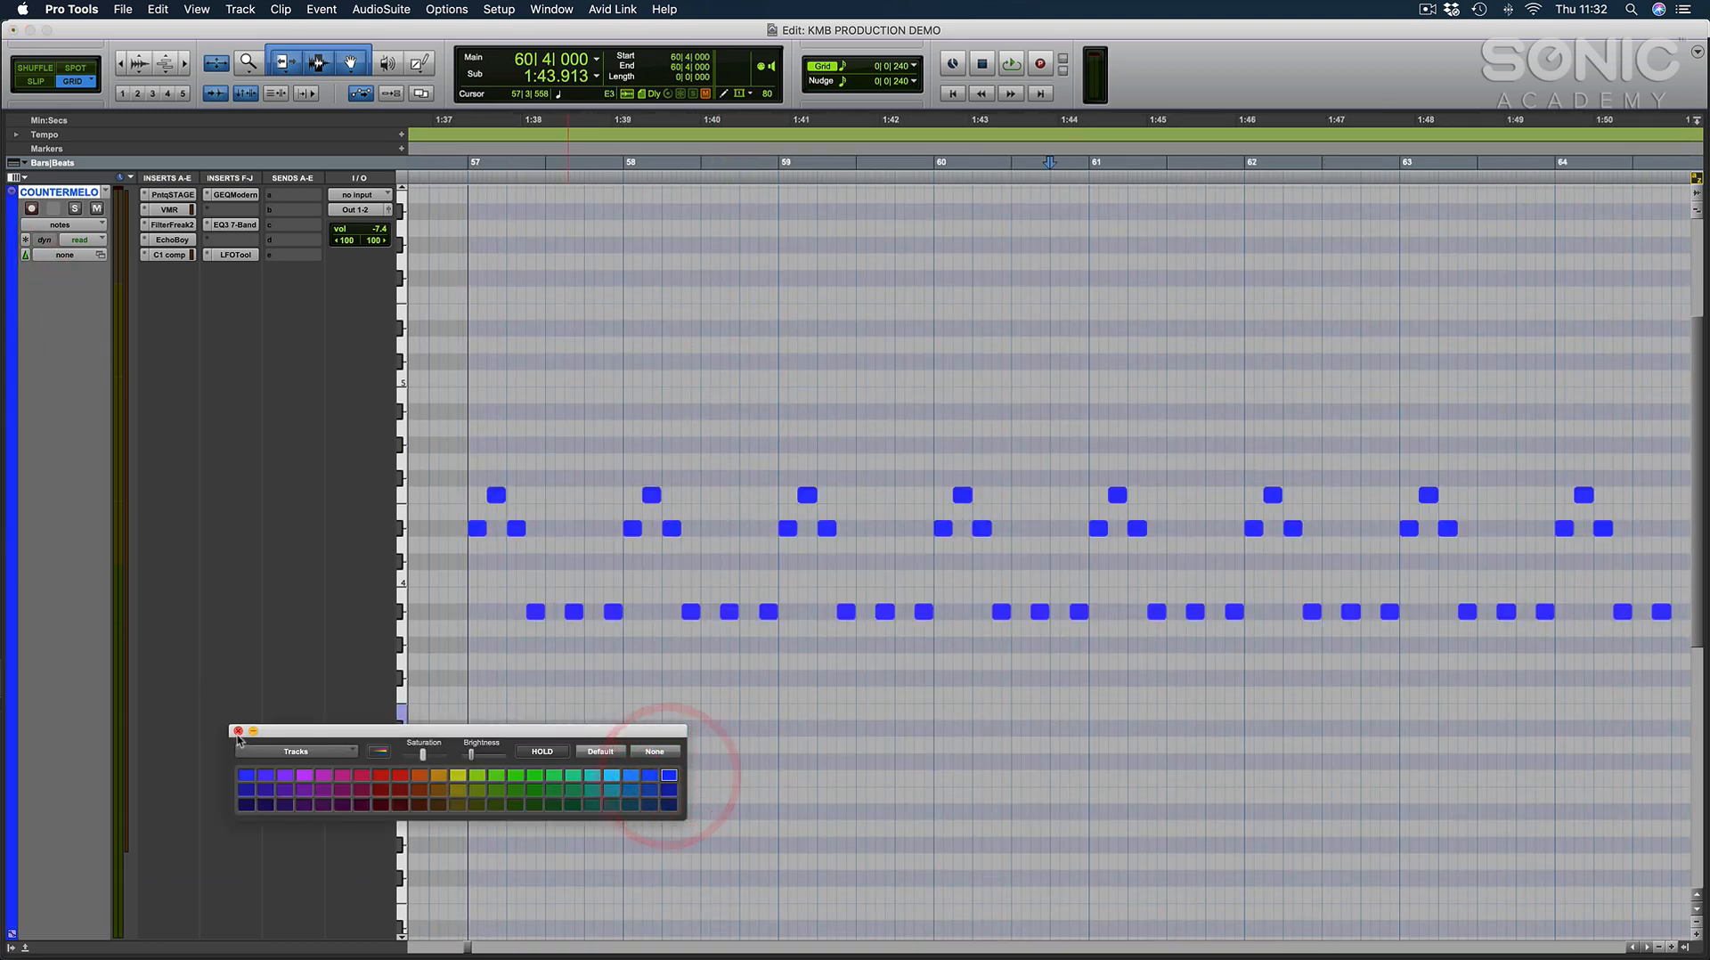
pyautogui.click(238, 731)
# Audition a pitch on the counter melody's keyboard, examine its pattern from bar 57 and return to the arrangement.
pyautogui.click(596, 470)
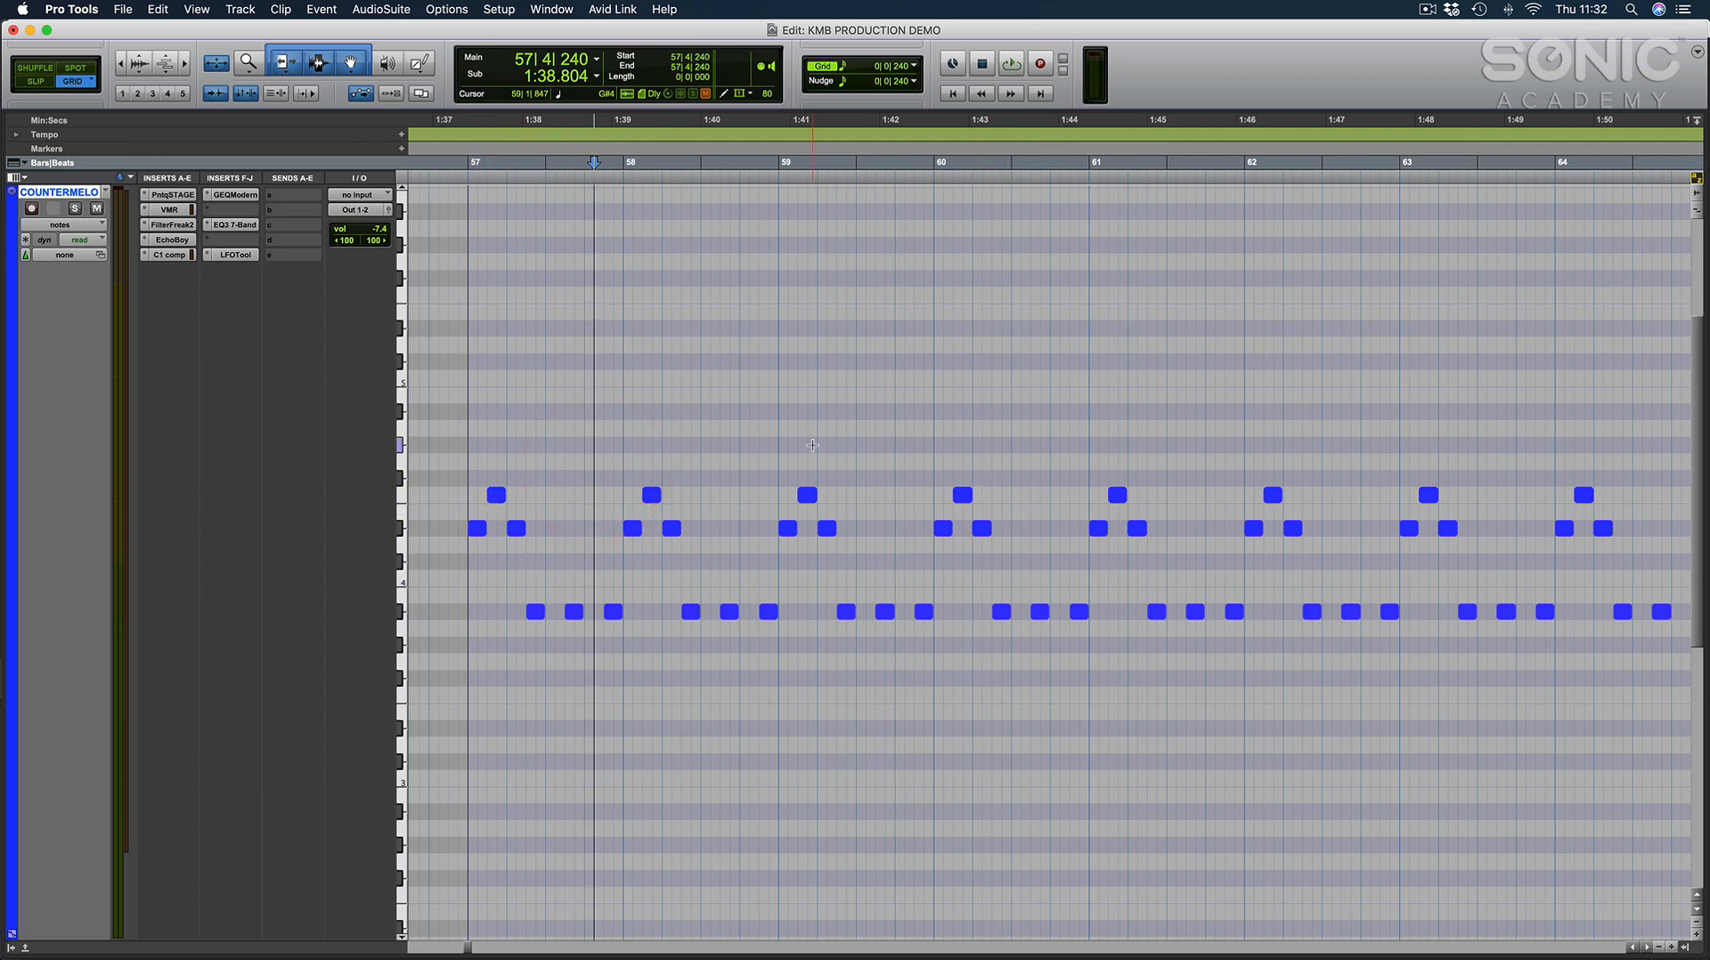
pyautogui.click(401, 577)
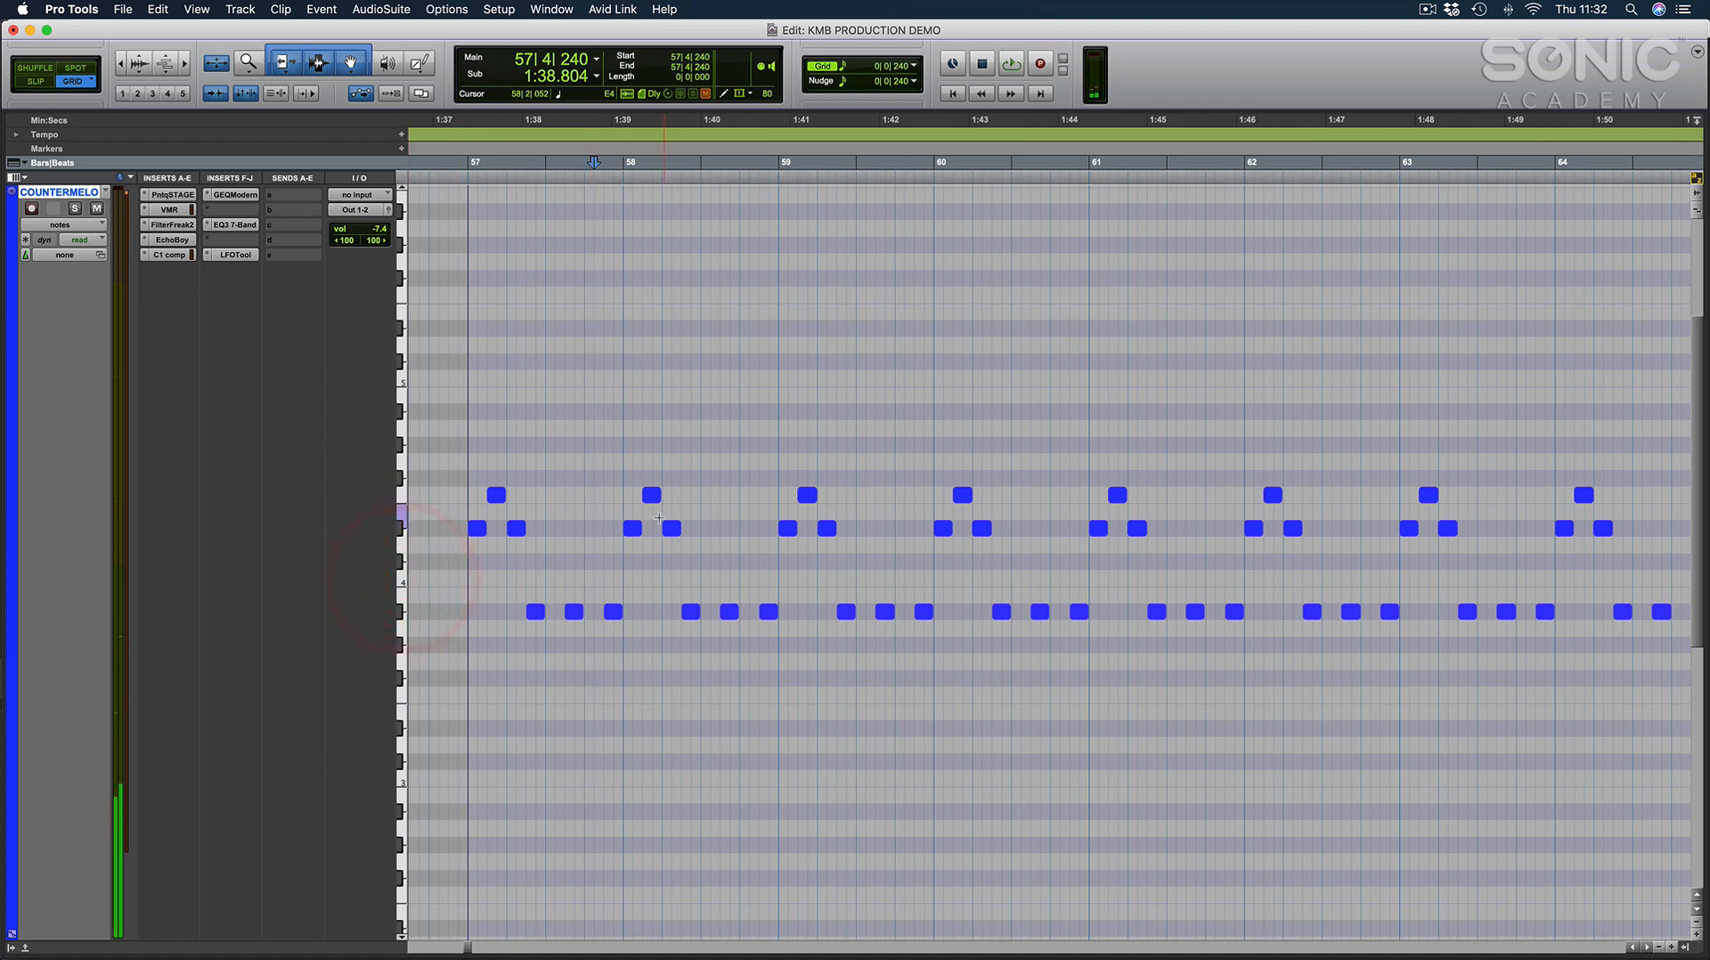
pyautogui.click(542, 506)
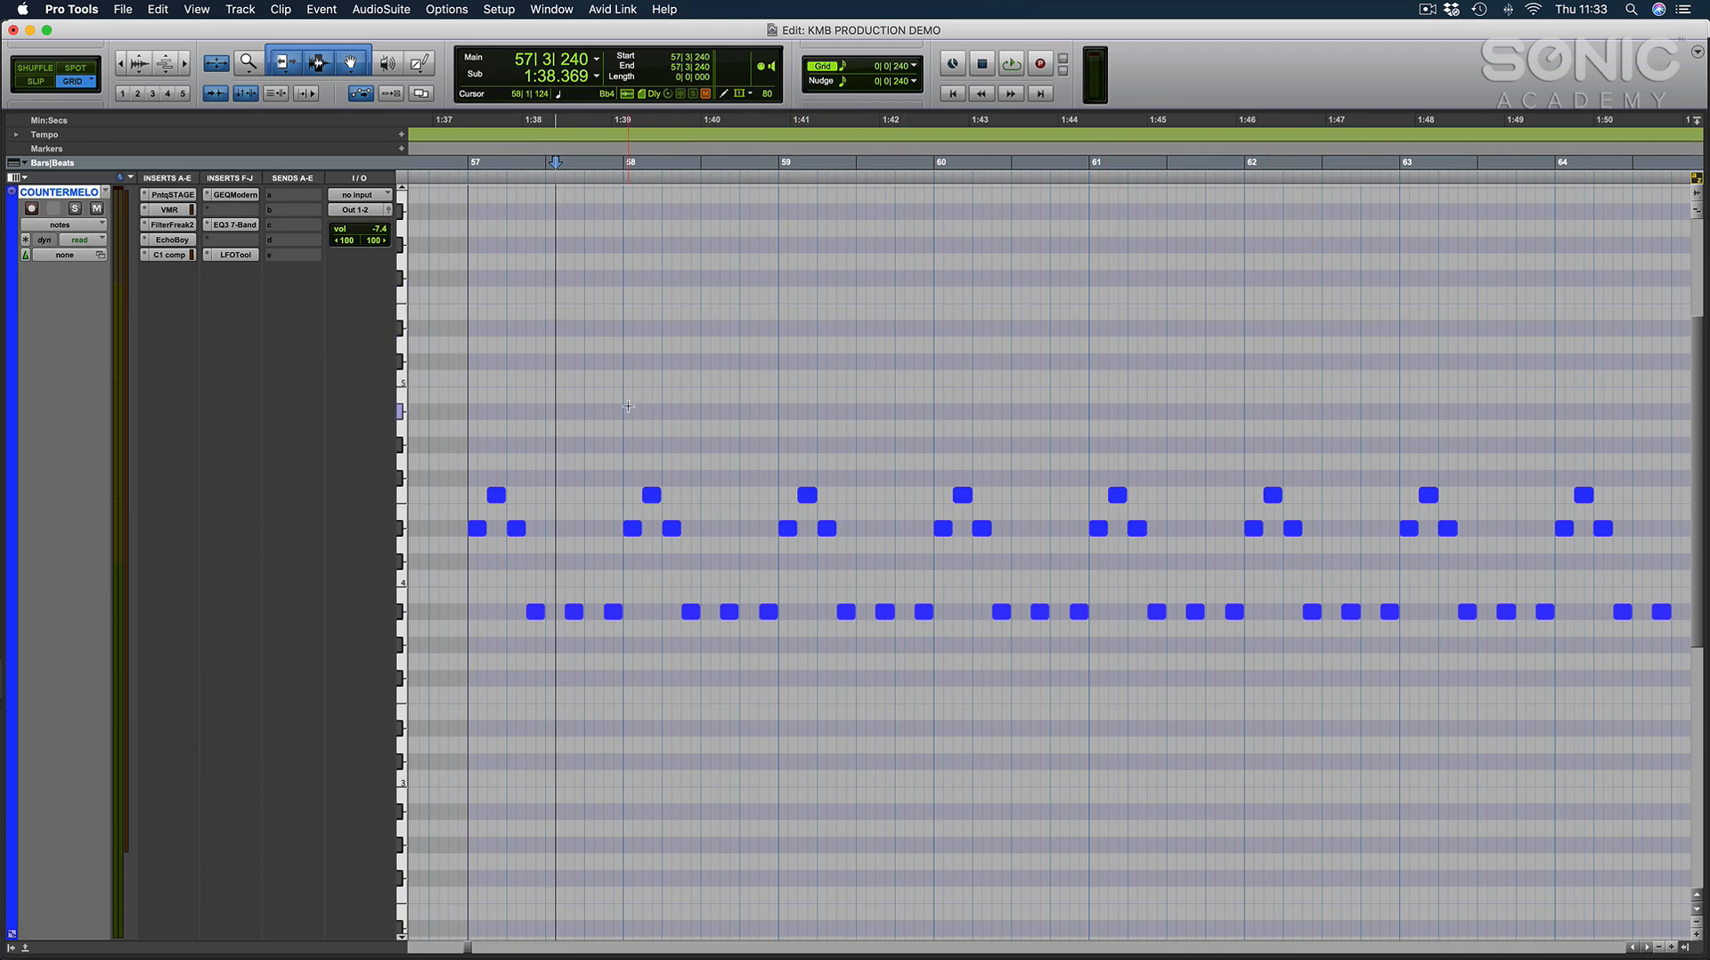
pyautogui.hotkey('ctrl', 'e')
# Place the edit cursor at bar 57, where the first COUNTER MELODY clip begins.
pyautogui.click(617, 450)
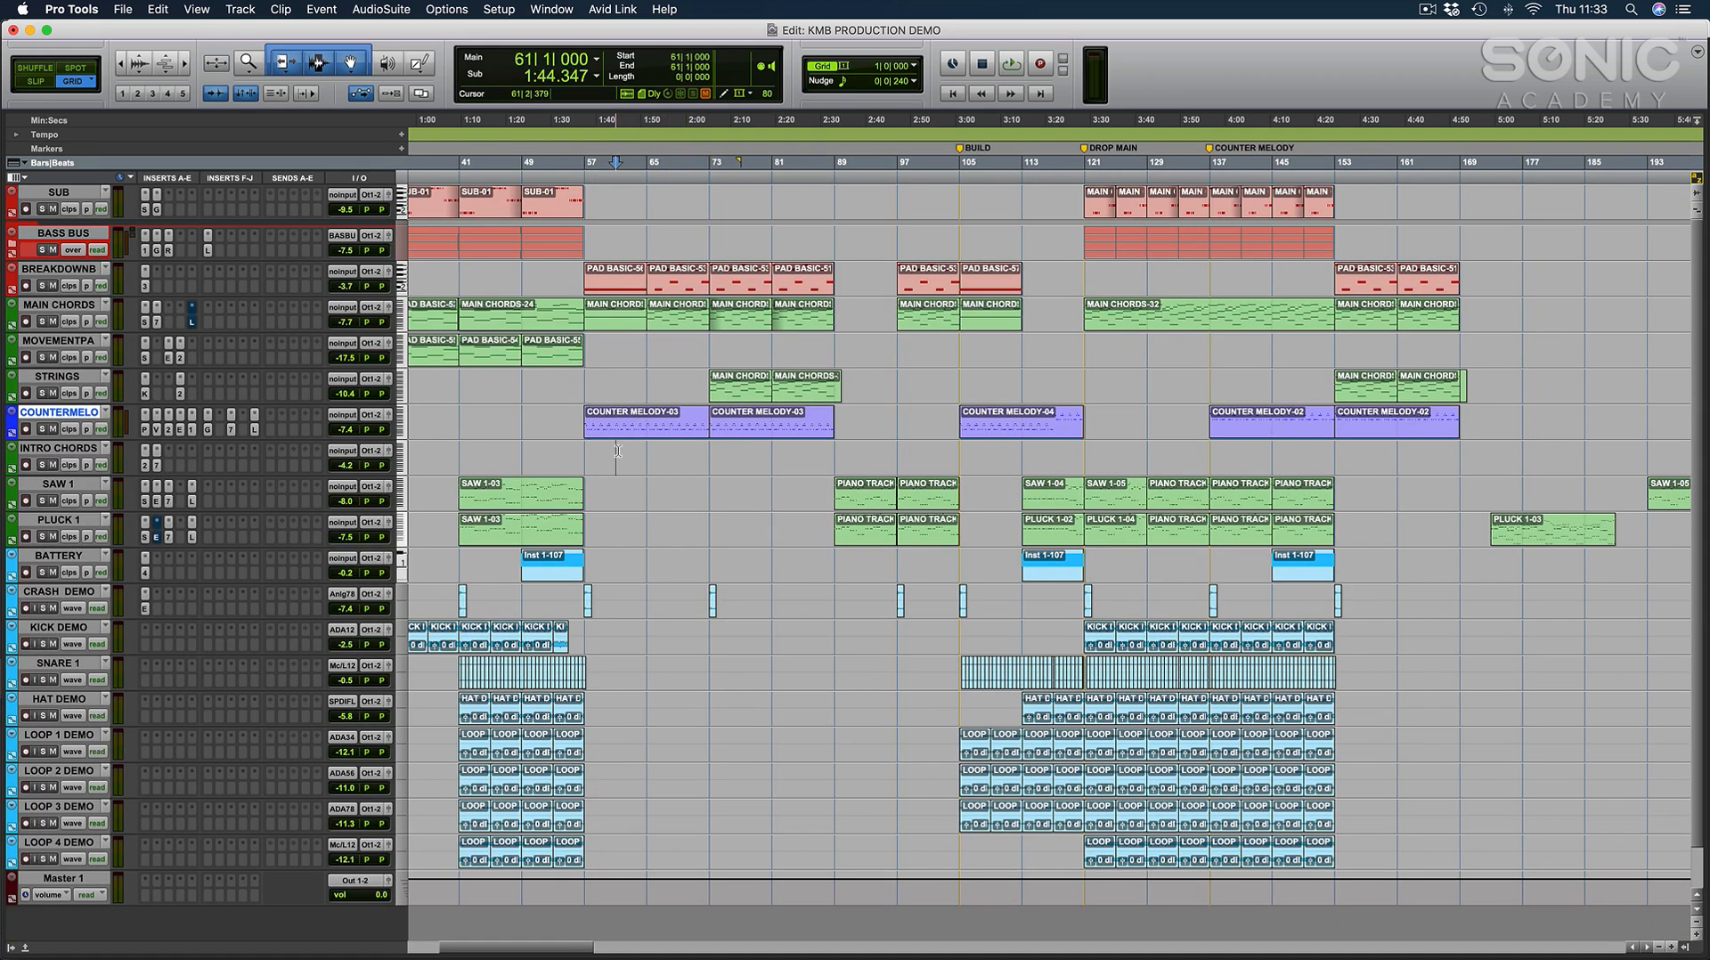
pyautogui.click(585, 381)
pyautogui.click(625, 379)
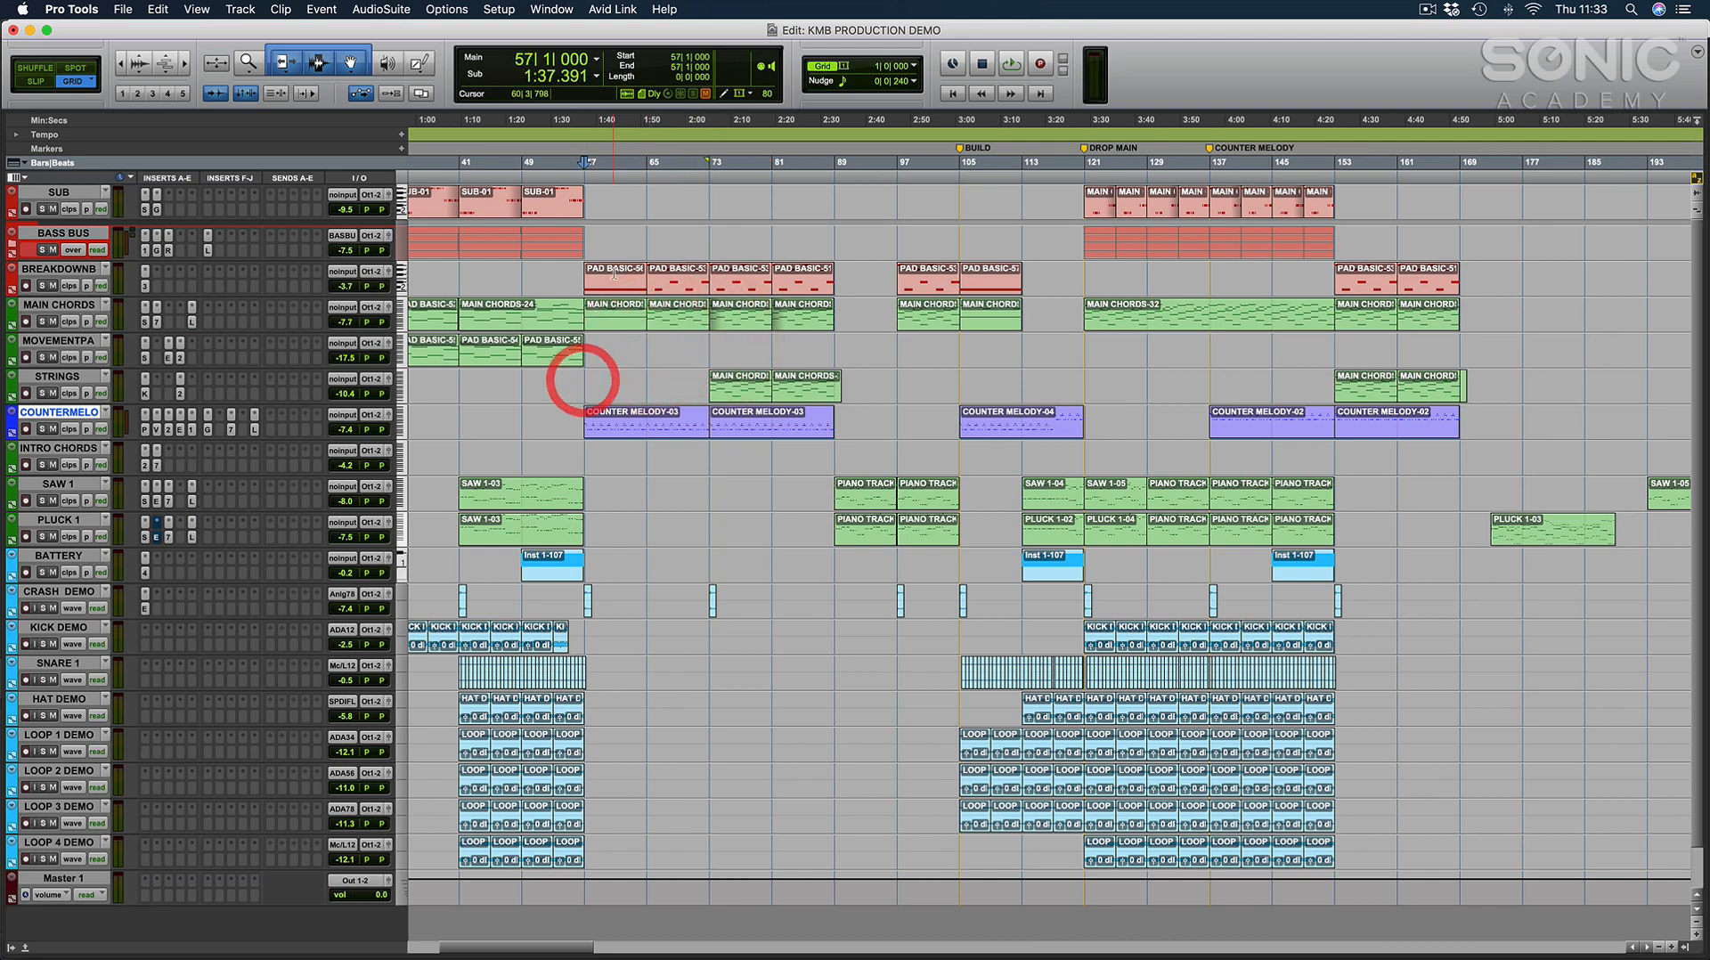
# Examine the MIDI notes of the MAIN CHORDS clip at bar 57 and open those of the next clip at bar 65.
pyautogui.click(616, 326)
pyautogui.doubleClick(616, 326)
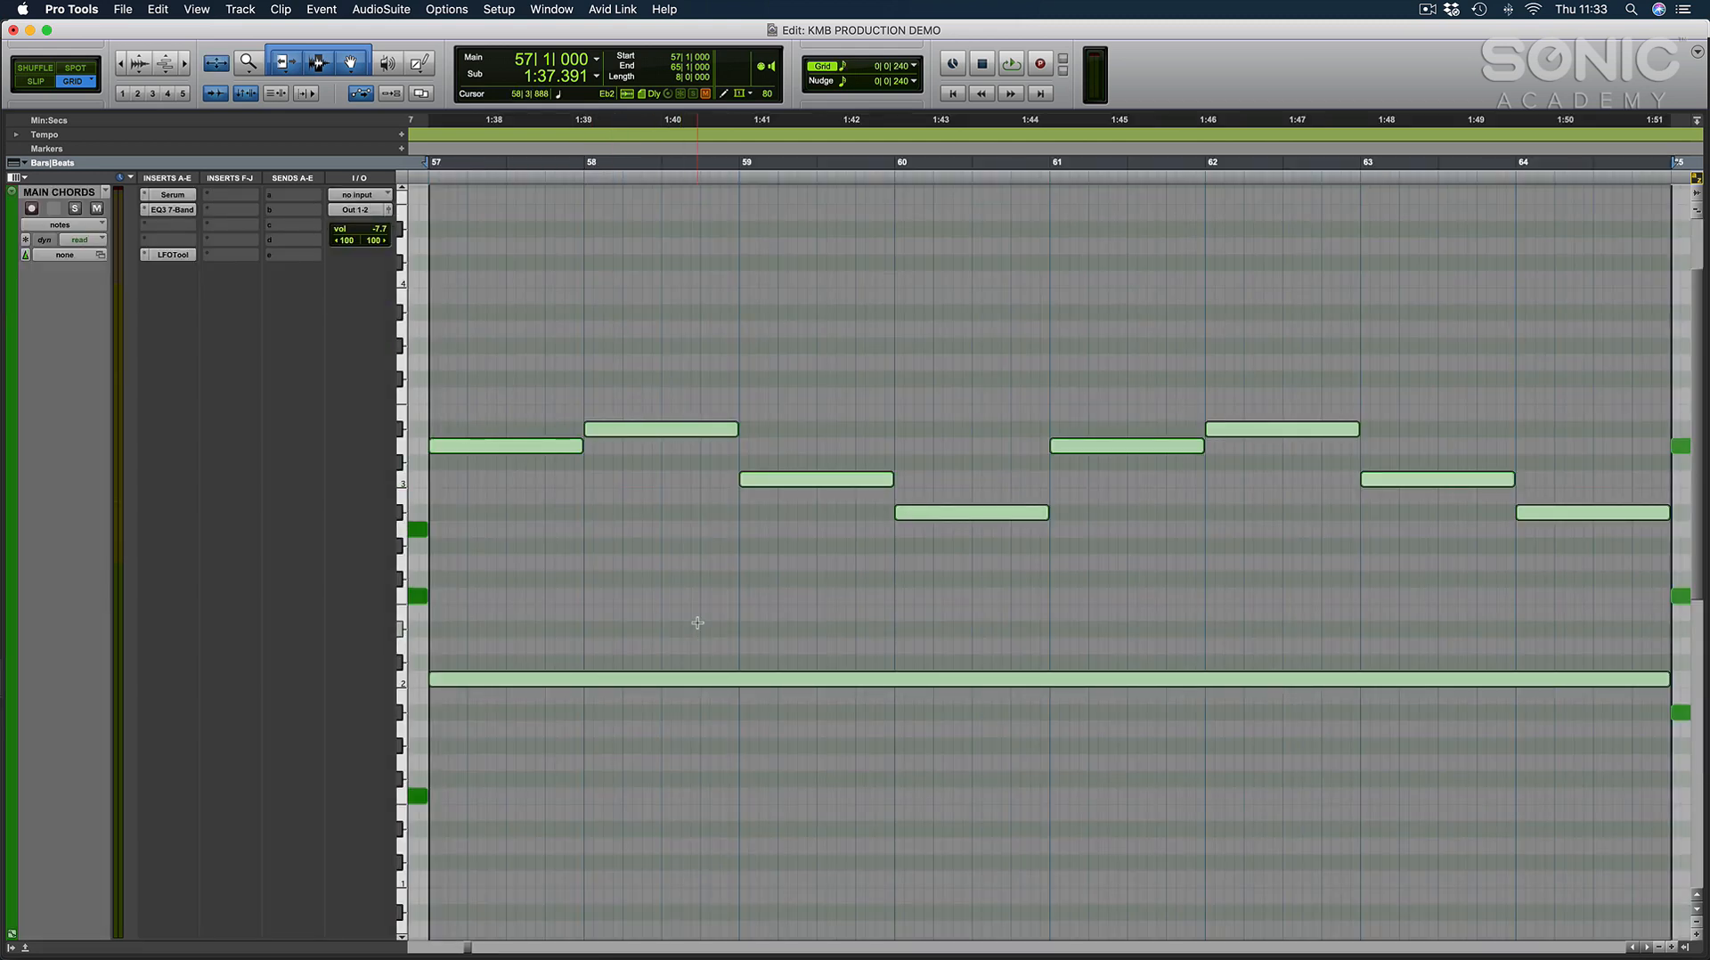
pyautogui.click(699, 623)
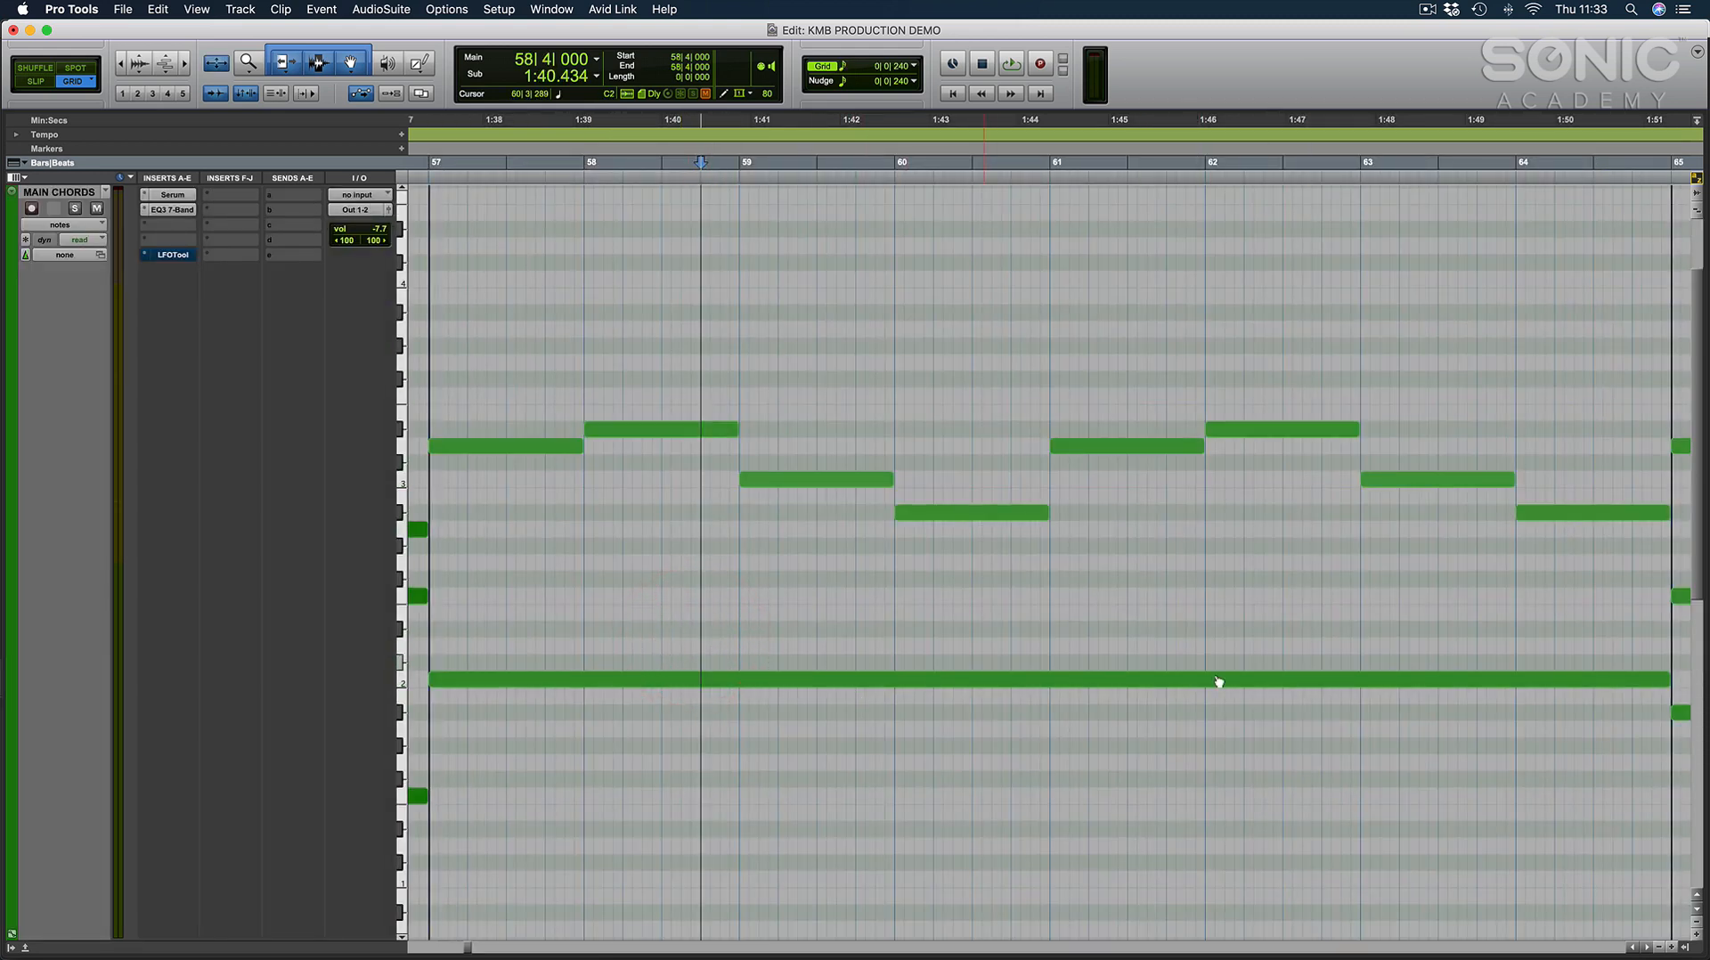
pyautogui.press('e')
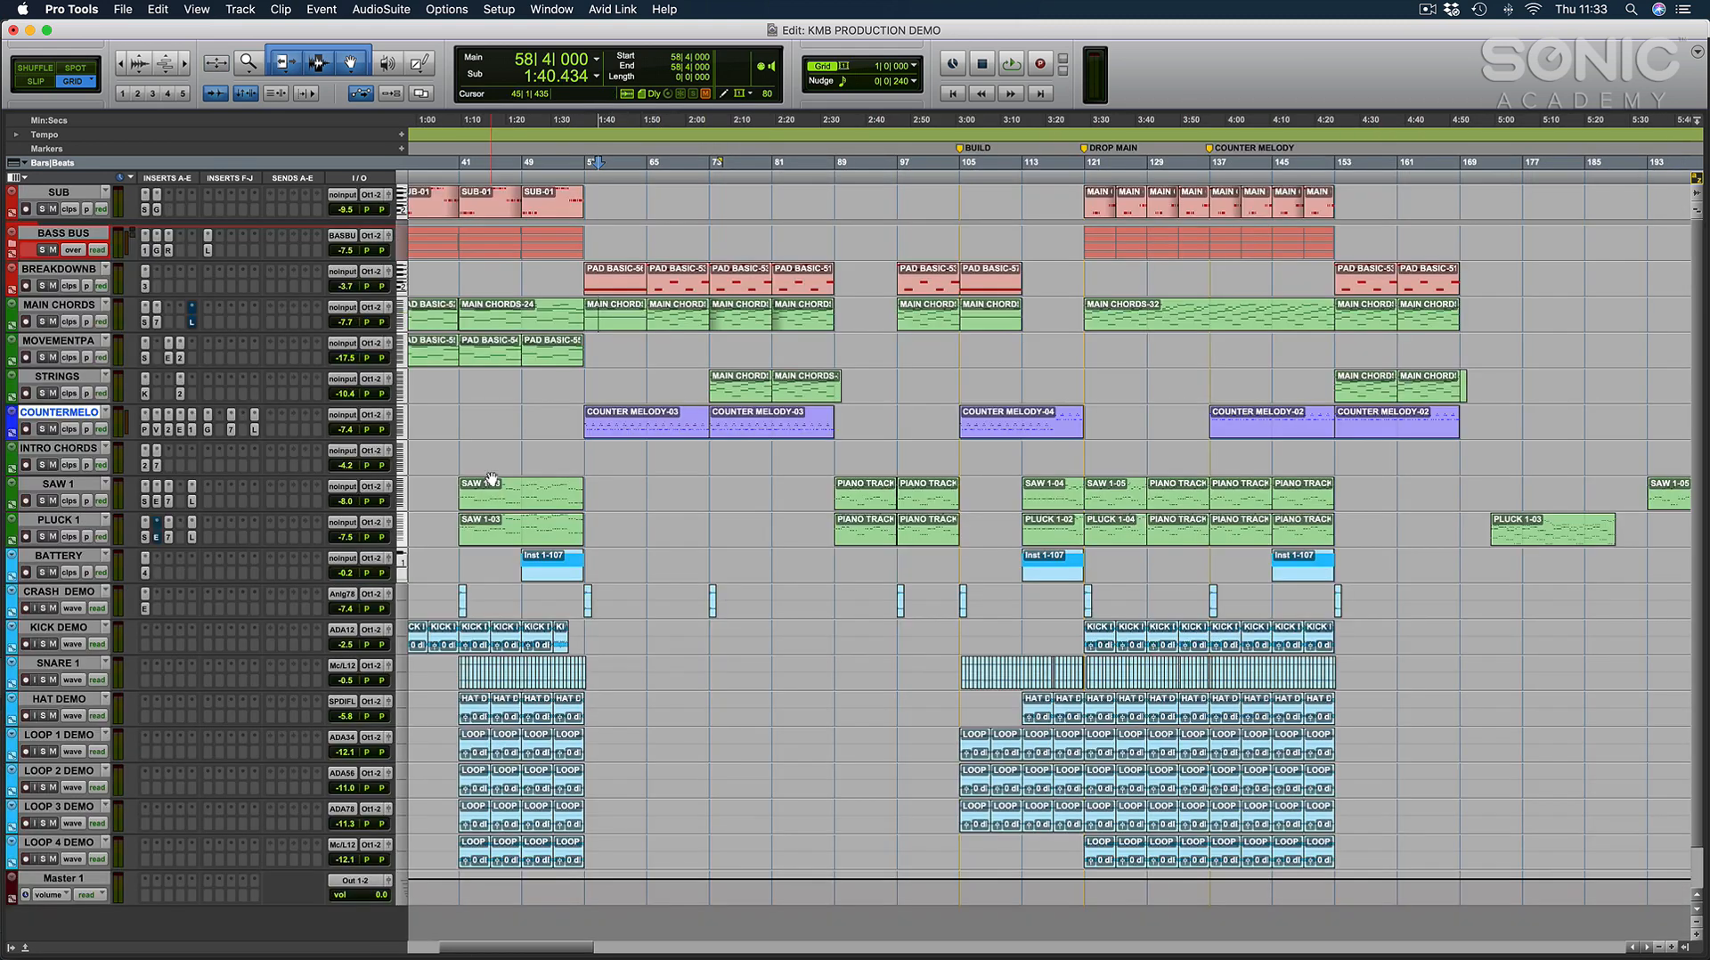
pyautogui.doubleClick(688, 317)
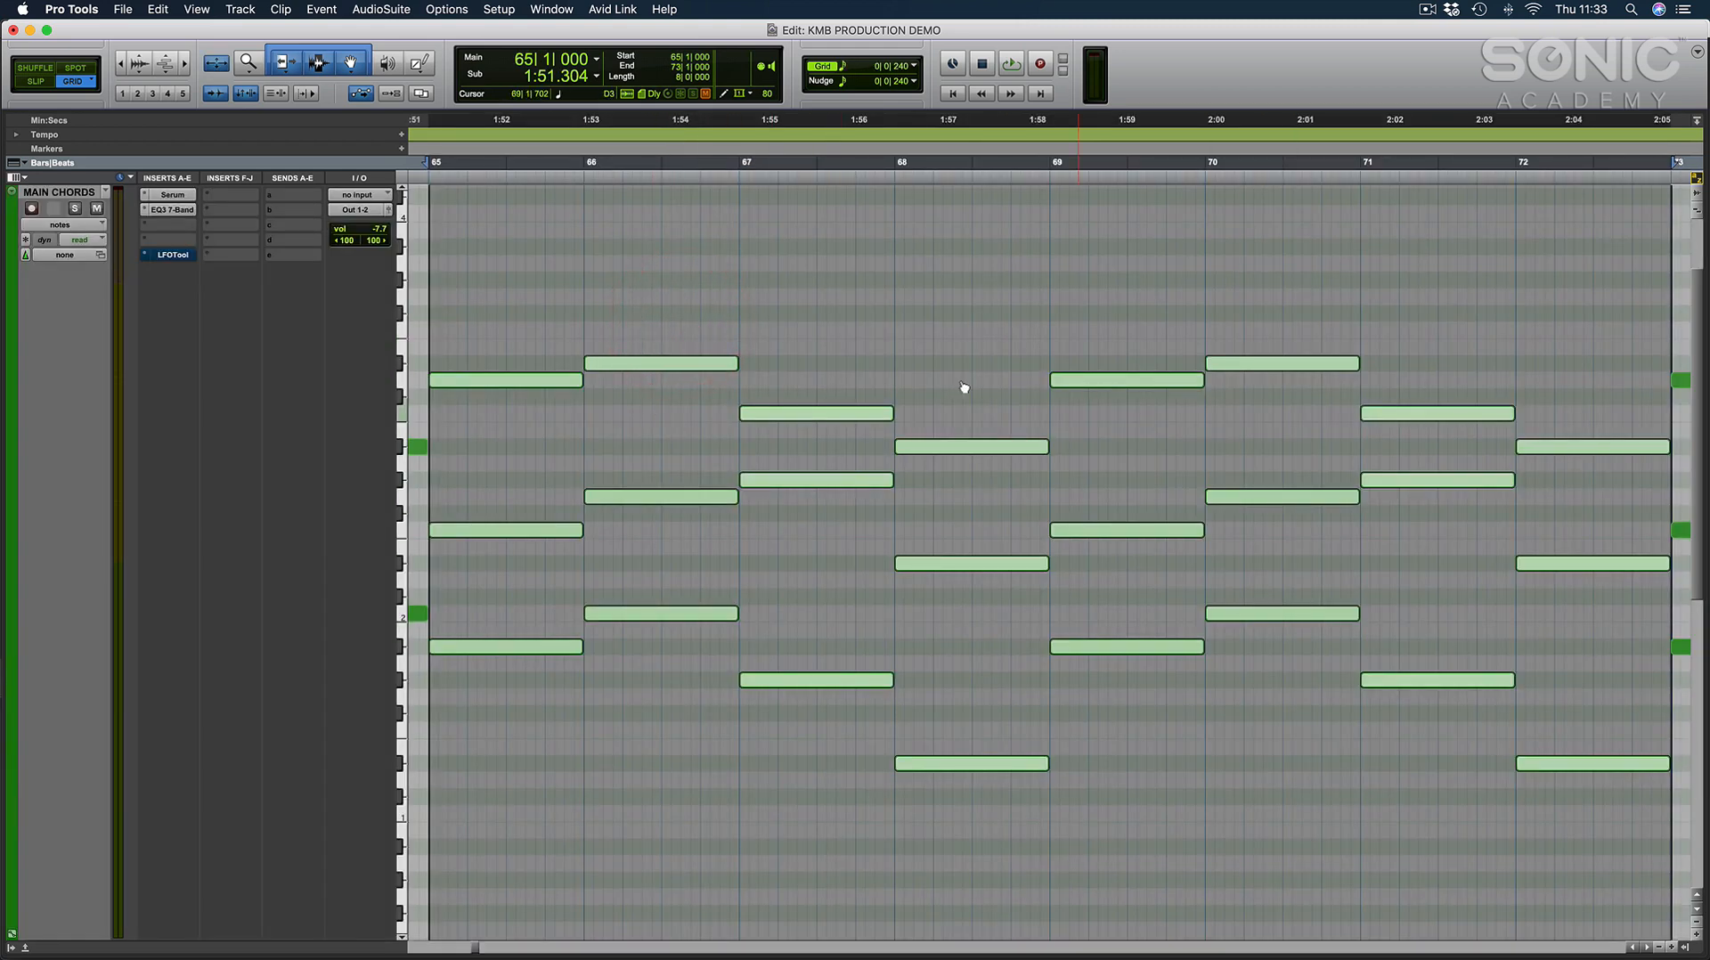
# Return to the arrangement at bar 57 and open the COUNTER MELODY track's FilterFreak2 plug-in over the arrangement.
pyautogui.press('e')
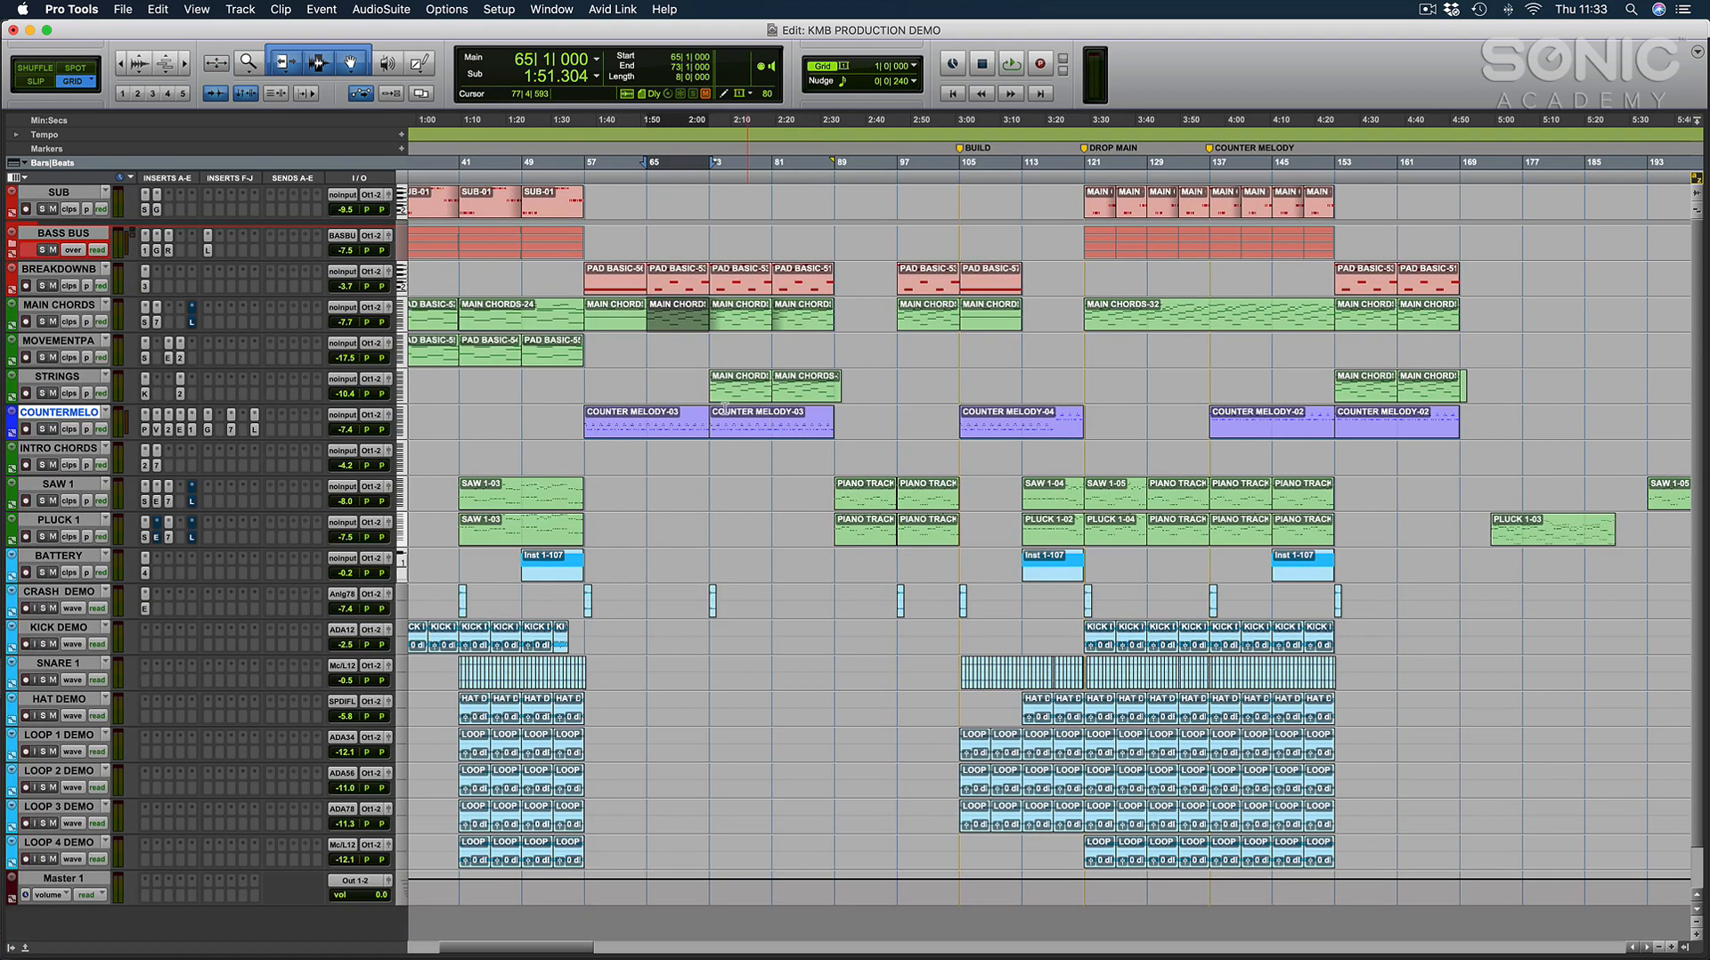
pyautogui.click(566, 383)
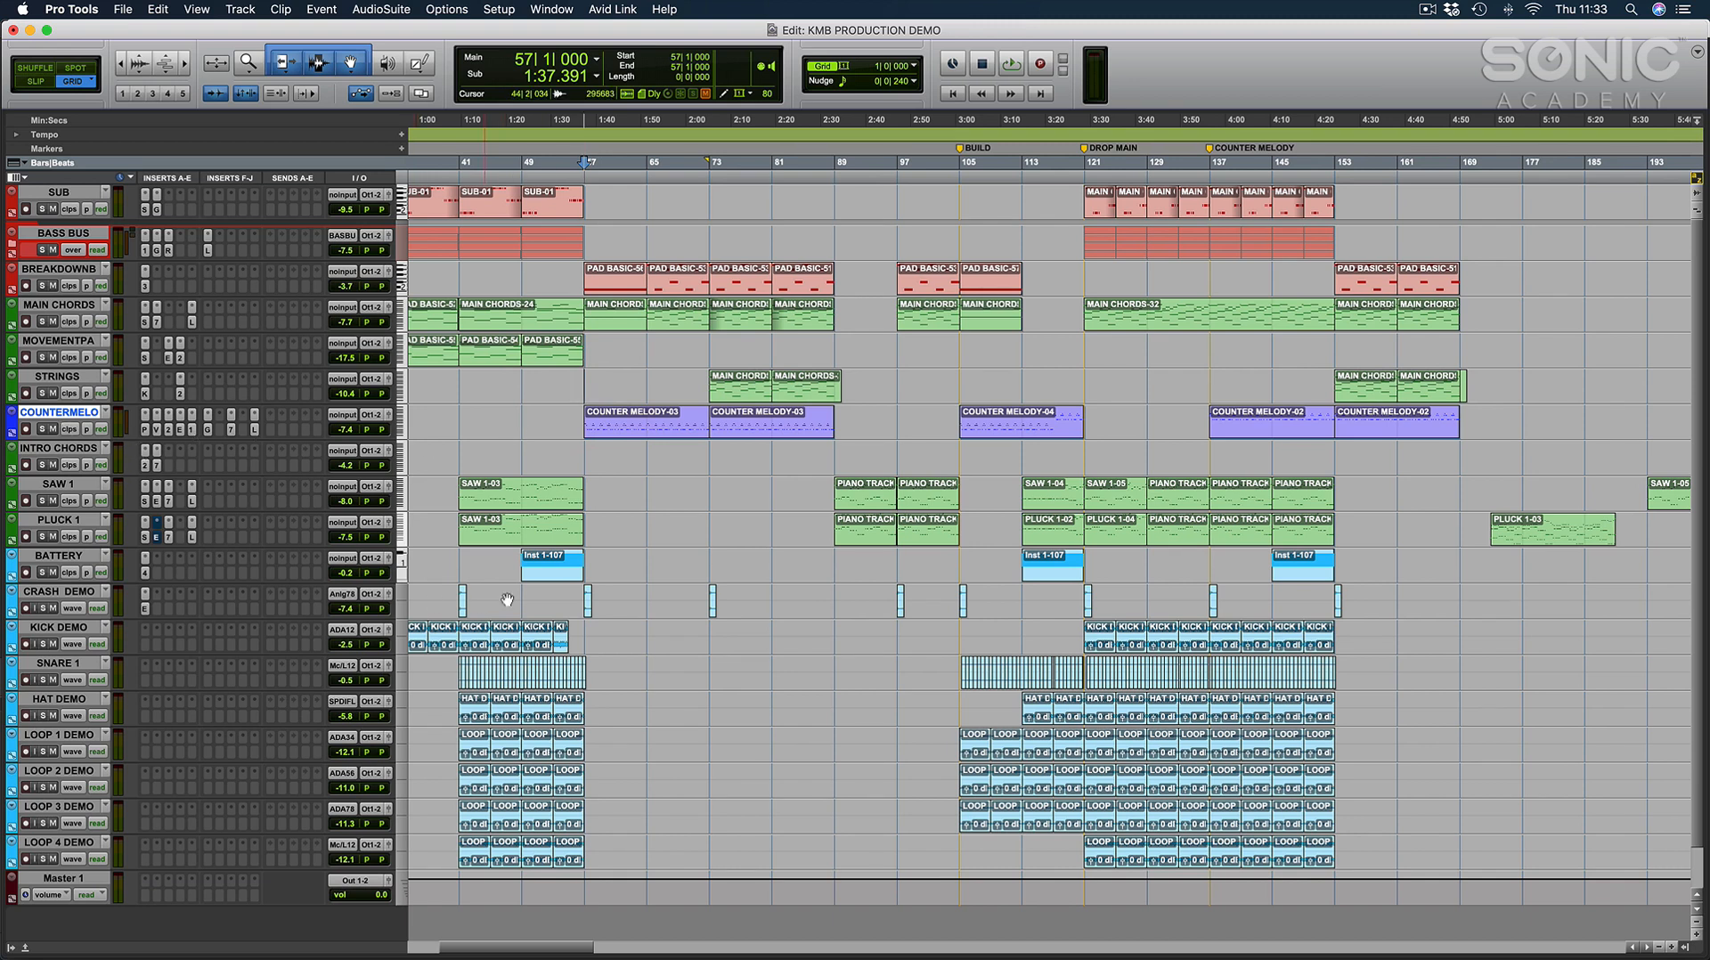
pyautogui.press('super+equal')
pyautogui.click(437, 135)
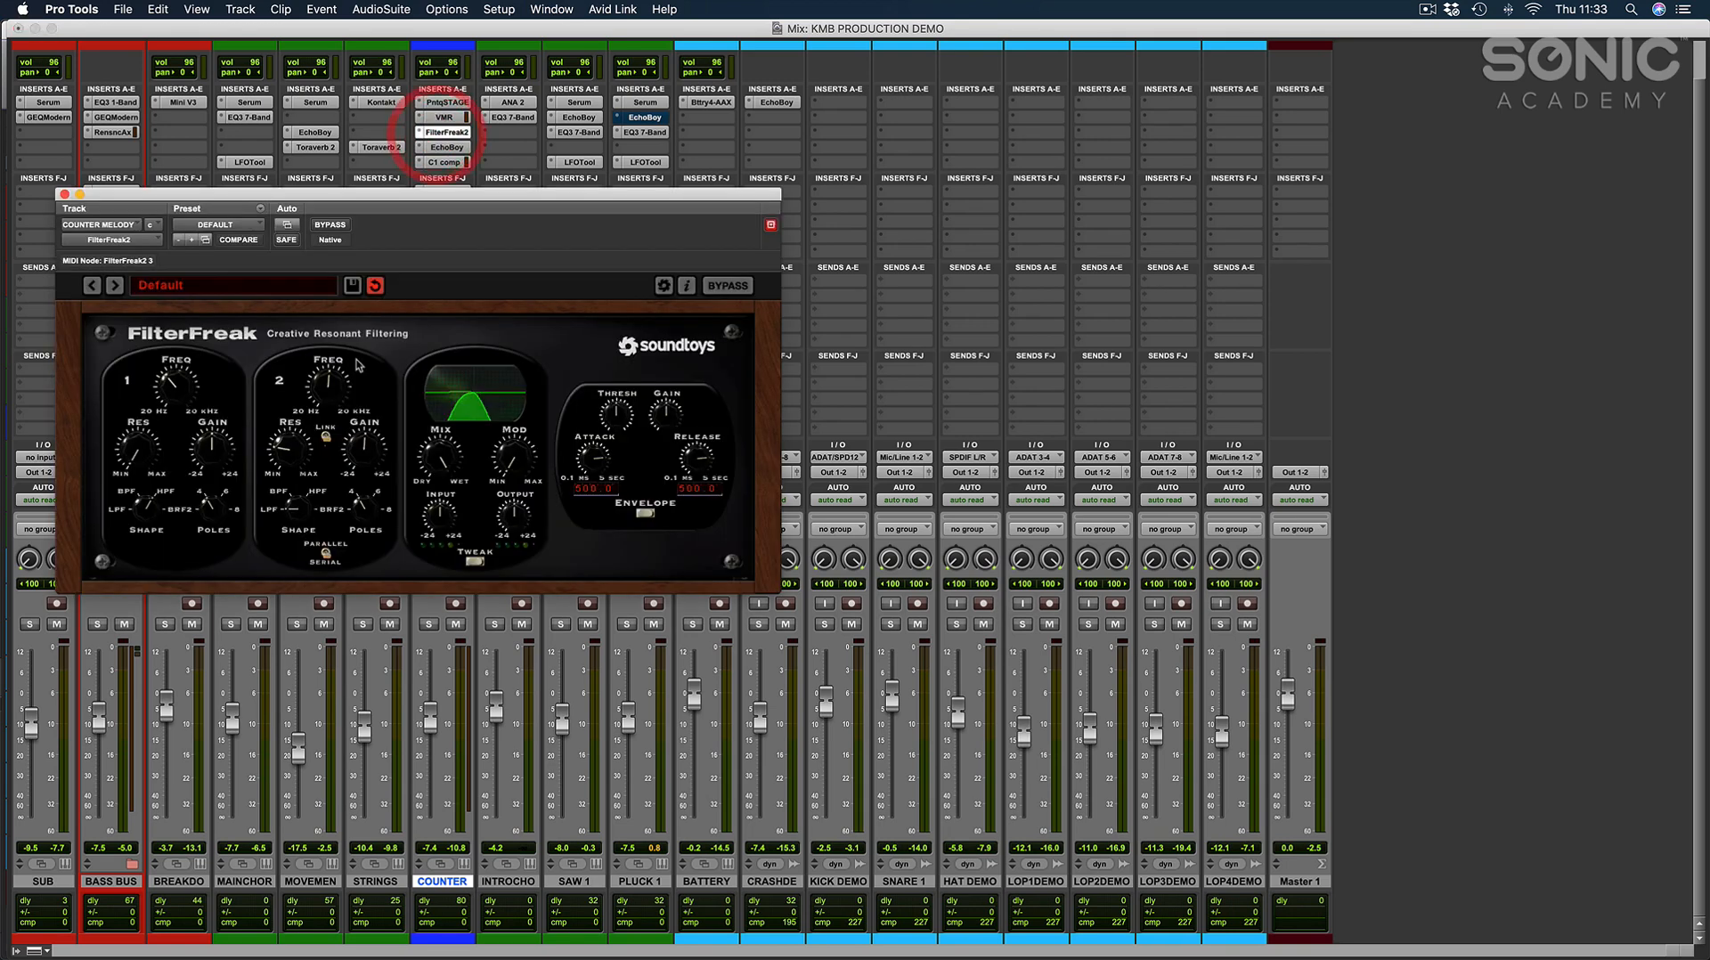
pyautogui.press('super+equal')
pyautogui.moveTo(462, 192); pyautogui.dragTo(1147, 249)
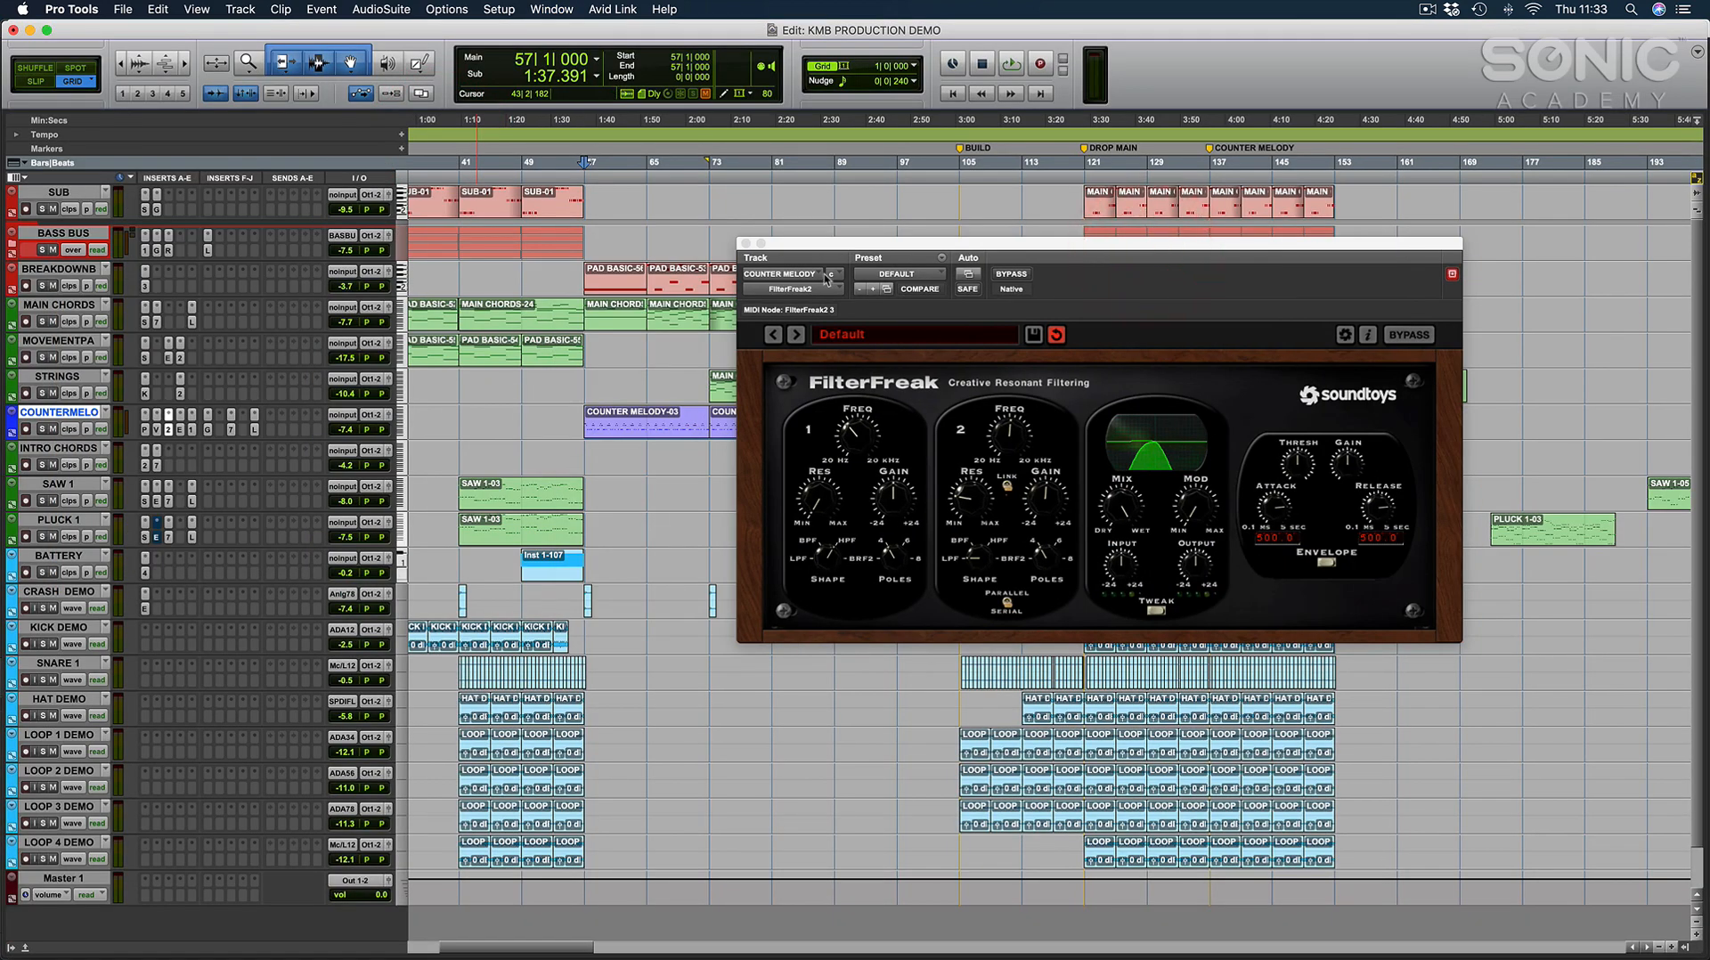
# Play the breakdown from bar 57 with FilterFreak2 in view, stop playback and close the plug-in.
pyautogui.press('space')
pyautogui.click(1006, 434)
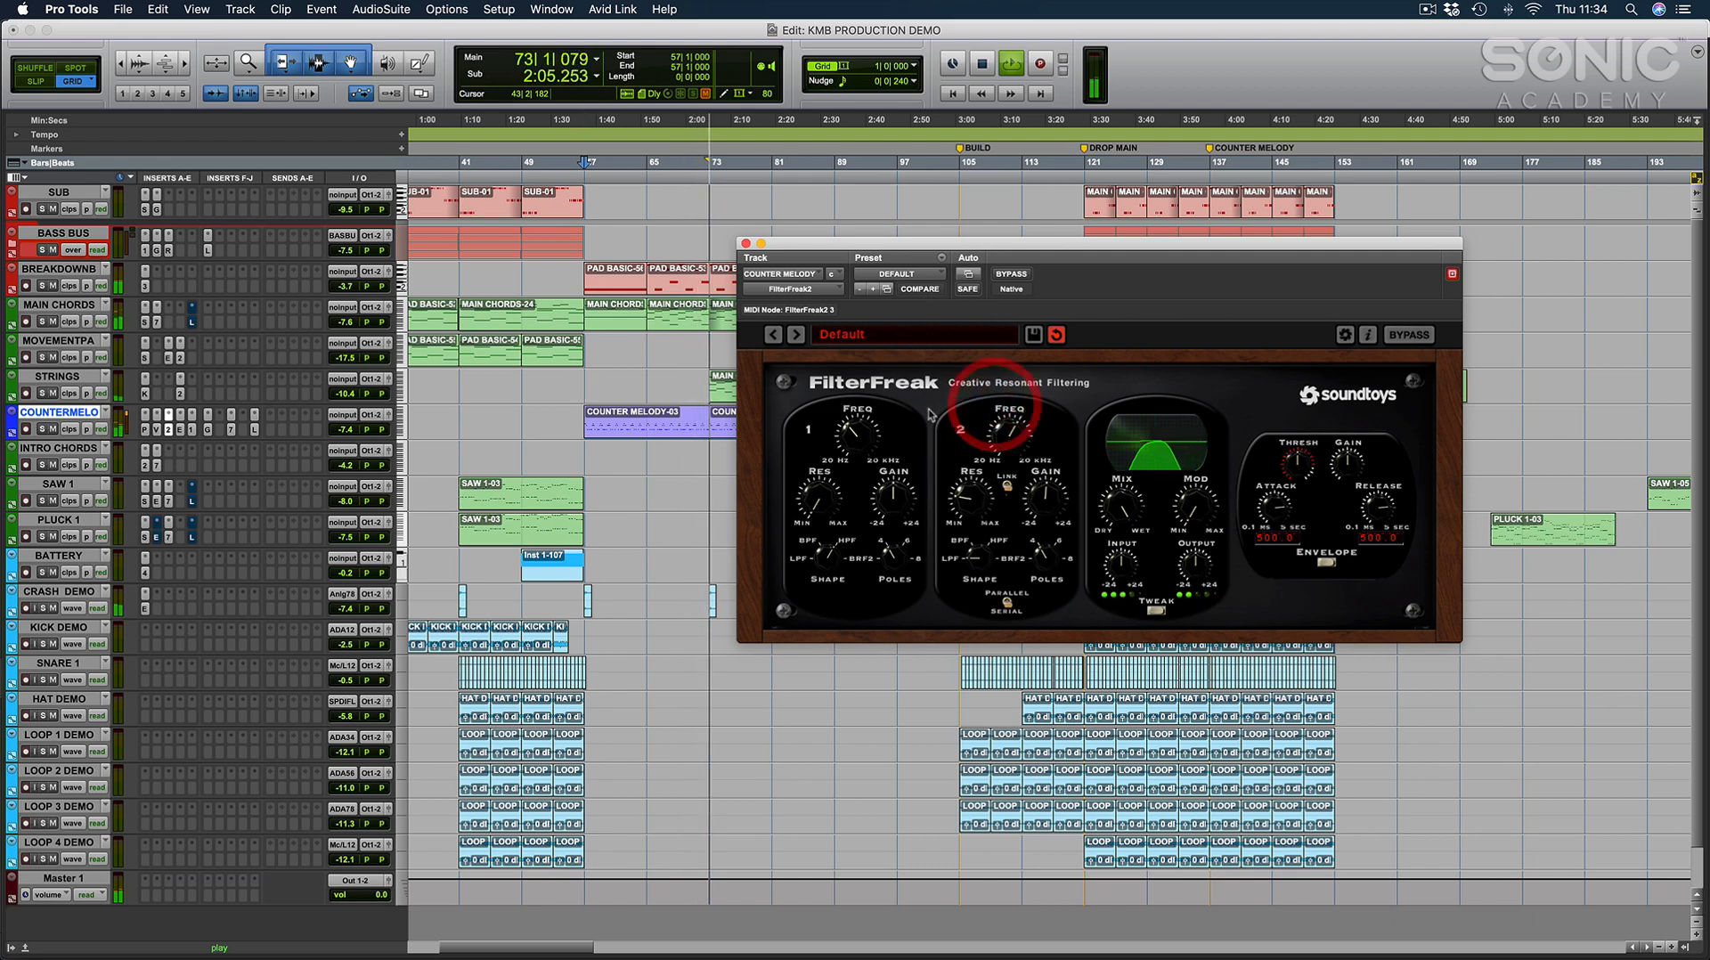
pyautogui.press('space')
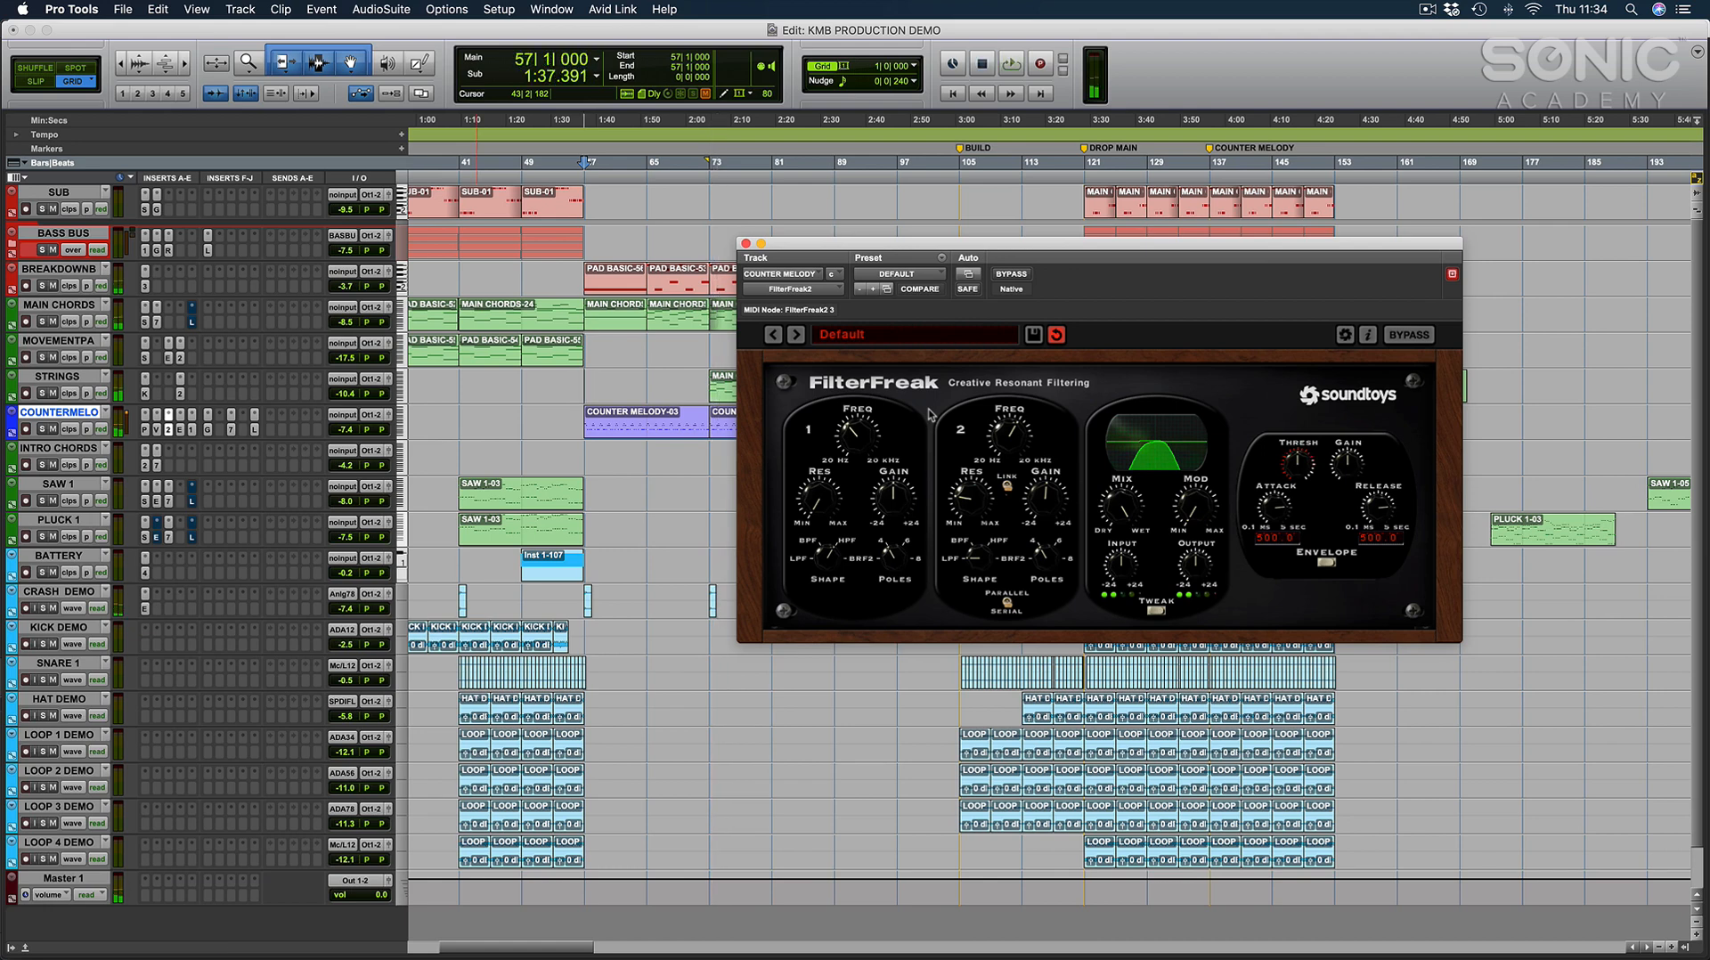
pyautogui.click(746, 245)
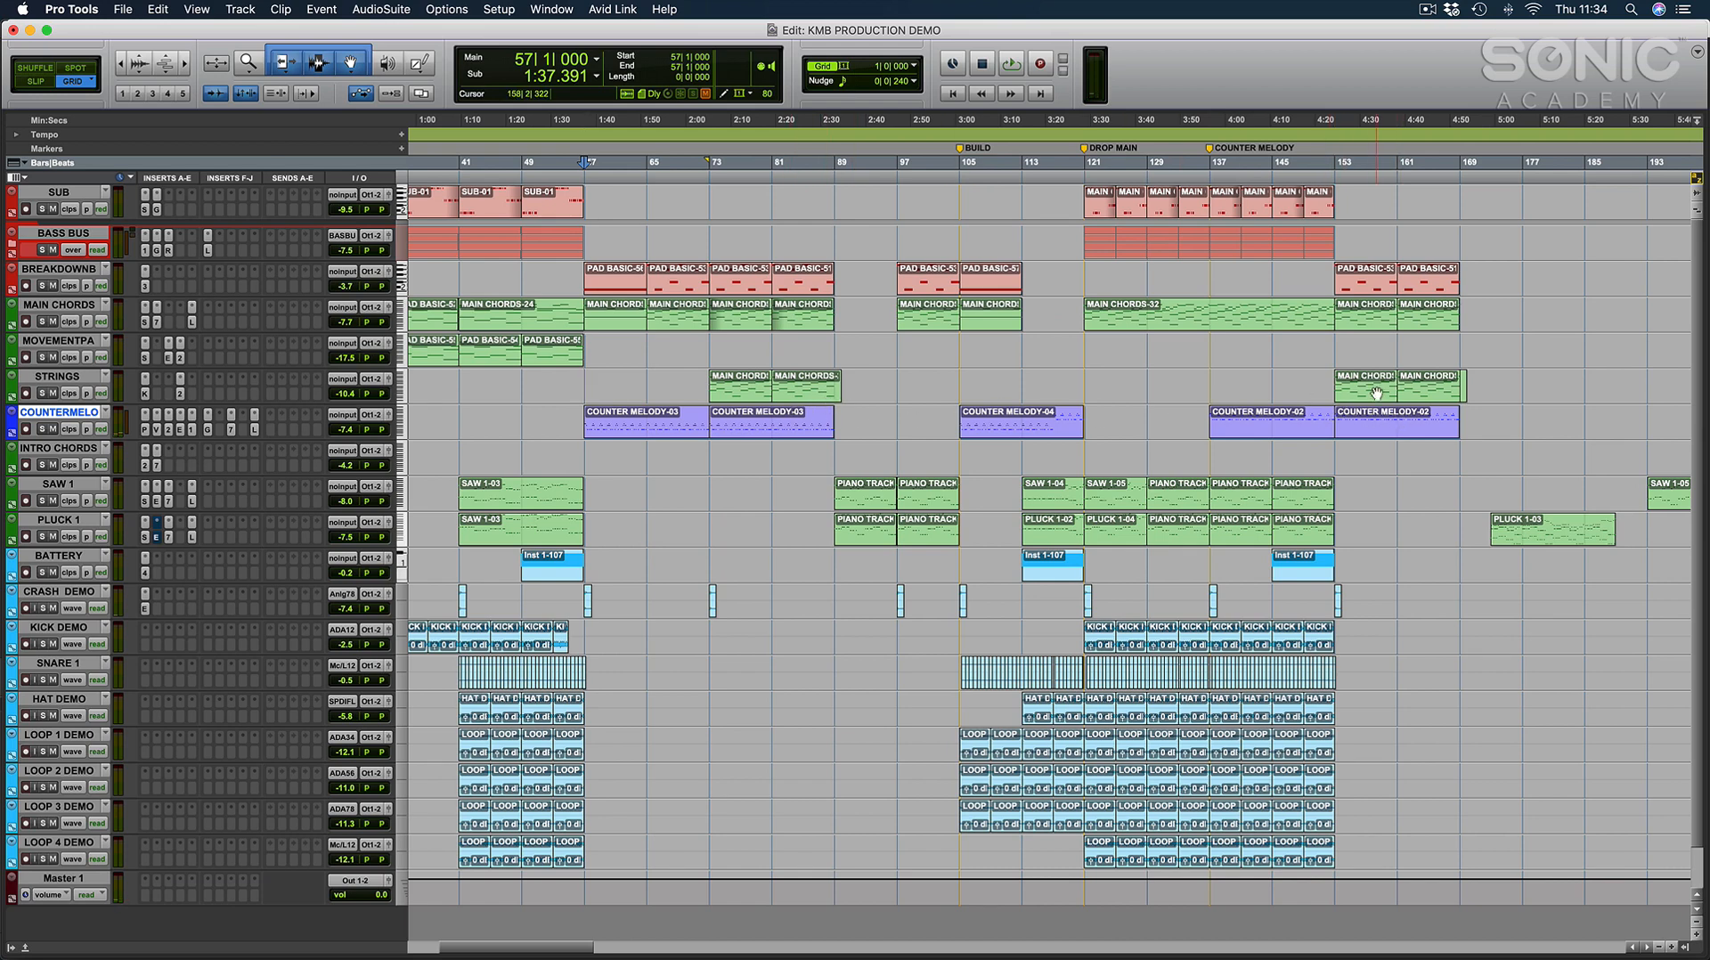
# Play the drop from bar 134 into the COUNTER MELODY clip at bar 137, keeping the playback start at bar 134.
pyautogui.click(1207, 379)
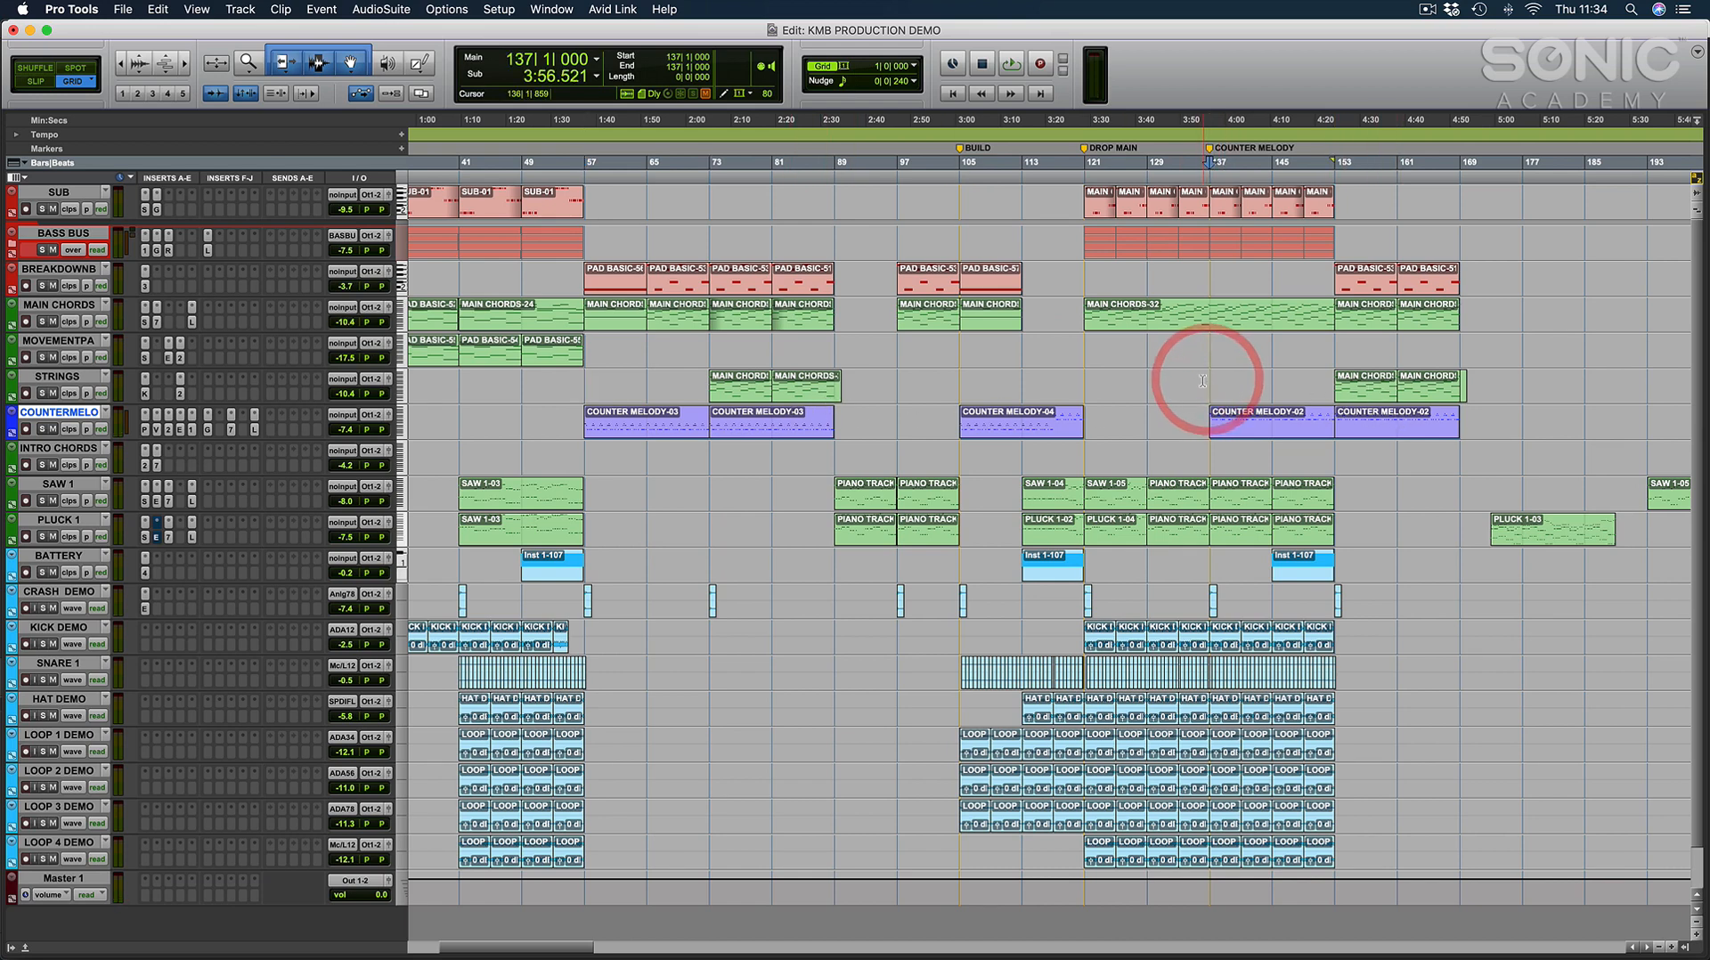
pyautogui.click(1187, 381)
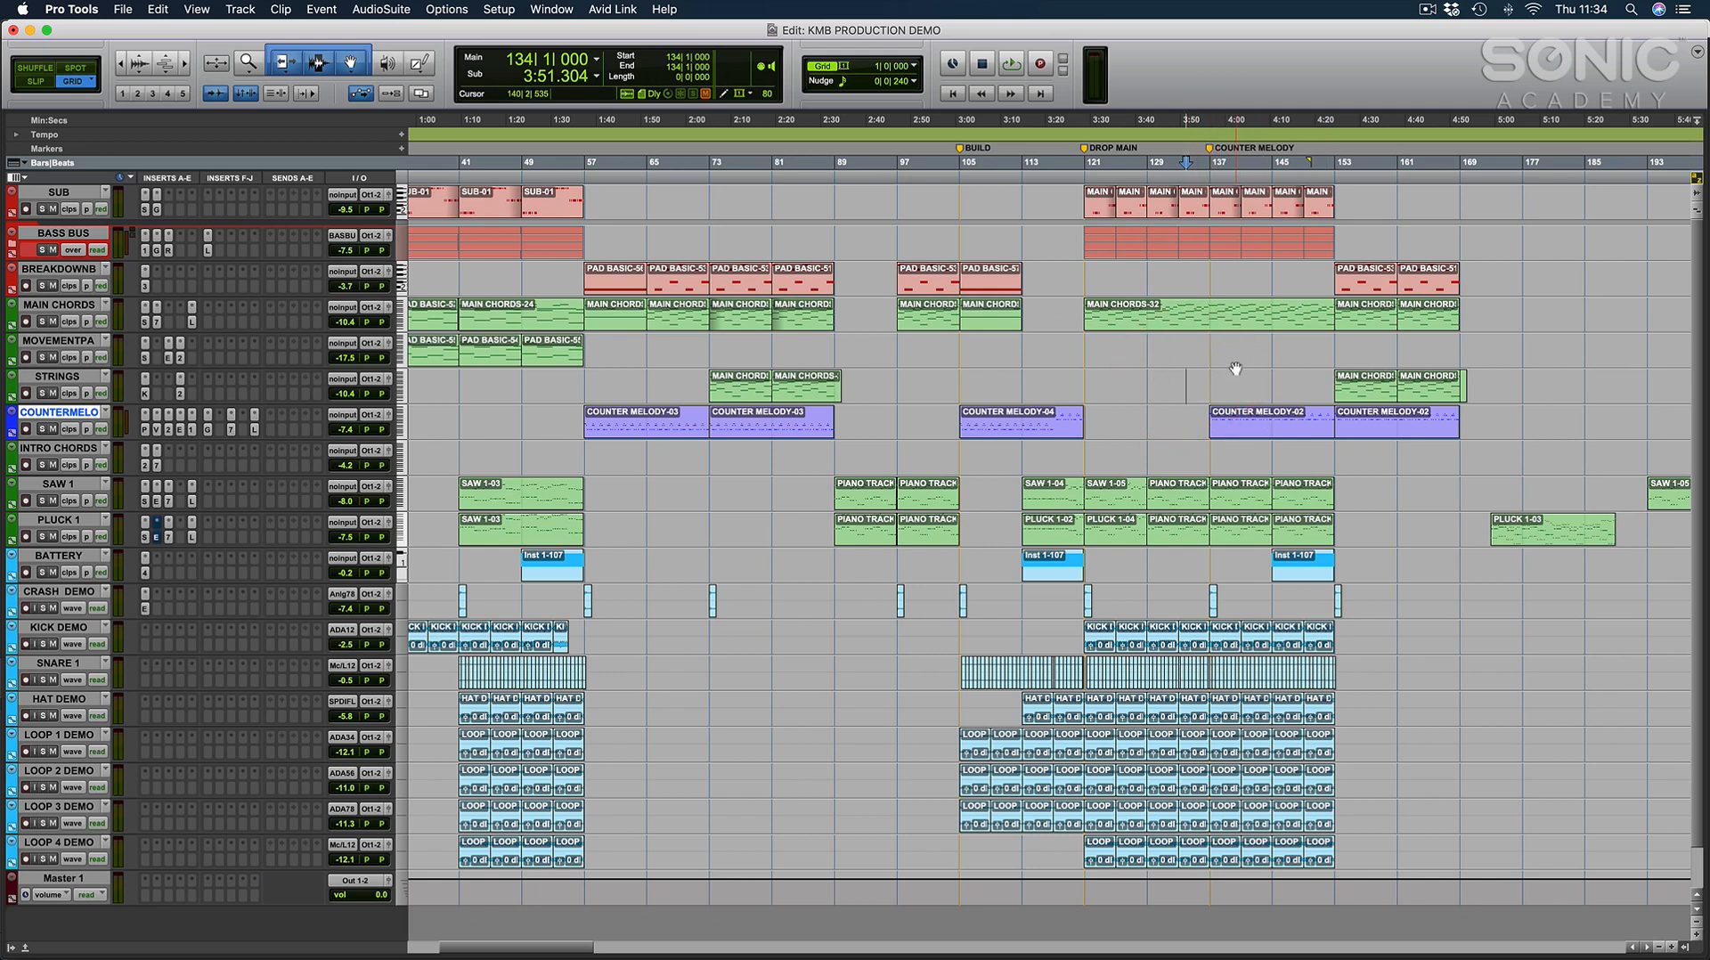
pyautogui.click(1238, 439)
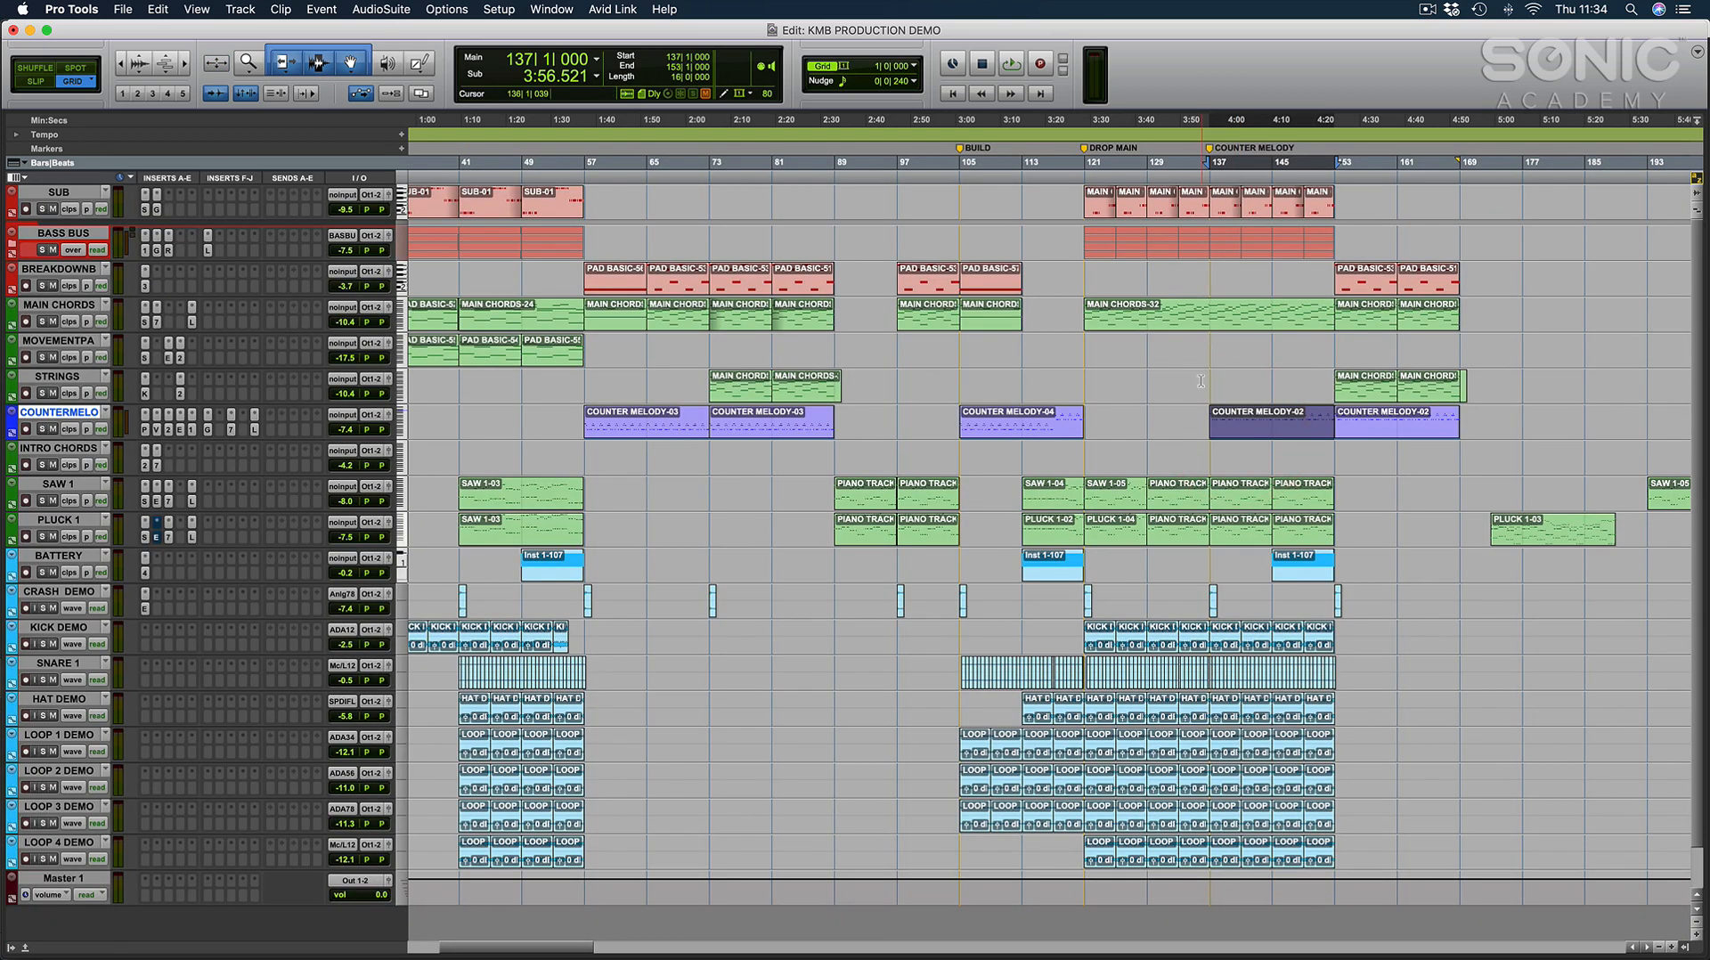
pyautogui.click(1189, 378)
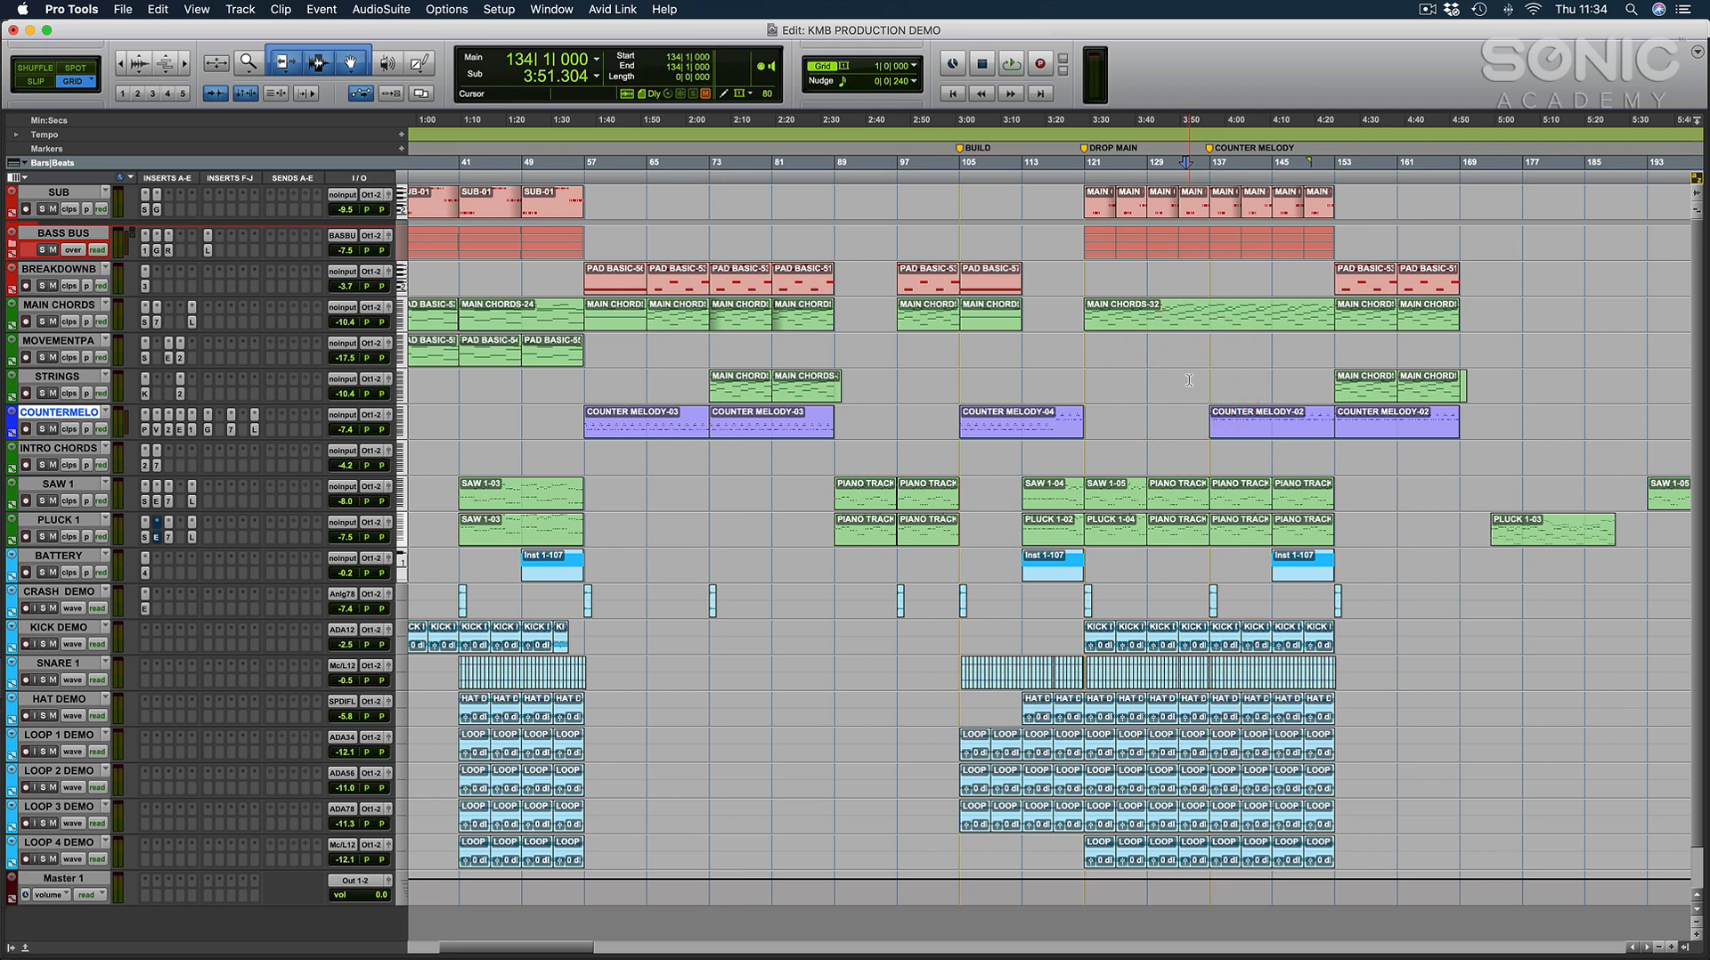
pyautogui.press('space')
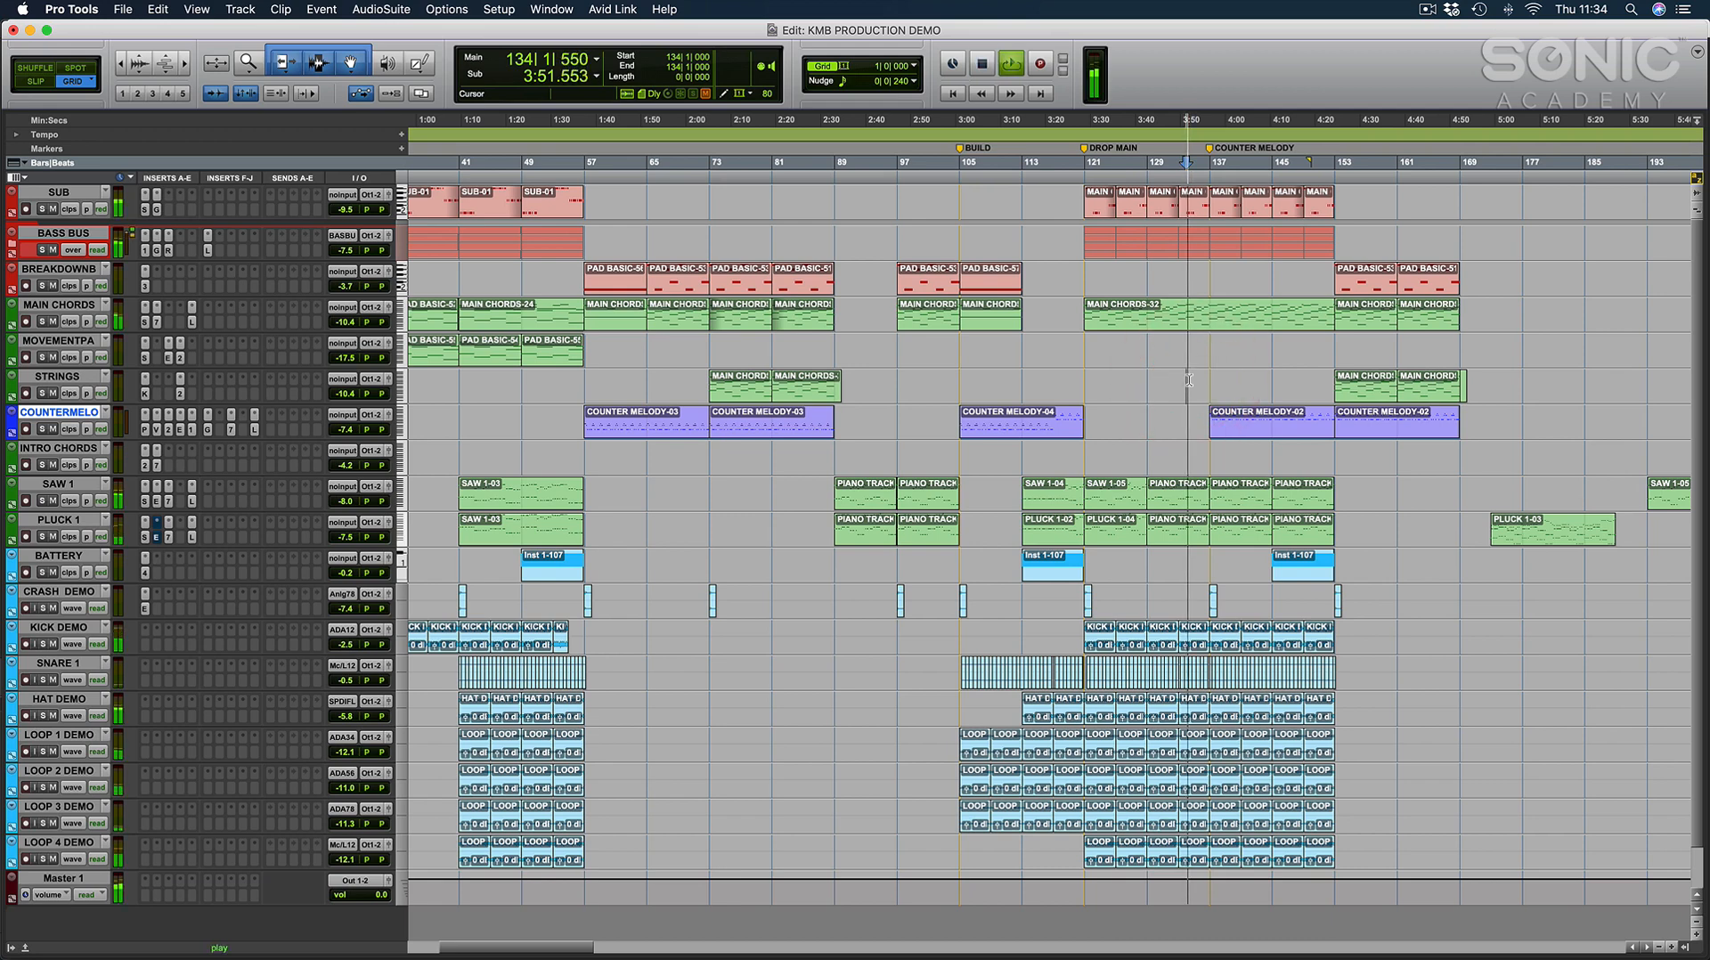
pyautogui.press('super+bracketright')
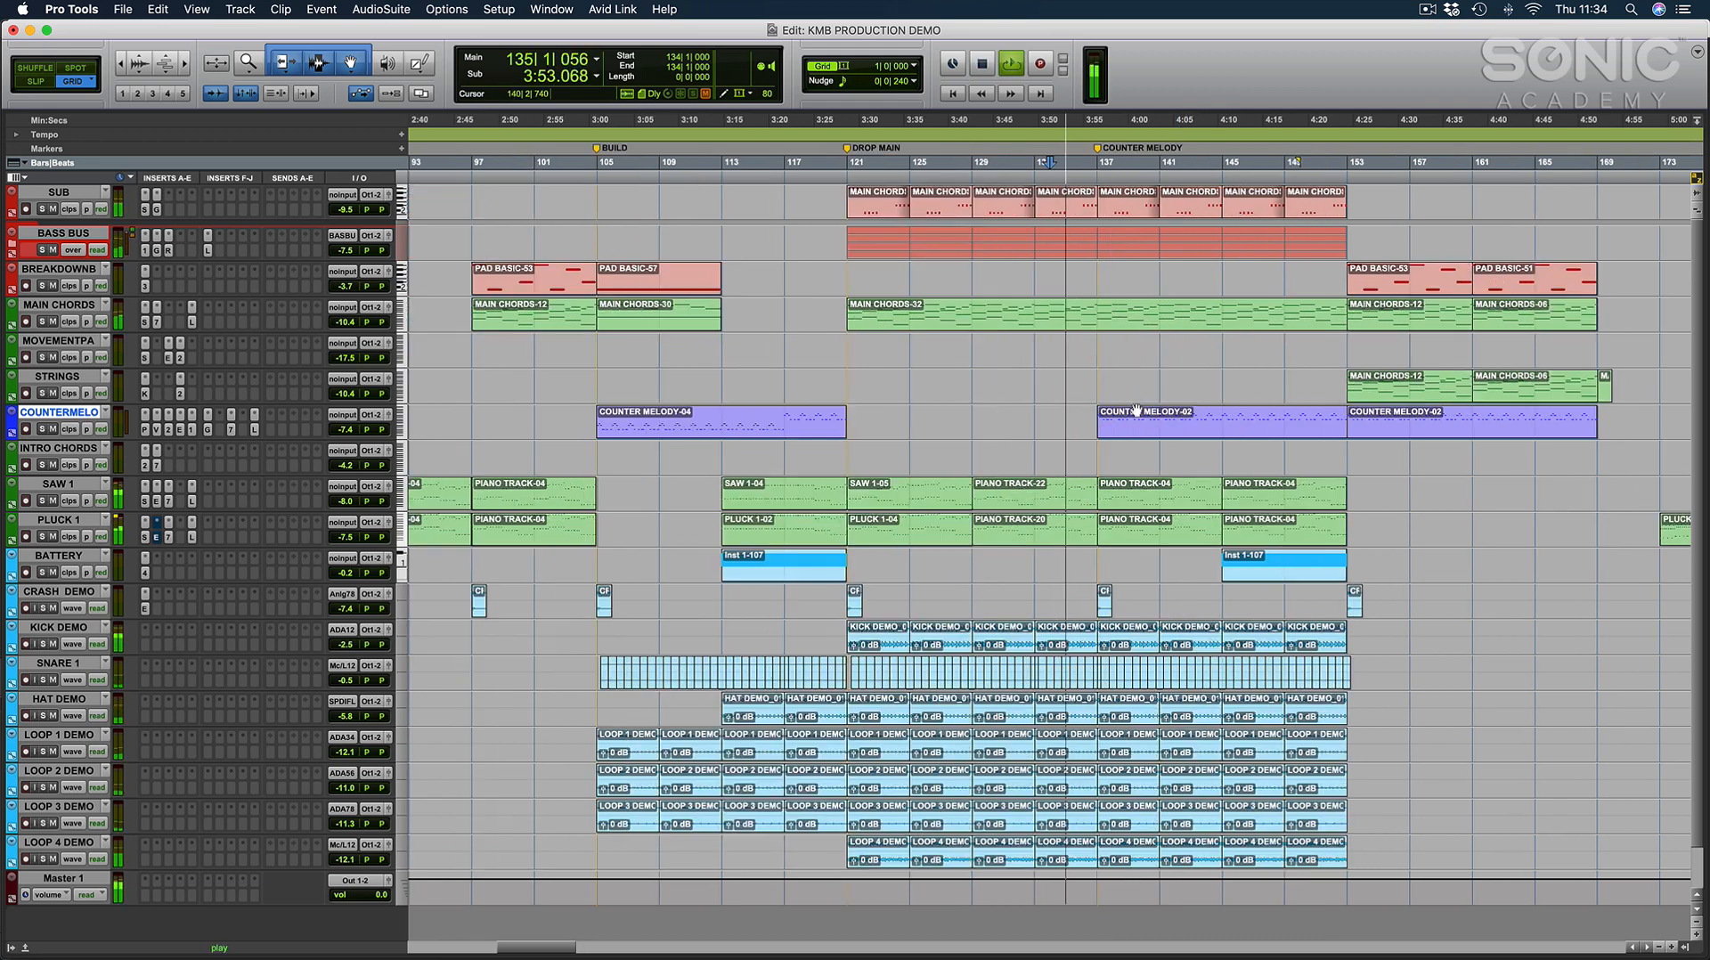
pyautogui.click(1203, 427)
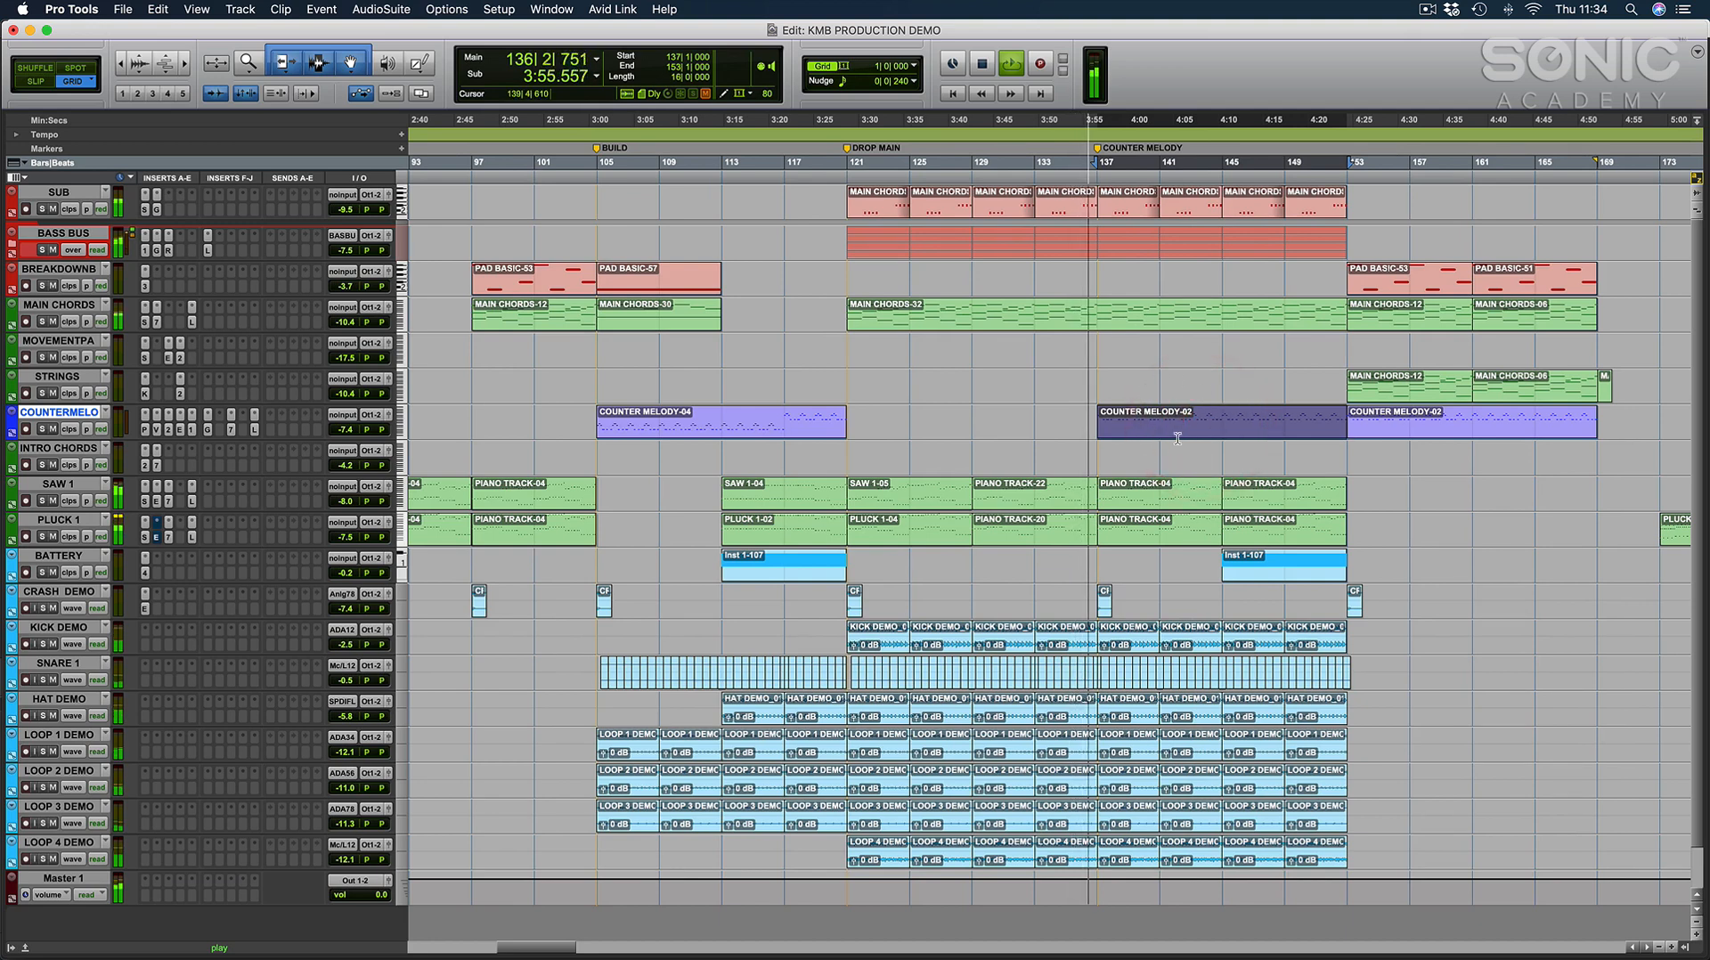
pyautogui.click(1050, 416)
# Set the COUNTER MELODY track's volume to -2.3 dB in its output window during playback and close the window.
pyautogui.click(388, 415)
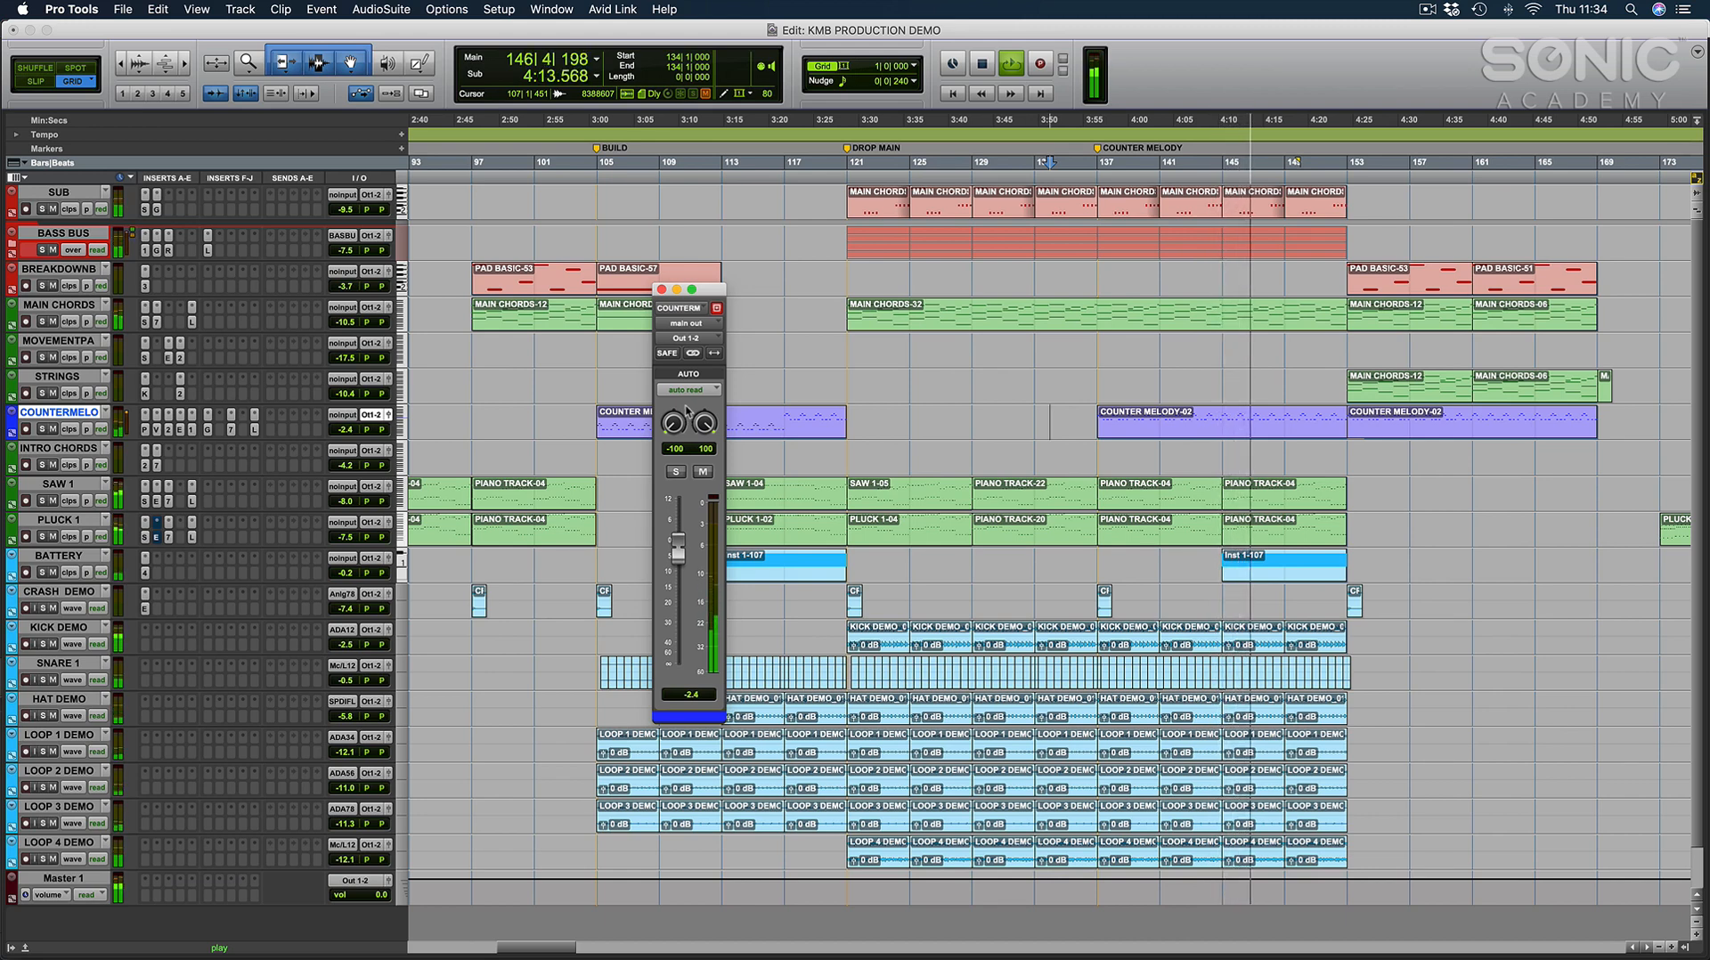
pyautogui.click(686, 407)
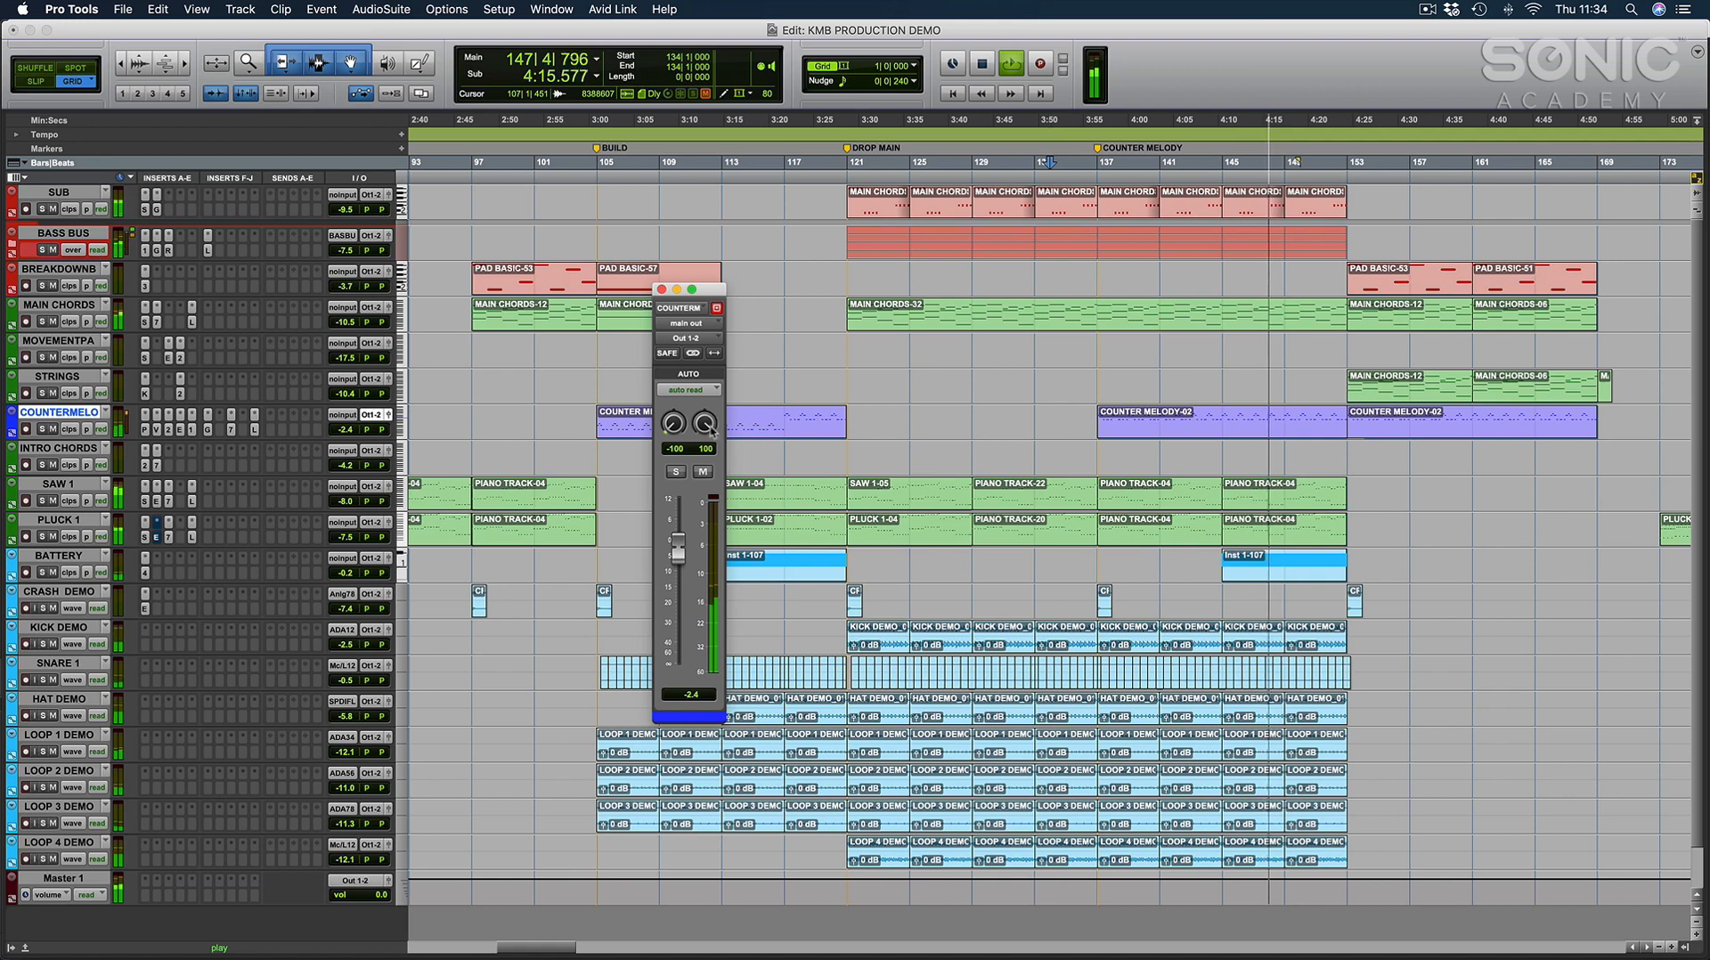
pyautogui.click(690, 541)
pyautogui.moveTo(699, 297); pyautogui.dragTo(860, 299)
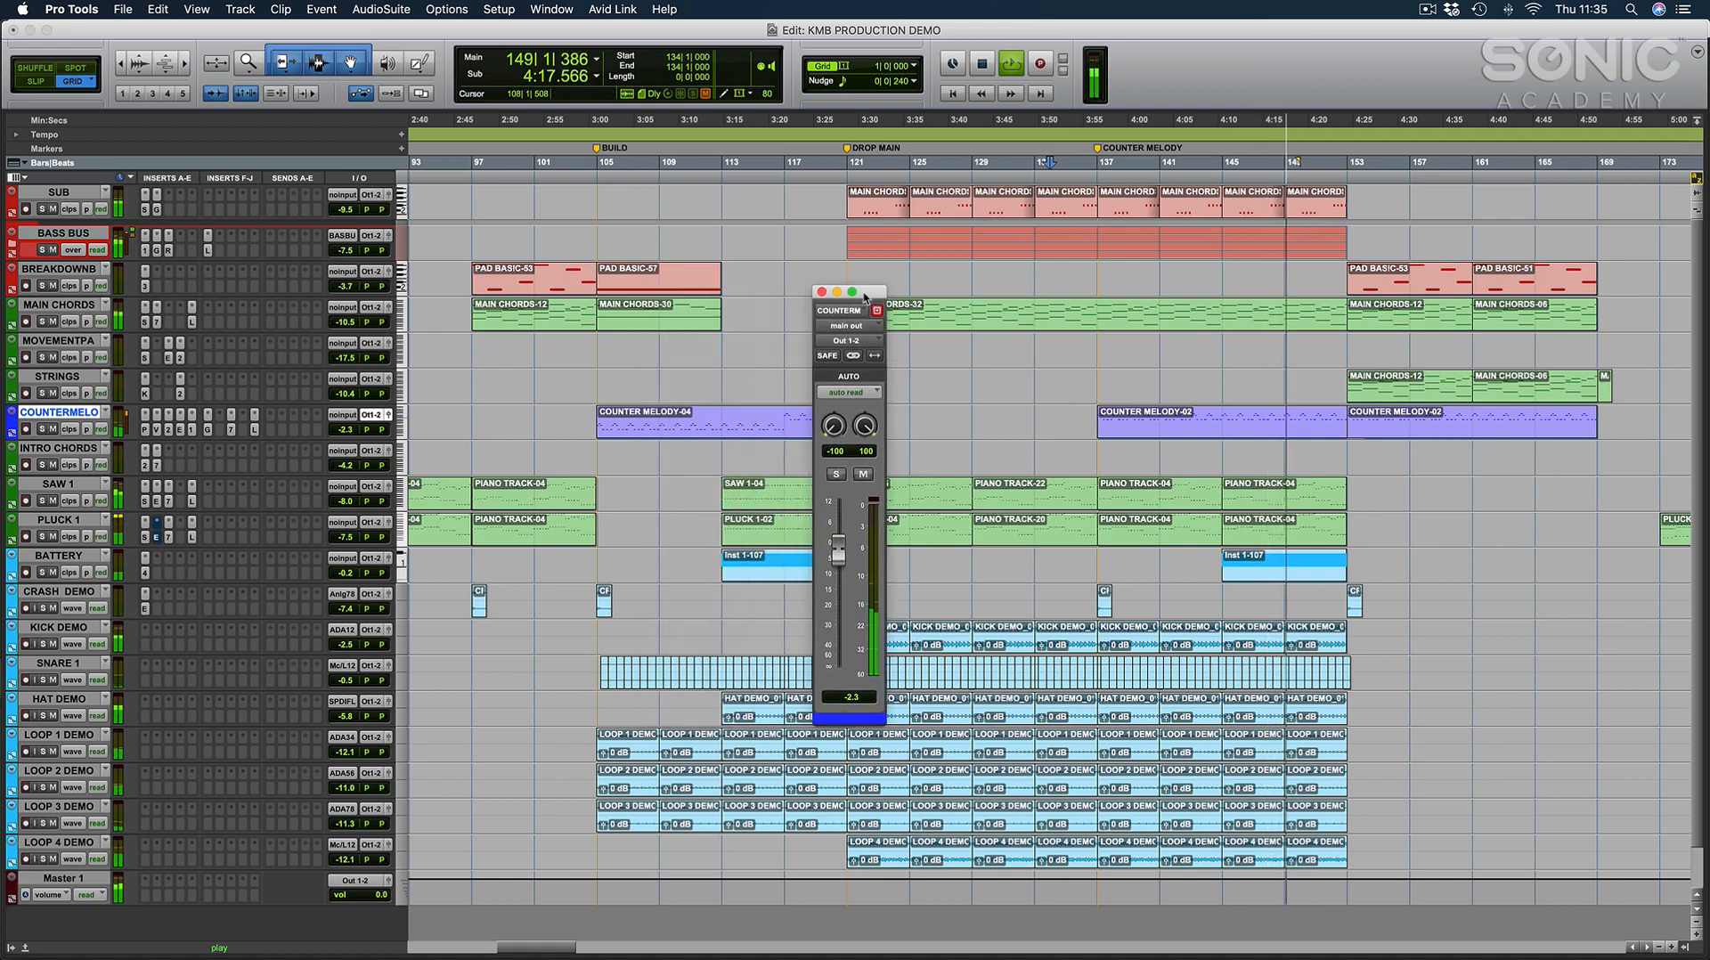
pyautogui.click(1093, 380)
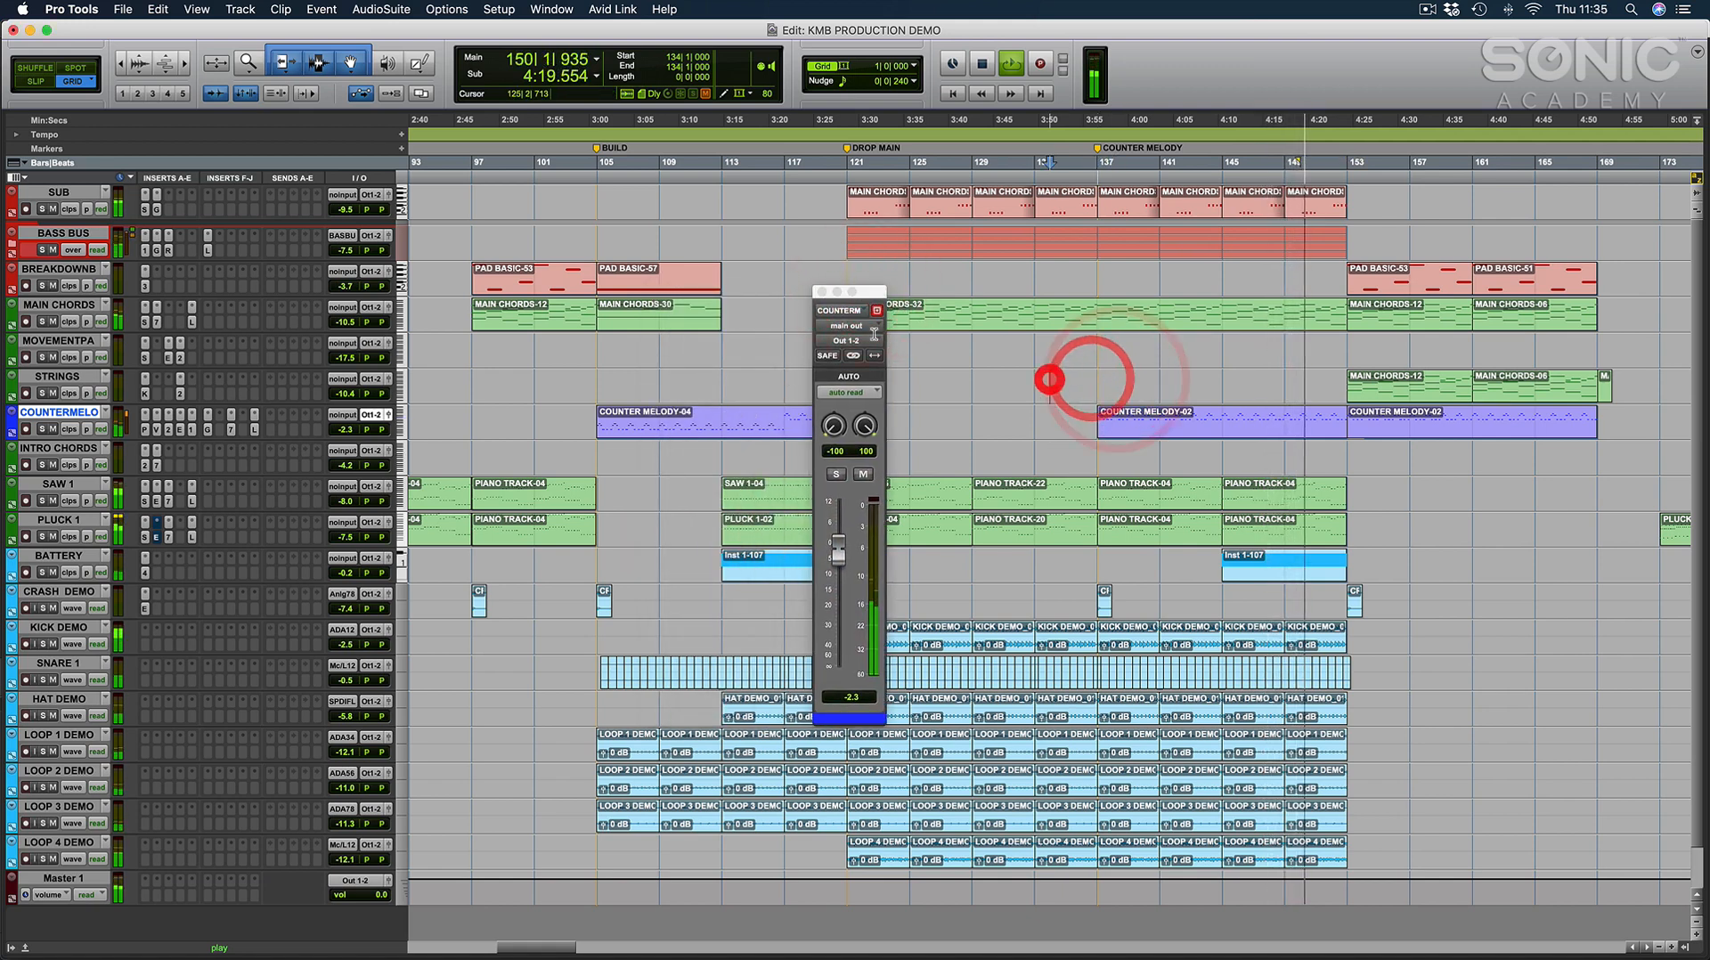
pyautogui.click(821, 291)
# Place the edit cursor at bar 139 and stop playback.
pyautogui.click(1144, 378)
pyautogui.click(1131, 381)
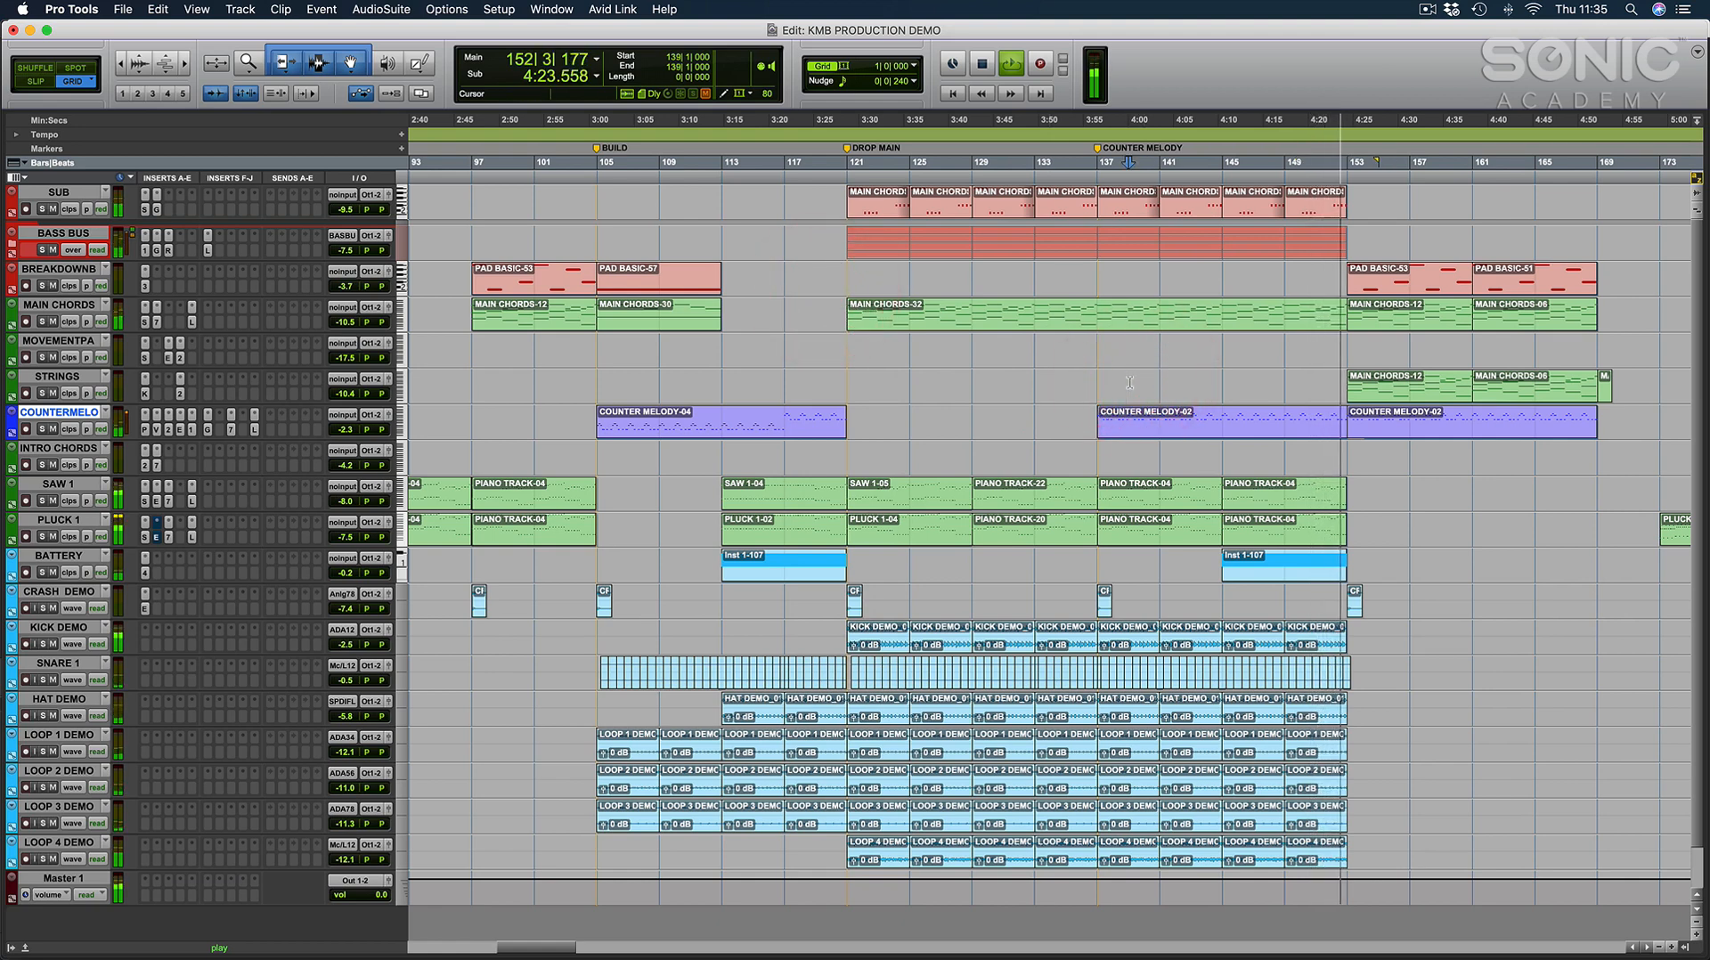
pyautogui.press('space')
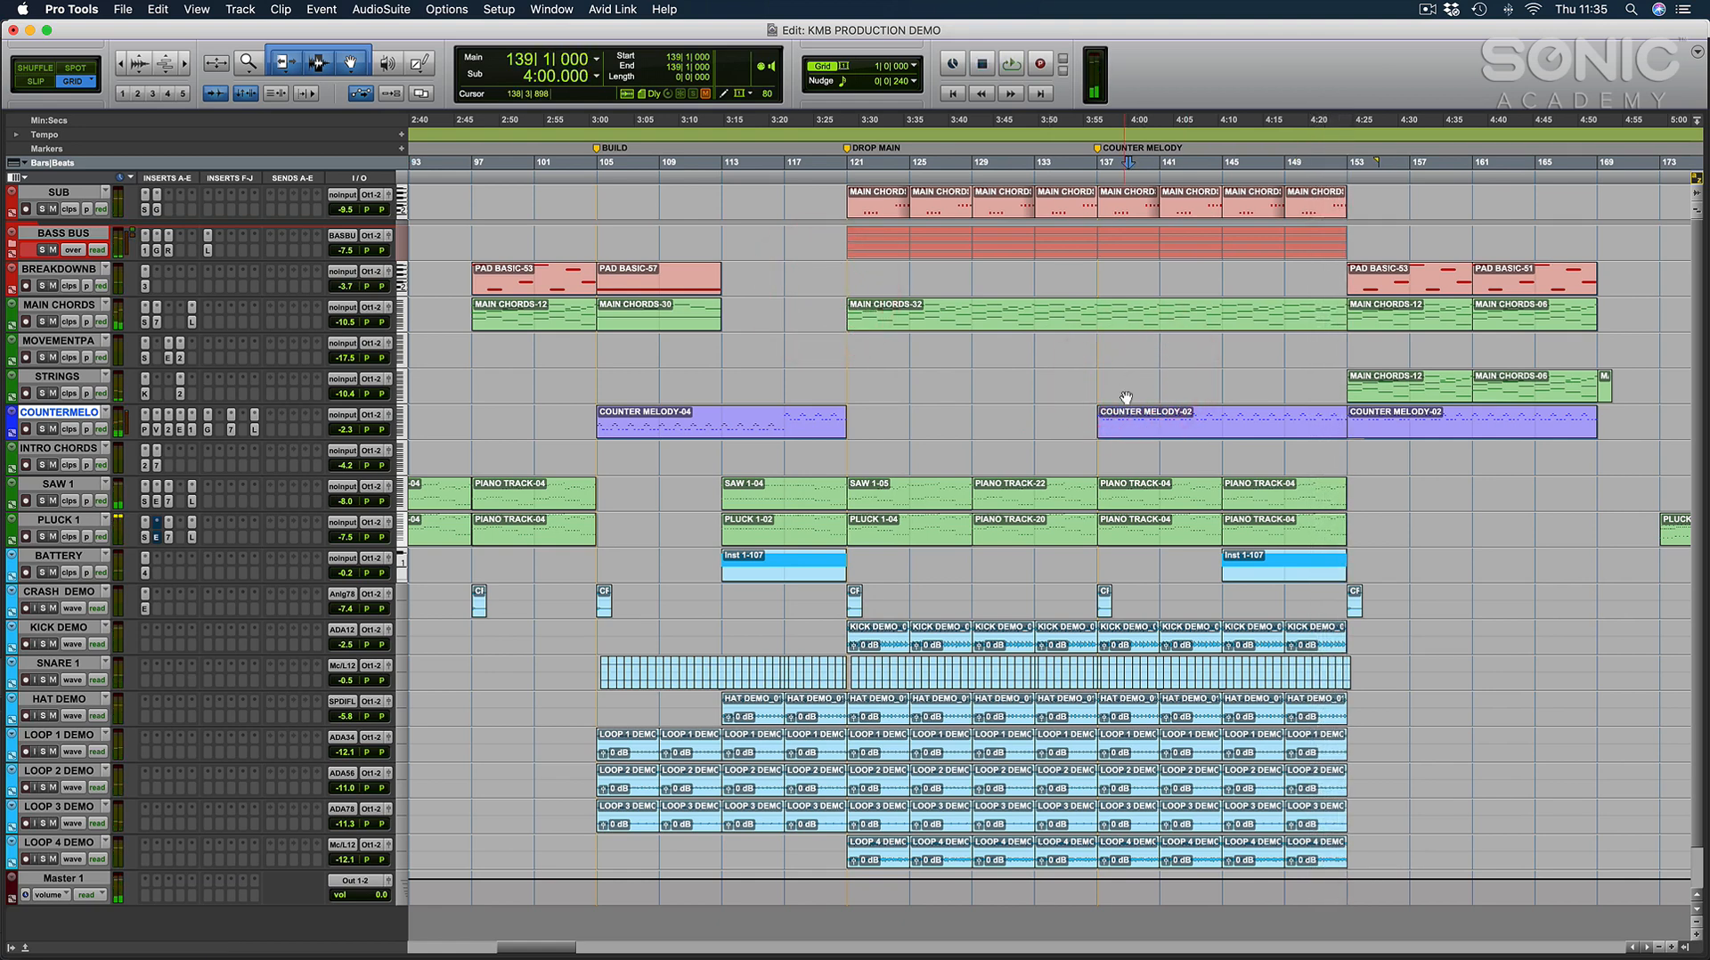
# Select the CRASH DEMO track and place the edit cursor on it at bar 47.
pyautogui.hscroll(-15, 1129, 398)
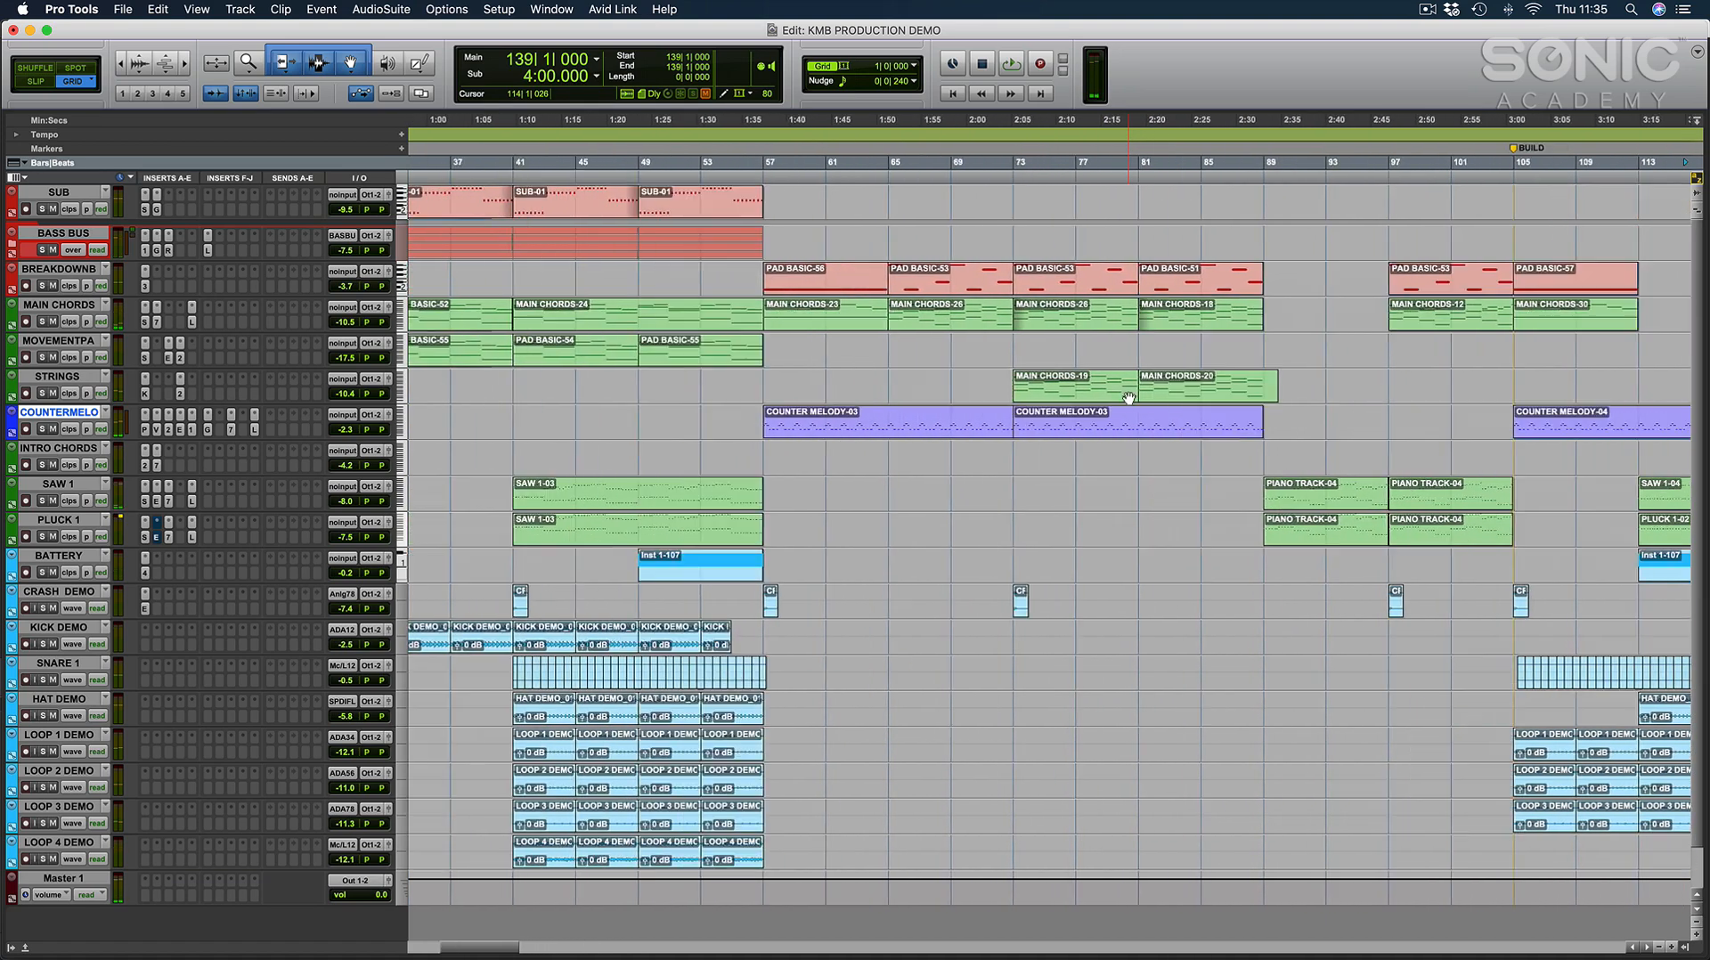
pyautogui.press('r')
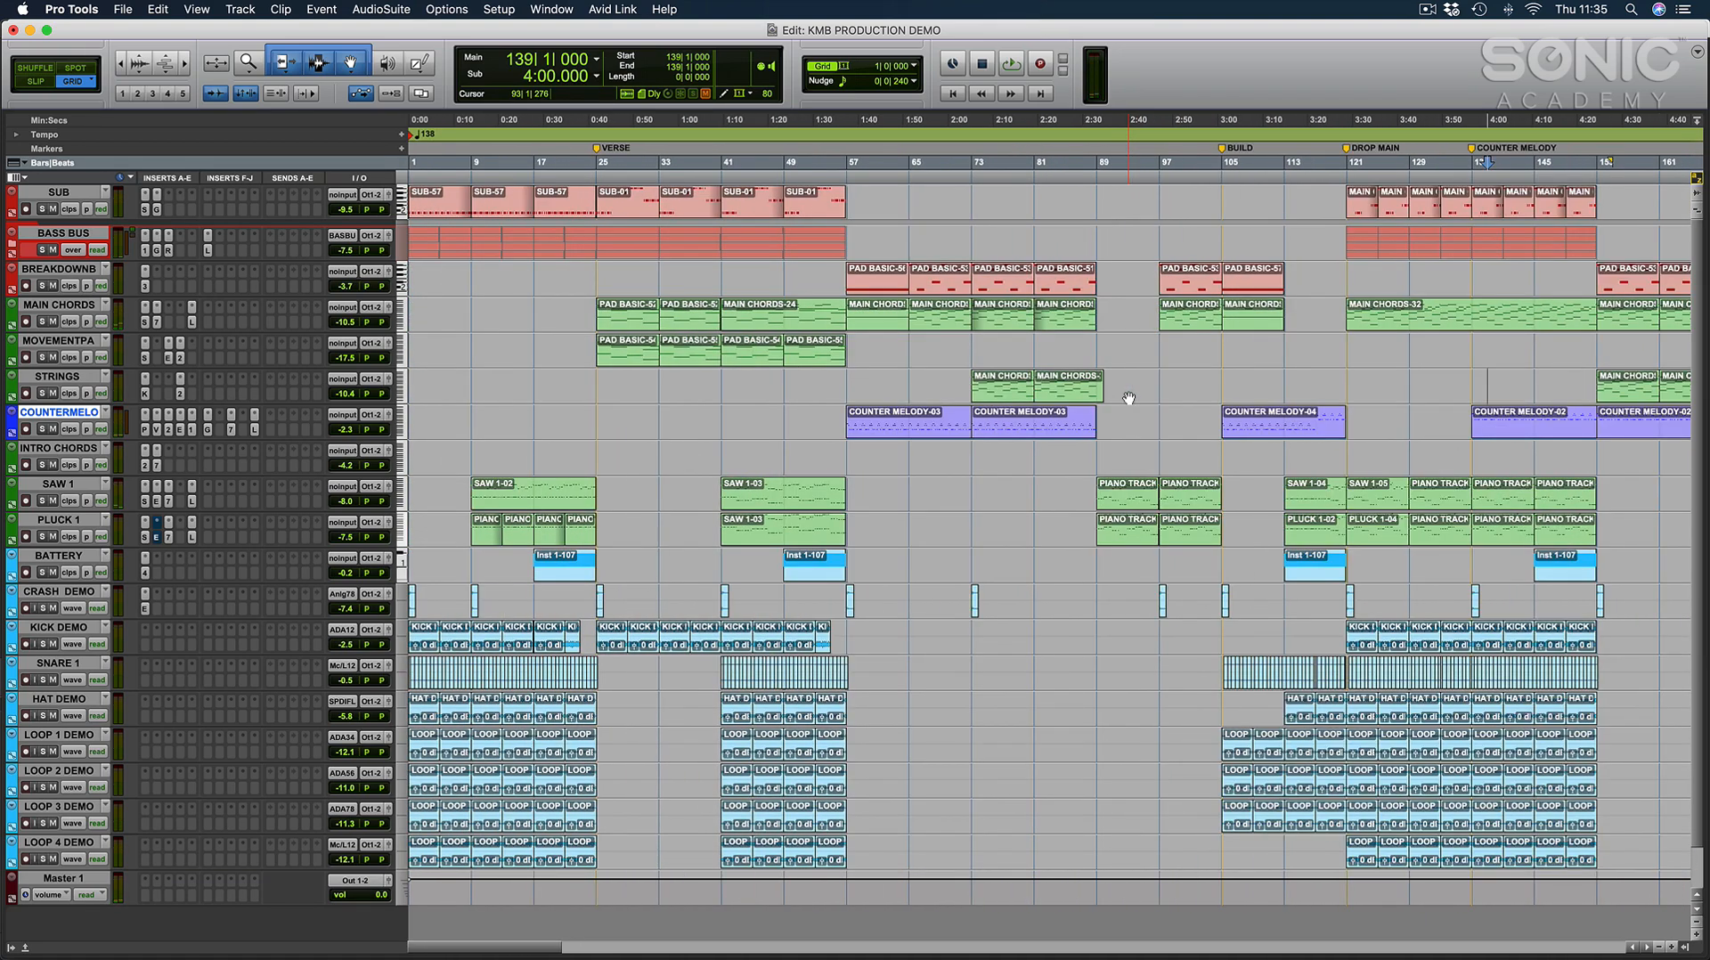
pyautogui.hscroll(10, 1128, 398)
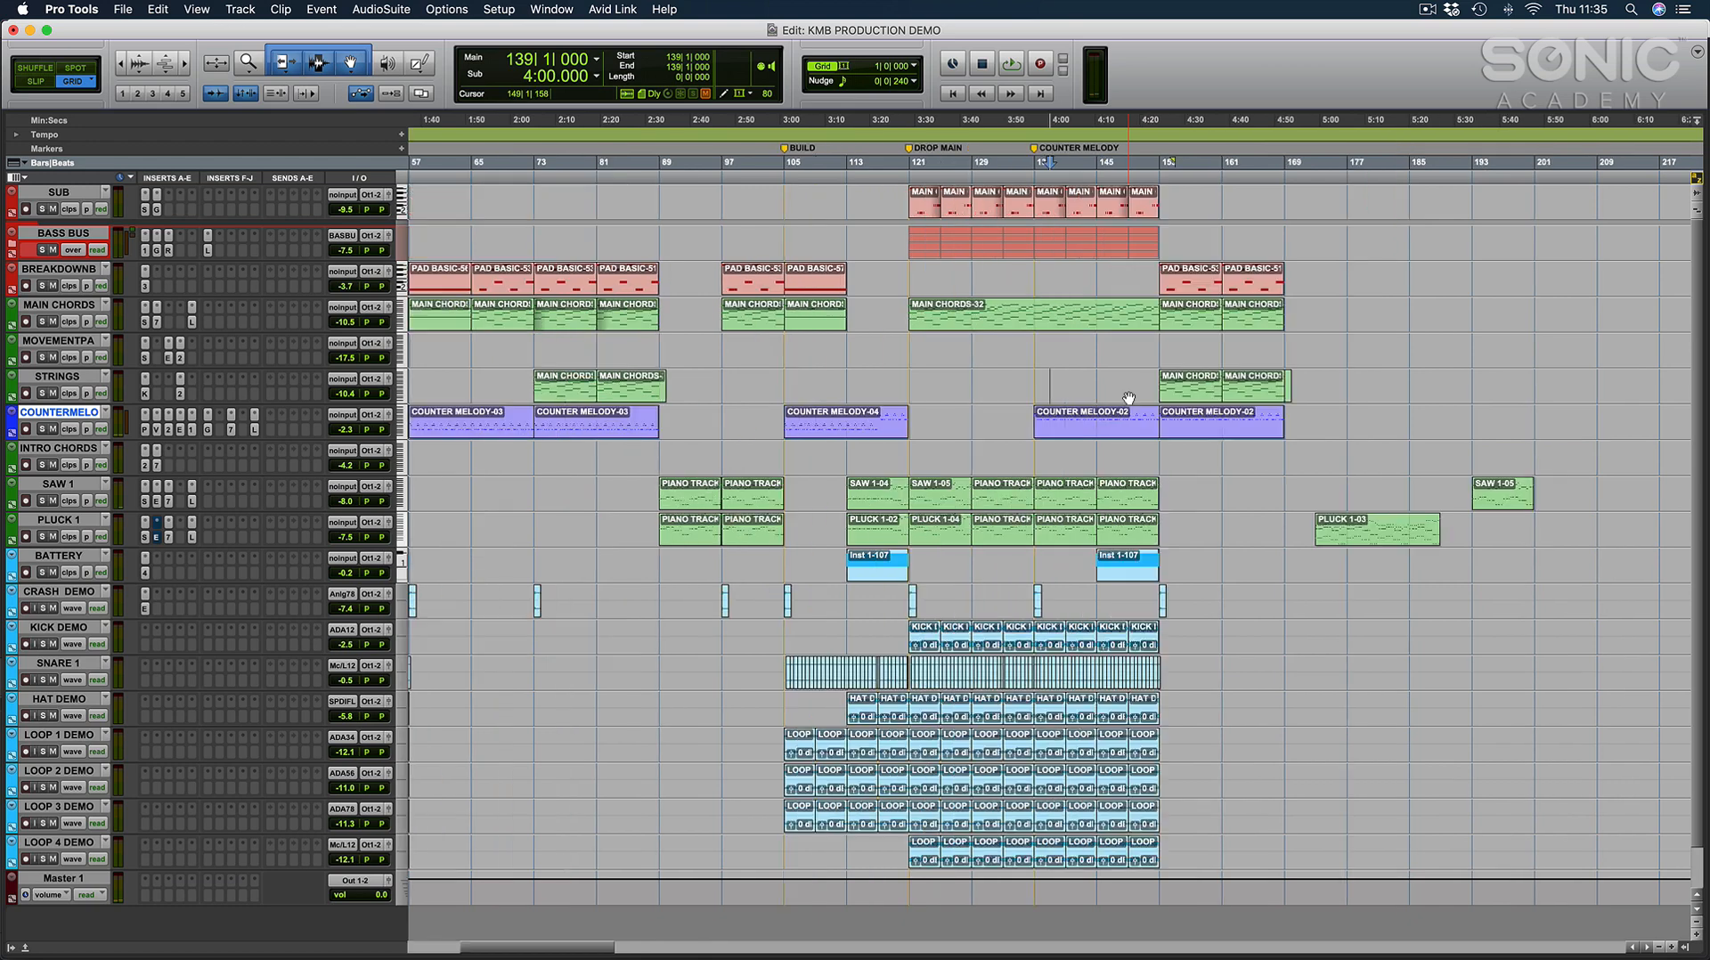
pyautogui.hscroll(-10, 1129, 398)
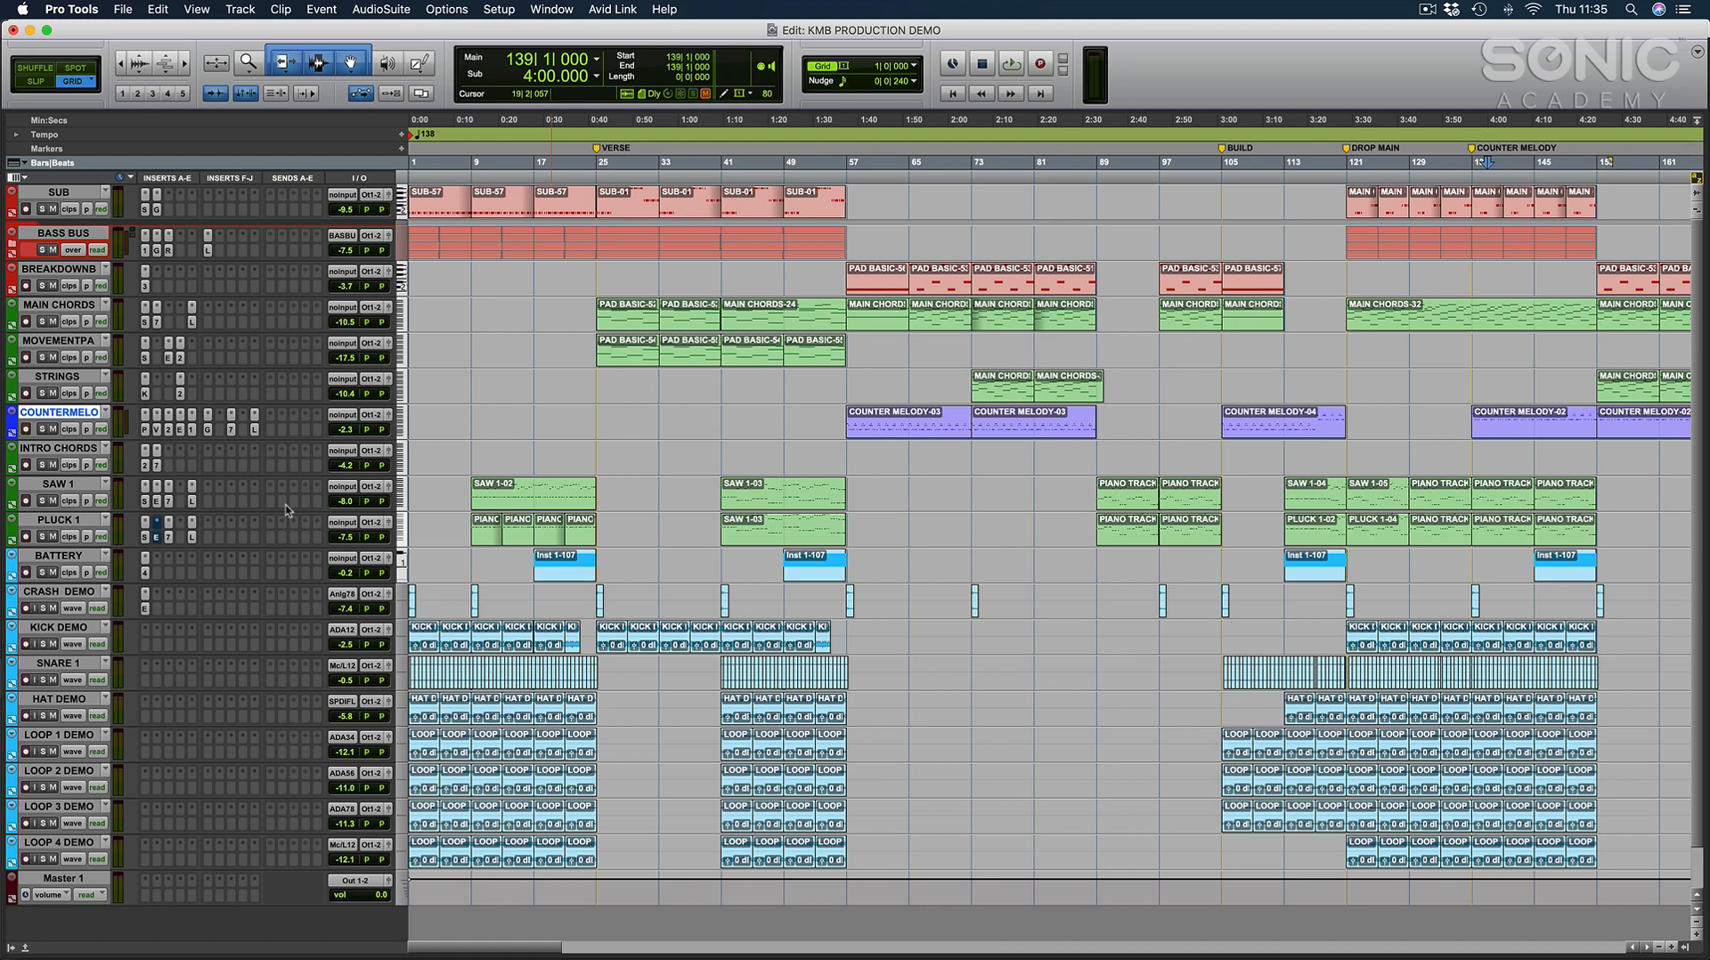
pyautogui.click(59, 555)
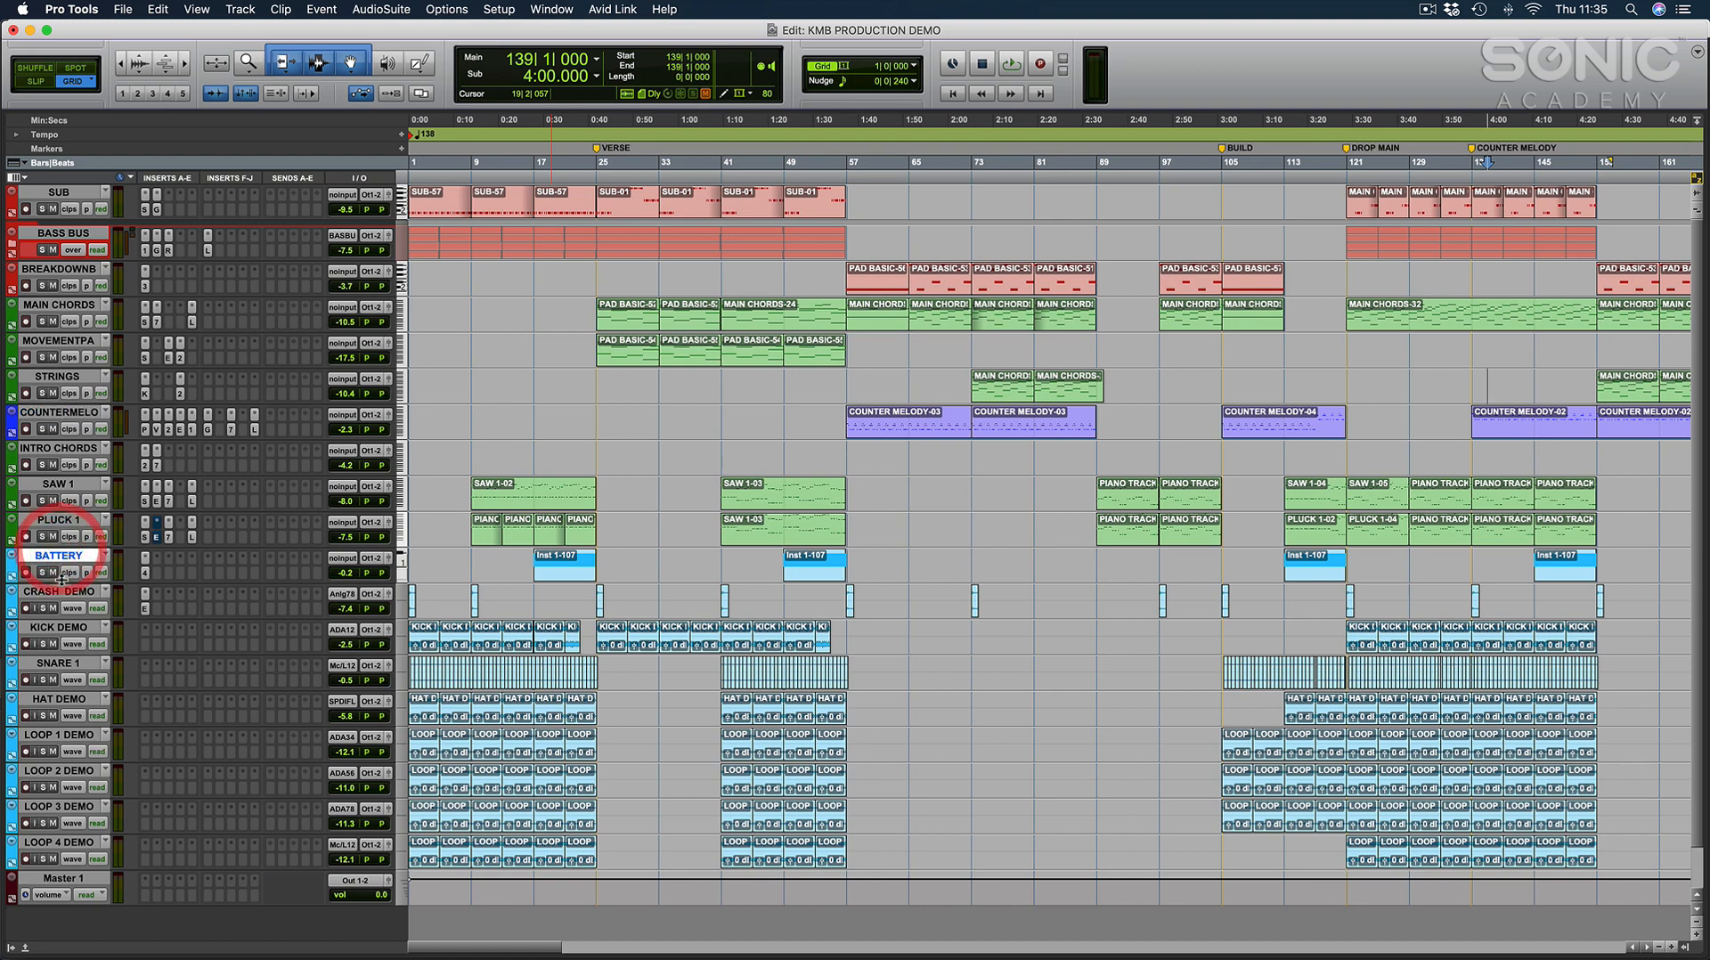
pyautogui.click(58, 592)
pyautogui.click(769, 592)
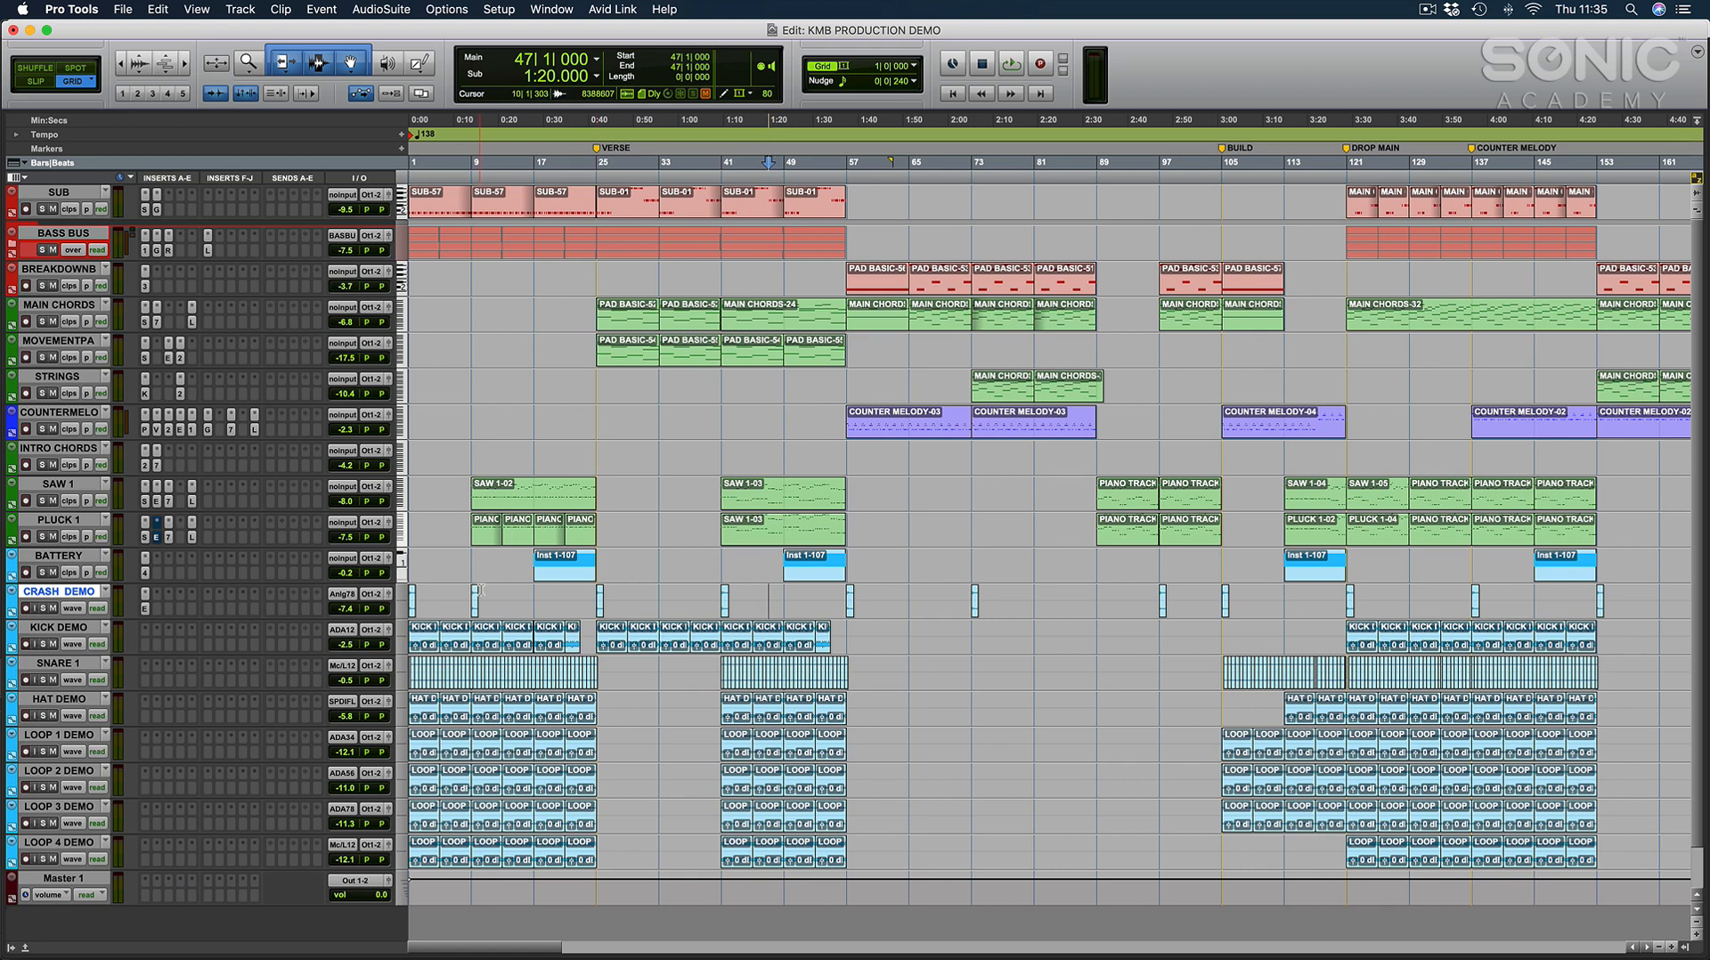
# Solo the KICK DEMO, SNARE 1 and HAT DEMO tracks and audition them from bar 1.
pyautogui.press('t')
pyautogui.hscroll(-3, 465, 592)
pyautogui.moveTo(535, 563); pyautogui.dragTo(385, 560)
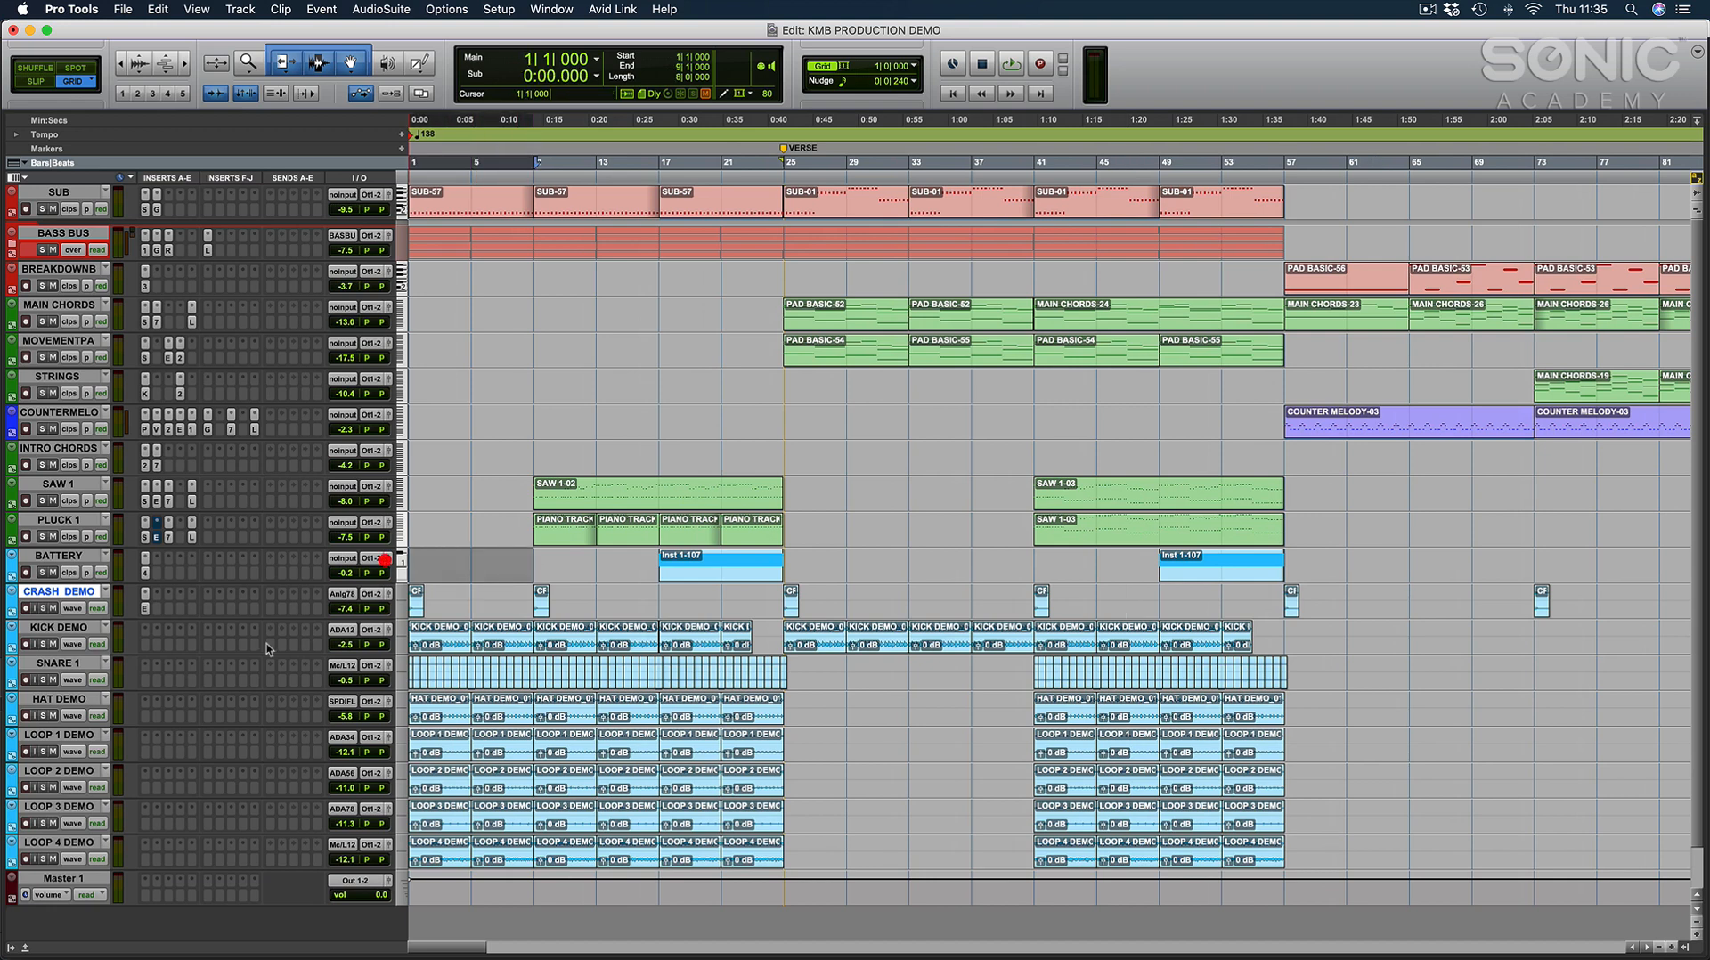
pyautogui.click(46, 630)
pyautogui.click(42, 682)
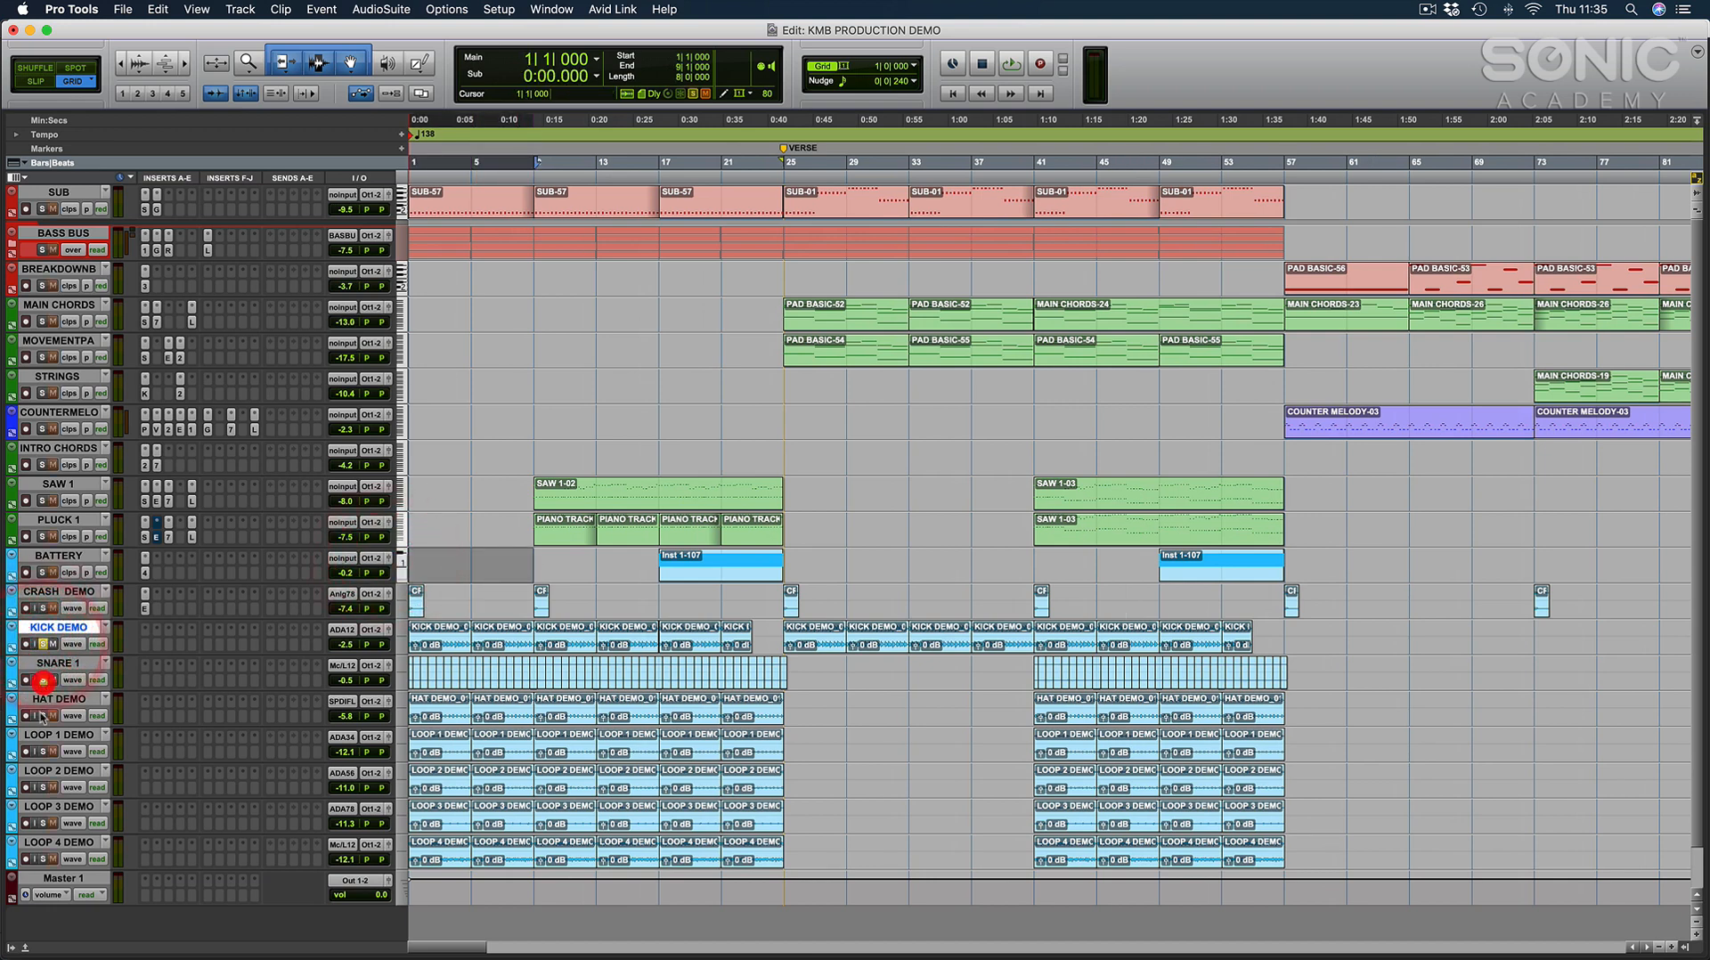
pyautogui.click(43, 716)
pyautogui.press('space')
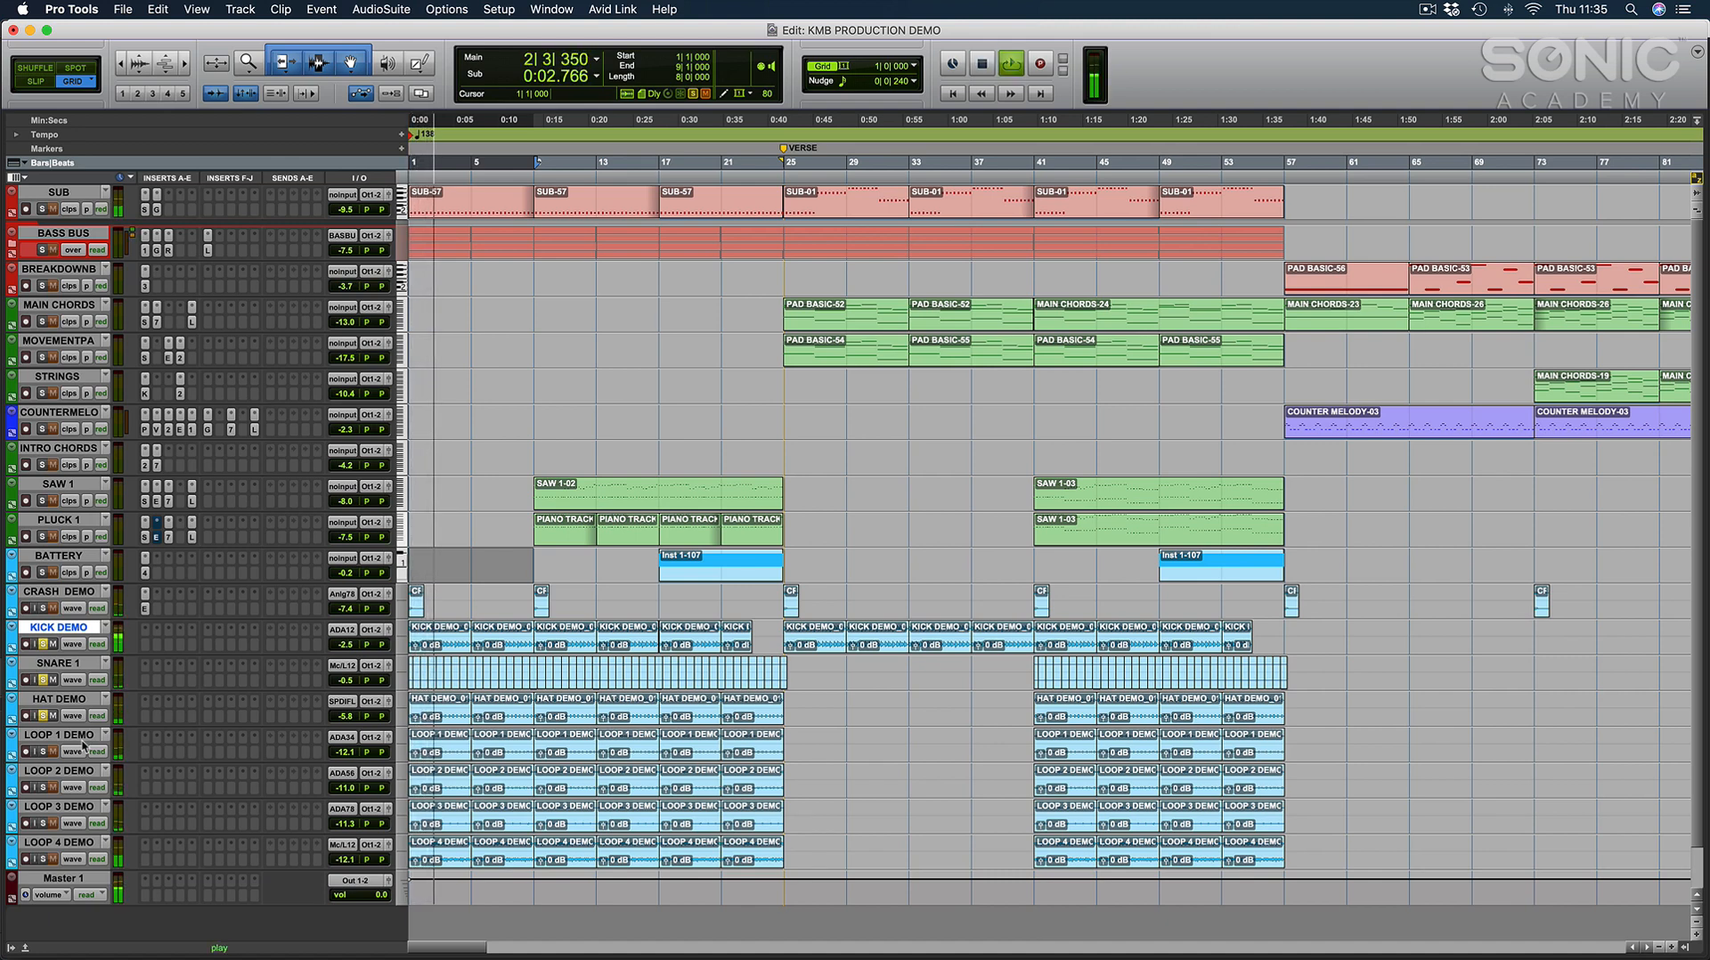
pyautogui.press('space')
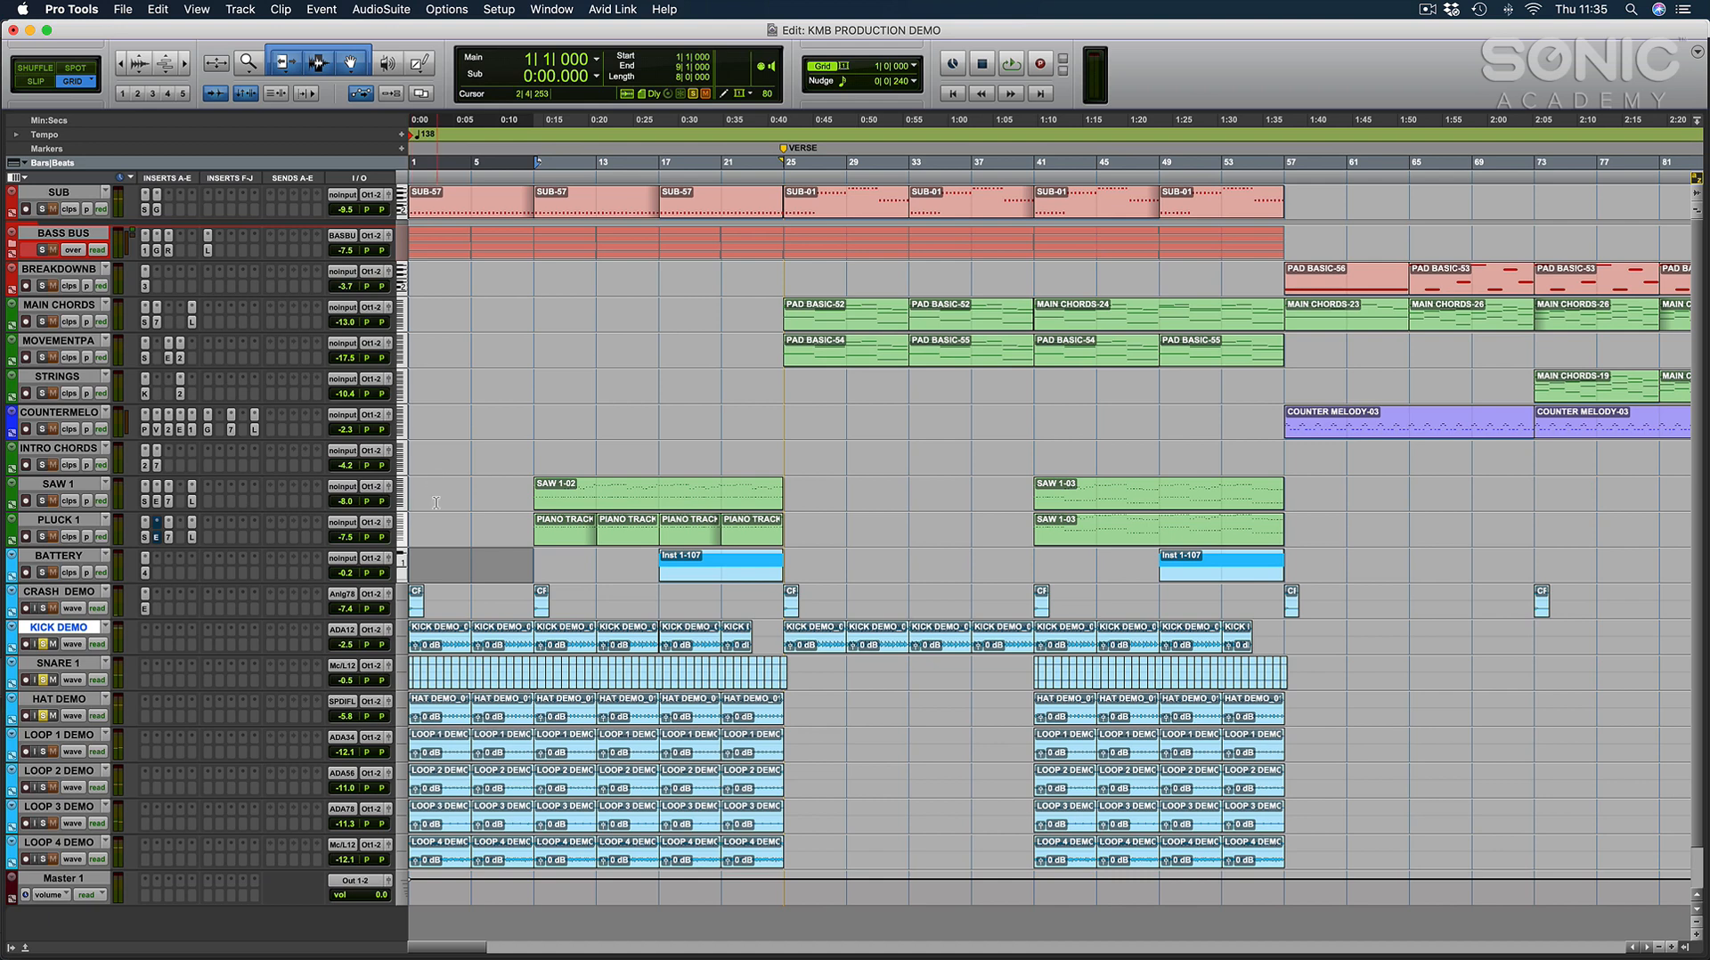
# Place the edit cursor at bar 7 and clear the solos on the kick, snare and hat tracks.
pyautogui.click(504, 516)
pyautogui.press('super+bracketleft')
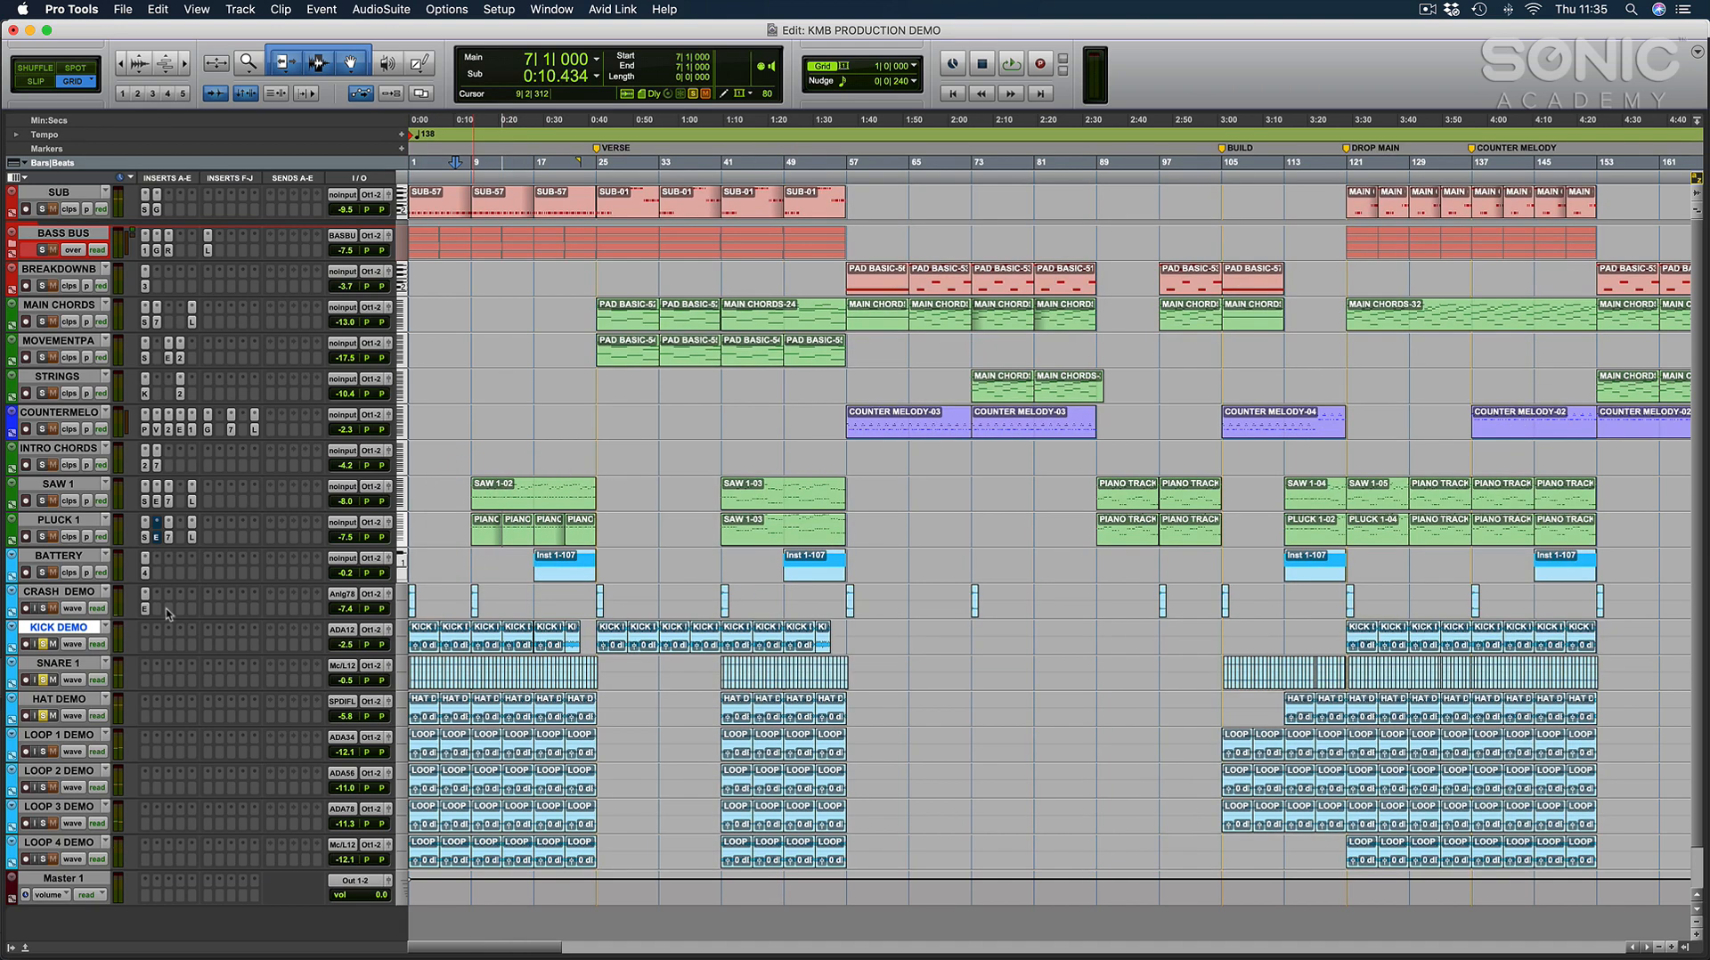
pyautogui.keyDown('alt'); pyautogui.click(41, 644); pyautogui.keyUp('alt')
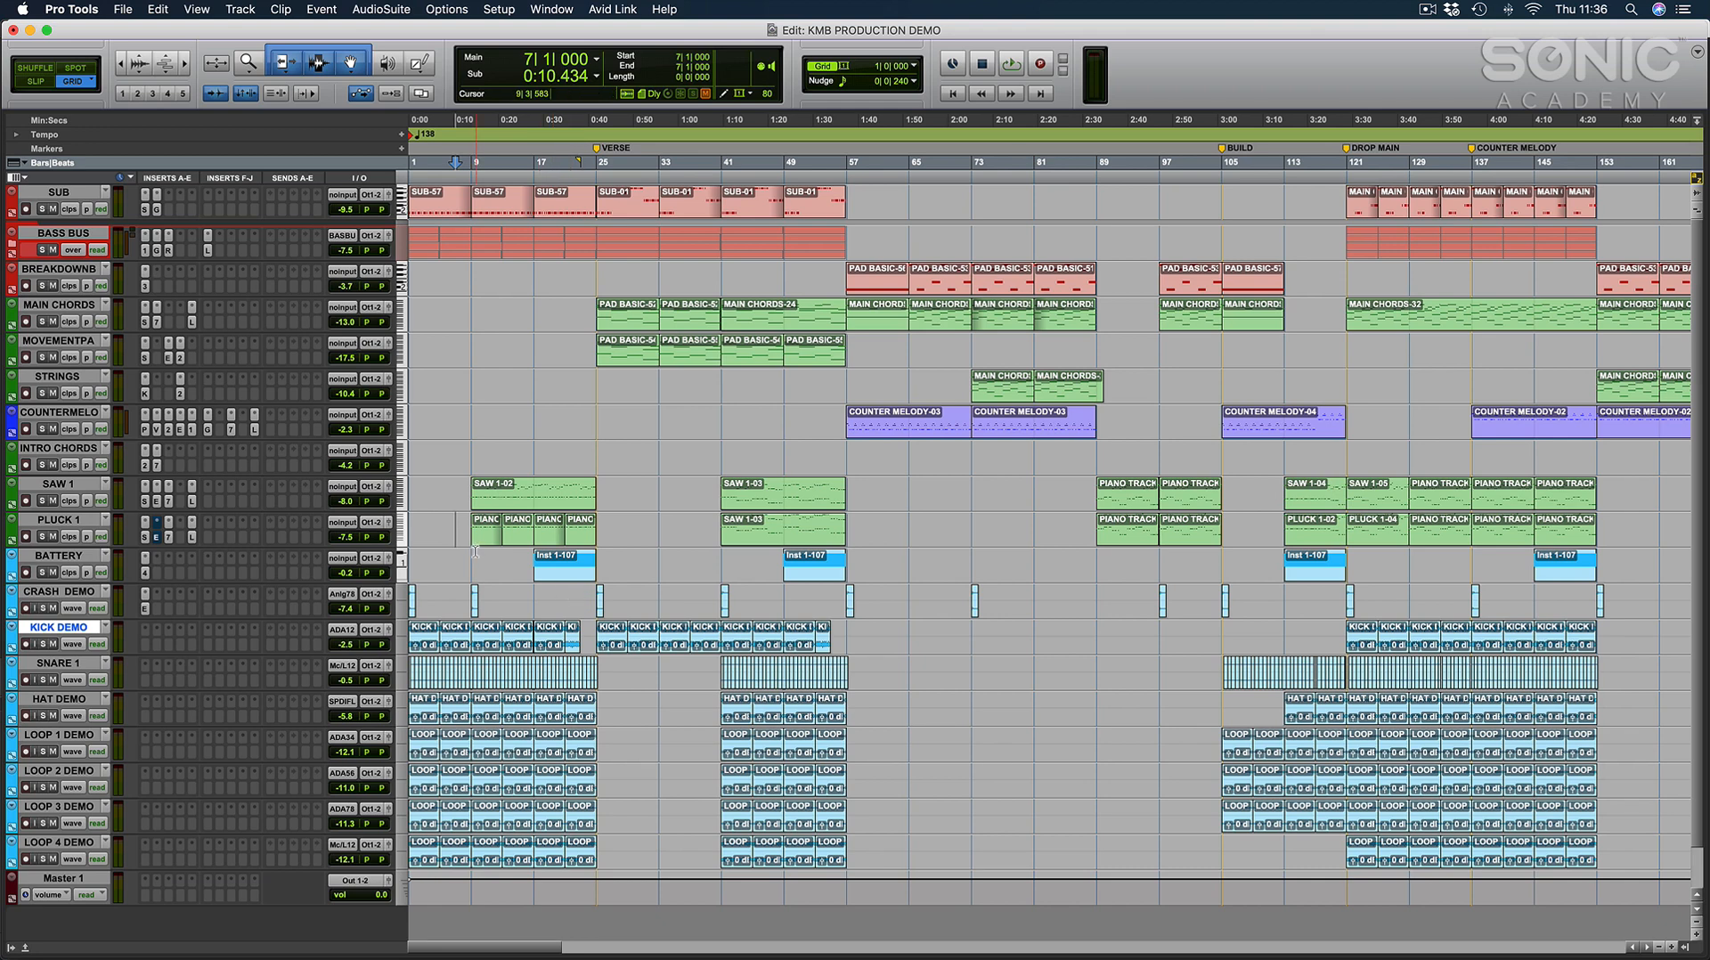
# Expand the BASS BUS folder, examine the MIDI notes of the MASSIVEBAS2 clip at bar 25 and return to the arrangement.
pyautogui.click(601, 449)
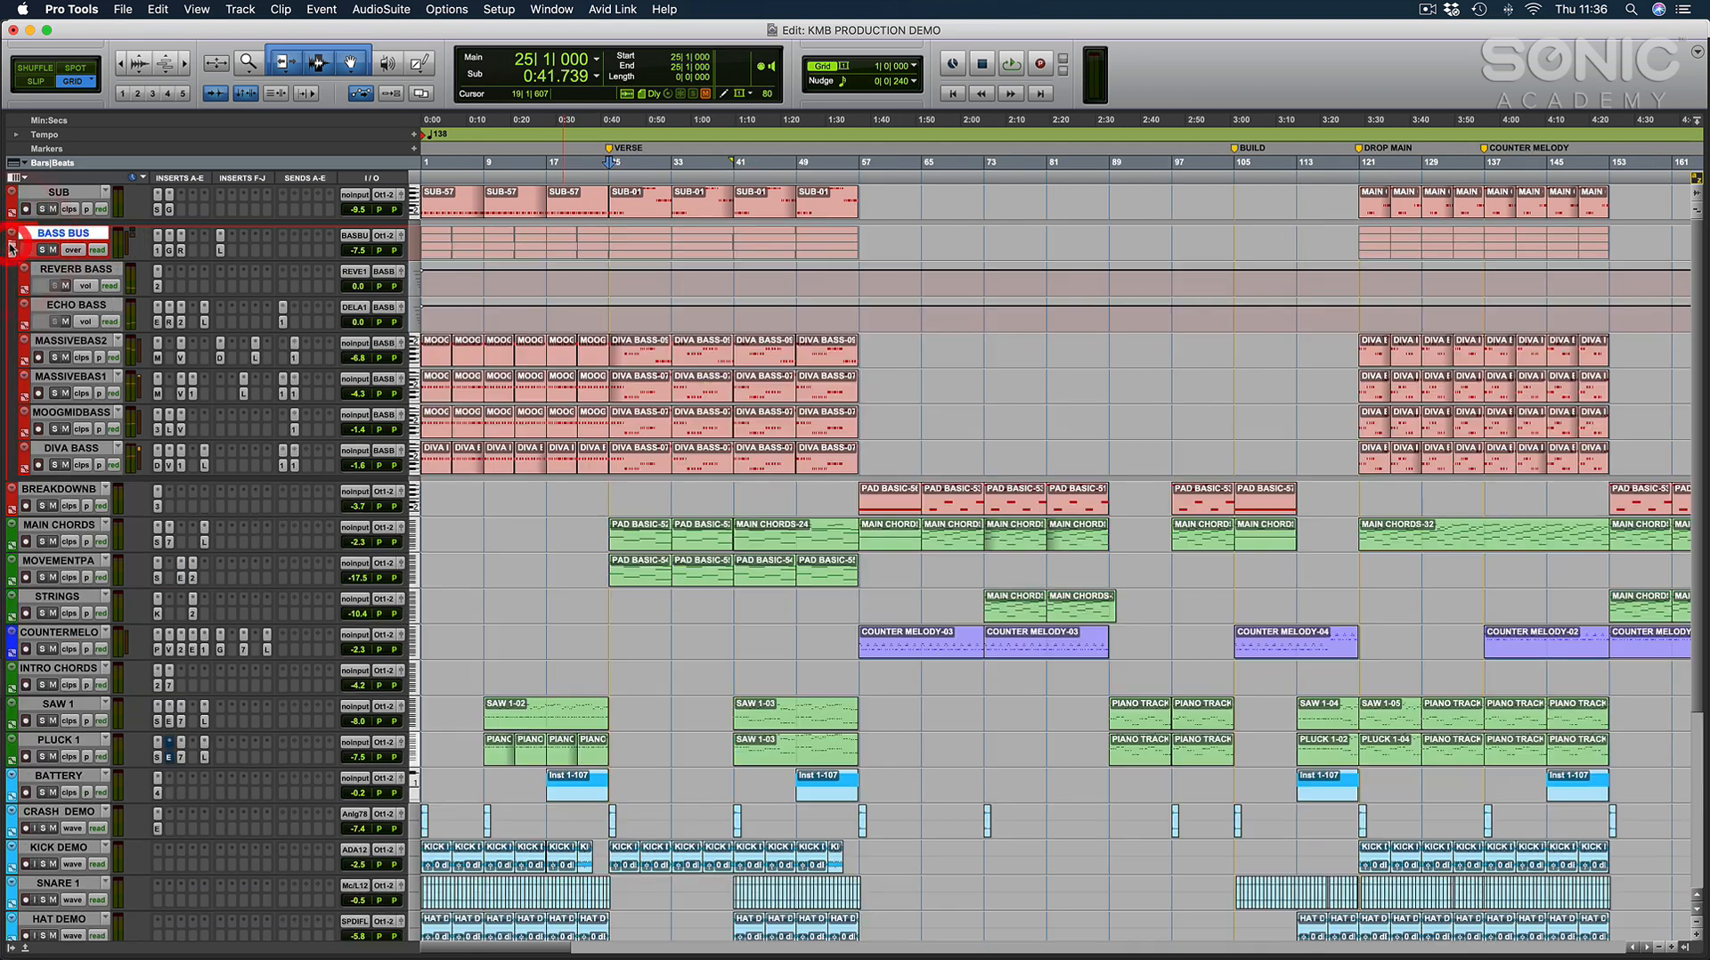
pyautogui.click(11, 235)
pyautogui.click(647, 352)
pyautogui.press('e')
pyautogui.click(831, 430)
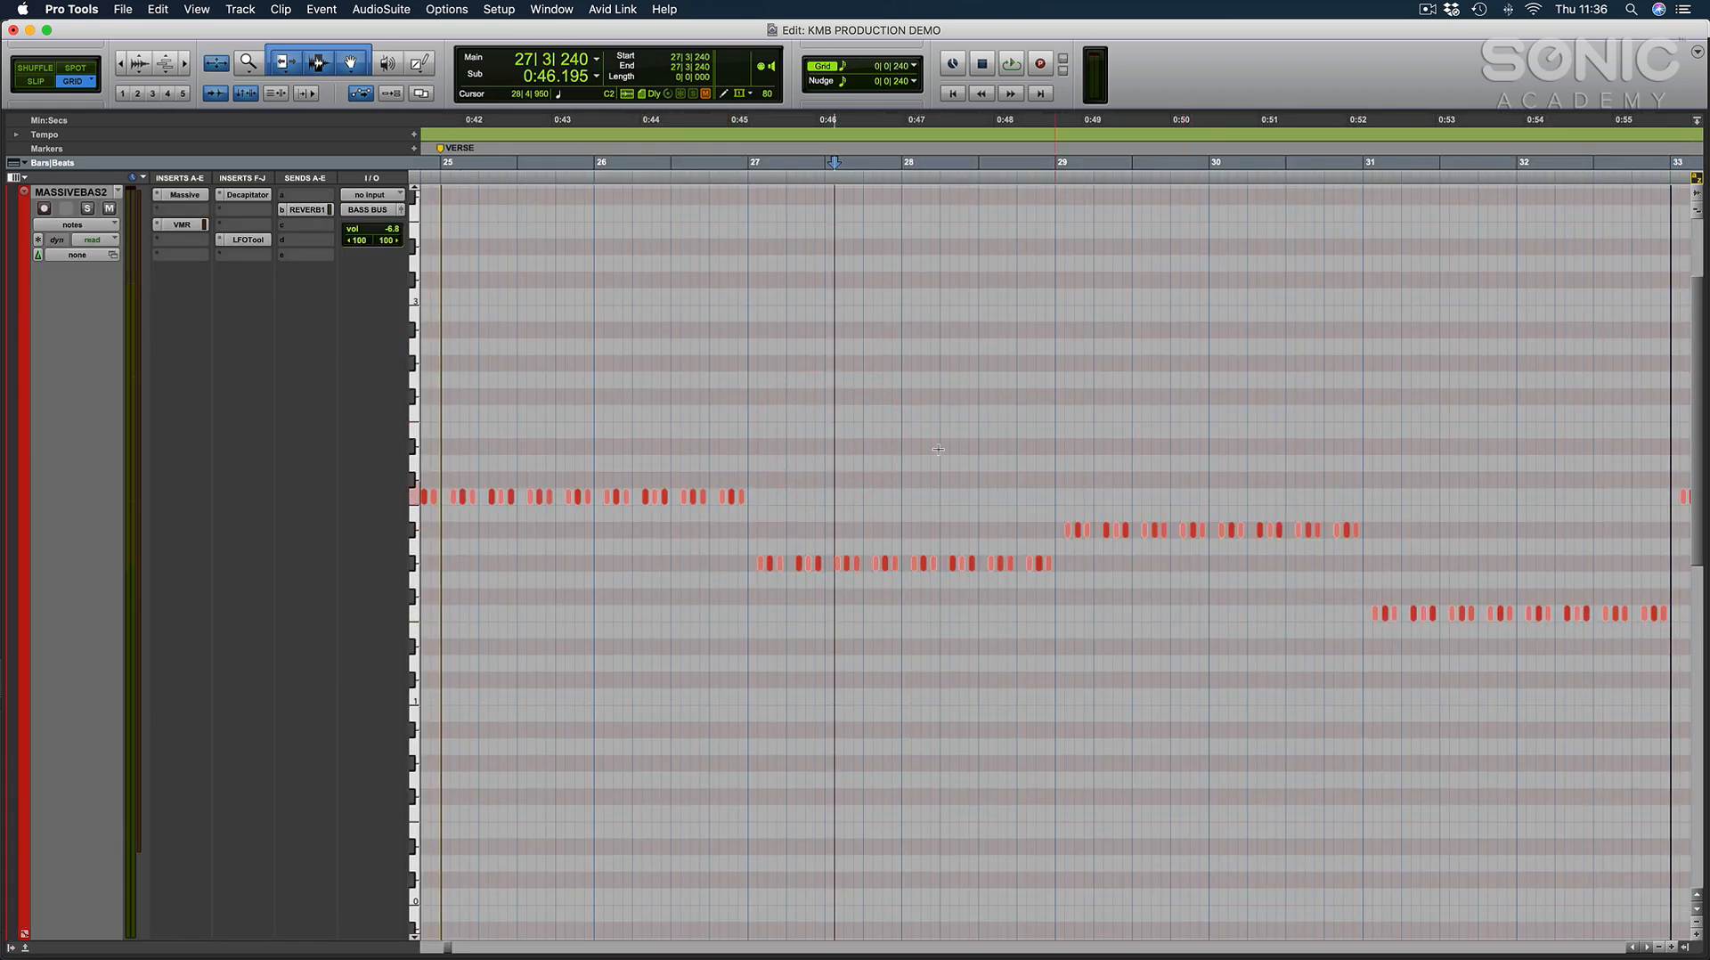
pyautogui.press('e')
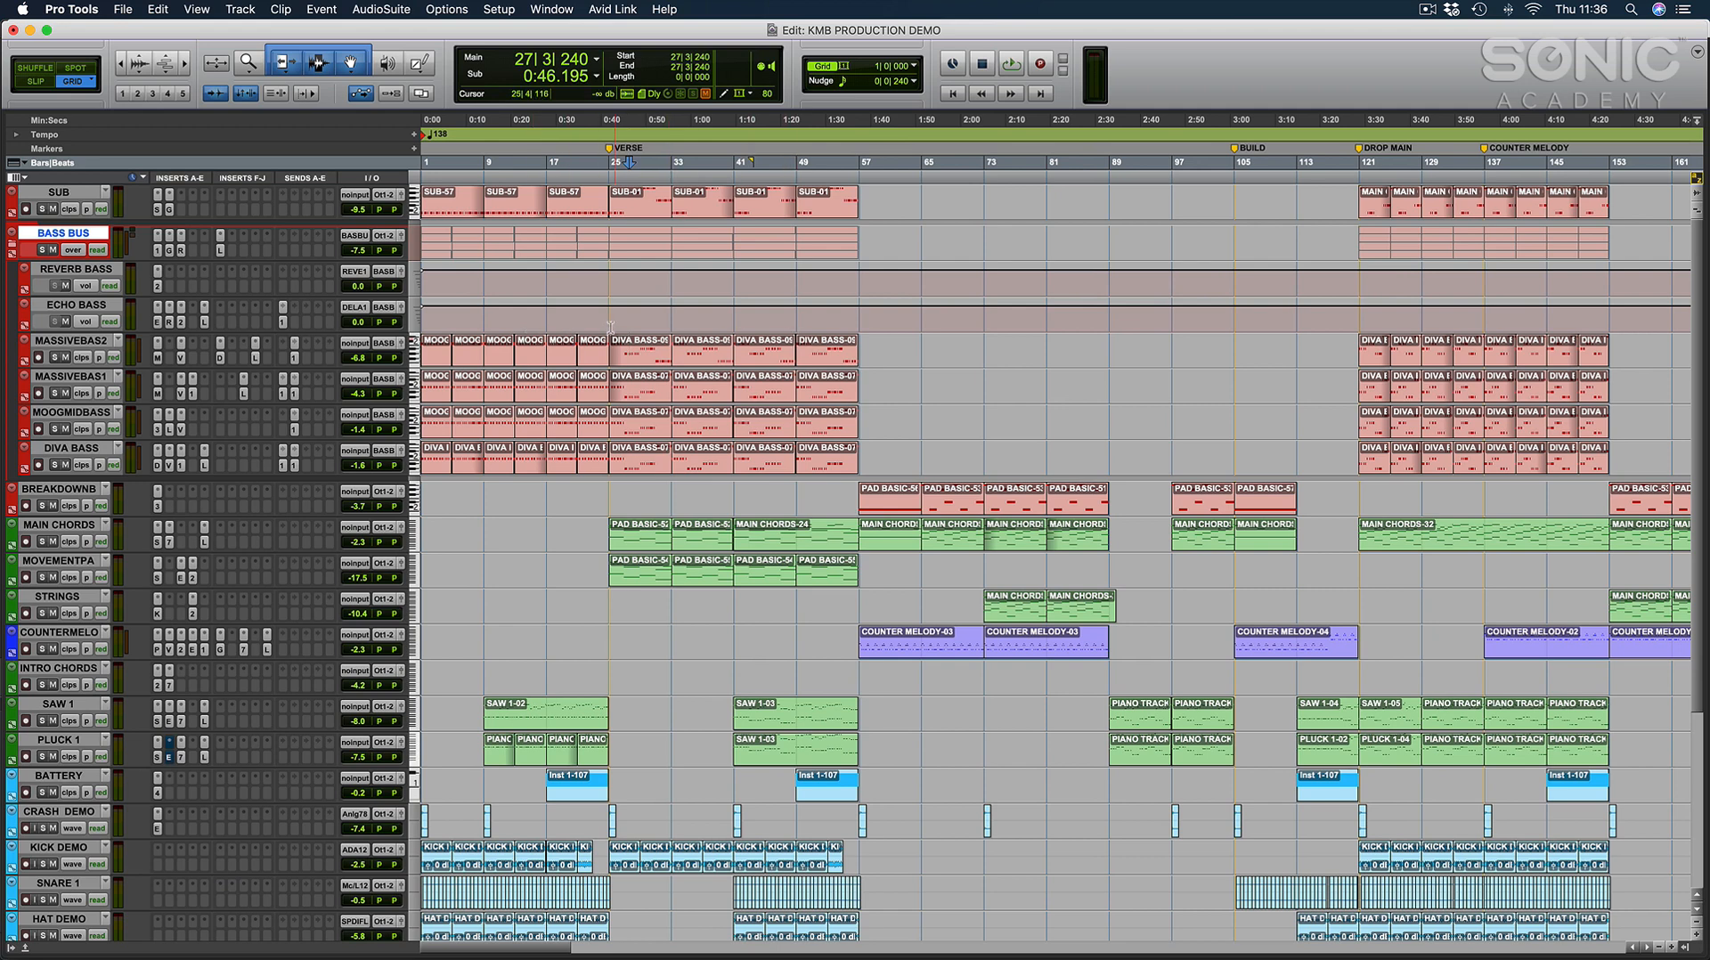
# Collapse the BASS BUS folder and place the edit cursor at the VERSE marker, bar 25.
pyautogui.click(12, 247)
pyautogui.click(566, 272)
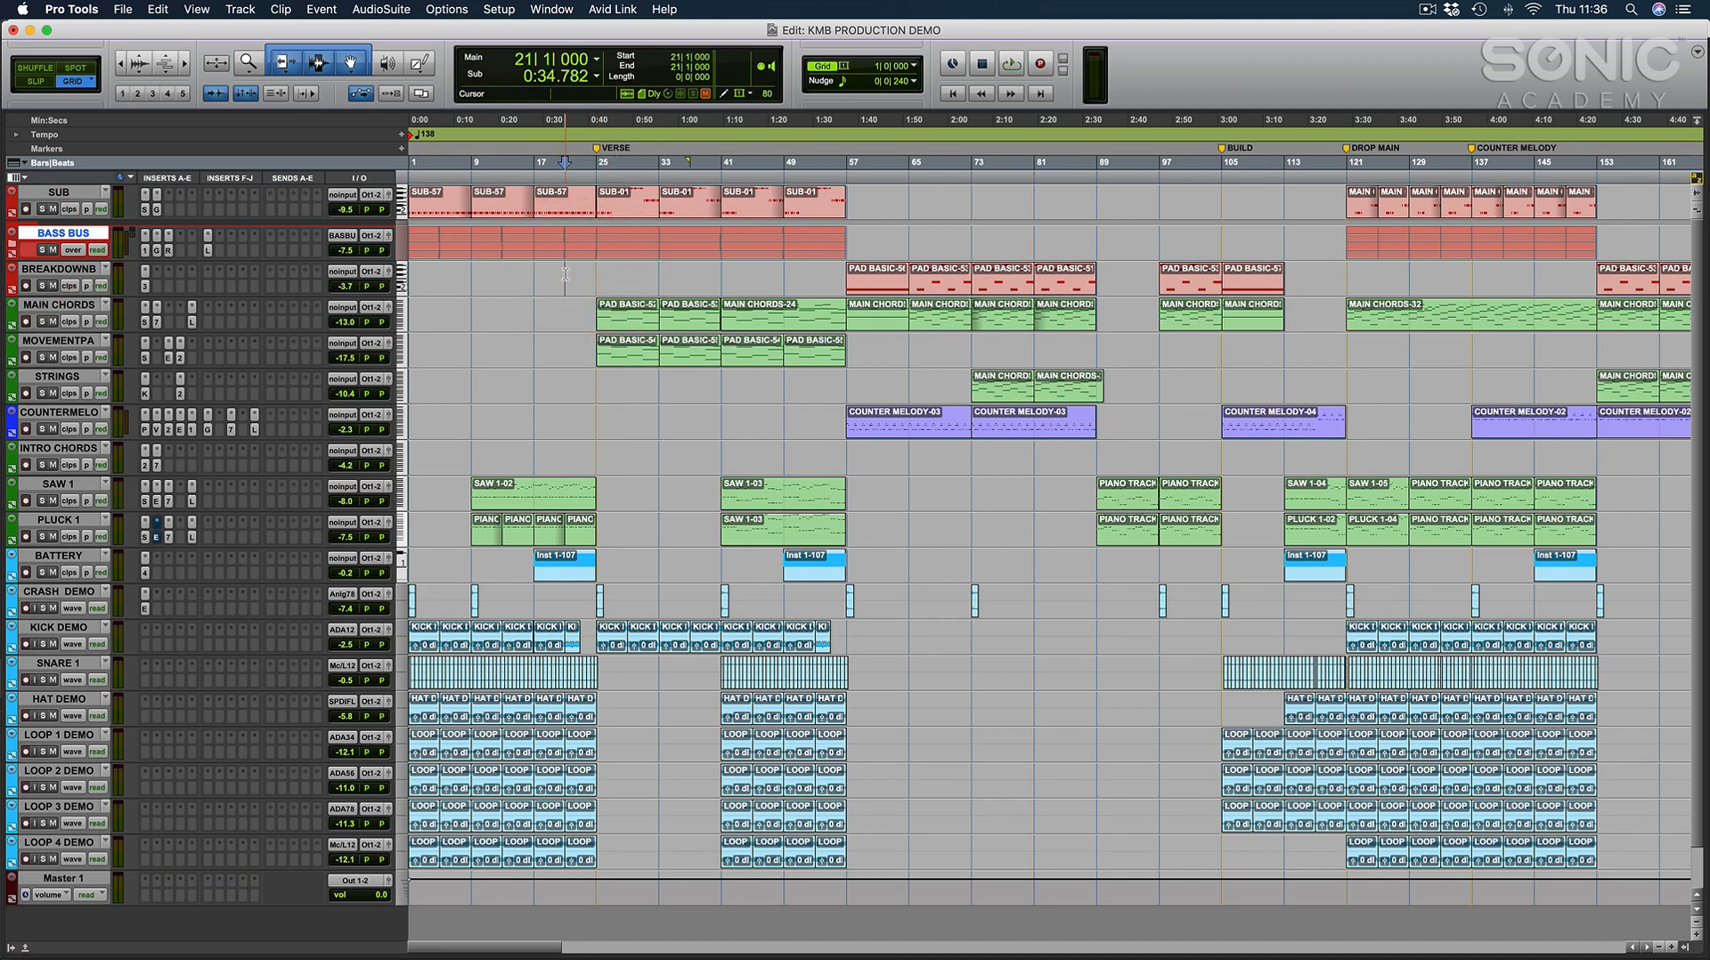
pyautogui.click(591, 275)
pyautogui.press('super+bracketright')
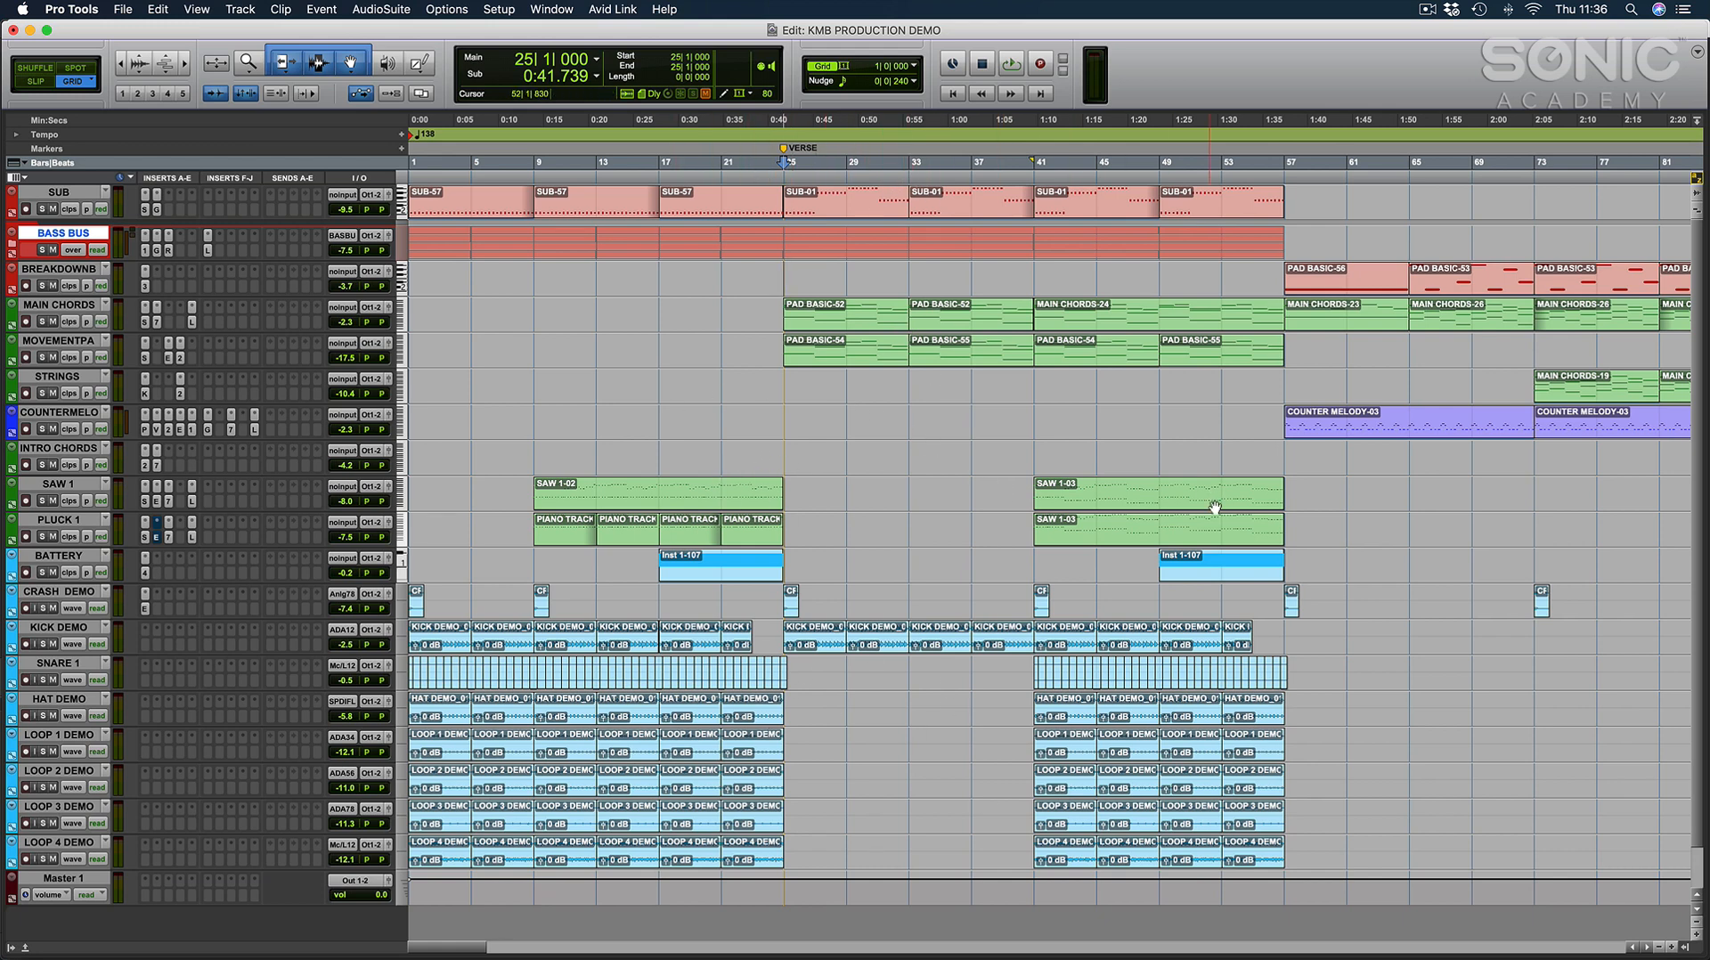
# Mark out the verse from bar 25 to bar 41 on the INTRO CHORDS track and return the edit cursor to bar 25.
pyautogui.click(782, 454)
pyautogui.moveTo(1031, 448); pyautogui.dragTo(781, 450)
pyautogui.click(780, 449)
# Add a memory location marker named CHORUS at bar 73.
pyautogui.hscroll(10, 783, 423)
pyautogui.hscroll(7, 1227, 434)
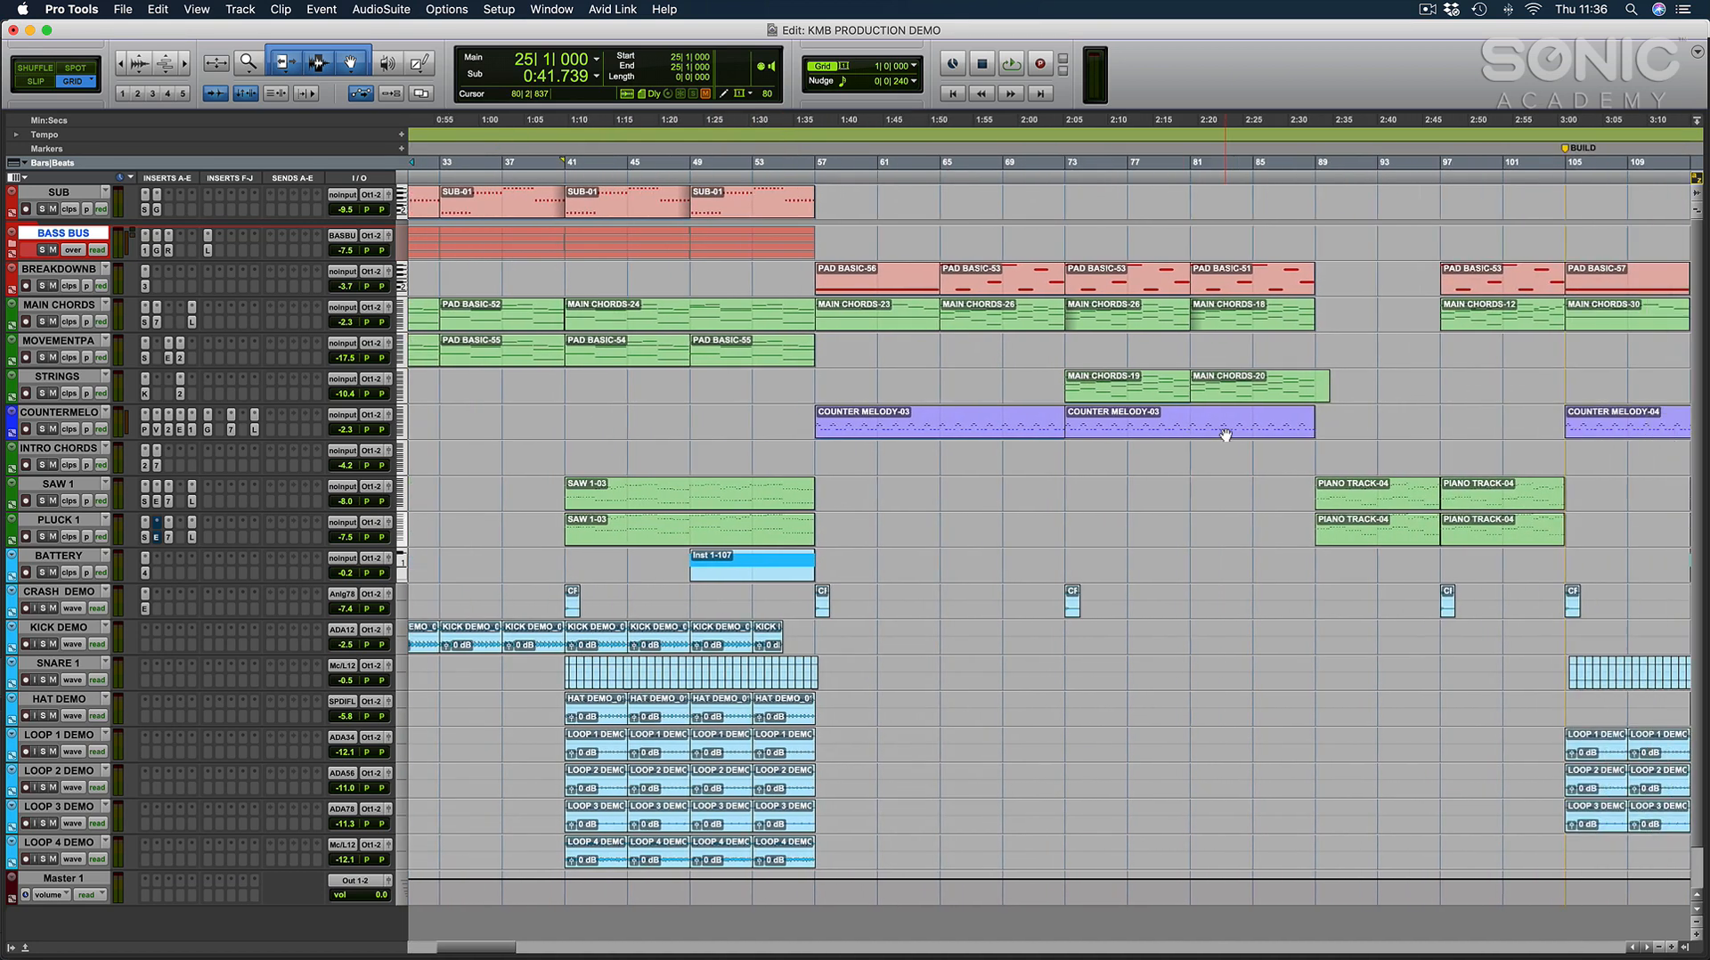
pyautogui.click(794, 444)
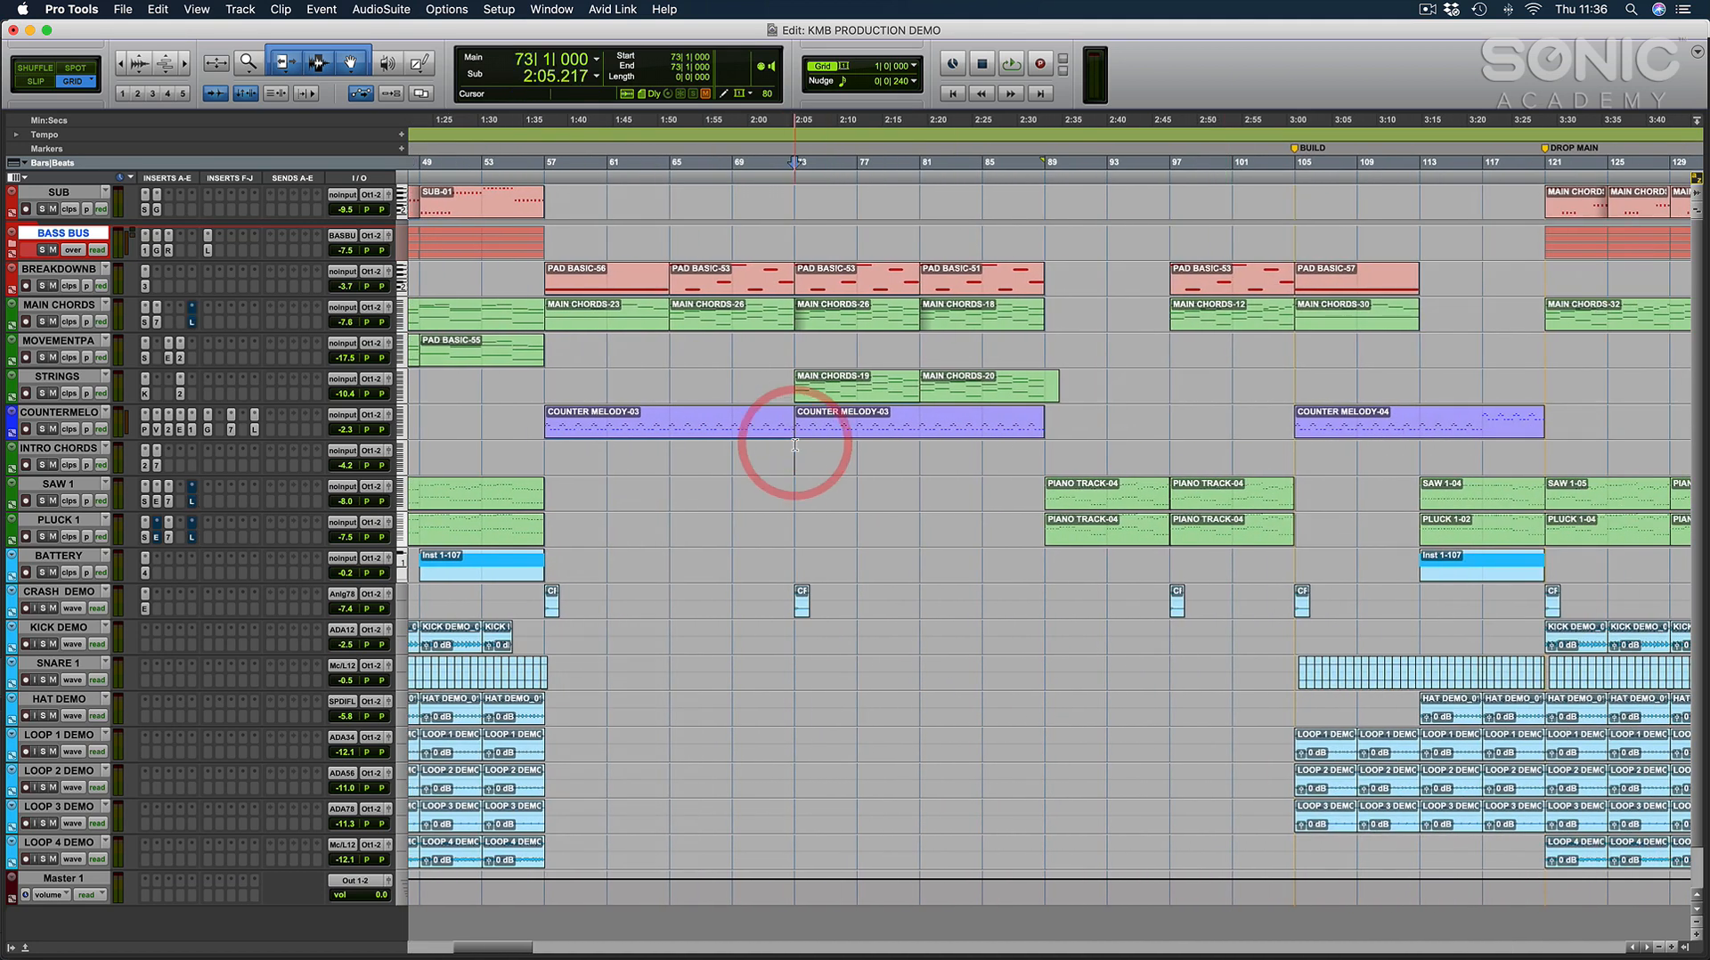
pyautogui.press('KP_Enter')
pyautogui.write('CHORUS')
pyautogui.press('Return')
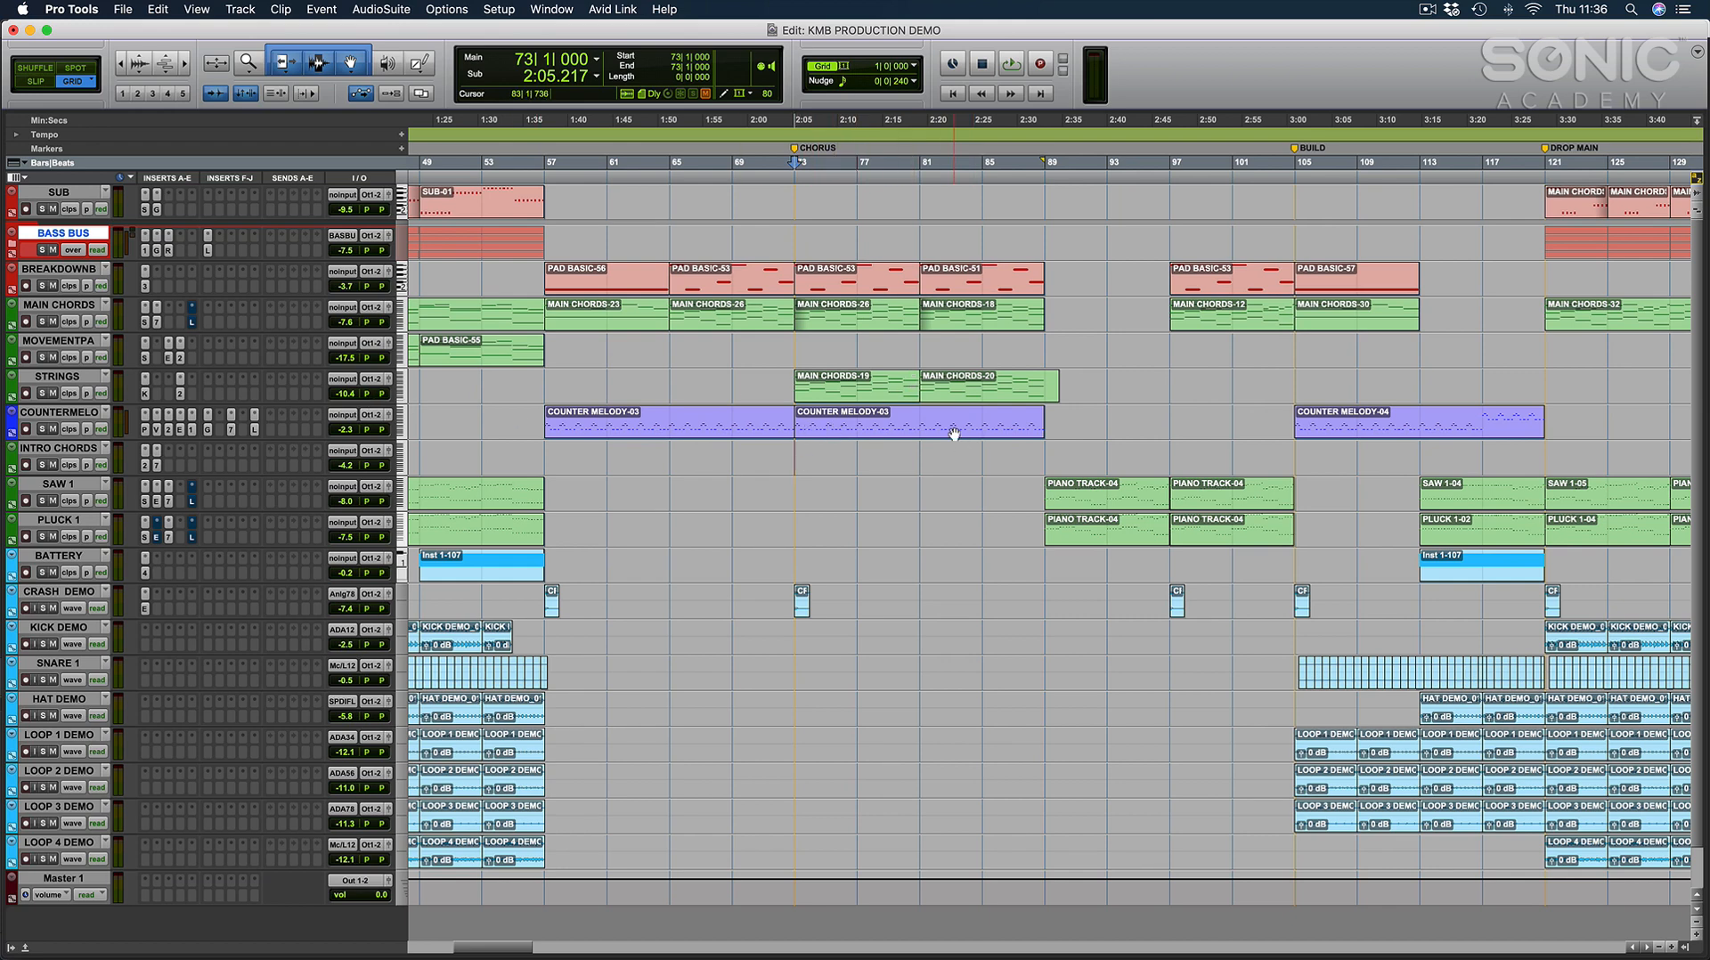
# Mark out the main drop from bar 121 to bar 137 on the STRINGS track and return the edit cursor to bar 121.
pyautogui.hscroll(5, 900, 473)
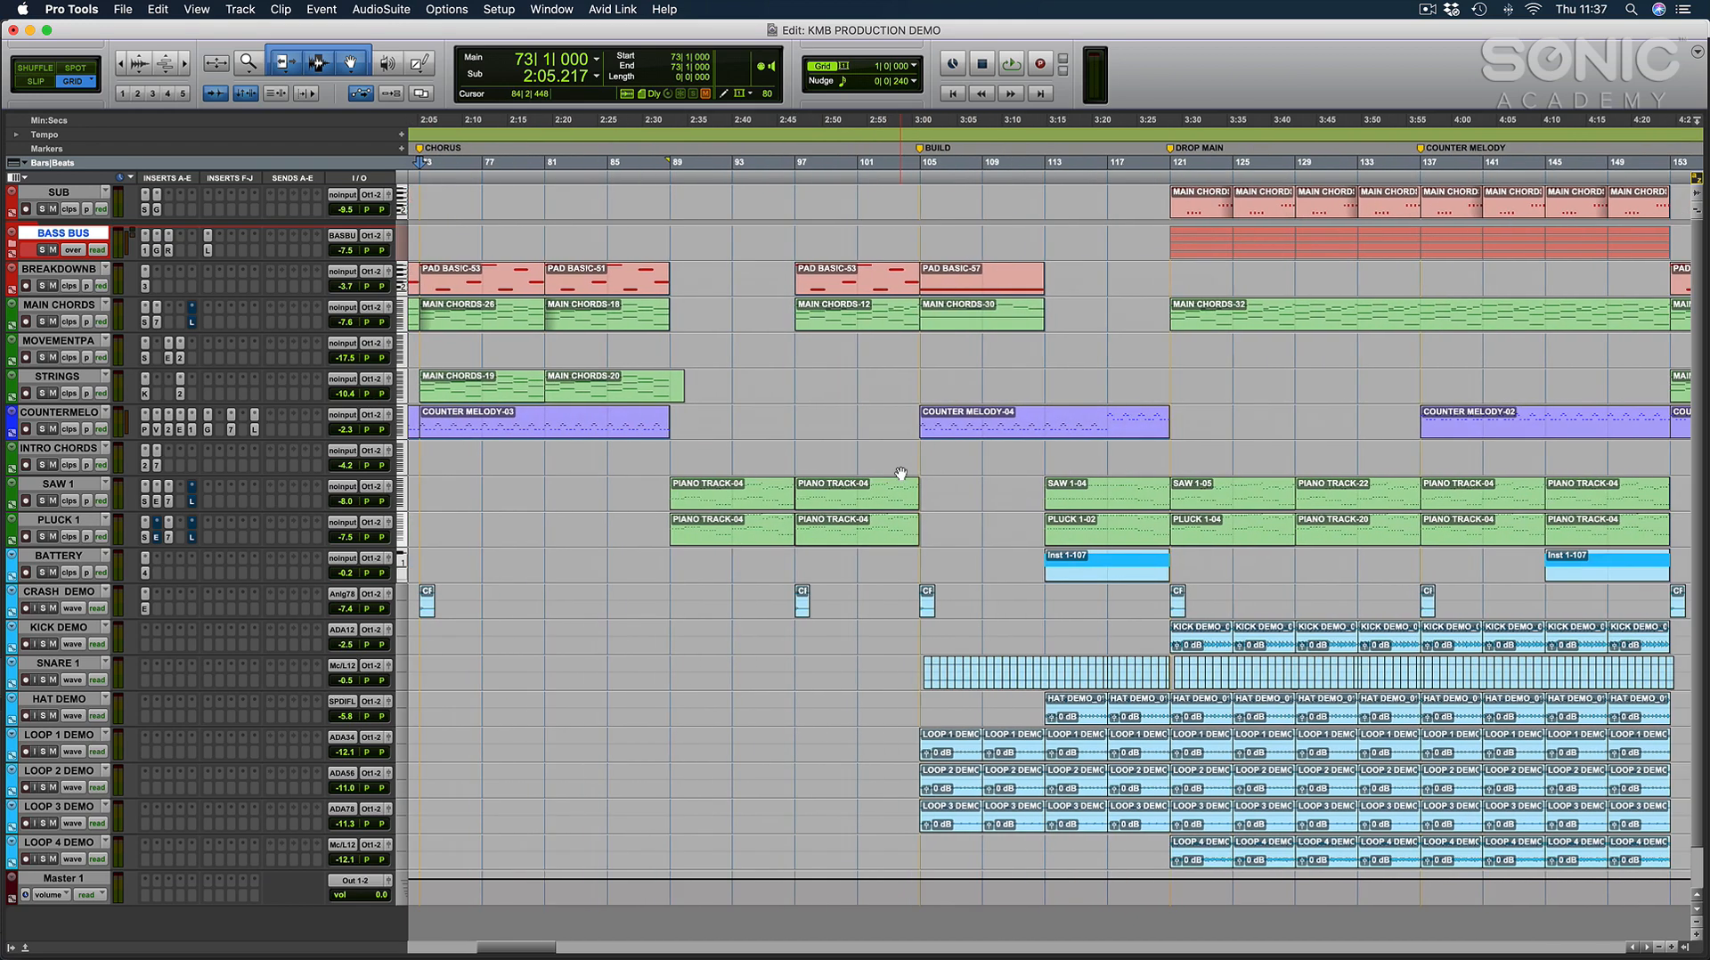
pyautogui.click(1170, 379)
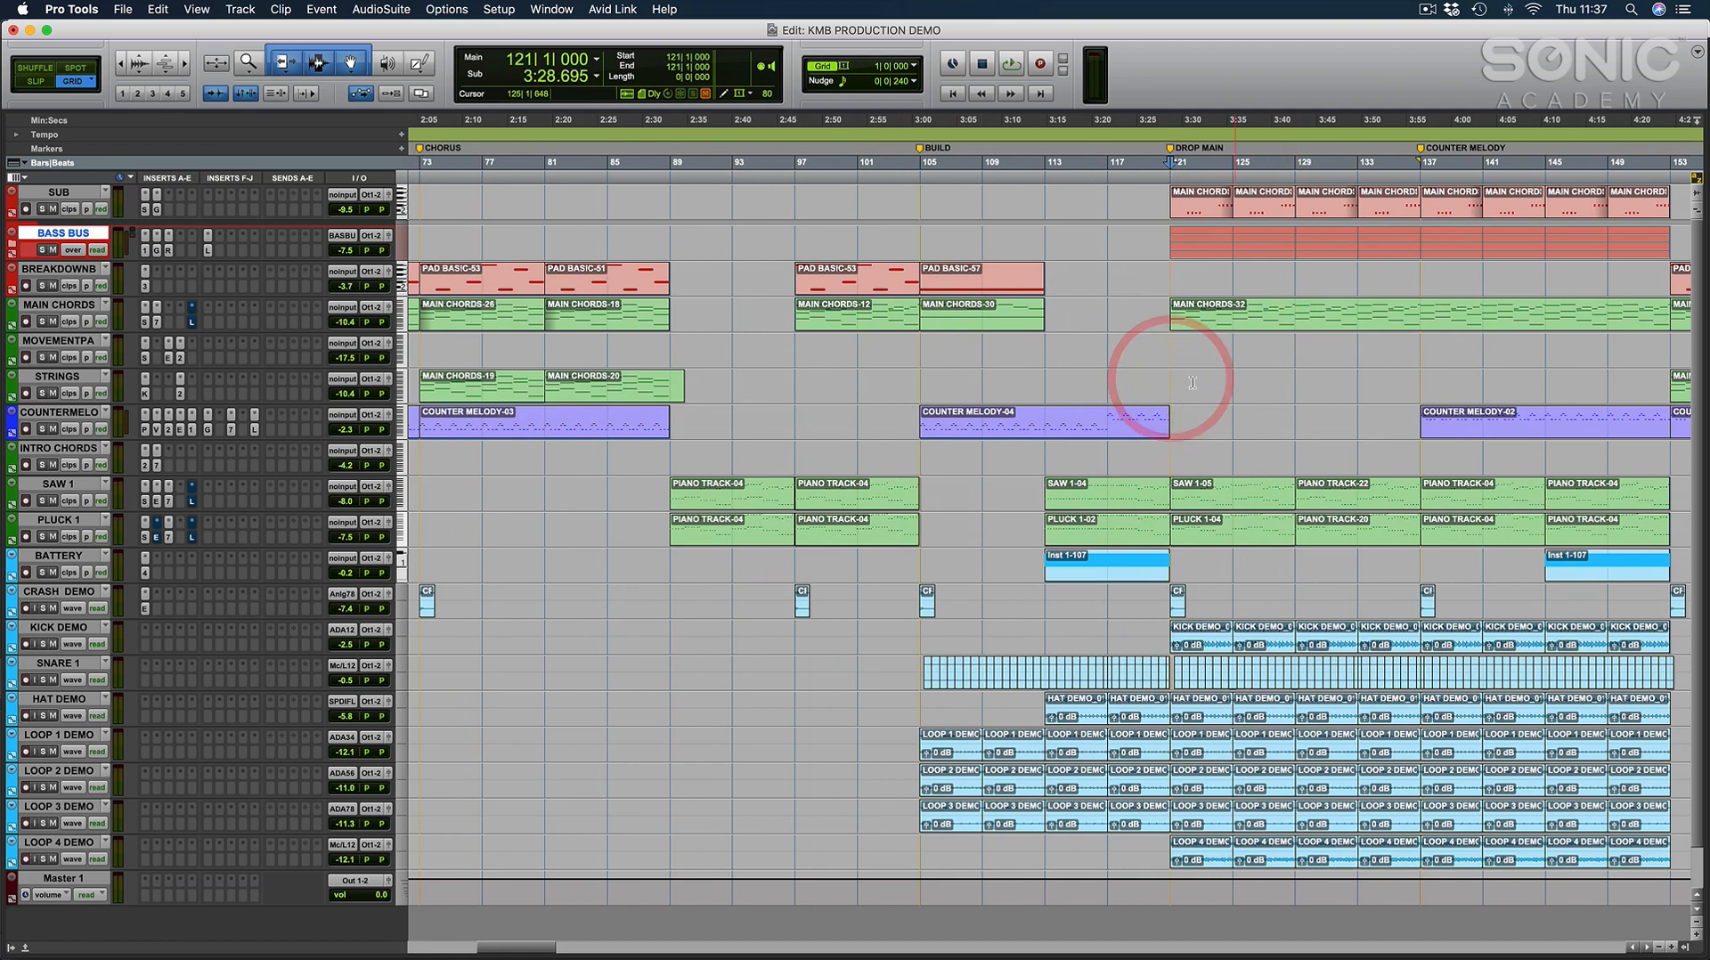
pyautogui.moveTo(1170, 379); pyautogui.dragTo(1421, 375)
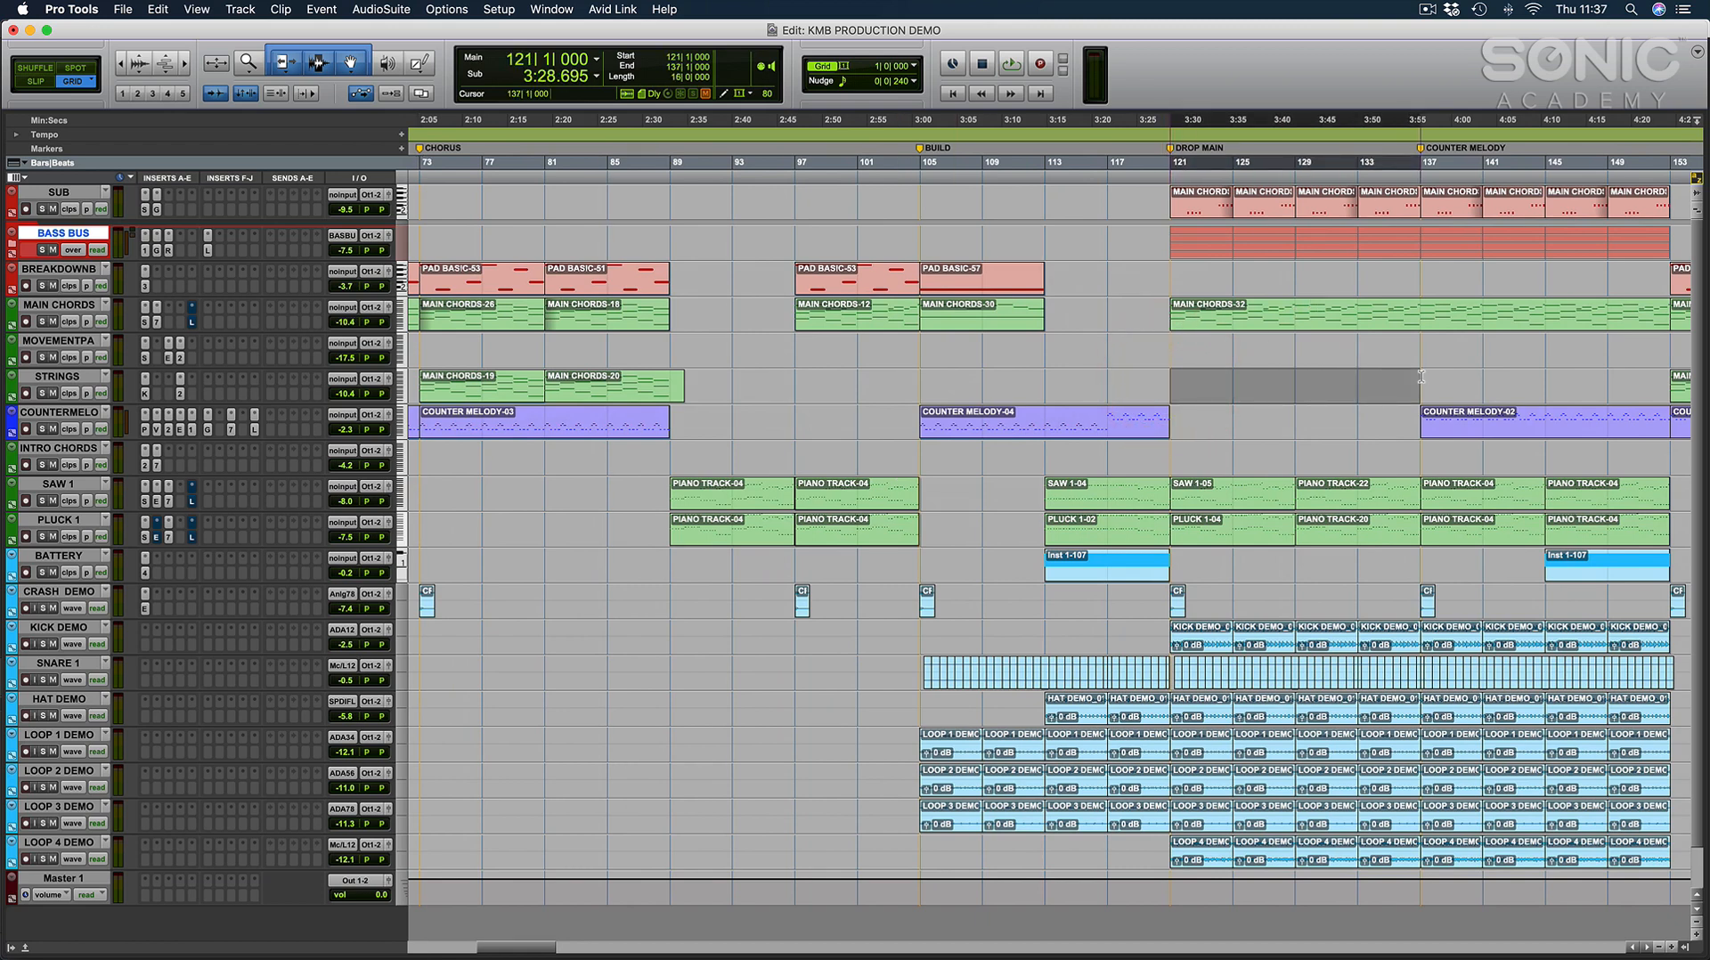
pyautogui.click(1172, 379)
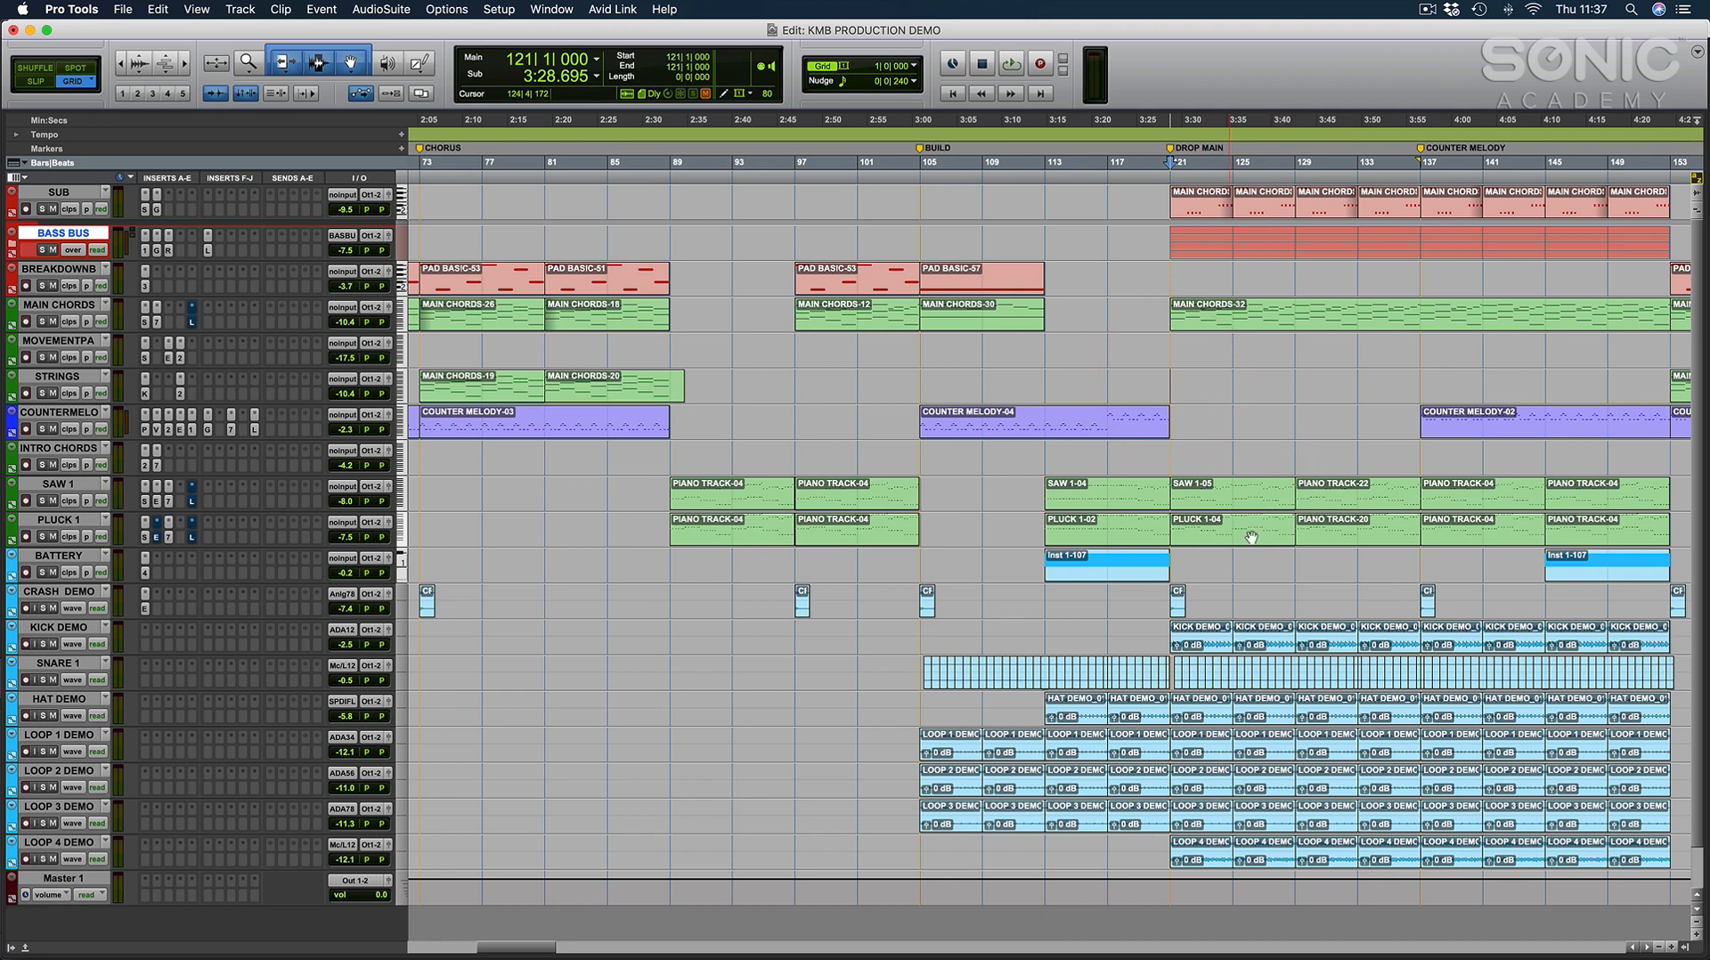
# Check the SAW 1-05 clip at the start of the main drop and place the edit cursor at bar 125.
pyautogui.click(1266, 505)
pyautogui.click(1321, 505)
pyautogui.click(1233, 504)
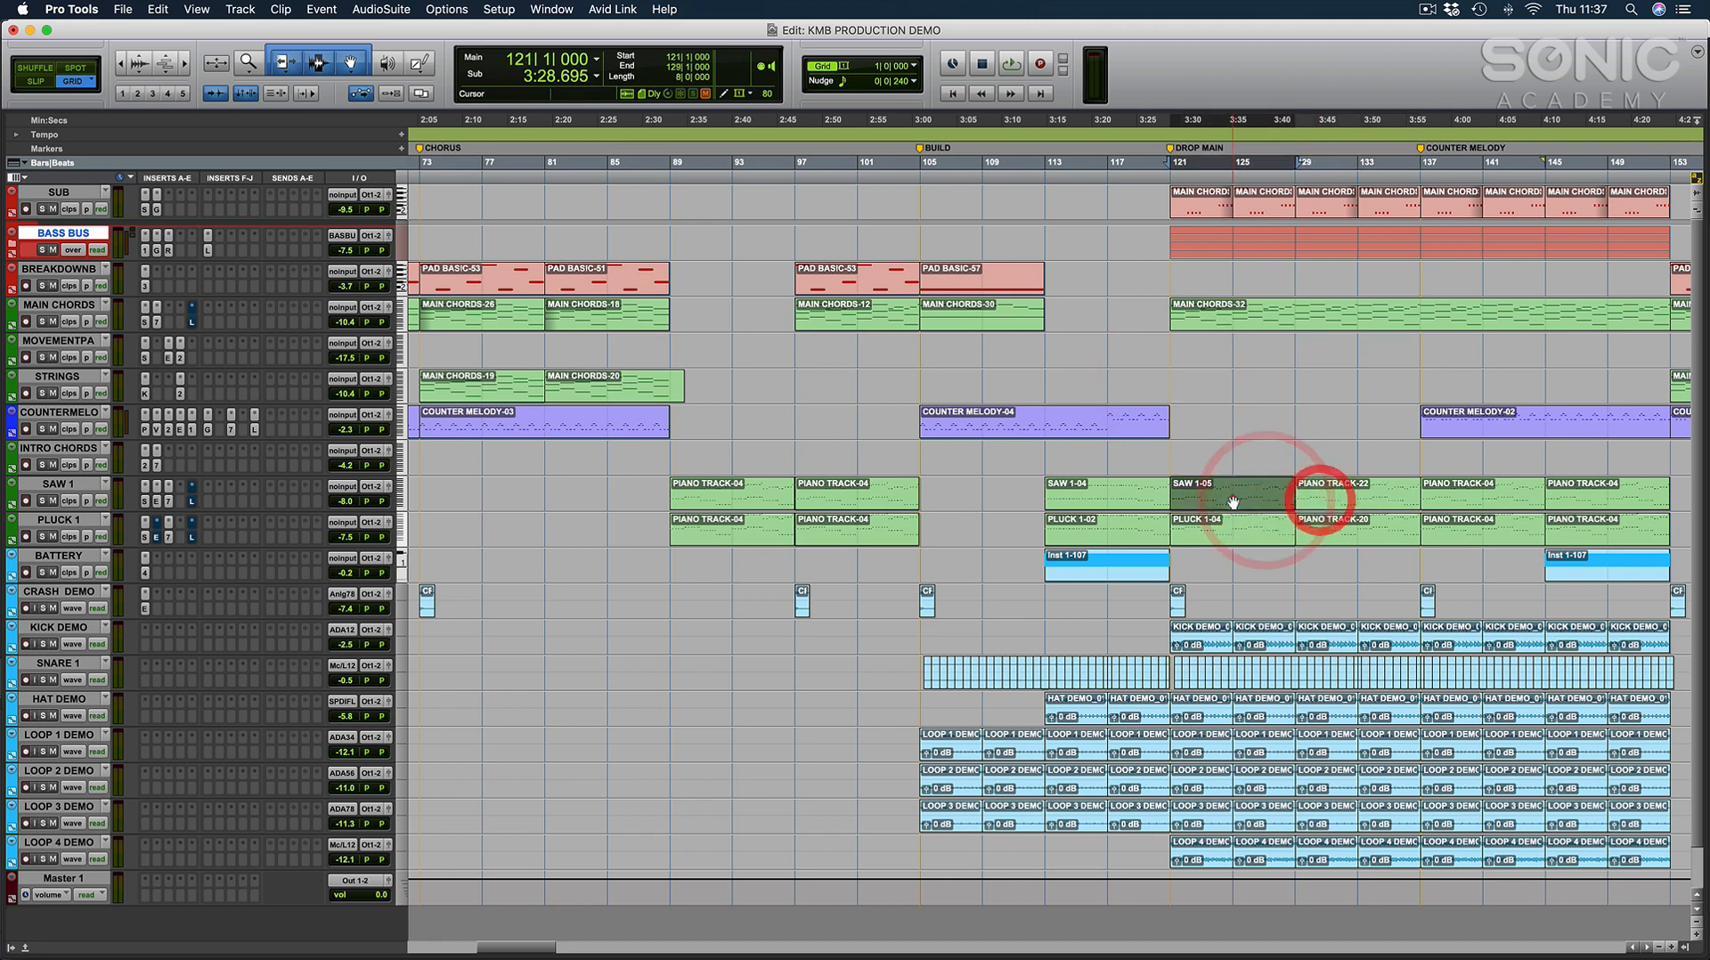
pyautogui.click(1220, 586)
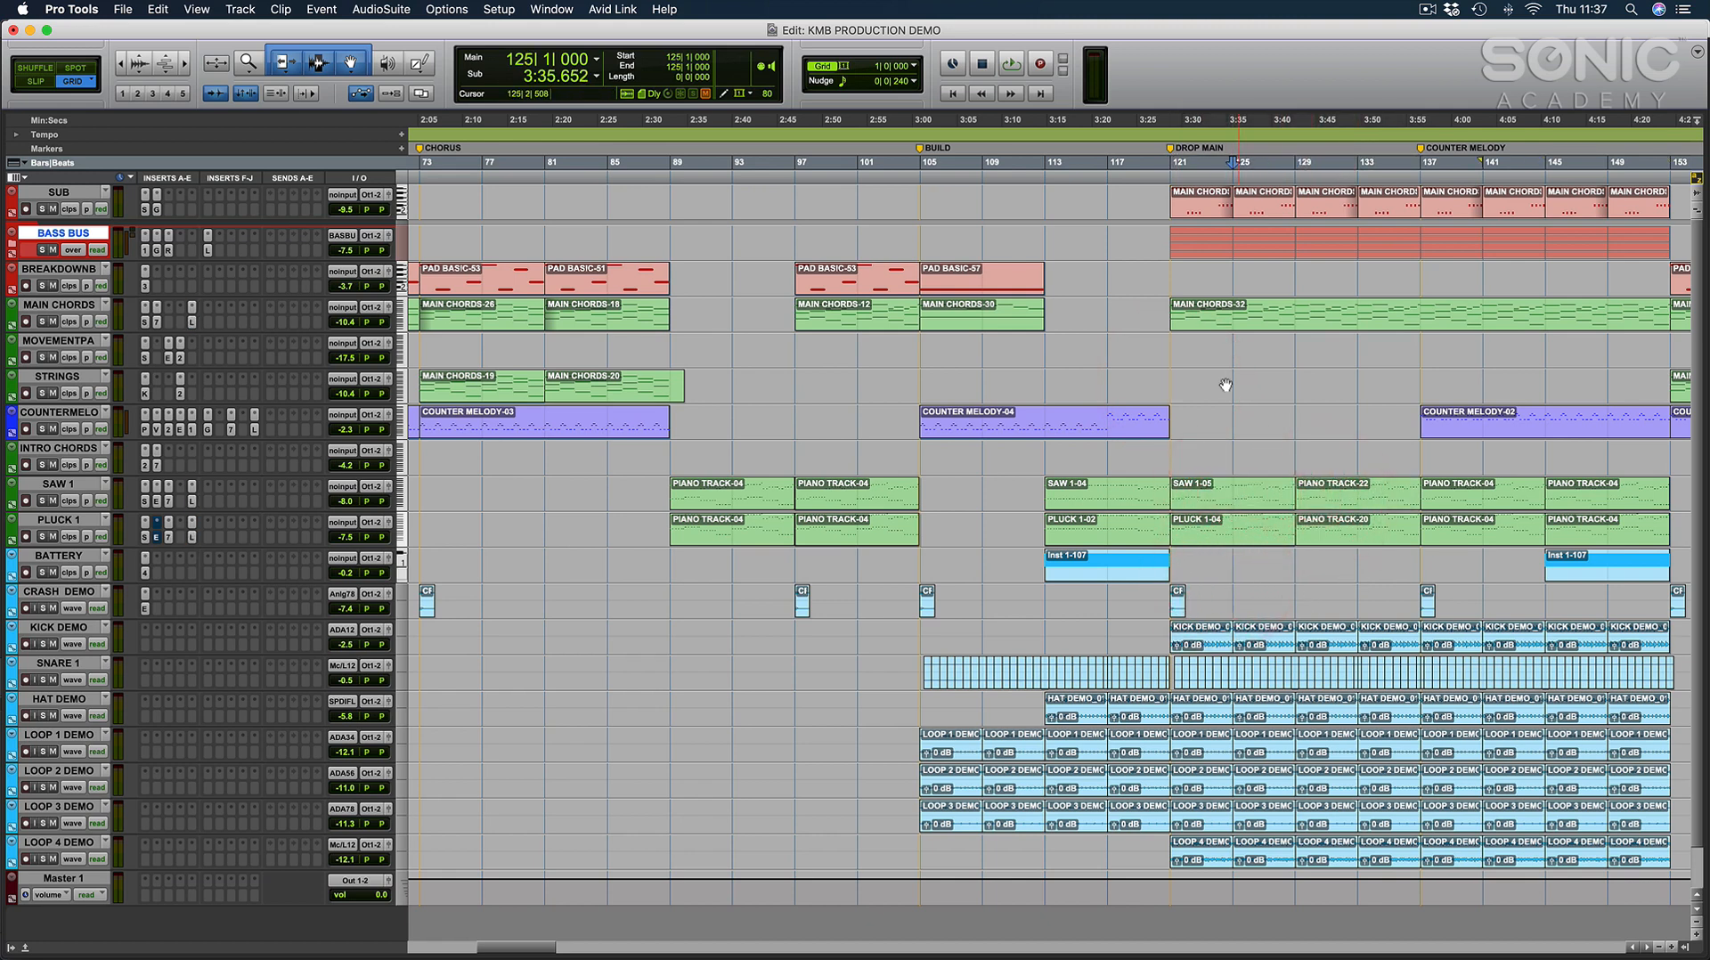
# Mark out bars 25 to 41 of the verse on the counter melody track and return the edit cursor to bar 25.
pyautogui.hscroll(-10, 1177, 382)
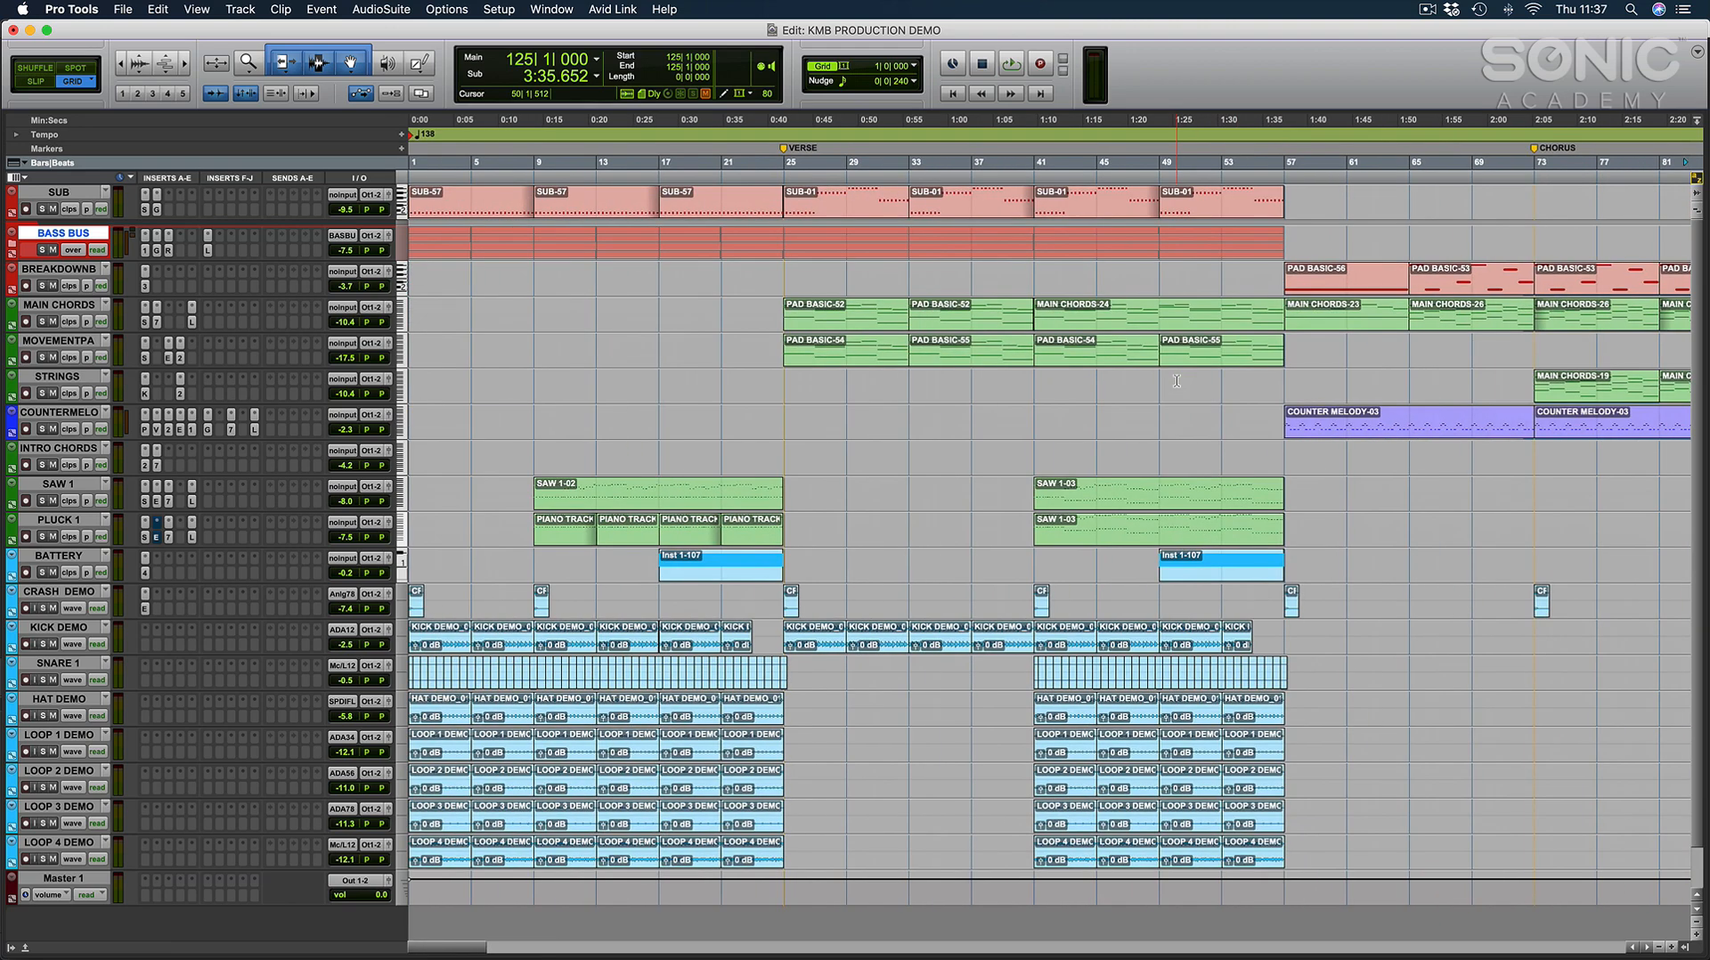
pyautogui.click(790, 416)
pyautogui.moveTo(788, 416); pyautogui.dragTo(1033, 419)
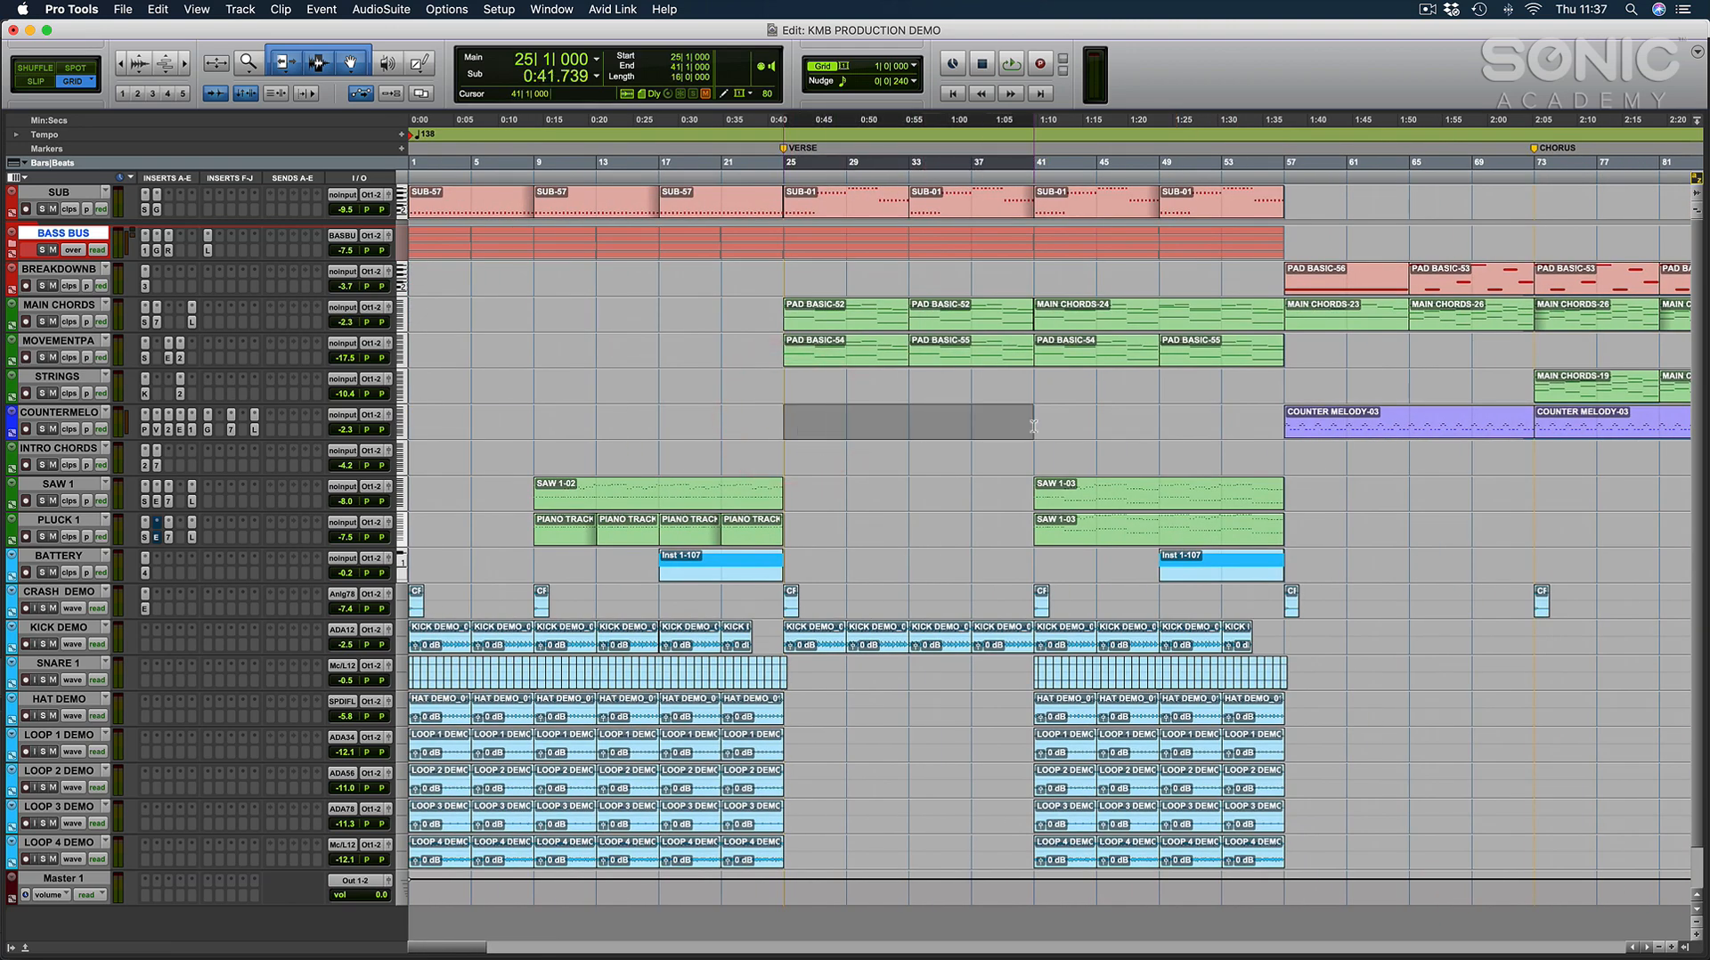
pyautogui.click(785, 416)
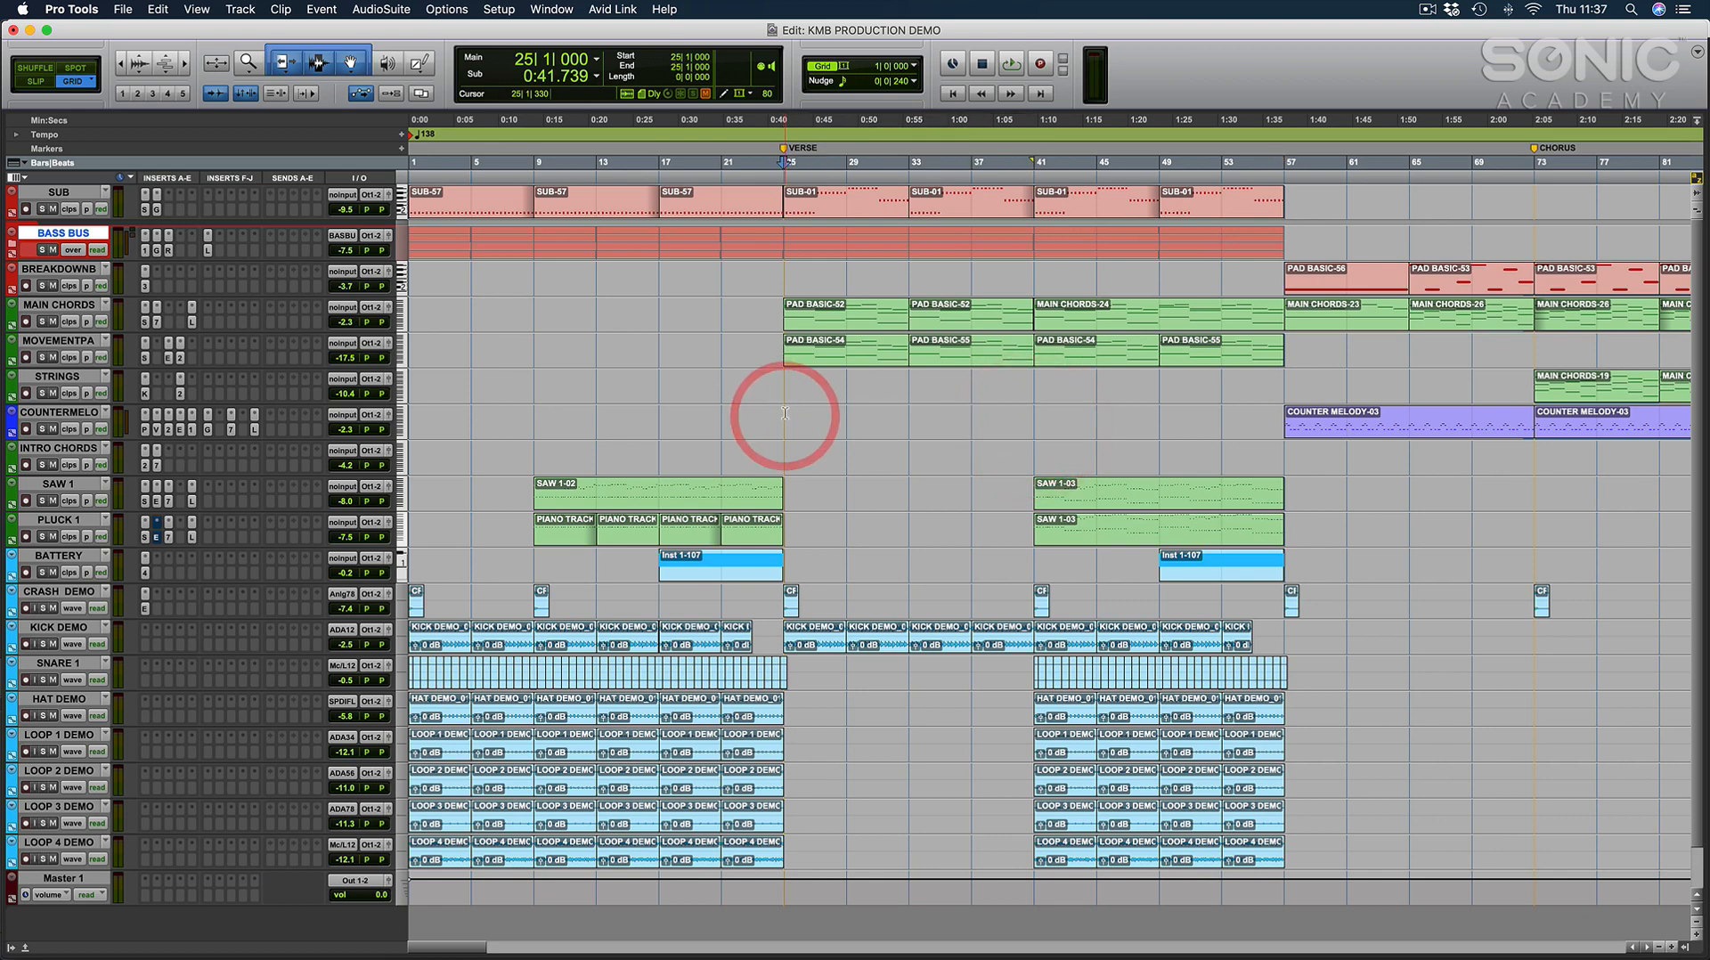
# Mark out the chorus from bar 73 to bar 89 on the INTRO CHORDS track.
pyautogui.moveTo(785, 416); pyautogui.dragTo(1375, 450)
pyautogui.hscroll(5, 1040, 419)
pyautogui.click(1226, 462)
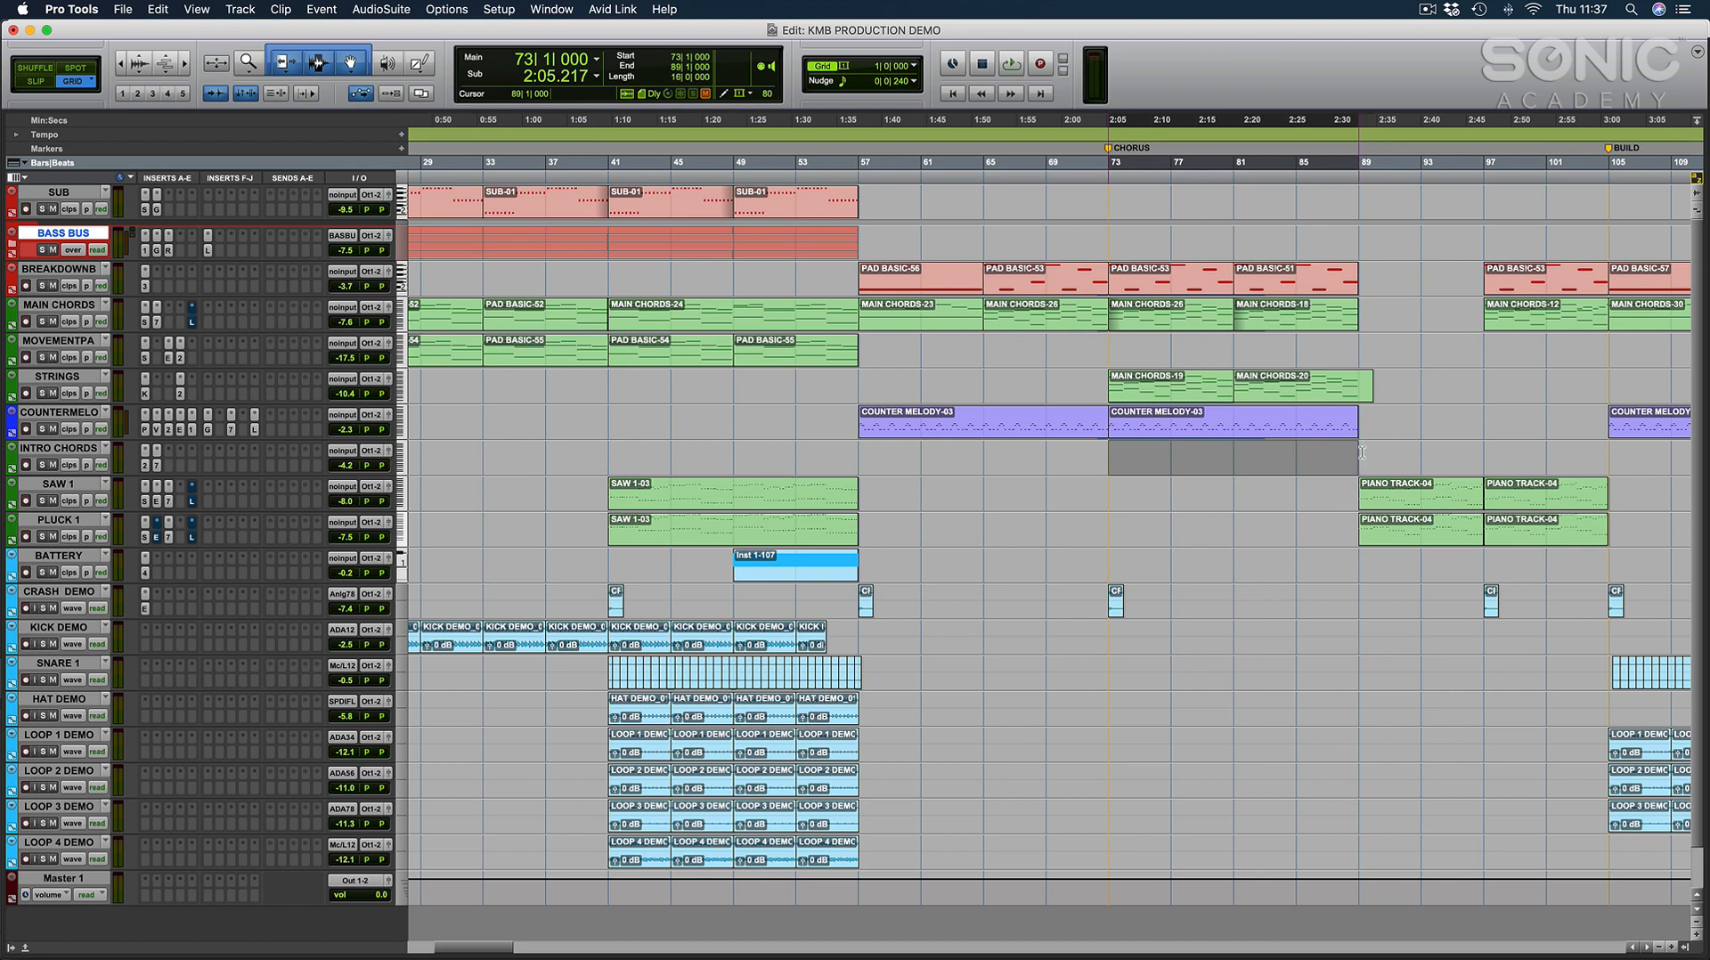
pyautogui.hscroll(-5, 1208, 469)
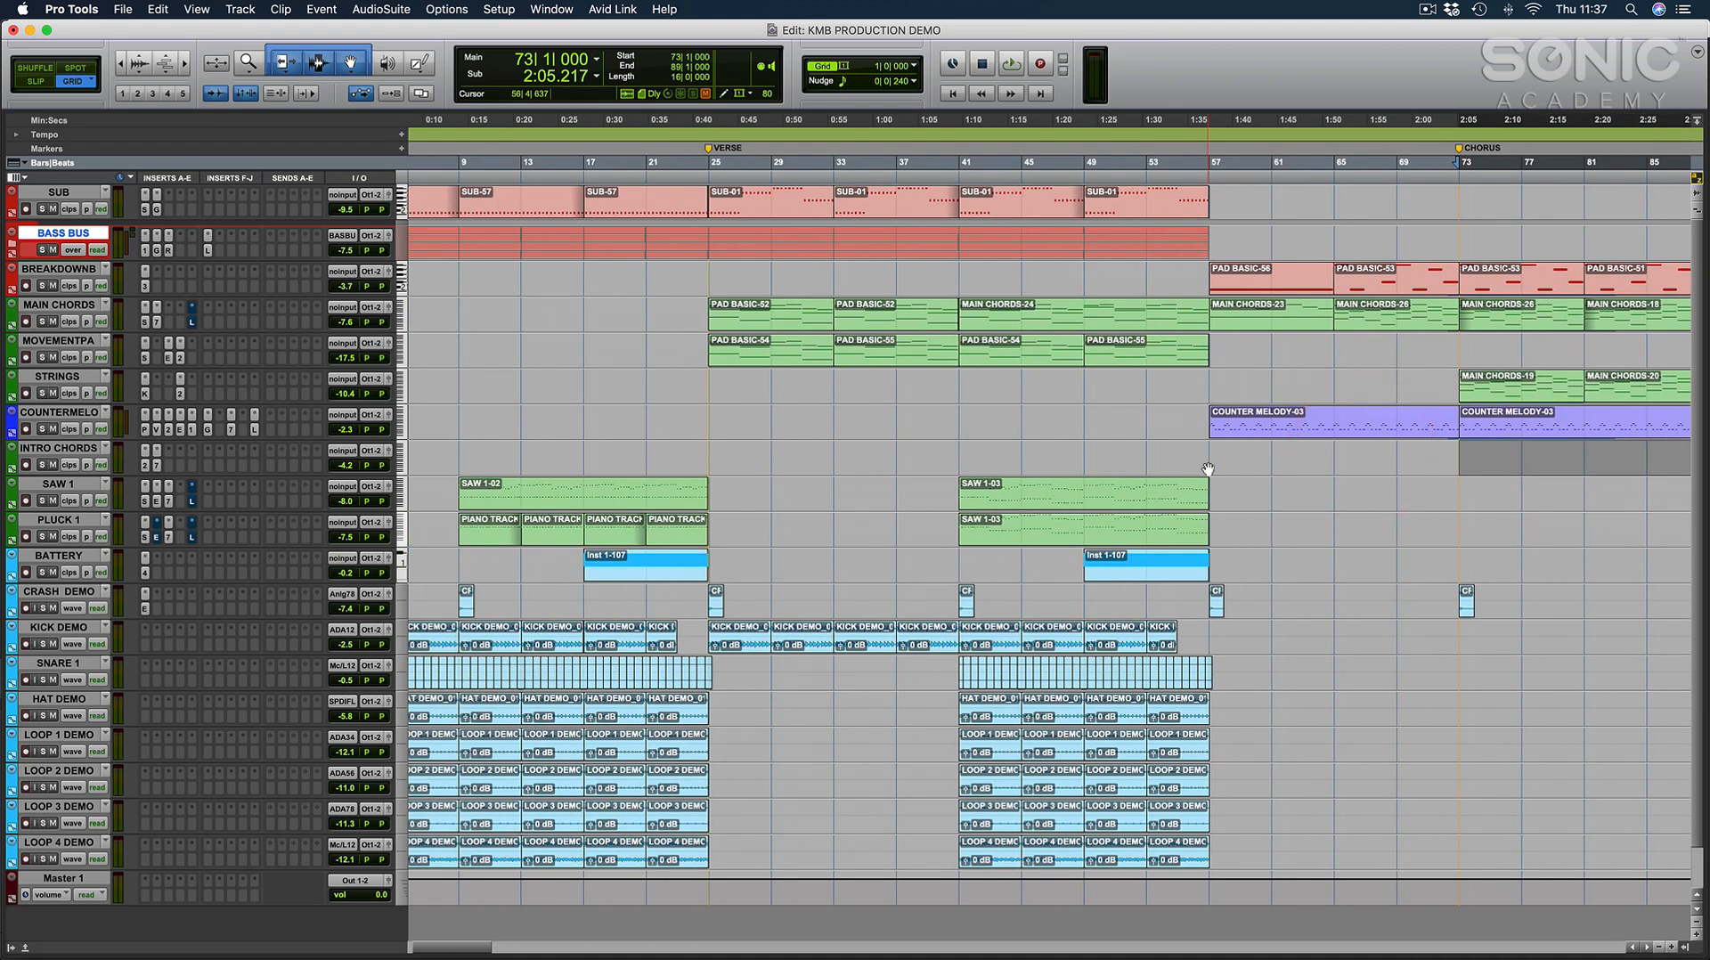
# View the full arrangement and mark out the chorus section on the BASS BUS track from bar 73.
pyautogui.scroll(-2, 1208, 469)
pyautogui.click(1057, 456)
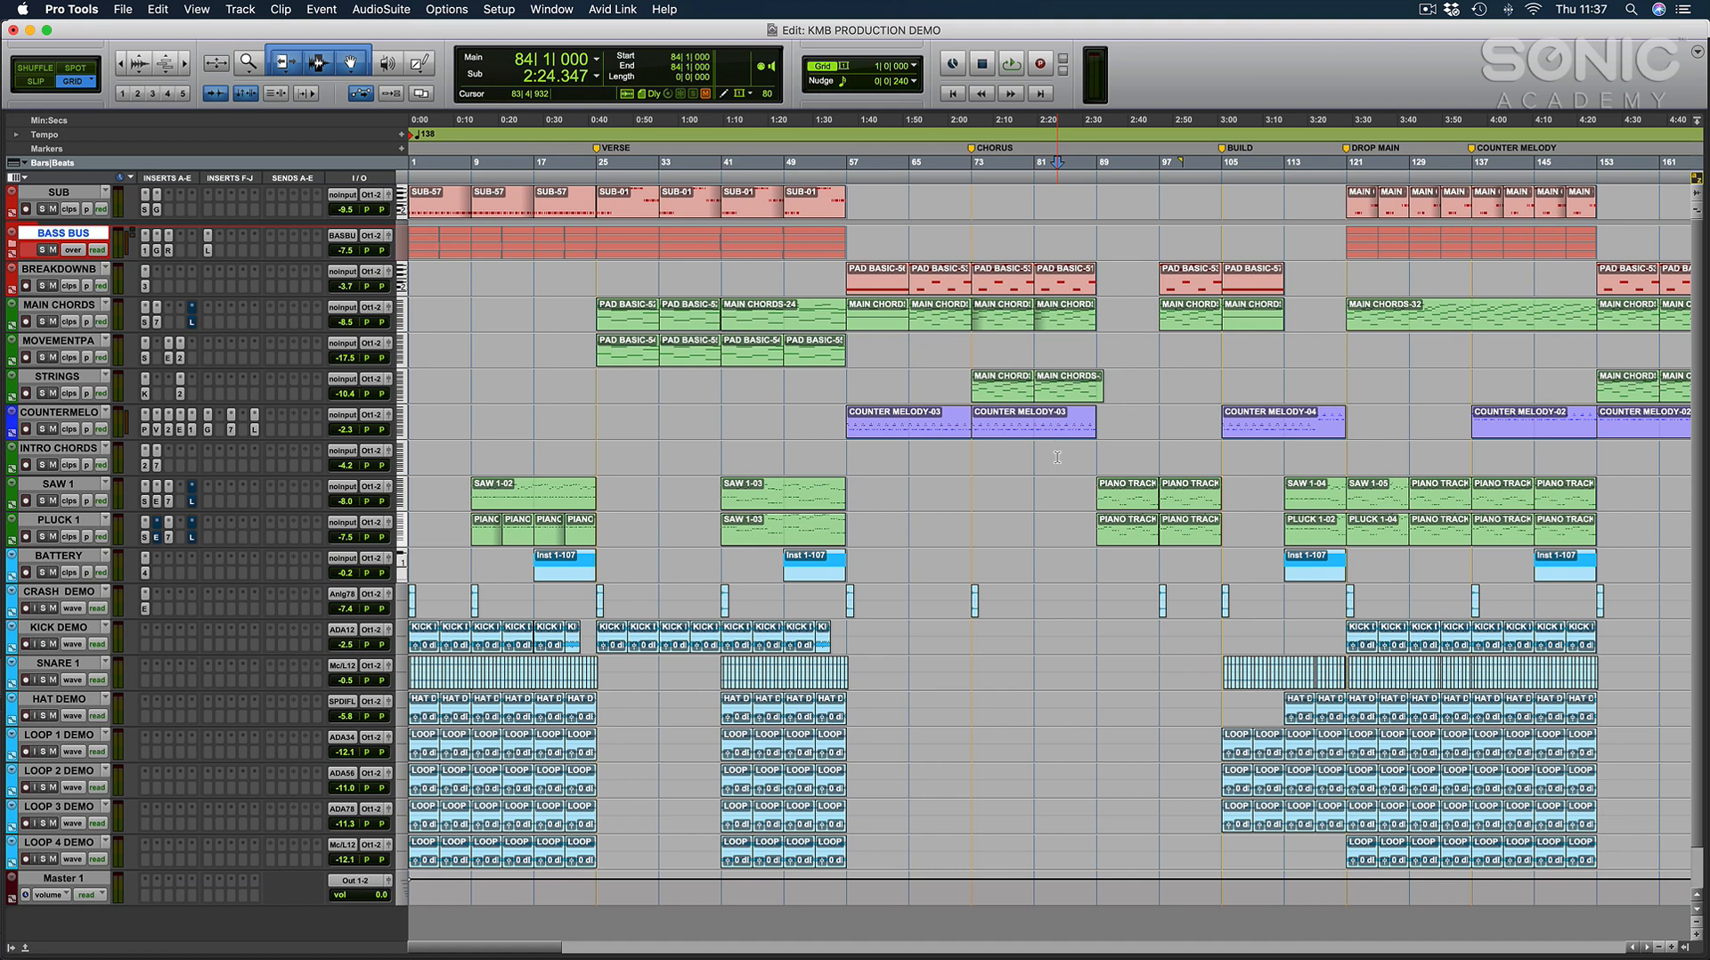
pyautogui.click(969, 348)
pyautogui.click(411, 270)
pyautogui.click(962, 235)
pyautogui.click(969, 233)
pyautogui.moveTo(972, 241); pyautogui.dragTo(1095, 233)
pyautogui.click(973, 233)
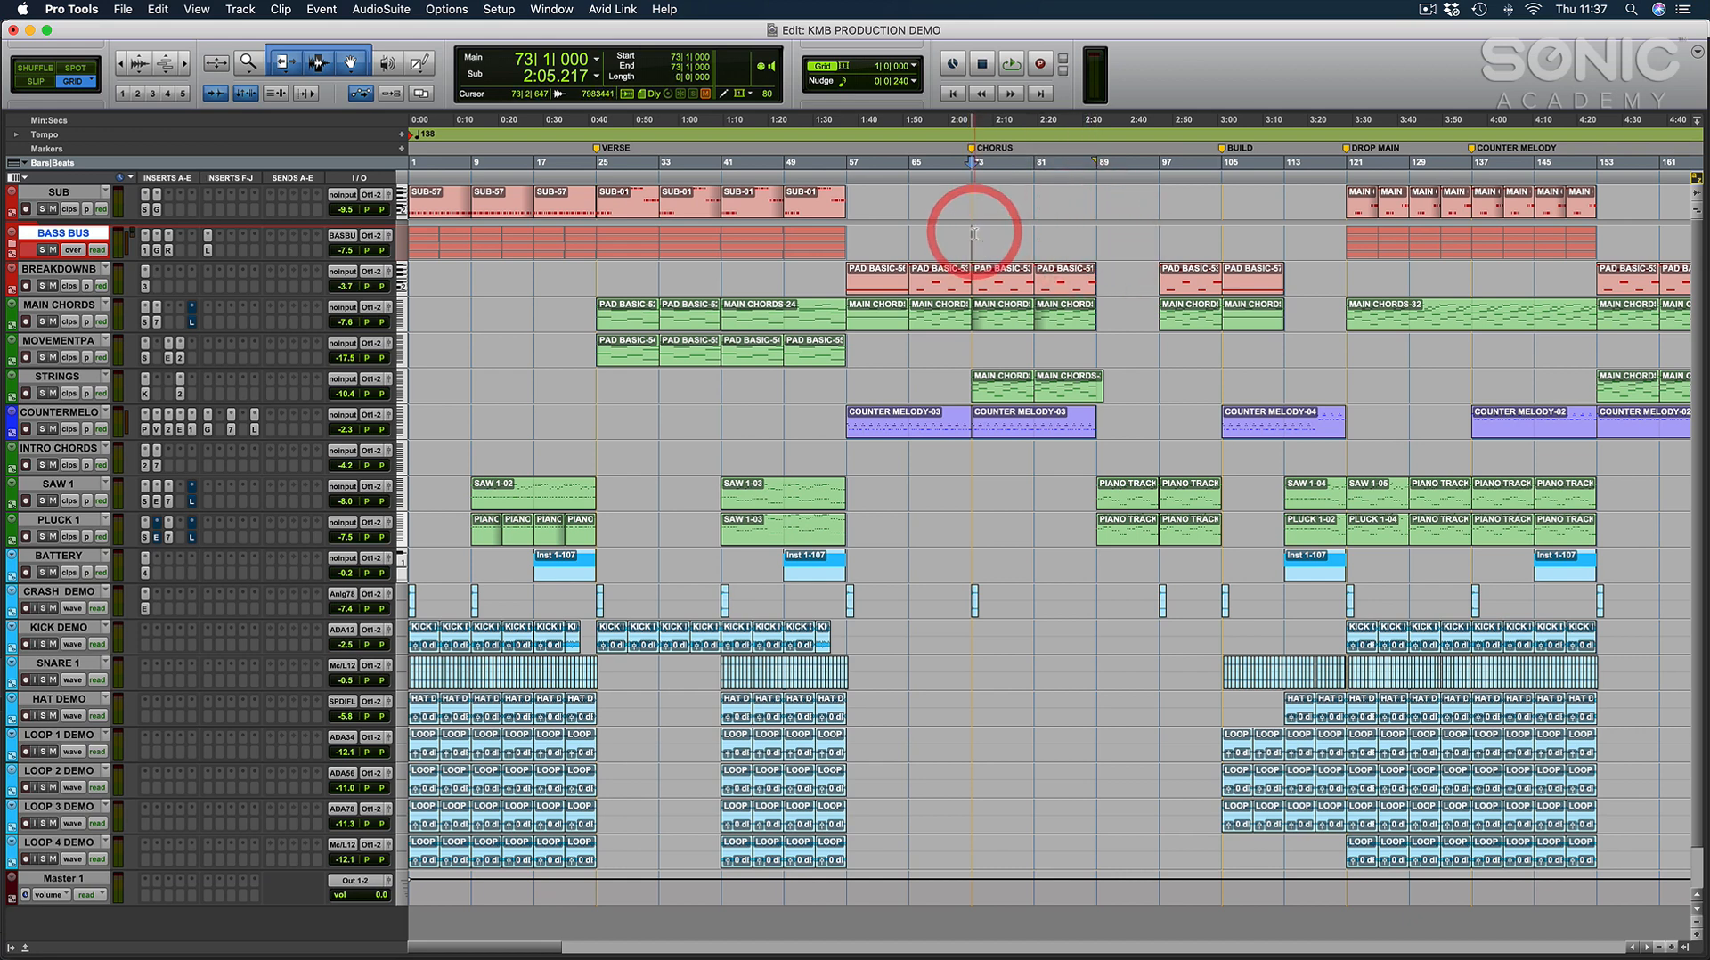
pyautogui.click(973, 340)
# Step the edit cursor through the breakdown and chorus, placing it at bar 57, bar 65 and bar 89.
pyautogui.click(844, 377)
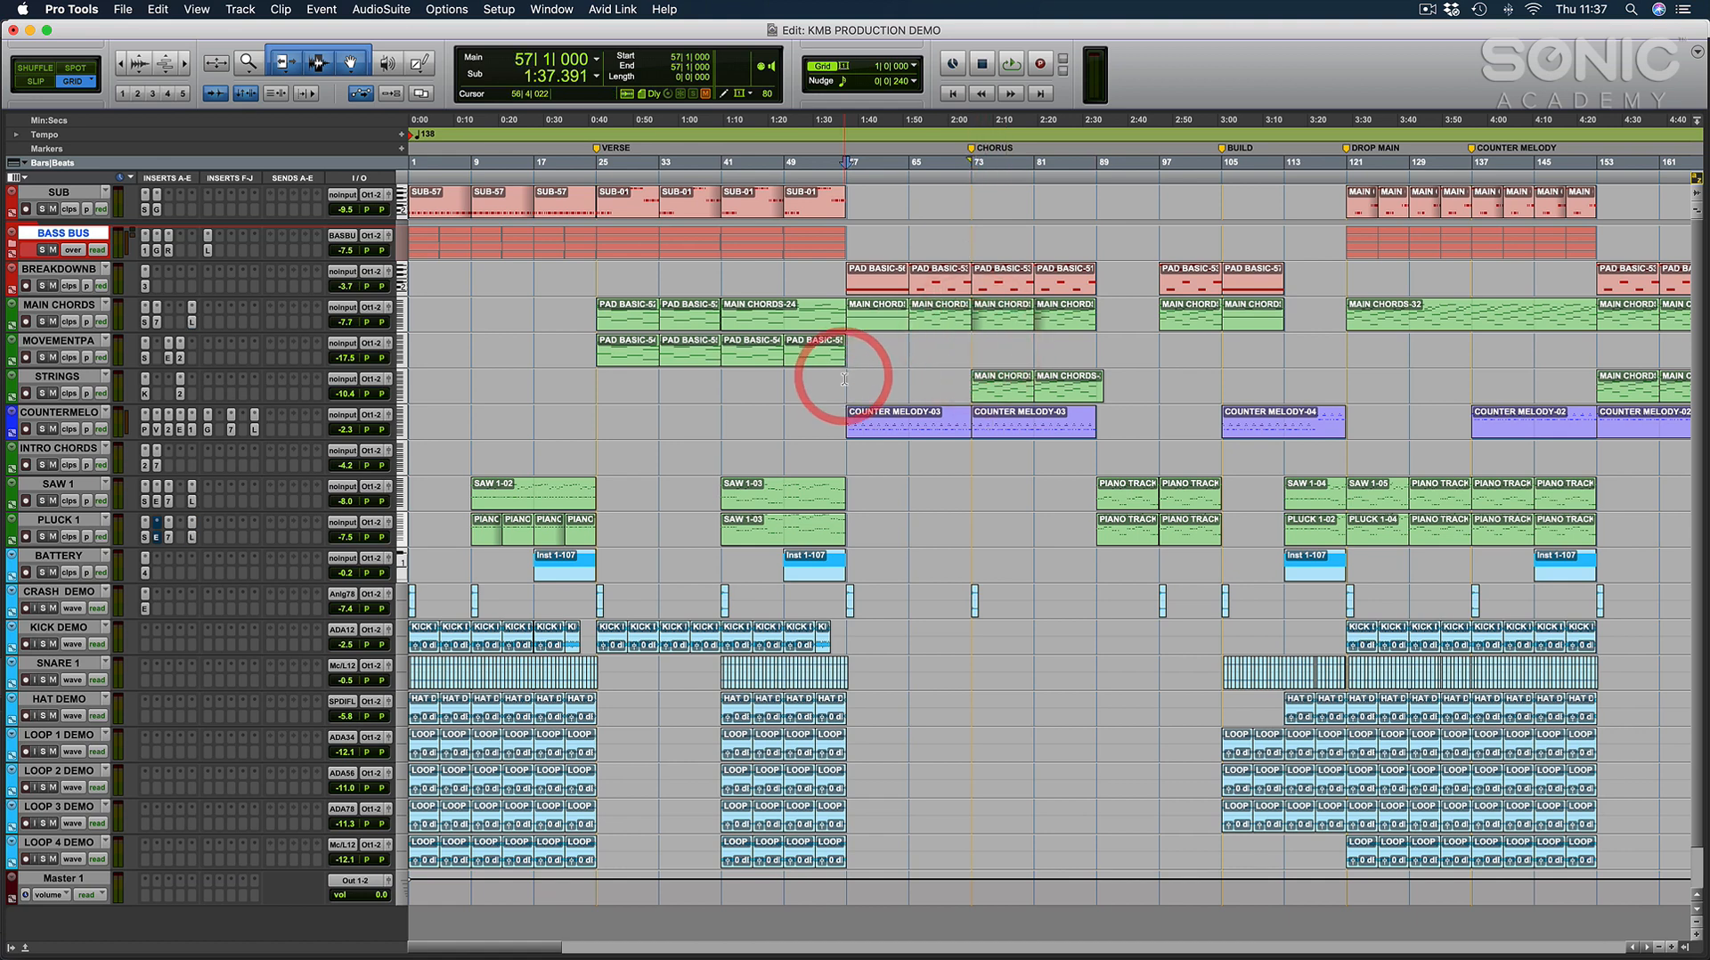
pyautogui.click(907, 382)
pyautogui.click(1044, 350)
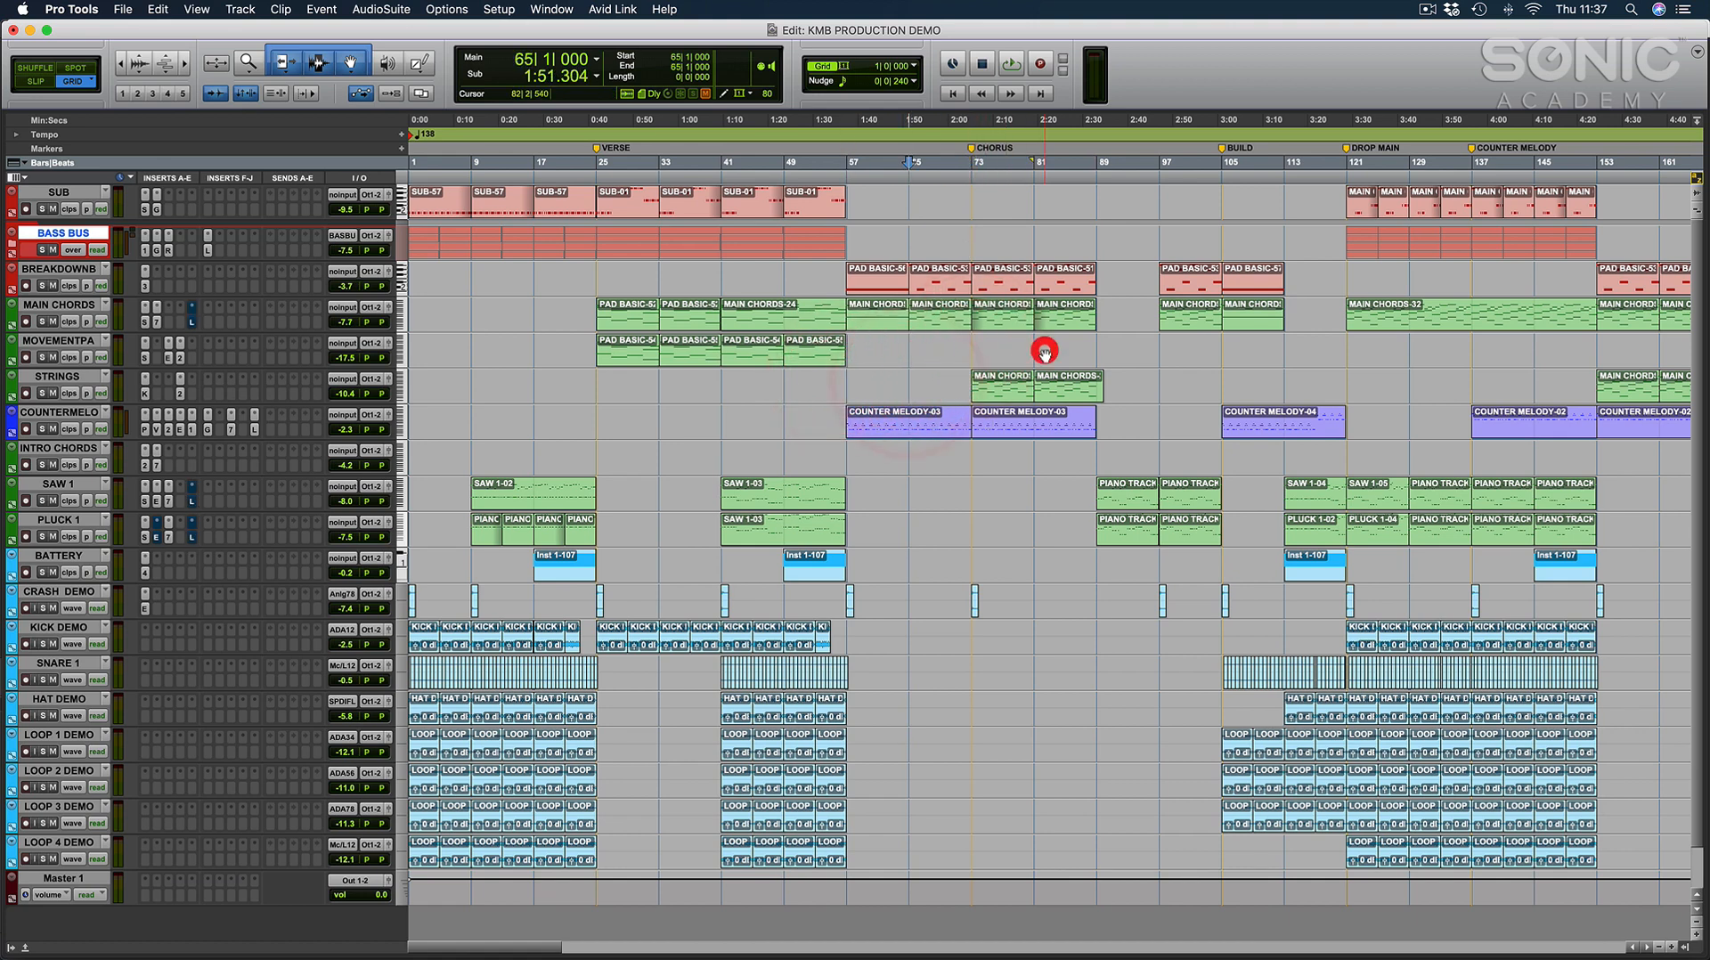
pyautogui.click(1099, 345)
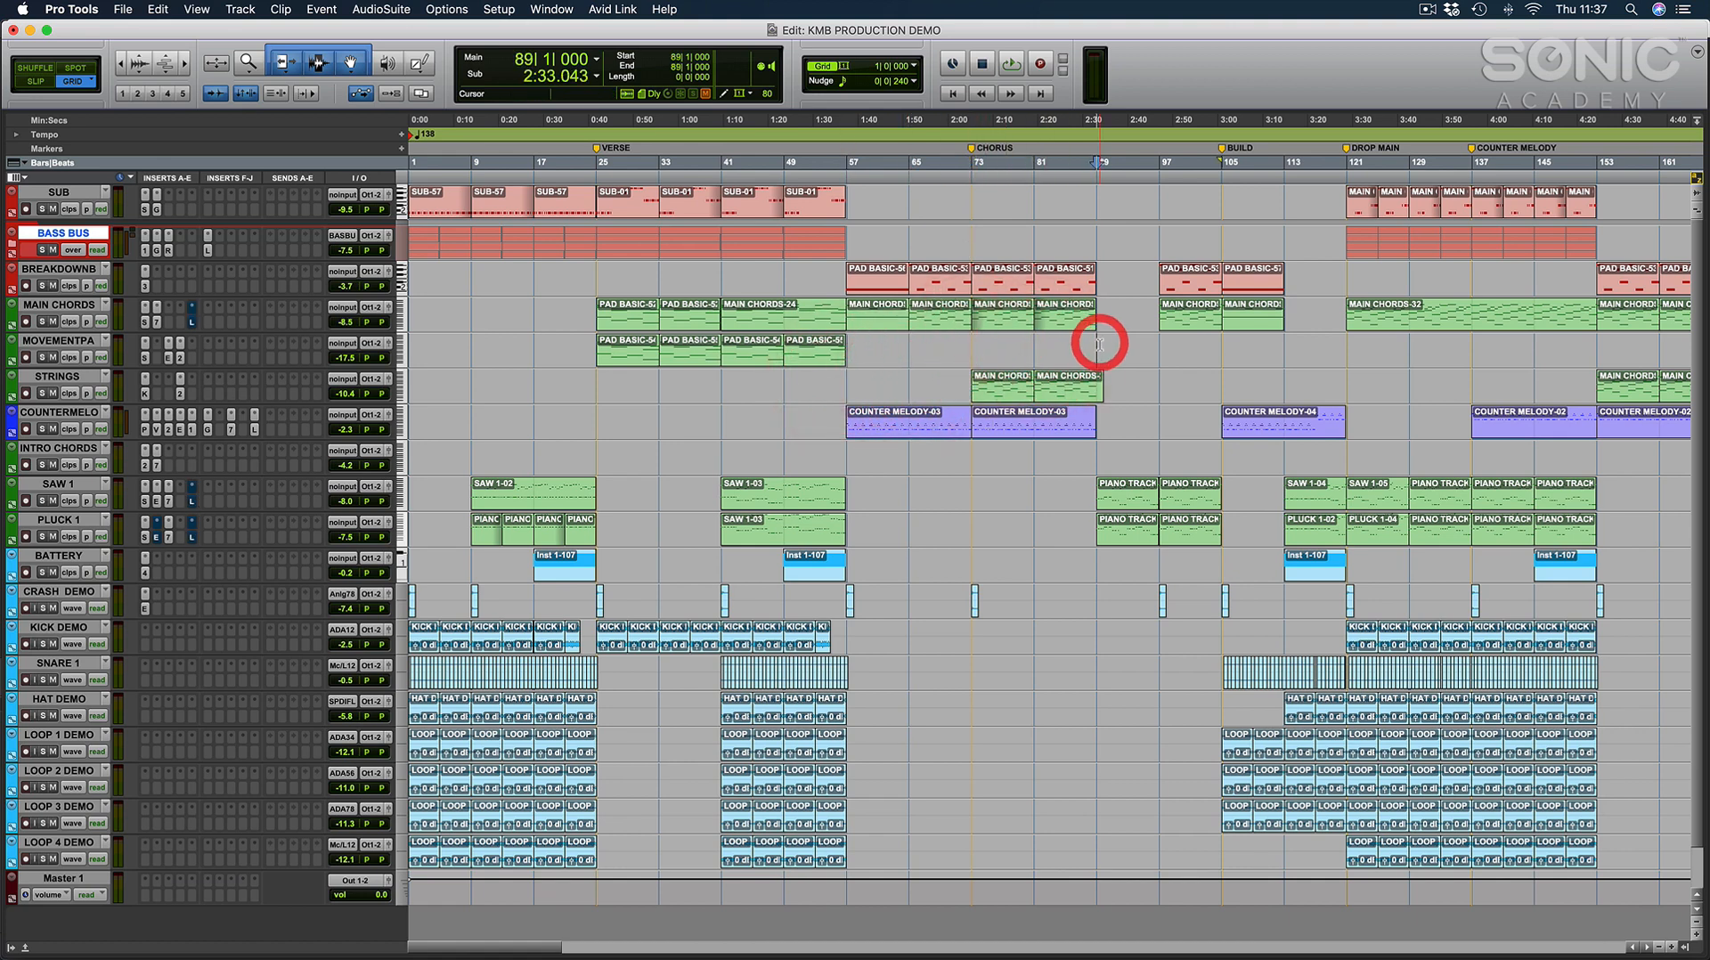
# Mark out the verse from bar 26 to bar 41 on the breakdown bass track and place the edit cursor at bar 41.
pyautogui.click(600, 411)
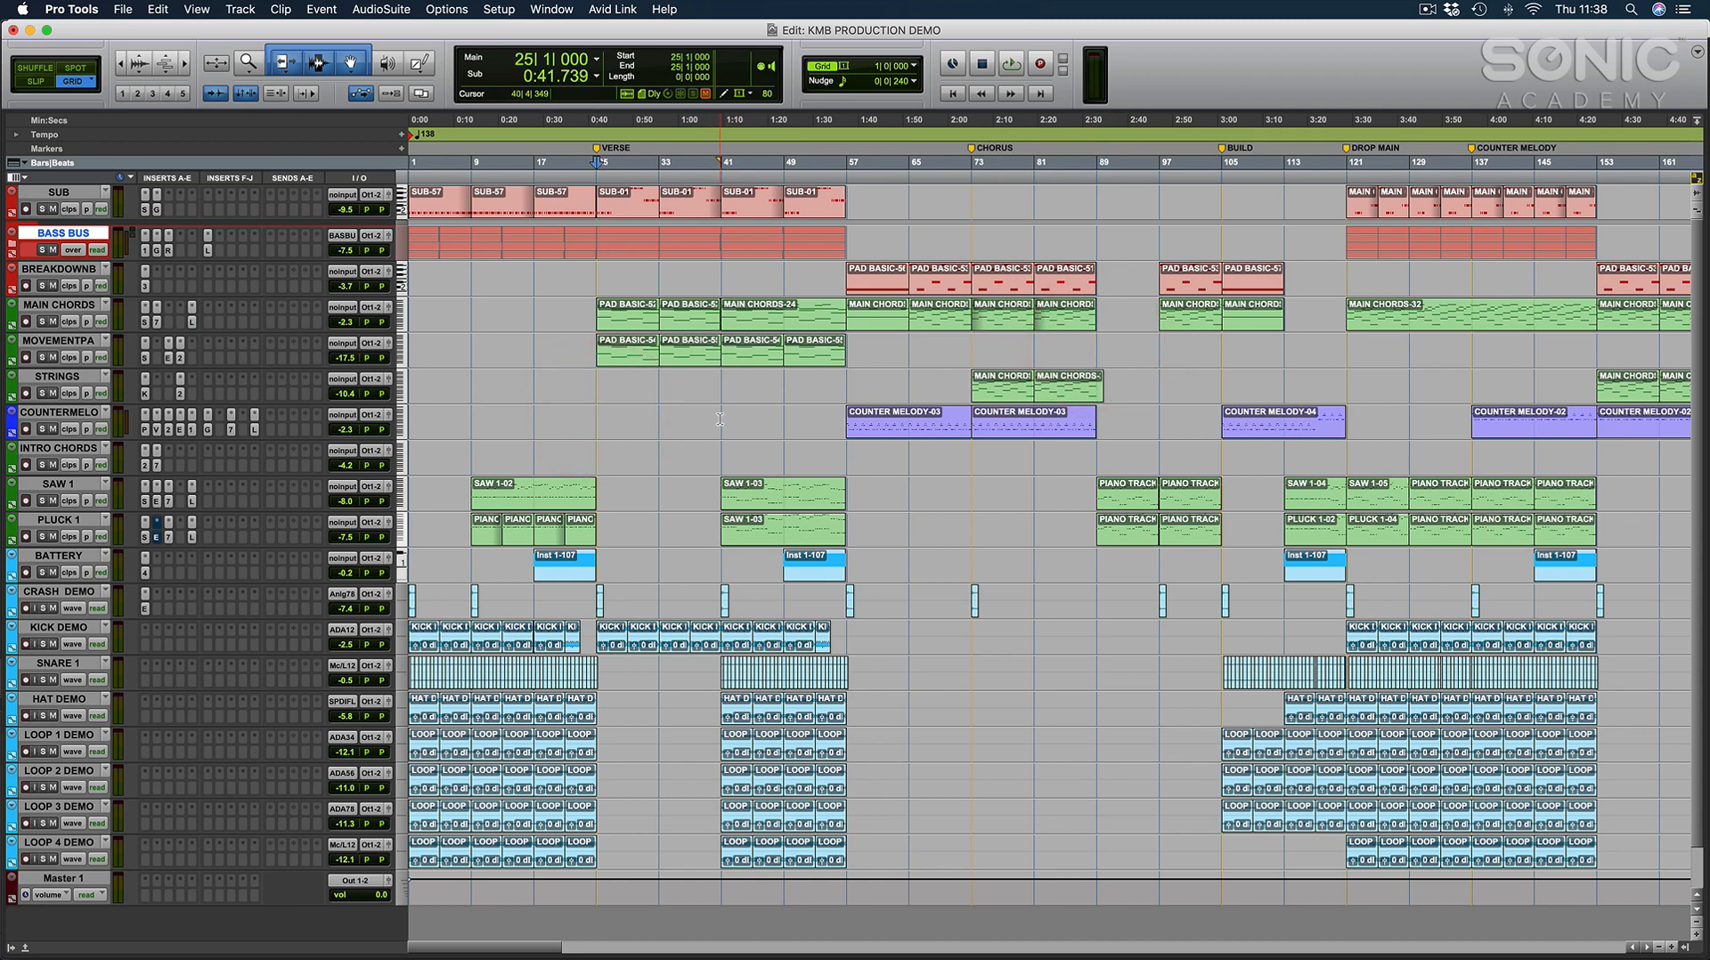
pyautogui.click(589, 273)
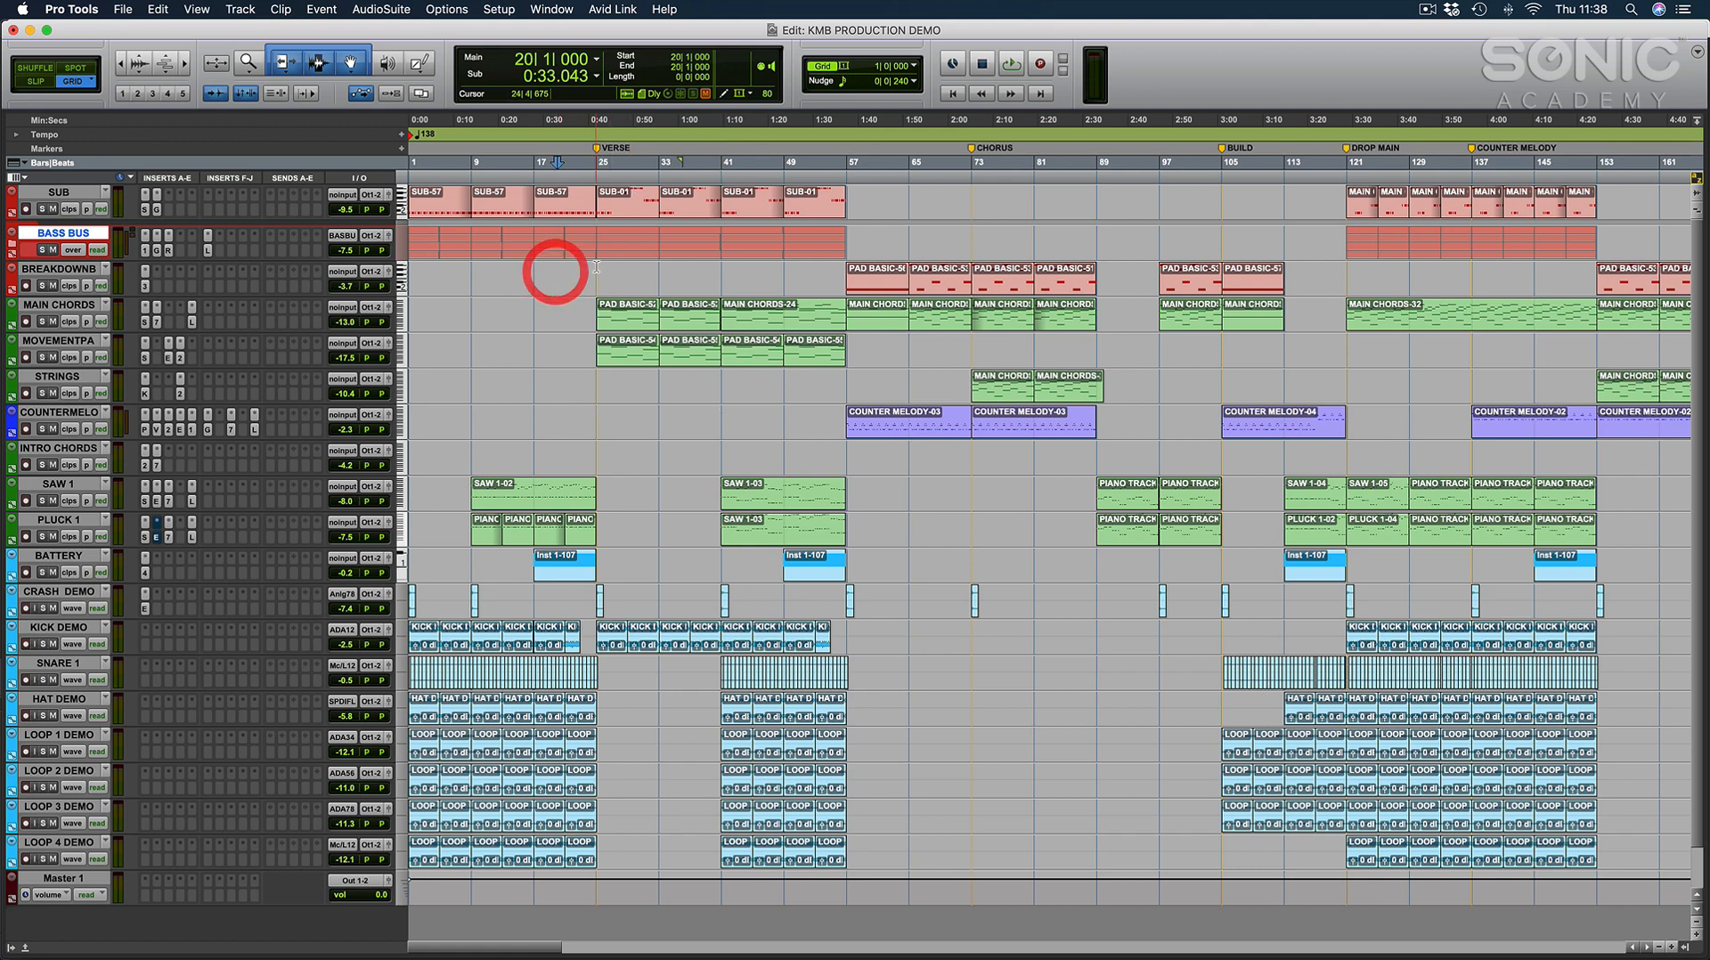
pyautogui.click(594, 273)
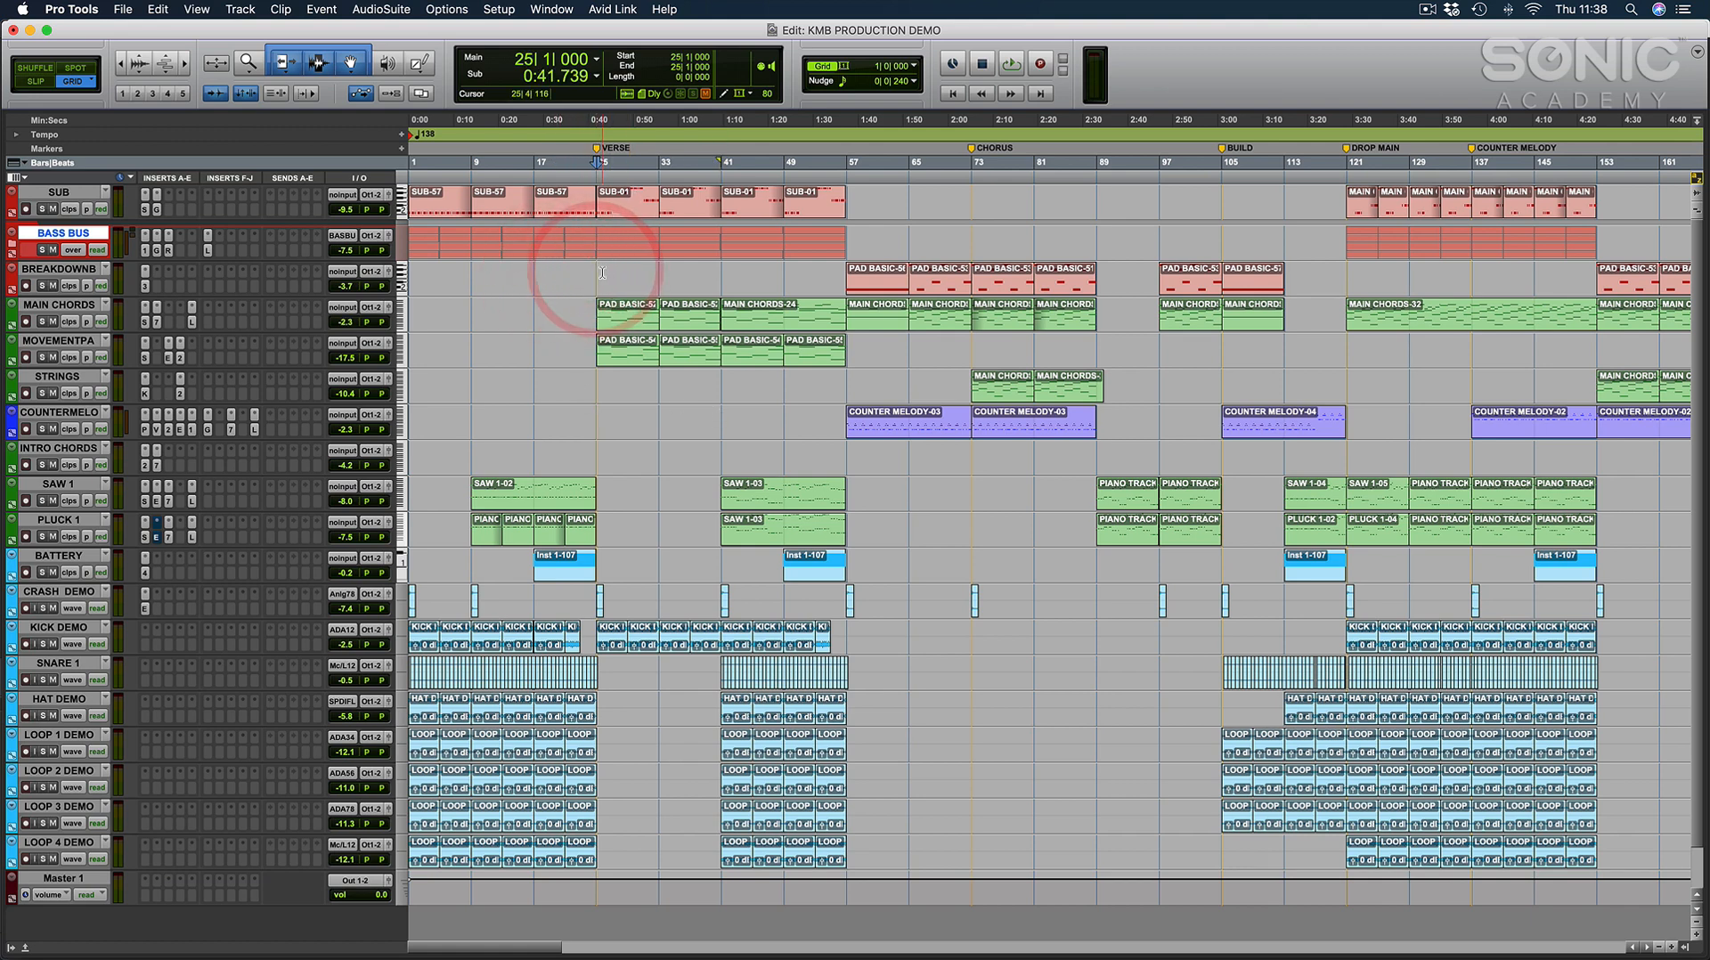
pyautogui.moveTo(602, 272); pyautogui.dragTo(721, 277)
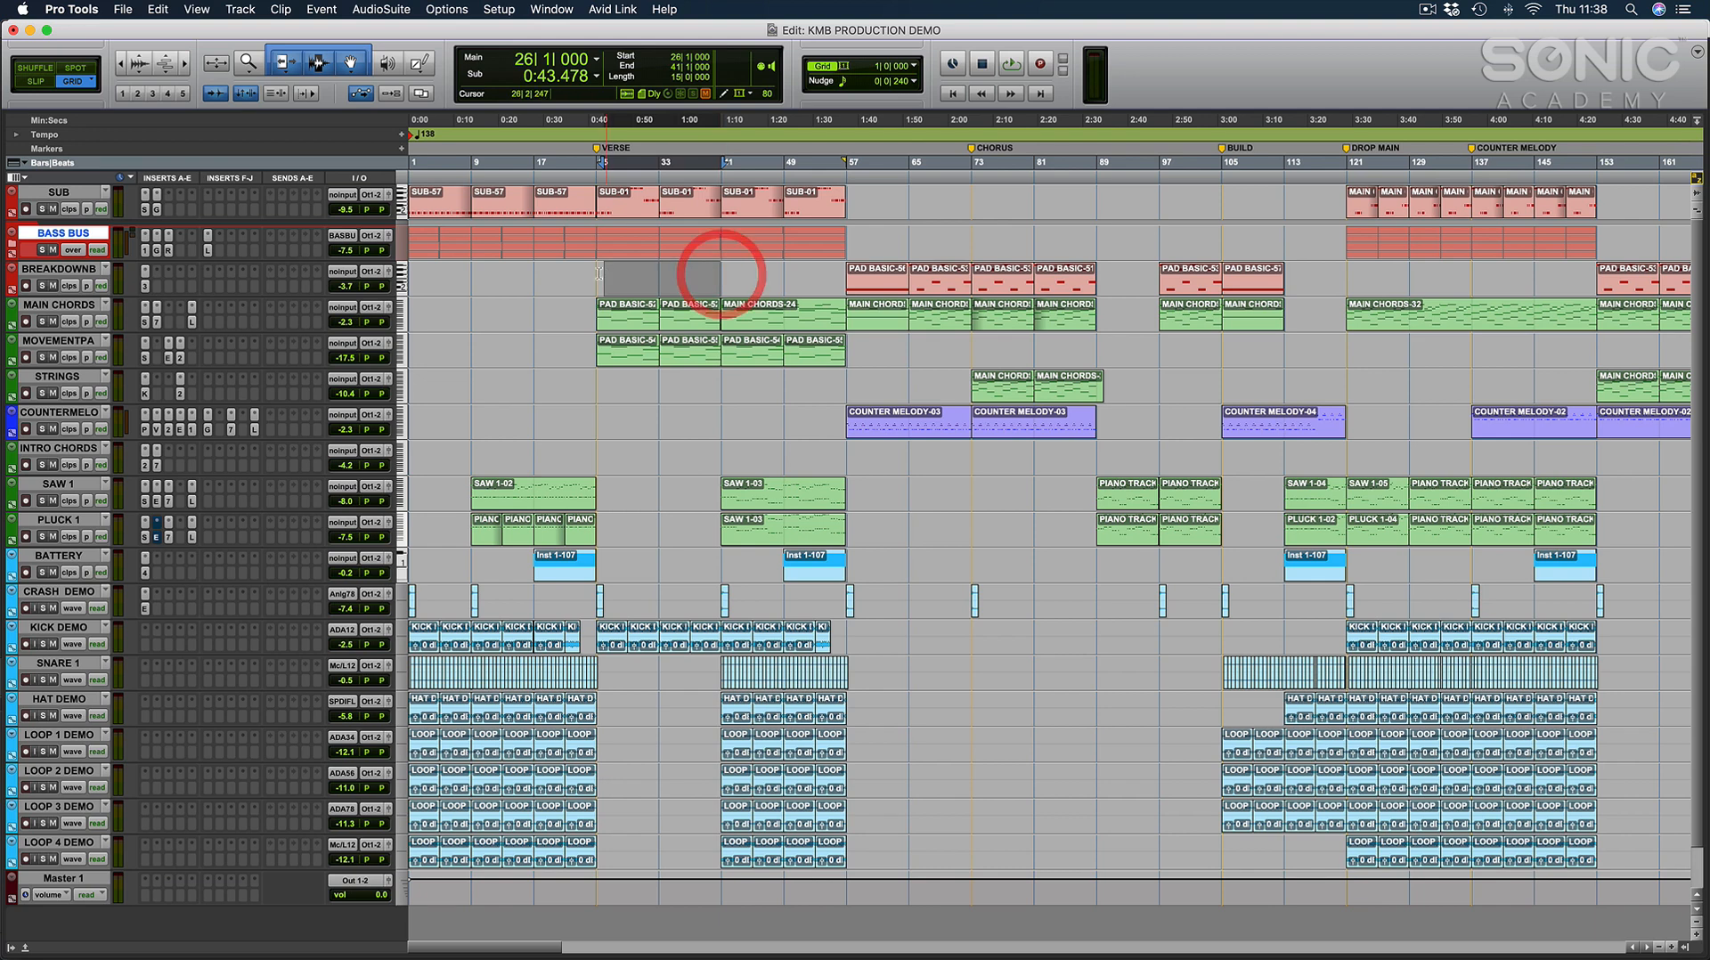
pyautogui.click(722, 272)
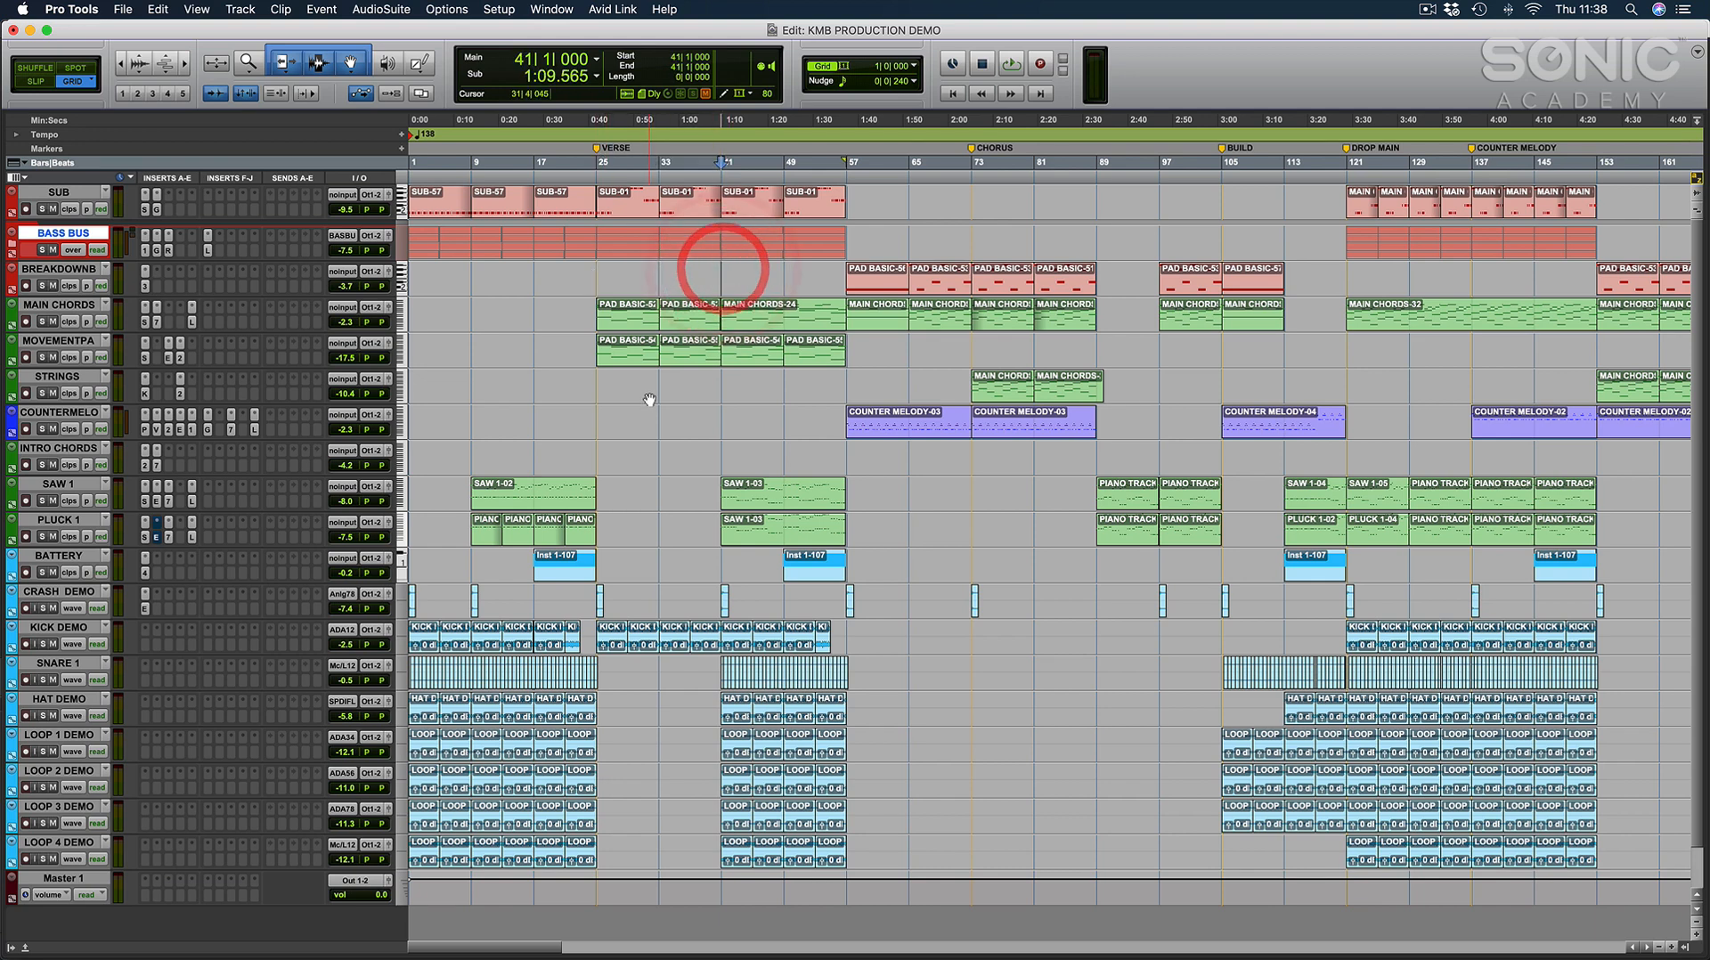
# Audition the arrangement from bar 21 into the verse and return the edit cursor to bar 25.
pyautogui.click(595, 386)
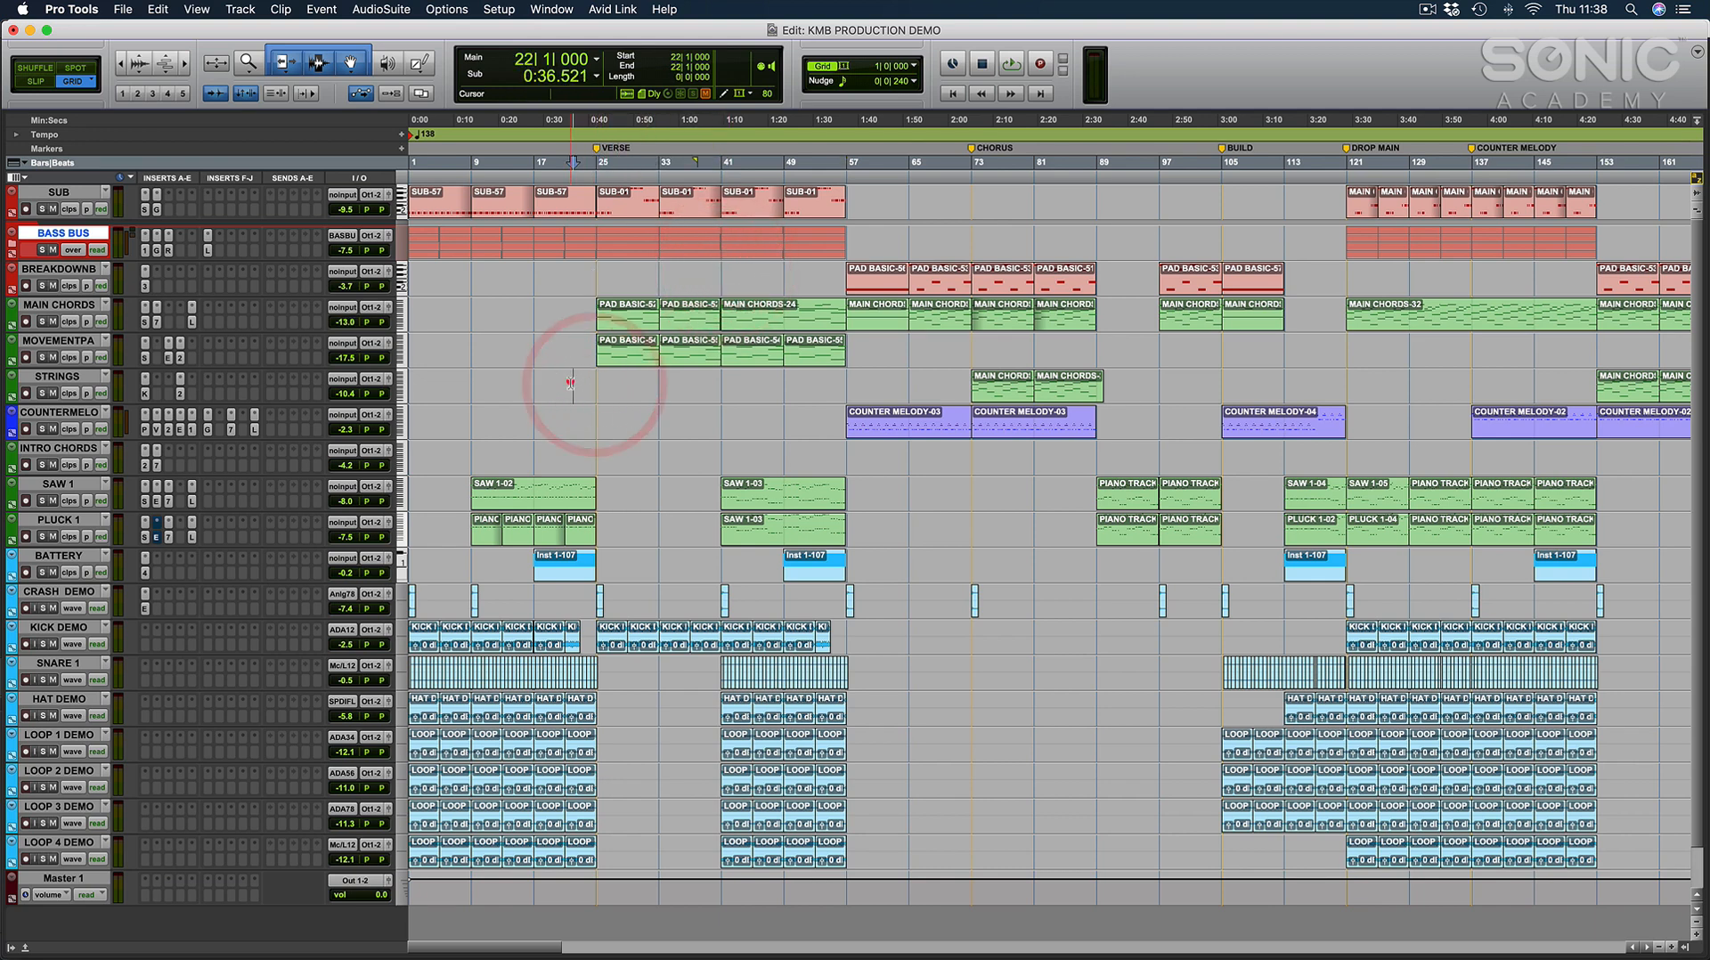
pyautogui.click(562, 384)
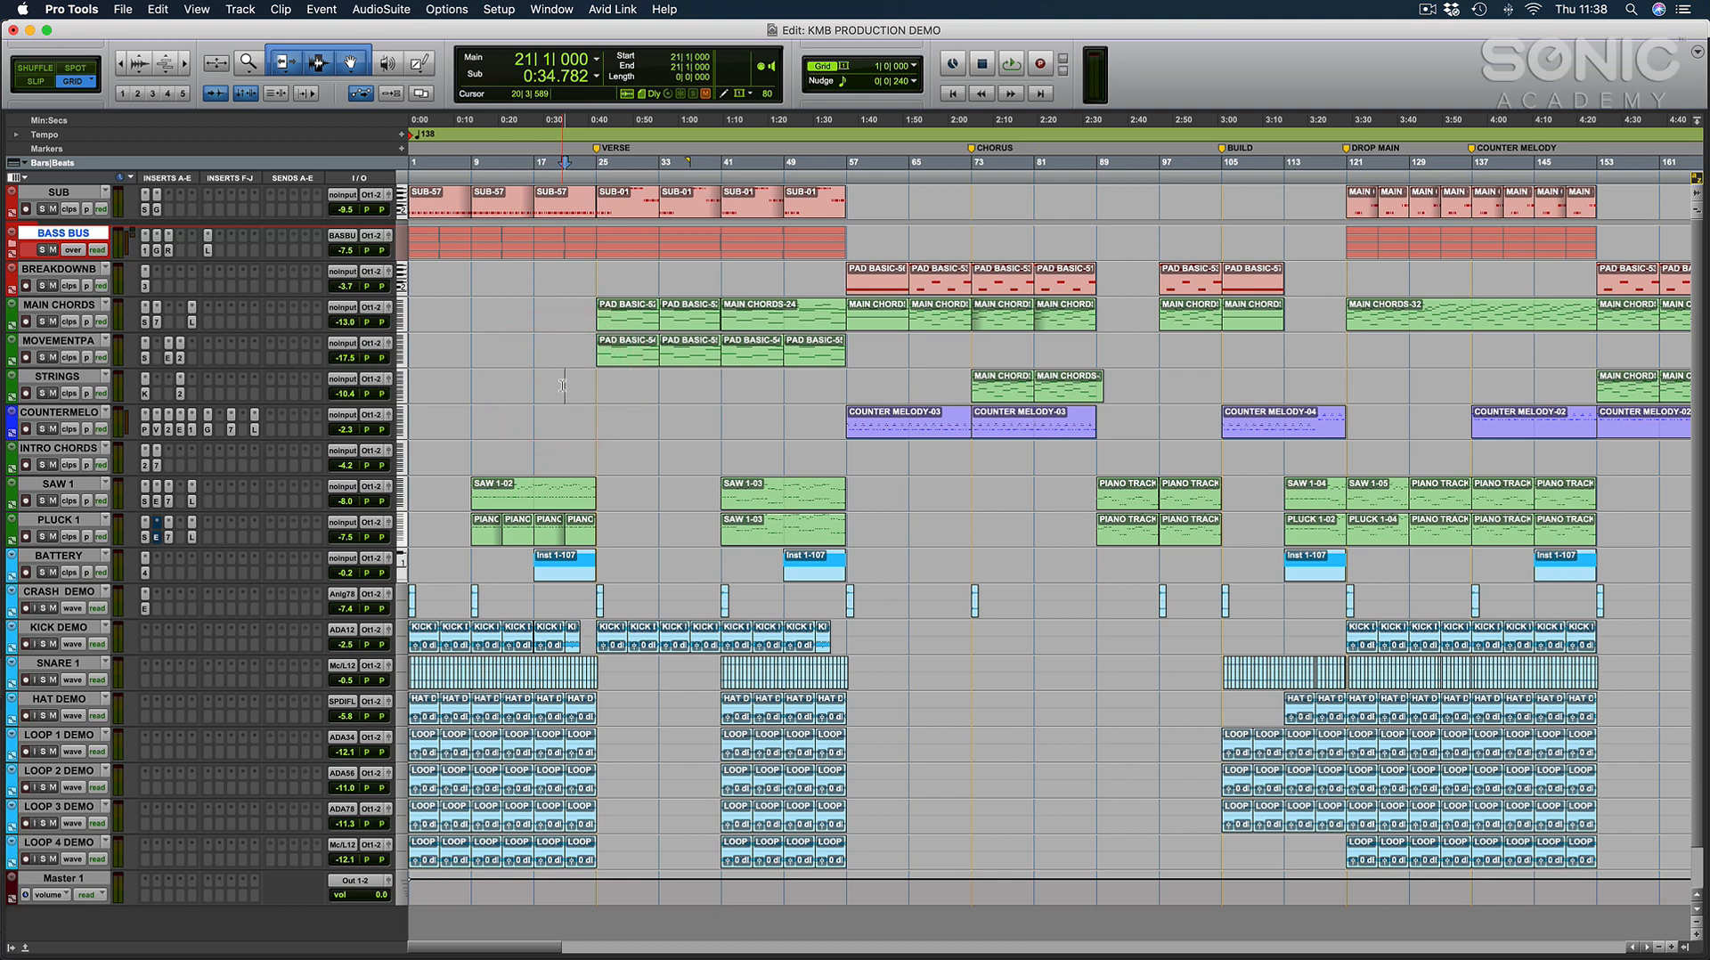
pyautogui.press('space')
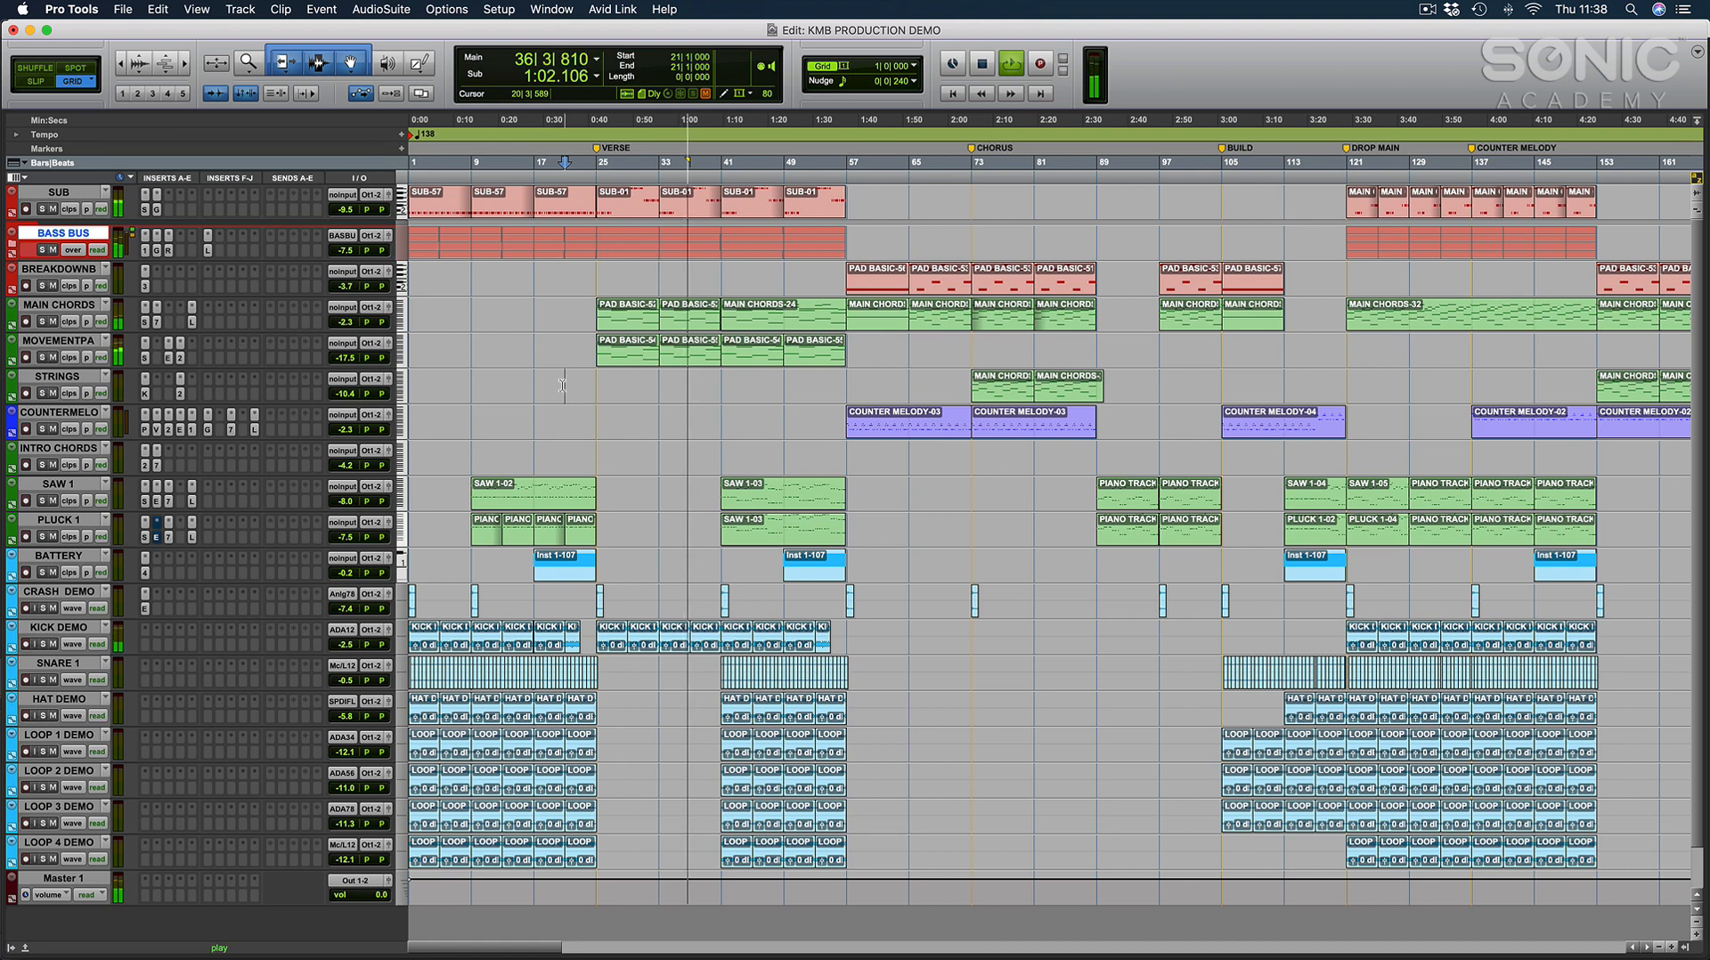
pyautogui.click(599, 385)
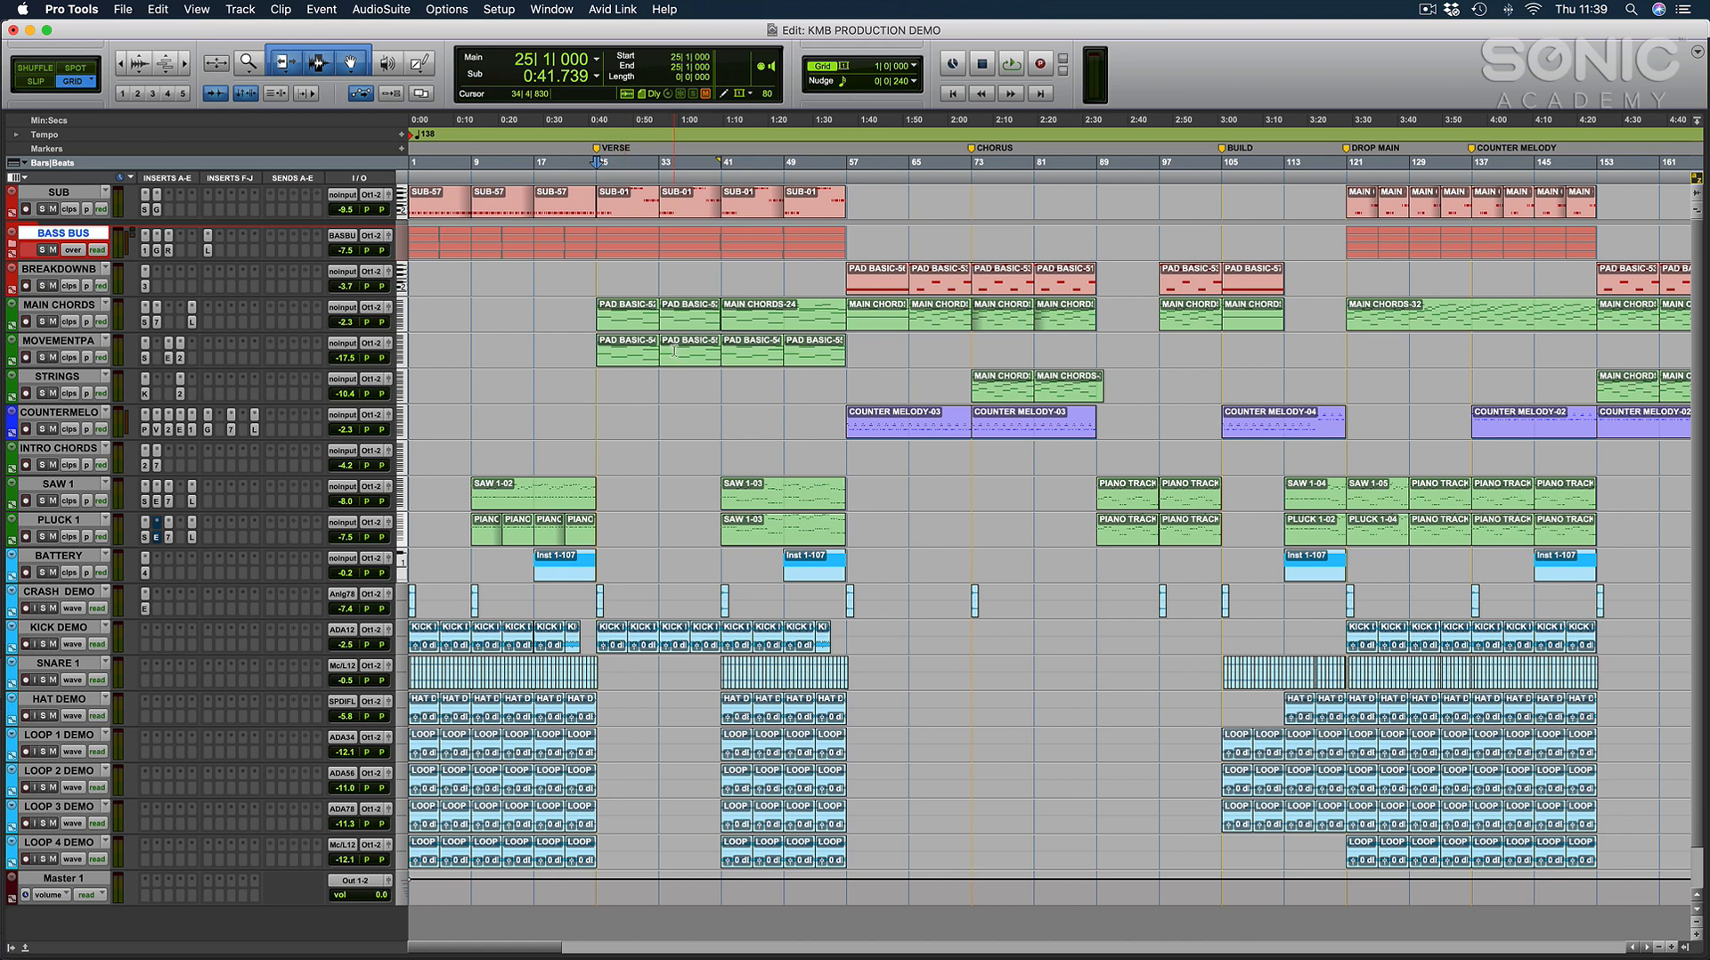
# Audition the chorus from bar 73, stop playback and show the whole arrangement up to the KICK AND BASS marker.
pyautogui.click(973, 343)
pyautogui.click(971, 343)
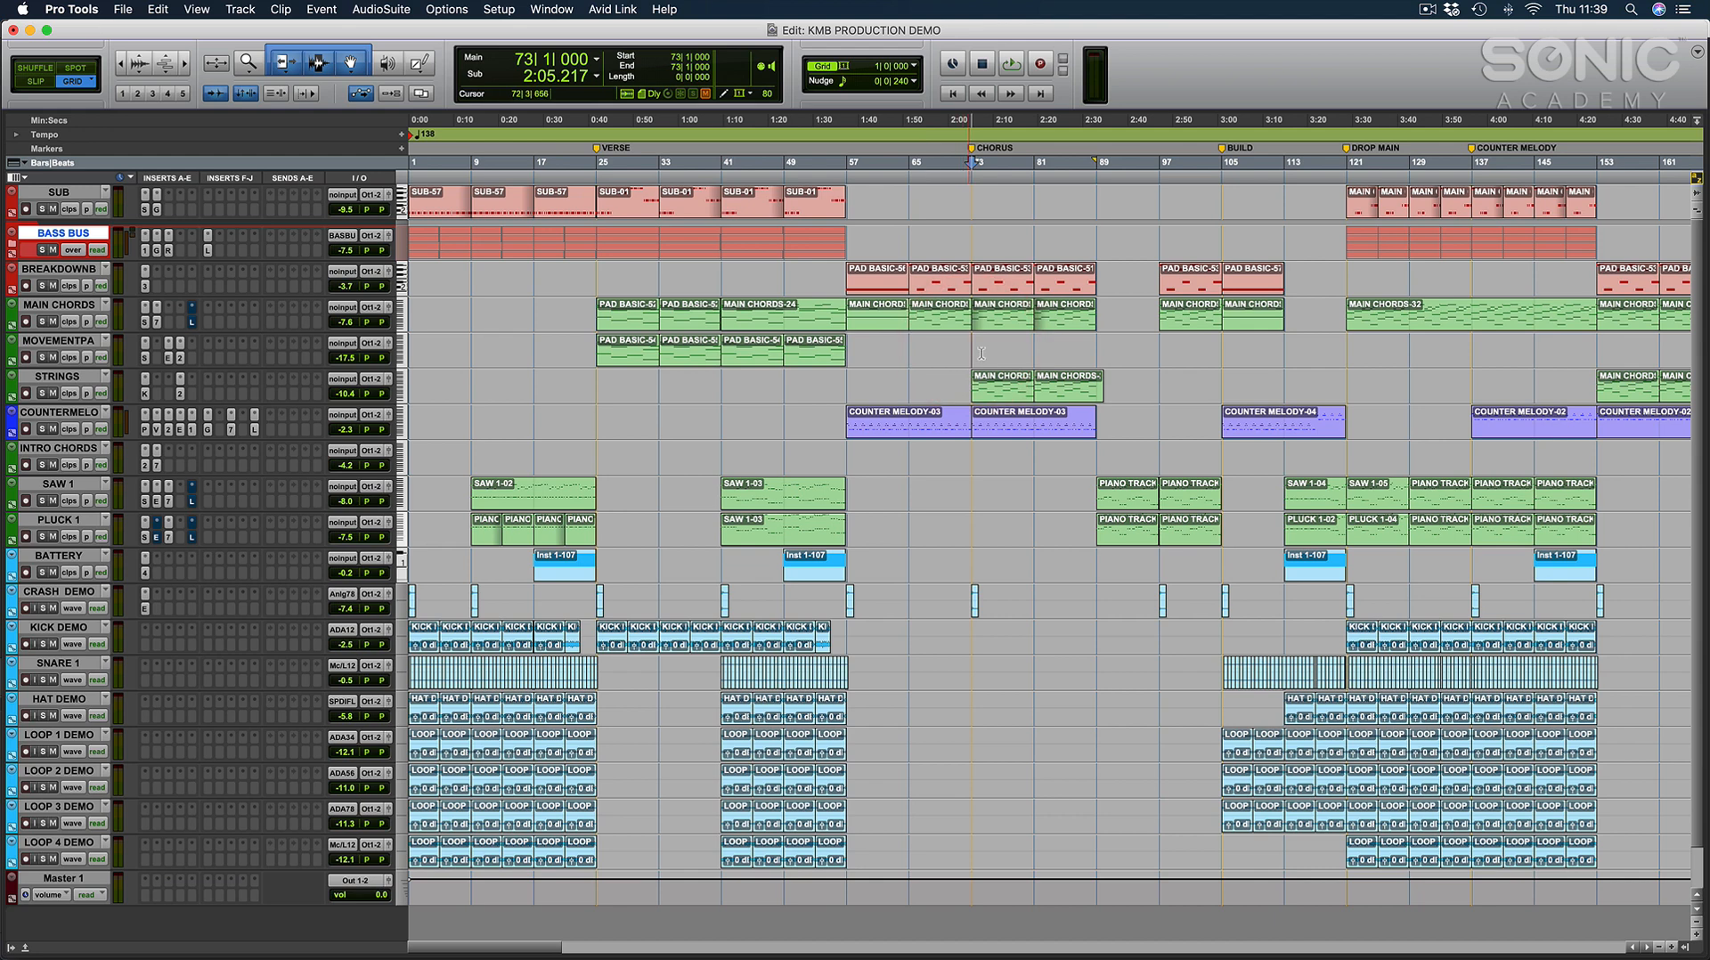
pyautogui.hscroll(5, 1110, 394)
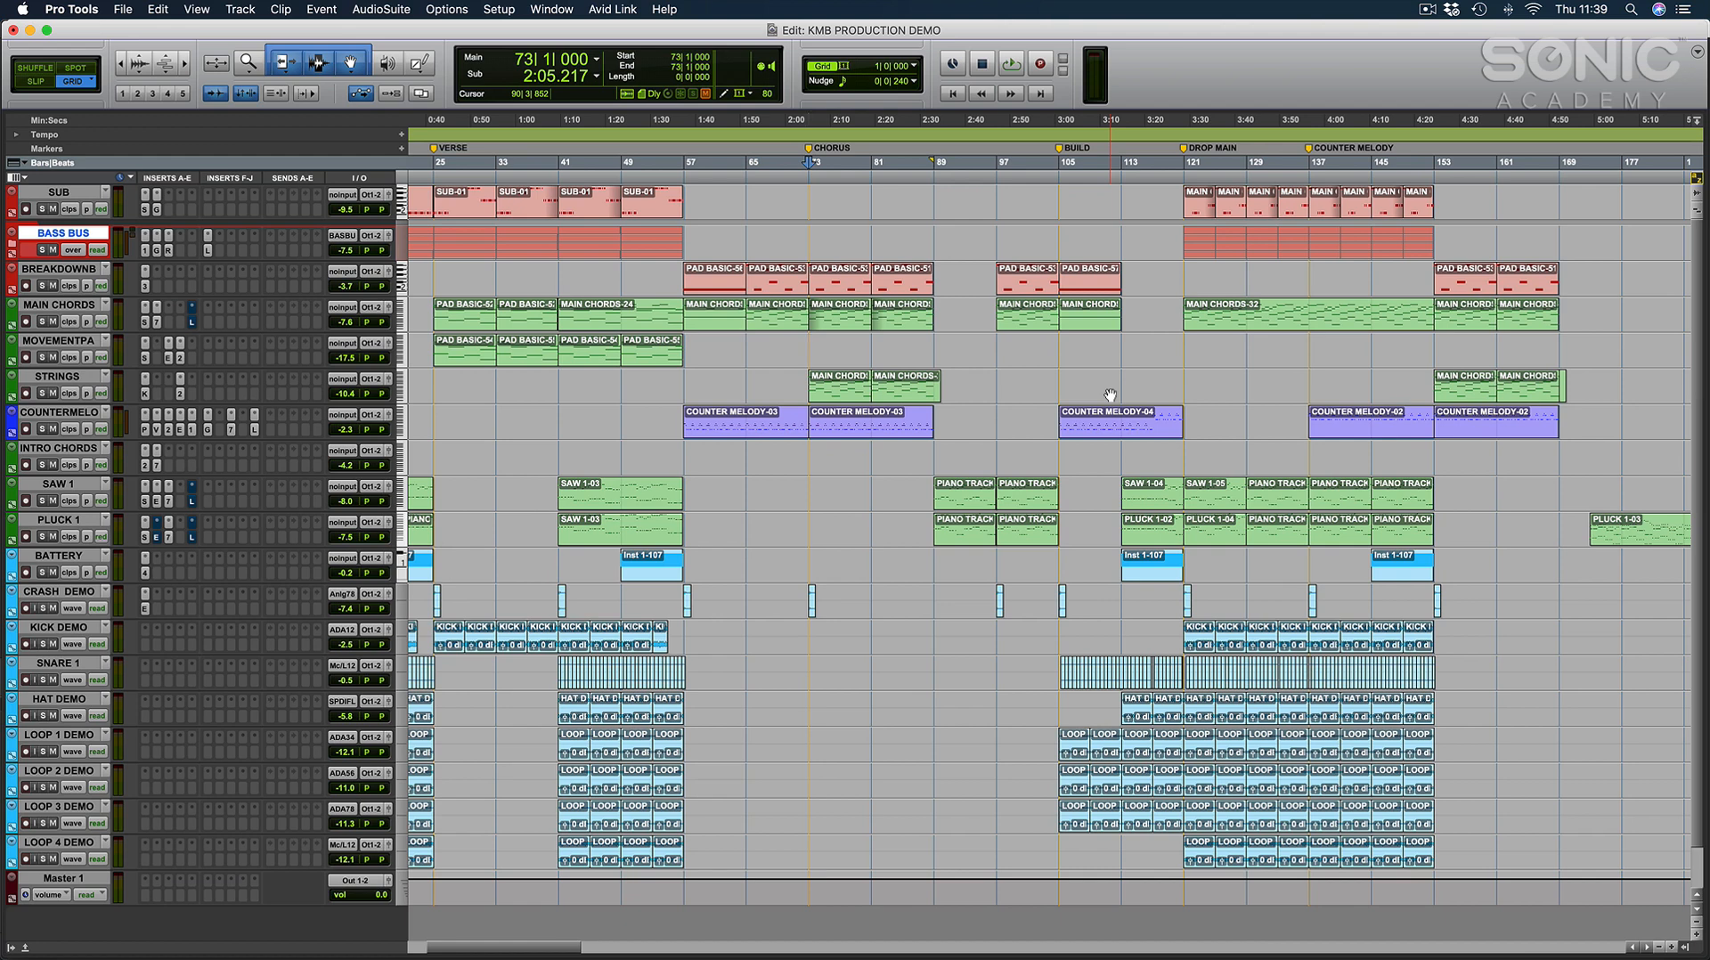
pyautogui.press('space')
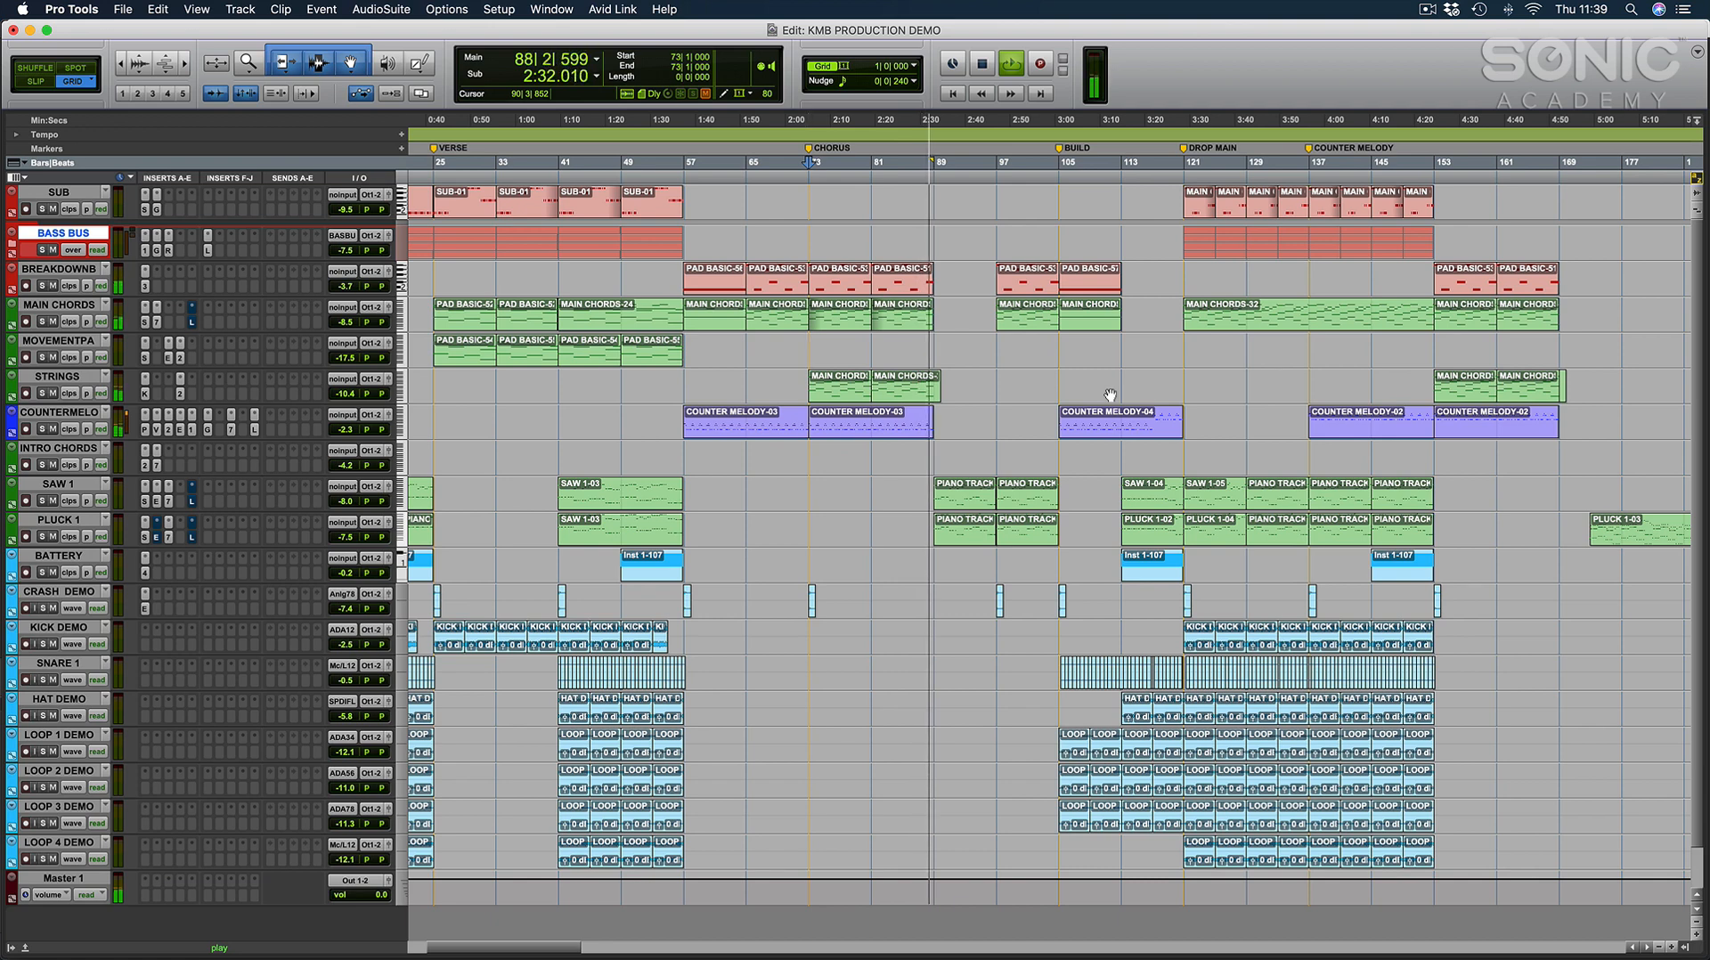
pyautogui.press('space')
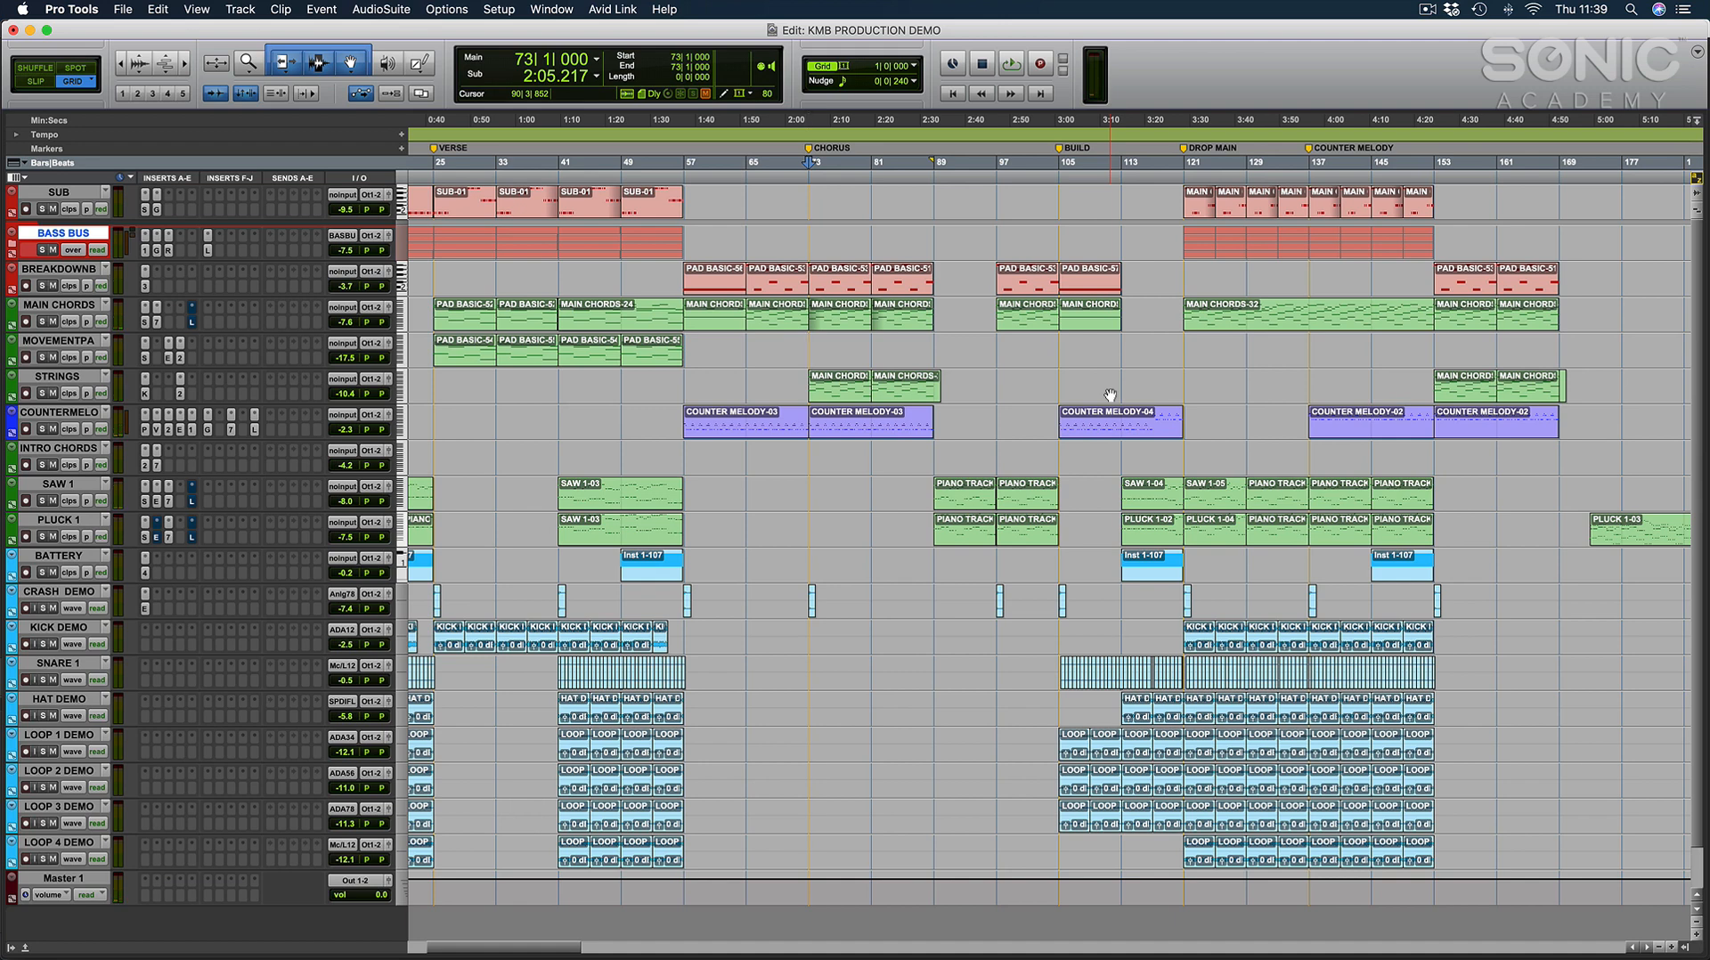
pyautogui.hscroll(-5, 1035, 371)
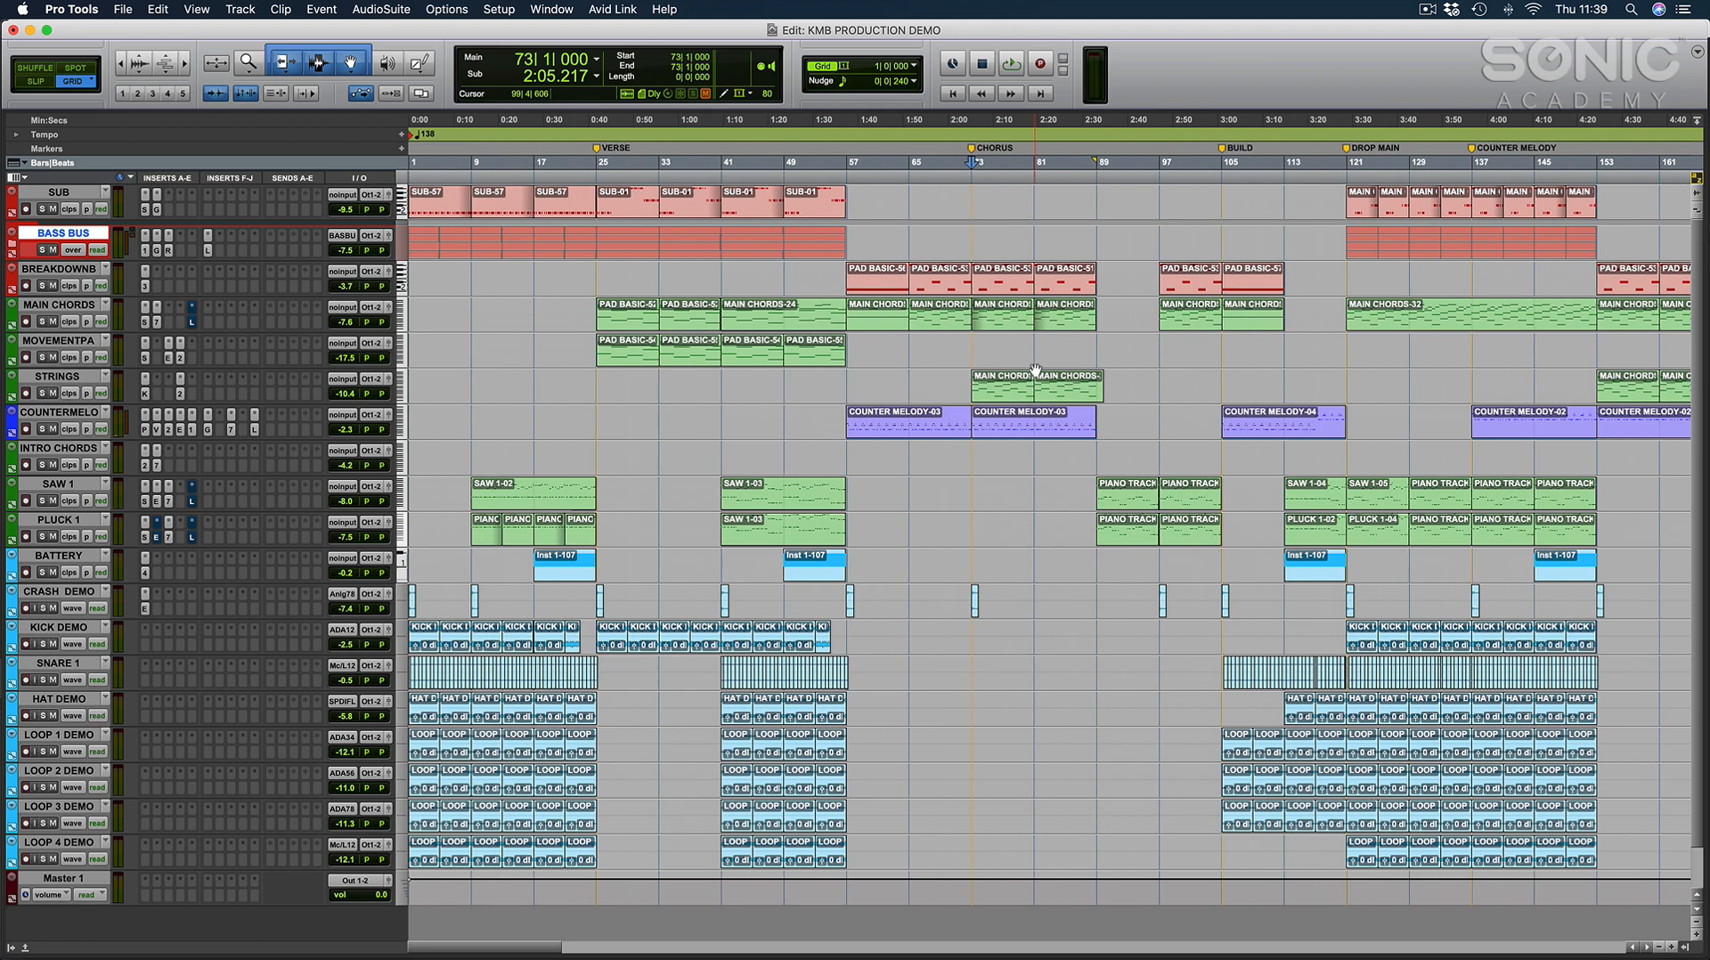
pyautogui.press('super+bracketleft')
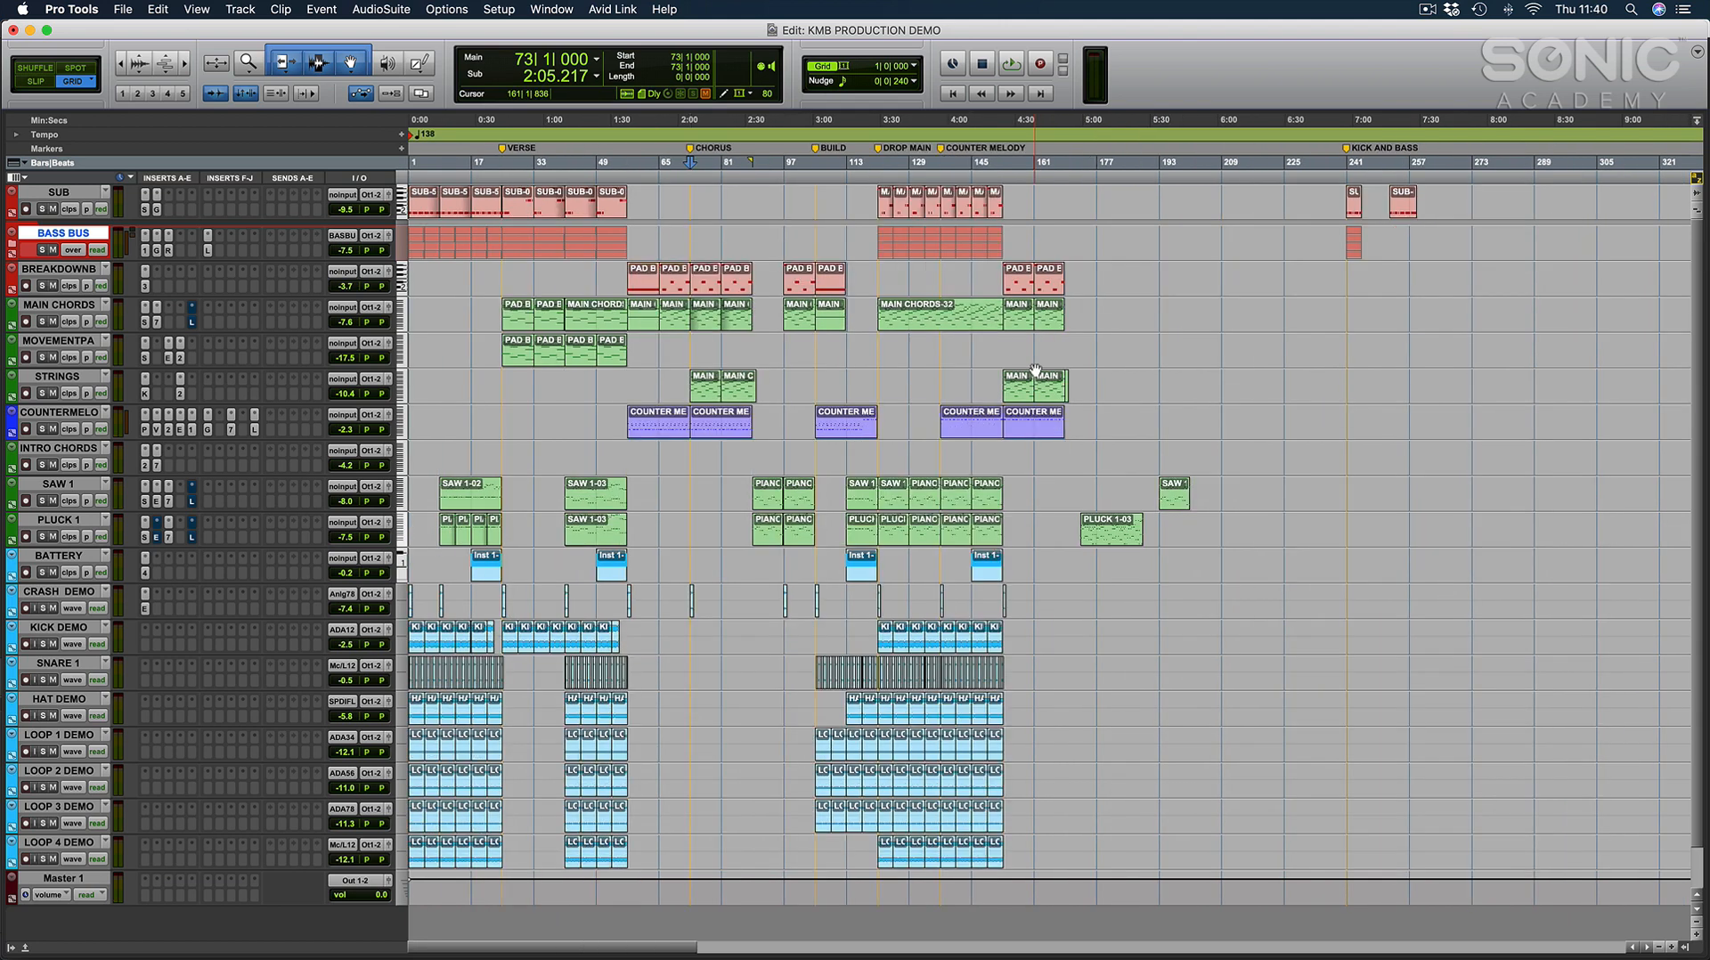
# Place the edit cursor at bar 92 on the movement pad track, zoom into its notes and restore the arrangement overview.
pyautogui.click(1036, 371)
pyautogui.click(764, 349)
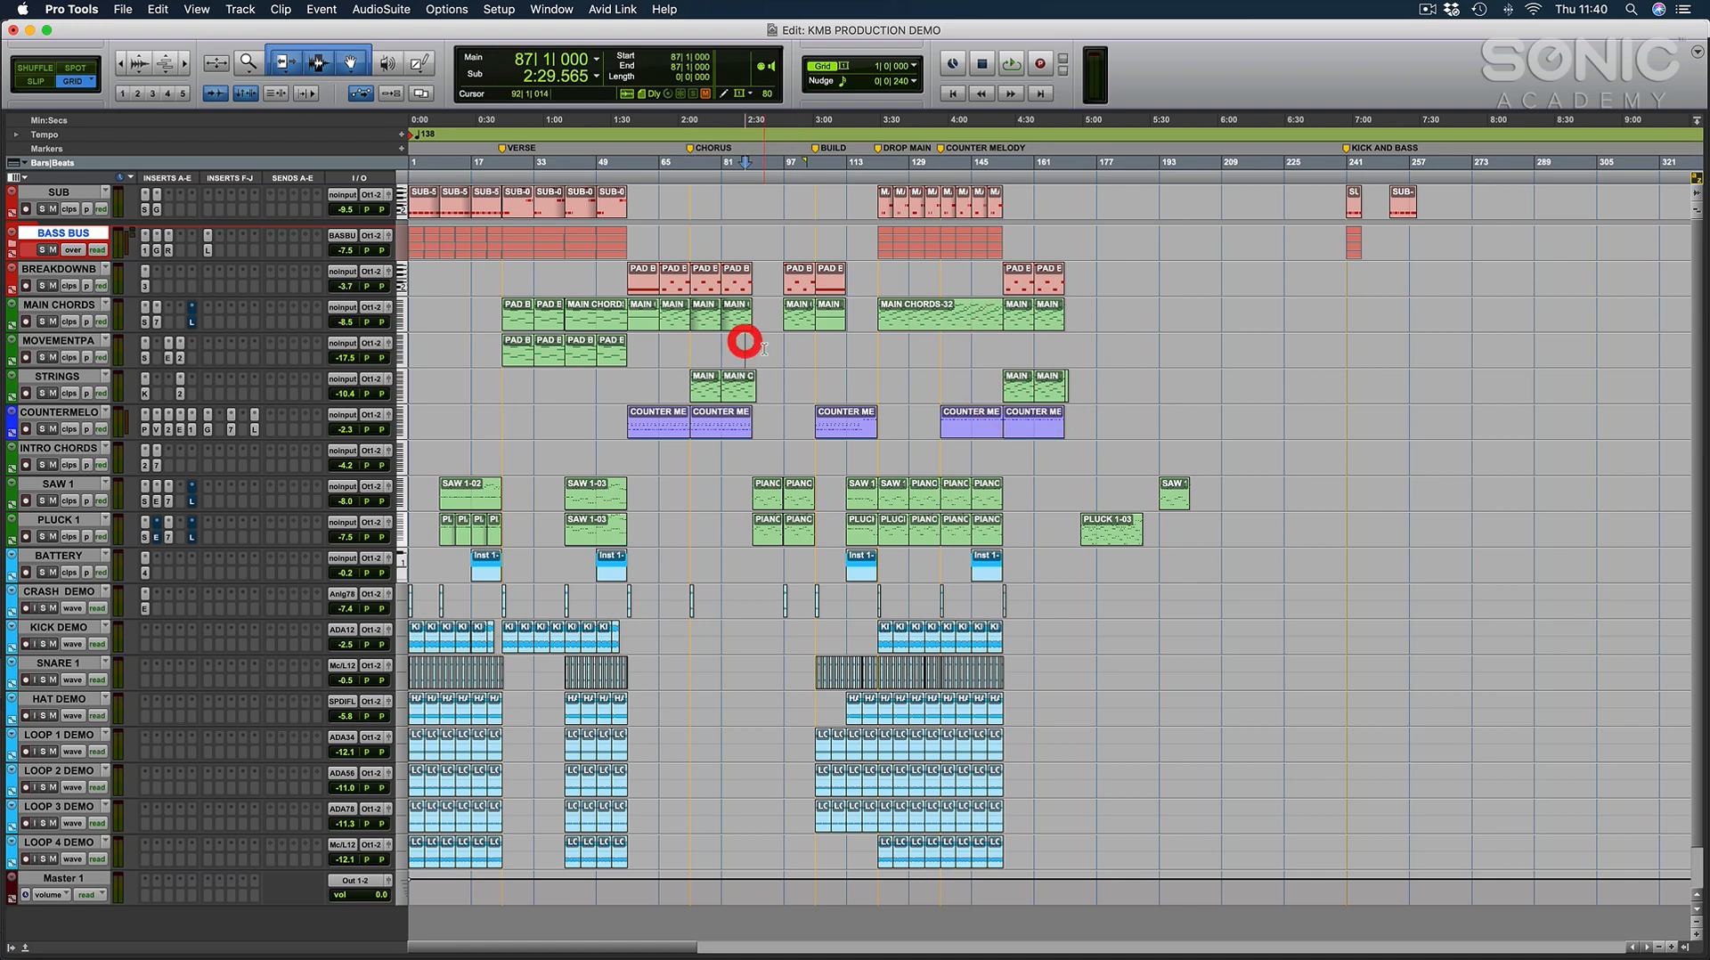
pyautogui.press('e')
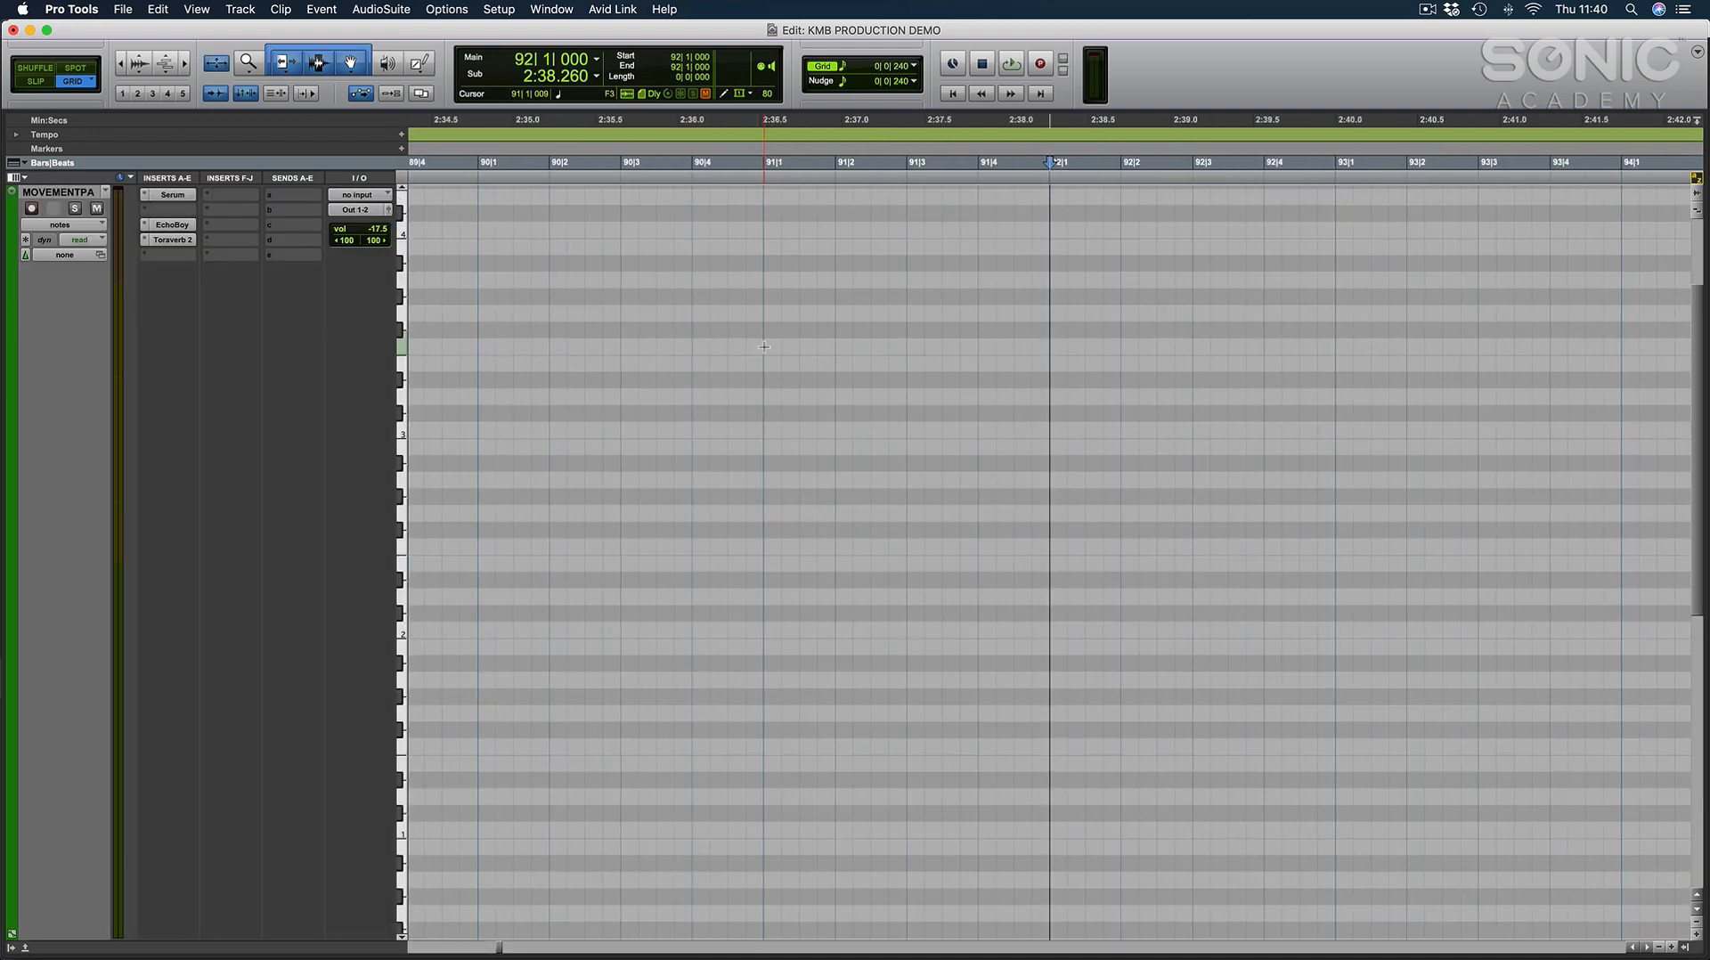
pyautogui.press('e')
pyautogui.press('r')
pyautogui.press('r')
pyautogui.press('r')
pyautogui.press('r')
pyautogui.press('r')
pyautogui.press('r')
pyautogui.press('r')
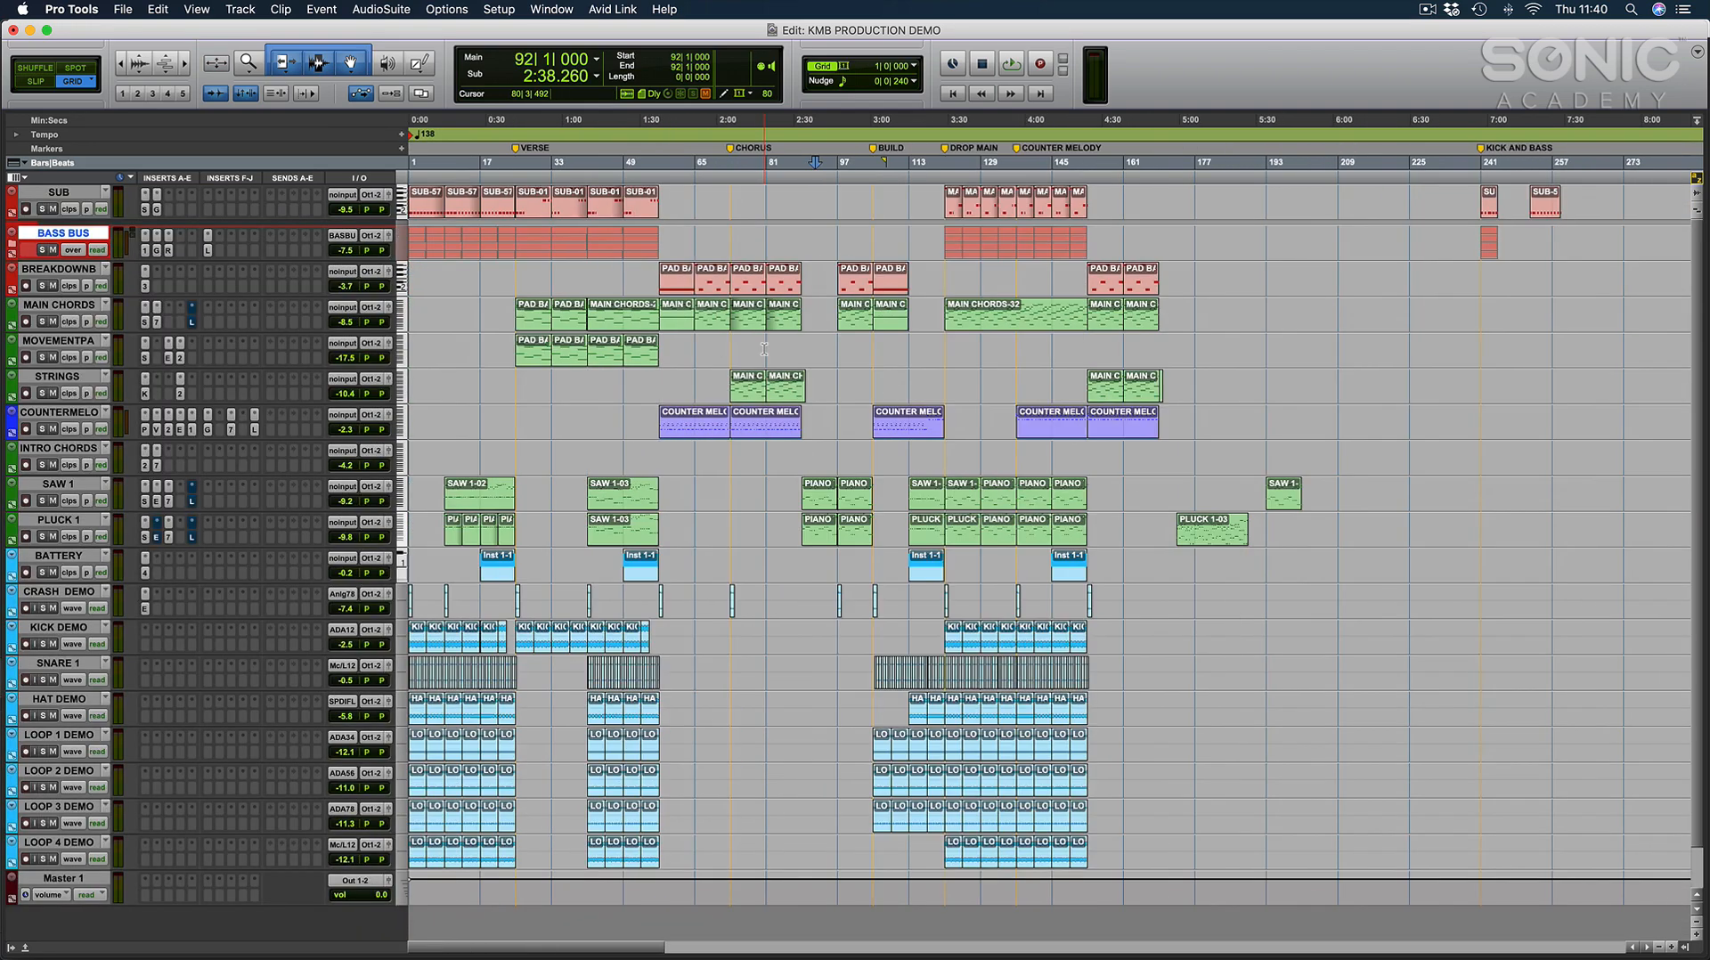
pyautogui.press('t')
# Mark out bars 1 to 168 on the intro chords track and recall the VERSE and CHORUS markers.
pyautogui.moveTo(1155, 456); pyautogui.dragTo(210, 431)
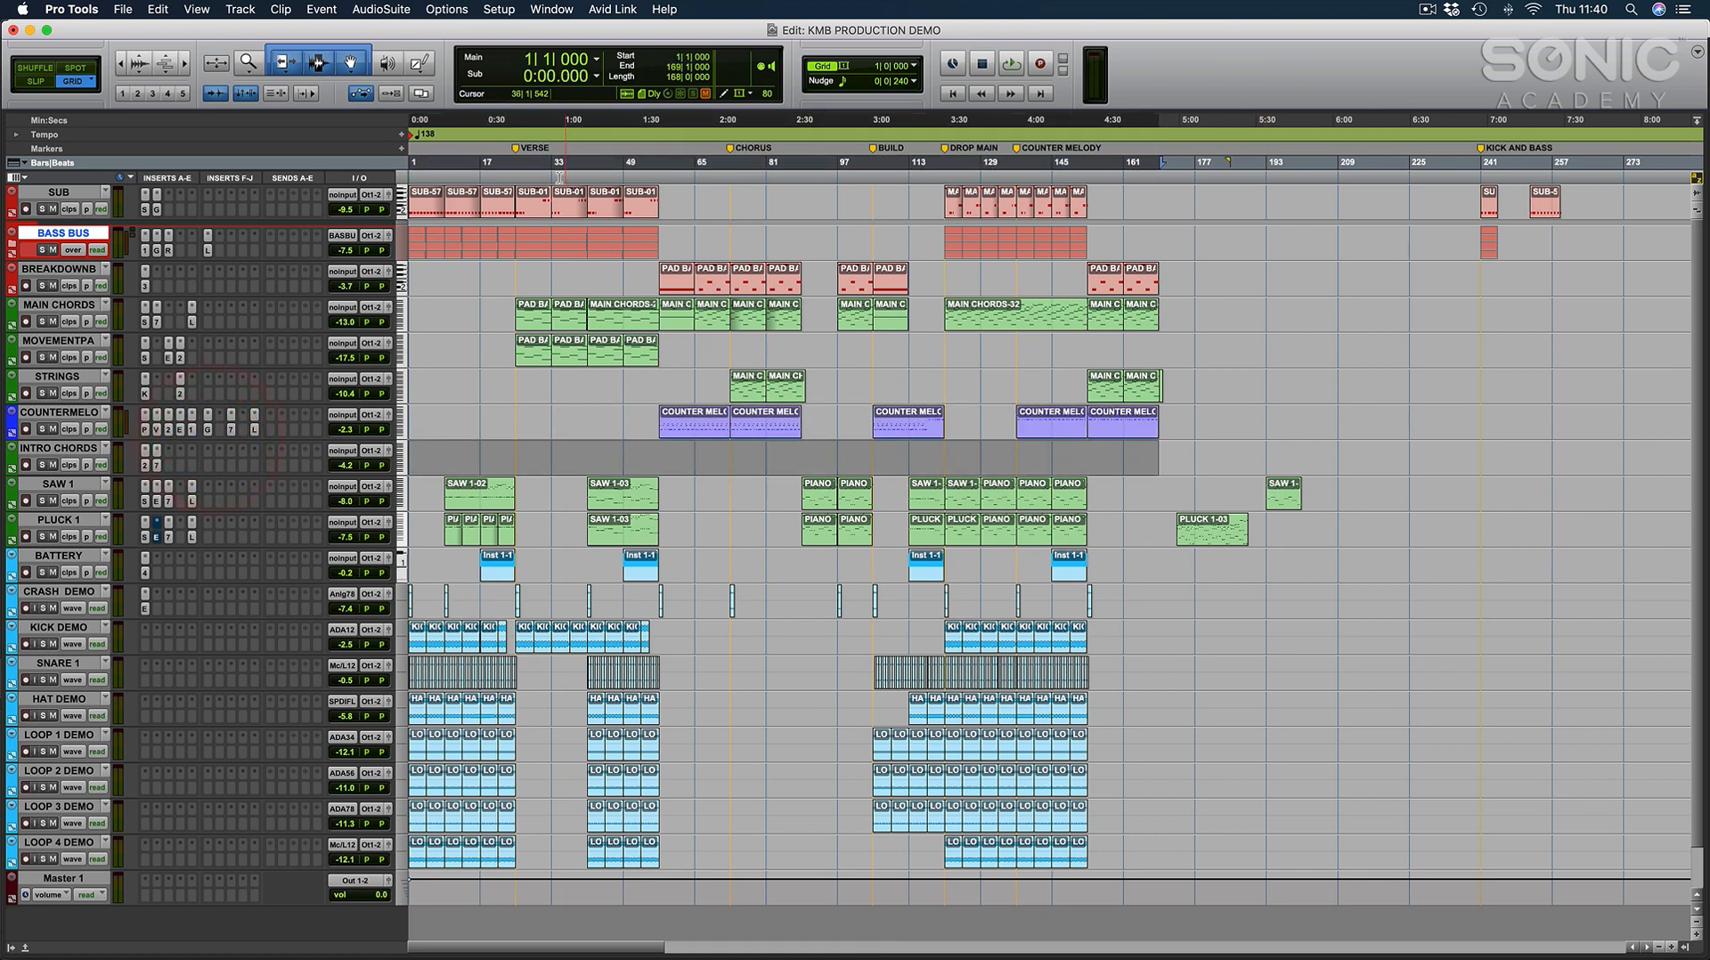
pyautogui.click(516, 148)
pyautogui.click(729, 148)
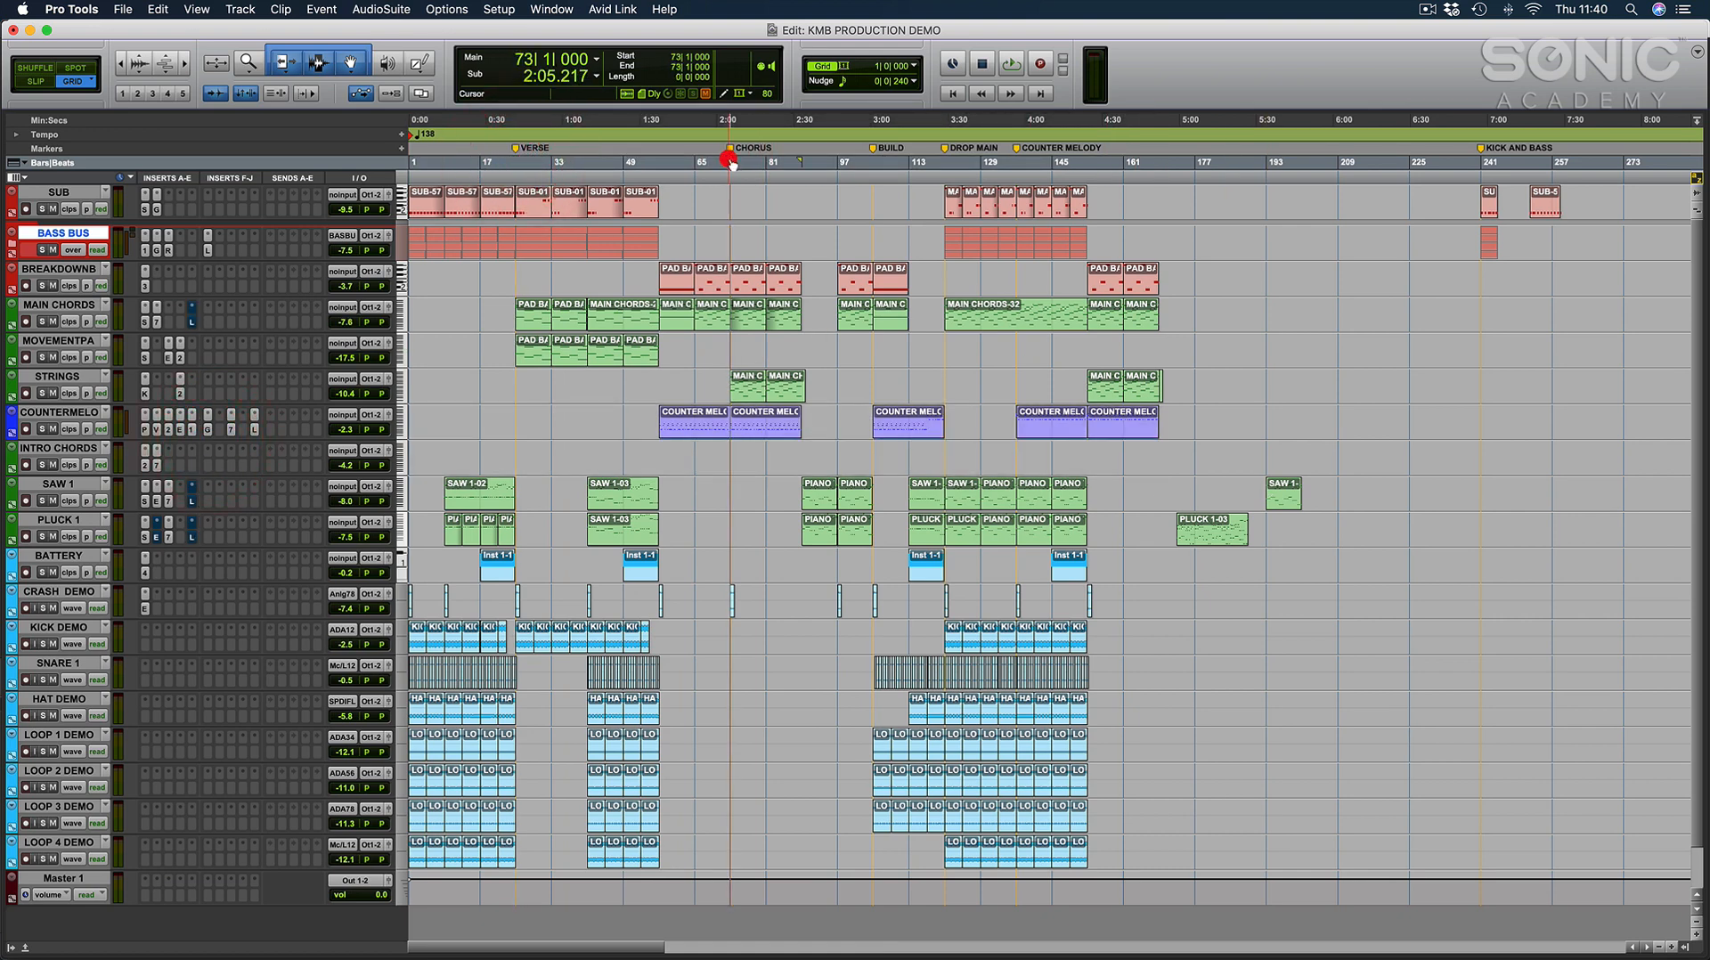
# Place the edit cursor at bar 116 in the build and at bar 57, where the verse's pad clips end.
pyautogui.click(965, 343)
pyautogui.click(920, 343)
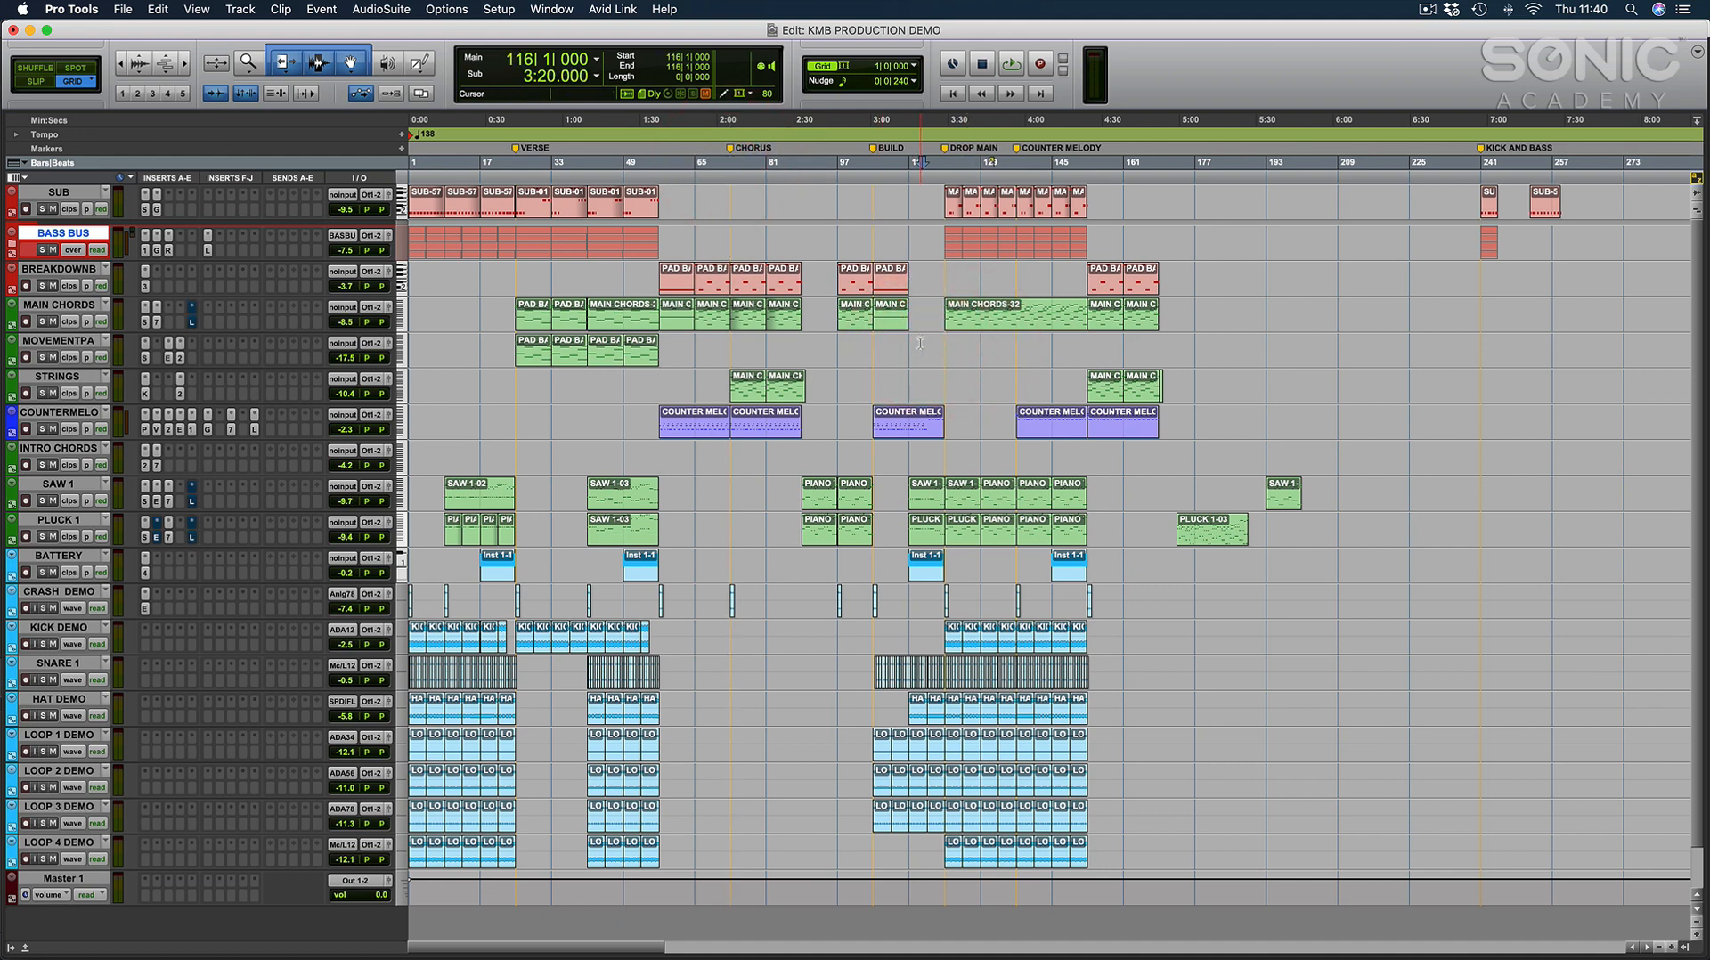
pyautogui.click(656, 379)
pyautogui.press('super+bracketright')
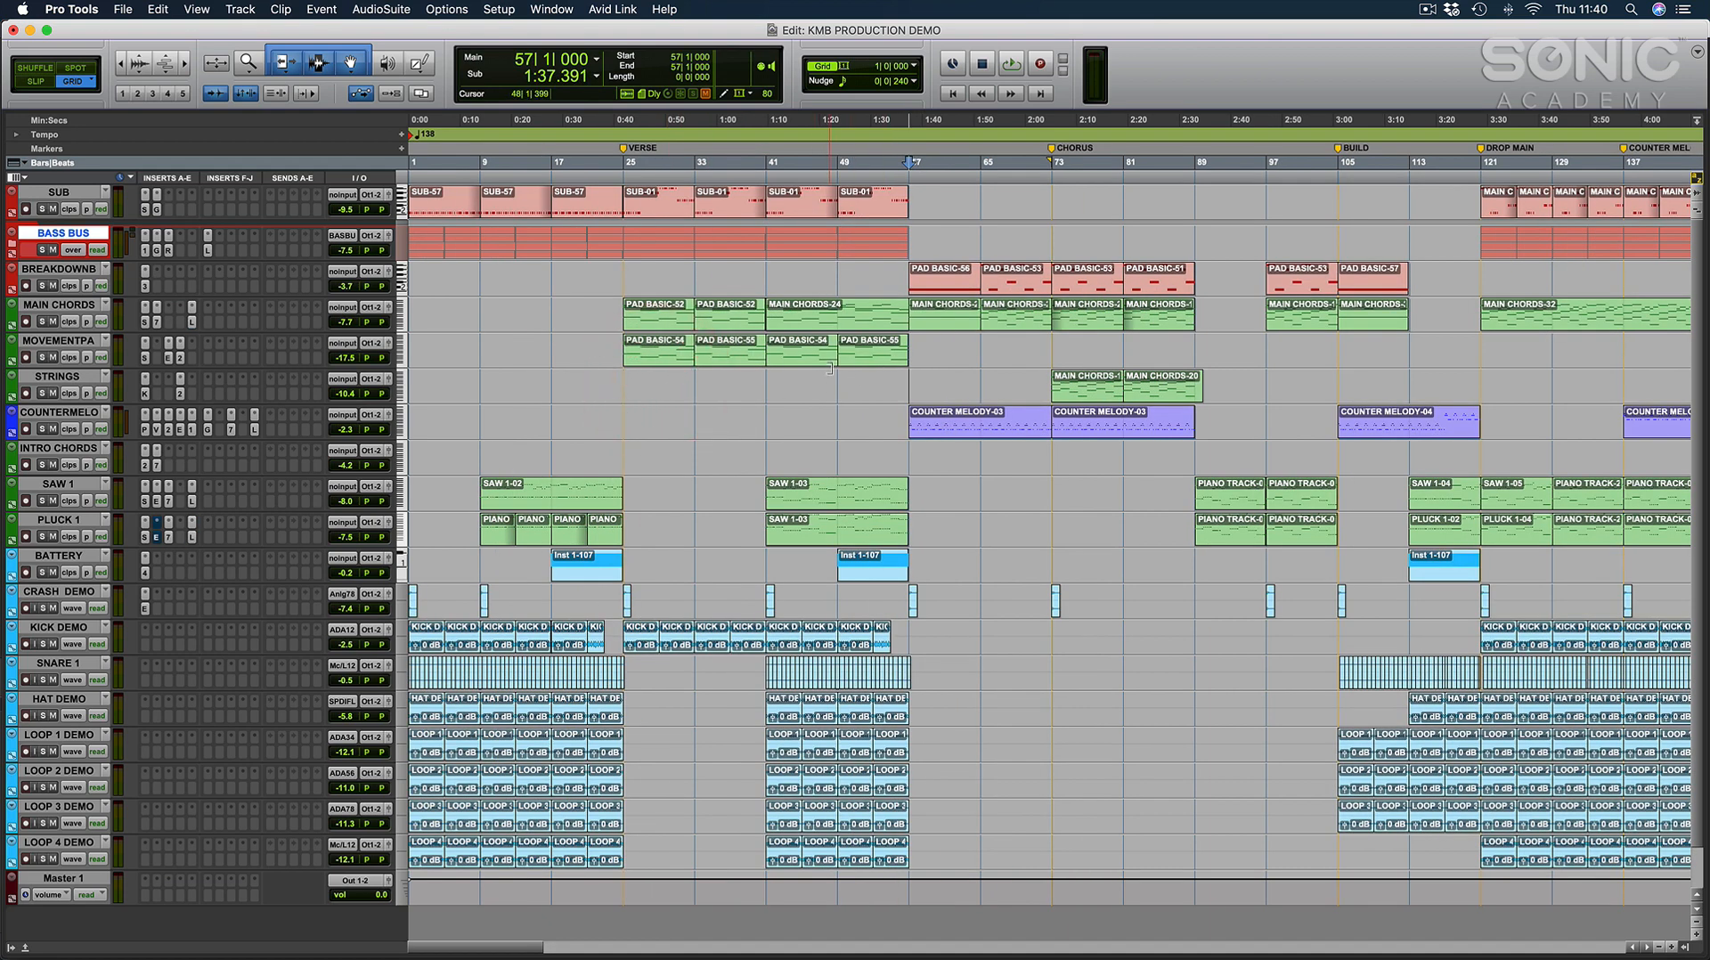
pyautogui.click(855, 379)
pyautogui.click(908, 376)
# Place the edit cursor at the BUILD marker on bar 105 and review the sections through the drop and counter melody.
pyautogui.hscroll(5, 980, 370)
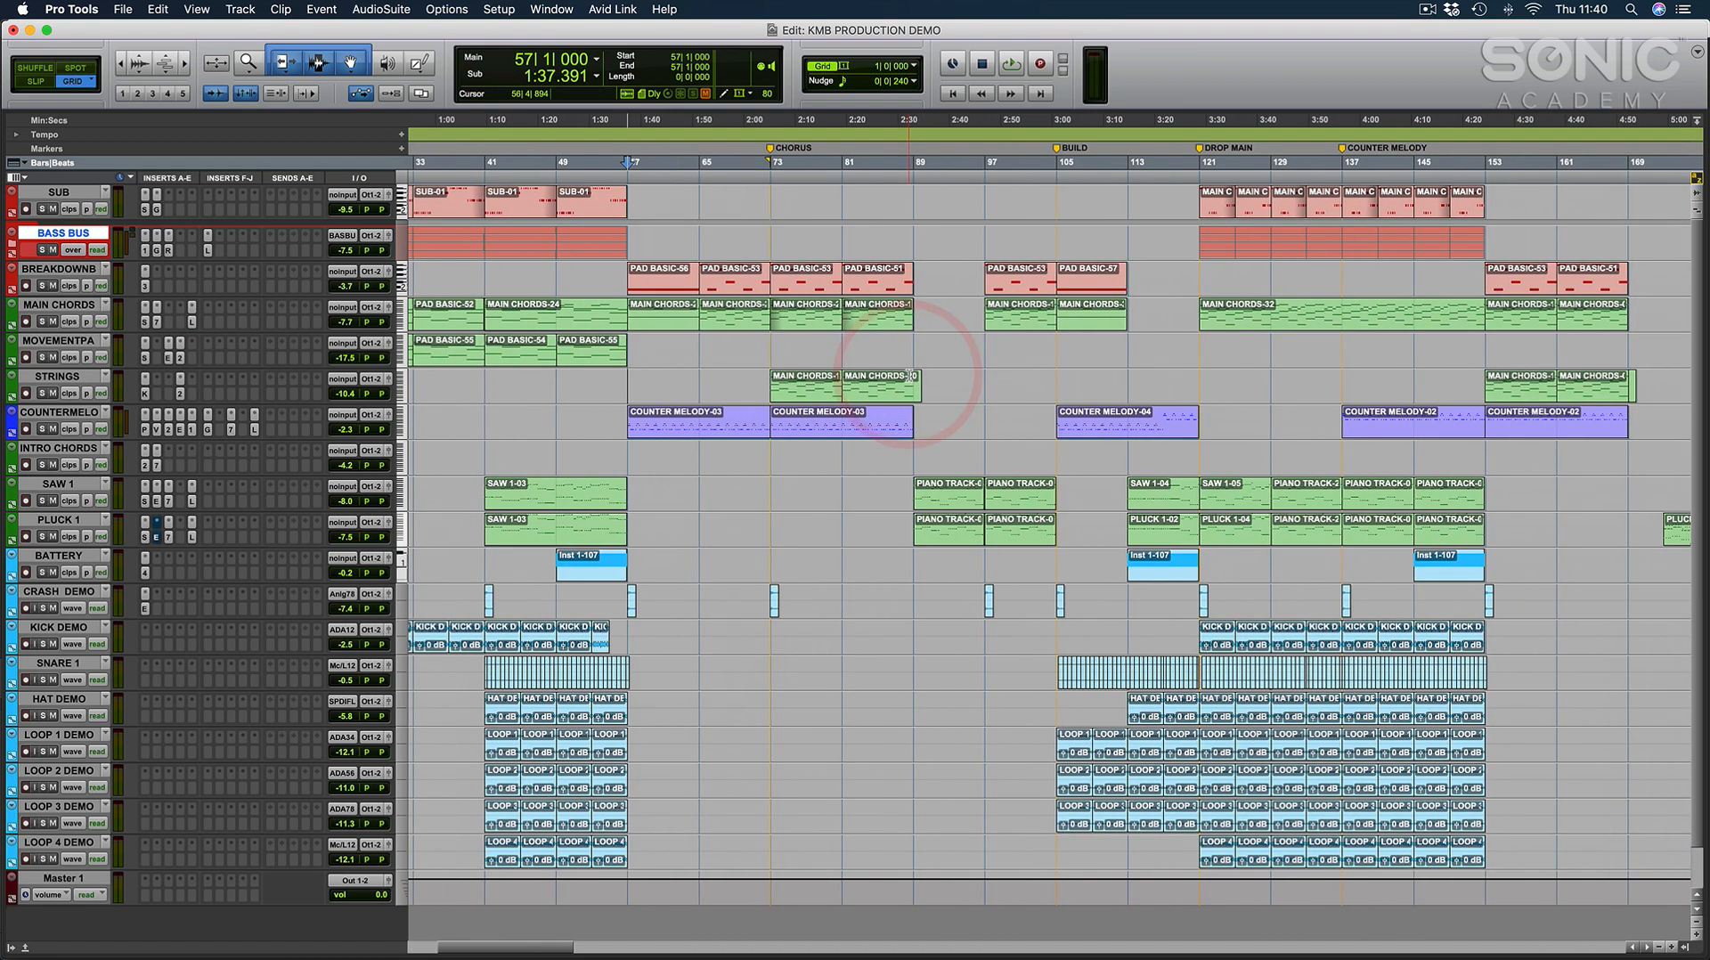
pyautogui.click(1060, 342)
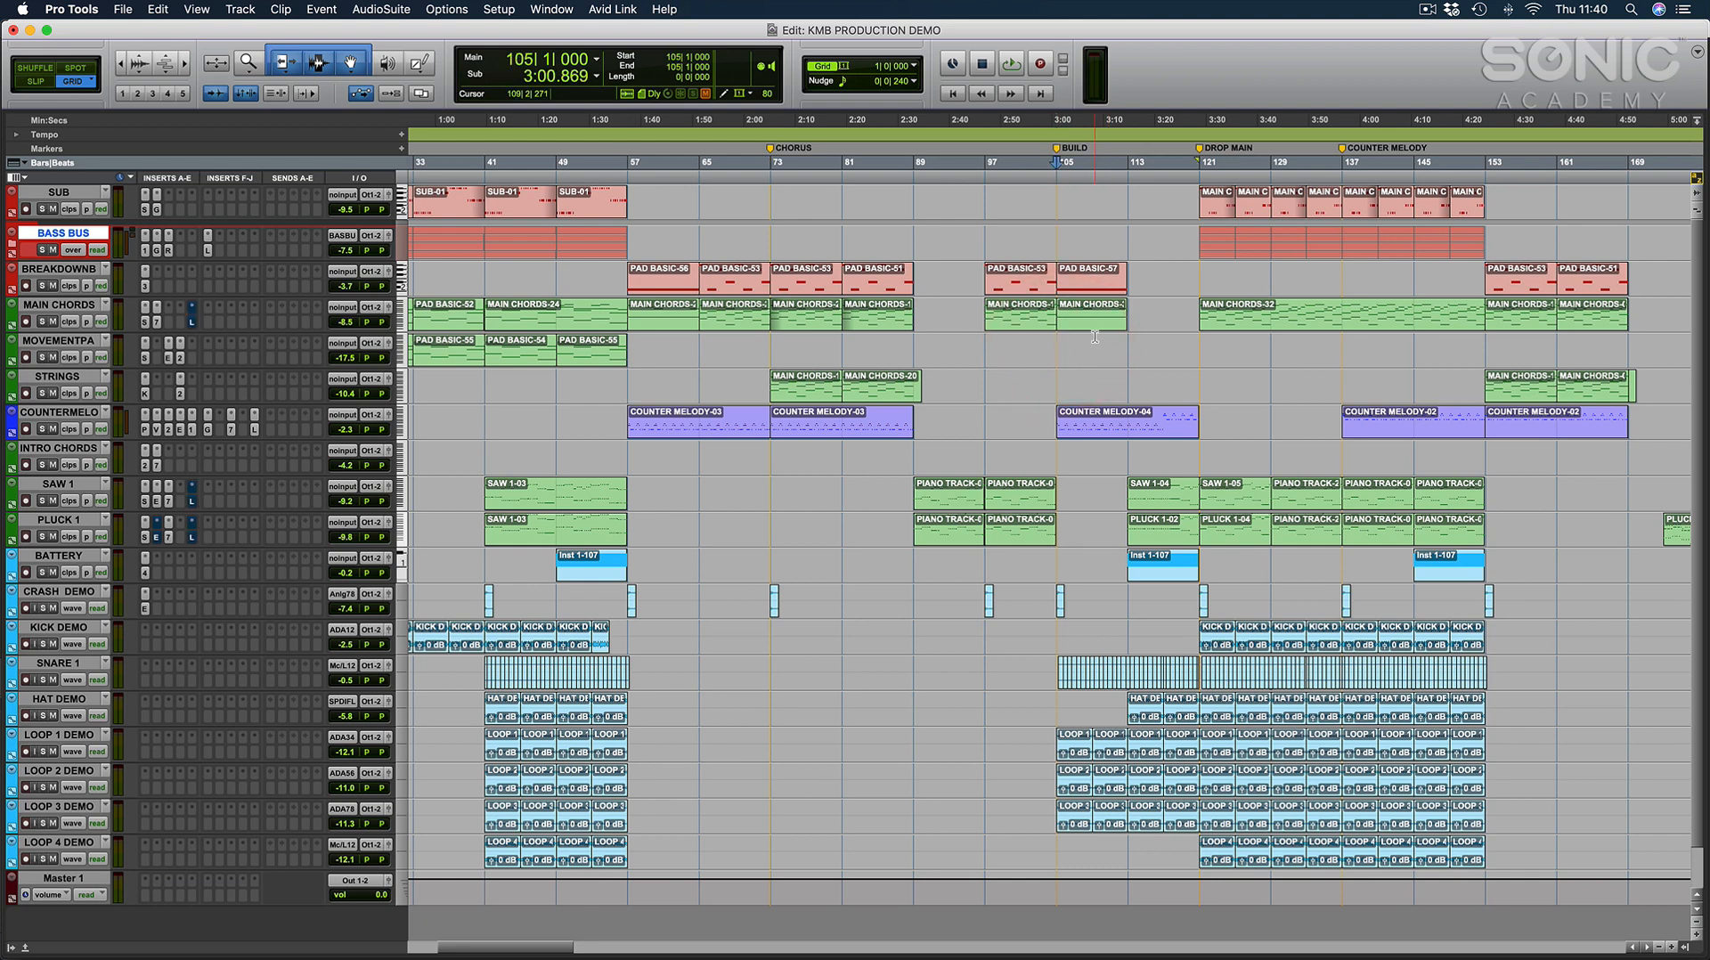
pyautogui.hscroll(-5, 1095, 335)
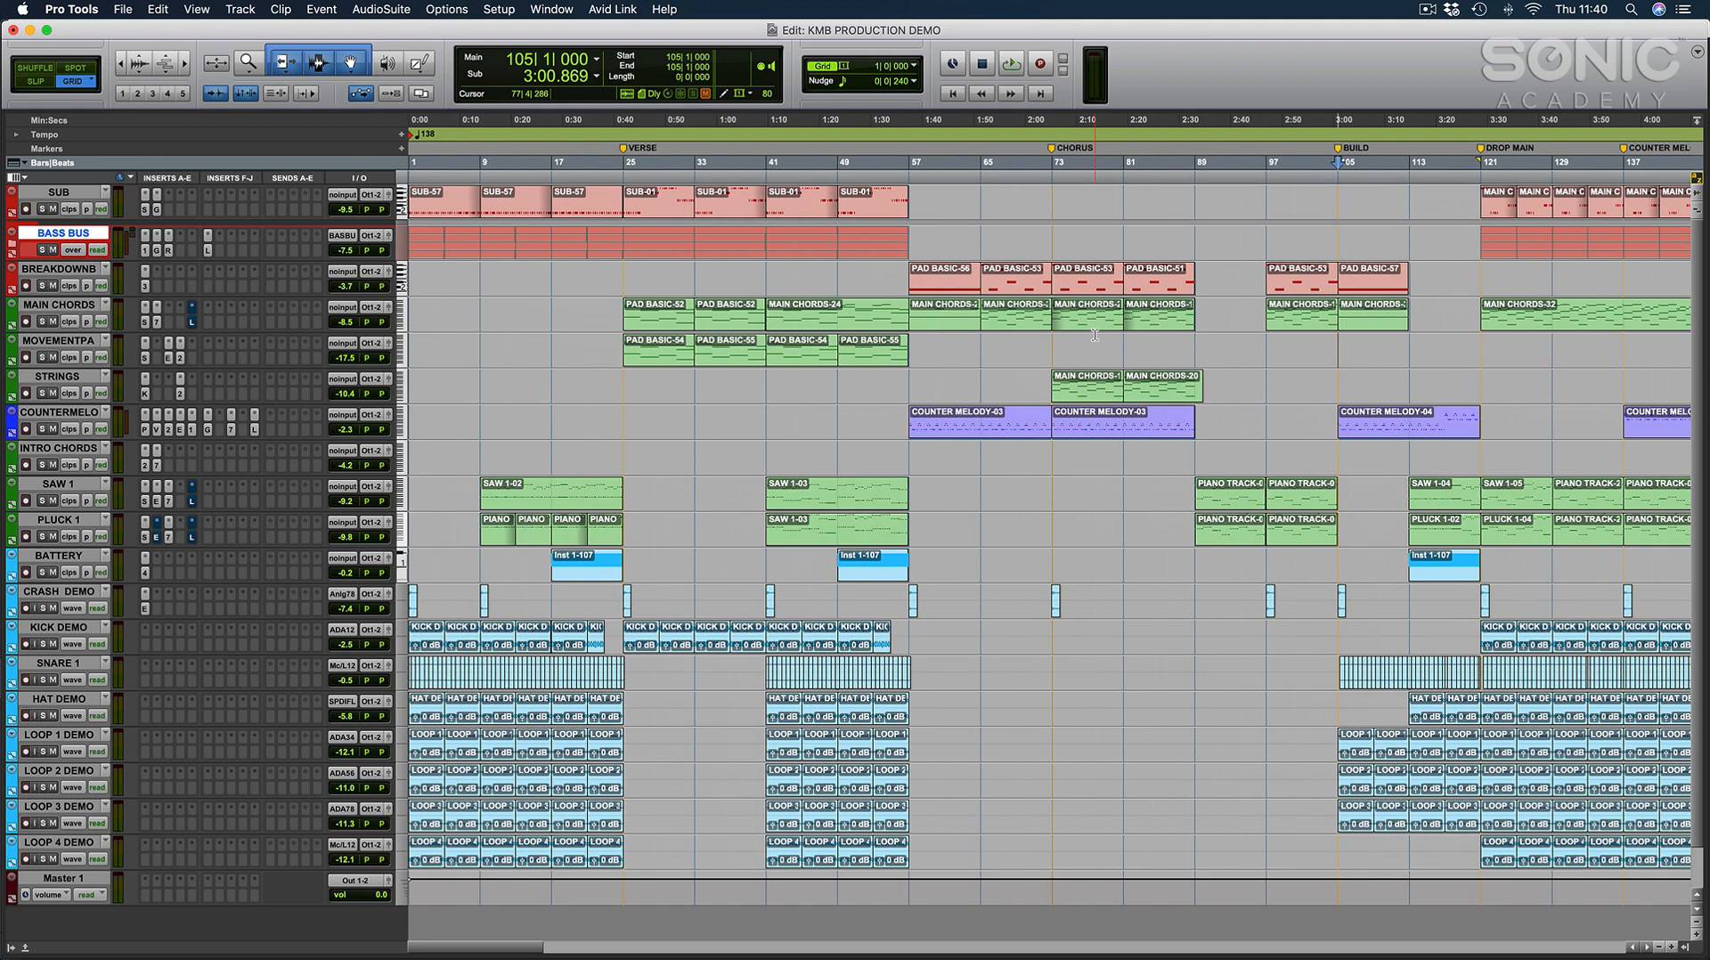
pyautogui.scroll(-1, 1095, 336)
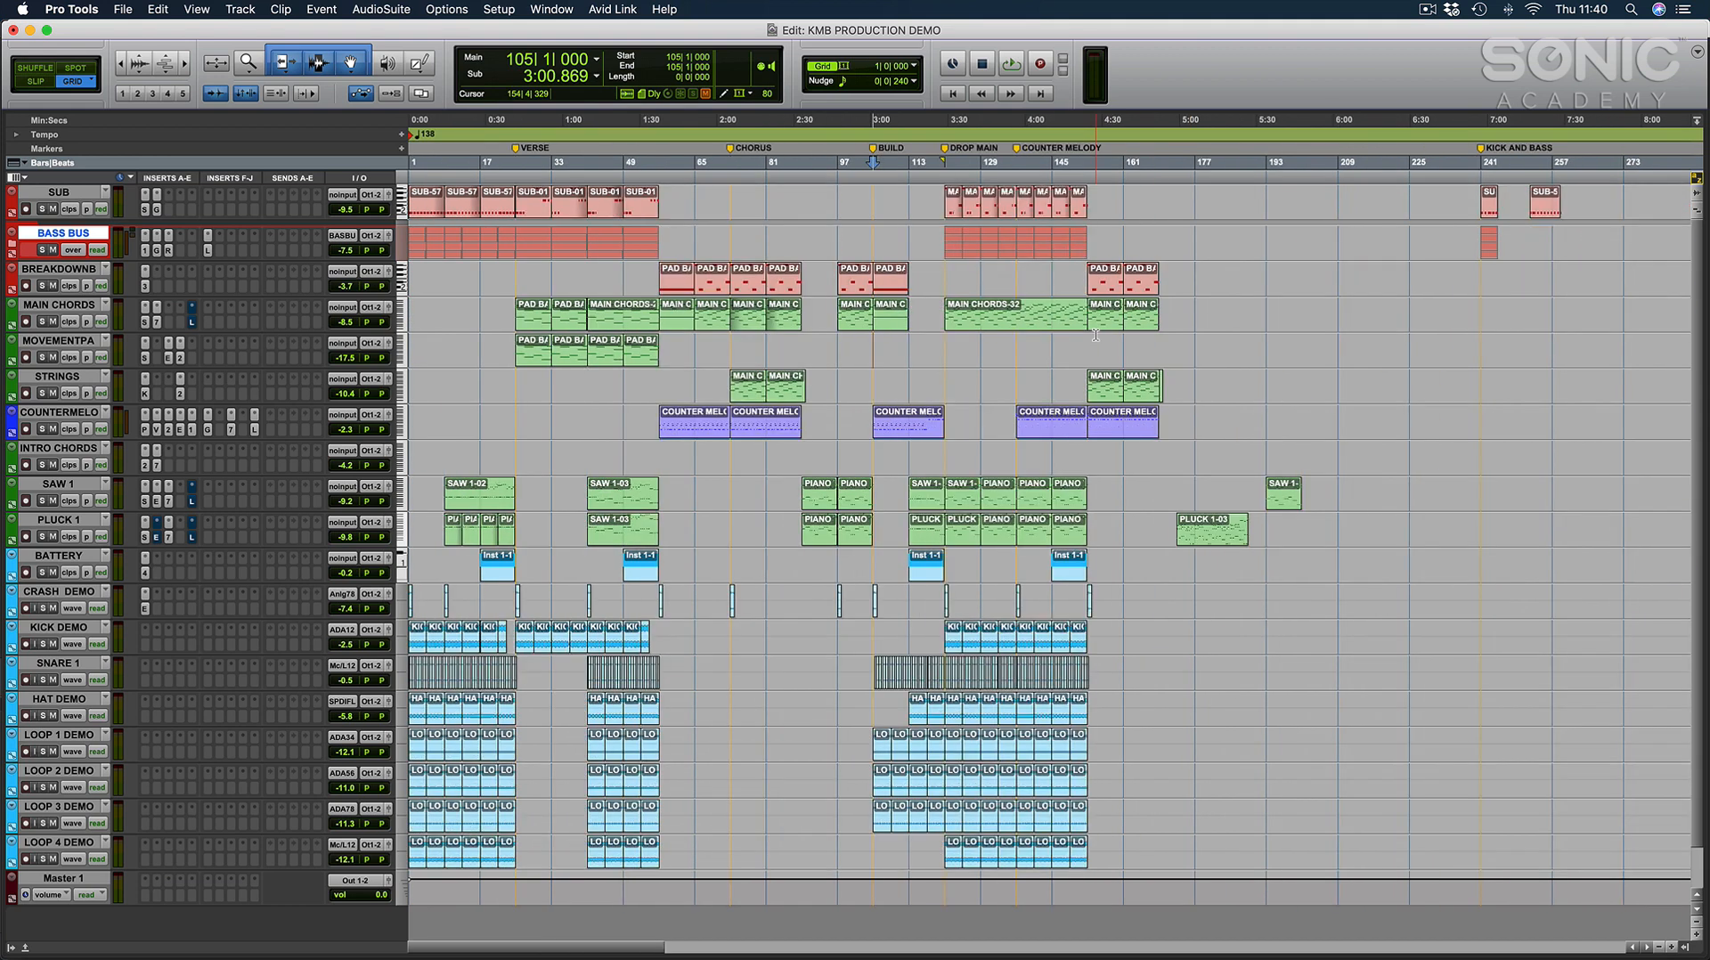
pyautogui.click(1056, 341)
pyautogui.click(1053, 342)
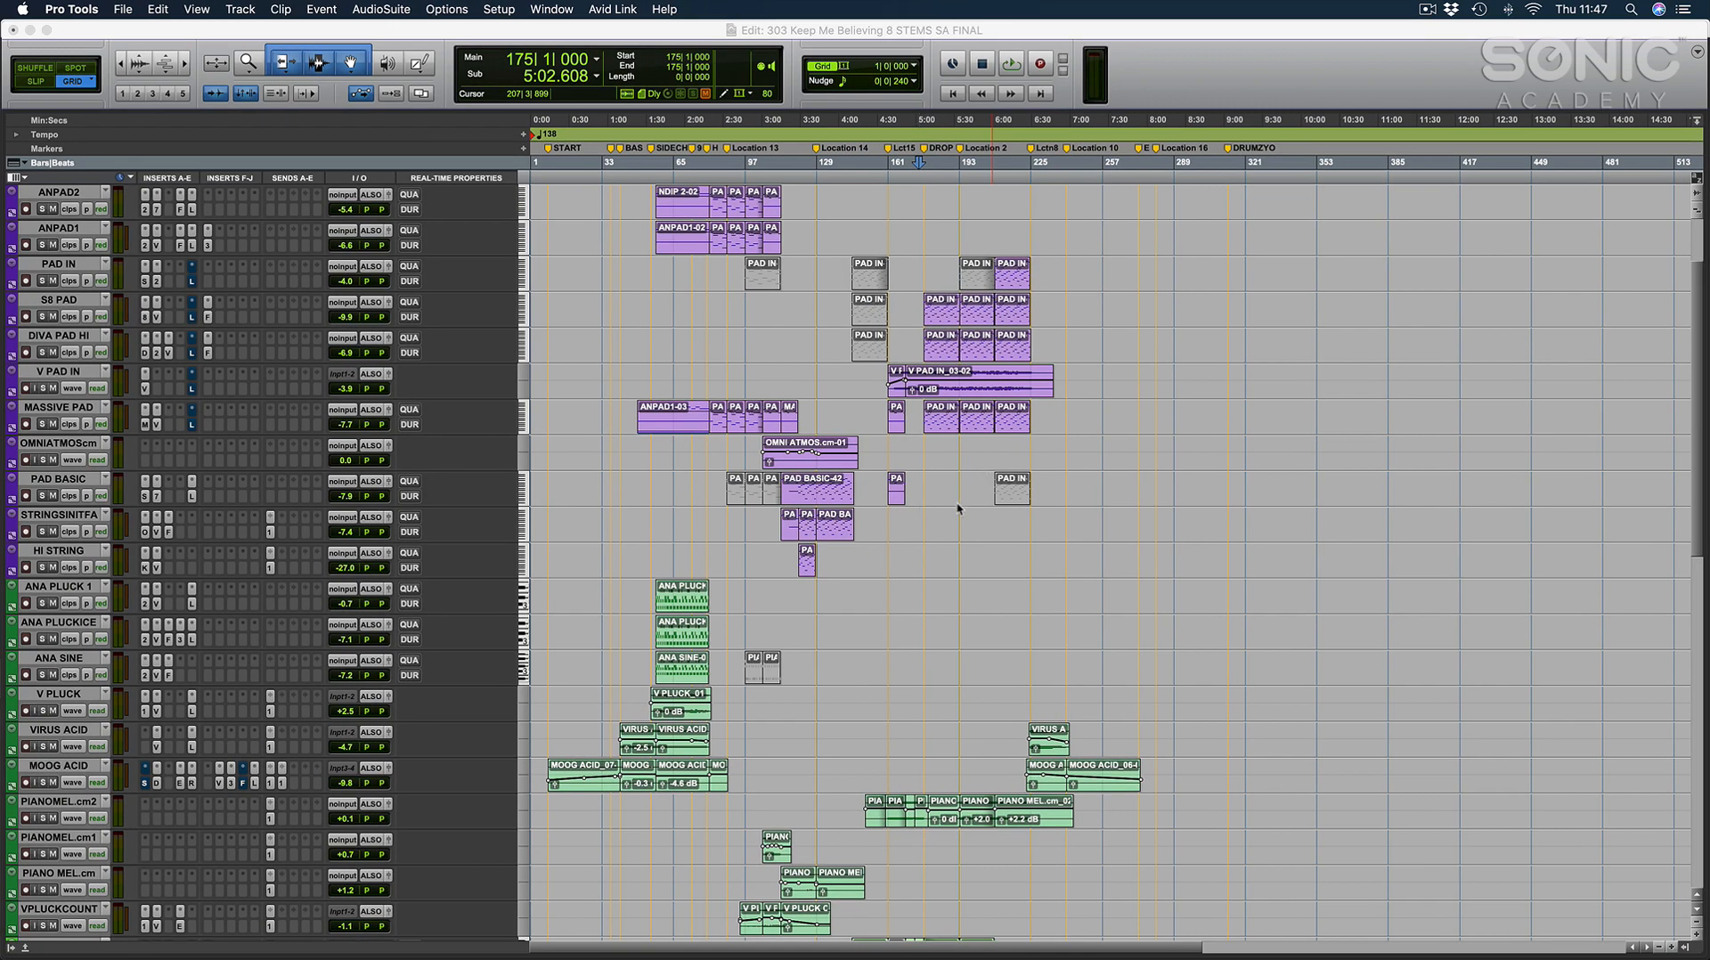
# Examine all tracks of the 303 Keep Me Believing 8 STEMS SA FINAL session, from the atmos pads down to the vocal group.
pyautogui.click(954, 505)
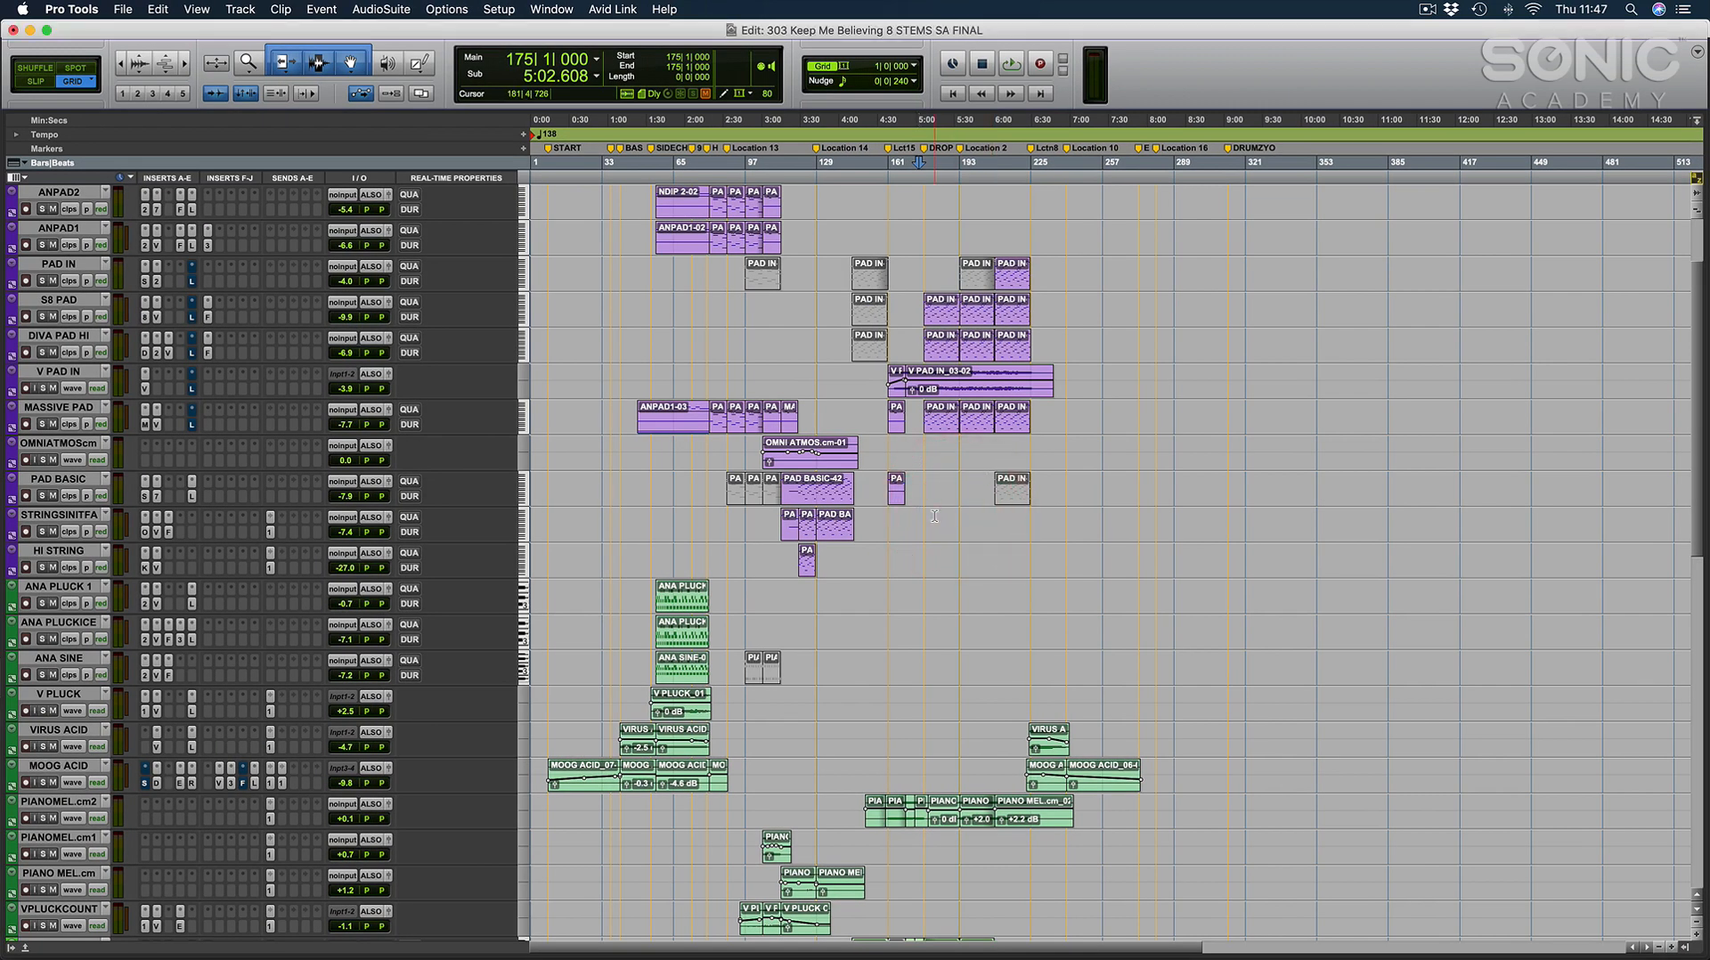
pyautogui.press('t')
pyautogui.hscroll(-3, 934, 515)
pyautogui.scroll(3, 935, 516)
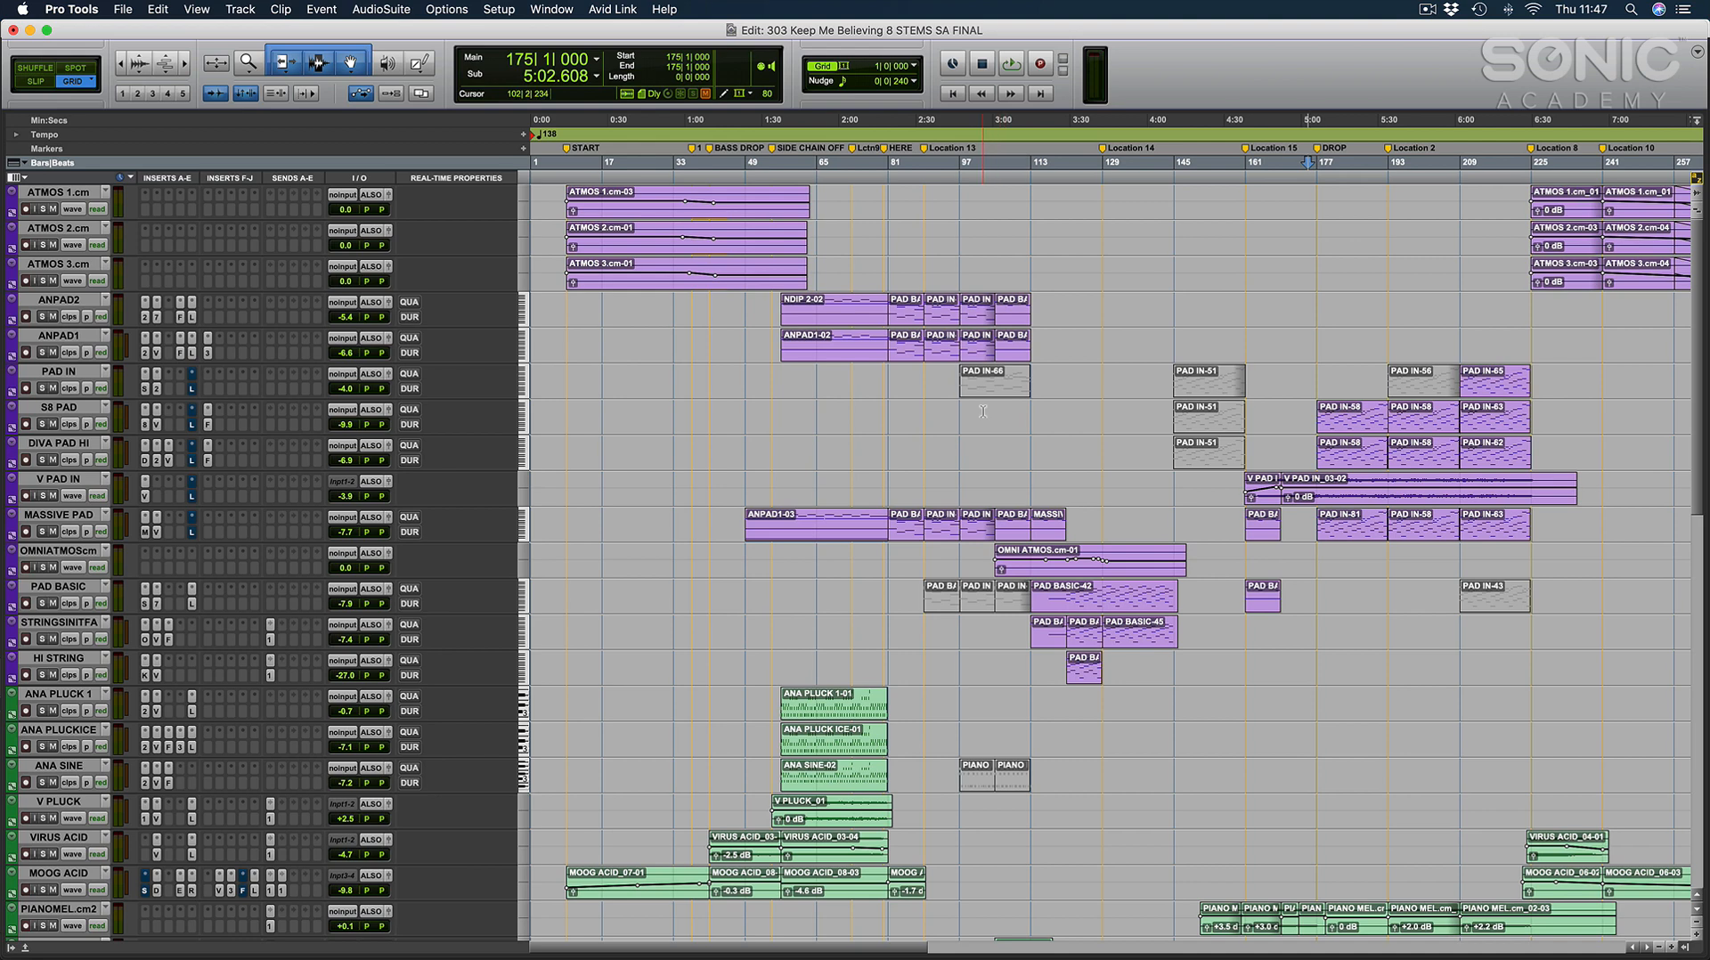
pyautogui.scroll(-3, 983, 411)
pyautogui.scroll(3, 983, 411)
pyautogui.scroll(-14, 984, 411)
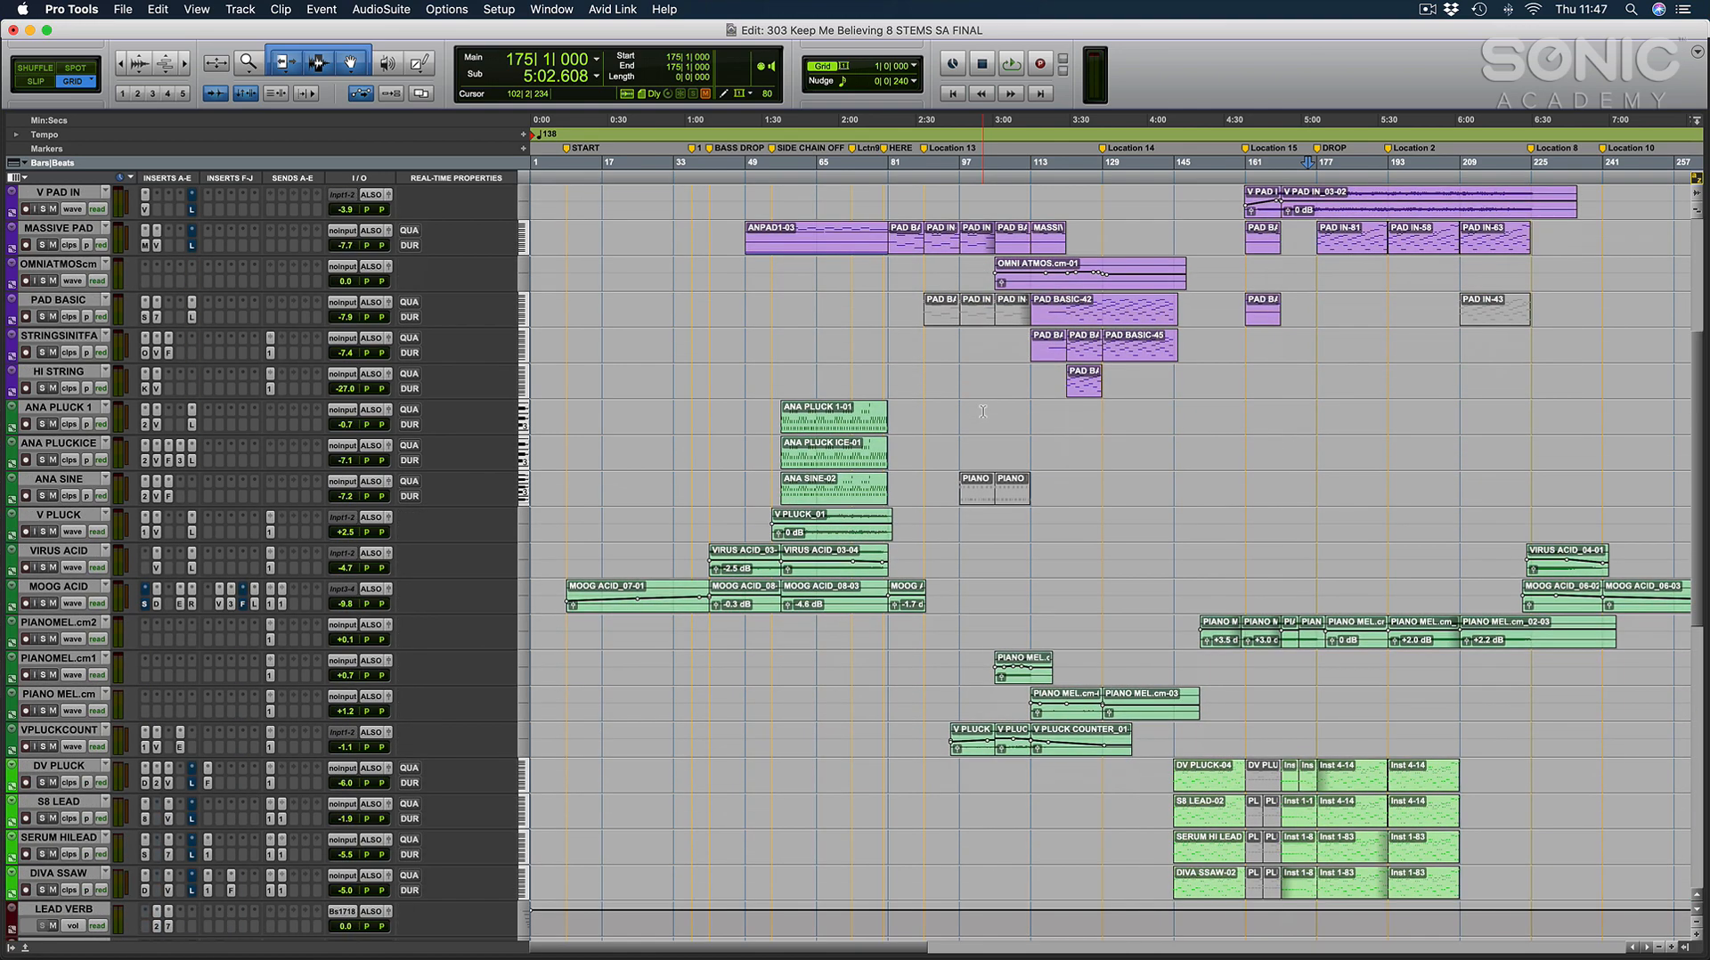
pyautogui.scroll(-12, 983, 411)
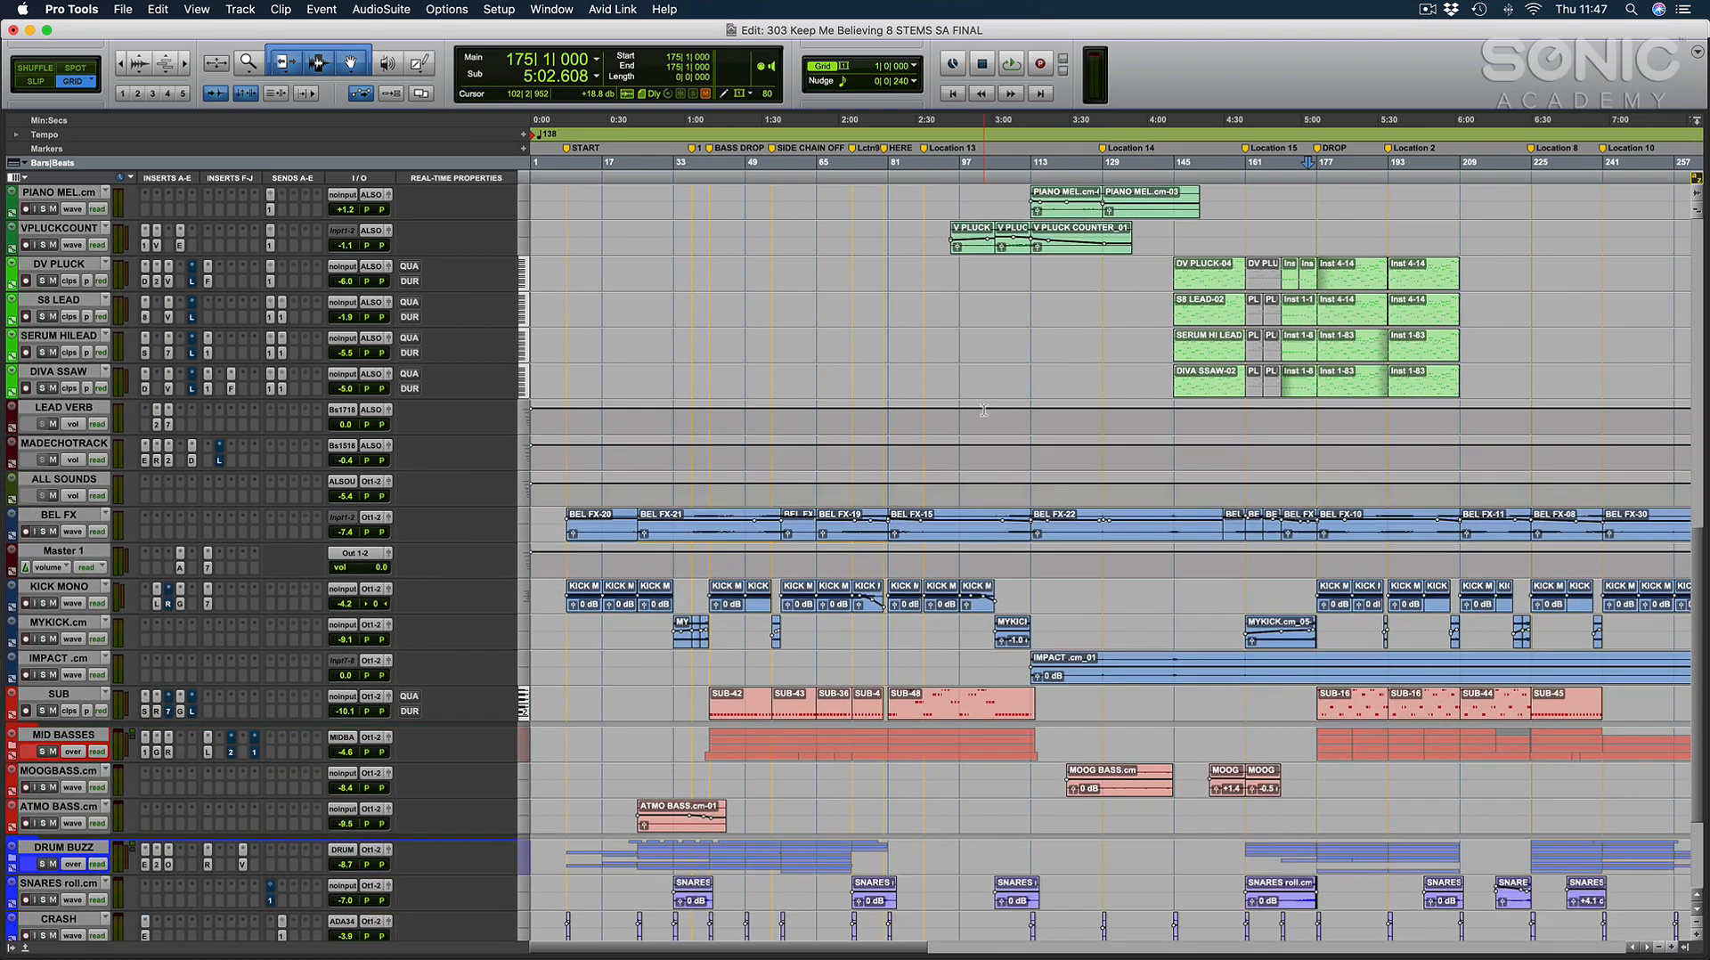
pyautogui.scroll(-1, 984, 412)
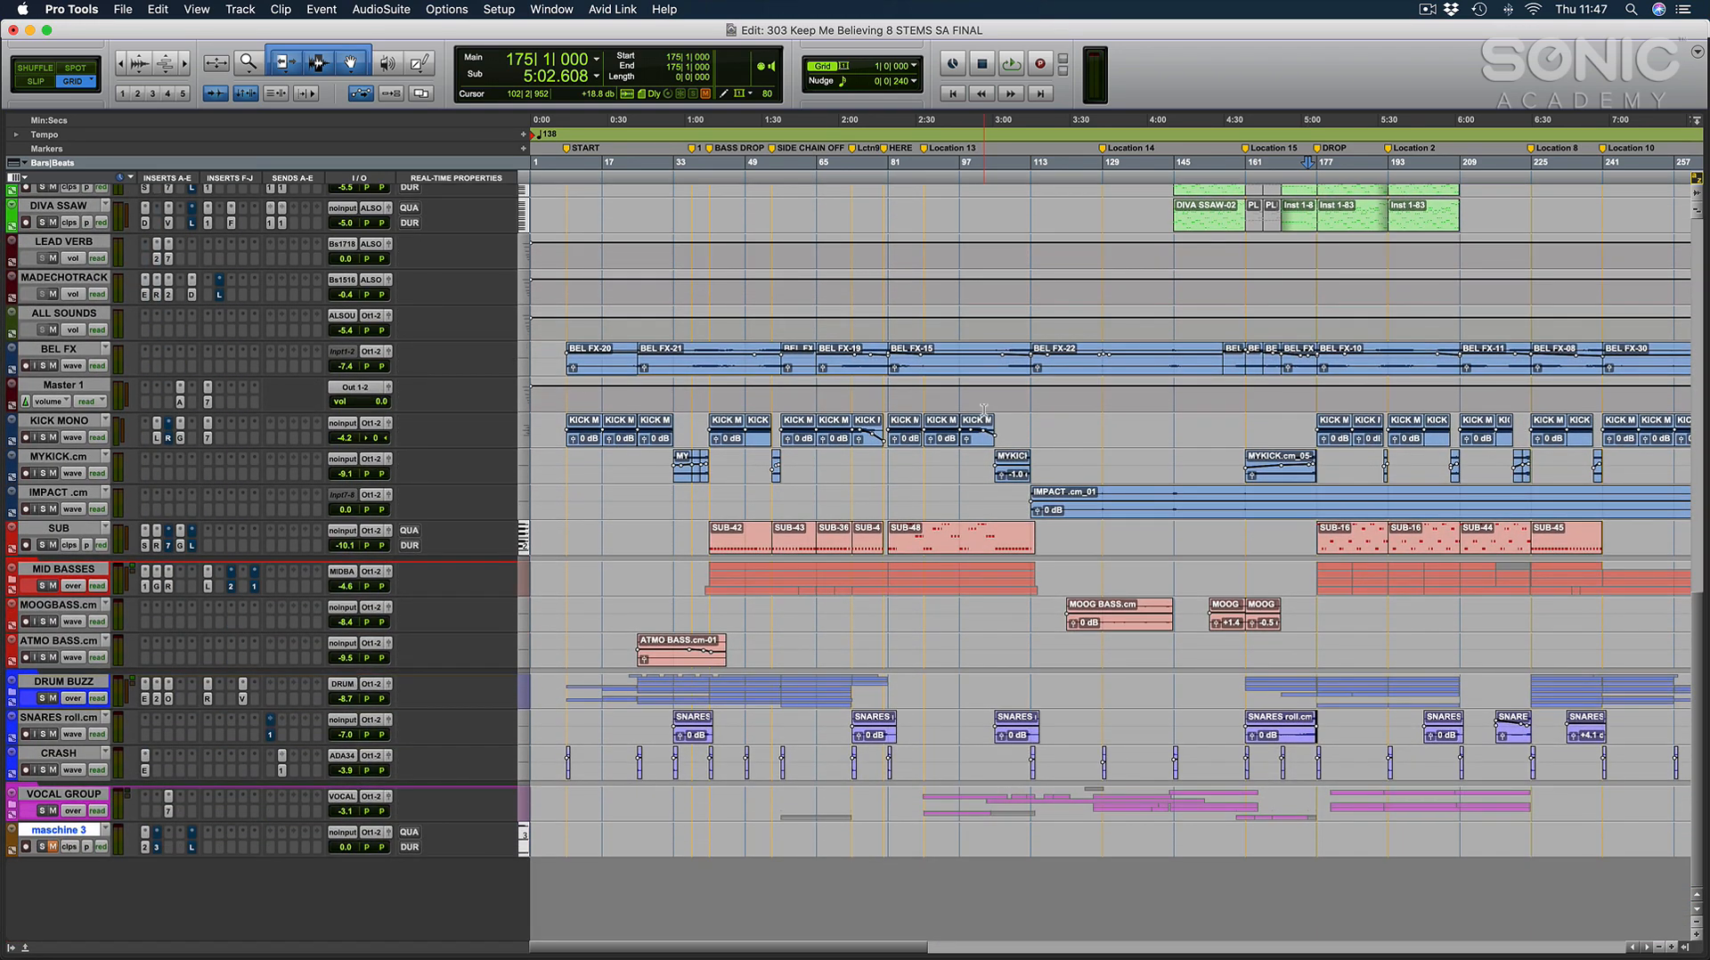
# Place the edit cursor at bar 61 and survey the finished track's full arrangement, from the pads down to the basses and drums.
pyautogui.press('r')
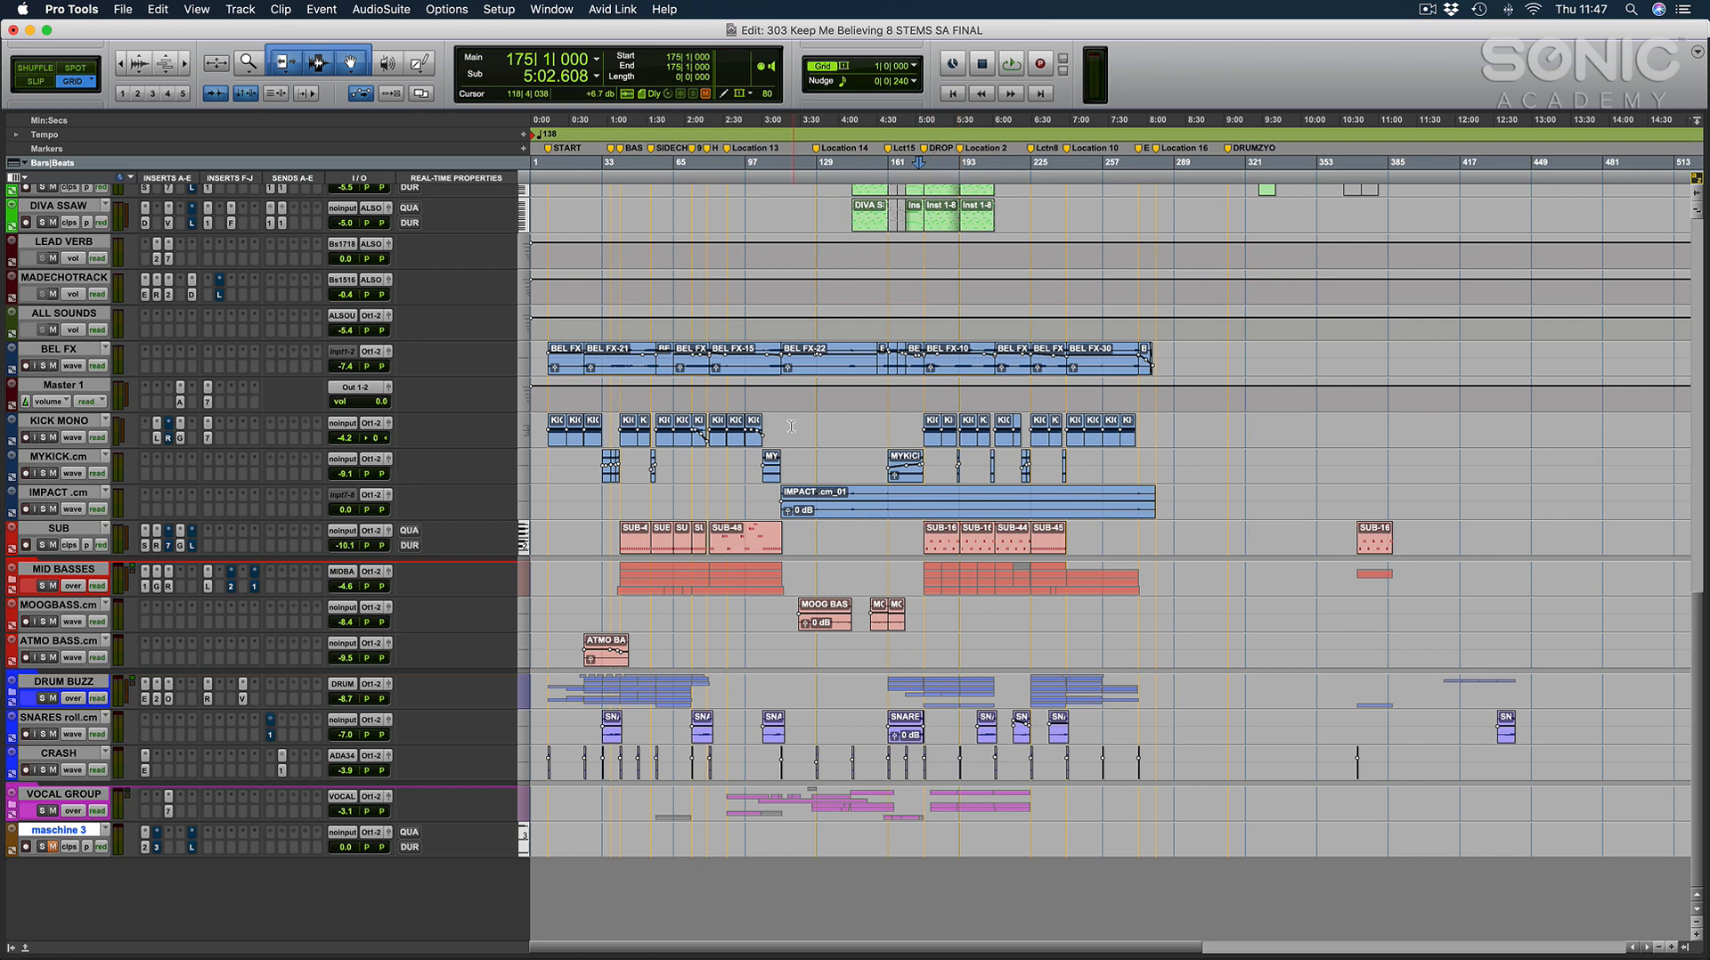
pyautogui.click(670, 459)
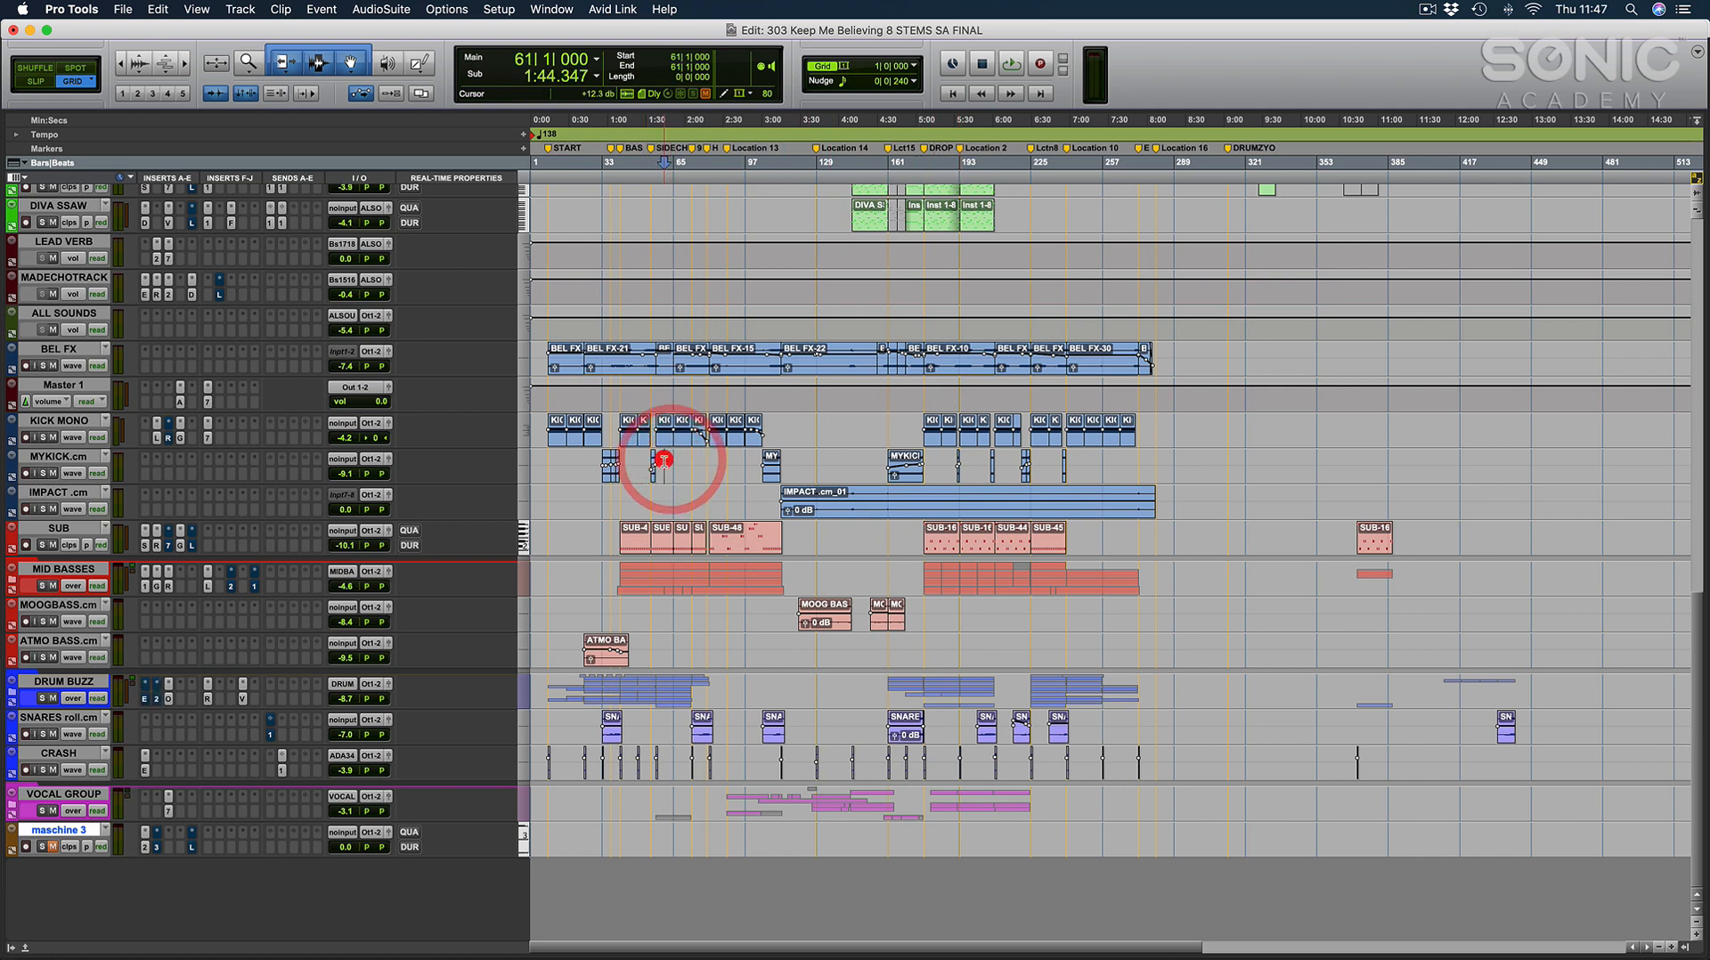
pyautogui.press('t')
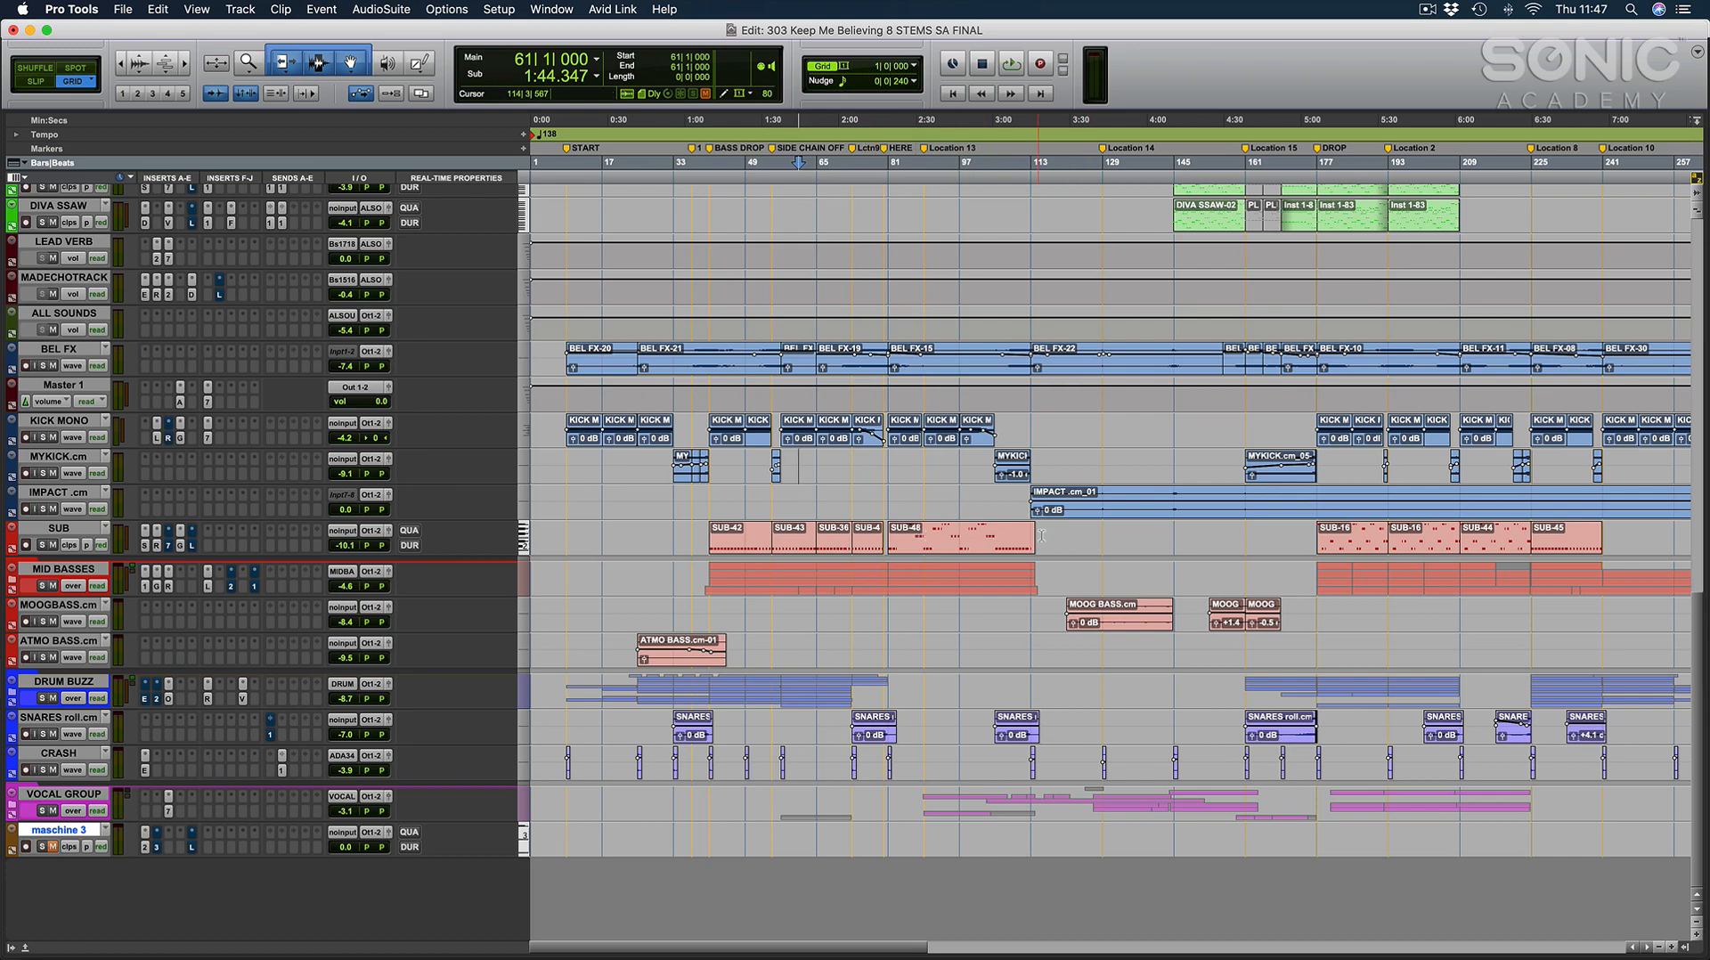
pyautogui.press('r')
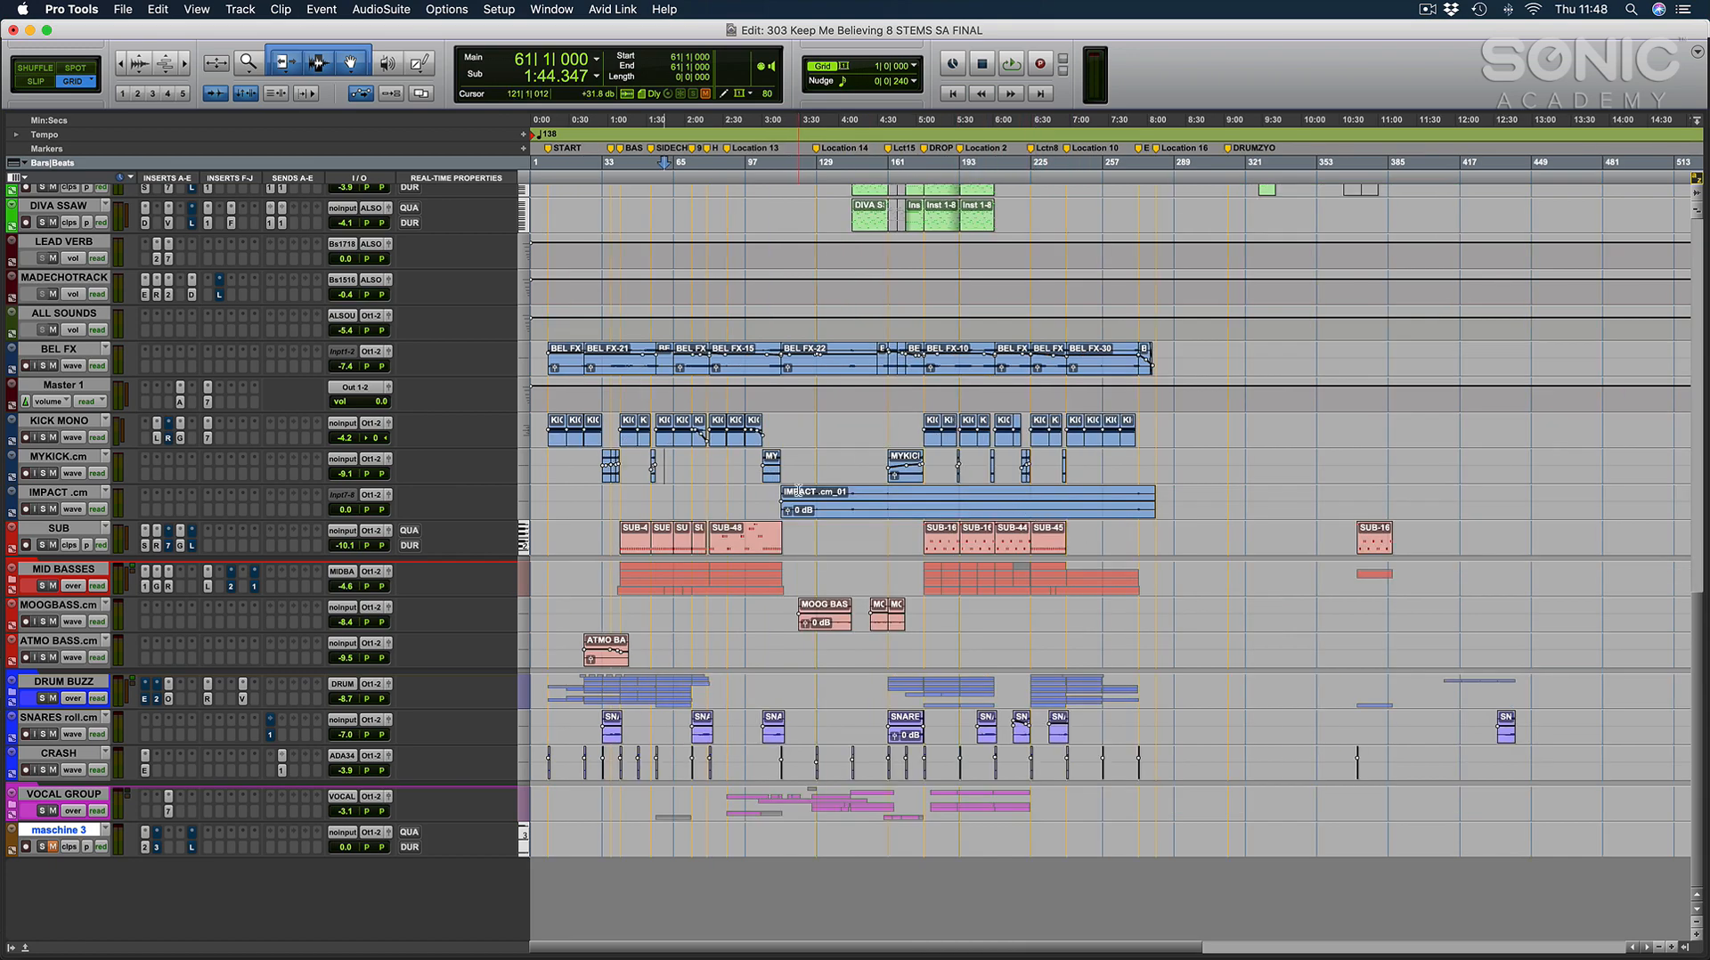
pyautogui.scroll(10, 1035, 515)
pyautogui.scroll(13, 798, 489)
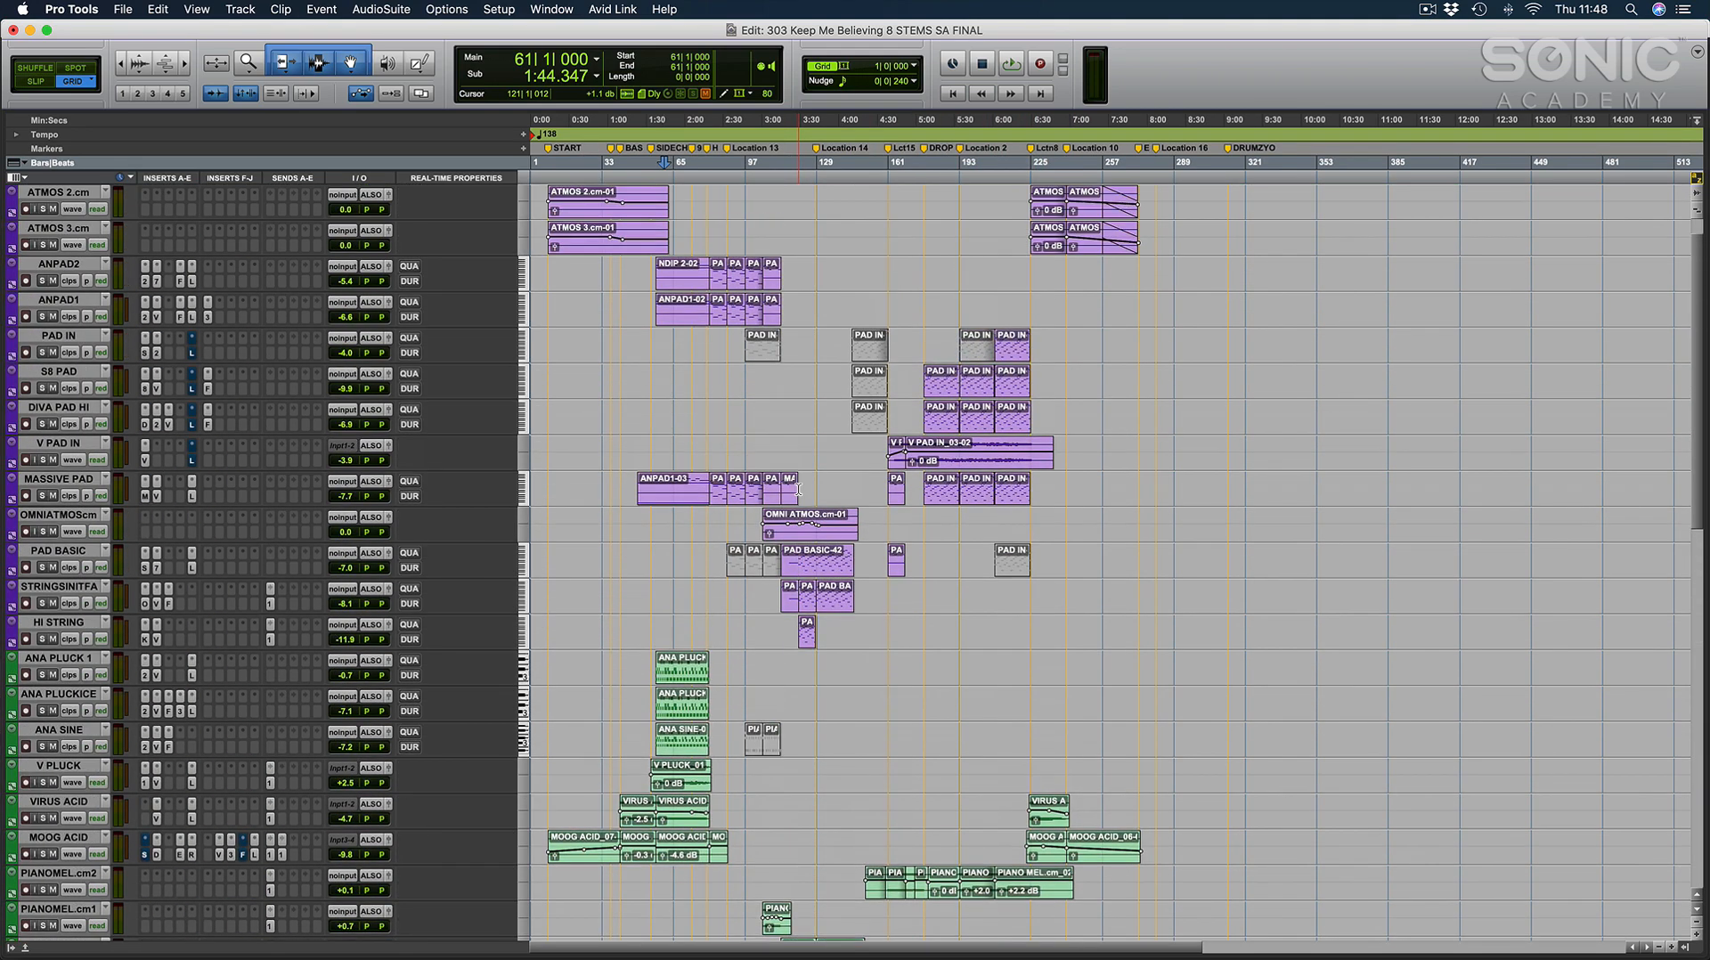
pyautogui.press('t')
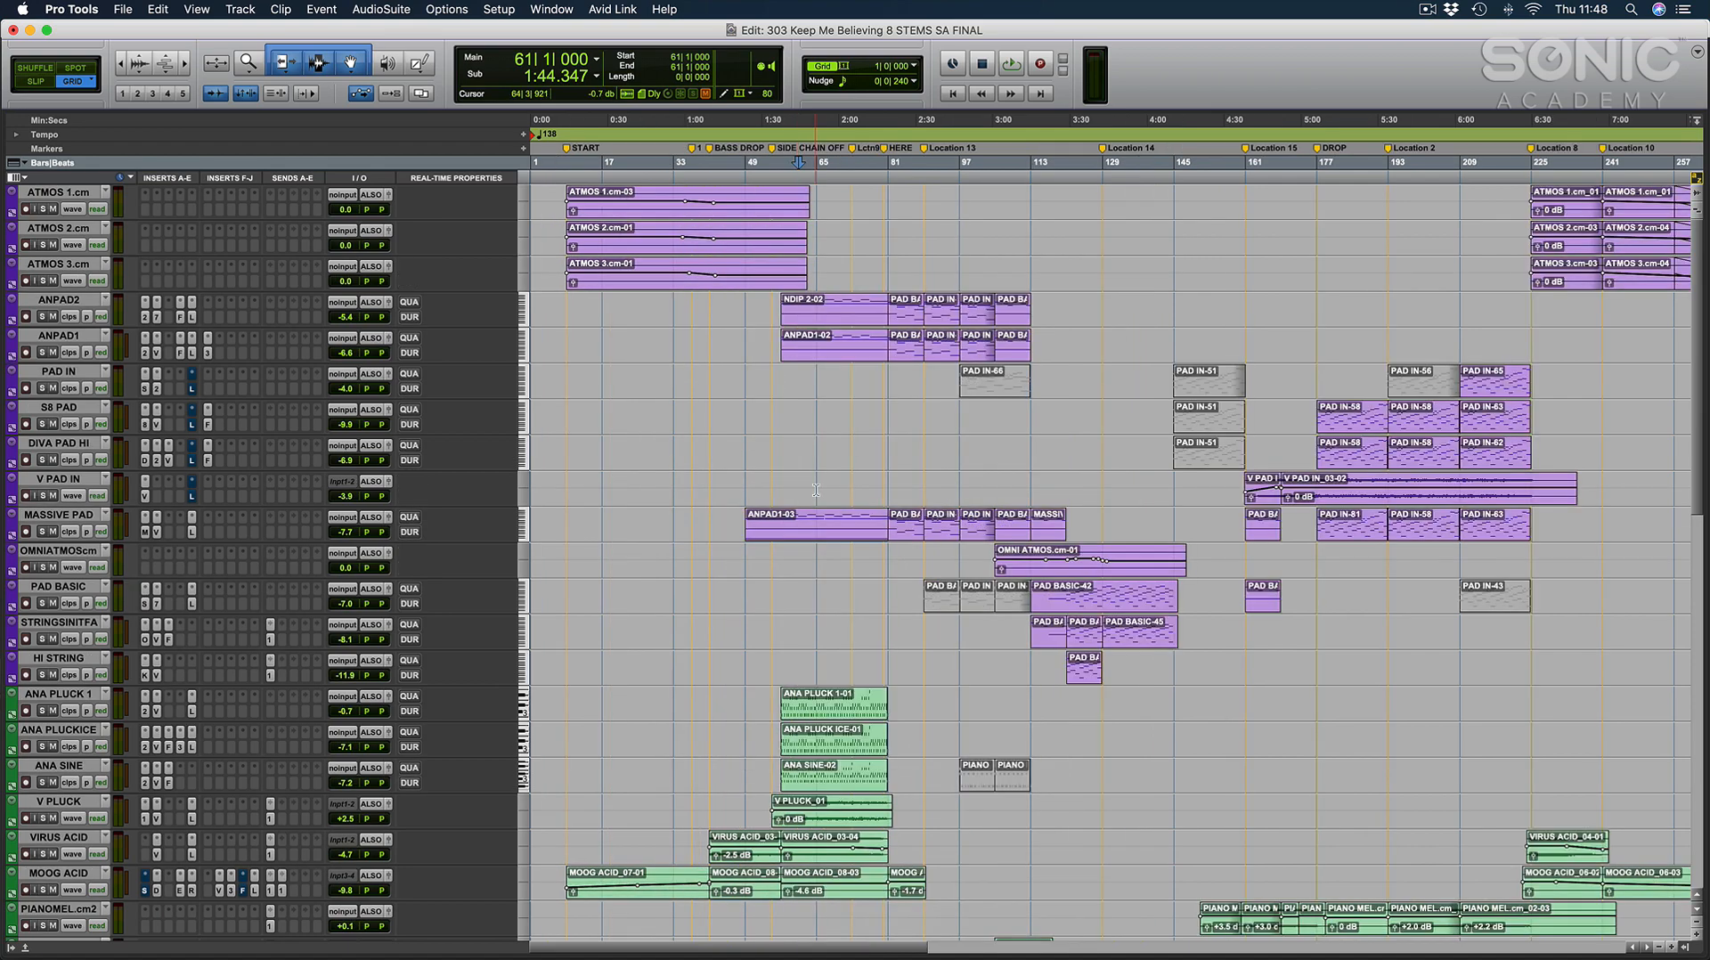
pyautogui.scroll(-20, 816, 489)
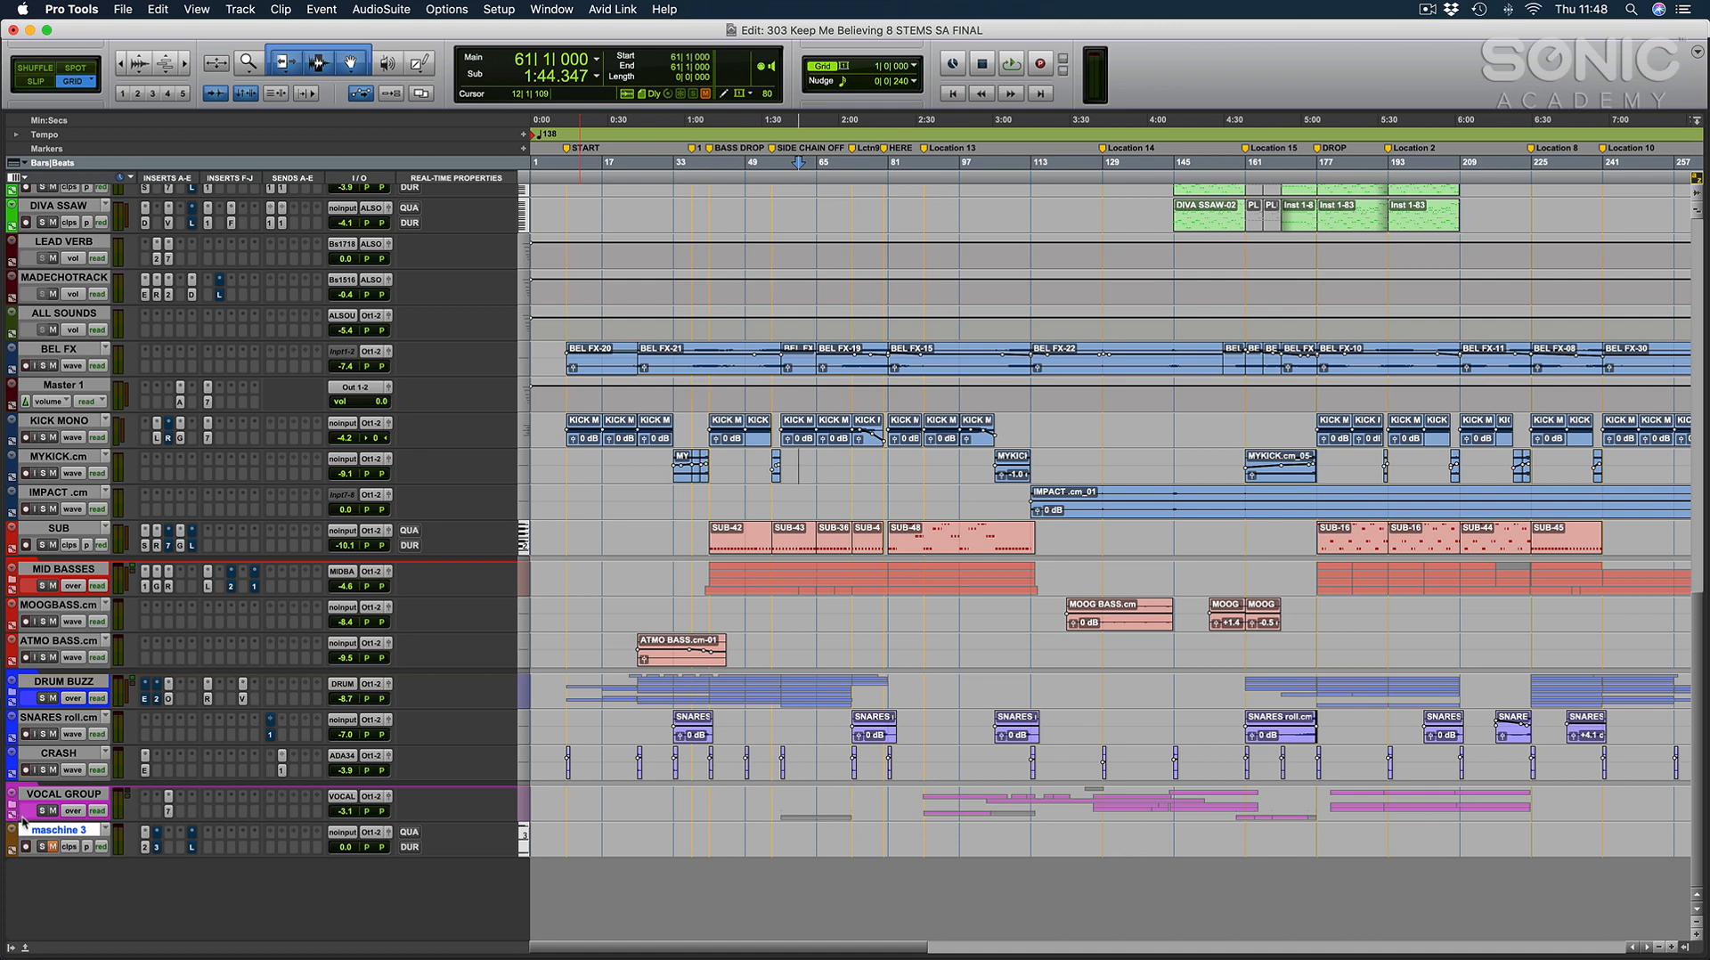
# Select the DRUM BUZZ track, switch to the maschine 3 track and place the edit cursor at bar 41 on it.
pyautogui.click(709, 608)
pyautogui.click(76, 682)
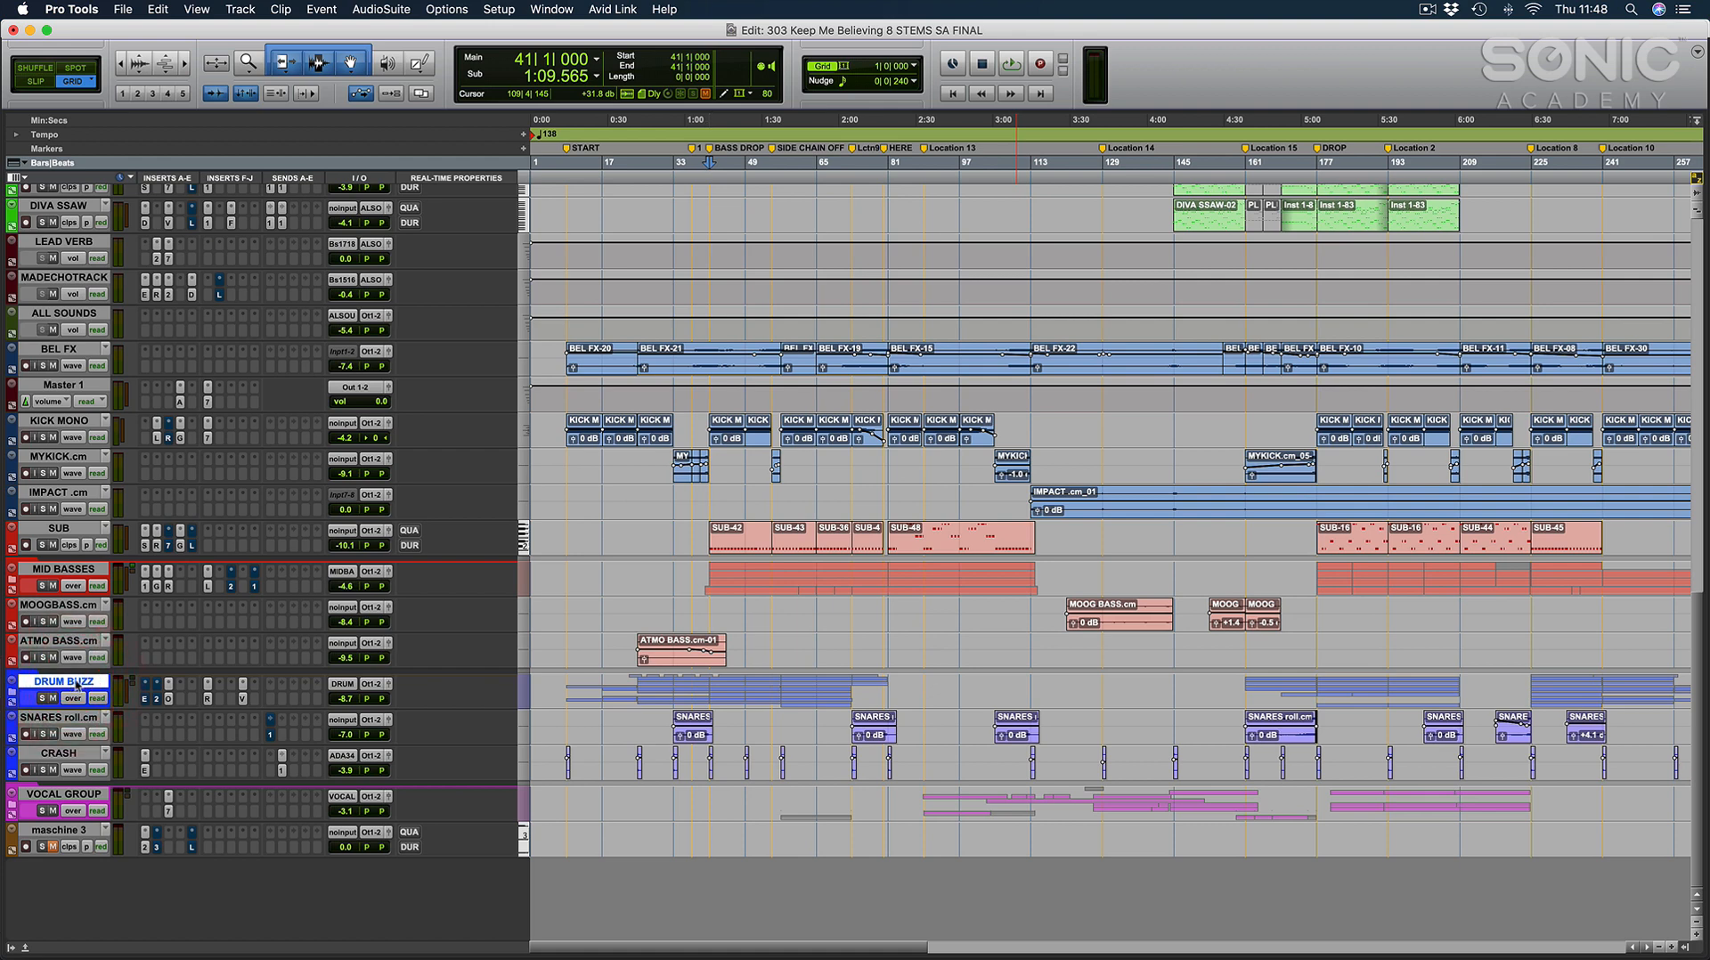
pyautogui.click(64, 831)
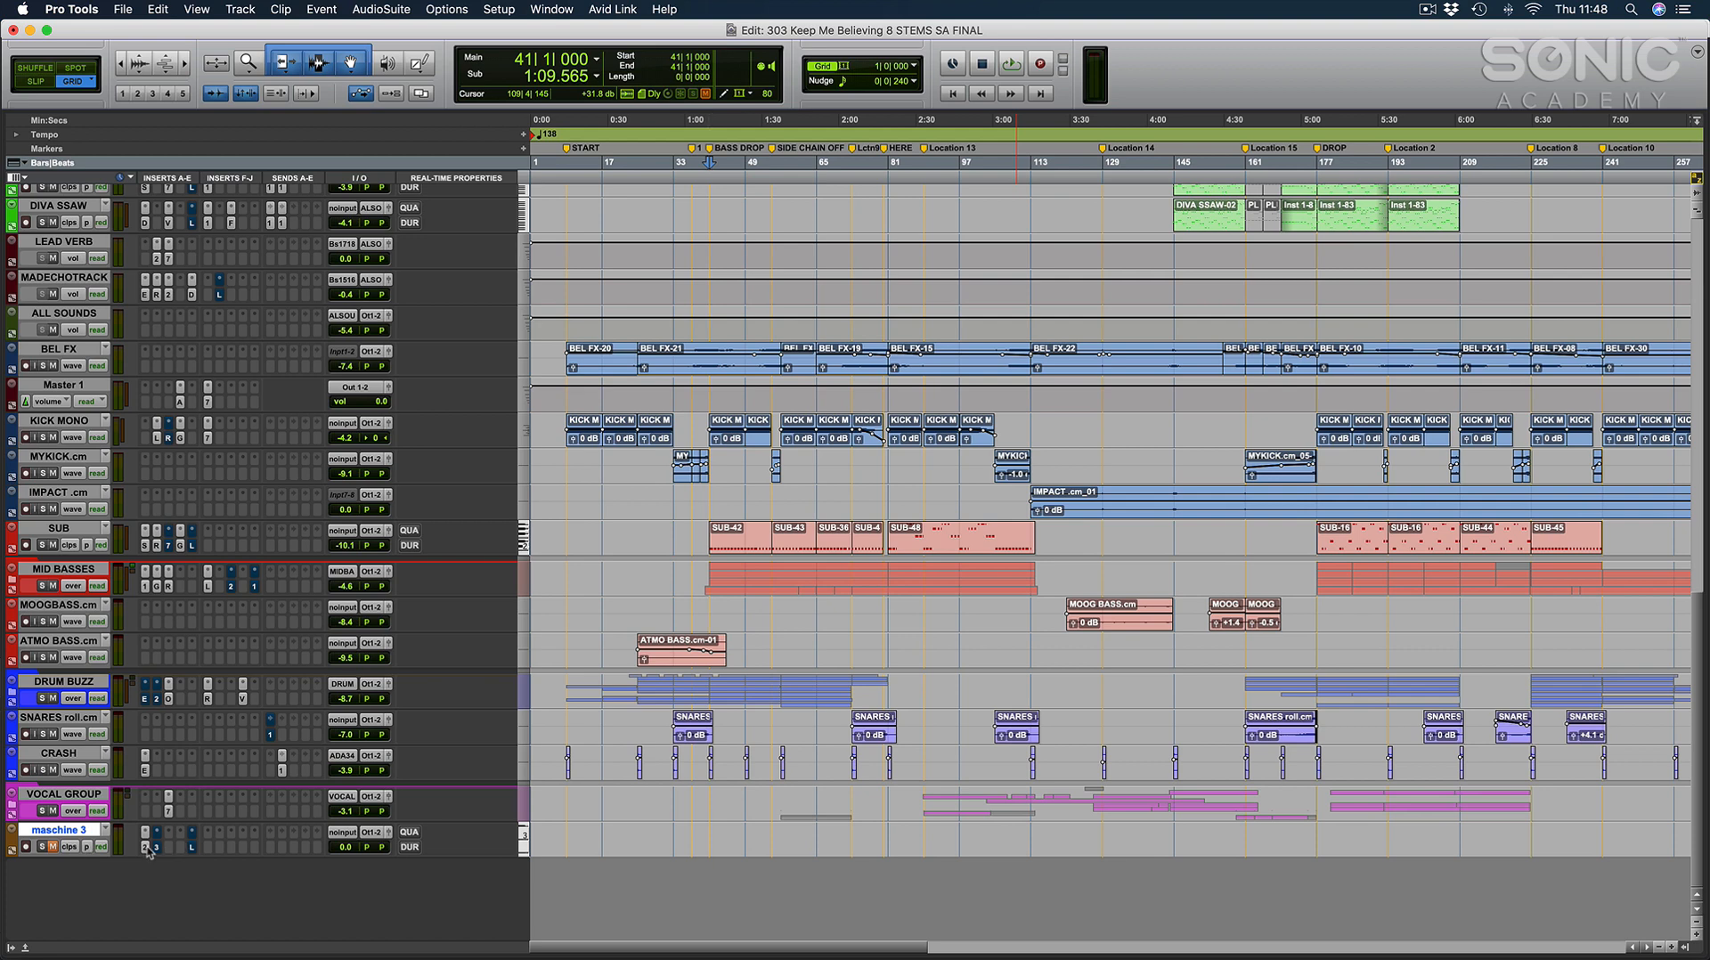
pyautogui.click(710, 833)
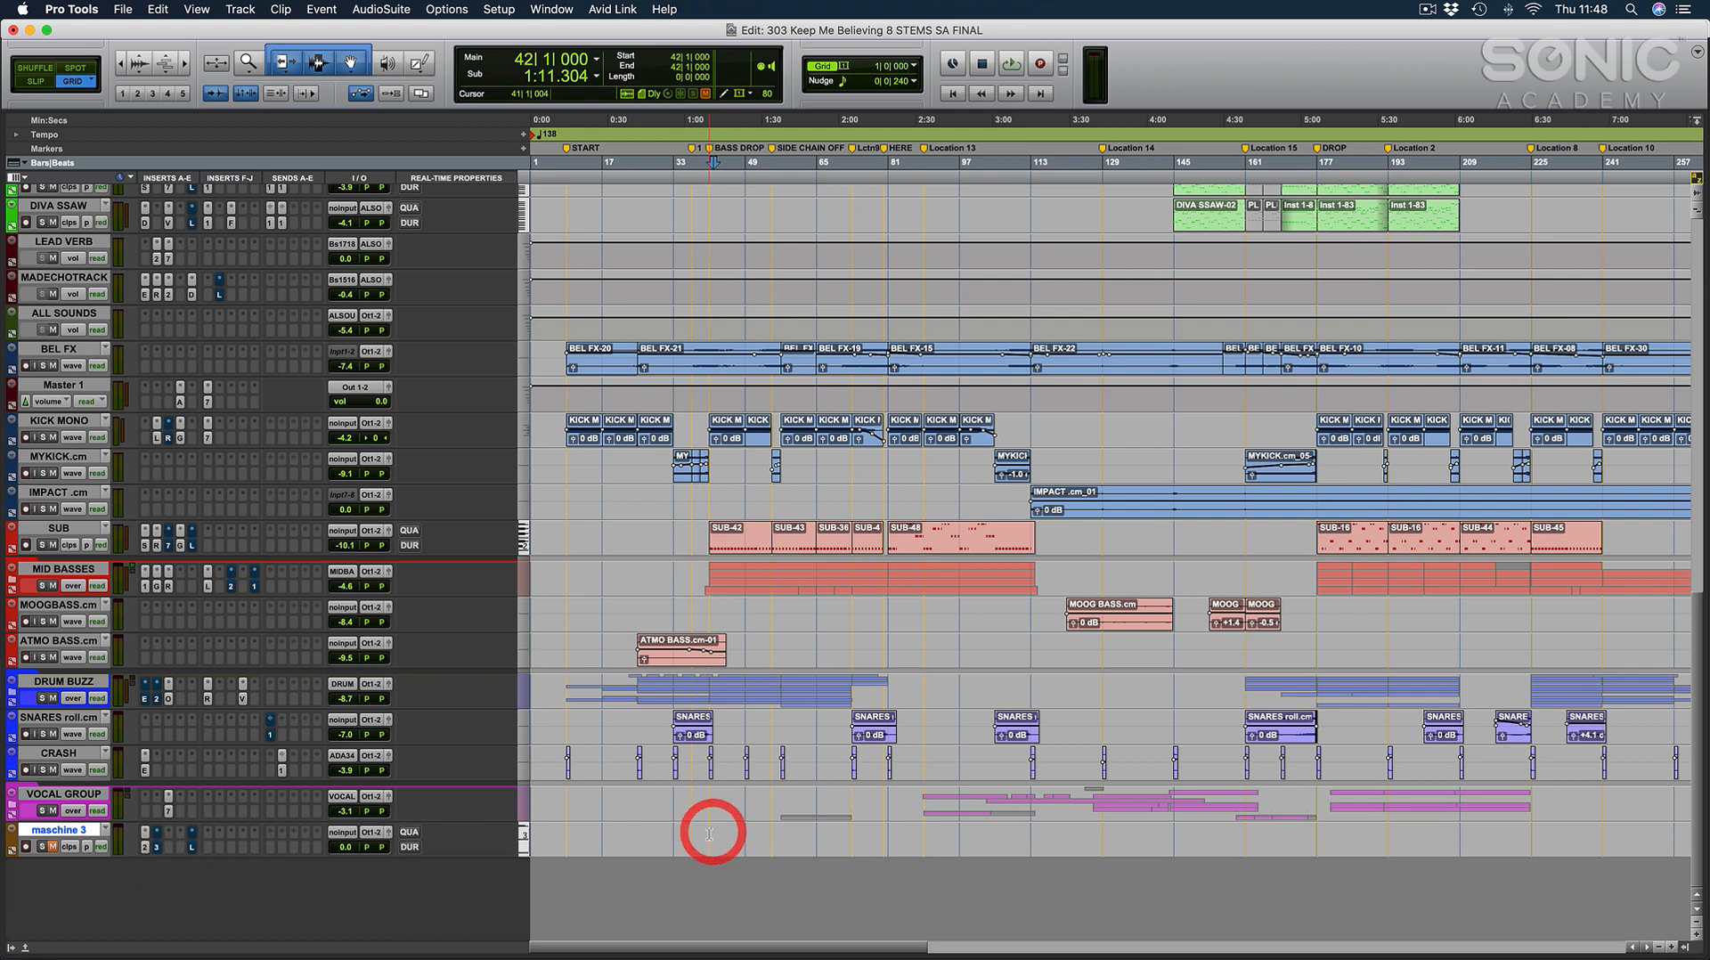
pyautogui.click(709, 833)
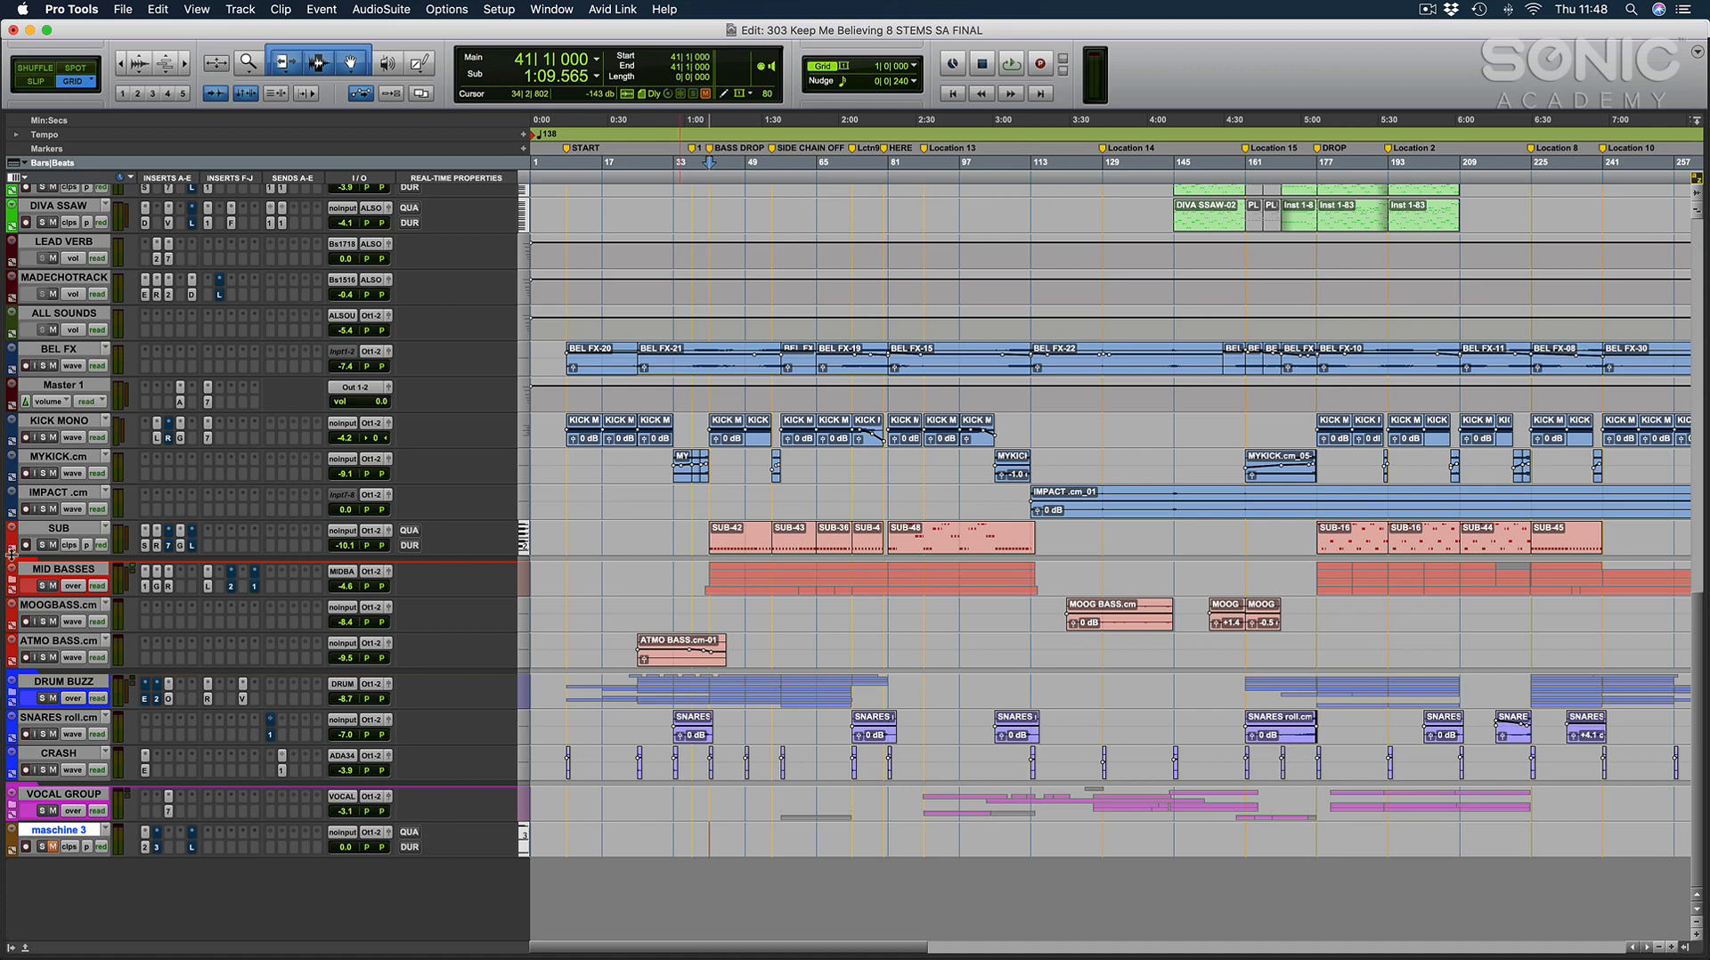
# Expand the DRUM BUZZ folder and examine its snare, clap, shaker, loop and ride tracks.
pyautogui.click(11, 697)
pyautogui.scroll(-5, 726, 773)
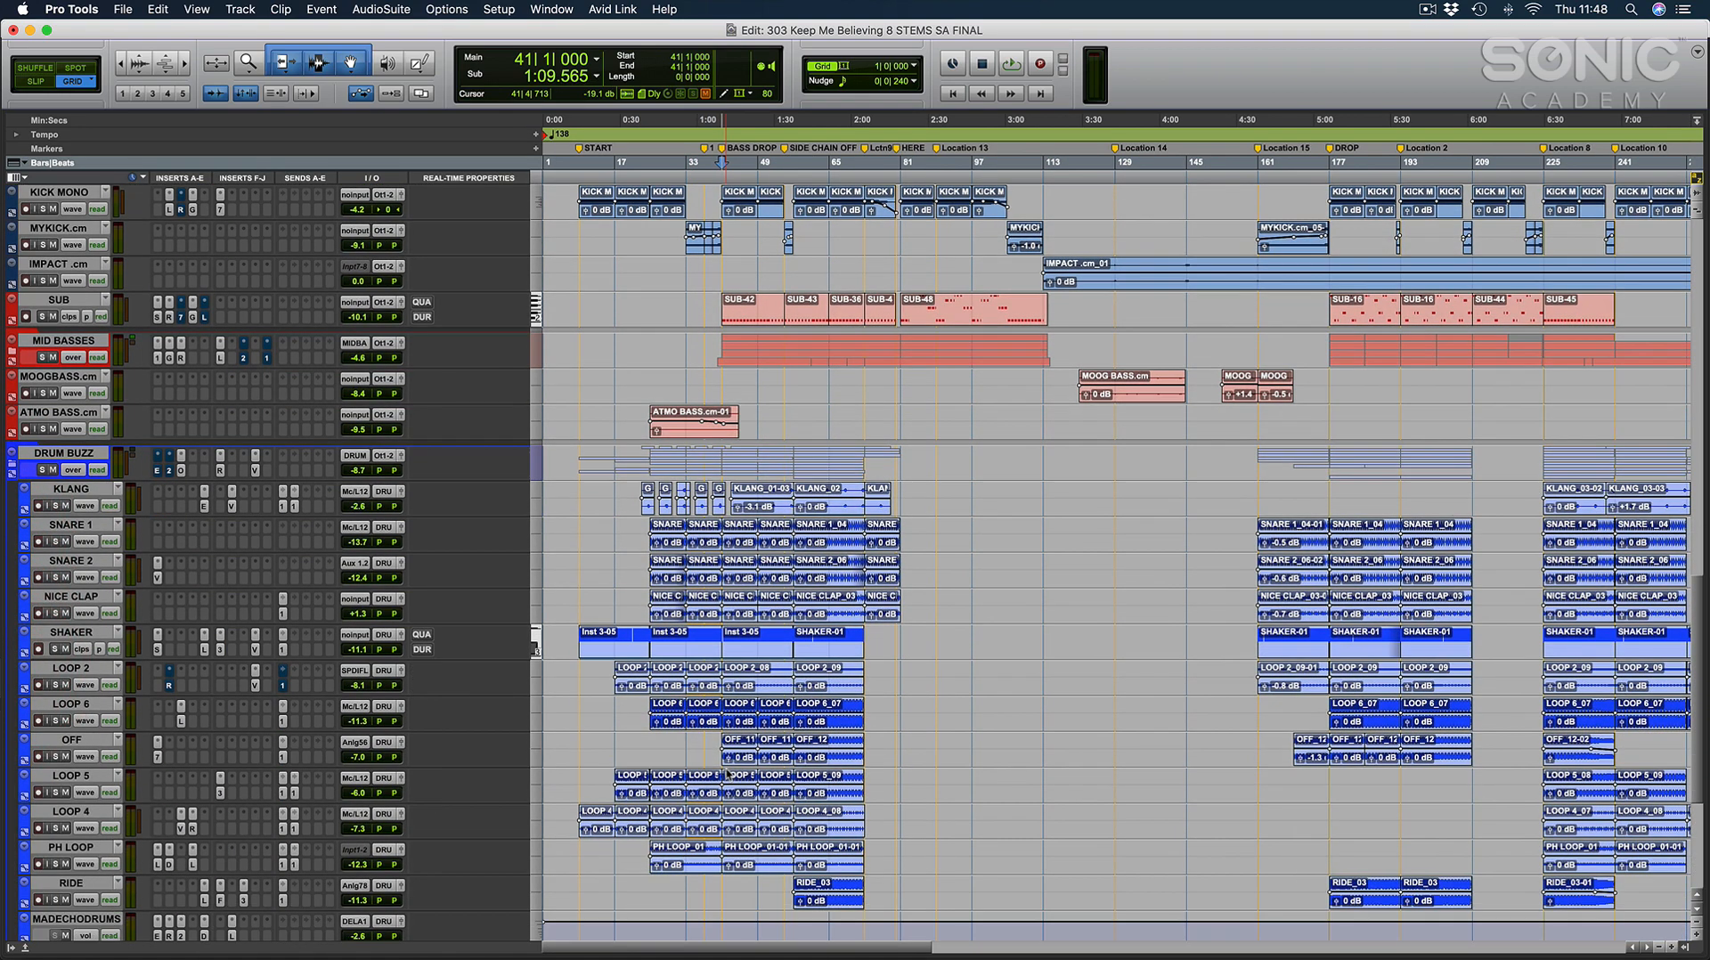
pyautogui.scroll(-6, 738, 651)
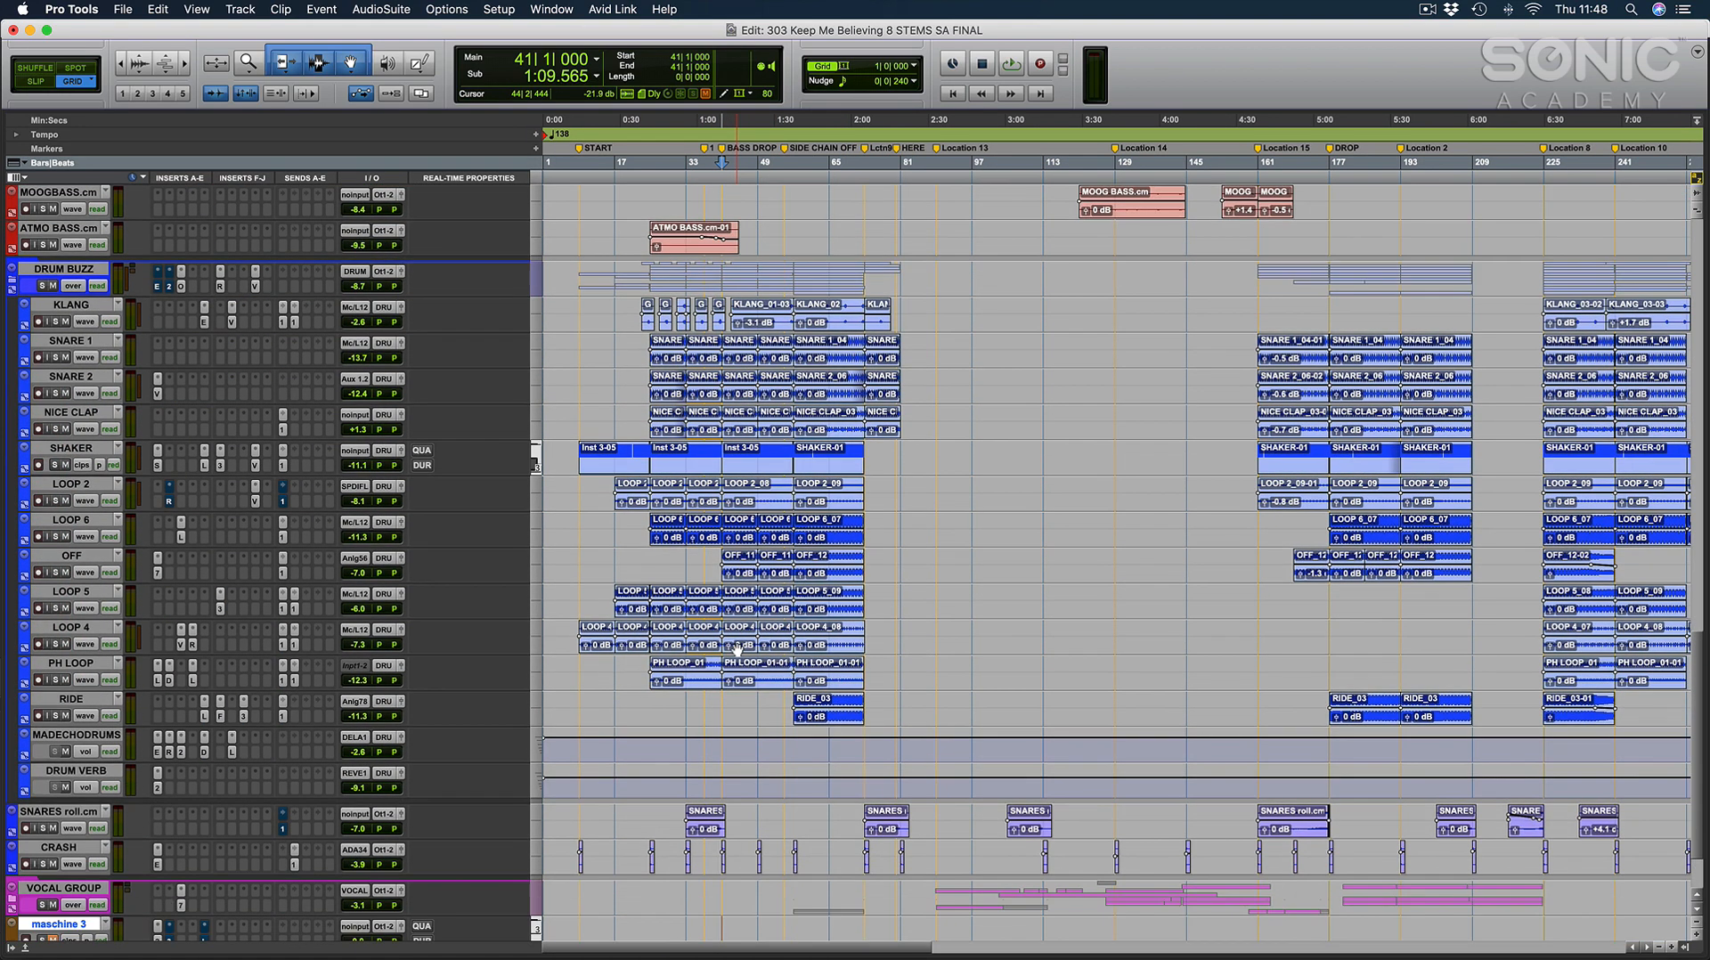
# Show the mixer and open the Maschine 2 instrument on the maschine 3 track.
pyautogui.press('super+equal')
pyautogui.hscroll(10, 1013, 634)
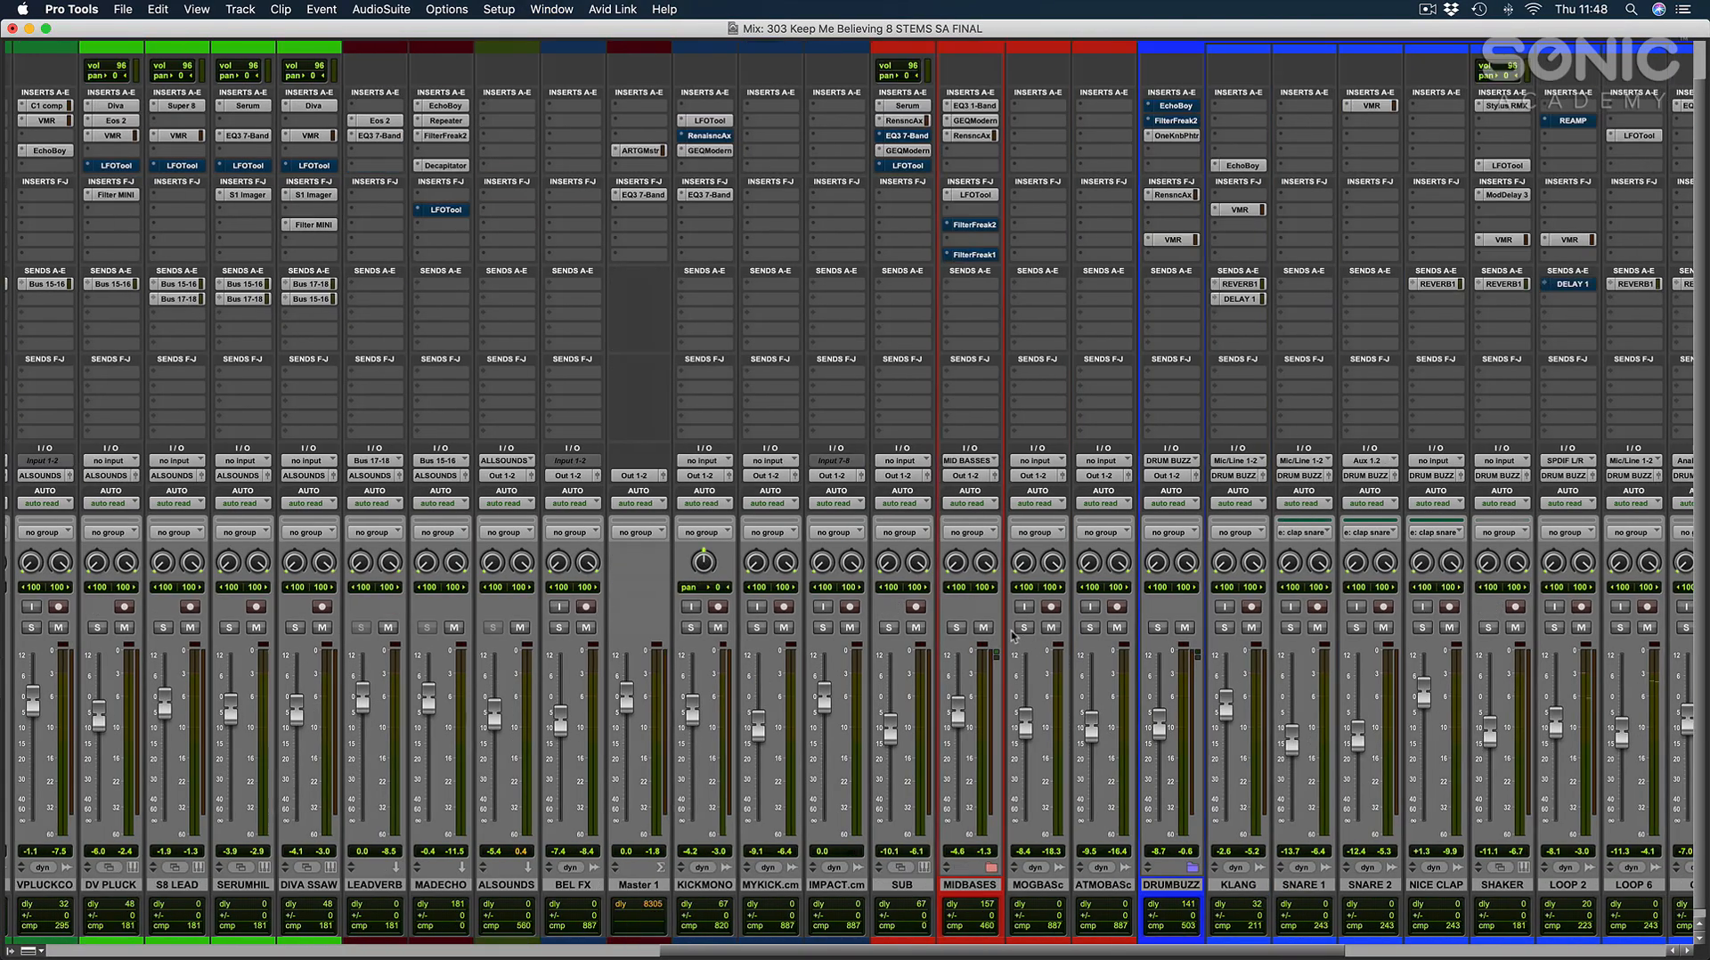
pyautogui.scroll(1, 1600, 248)
pyautogui.click(1580, 130)
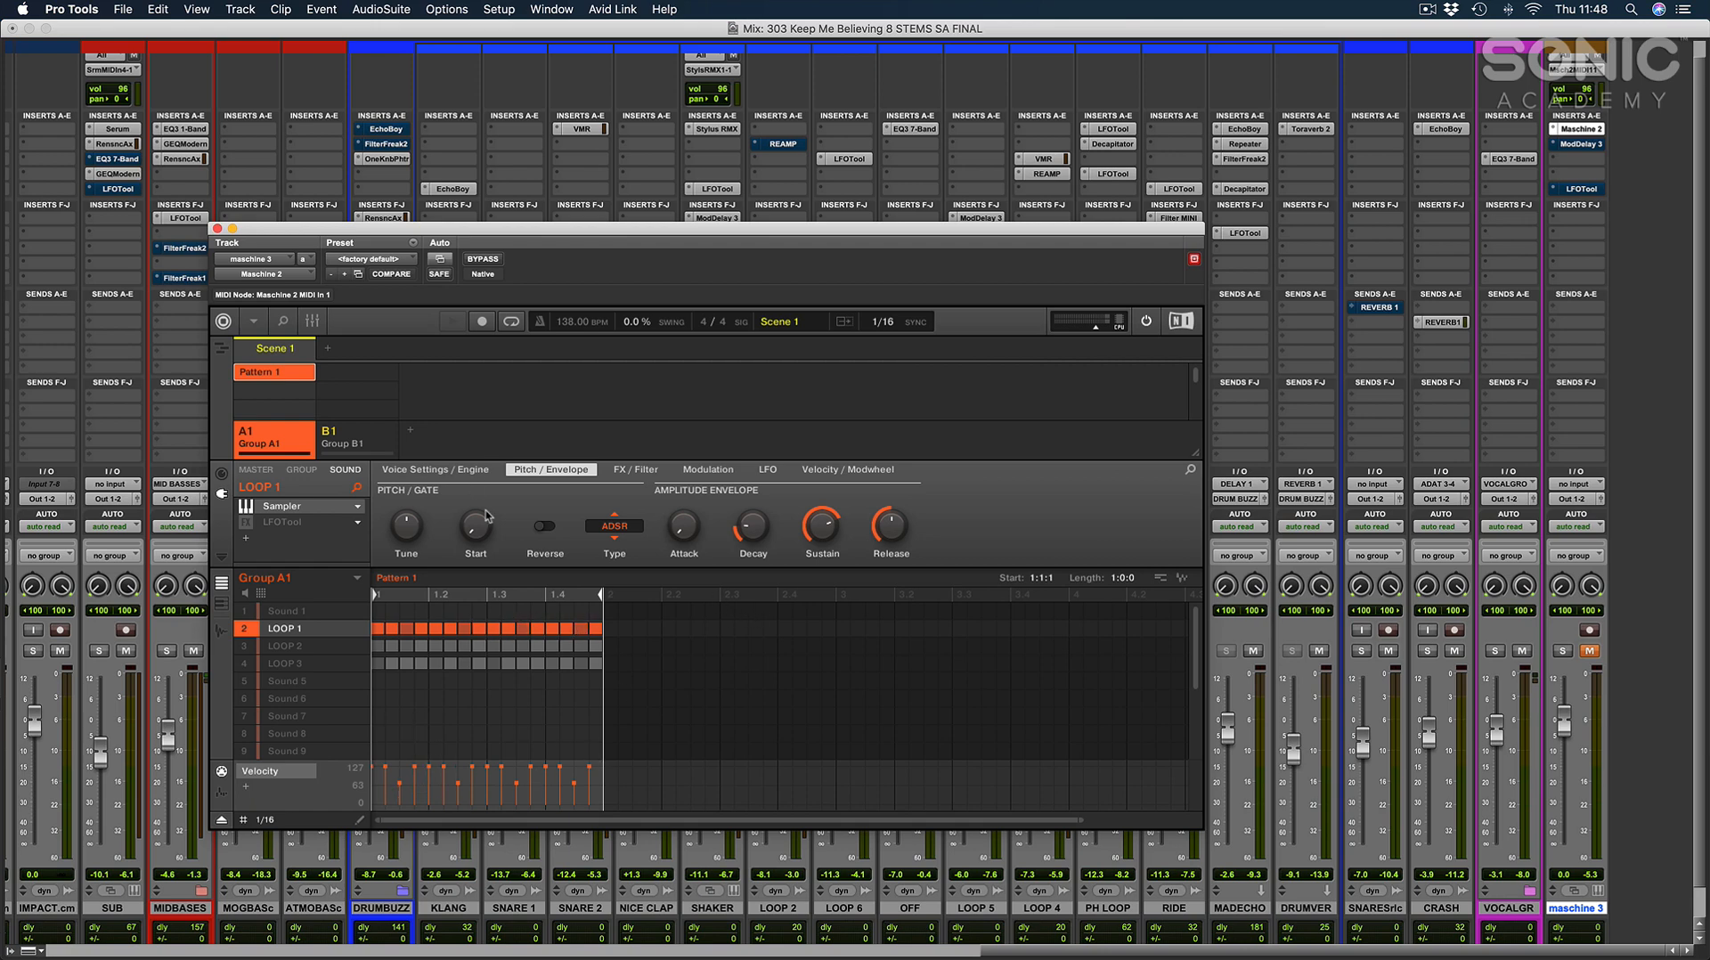
# Look through the FX / Filter and Modulation settings of the LOOP 1 sound, ending on FX / Filter.
pyautogui.click(643, 470)
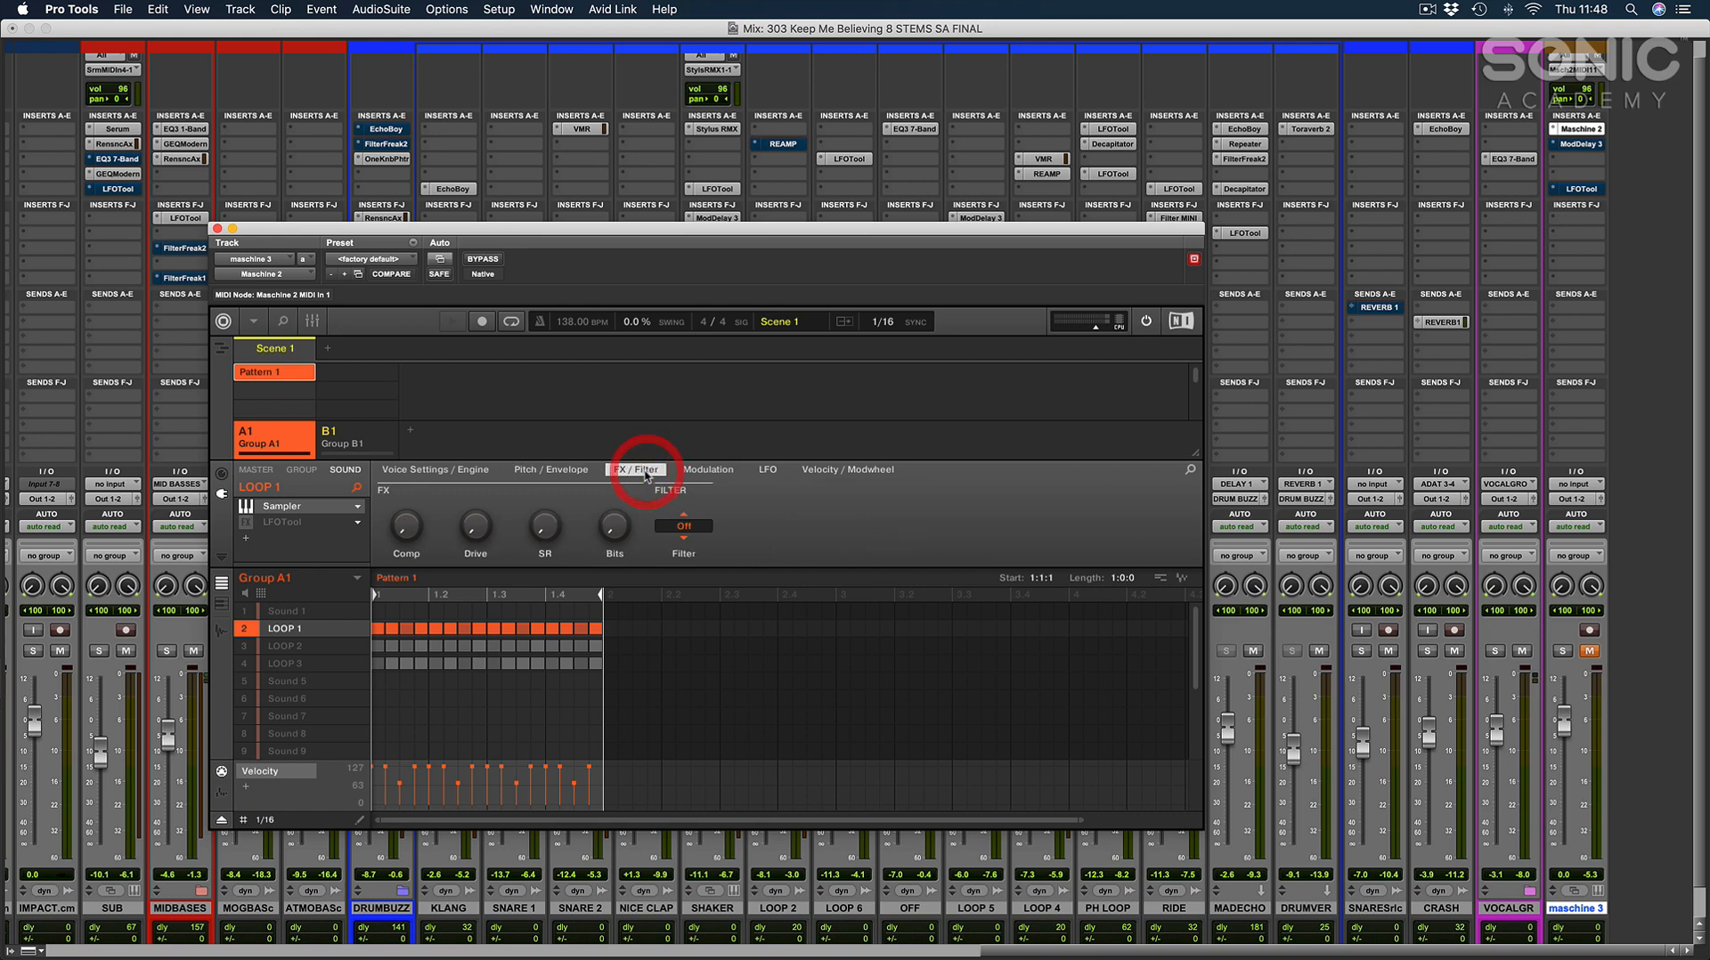
pyautogui.click(708, 470)
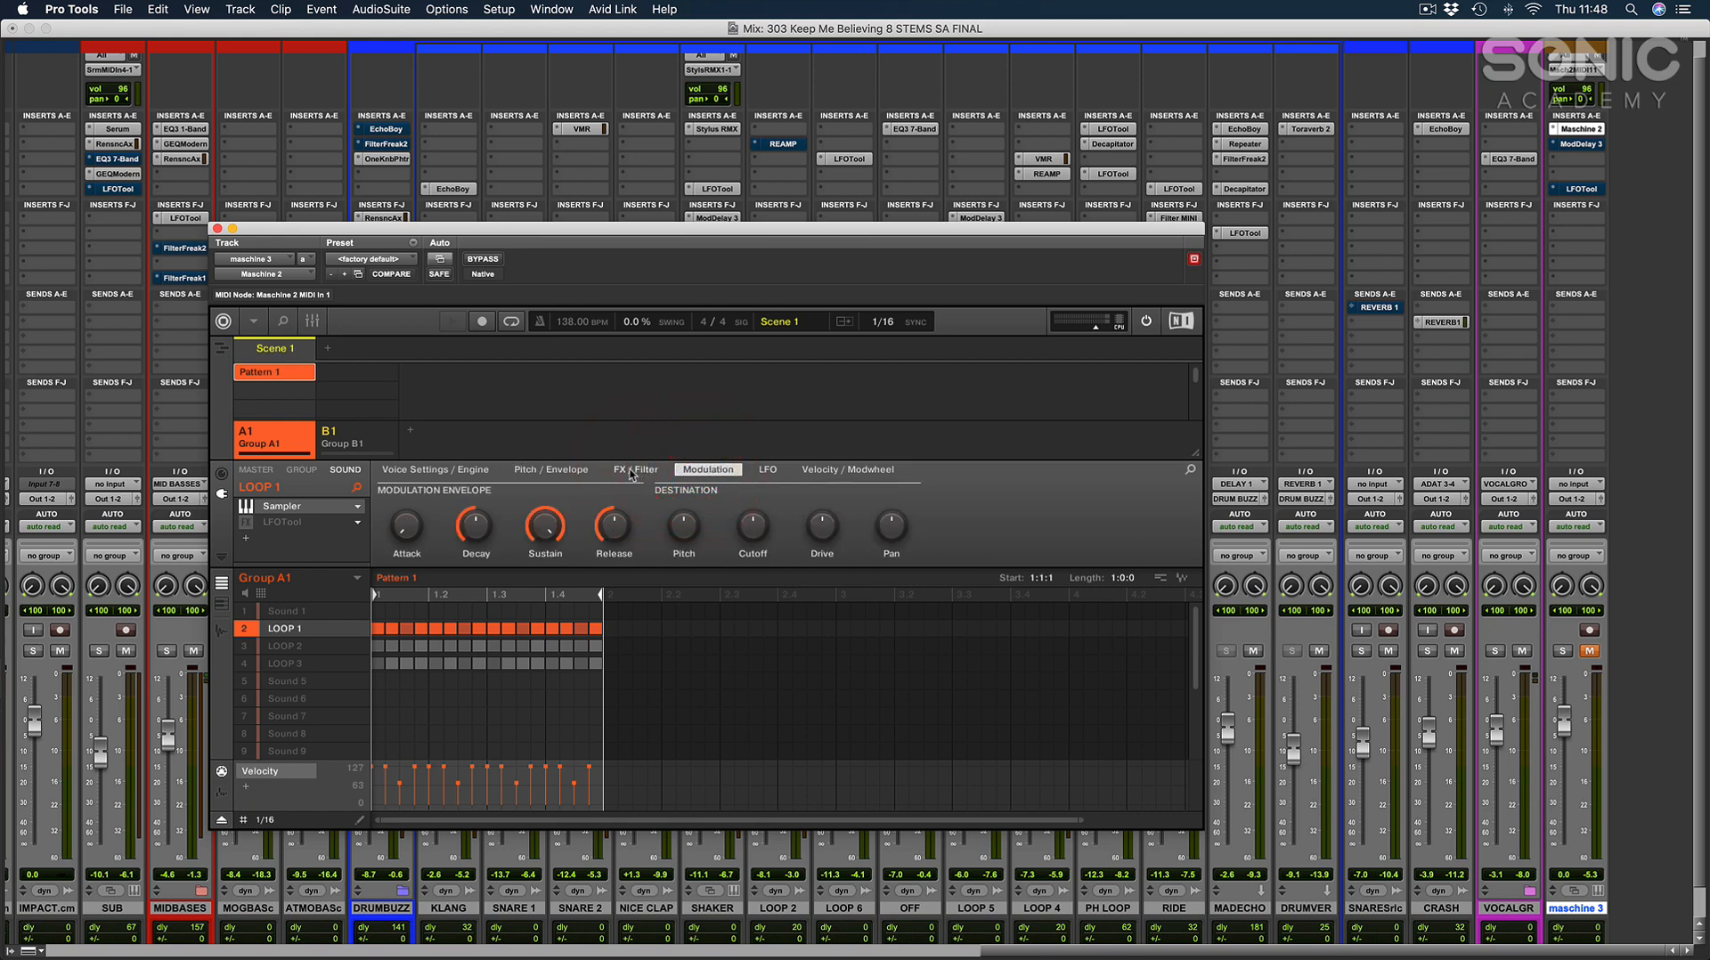
pyautogui.click(643, 471)
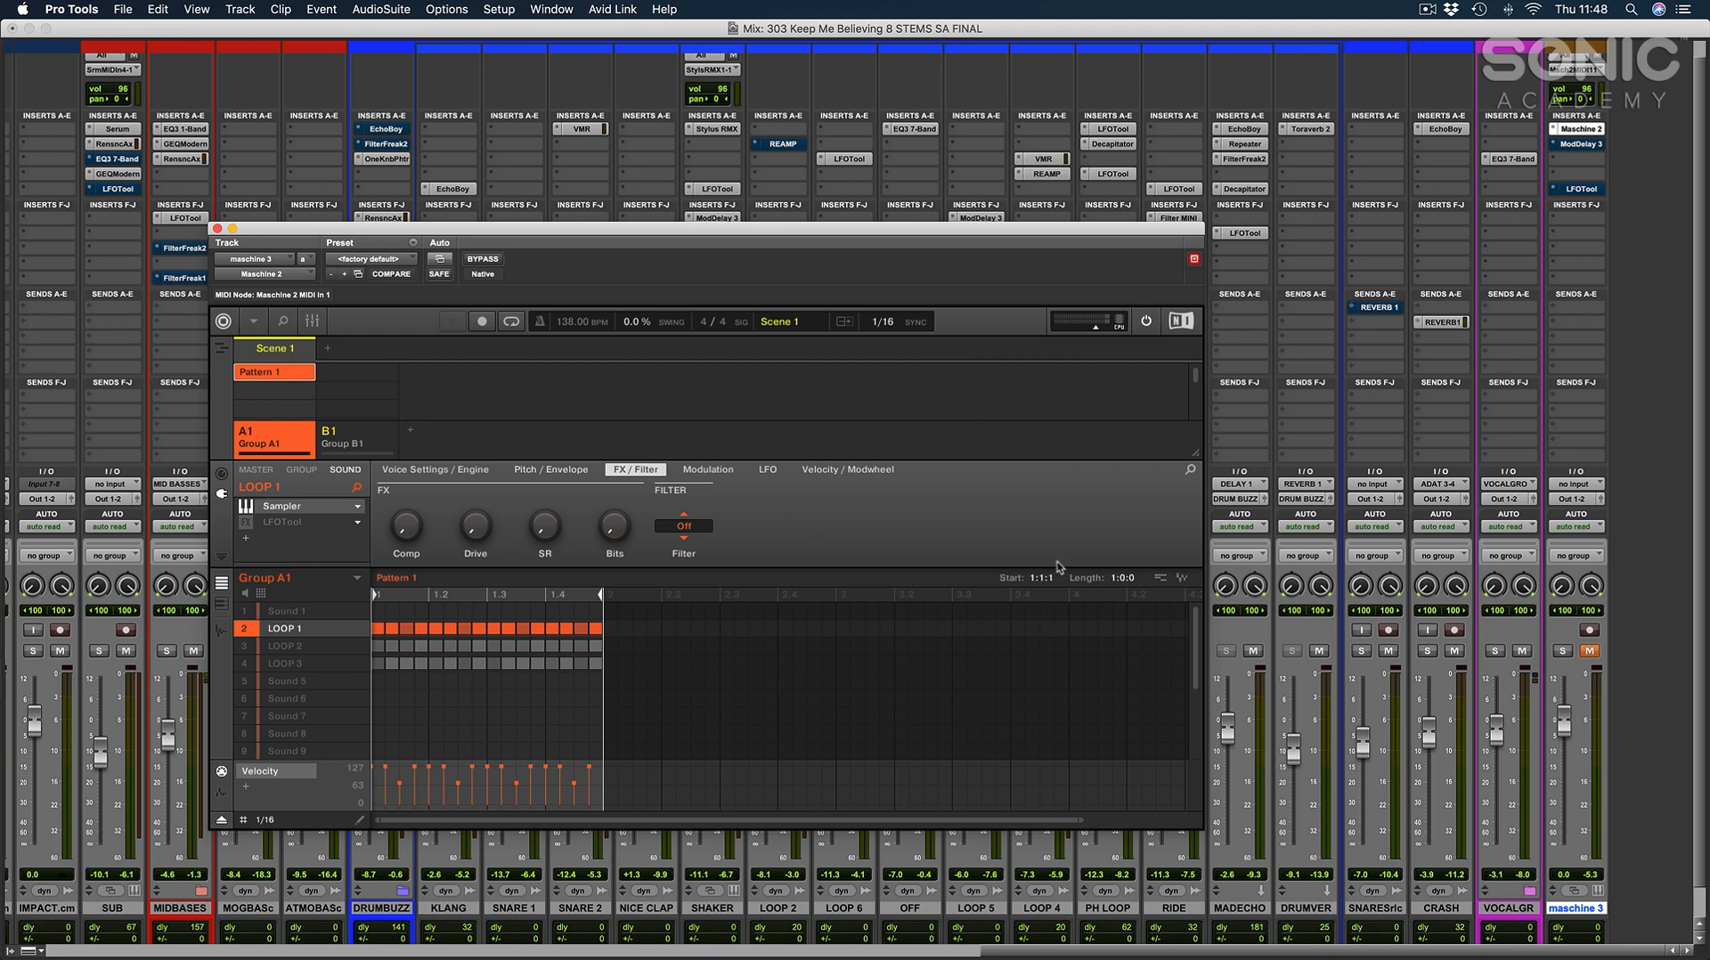
# Unmute and solo the maschine 3 track, show LOOP 1's Pitch / Envelope settings and raise the track's fader to +4.8 dB.
pyautogui.click(1590, 651)
pyautogui.click(1562, 651)
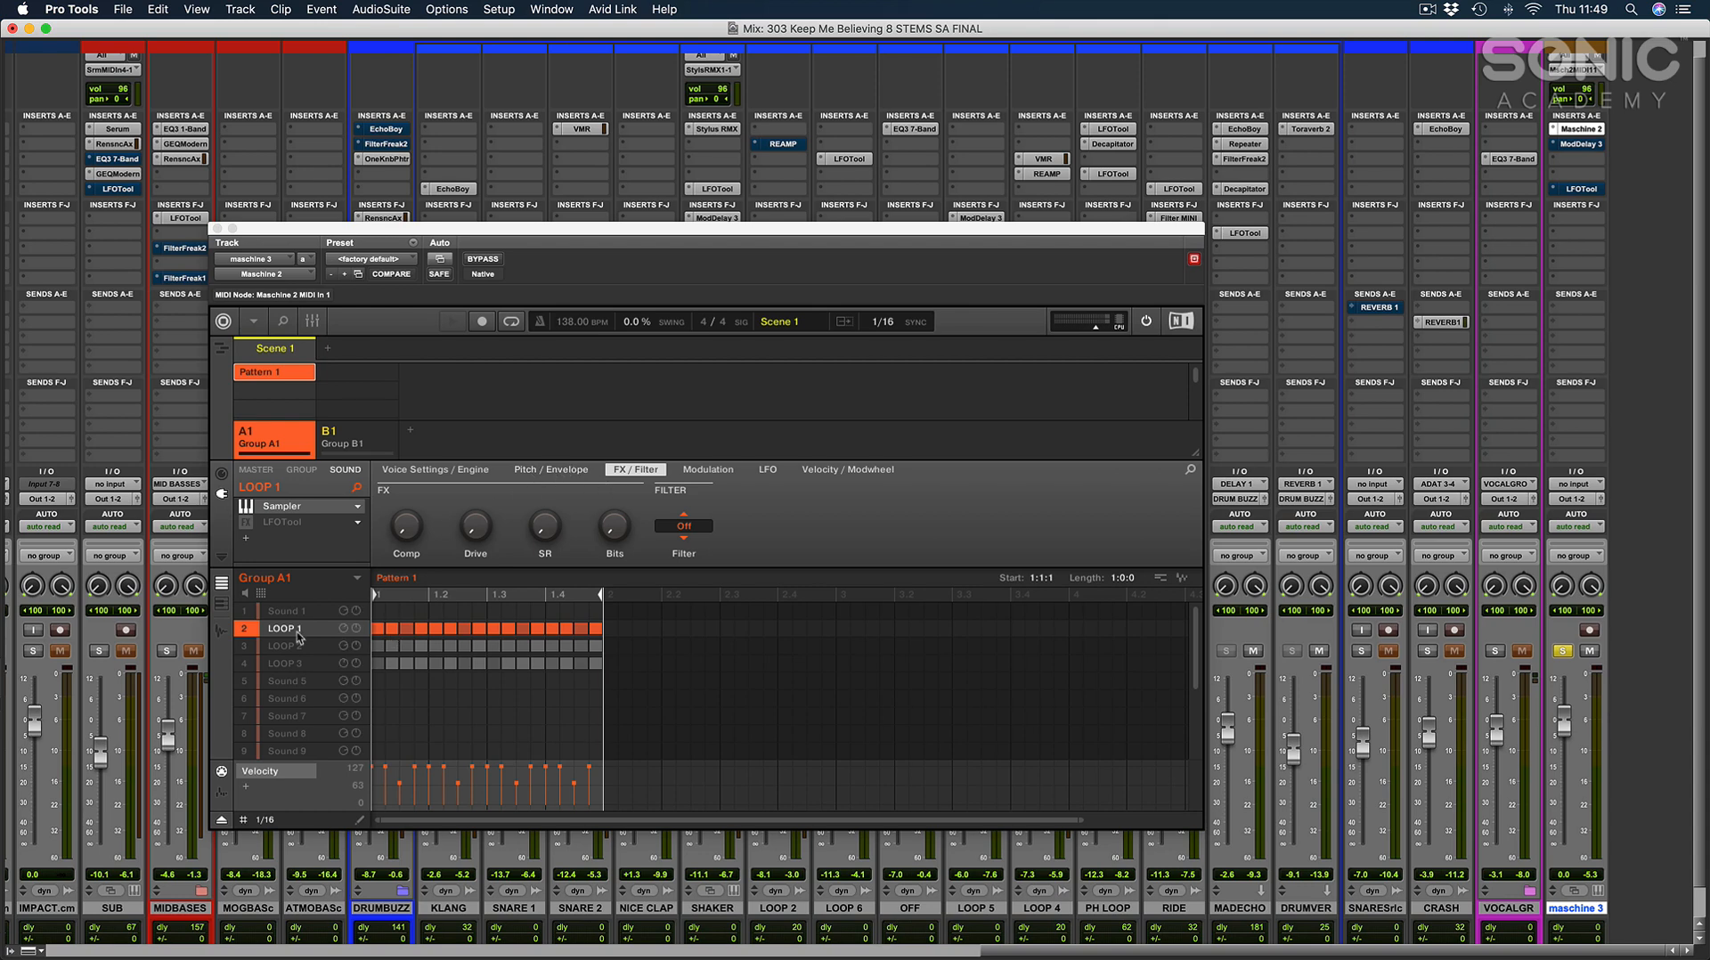
pyautogui.click(550, 469)
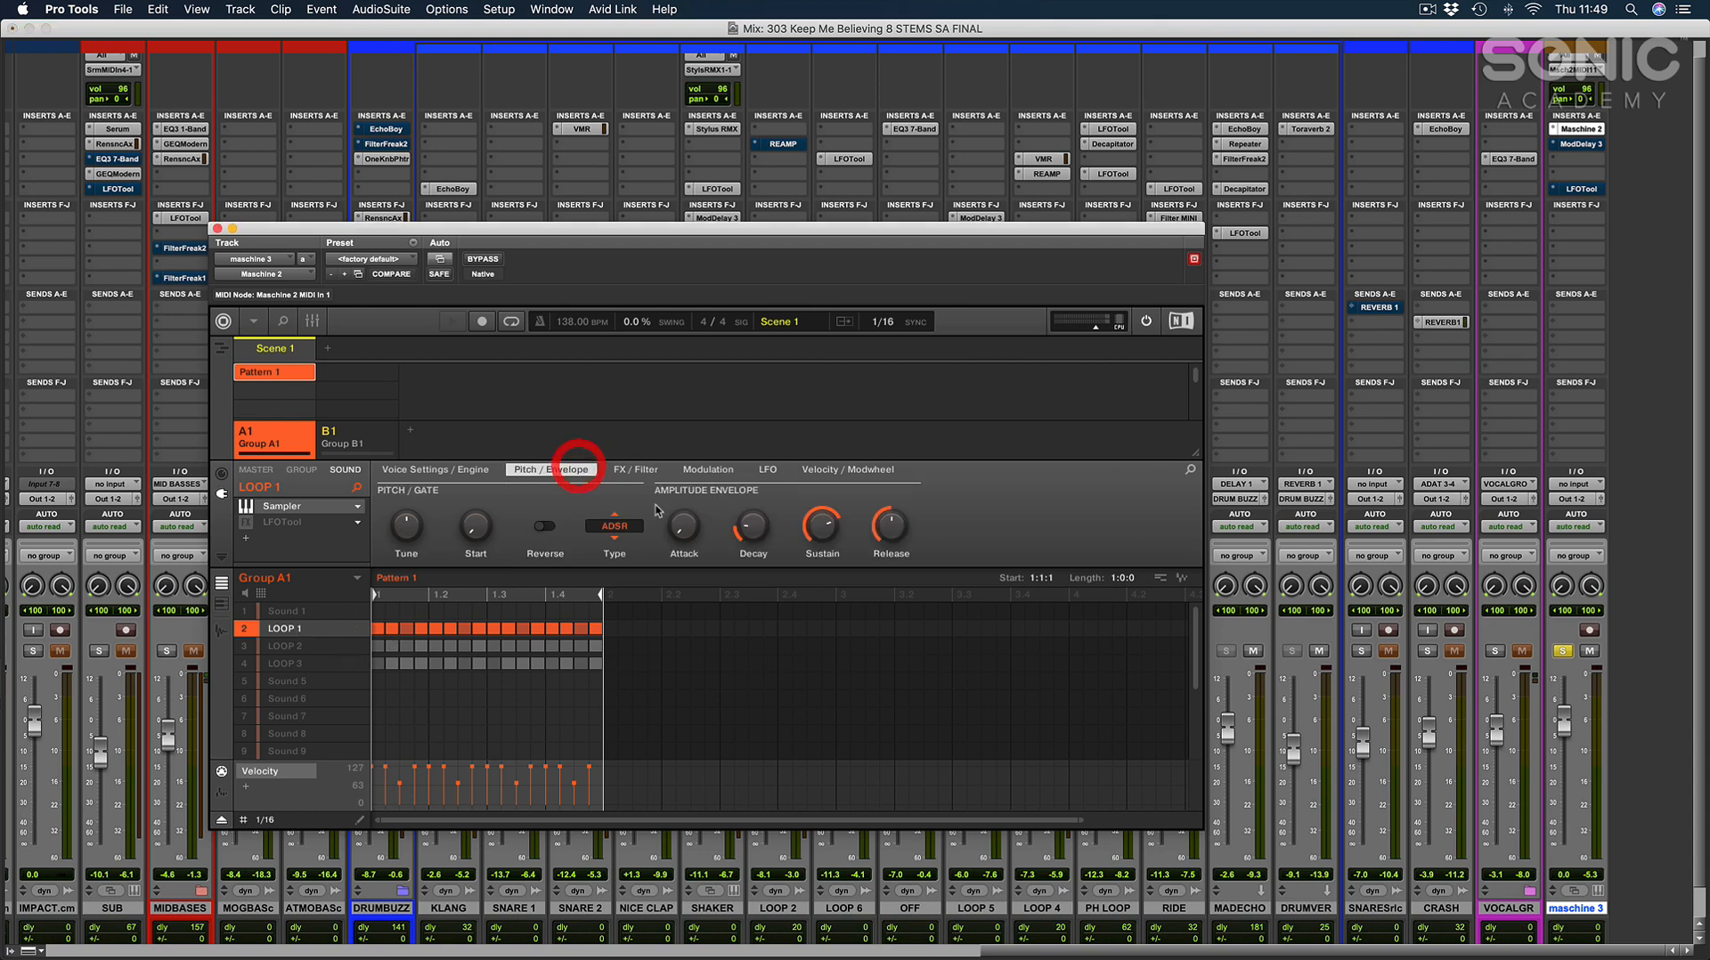
pyautogui.press('space')
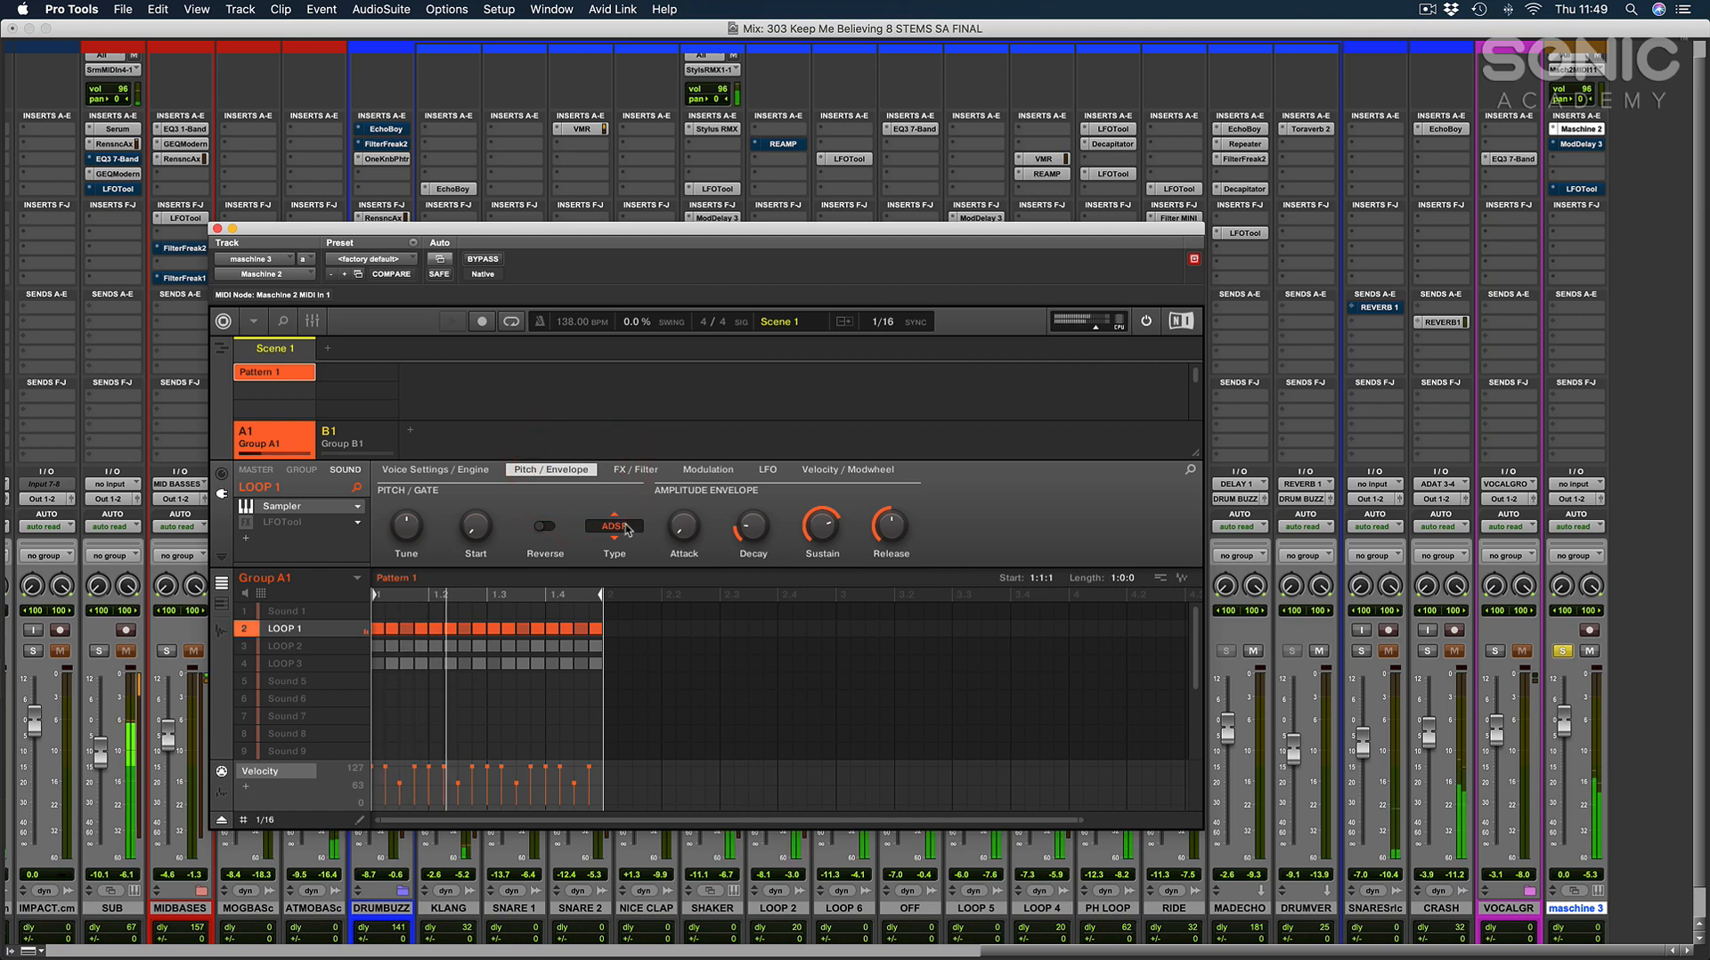
pyautogui.moveTo(1565, 719); pyautogui.dragTo(1565, 704)
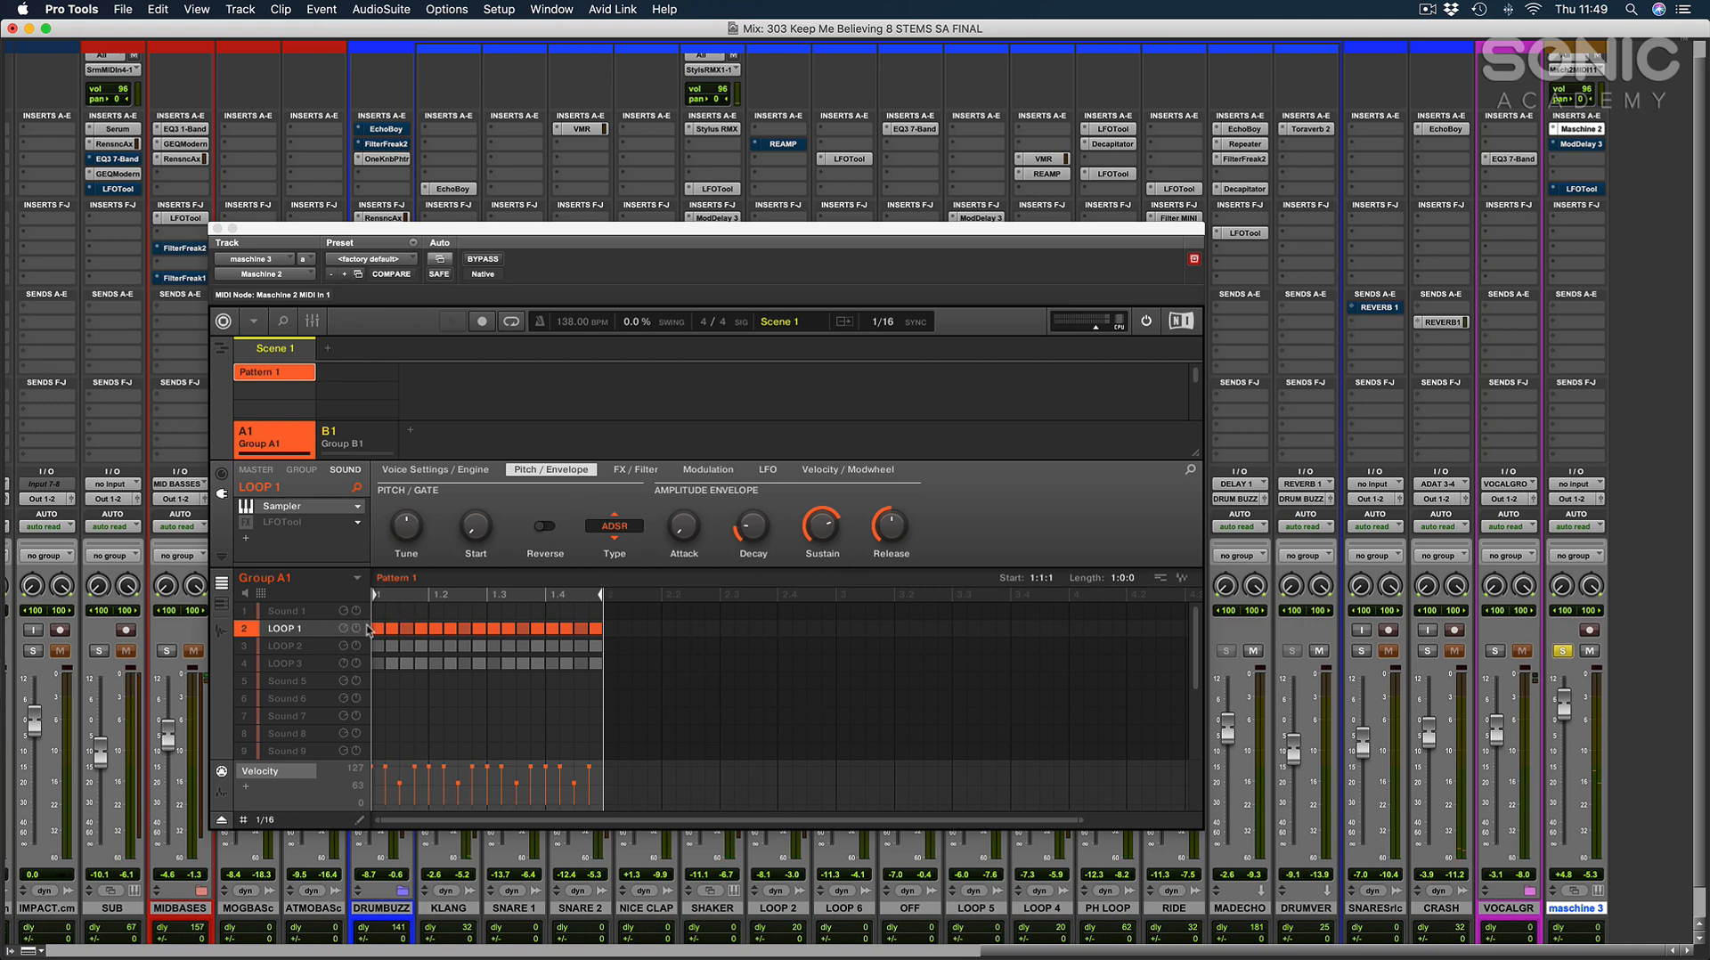
# Try the One-shot envelope type on the LOOP 1 sound and return it to ADSR.
pyautogui.click(622, 527)
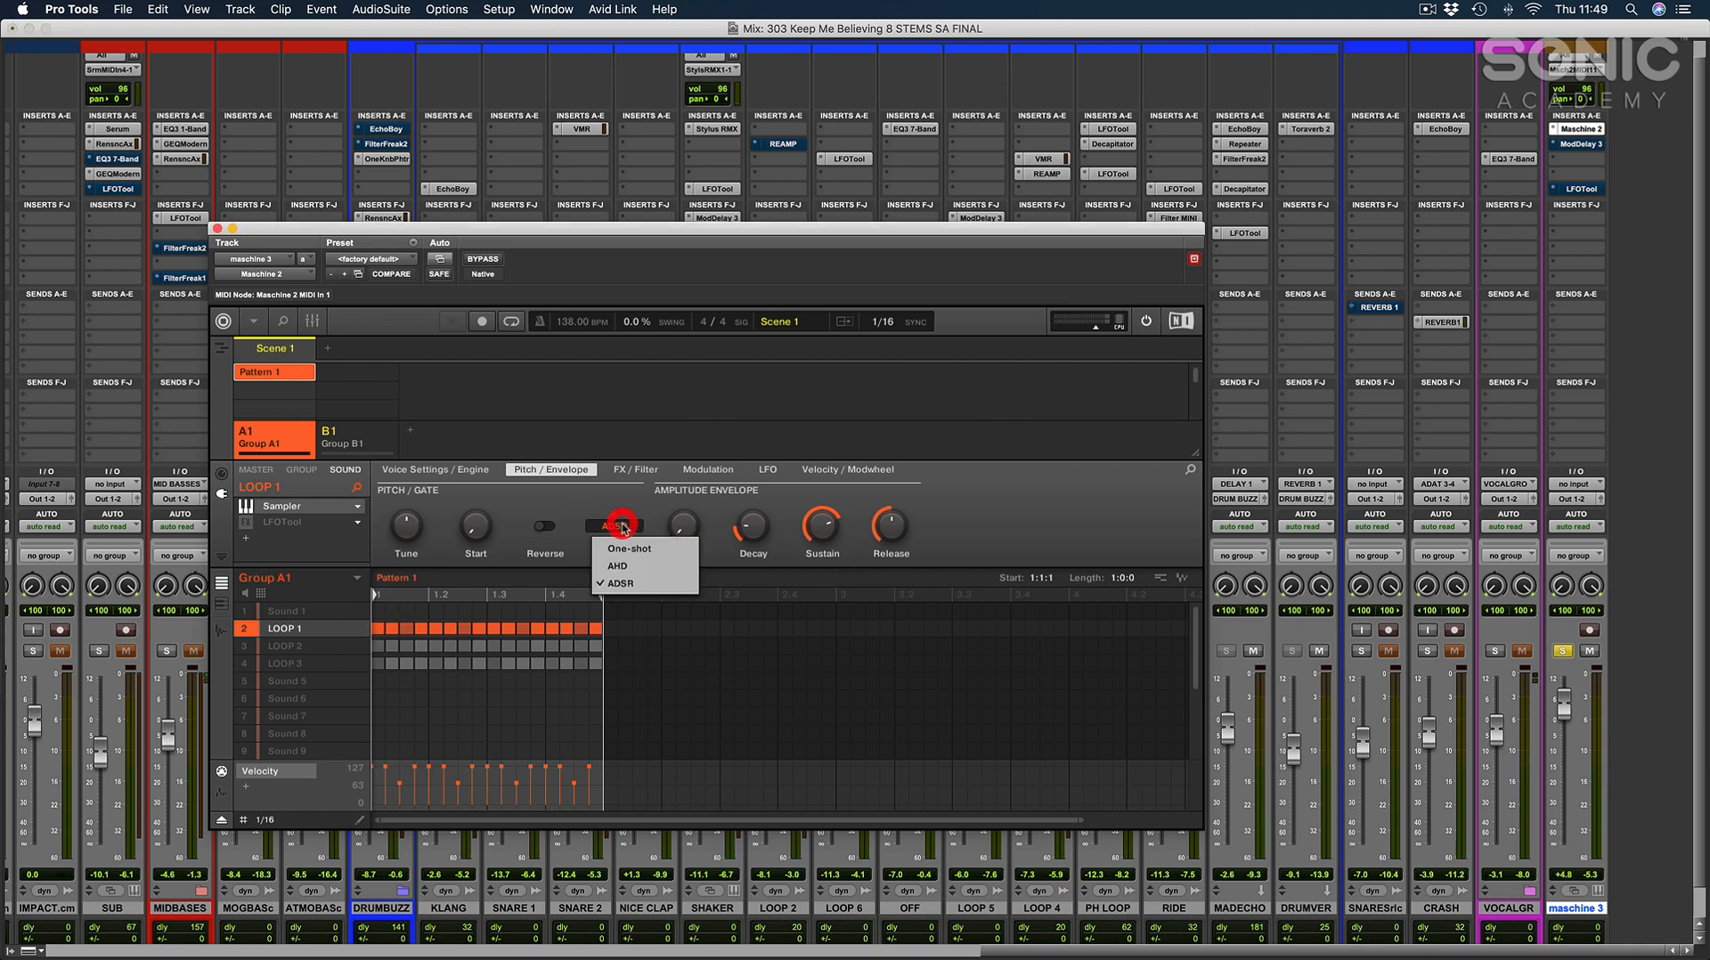
pyautogui.click(627, 549)
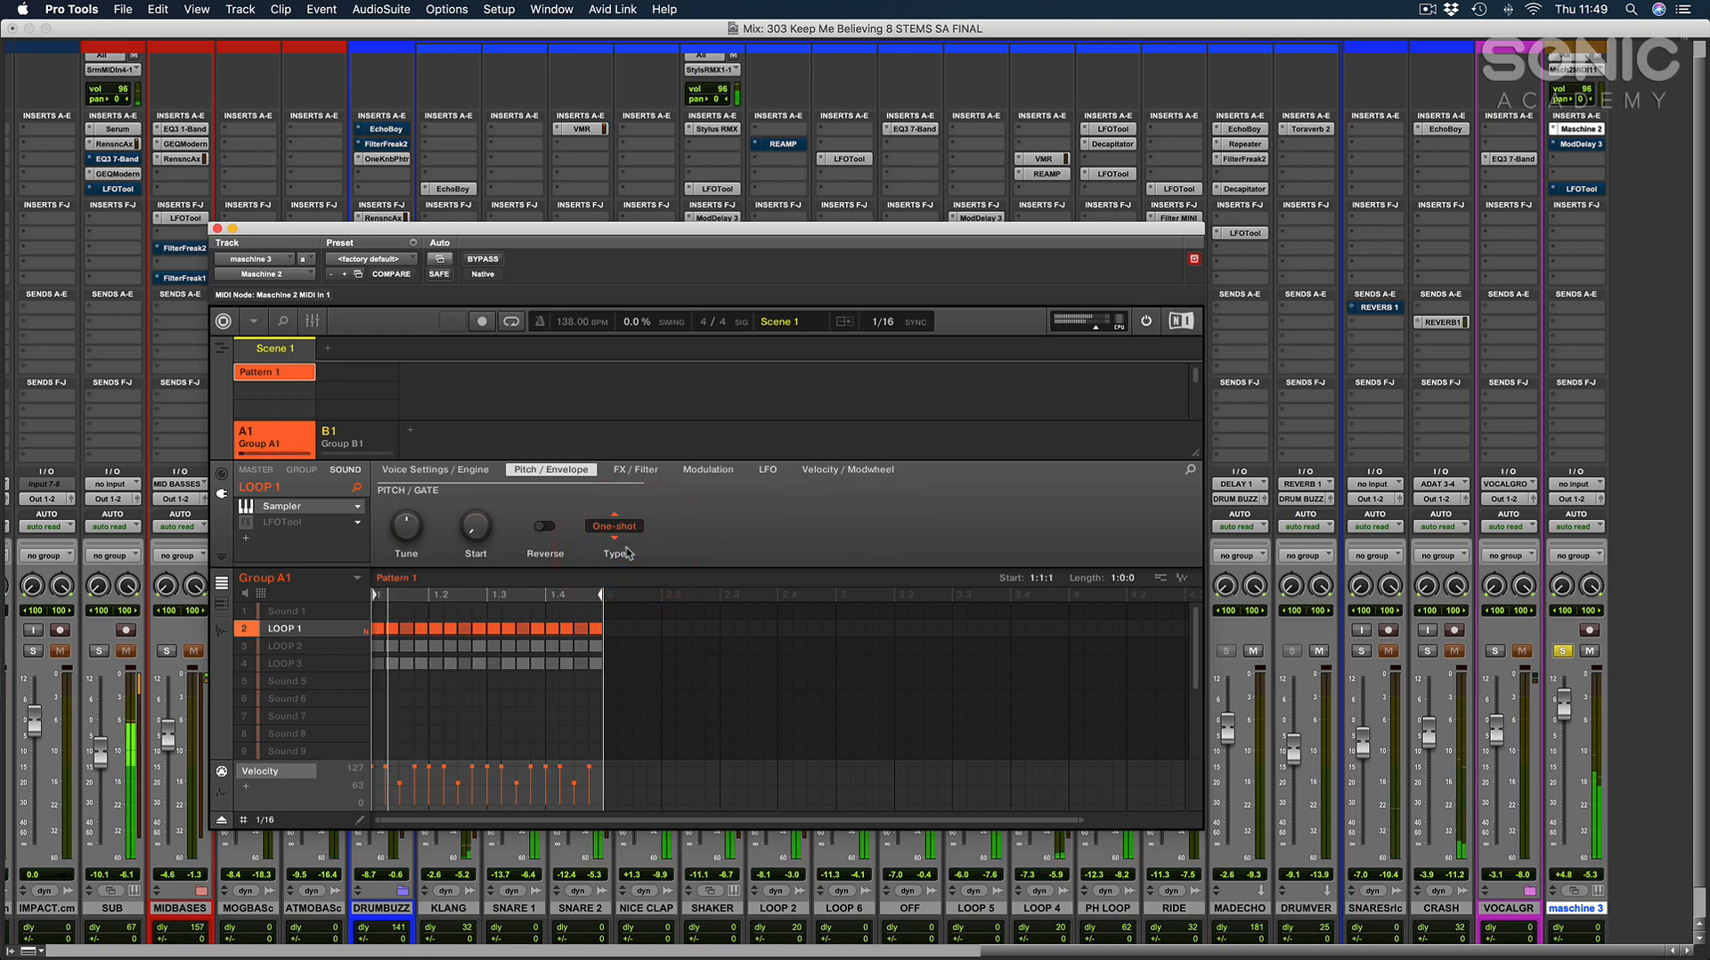
pyautogui.click(626, 529)
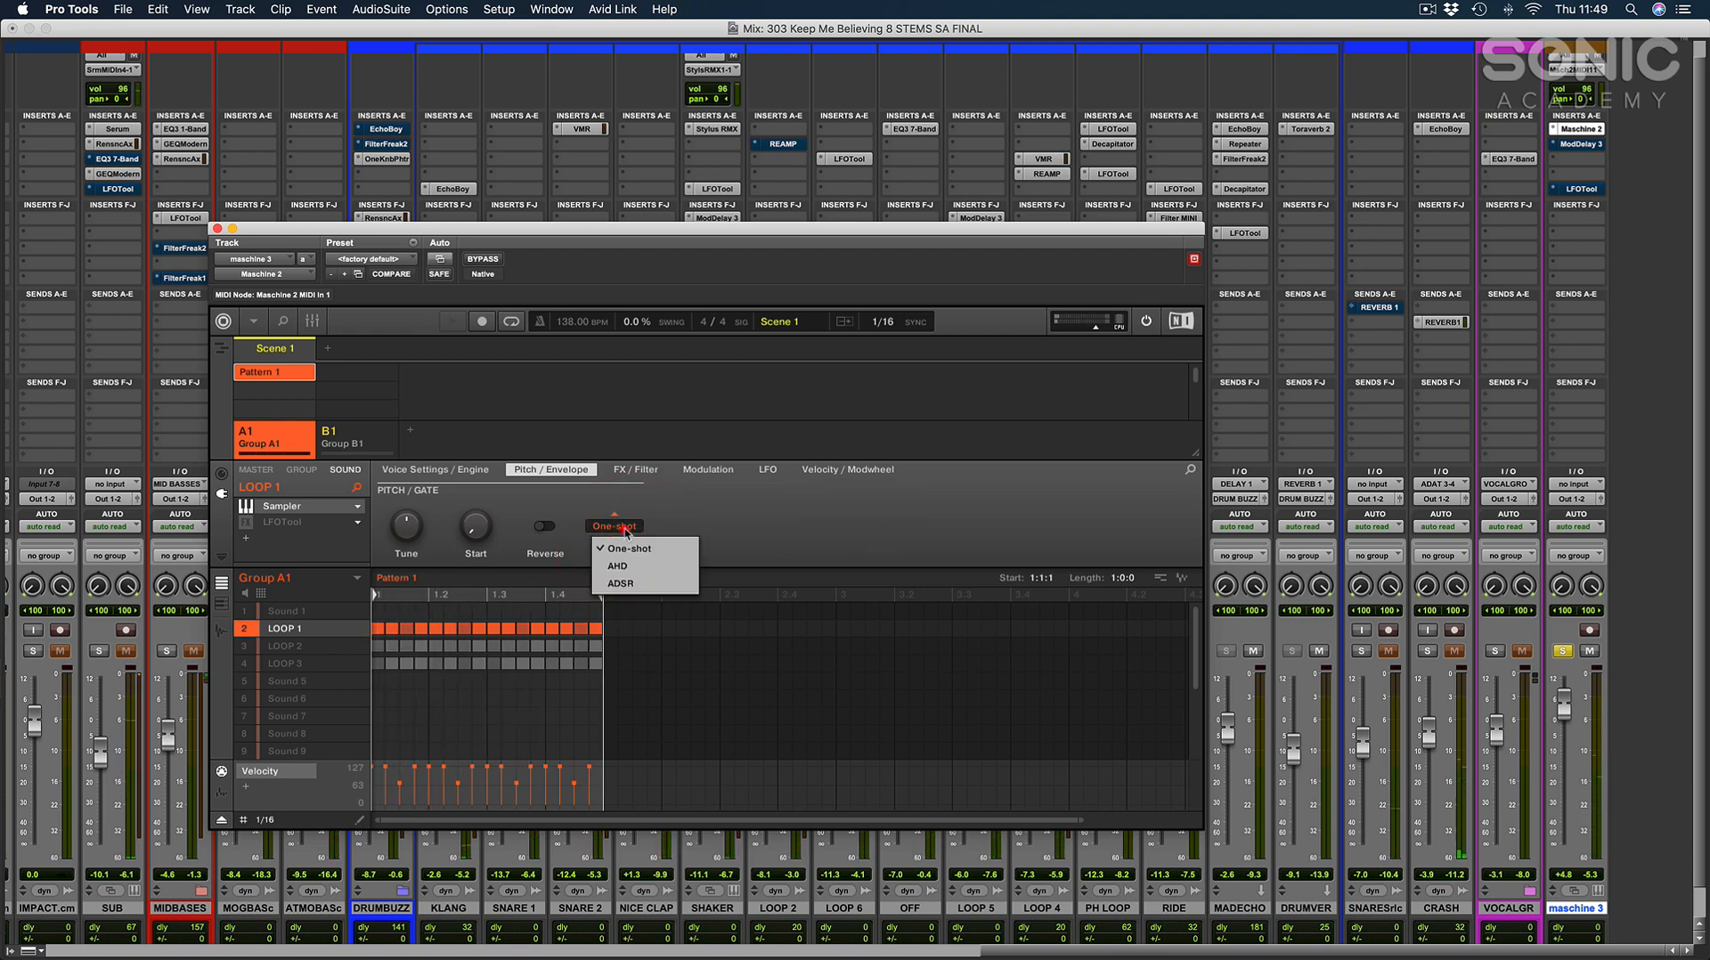
pyautogui.click(623, 583)
# Select the notes on the four beats of LOOP 1's pattern and lower their velocities to about half.
pyautogui.moveTo(644, 610); pyautogui.dragTo(355, 630)
pyautogui.click(496, 698)
pyautogui.click(322, 627)
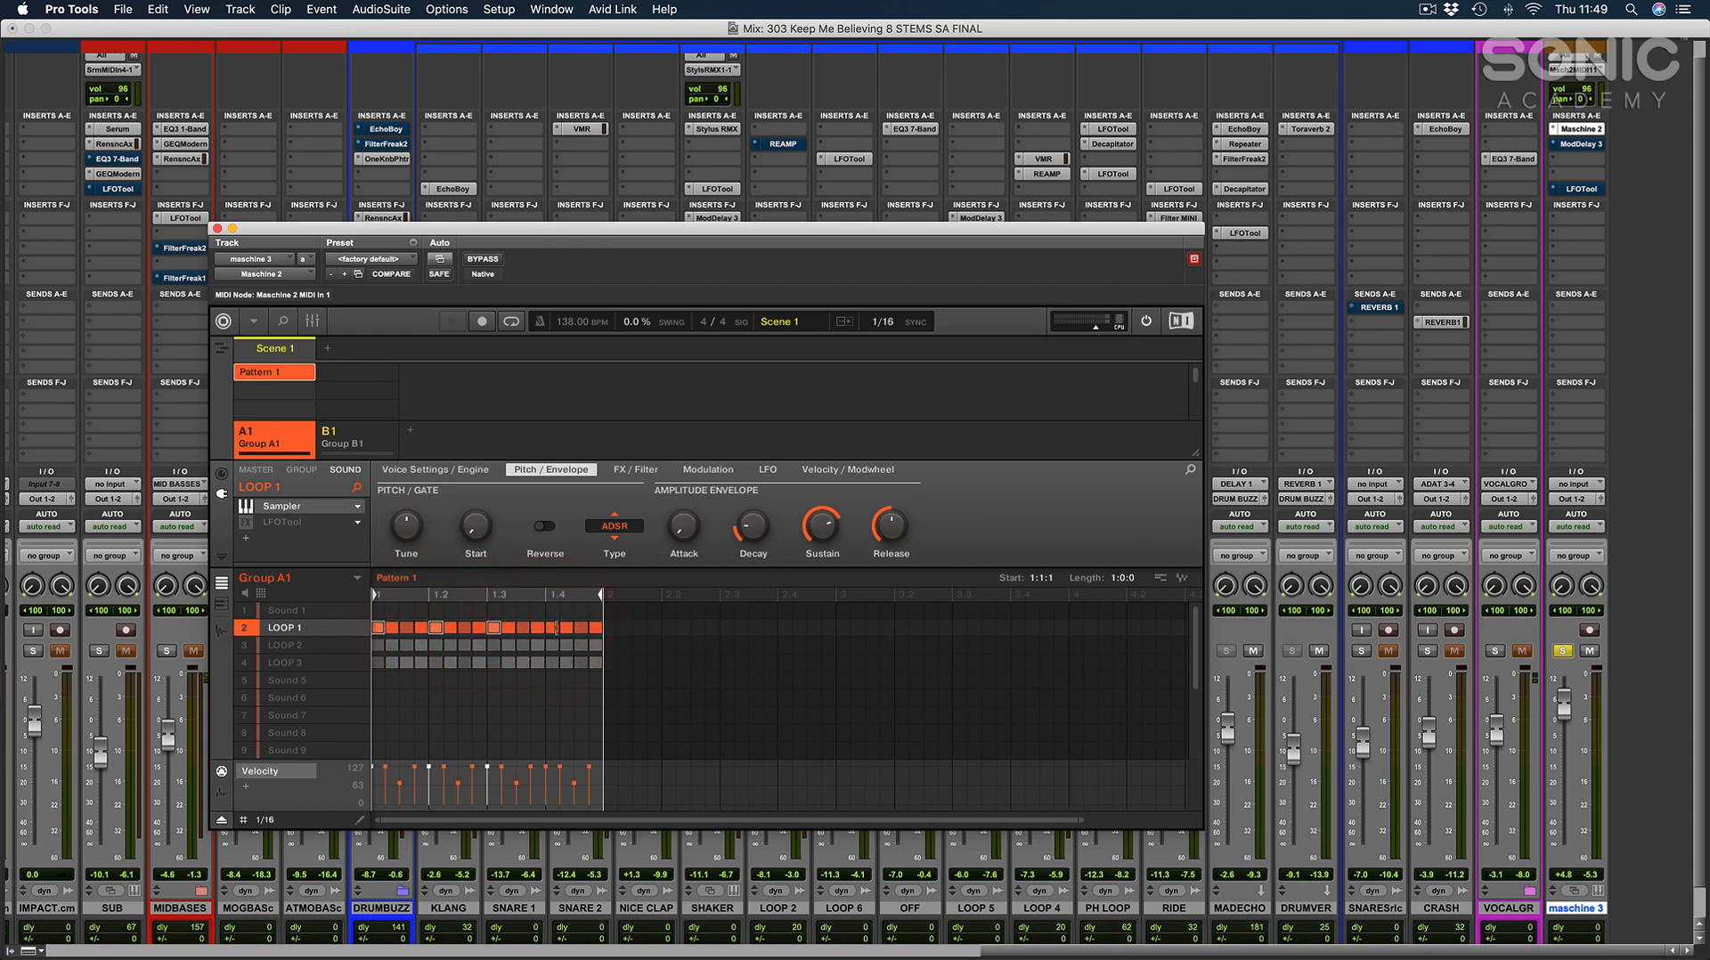
pyautogui.click(552, 628)
# Select the second sixteenth note of each beat in LOOP 1, lower their velocities slightly and play the pattern.
pyautogui.click(566, 628)
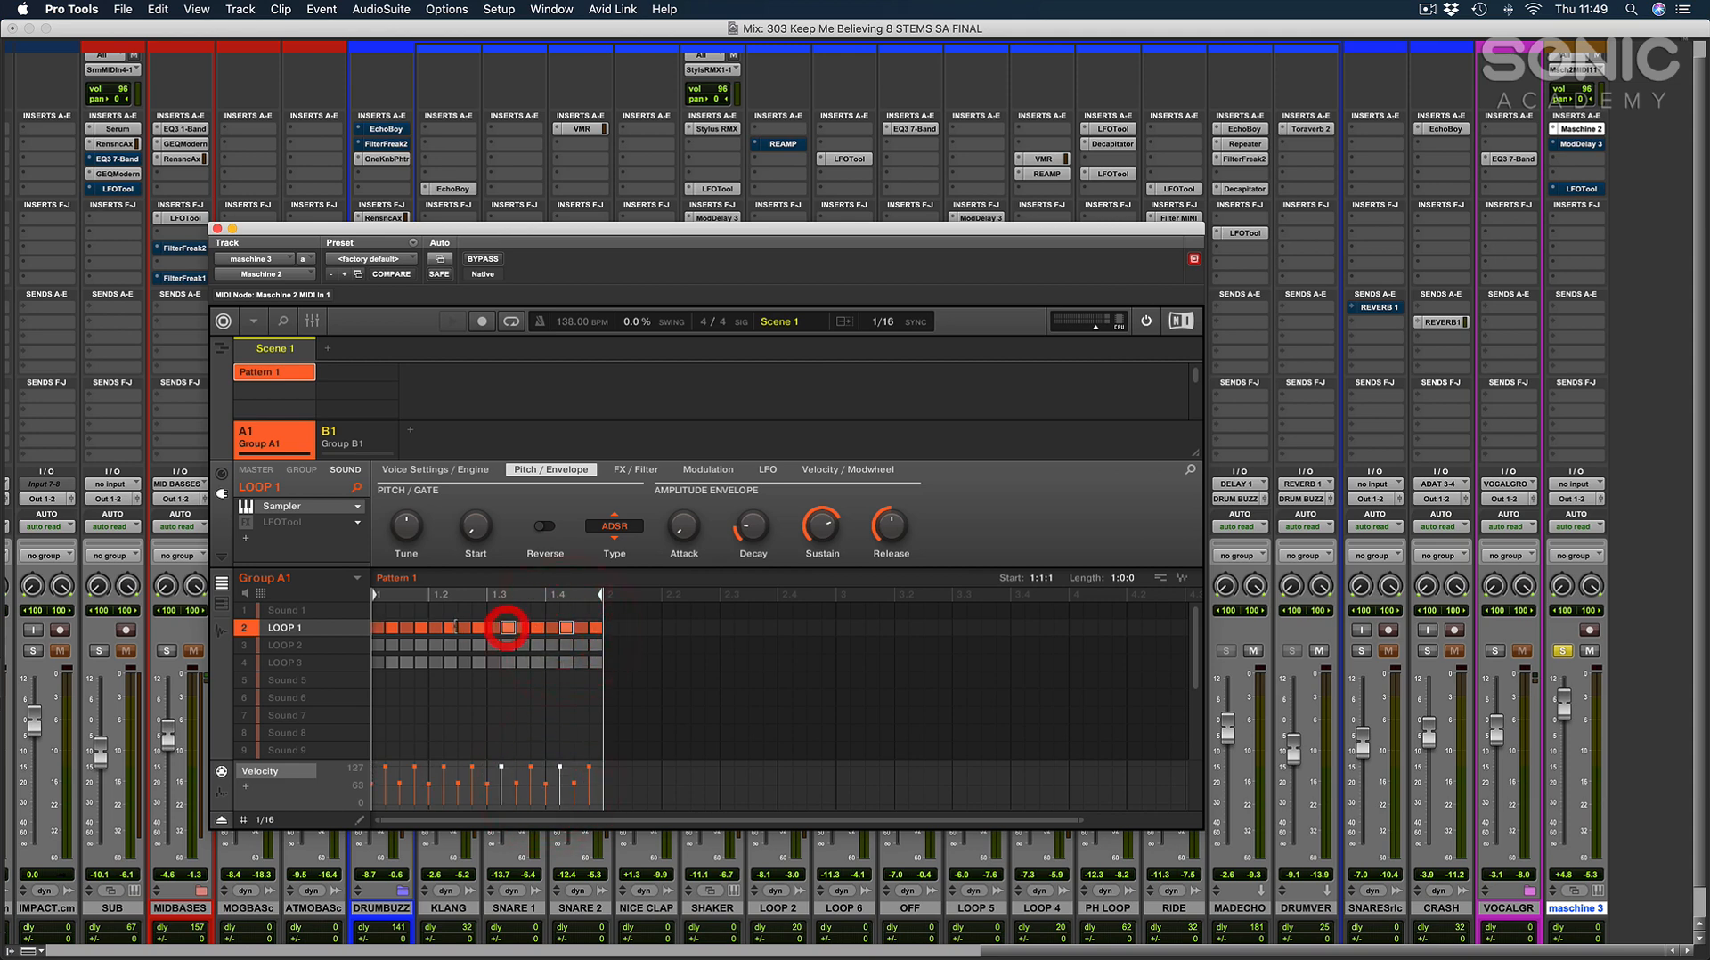
pyautogui.keyDown('shift'); pyautogui.click(449, 628); pyautogui.keyUp('shift')
pyautogui.keyDown('shift'); pyautogui.click(395, 628); pyautogui.keyUp('shift')
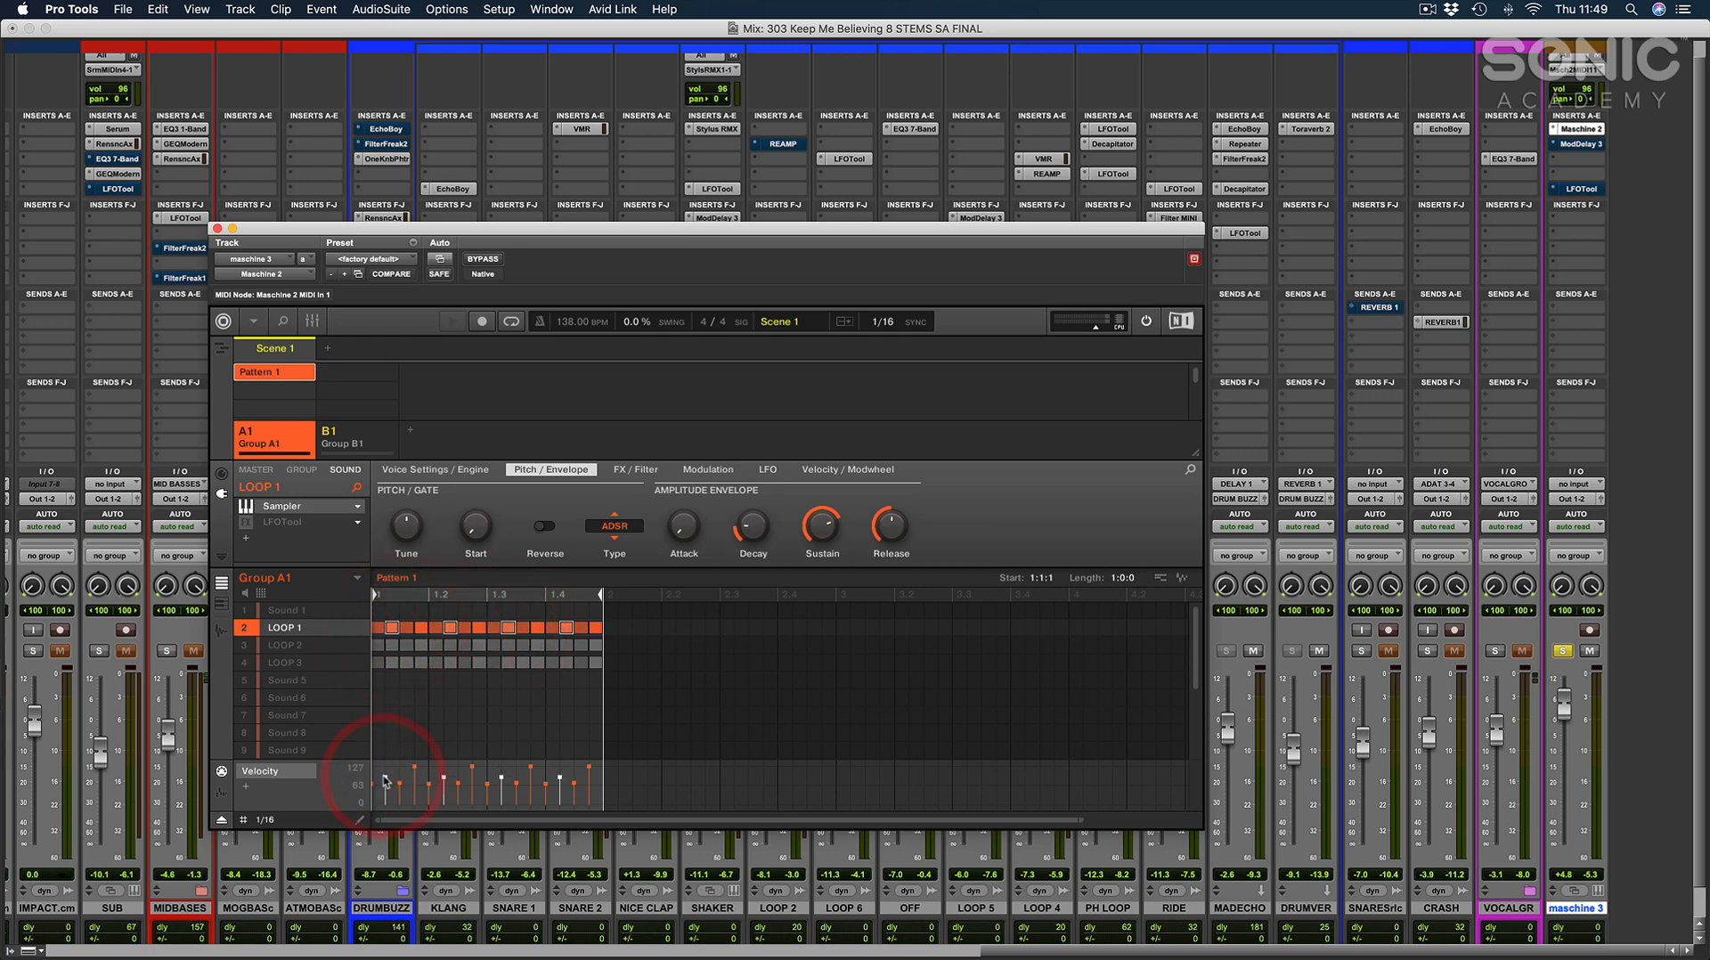
pyautogui.press('space')
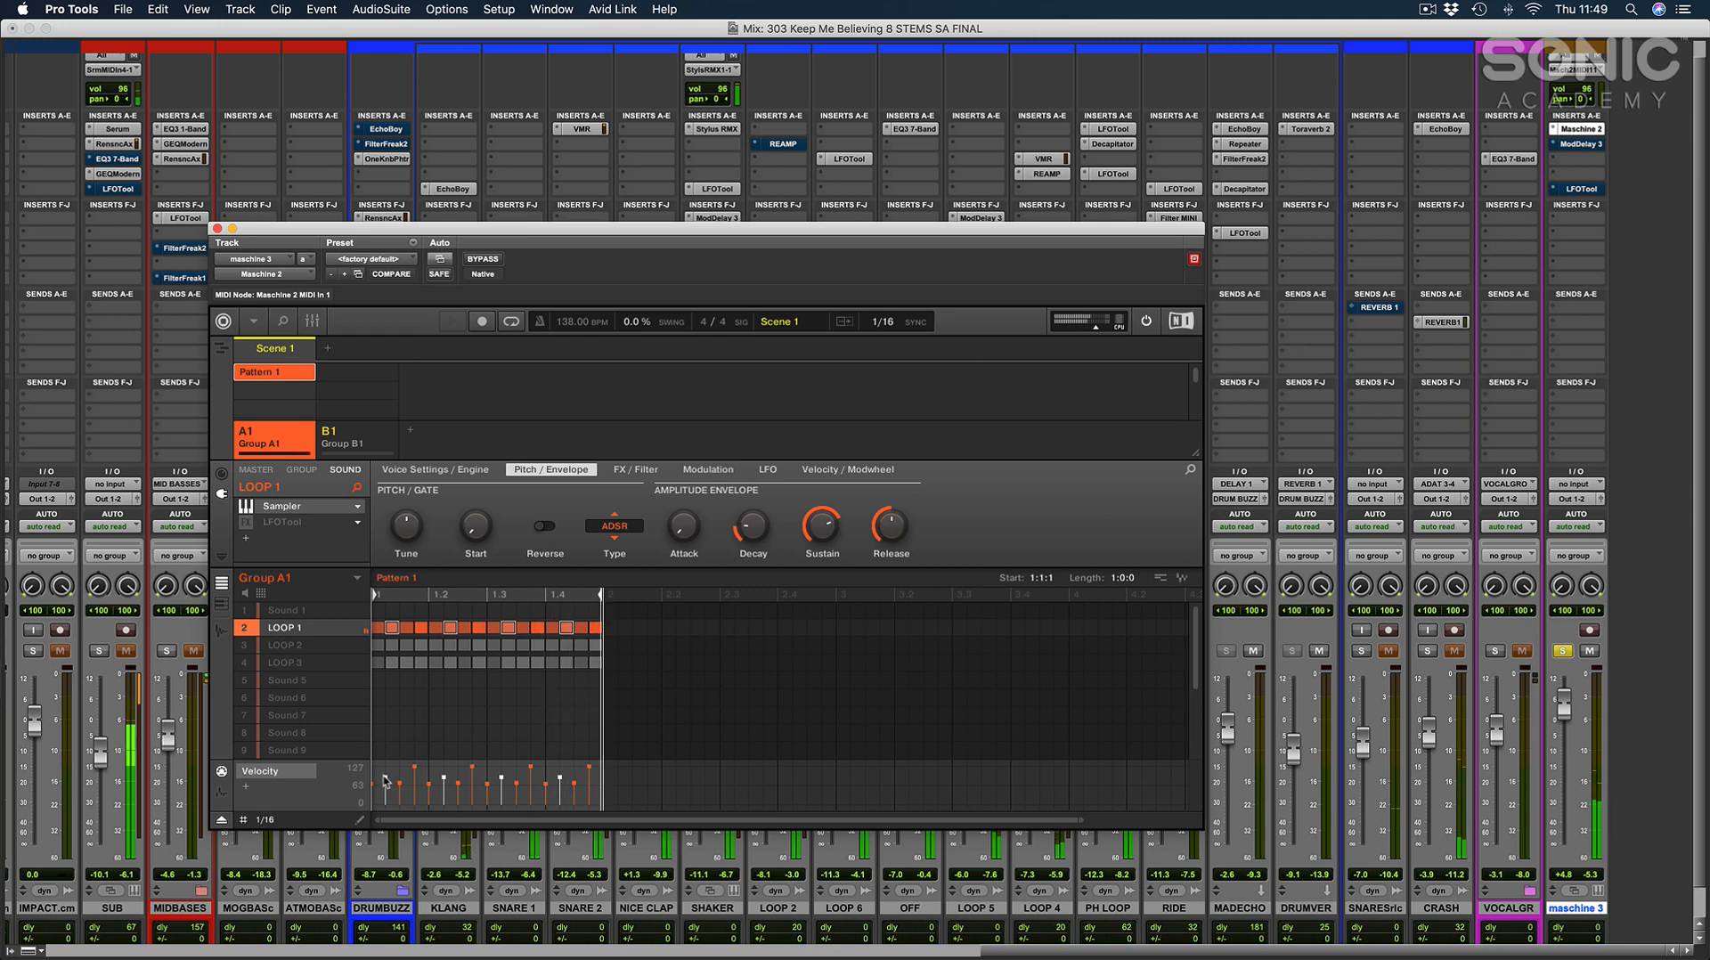
# Bypass the LFOTool effect on the LOOP 2 sound and show its Sampler's pitch and envelope settings.
pyautogui.click(285, 645)
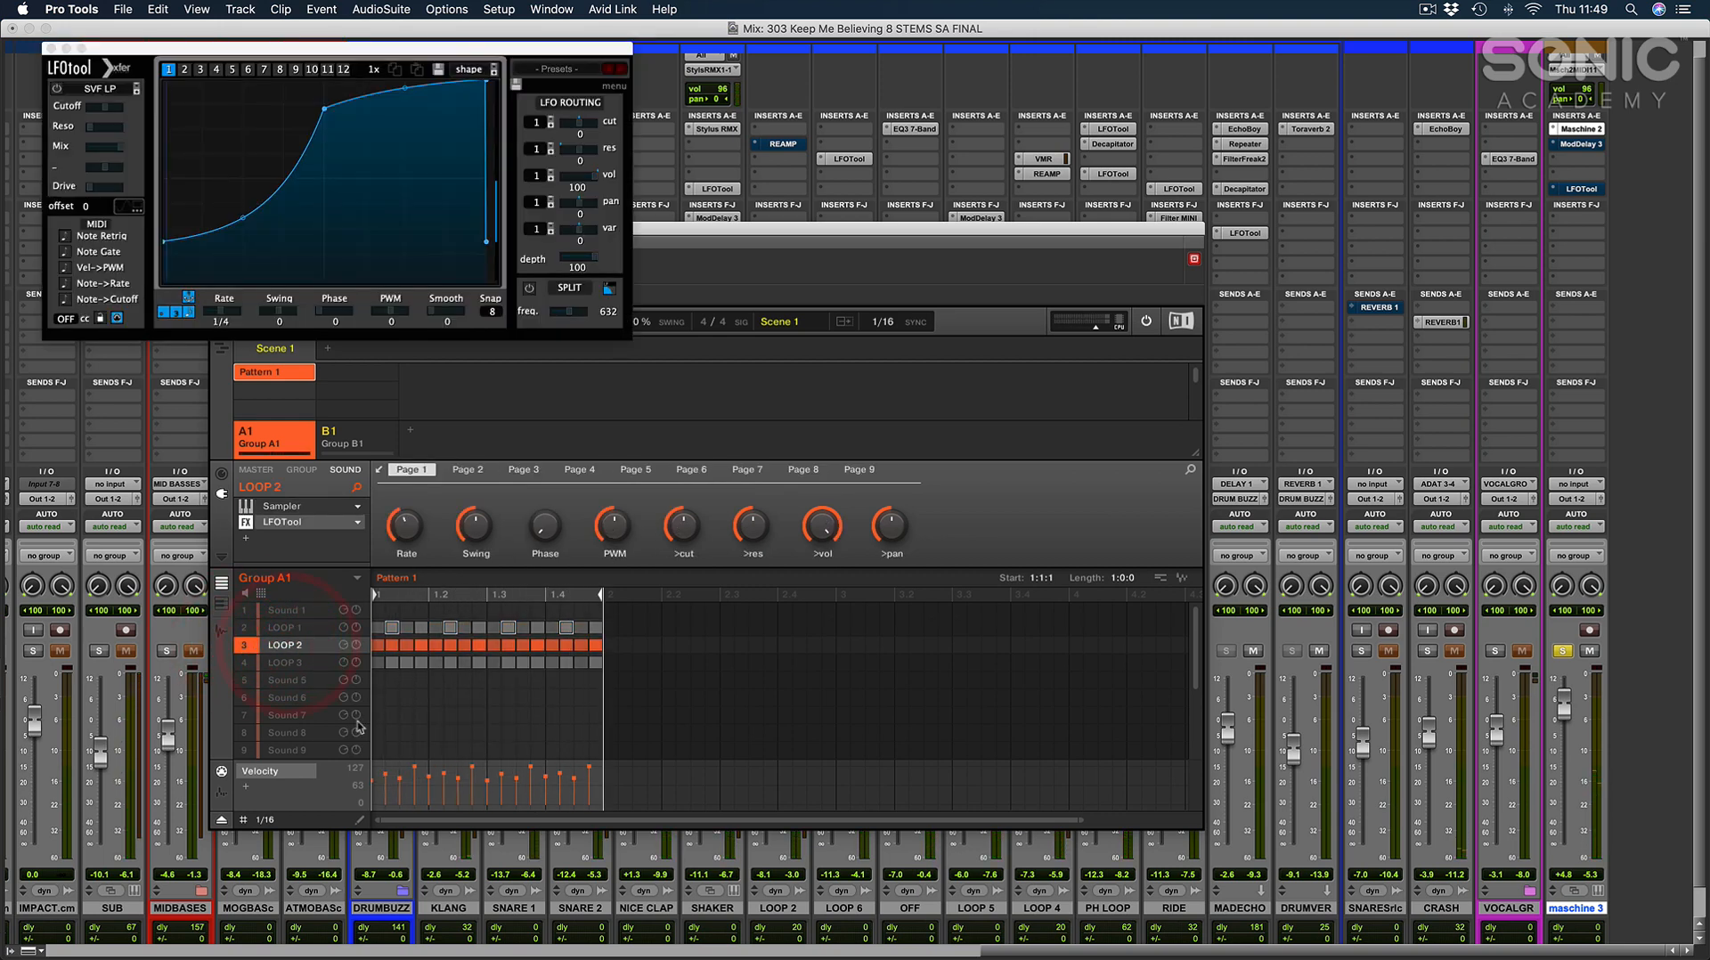
pyautogui.click(245, 523)
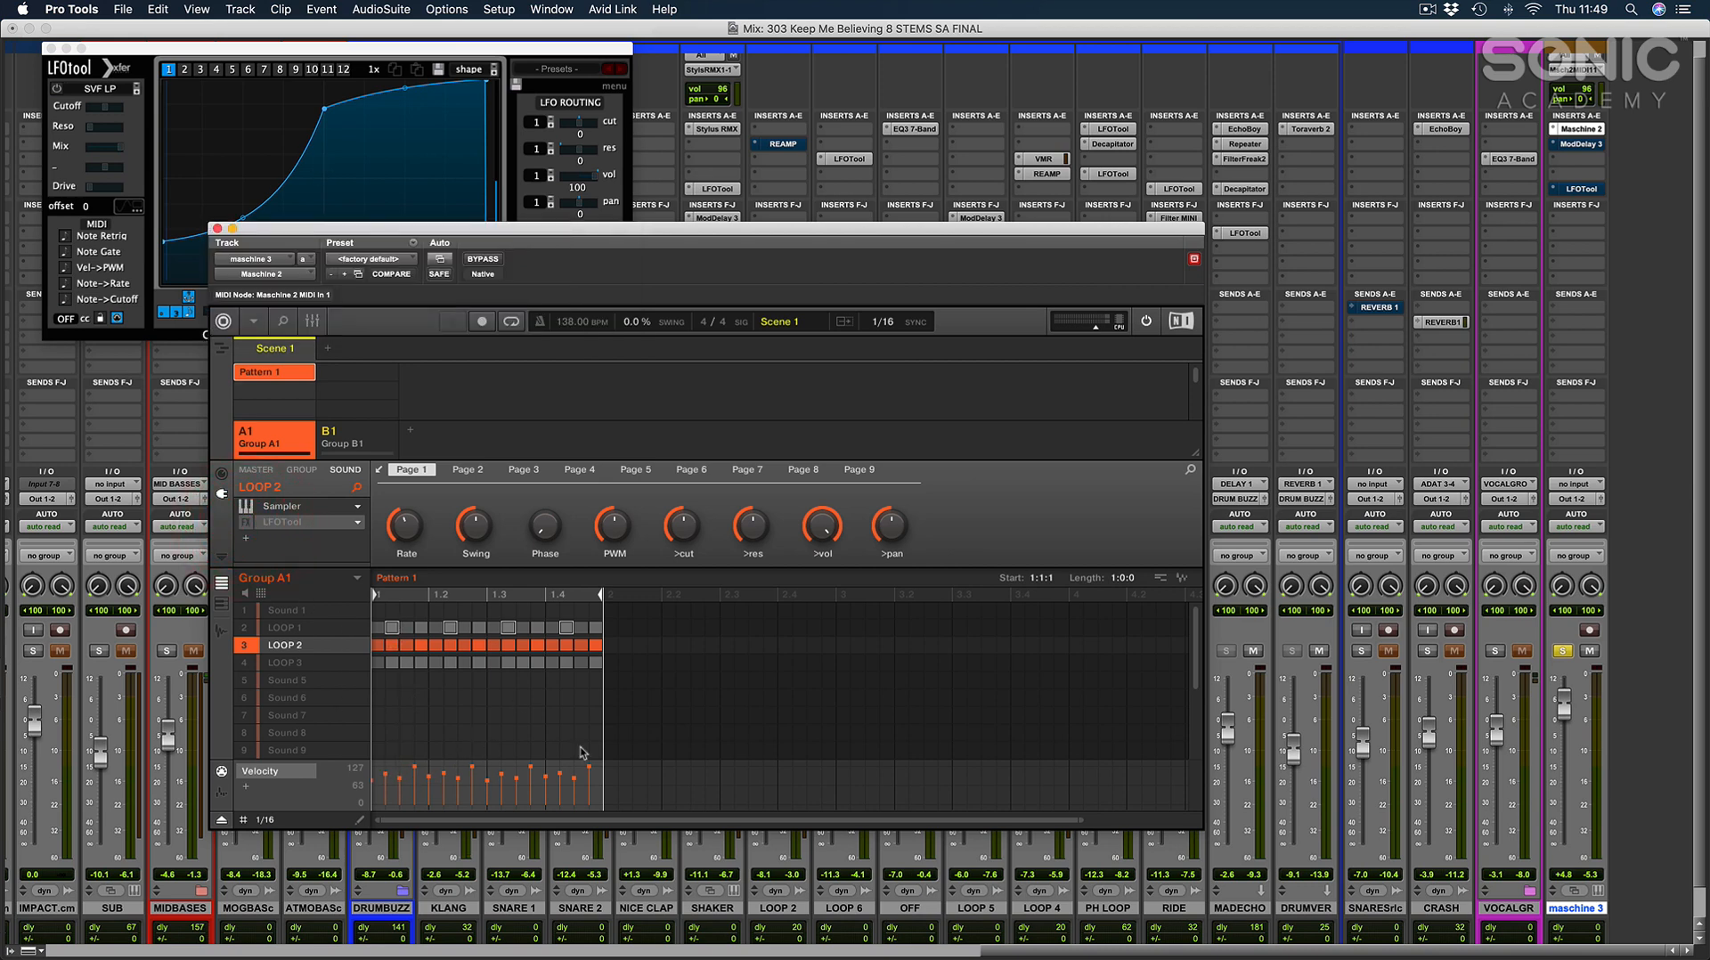
pyautogui.click(293, 507)
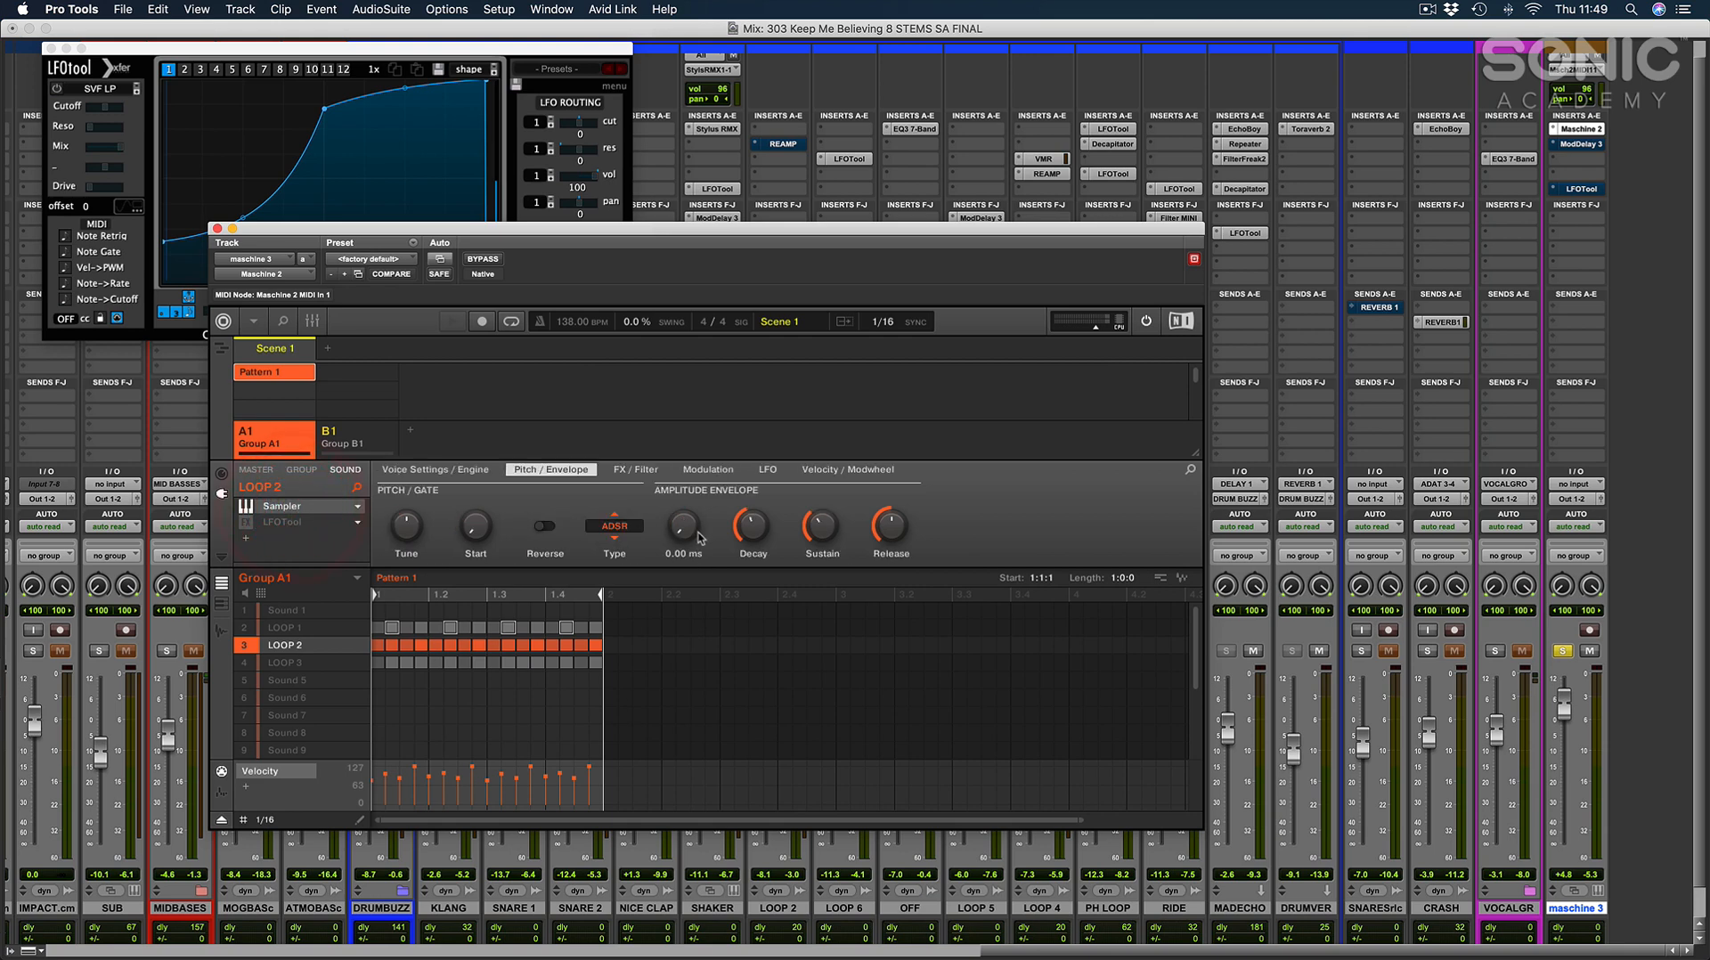
# Look through LOOP 2's FX / Filter, Modulation and LFO settings, keeping the filter type at LP2.
pyautogui.click(636, 470)
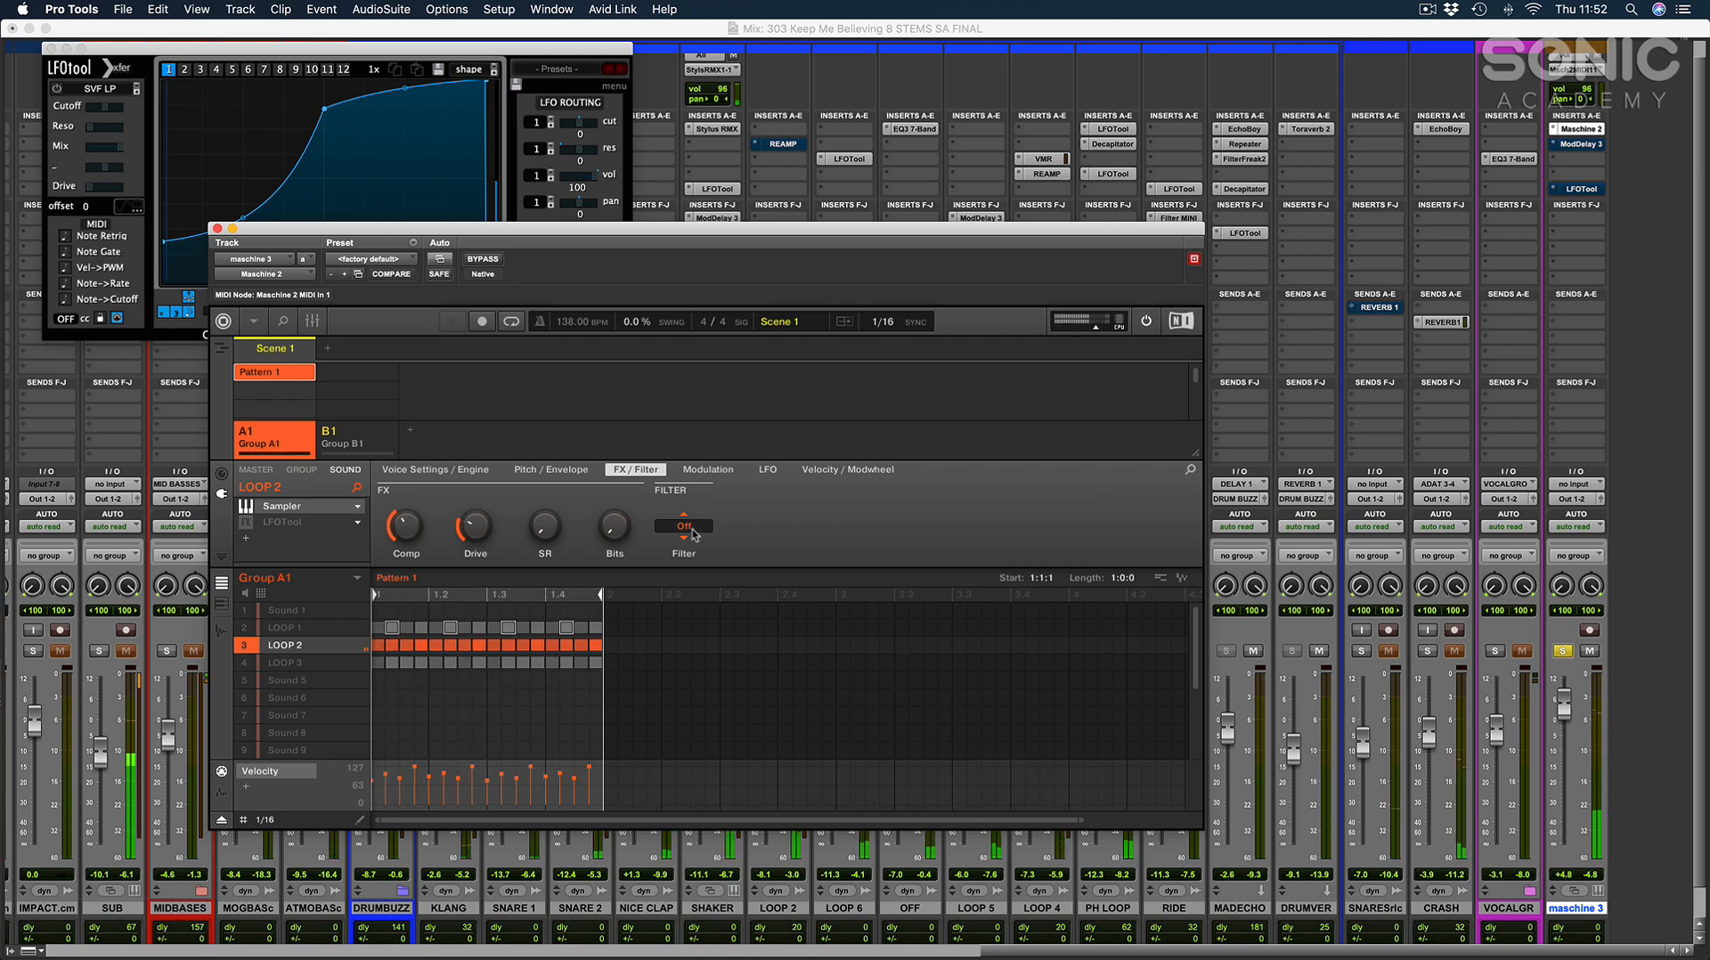
pyautogui.click(692, 529)
pyautogui.click(701, 575)
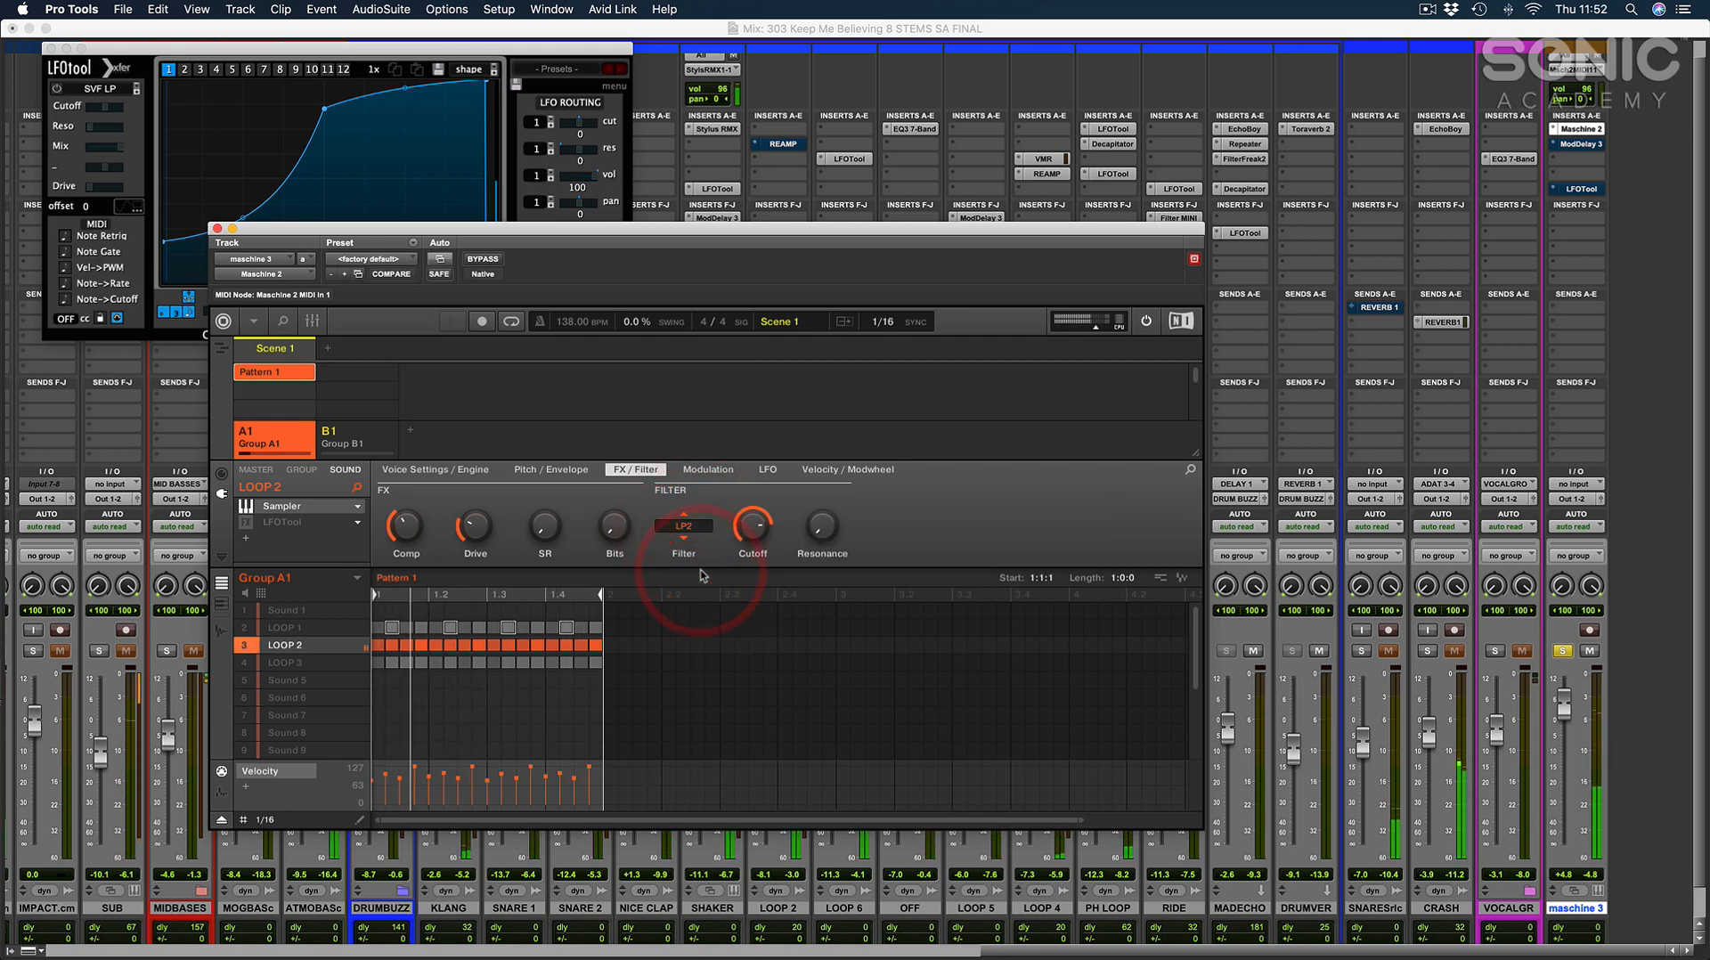
pyautogui.click(736, 472)
pyautogui.click(768, 470)
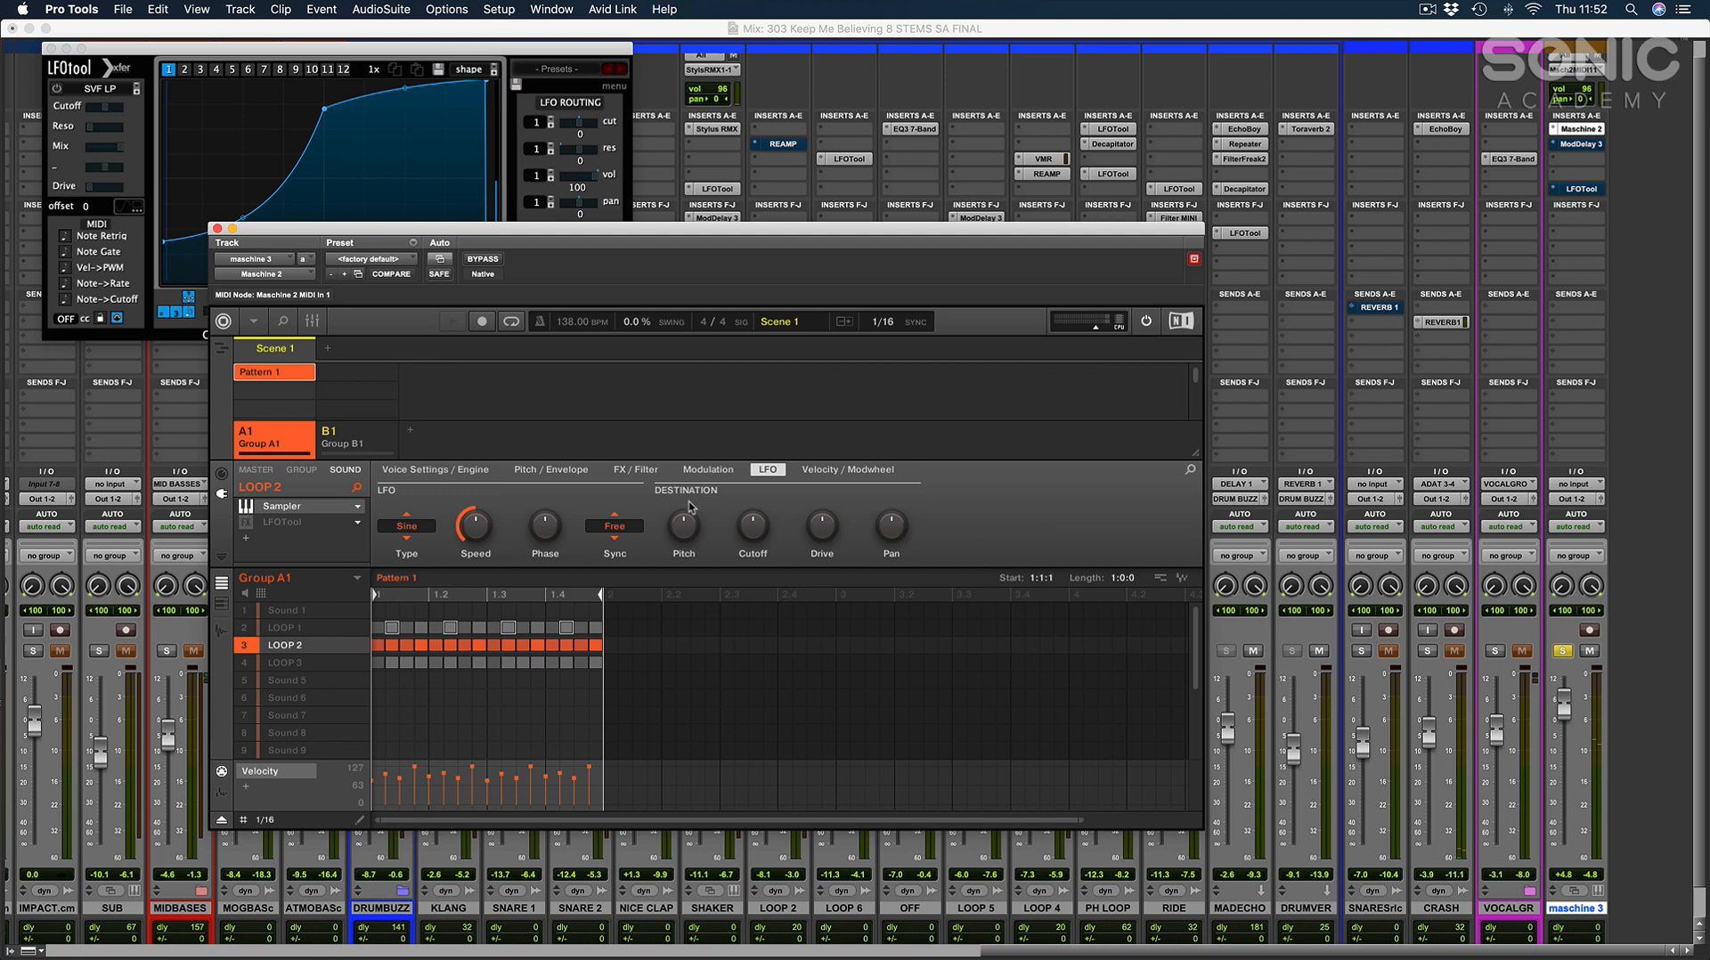
# Try the One-shot envelope type on the LOOP 2 sound during playback and return it to ADSR.
pyautogui.click(566, 471)
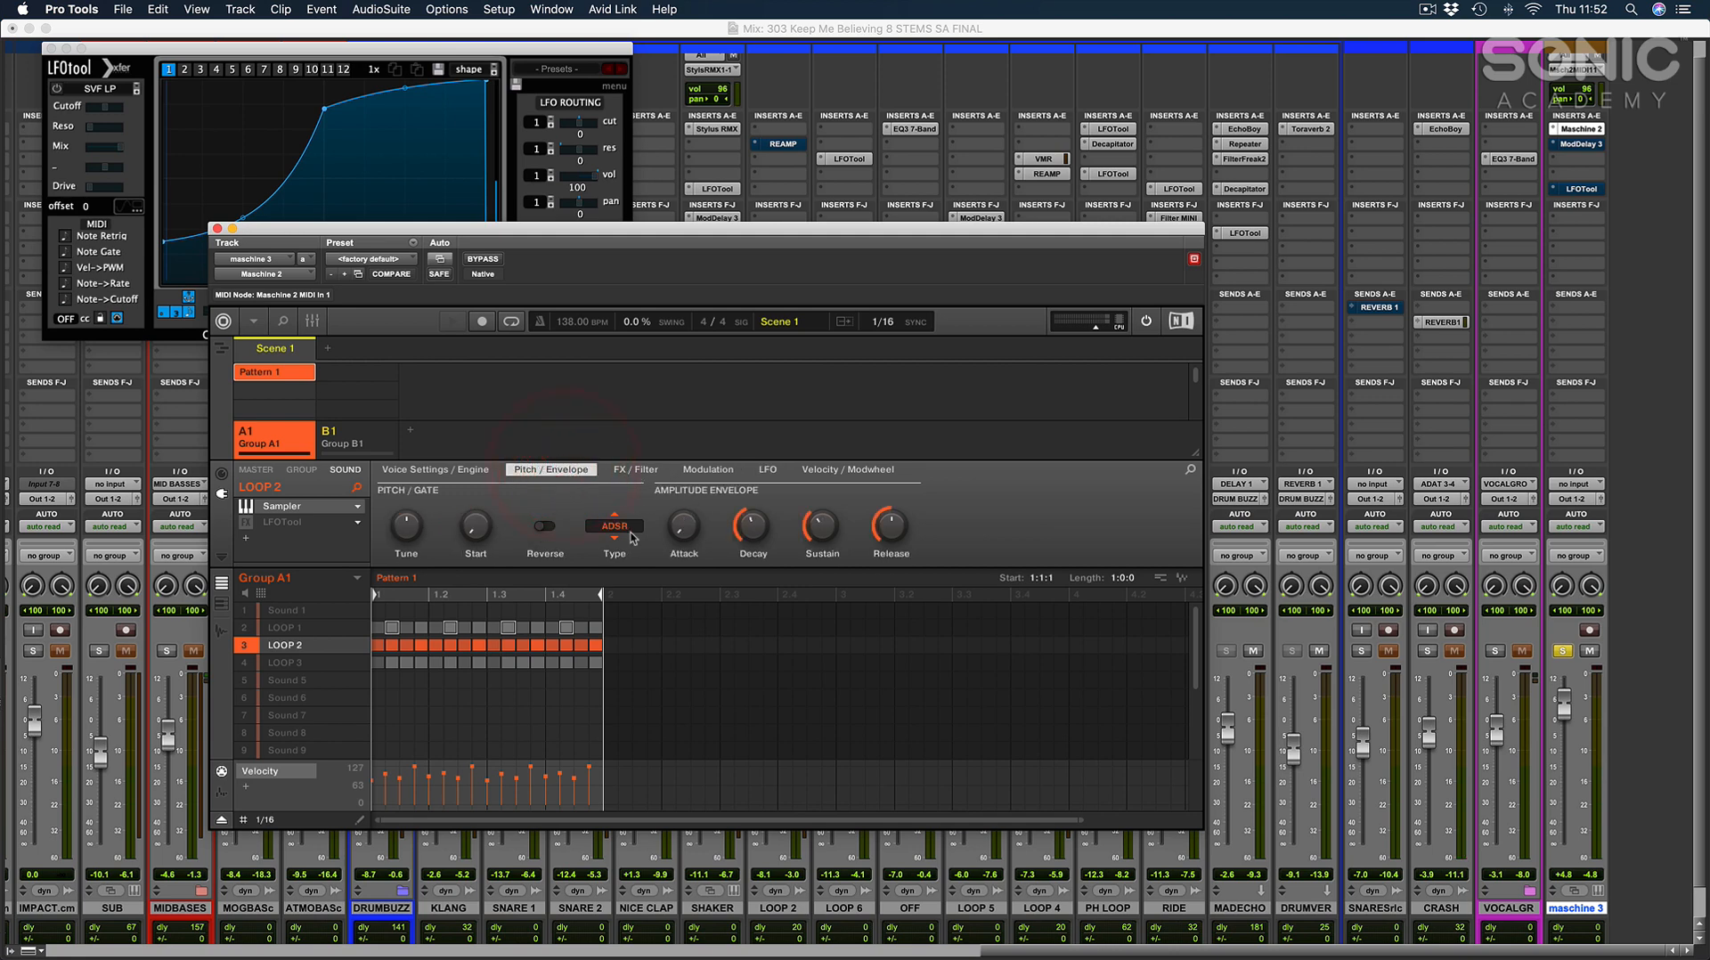
pyautogui.click(622, 527)
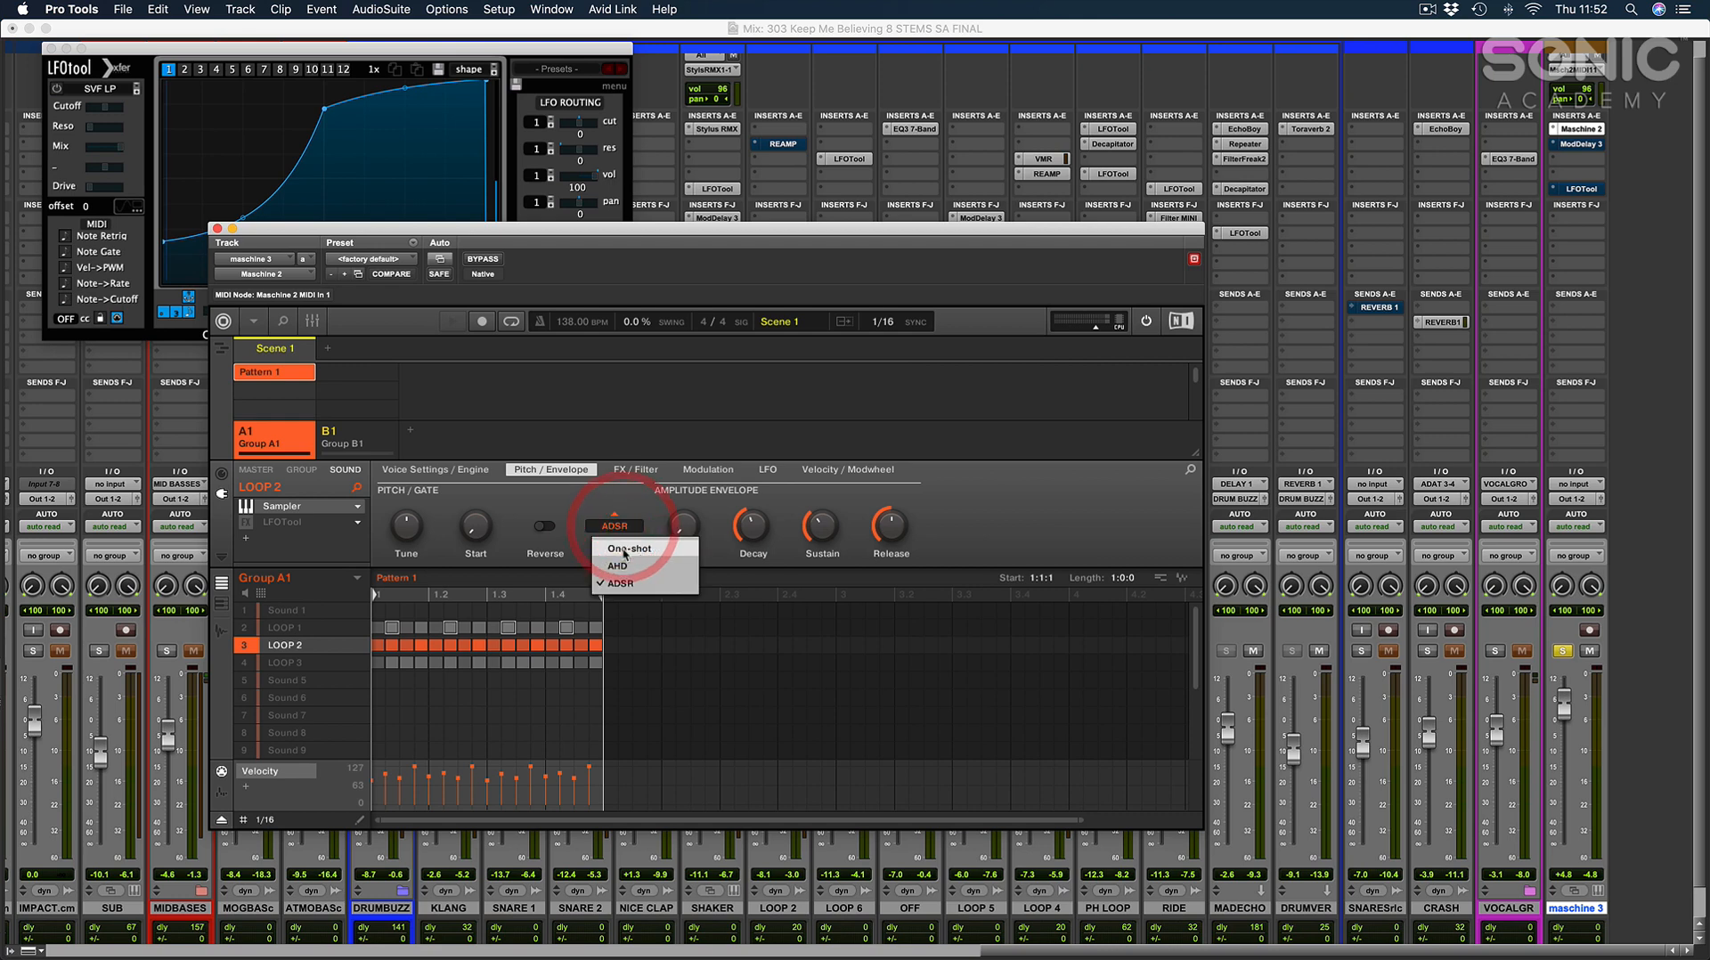
pyautogui.click(623, 549)
pyautogui.press('space')
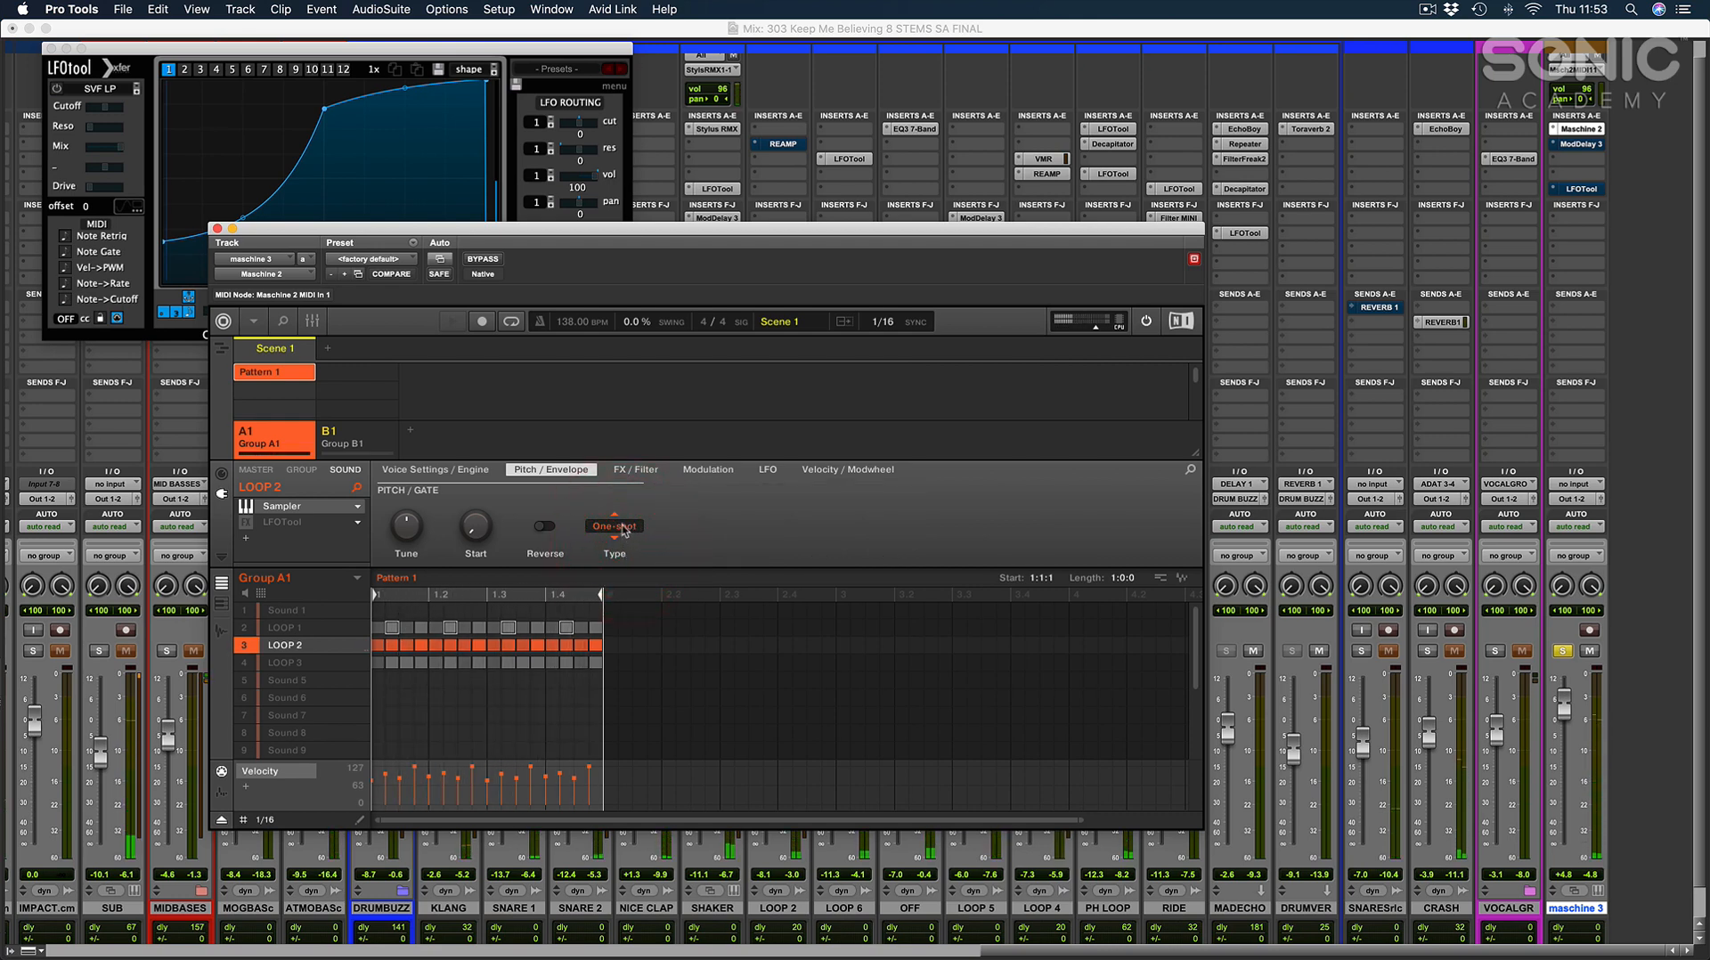
pyautogui.click(623, 527)
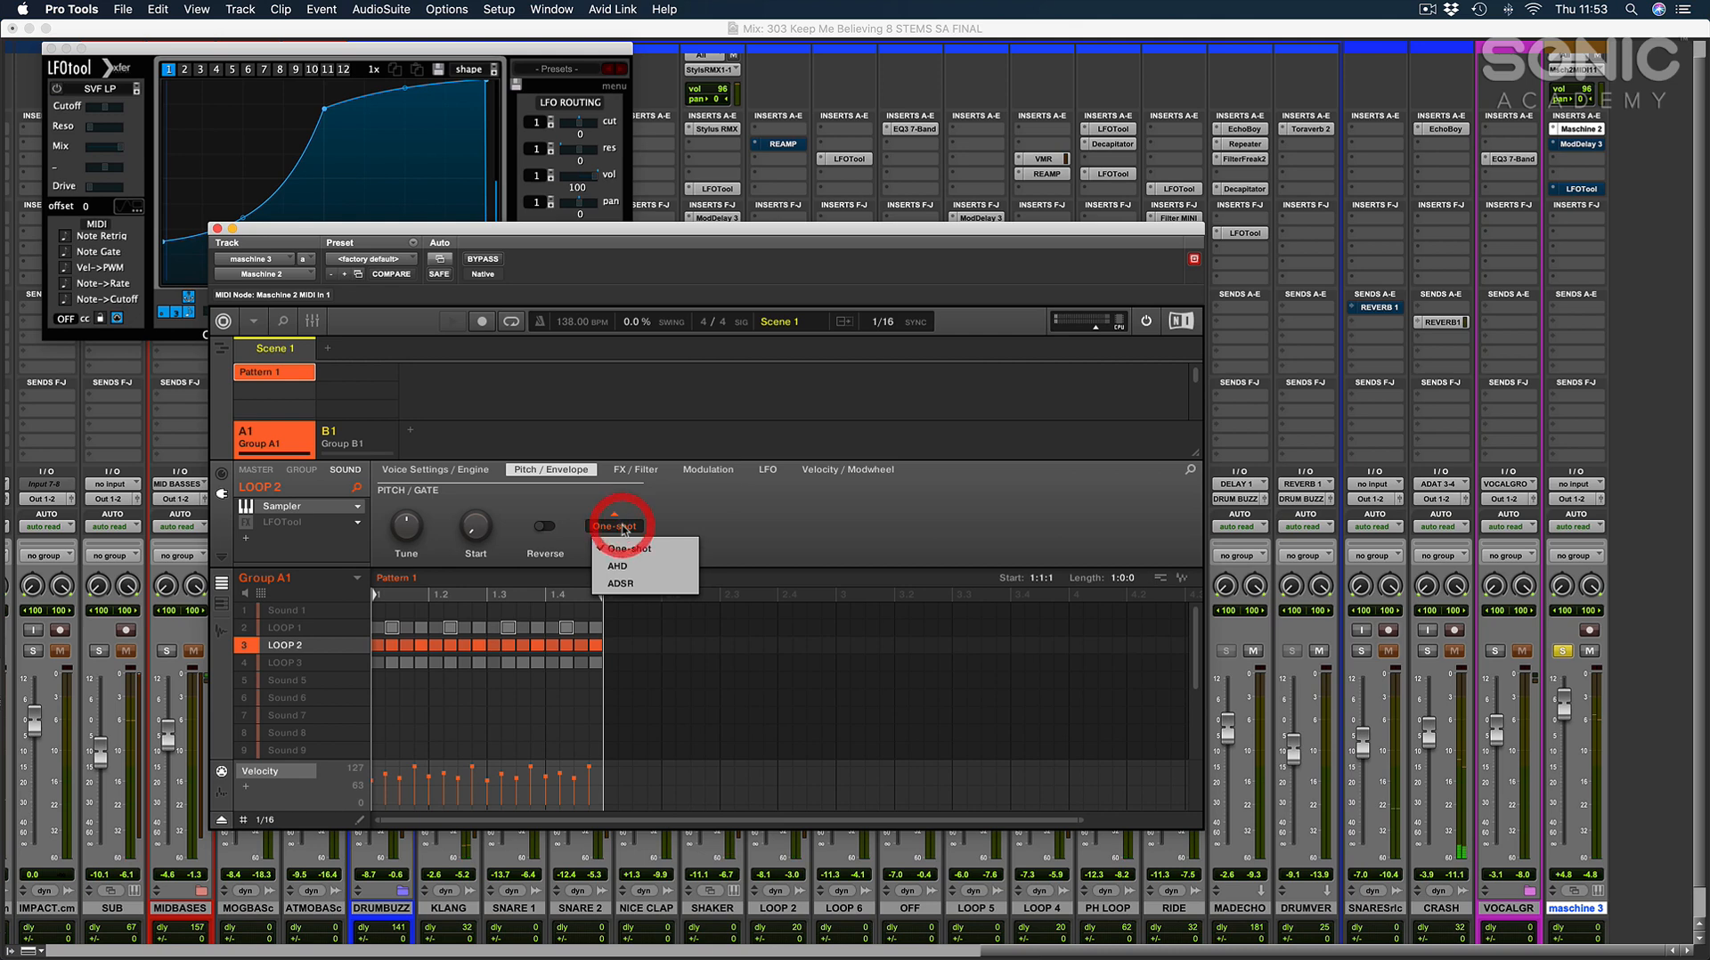
pyautogui.click(631, 585)
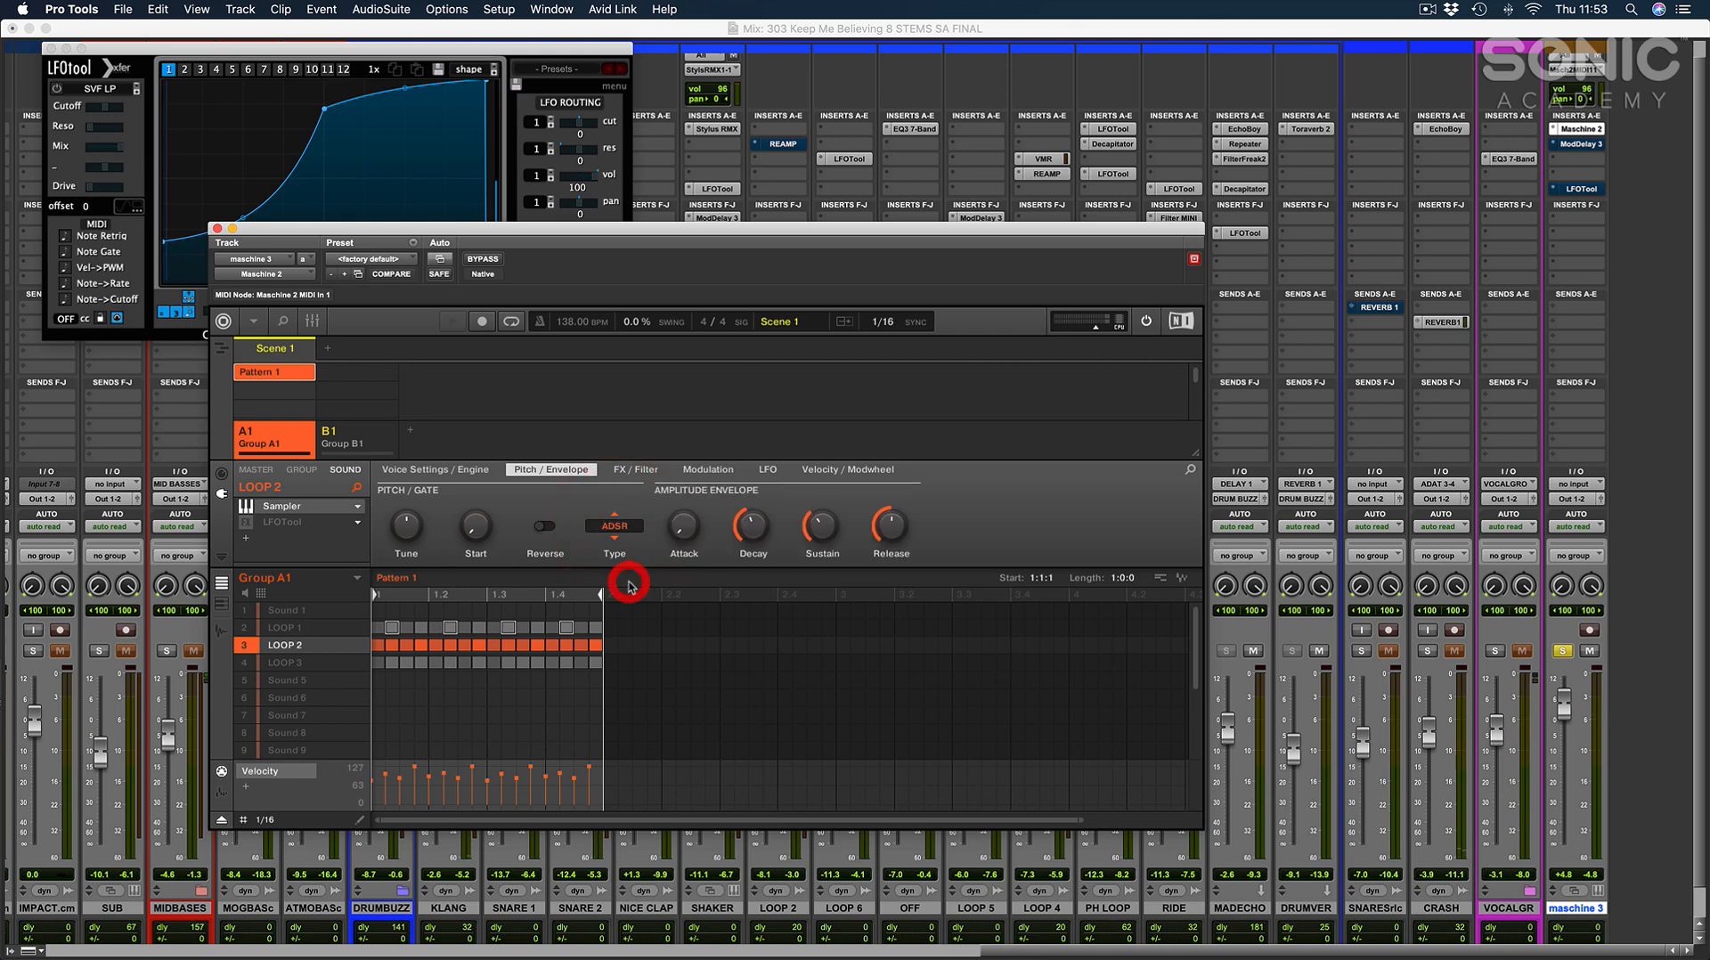
# Play the LOOP 2 pattern and check its amplitude envelope's Decay and Sustain settings.
pyautogui.click(476, 741)
pyautogui.click(279, 646)
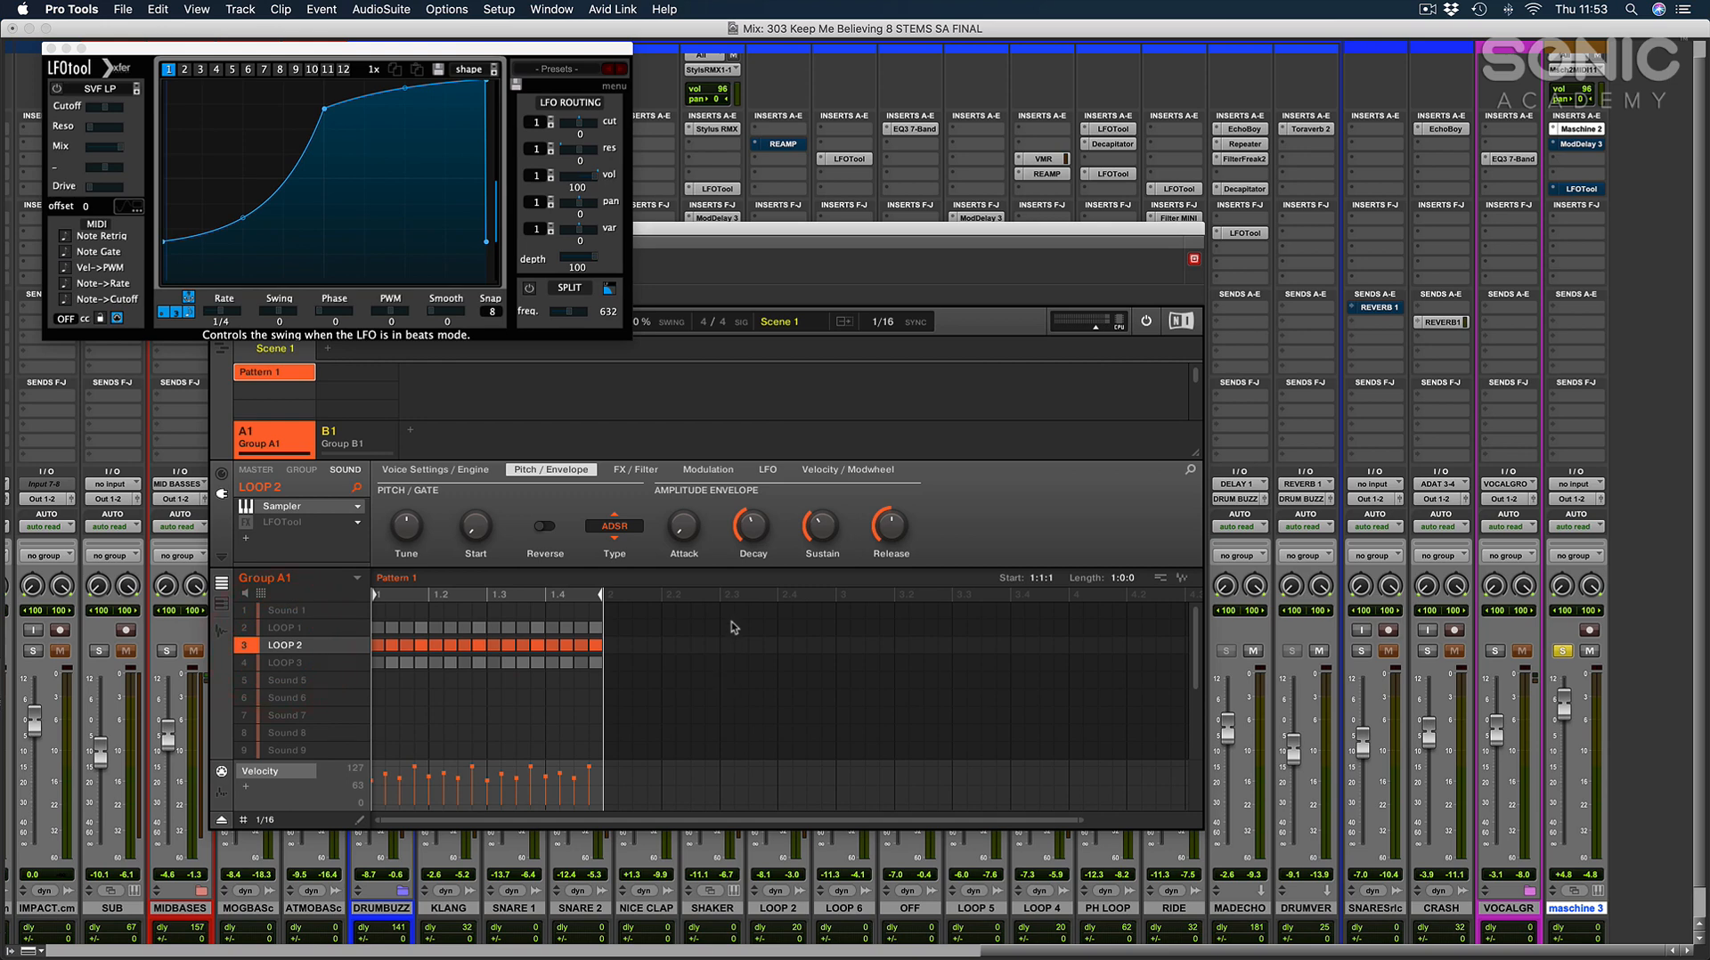
pyautogui.press('space')
pyautogui.click(755, 529)
pyautogui.click(758, 527)
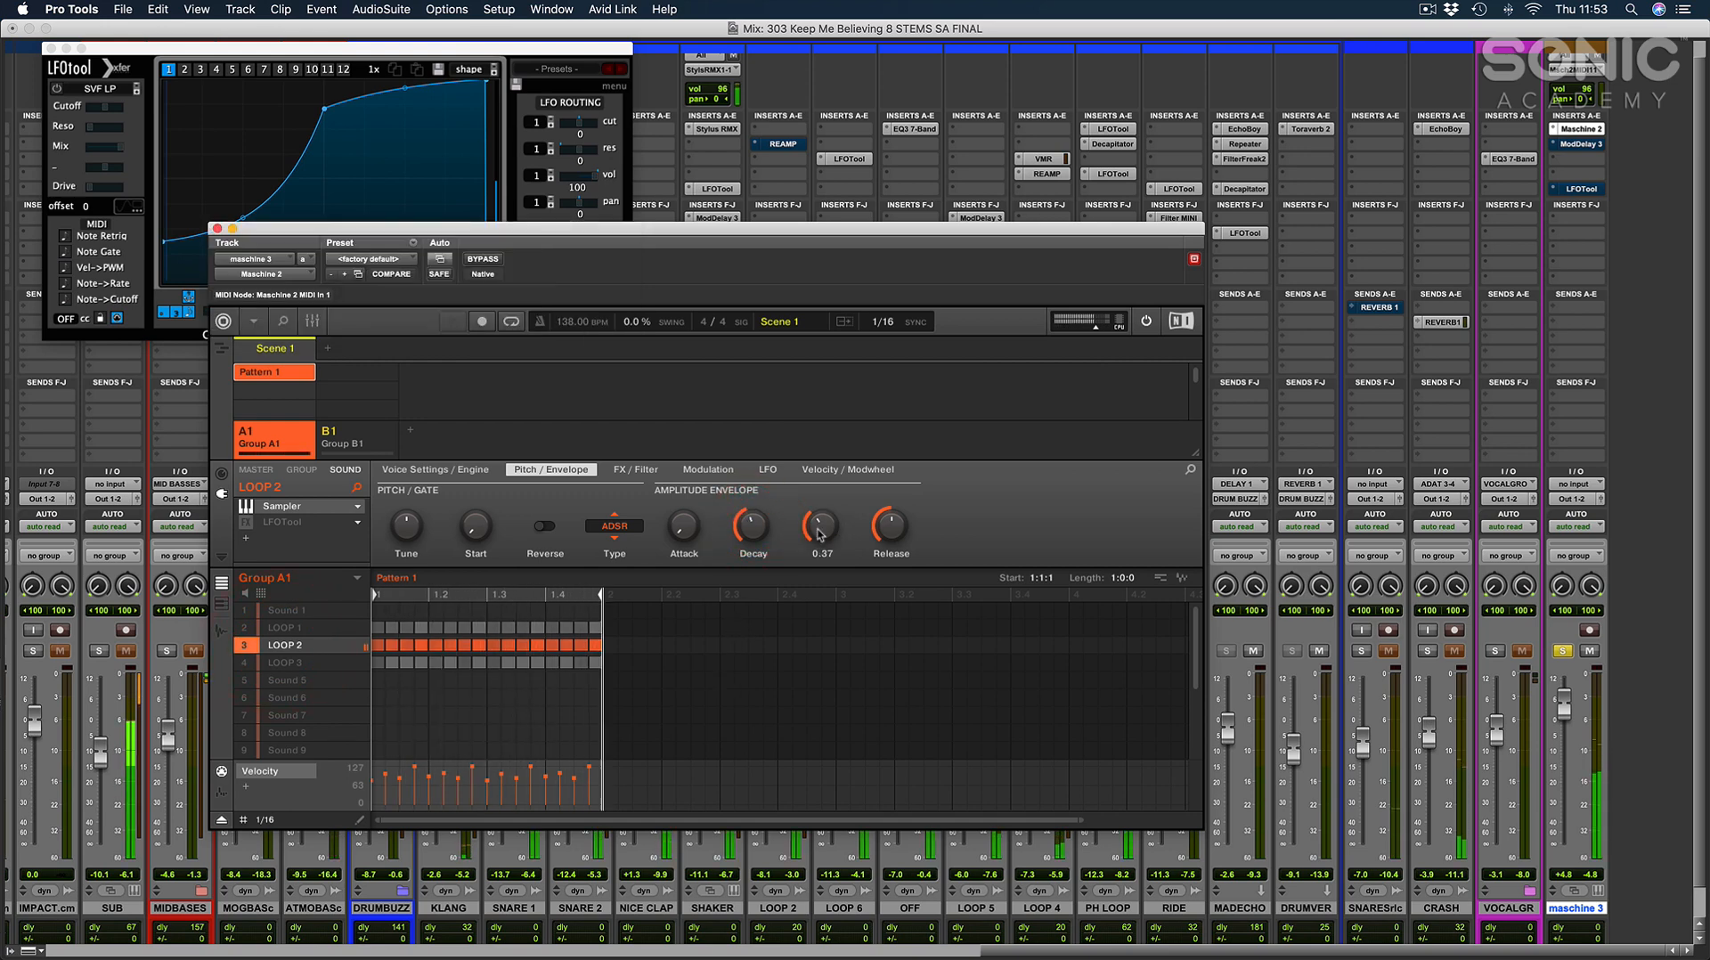
pyautogui.click(626, 699)
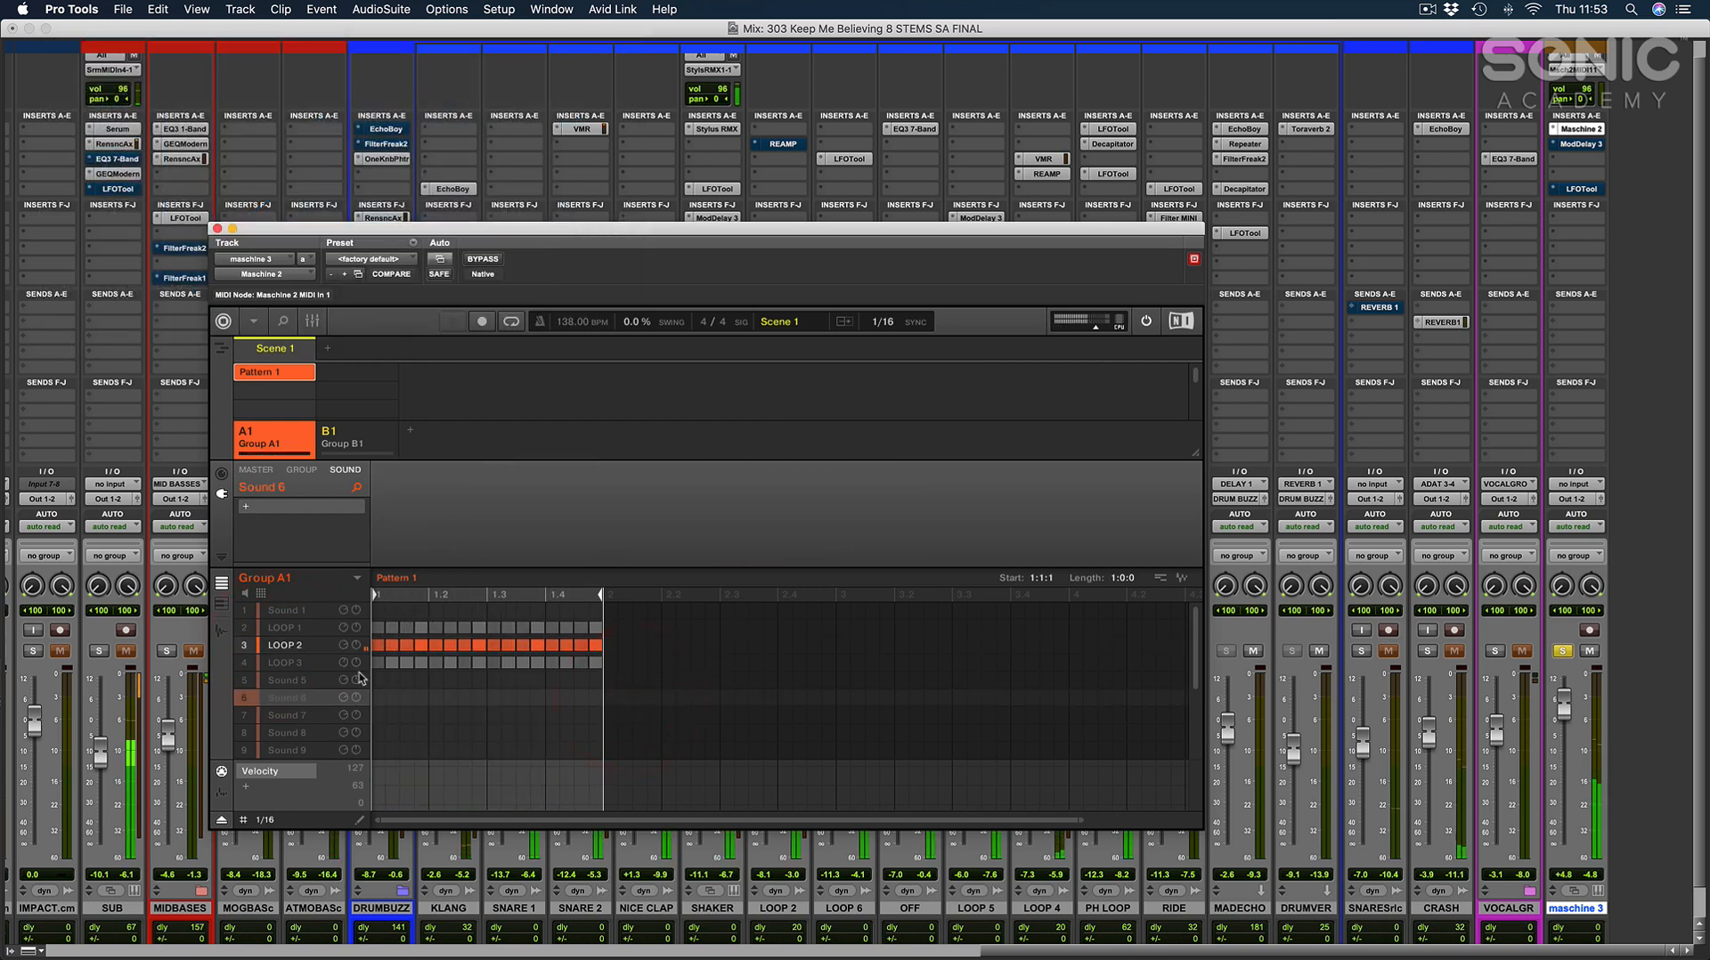
# Examine the LOOP 3 sound's envelope, FX / Filter and Modulation settings, comparing the One-shot envelope type and ending on AHD.
pyautogui.click(284, 663)
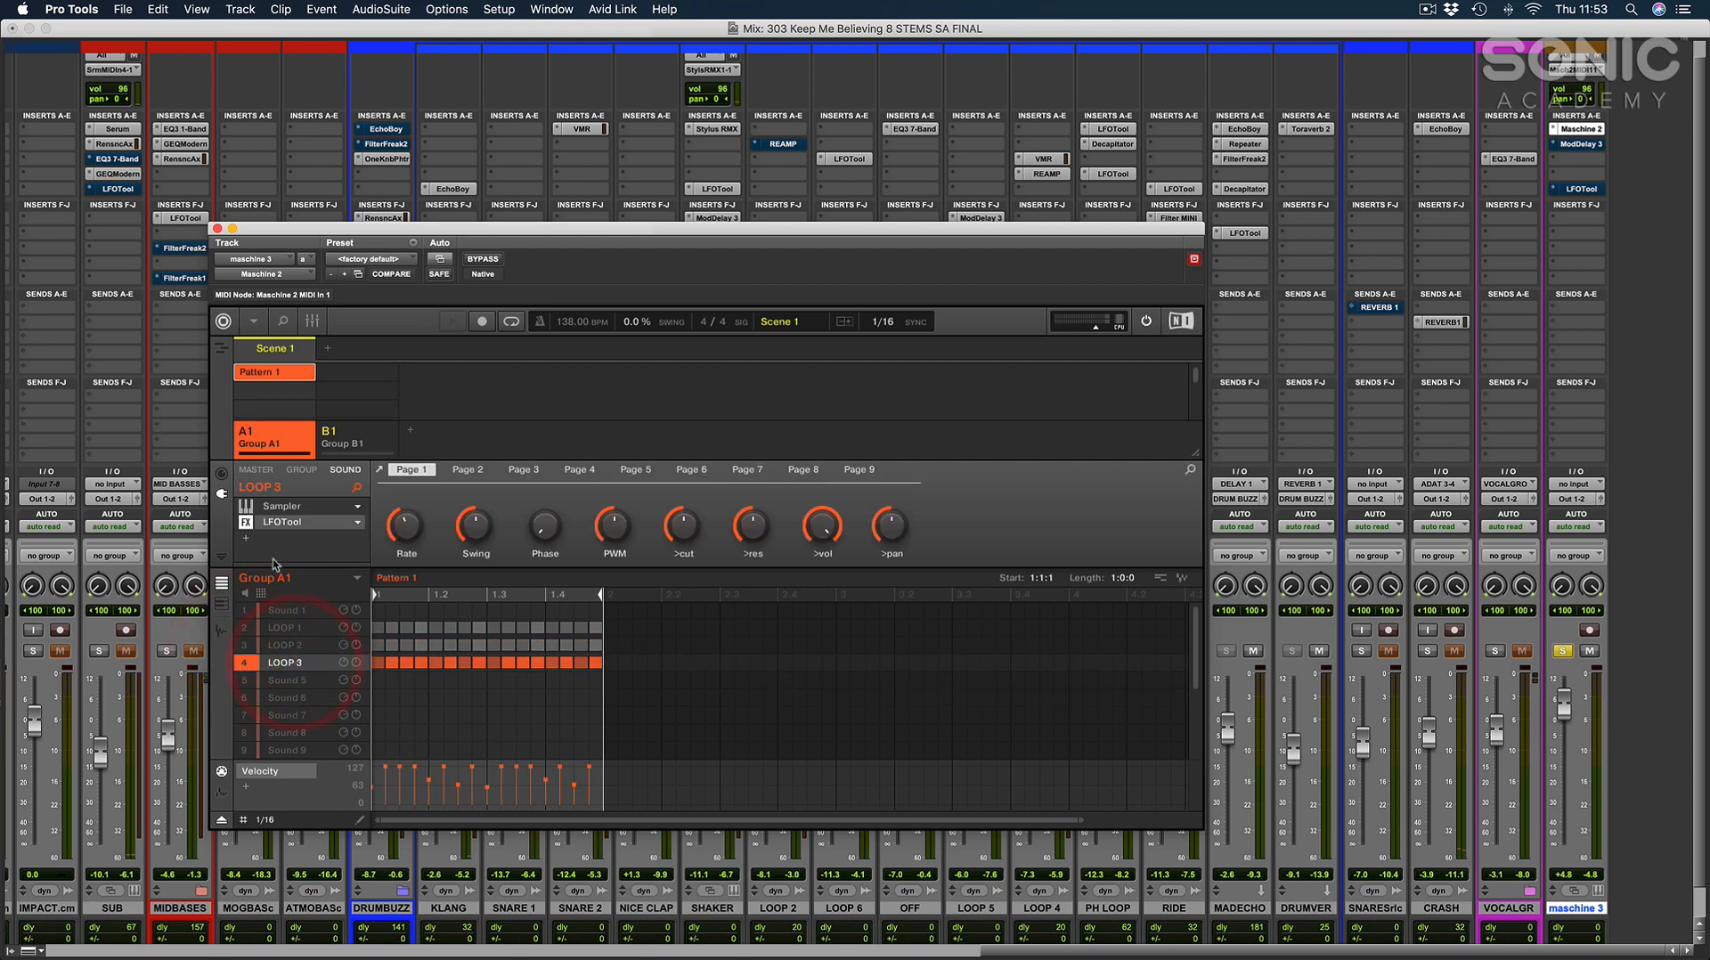
pyautogui.click(276, 506)
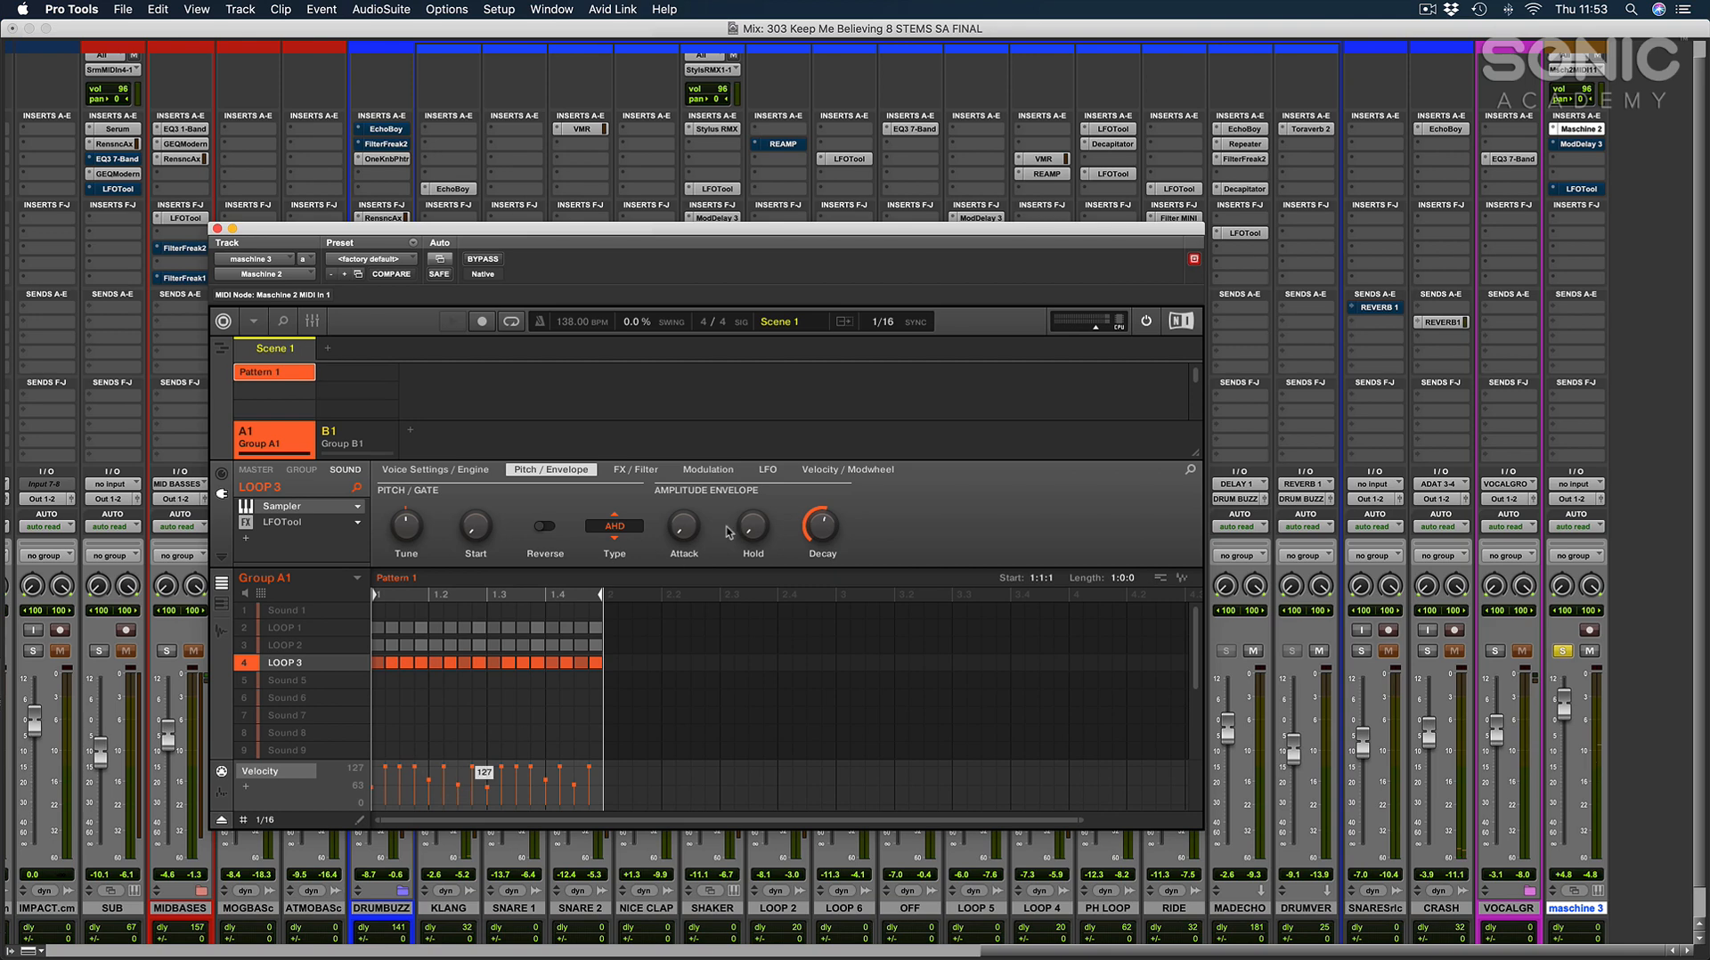
pyautogui.click(635, 527)
pyautogui.click(637, 545)
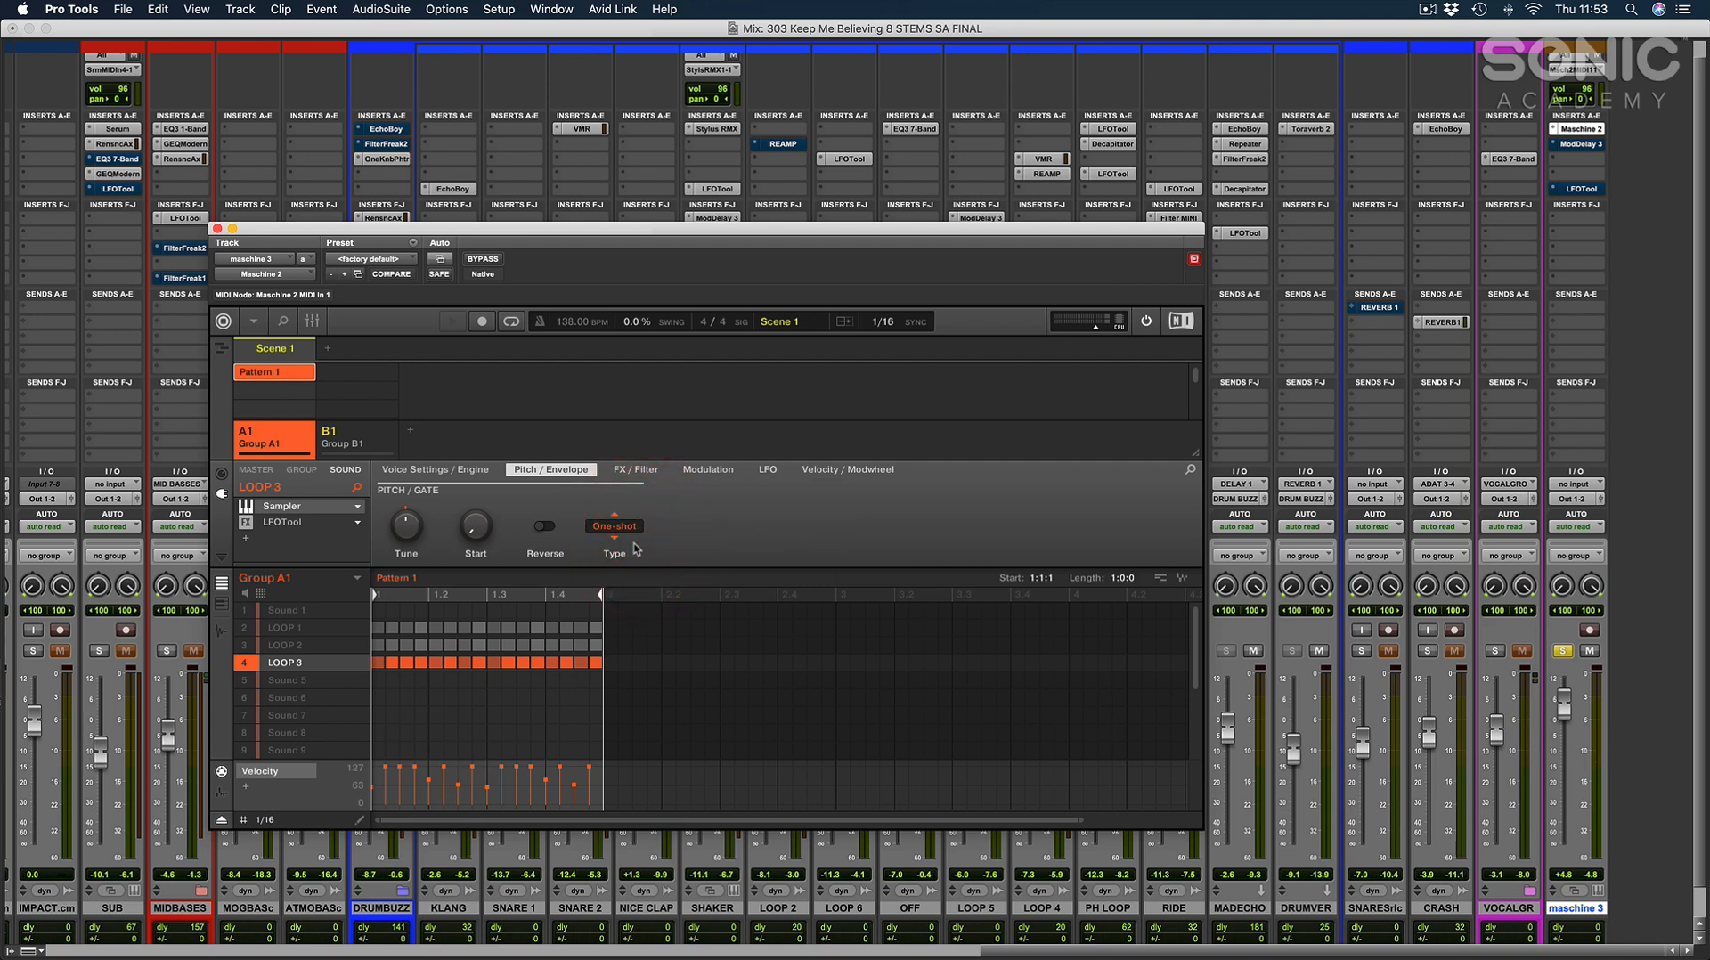
pyautogui.click(635, 470)
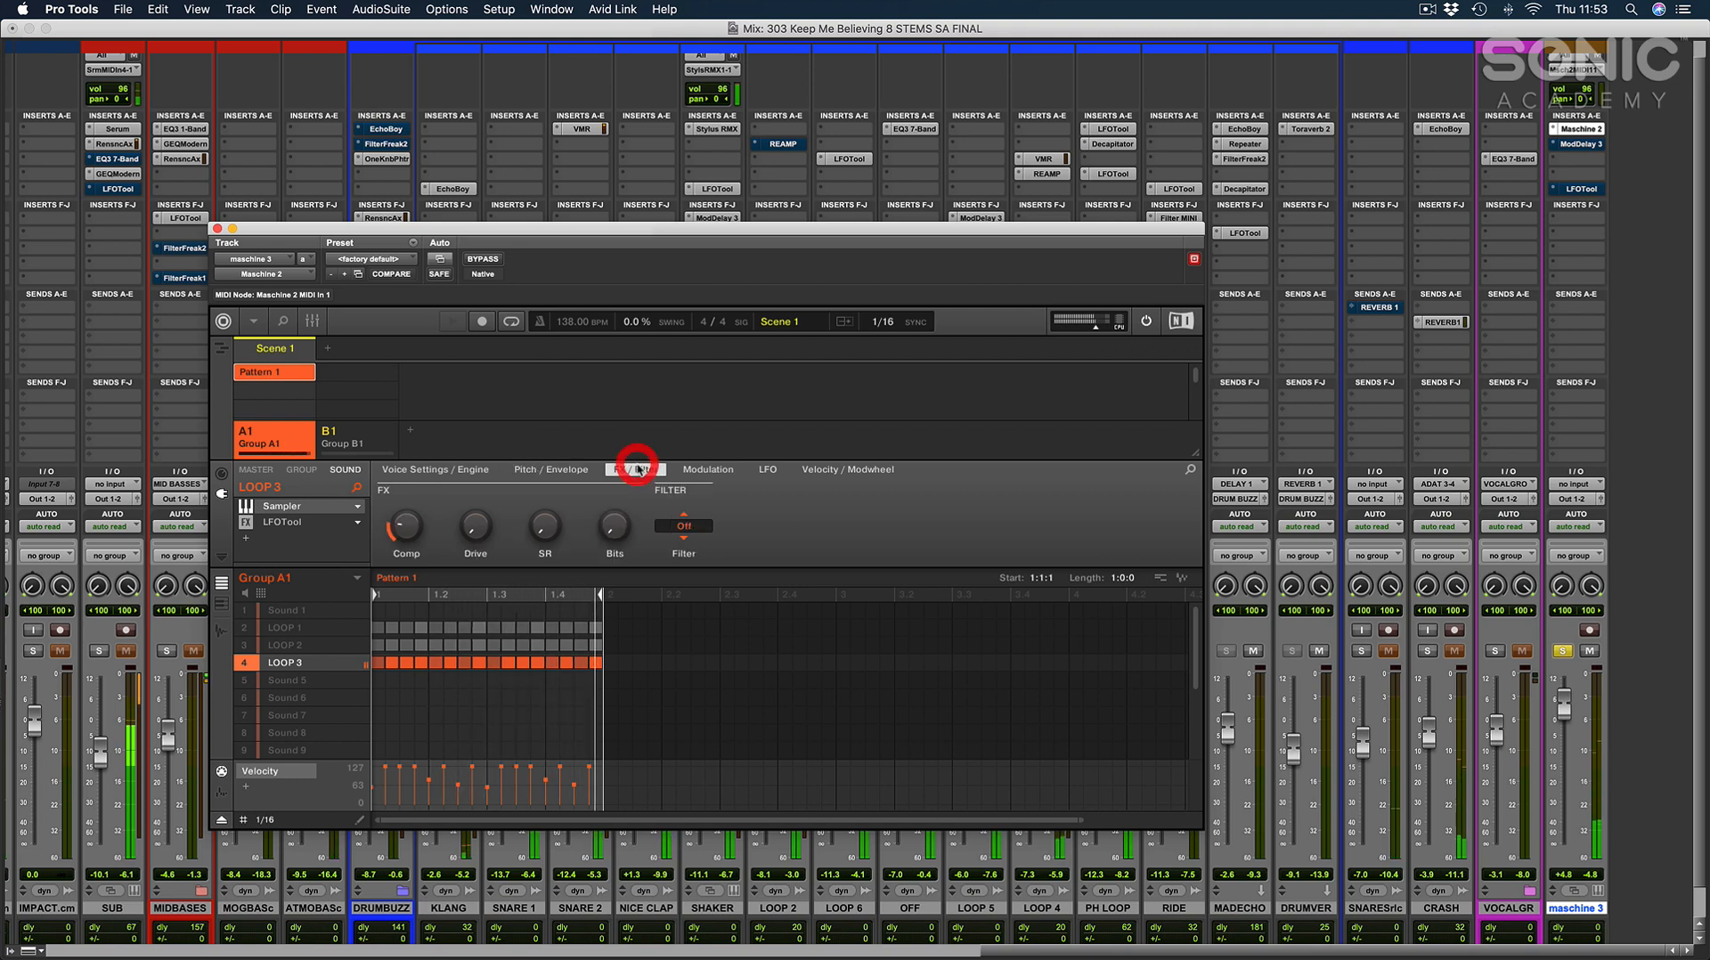
pyautogui.click(704, 469)
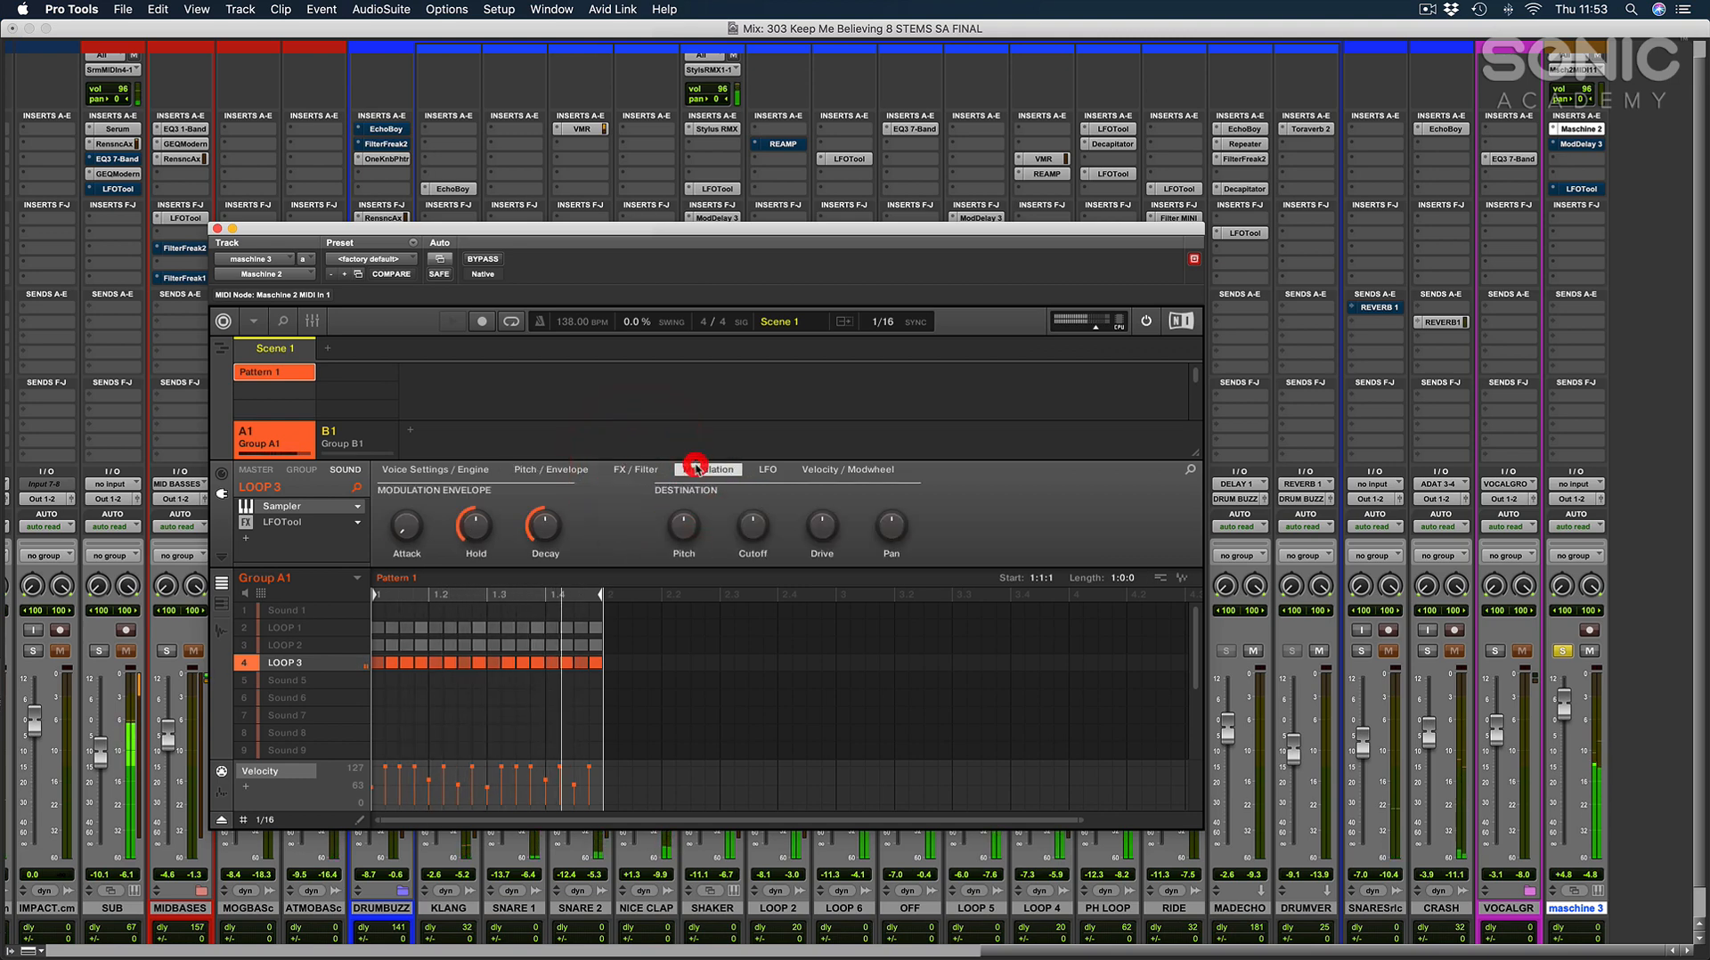
pyautogui.click(577, 470)
pyautogui.click(624, 527)
pyautogui.click(632, 563)
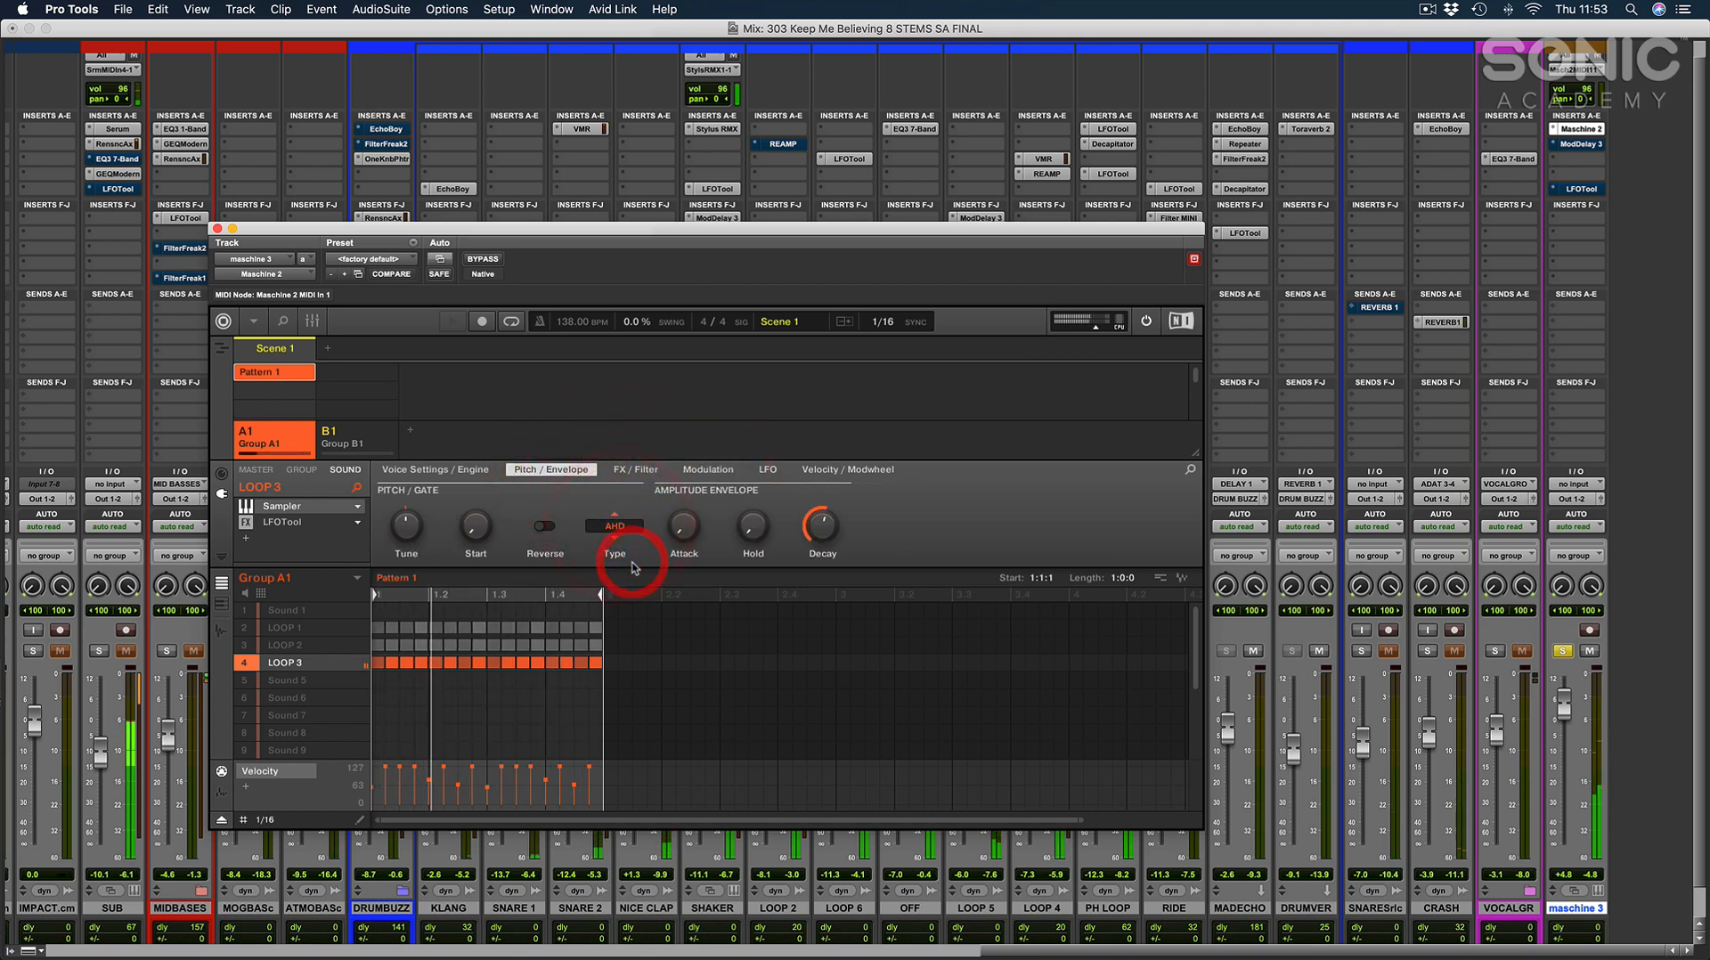
pyautogui.click(731, 671)
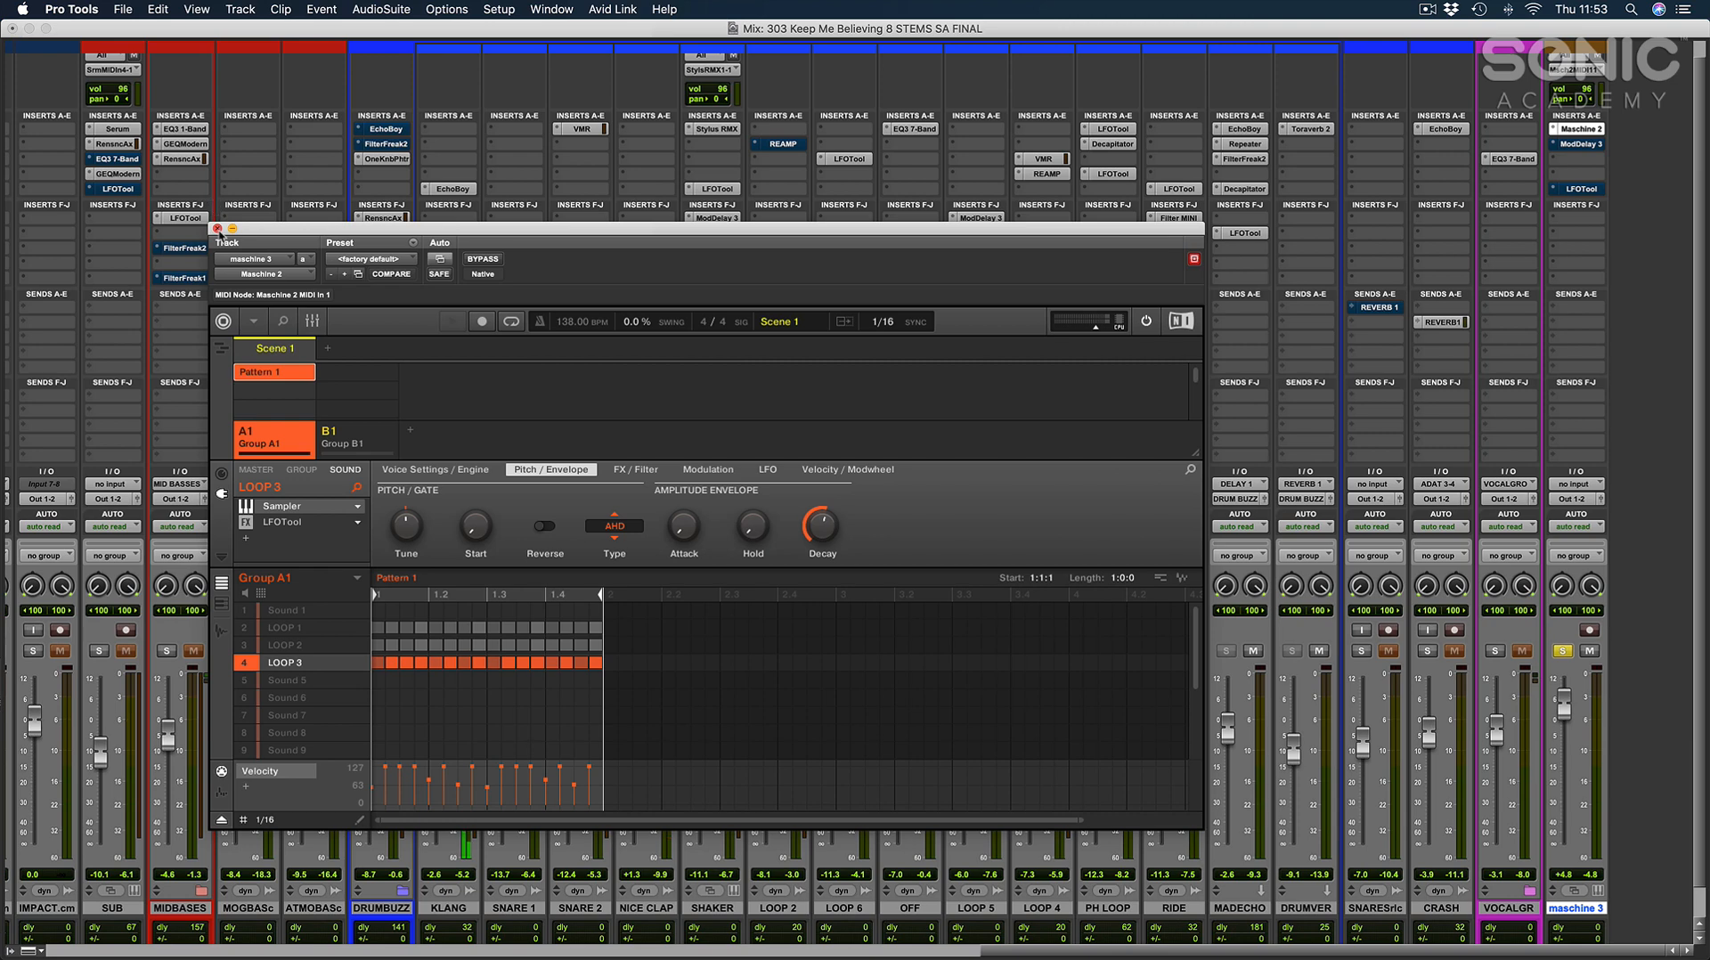
# Close the Maschine 2 window, unsolo the maschine 3 track, pull its fader fully down and mute it.
pyautogui.click(217, 229)
pyautogui.click(1562, 651)
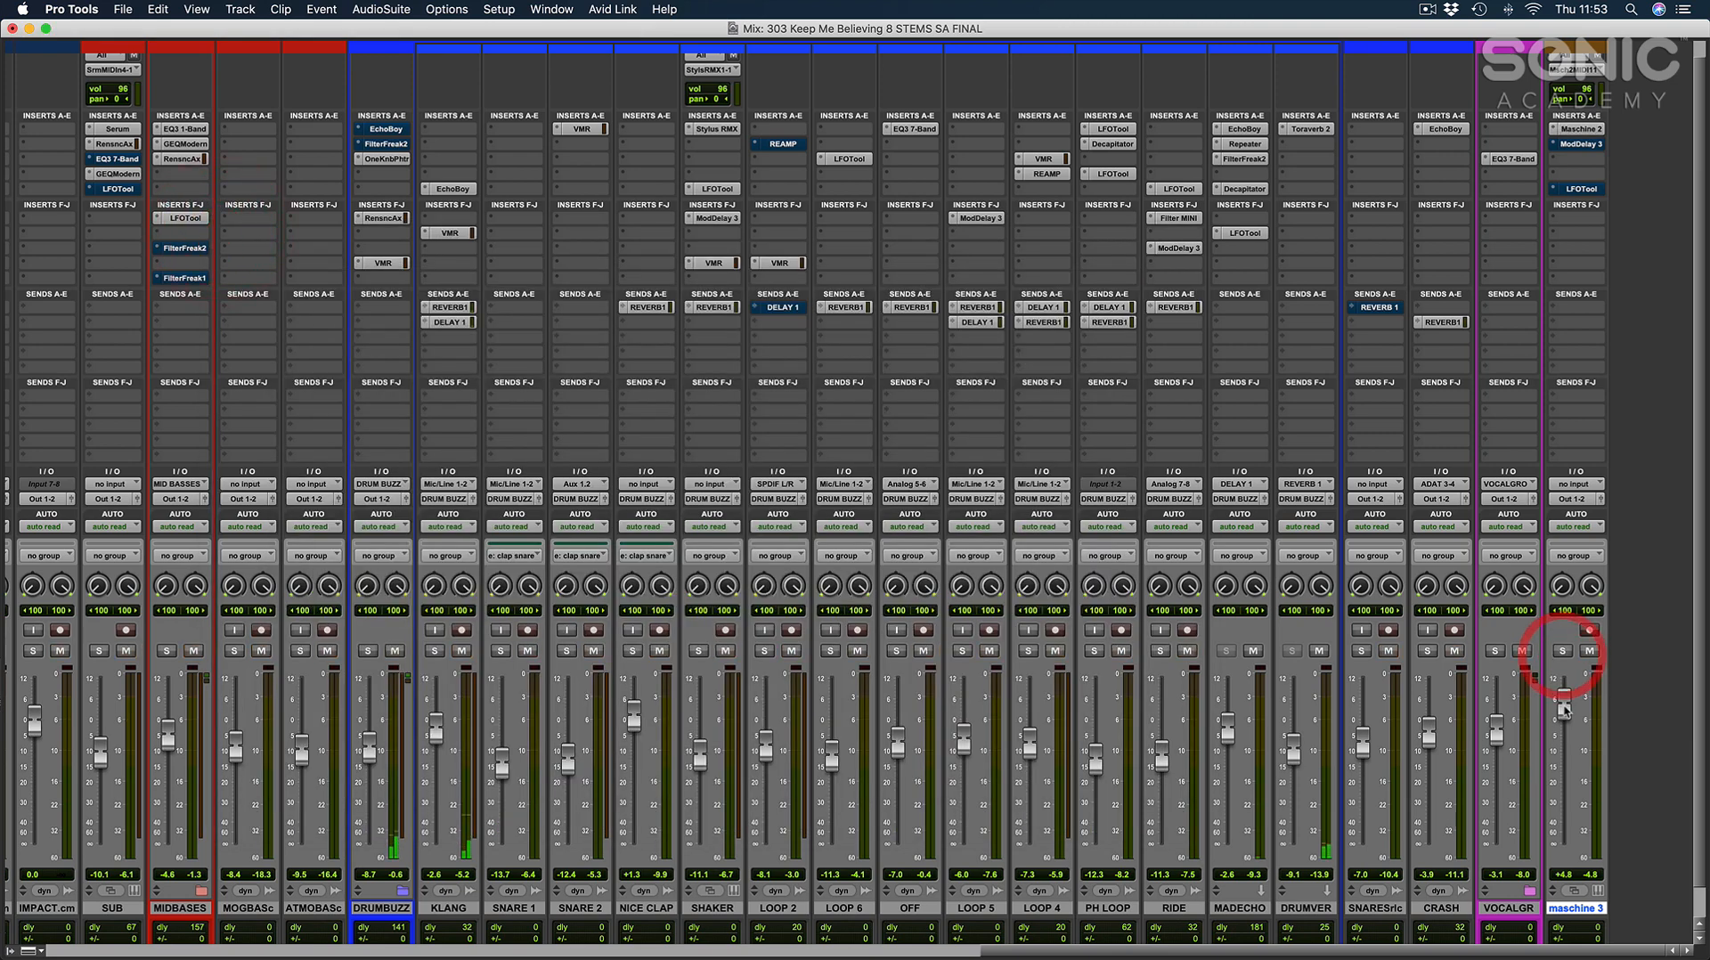
pyautogui.moveTo(1565, 709); pyautogui.dragTo(1574, 890)
pyautogui.click(1590, 651)
# Solo the DRUMBUZZ track and raise its fader to -8.4 dB.
pyautogui.scroll(-1, 1284, 732)
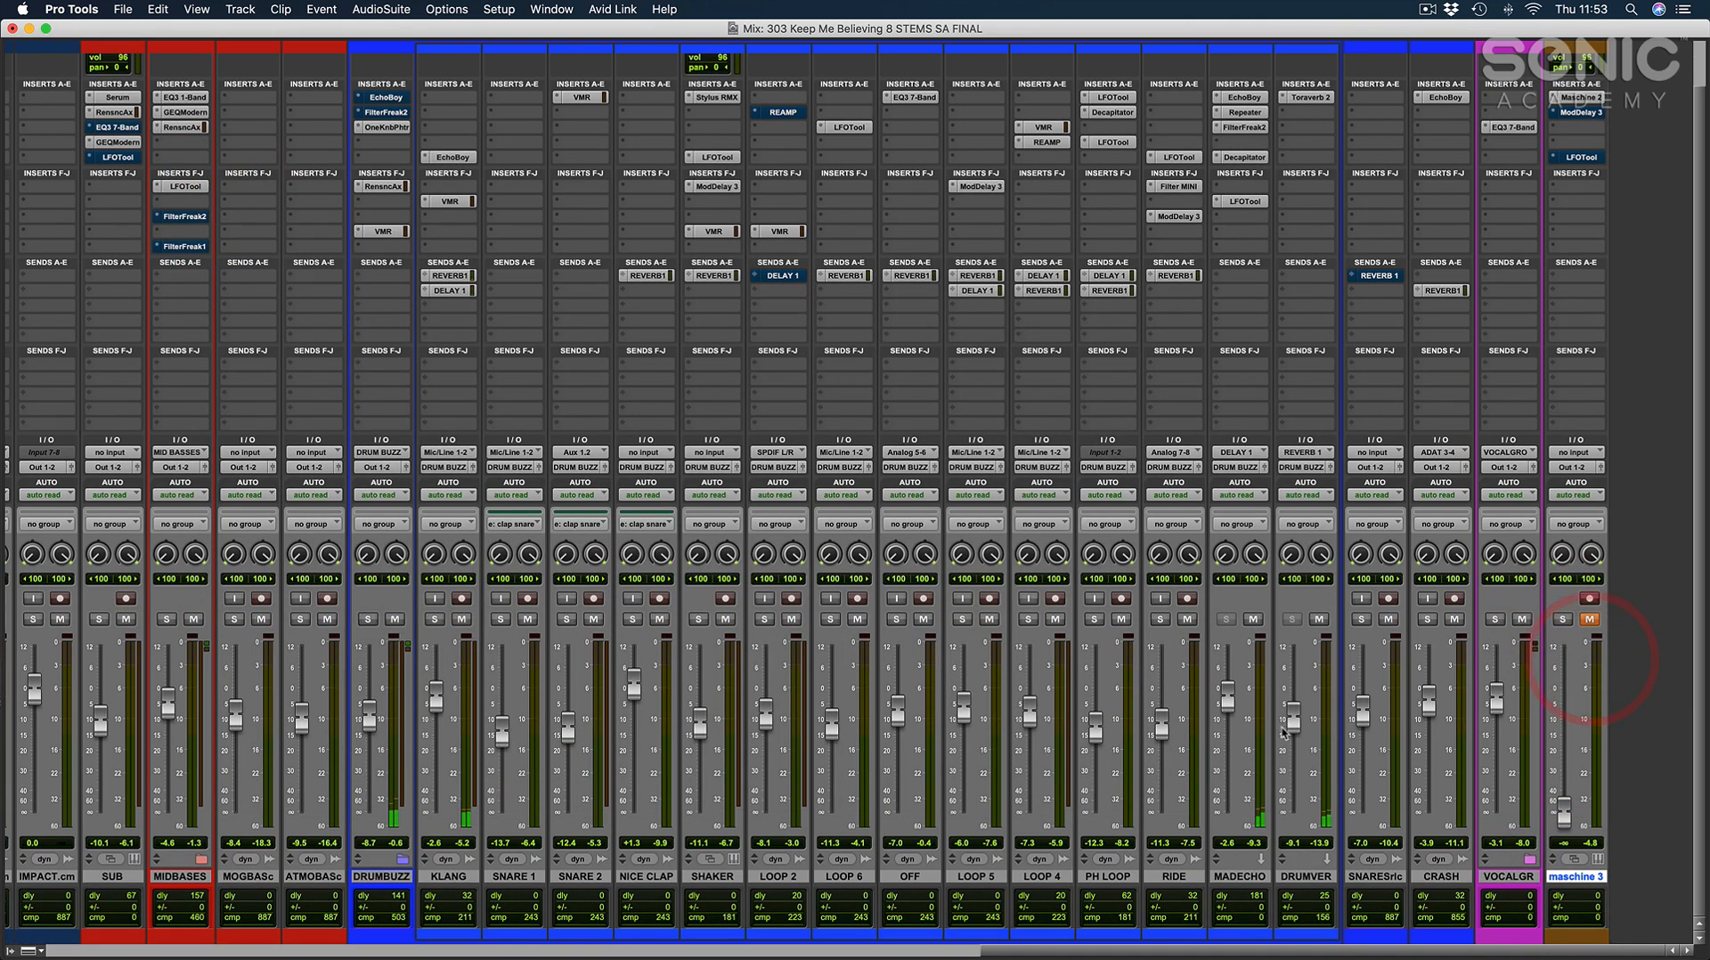
pyautogui.click(368, 620)
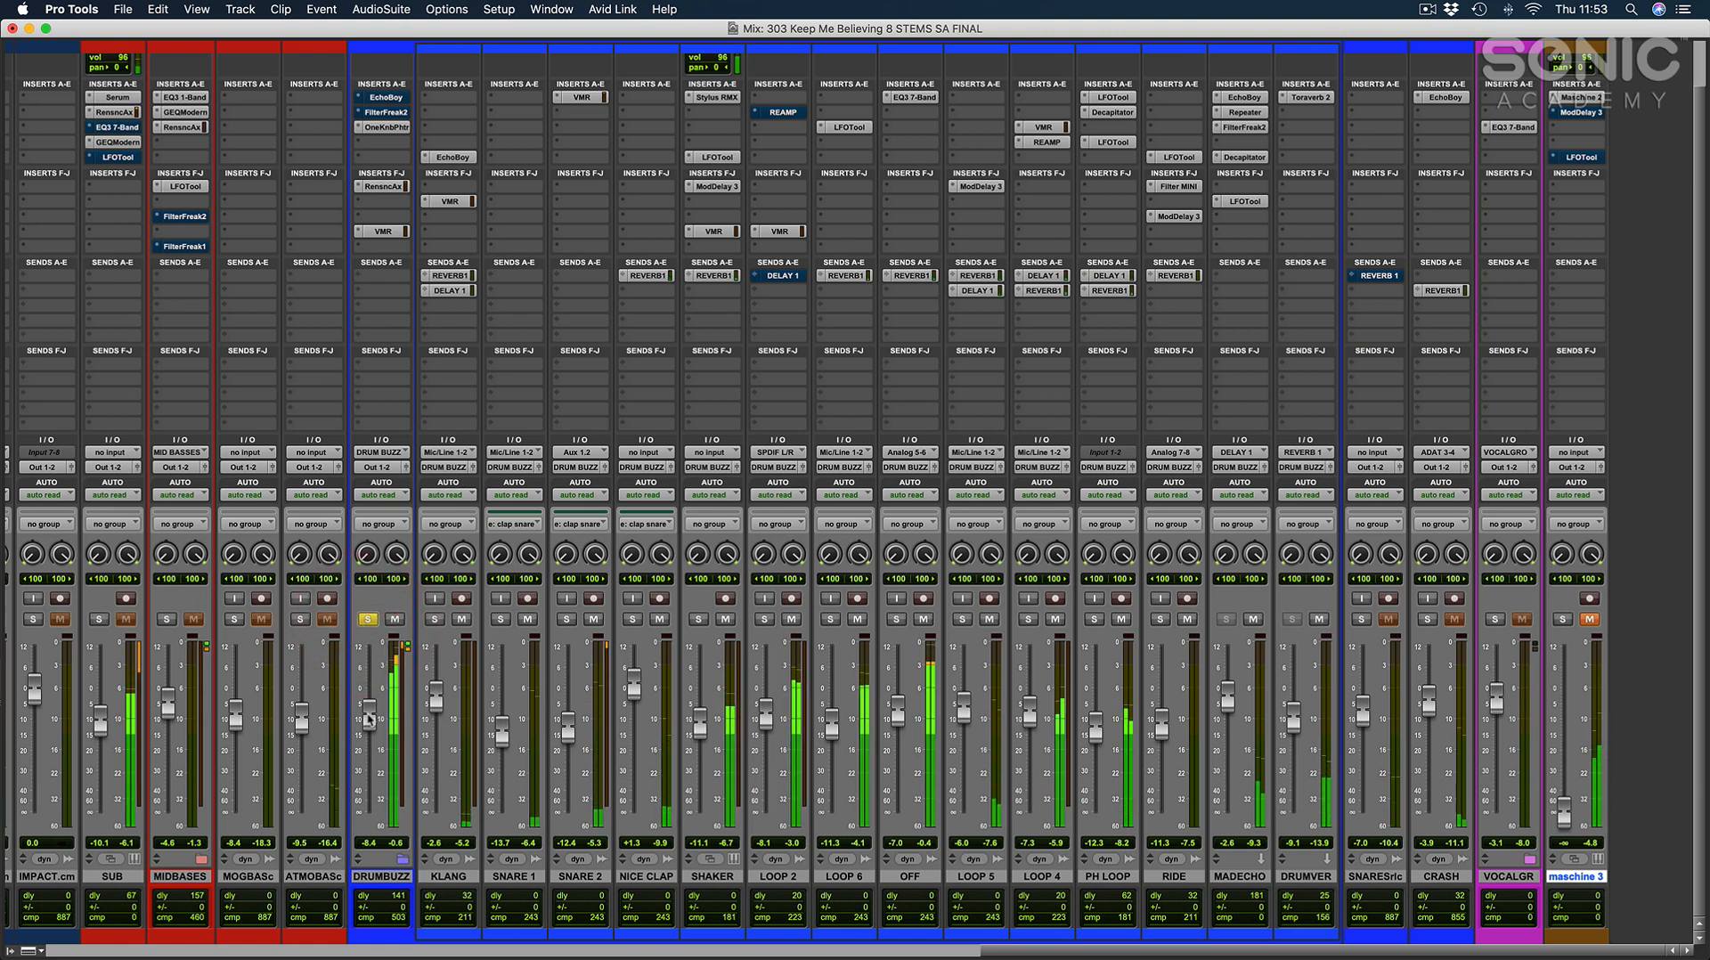
pyautogui.moveTo(367, 720); pyautogui.dragTo(368, 717)
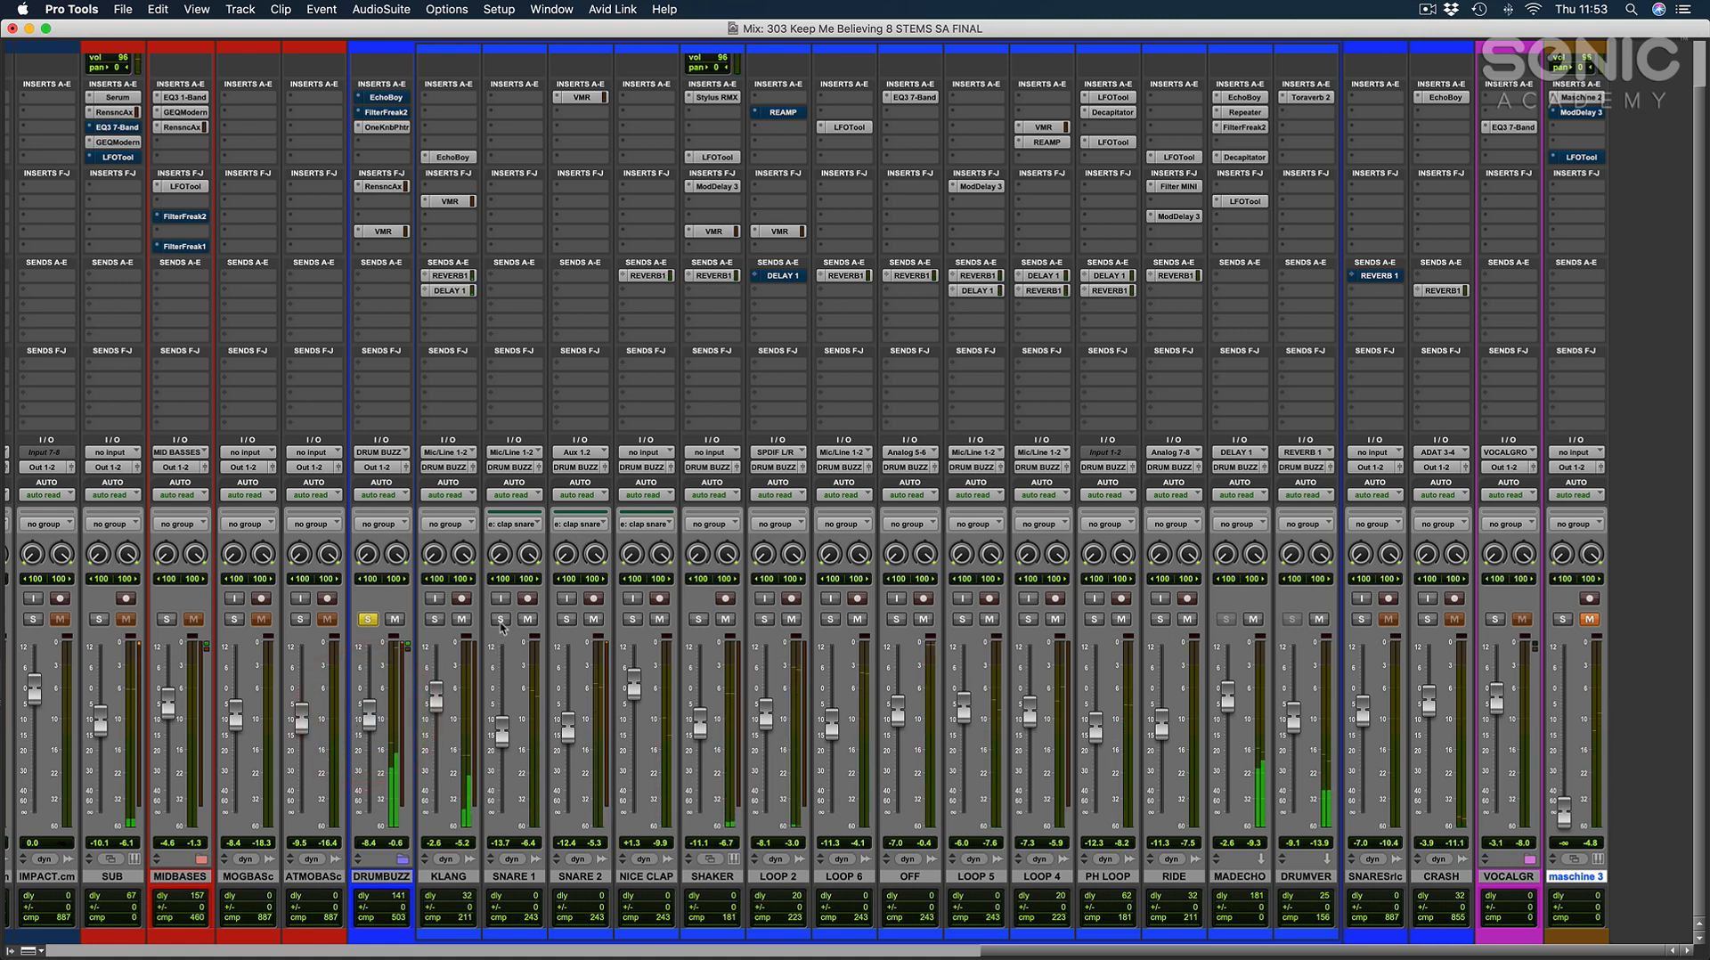
# Audition the SNARE 1, SNARE 2 and NICE CLAP tracks together in solo.
pyautogui.click(500, 620)
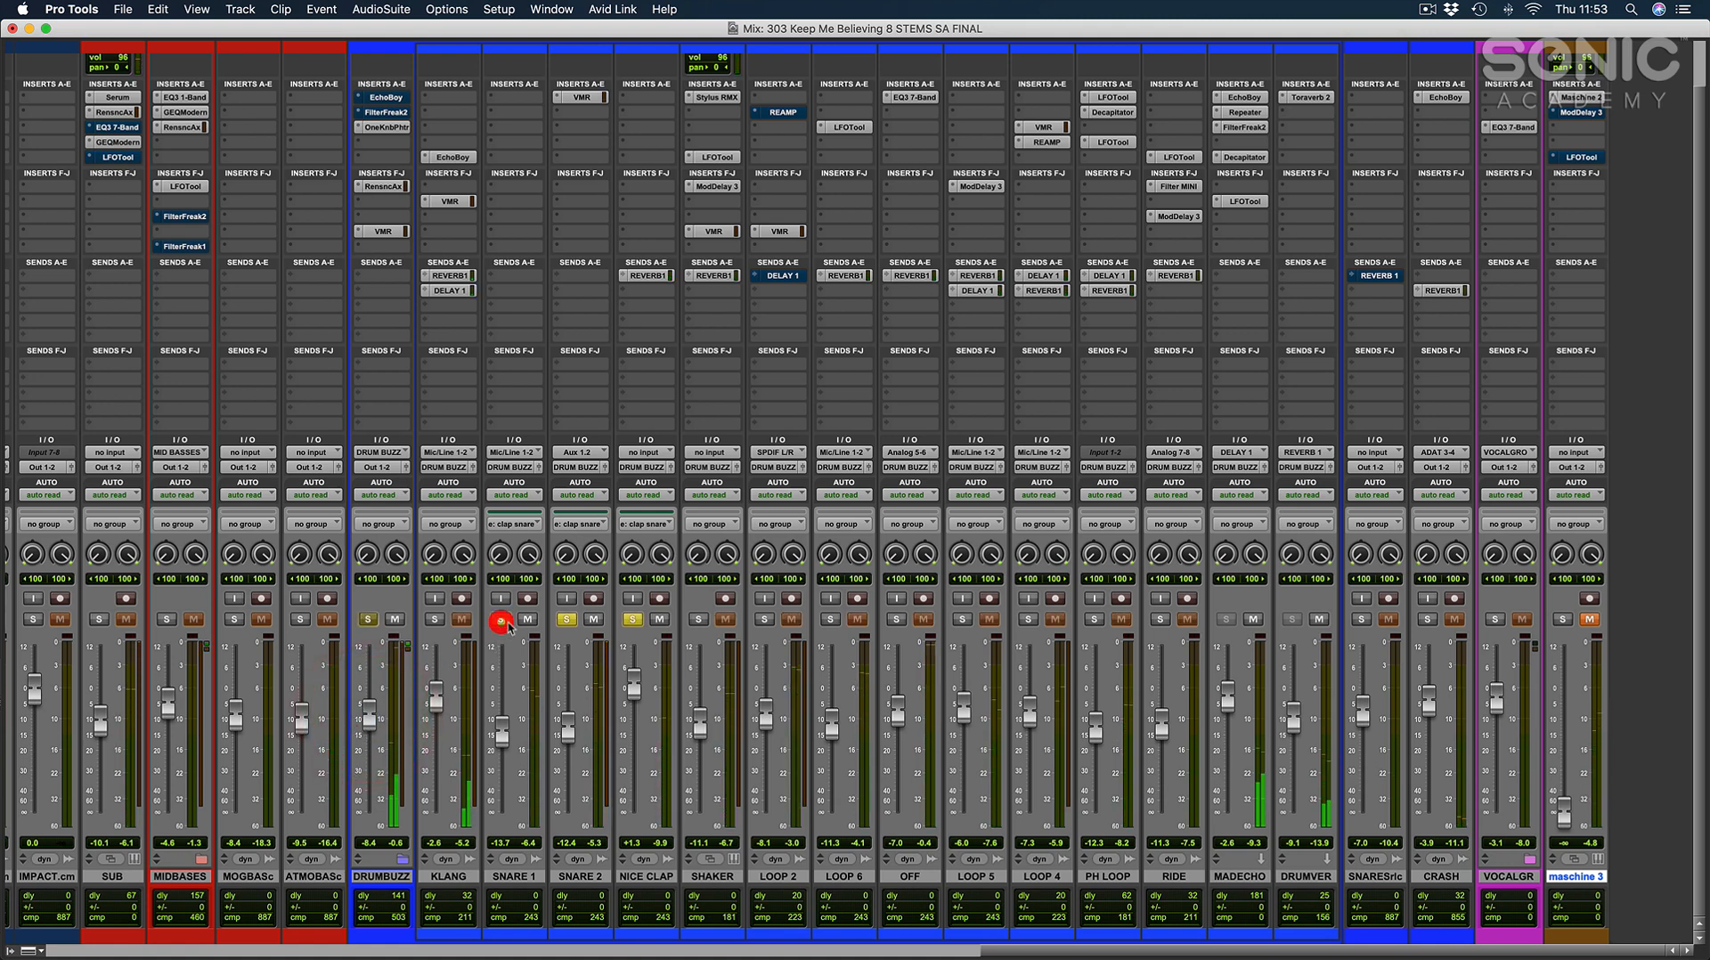
pyautogui.click(566, 619)
pyautogui.click(700, 619)
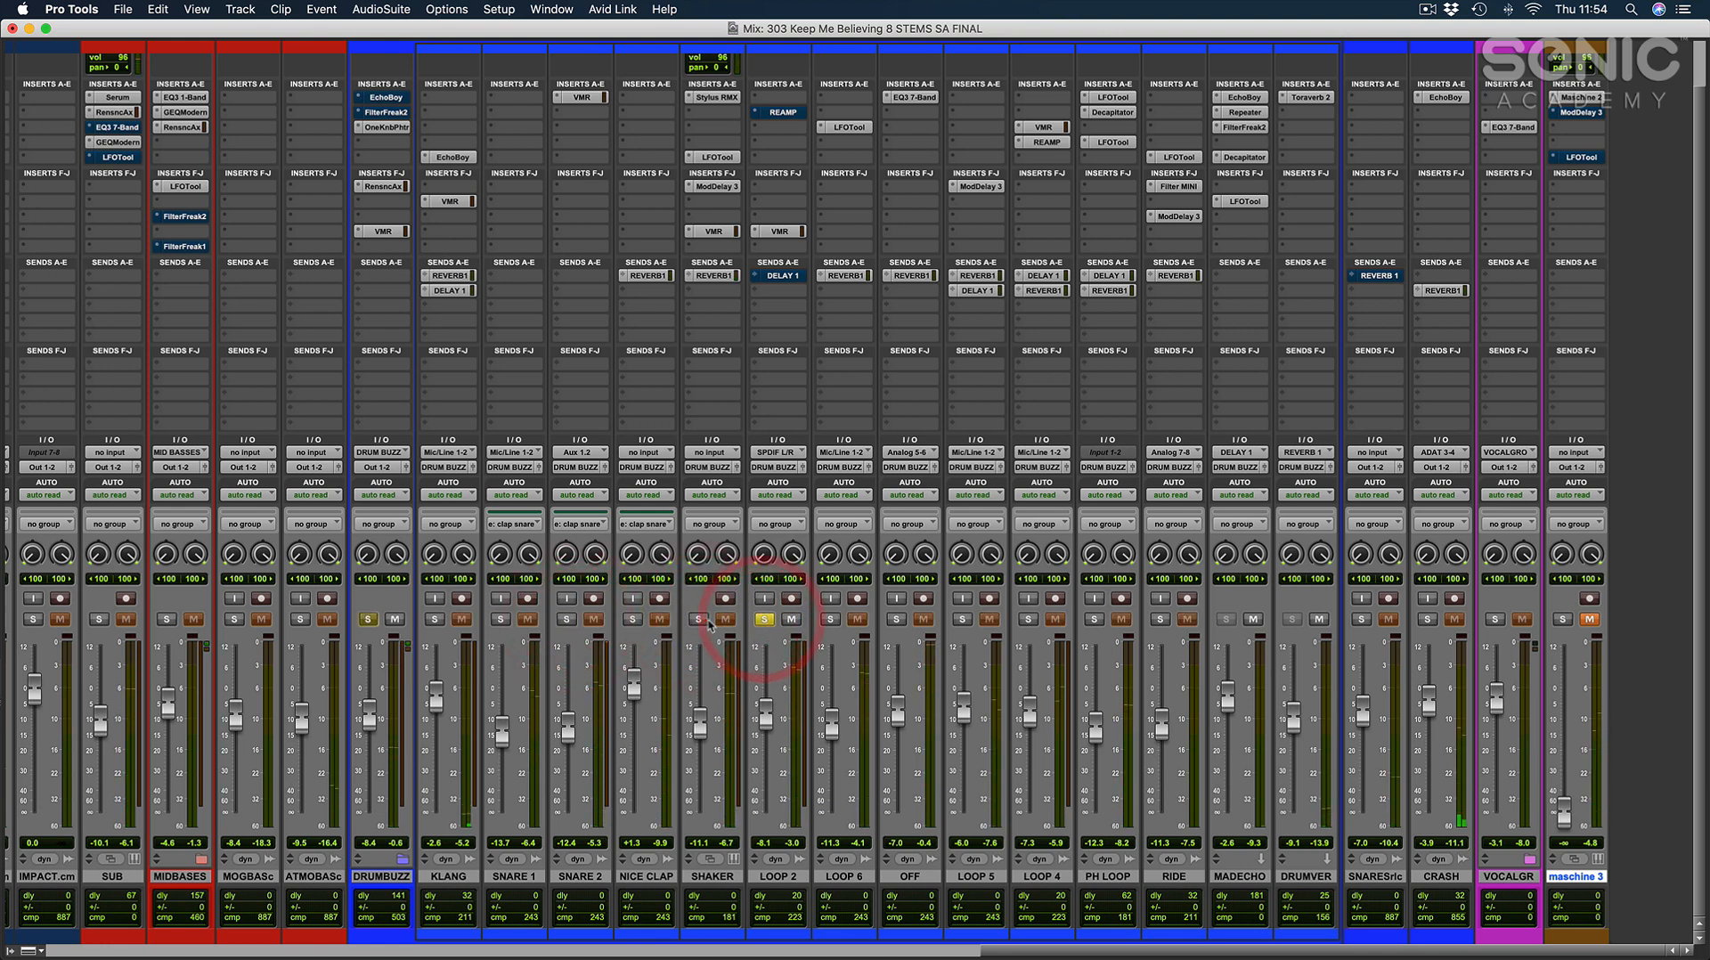
# Layer the drum loops in solo, adding LOOP 2, LOOP 6, LOOP 5, LOOP 4, PH LOOP and OFF, and clear the solos.
pyautogui.click(700, 618)
pyautogui.click(830, 619)
pyautogui.click(962, 619)
pyautogui.click(1027, 619)
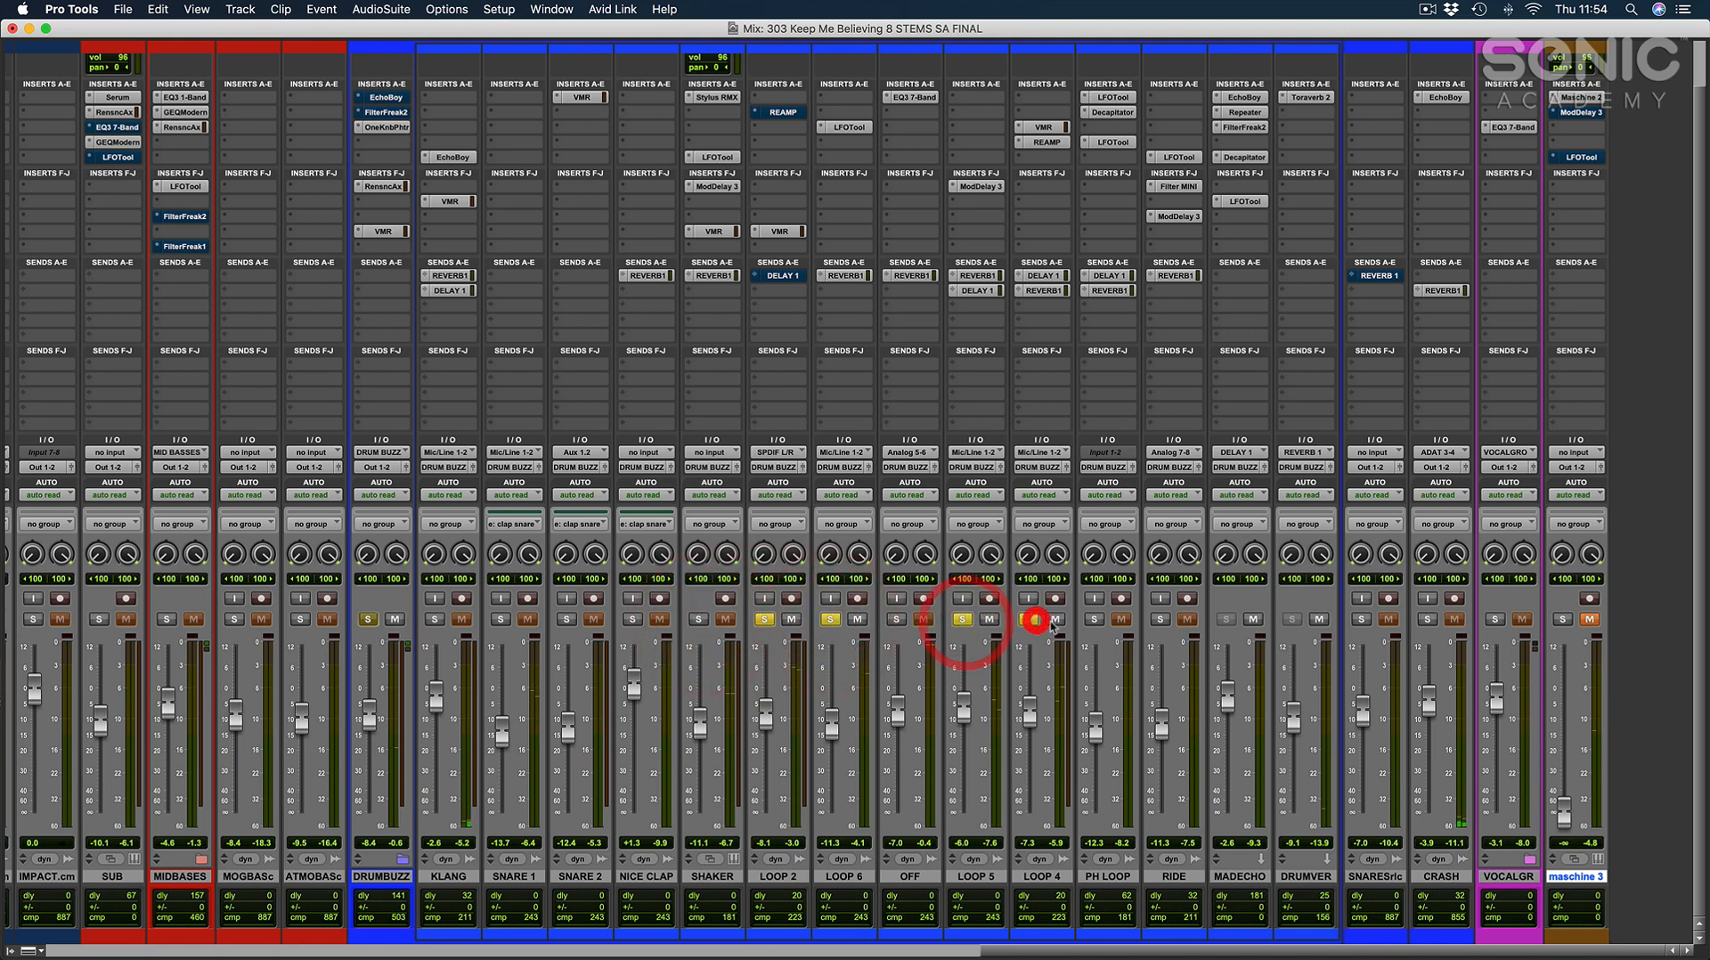
pyautogui.click(1094, 619)
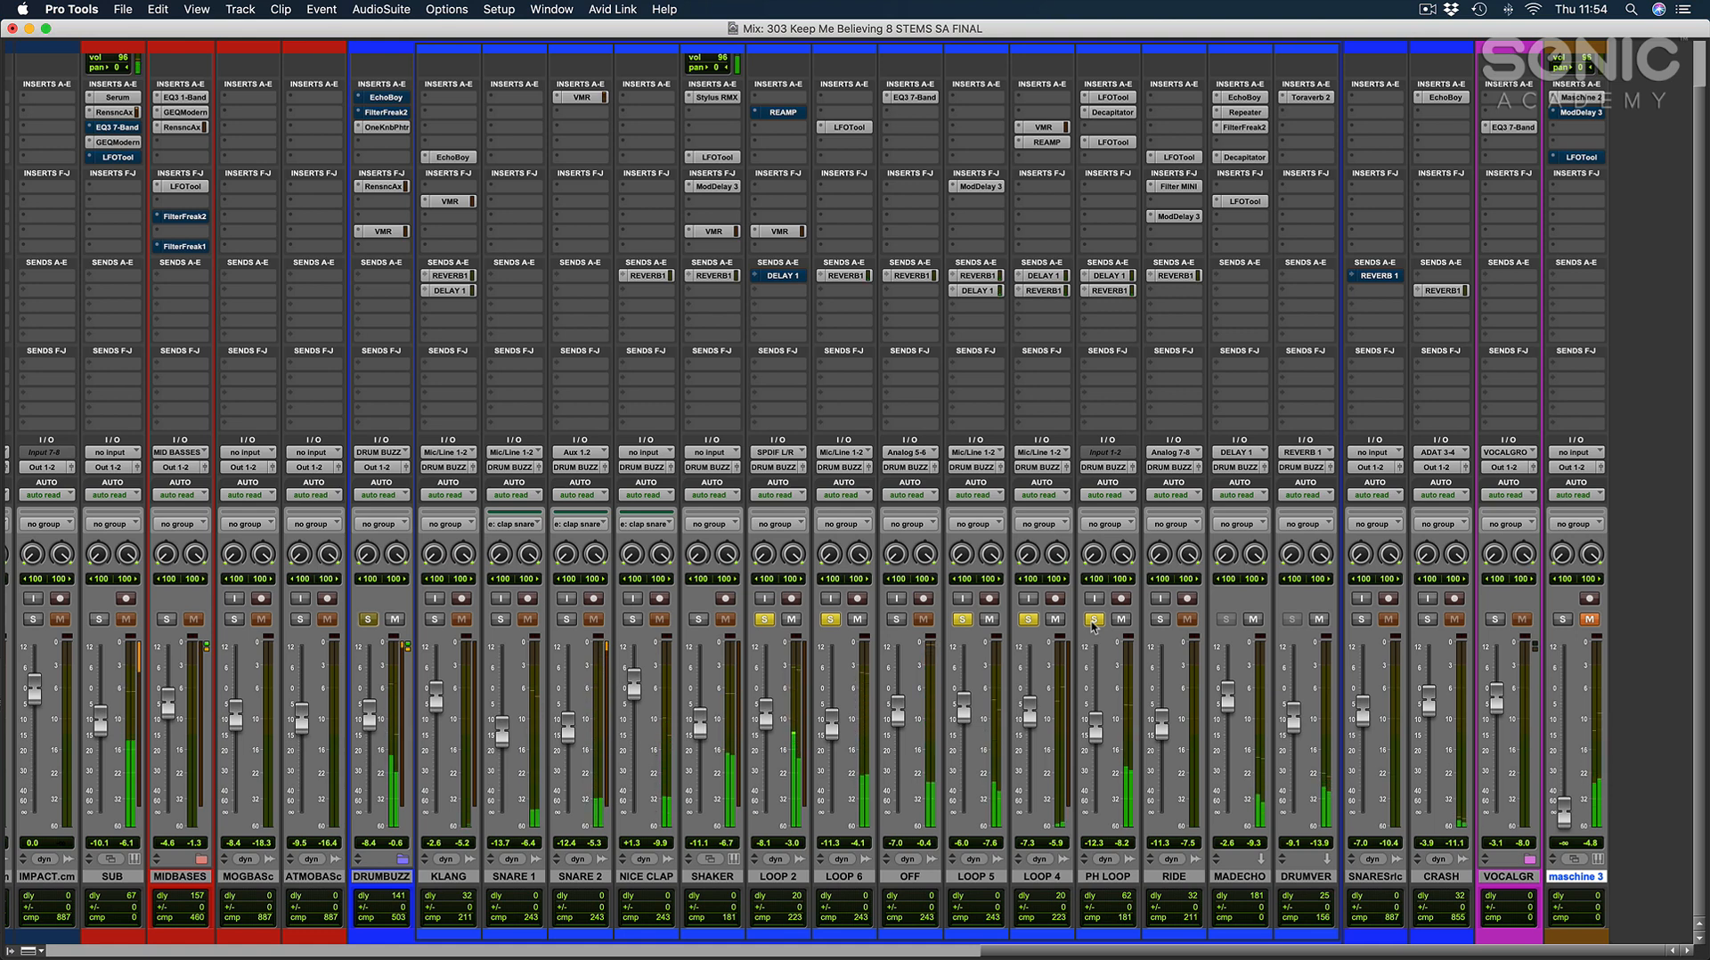
pyautogui.click(895, 618)
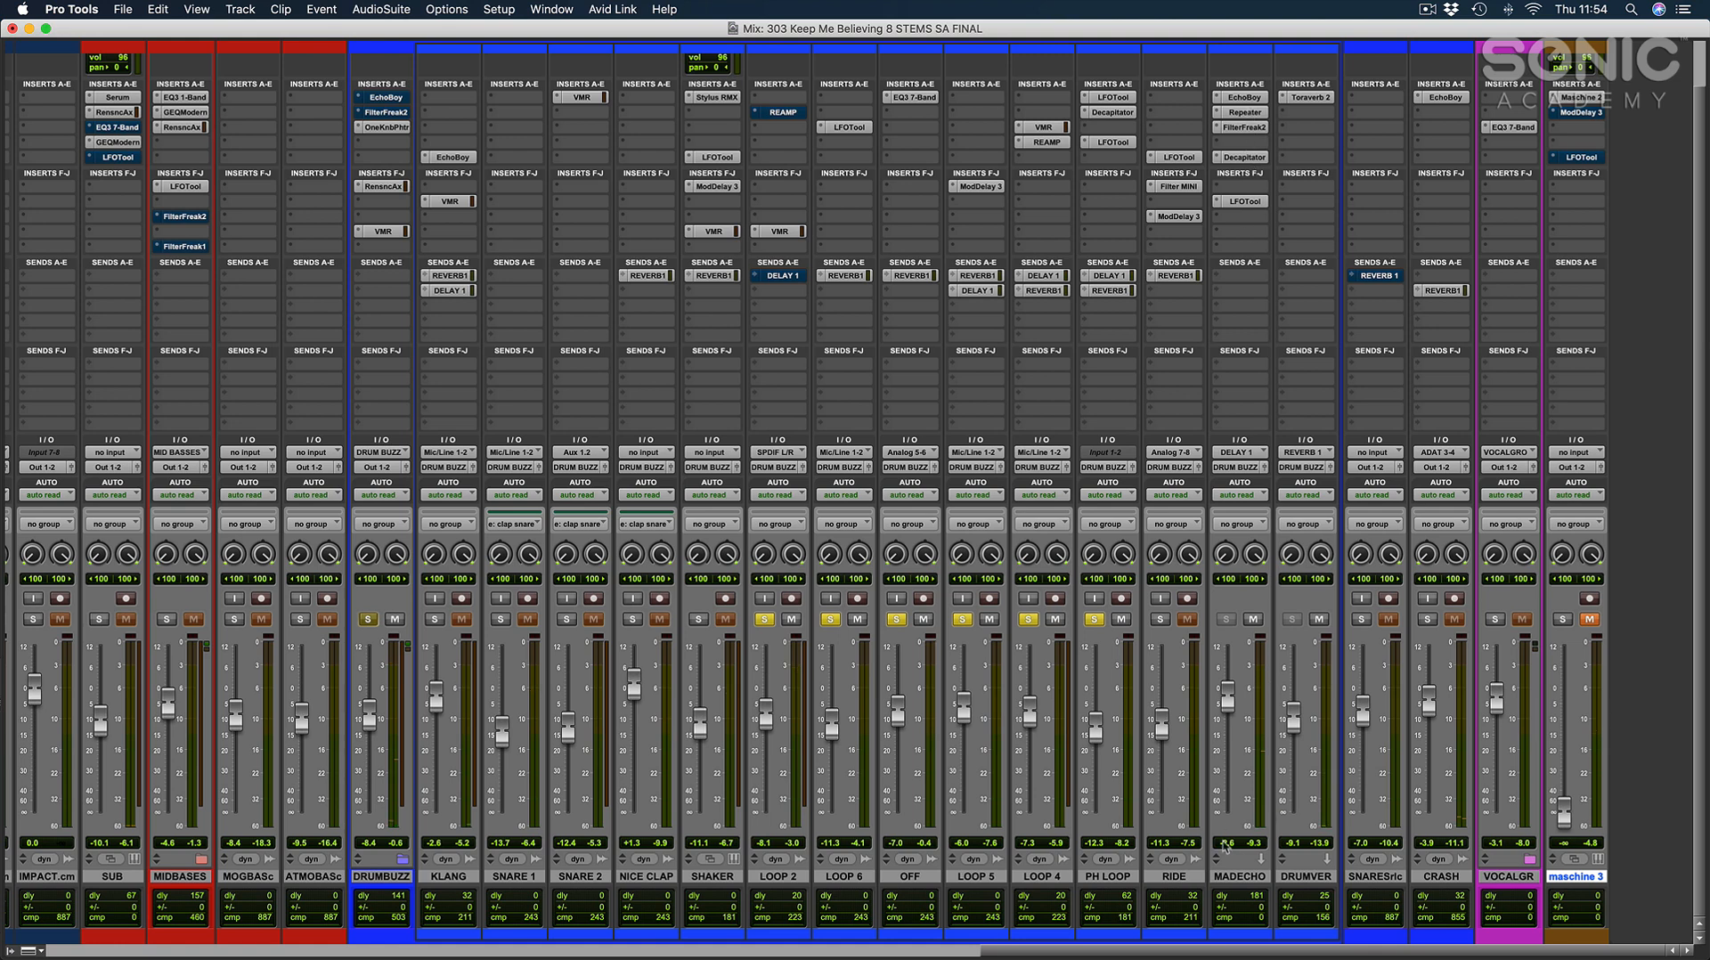
pyautogui.click(1237, 875)
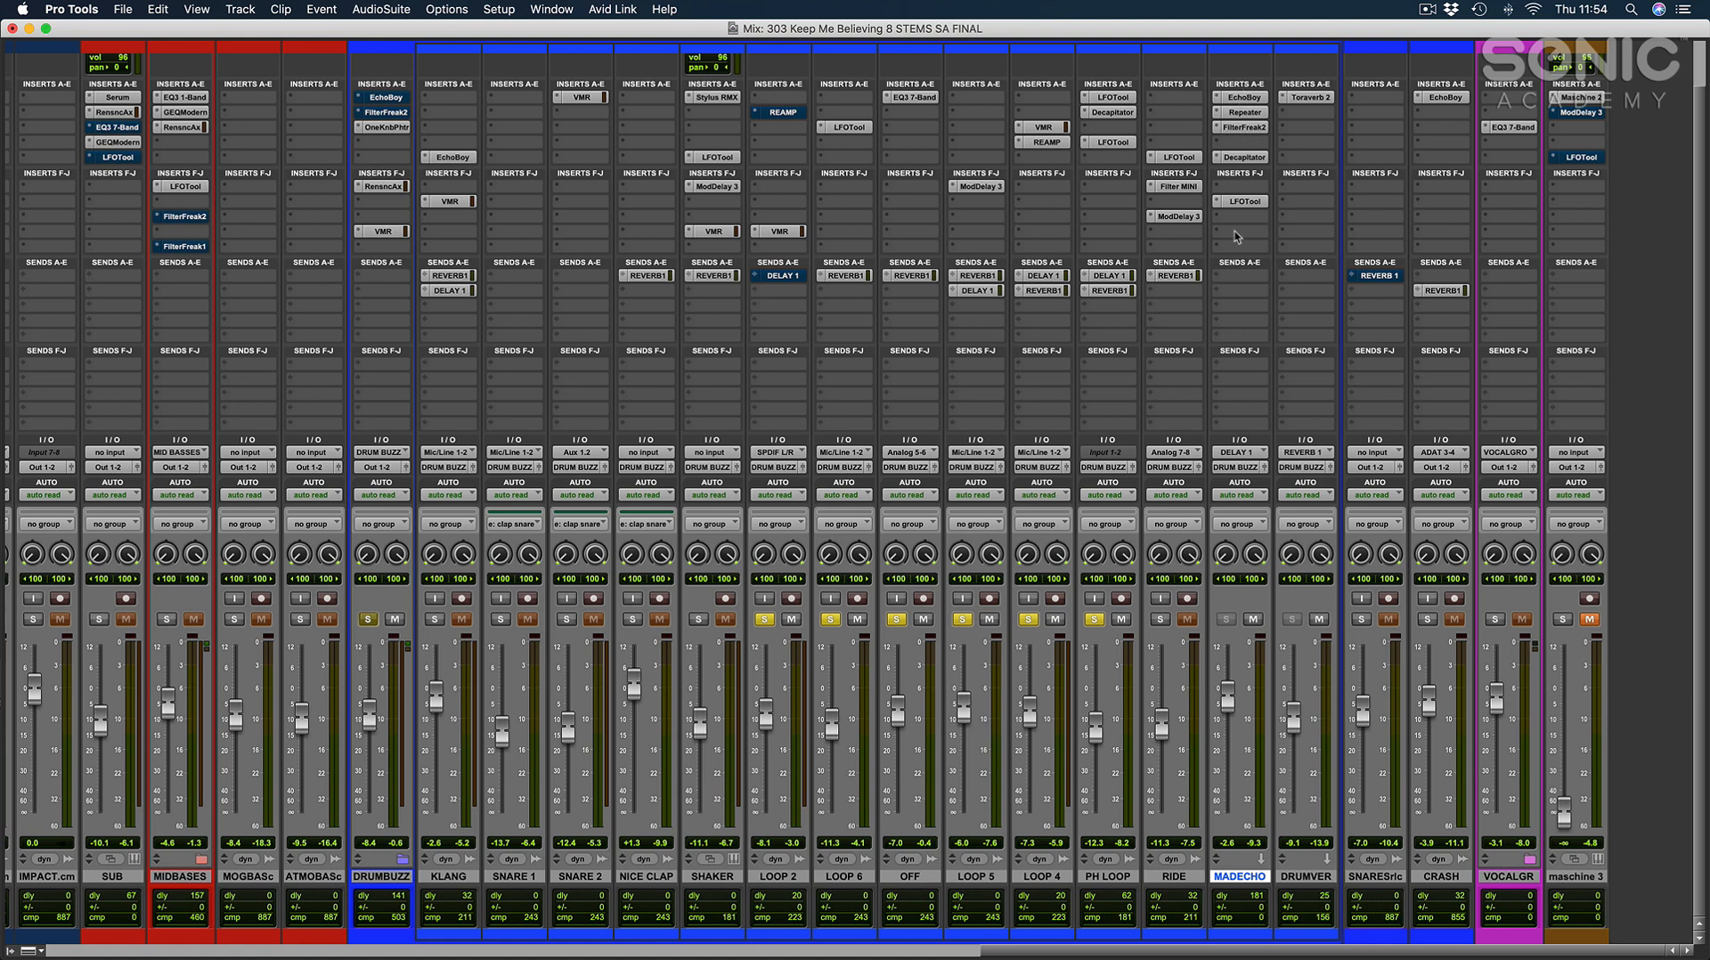
pyautogui.keyDown('alt'); pyautogui.click(1095, 621); pyautogui.keyUp('alt')
# Collapse the DRUMBUZZ folder, expand the MID BASSES folder and select its TAP BASS track in the Mix window.
pyautogui.click(396, 877)
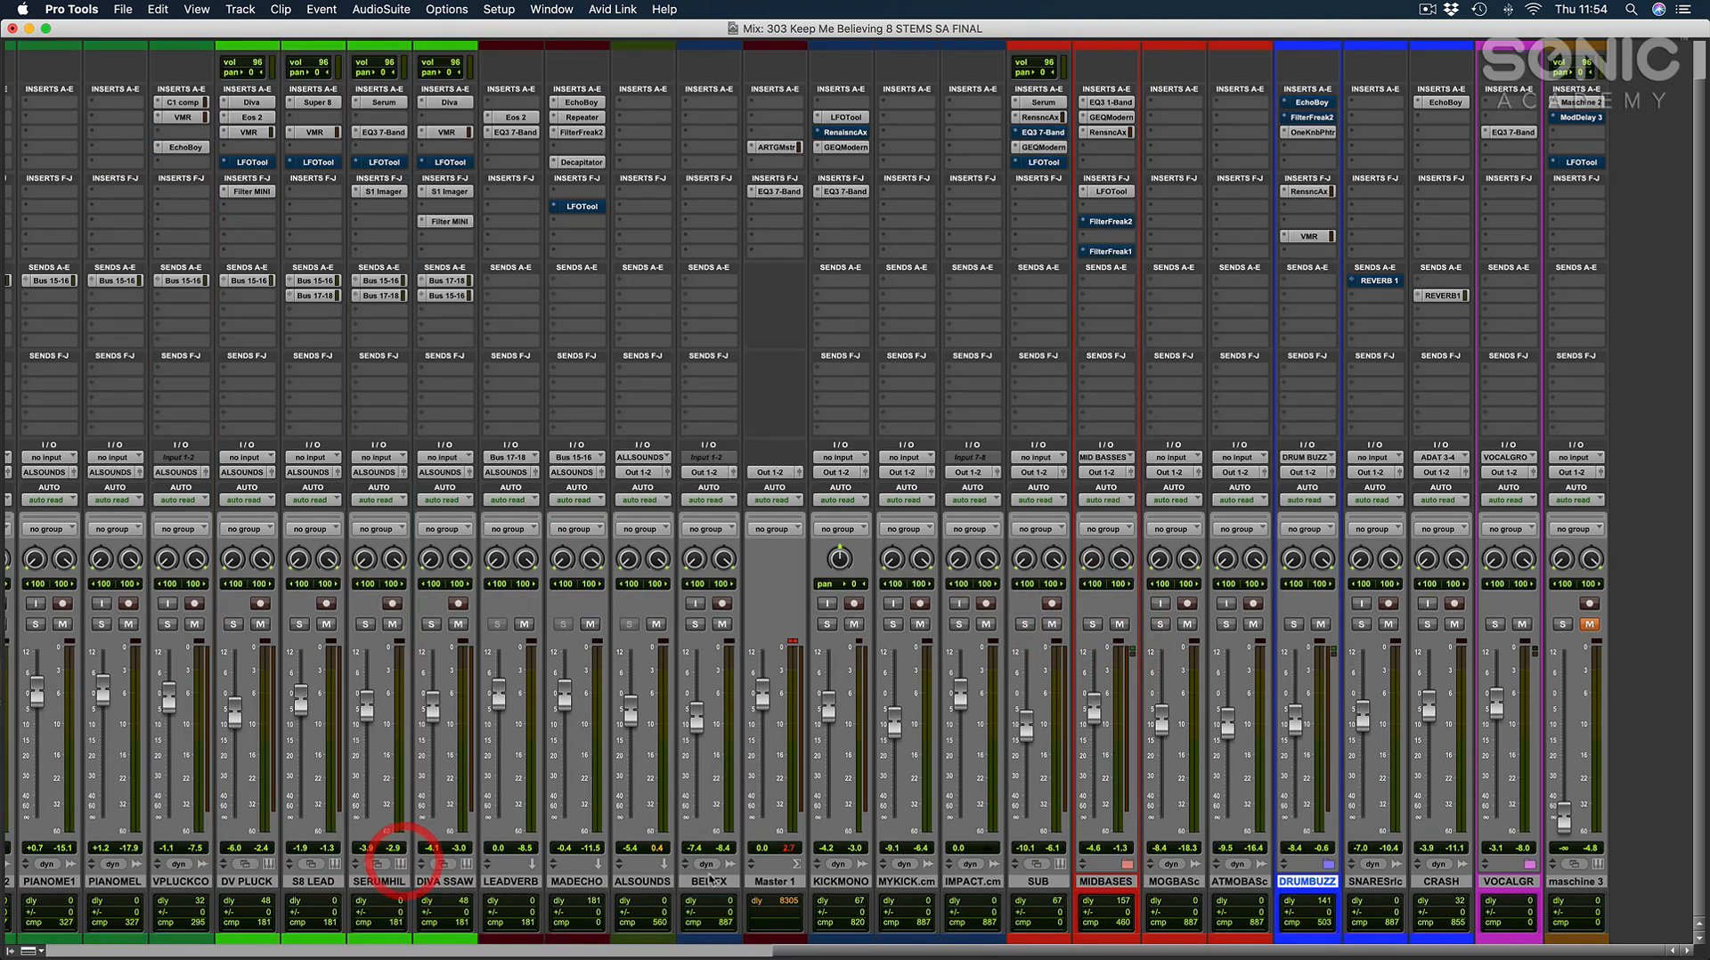
pyautogui.press('super+equal')
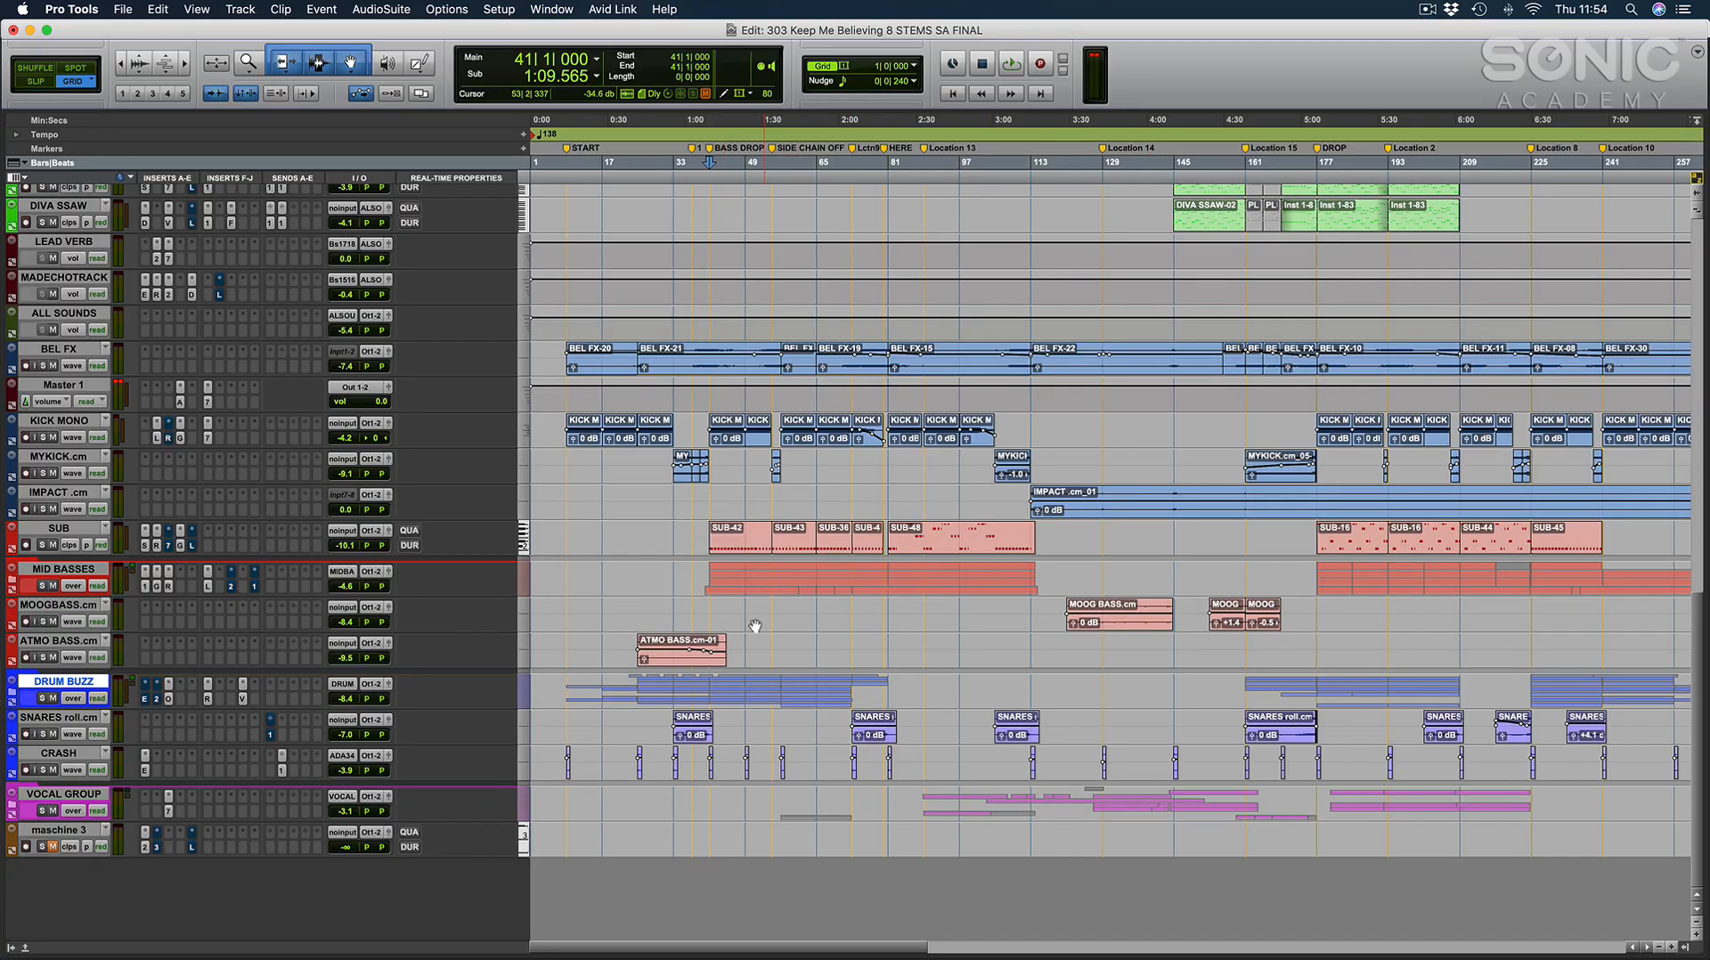
pyautogui.click(11, 574)
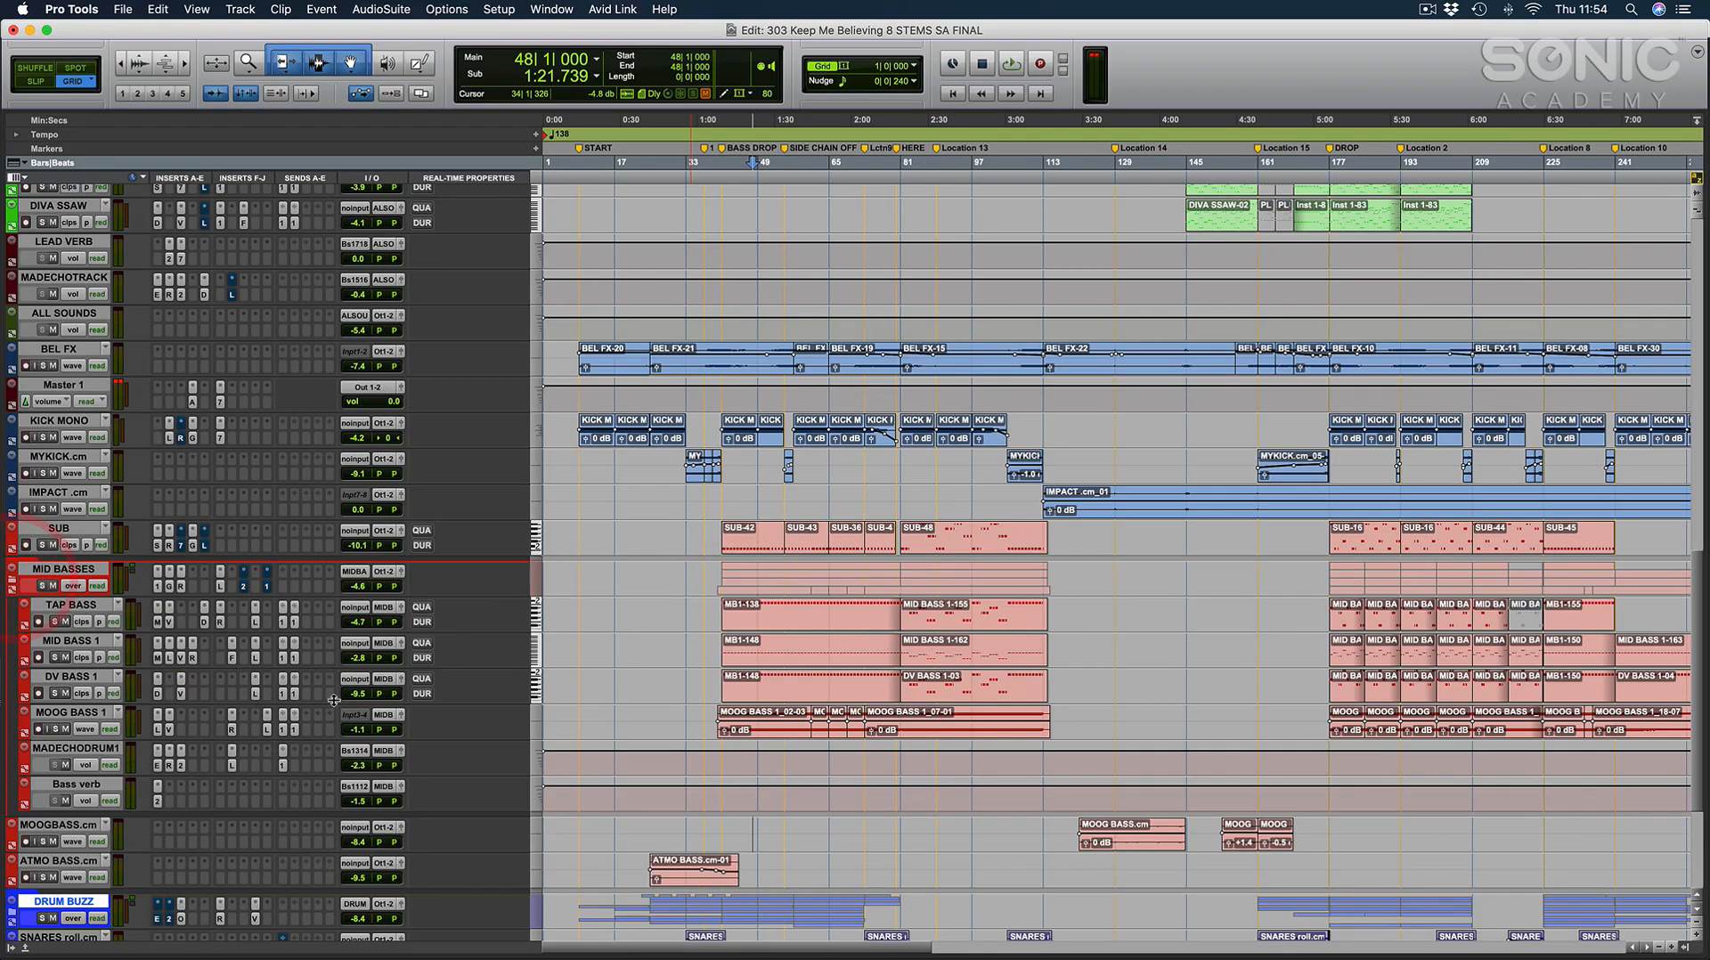
pyautogui.press('super+equal')
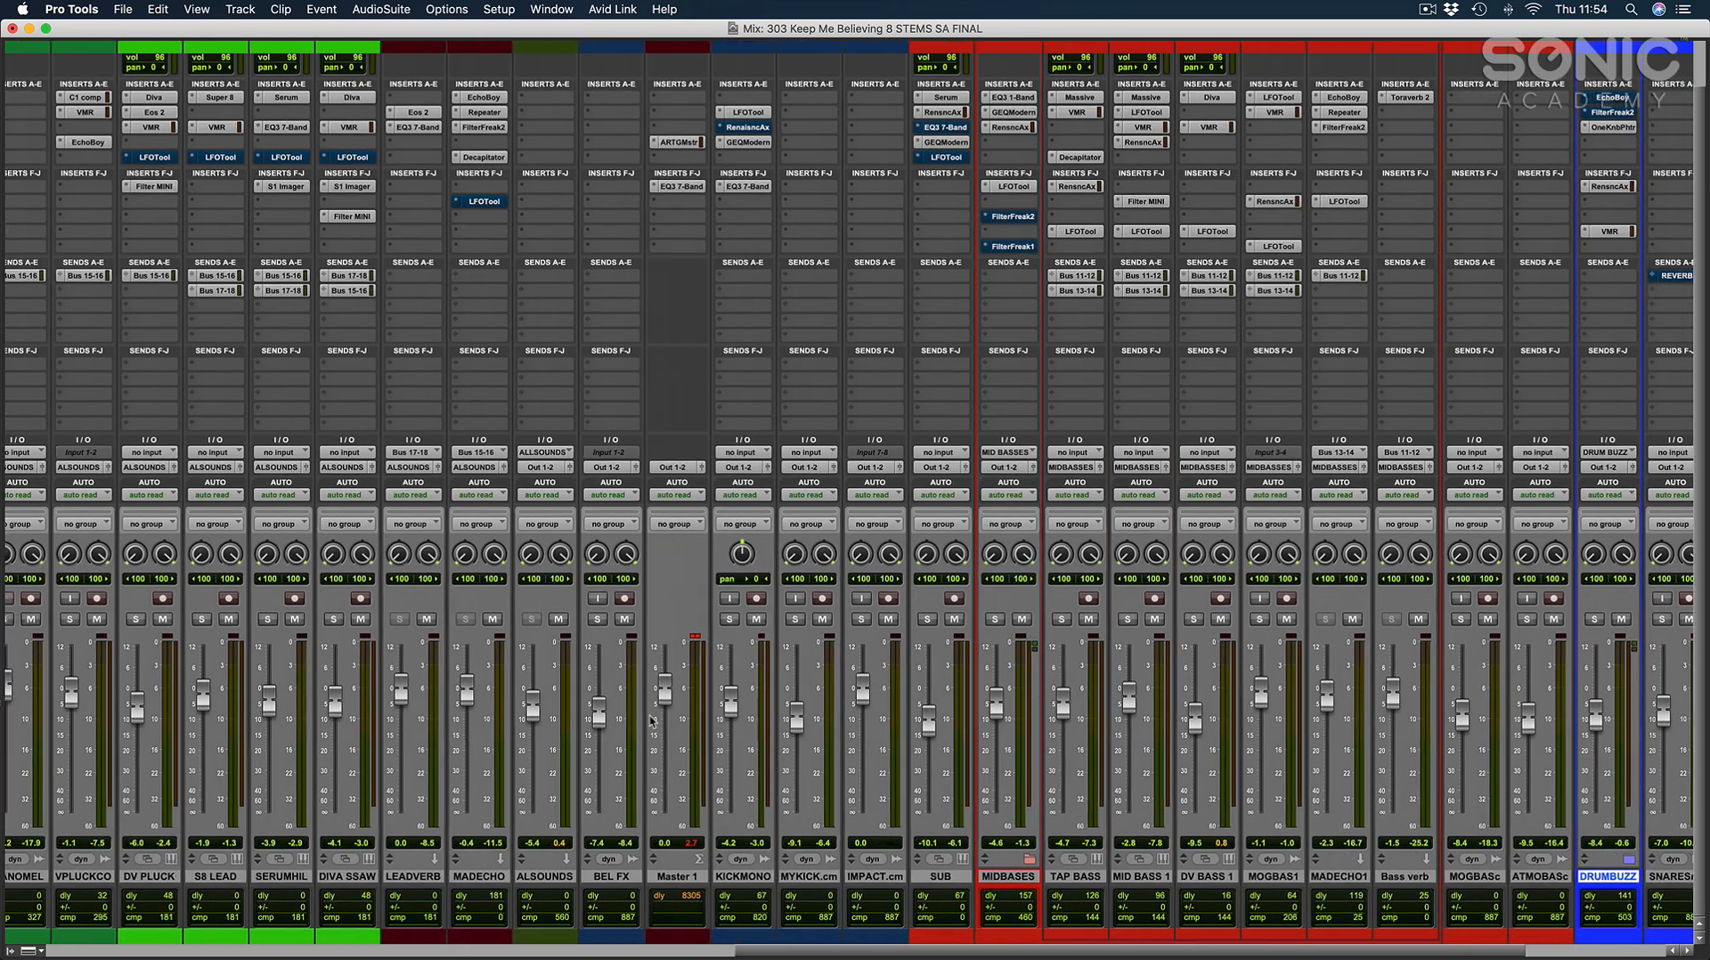
pyautogui.hscroll(2, 651, 721)
pyautogui.click(871, 877)
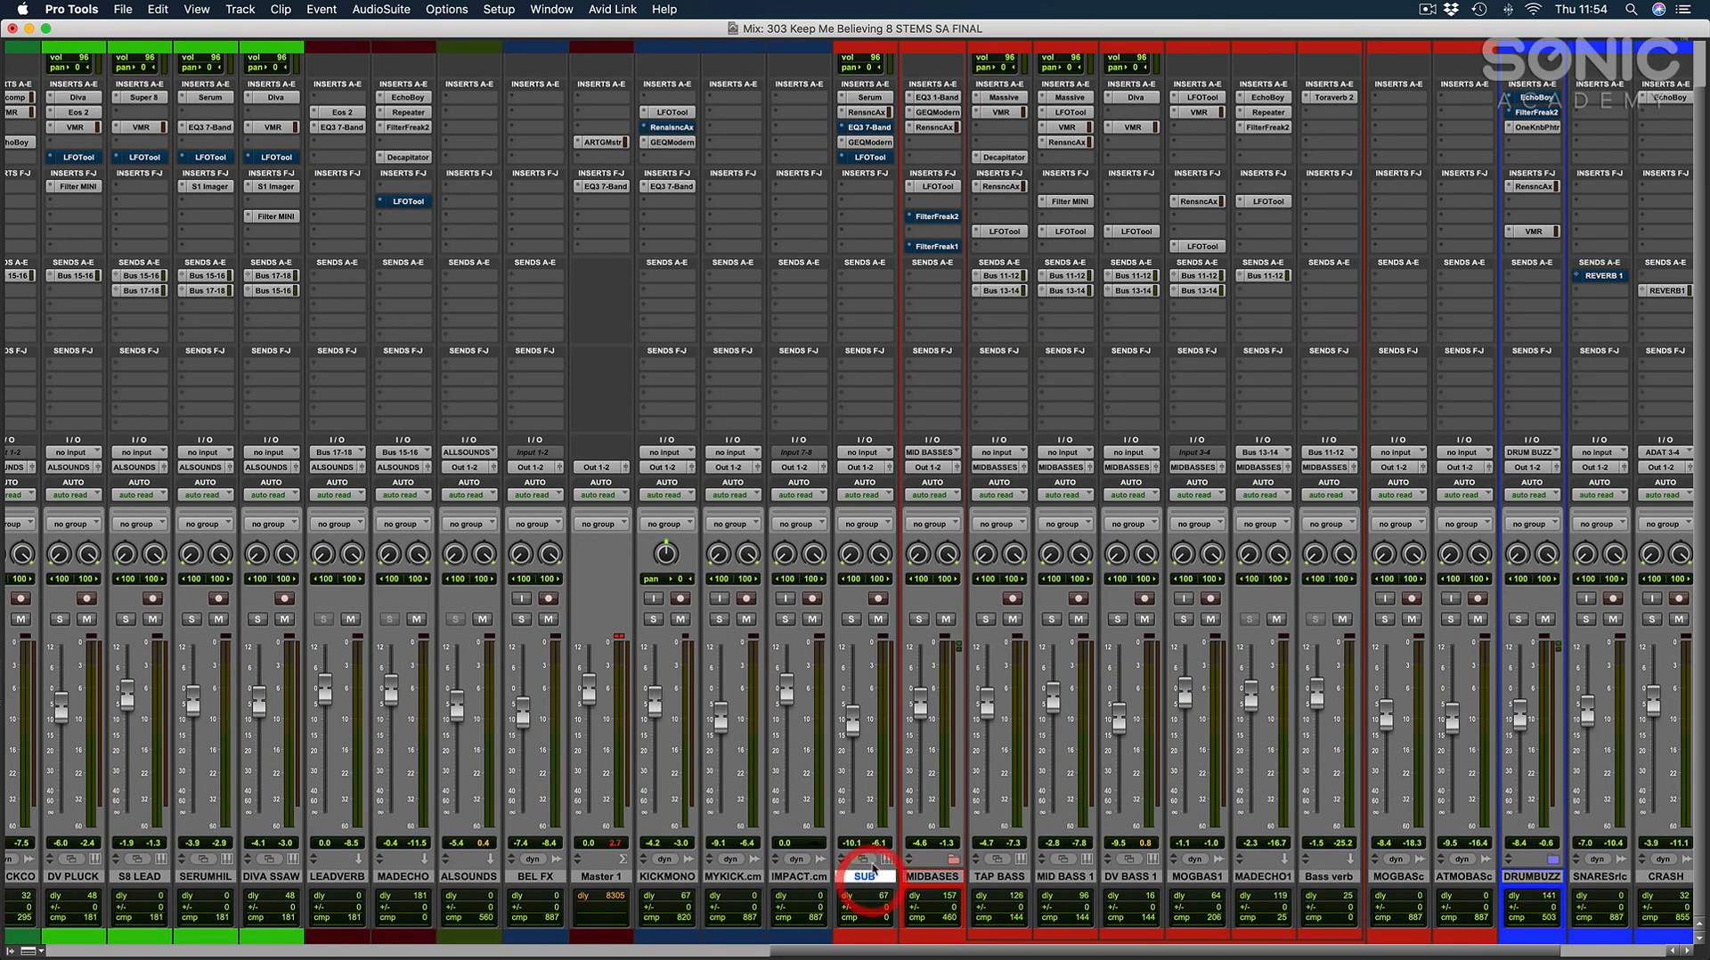
pyautogui.hscroll(5, 852, 726)
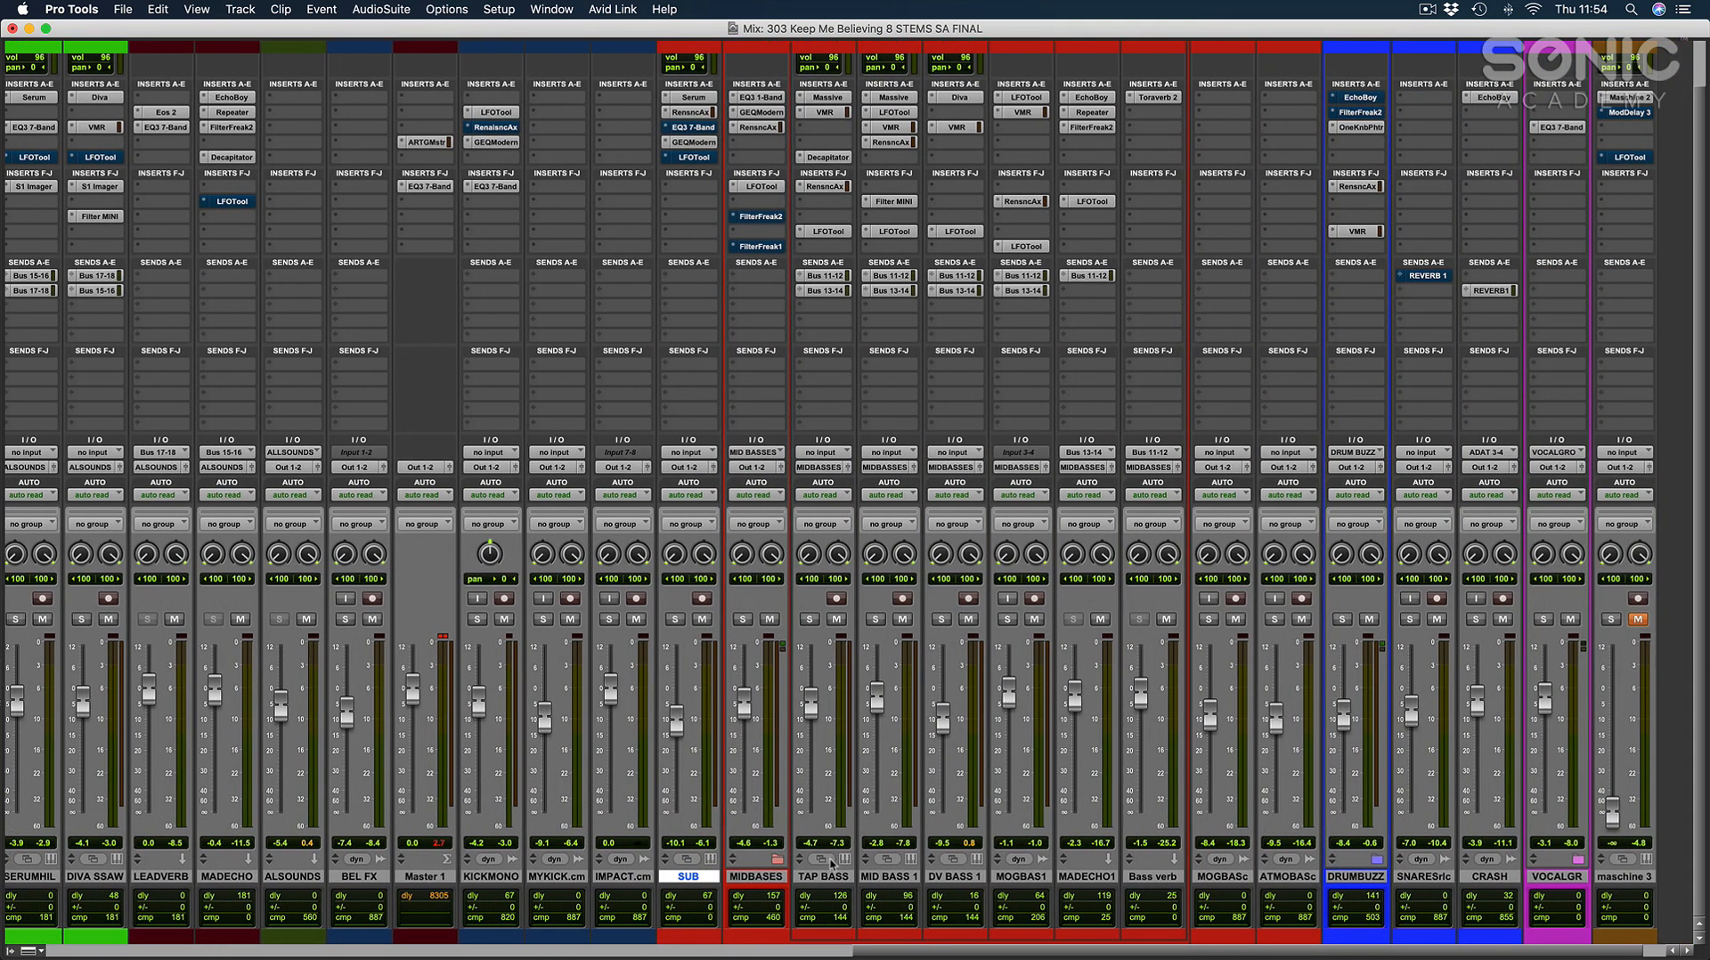
pyautogui.click(831, 877)
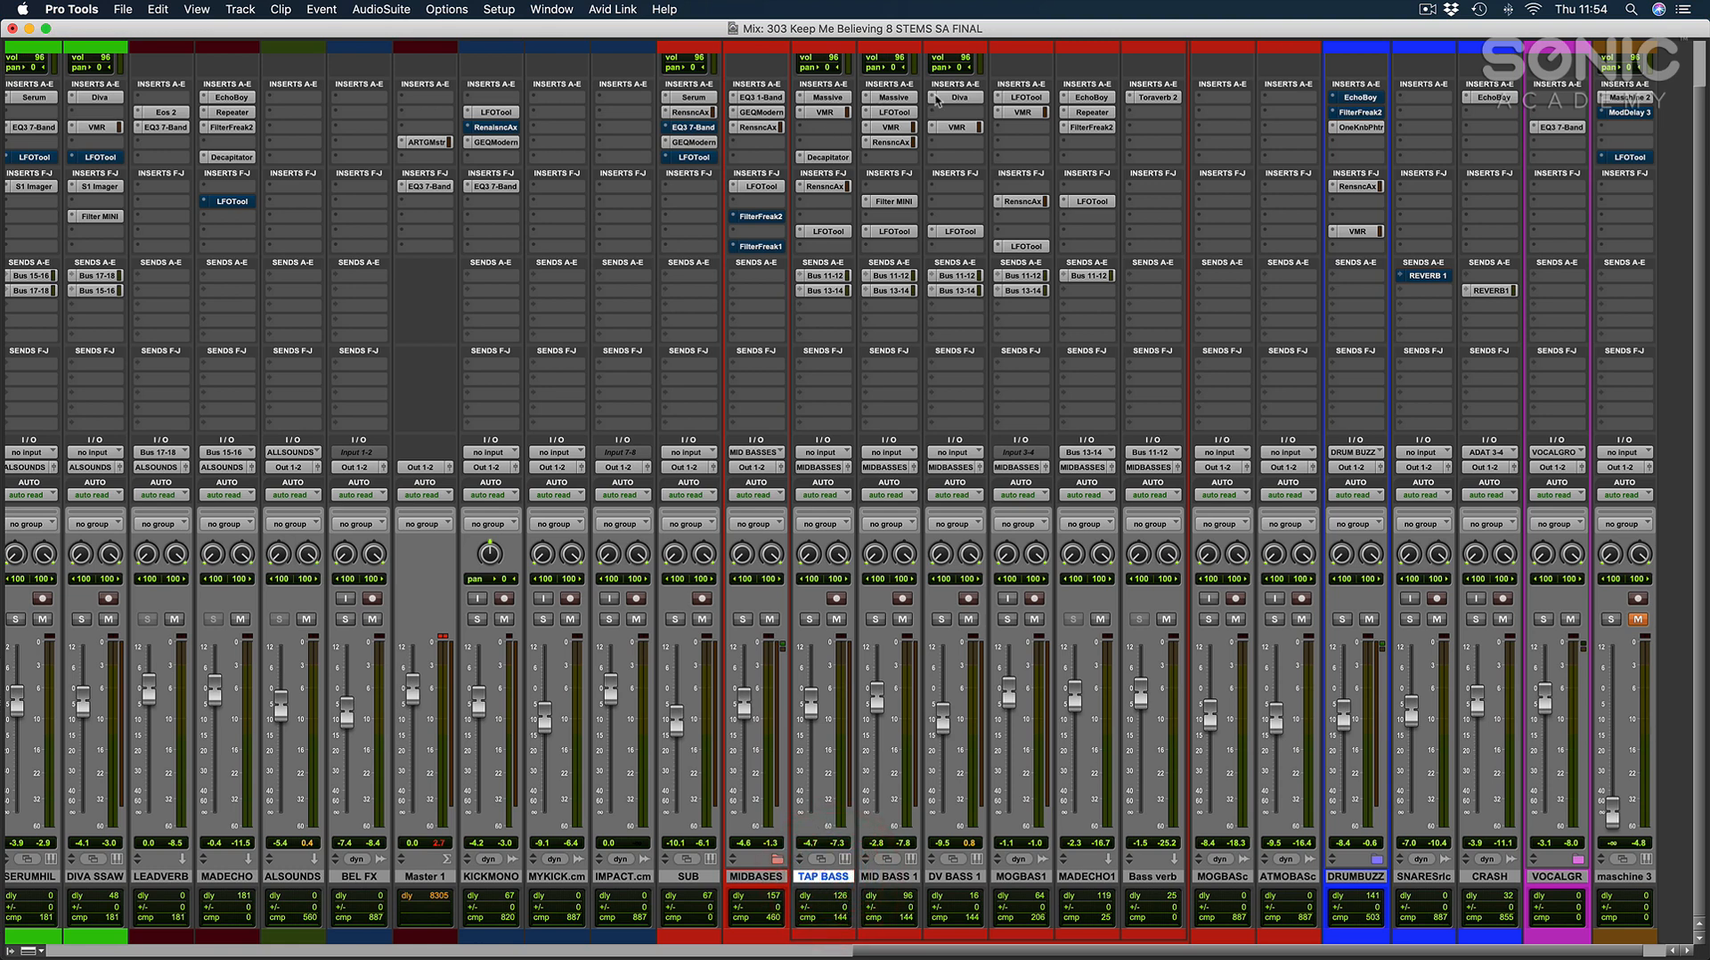
# Solo the MIDBASES folder track in place of DRUMBUZZ and play the section from bar 48.
pyautogui.click(1006, 621)
pyautogui.click(1003, 620)
pyautogui.click(951, 620)
pyautogui.press('super+equal')
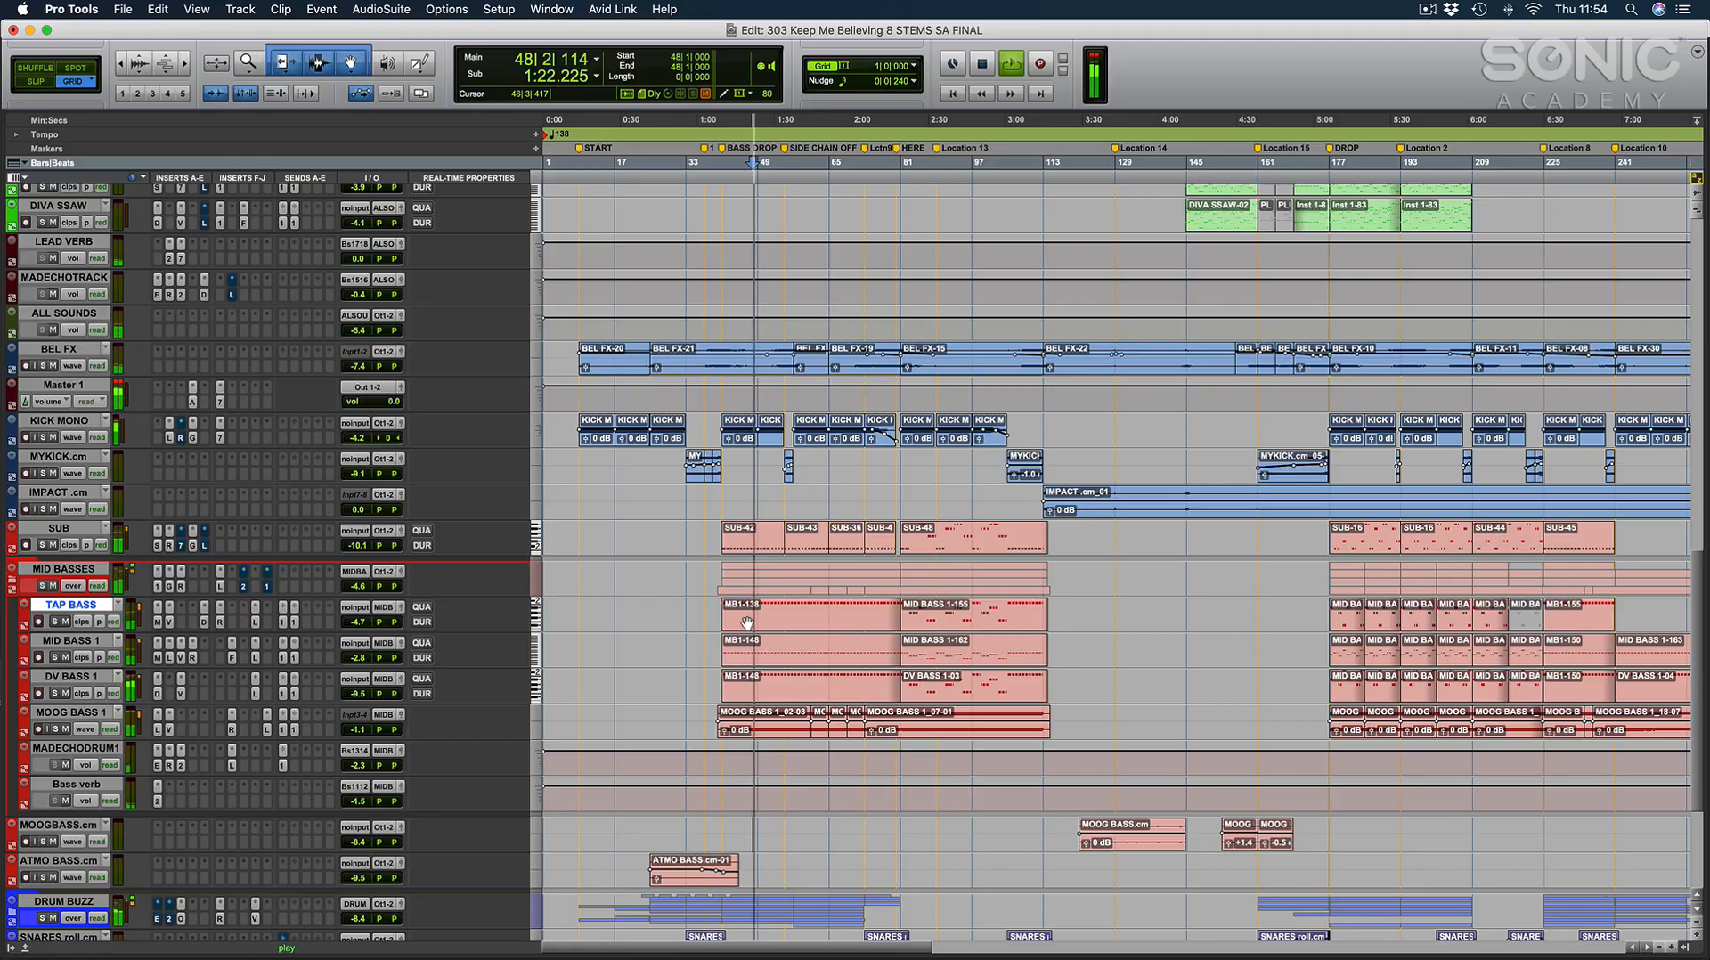
pyautogui.press('super+equal')
pyautogui.click(746, 619)
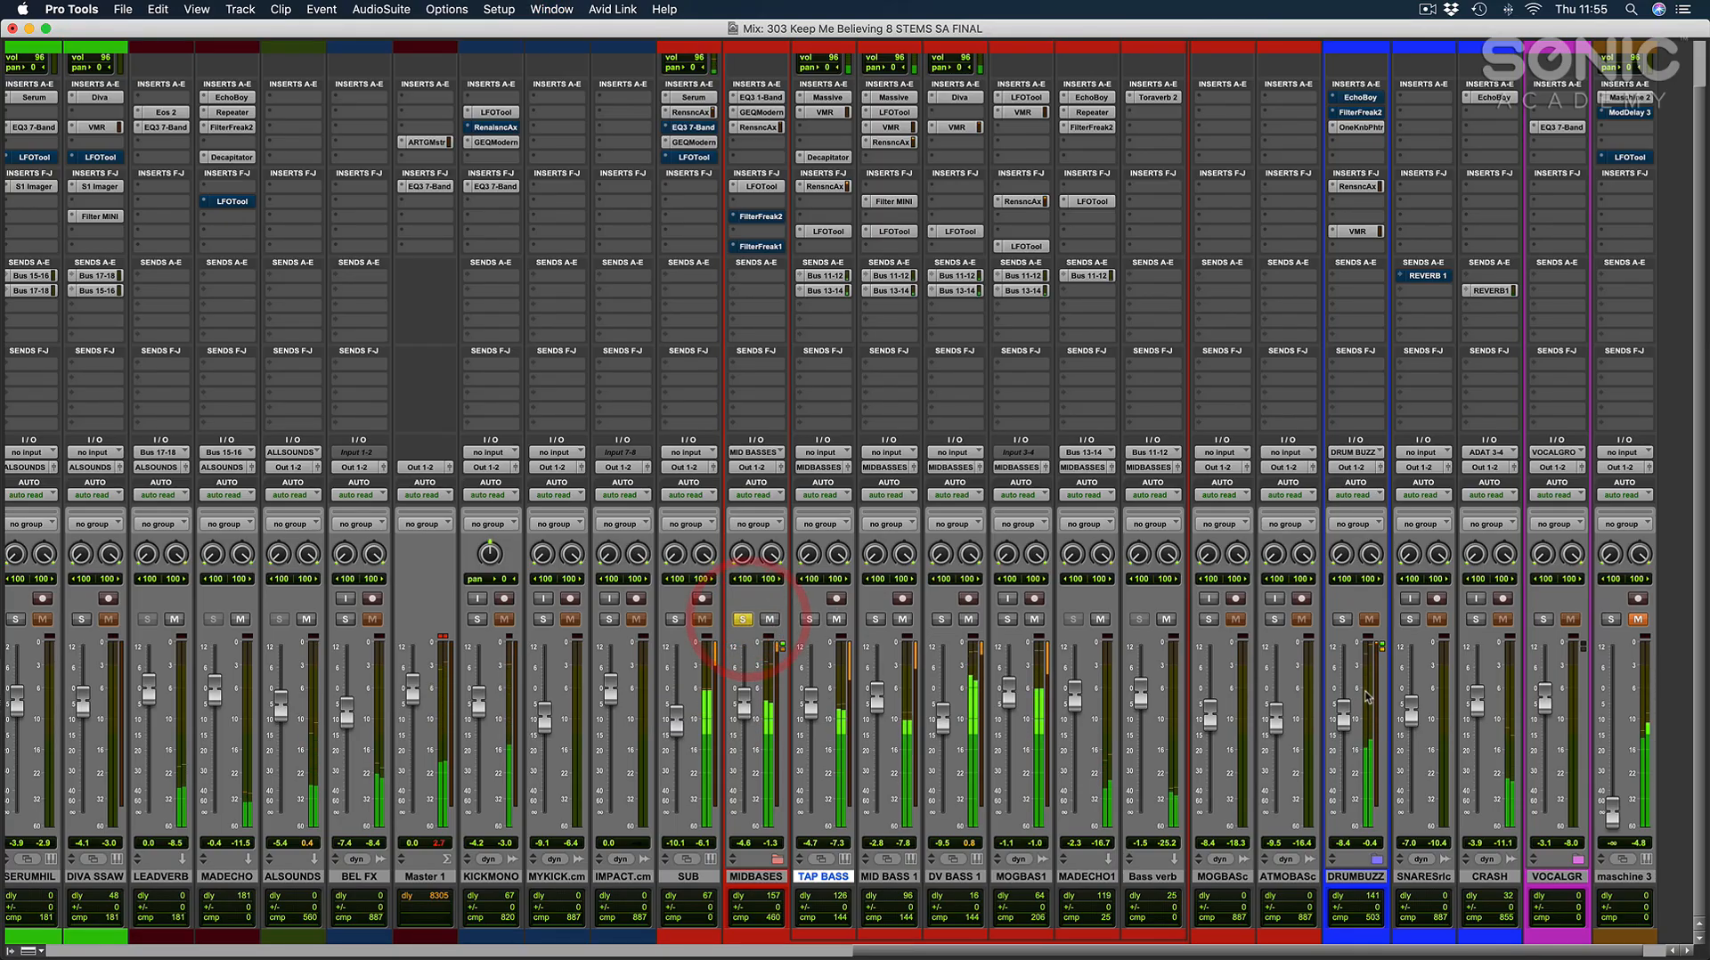
pyautogui.click(1349, 726)
pyautogui.click(1356, 739)
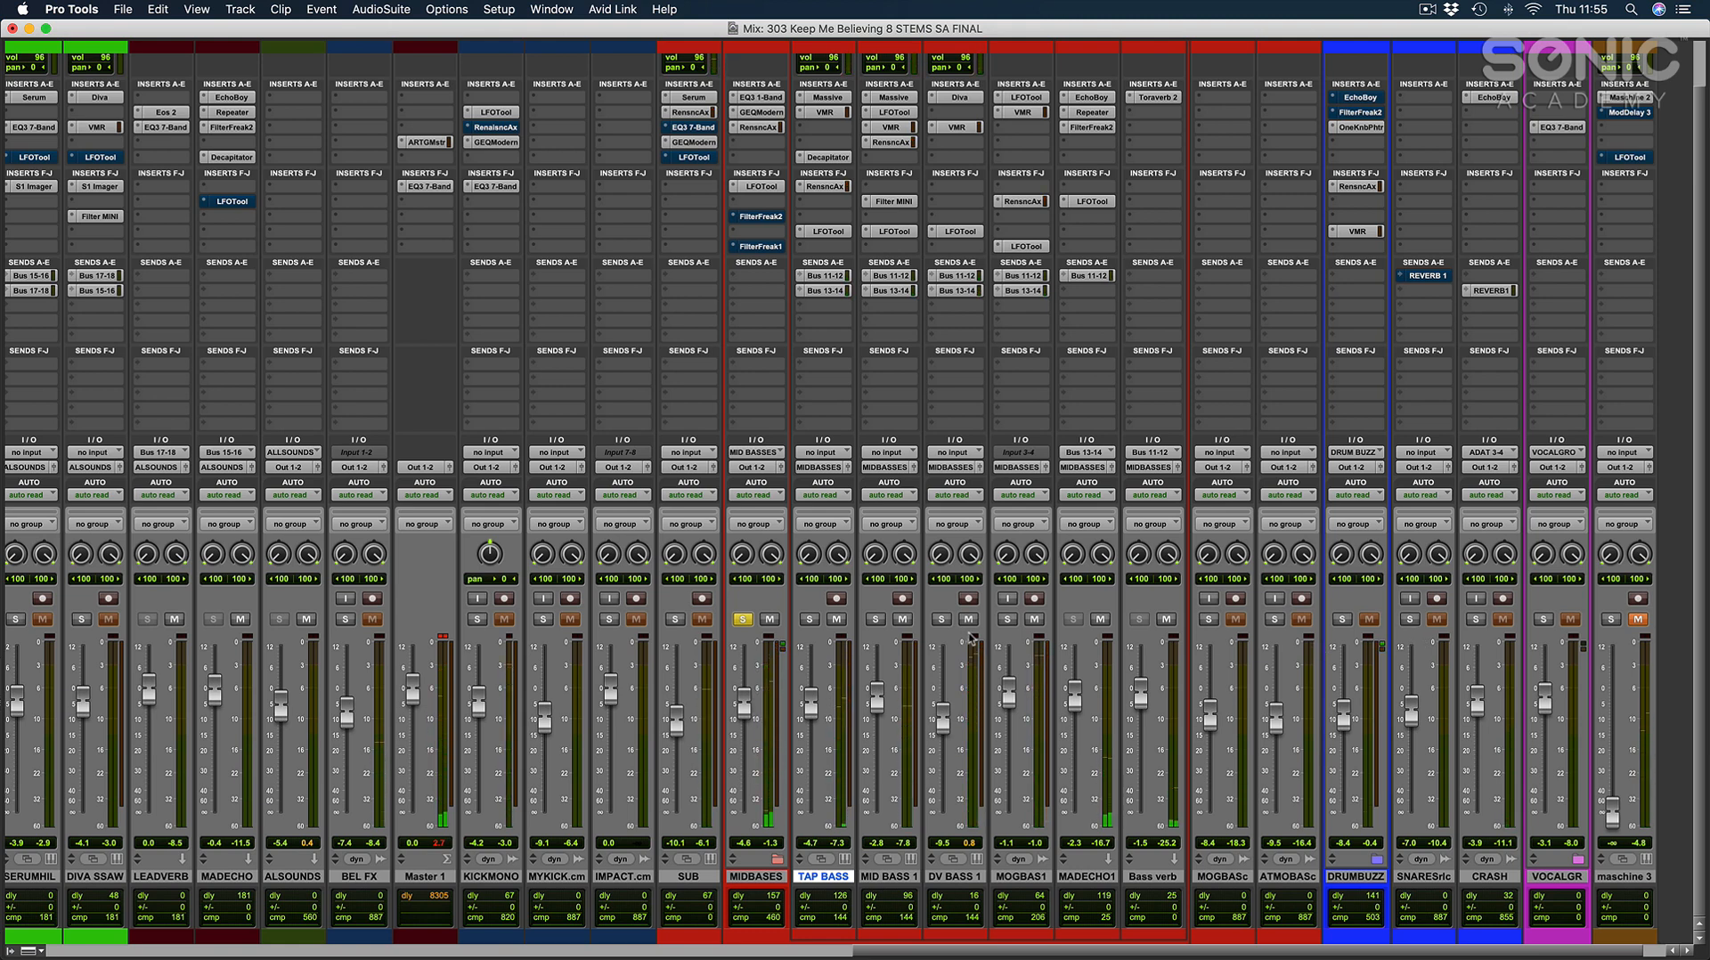
# Build up the mid basses in solo with MOGBAS1, DV BASS 1, MID BASS 1 and TAP BASS, and clear all solos.
pyautogui.click(1007, 619)
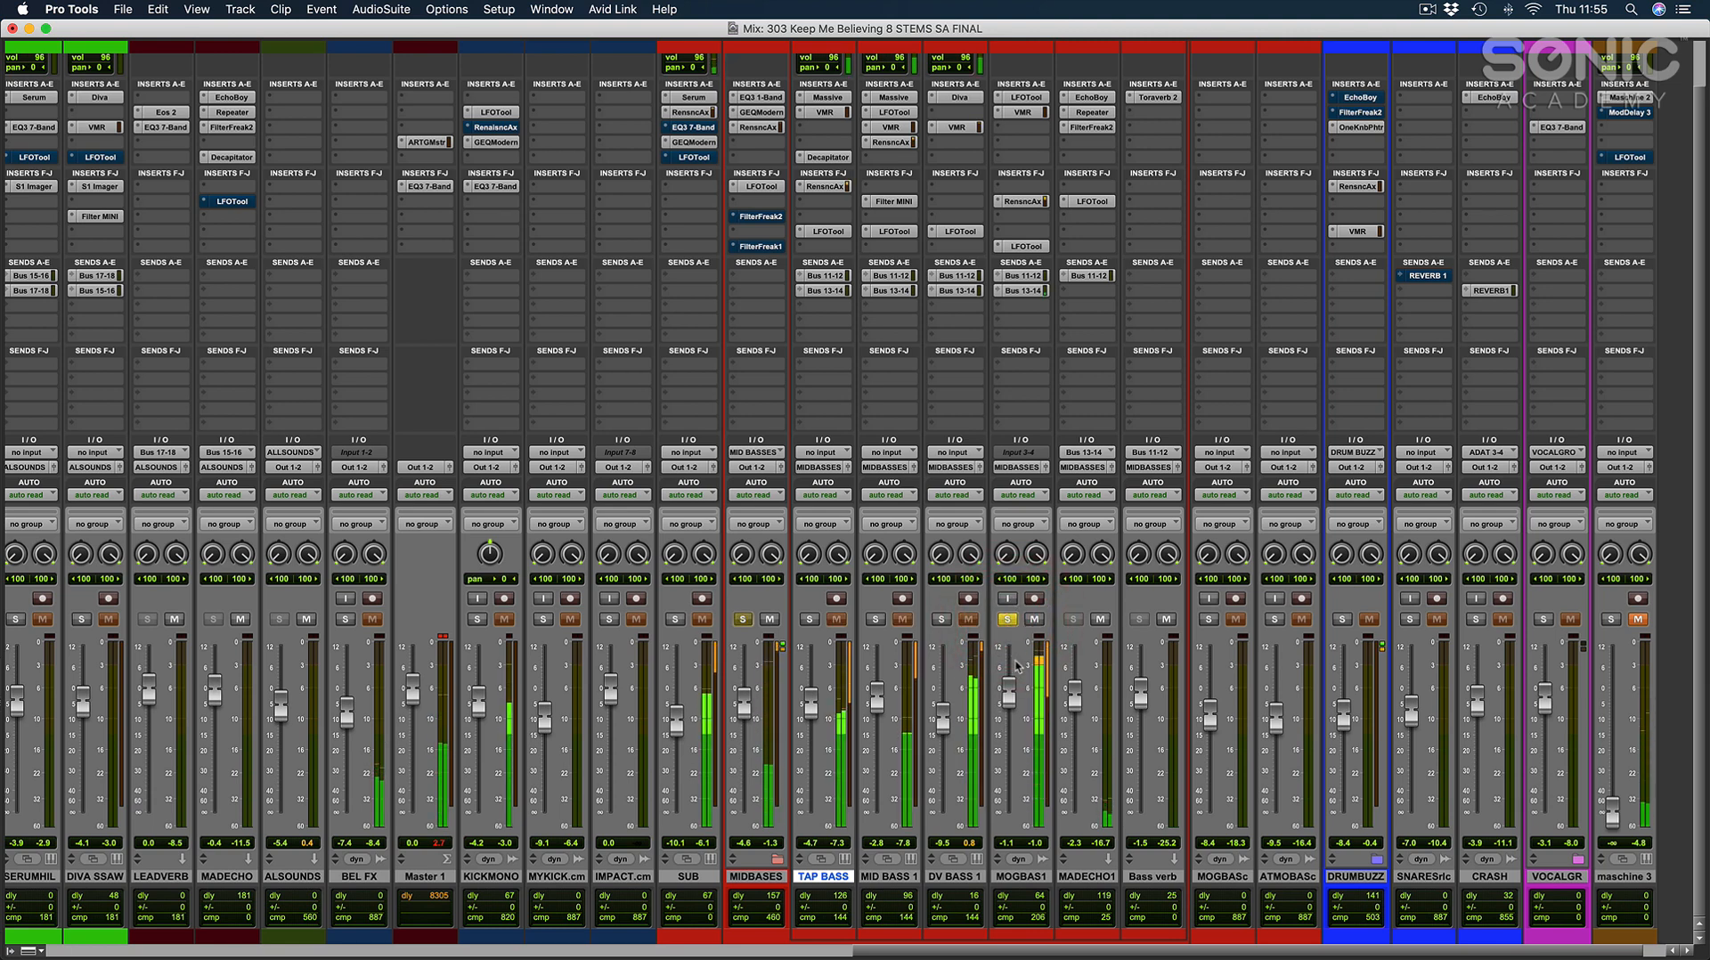
pyautogui.click(941, 619)
pyautogui.click(1007, 619)
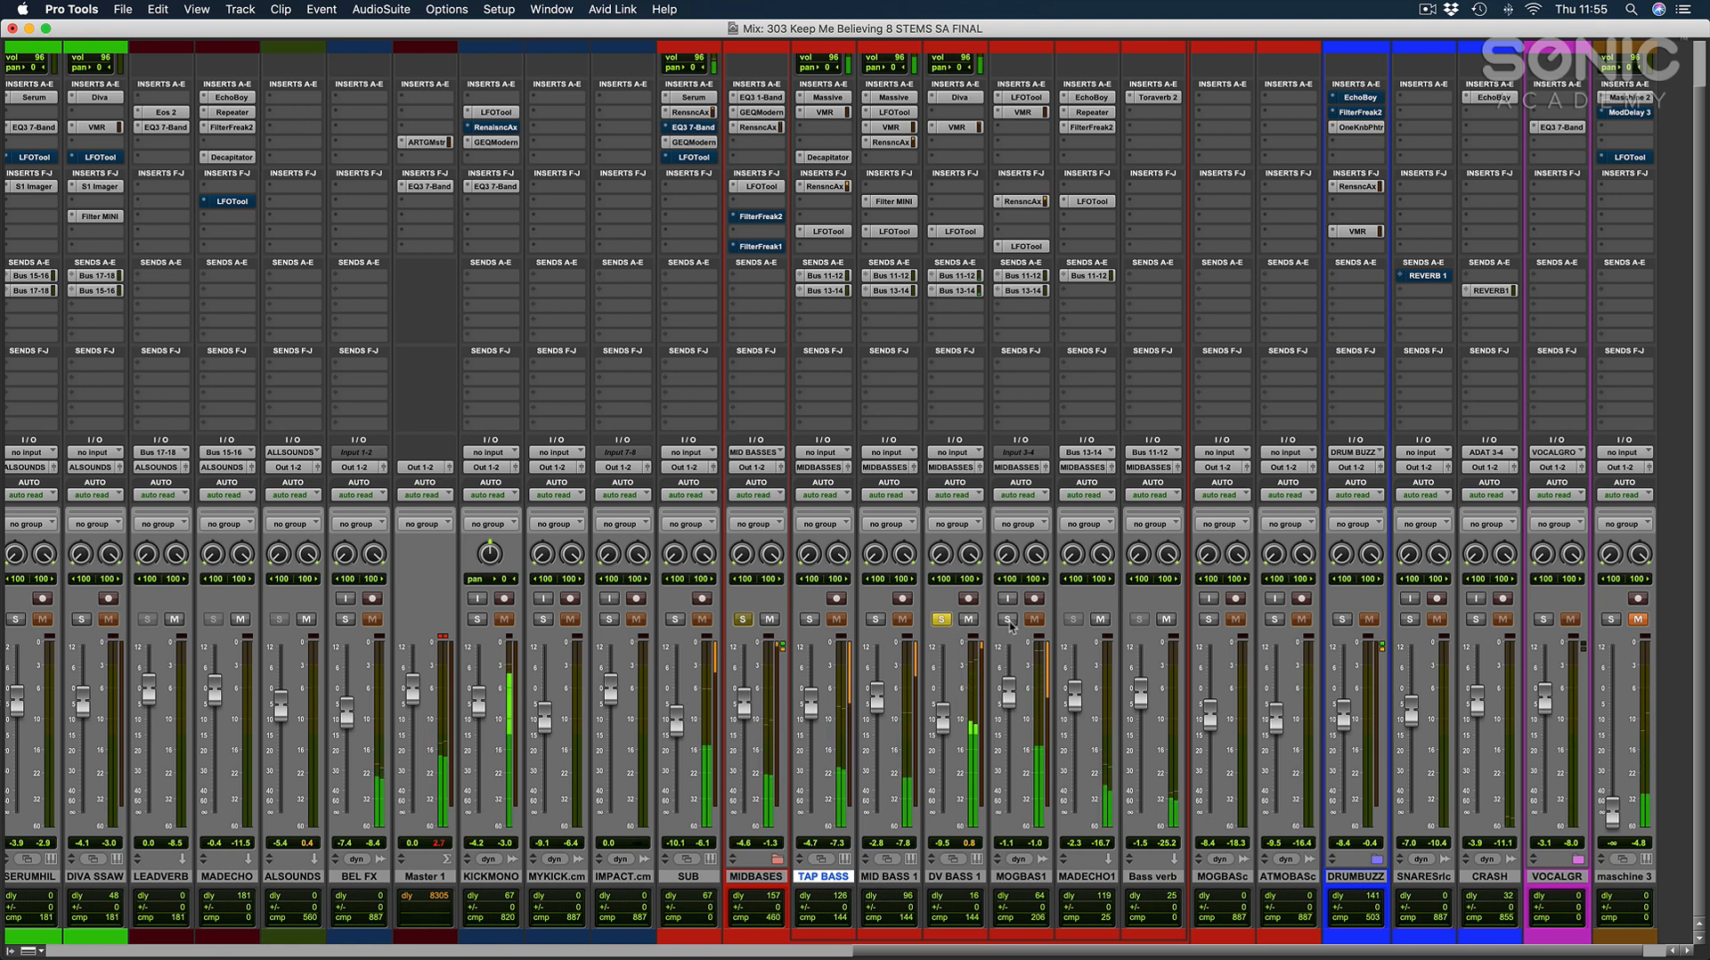
pyautogui.click(1008, 619)
pyautogui.click(875, 619)
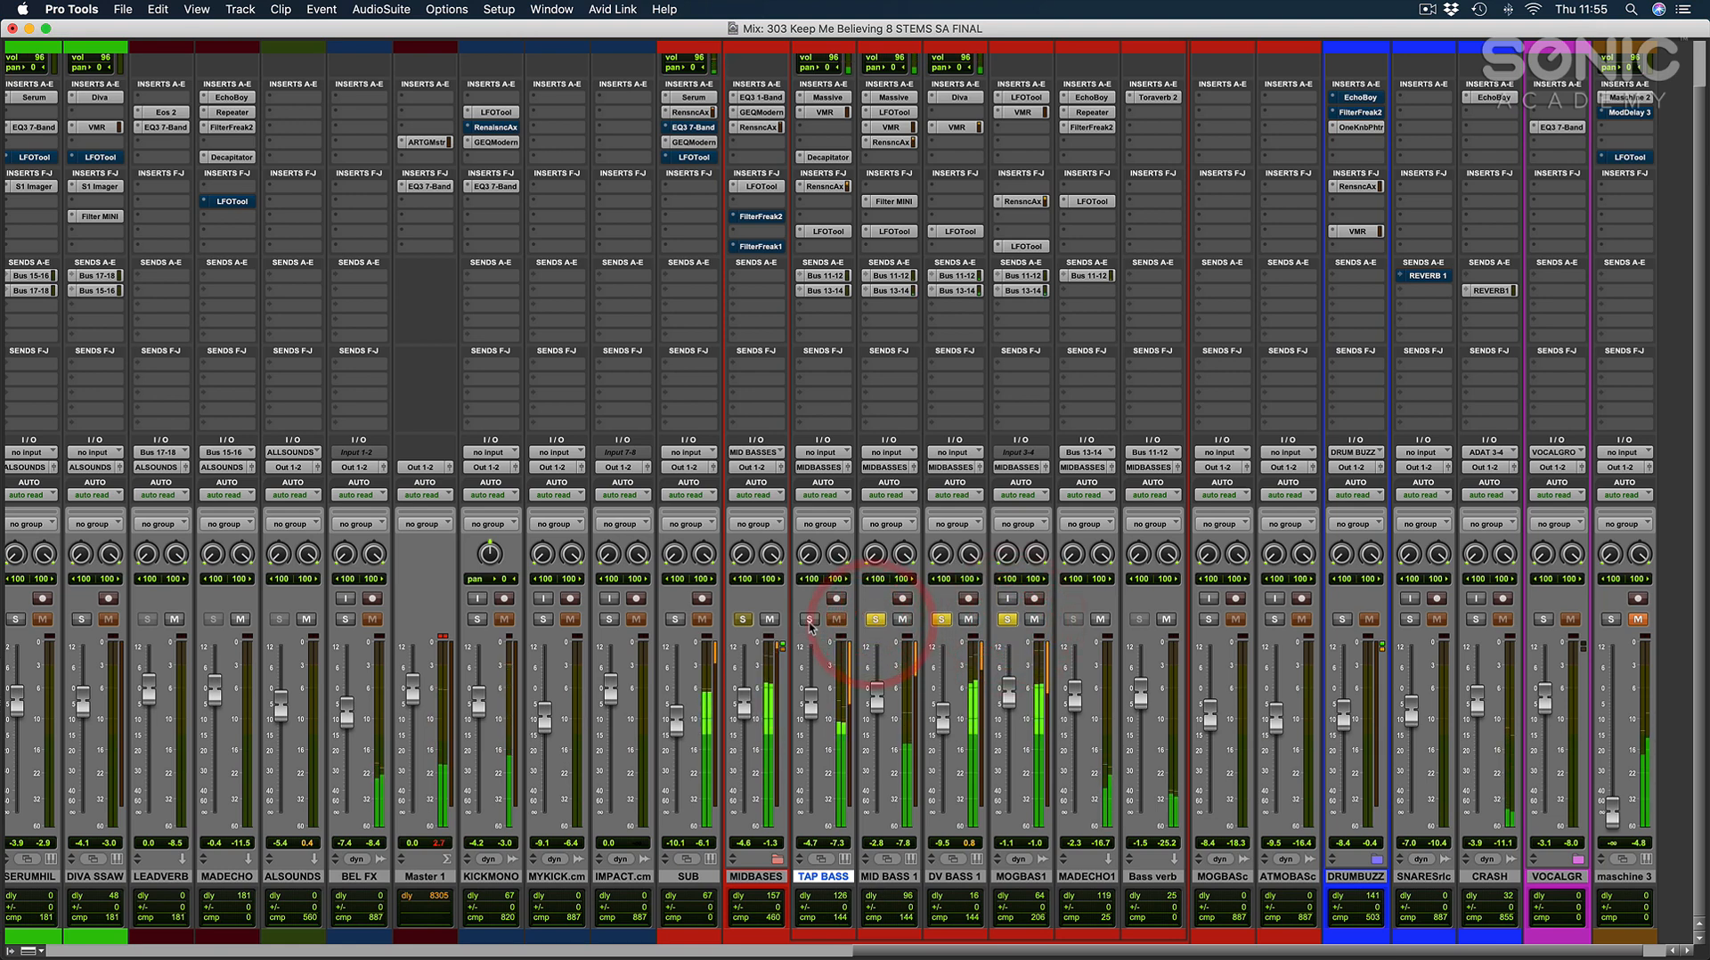
pyautogui.click(809, 619)
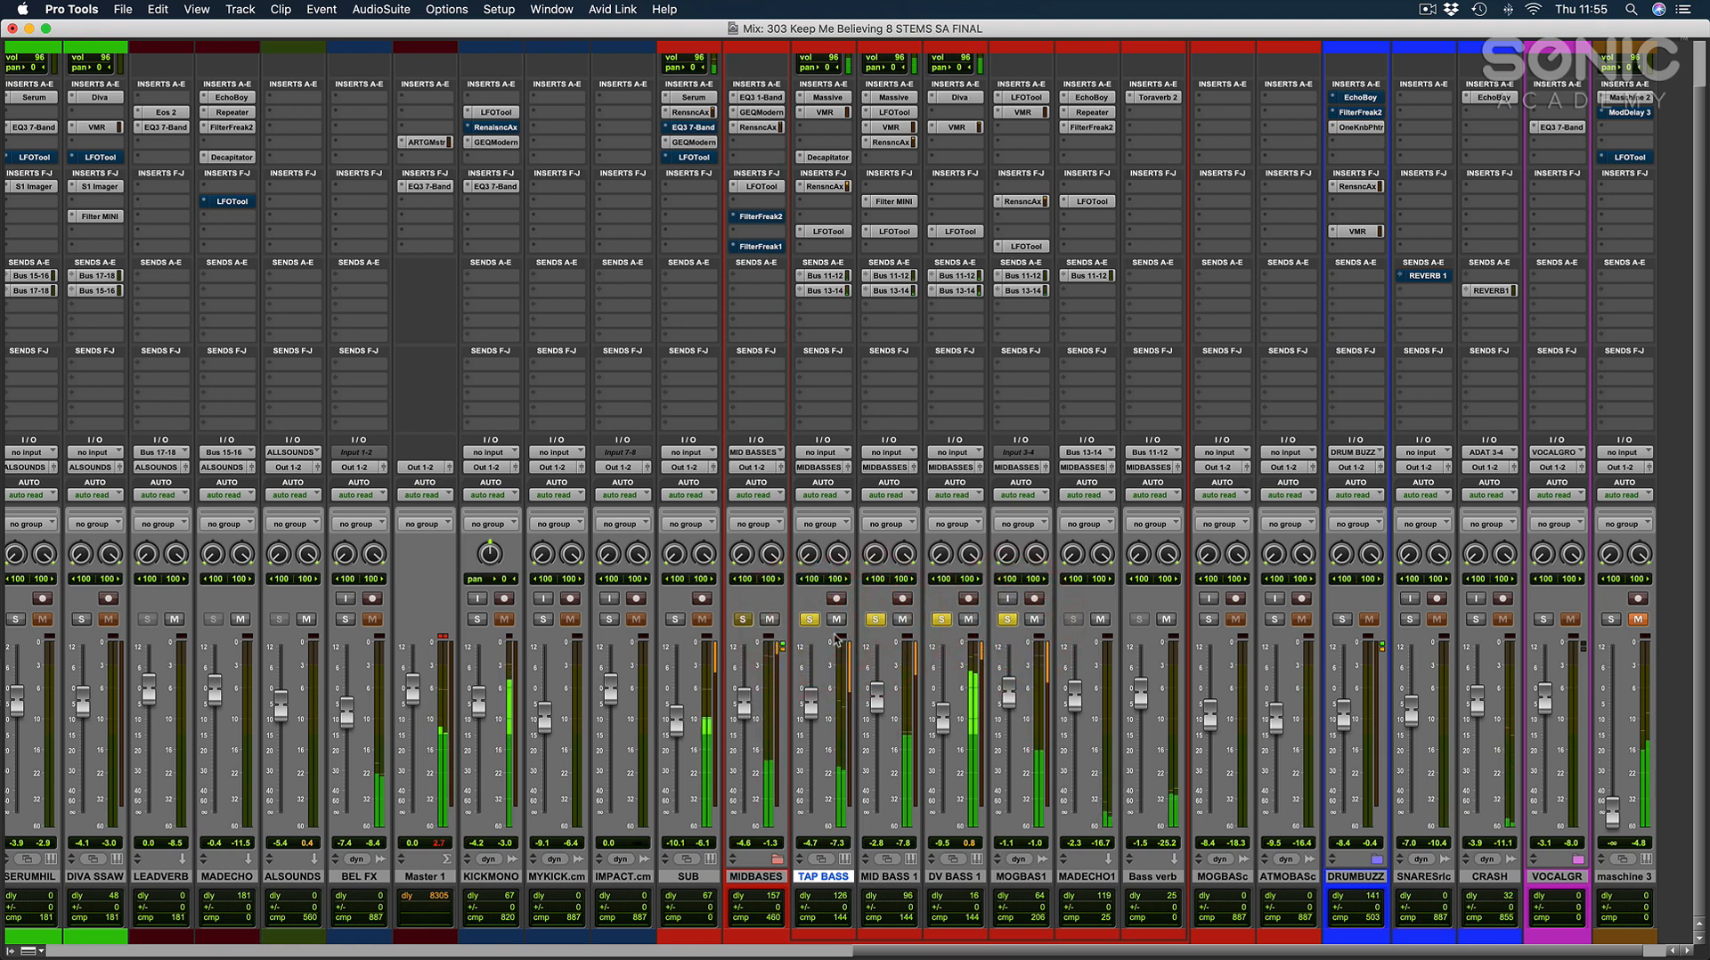
pyautogui.keyDown('alt'); pyautogui.click(808, 619); pyautogui.keyUp('alt')
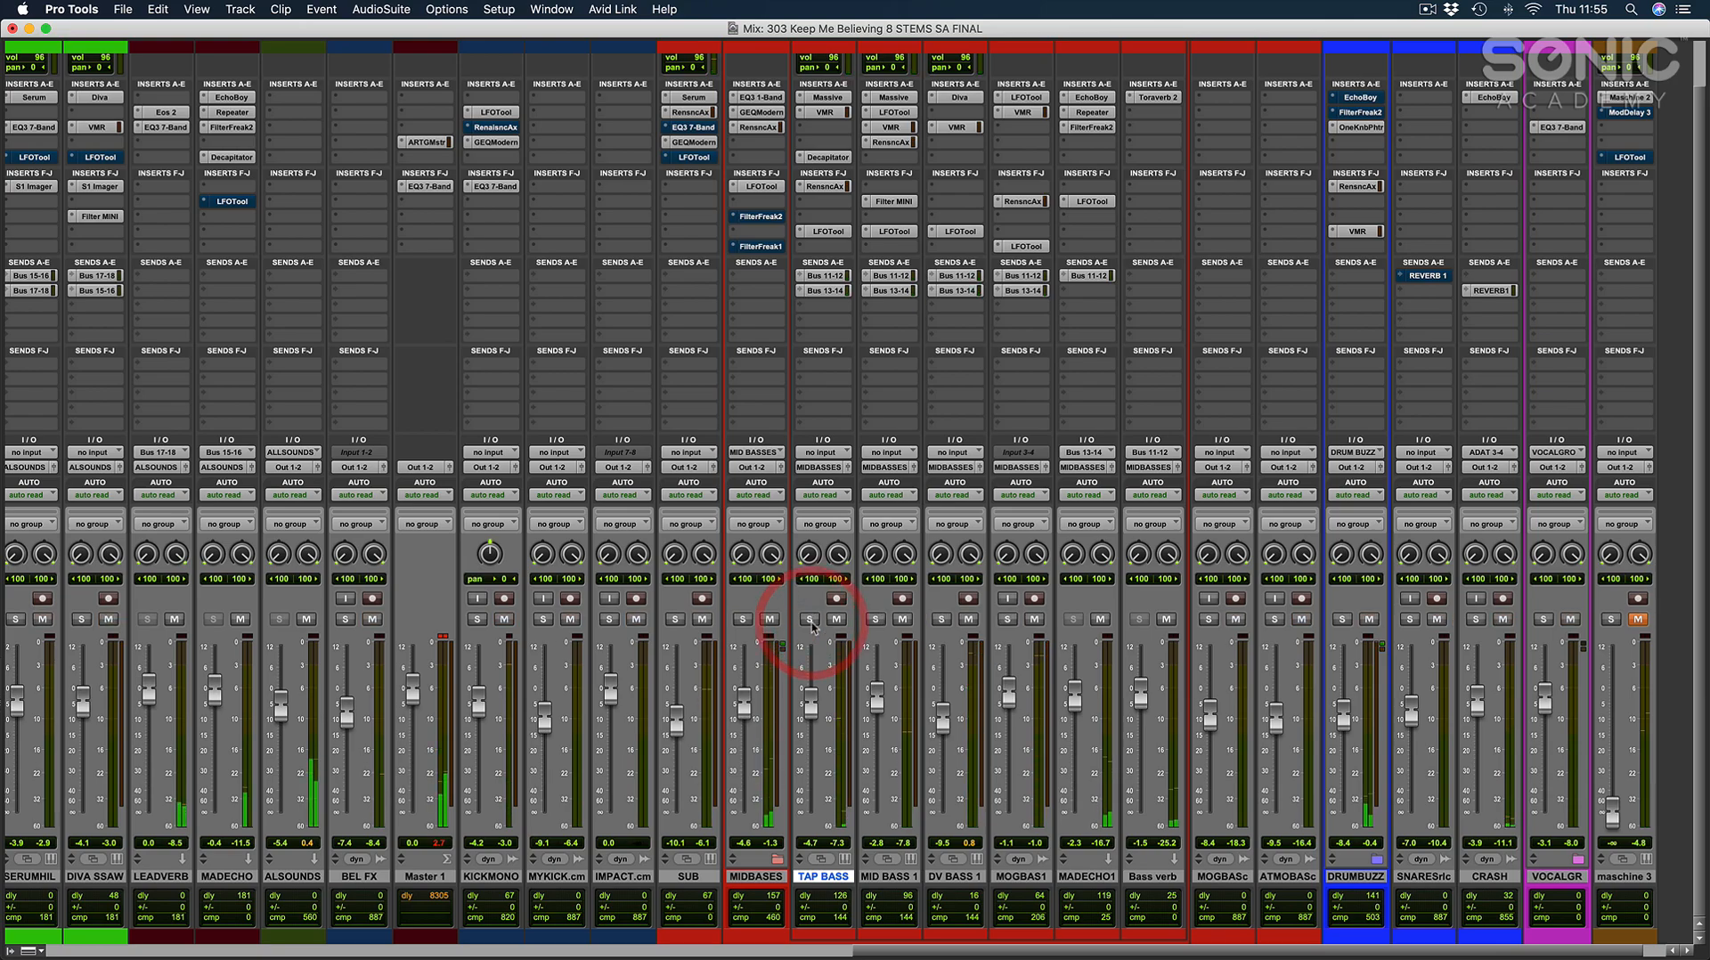
# Enlarge the DV BASS 1 clip starting at bar 41 to fill the Edit window and magnify its MIDI notes.
pyautogui.press('super+equal')
pyautogui.click(760, 694)
pyautogui.press('e')
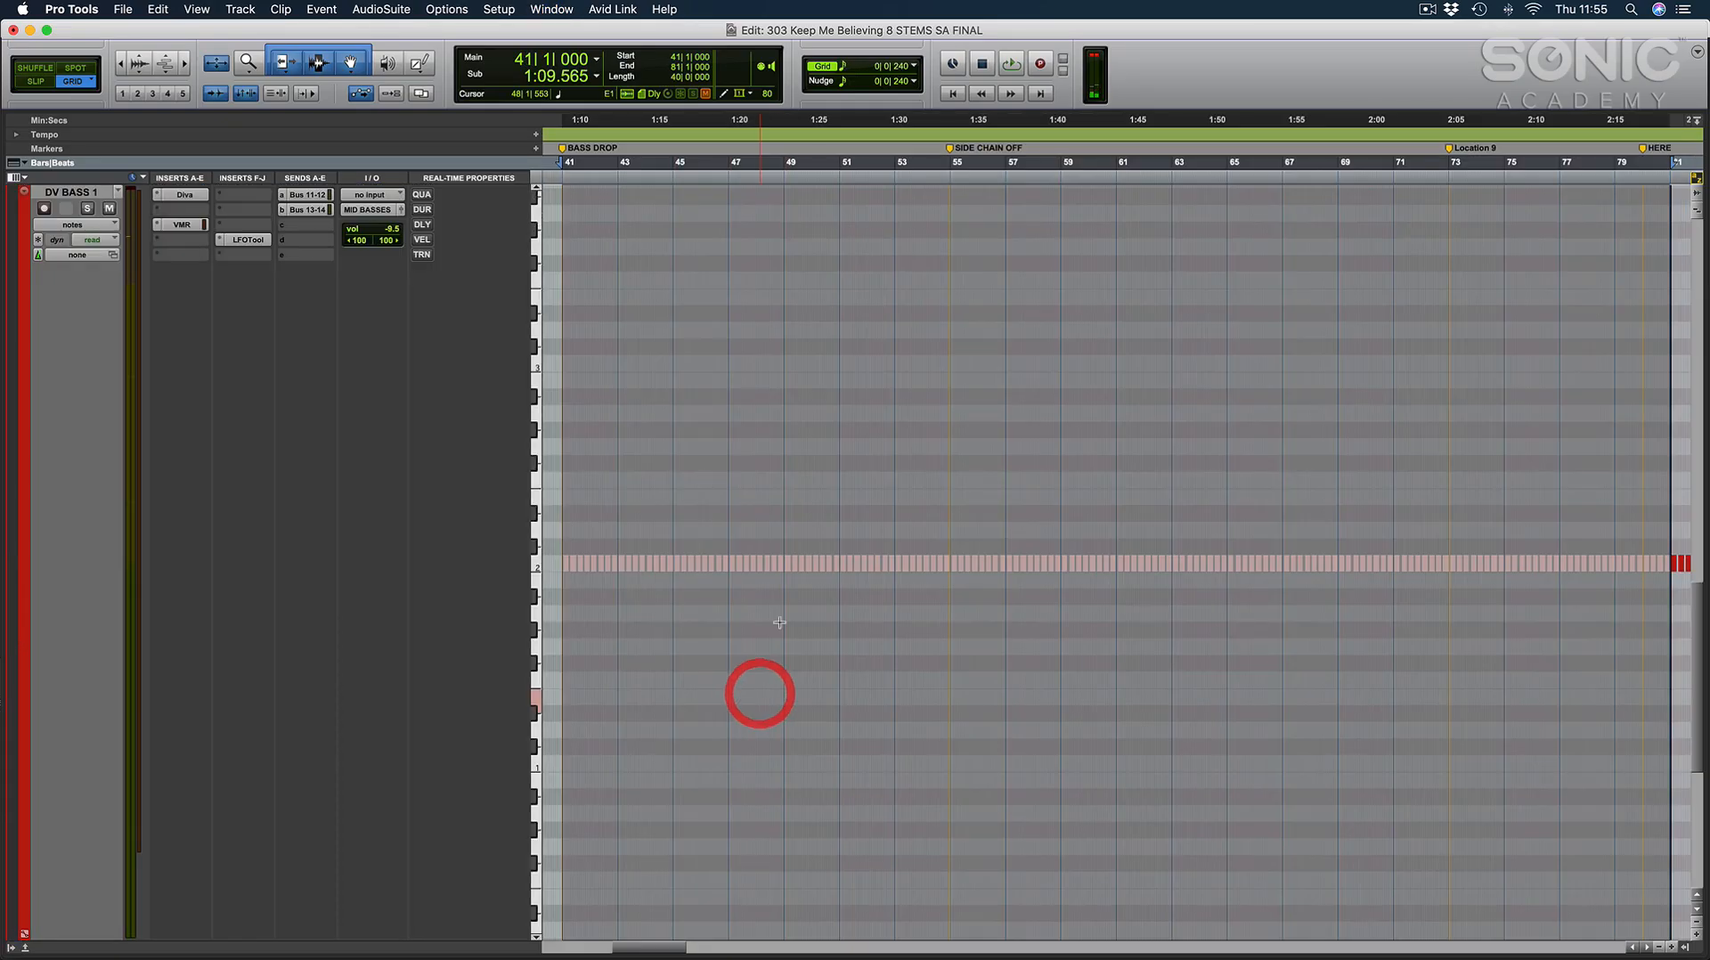
pyautogui.click(783, 465)
pyautogui.press('t')
pyautogui.press('t')
pyautogui.press('t')
# Display the DV BASS 1 note velocities from the BASS DROP marker and magnify them around 41|2|240.
pyautogui.hscroll(-10, 811, 476)
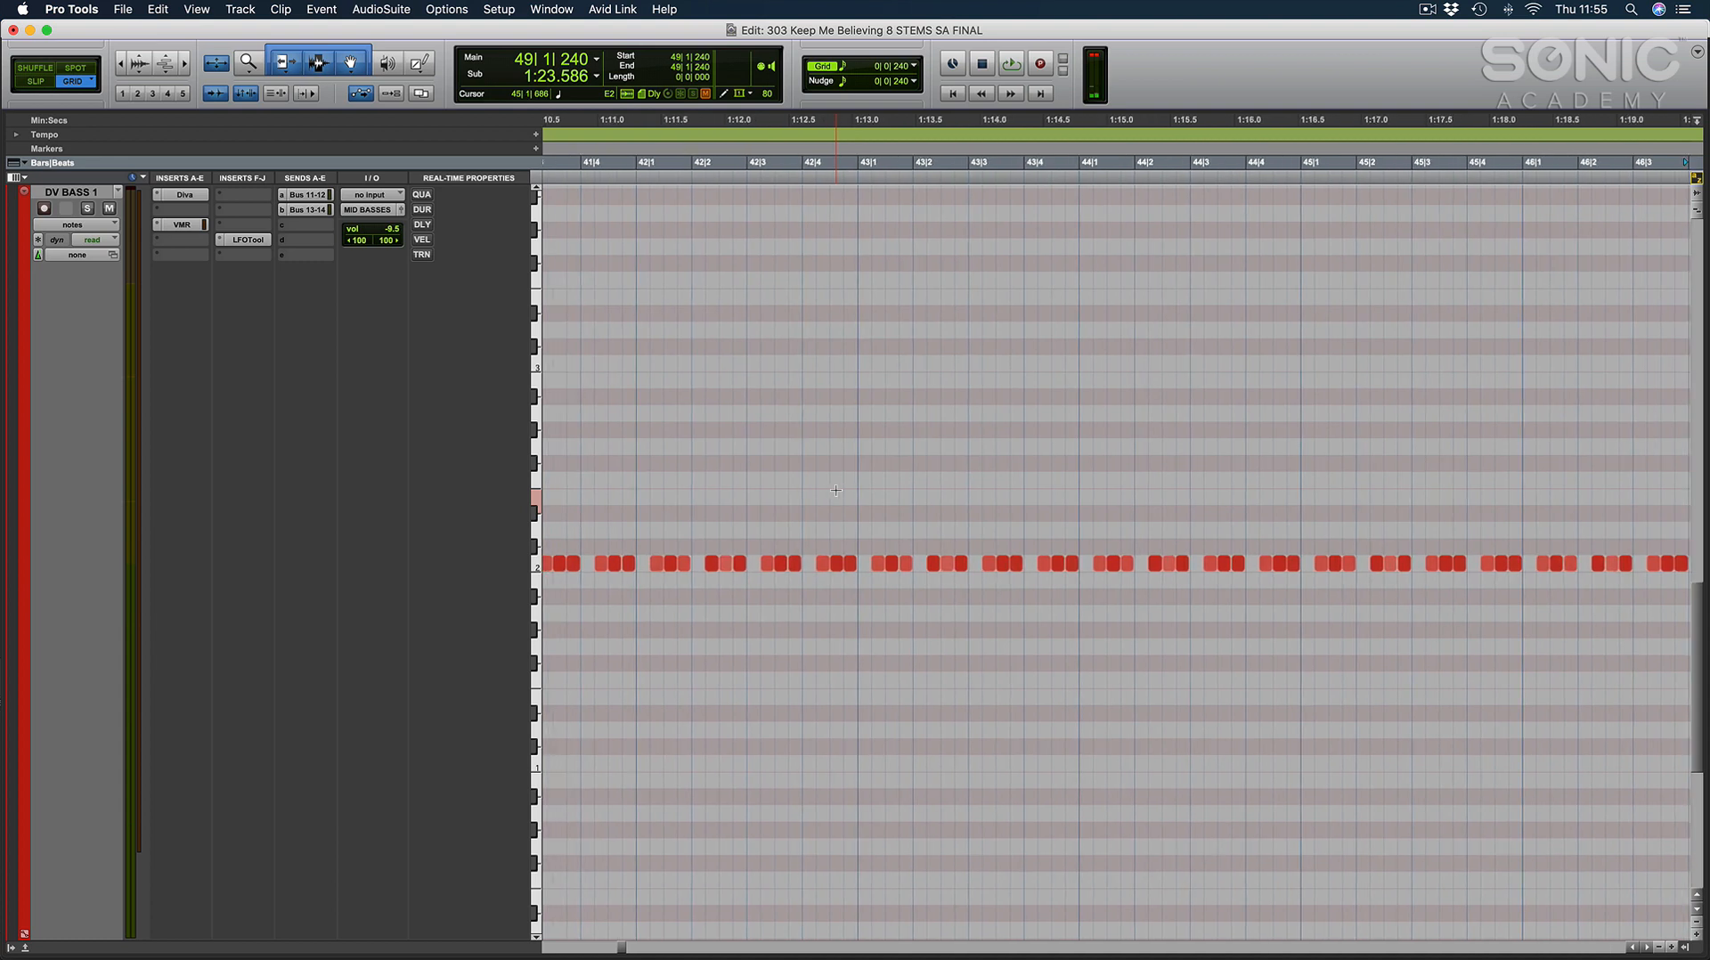
pyautogui.hscroll(-5, 835, 491)
pyautogui.hotkey('ctrl', '-')
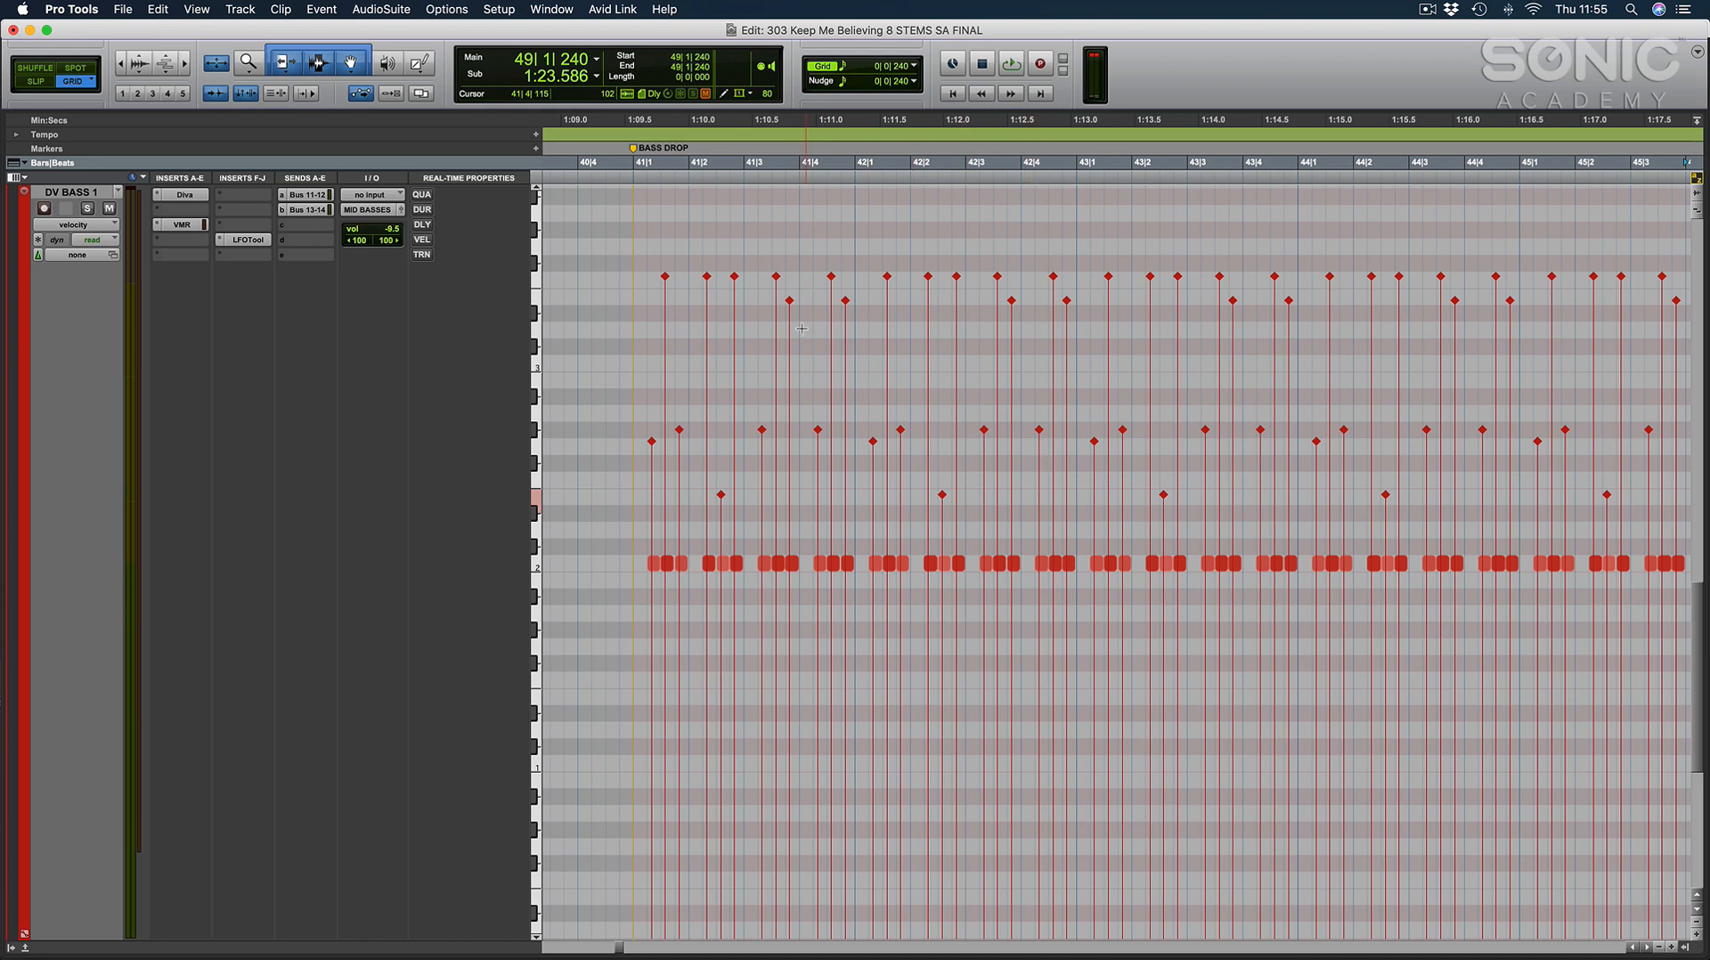
pyautogui.click(699, 343)
pyautogui.press('t')
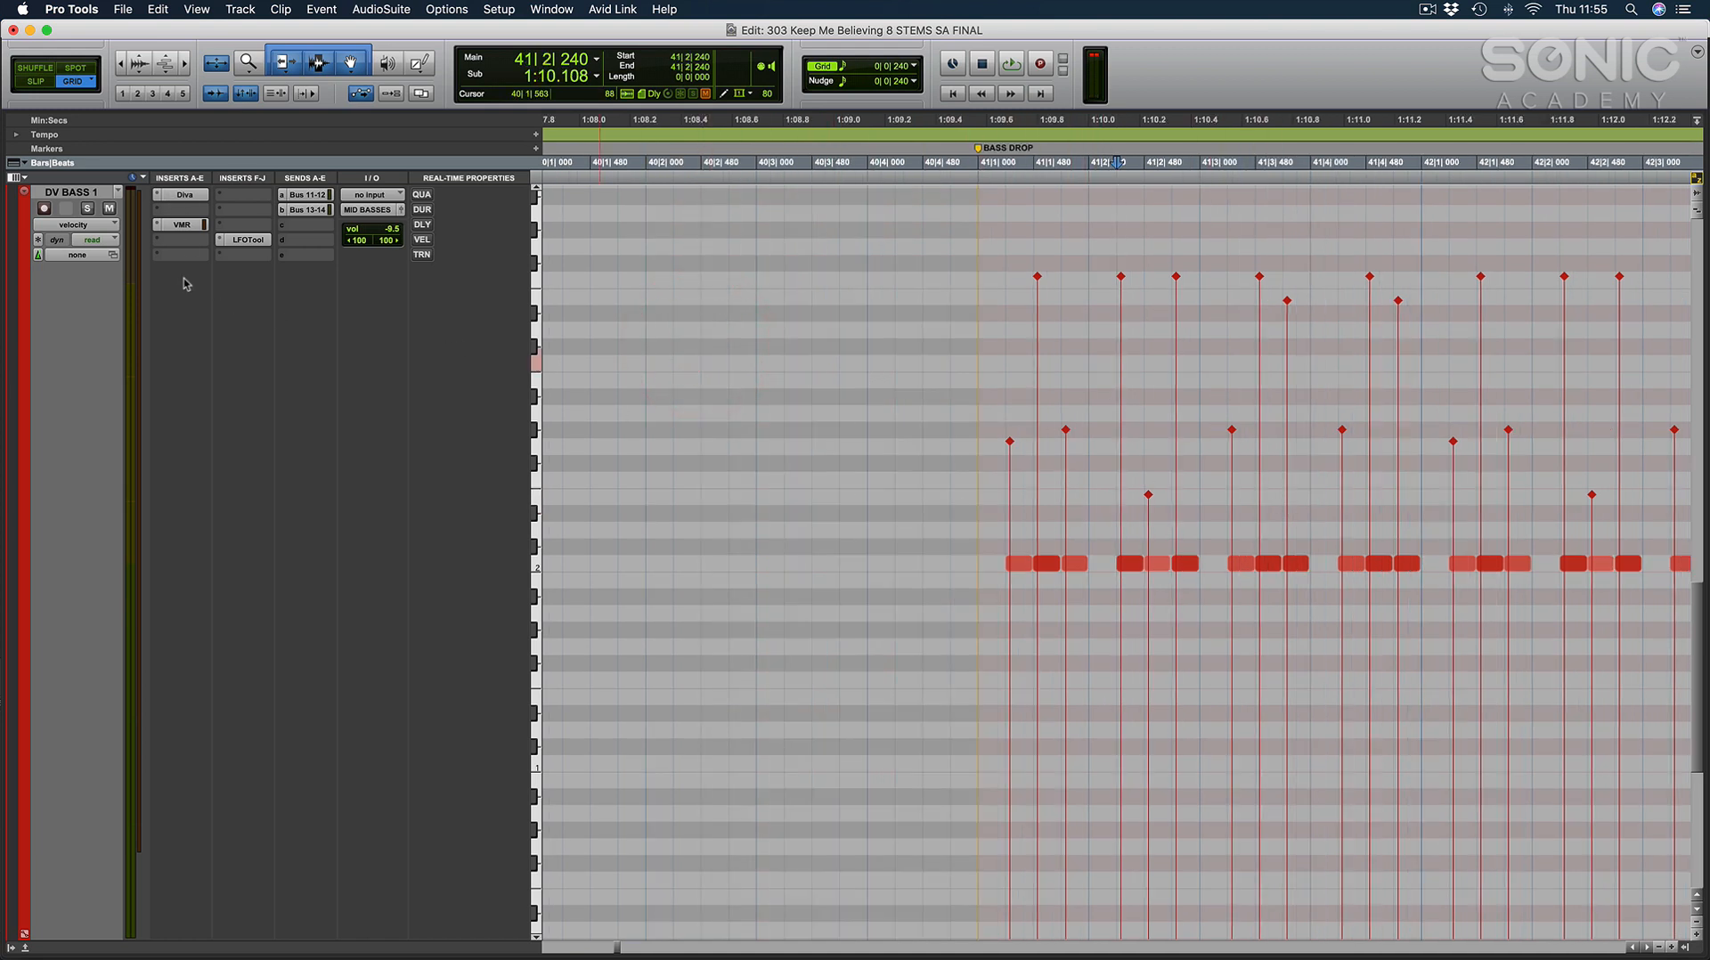
# Inspect the Diva synth settings on DV BASS 1, restore the full arrangement view and close the plug-in window.
pyautogui.click(184, 194)
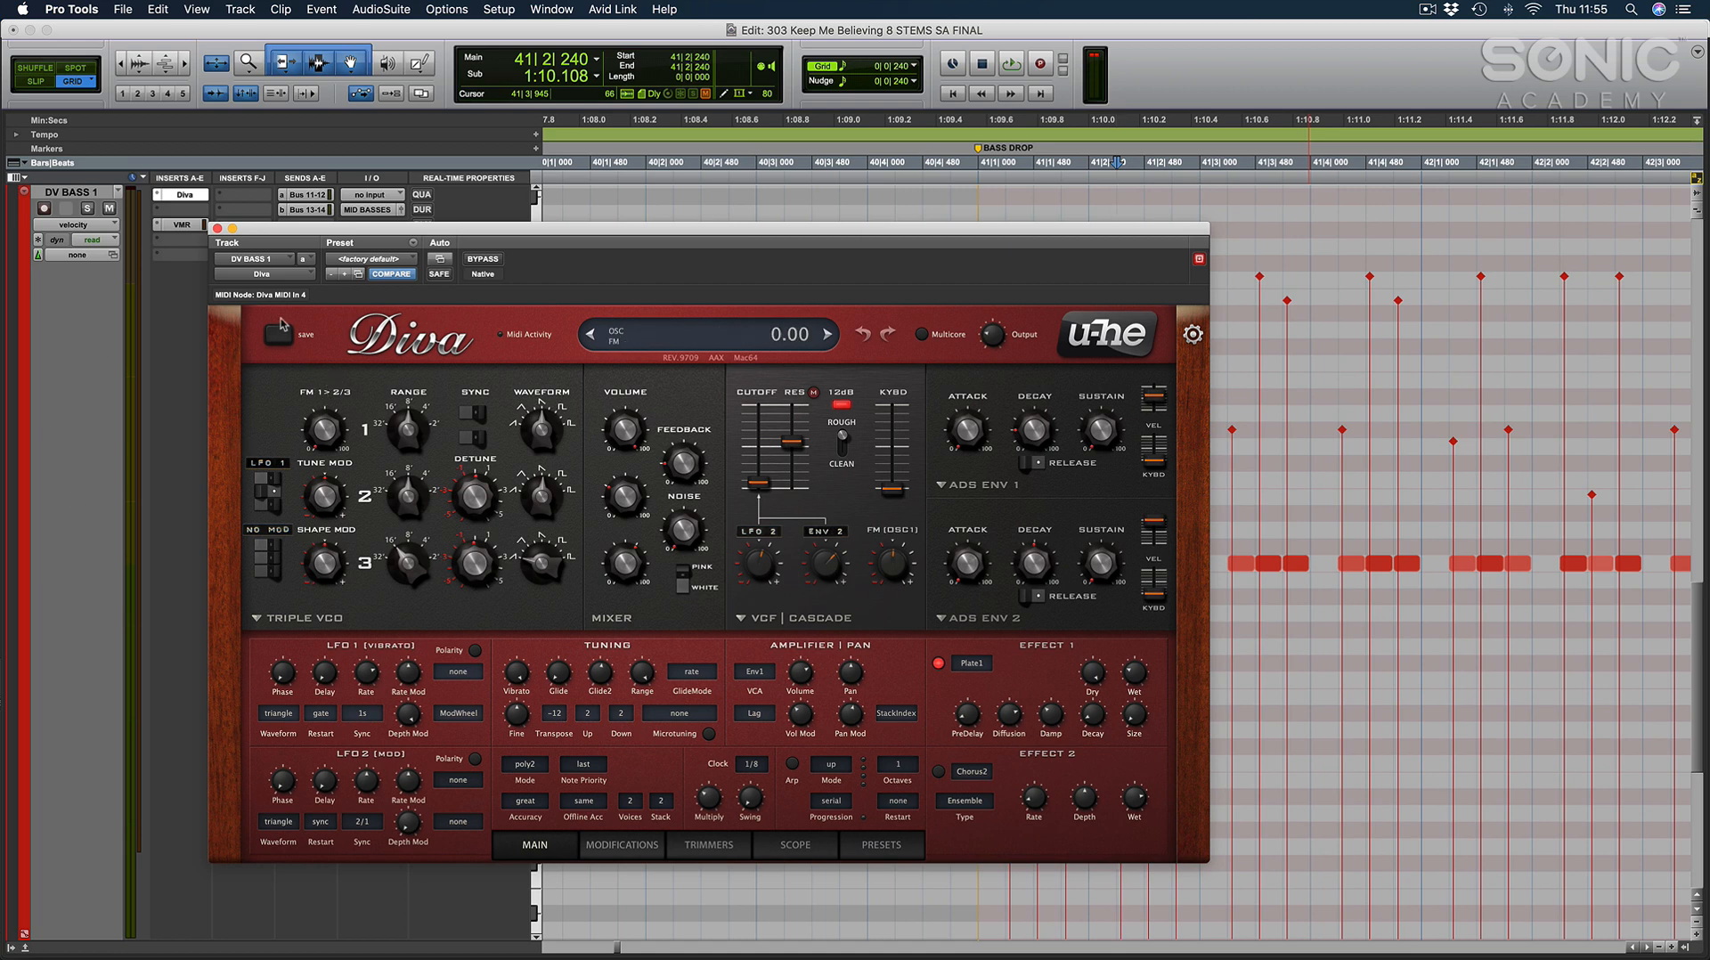
pyautogui.click(218, 228)
pyautogui.press('e')
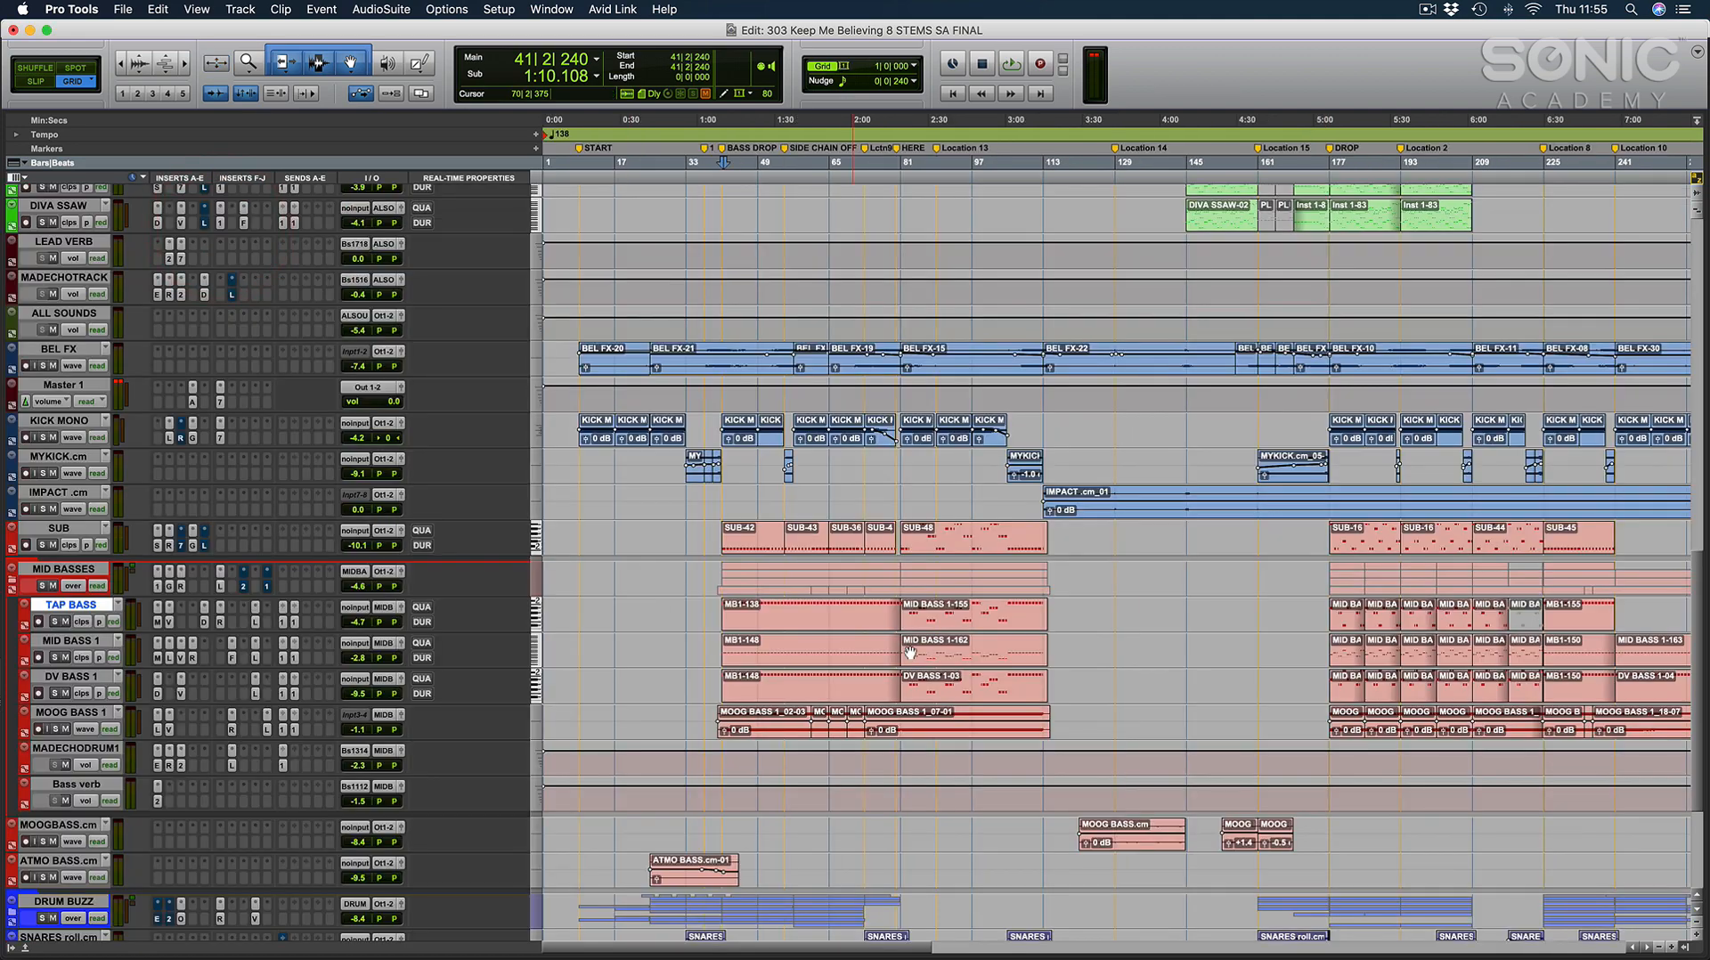
pyautogui.click(155, 695)
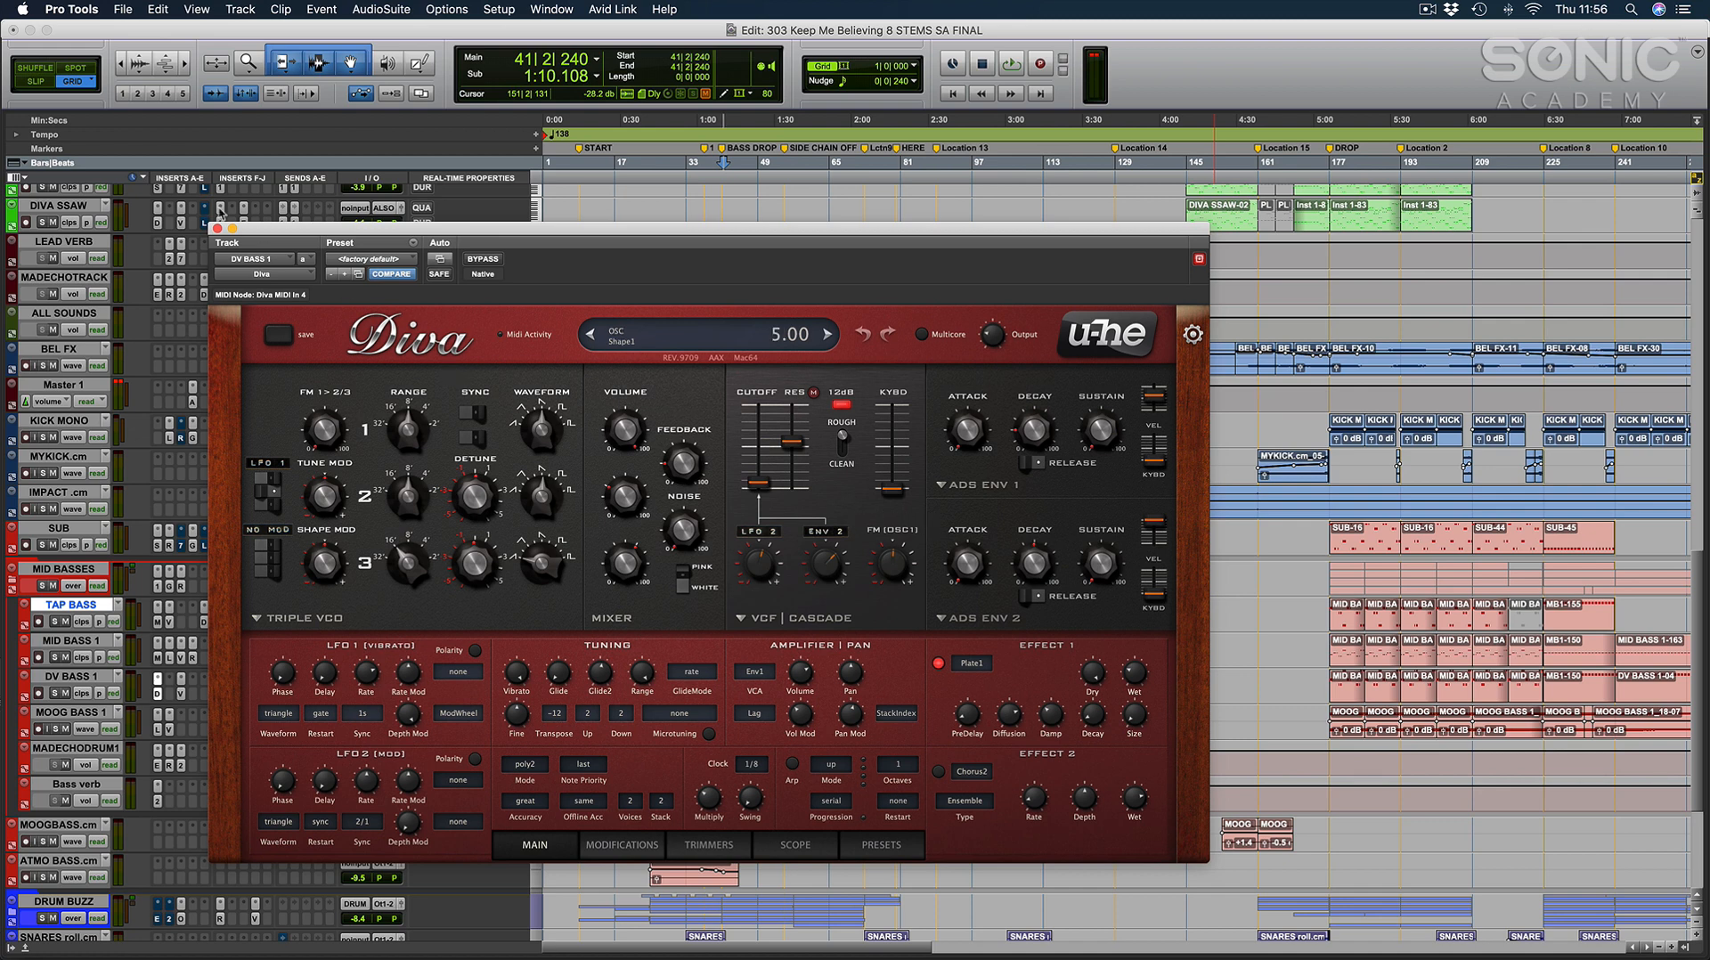
pyautogui.click(217, 229)
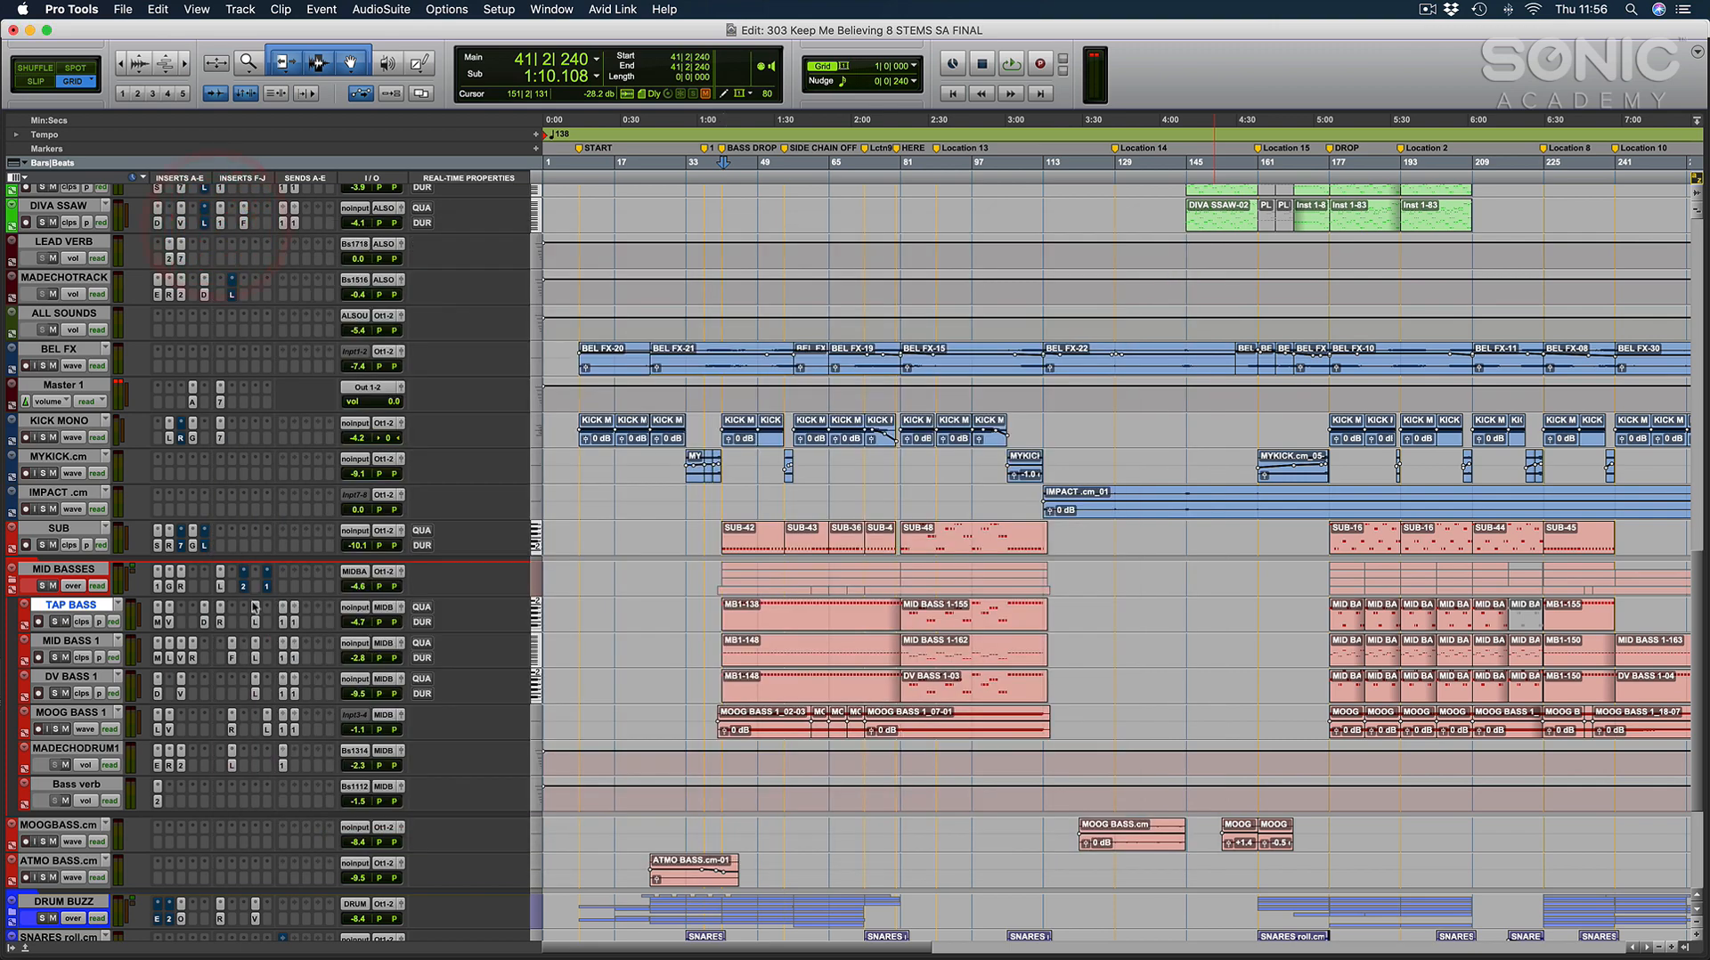
# Place the playback position at bar 41 and collapse the MID BASSES folder.
pyautogui.click(85, 570)
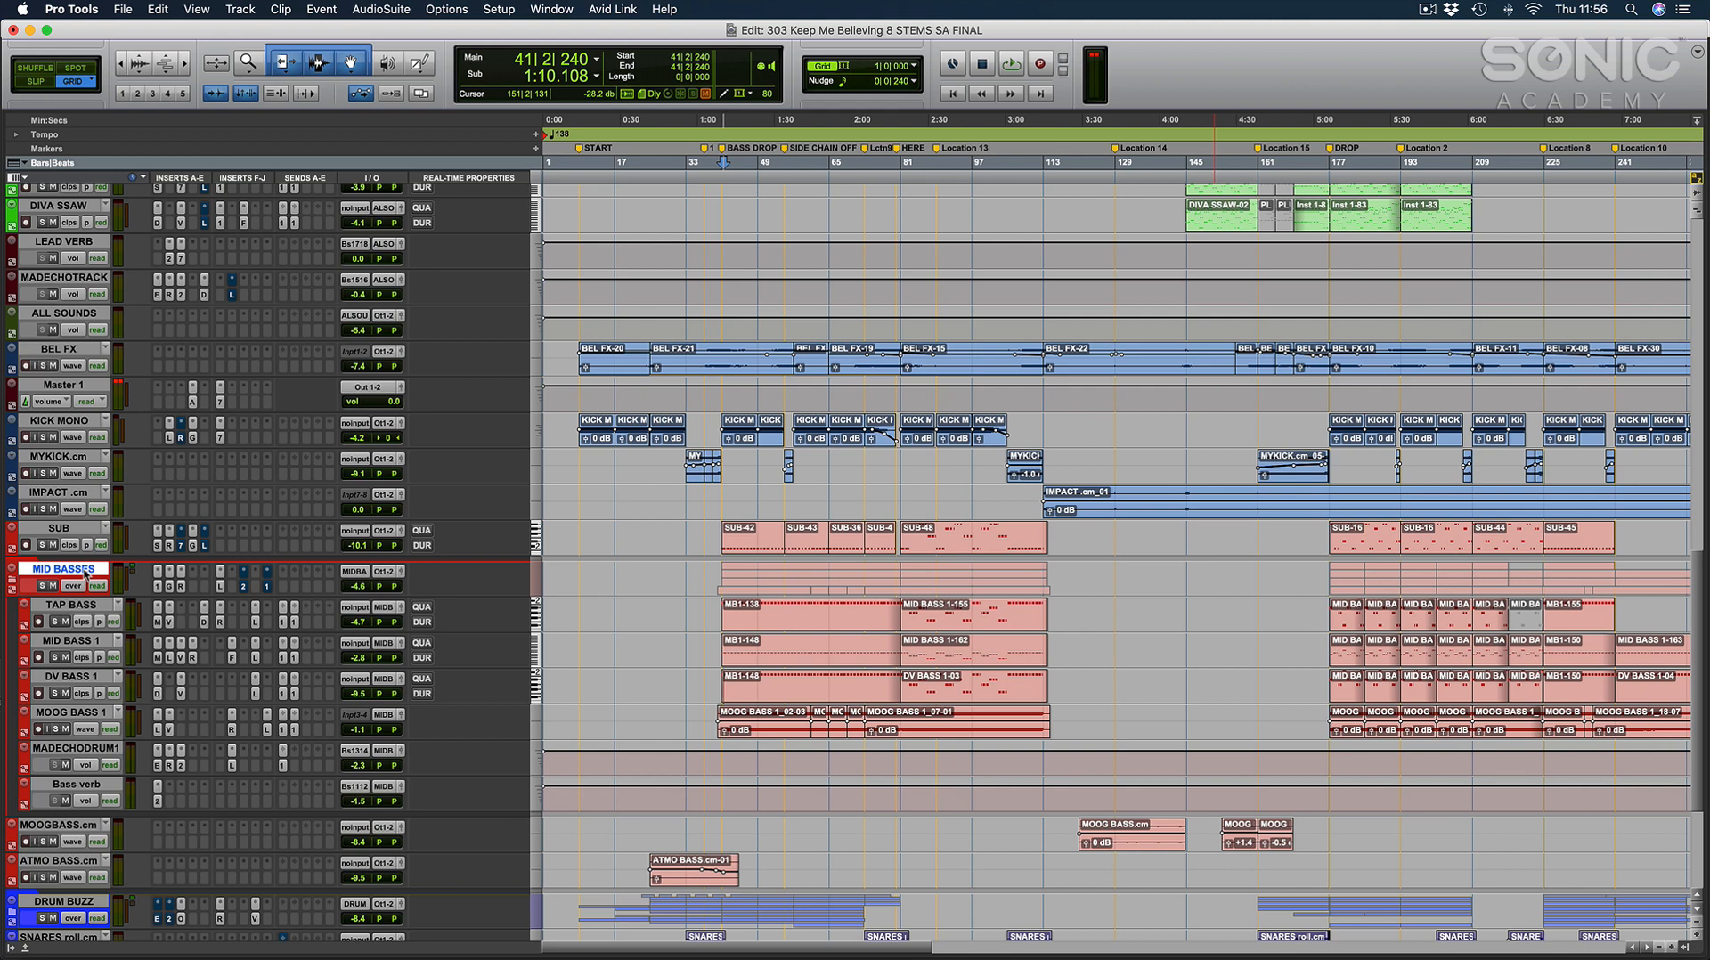
pyautogui.click(719, 496)
pyautogui.click(14, 579)
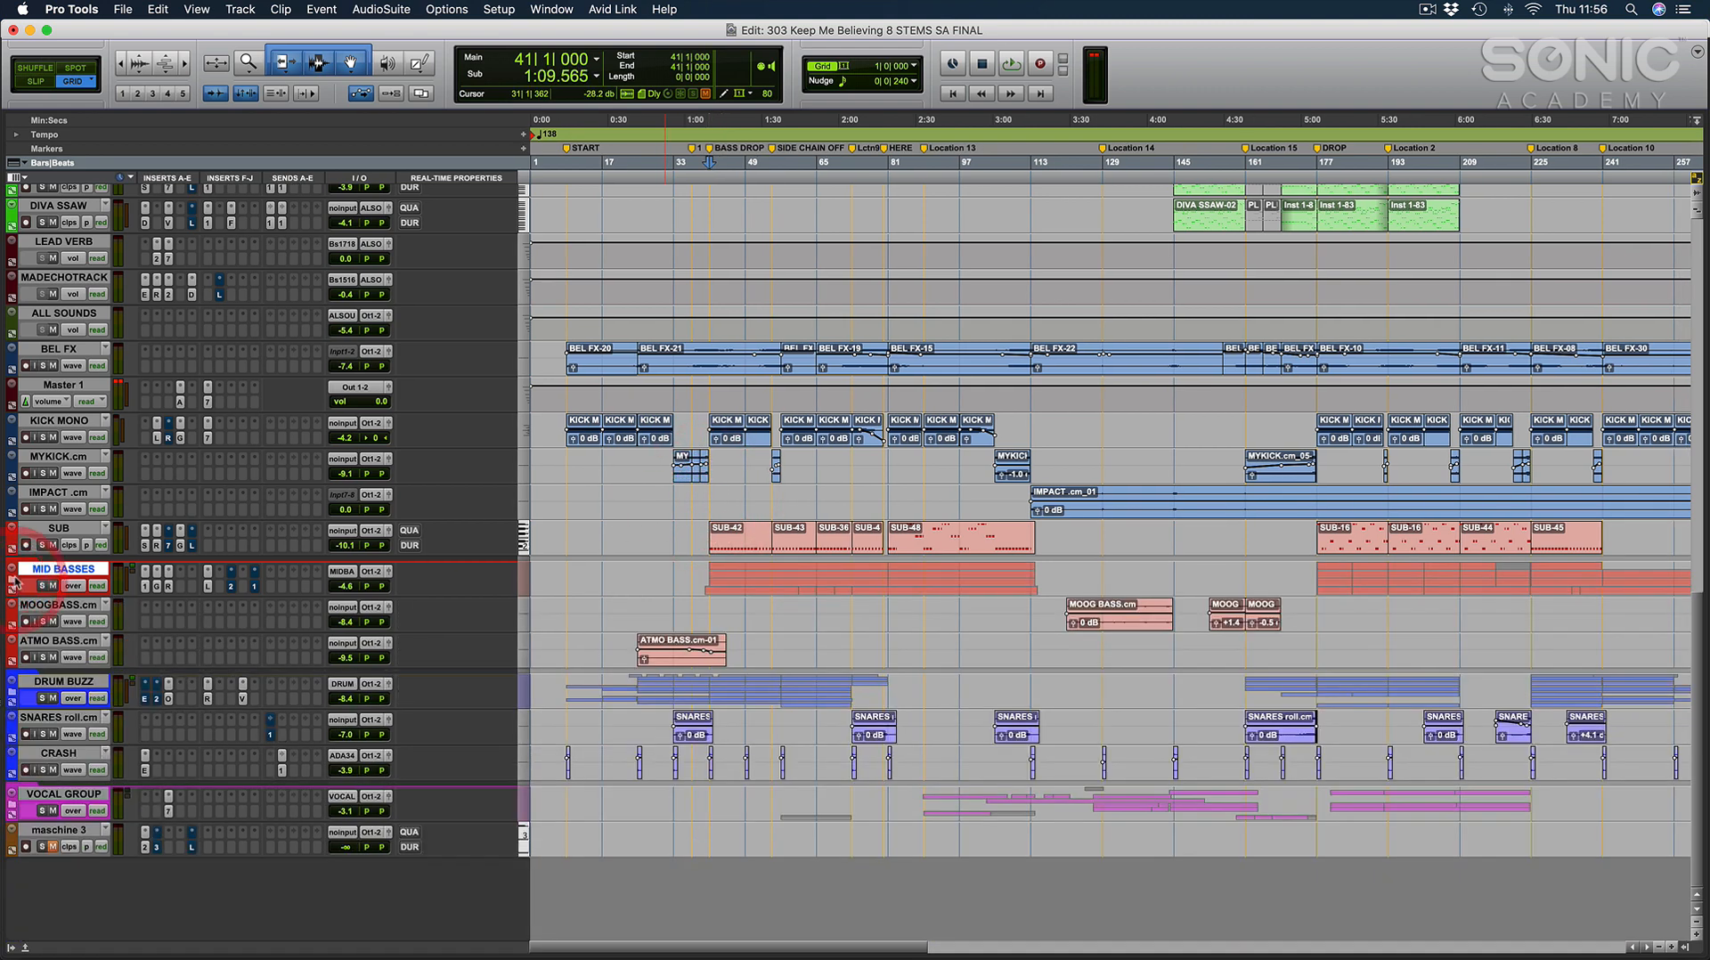
# Play the SUB track in solo from bar 41, clear its solo and open its Serum plug-in.
pyautogui.click(42, 534)
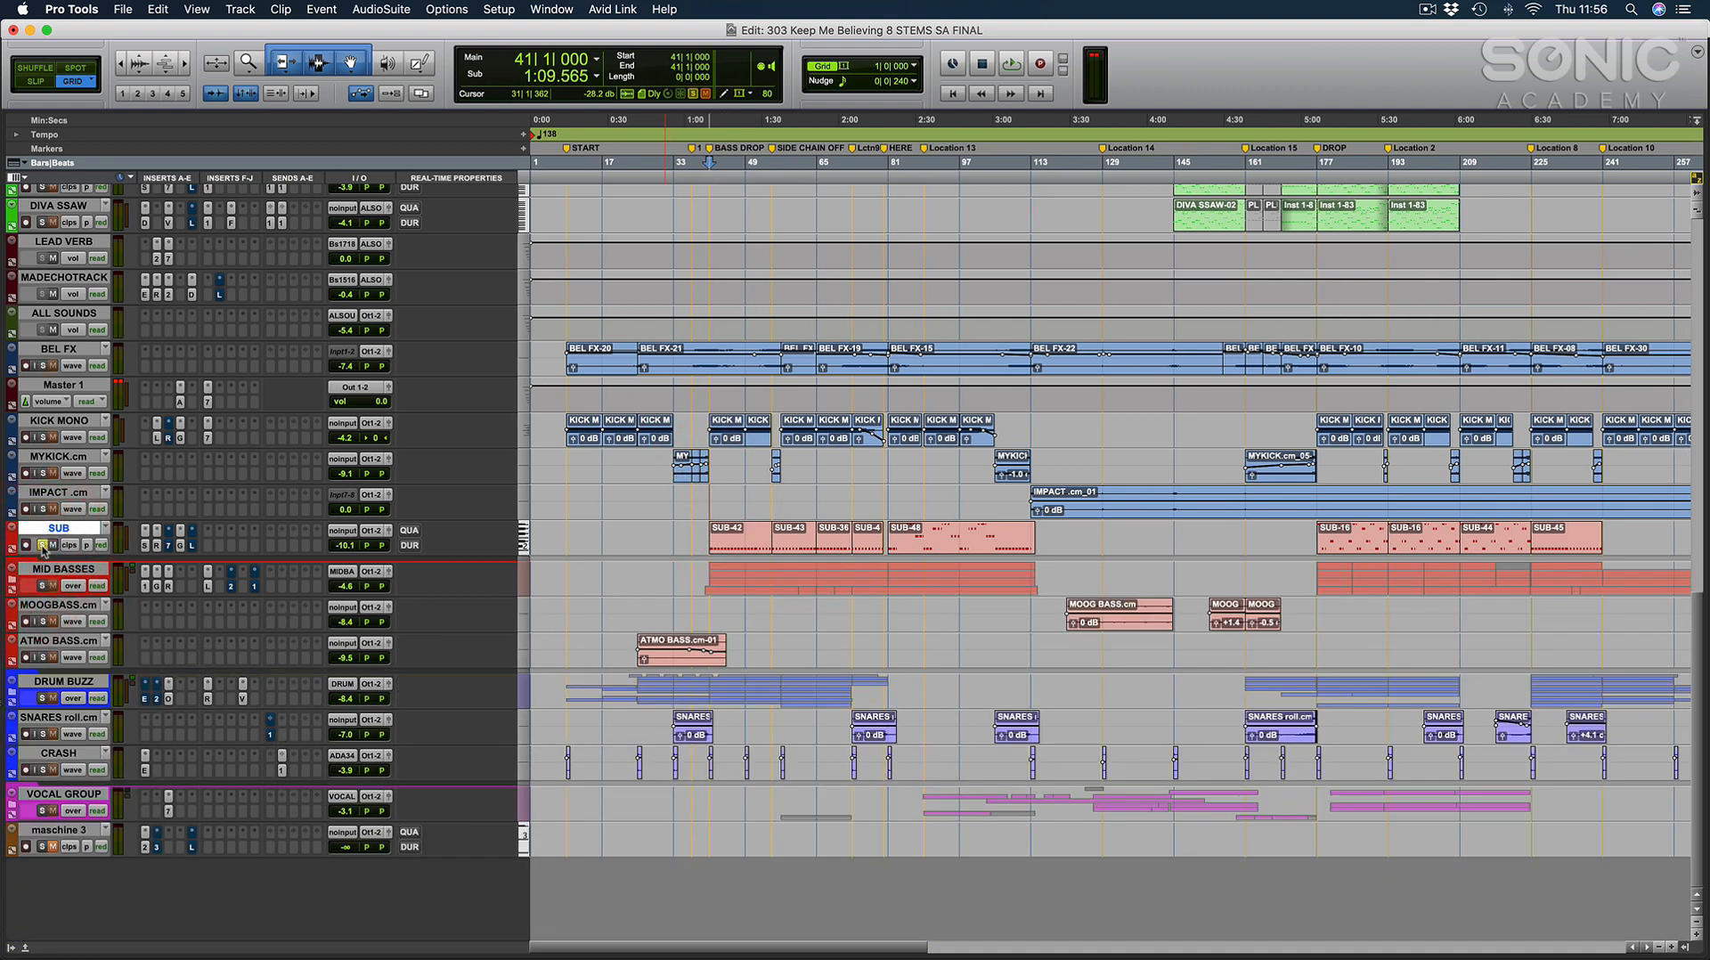
pyautogui.press('space')
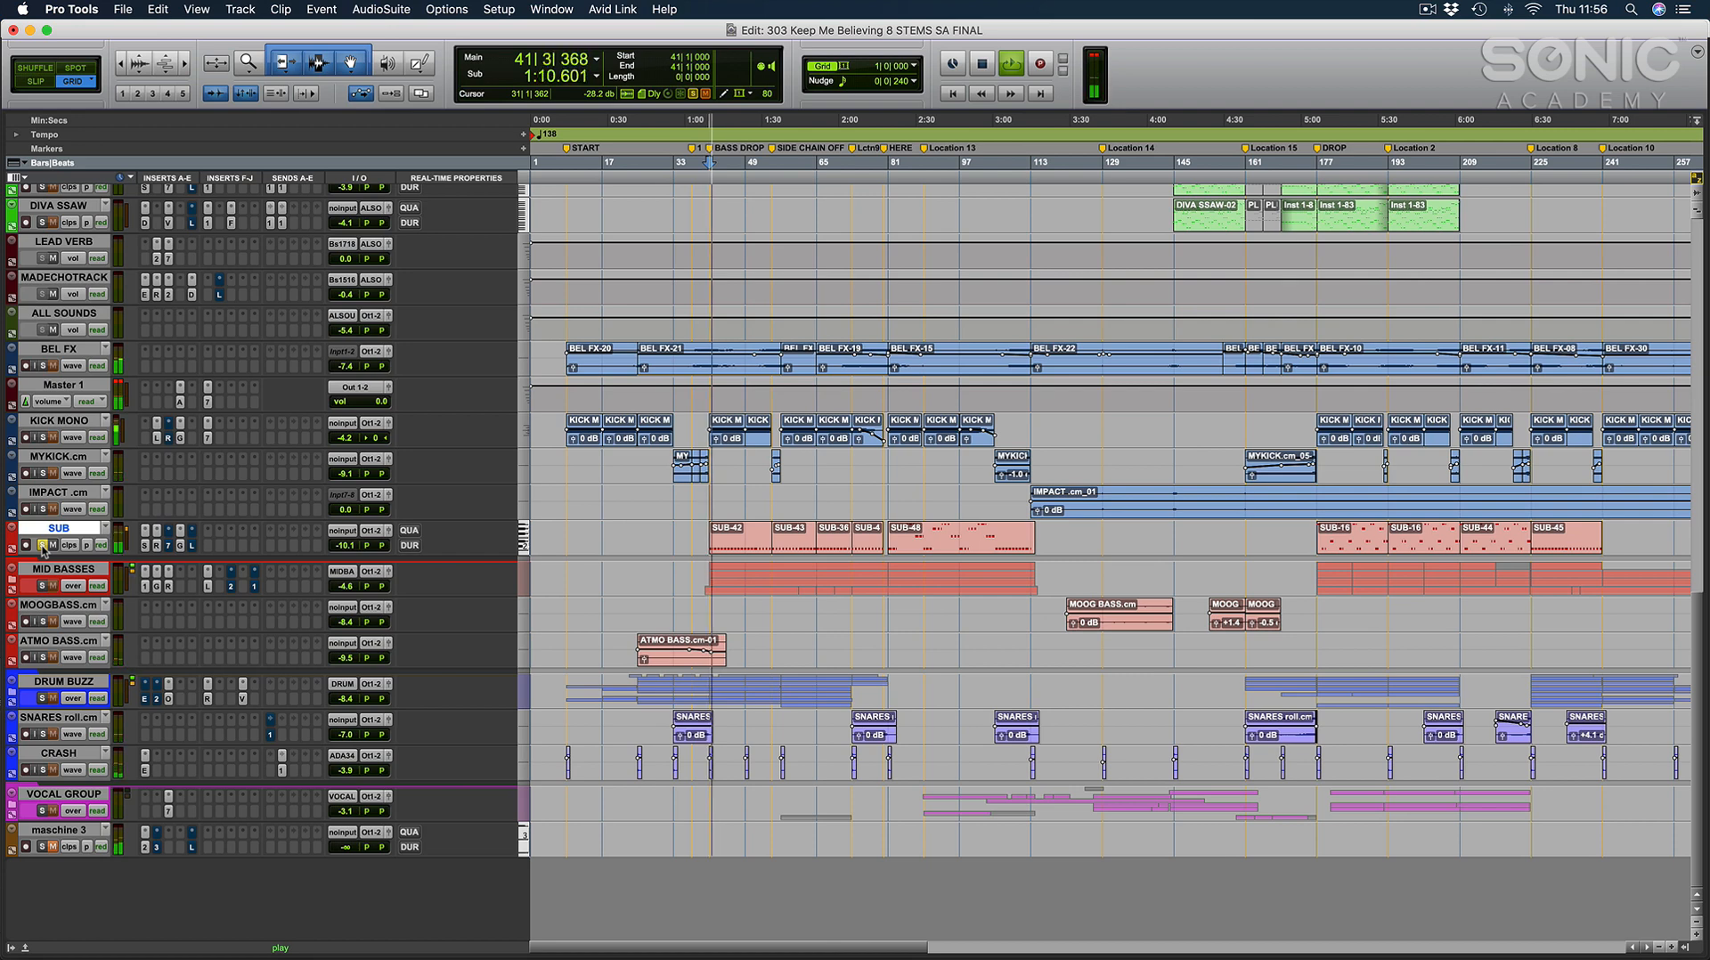
pyautogui.press('space')
pyautogui.click(42, 544)
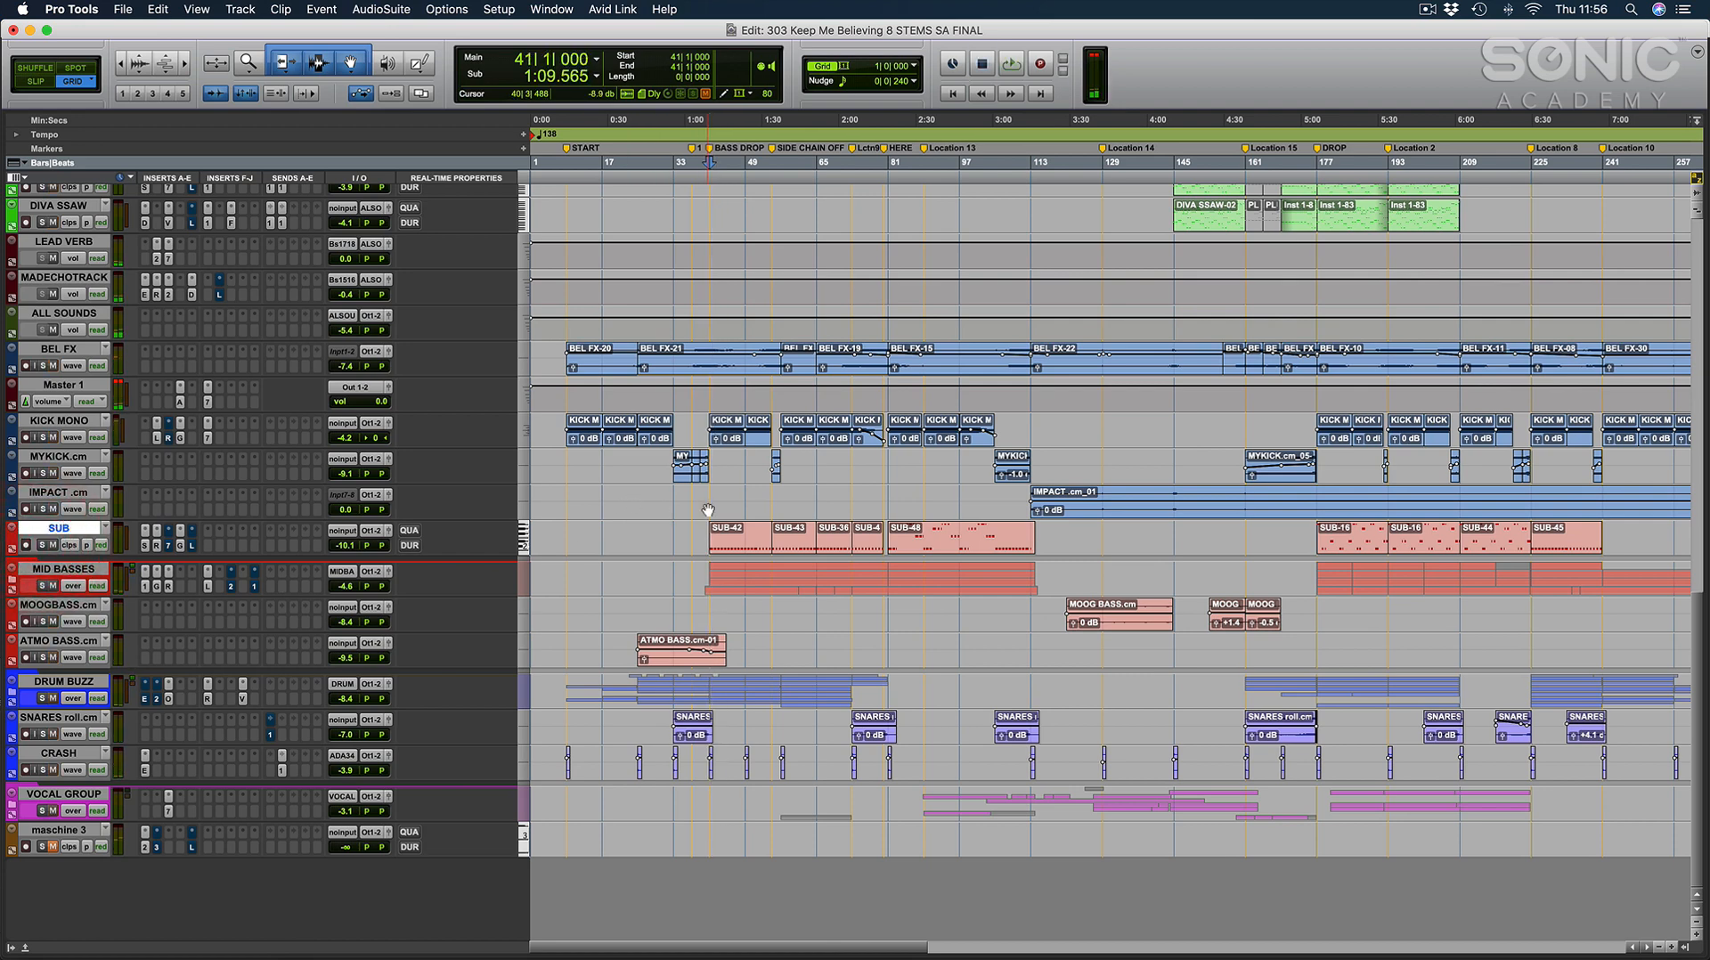
pyautogui.click(145, 546)
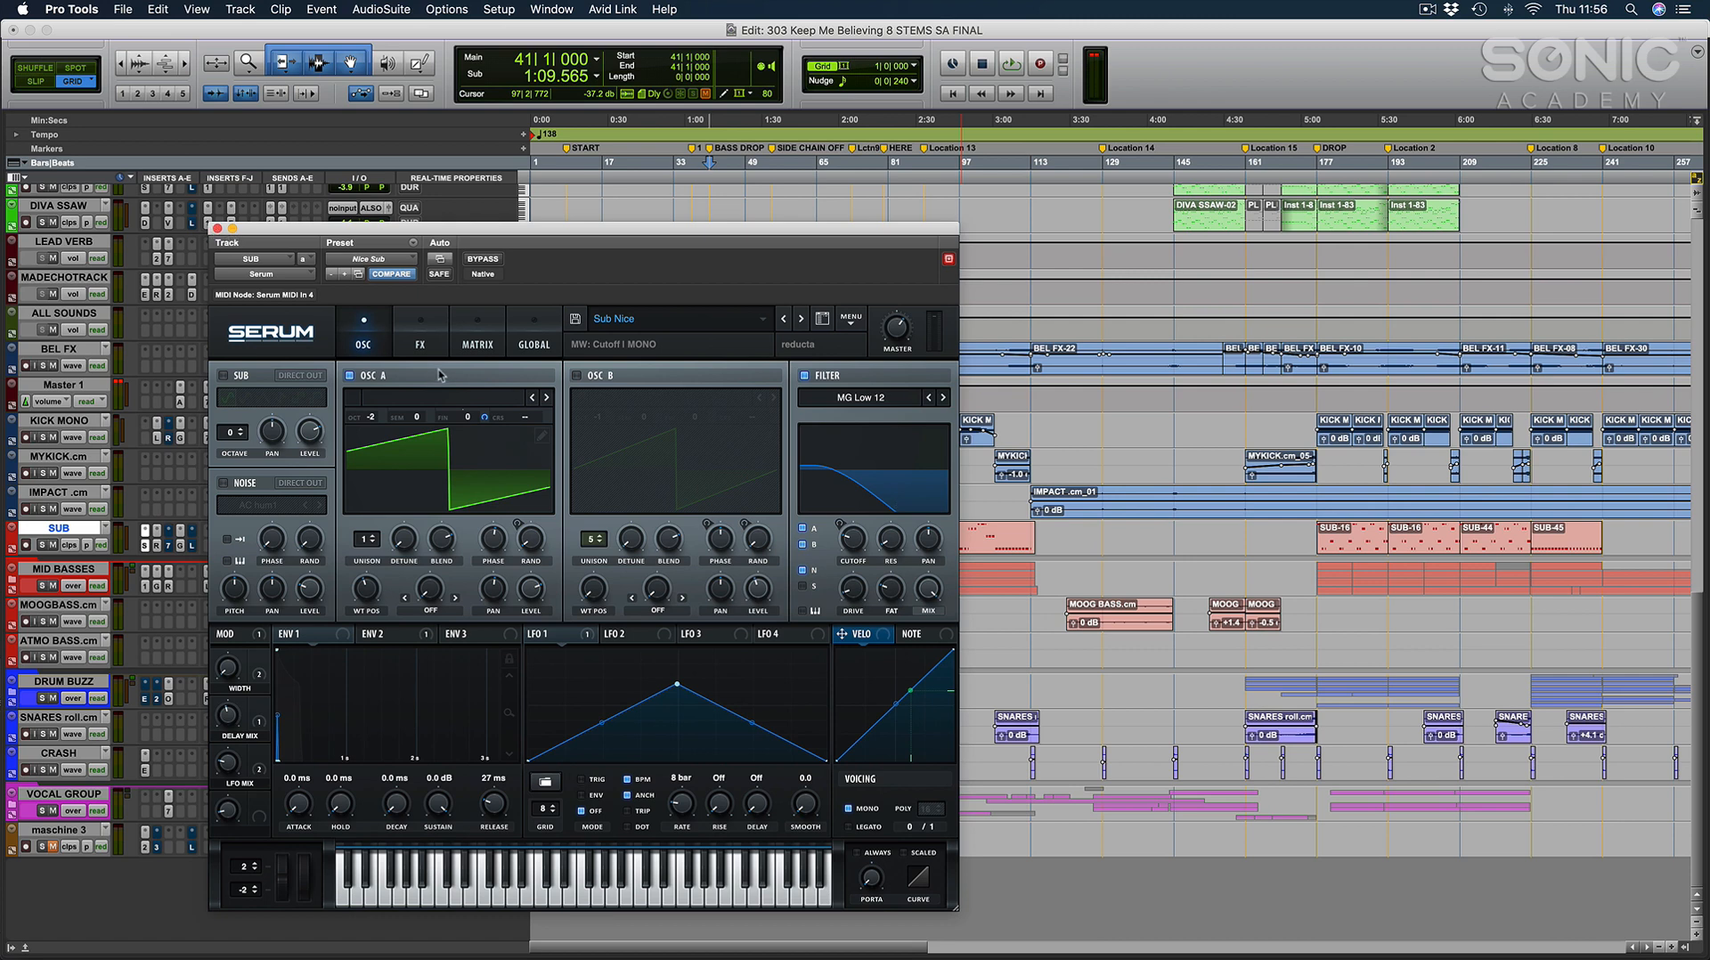
# Review the effects and oscillator pages of the SUB track's Serum synth, and close the plug-in window.
pyautogui.click(421, 337)
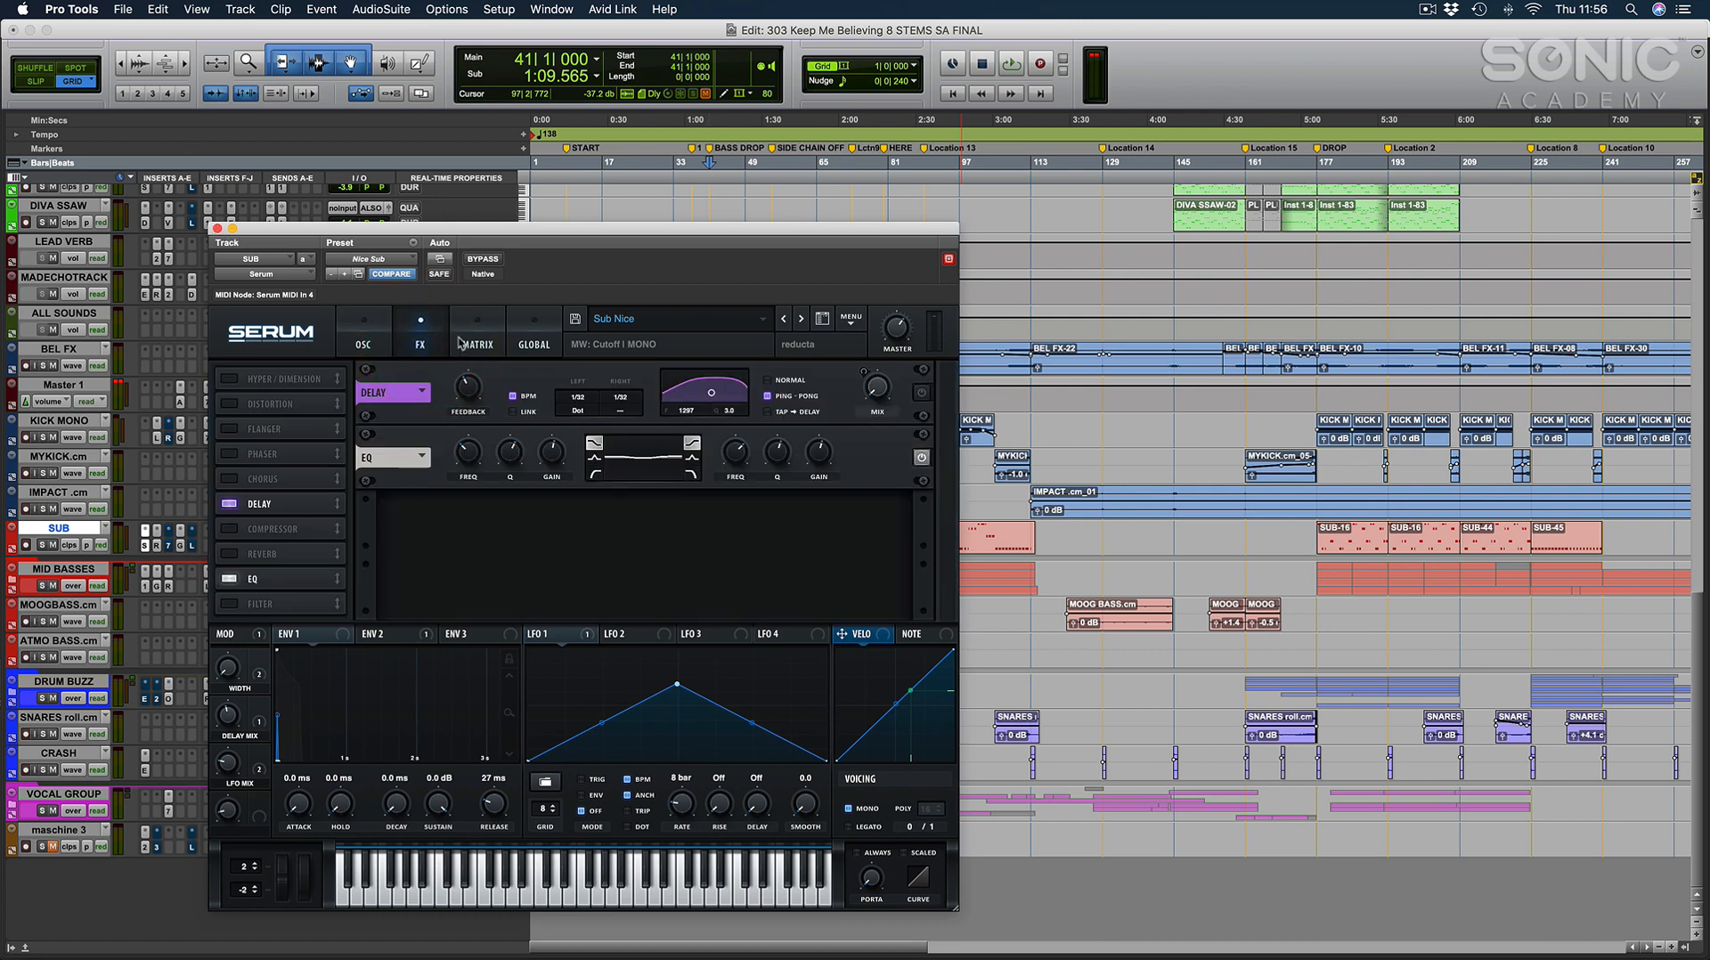
pyautogui.click(366, 337)
pyautogui.click(217, 228)
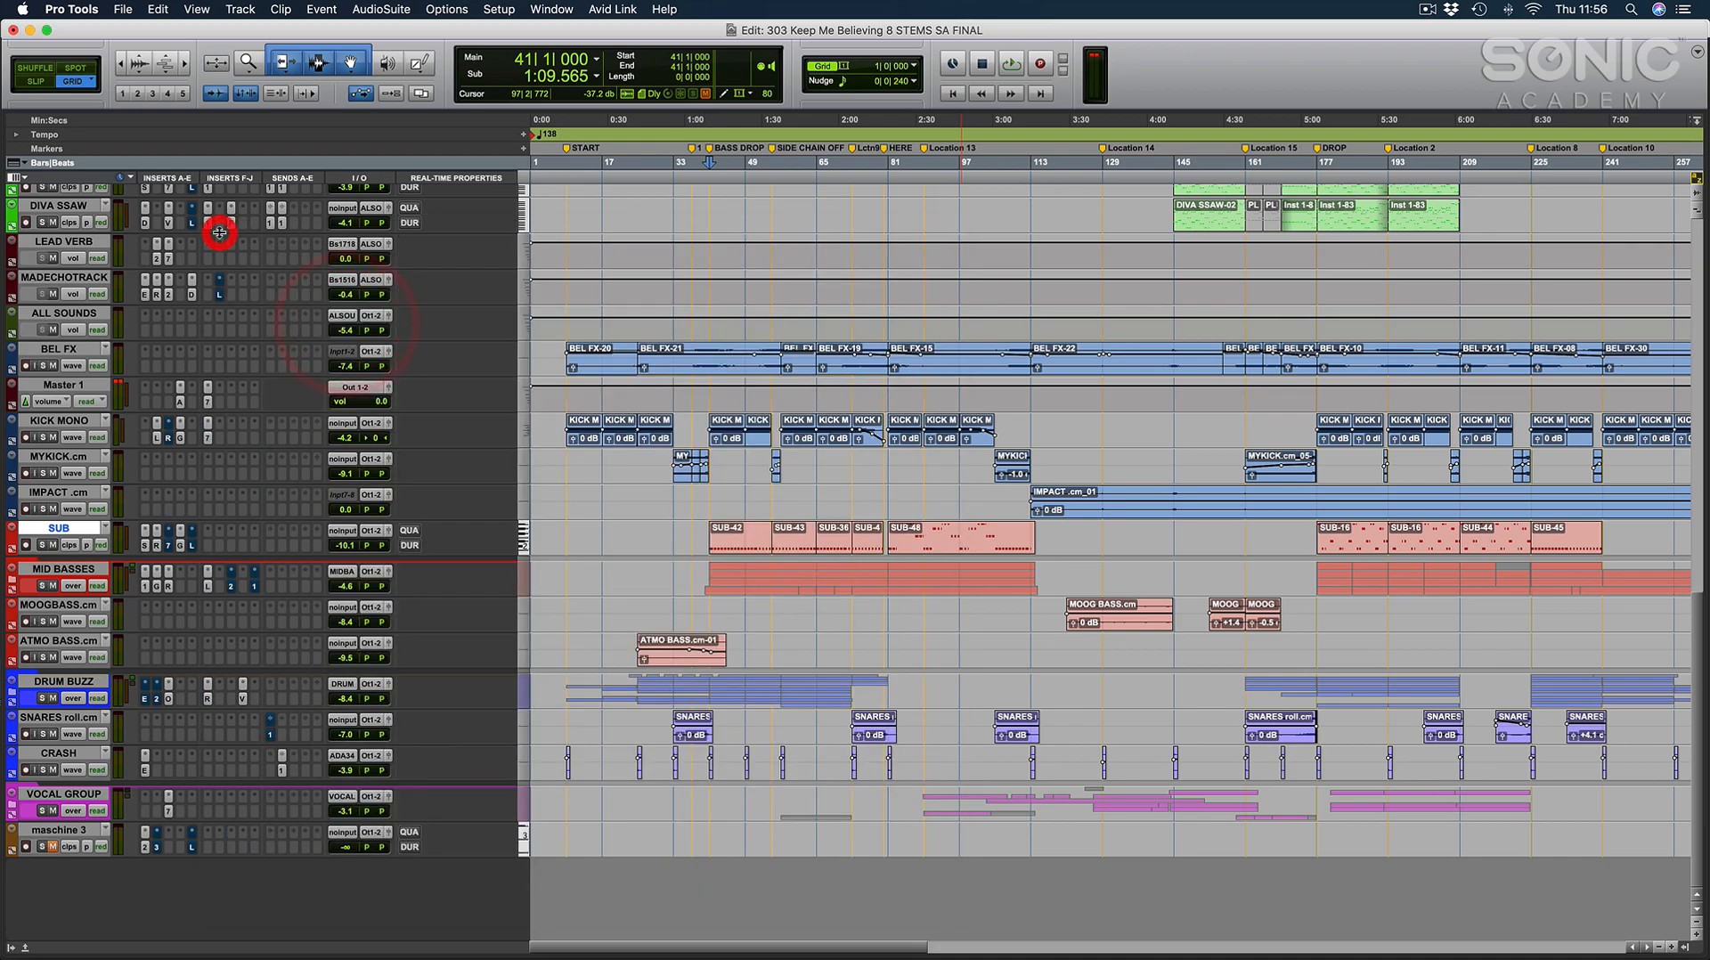
# Inspect the GEQ Modern equaliser curve on the SUB channel in the mixer, close it and return to the arrangement.
pyautogui.press('super+equal')
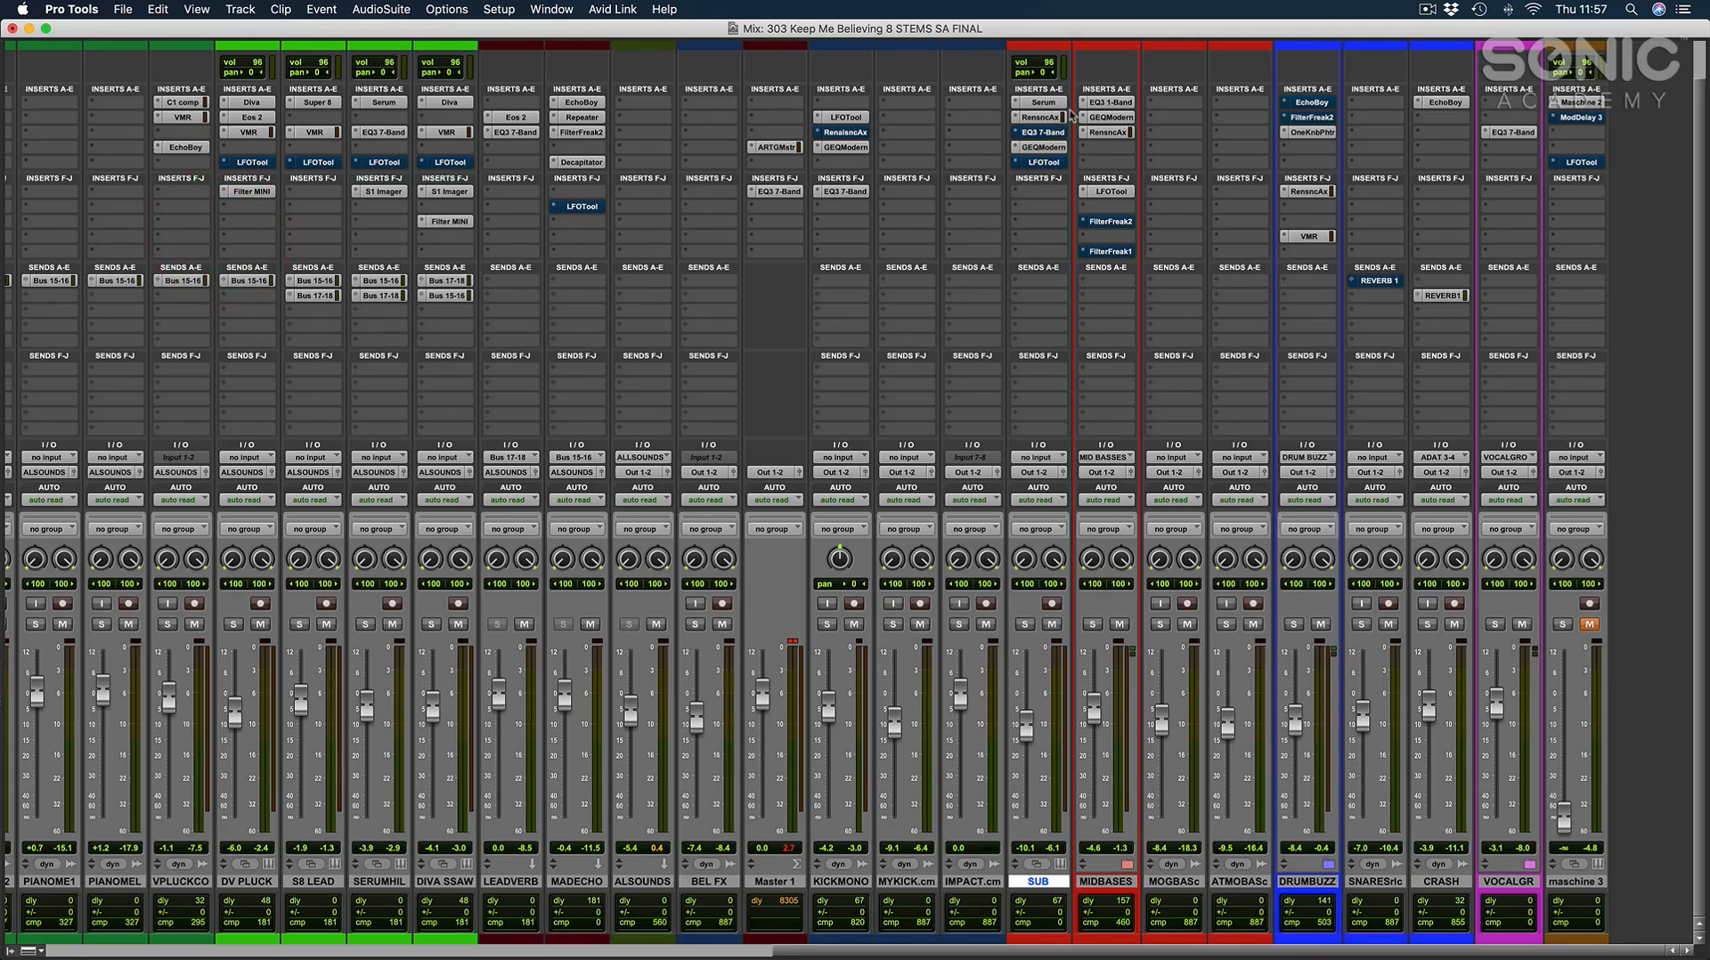
pyautogui.click(1042, 132)
pyautogui.click(1042, 147)
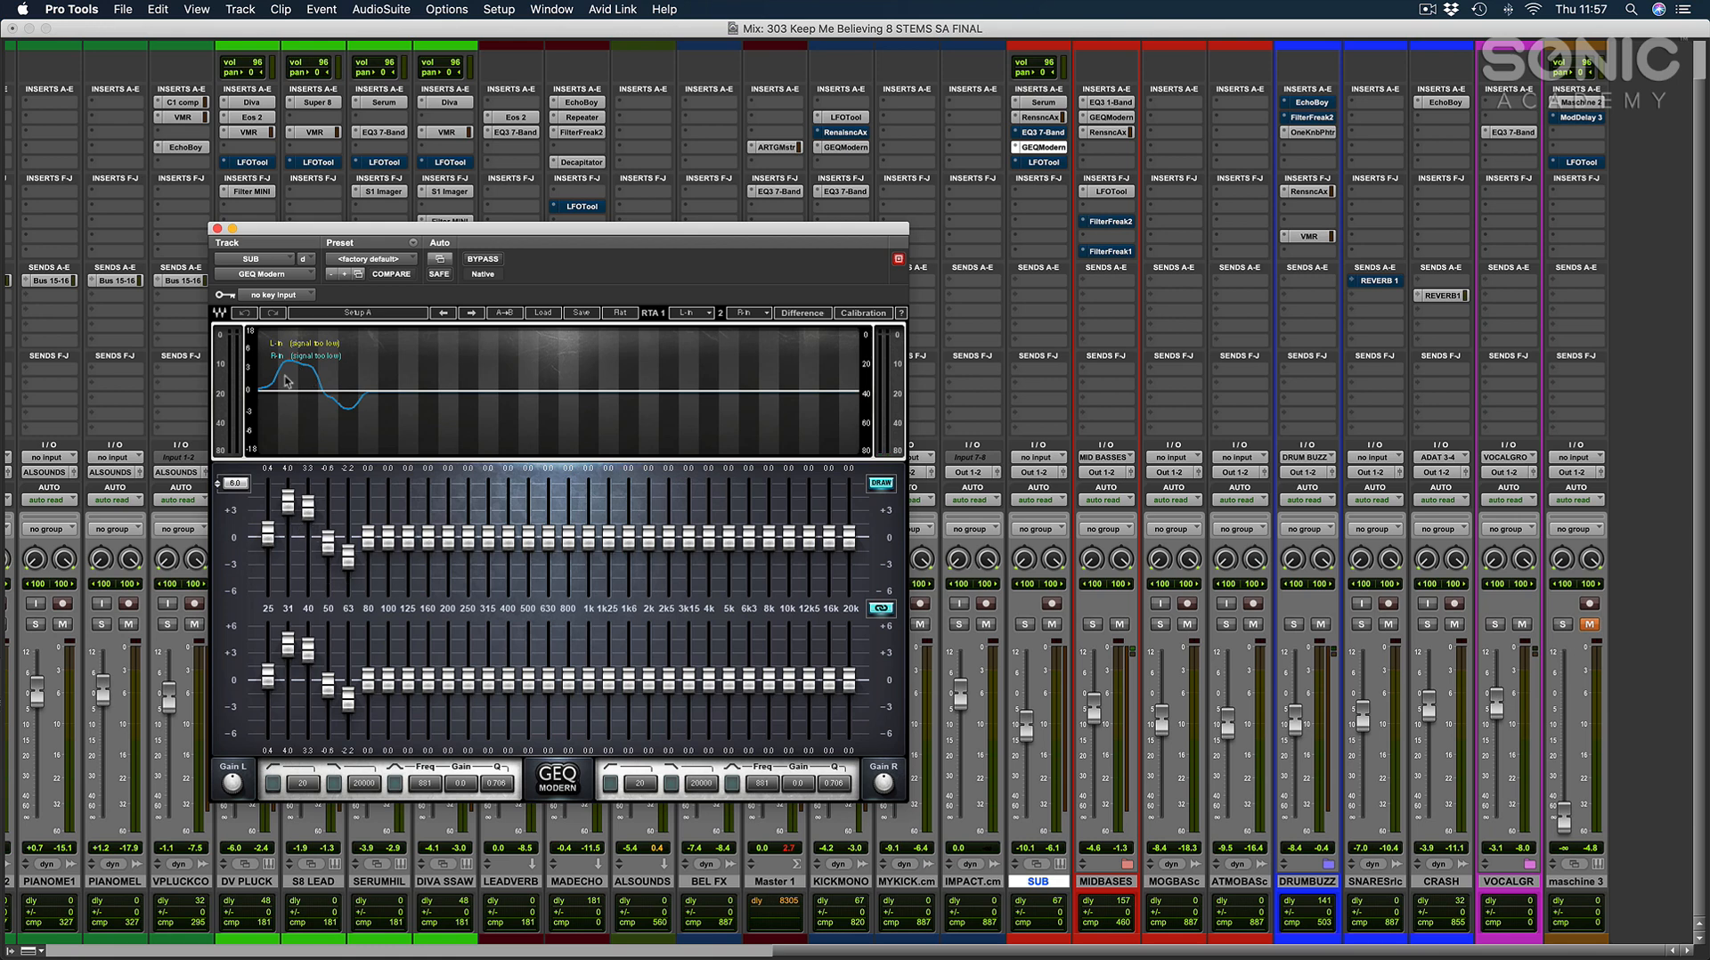
pyautogui.click(217, 229)
pyautogui.press('super+equal')
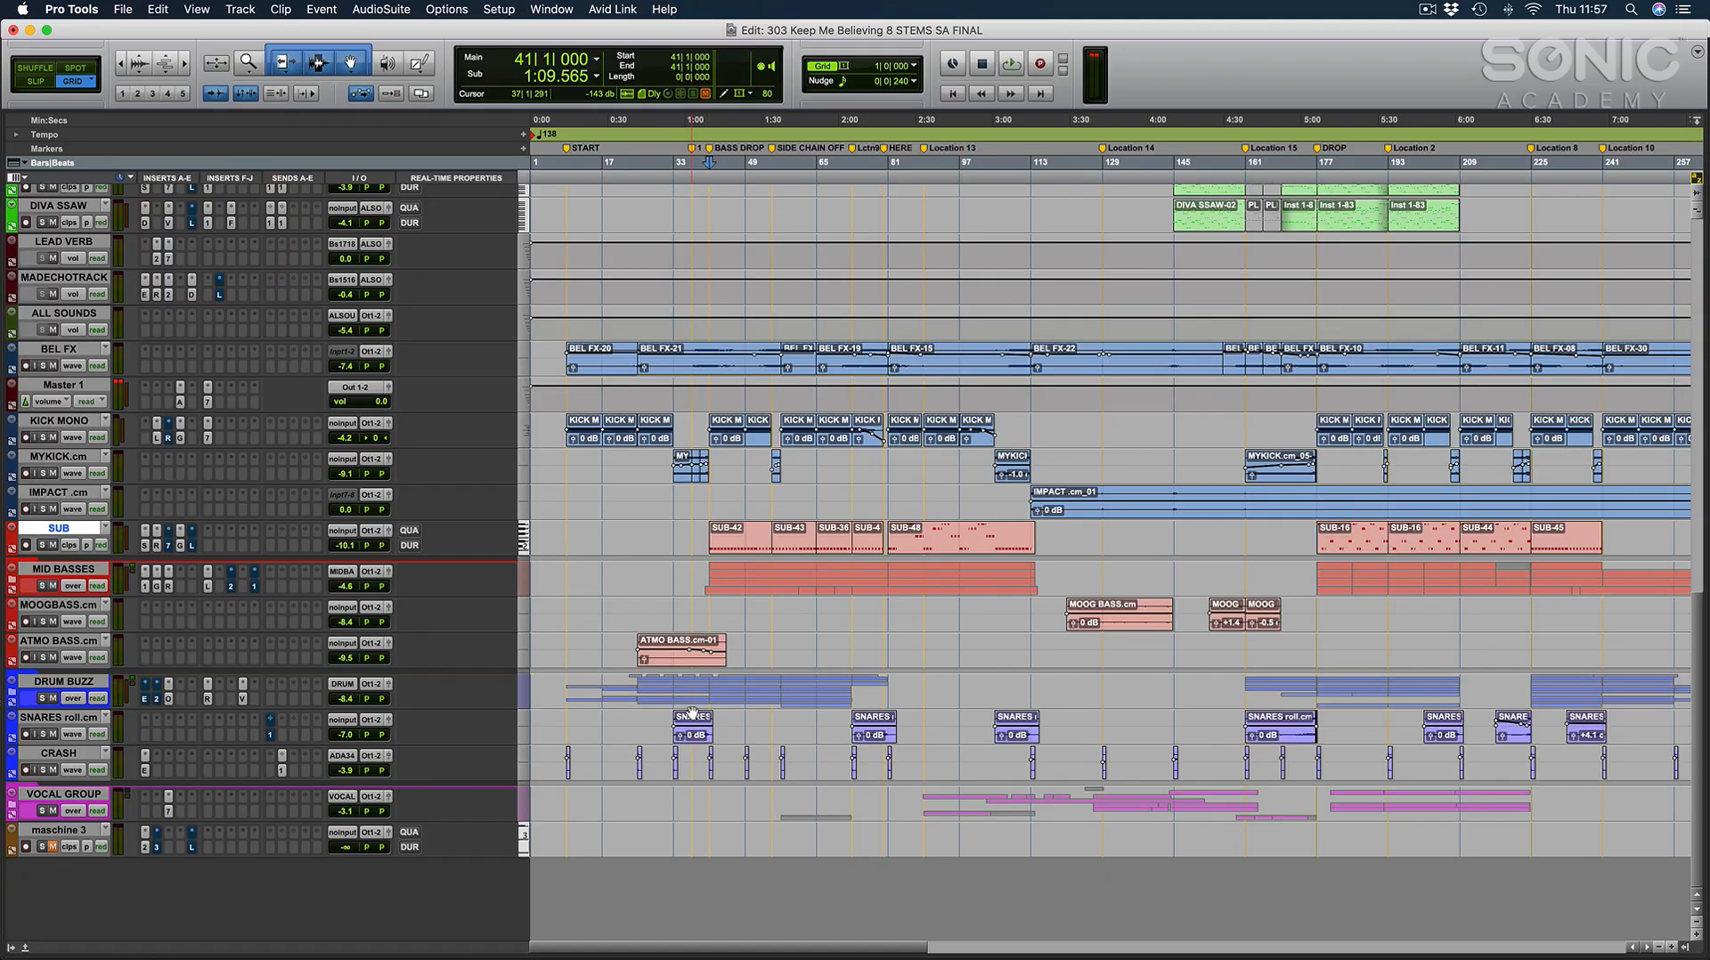
# Locate the lead synth layers around the DROP marker and select the DV PLUCK clip starting at bar 177.
pyautogui.click(759, 492)
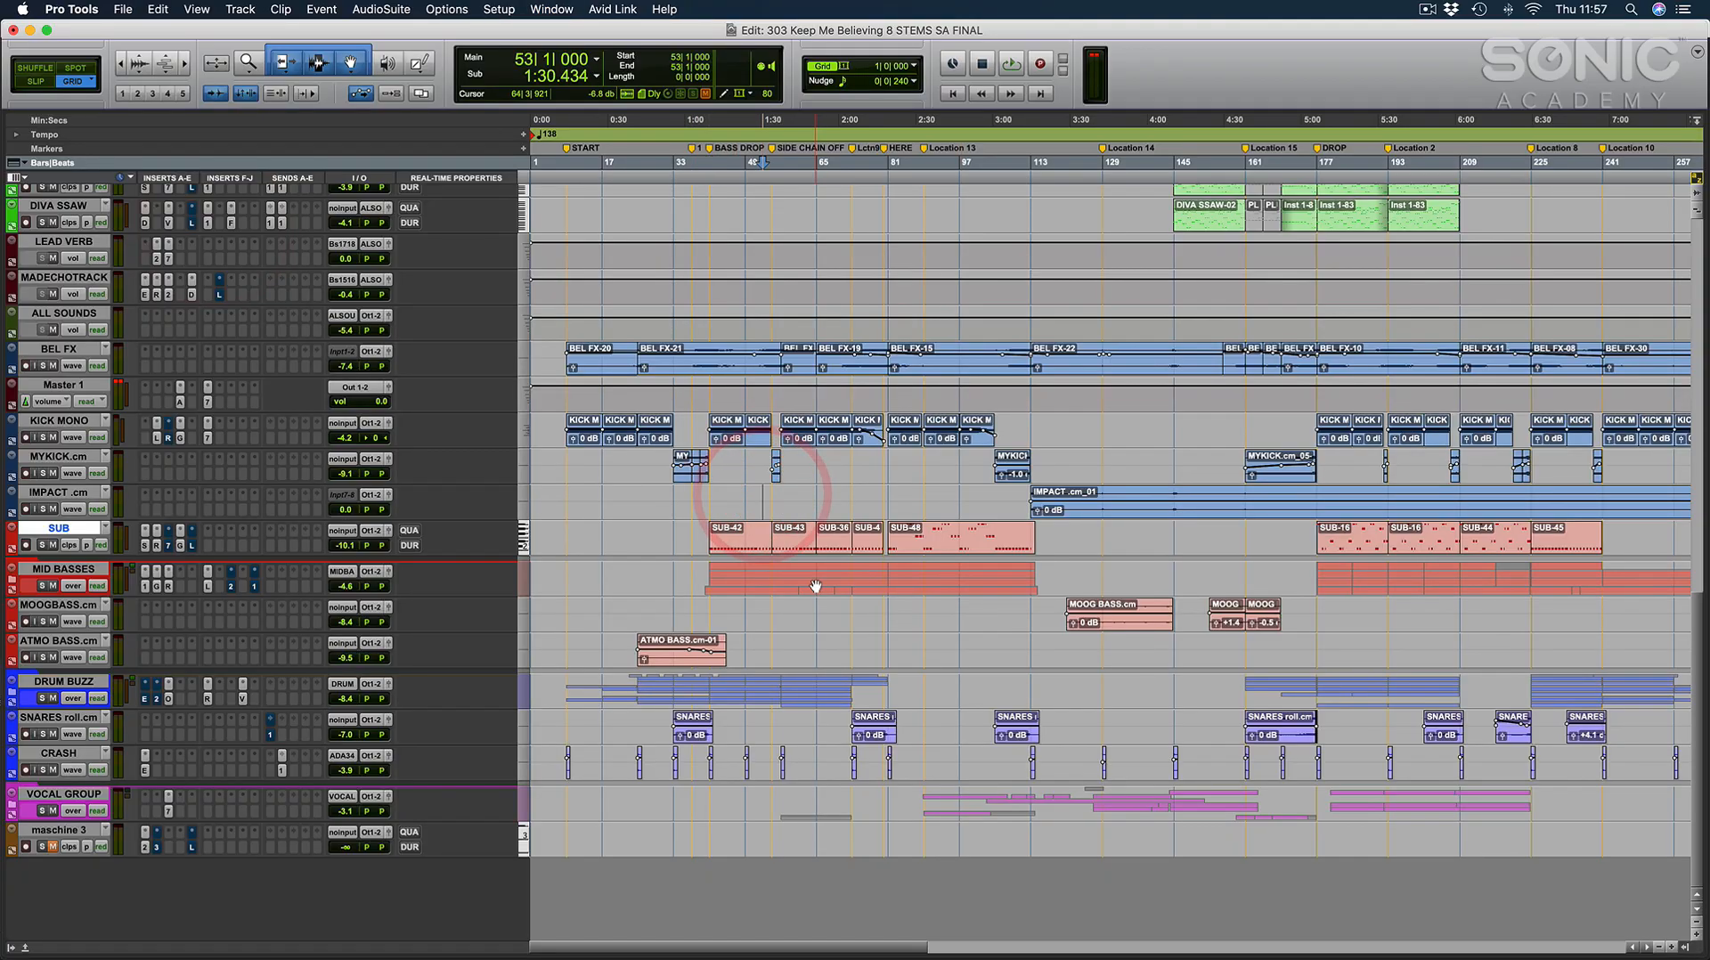
pyautogui.scroll(15, 815, 585)
pyautogui.hscroll(8, 815, 585)
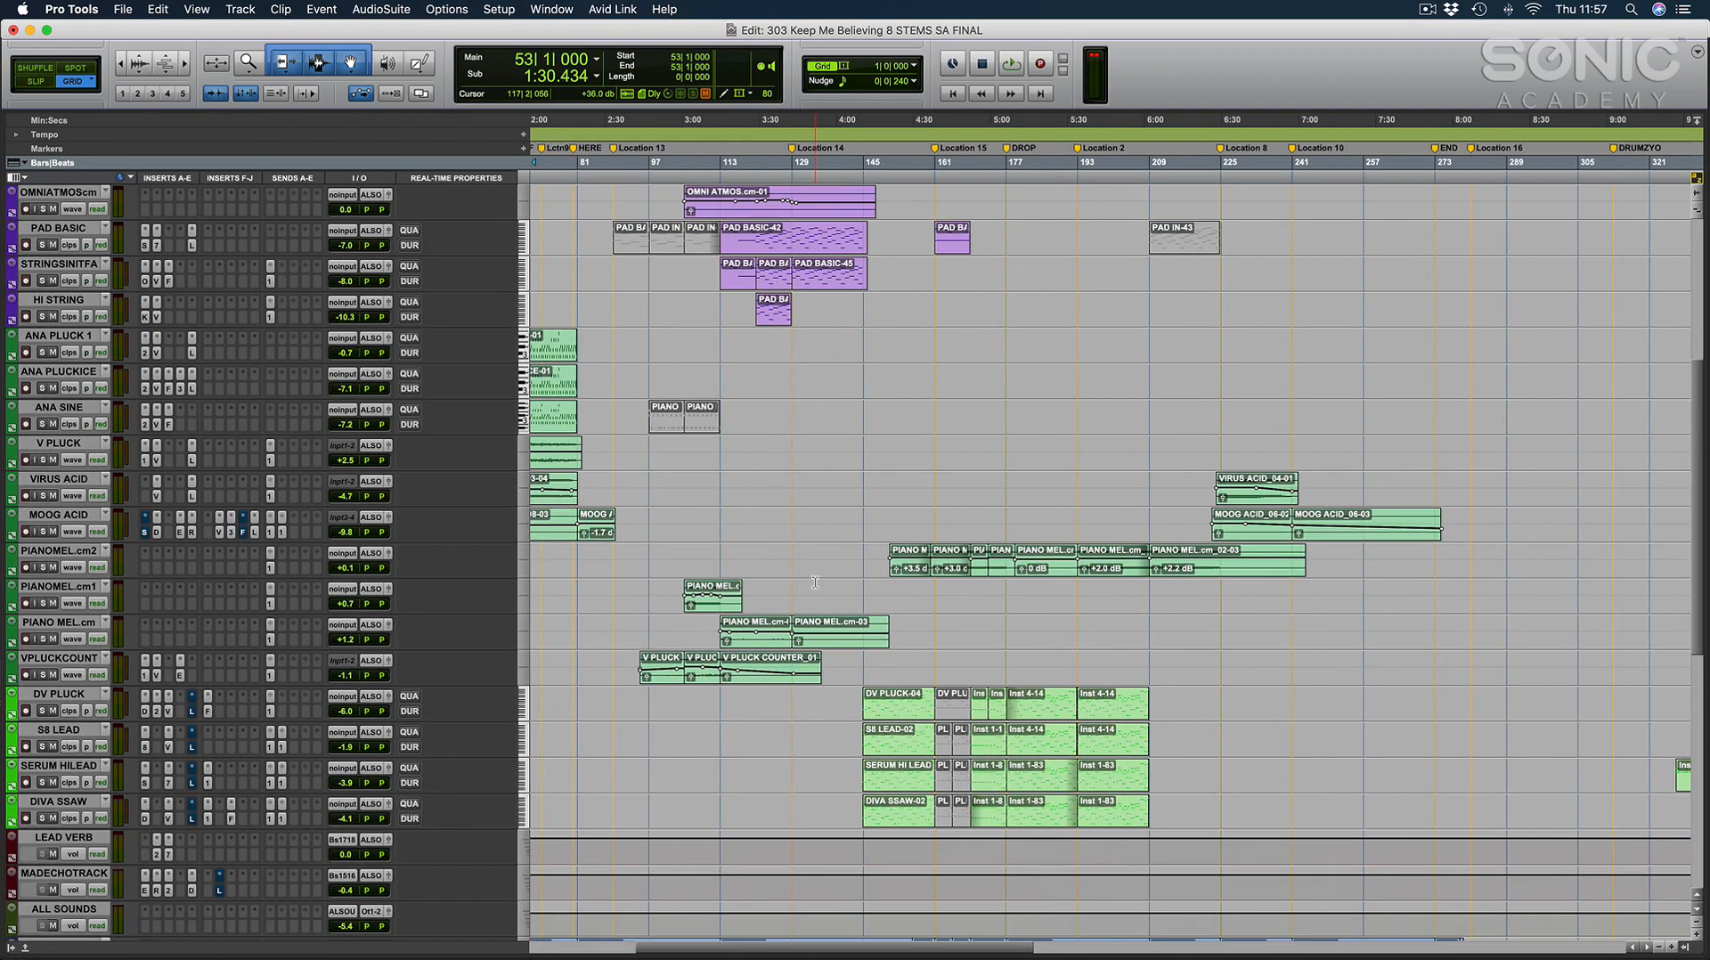
pyautogui.click(1013, 661)
pyautogui.press('super+bracketright')
pyautogui.press('super+bracketright')
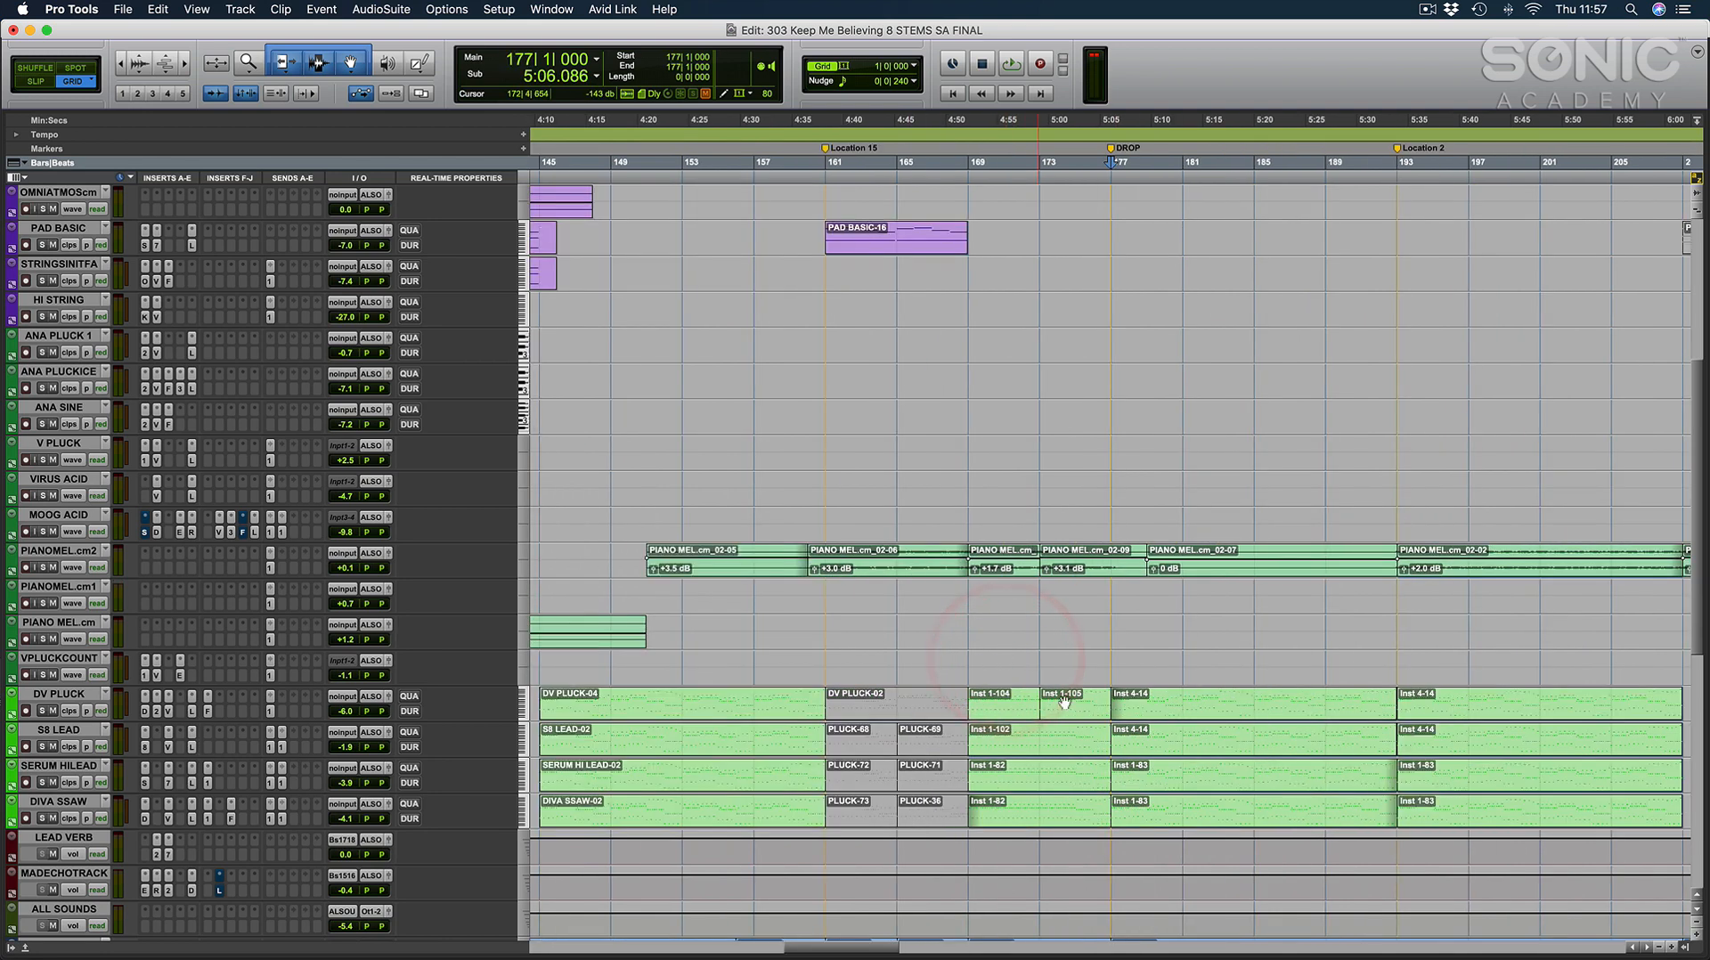
pyautogui.click(1187, 718)
pyautogui.press('super+bracketleft')
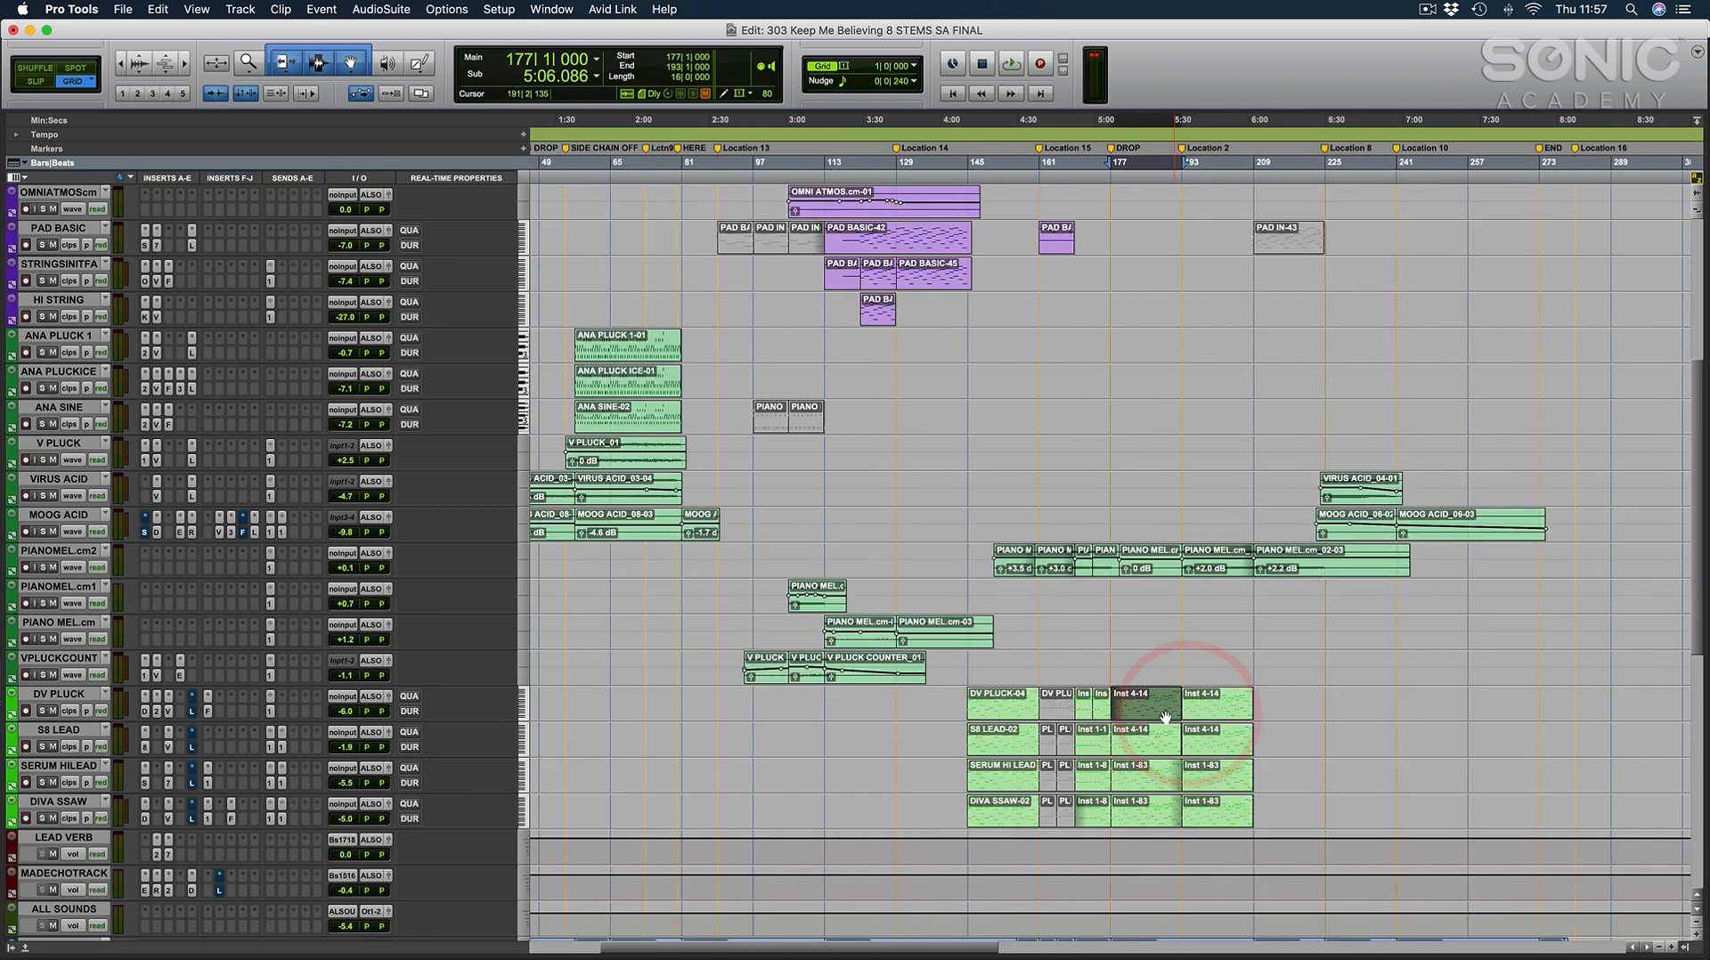
pyautogui.press('super+bracketleft')
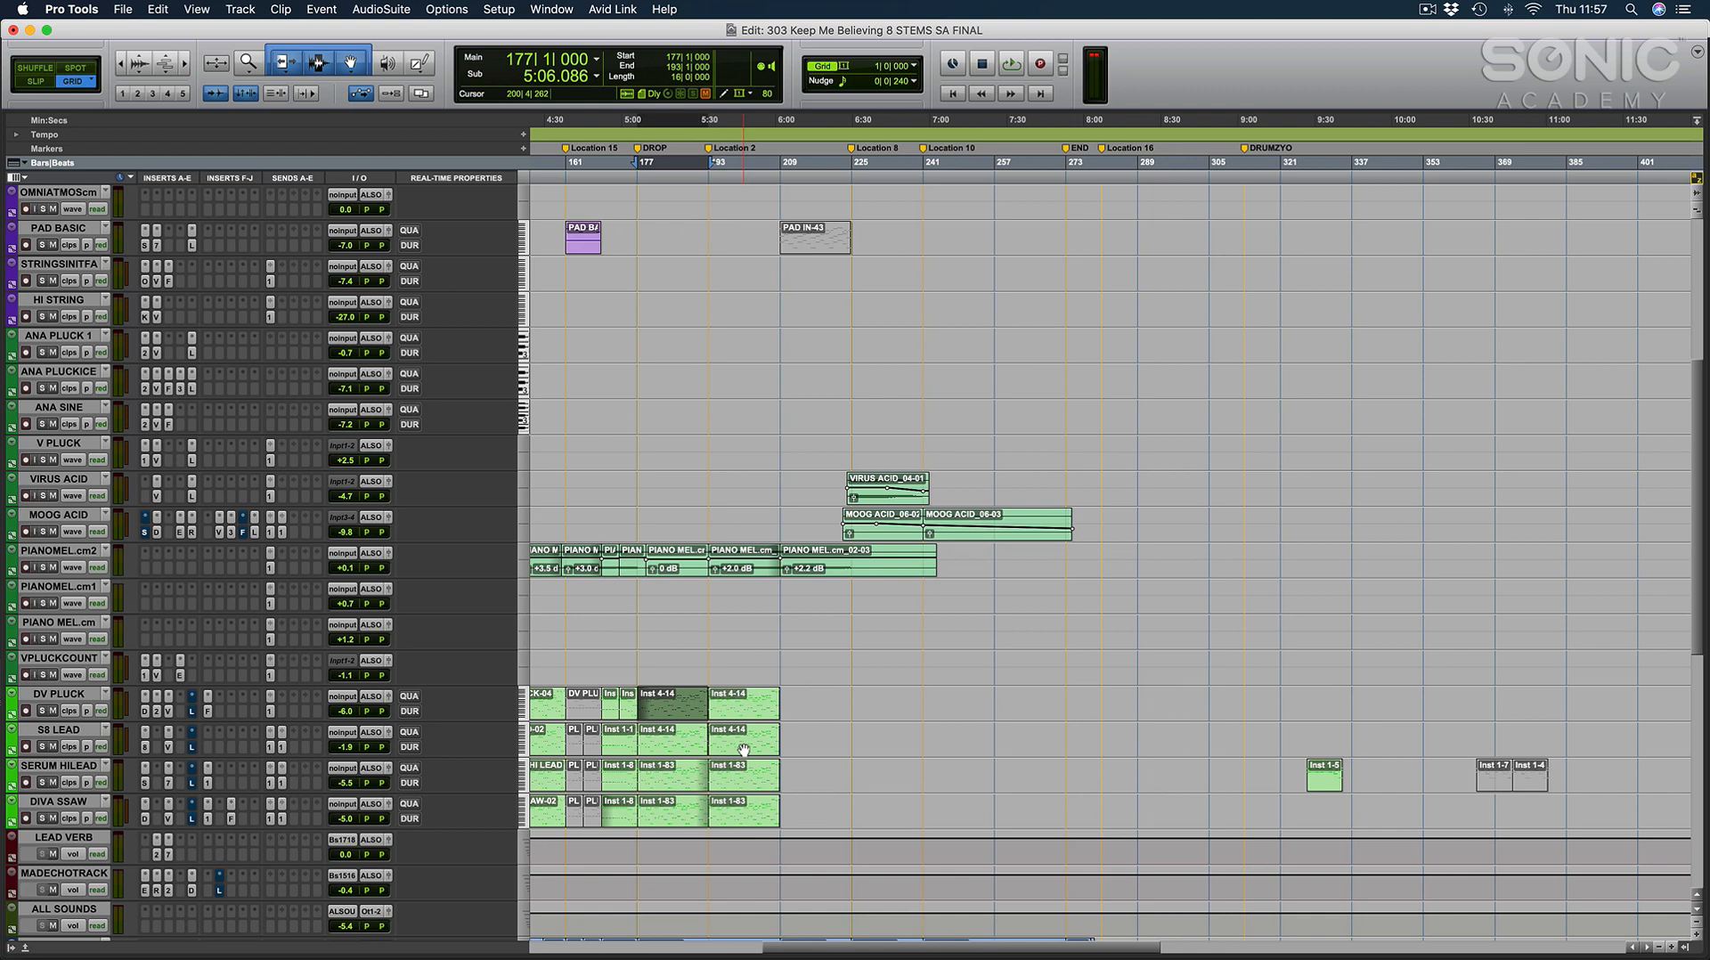
# Recolour the four lead tracks from DV PLUCK to DIVA SSAW bright blue and close the colour palette.
pyautogui.click(56, 694)
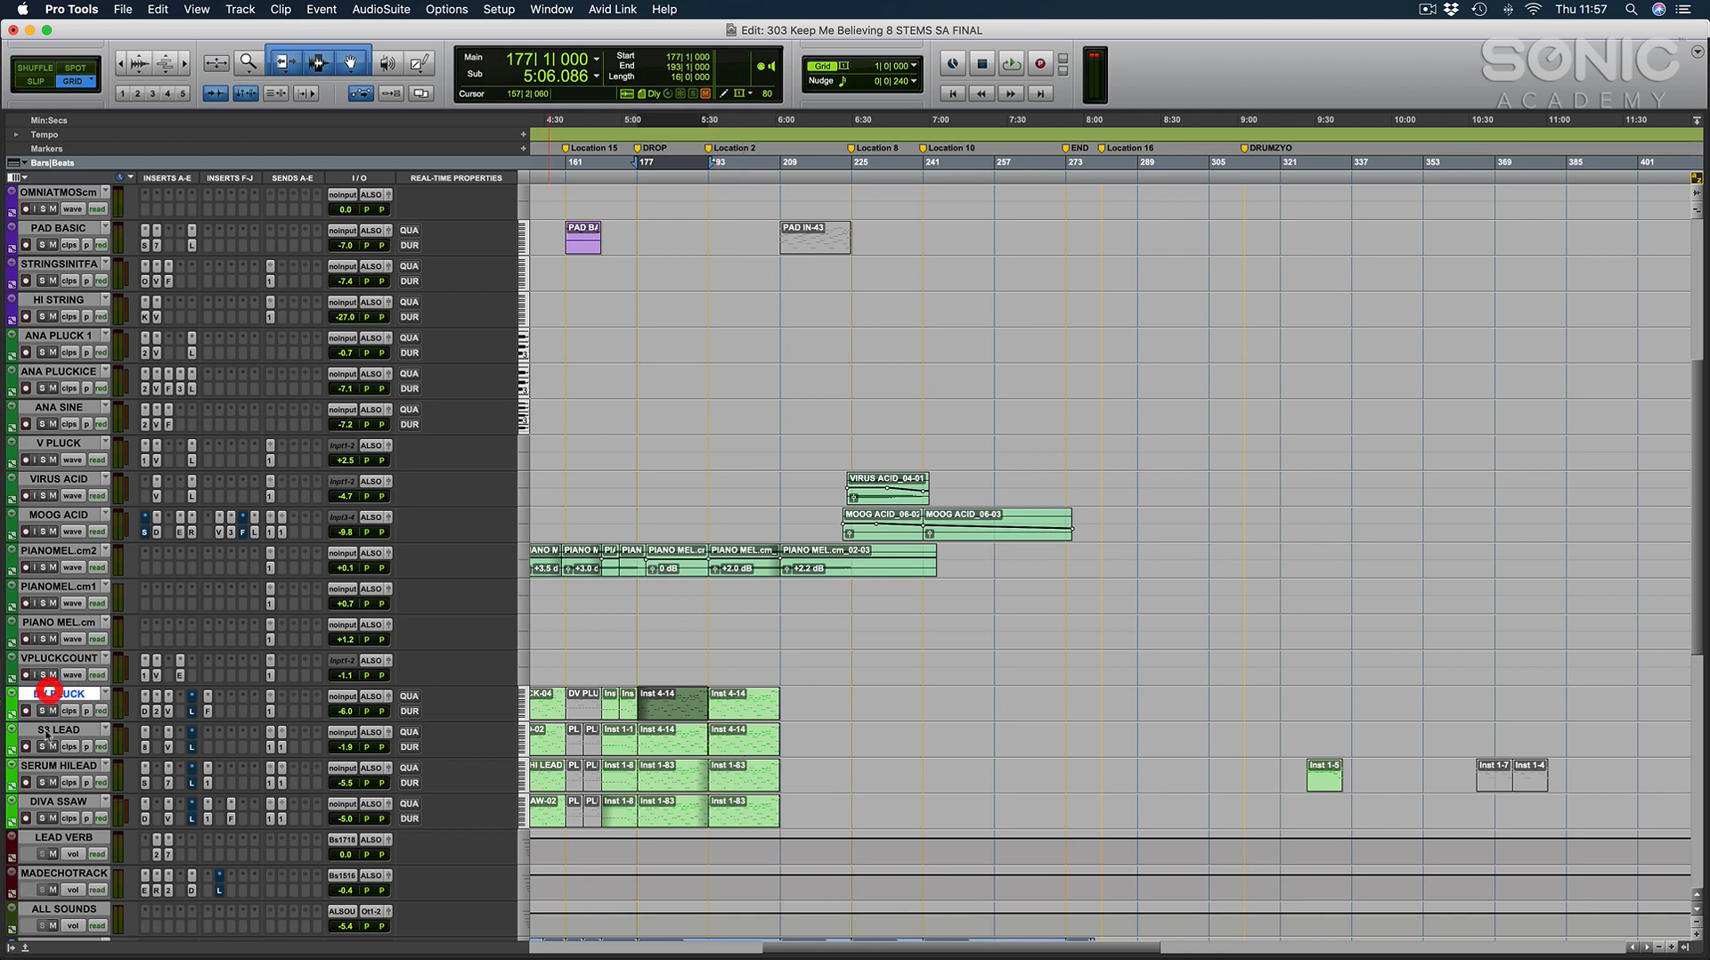
pyautogui.keyDown('shift'); pyautogui.click(53, 797); pyautogui.keyUp('shift')
pyautogui.doubleClick(12, 812)
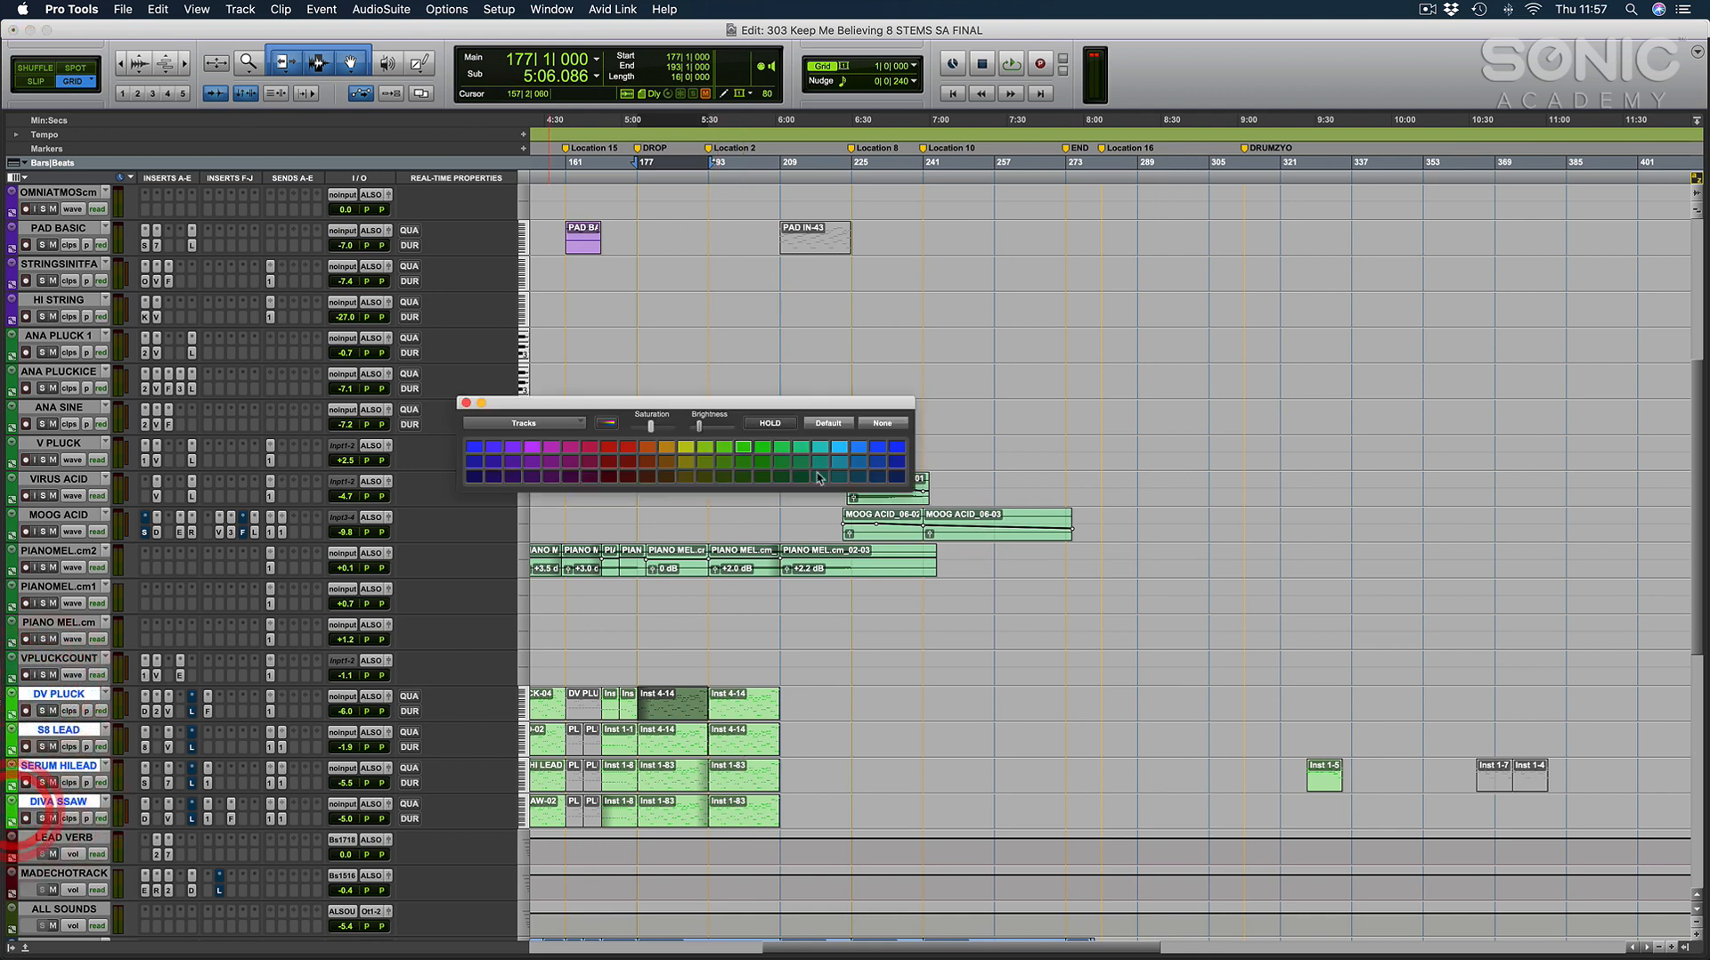
pyautogui.click(897, 447)
pyautogui.click(672, 703)
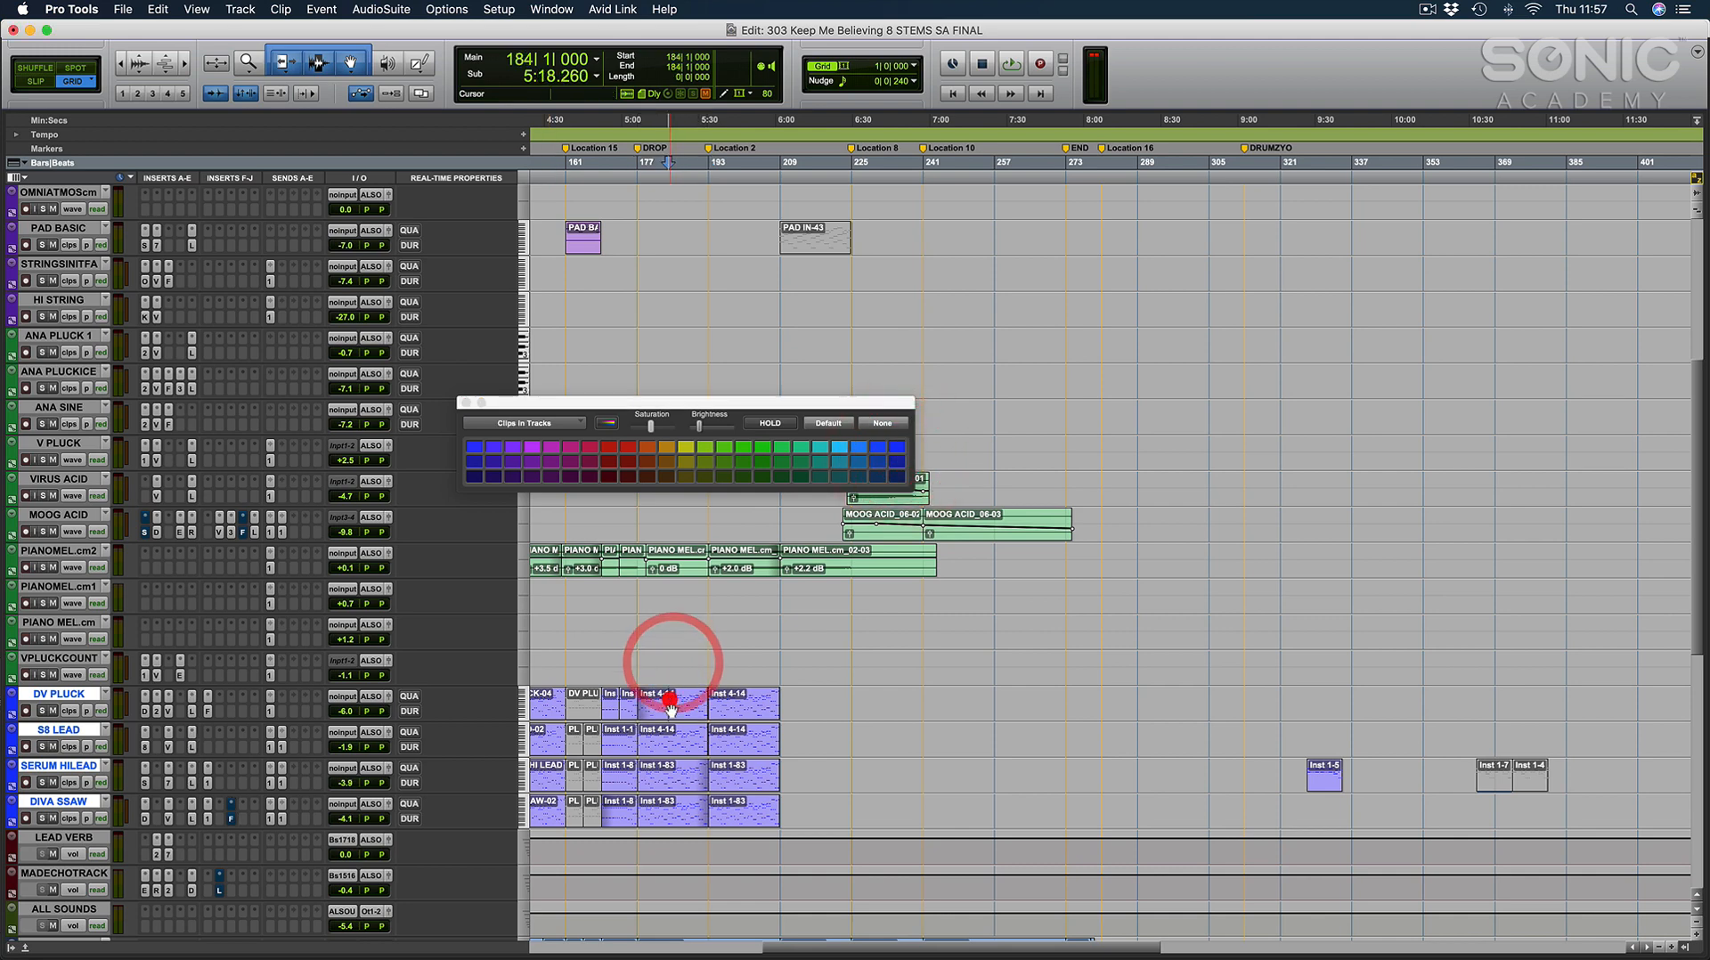
pyautogui.click(466, 403)
# Display the DV PLUCK notes from the DROP marker and magnify them around bars 177 to 181.
pyautogui.hotkey('ctrl', 'e')
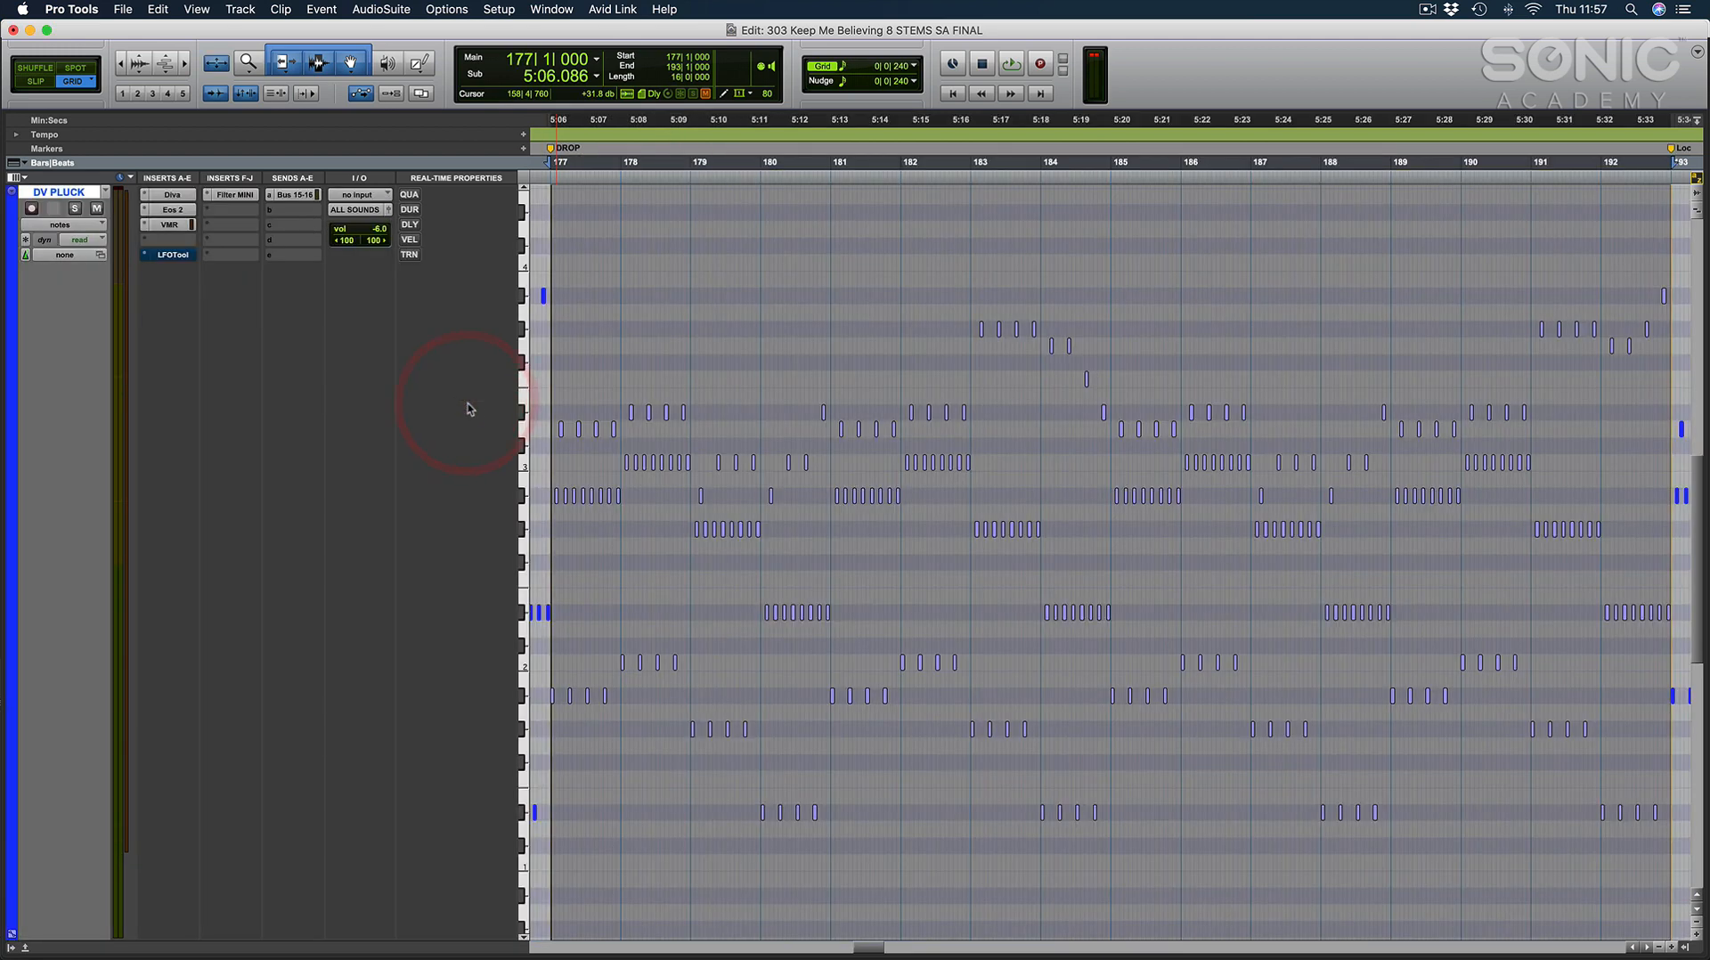
pyautogui.click(689, 334)
pyautogui.press('super+bracketright')
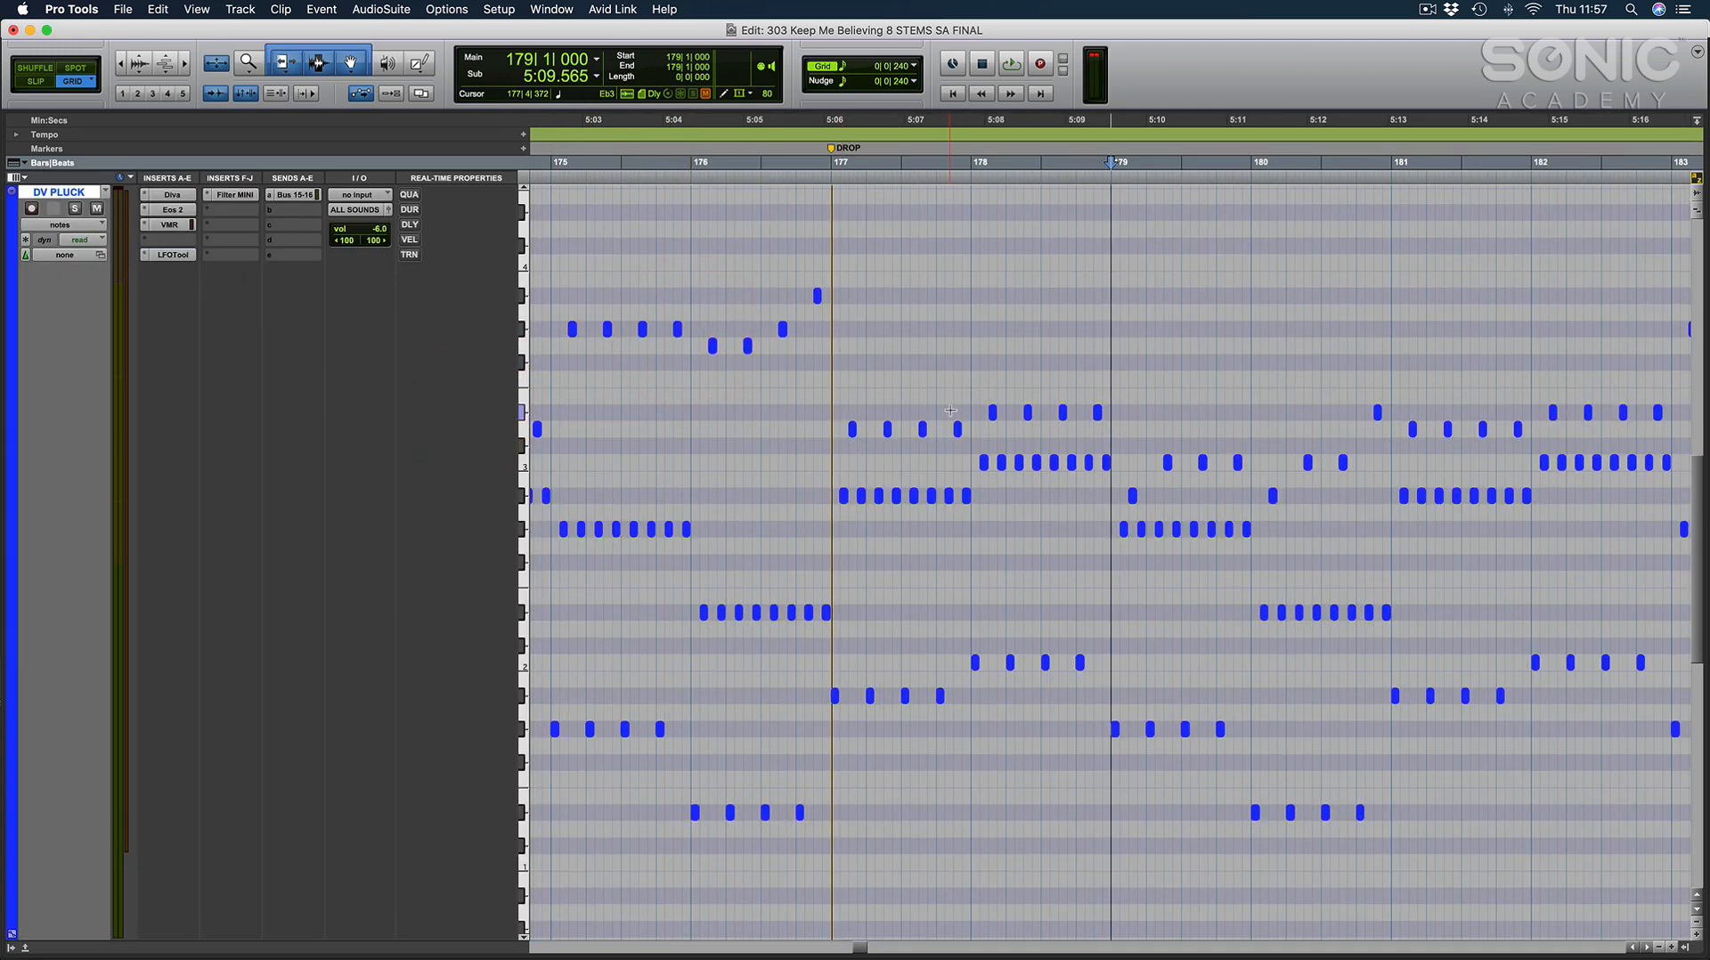
pyautogui.press('super+bracketright')
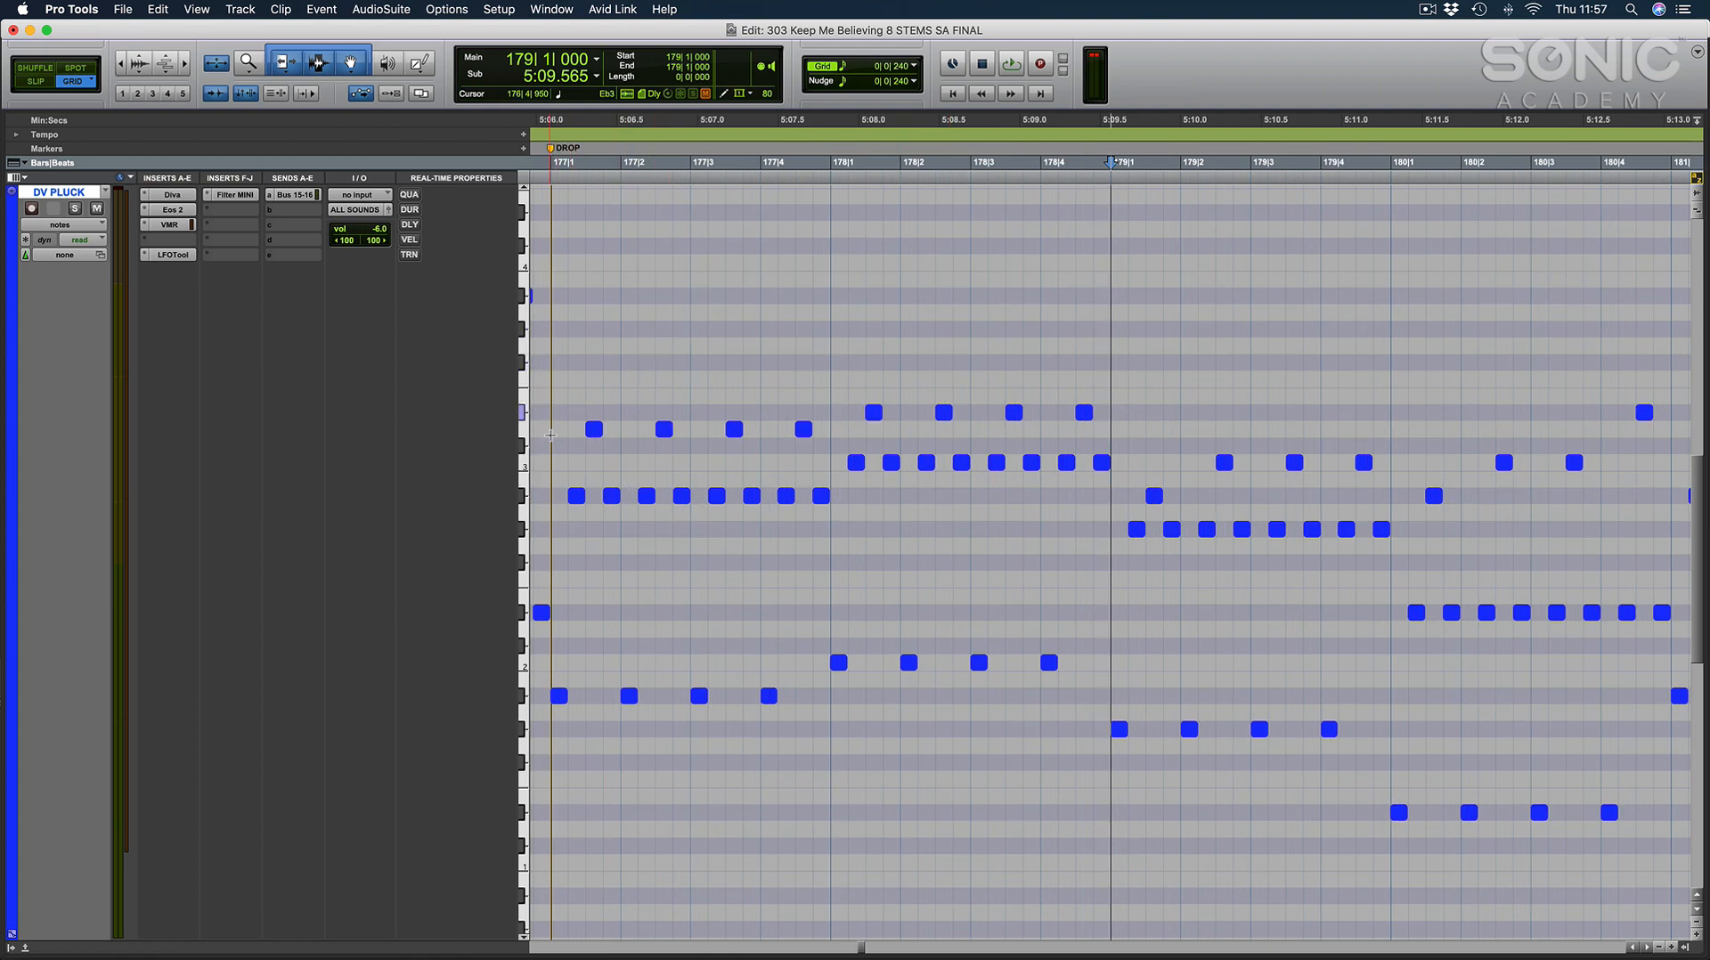
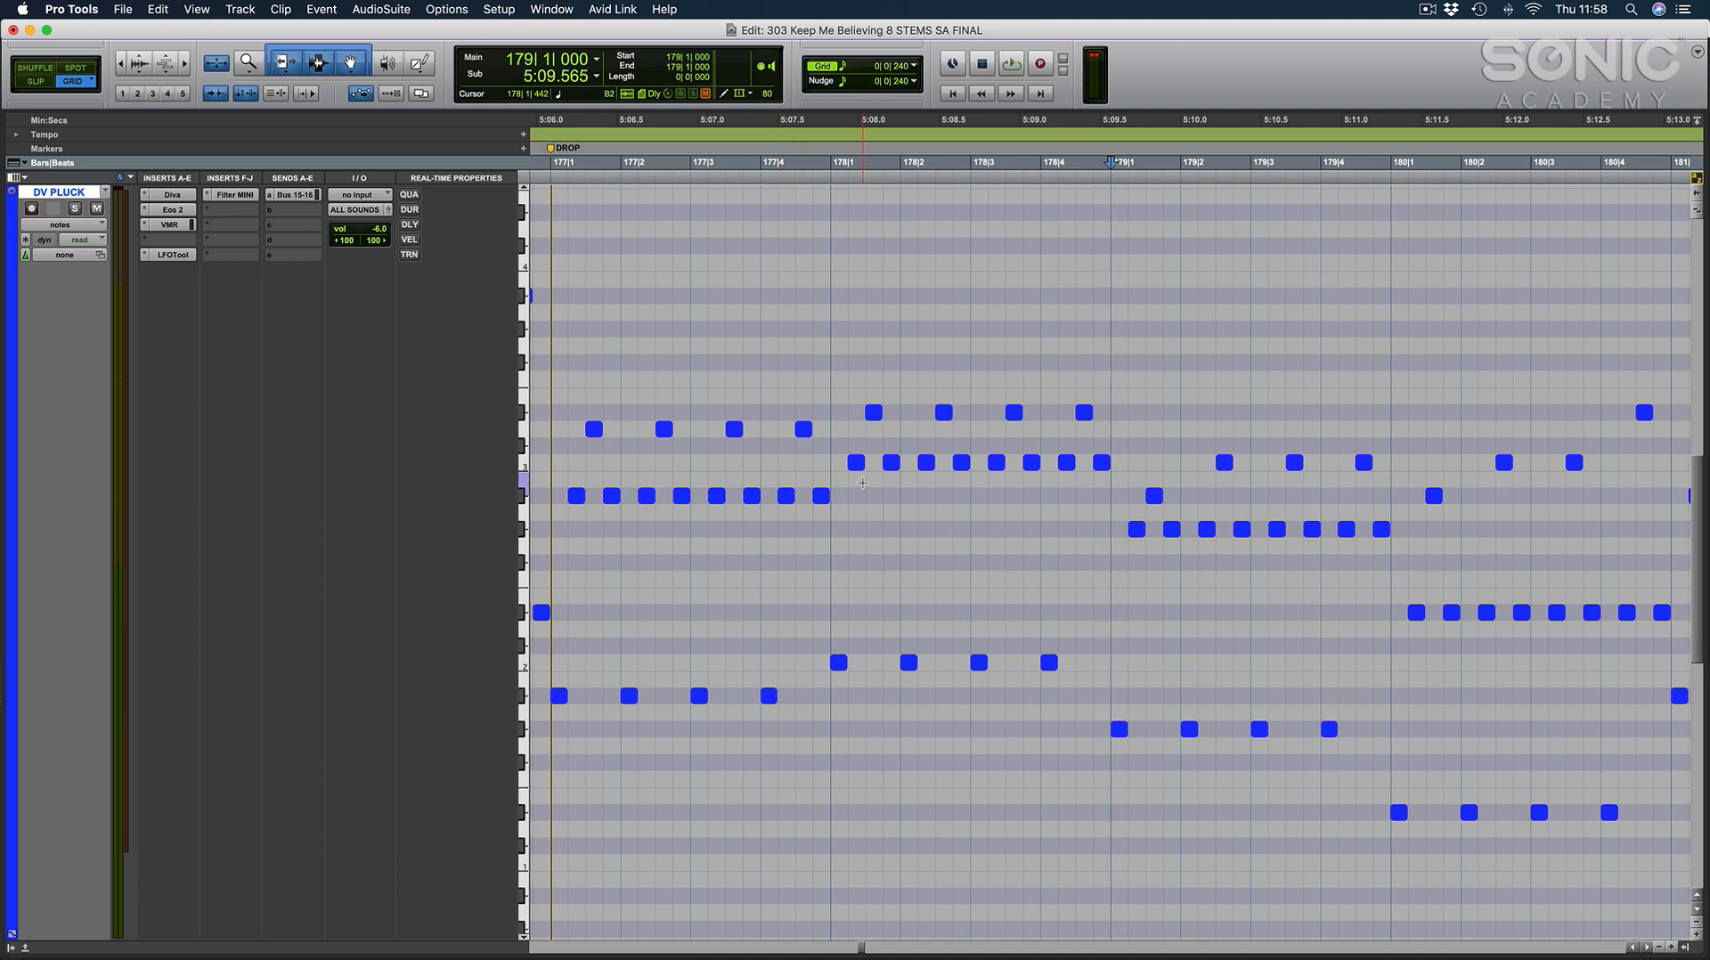
# Return to the arrangement, select the DV PLUCK clip starting at the DROP marker and display its notes.
pyautogui.hotkey('ctrl', 'e')
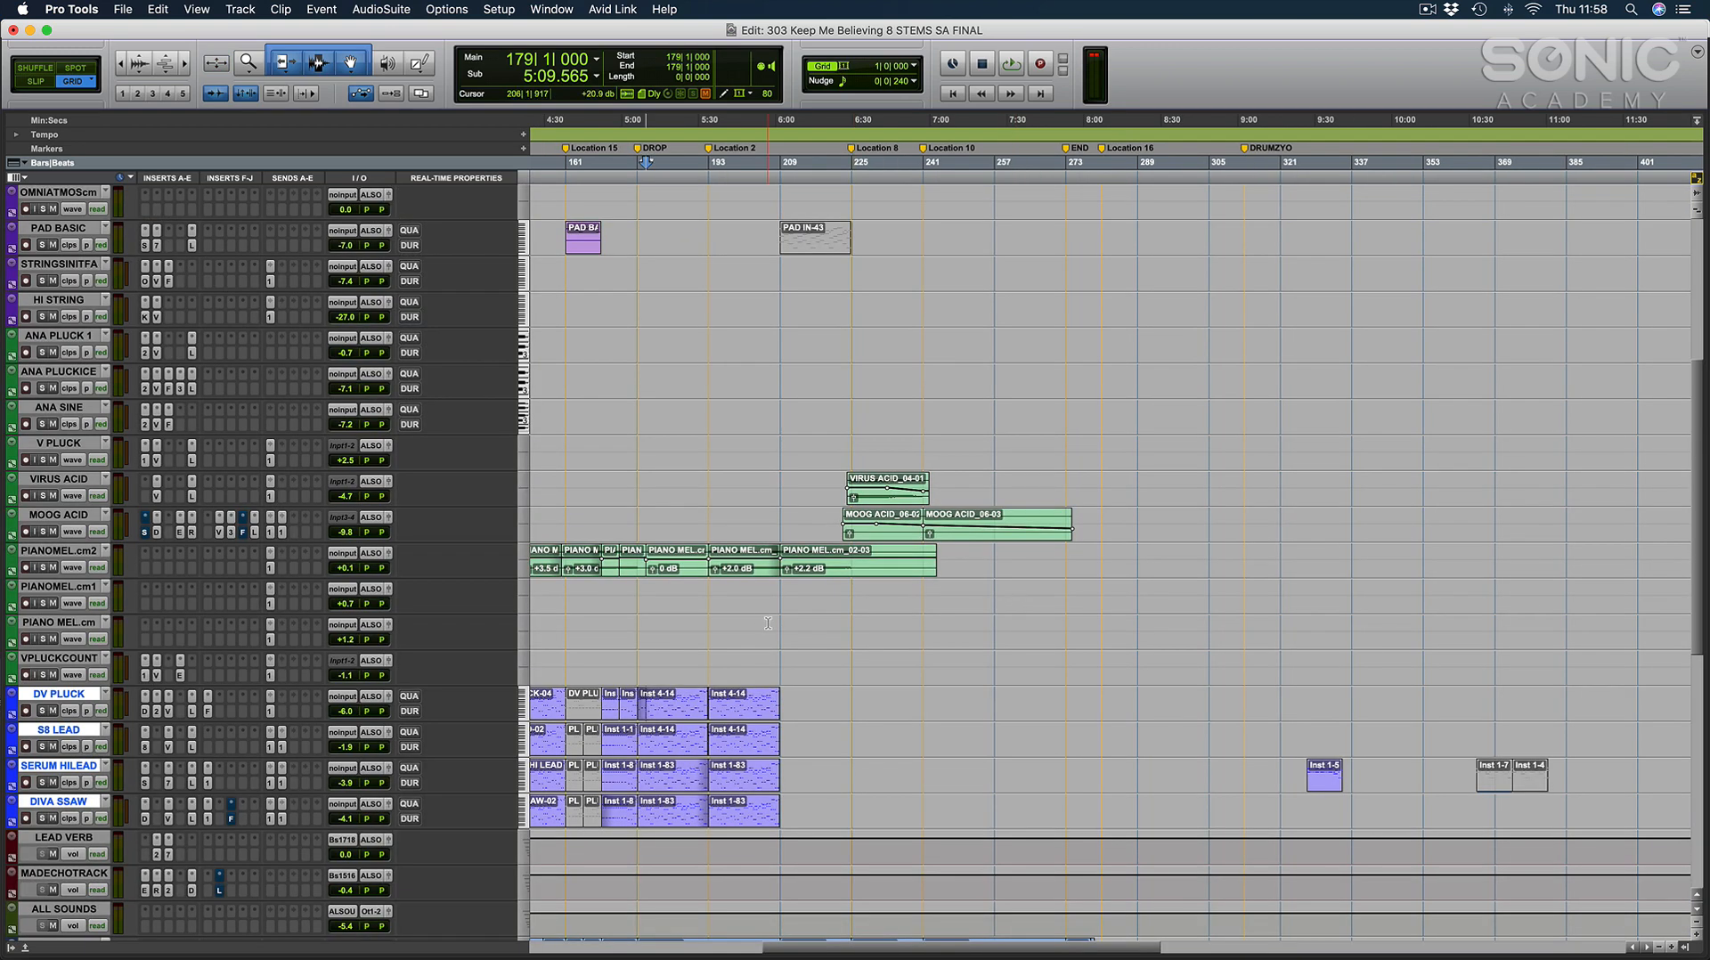
pyautogui.click(656, 712)
pyautogui.hotkey('ctrl', 'e')
pyautogui.hotkey('ctrl', 'e')
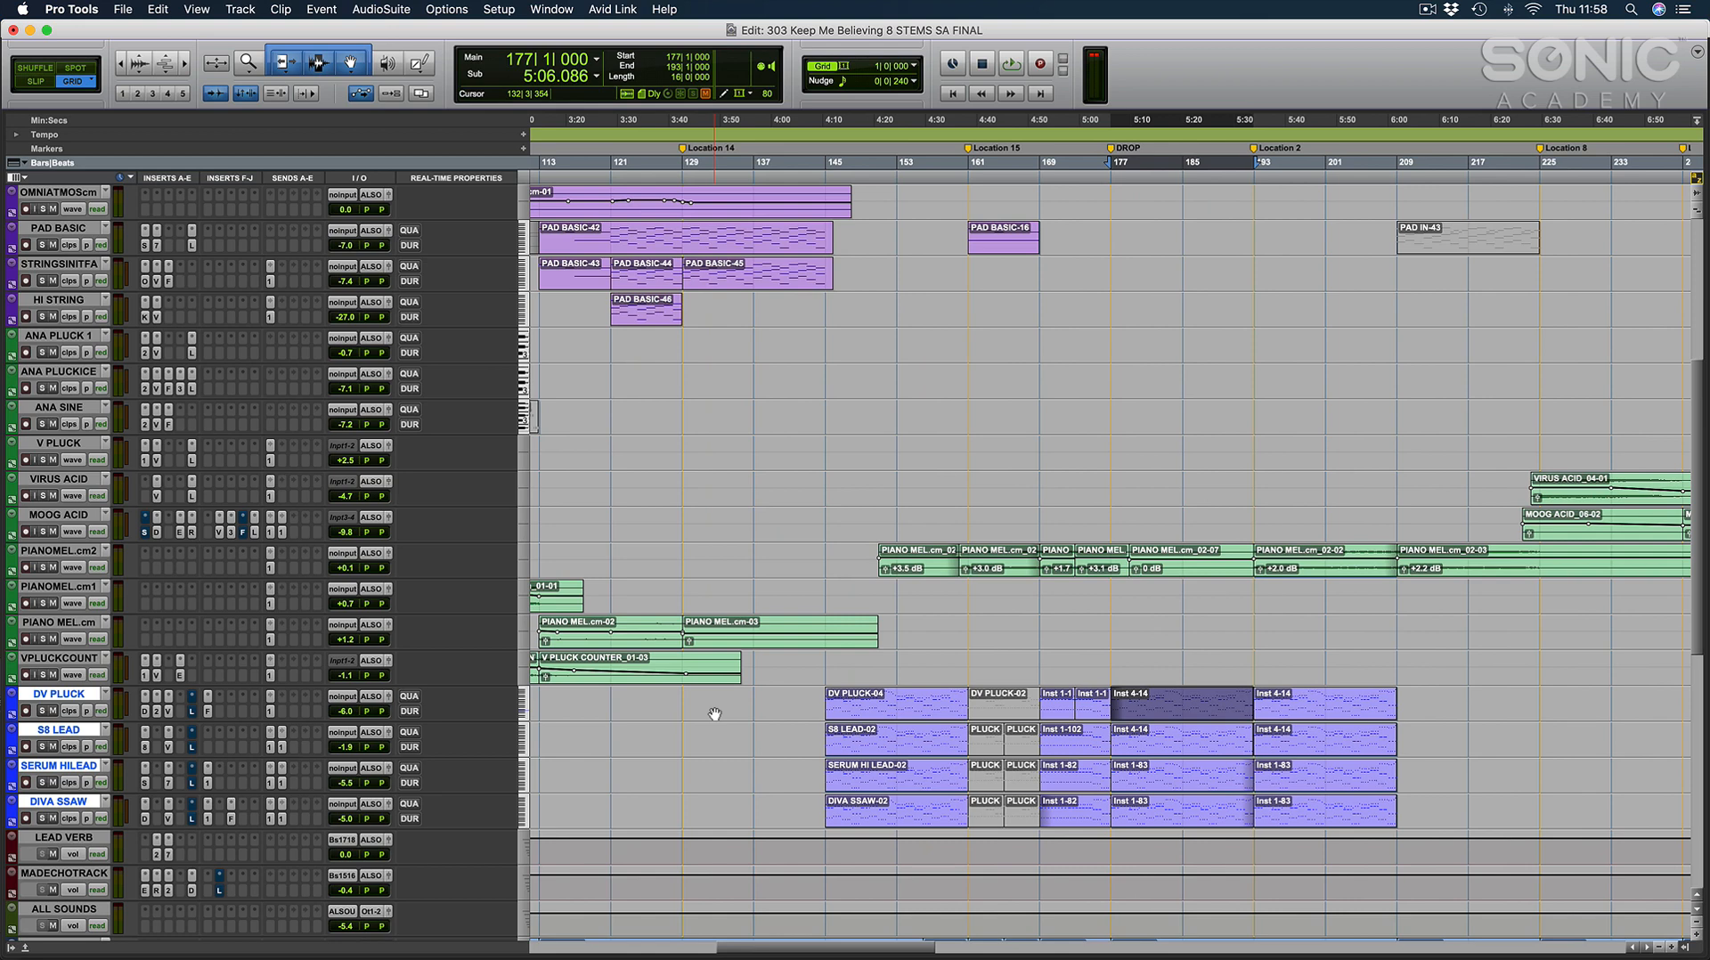
pyautogui.hotkey('ctrl', 'e')
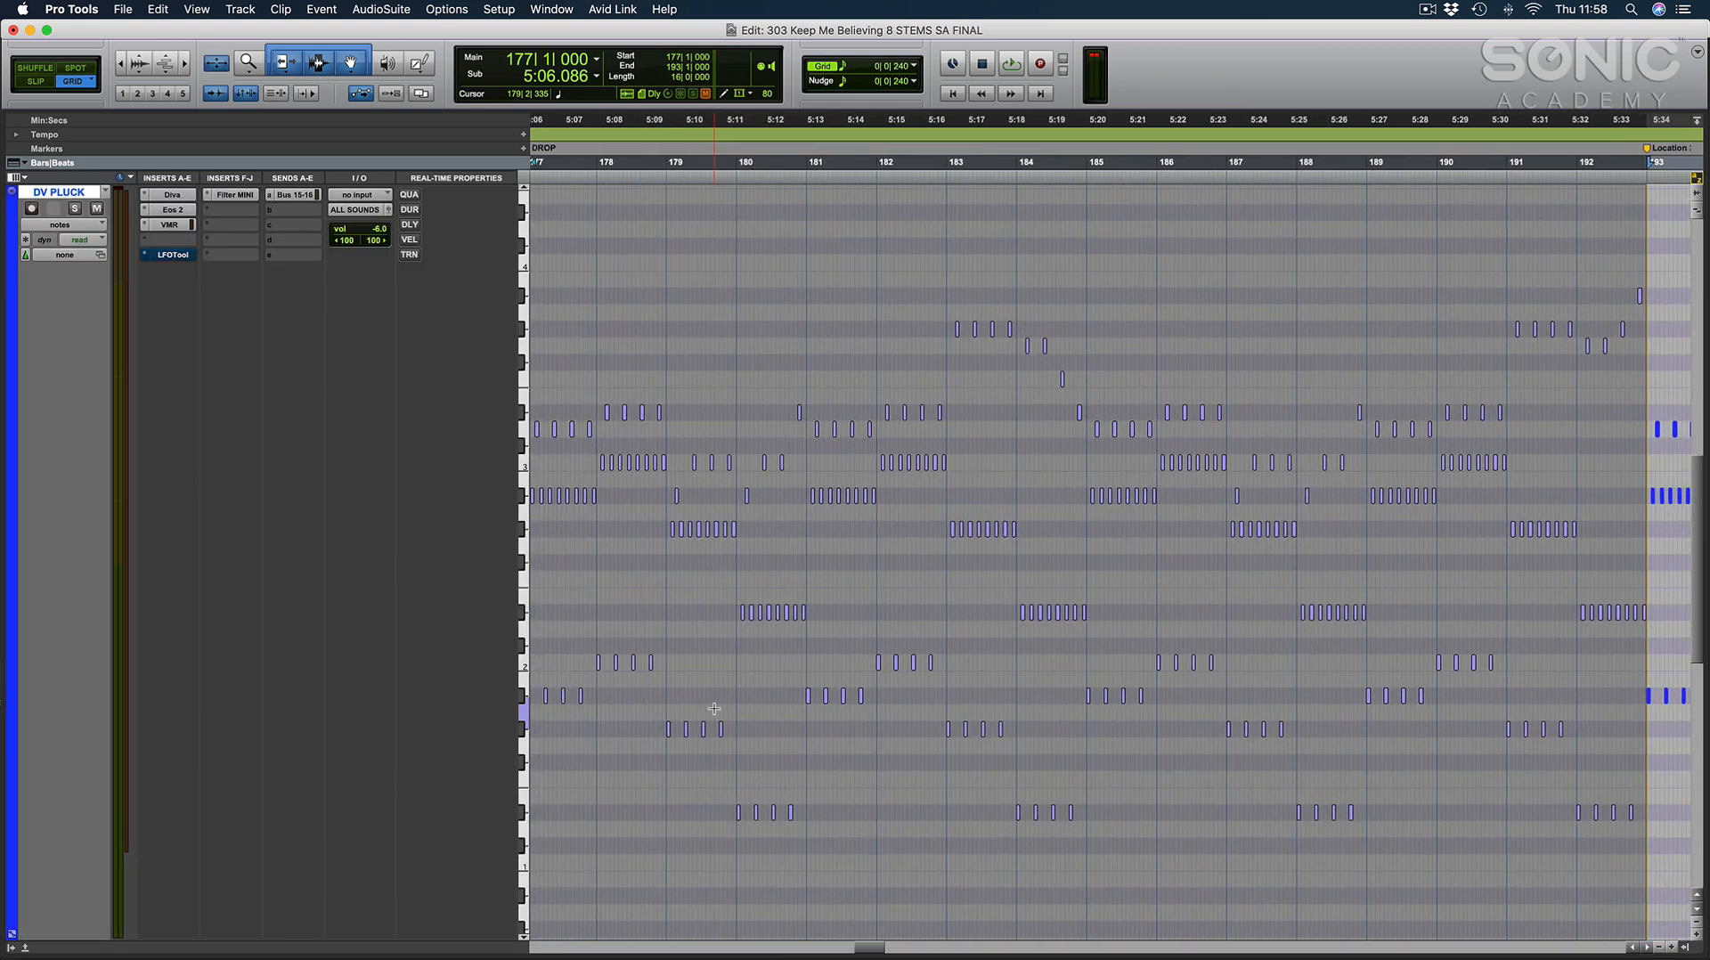
# Magnify the DV PLUCK notes around the DROP marker and start playback from bar 177.
pyautogui.hscroll(-1, 713, 709)
pyautogui.press('r')
pyautogui.press('t')
pyautogui.hscroll(3, 713, 709)
pyautogui.press('t')
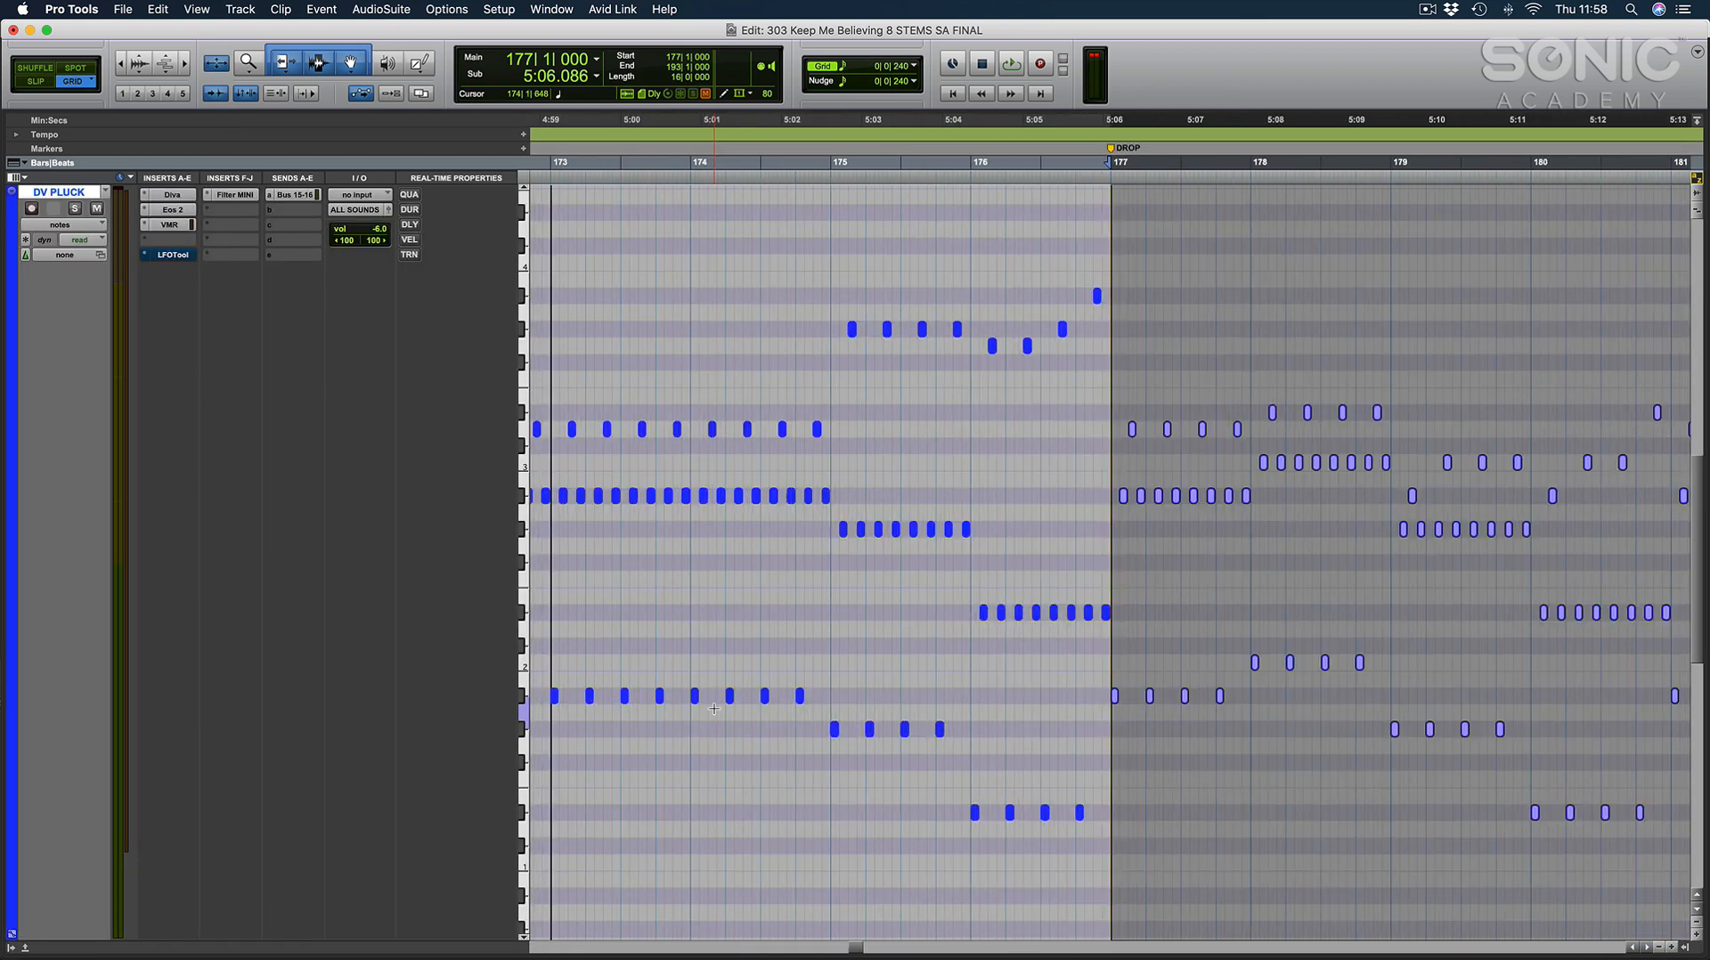
pyautogui.press('t')
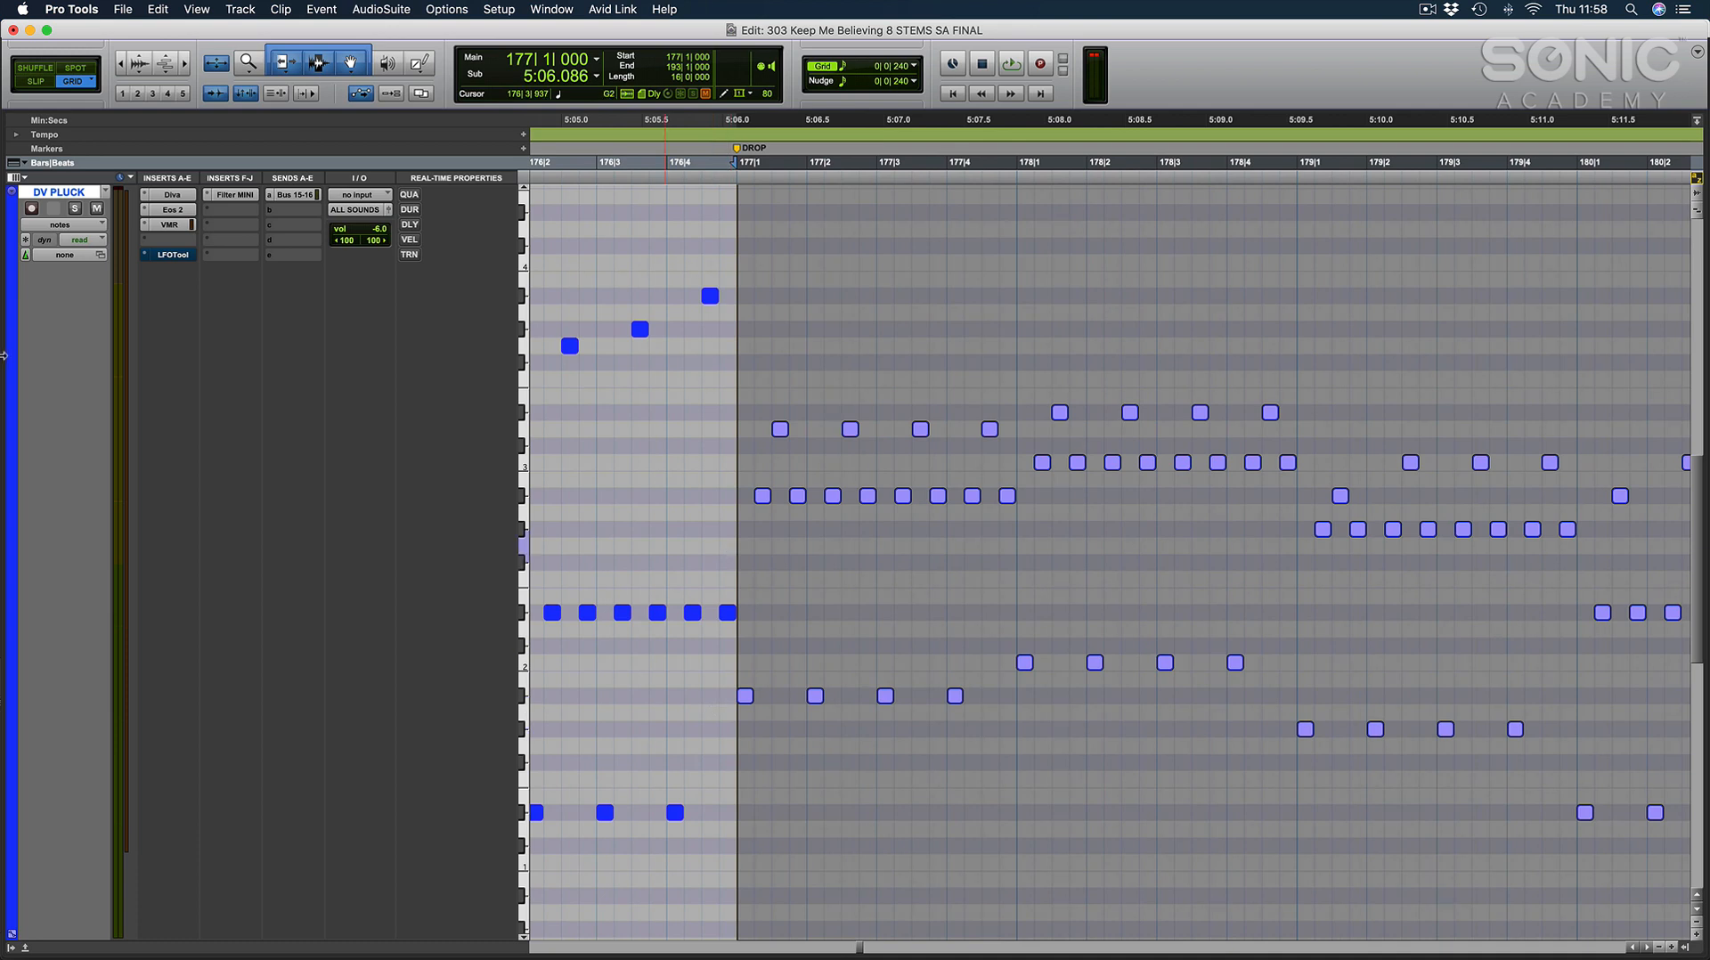
pyautogui.press('space')
pyautogui.click(988, 561)
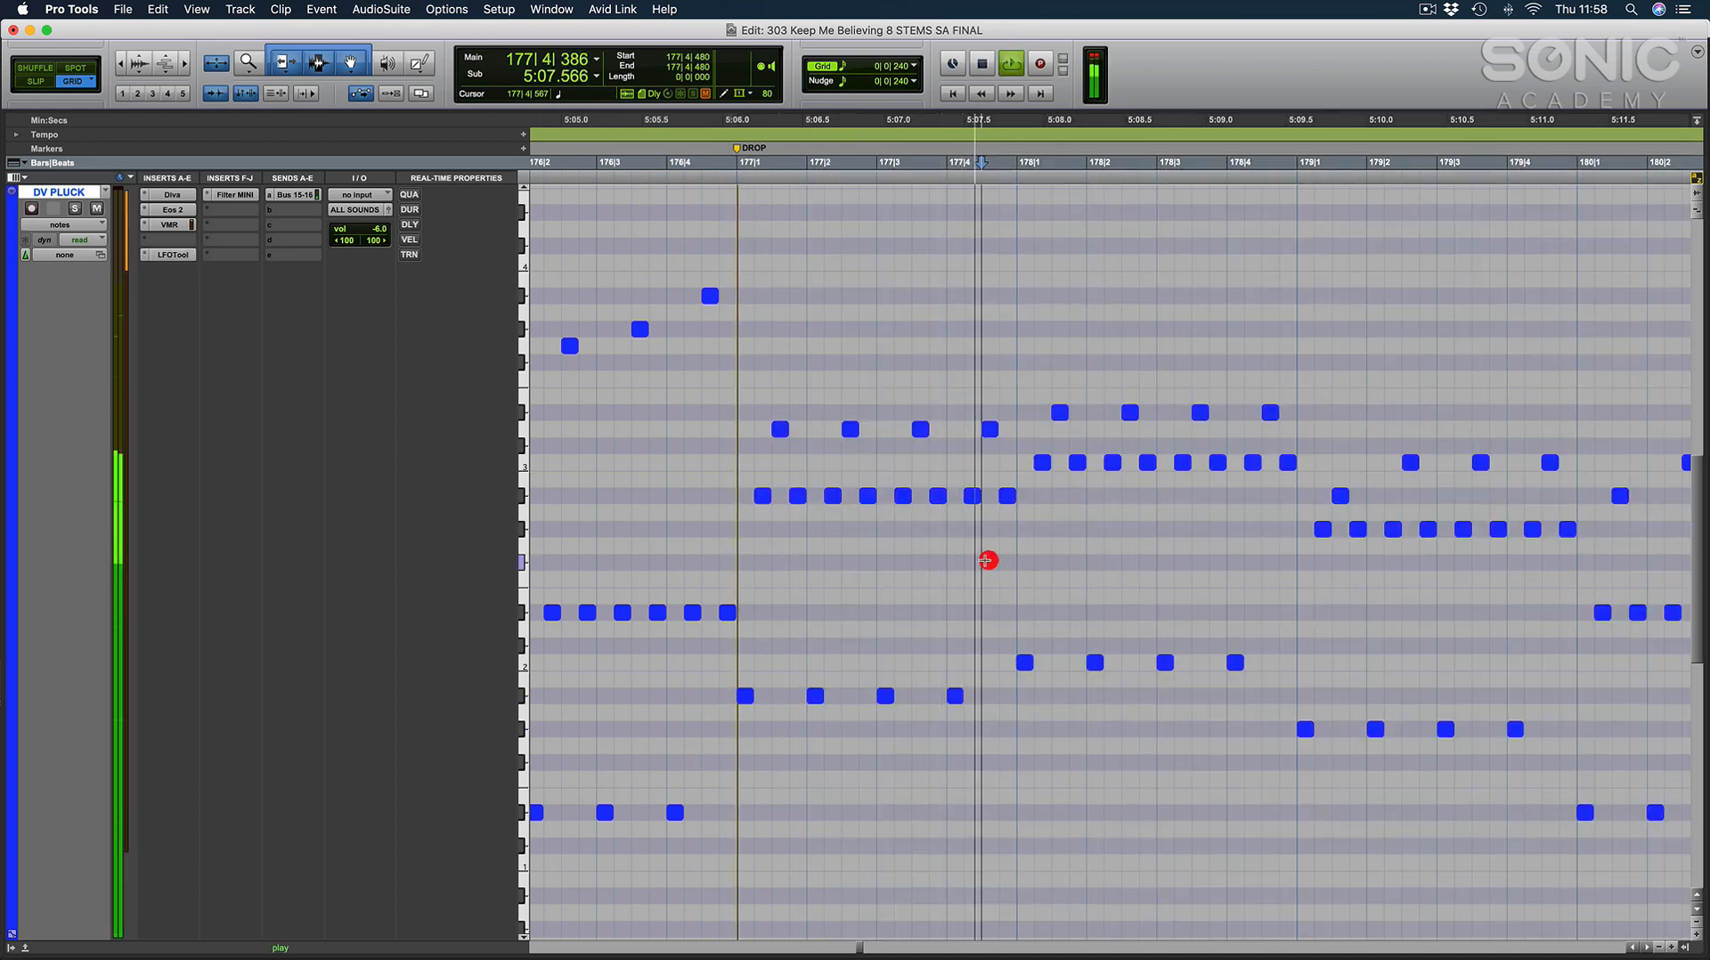
# Follow the DV PLUCK notes during playback from bar 177 through bar 192, then stop playback.
pyautogui.press('r')
pyautogui.hscroll(4, 988, 561)
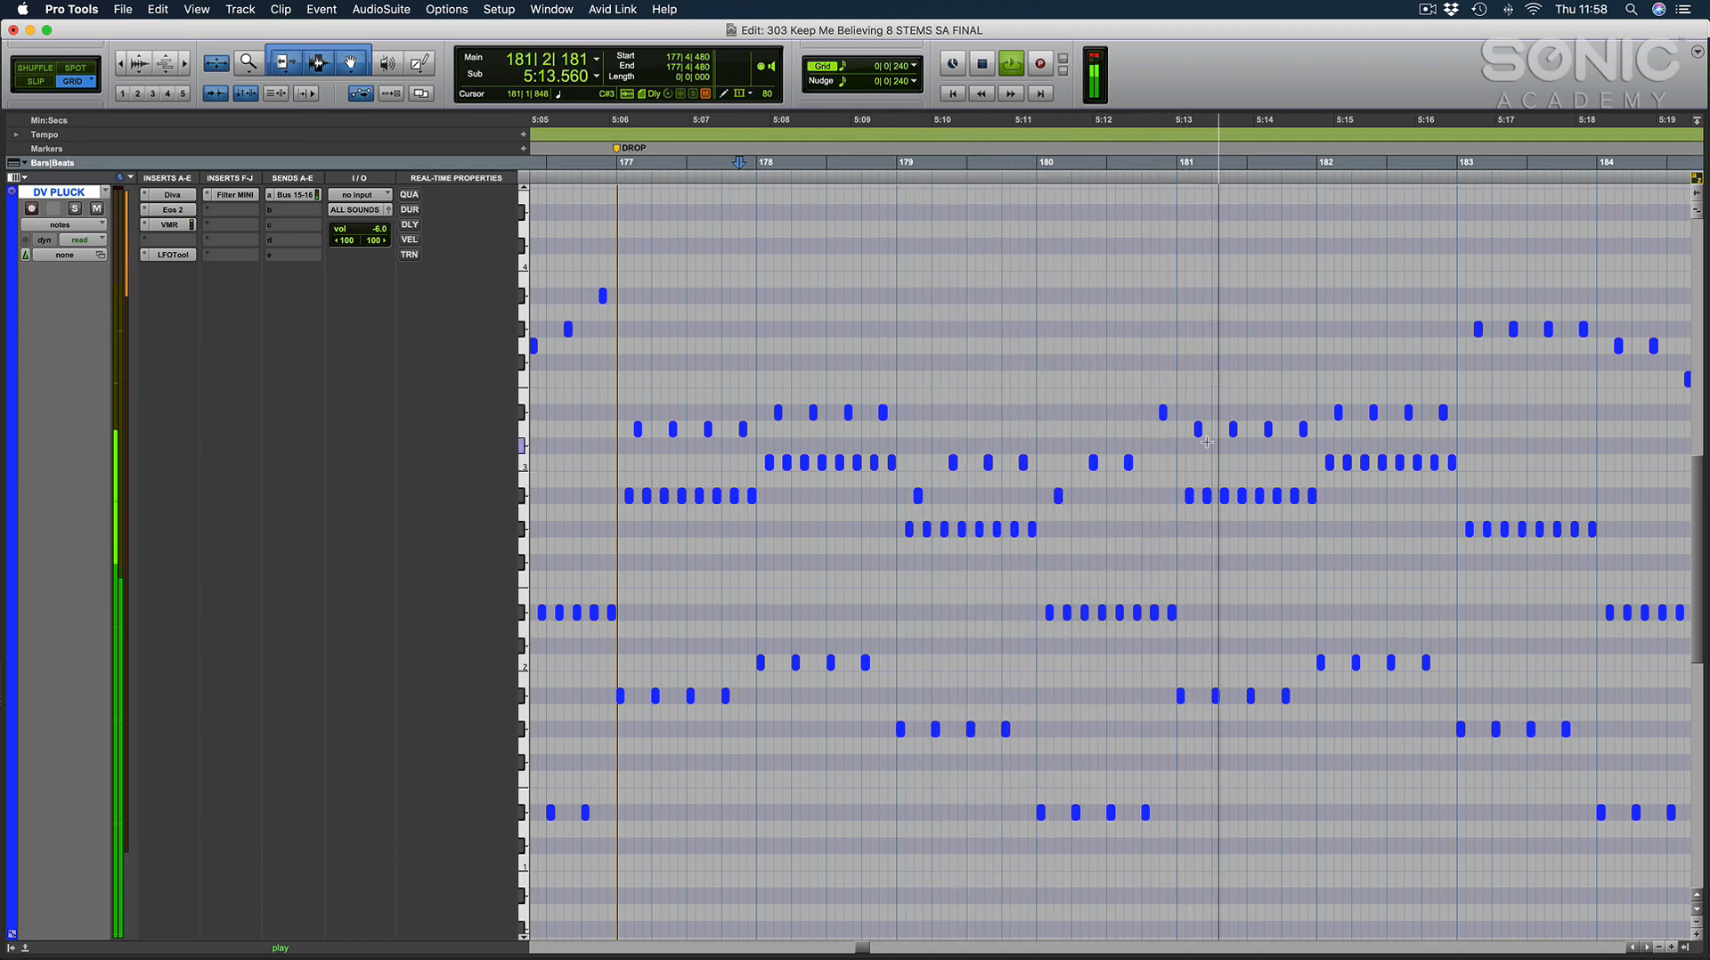
pyautogui.hscroll(4, 1185, 441)
pyautogui.hscroll(5, 1200, 444)
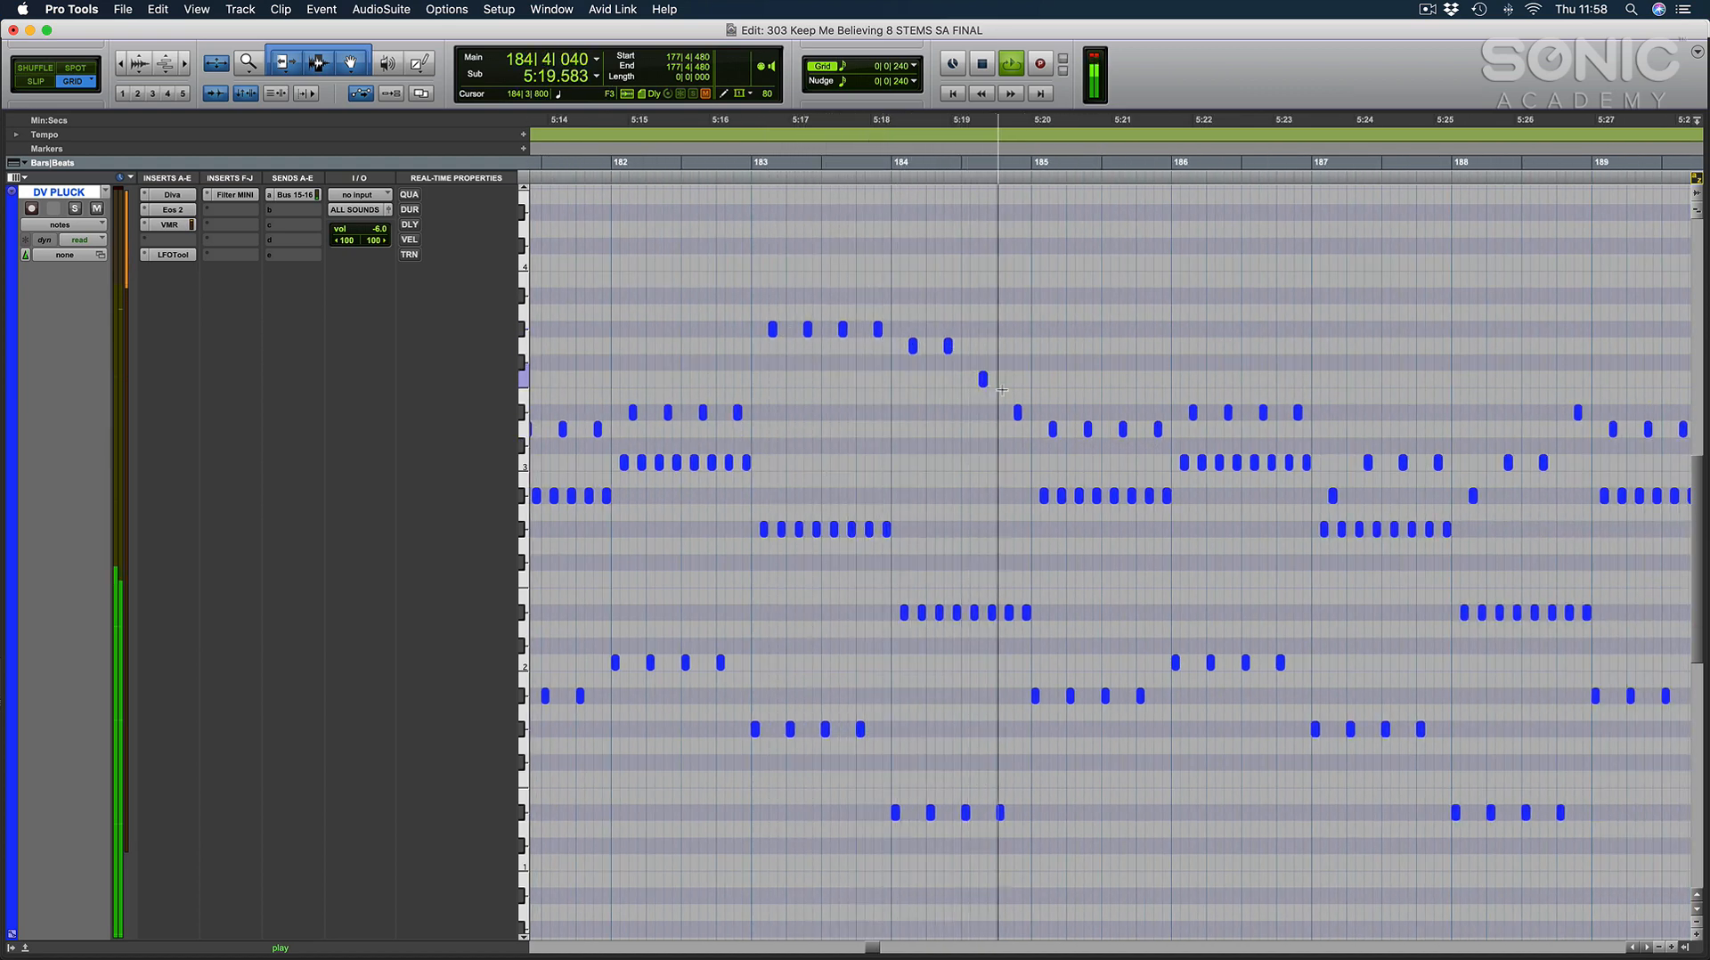
pyautogui.hscroll(3, 997, 428)
pyautogui.hscroll(5, 996, 428)
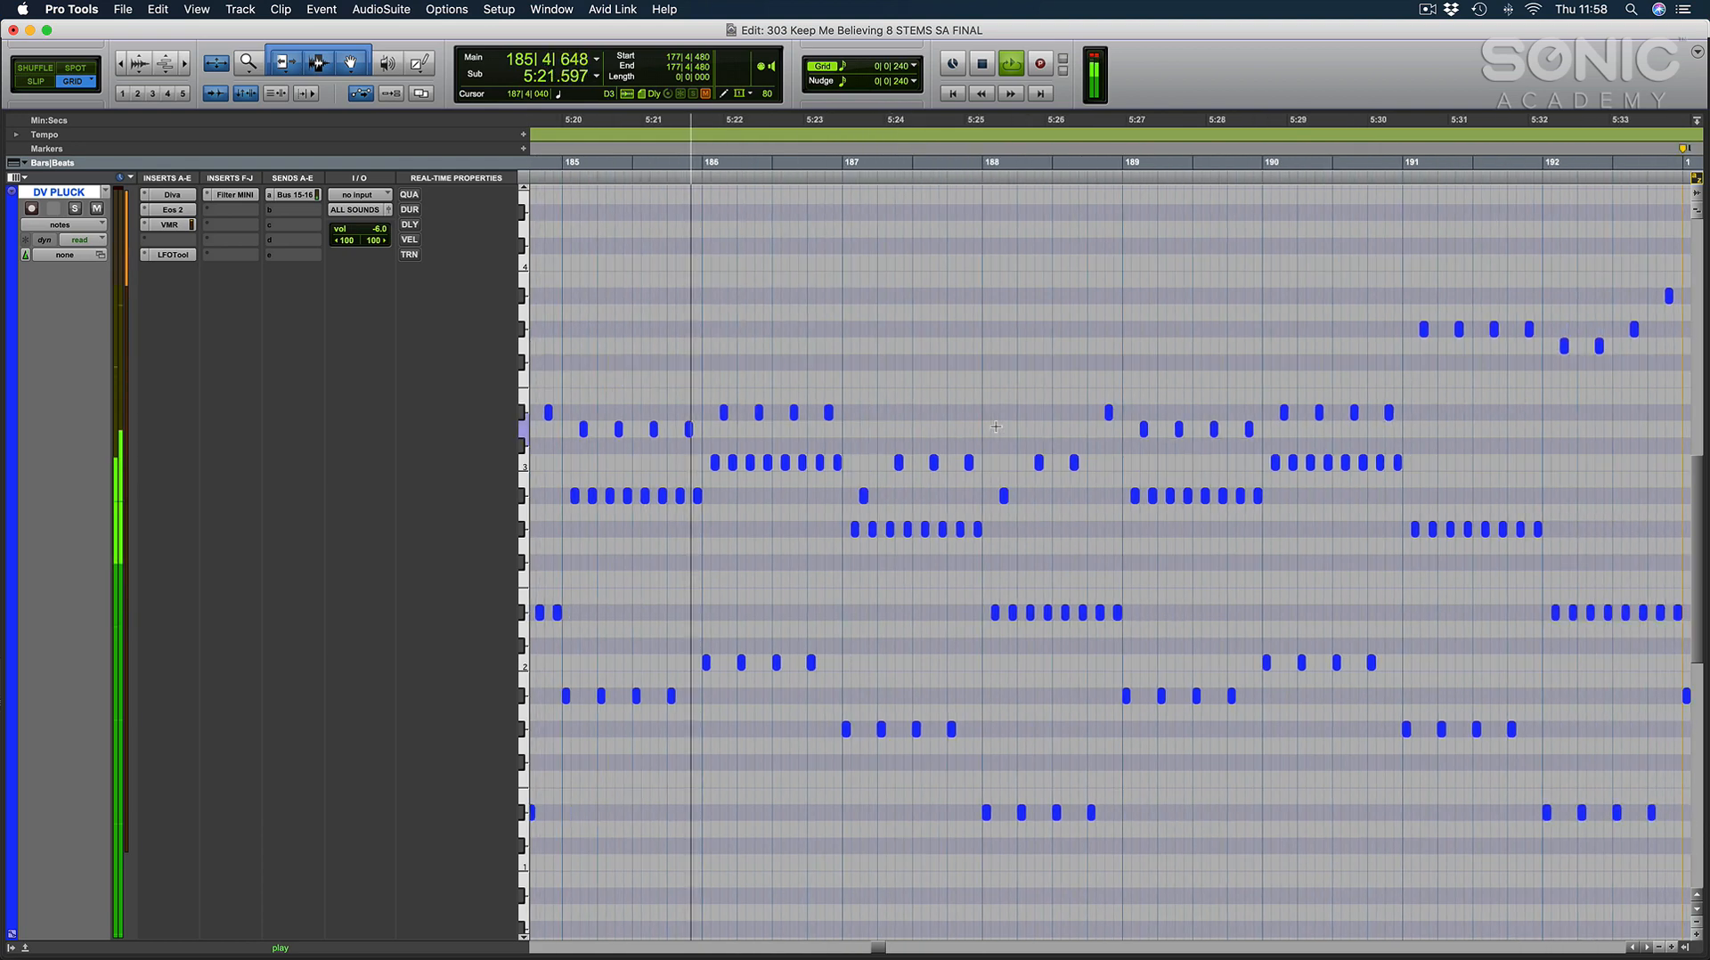
pyautogui.hscroll(1, 823, 411)
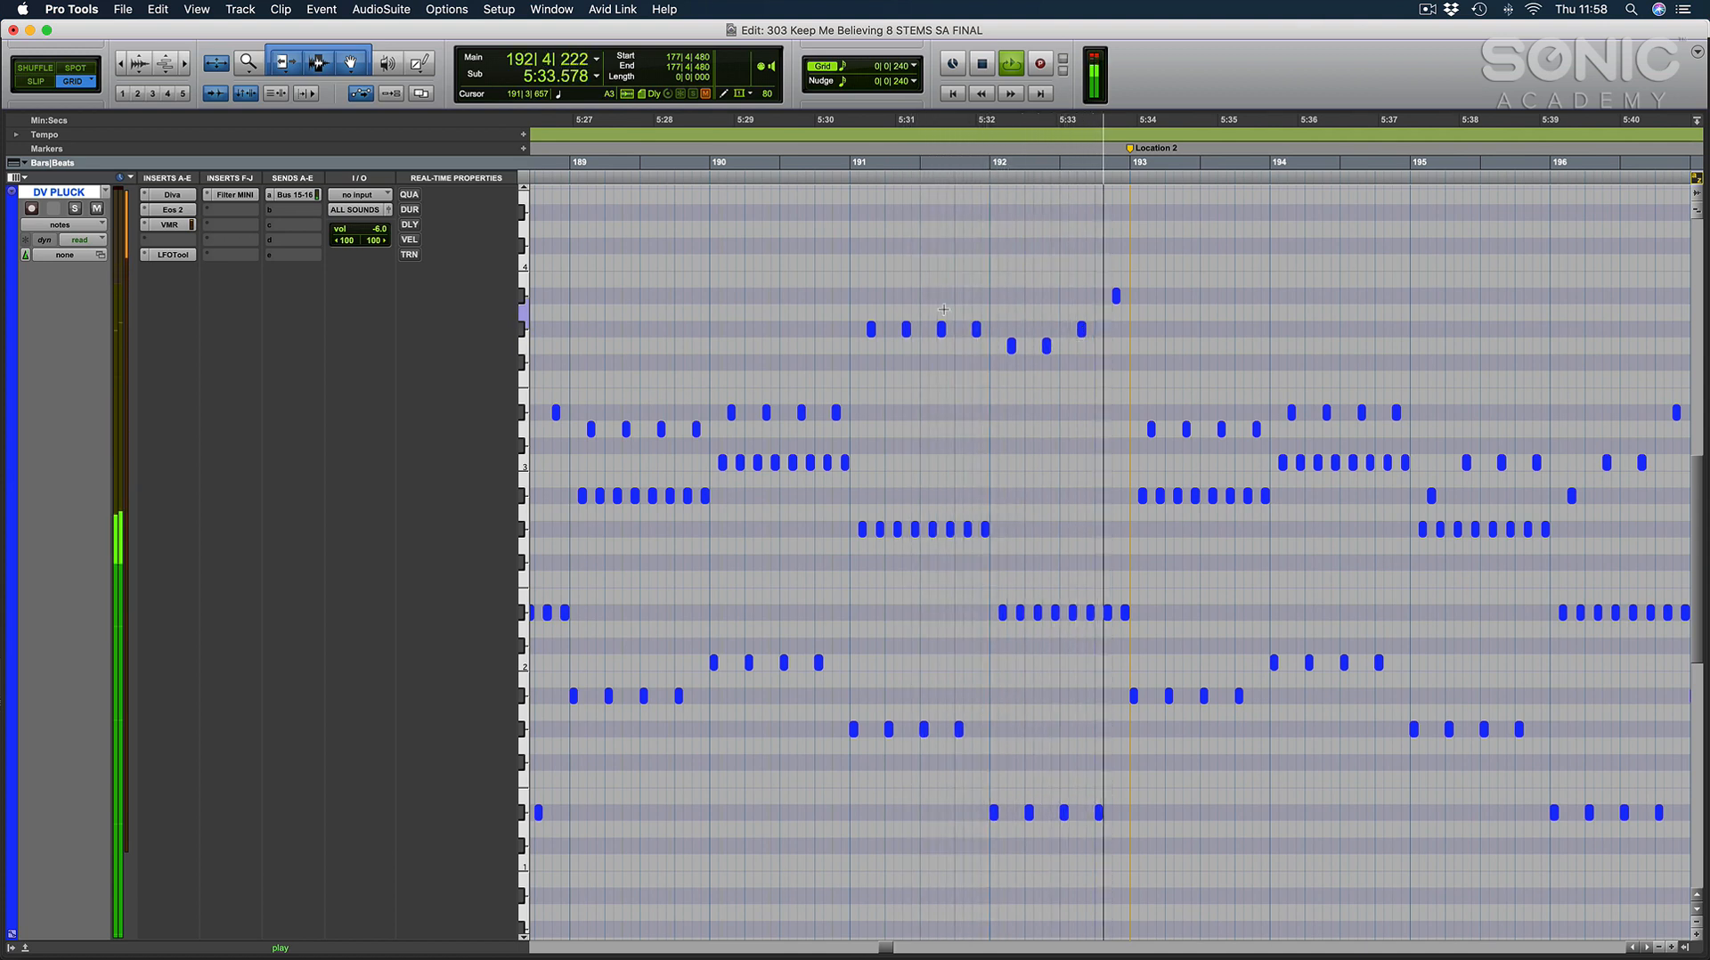
pyautogui.press('space')
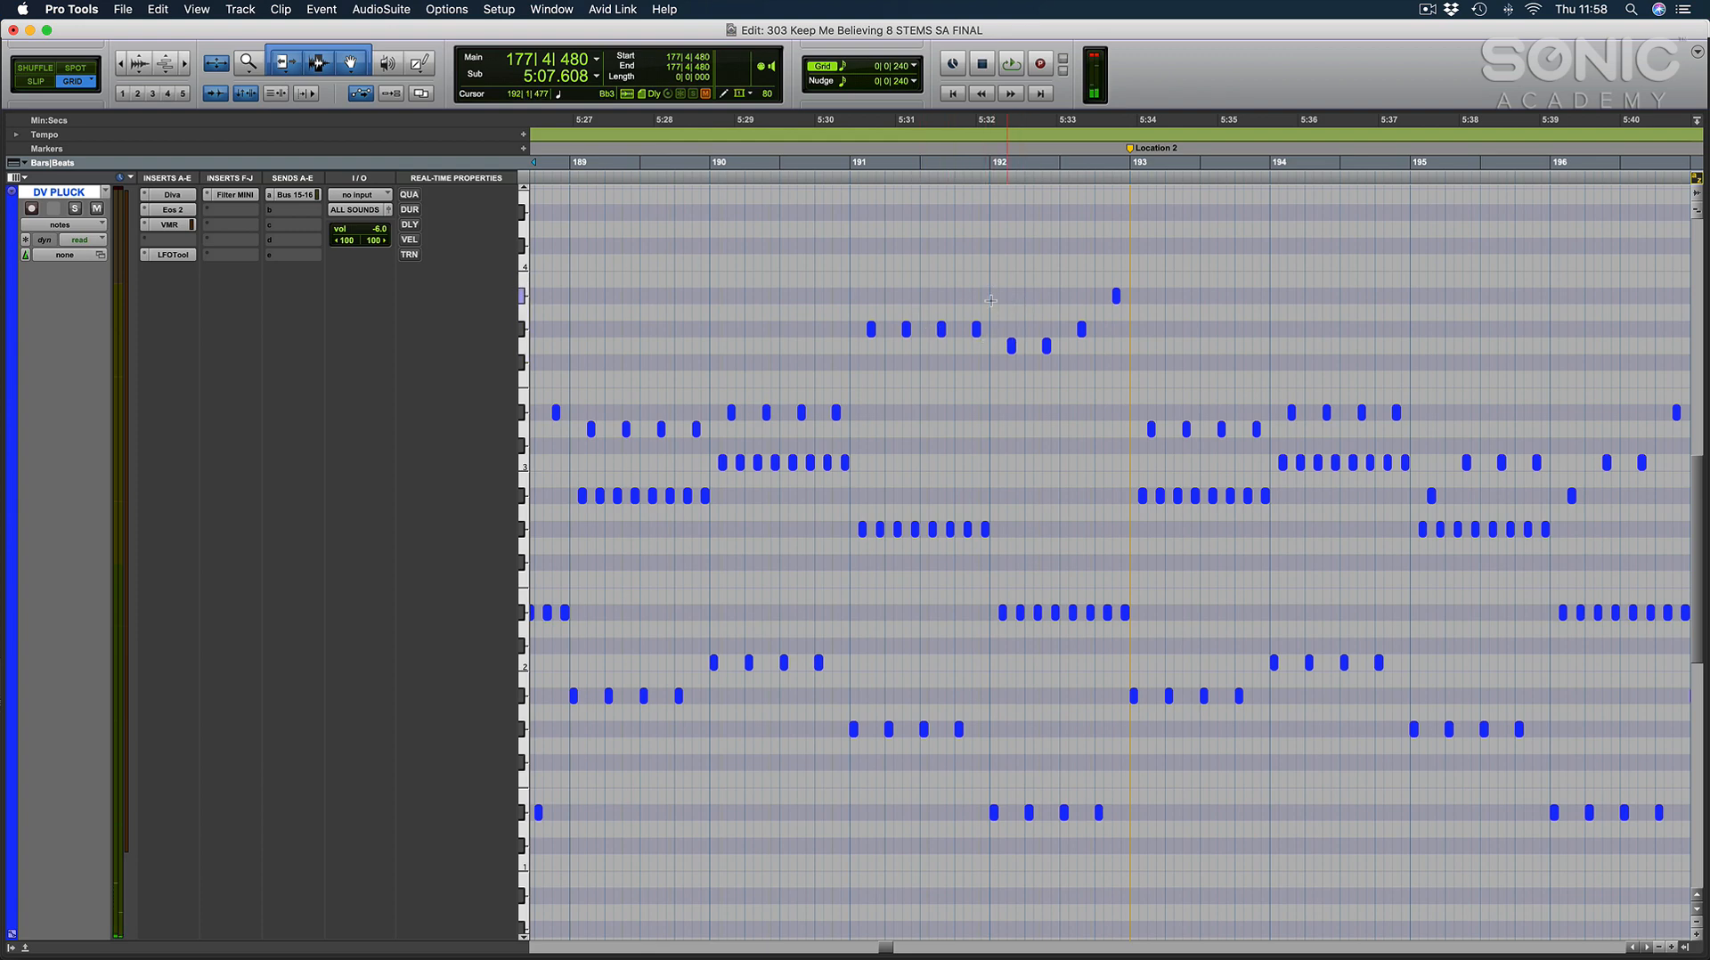
# Examine the whole DV PLUCK melody from Location 2 back to the DROP marker at a wider zoom.
pyautogui.press('r')
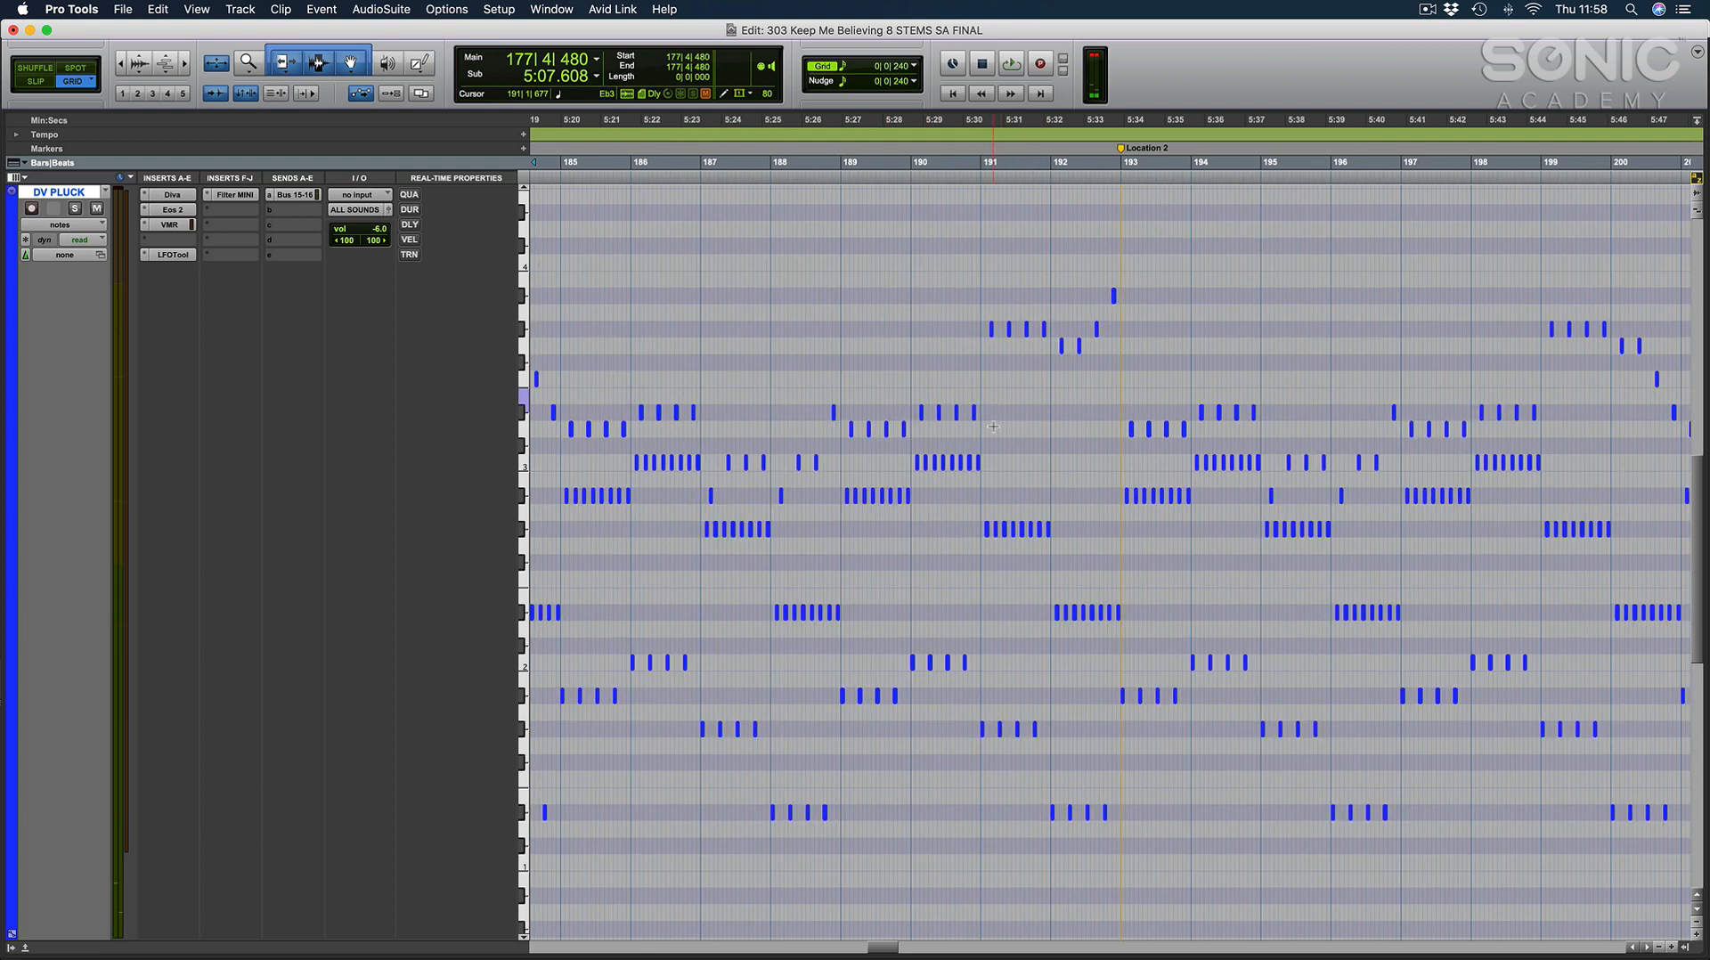
pyautogui.hscroll(-5, 1004, 410)
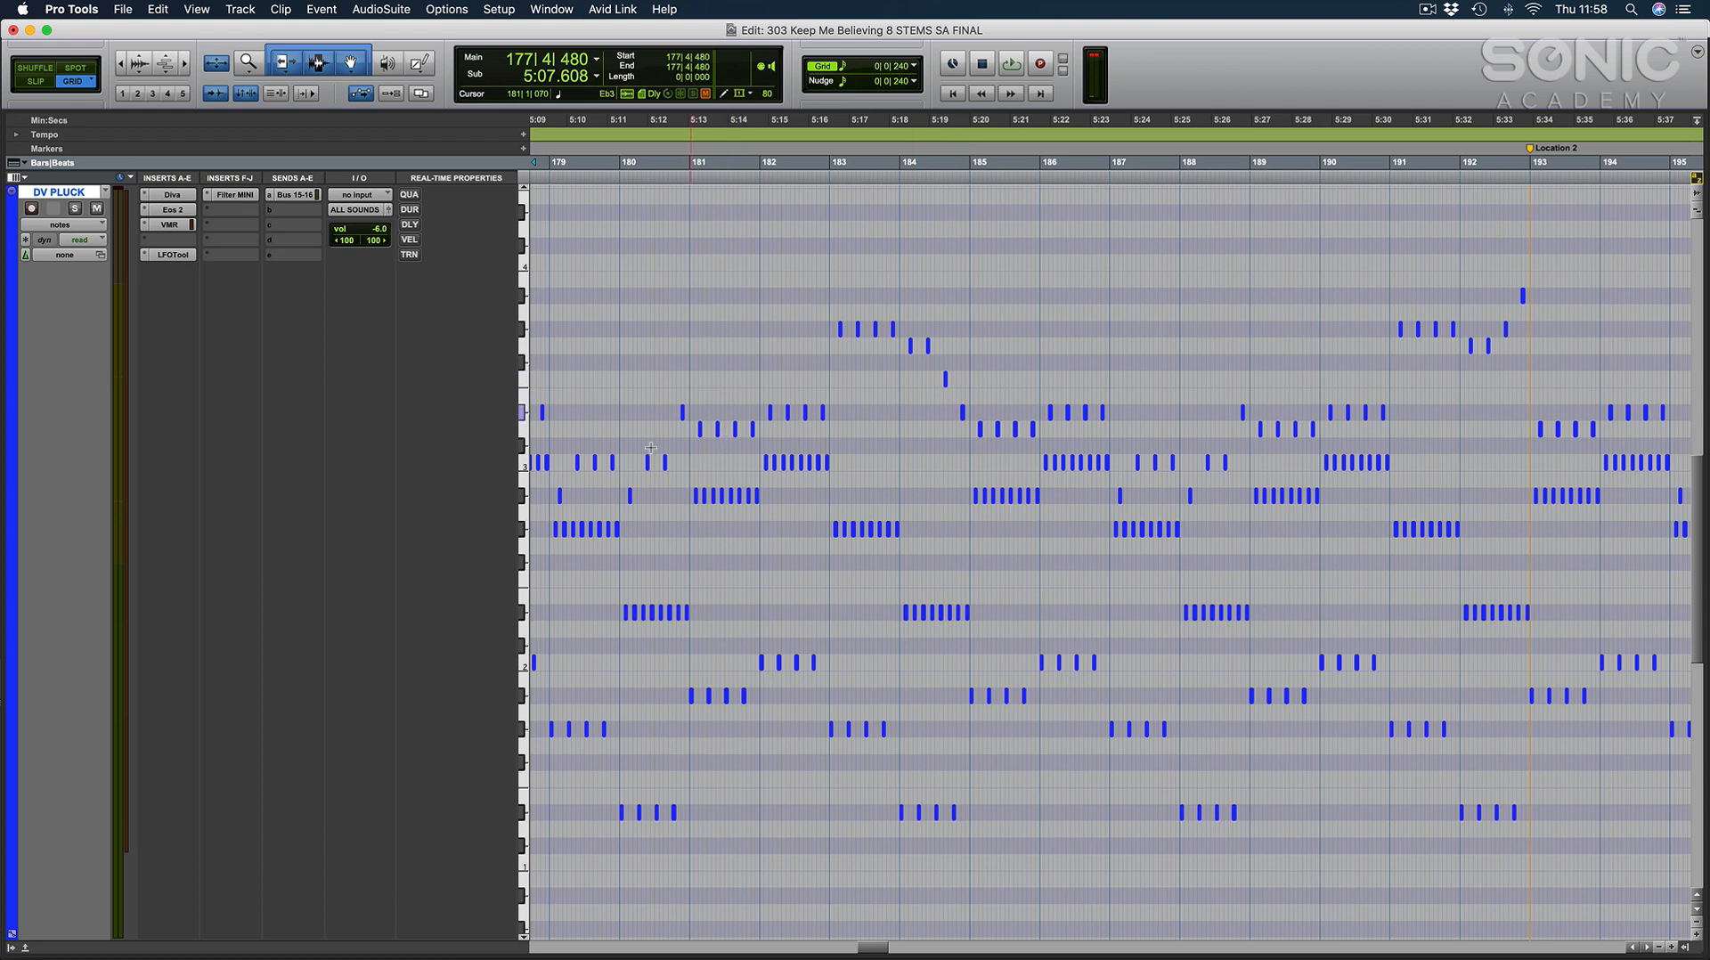
pyautogui.hscroll(-5, 980, 429)
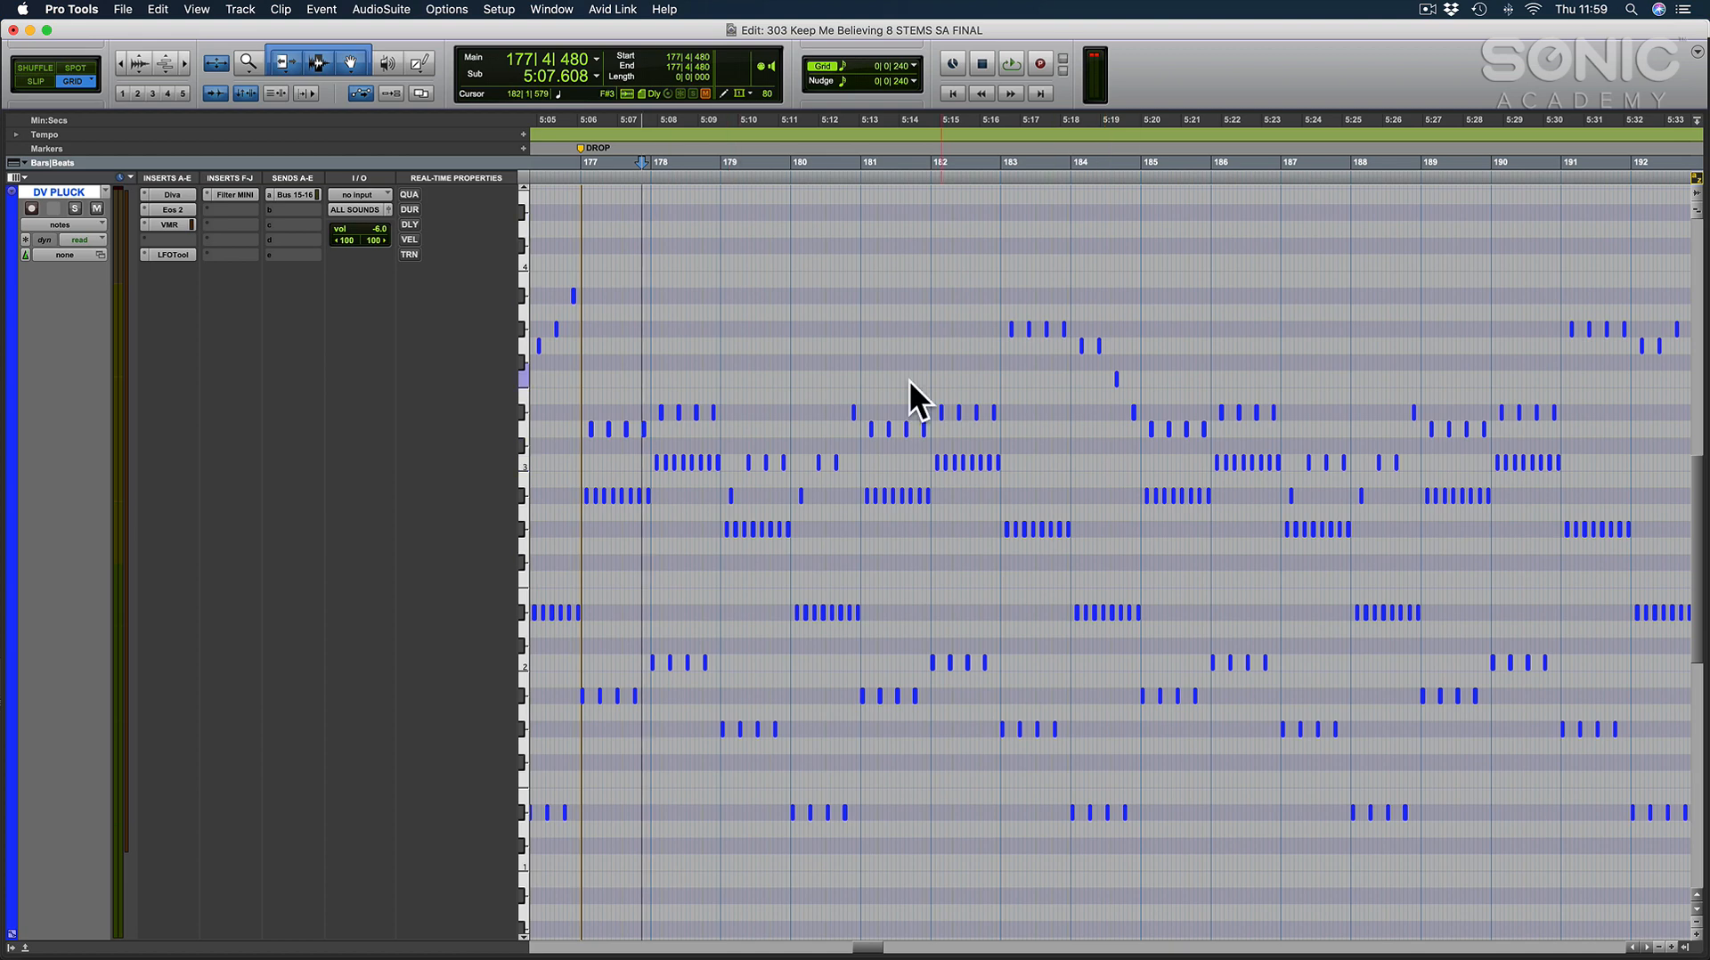
# Return to the arrangement and display the notes of the S8 PAD clip starting at the DROP marker.
pyautogui.hotkey('ctrl', 'e')
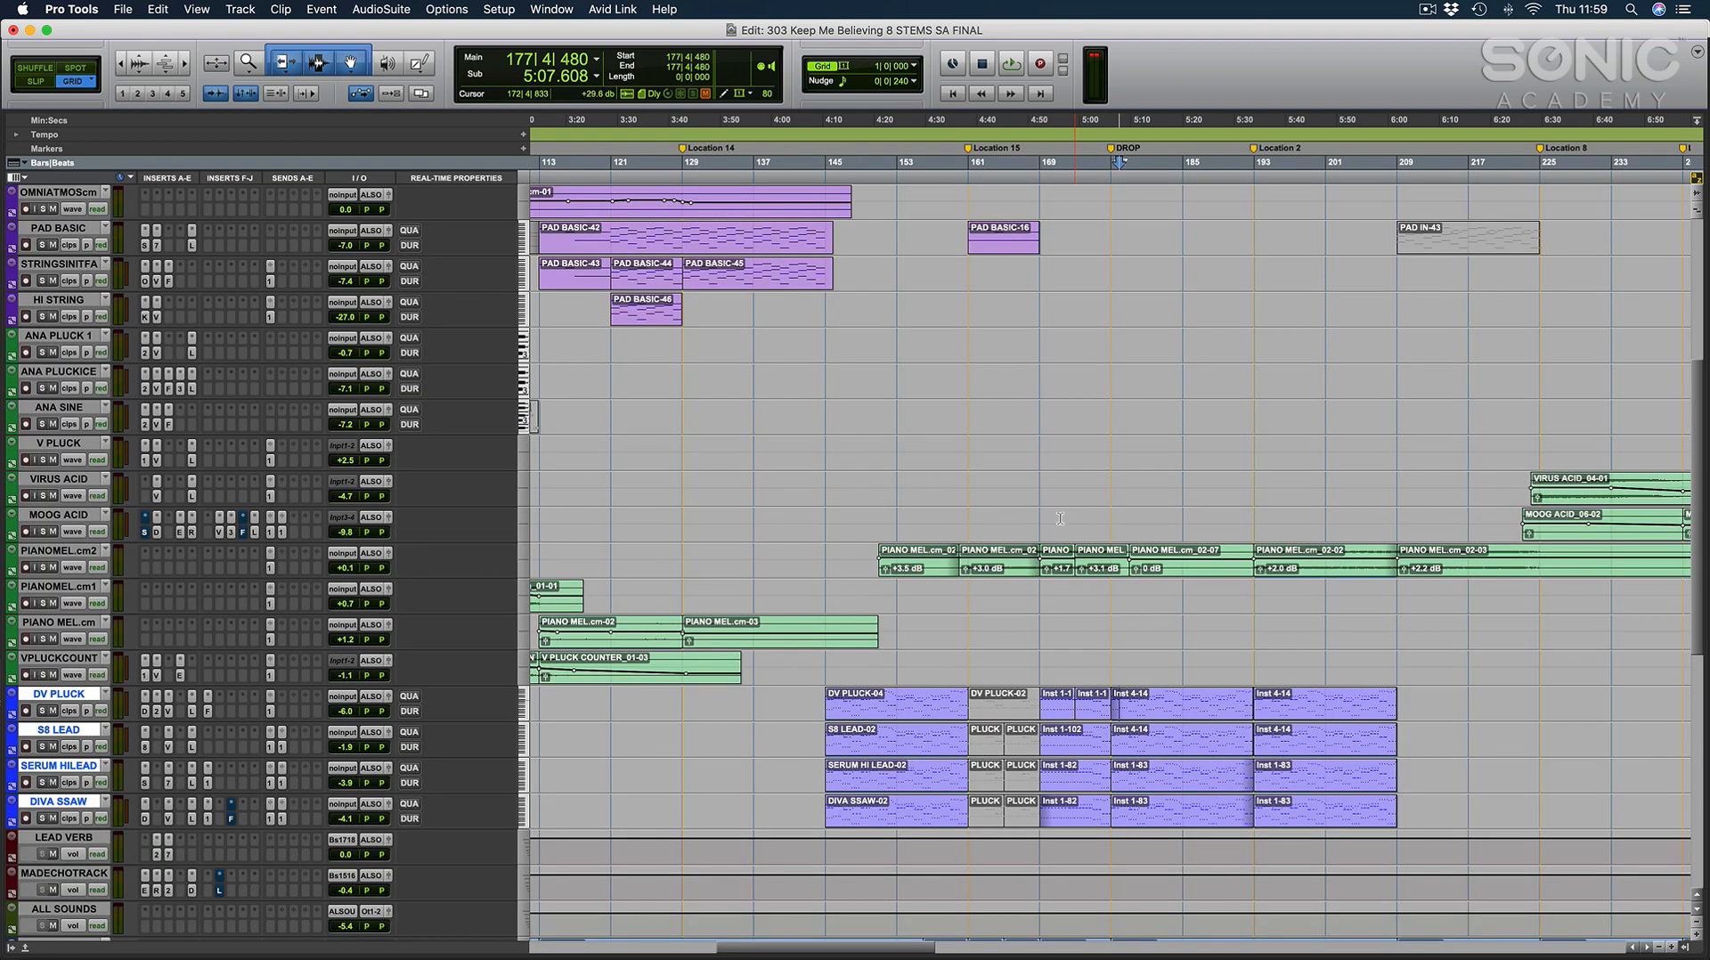
pyautogui.click(1112, 657)
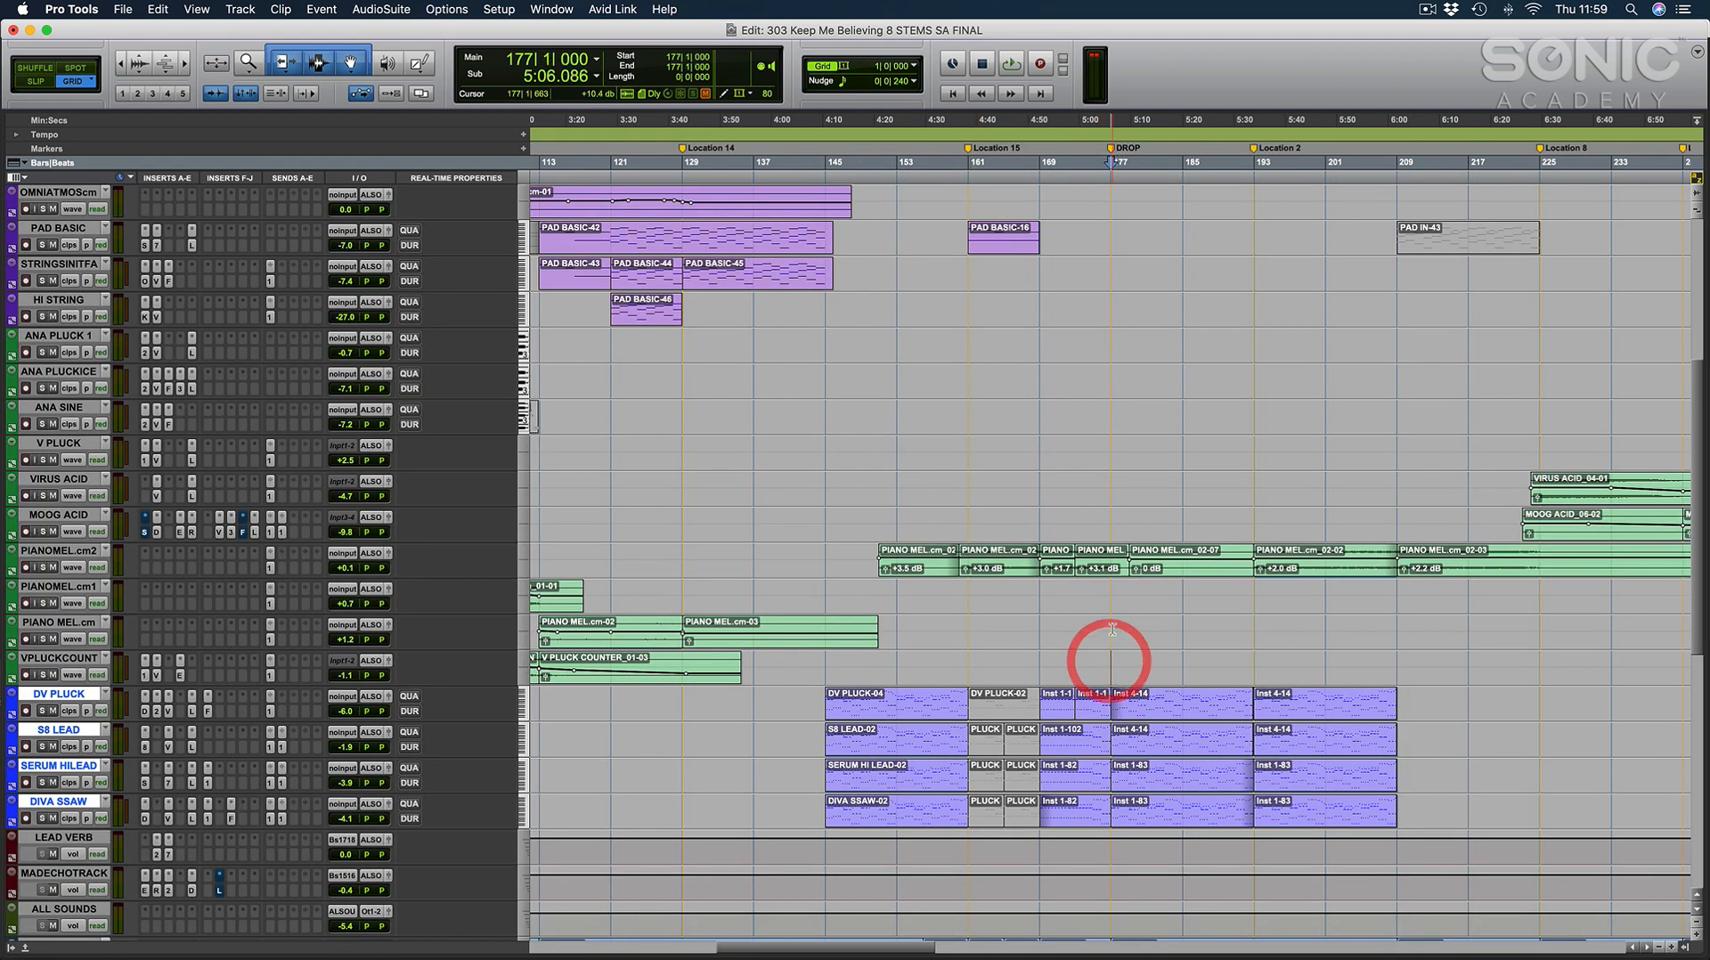
pyautogui.scroll(5, 1096, 639)
pyautogui.scroll(3, 1096, 640)
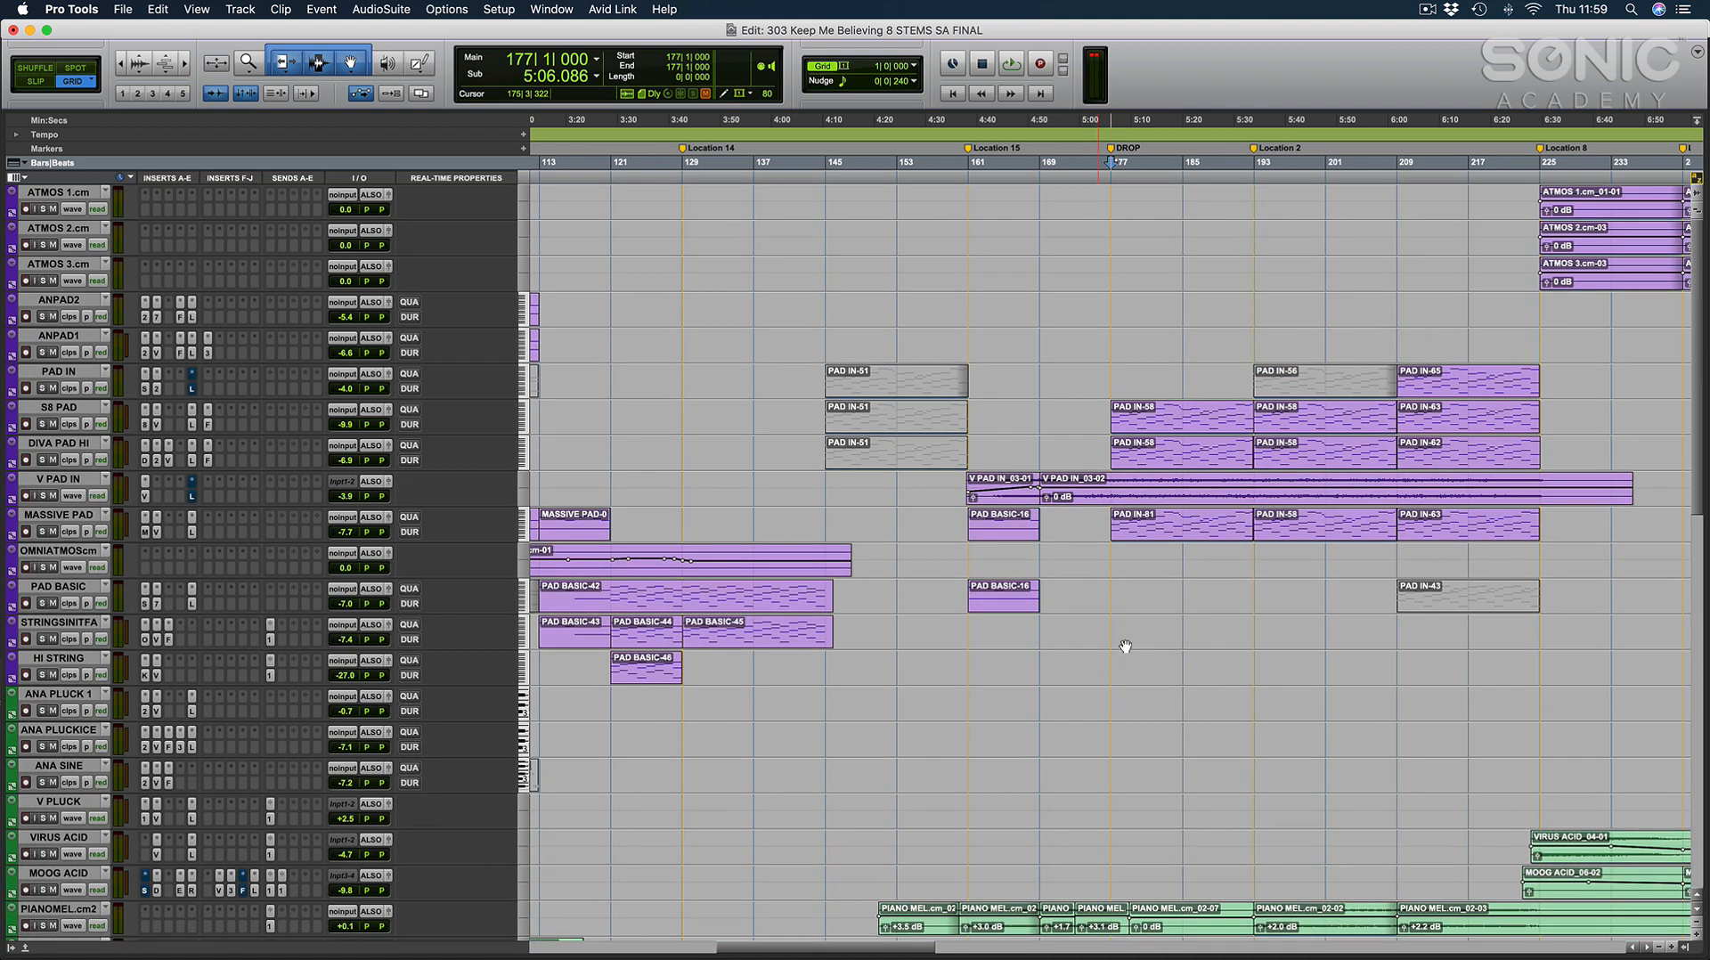
pyautogui.click(1169, 428)
pyautogui.hotkey('ctrl', 'e')
pyautogui.click(790, 350)
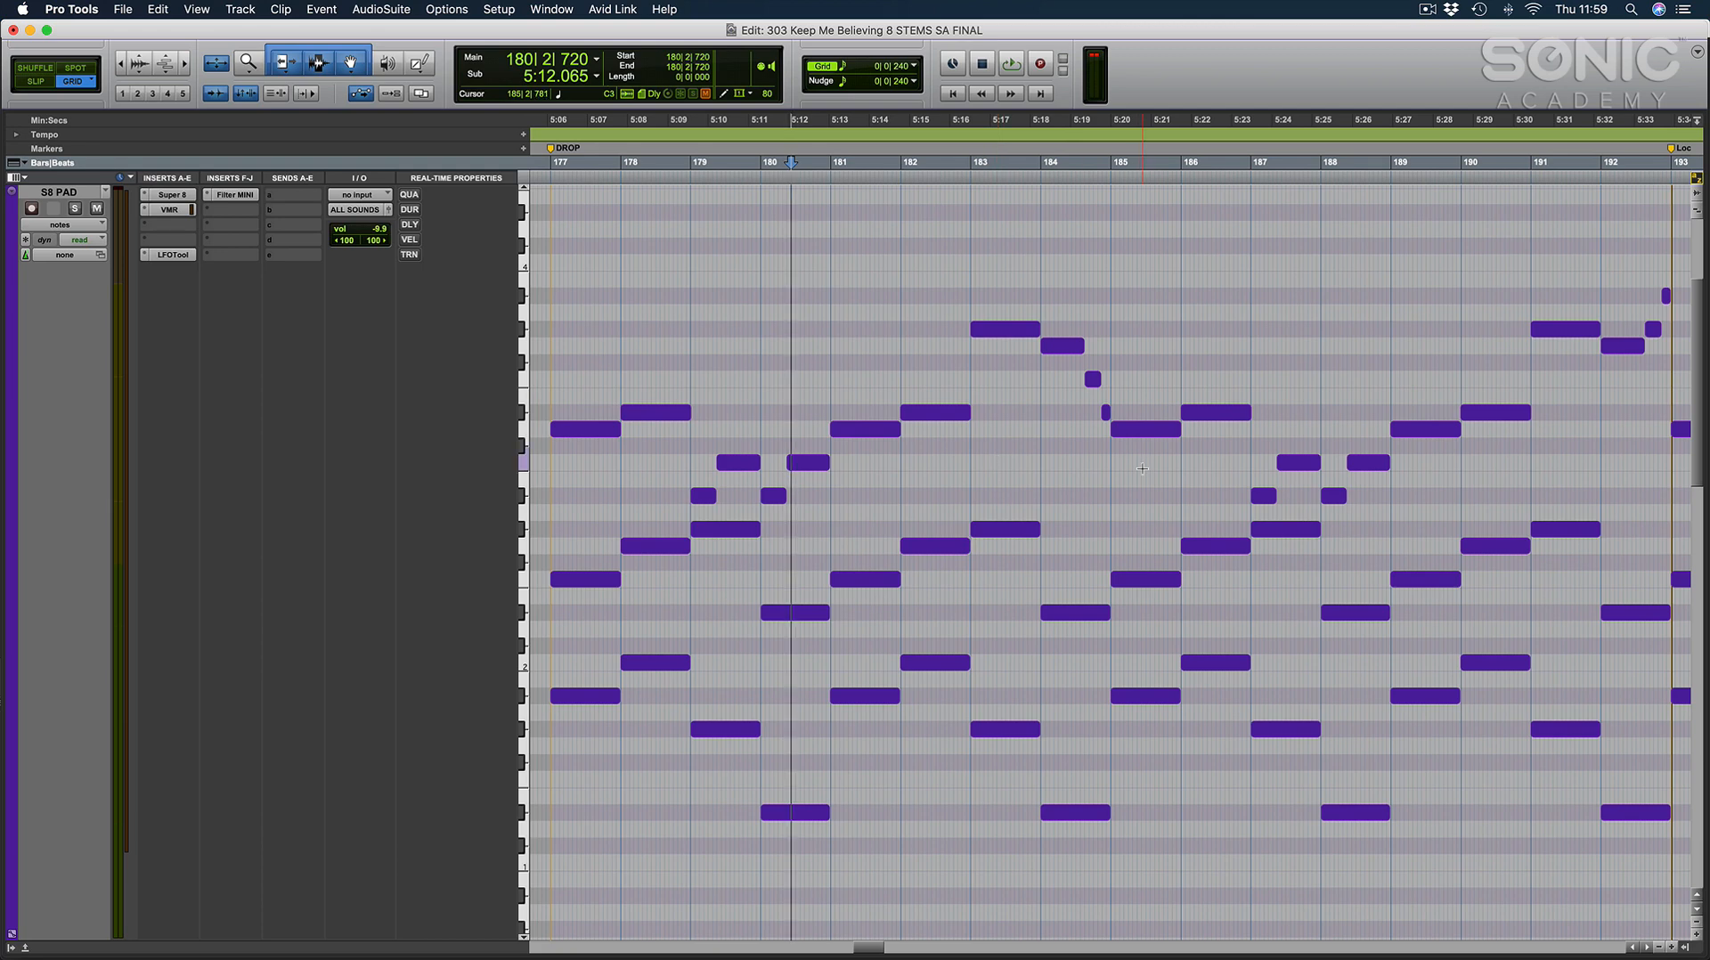
# Go back to the arrangement, place the cursor at bar 177 on the PAD IN track and locate the lead tracks.
pyautogui.press('e')
pyautogui.click(1108, 372)
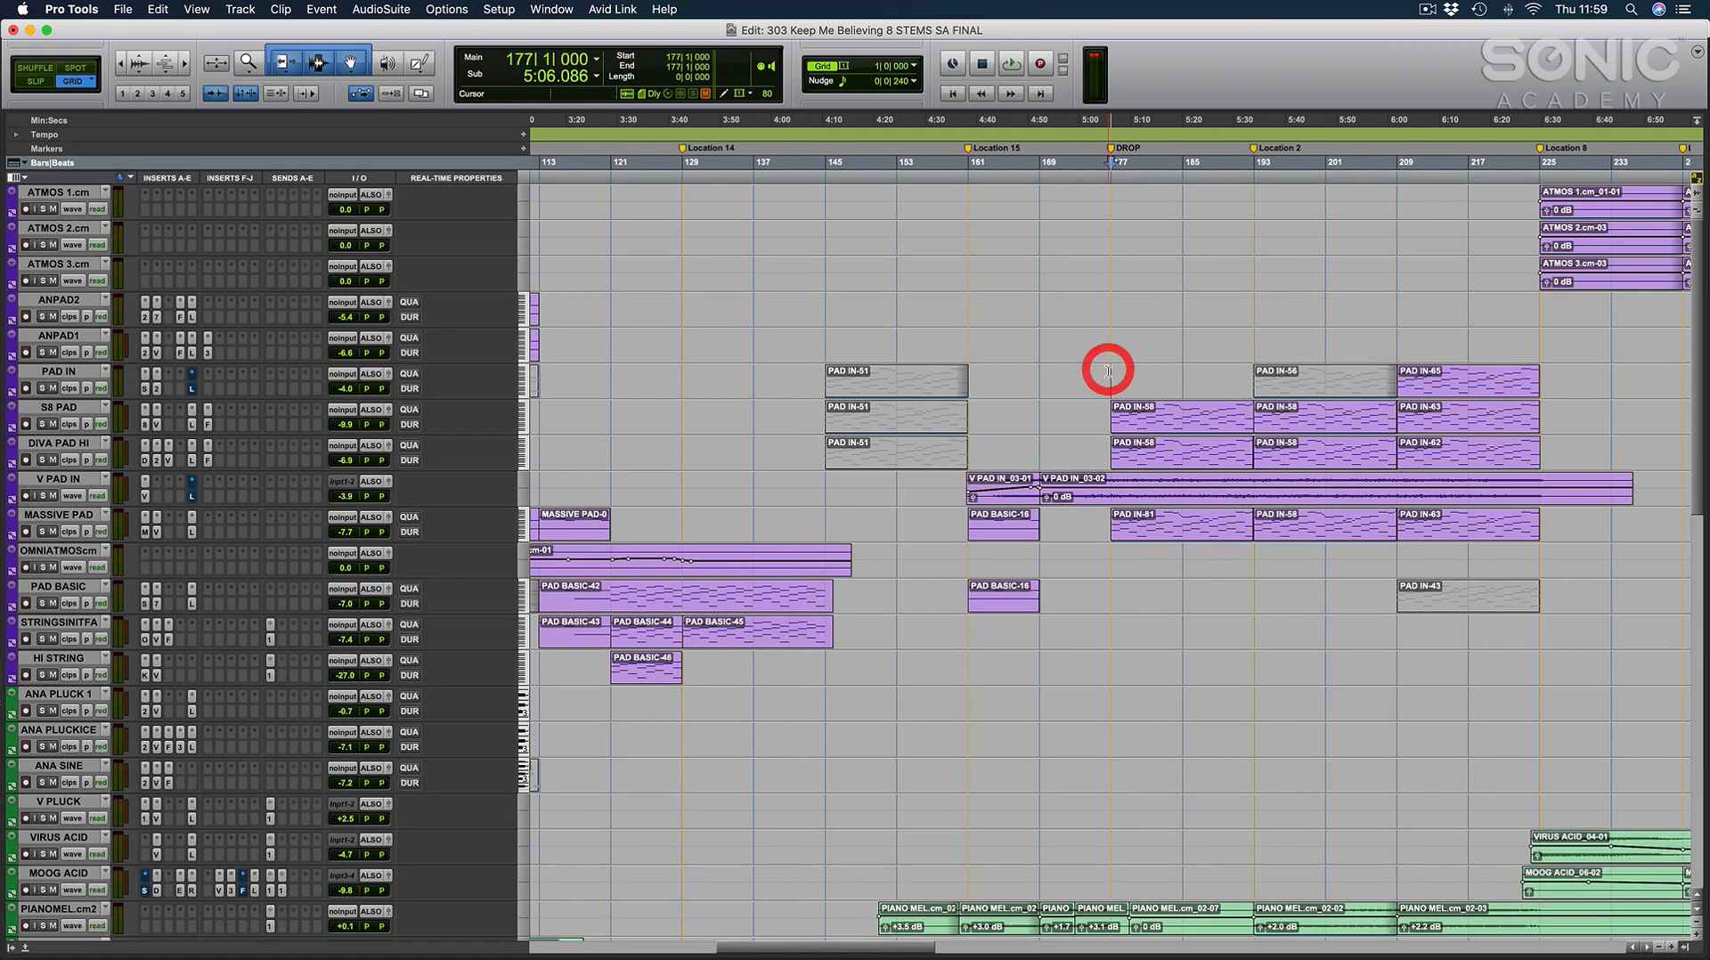
pyautogui.scroll(-8, 1108, 383)
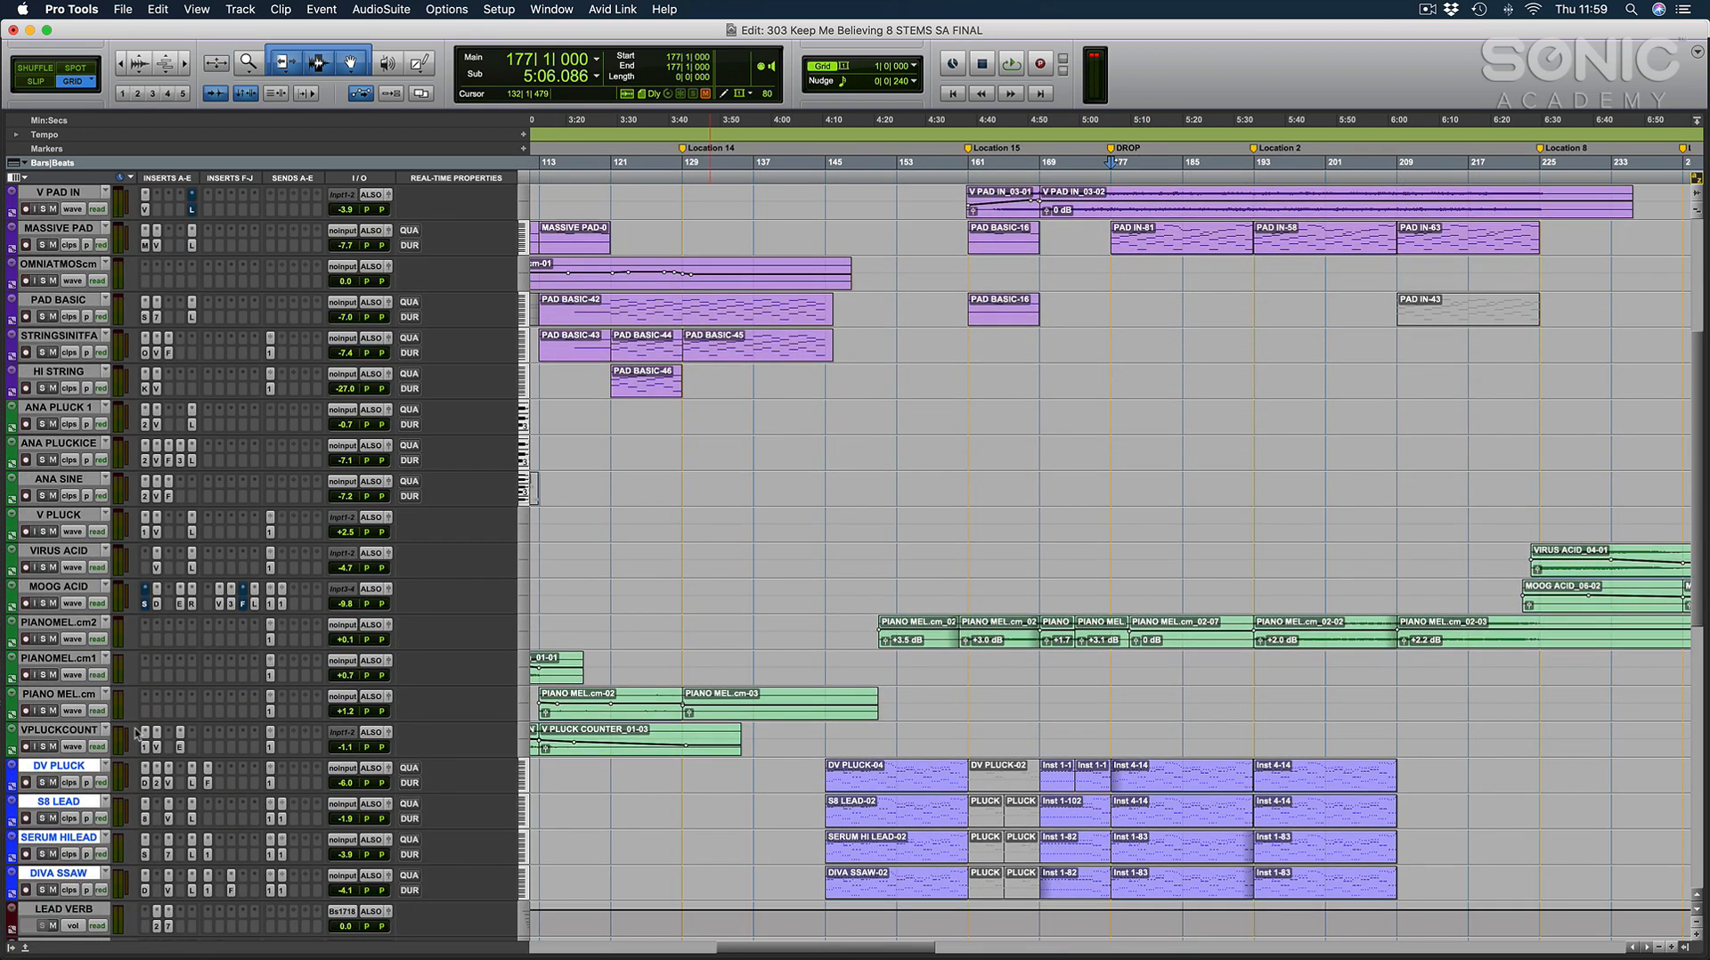
# Show the mixer, inspect the Diva synth on the DV PLUCK channel and close it.
pyautogui.press('super+equal')
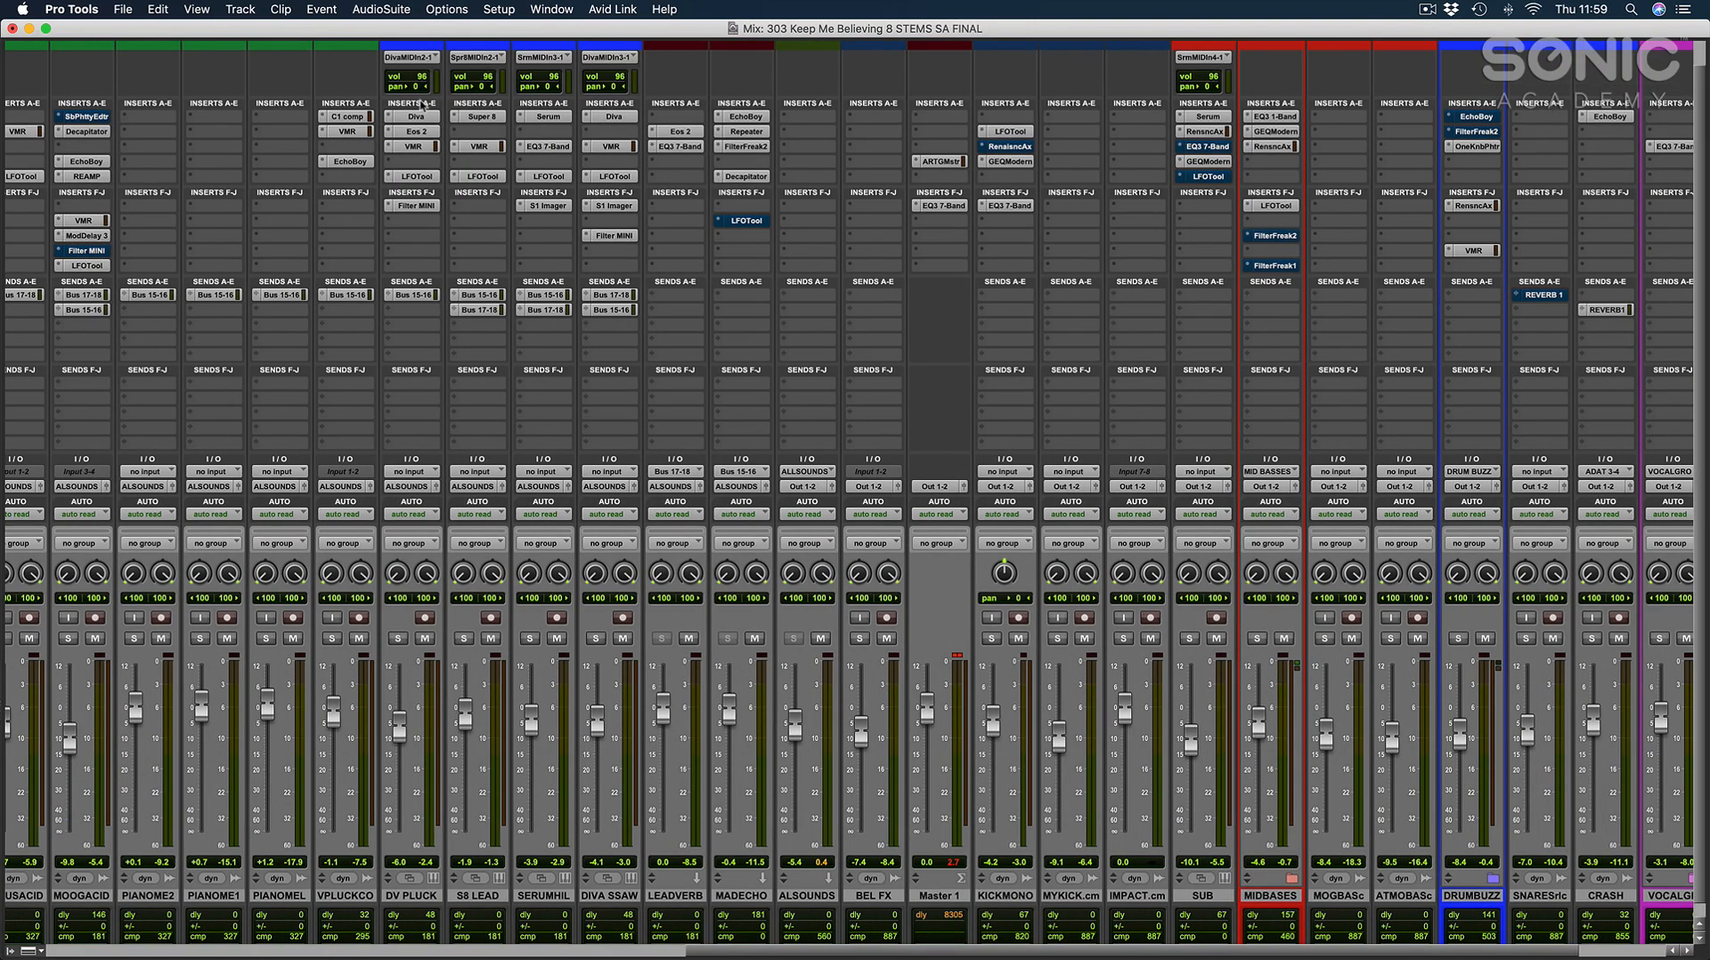
pyautogui.click(417, 117)
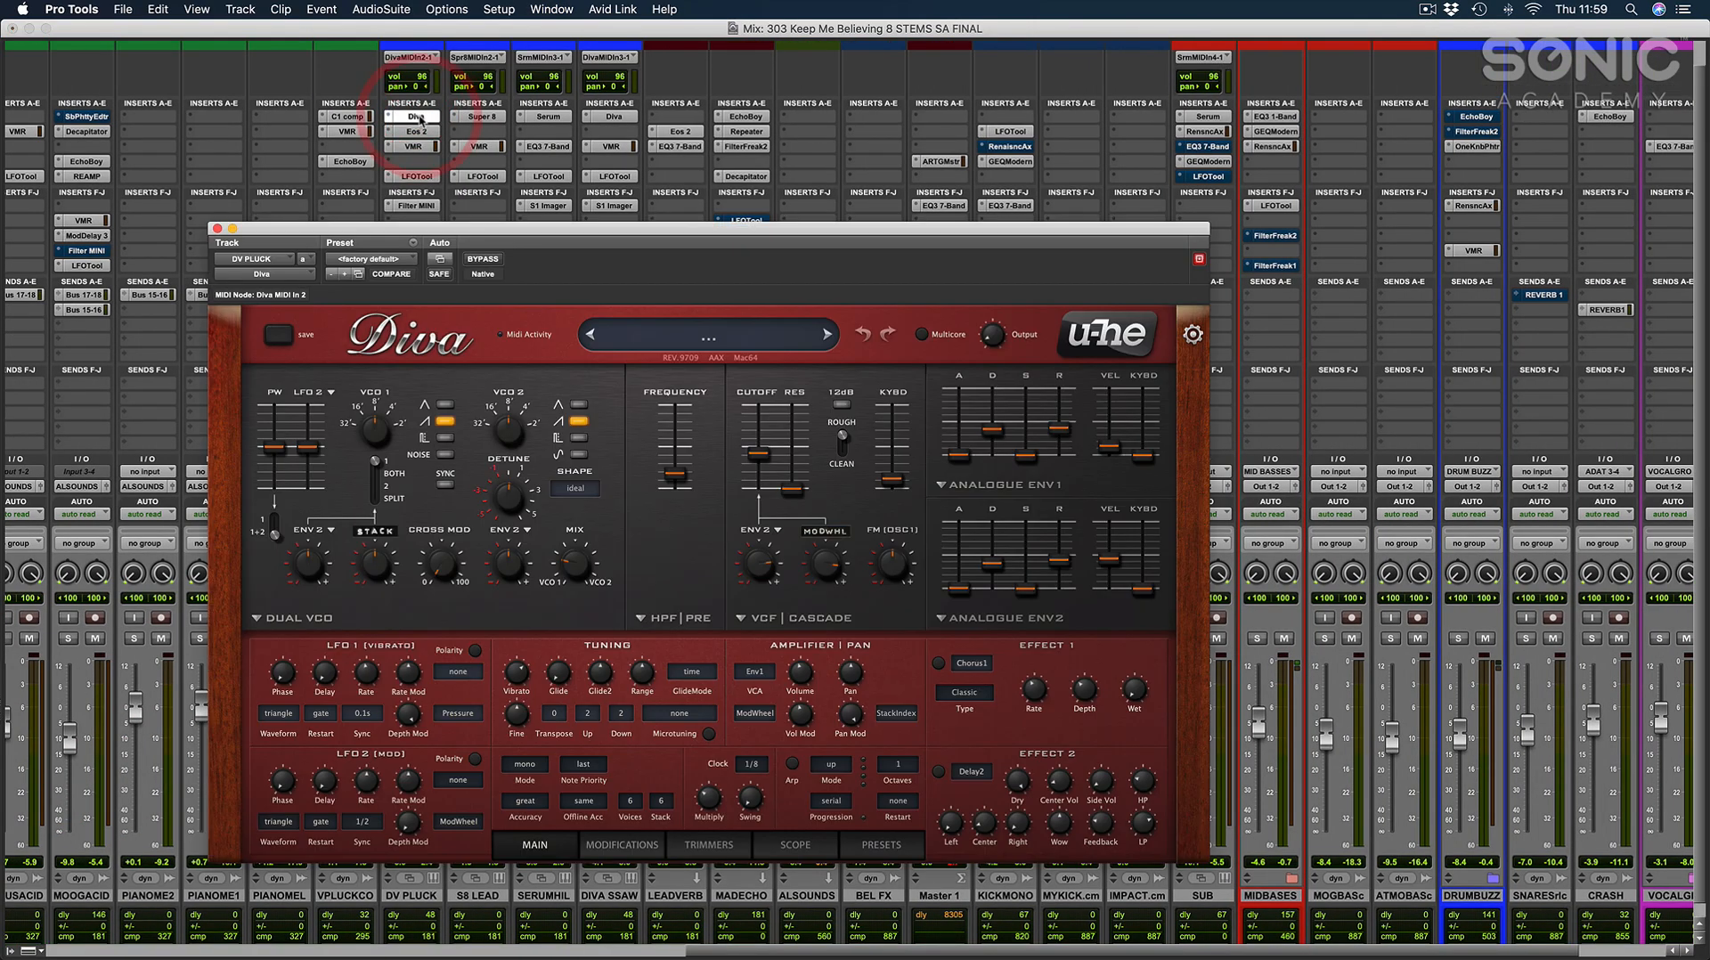
pyautogui.moveTo(545, 239); pyautogui.dragTo(993, 187)
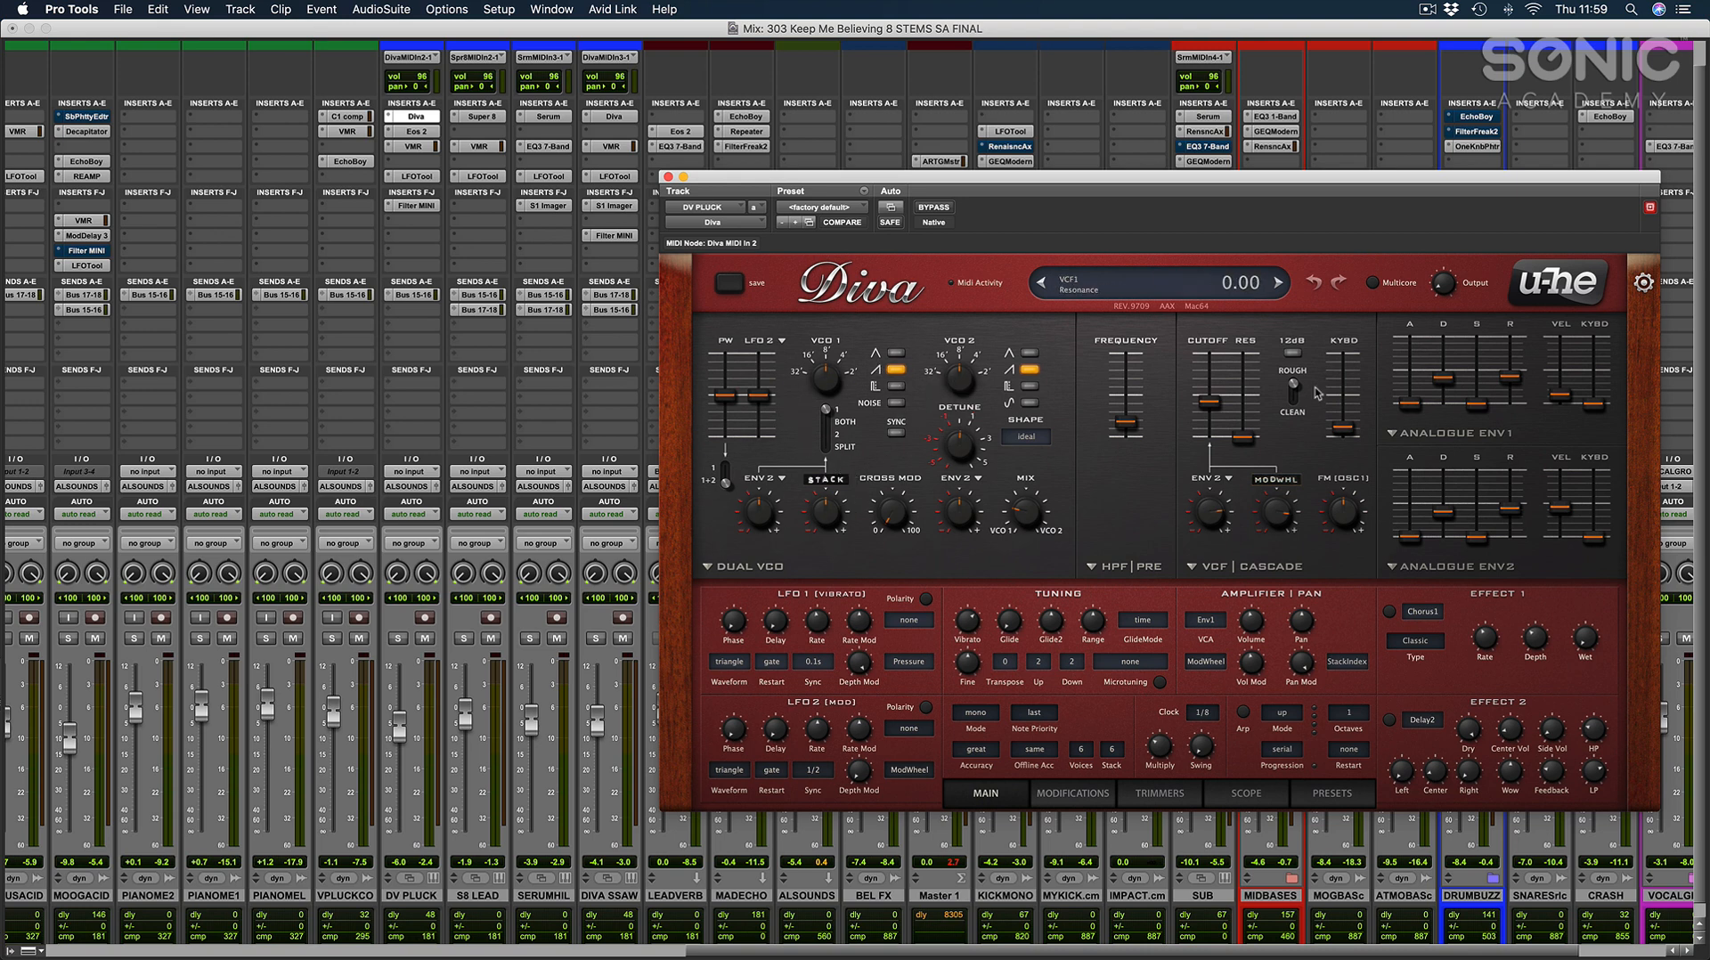
pyautogui.click(668, 176)
# Inspect the Super 8 synth on S8 LEAD and the Serum synth on SERUM HI LEAD, closing each one.
pyautogui.click(483, 117)
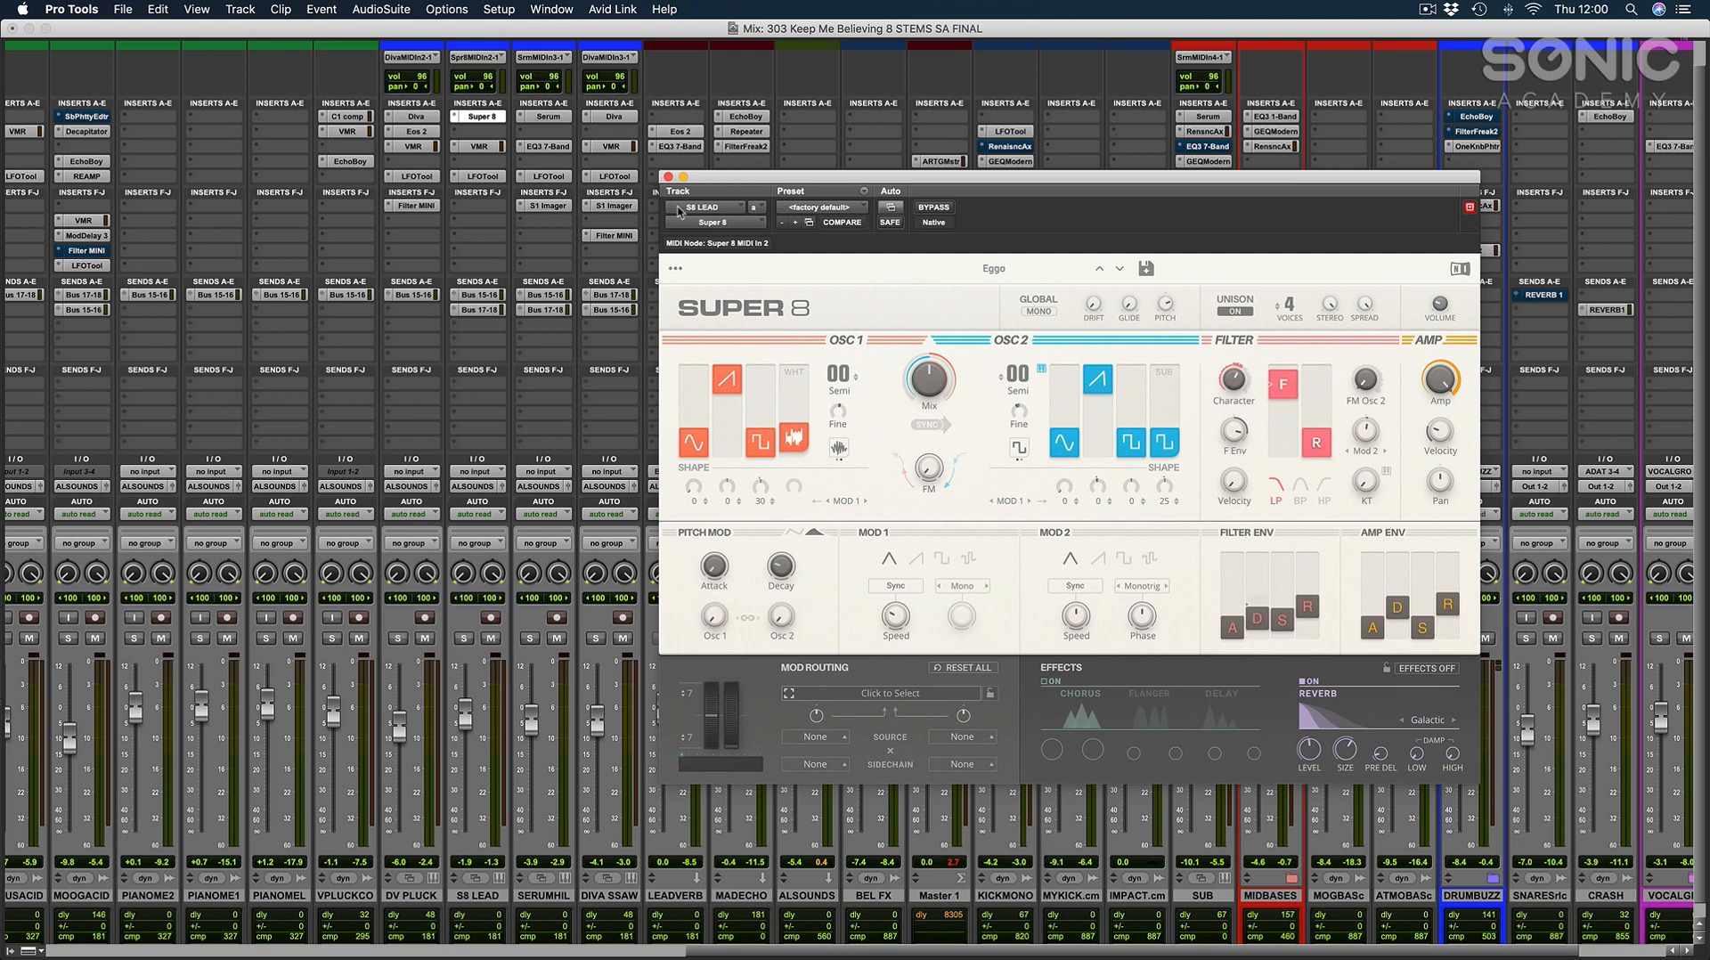
pyautogui.click(668, 176)
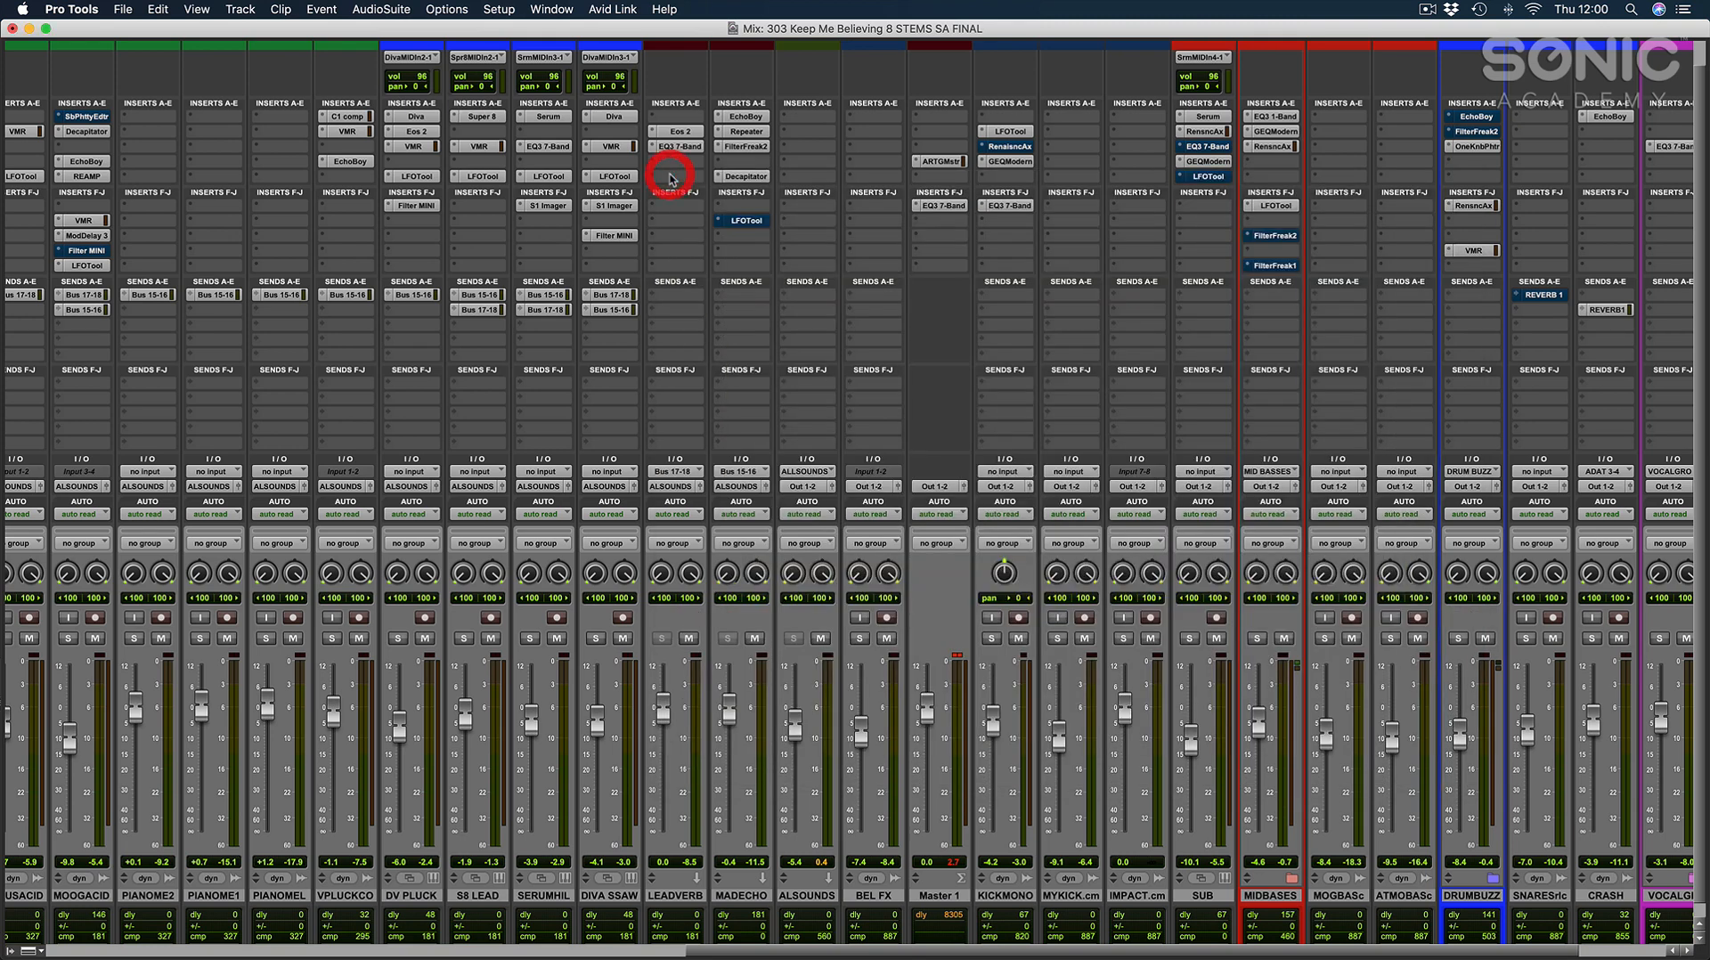
pyautogui.click(549, 117)
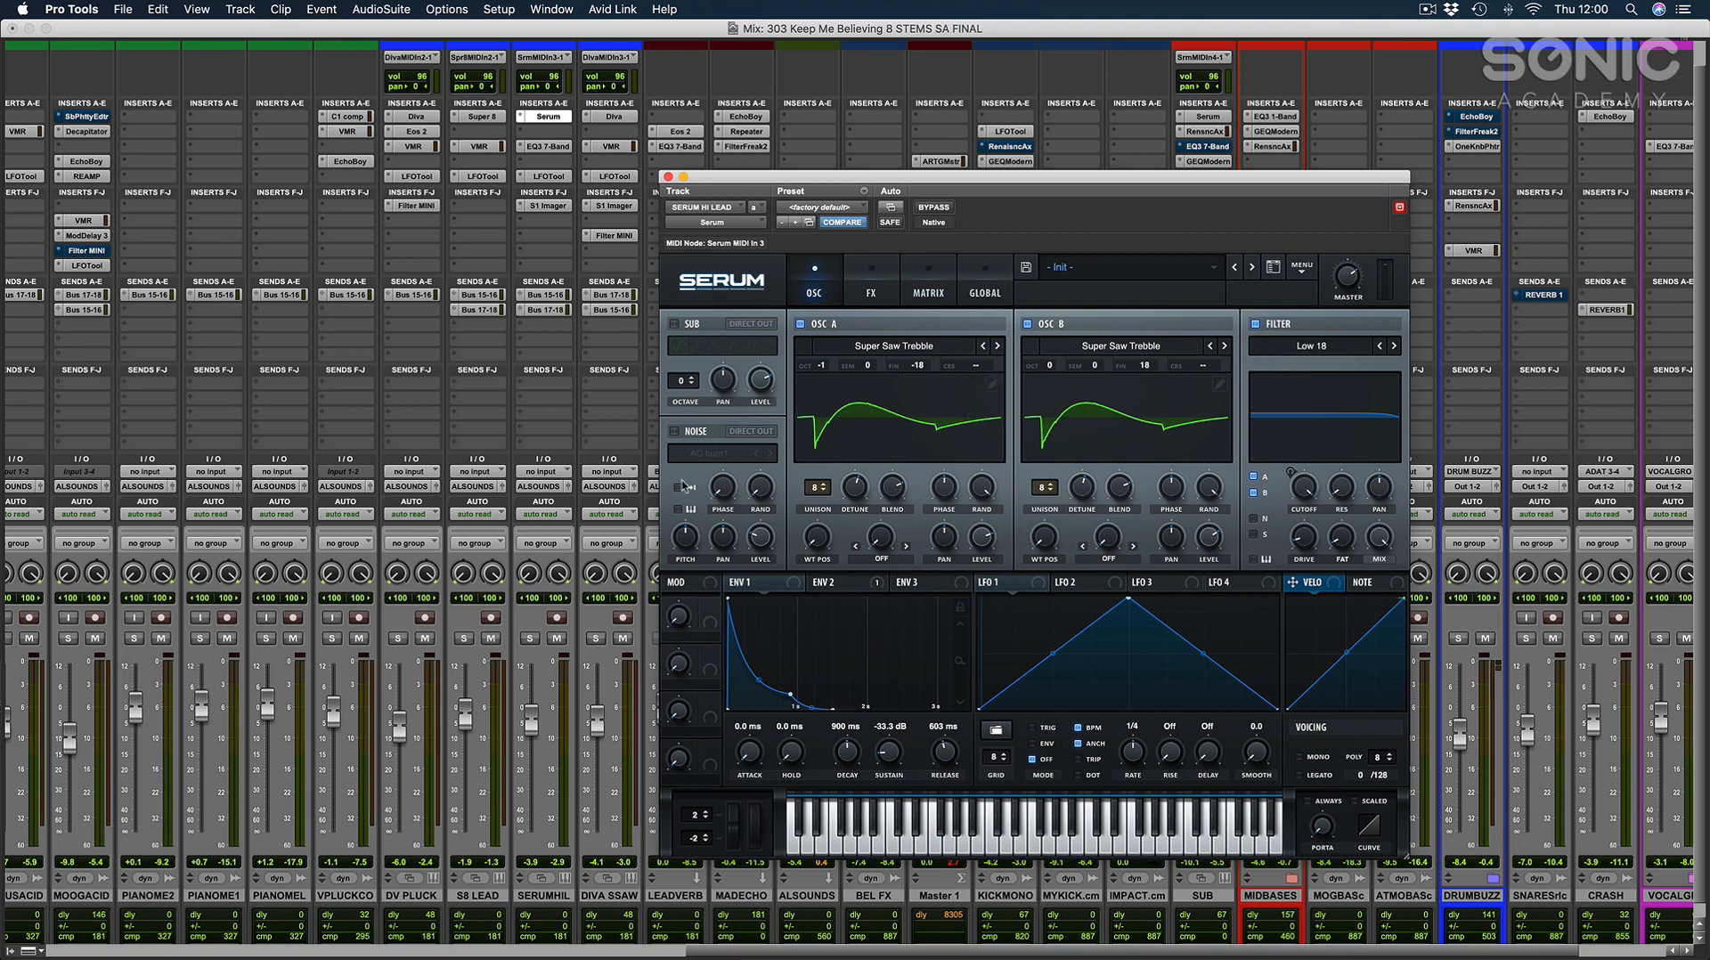
pyautogui.click(668, 176)
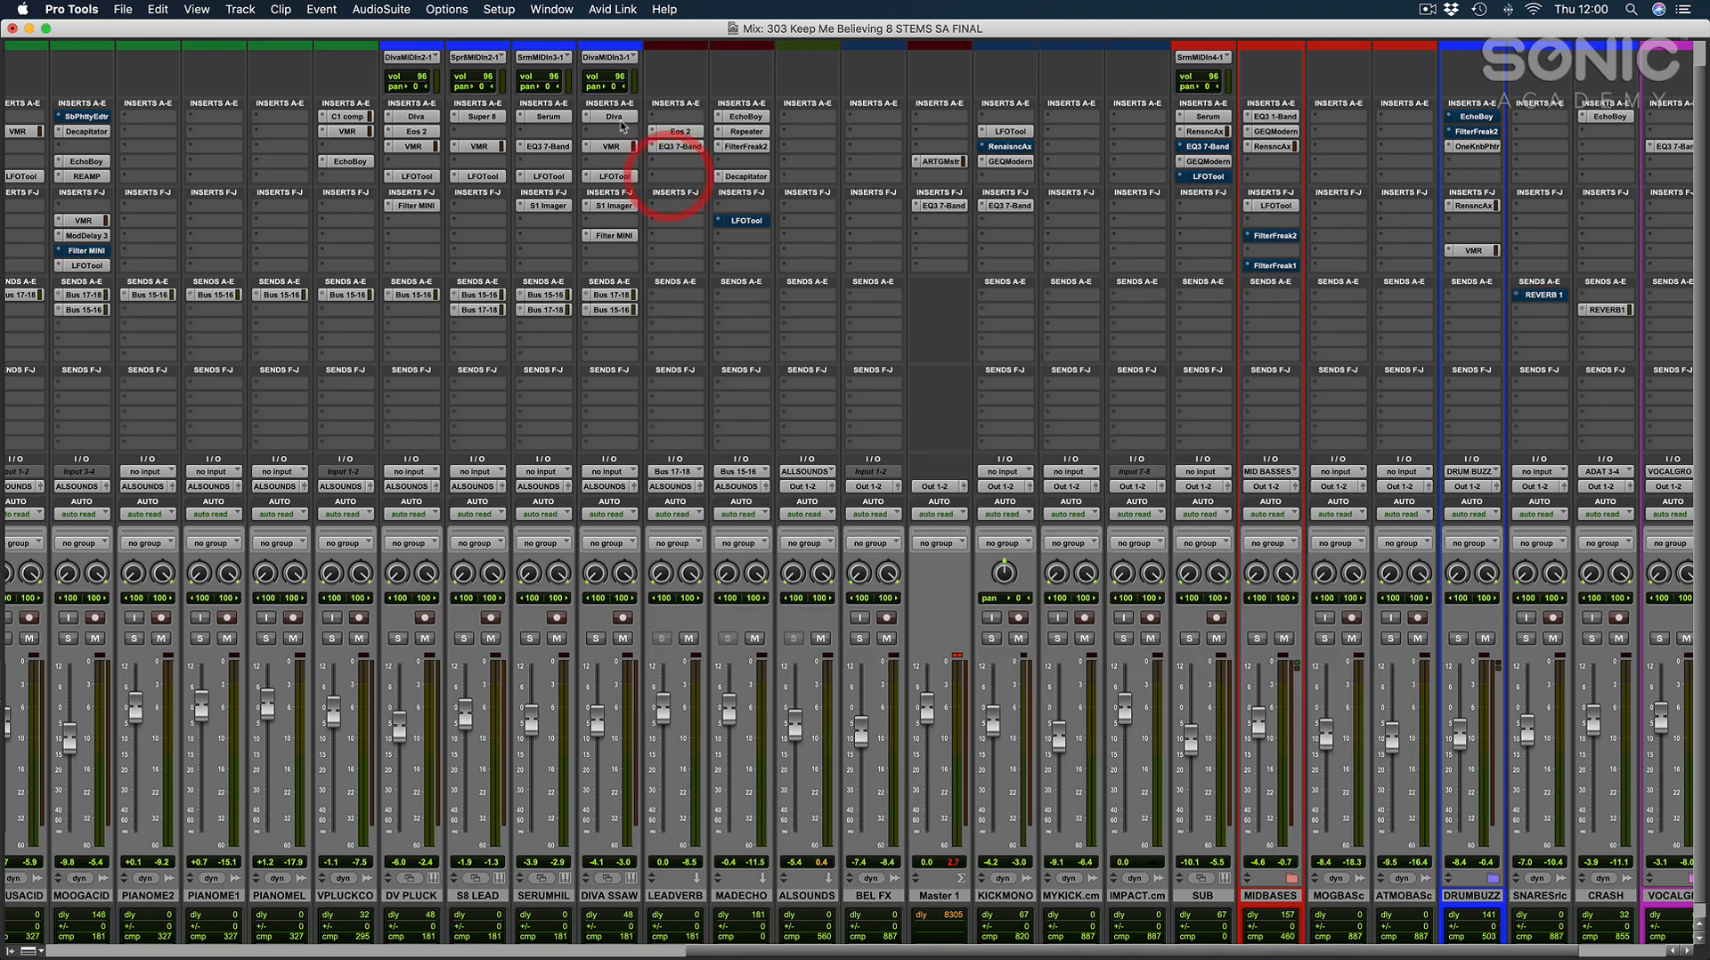
# Inspect the Diva synth on the DIVA SSAW channel, close it and return to the arrangement.
pyautogui.click(614, 116)
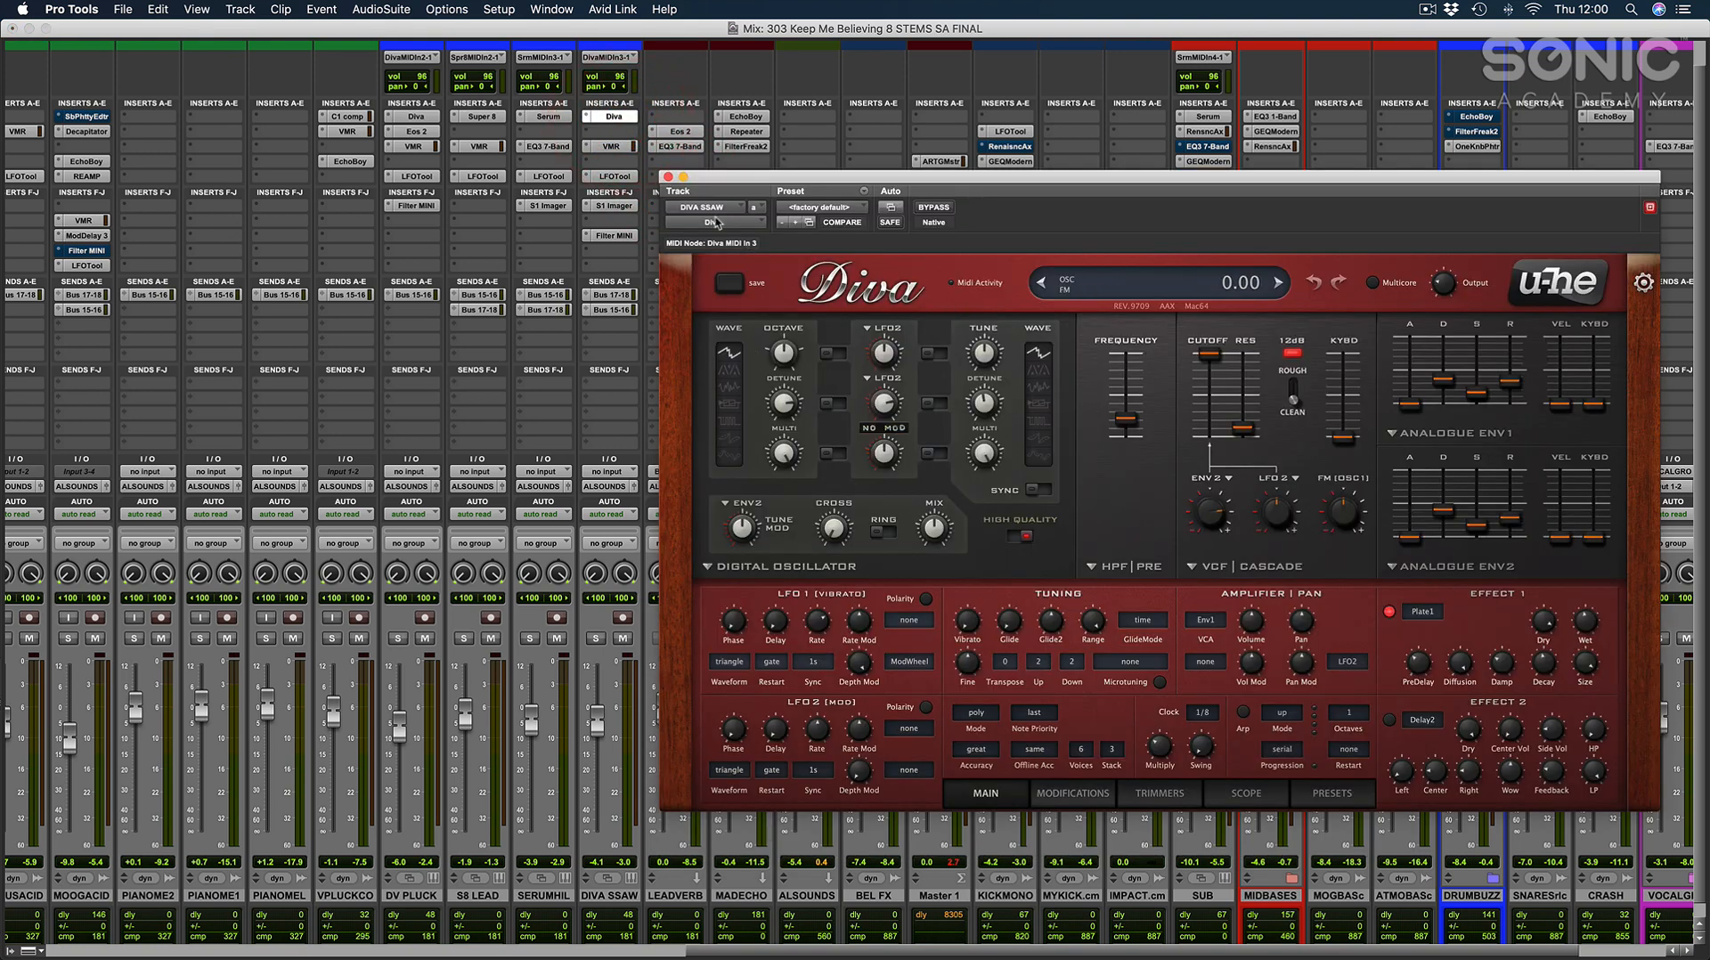
pyautogui.click(668, 176)
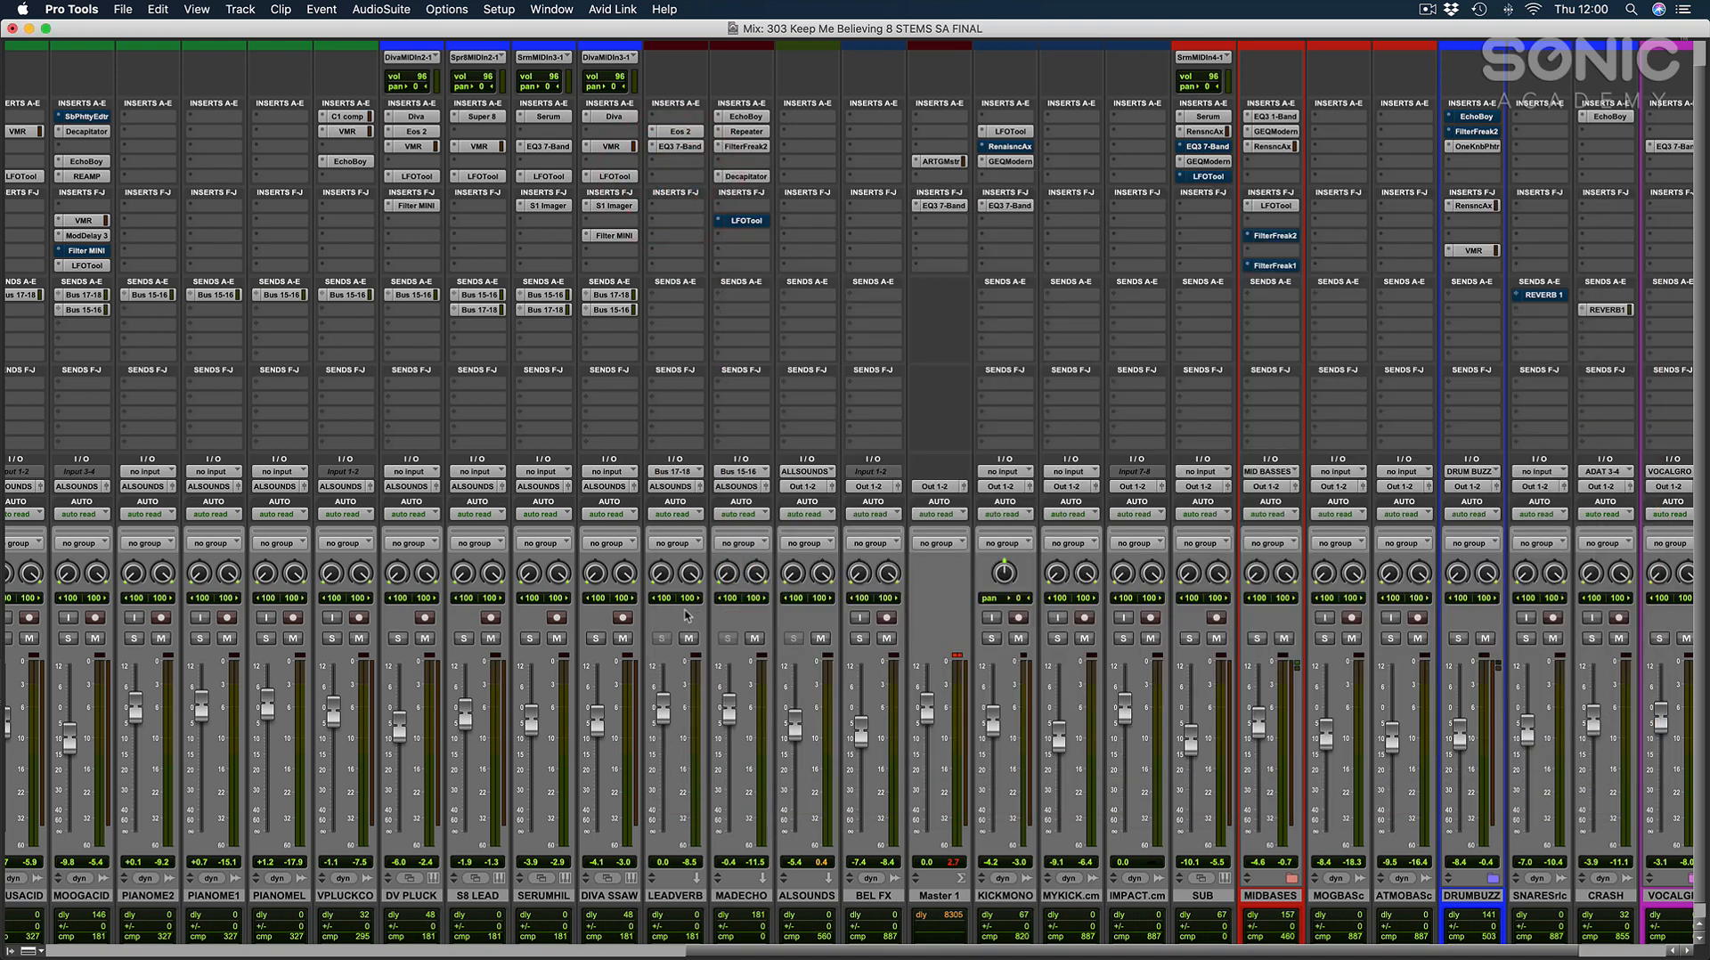
pyautogui.click(955, 656)
pyautogui.press('super+equal')
# Locate the early acid section of the arrangement and place the cursor at the BASS DROP marker, bar 41, on the V PLUCK track.
pyautogui.scroll(7, 1042, 485)
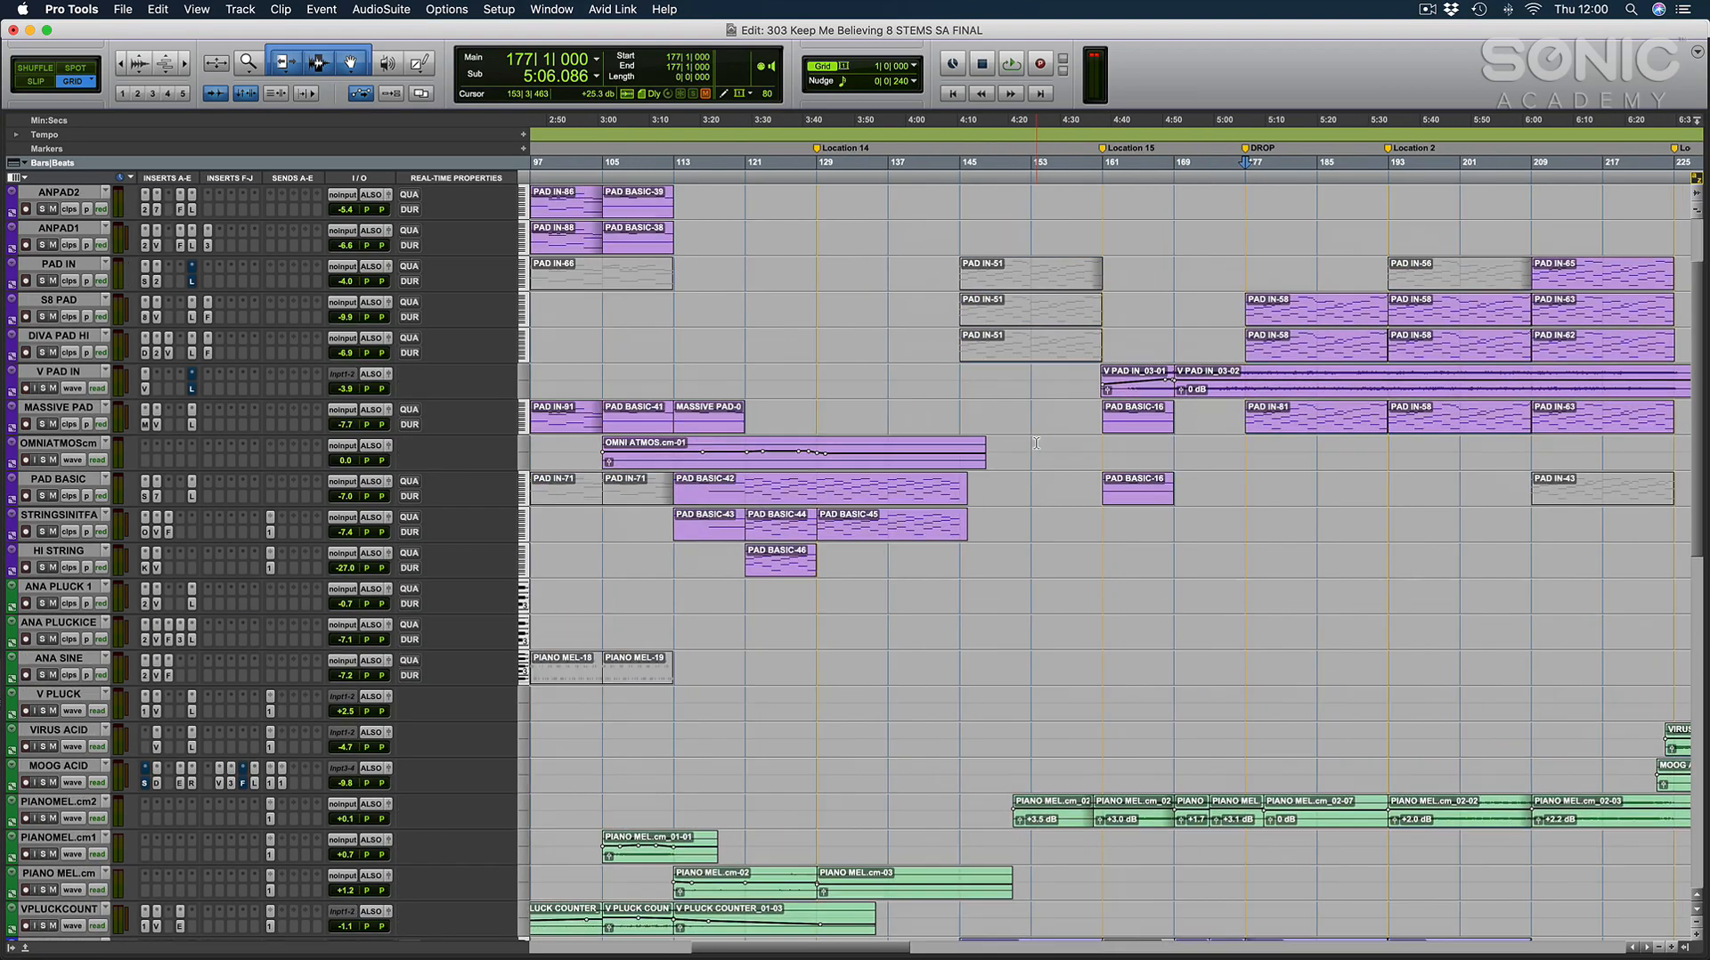
pyautogui.hscroll(-15, 1037, 454)
pyautogui.hscroll(-6, 908, 525)
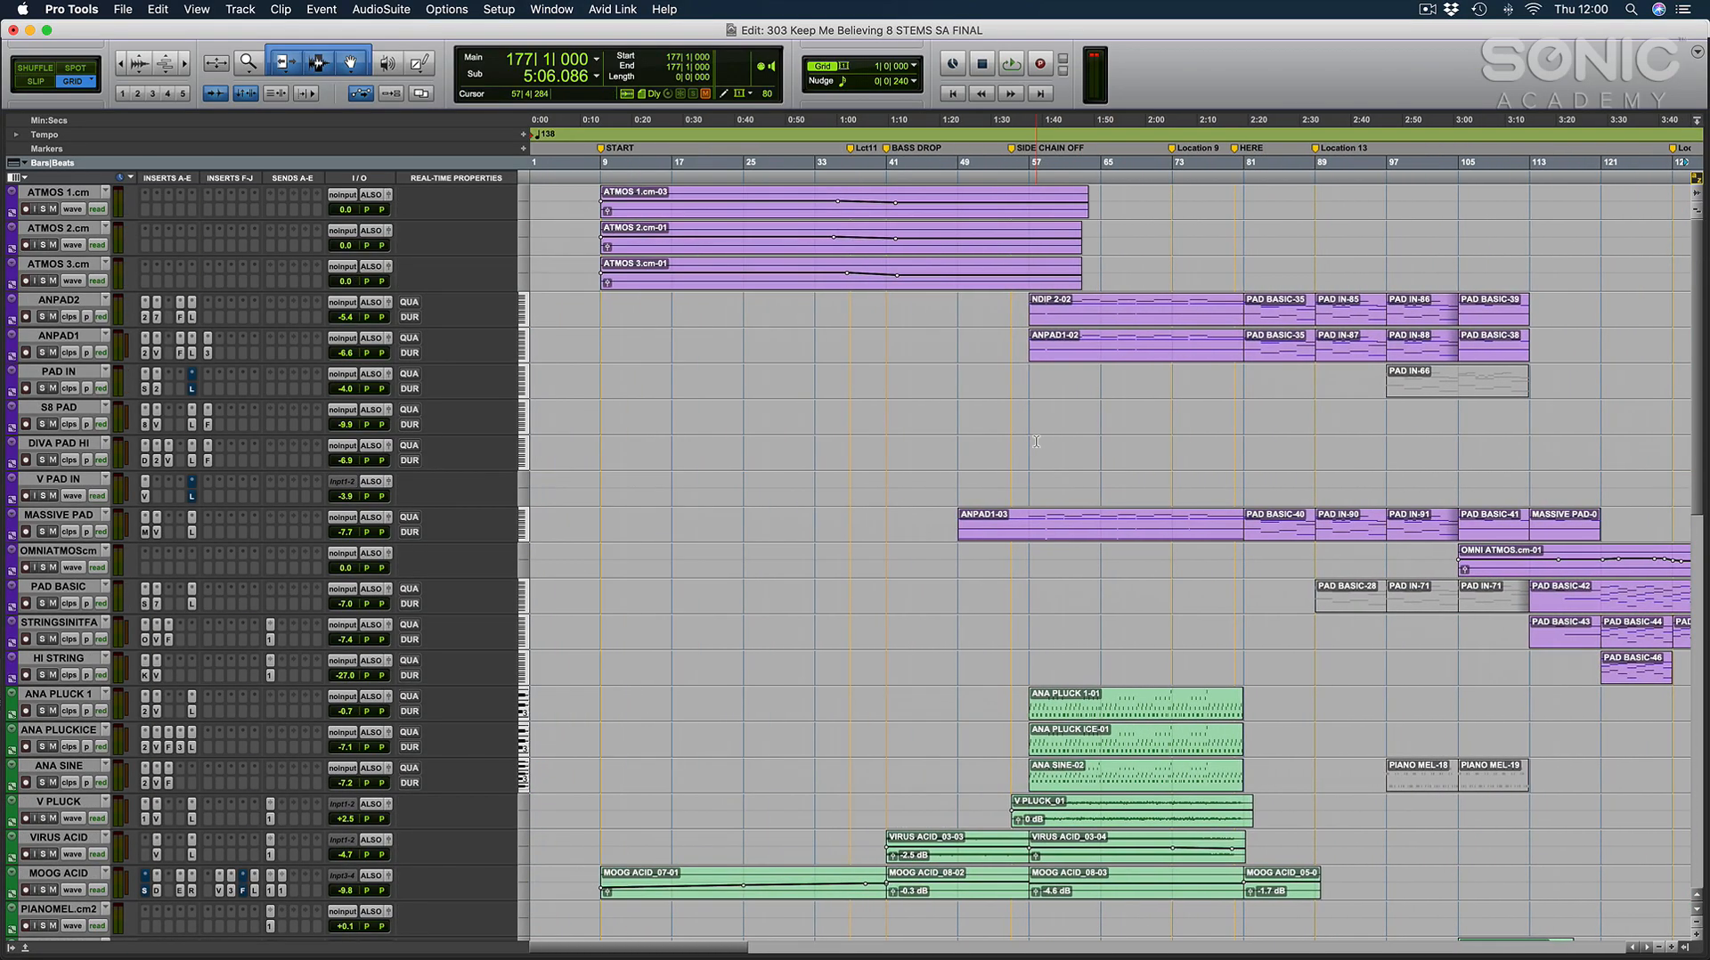
pyautogui.scroll(-4, 784, 604)
pyautogui.click(886, 659)
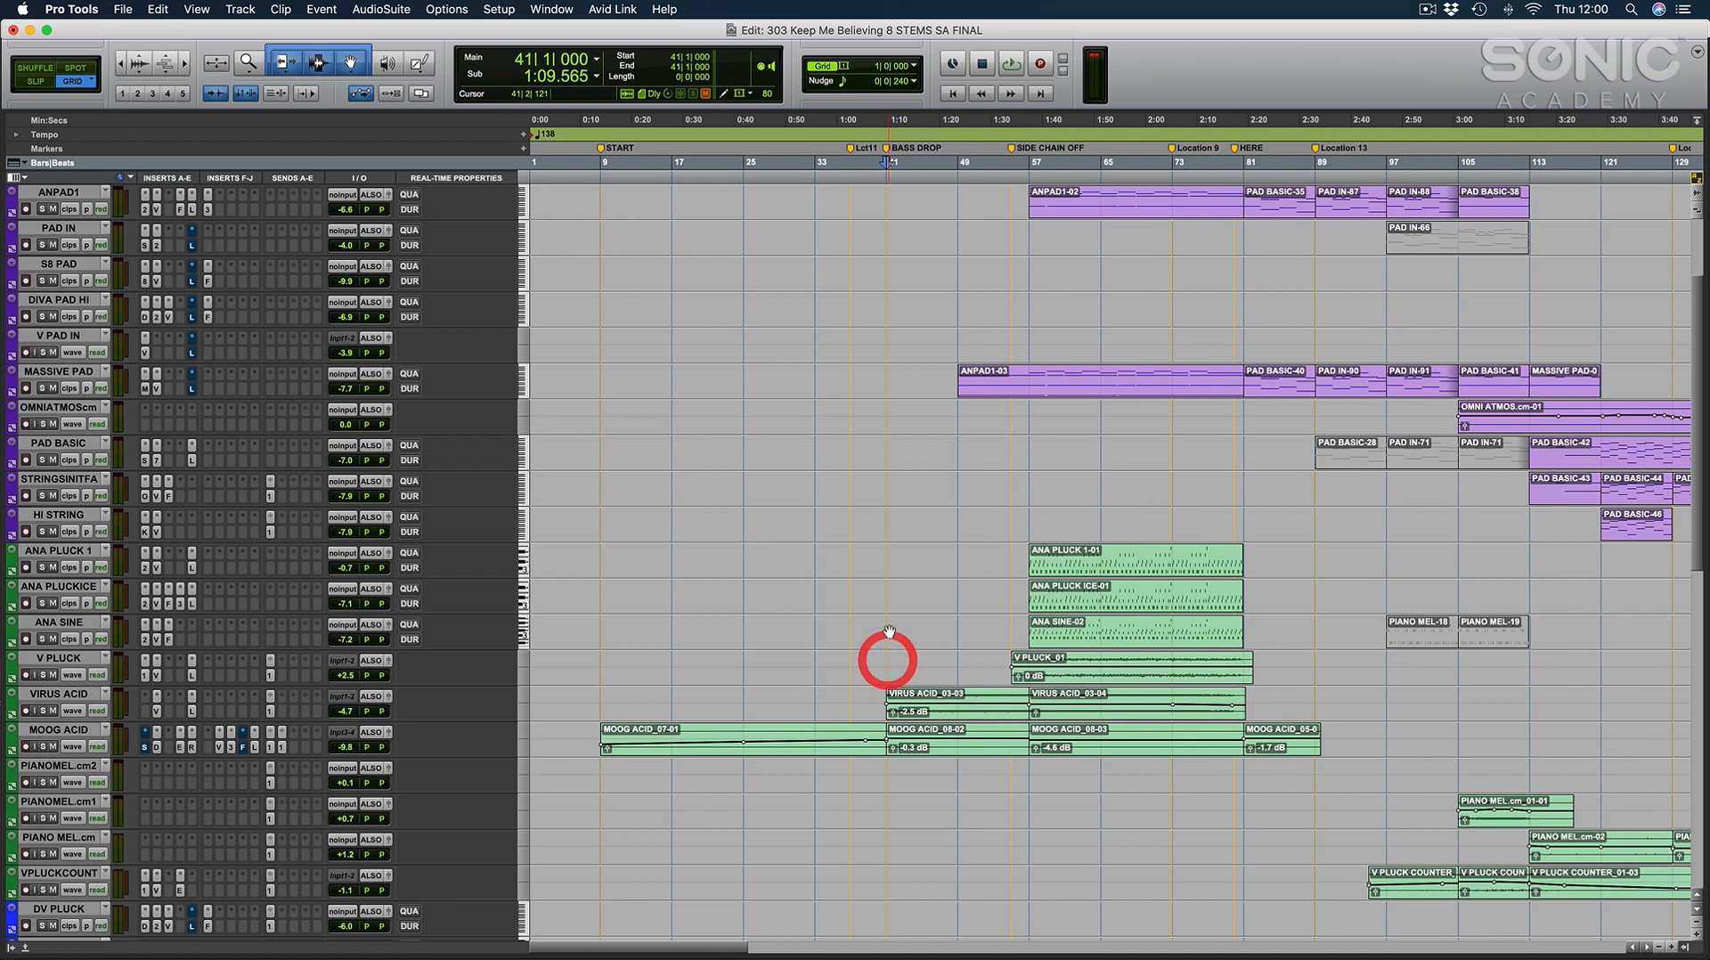
# Select the VIRUS ACID and MOOG ACID tracks and magnify the arrangement around the BASS DROP marker.
pyautogui.click(71, 694)
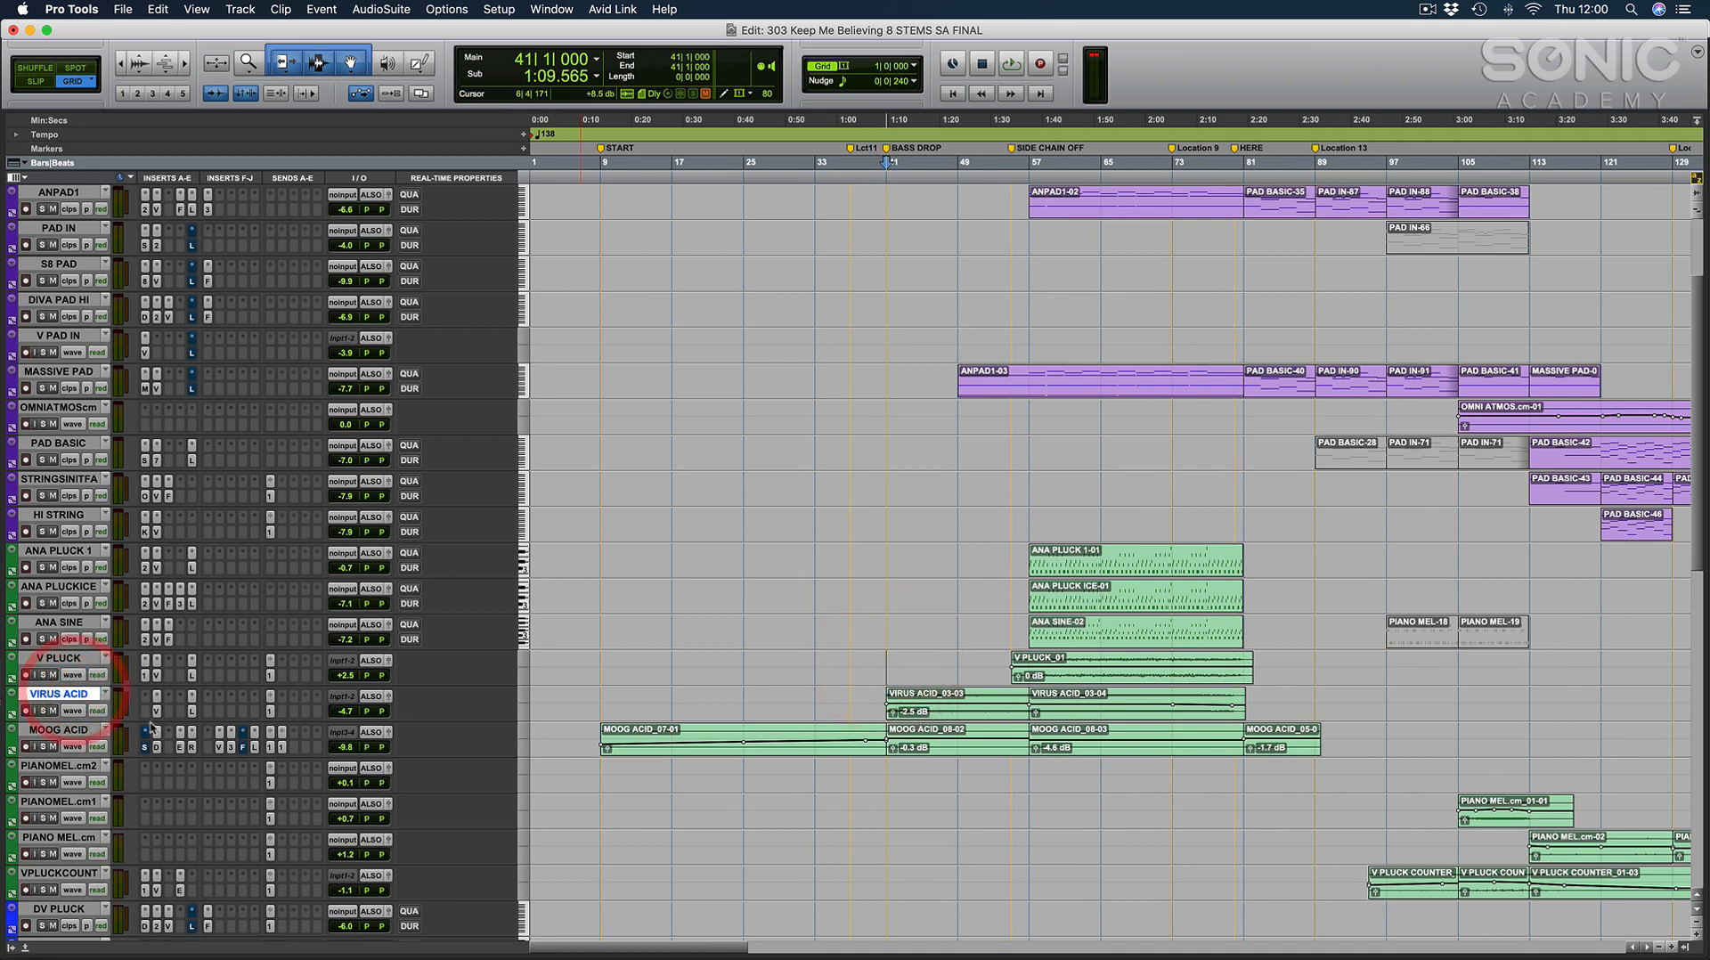
pyautogui.keyDown('shift'); pyautogui.click(74, 730); pyautogui.keyUp('shift')
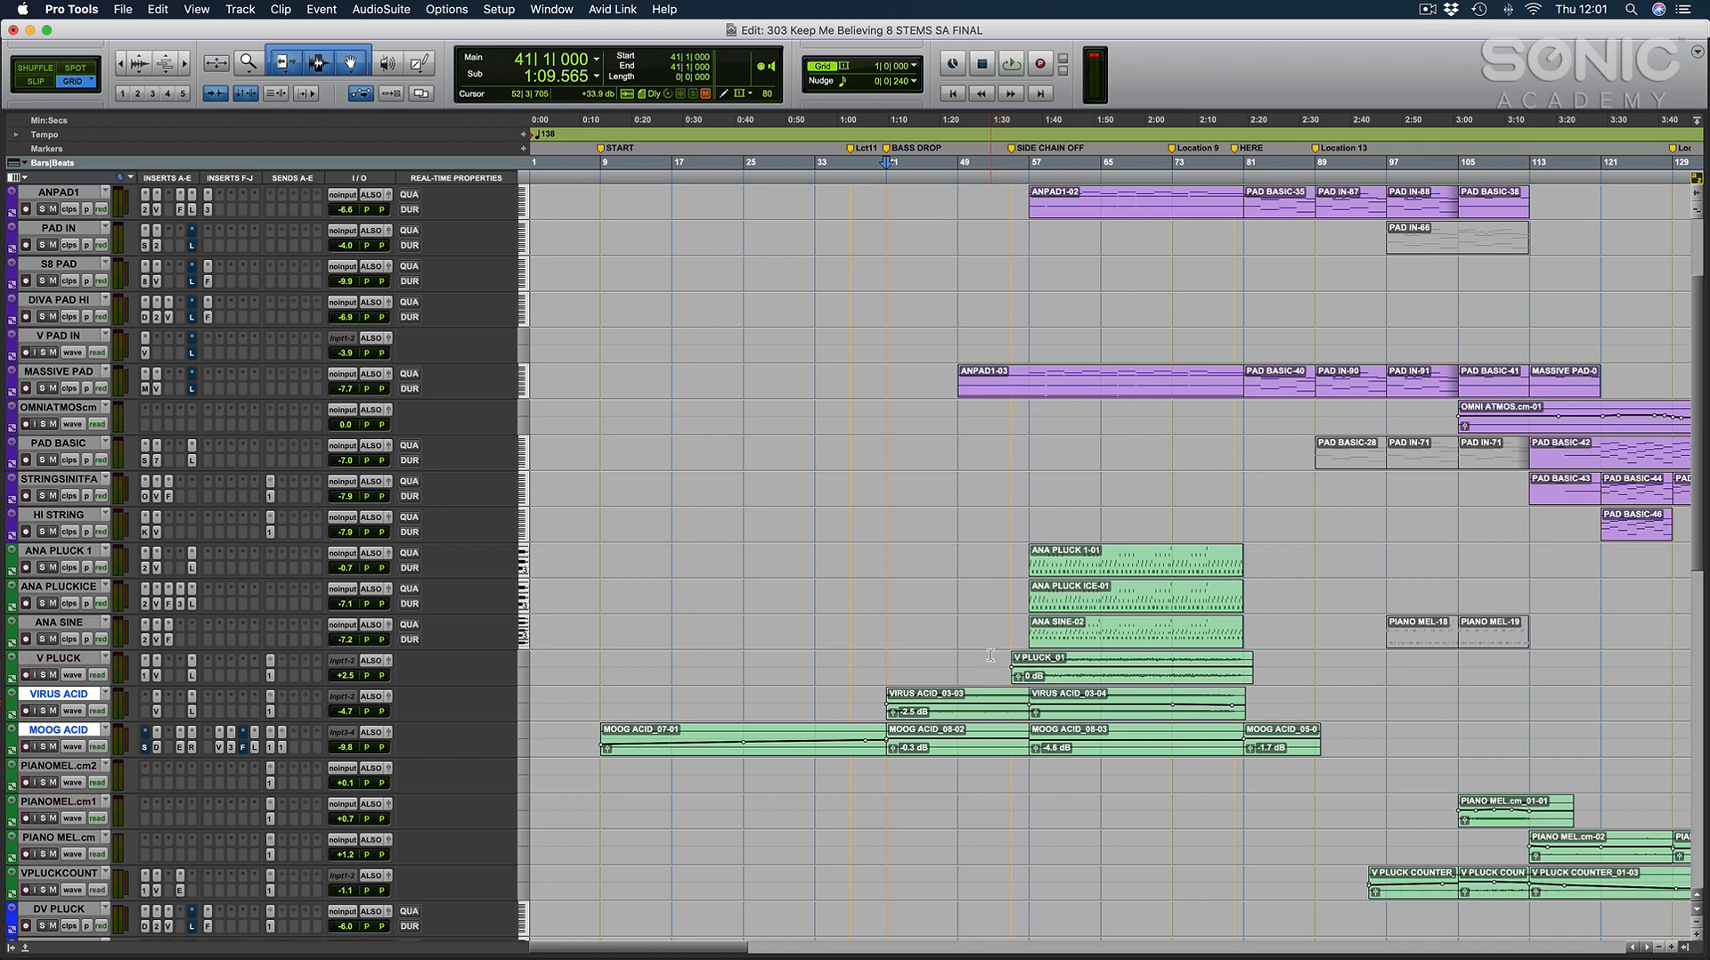
pyautogui.press('t')
pyautogui.hscroll(5, 922, 656)
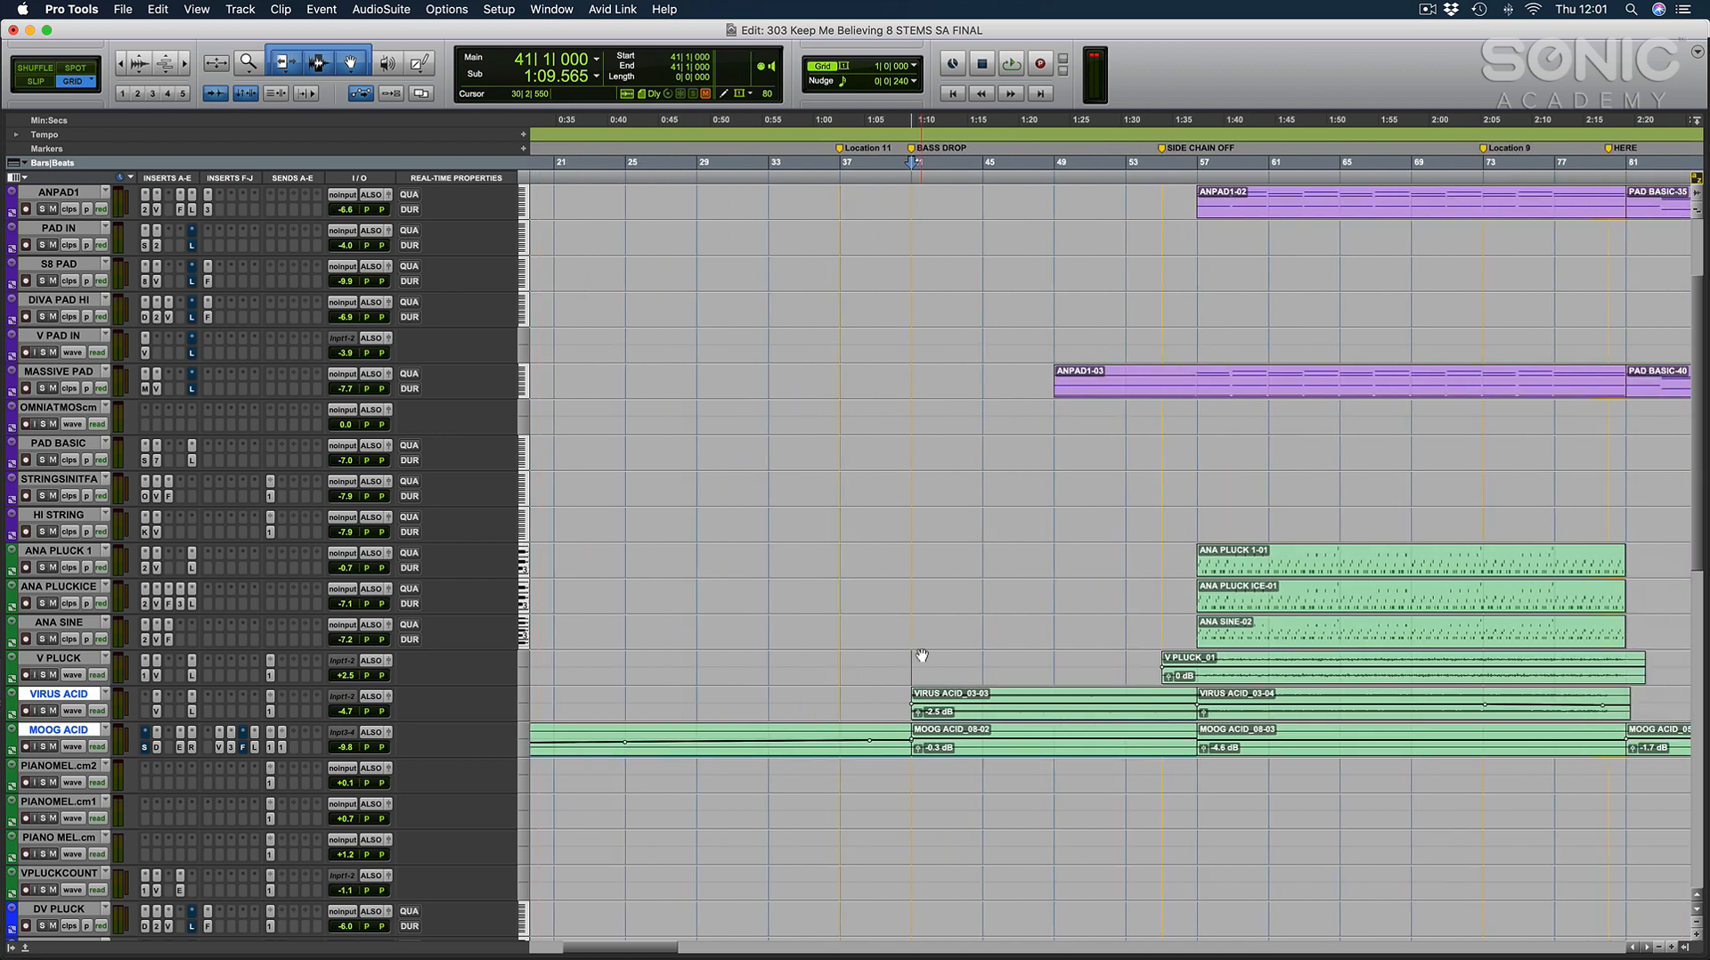
# Place the cursor at bar 57, where the ANA pluck clips begin, and select the ANA PLUCK 1 track.
pyautogui.hscroll(-1, 925, 655)
pyautogui.click(1010, 559)
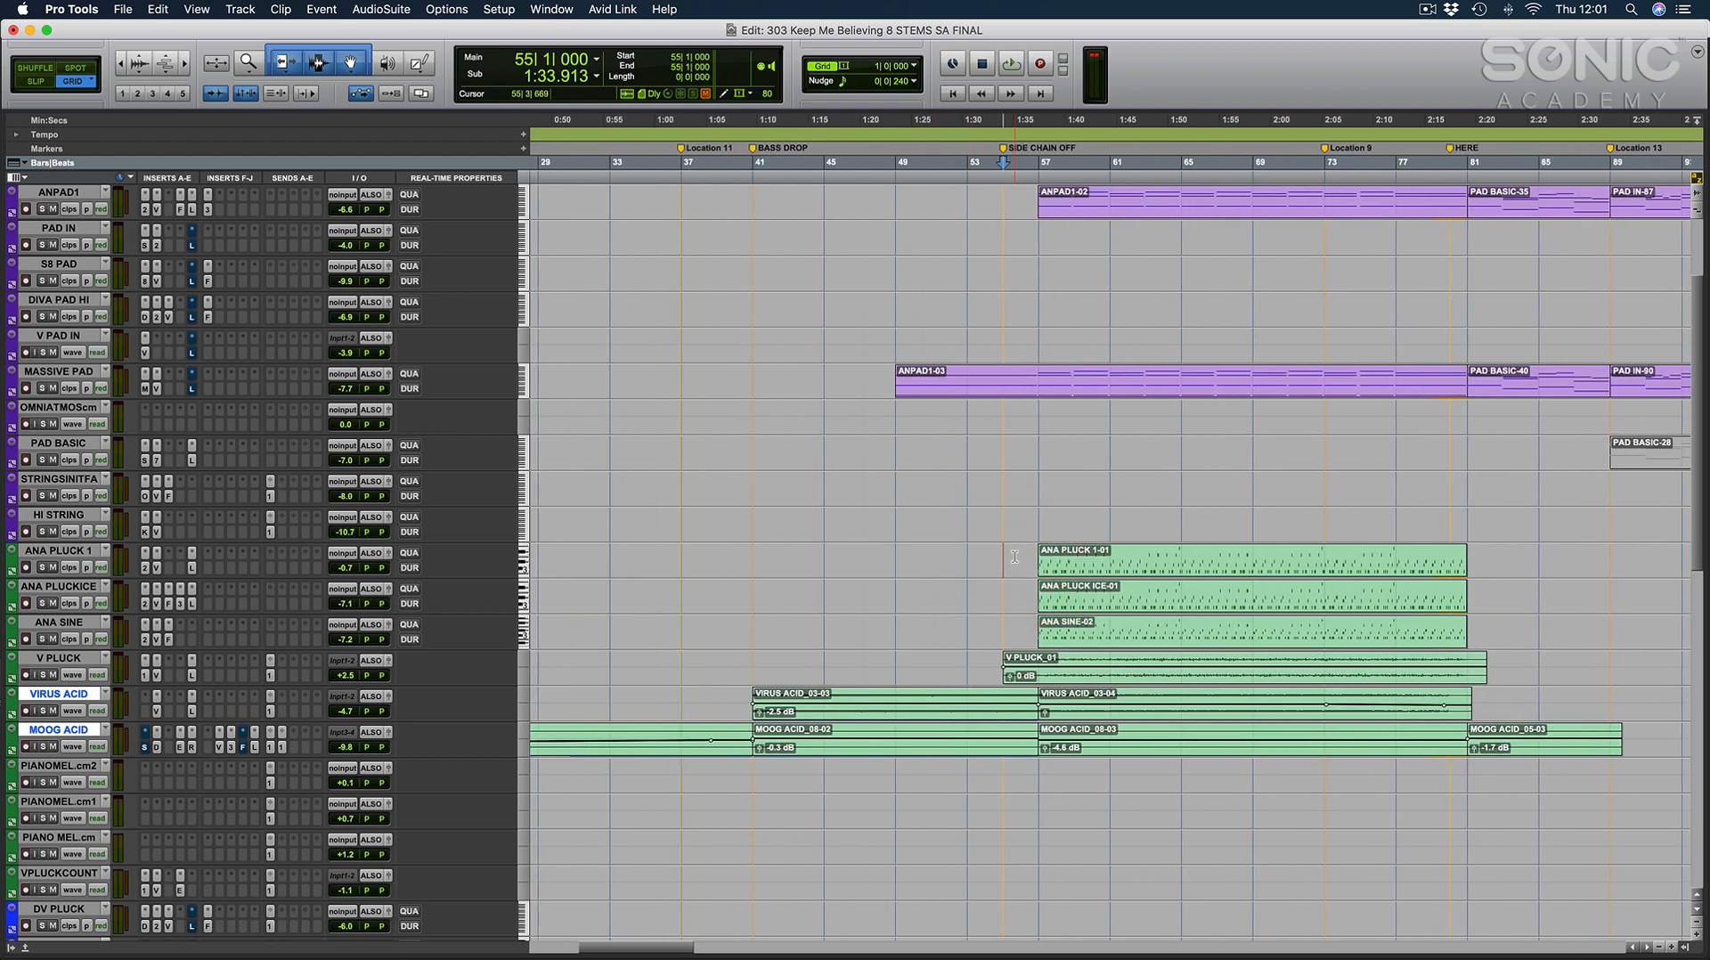
pyautogui.click(1039, 508)
pyautogui.click(42, 553)
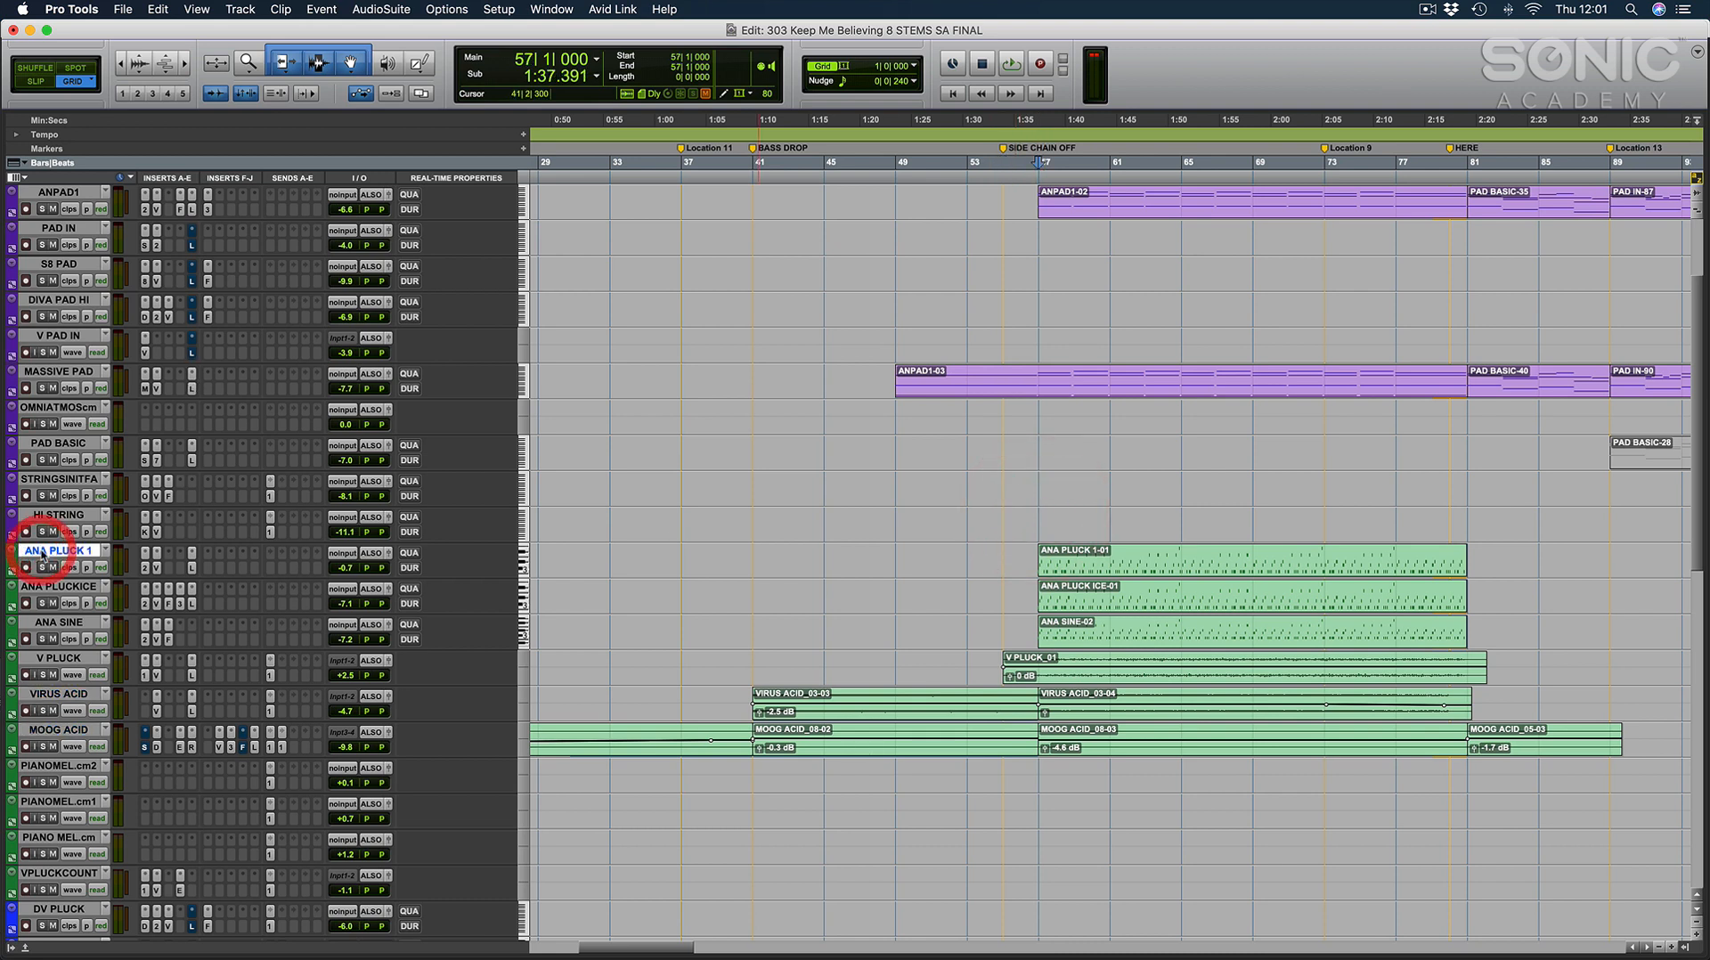
# Solo the ANA PLUCK 1, ANA PLUCKICE and ANA SINE channels in the mixer.
pyautogui.press('super+equal')
pyautogui.hscroll(-12, 478, 715)
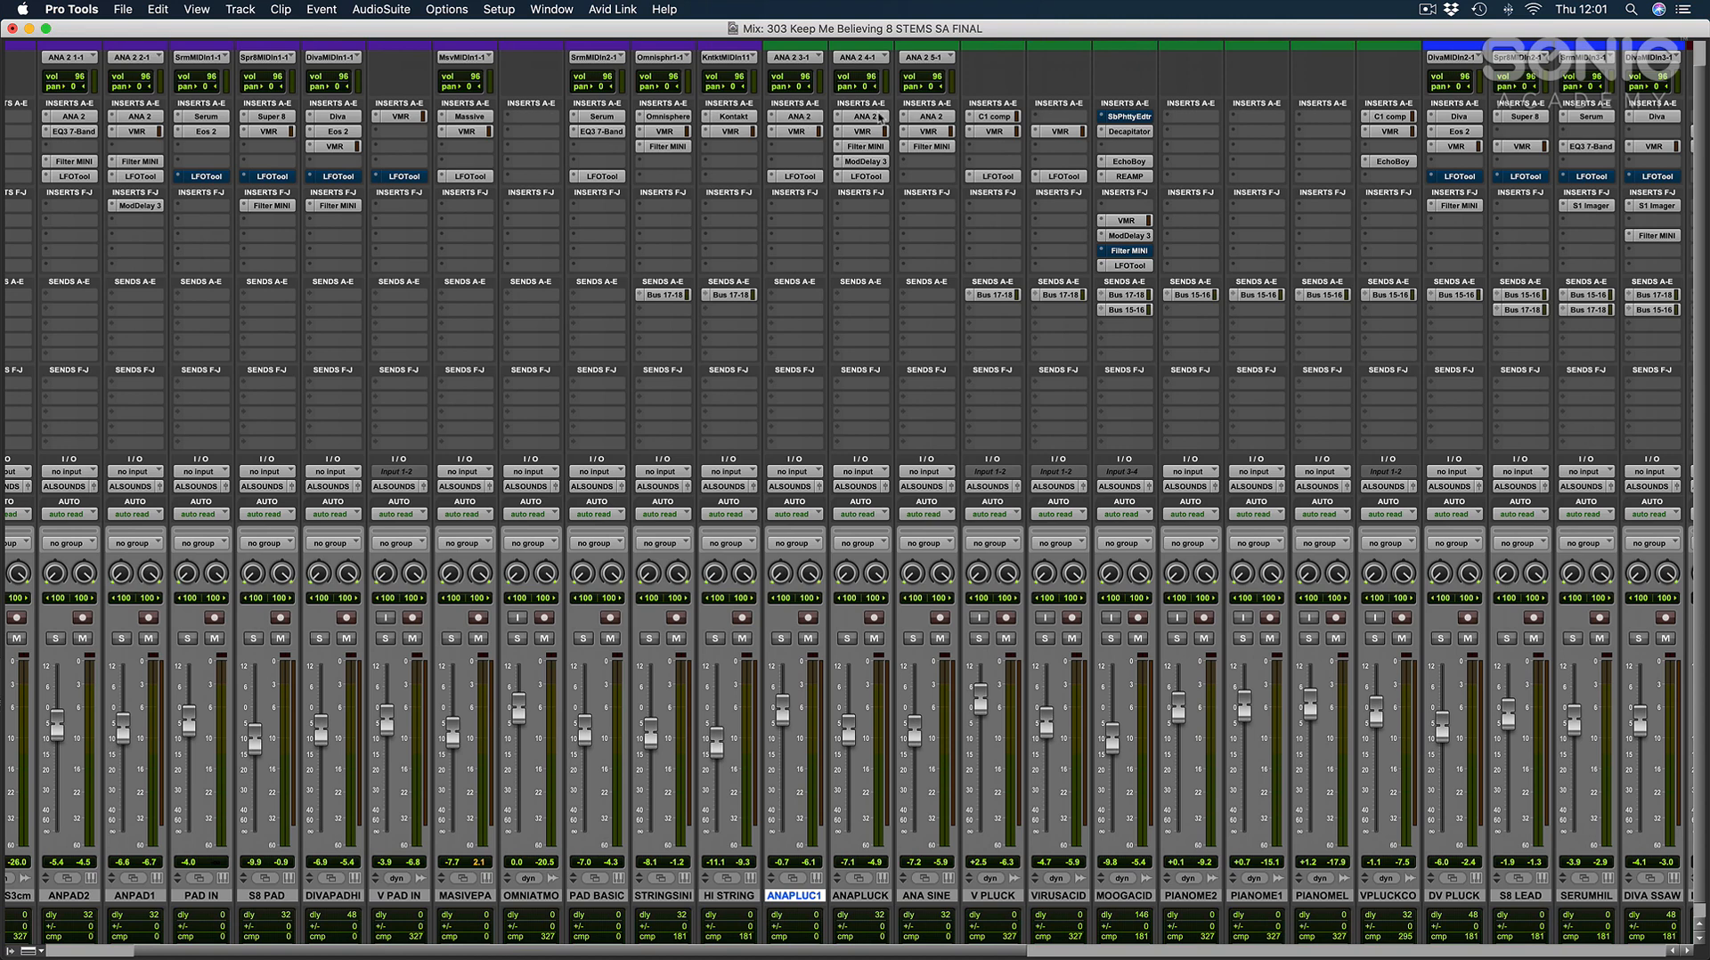
pyautogui.click(781, 640)
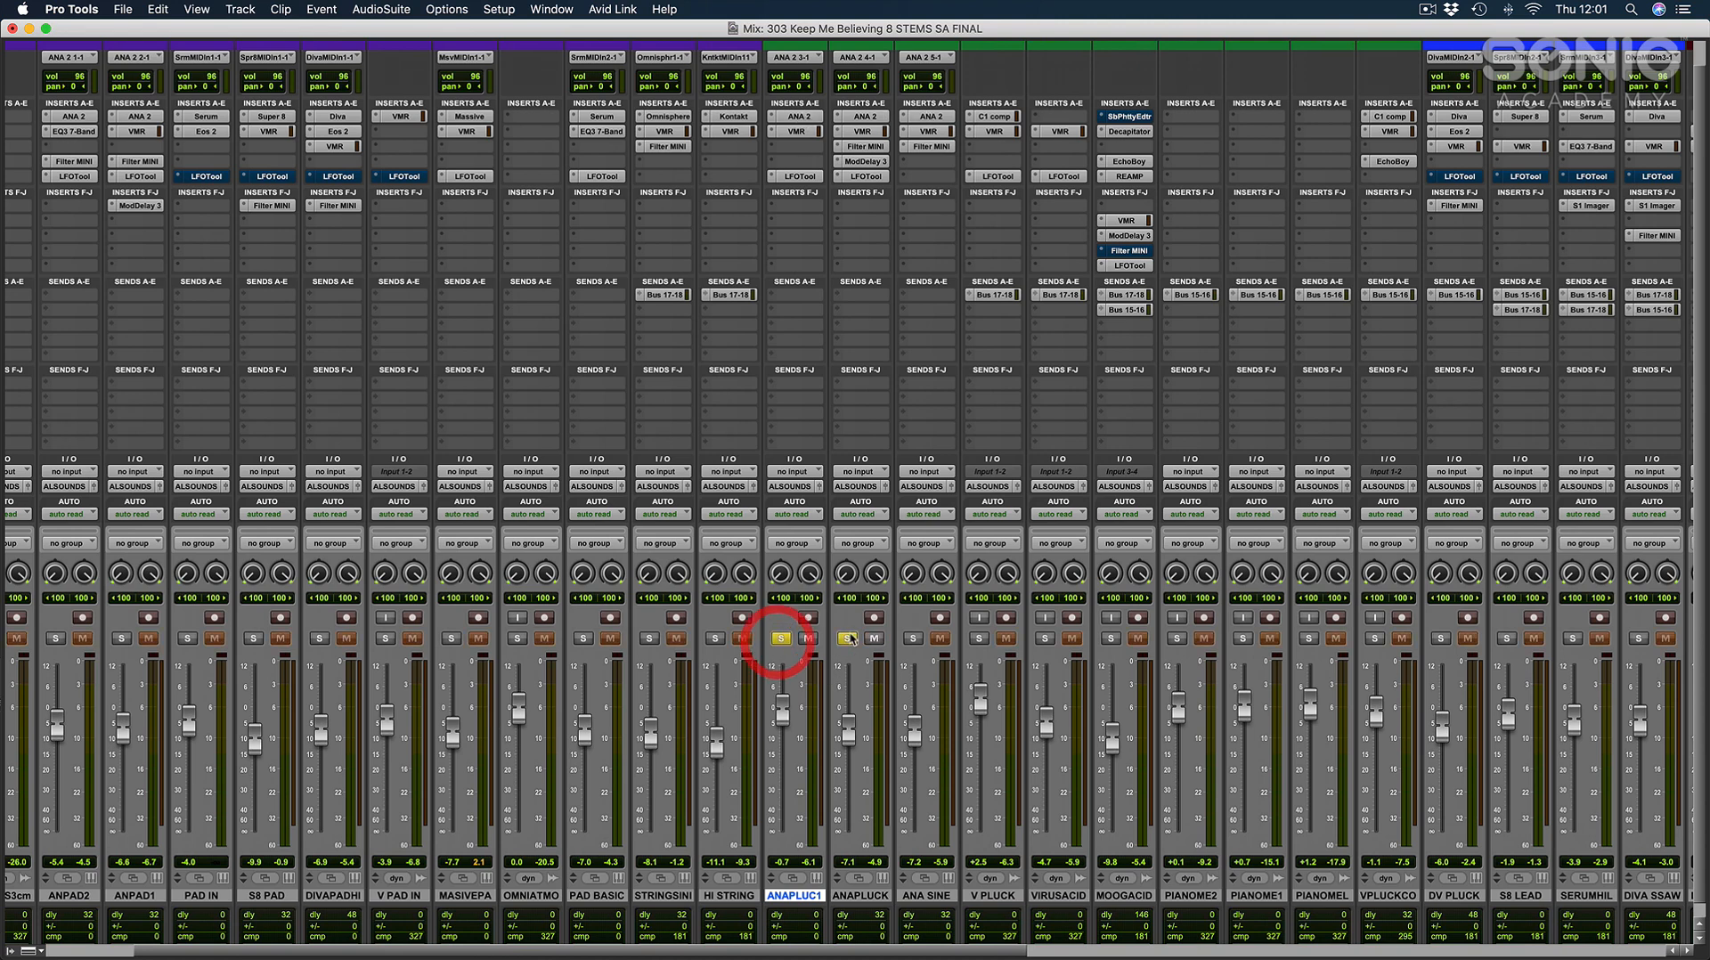
pyautogui.click(847, 639)
pyautogui.click(916, 640)
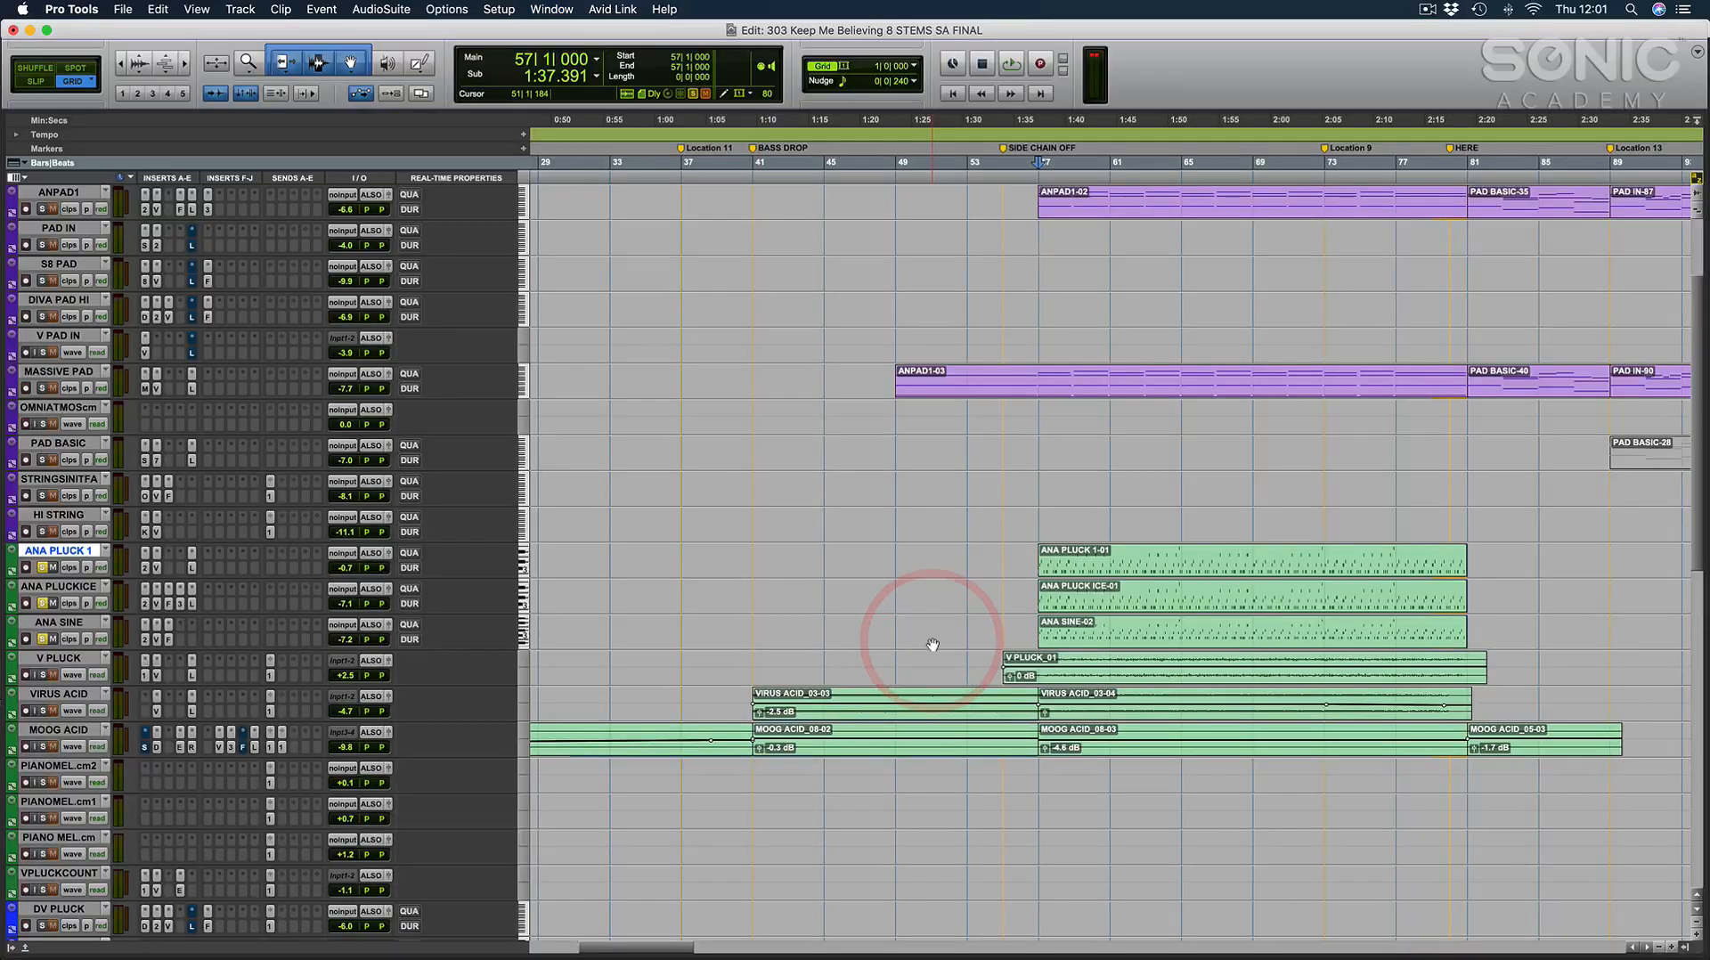
# Return to the arrangement and play the soloed ANA pluck tracks from bar 57.
pyautogui.press('super+equal')
pyautogui.hscroll(2, 919, 641)
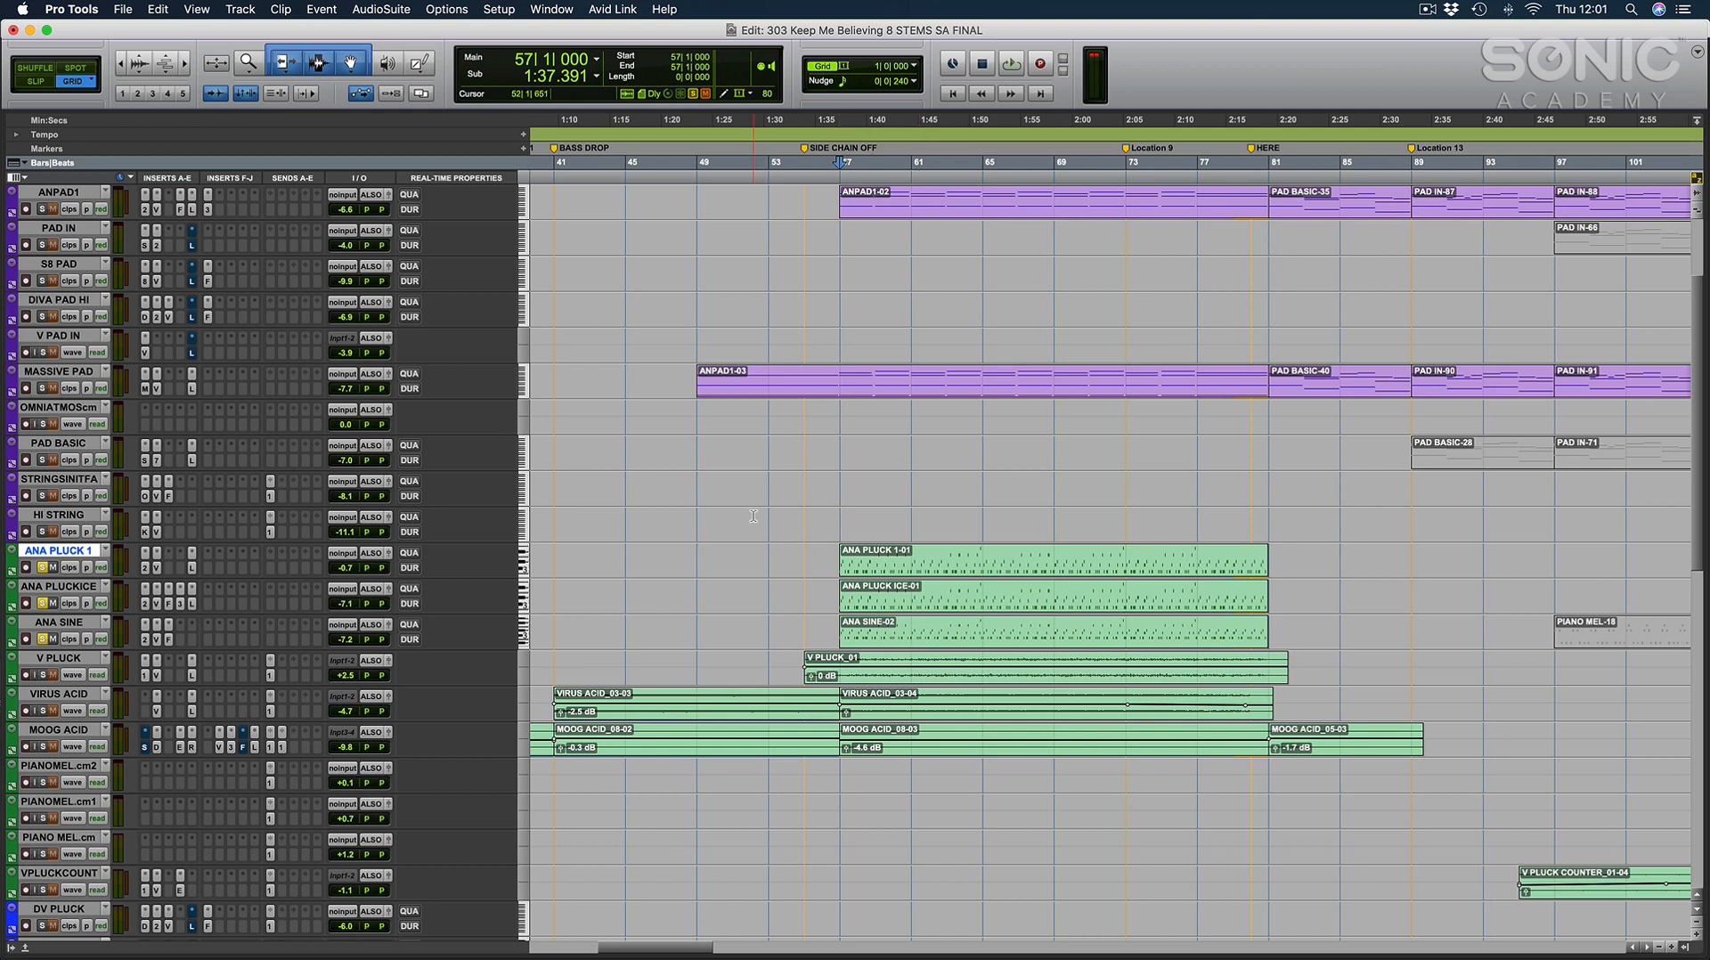
pyautogui.press('space')
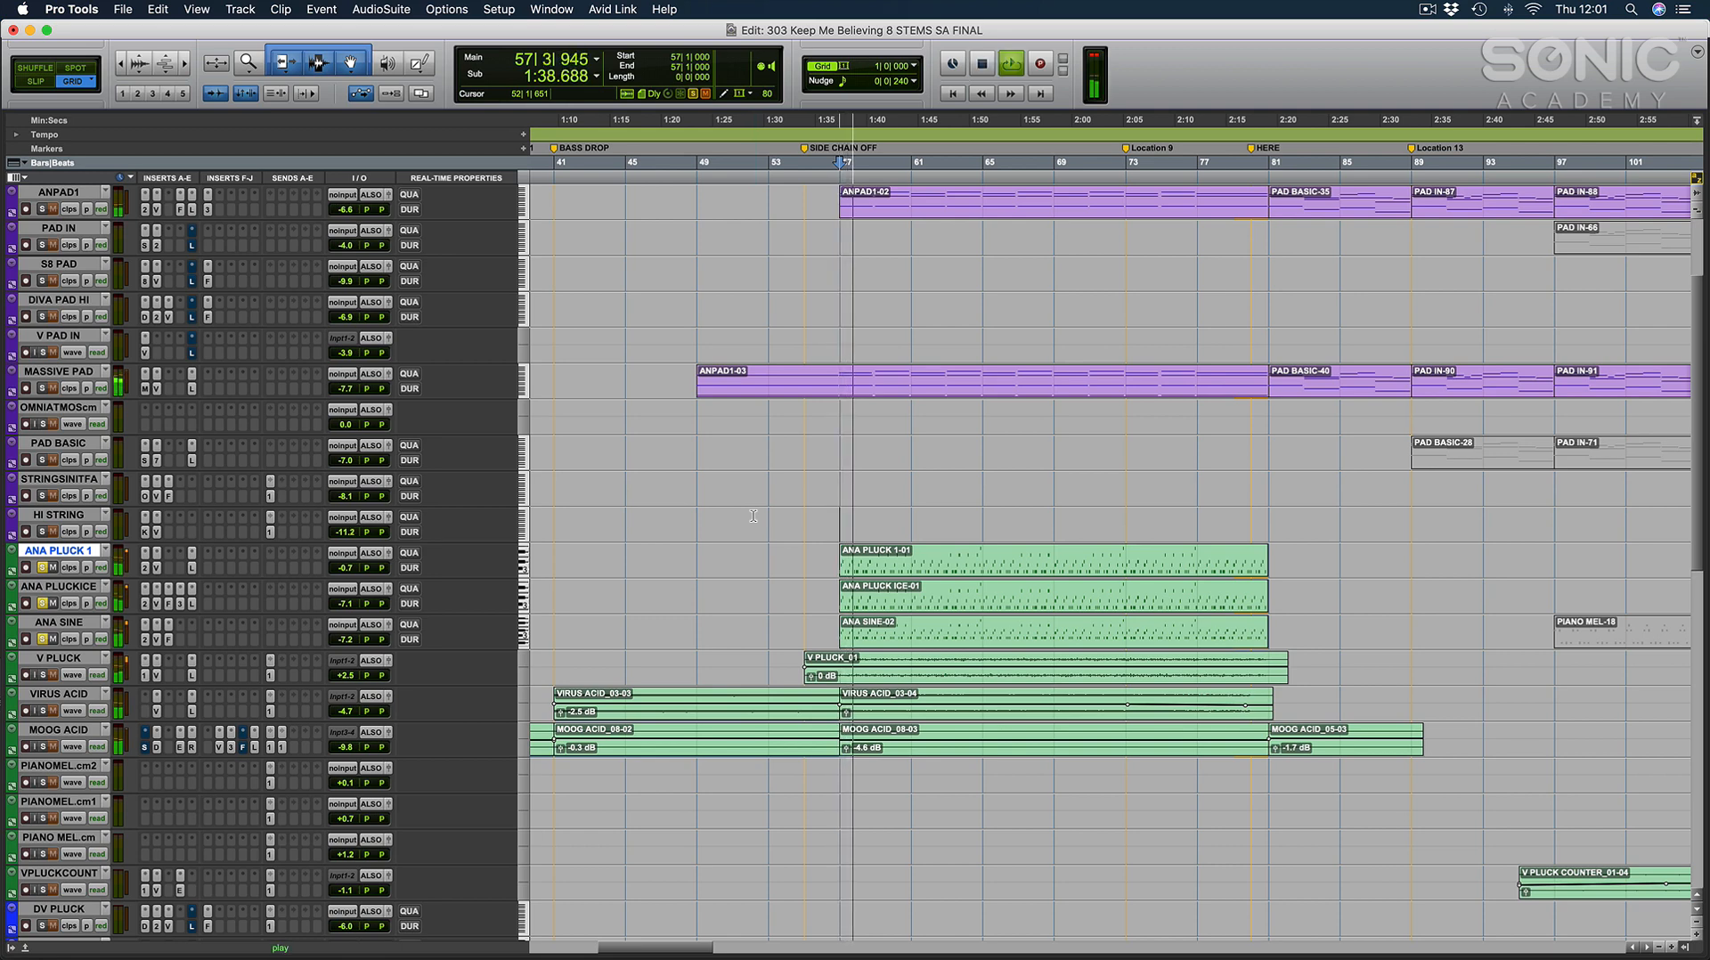
# Inspect the ANA 2 synth on ANA PLUCK 1, ANA PLUCKICE and ANA SINE, moving the plug-in window clear of the inserts, and close it.
pyautogui.press('super+equal')
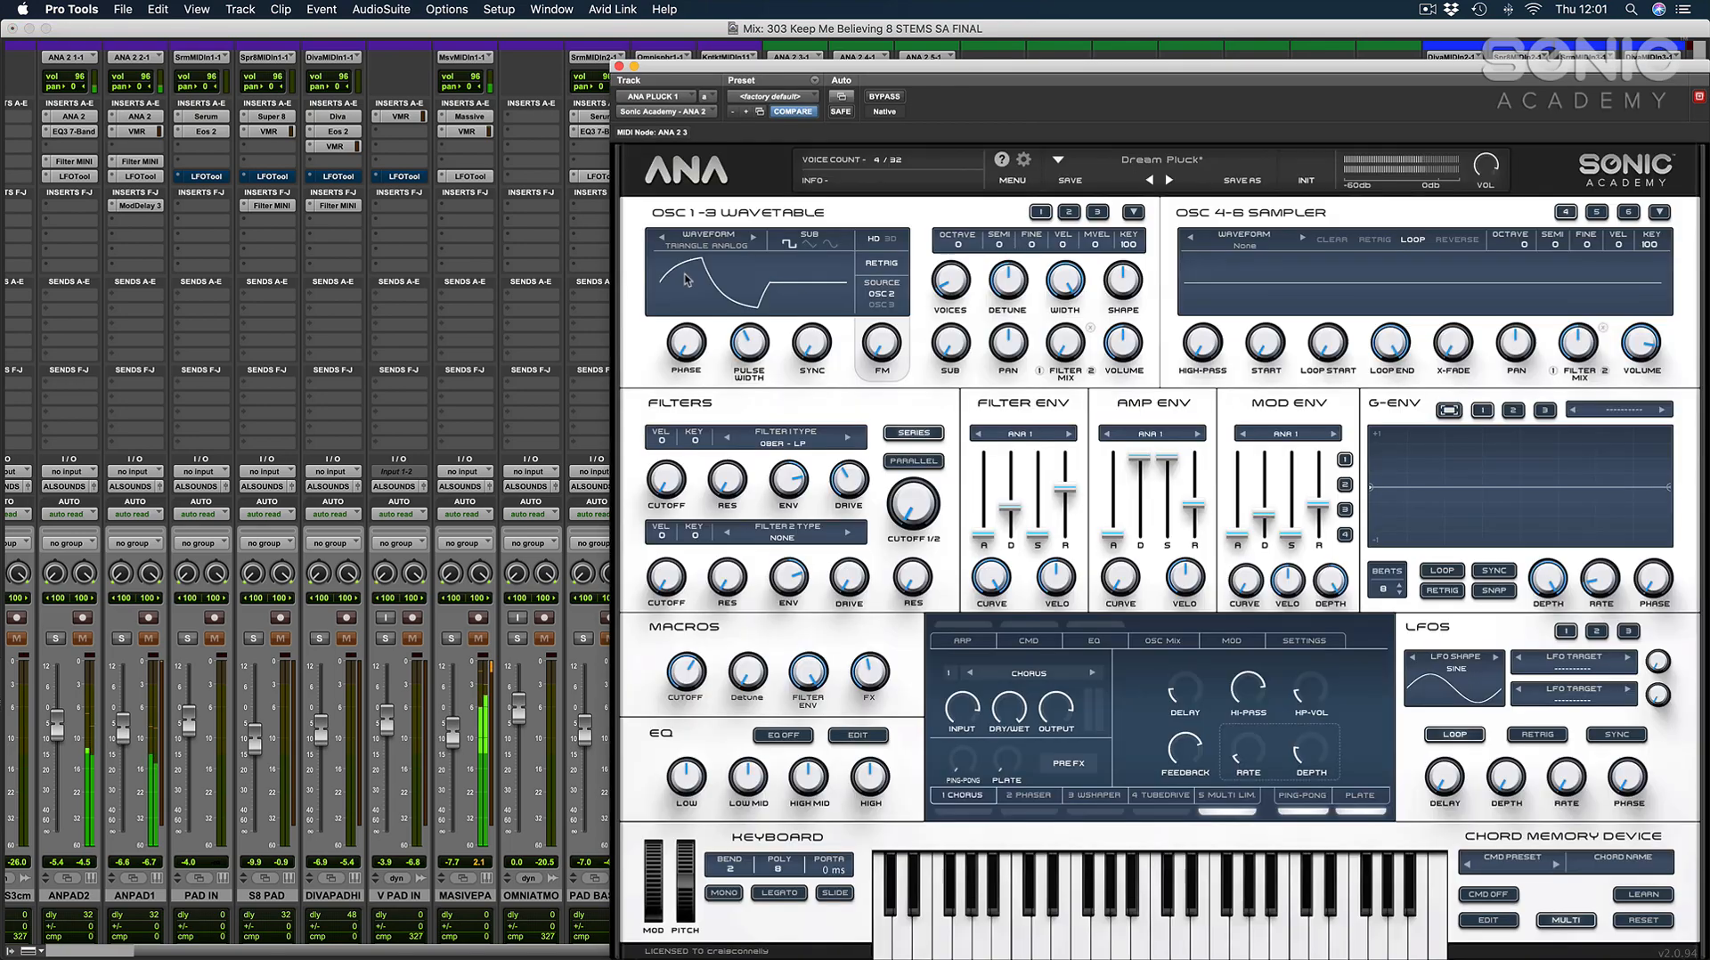
pyautogui.moveTo(1124, 68); pyautogui.dragTo(465, 44)
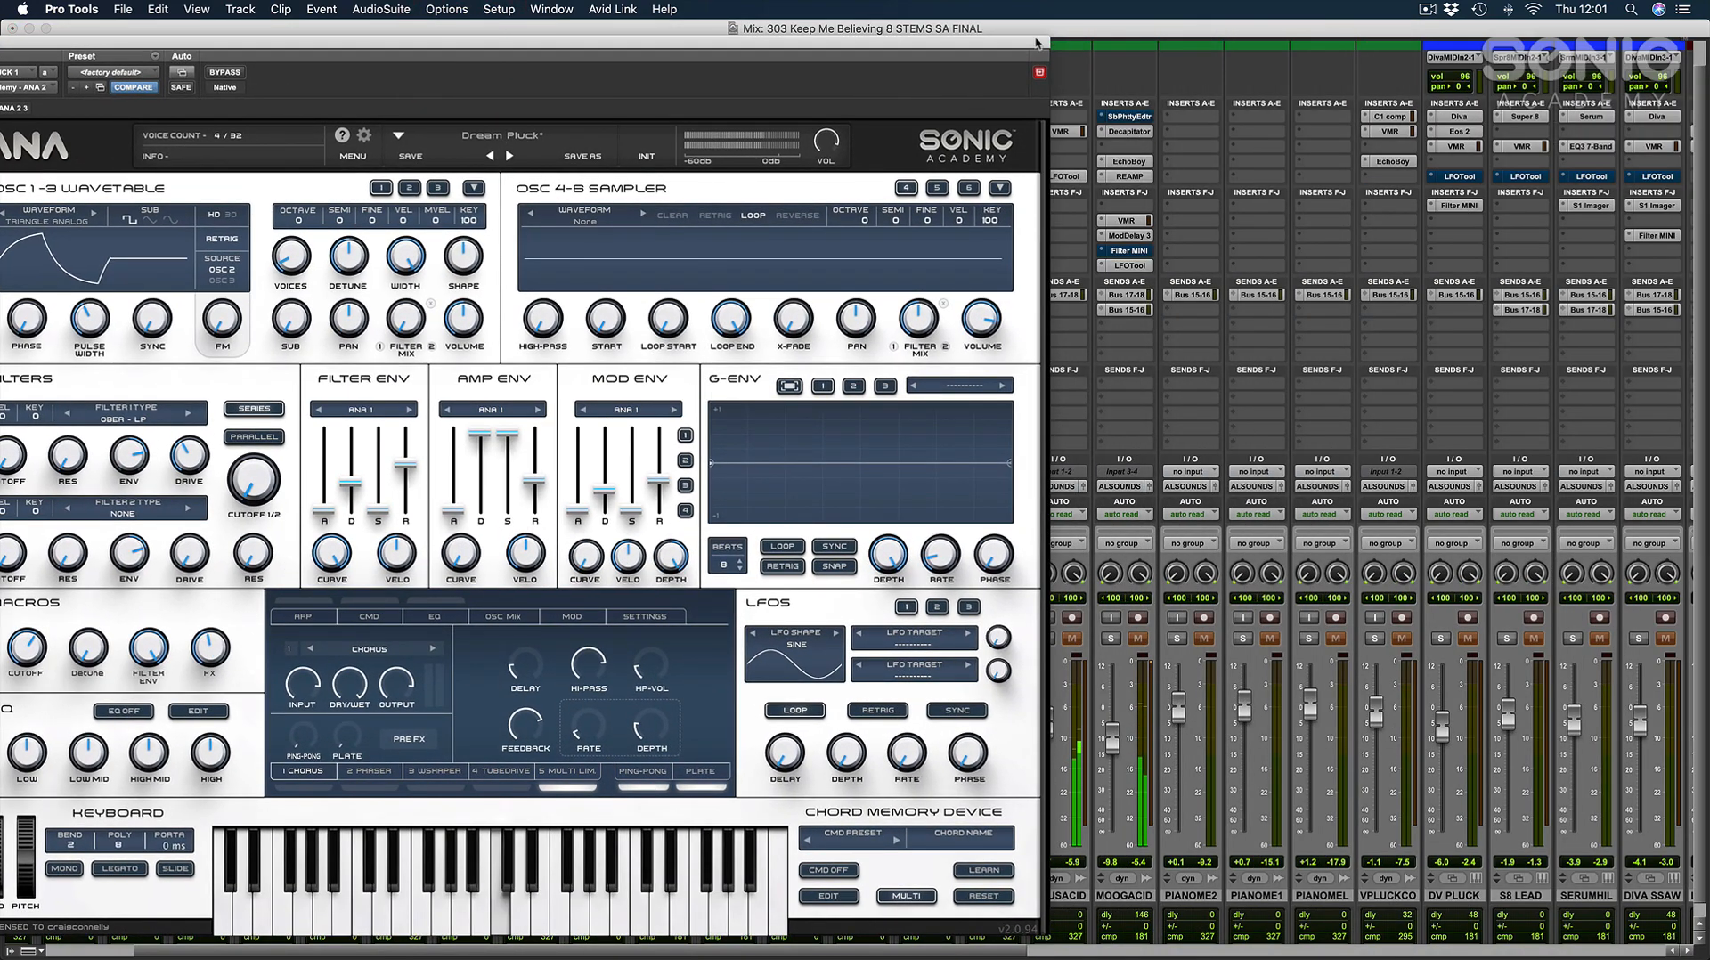
pyautogui.moveTo(1039, 42); pyautogui.dragTo(901, 269)
pyautogui.click(878, 114)
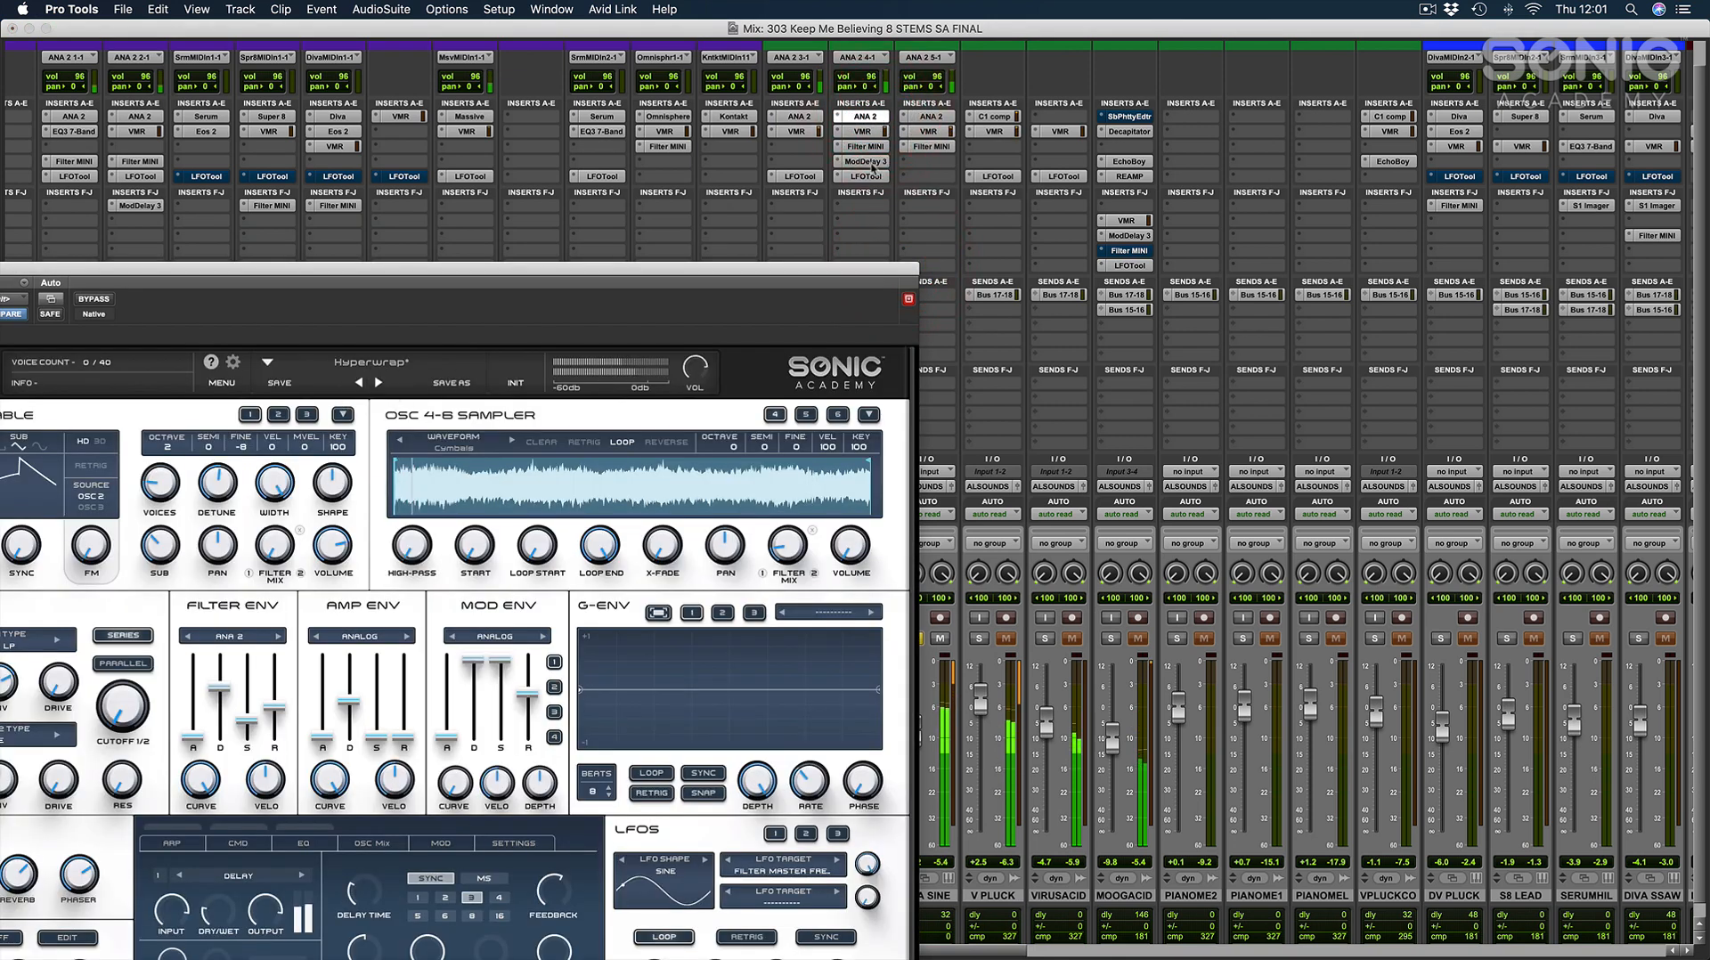
pyautogui.click(931, 116)
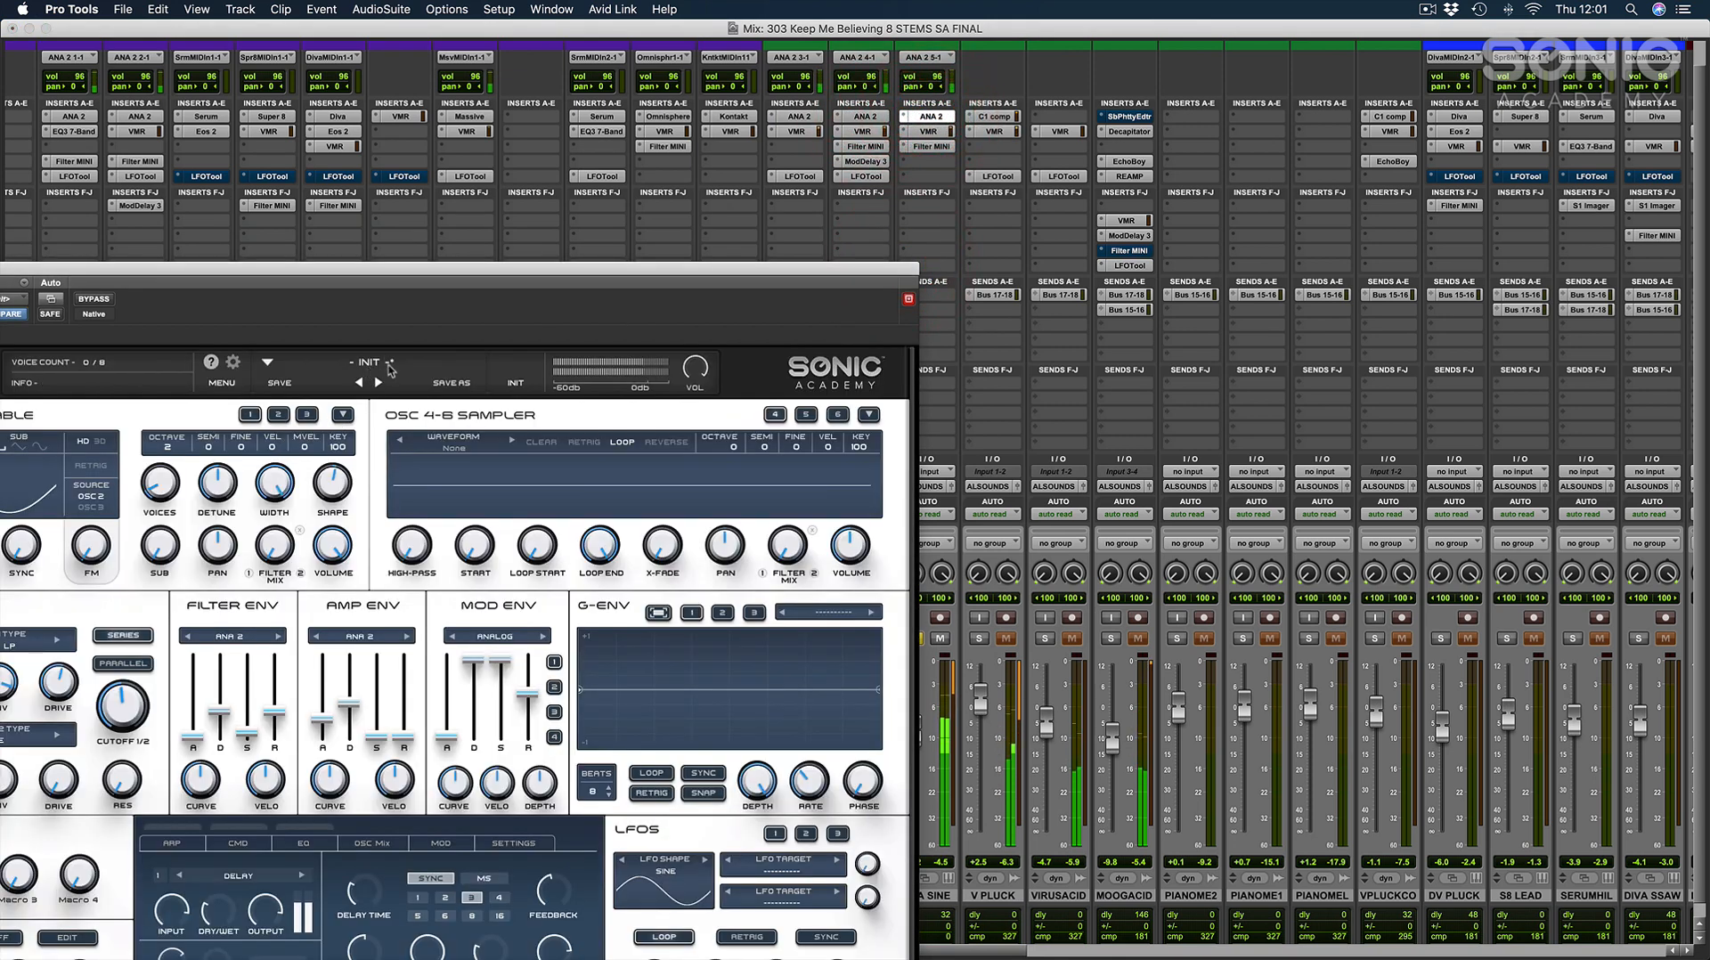
pyautogui.moveTo(395, 282); pyautogui.dragTo(877, 277)
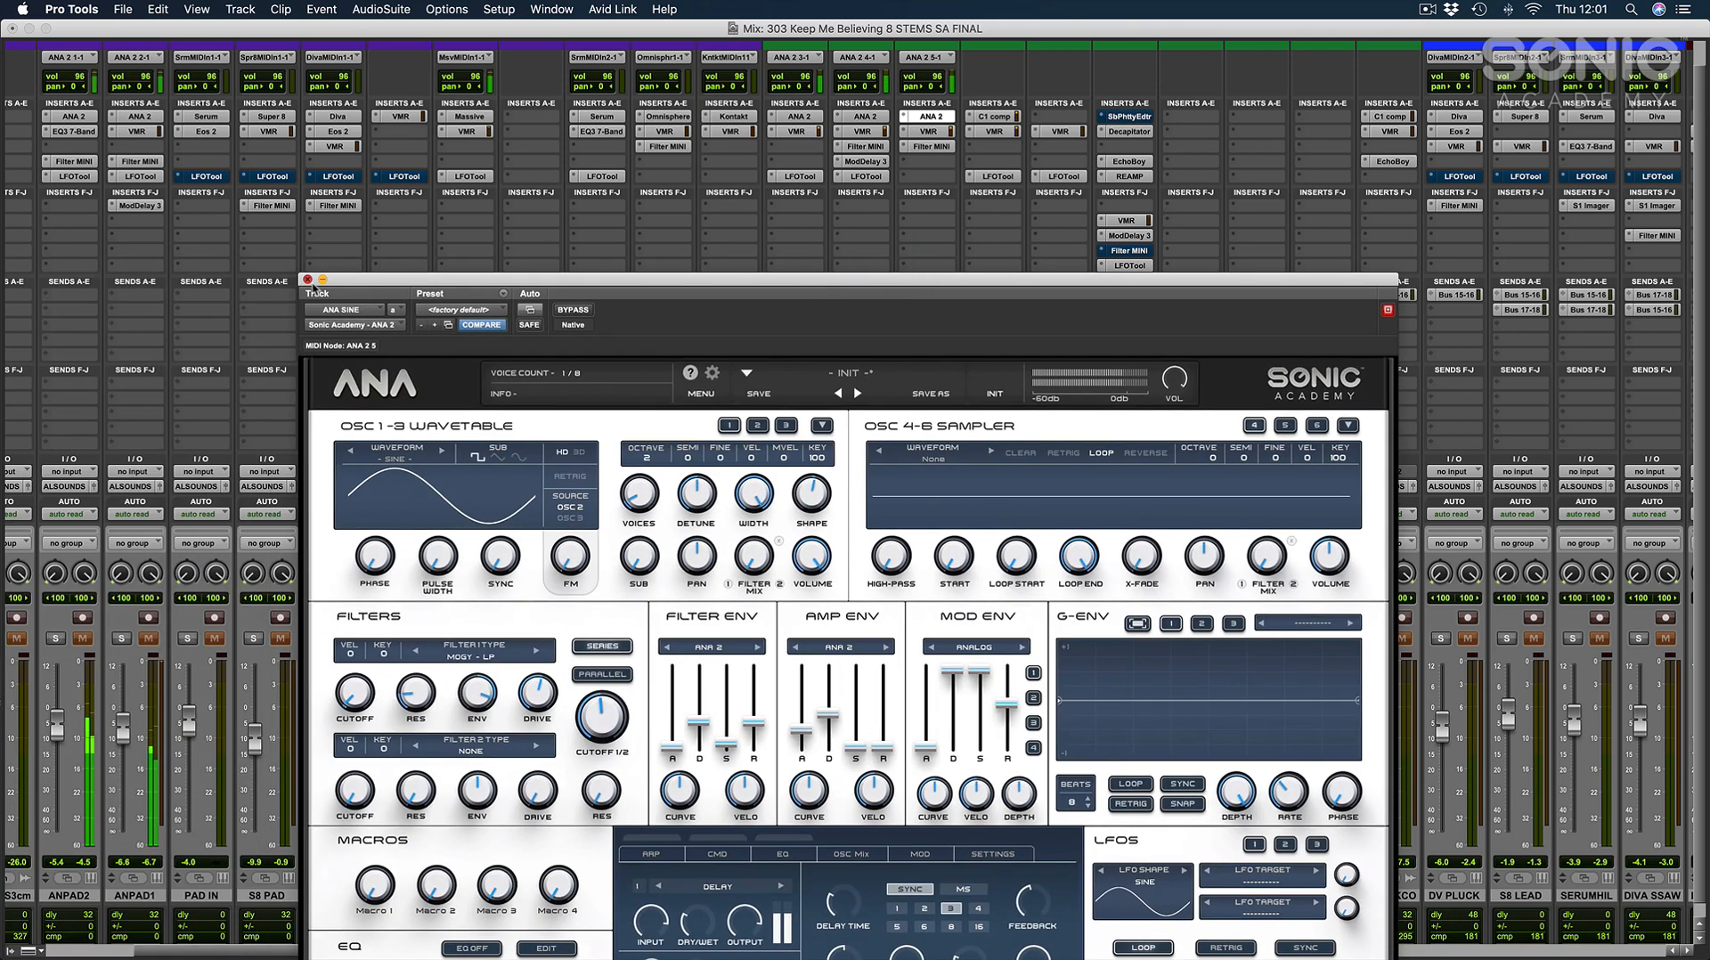
pyautogui.click(311, 284)
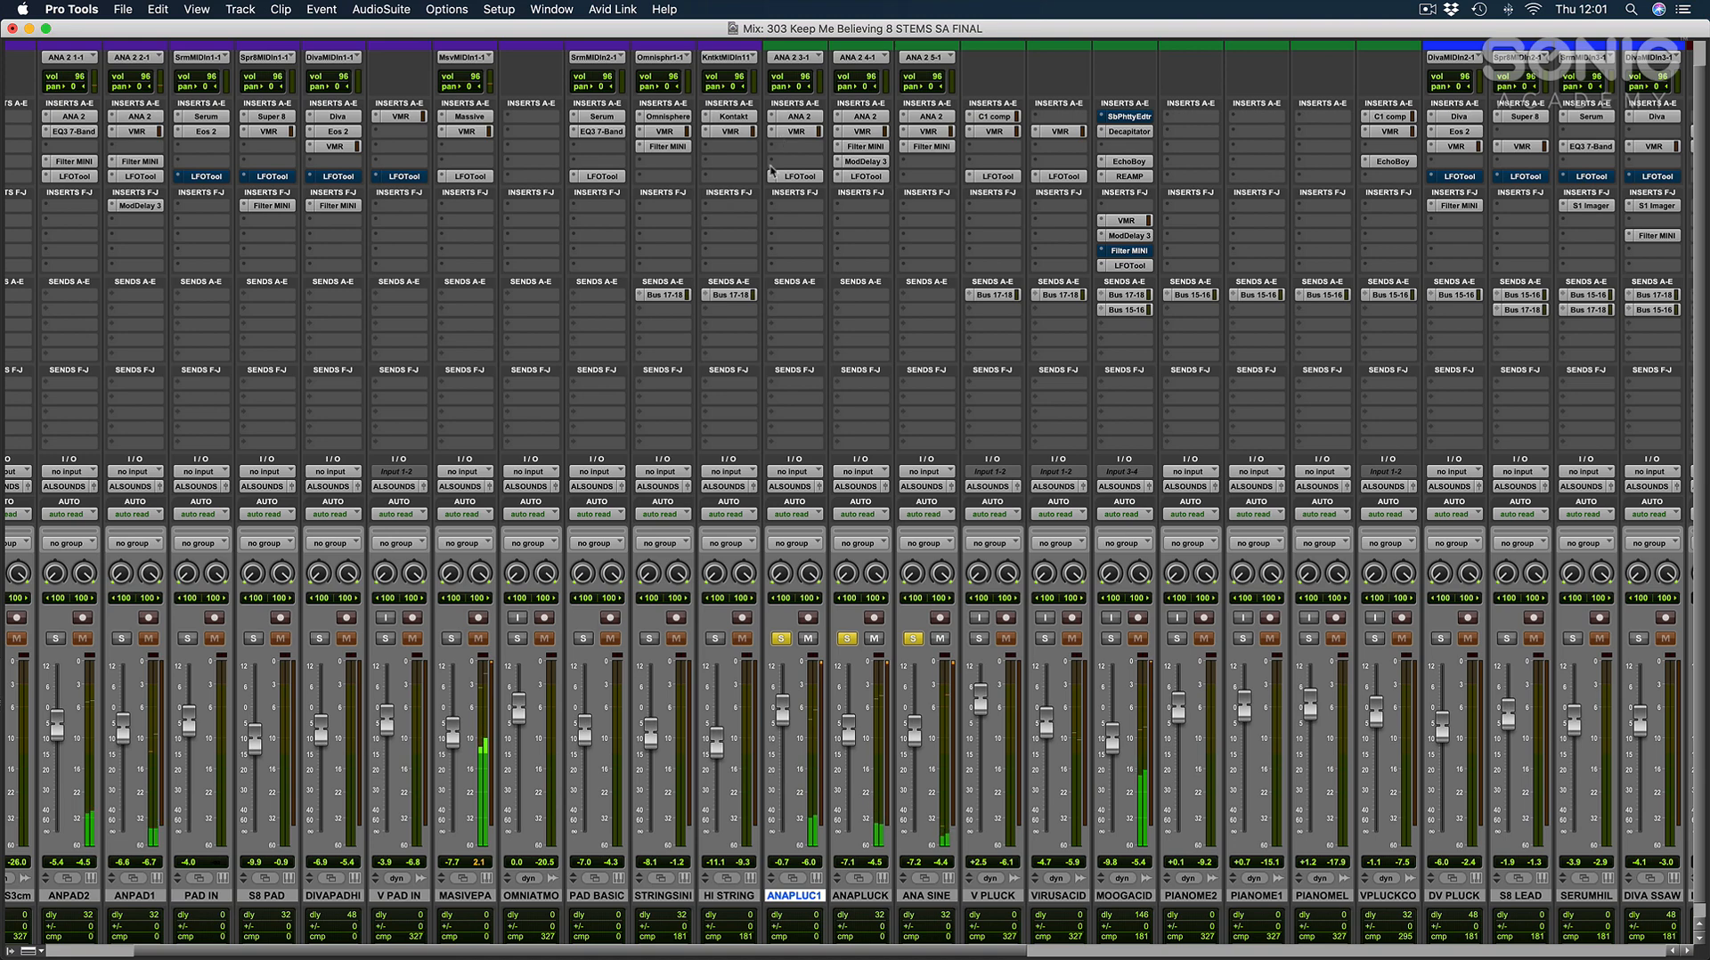
# Review the ANA 2 settings on ANA PLUCK 1 and ANA SINE once more, closing each plug-in window.
pyautogui.click(804, 113)
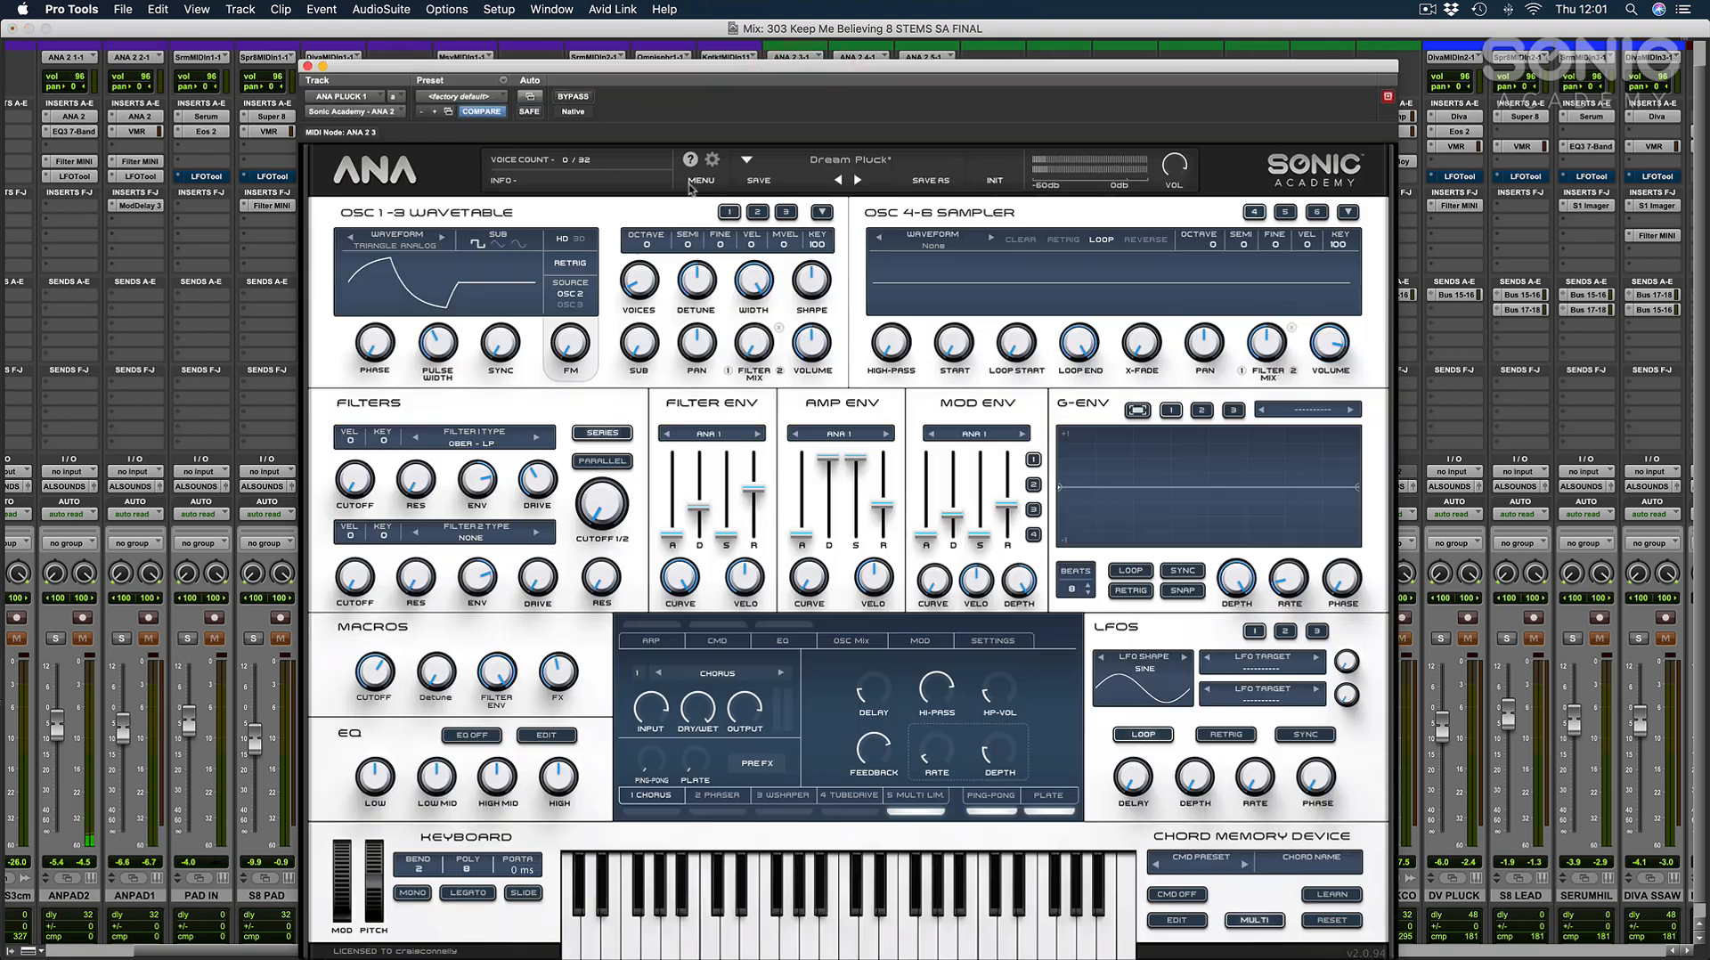
pyautogui.click(307, 66)
pyautogui.click(920, 119)
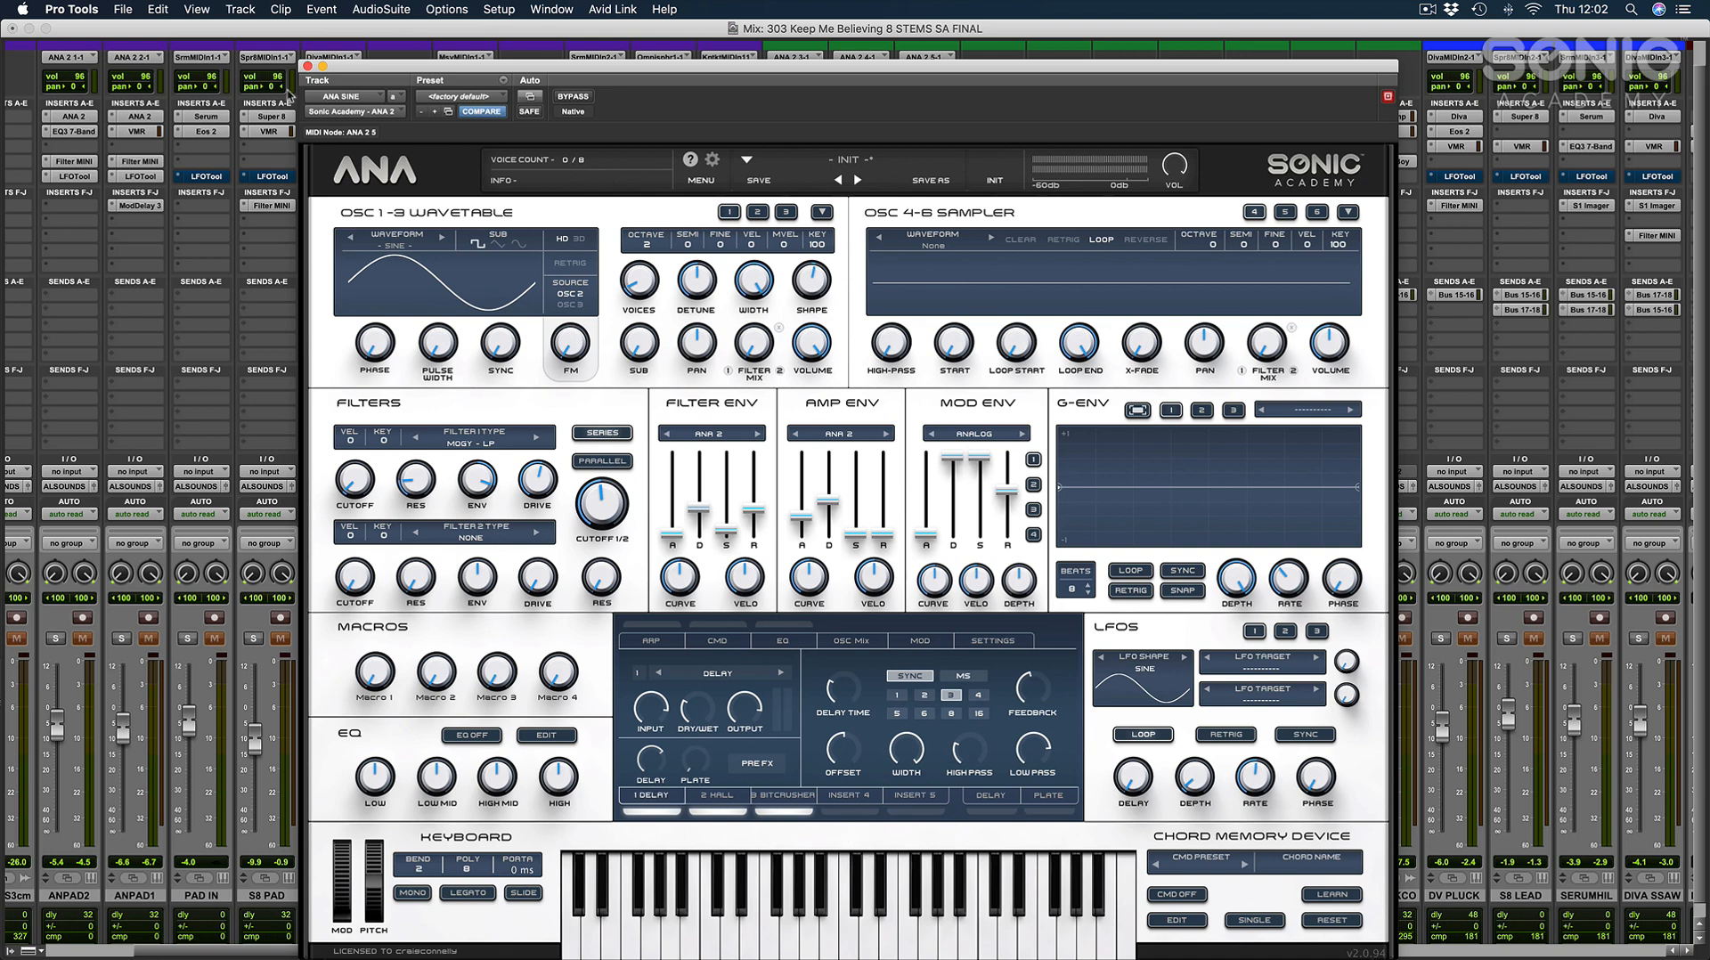
pyautogui.click(307, 66)
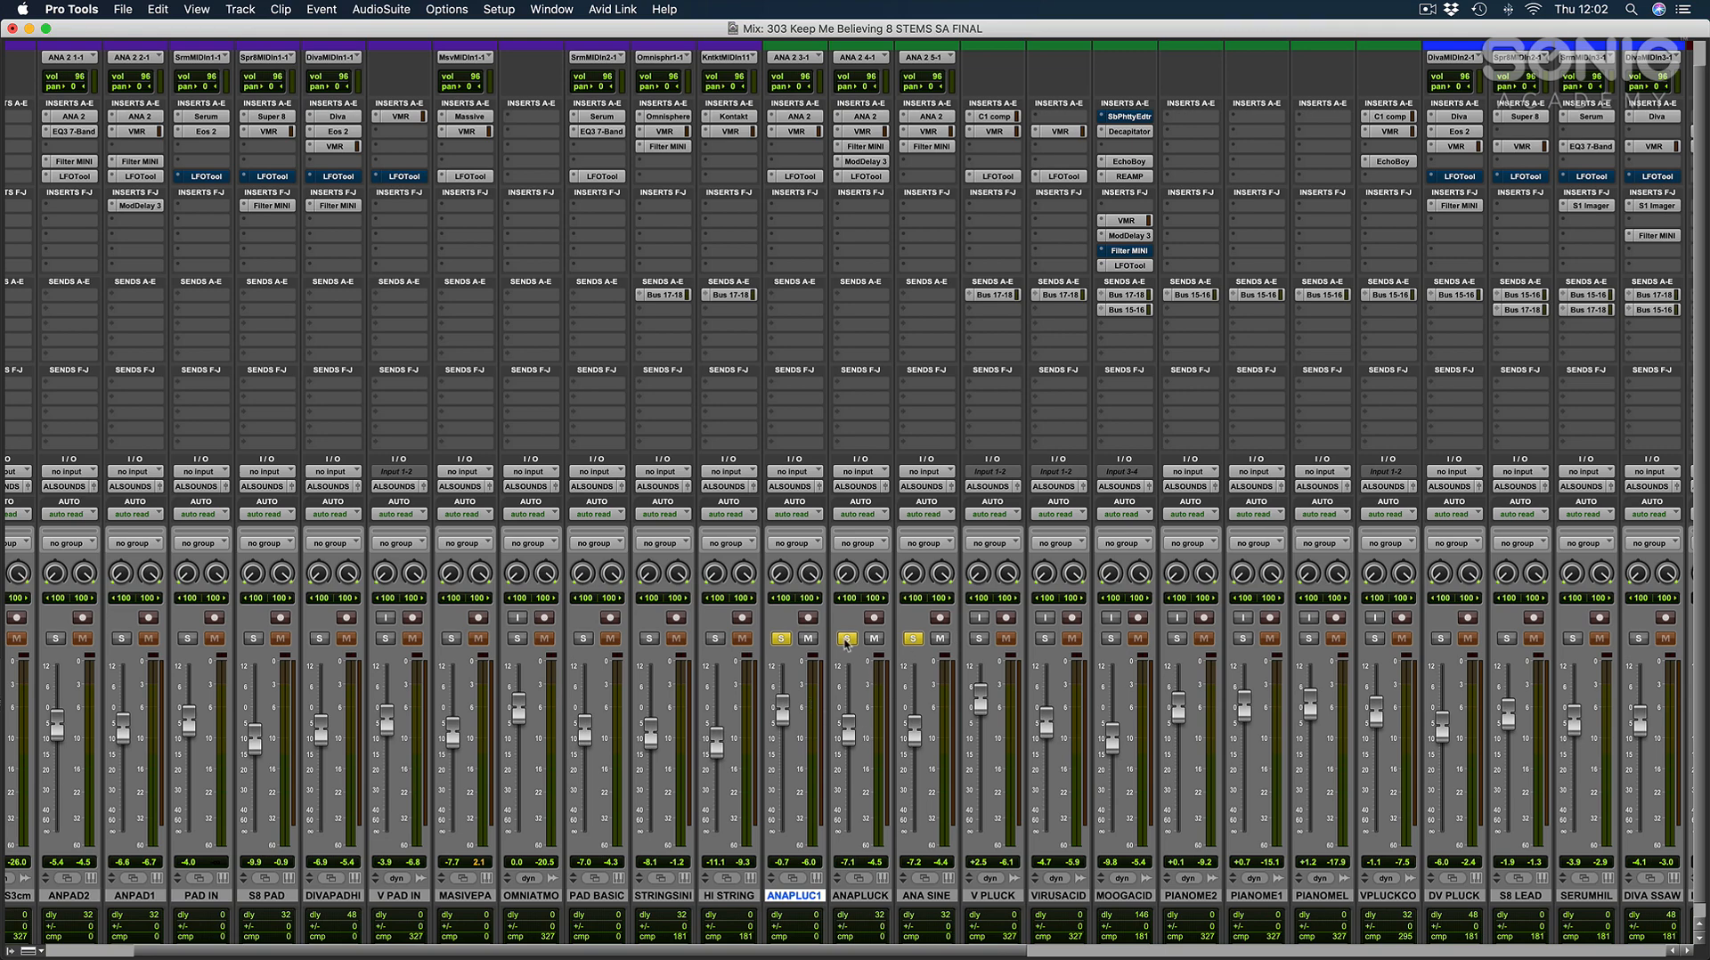
# Clear the pluck solos, then select and solo the ANPAD1 and ANPAD2 channels.
pyautogui.keyDown('alt'); pyautogui.click(847, 640); pyautogui.keyUp('alt')
pyautogui.hscroll(-3, 870, 677)
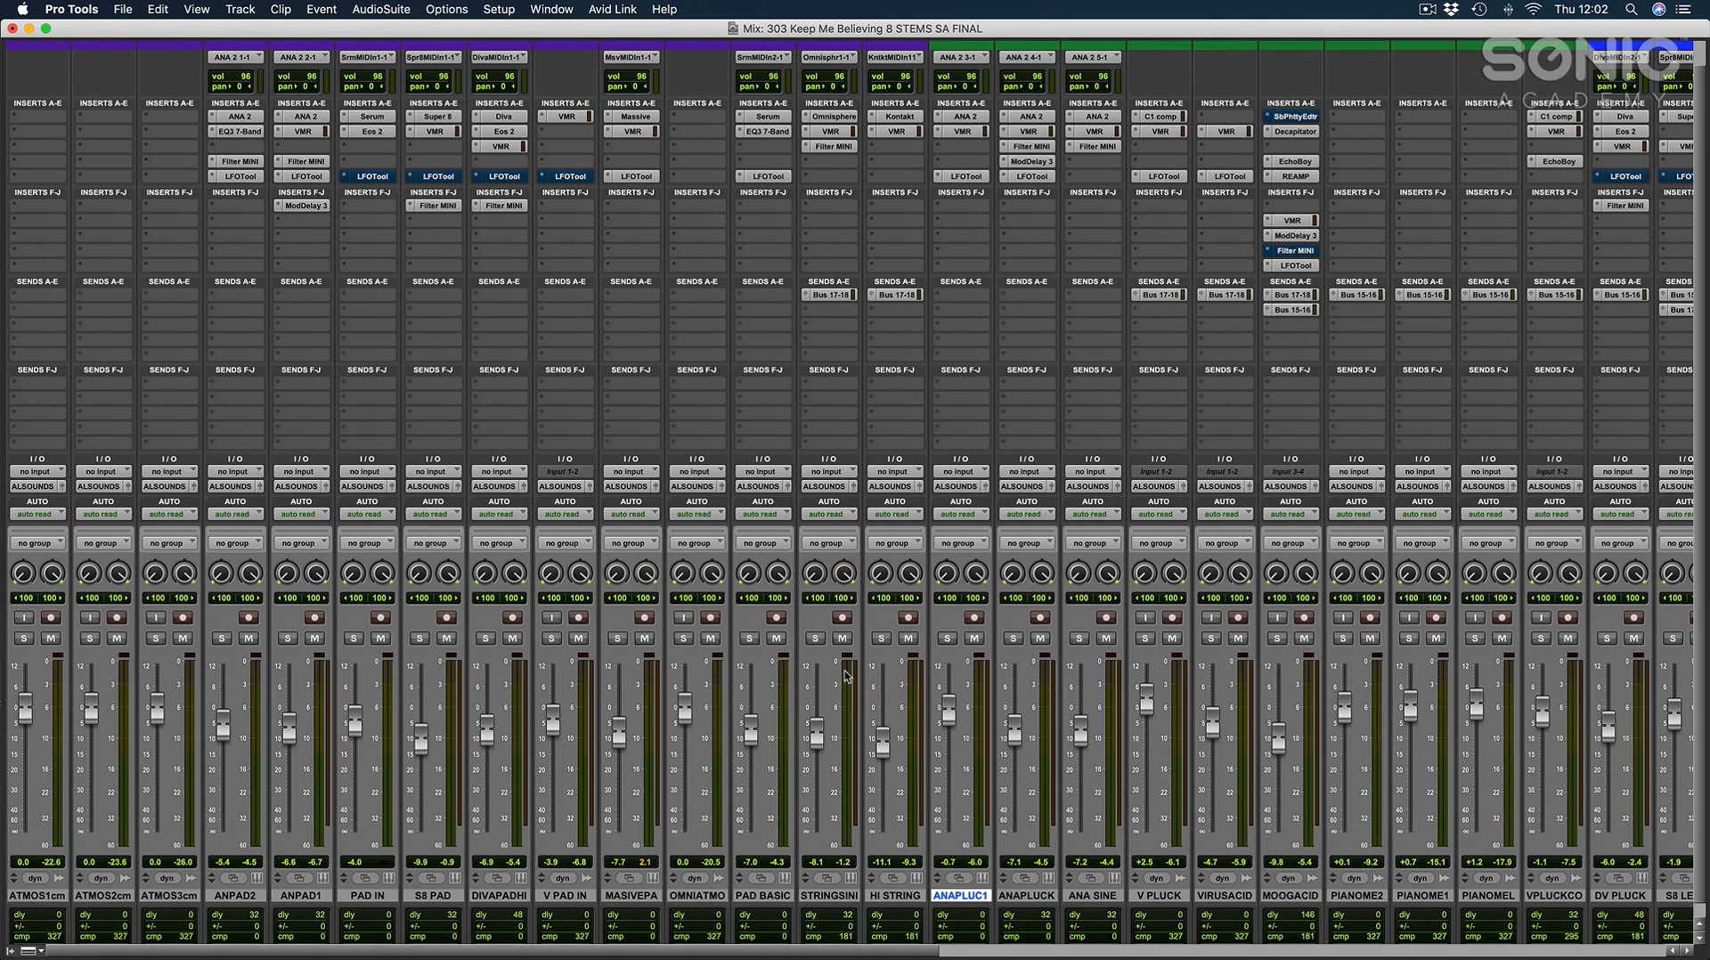
pyautogui.click(301, 895)
pyautogui.keyDown('shift'); pyautogui.click(235, 895); pyautogui.keyUp('shift')
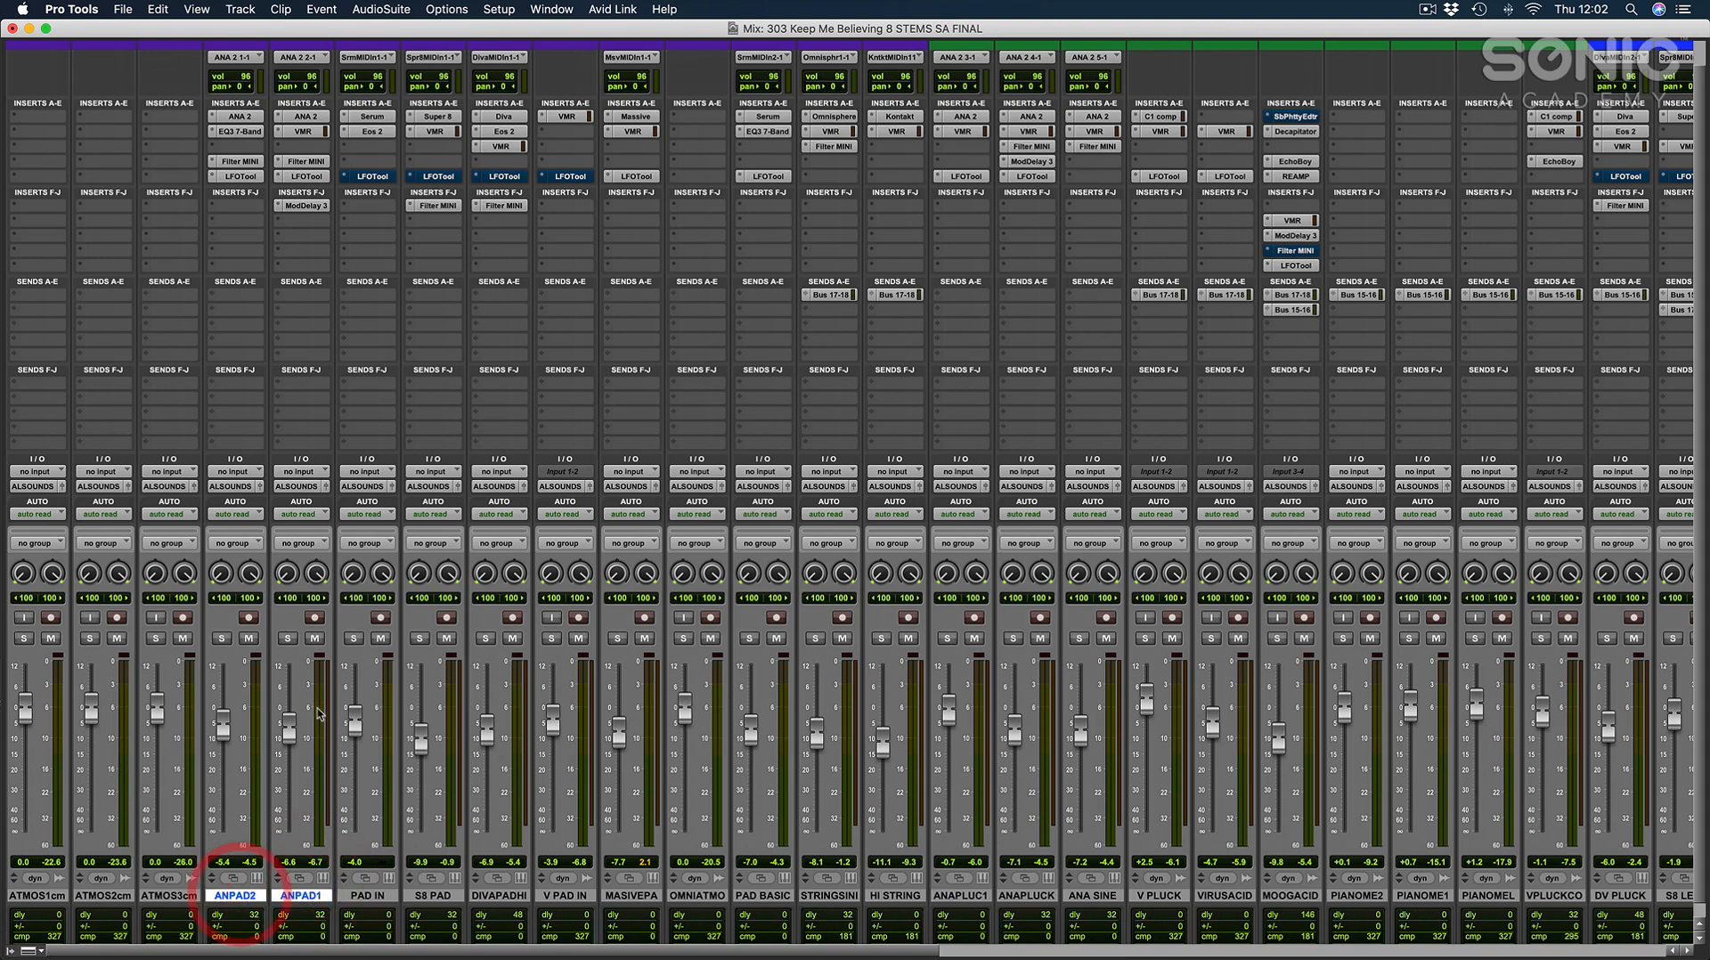
pyautogui.click(289, 639)
pyautogui.click(225, 640)
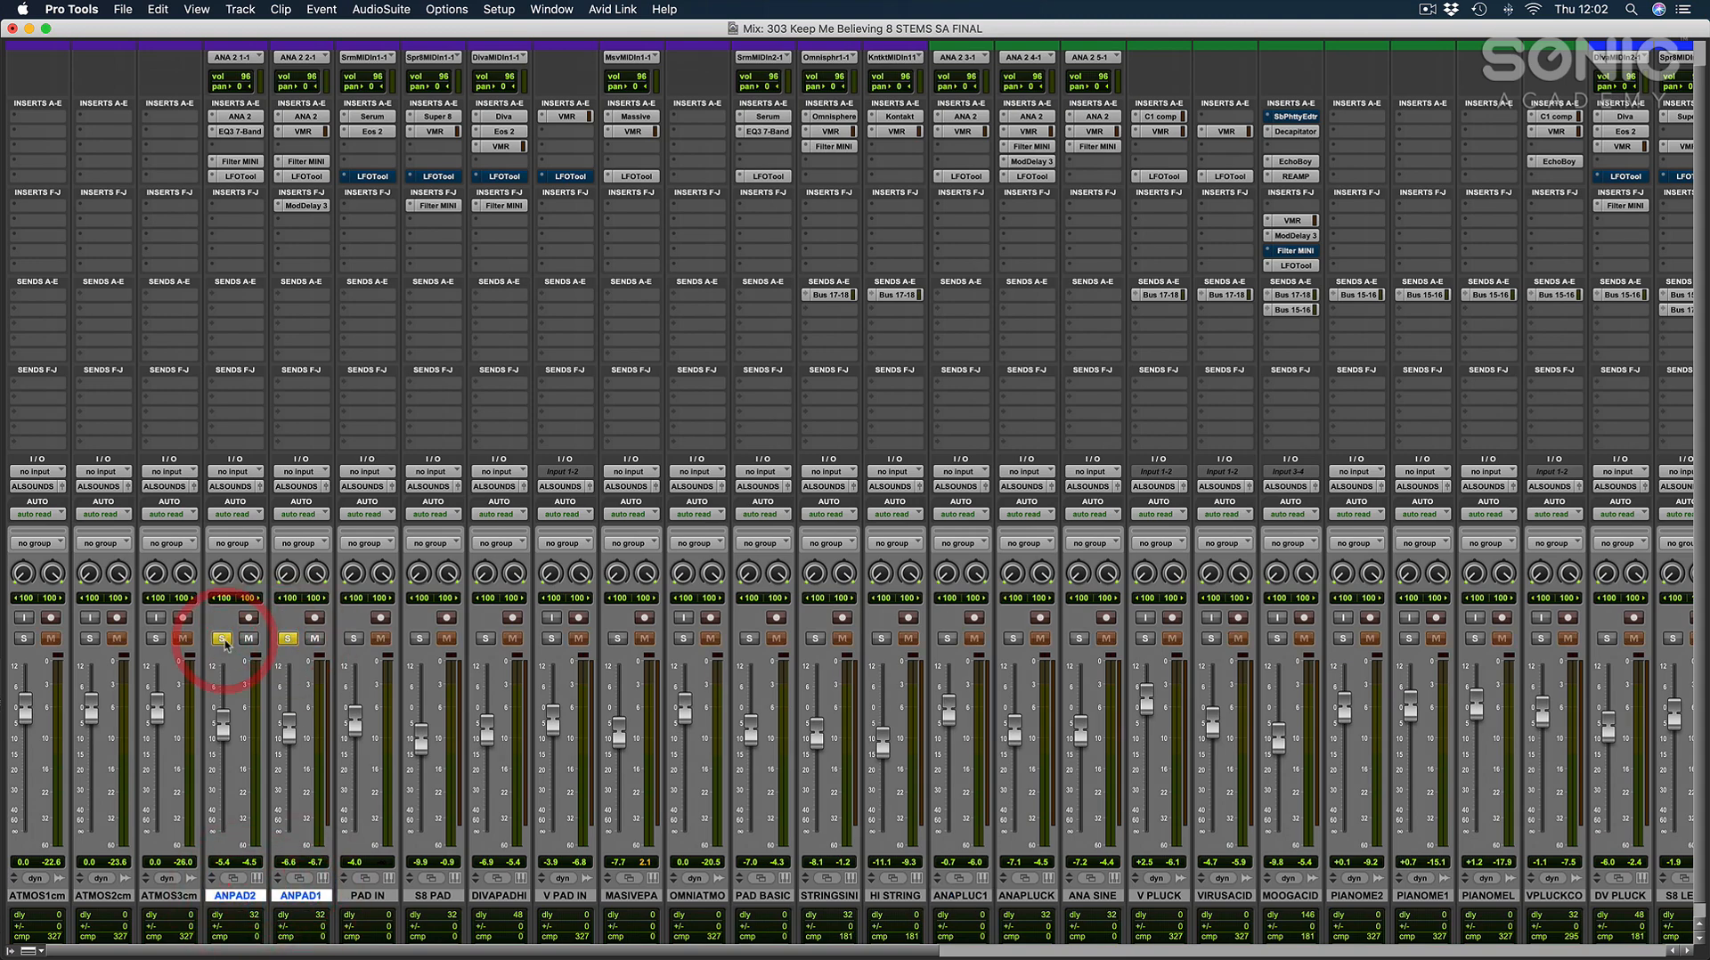
# Check the pads' place in the arrangement, return to the mixer and play the soloed ANA pads from bar 57.
pyautogui.press('super+equal')
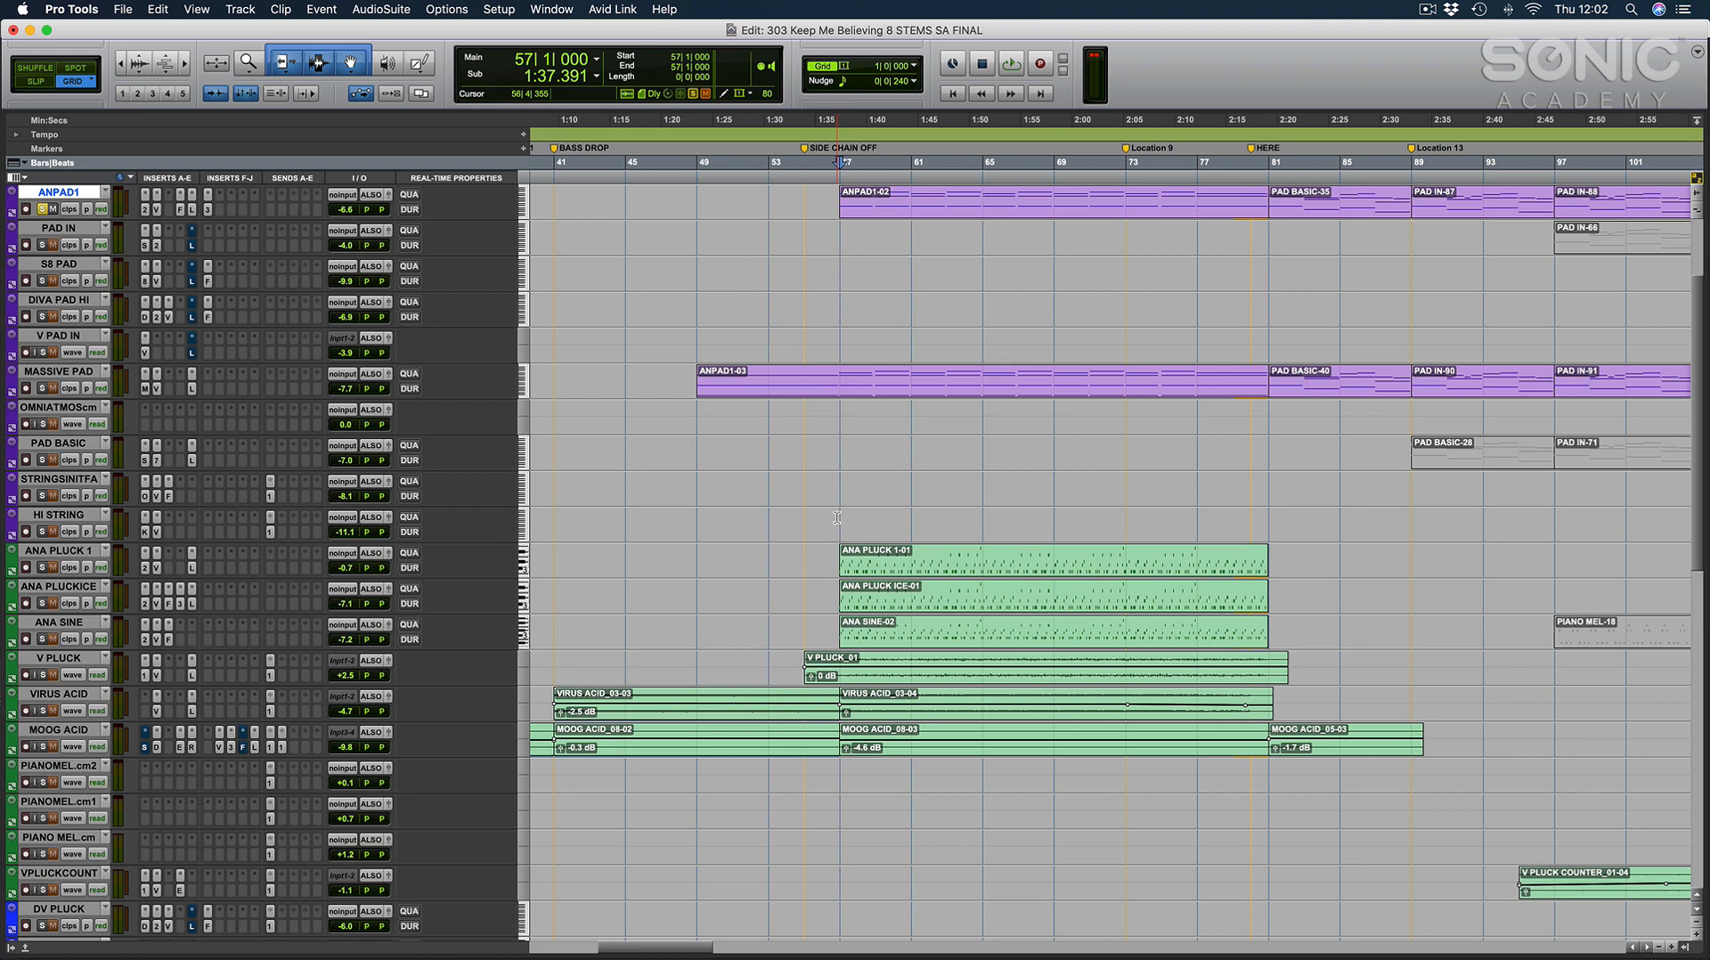
pyautogui.press('super+equal')
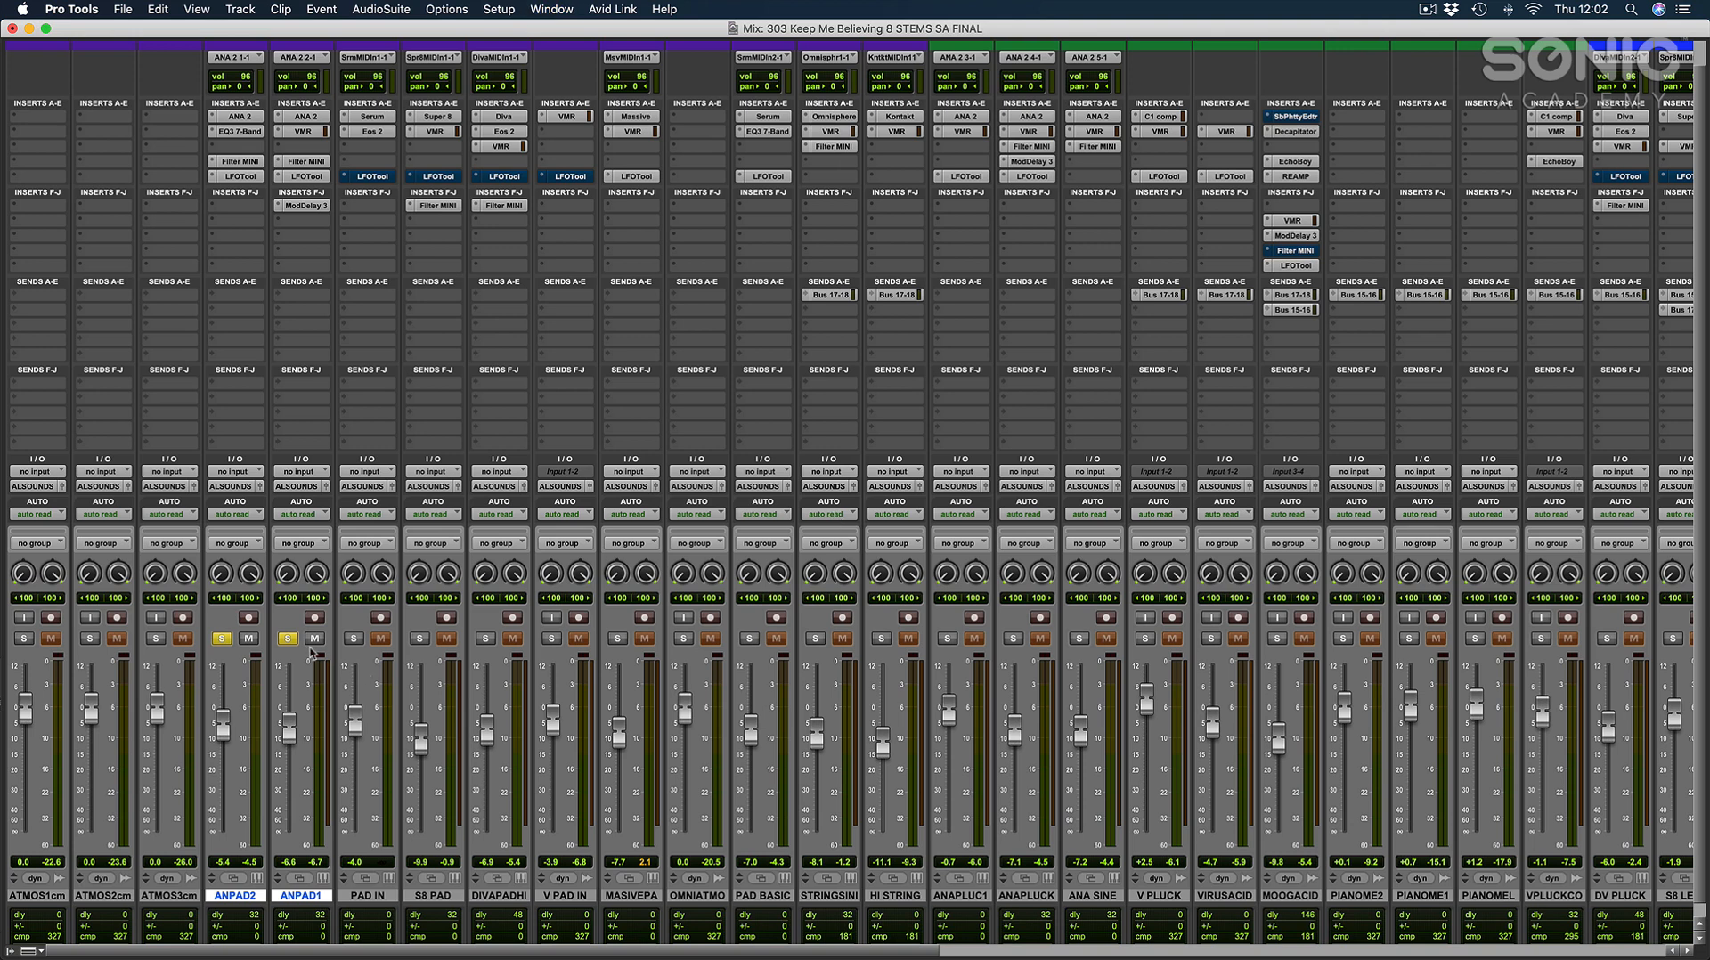
pyautogui.press('space')
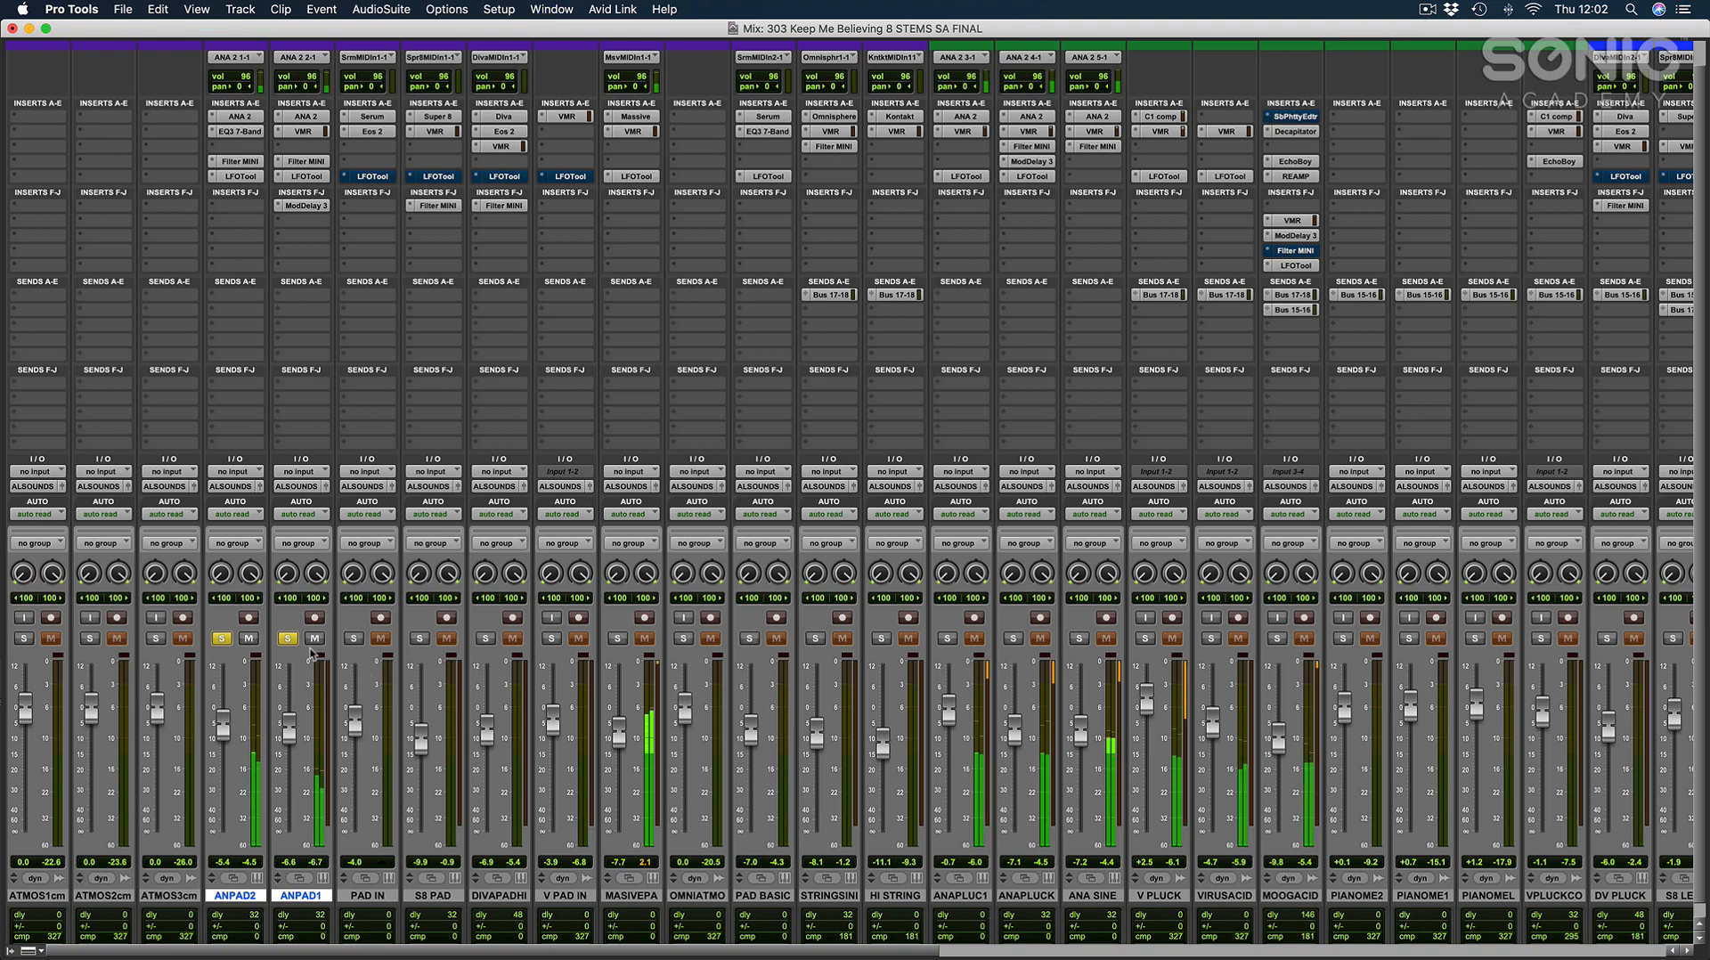
# Inspect the ANA 2 synth on ANPAD1 and ANPAD2, audition ANPAD2 alone and close the plug-in window.
pyautogui.click(304, 117)
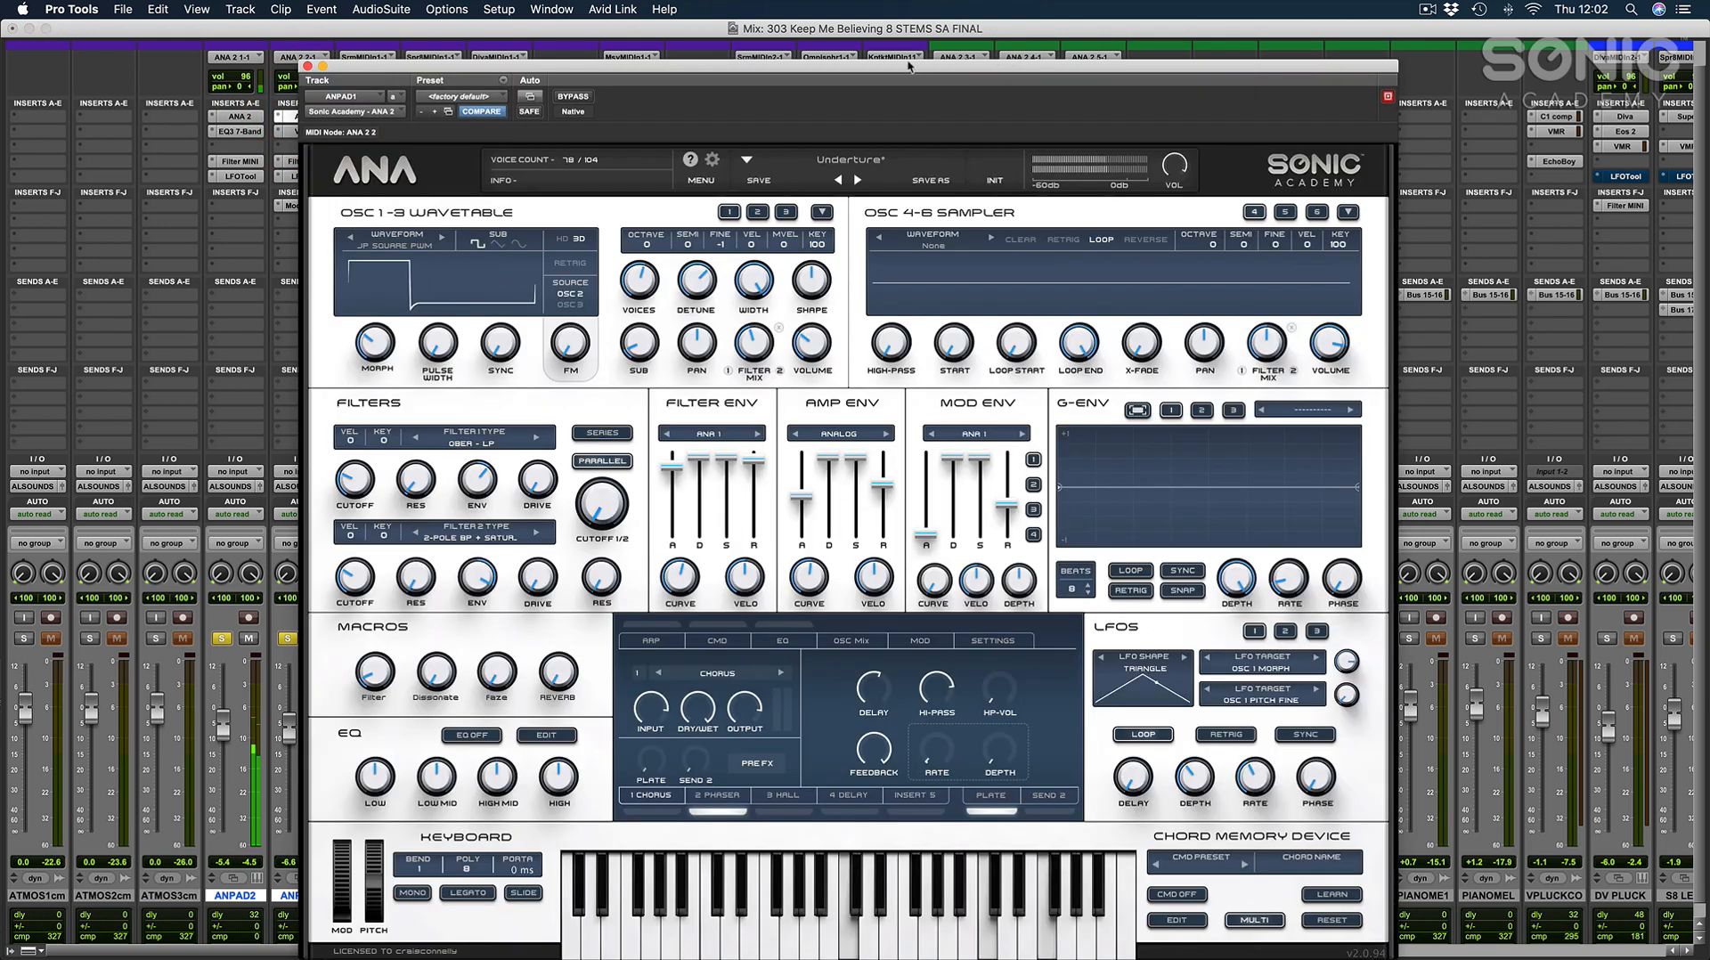
pyautogui.moveTo(908, 65); pyautogui.dragTo(1145, 34)
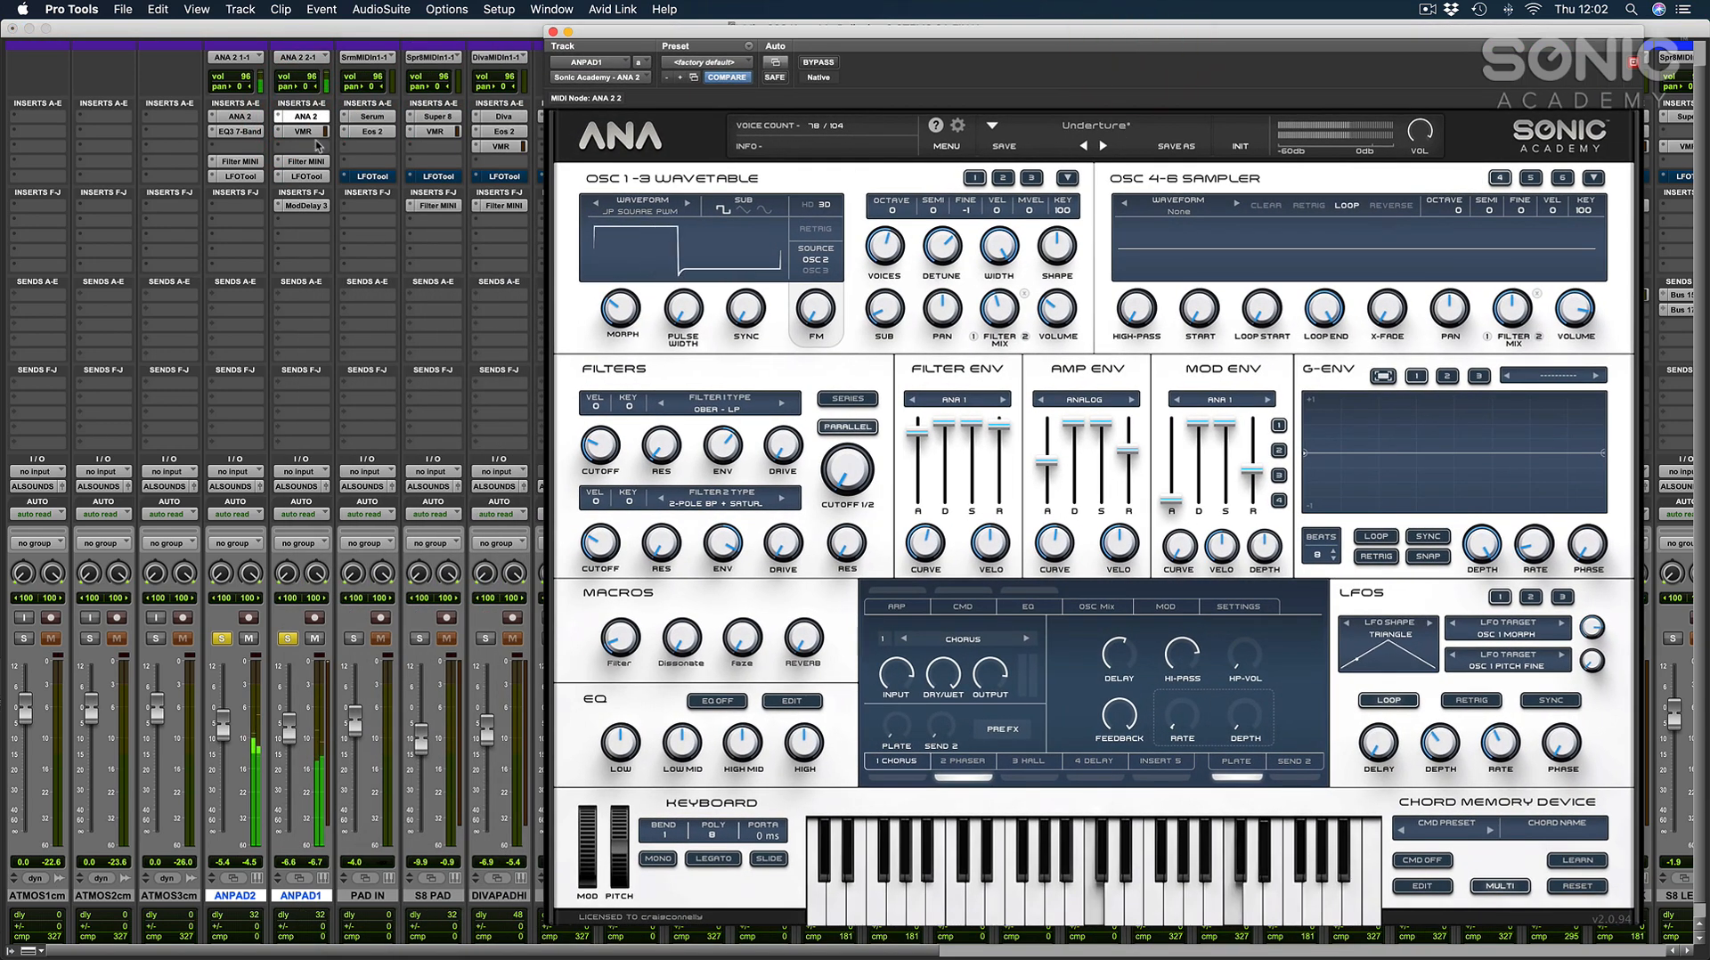
pyautogui.click(253, 119)
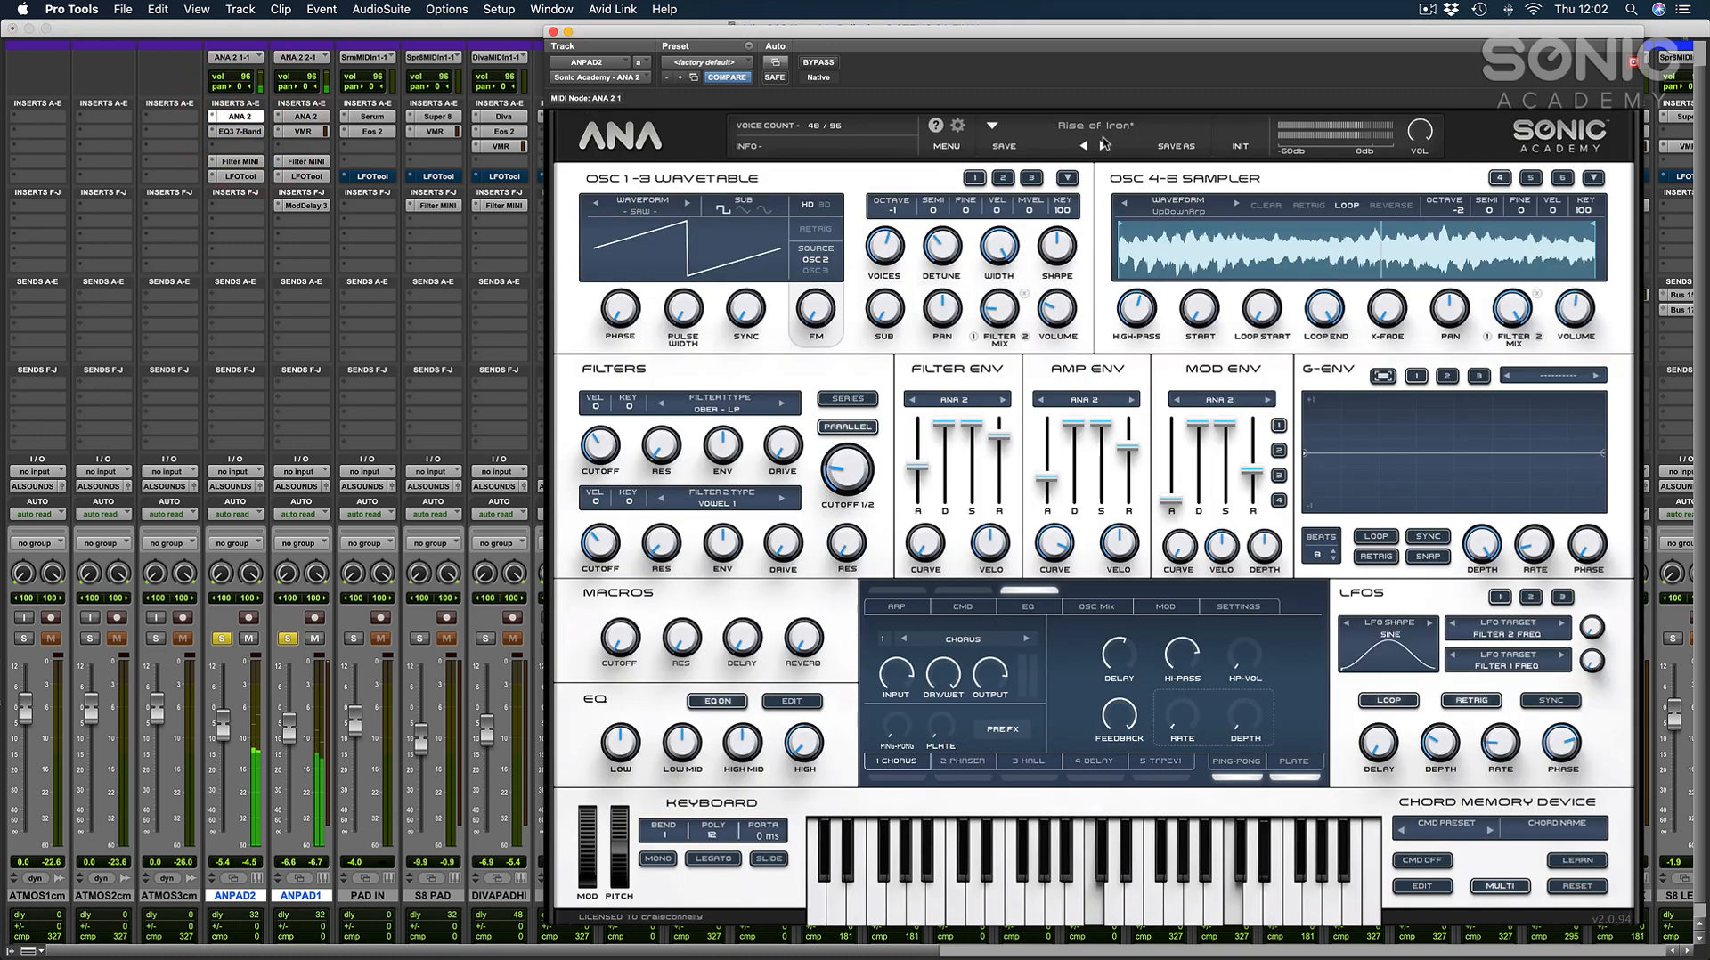
pyautogui.click(288, 638)
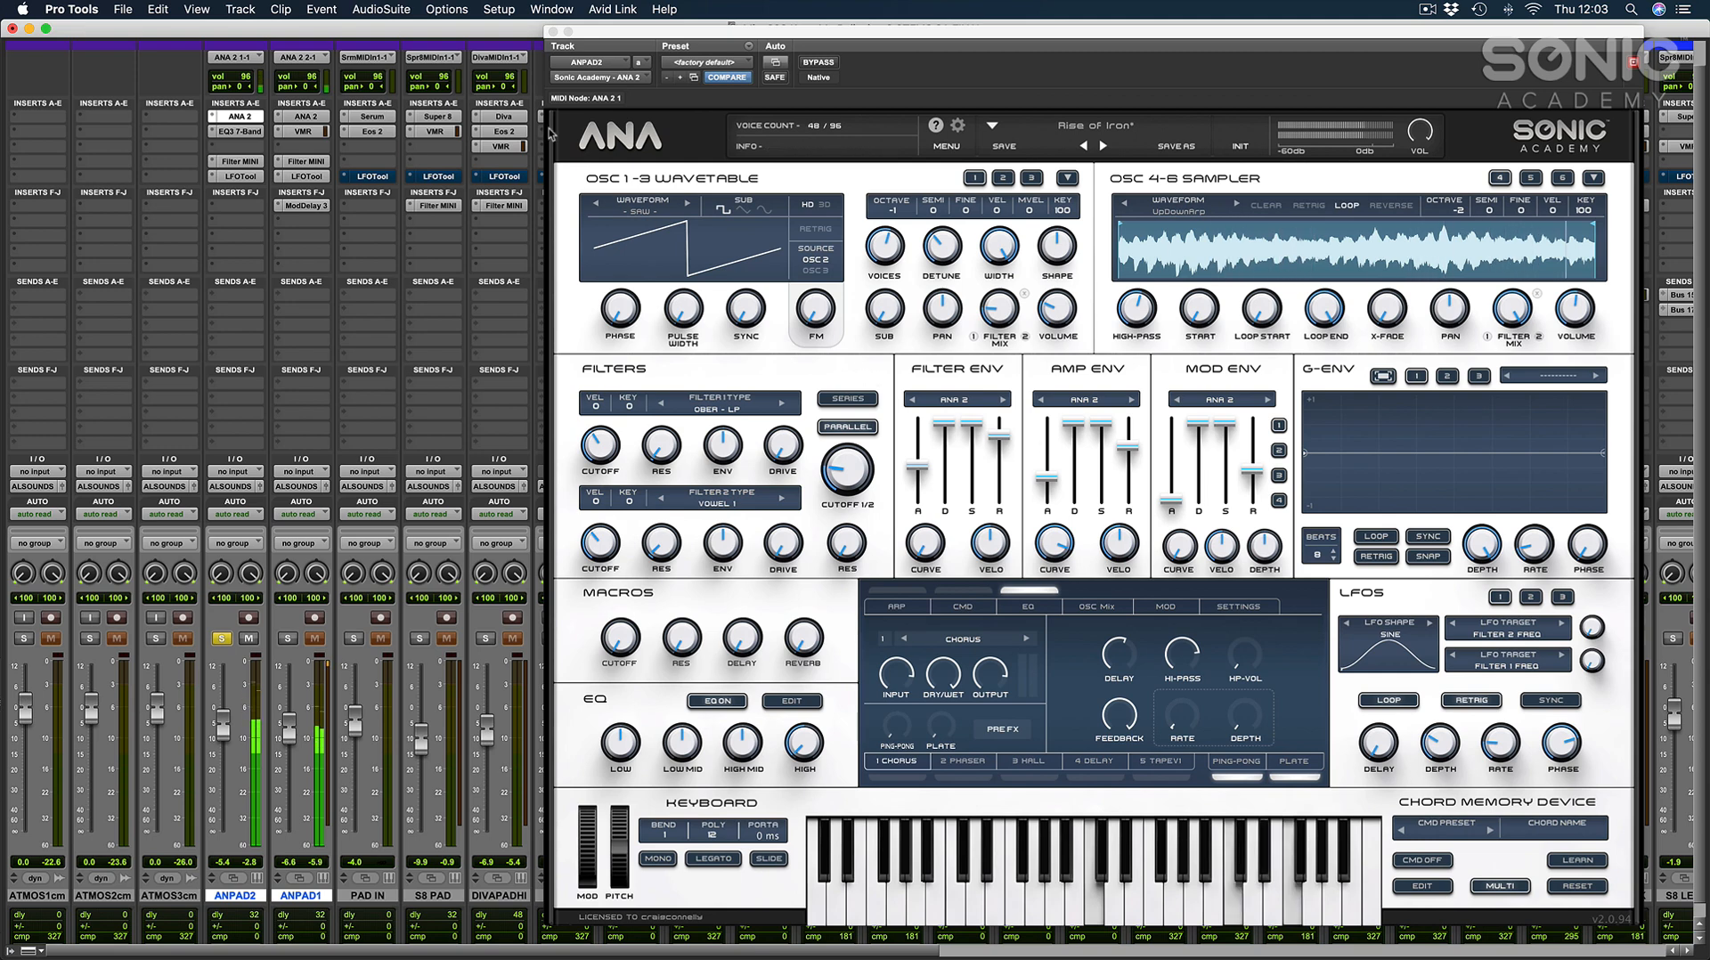
pyautogui.click(552, 31)
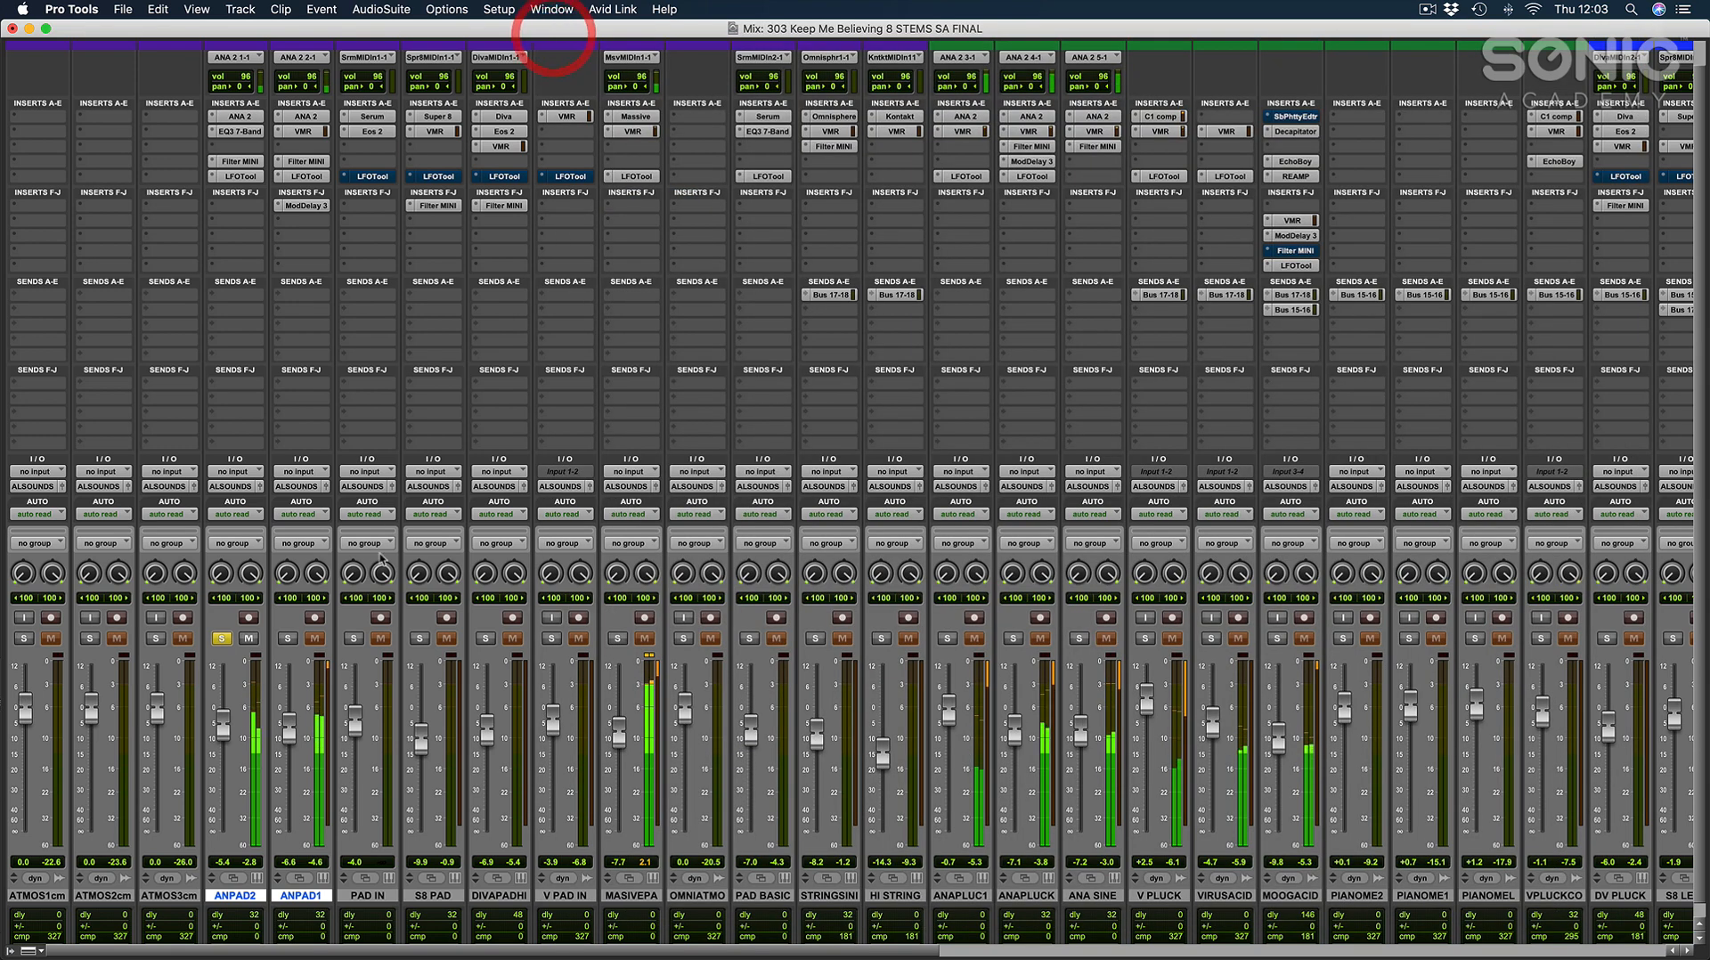
# Audition ANPAD1 and ANPAD2 together with the MASSIVE PAD channel, then clear all solos.
pyautogui.click(287, 638)
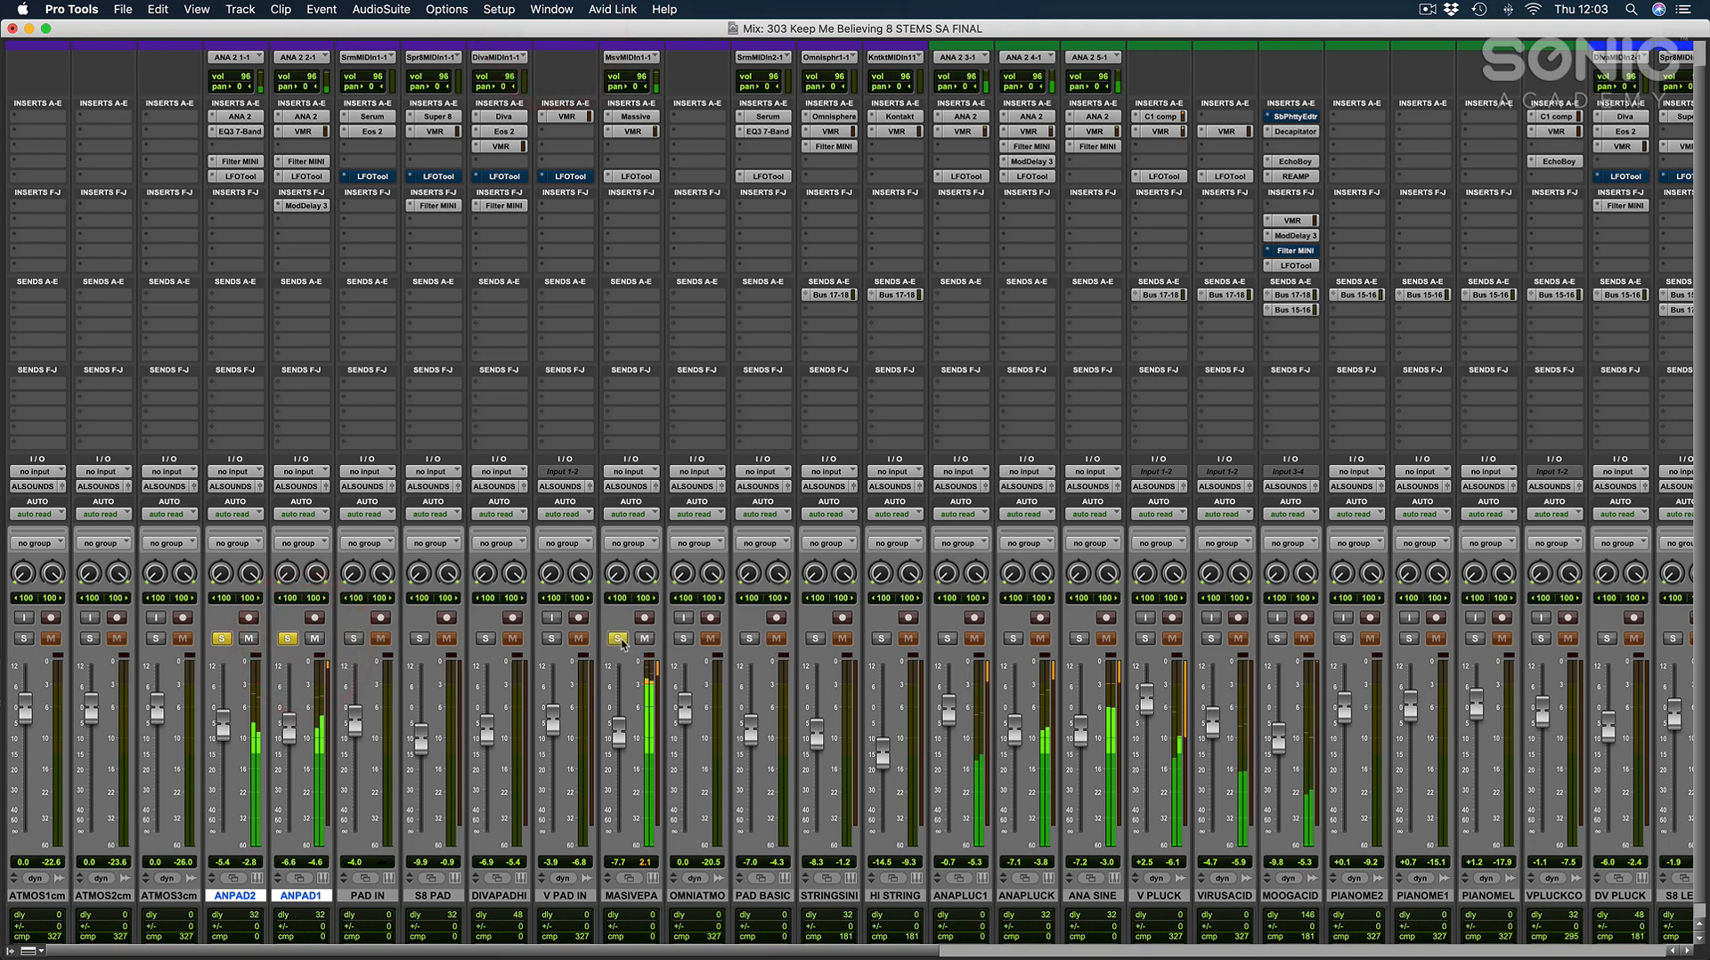
pyautogui.click(618, 639)
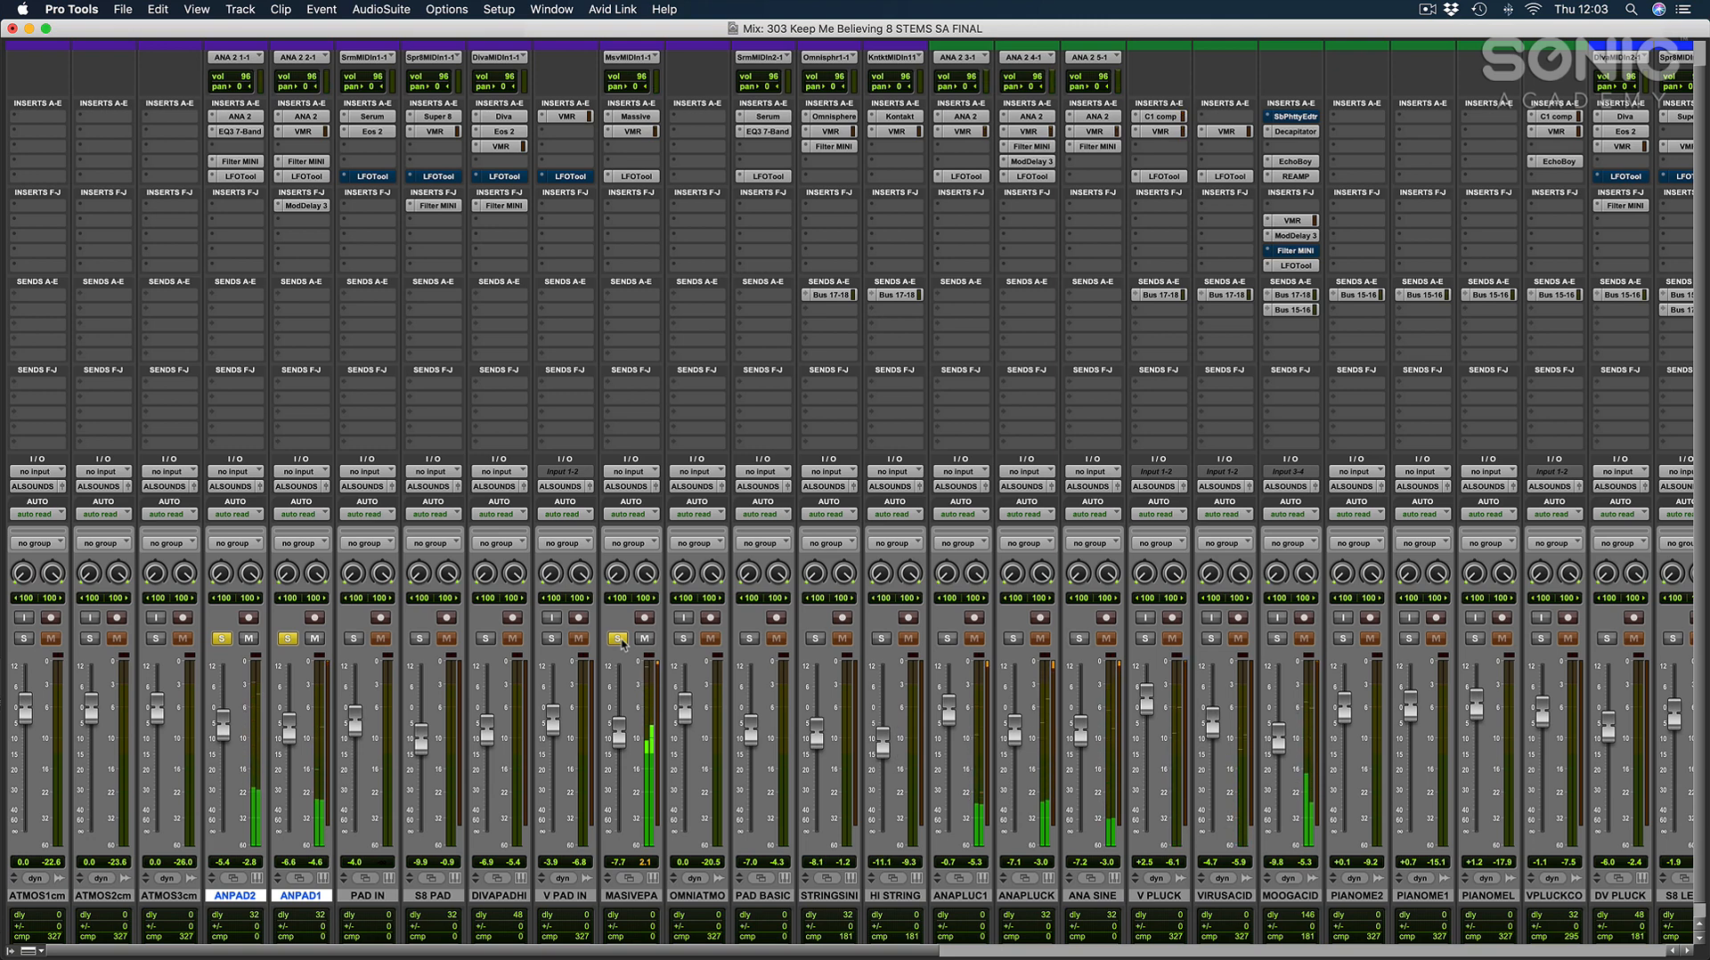
pyautogui.keyDown('alt'); pyautogui.click(620, 641); pyautogui.keyUp('alt')
# Examine the whole song's arrangement across the effects, kick, bass, drum and vocal tracks, placing the cursor at bar 52 on the IMPACT track.
pyautogui.press('super+=')
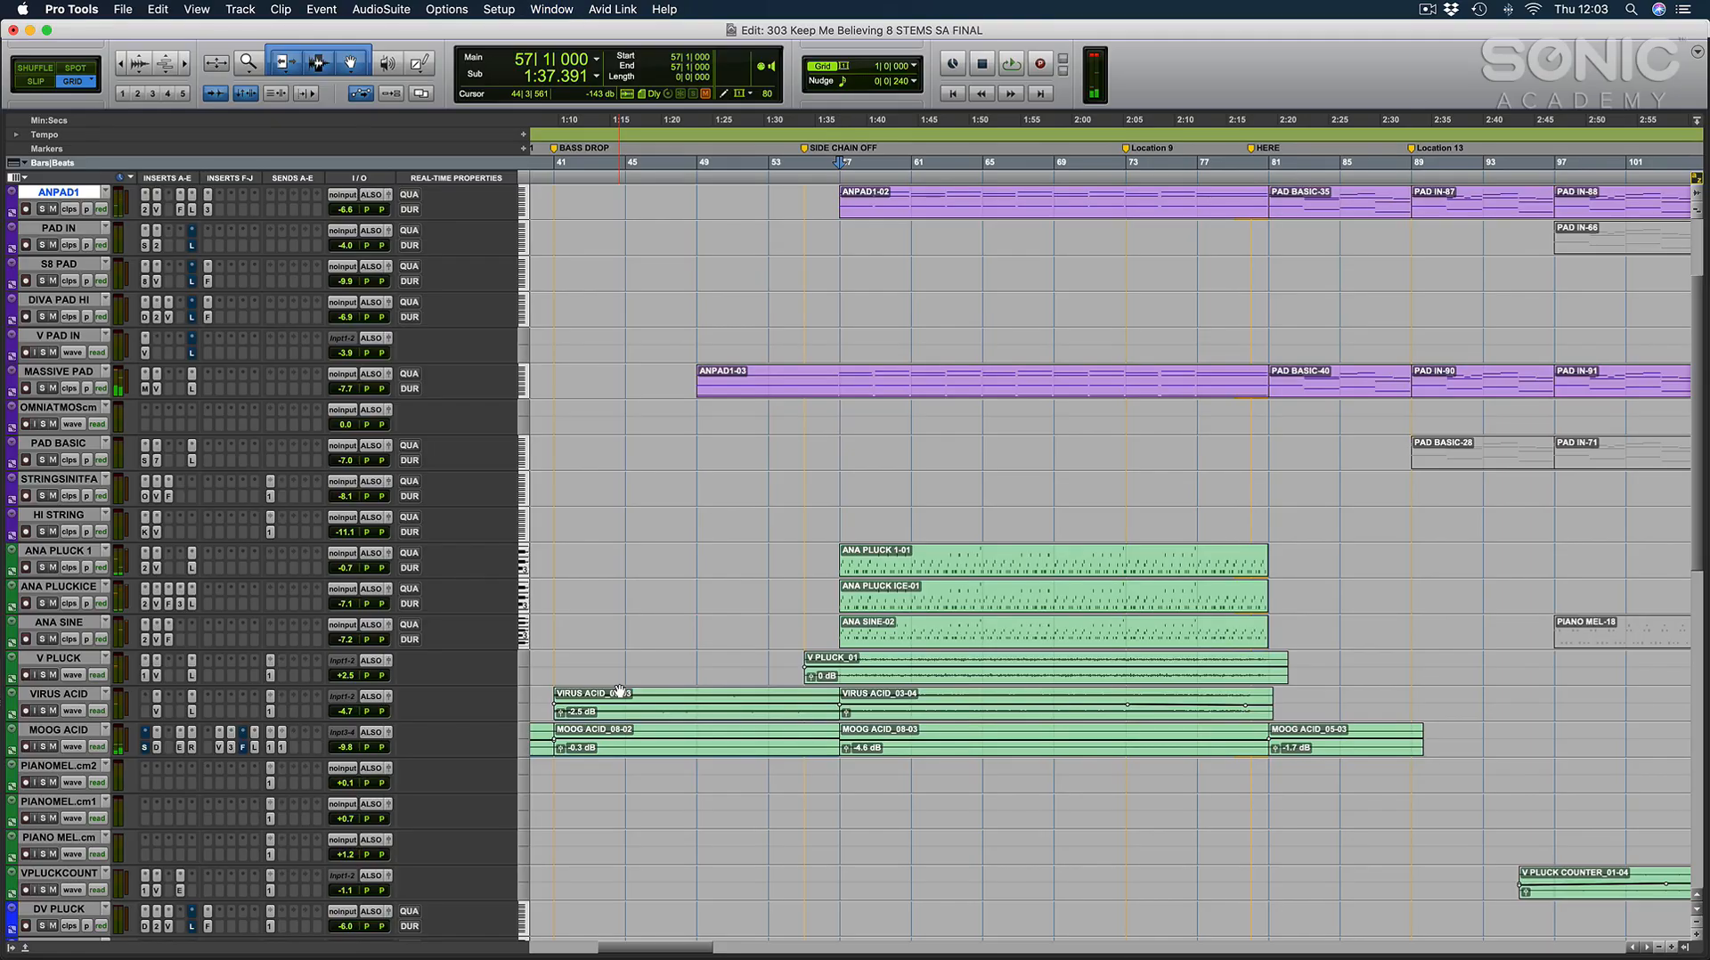
pyautogui.click(876, 517)
pyautogui.press('r')
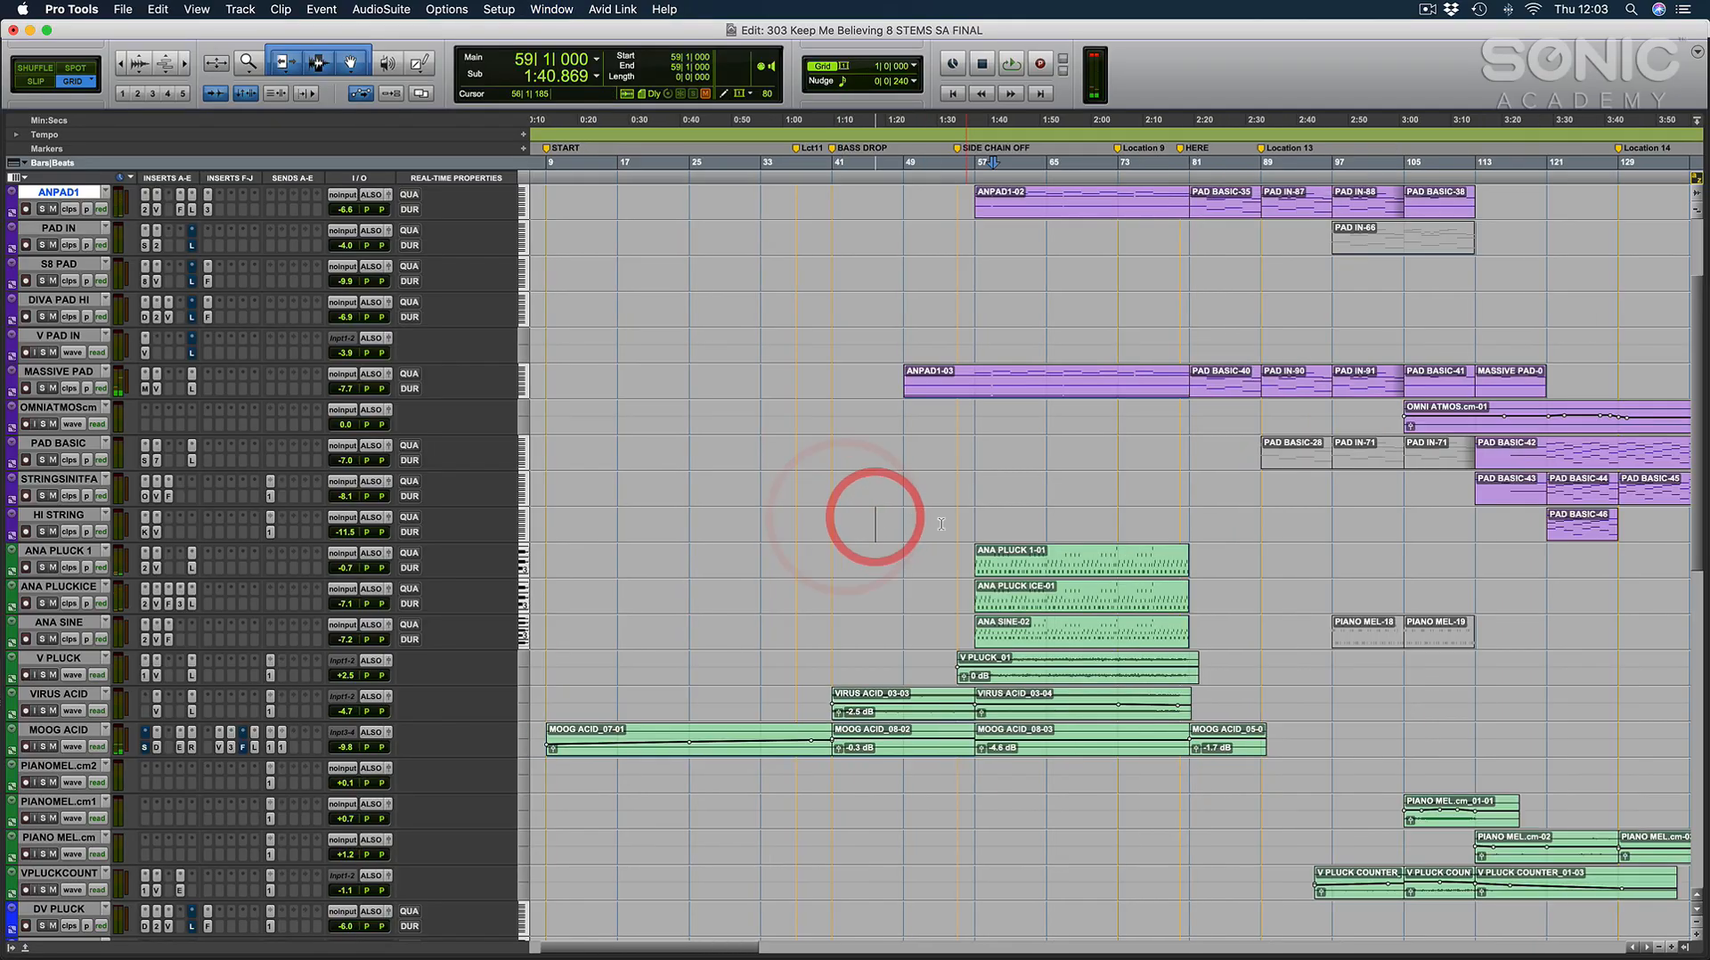
pyautogui.hscroll(5, 880, 545)
pyautogui.scroll(-5, 880, 546)
pyautogui.scroll(-10, 880, 545)
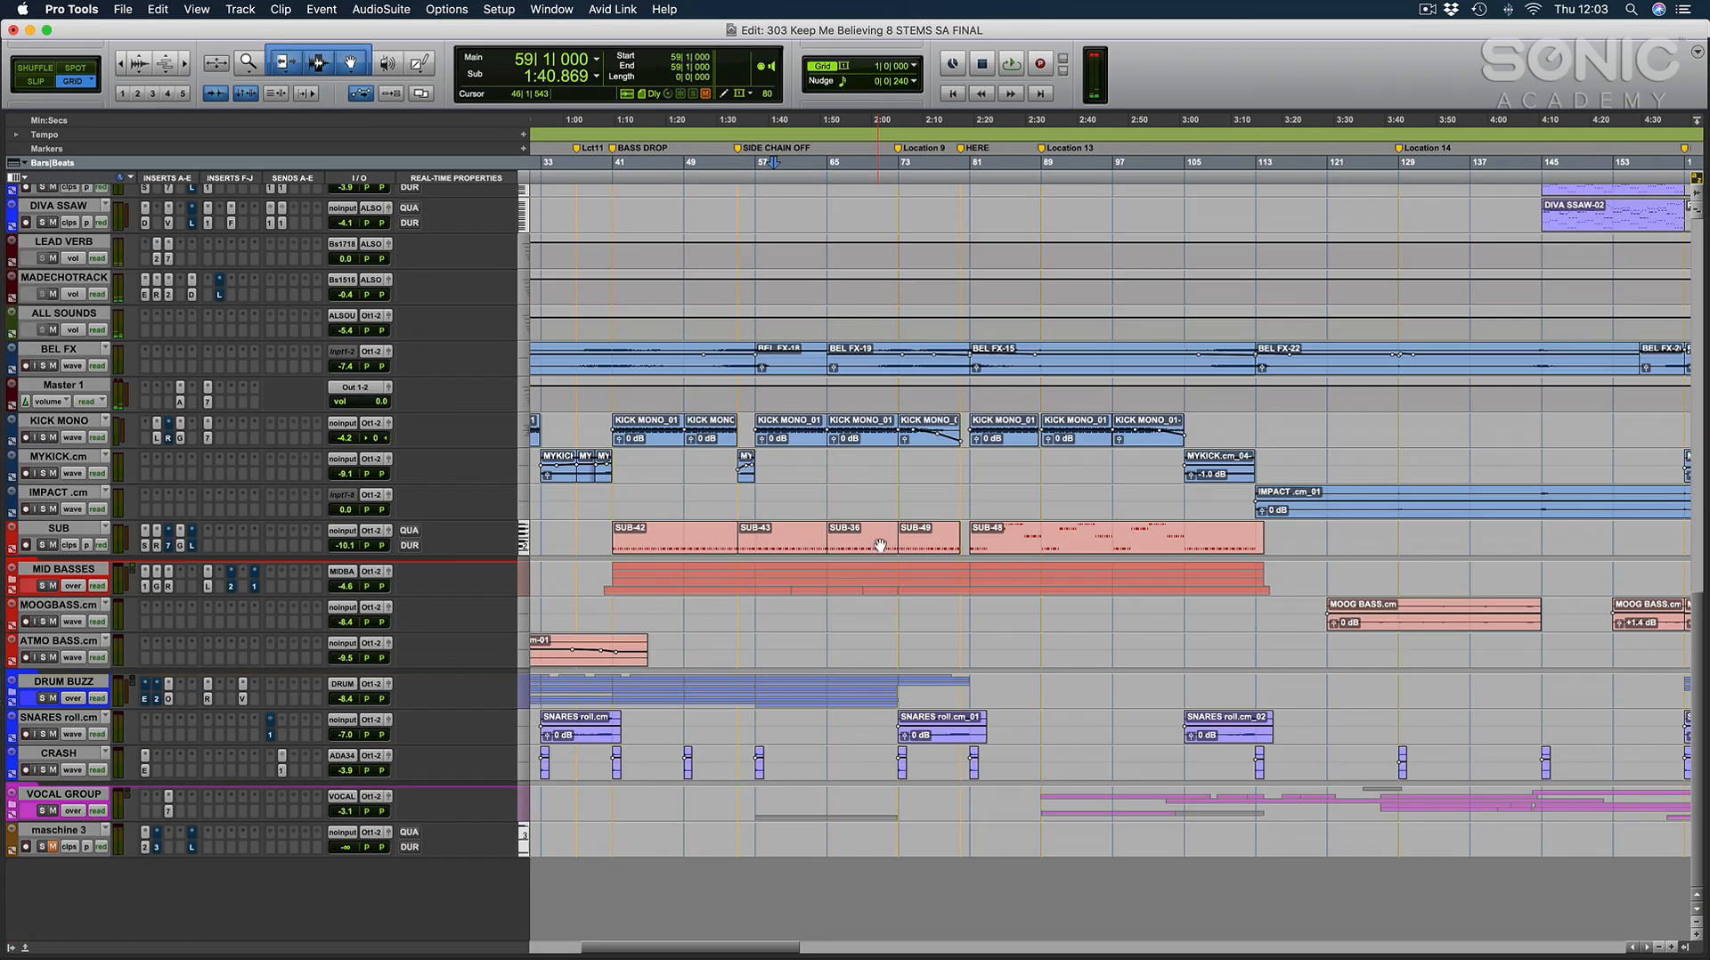
pyautogui.press('r')
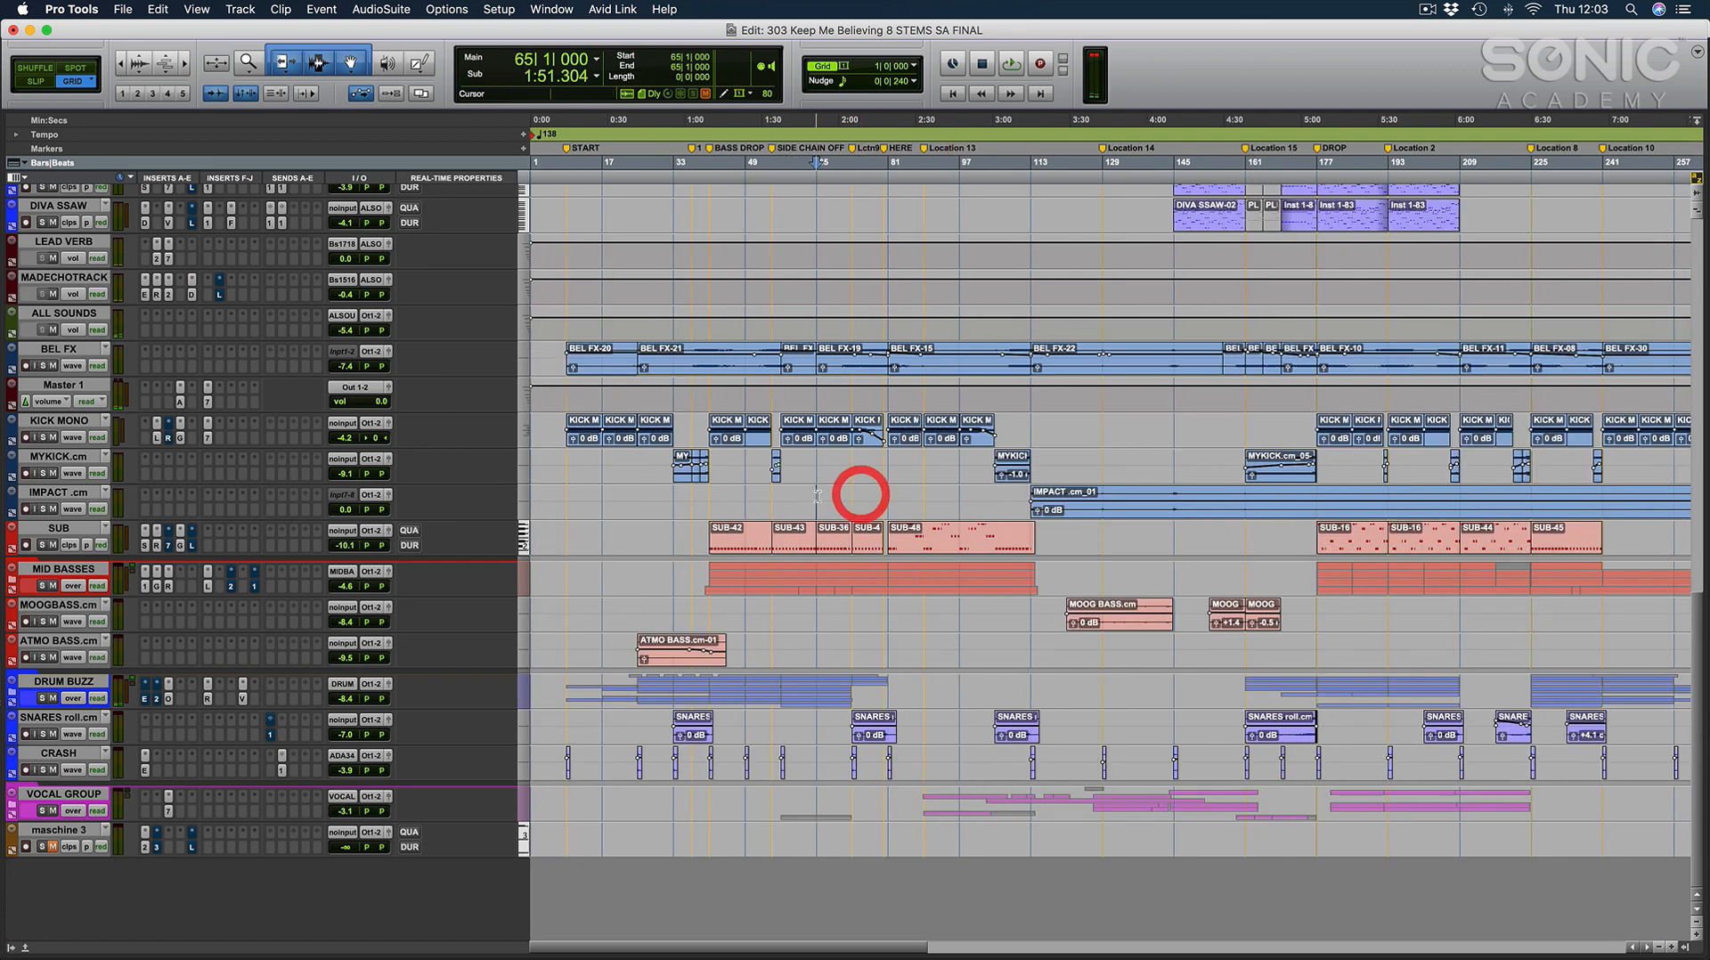
pyautogui.click(757, 496)
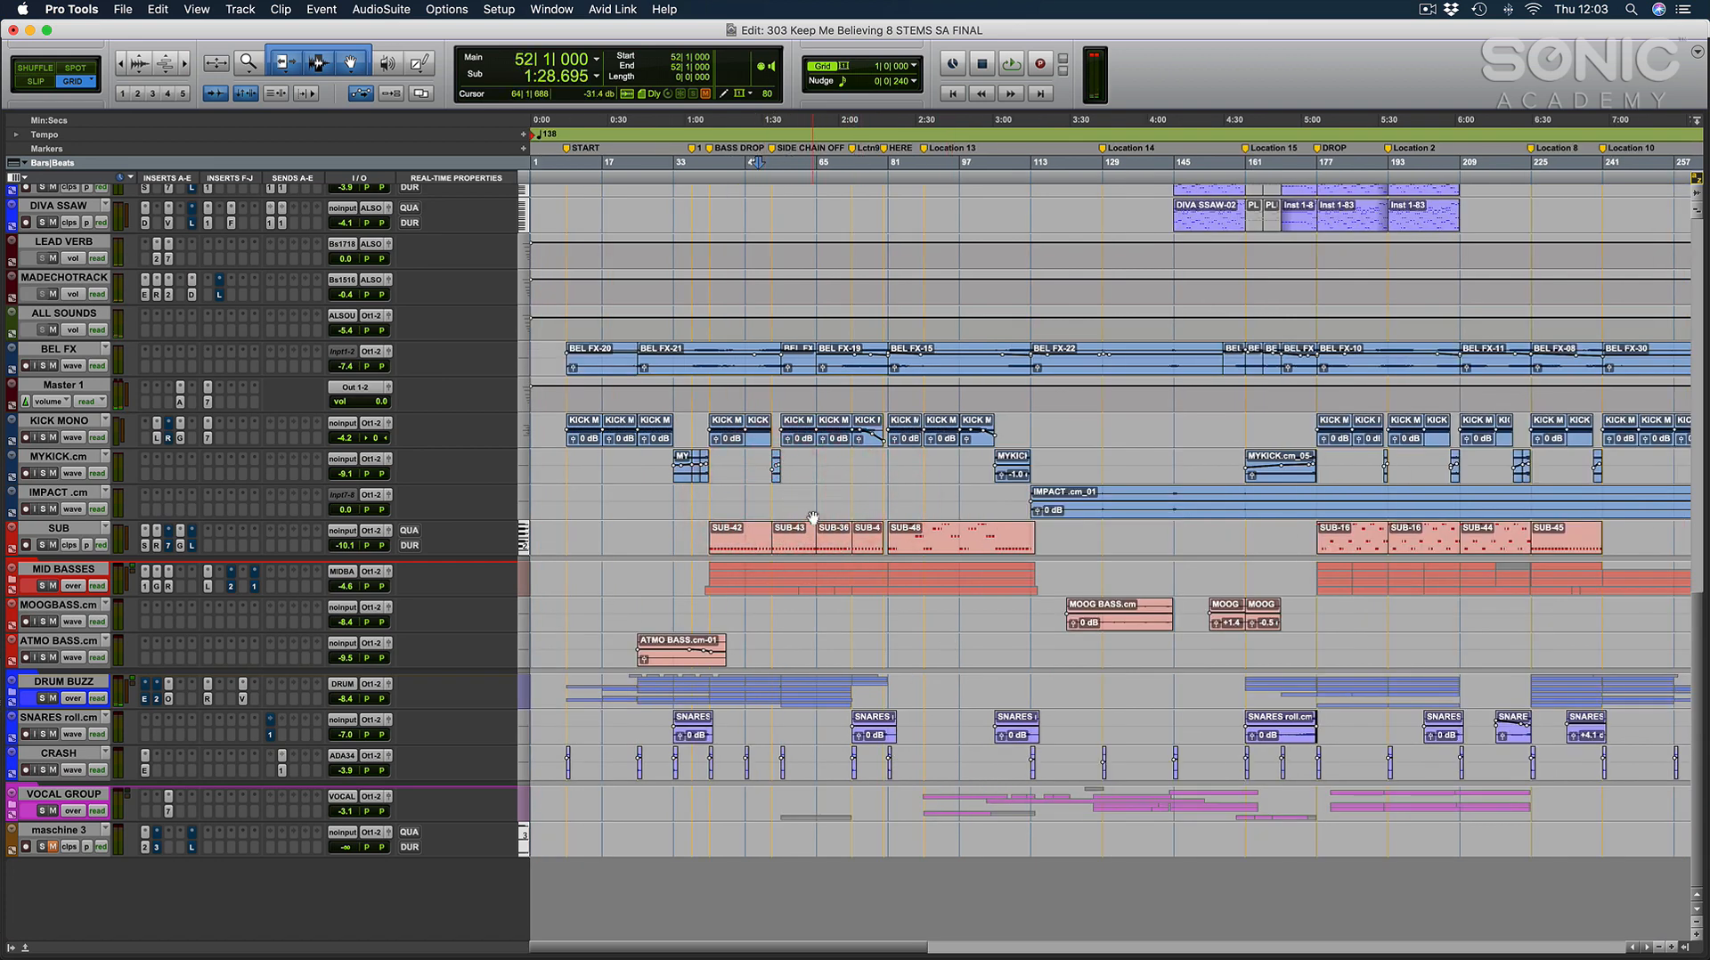
pyautogui.scroll(1, 752, 383)
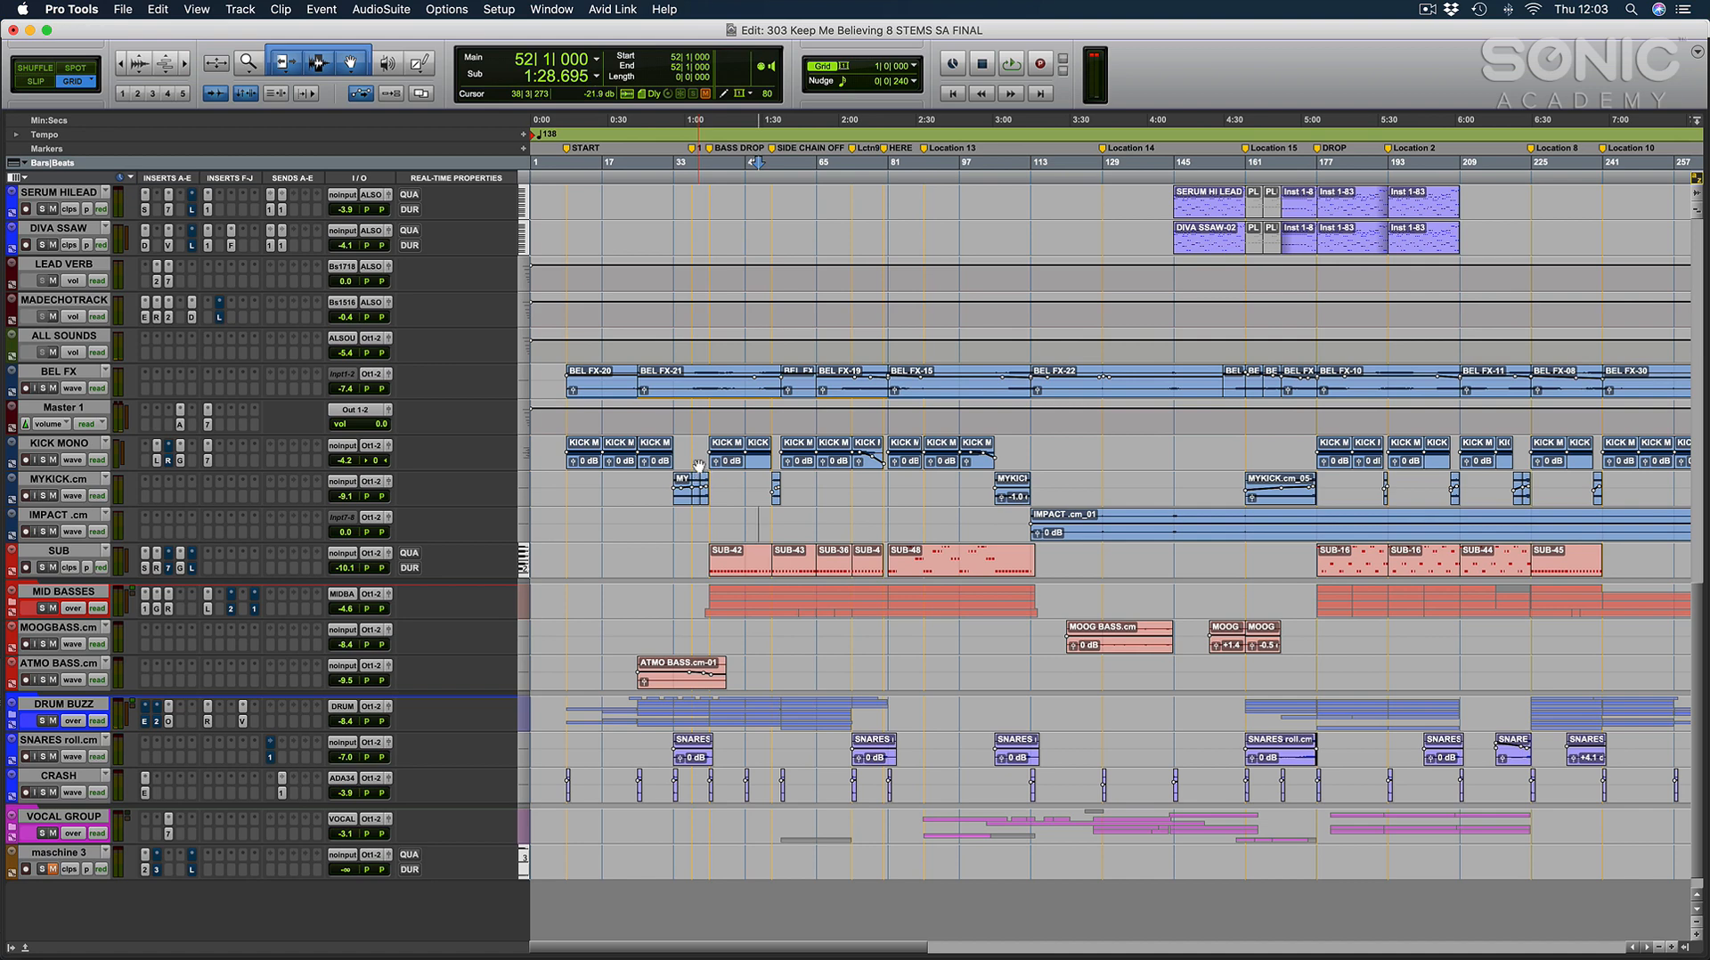
# Place the cursor at bar 57, where the ANA pluck clips begin, and play the full mix briefly from there.
pyautogui.press('t')
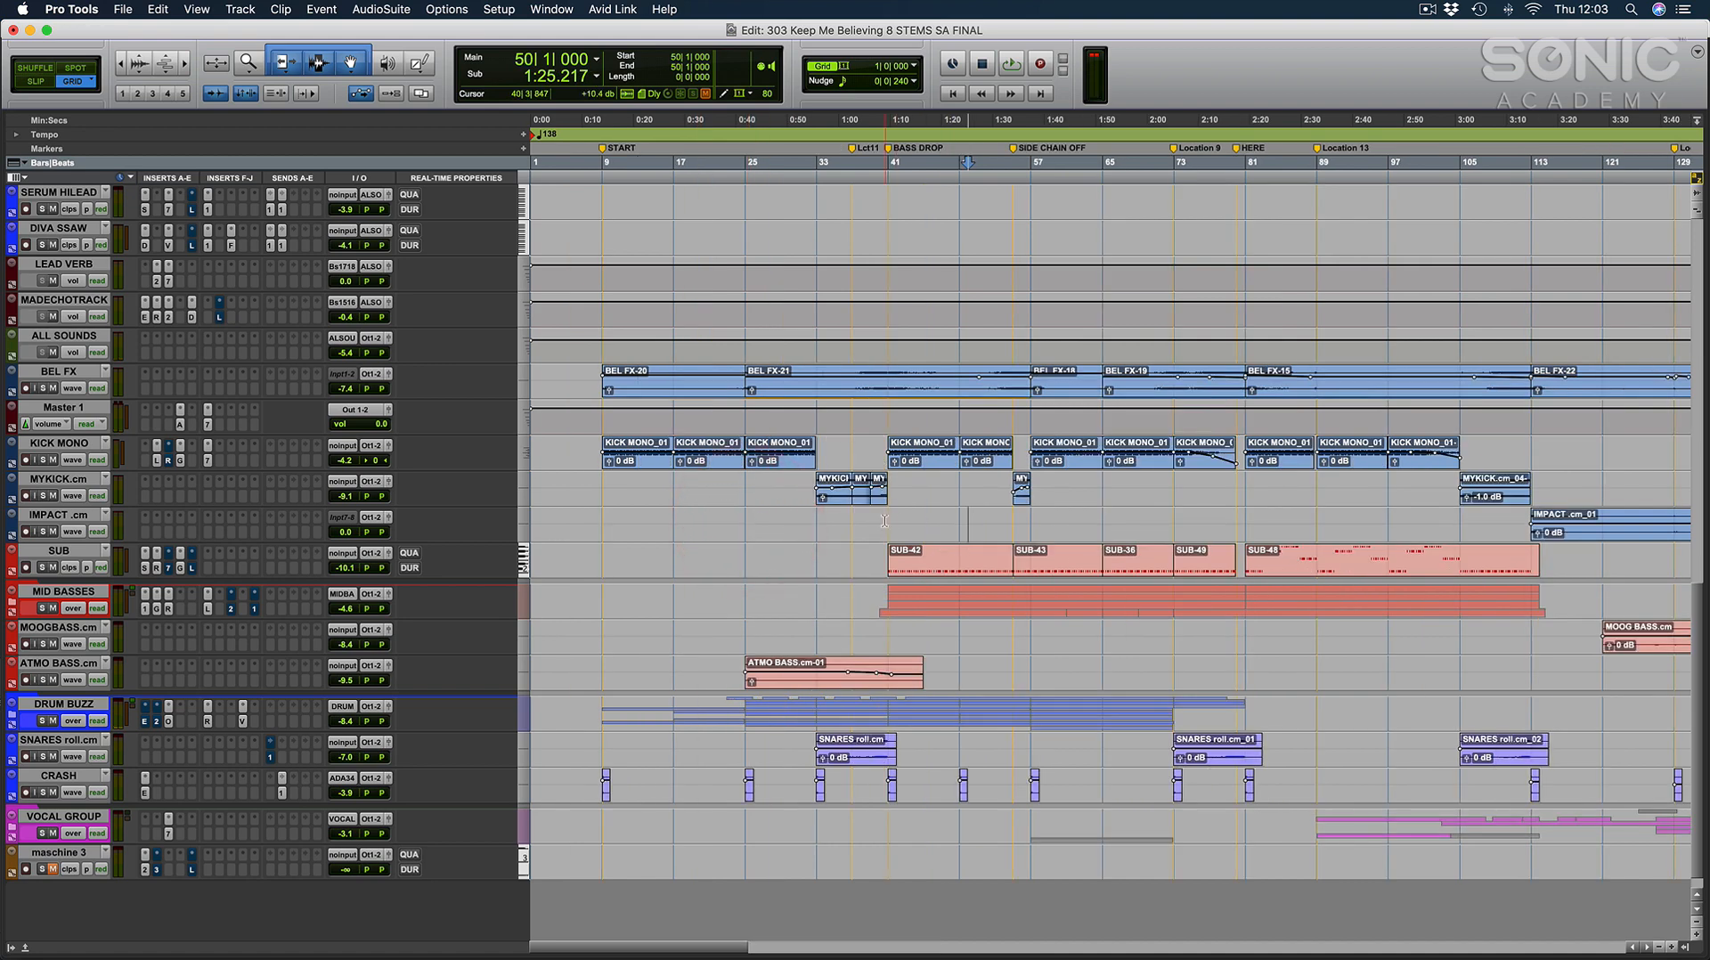
pyautogui.click(885, 520)
pyautogui.press('t')
pyautogui.hscroll(4, 907, 533)
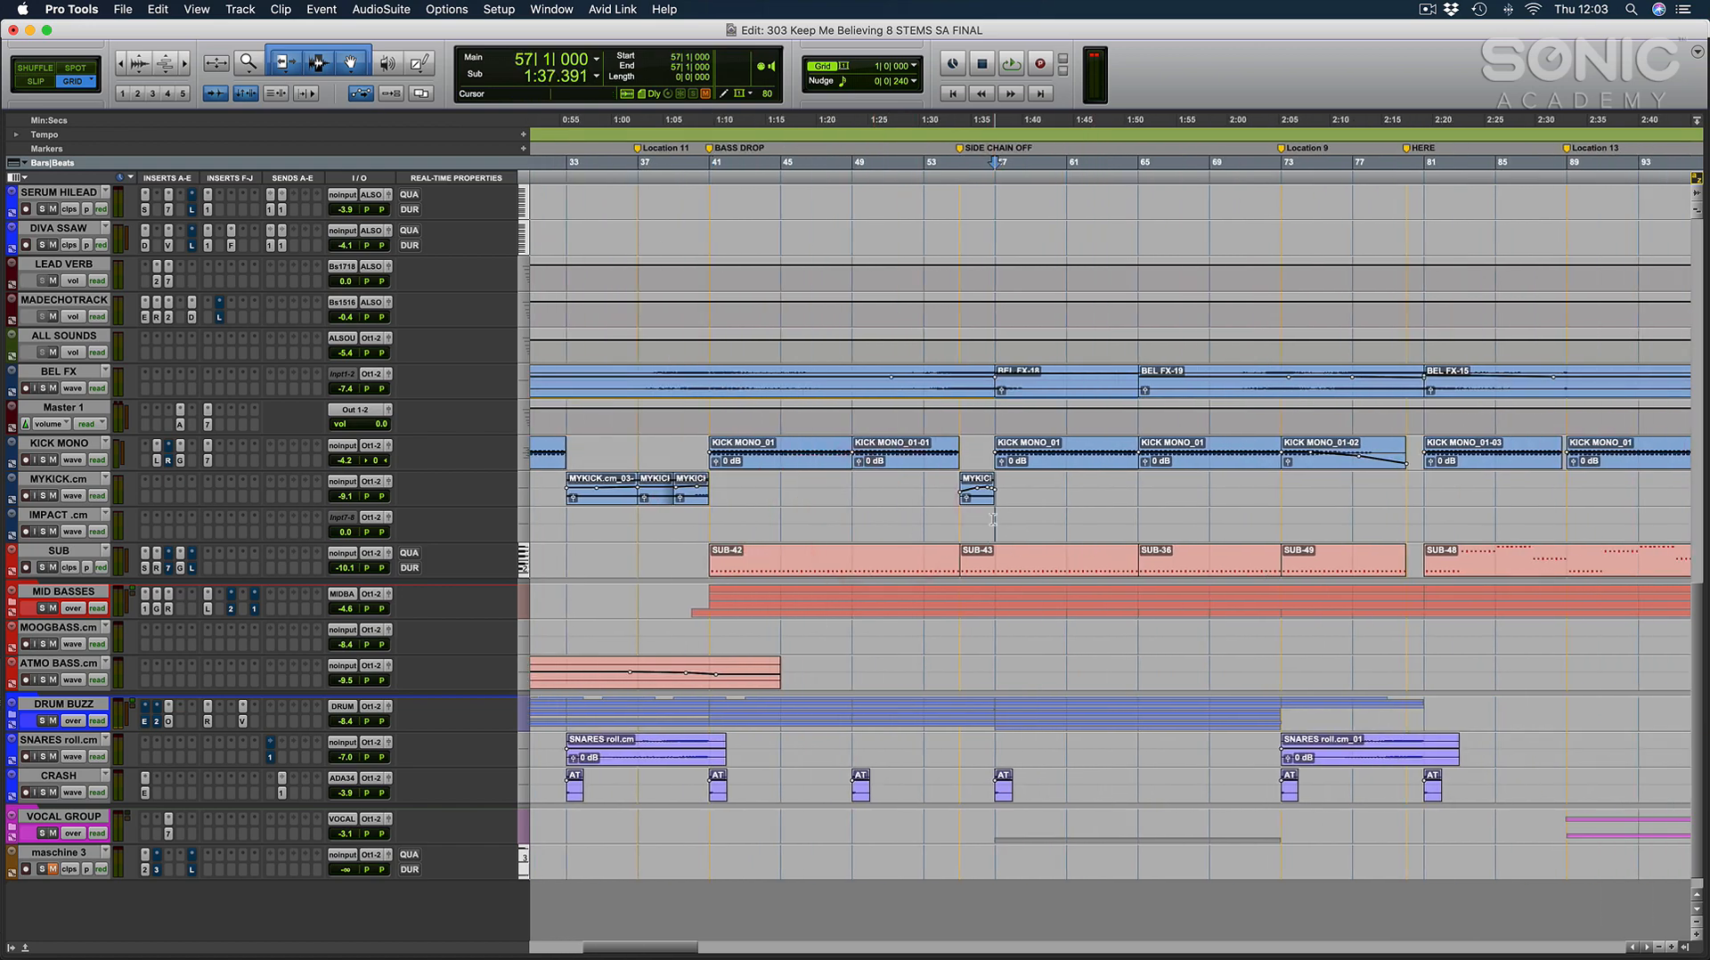
pyautogui.click(992, 518)
pyautogui.scroll(10, 994, 521)
pyautogui.scroll(4, 994, 521)
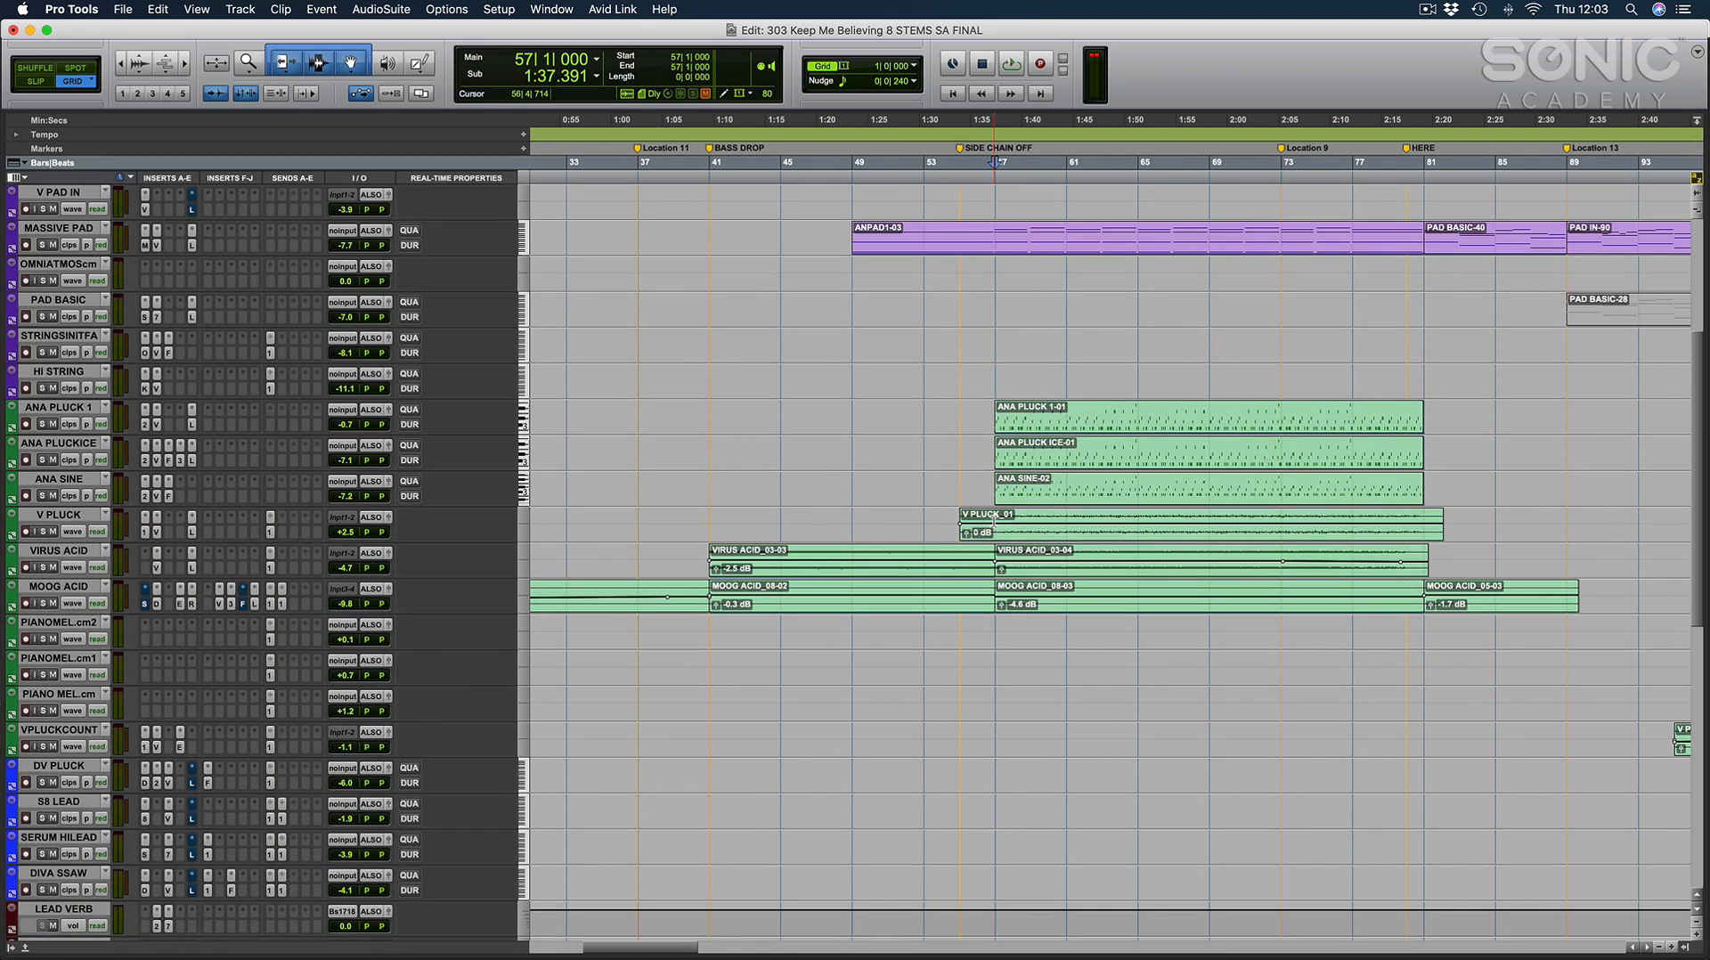
pyautogui.click(999, 371)
pyautogui.press('space')
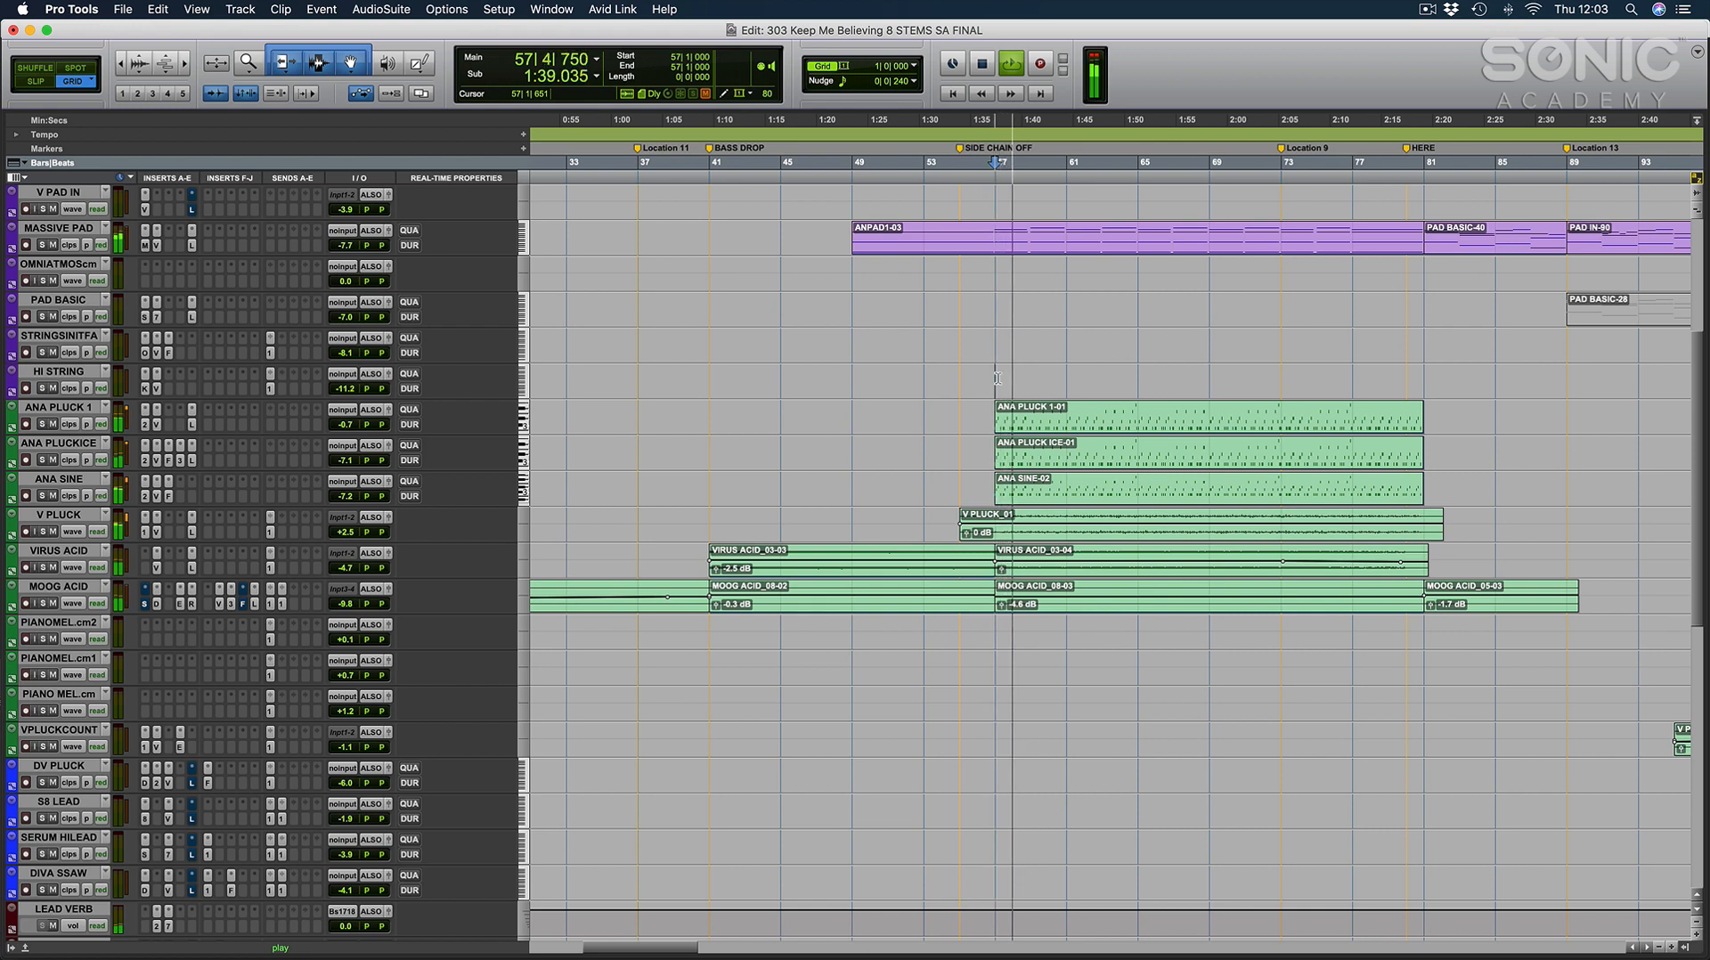
pyautogui.press('space')
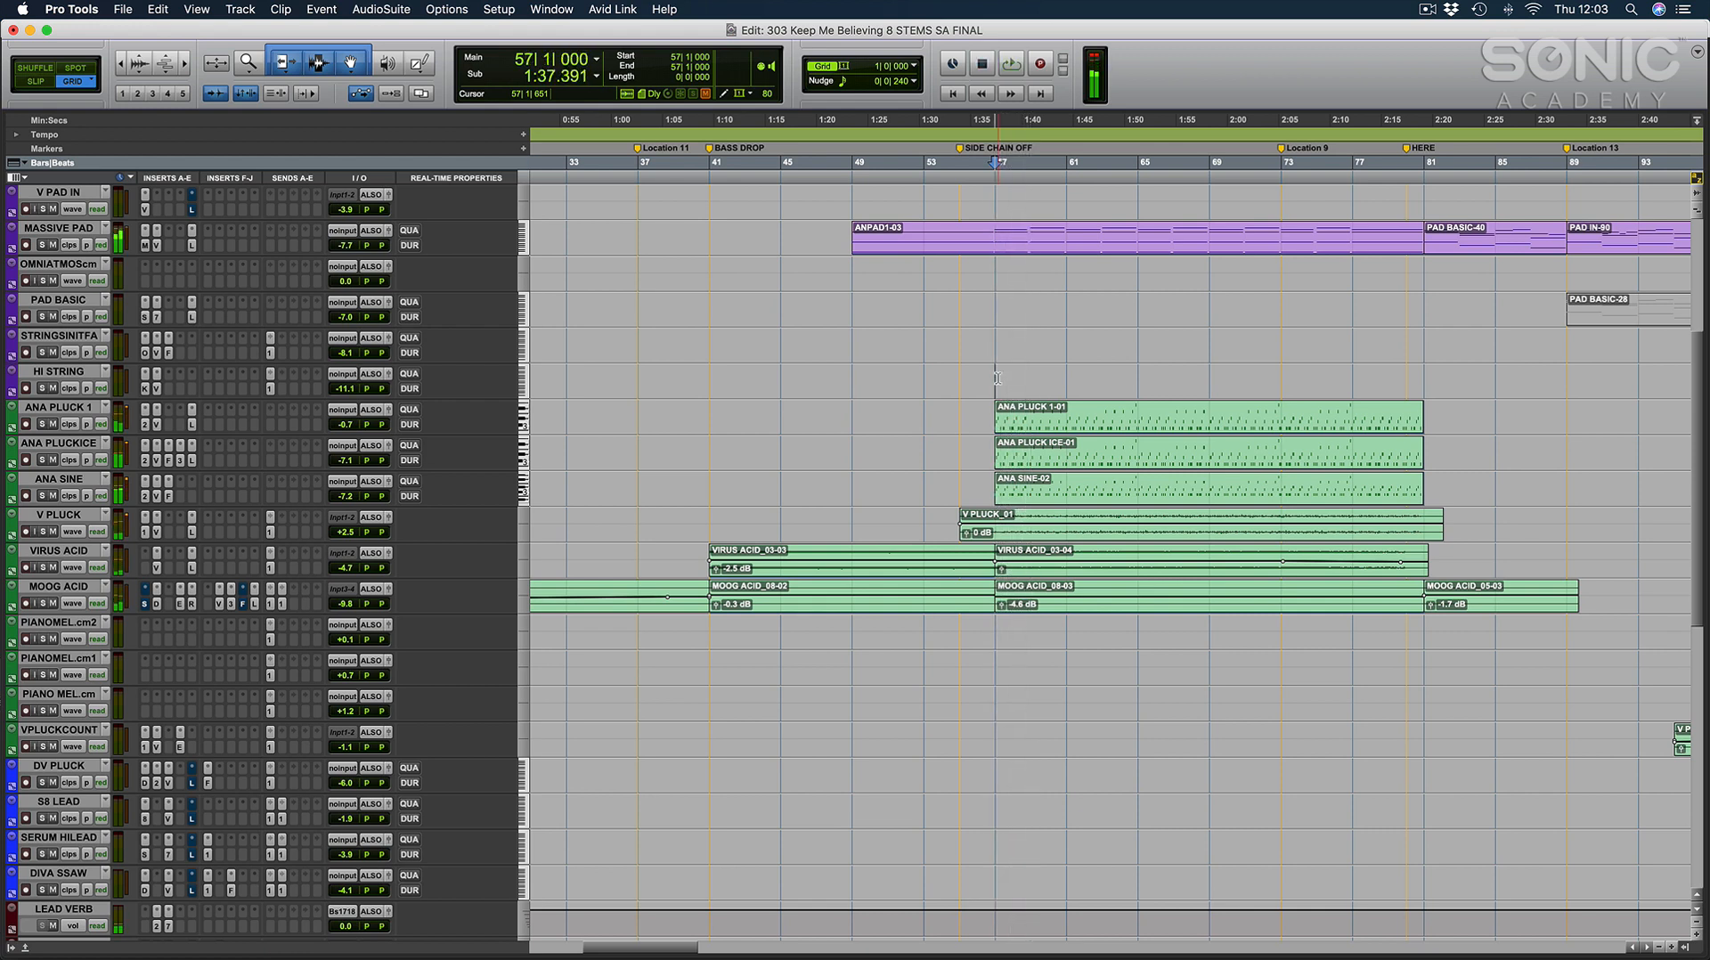
# Mark bars 57 to 73 on the HI STRING track and examine the pad, pluck, acid and kick clips around the following section.
pyautogui.moveTo(998, 378); pyautogui.dragTo(1281, 372)
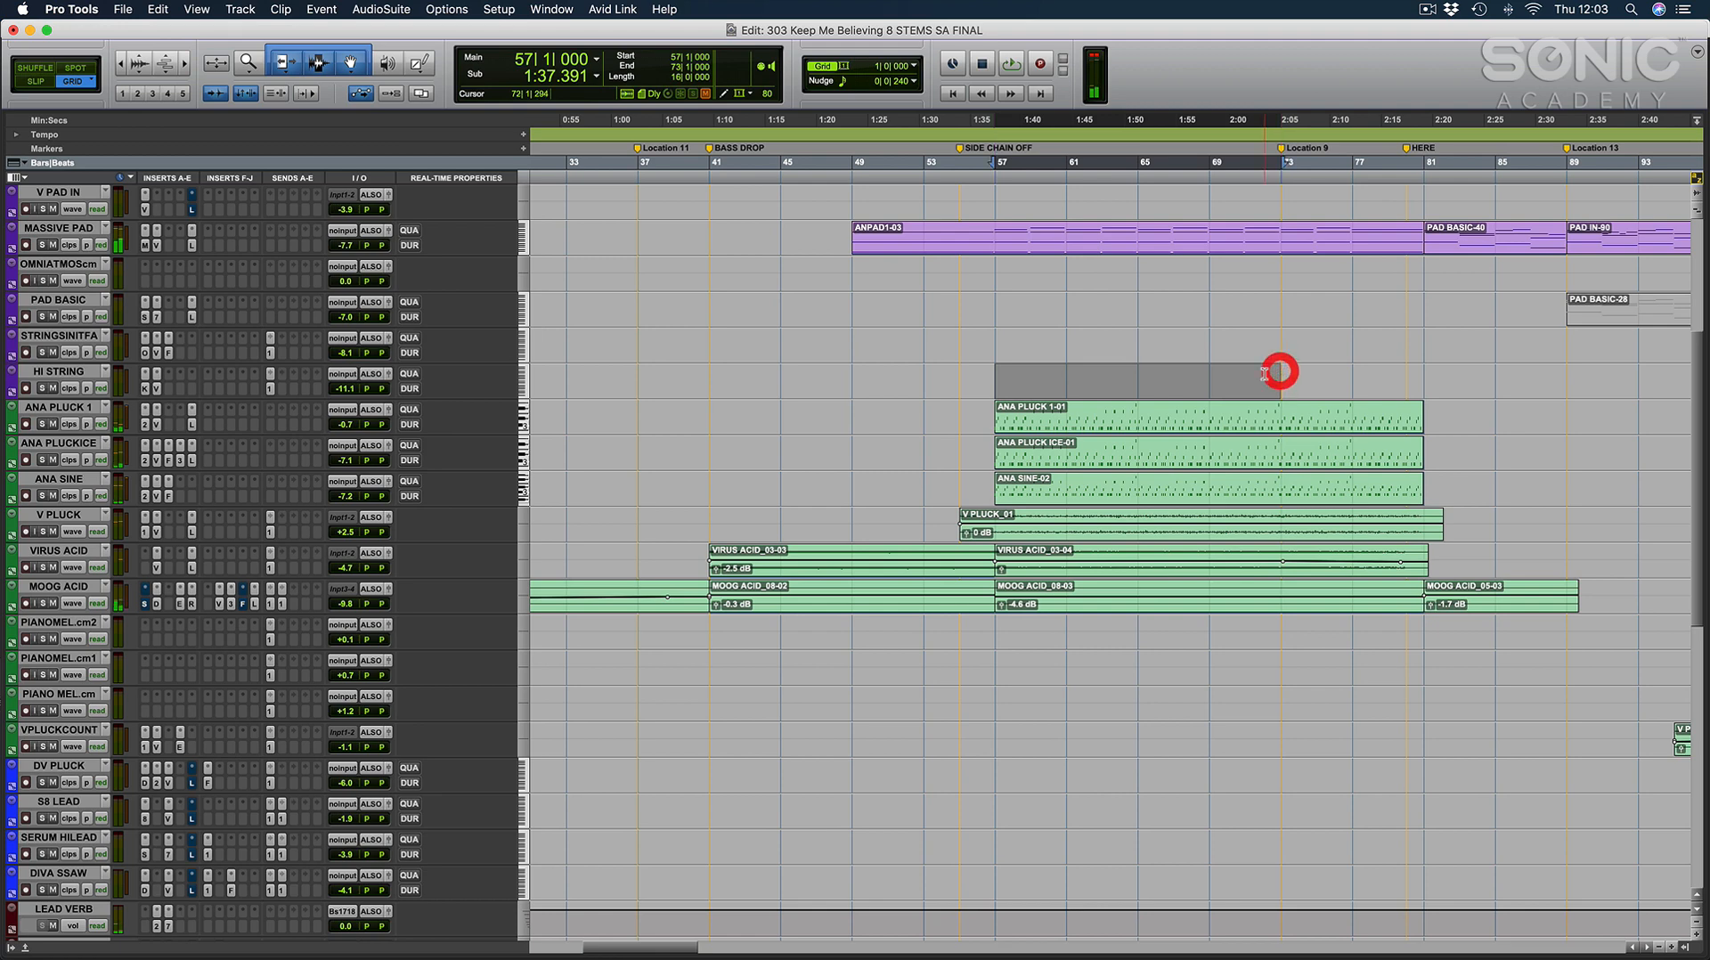
pyautogui.click(1265, 373)
pyautogui.hscroll(3, 1262, 383)
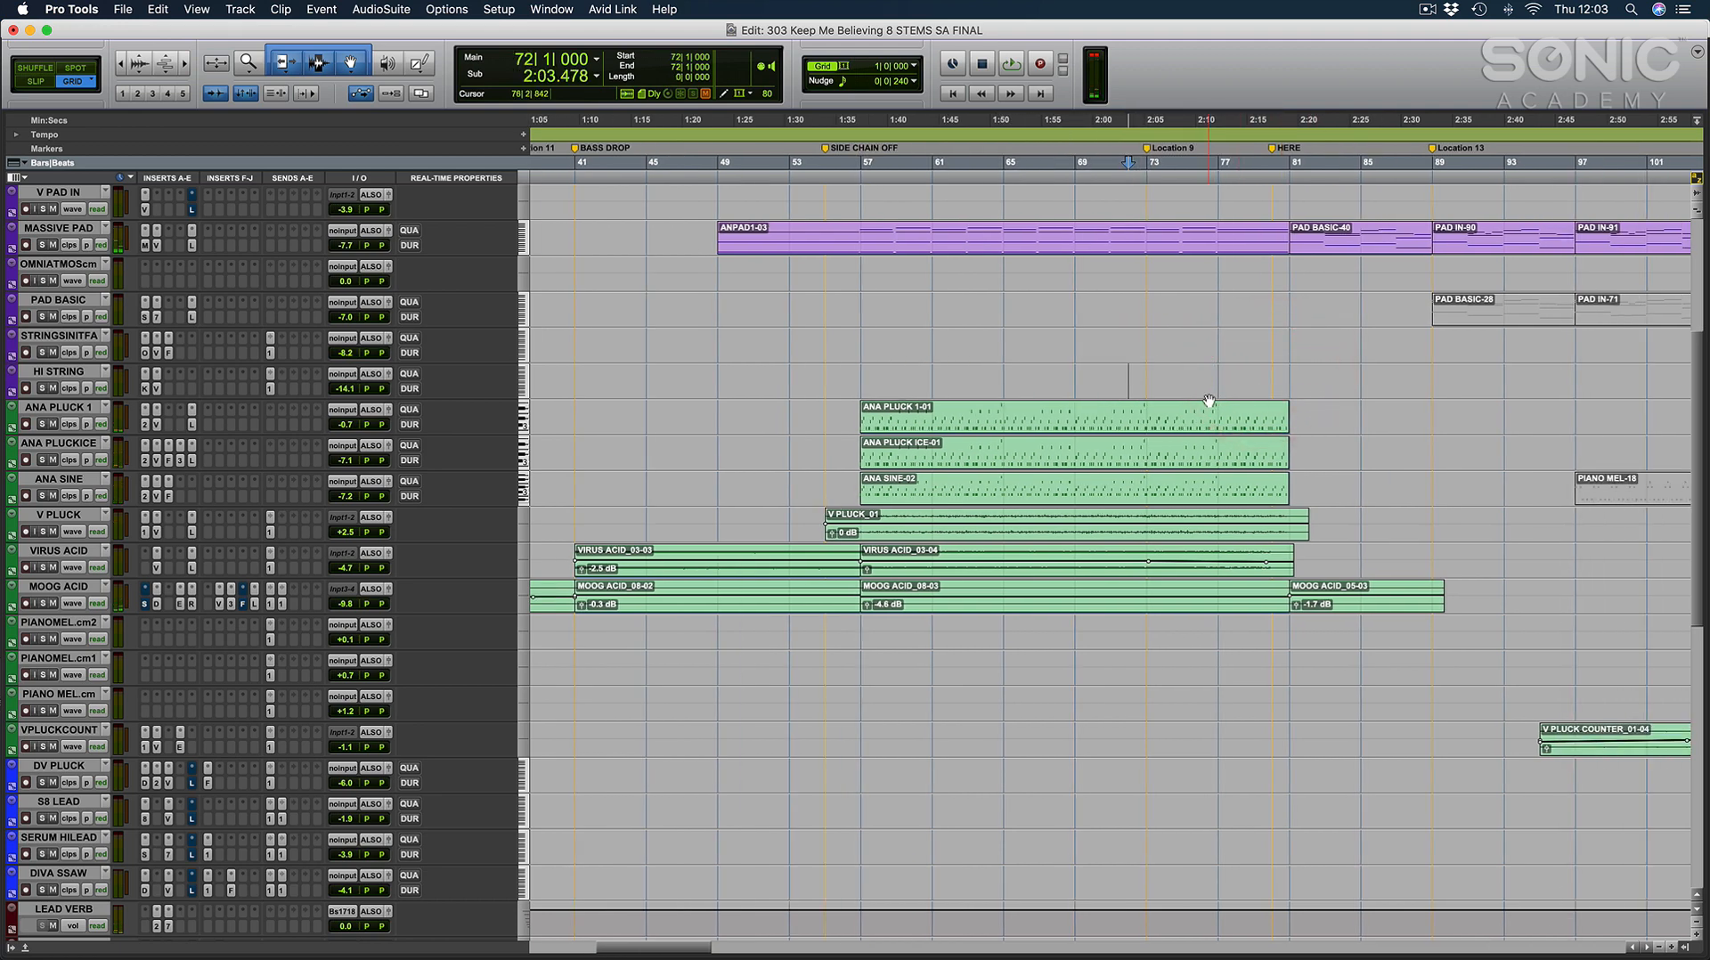
pyautogui.scroll(5, 1209, 407)
pyautogui.hscroll(5, 1212, 413)
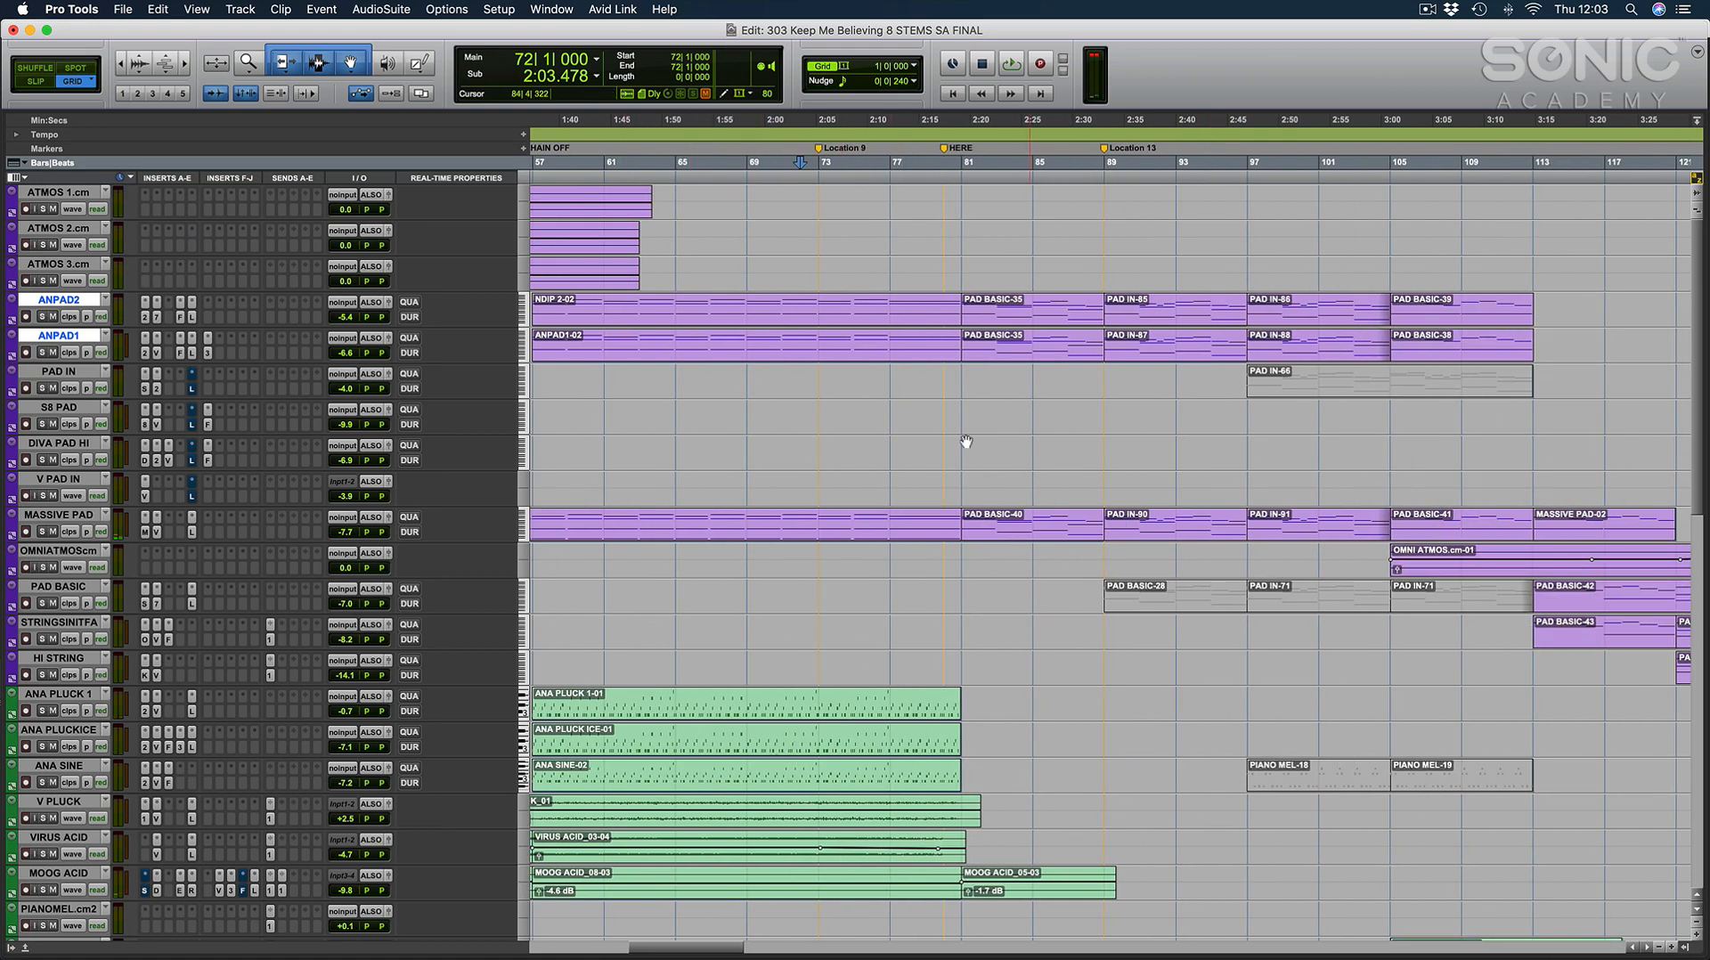
pyautogui.scroll(-15, 1105, 282)
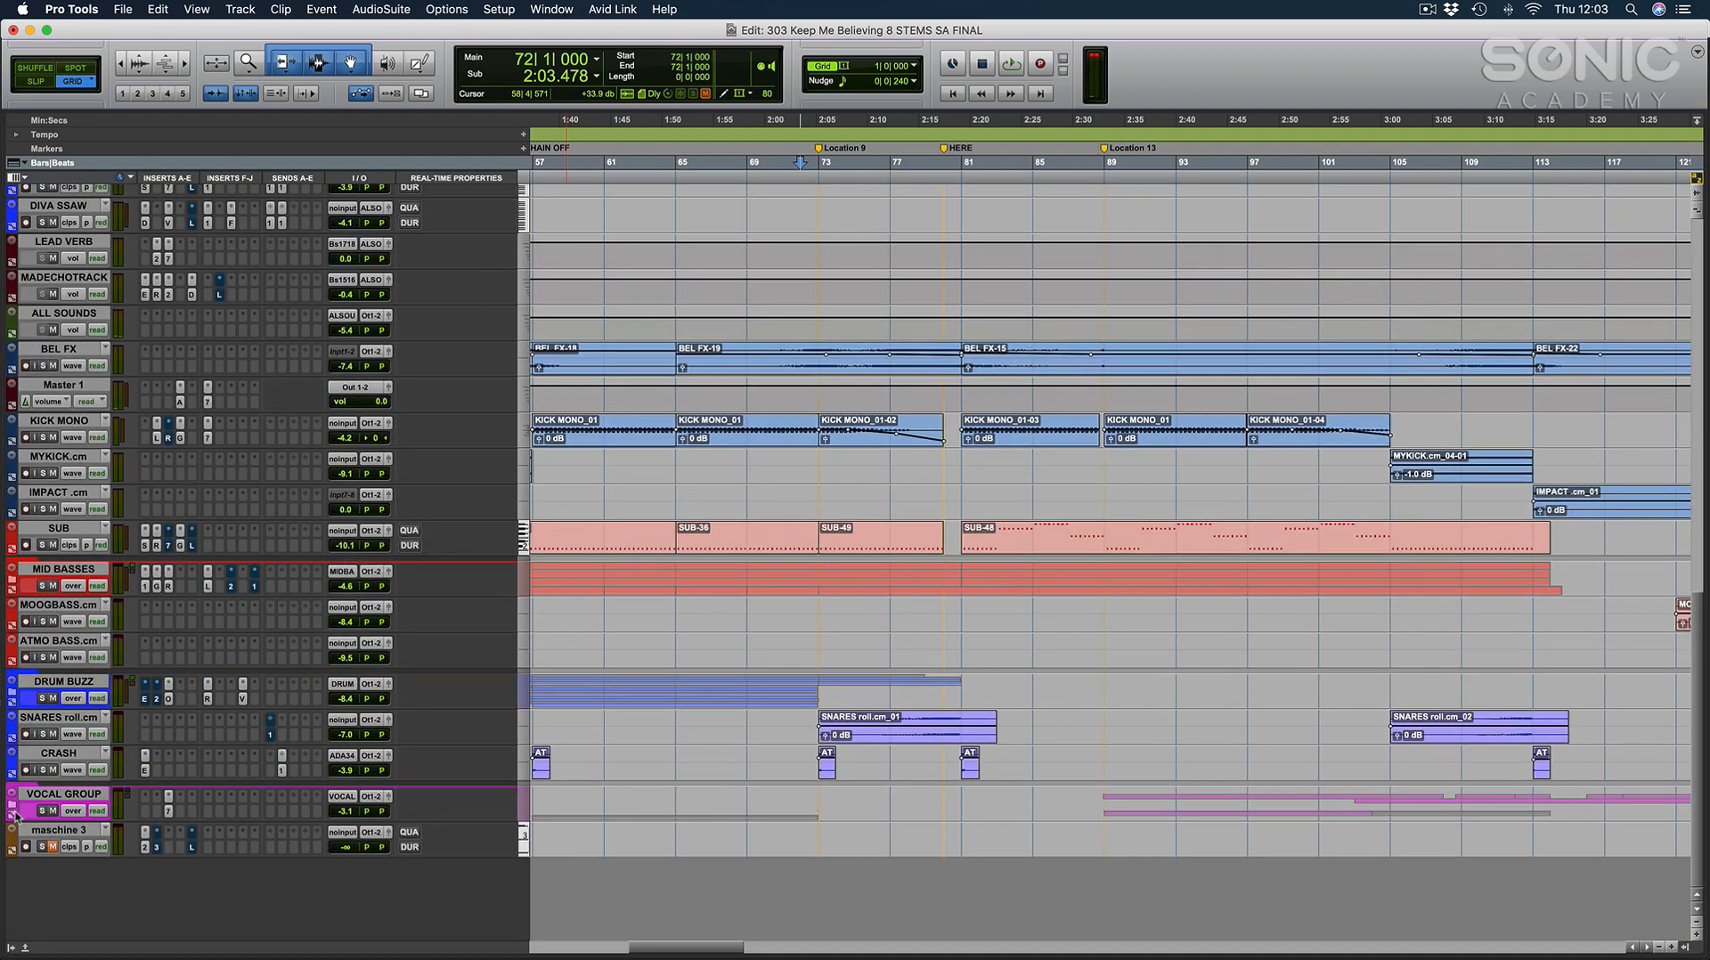
# Expand the VOCAL GROUP folder and place the cursor at bar 89, where the Vocal main 2 clip starts.
pyautogui.click(16, 814)
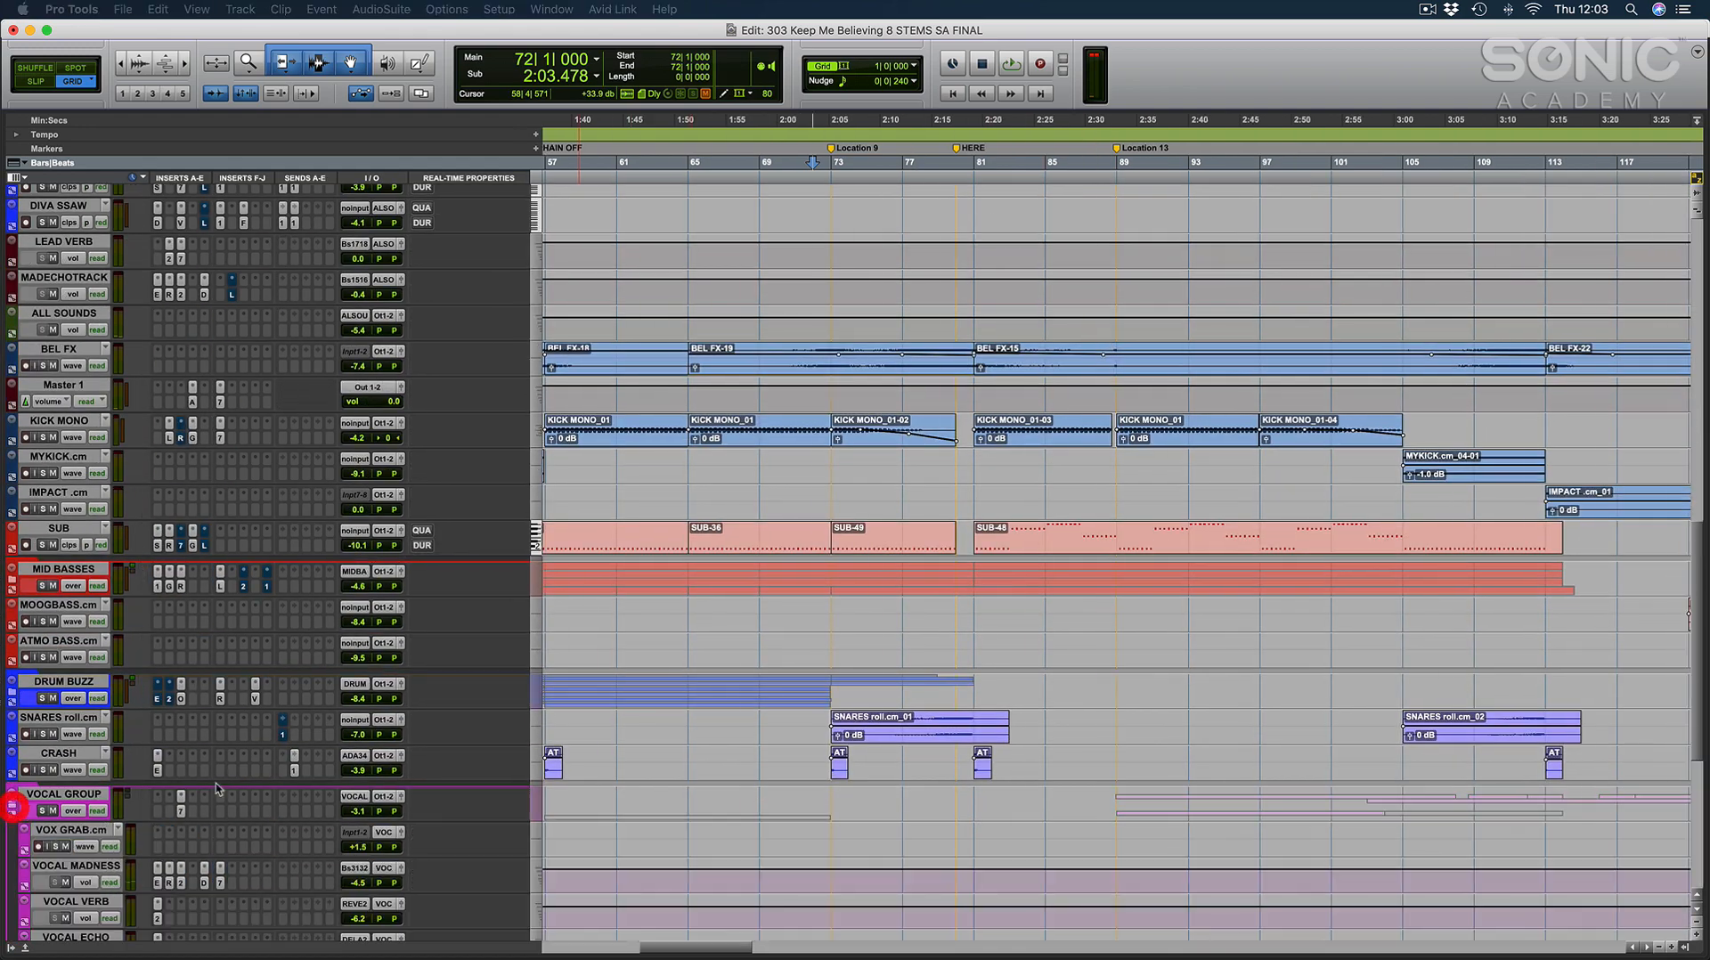
pyautogui.scroll(-5, 1158, 624)
pyautogui.click(1114, 739)
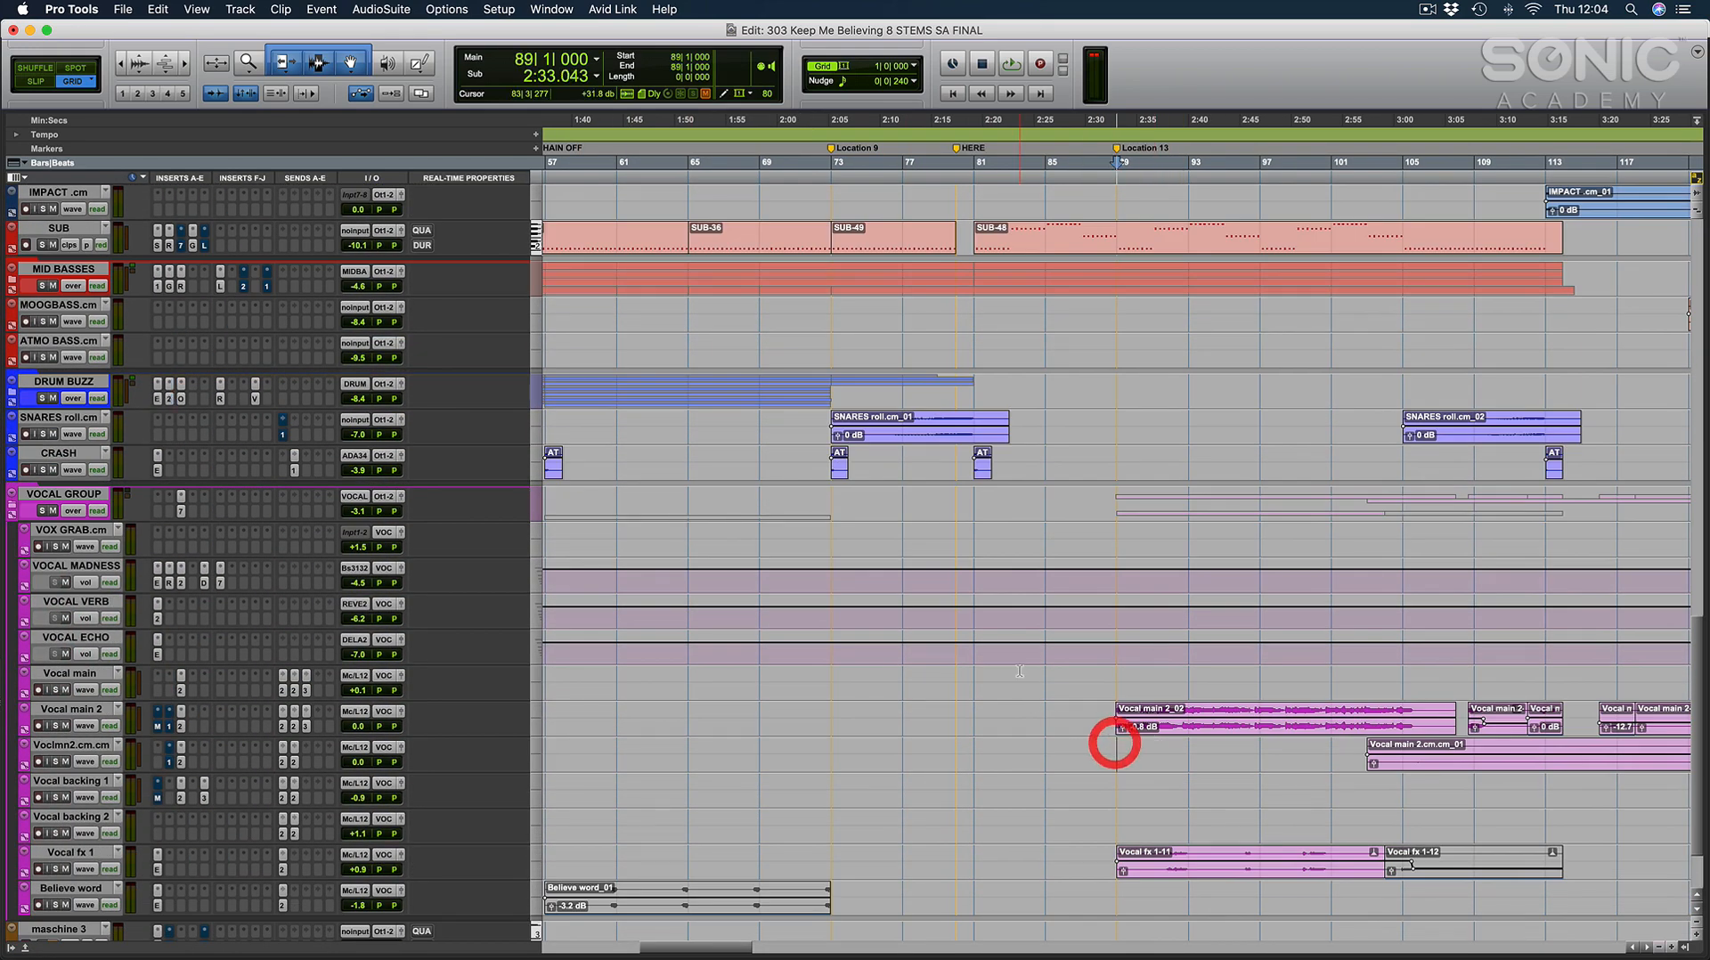
# Review the pad sections from bar 57 onward, marking bars 81 to 89 on the S8 PAD track and placing the cursor at bar 89.
pyautogui.scroll(20, 1109, 753)
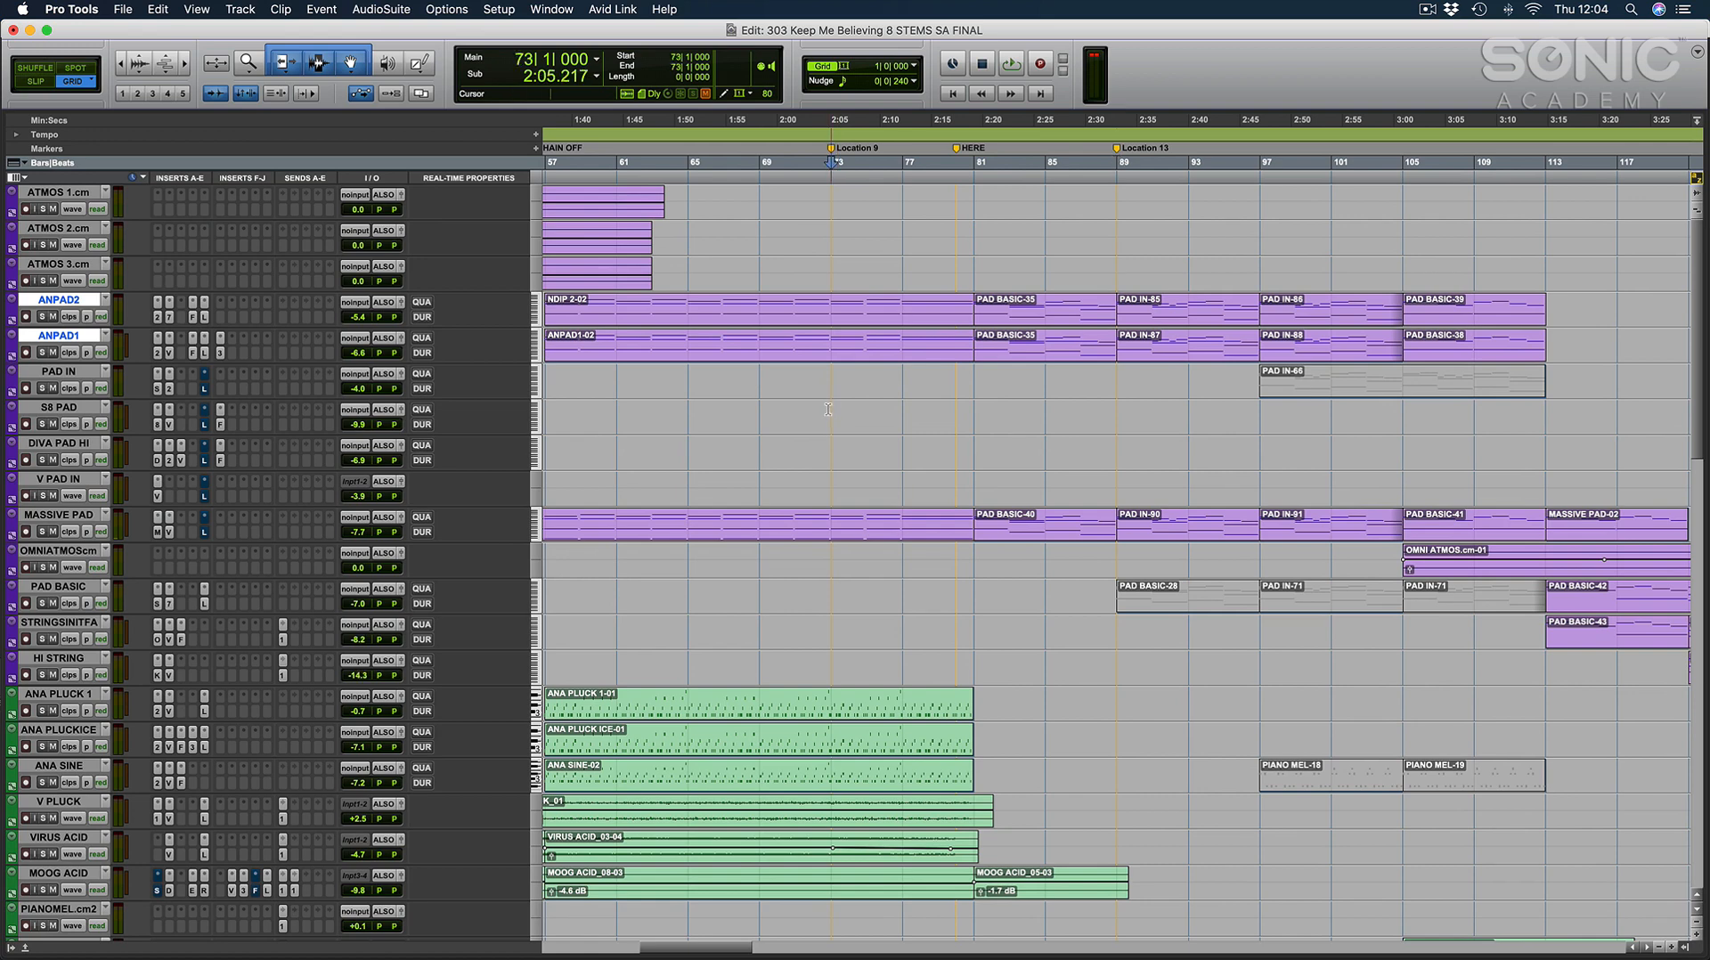
pyautogui.hscroll(-3, 829, 410)
pyautogui.moveTo(689, 412); pyautogui.dragTo(1256, 416)
pyautogui.click(978, 410)
pyautogui.click(1117, 406)
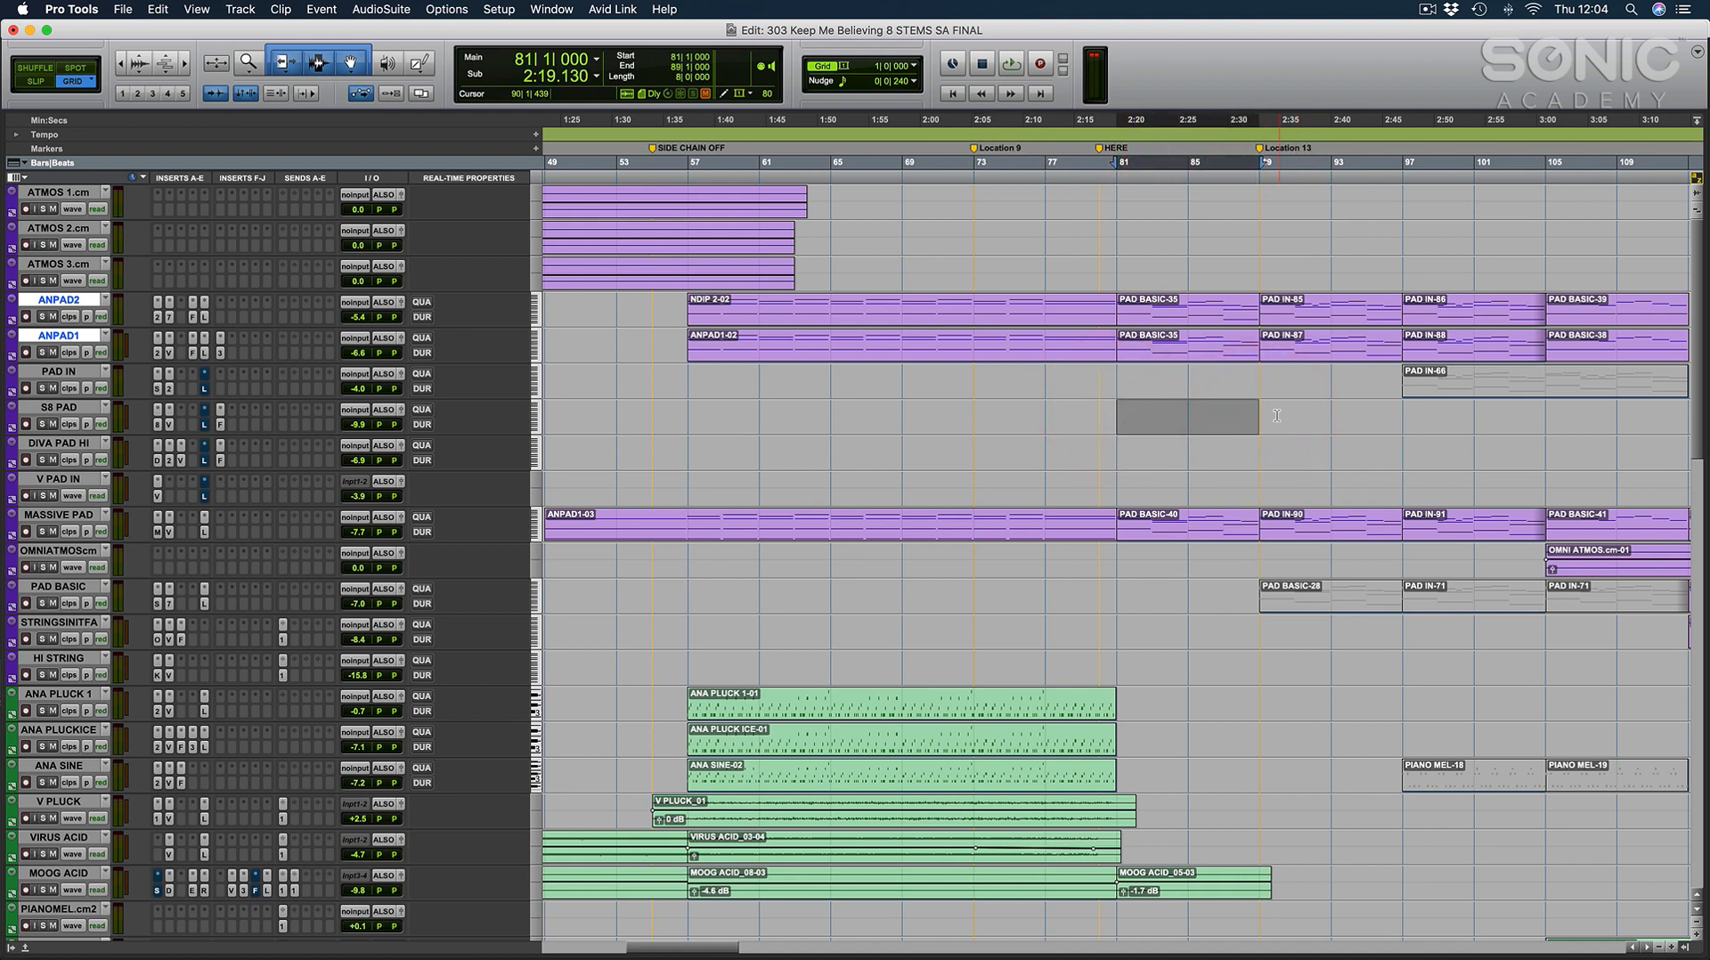
pyautogui.click(1260, 414)
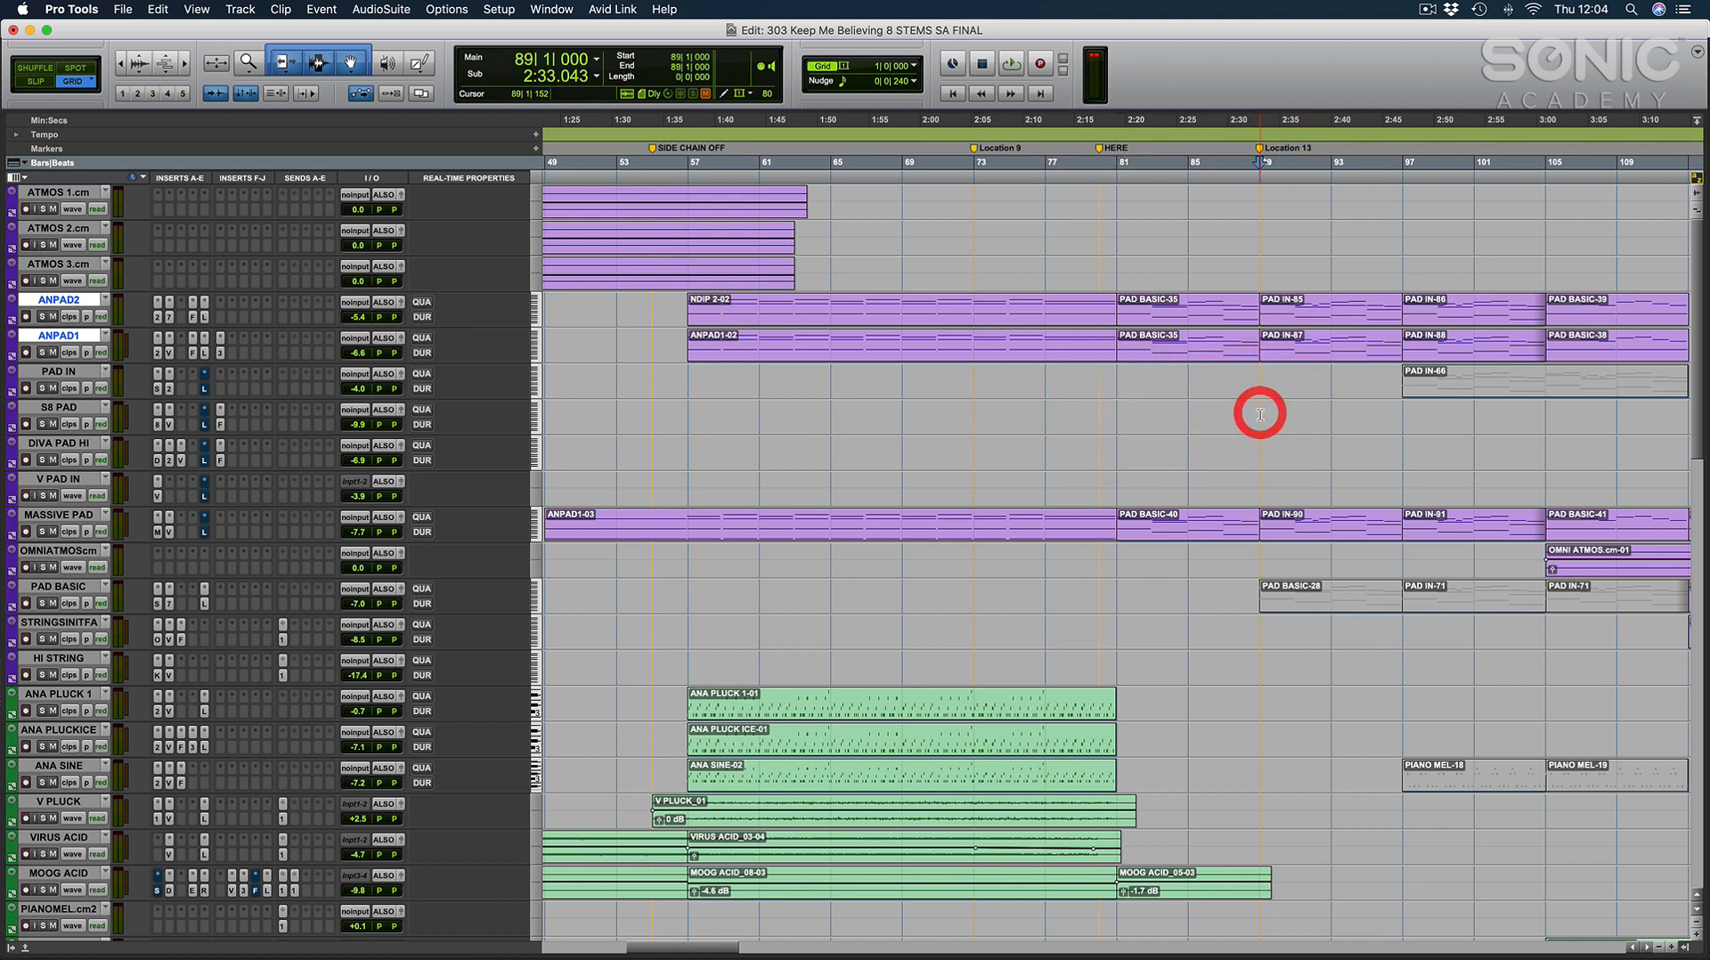
# Play the full mix from bar 73, examining the pad, pluck, acid, drum and vocal tracks during playback.
pyautogui.click(949, 411)
pyautogui.press('space')
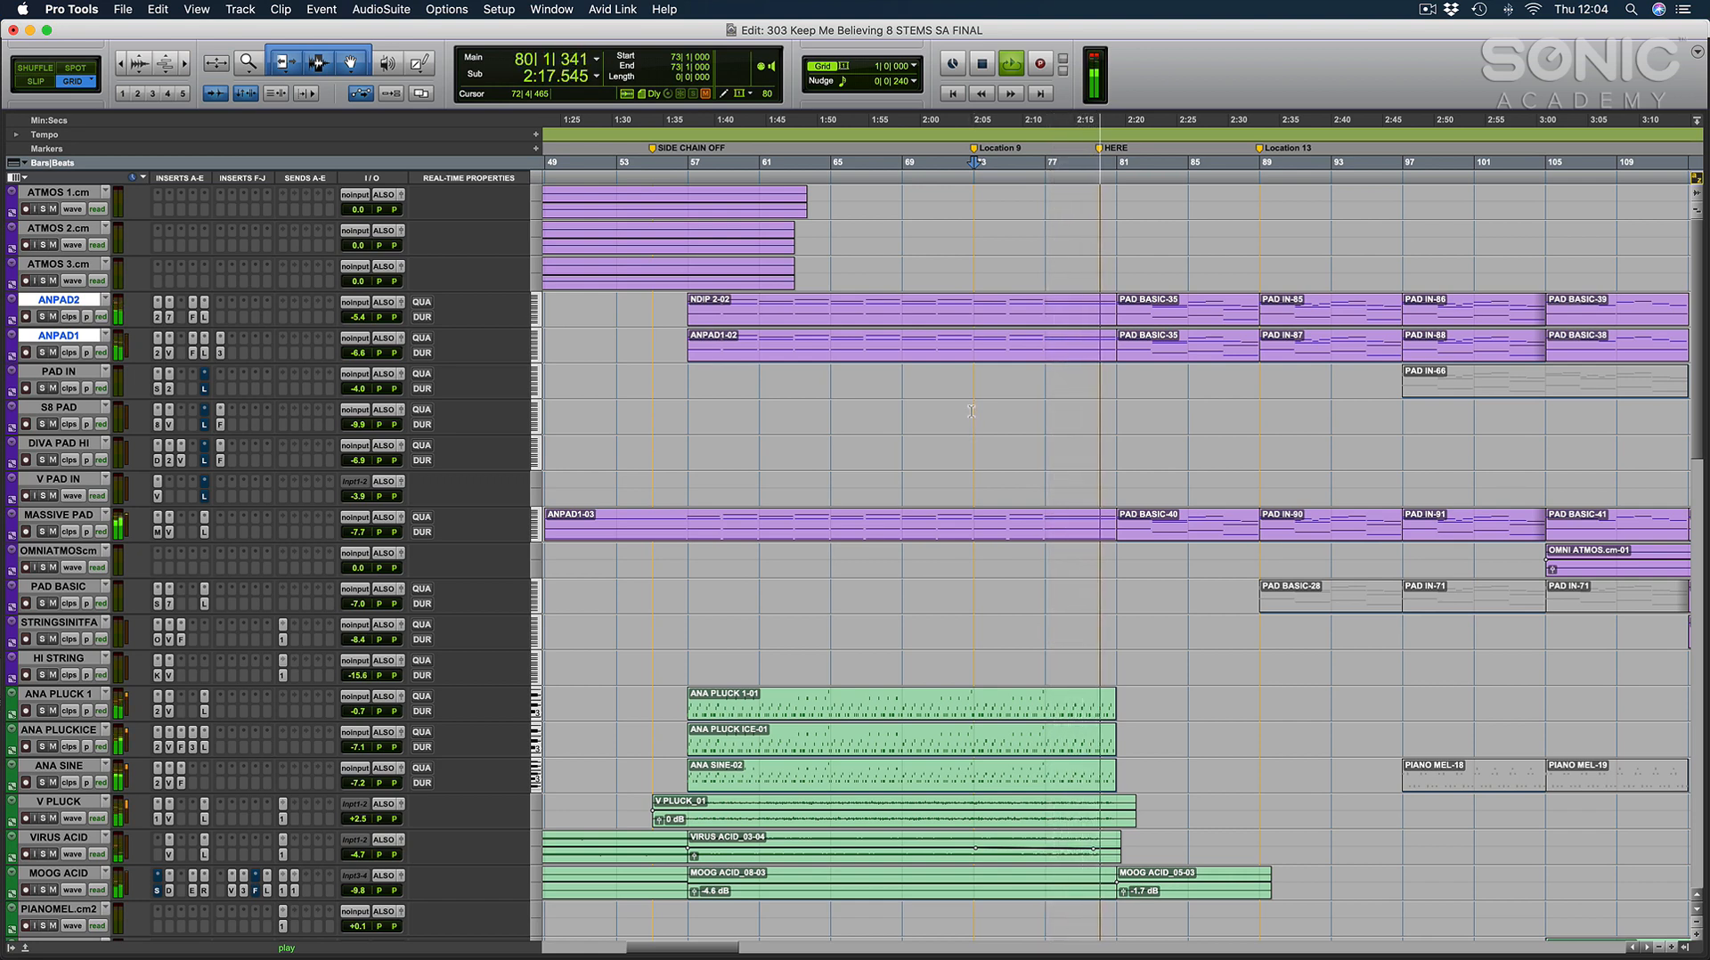
pyautogui.hscroll(6, 972, 411)
pyautogui.scroll(-7, 972, 411)
pyautogui.scroll(7, 971, 411)
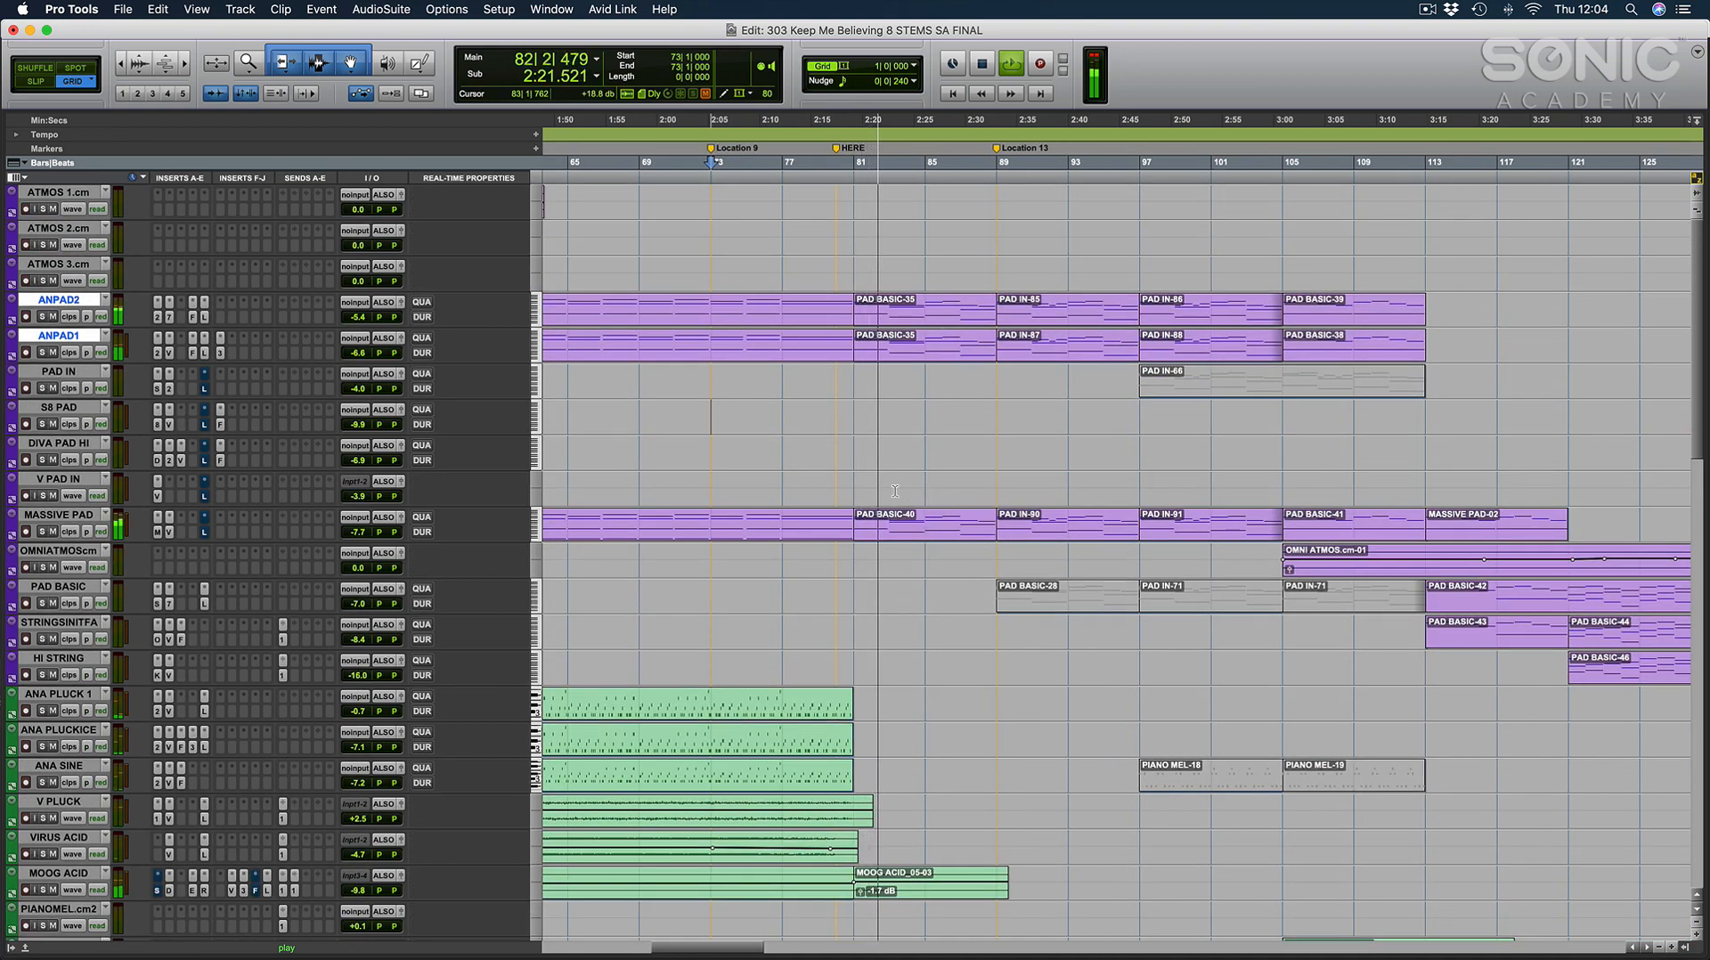
pyautogui.scroll(-7, 897, 498)
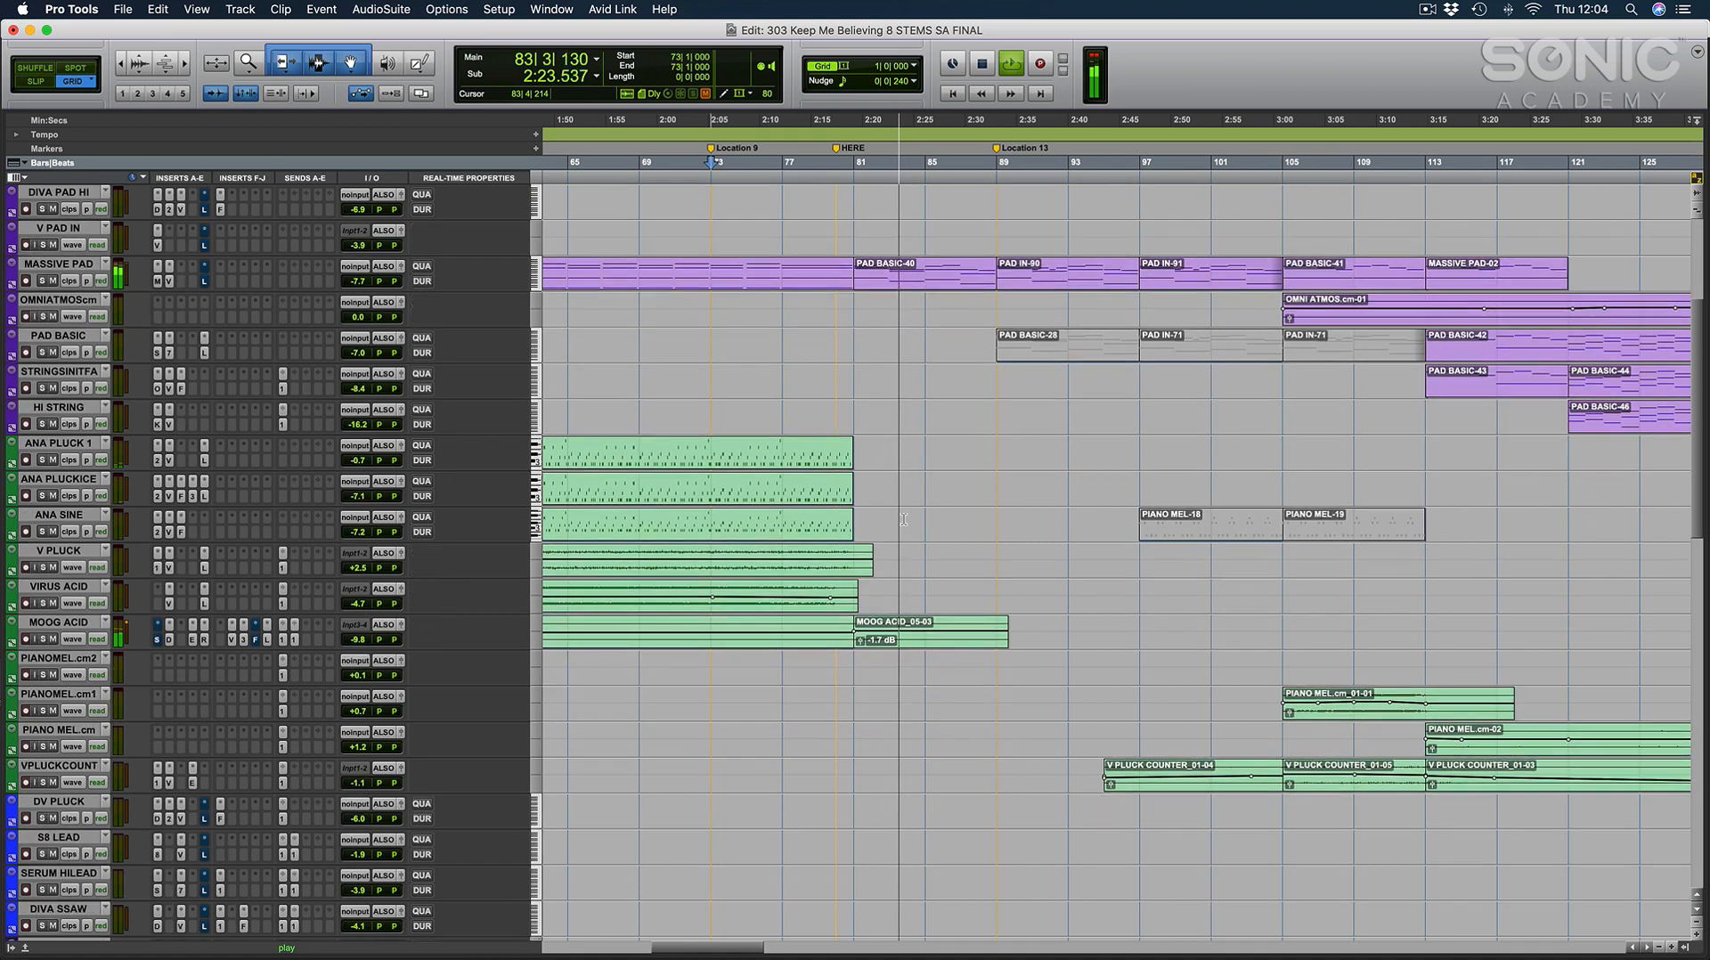
pyautogui.scroll(-20, 903, 519)
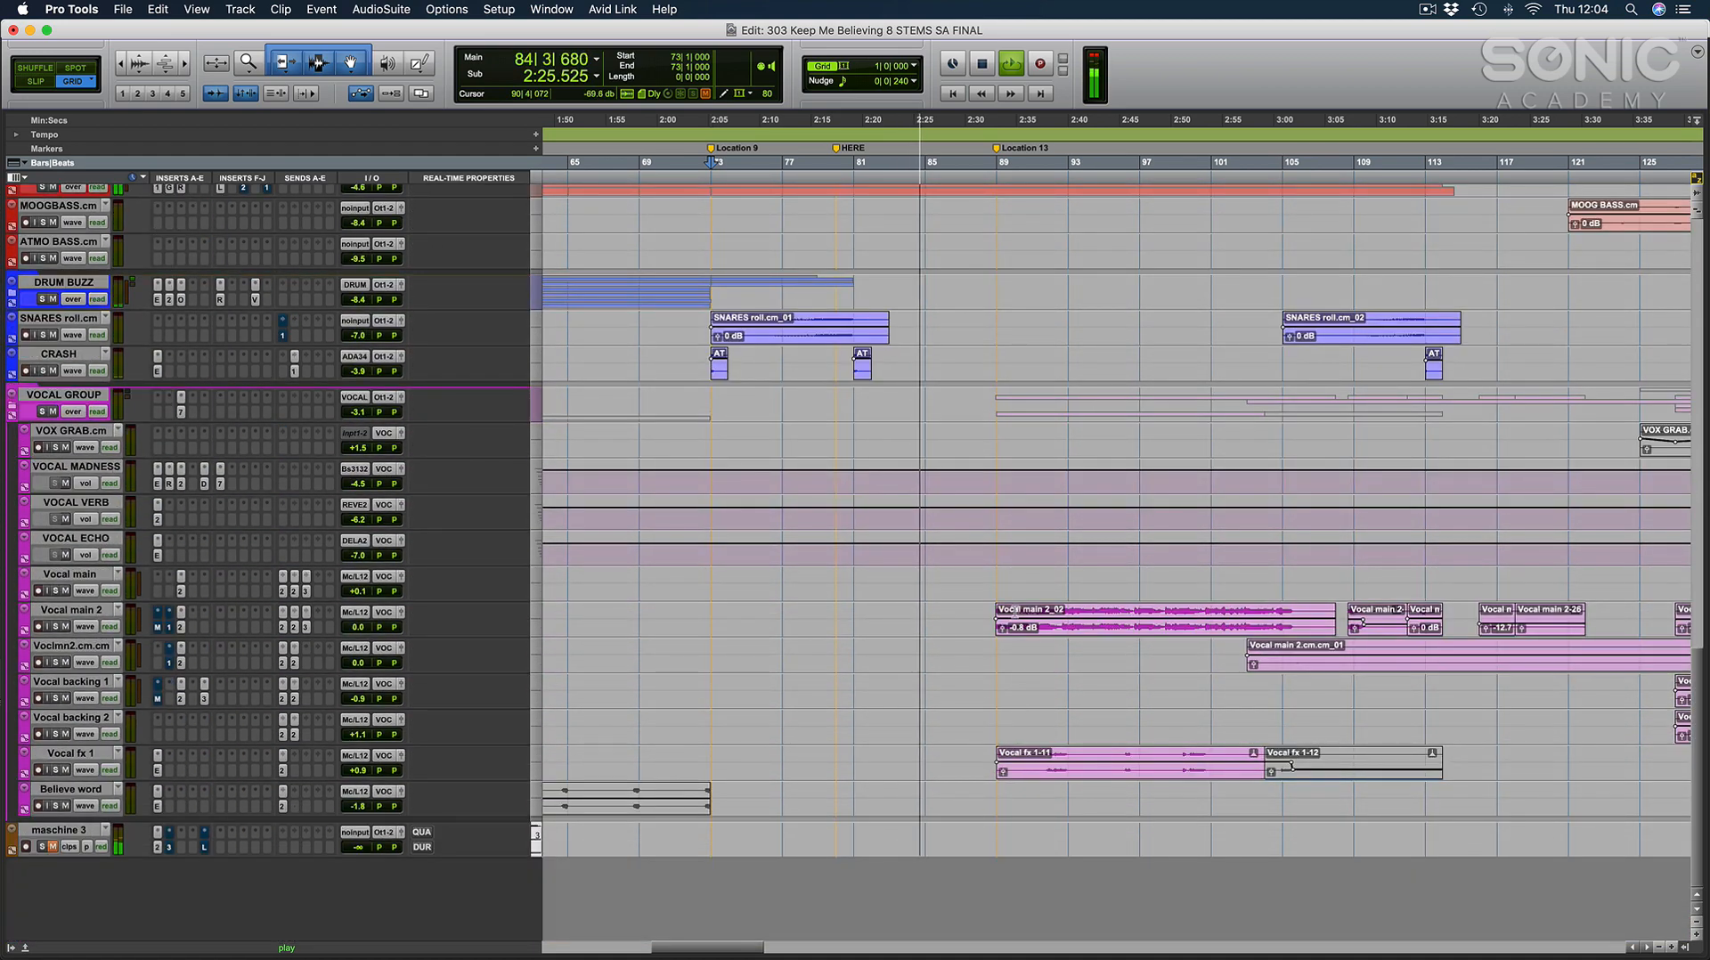
# Place the cursor at bar 89, follow the Vocal main 2 and Vocal fx 1 clips up close during playback, and stop.
pyautogui.click(1037, 623)
pyautogui.click(993, 643)
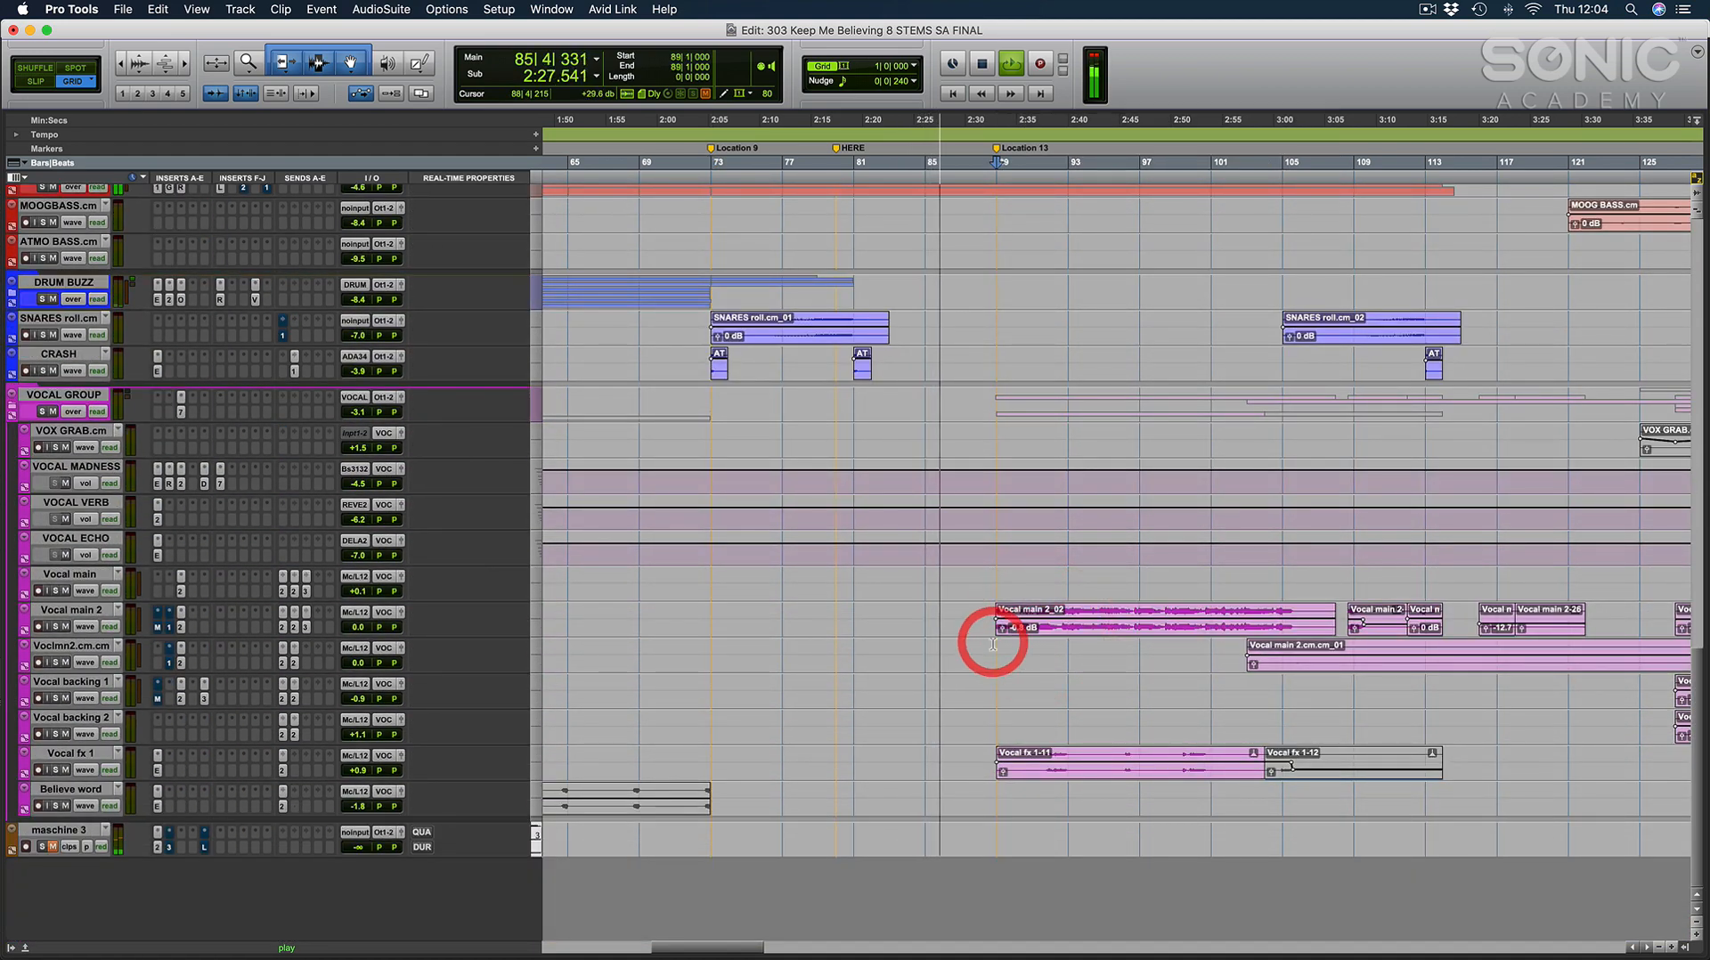
pyautogui.press('t')
pyautogui.press('t')
pyautogui.hscroll(2, 999, 643)
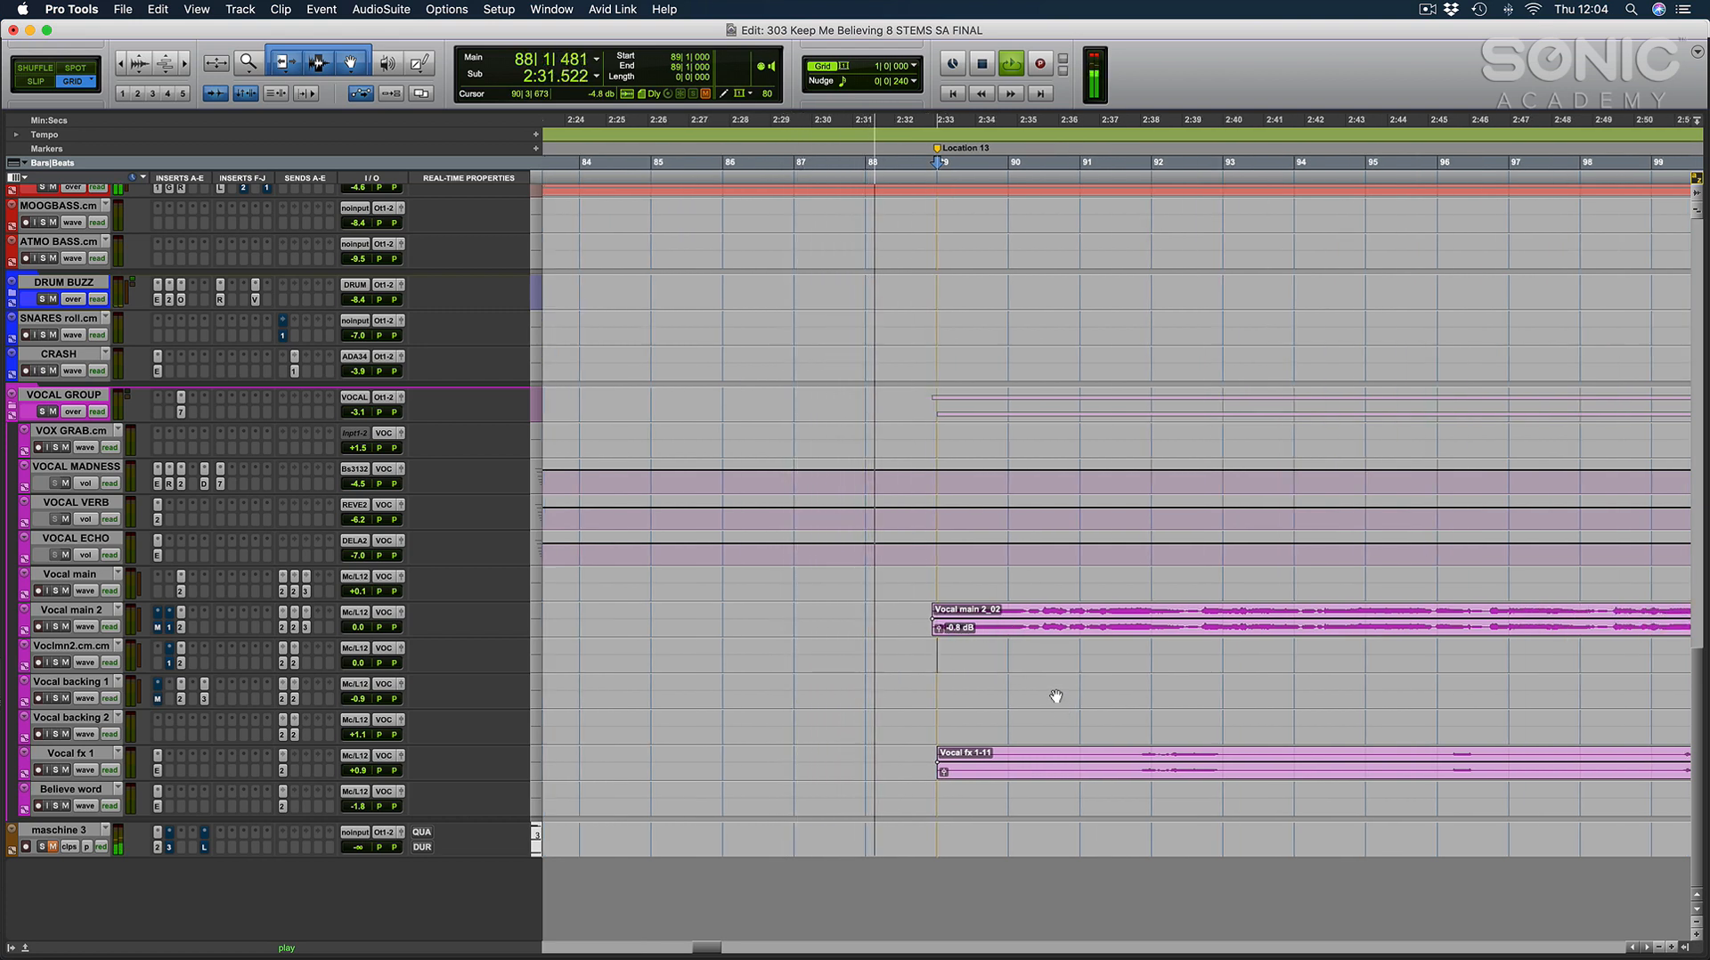
pyautogui.hscroll(2, 1055, 693)
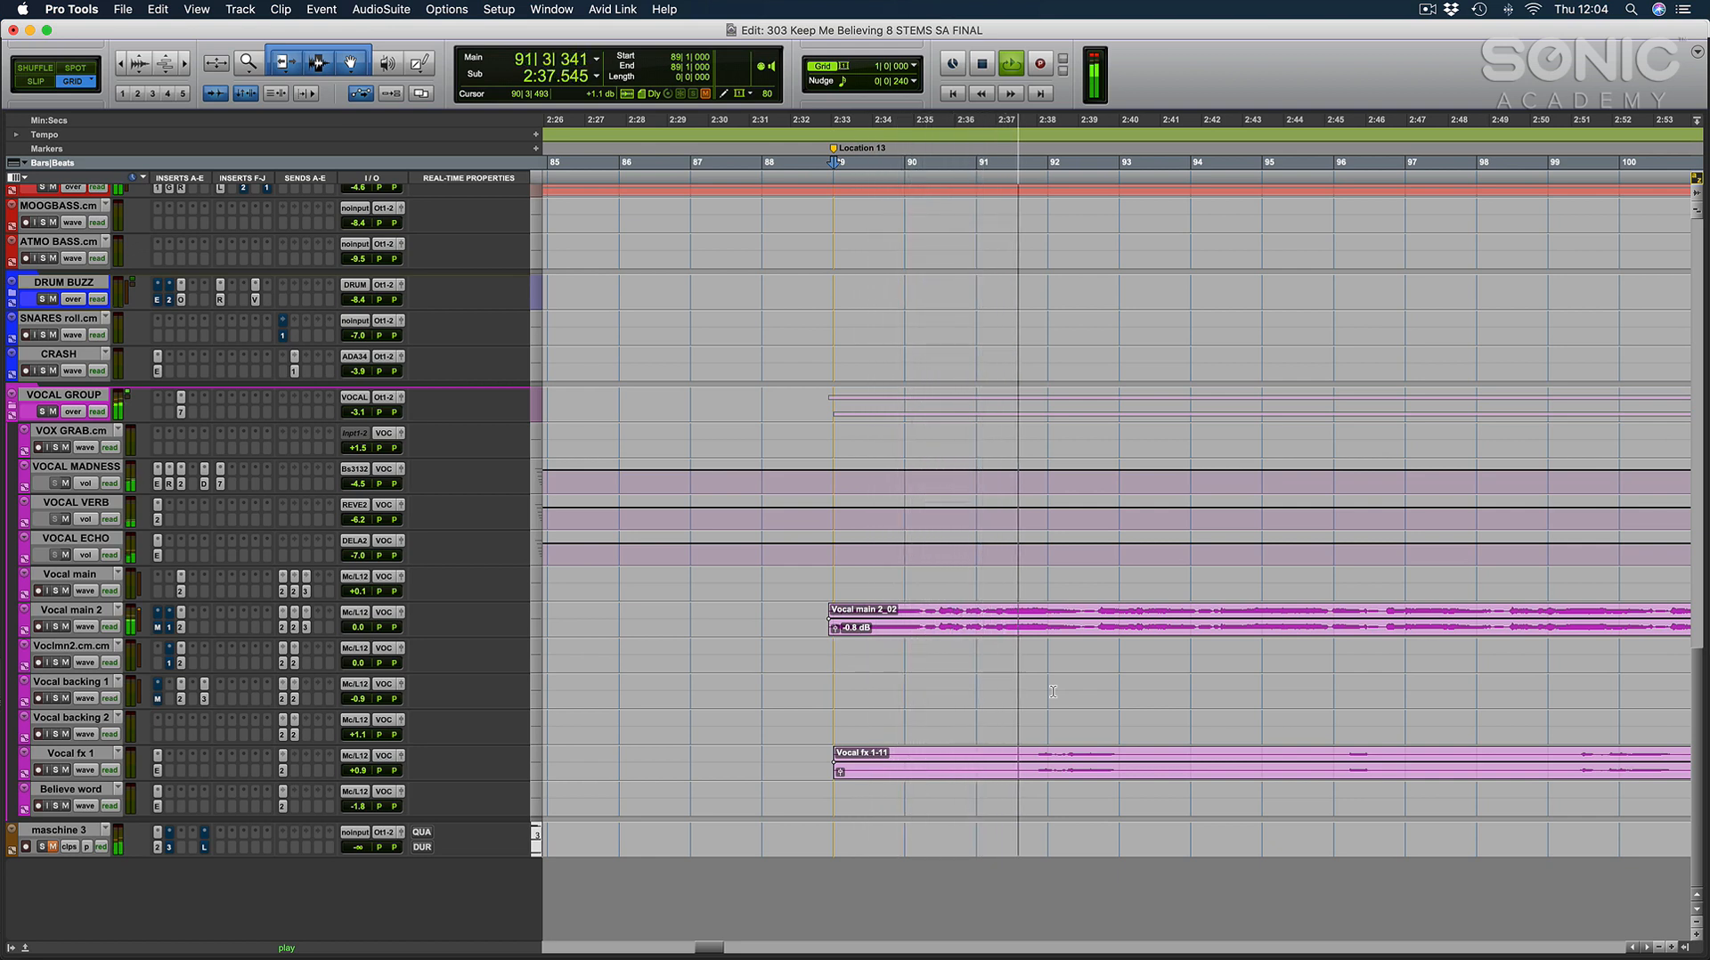
pyautogui.hscroll(3, 1053, 692)
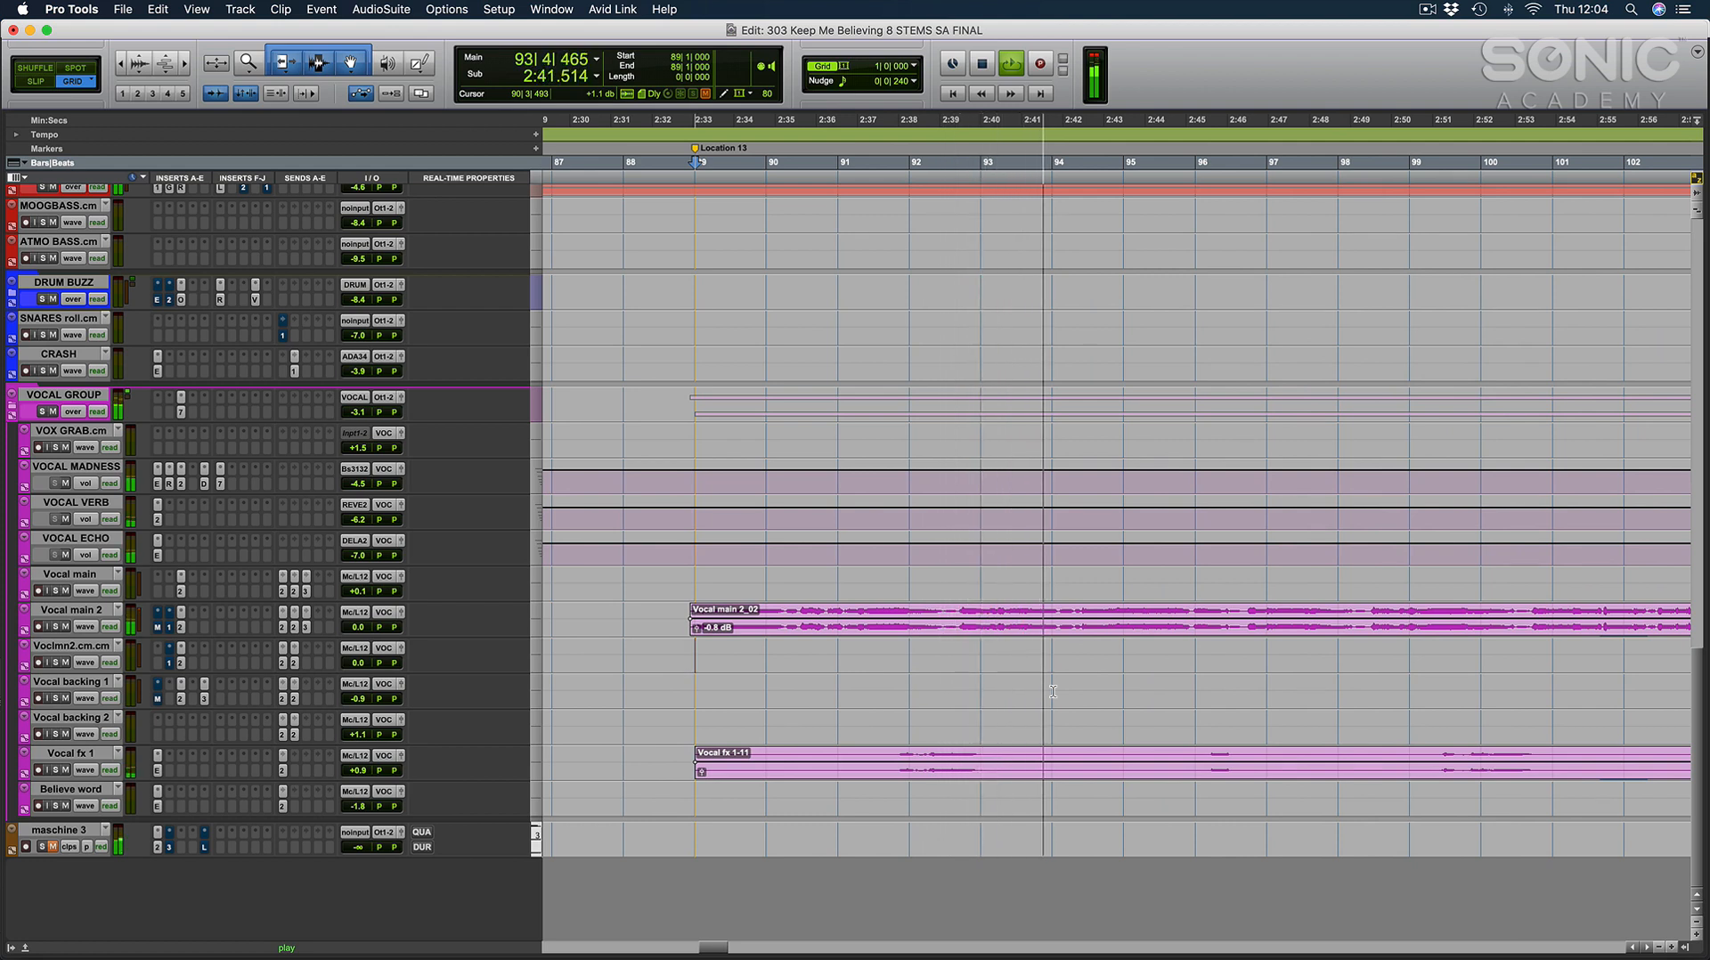
pyautogui.press('r')
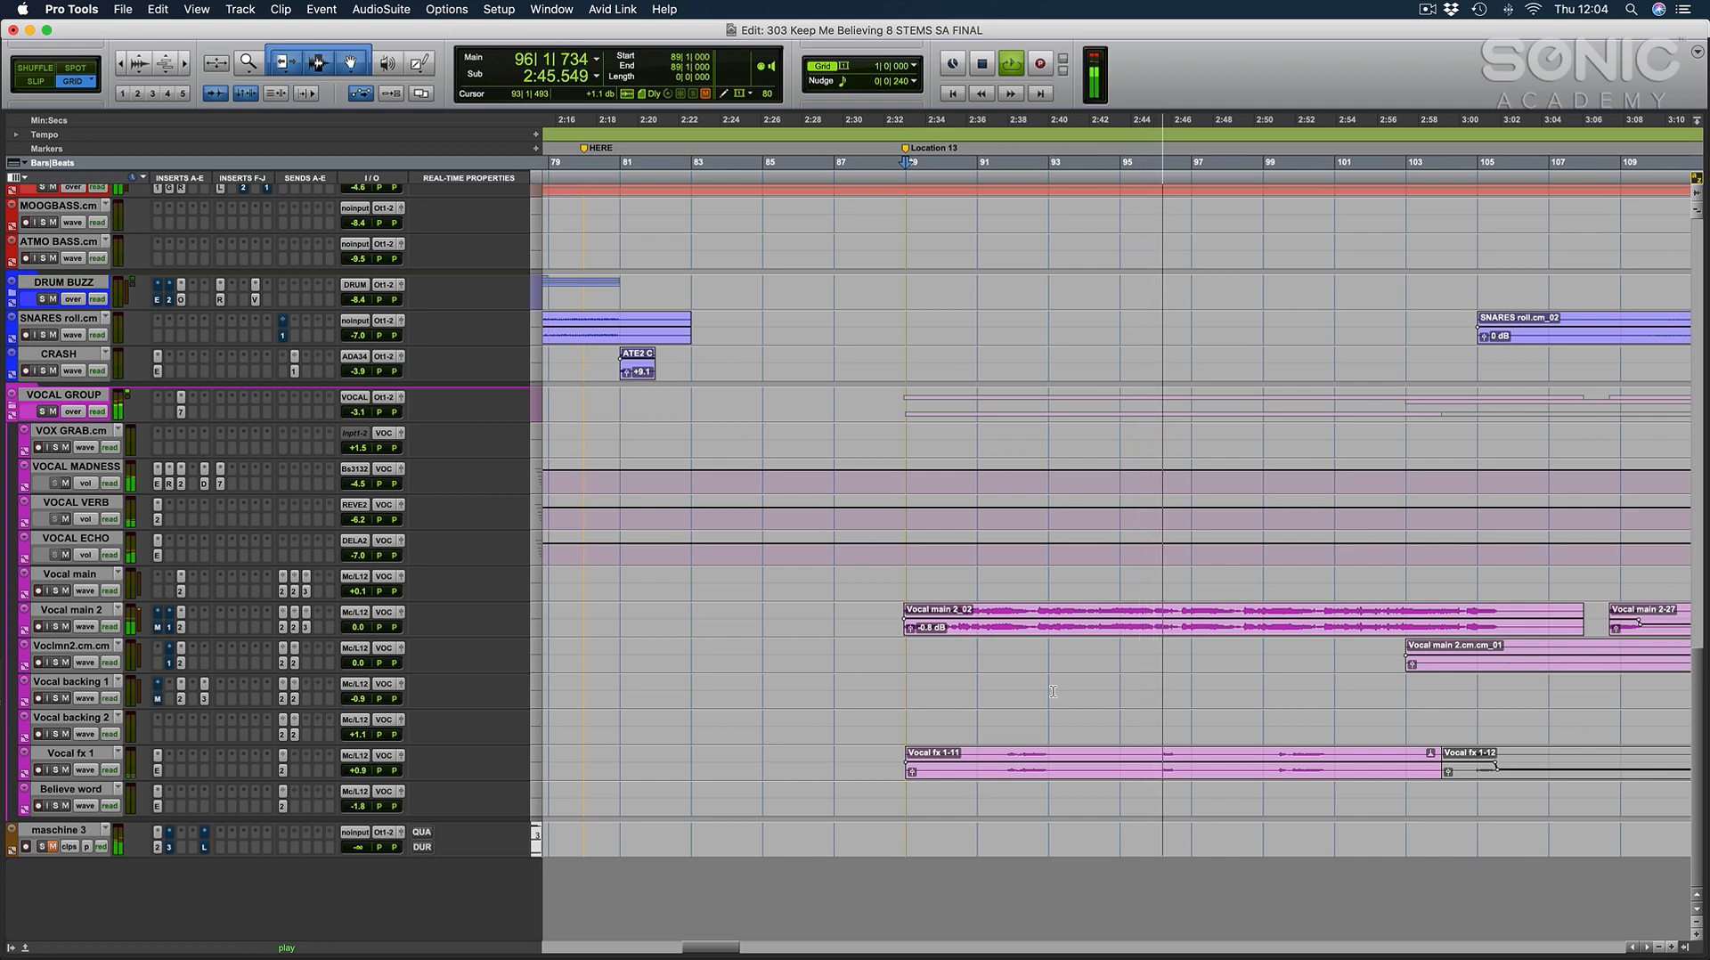
pyautogui.press('space')
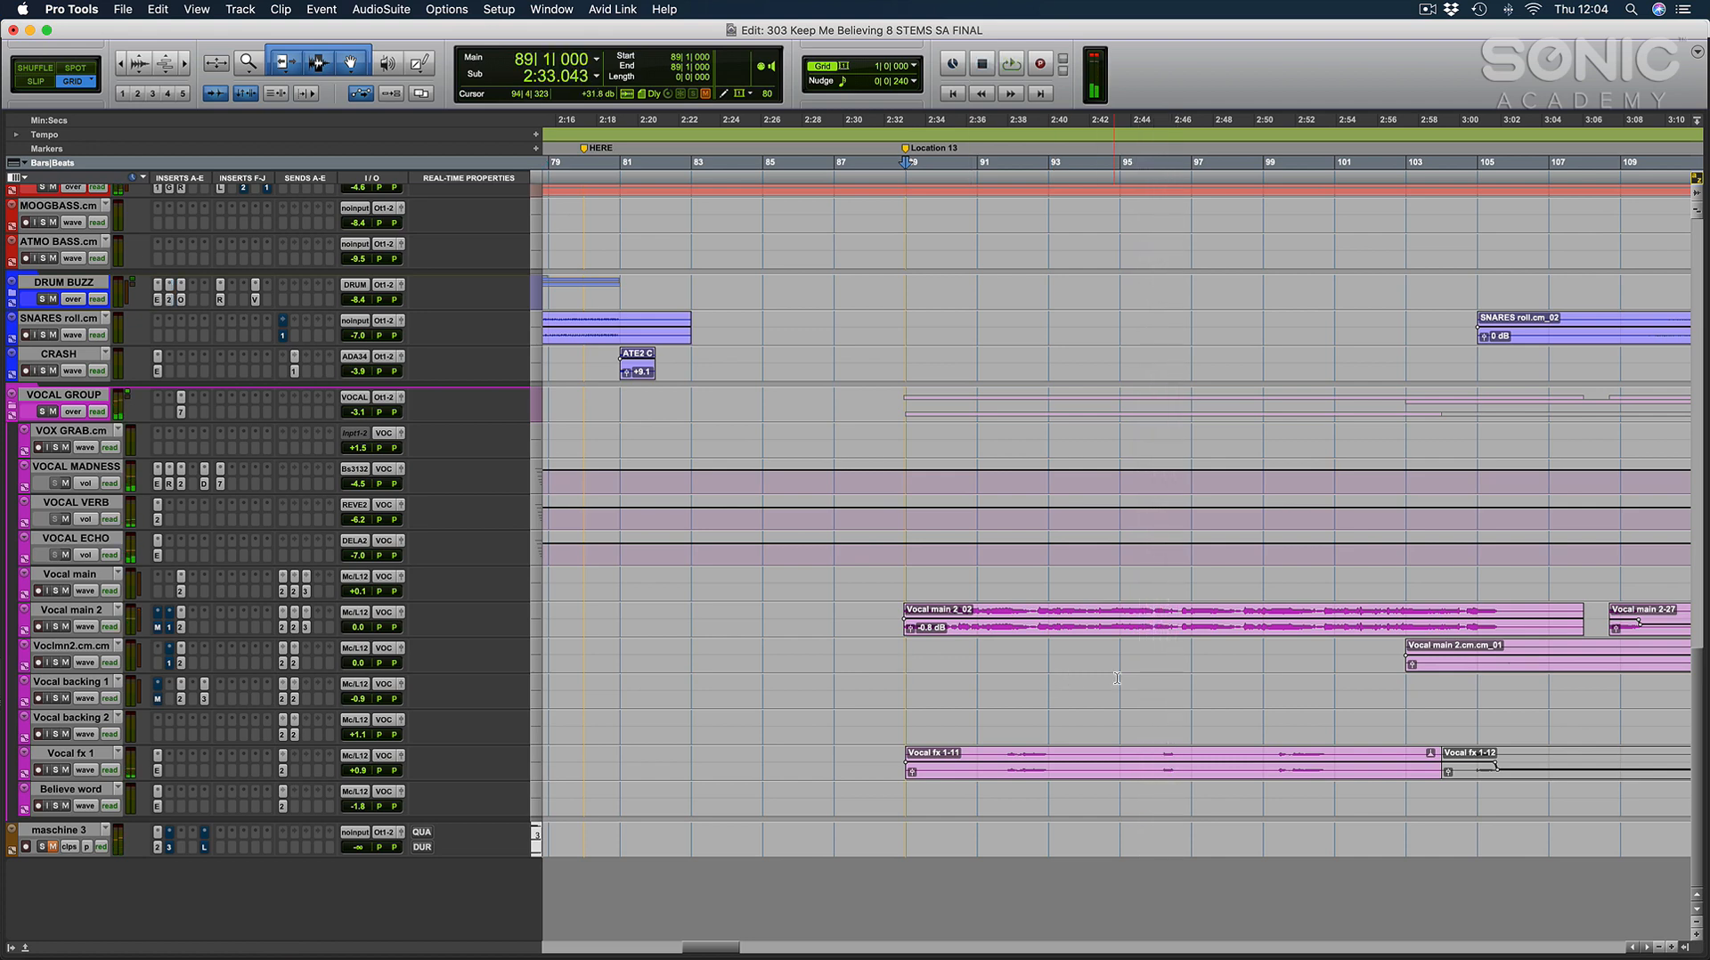
# Examine the kick, impact, bass and snare roll clips leading into the breakdown, placing the cursor at bars 104, 113 and 105.
pyautogui.hscroll(5, 1050, 679)
pyautogui.scroll(4, 1050, 680)
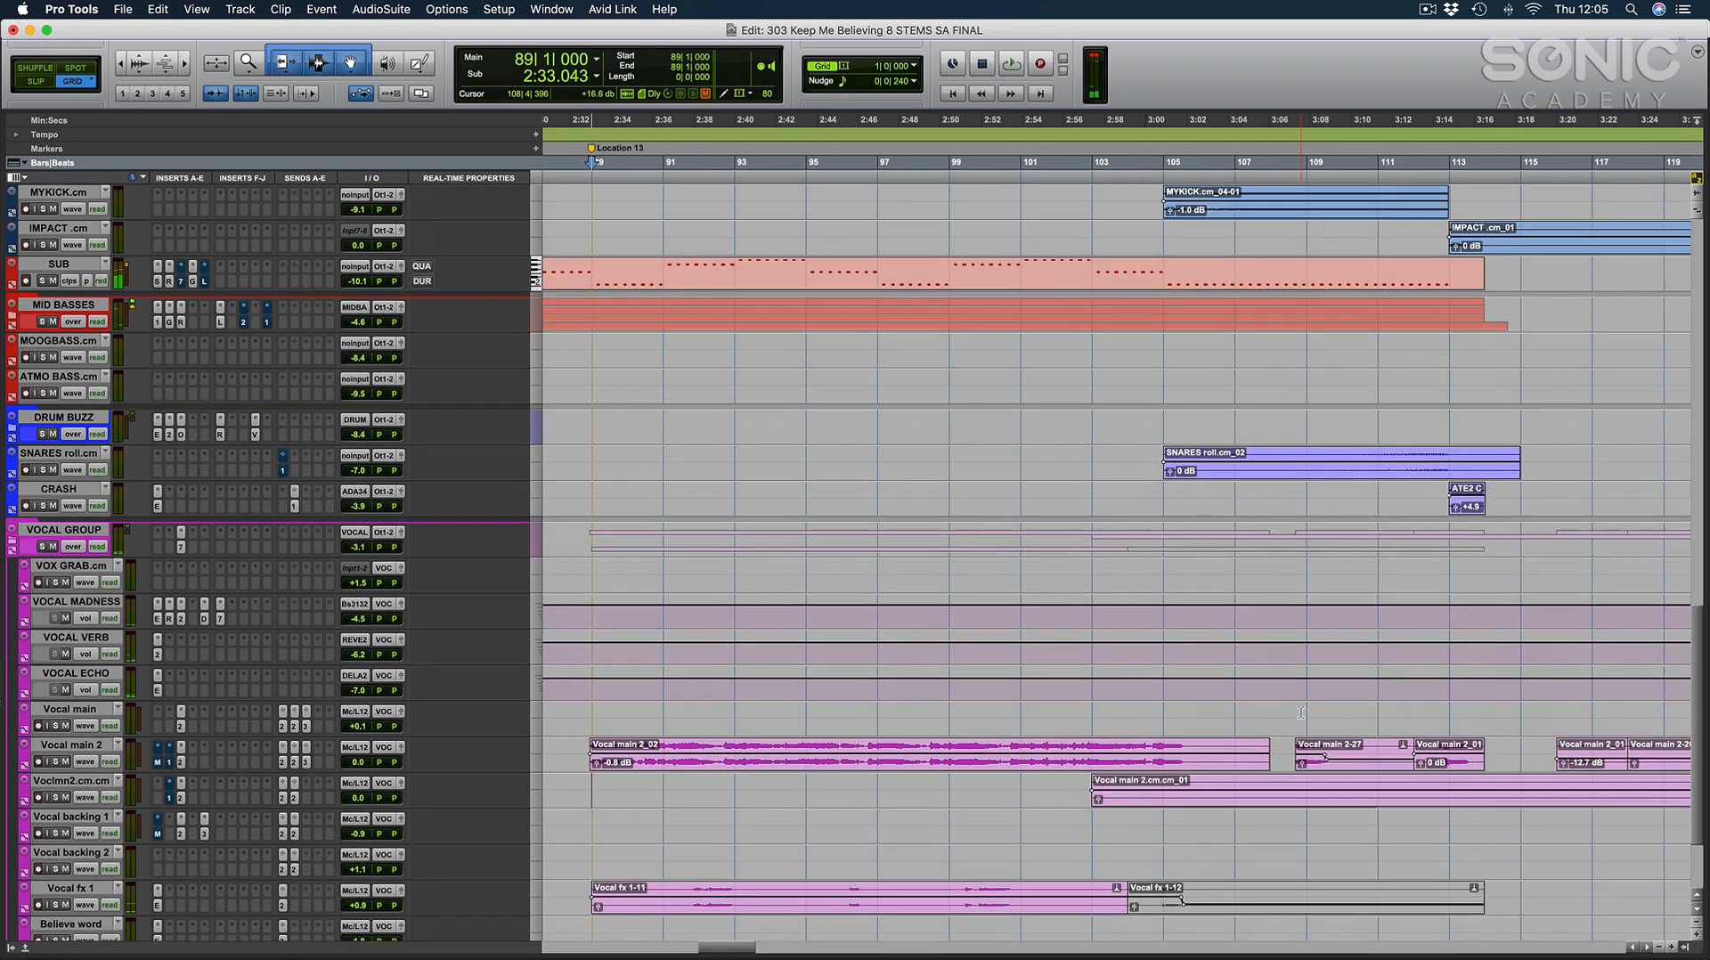
pyautogui.scroll(5, 679, 550)
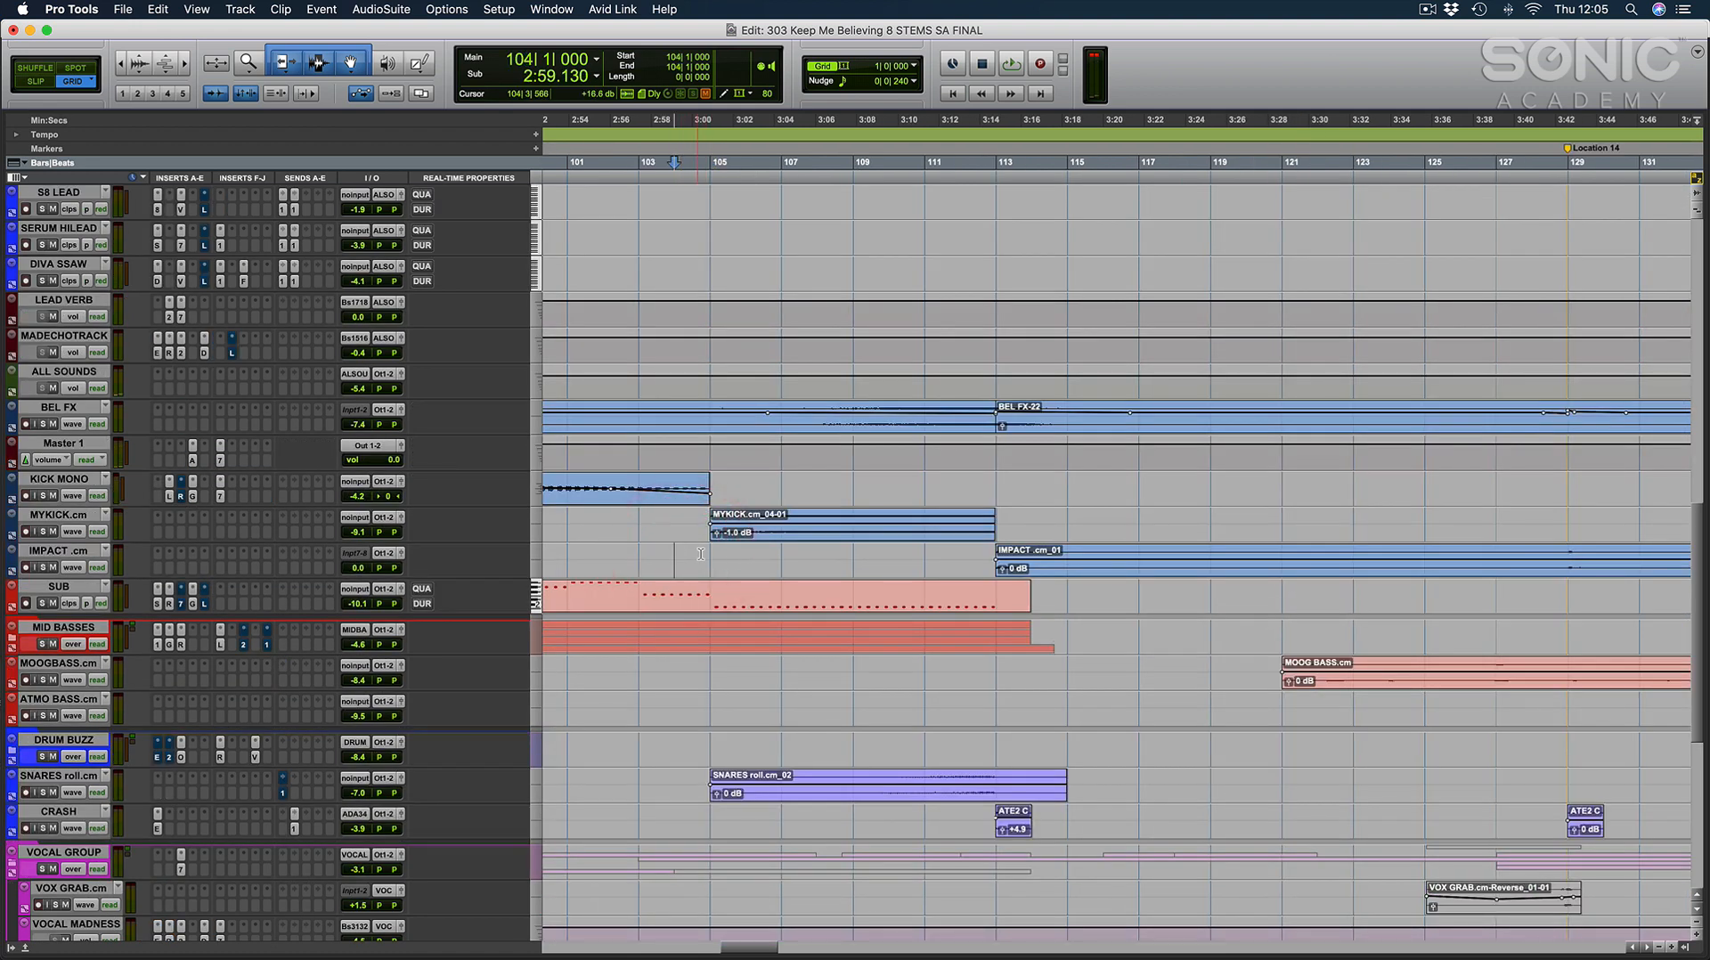
pyautogui.click(701, 552)
pyautogui.click(993, 483)
pyautogui.press('super+bracketleft')
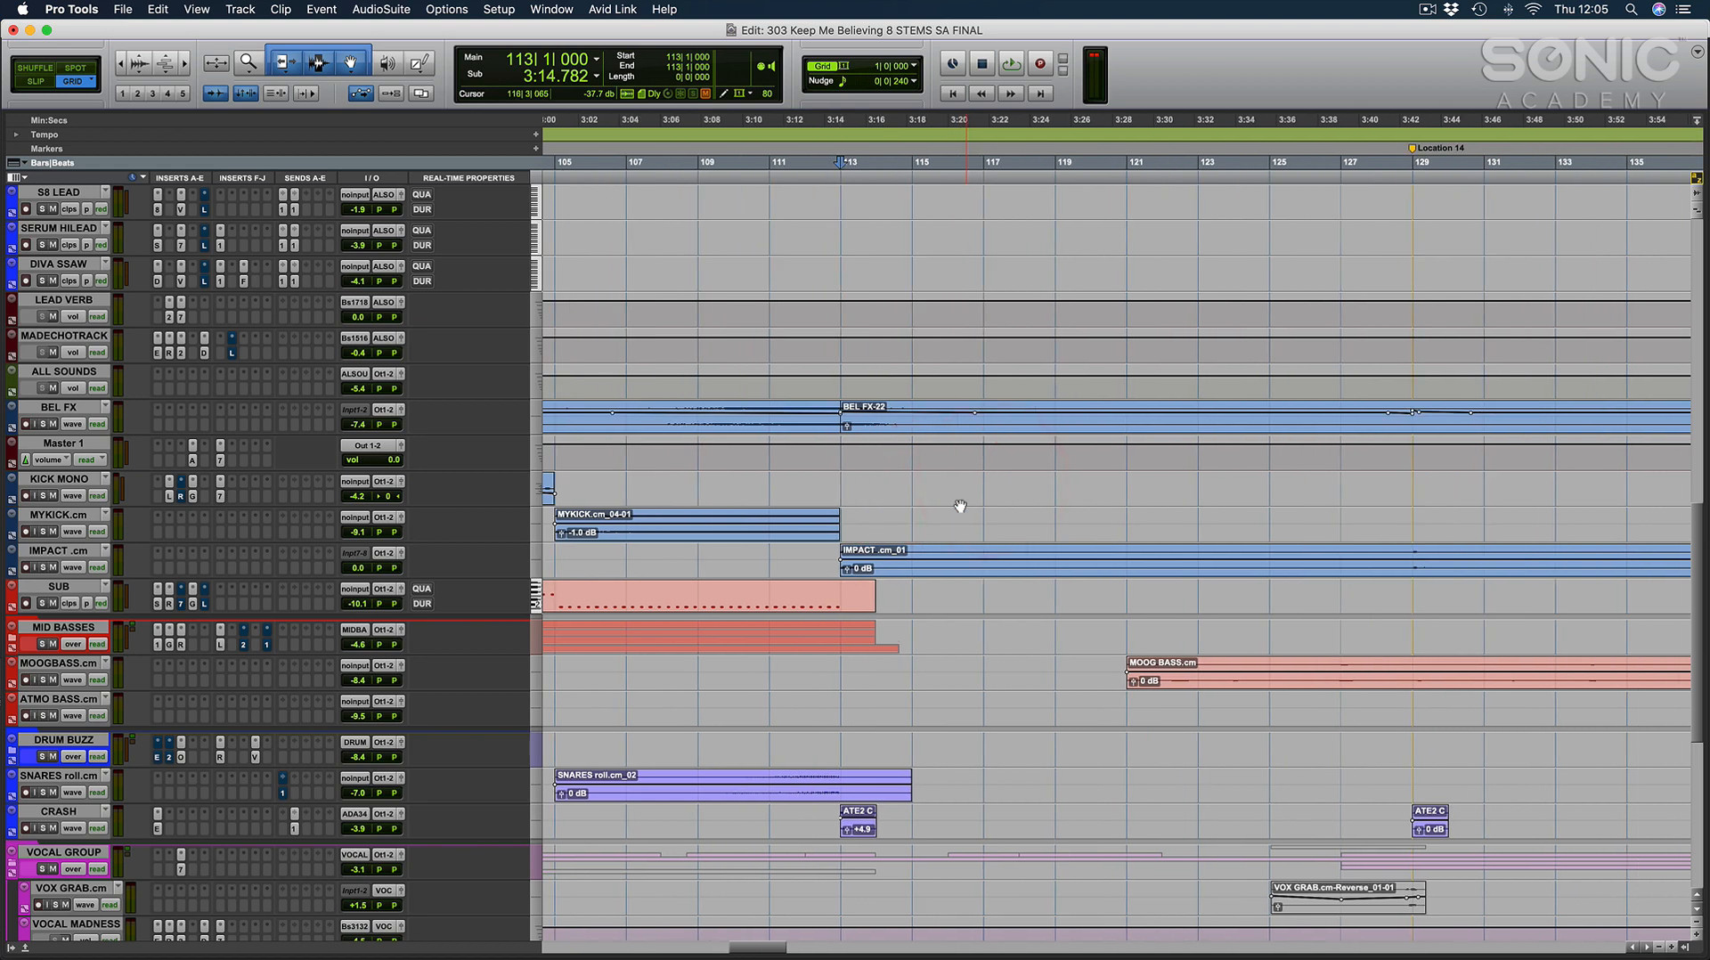
pyautogui.click(834, 554)
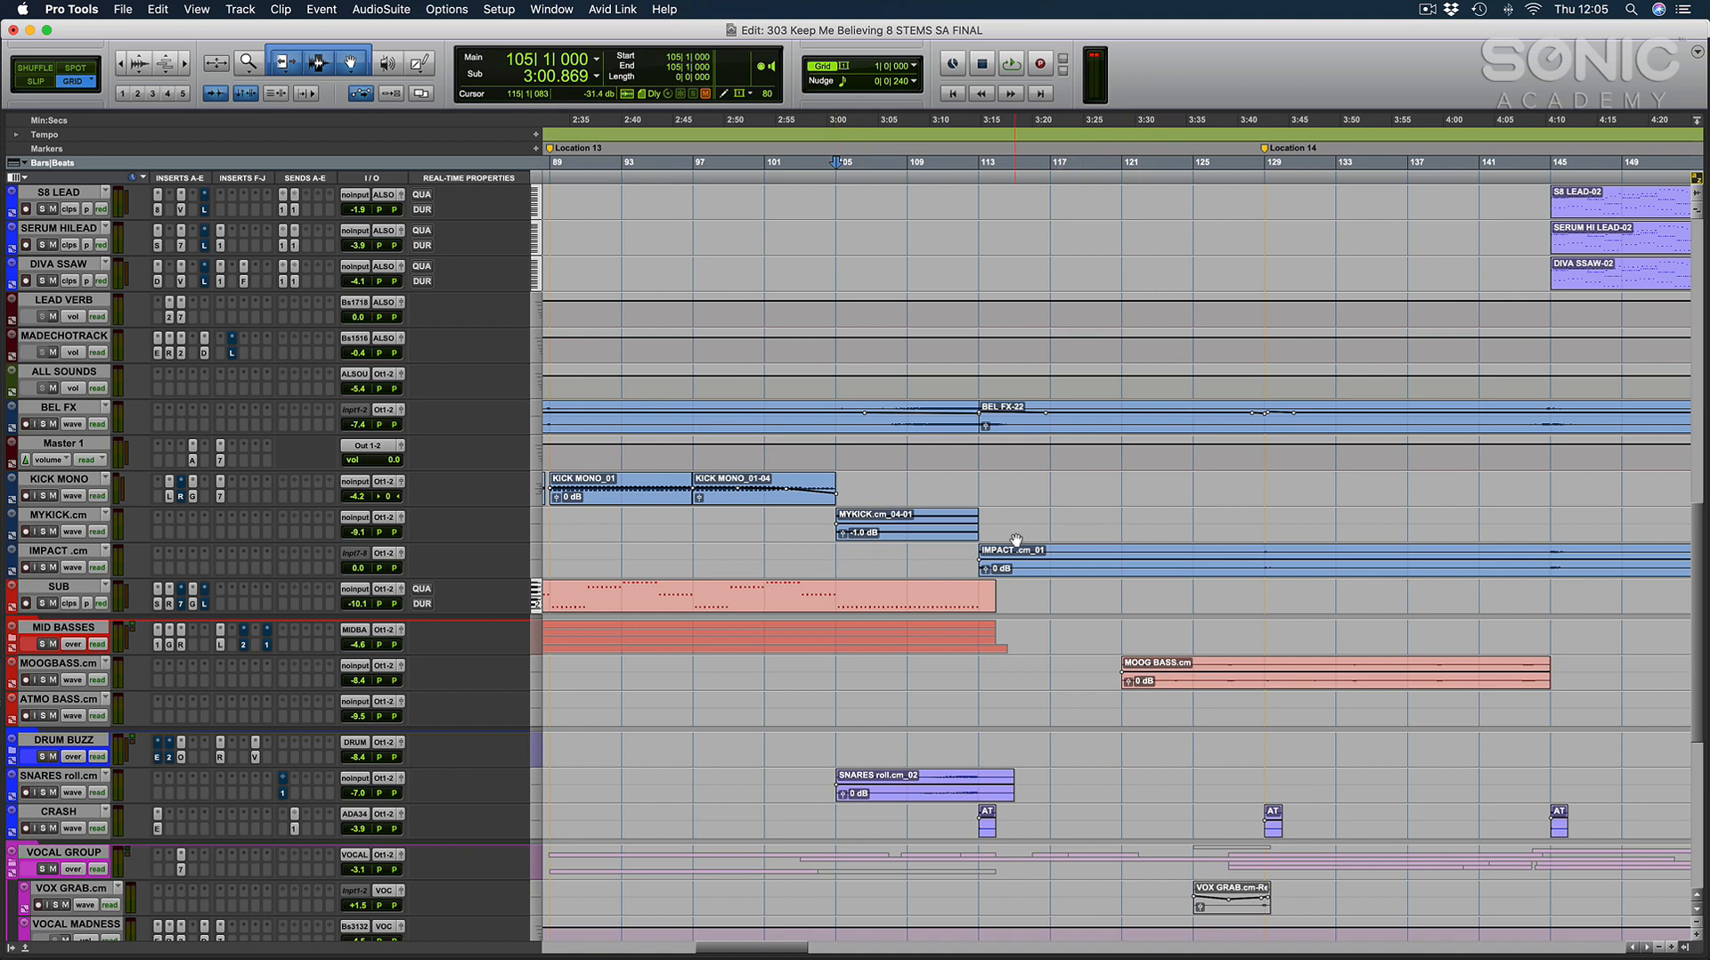
# Select bars 113 to 121 across the MASSIVE PAD, PAD BASIC and STRINGSINITFA tracks and zoom in on their MIDI notes.
pyautogui.scroll(-10, 1016, 540)
pyautogui.scroll(20, 1030, 534)
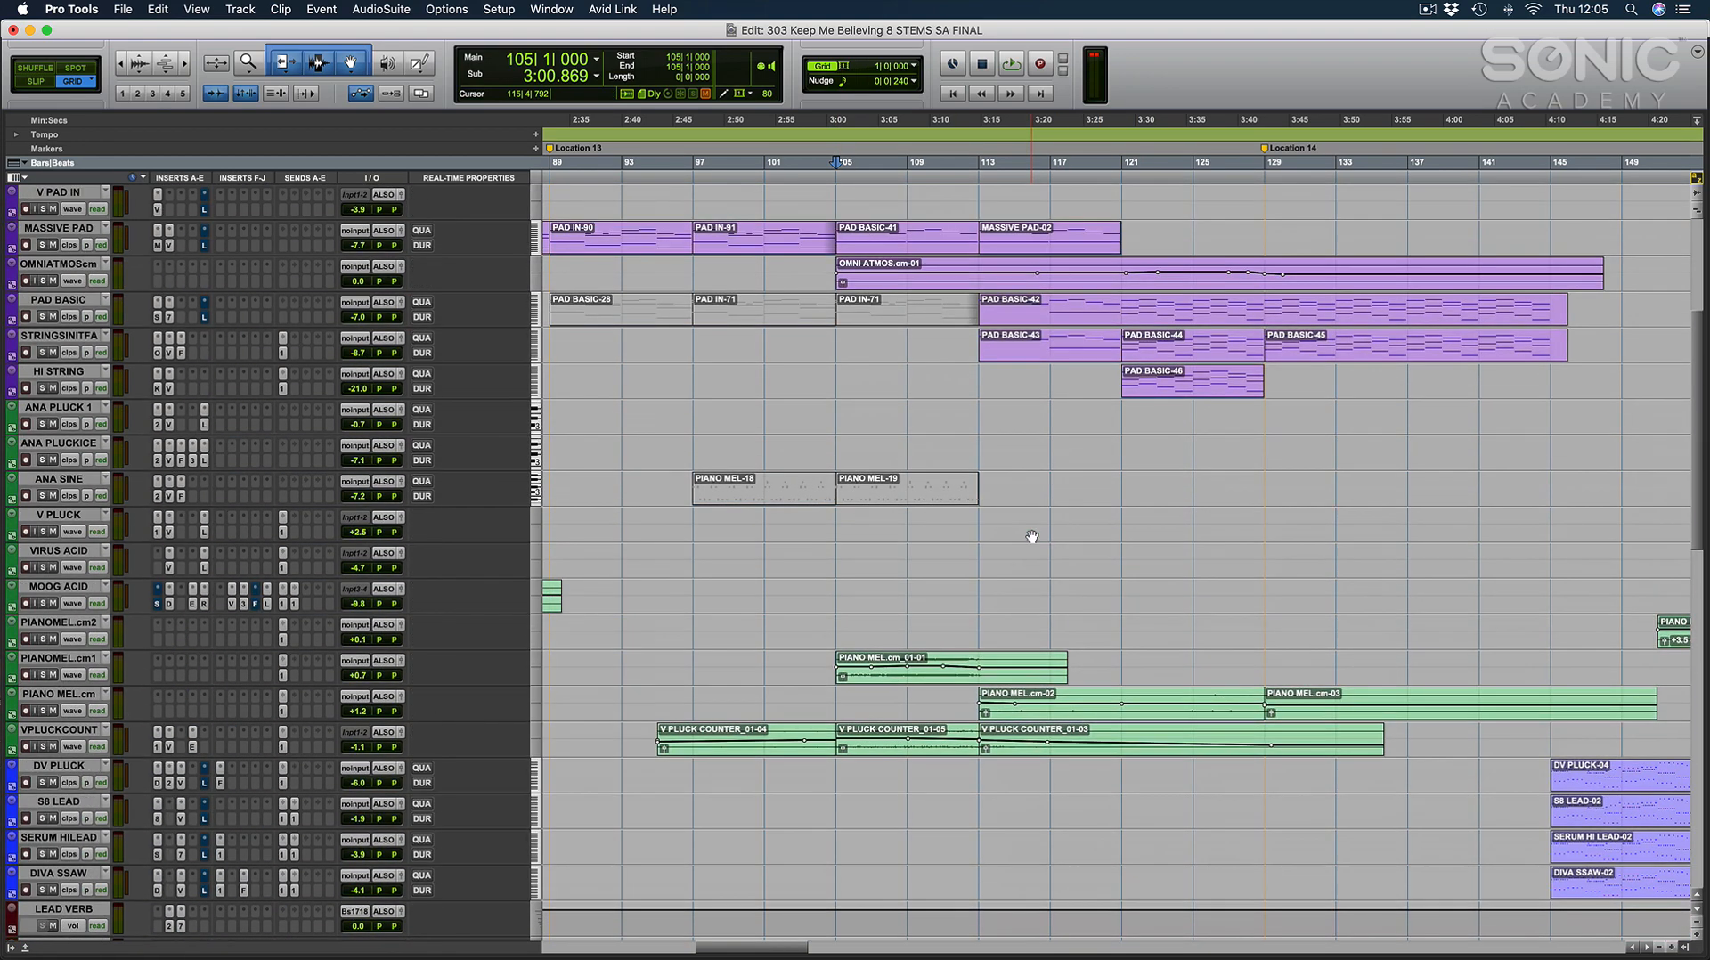
pyautogui.scroll(7, 1031, 536)
pyautogui.click(1025, 492)
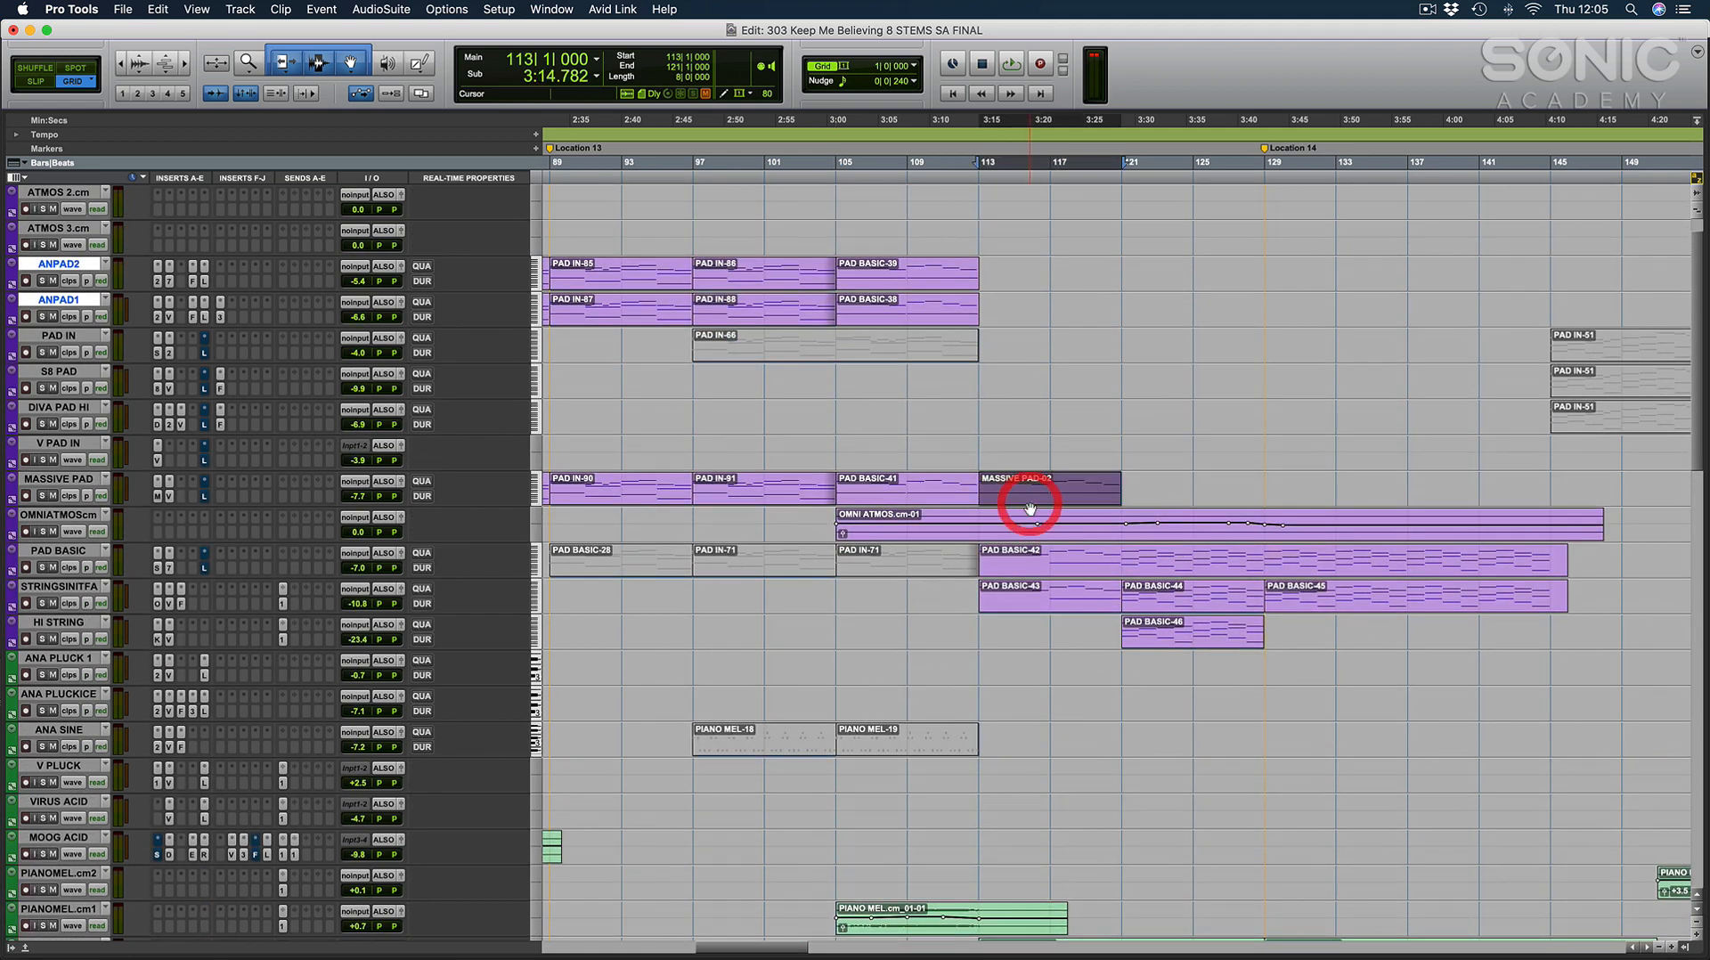
pyautogui.keyDown('shift'); pyautogui.click(1115, 551); pyautogui.keyUp('shift')
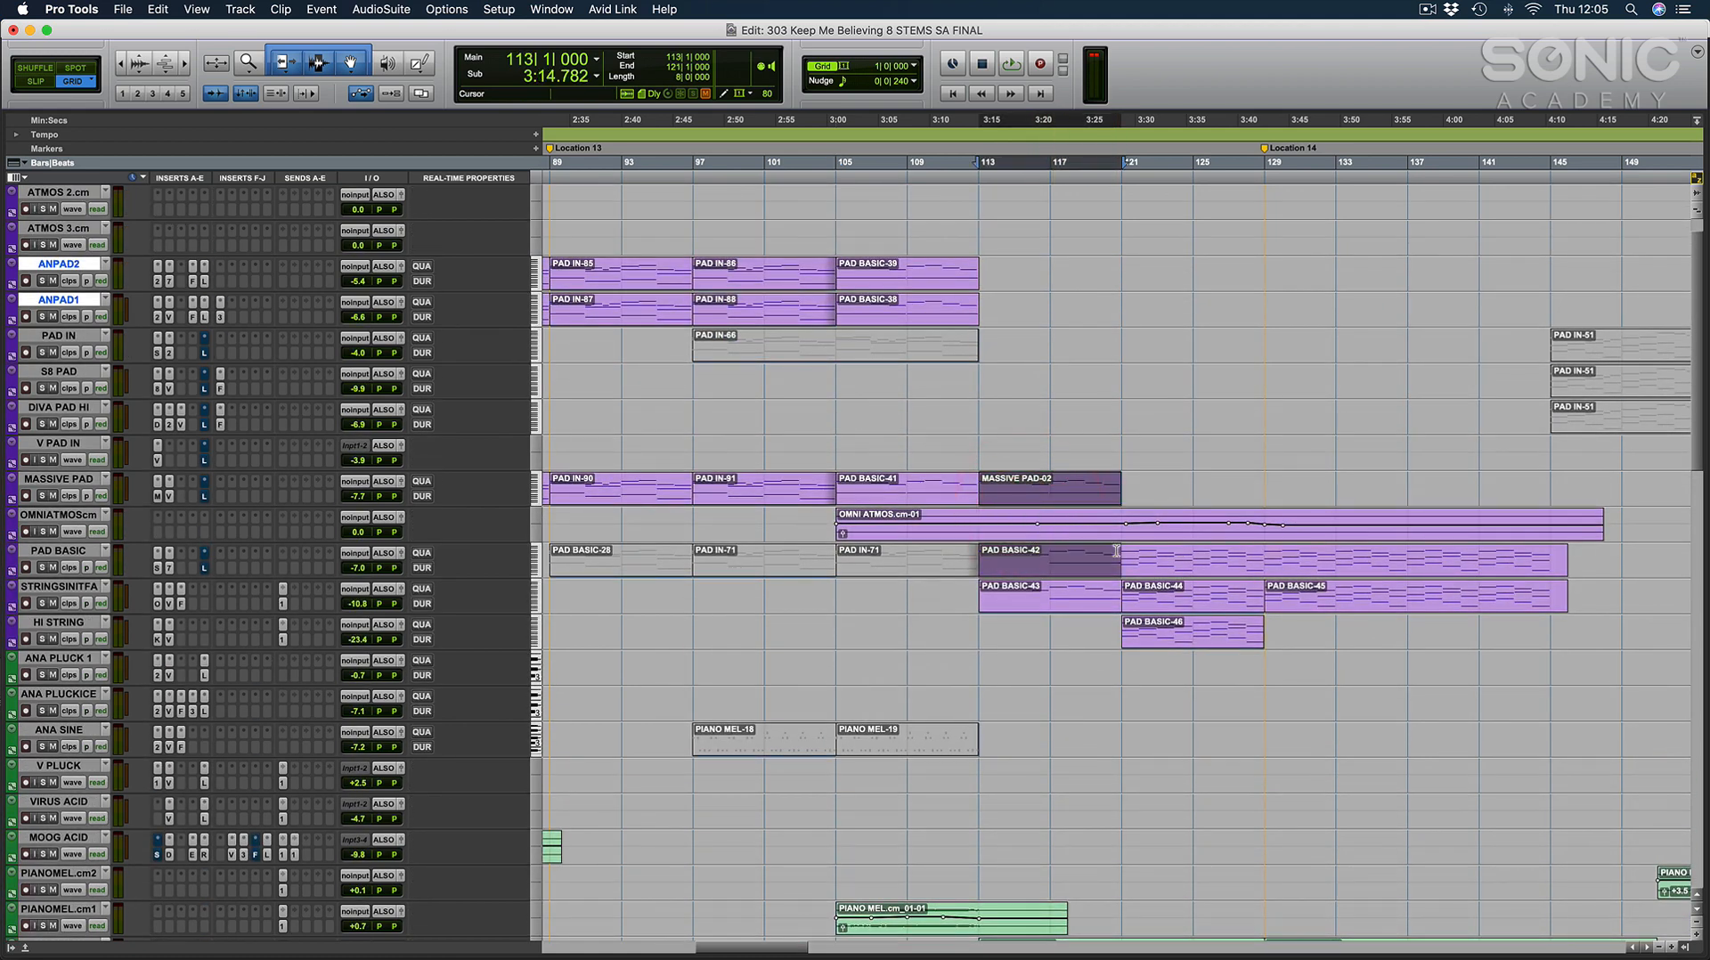
pyautogui.keyDown('shift'); pyautogui.click(1116, 595); pyautogui.keyUp('shift')
pyautogui.press('e')
pyautogui.press('r')
# Inspect the pad notes, selecting the long low note at bar 113 on MASSIVE PAD and placing the cursor at 114|3|480.
pyautogui.click(1182, 580)
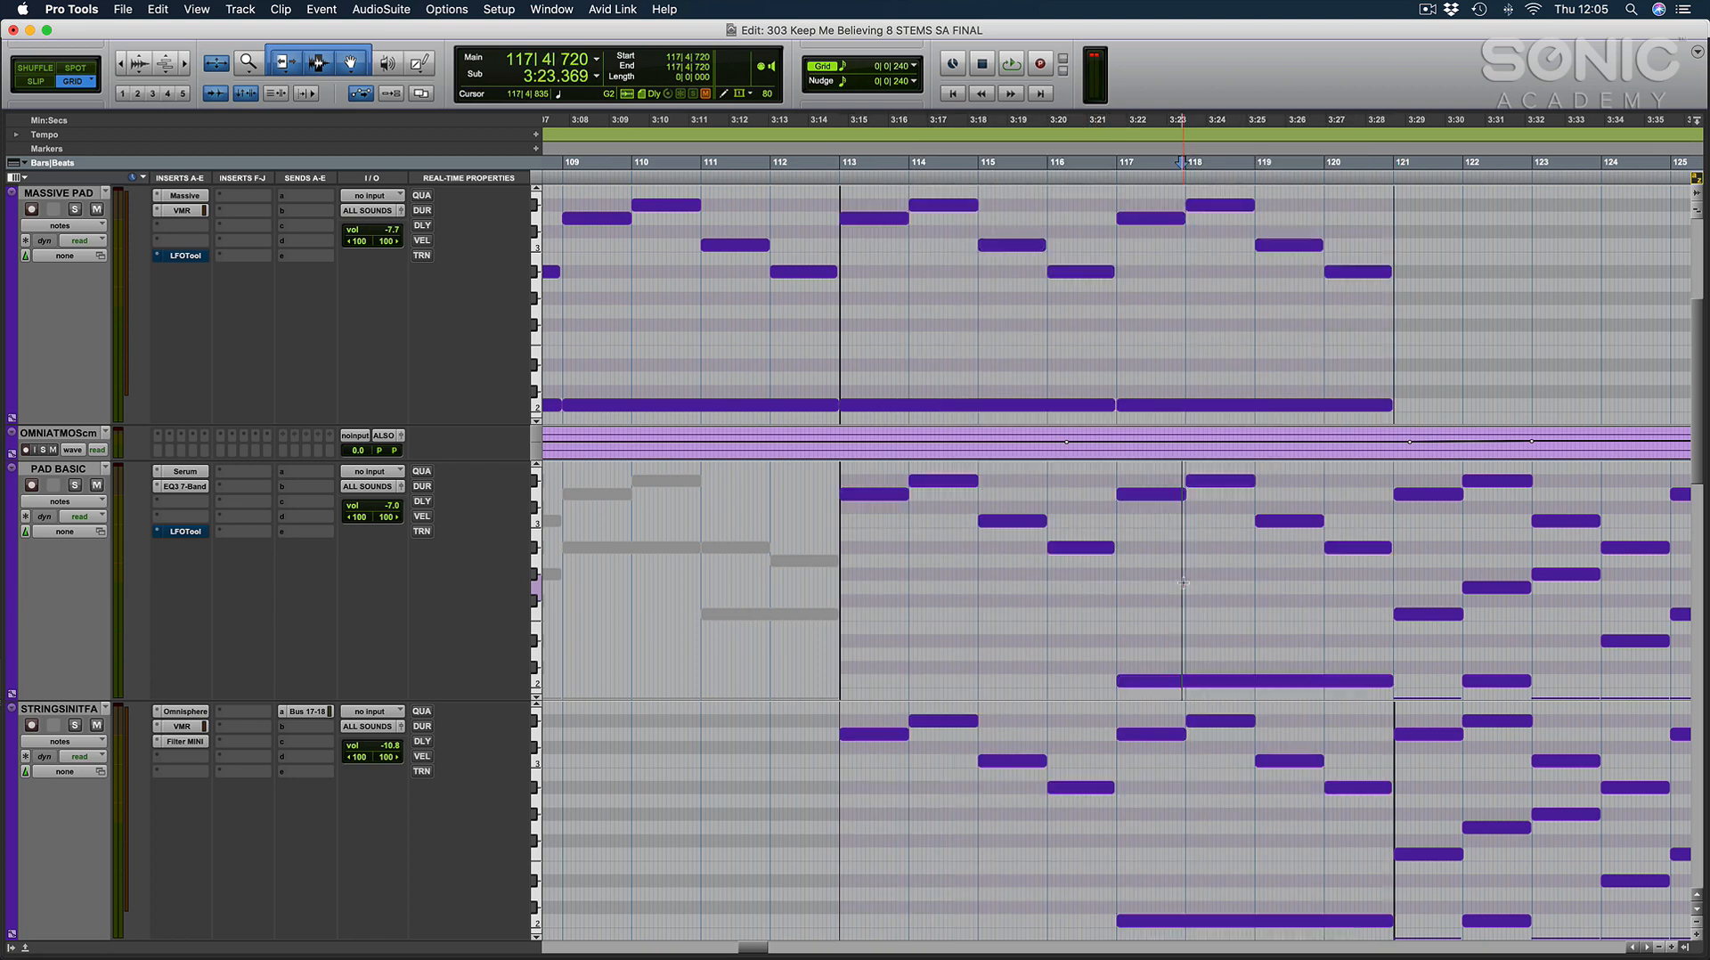
pyautogui.click(1049, 405)
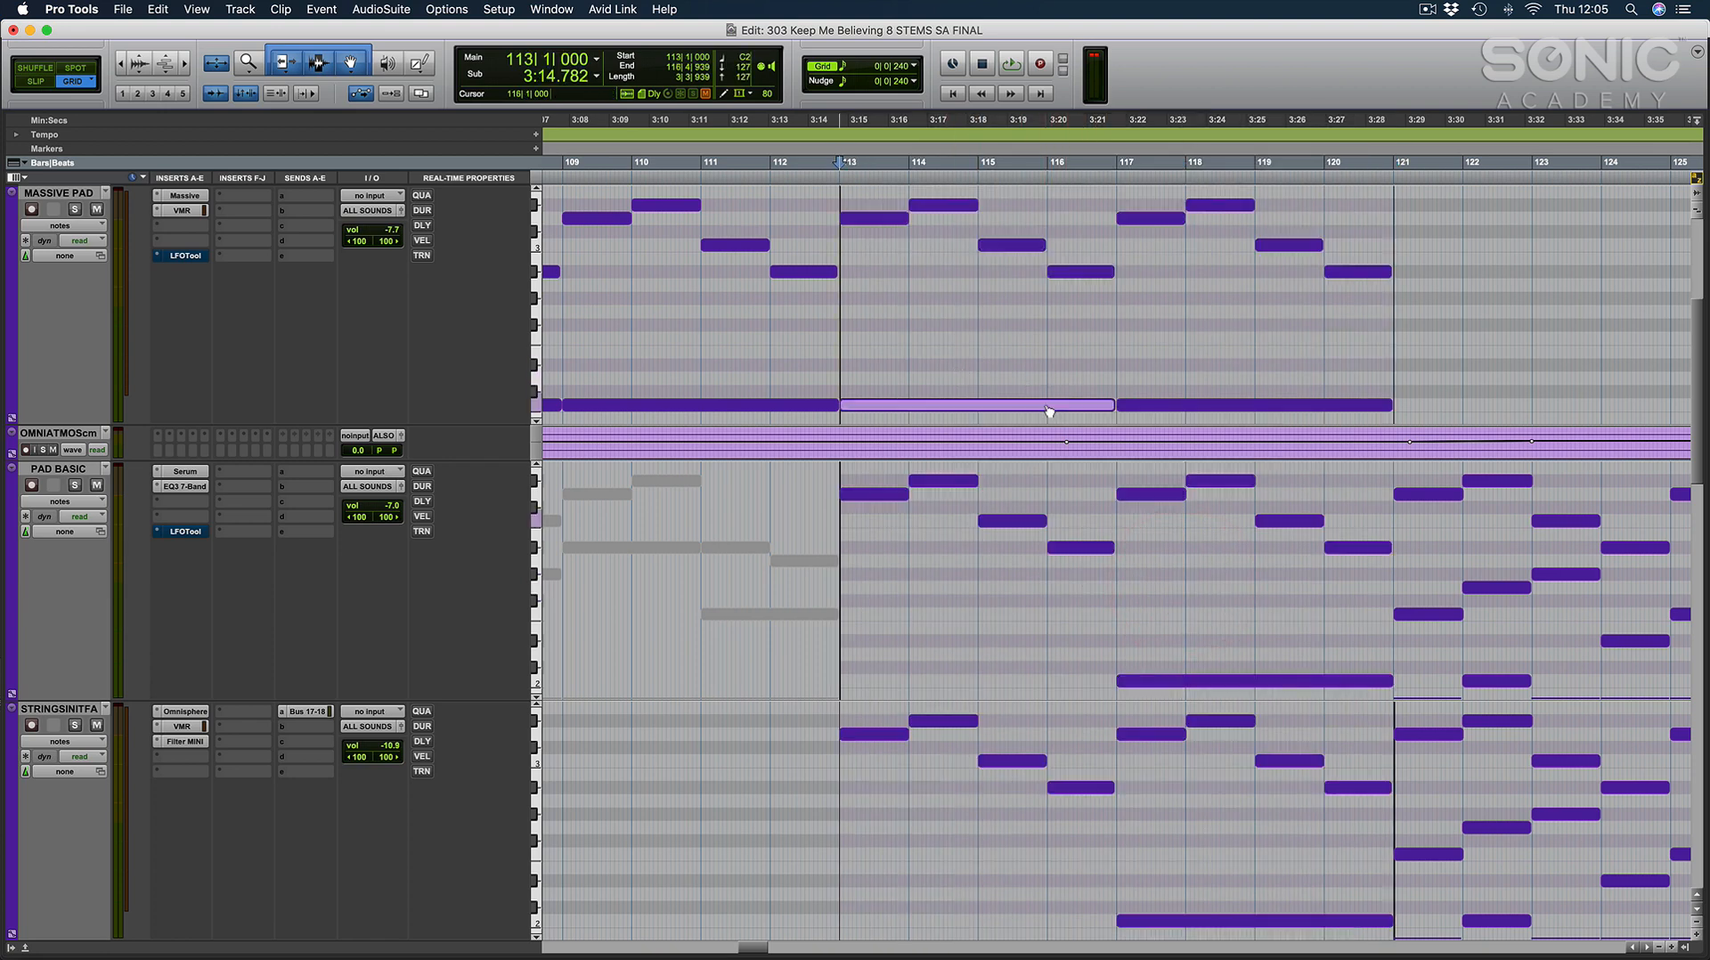
pyautogui.hscroll(2, 943, 370)
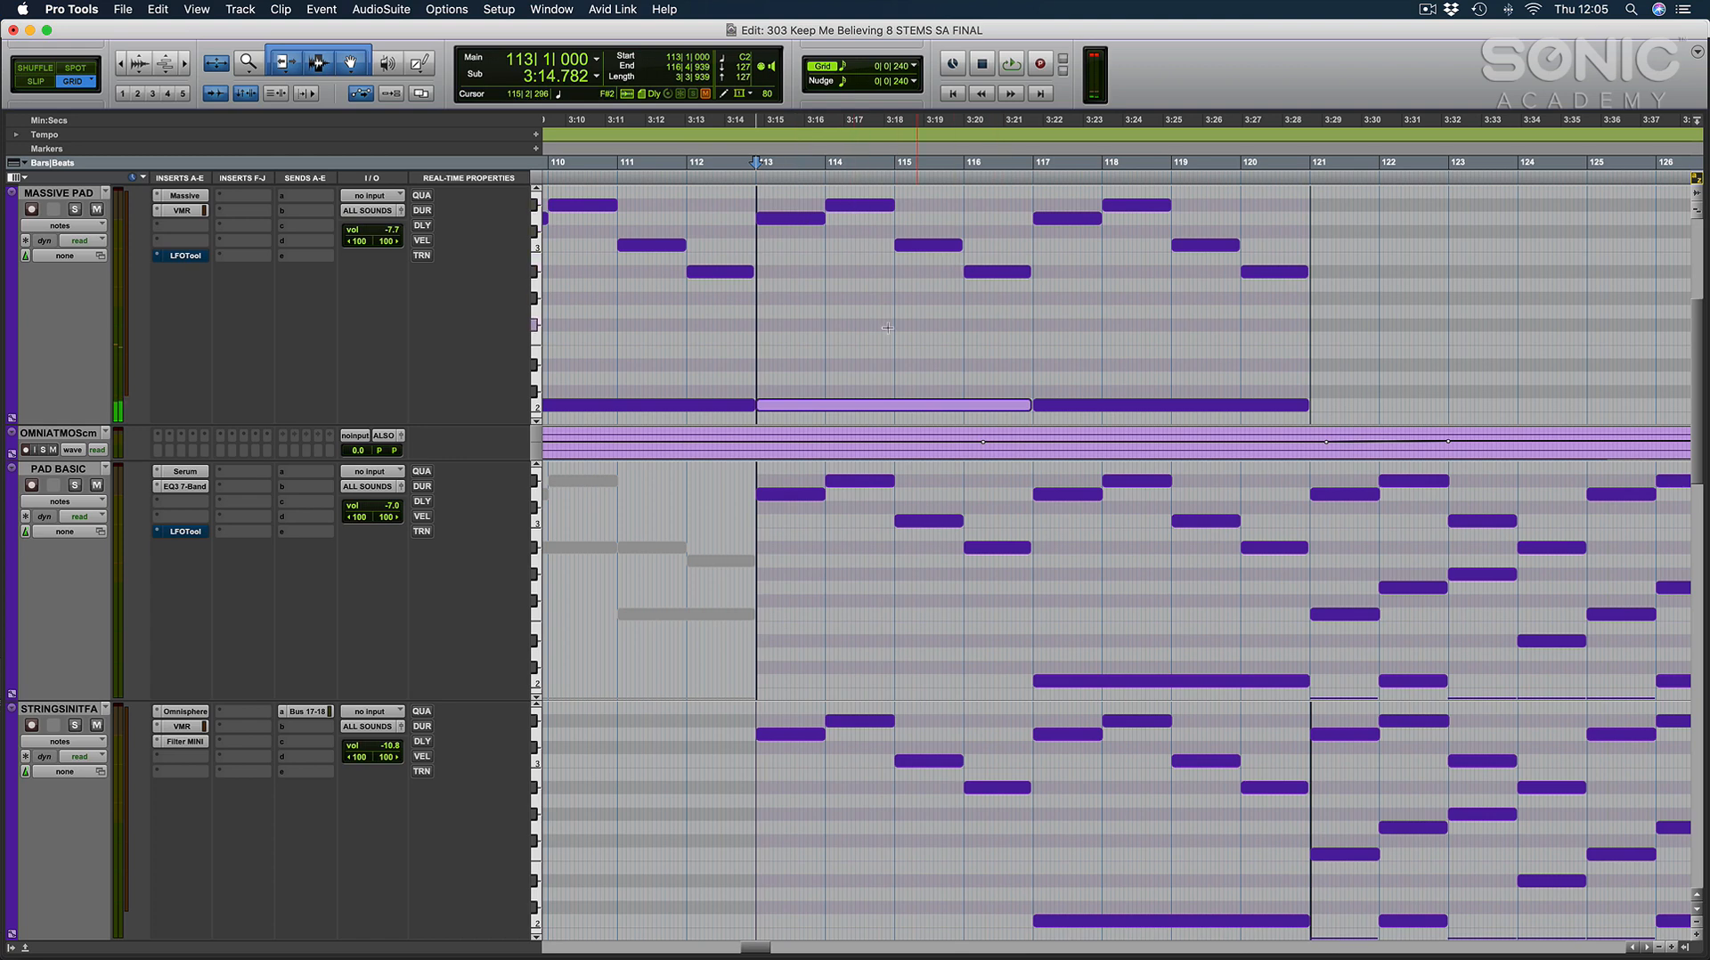
pyautogui.click(867, 325)
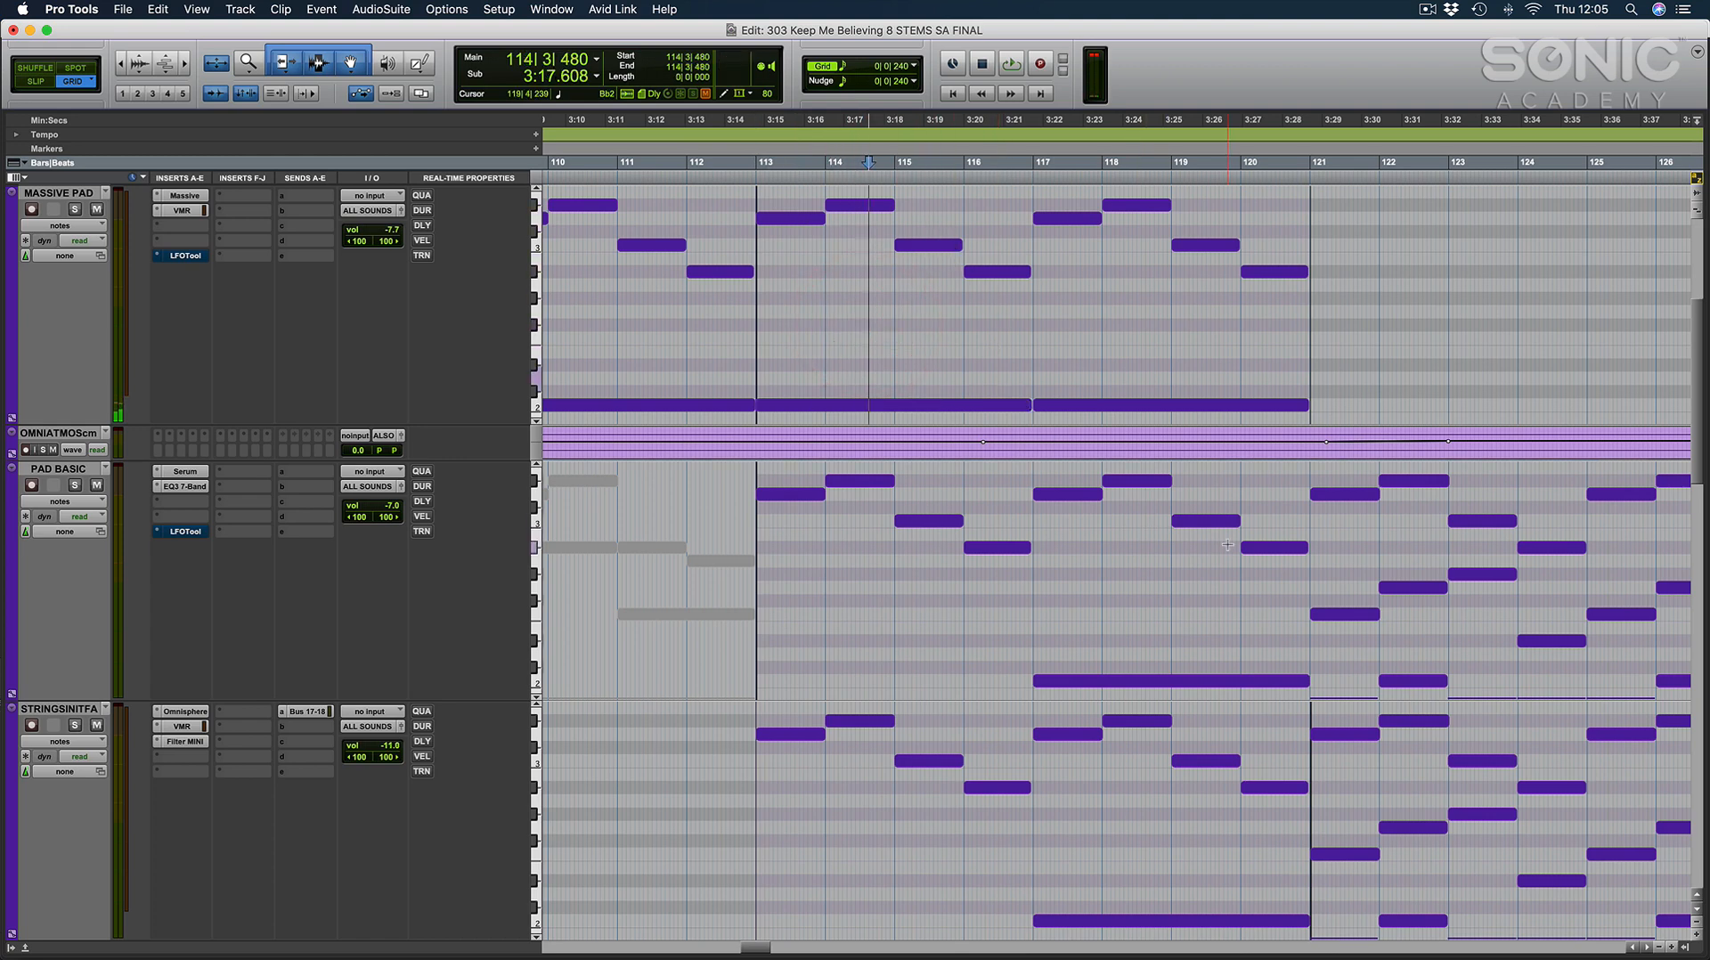
# Finish viewing the pad notes, return to the full arrangement and place the cursor at bar 110.
pyautogui.hscroll(6, 1227, 544)
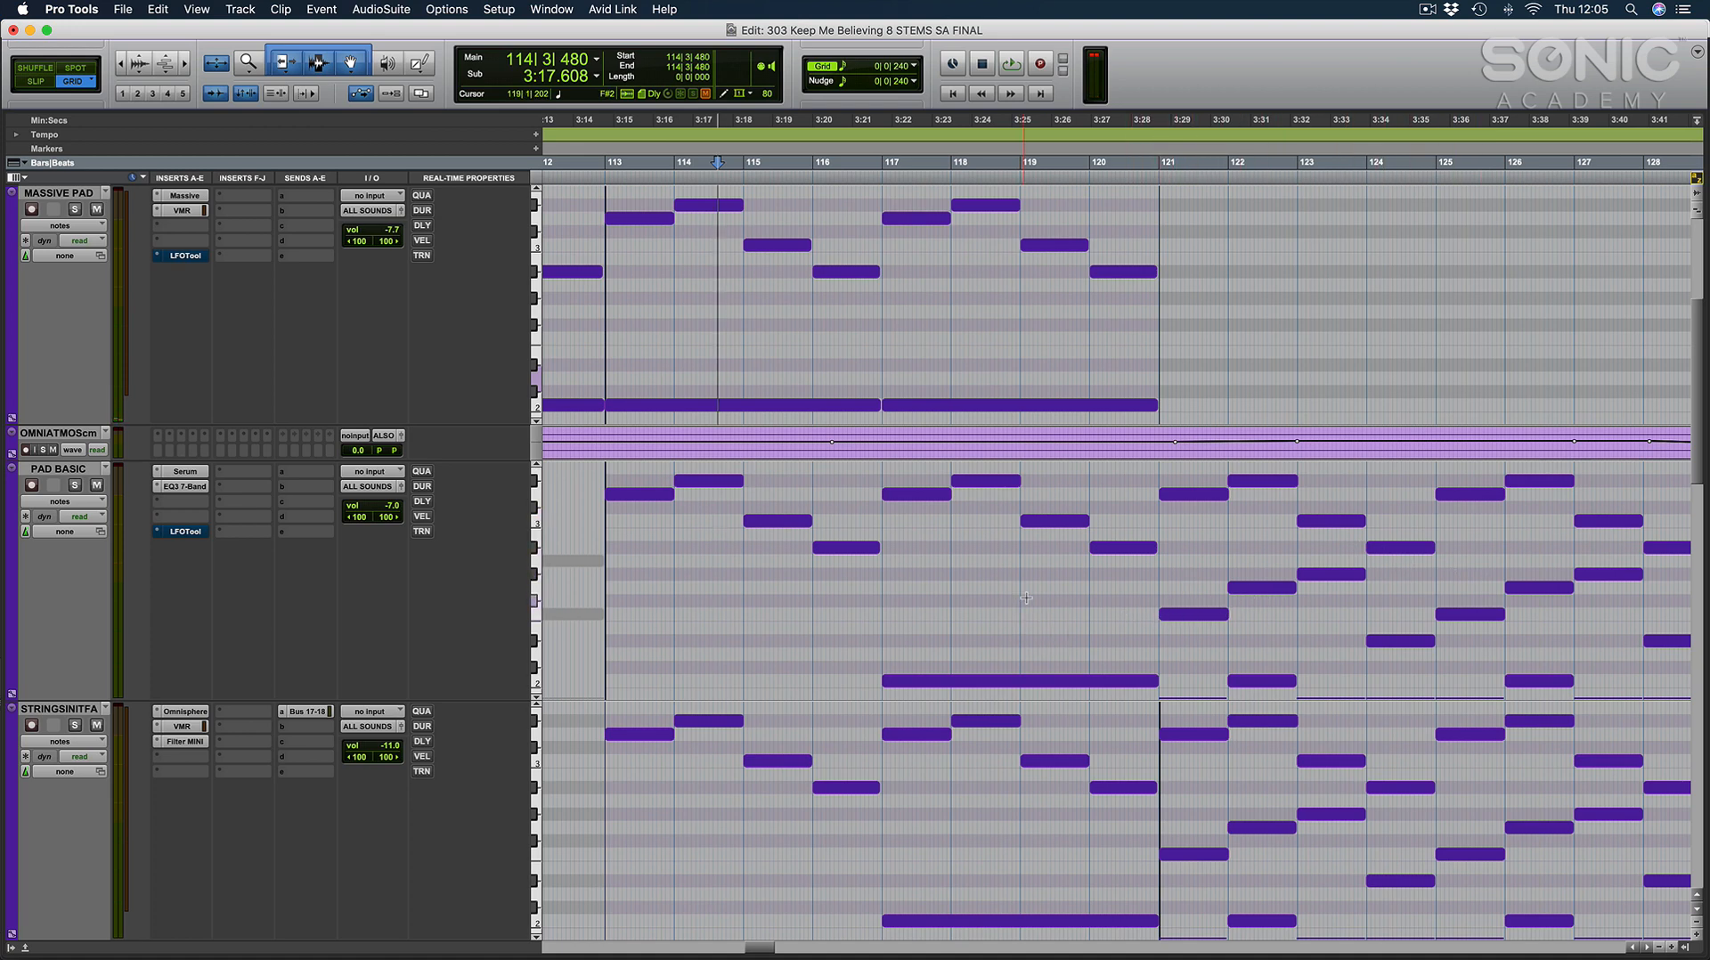
pyautogui.press('e')
pyautogui.click(971, 446)
pyautogui.click(907, 447)
pyautogui.click(924, 448)
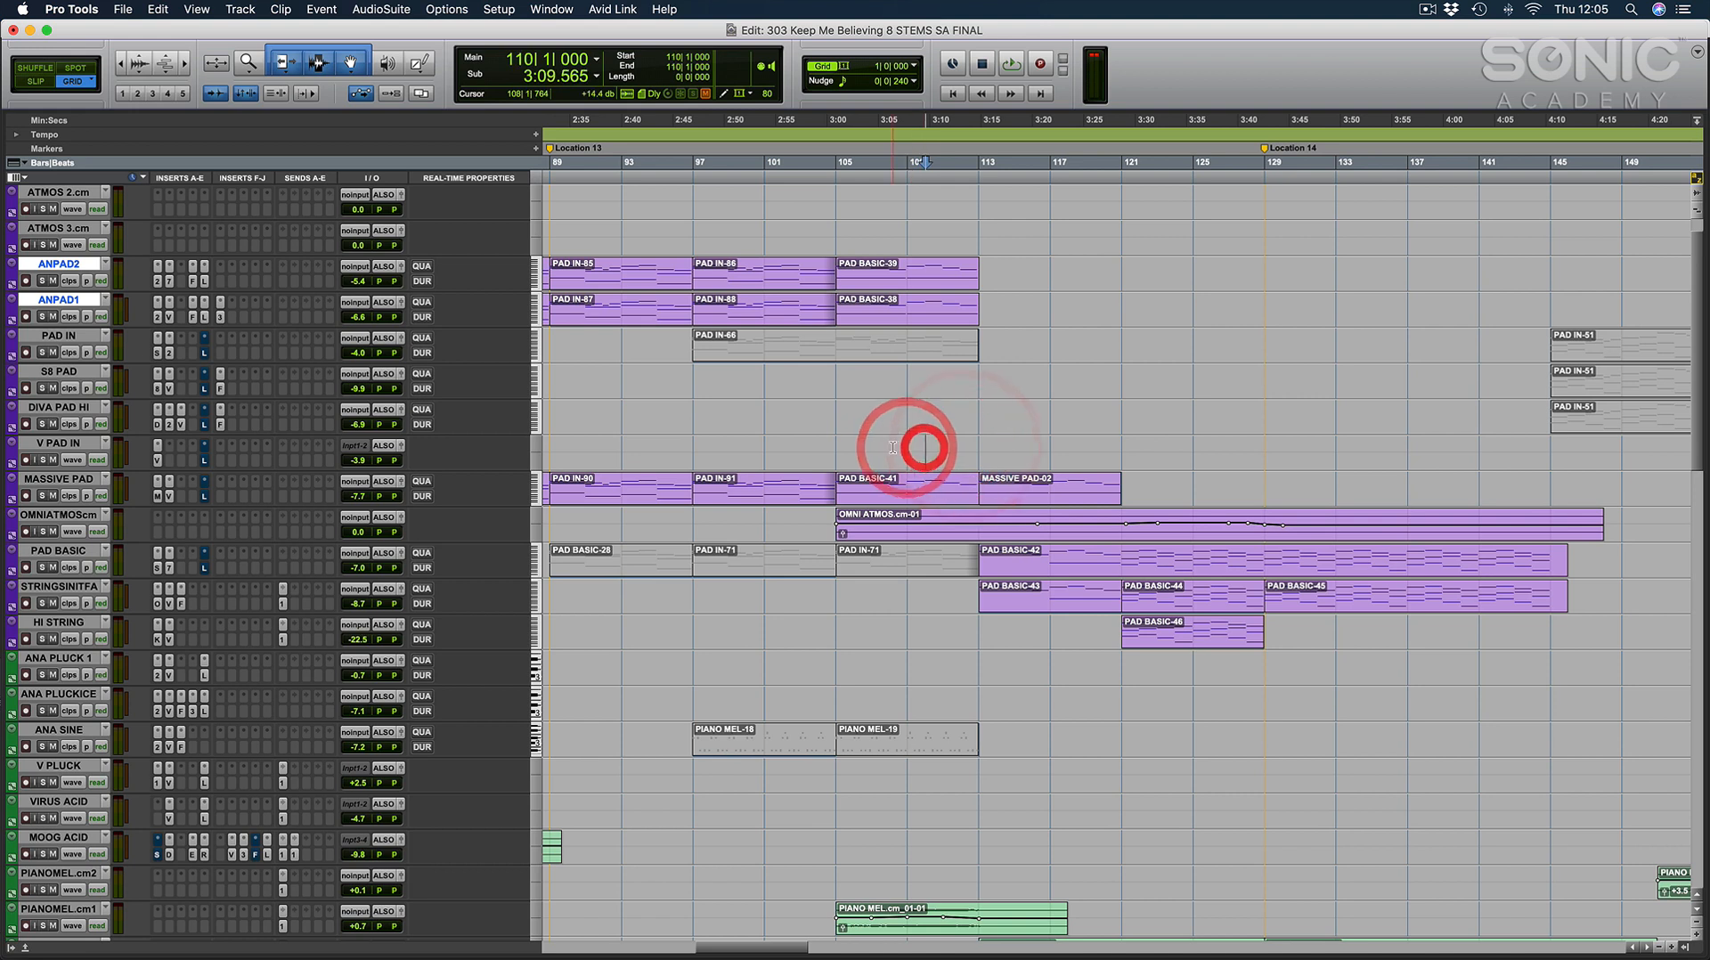
# Mark out the section from bar 105 to bar 129 with the cursor, play from bar 105 and stop.
pyautogui.click(836, 447)
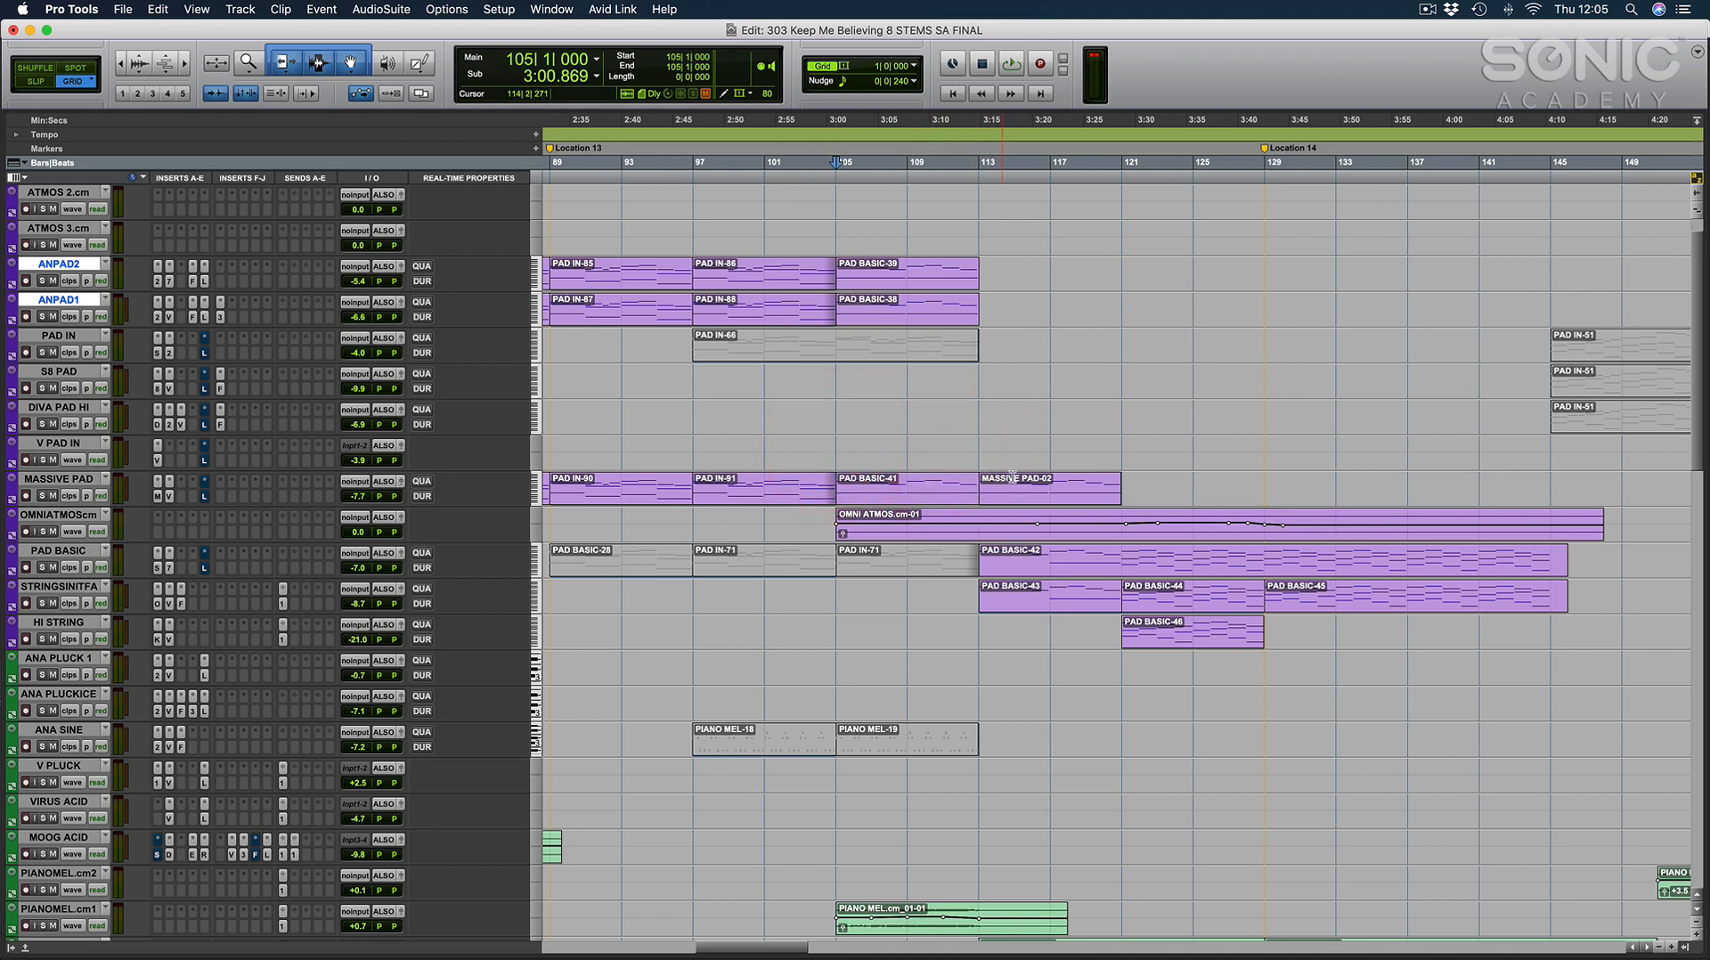
pyautogui.click(1259, 441)
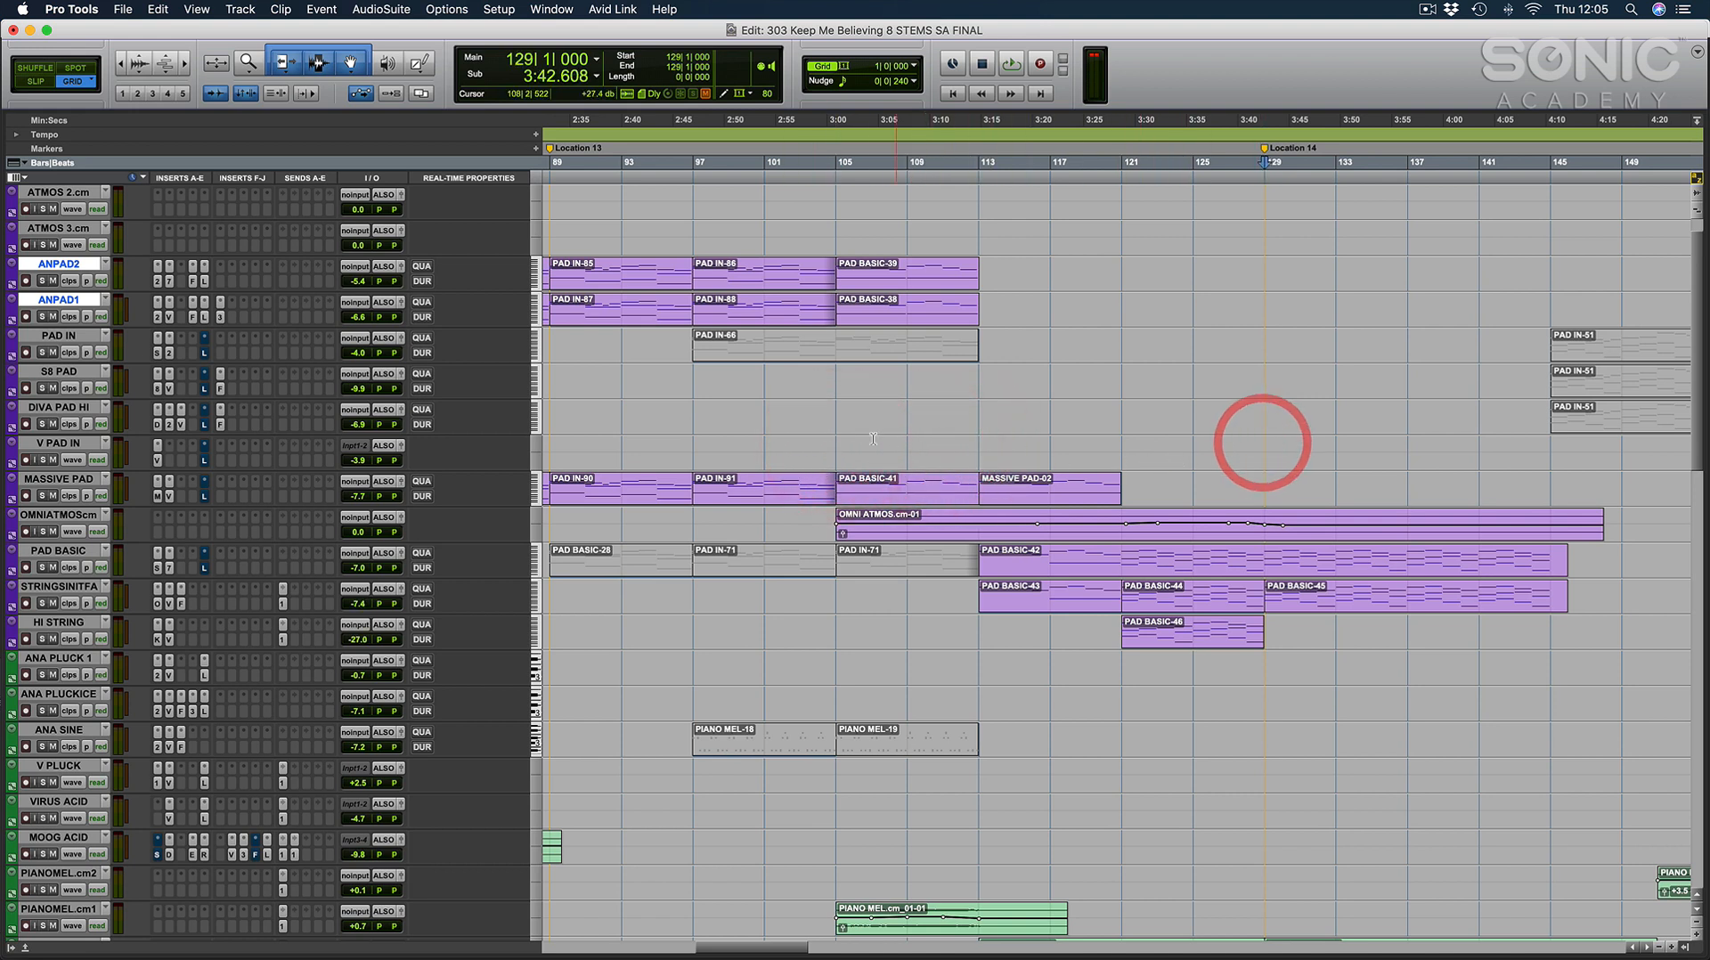
pyautogui.click(840, 444)
pyautogui.press('space')
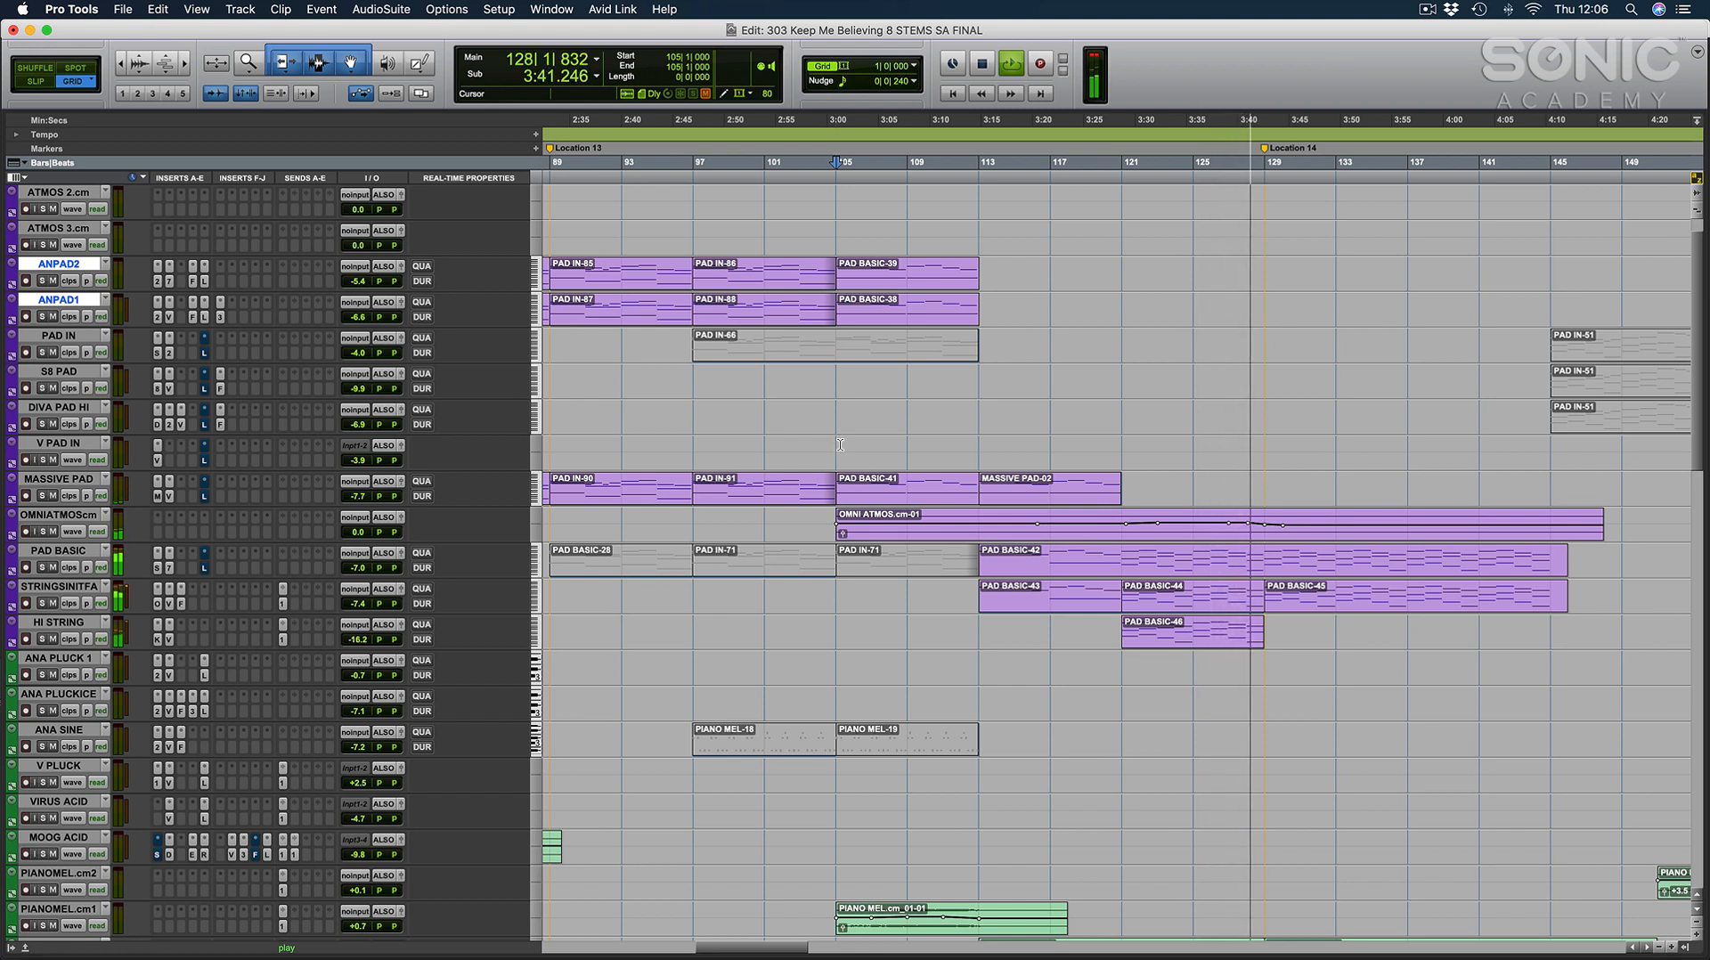
pyautogui.press('space')
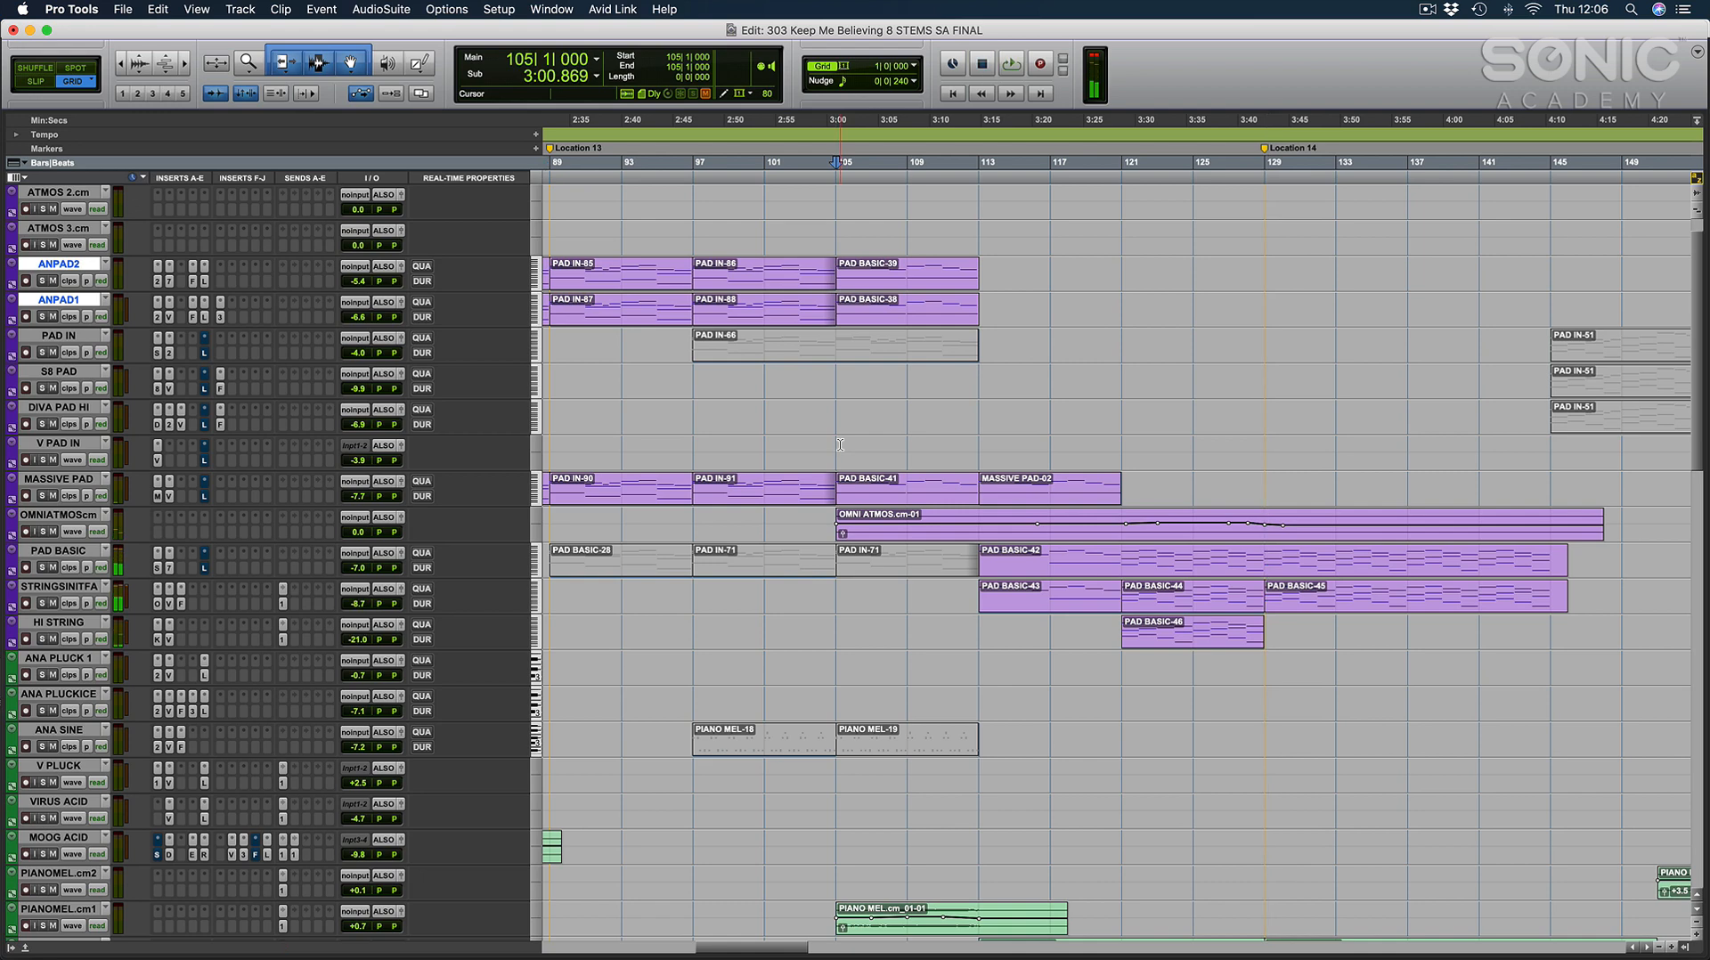
# Inspect the PIANO MEL.cm-02 clip close up, placing the cursor at 115|3|240, and return to the arrangement.
pyautogui.scroll(-9, 1046, 734)
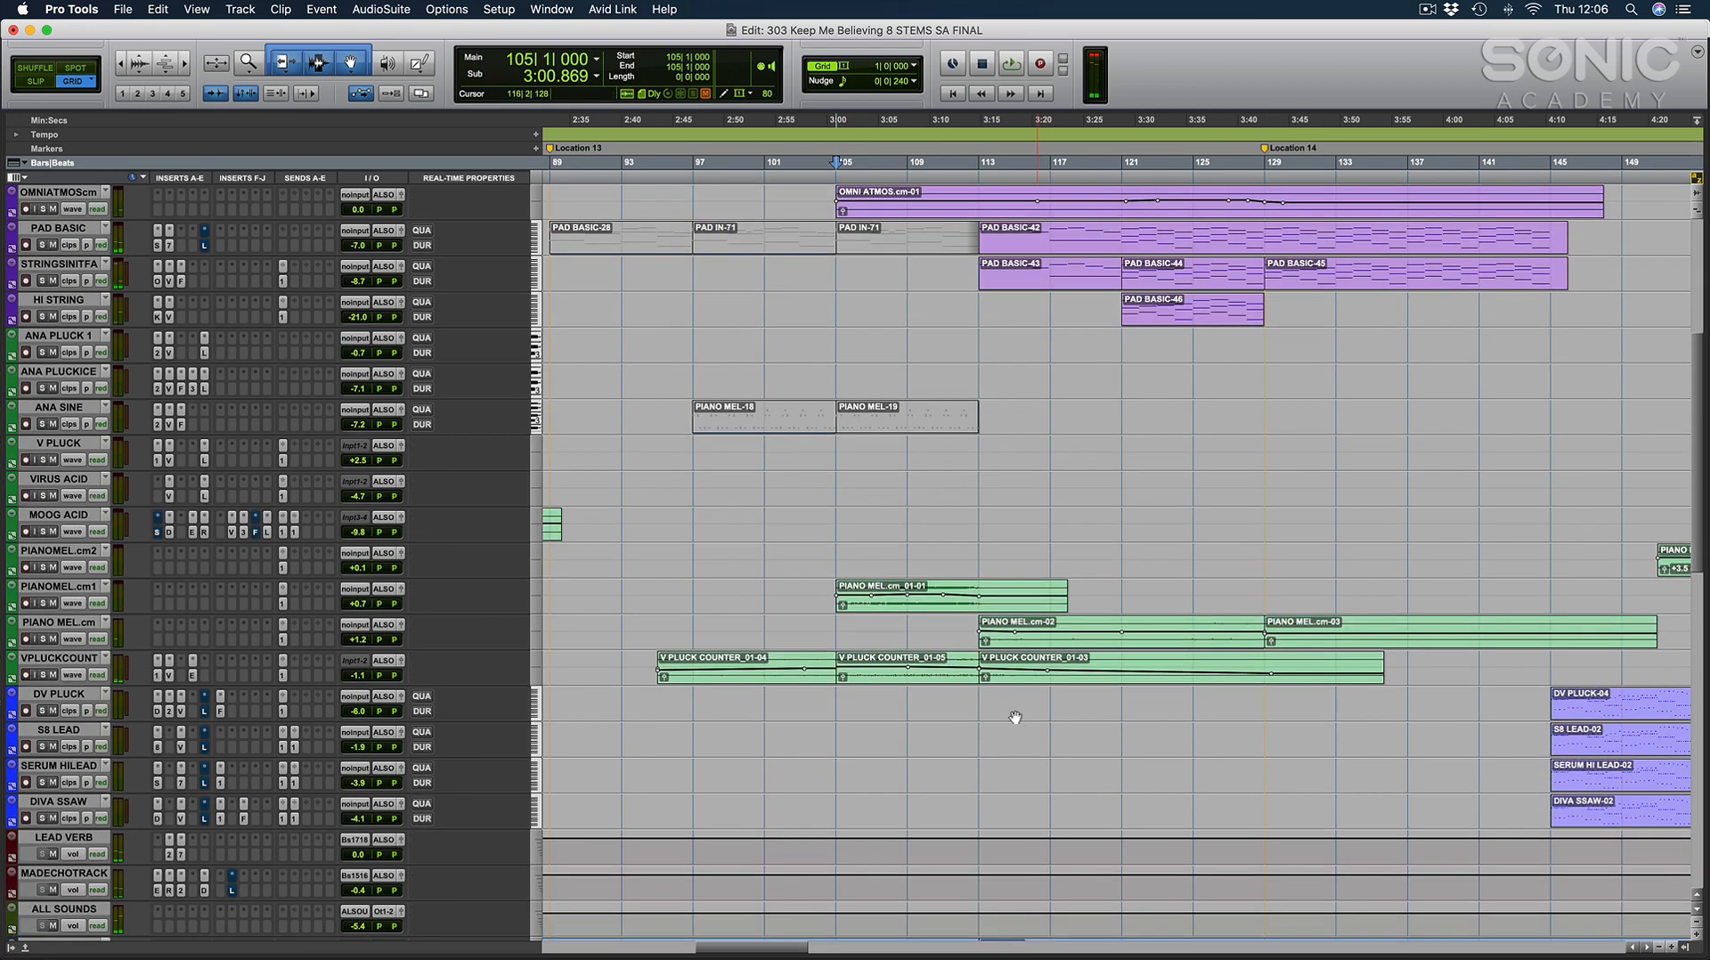
pyautogui.hscroll(4, 1015, 712)
pyautogui.click(839, 643)
pyautogui.press('e')
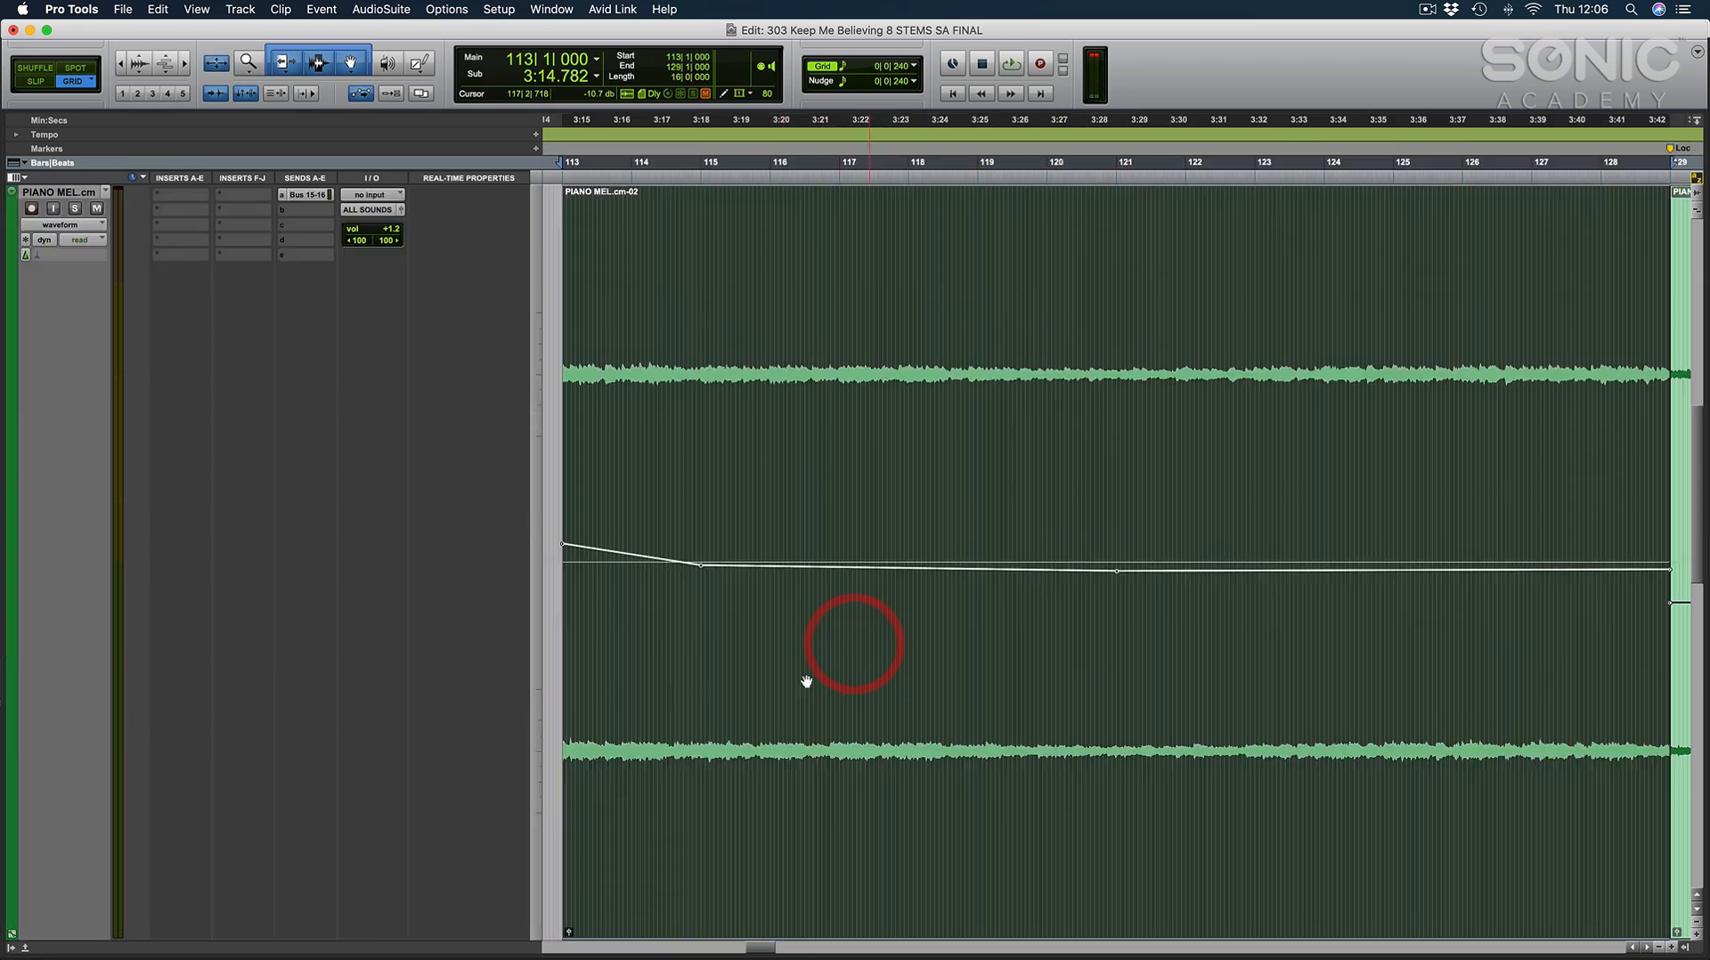
pyautogui.click(740, 387)
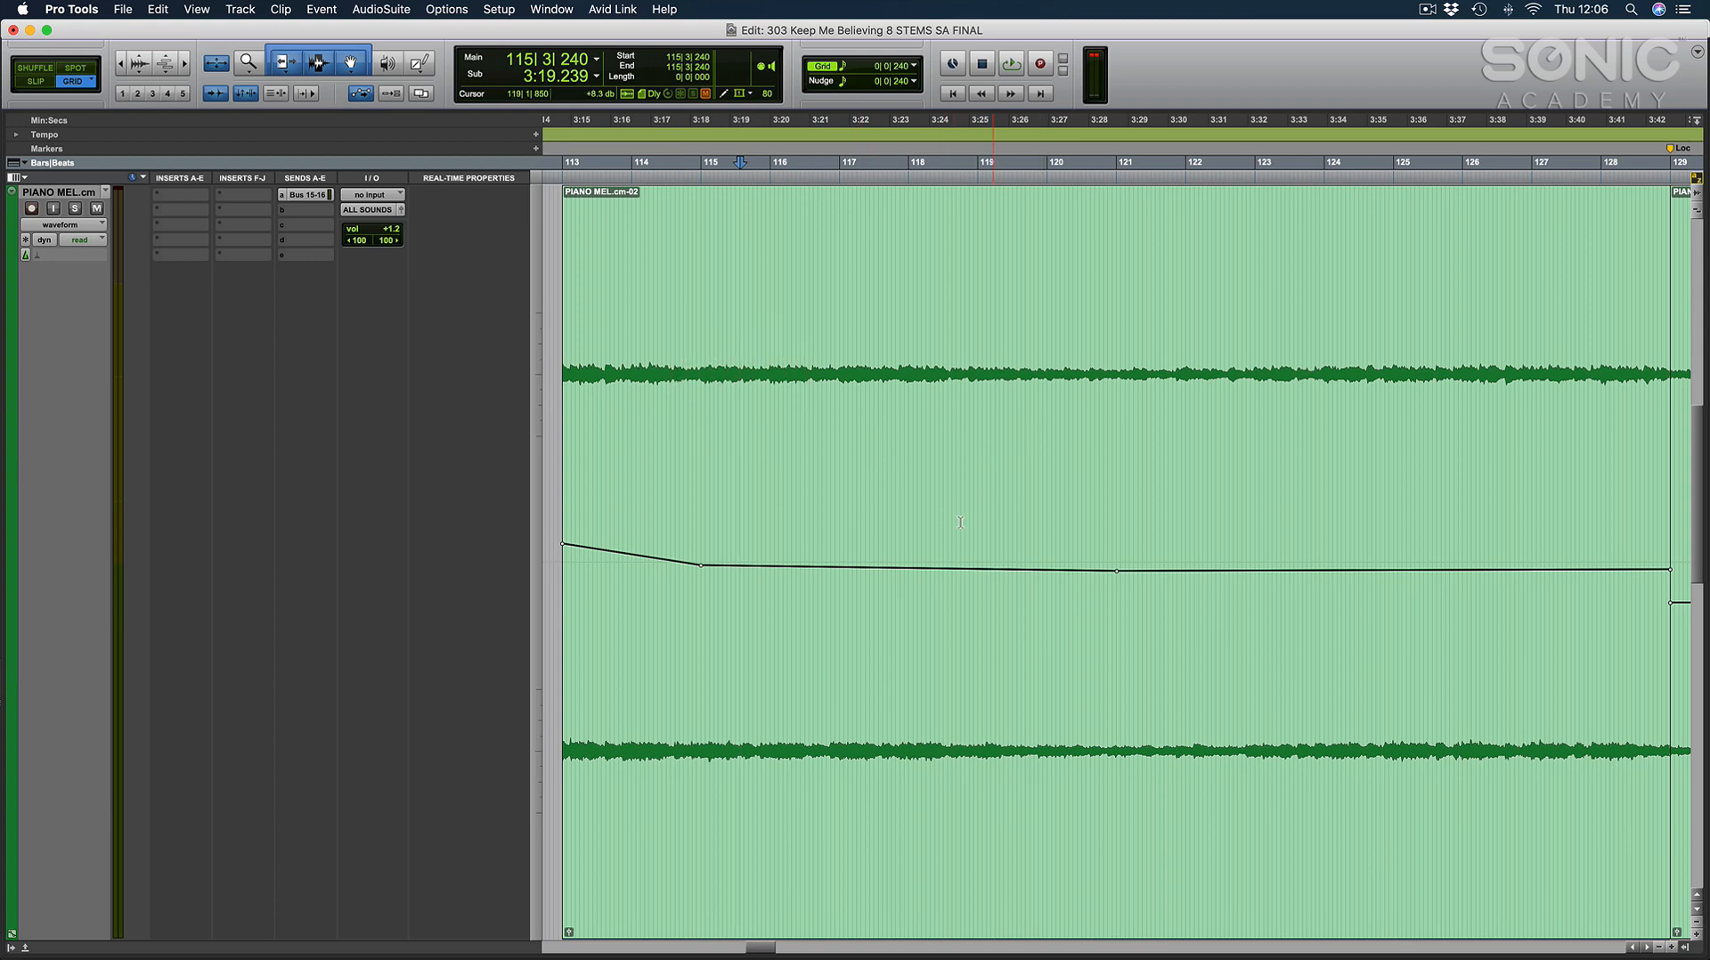
pyautogui.press('e')
# Review the pad, string and piano clips in the breakdown, placing the cursor at bars 119, 105 and 115.
pyautogui.click(895, 553)
pyautogui.scroll(6, 891, 552)
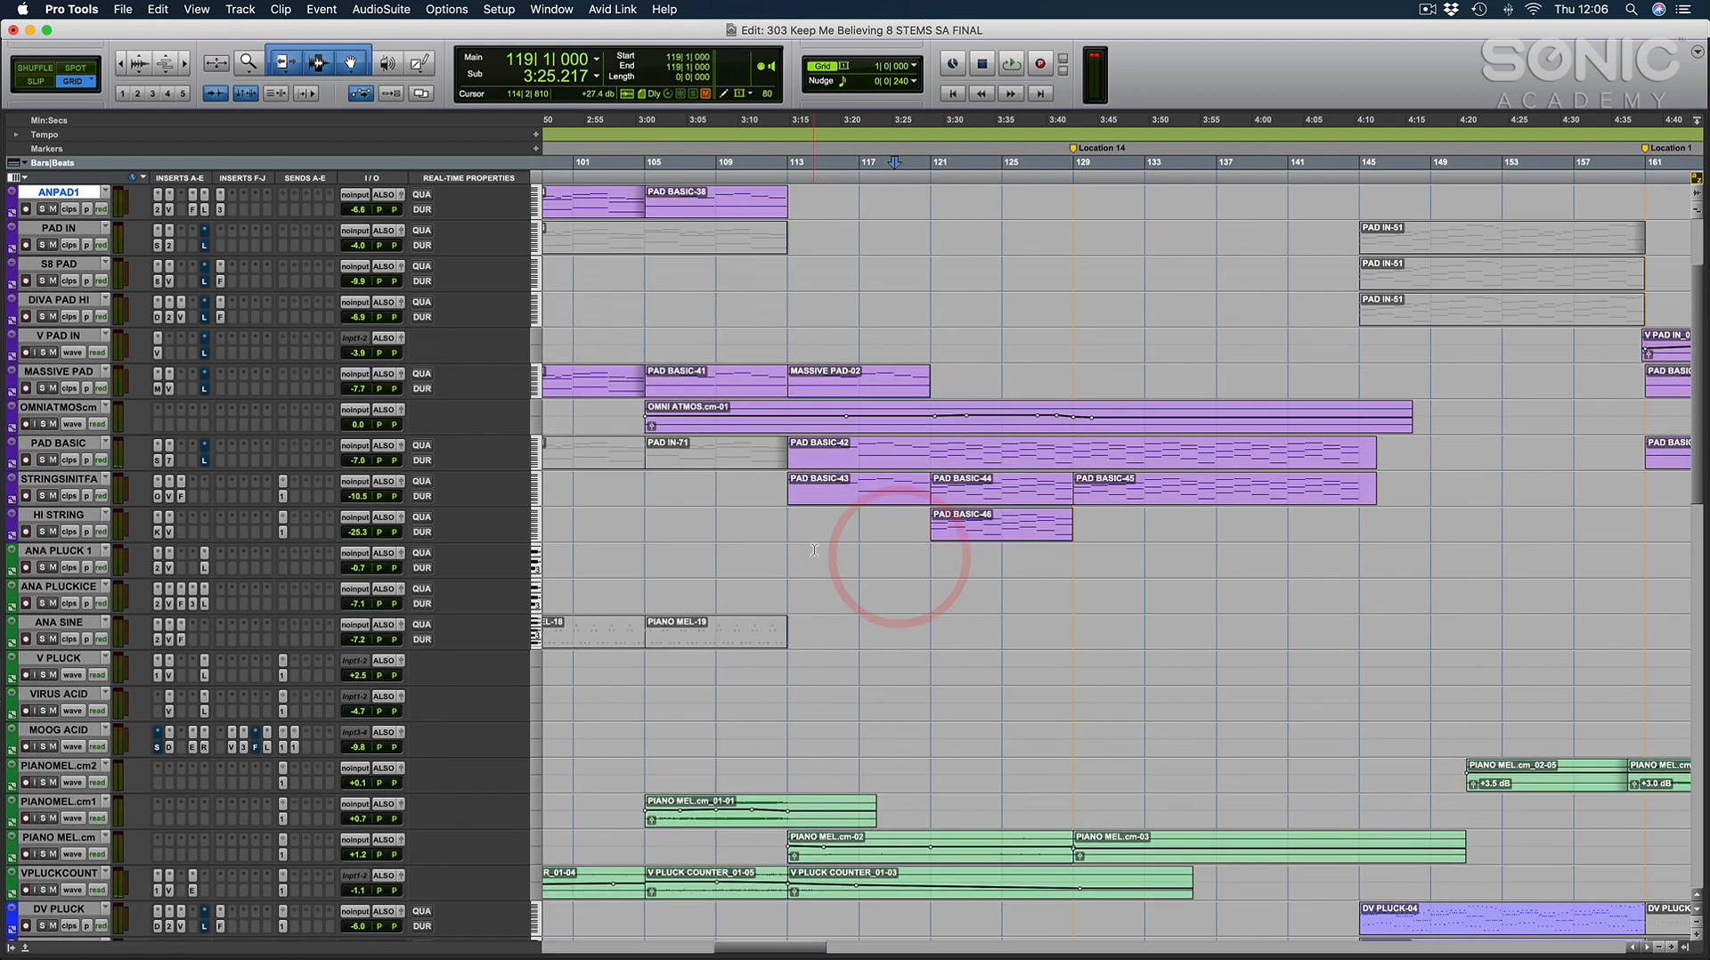
pyautogui.click(642, 522)
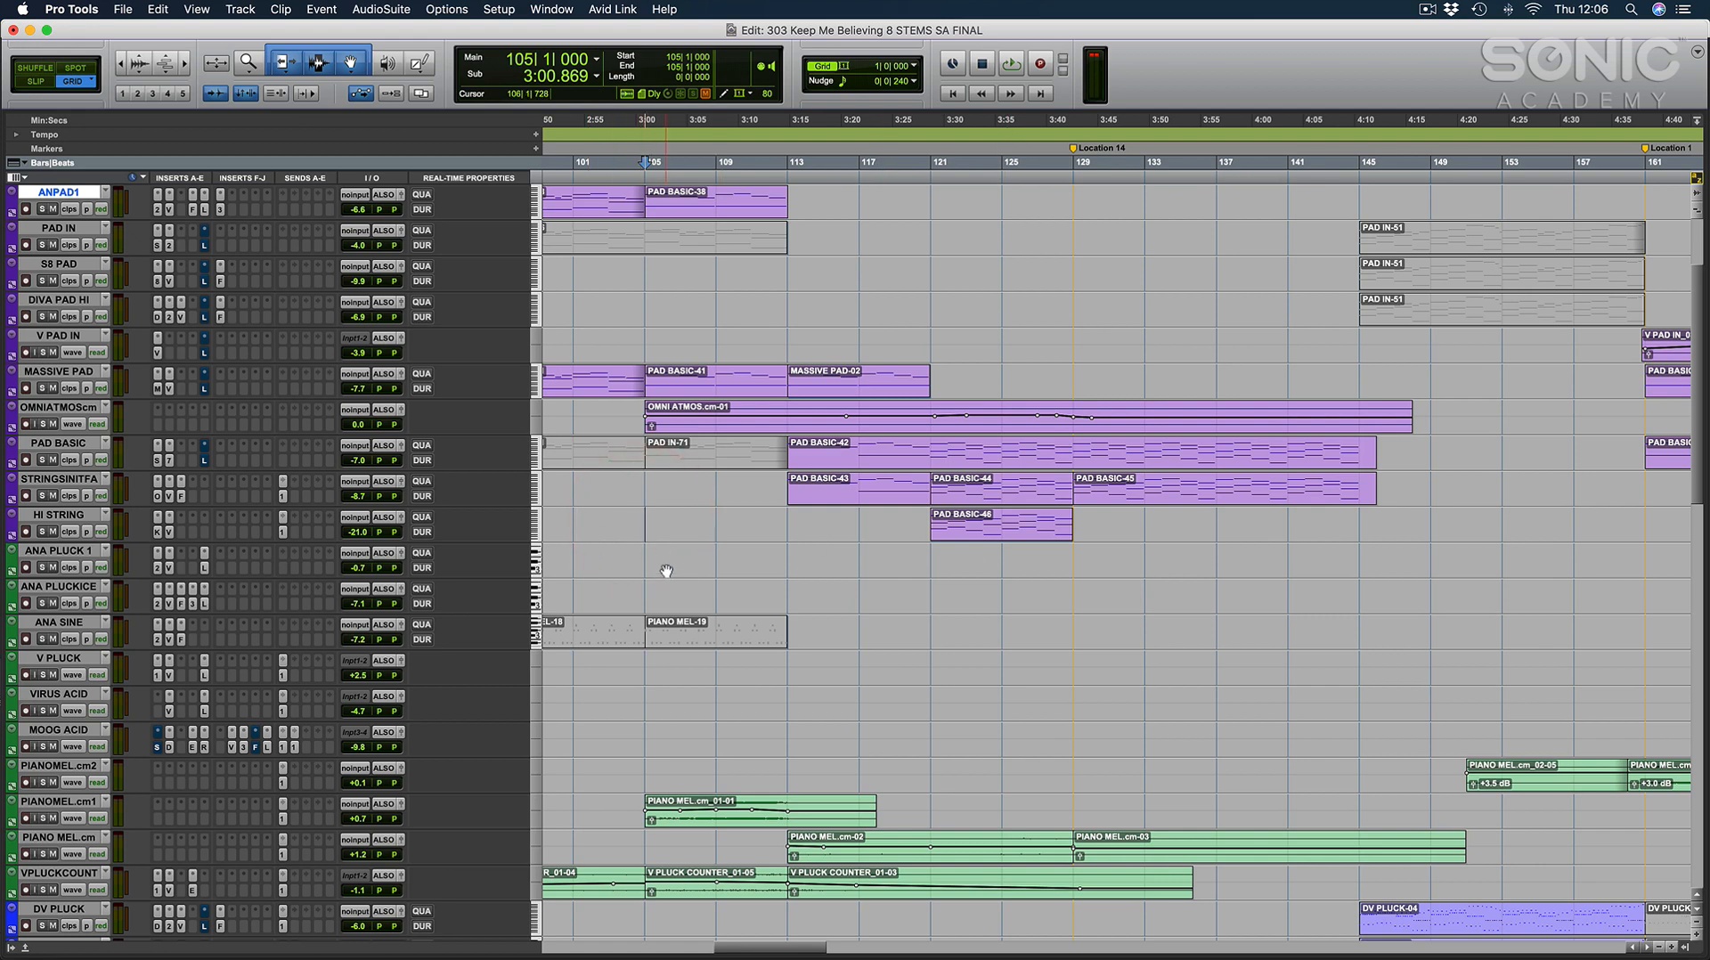
pyautogui.scroll(-1, 780, 621)
pyautogui.hscroll(1, 781, 621)
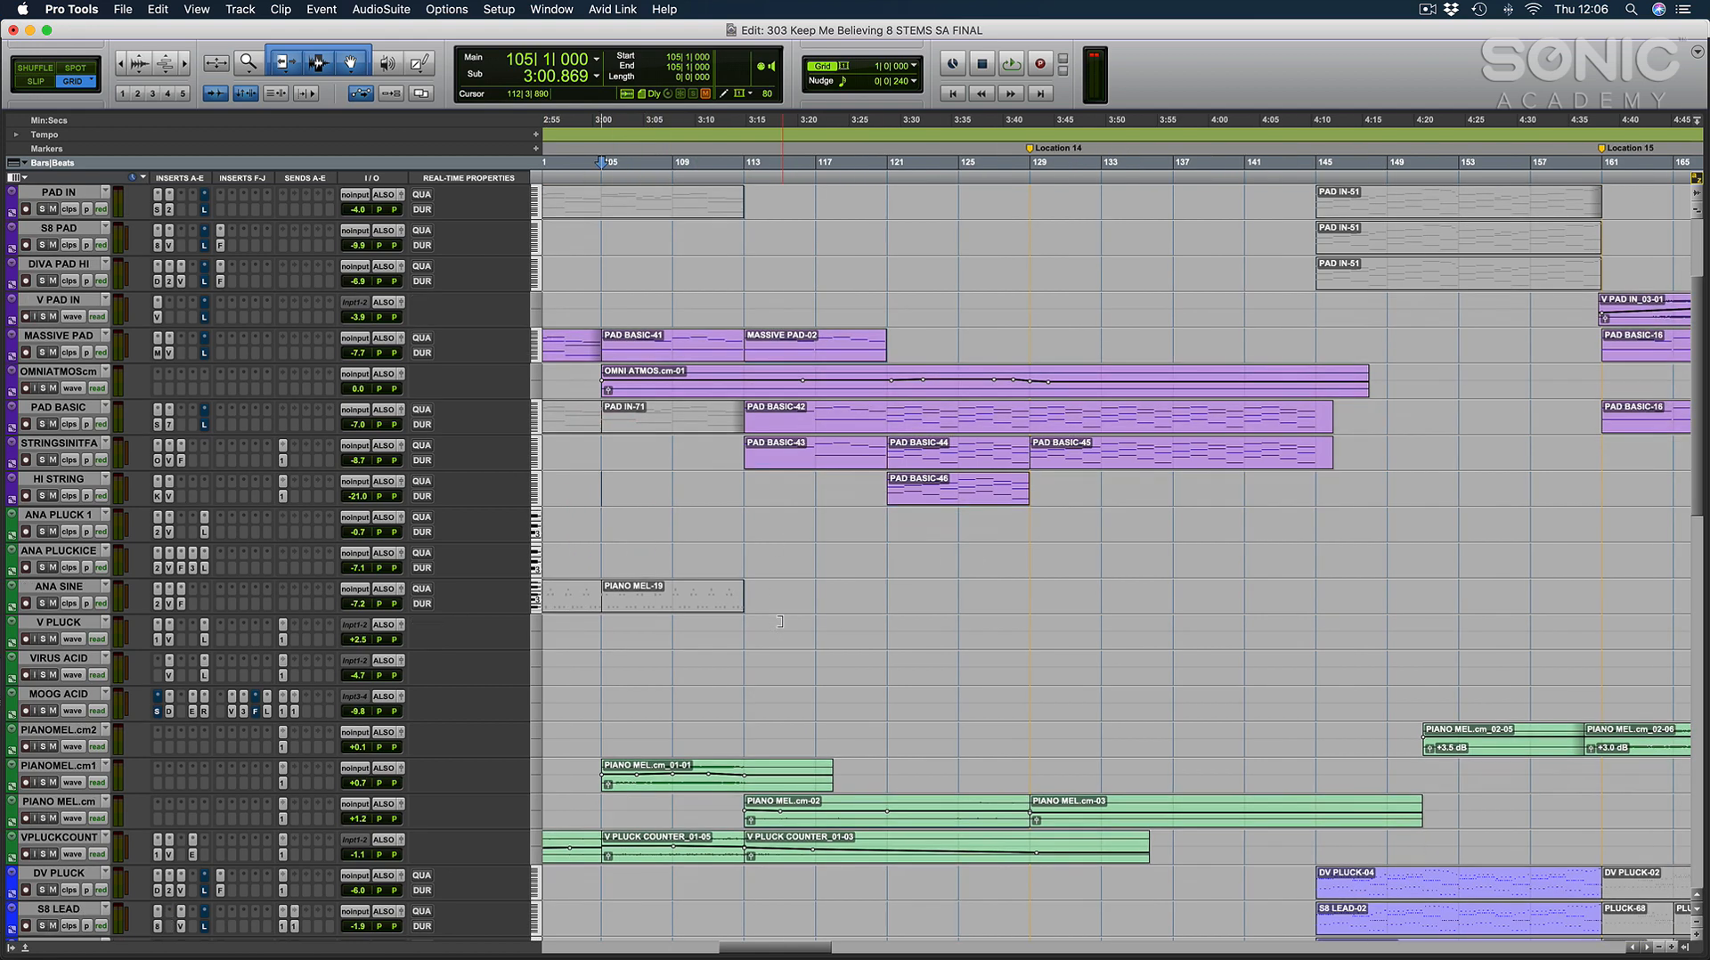
pyautogui.scroll(2, 808, 620)
pyautogui.click(785, 592)
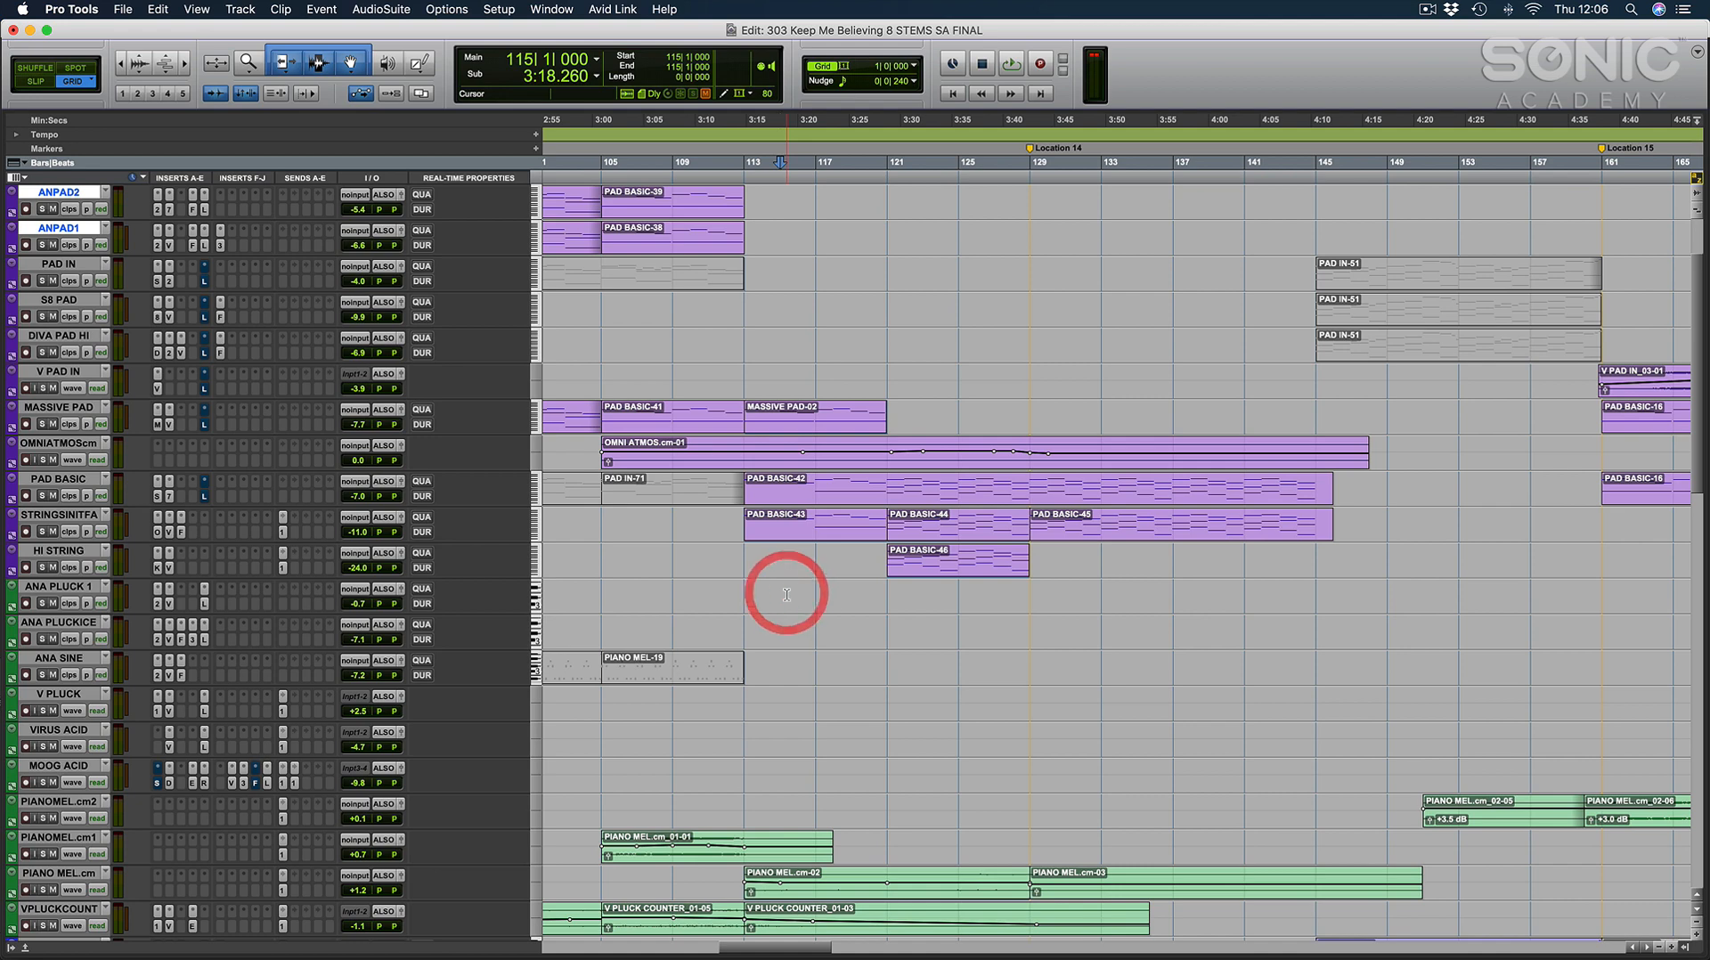
# Examine where the HI STRING part ends, placing the cursor at bar 129.
pyautogui.hscroll(-1, 864, 580)
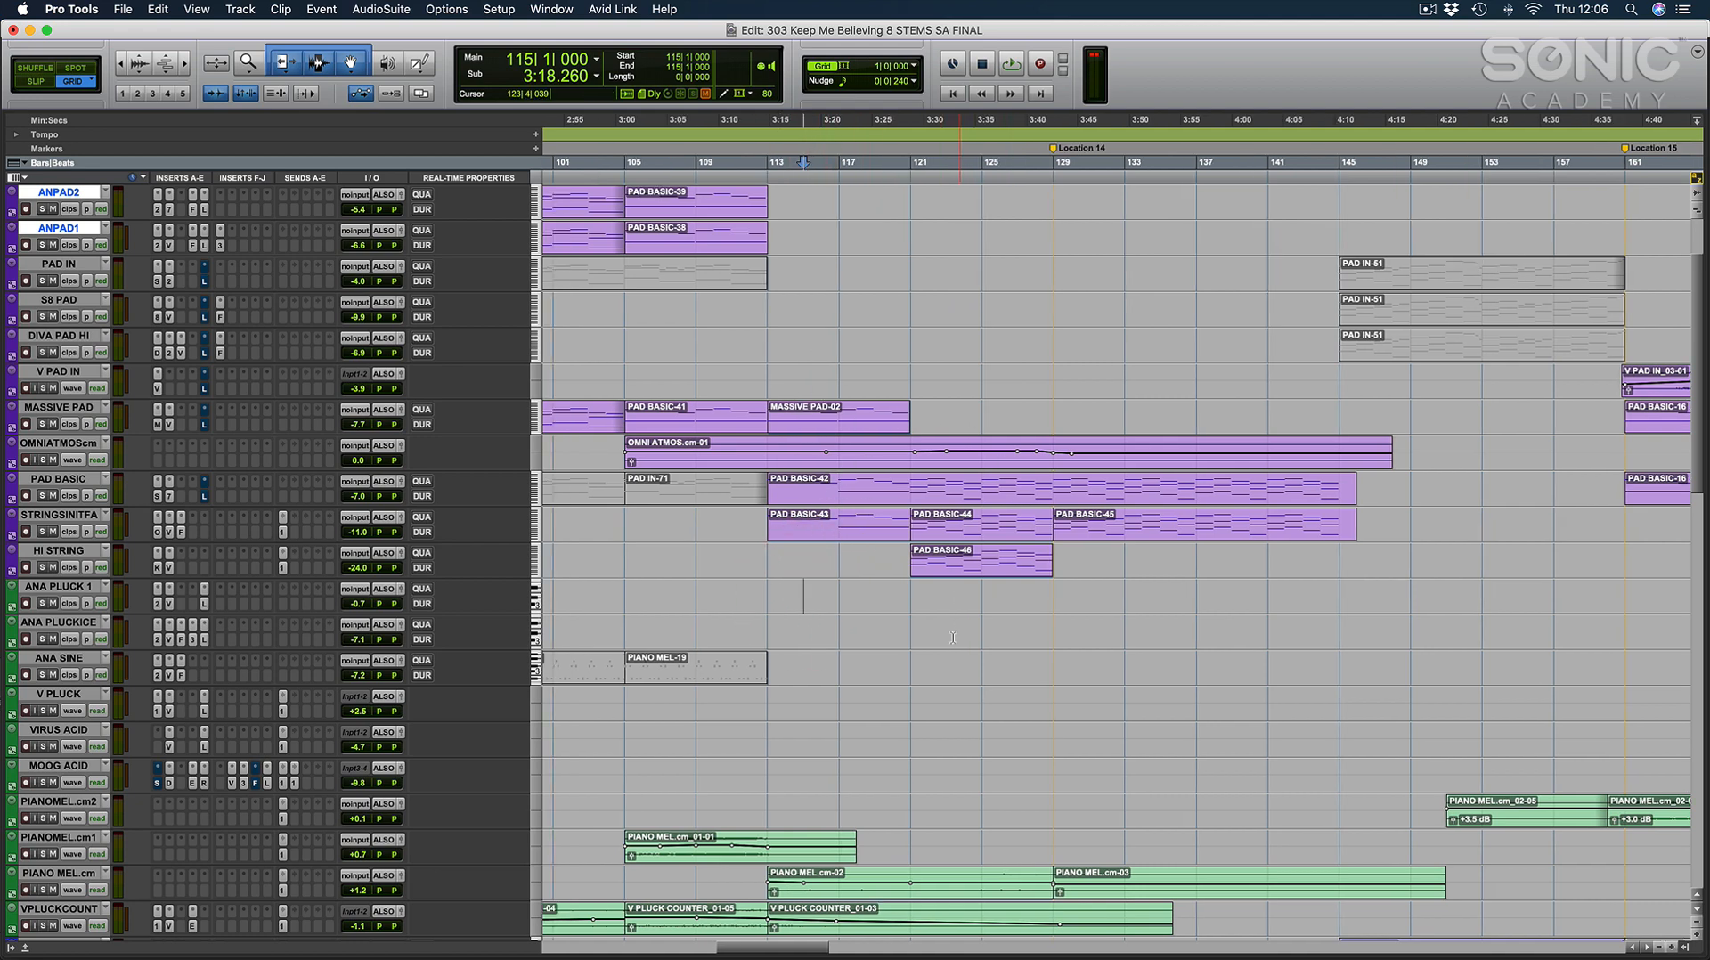
pyautogui.hscroll(3, 912, 640)
pyautogui.scroll(1, 912, 640)
pyautogui.click(915, 630)
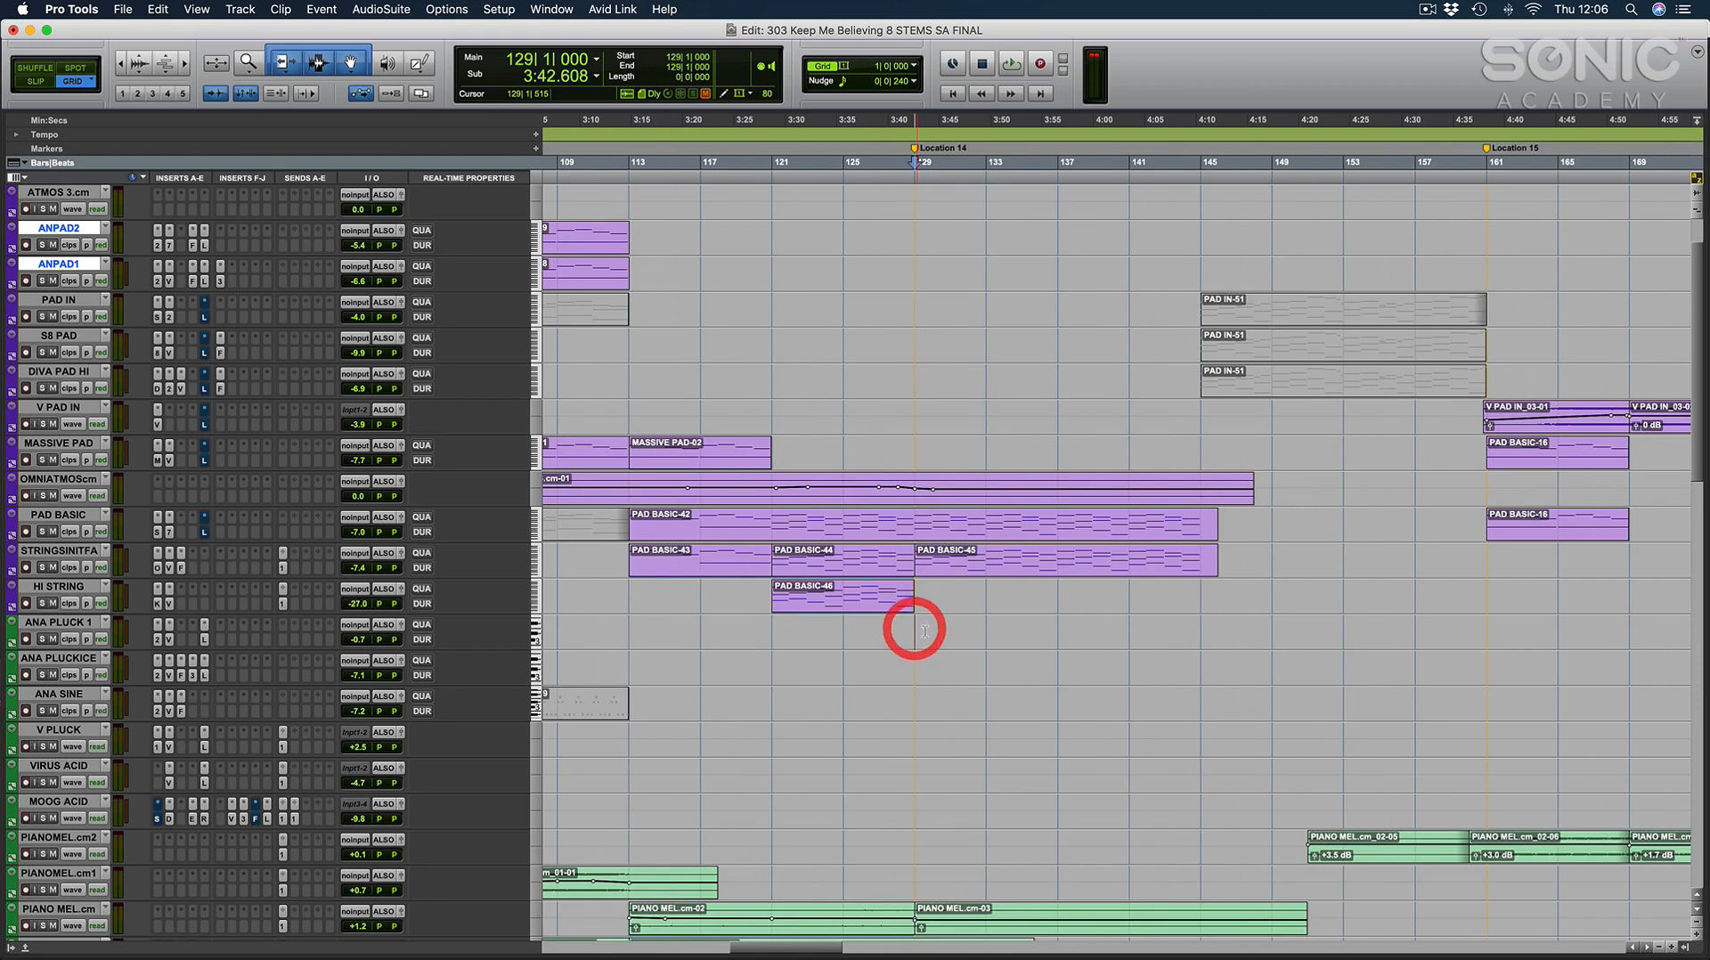
pyautogui.click(891, 629)
pyautogui.click(916, 626)
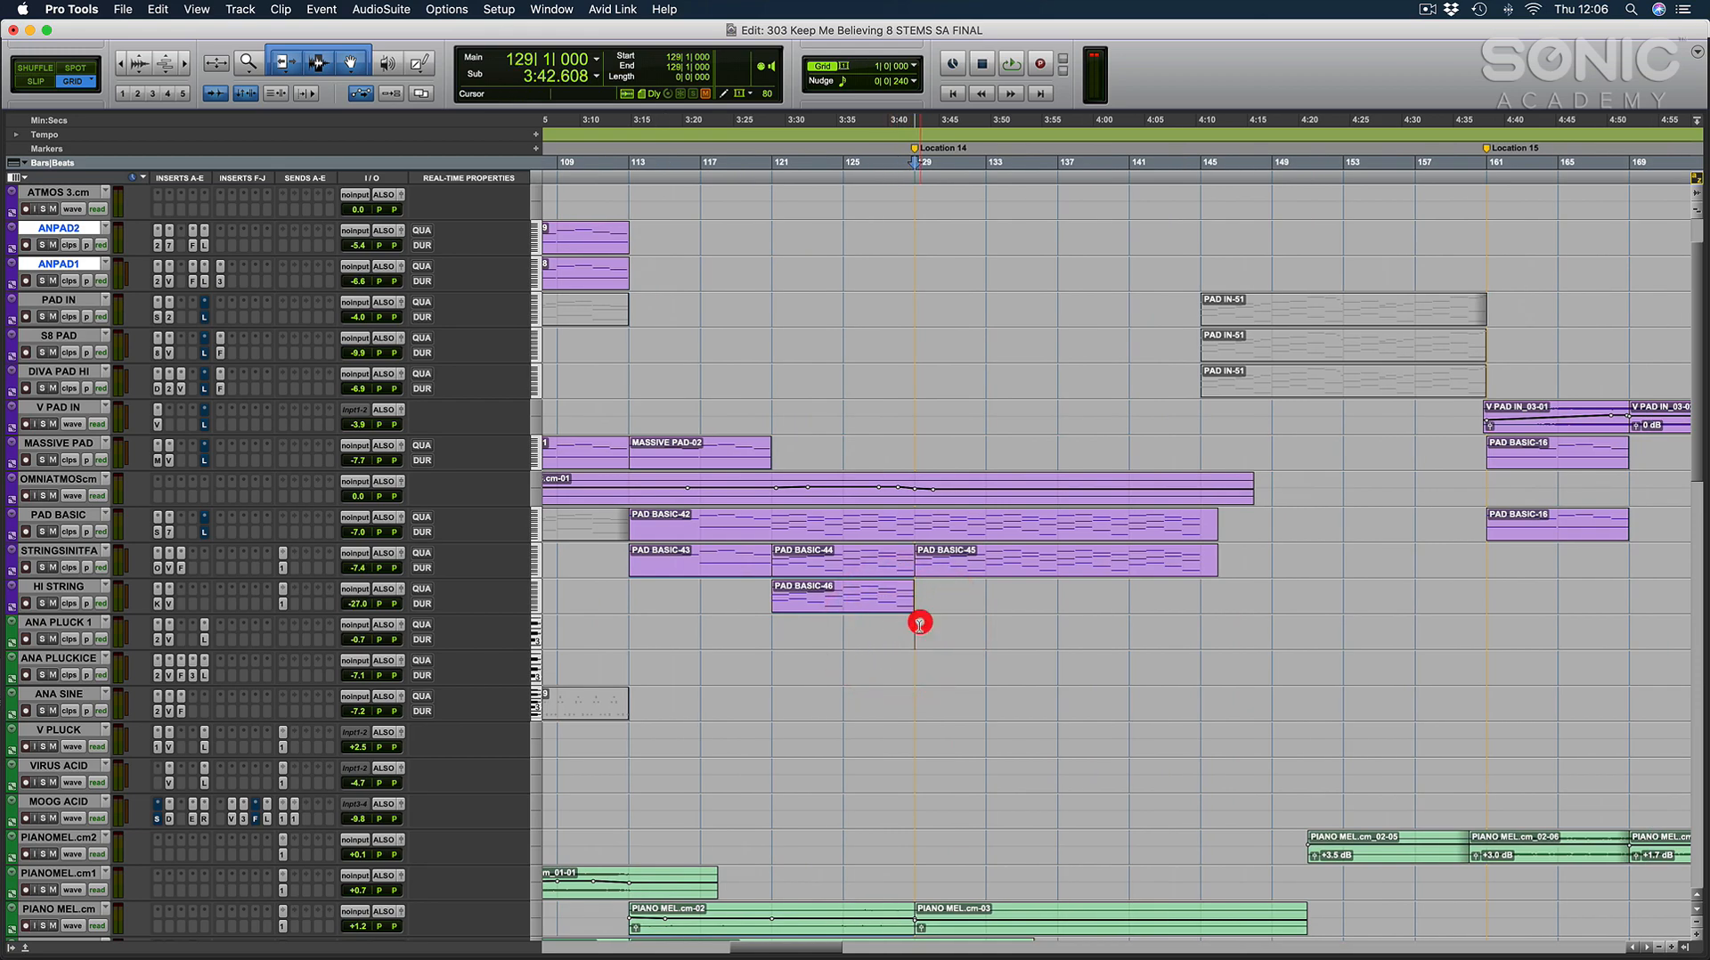
# Zoom in on the Vocal main 2-12 clip in the vocal group and start playback from bar 128.
pyautogui.scroll(-10, 916, 626)
pyautogui.scroll(-6, 926, 630)
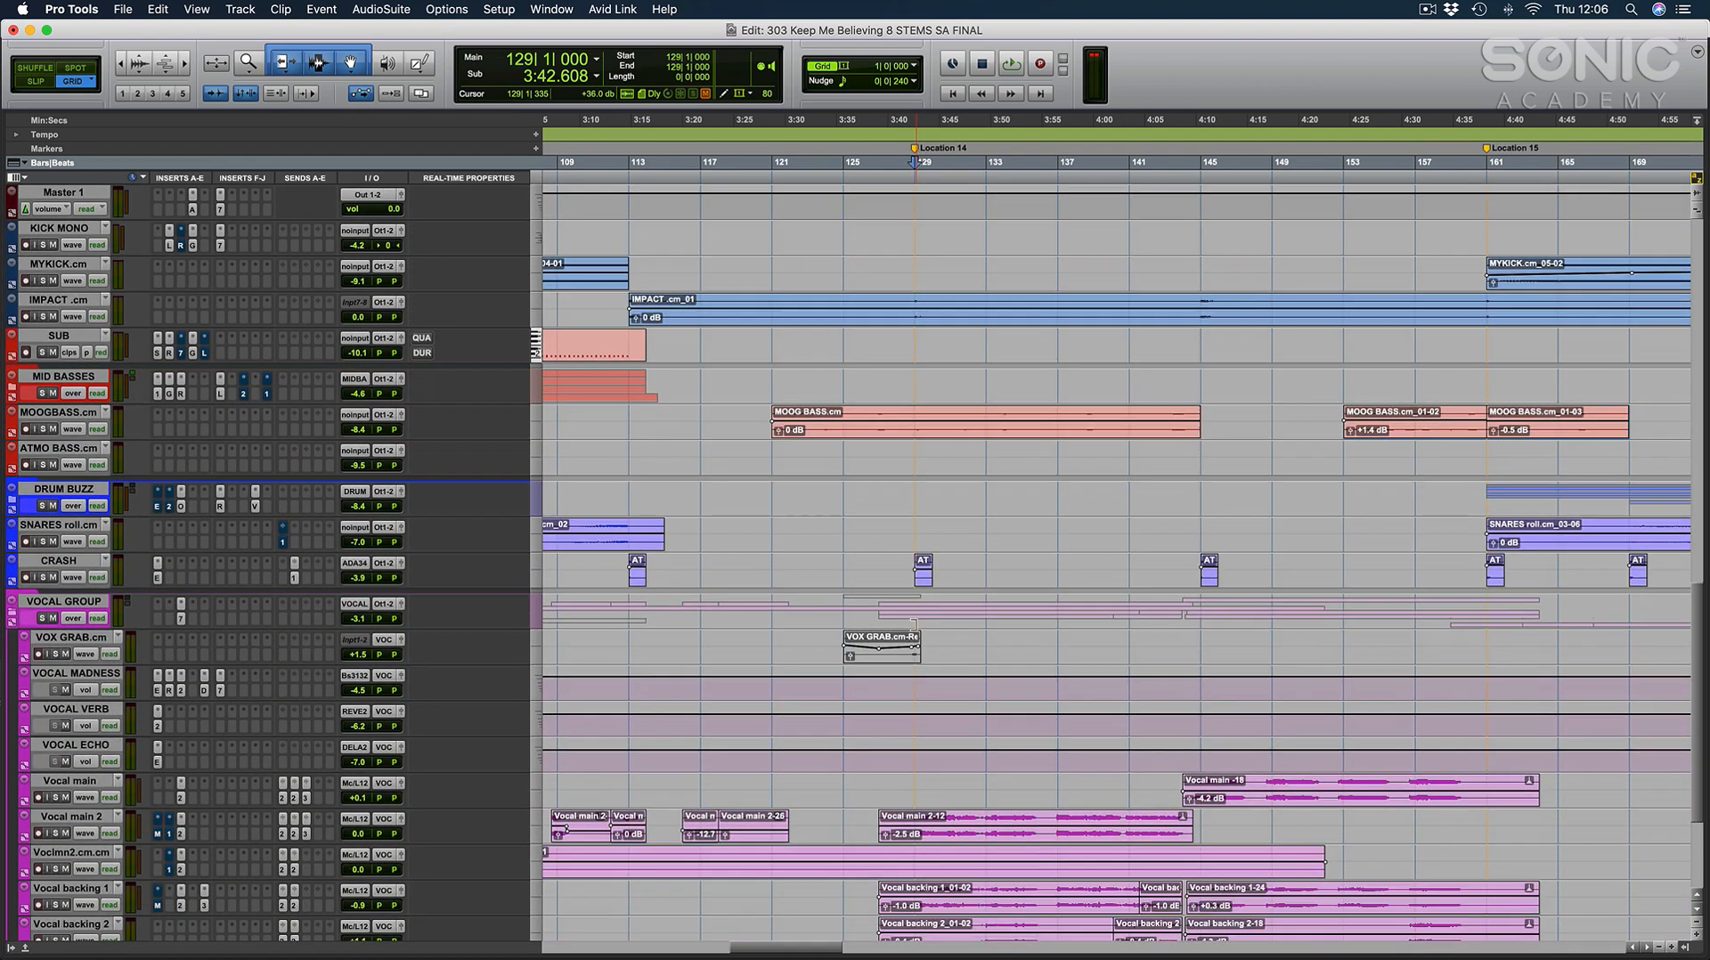
pyautogui.click(946, 636)
pyautogui.press('super+bracketright')
pyautogui.hscroll(3, 948, 636)
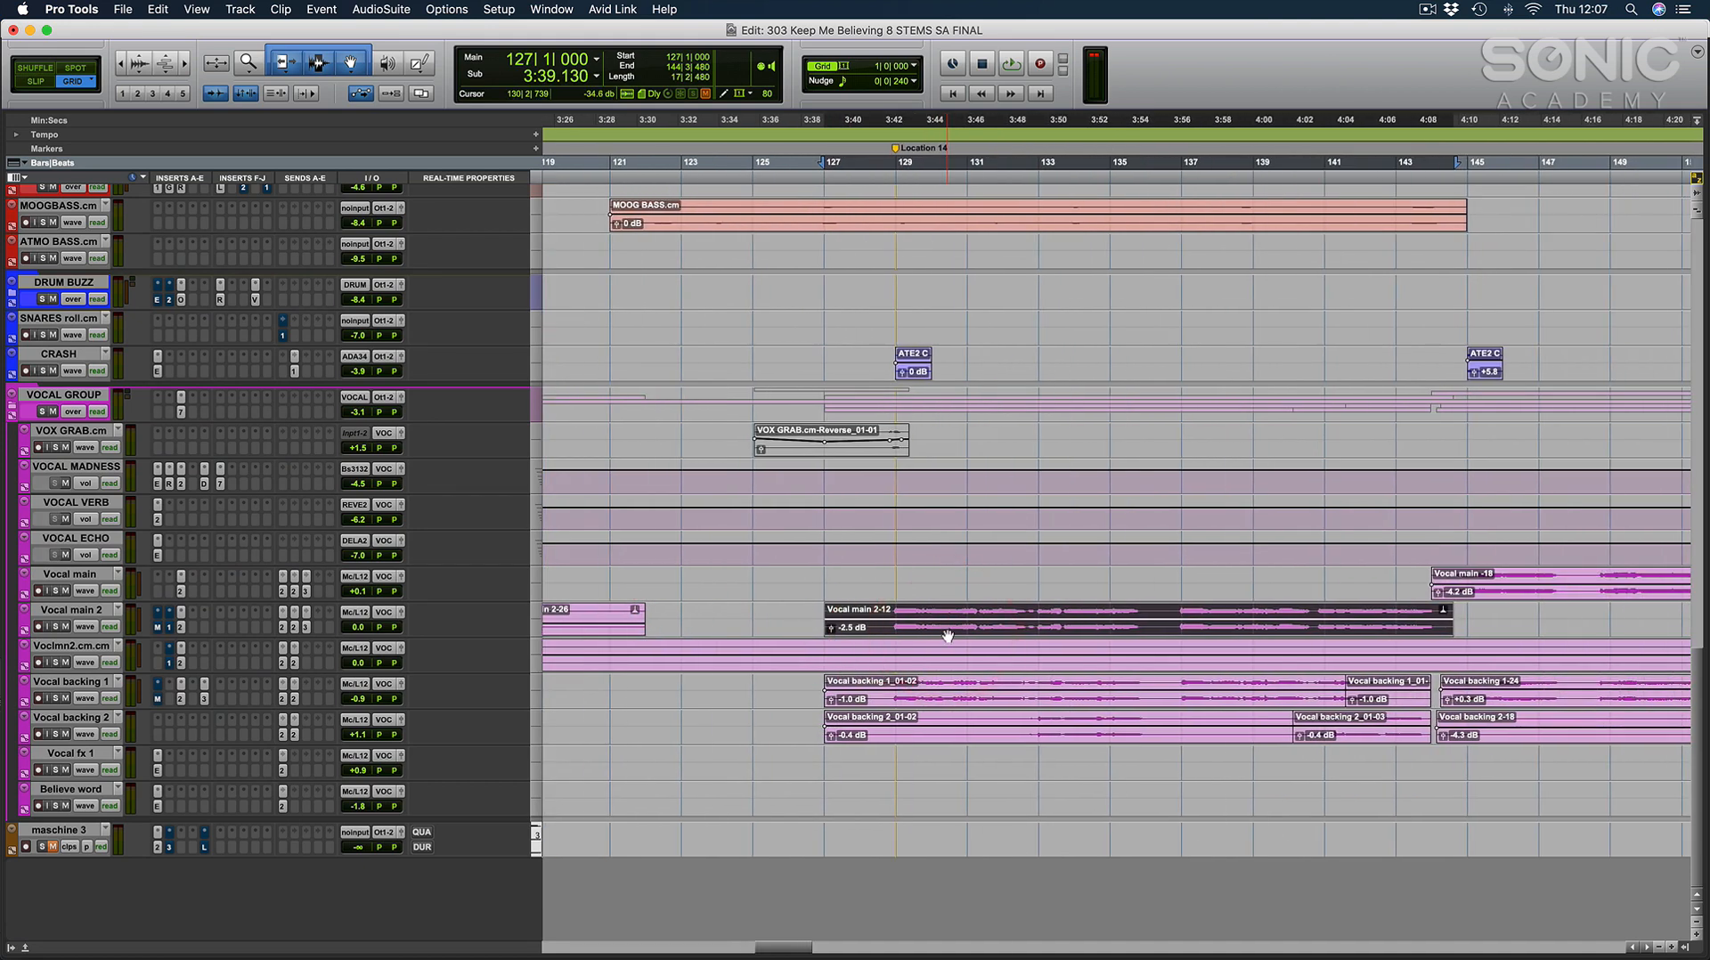
pyautogui.click(890, 581)
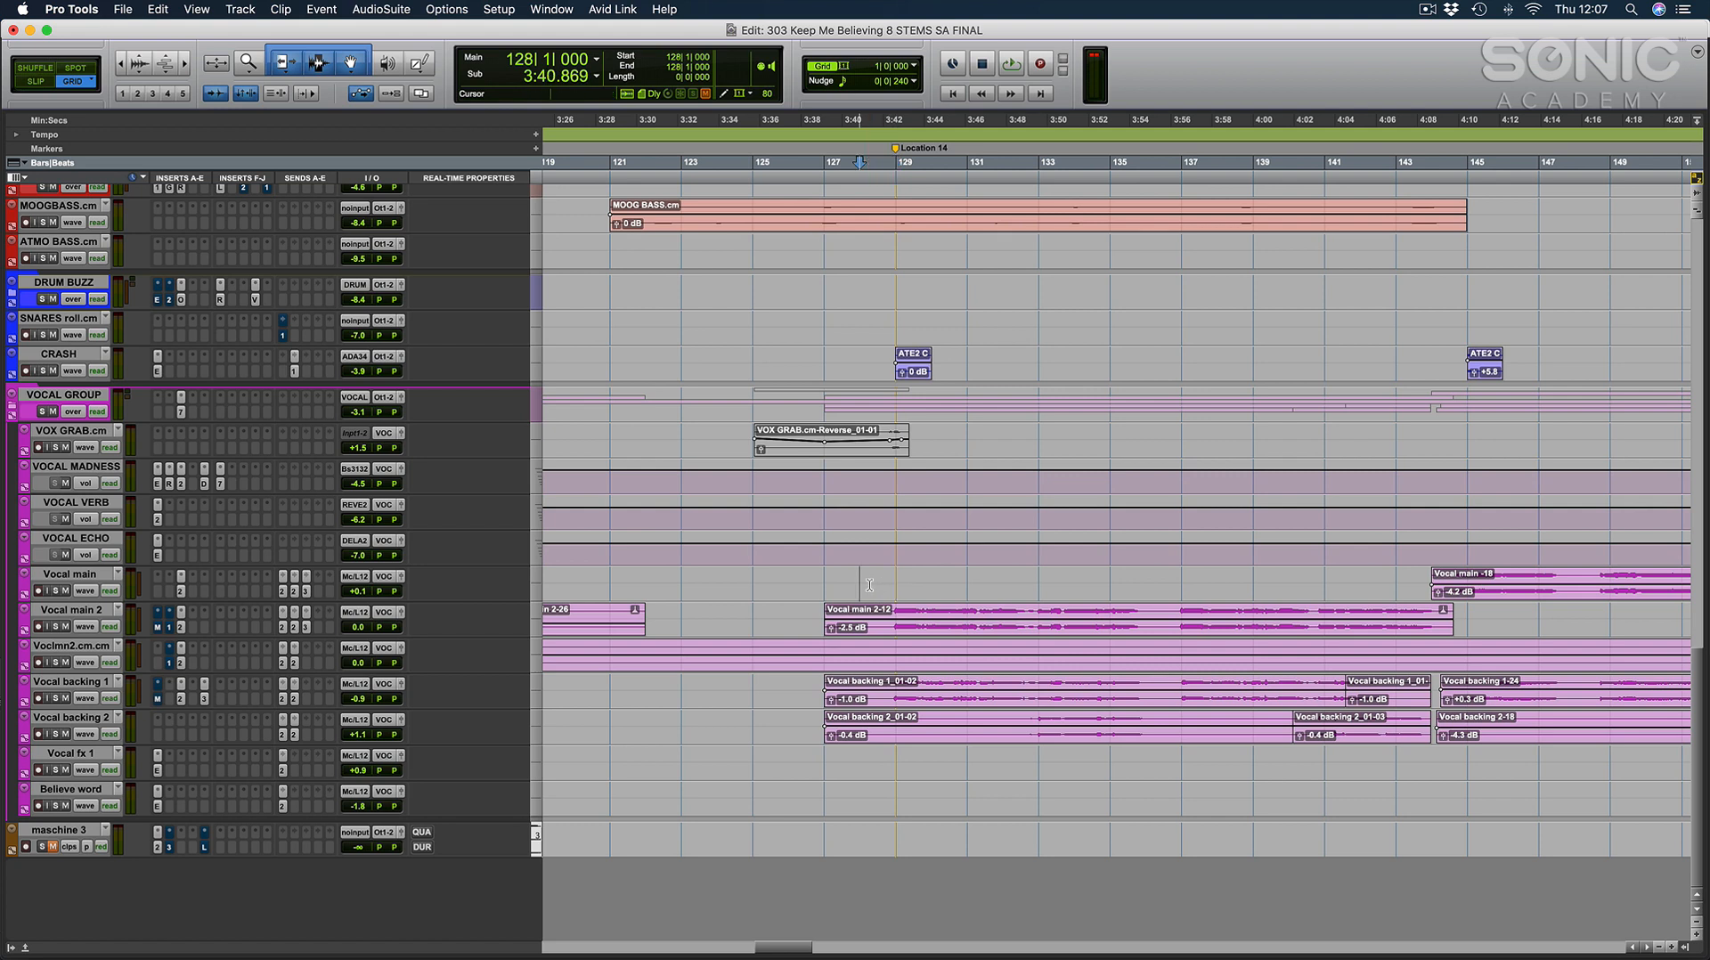
pyautogui.click(869, 584)
pyautogui.press('space')
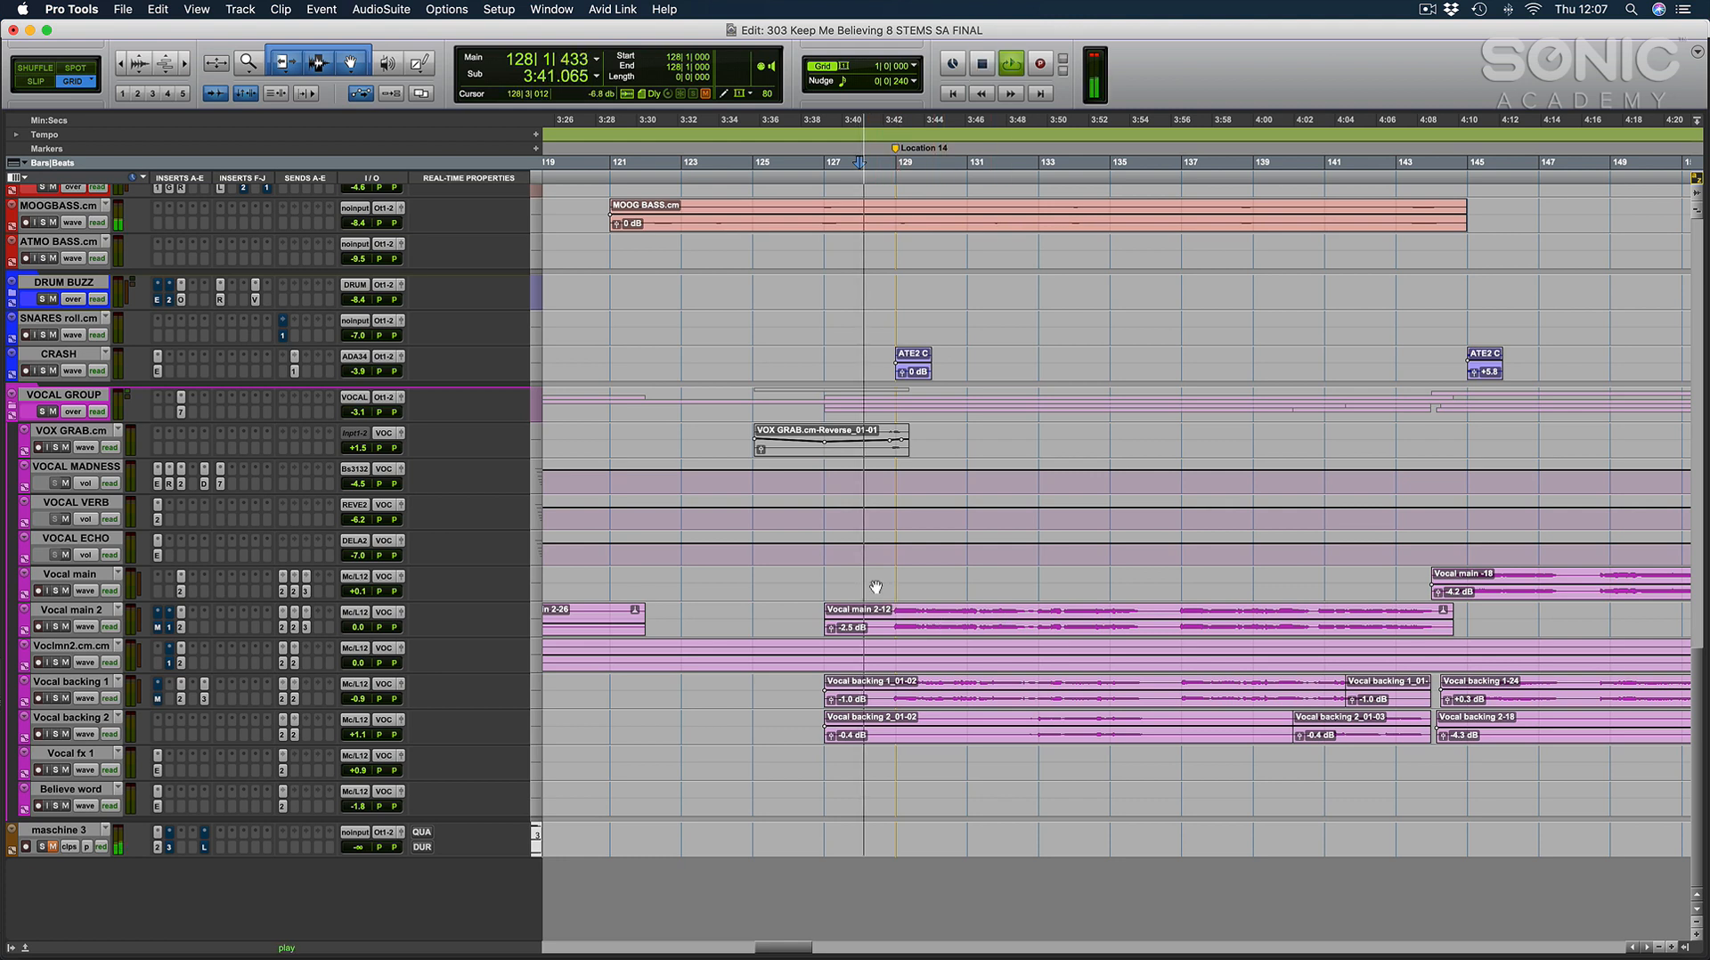
# Follow the Vocal main 2 waveform close up during playback, placing the cursor at 131|4|240, and return to the arrangement.
pyautogui.hscroll(2, 828, 593)
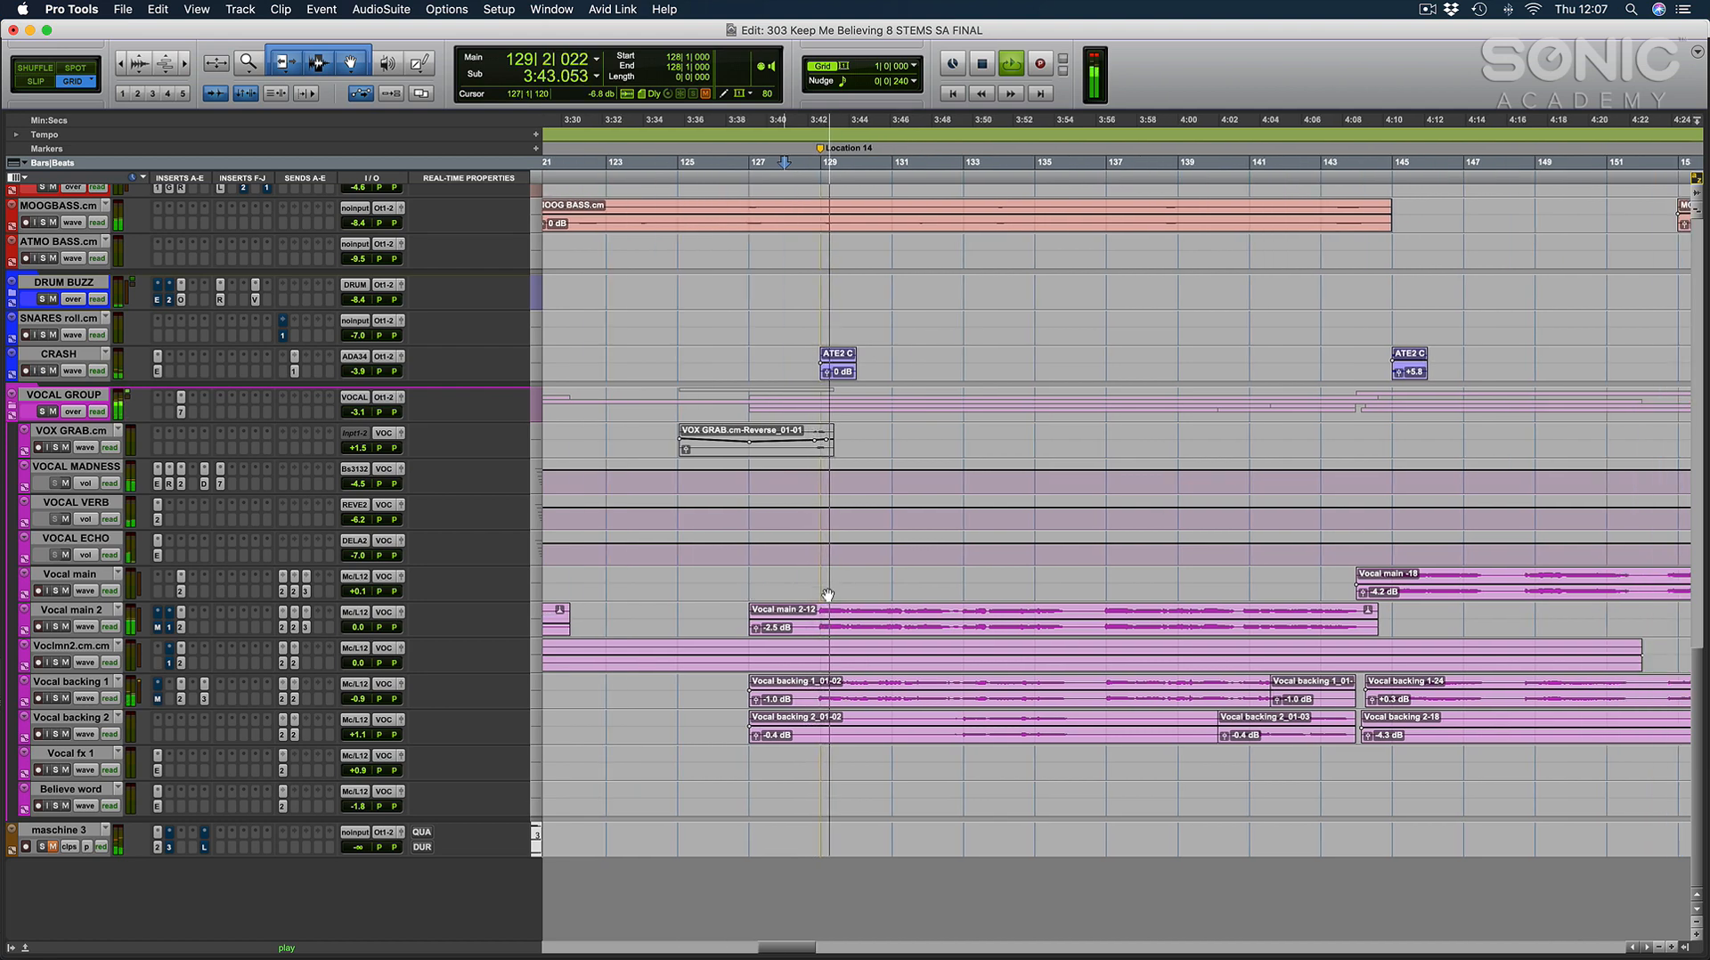
pyautogui.doubleClick(854, 623)
pyautogui.press('e')
pyautogui.click(866, 383)
pyautogui.press('t')
pyautogui.press('t')
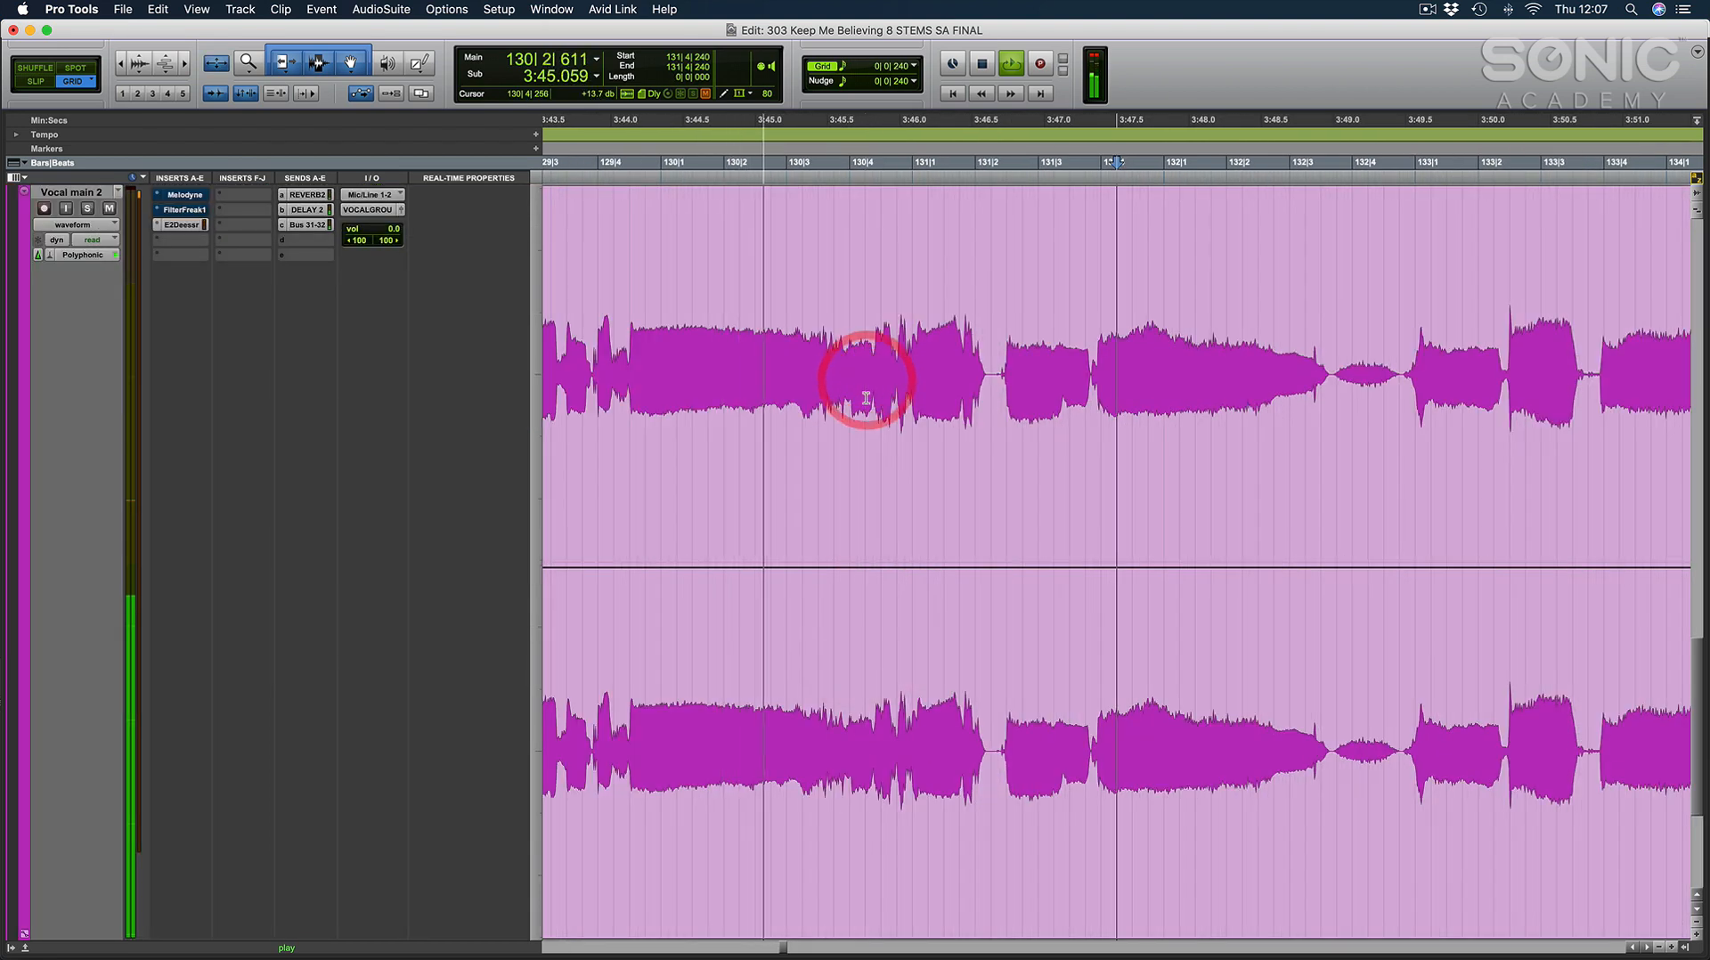
pyautogui.hscroll(2, 866, 392)
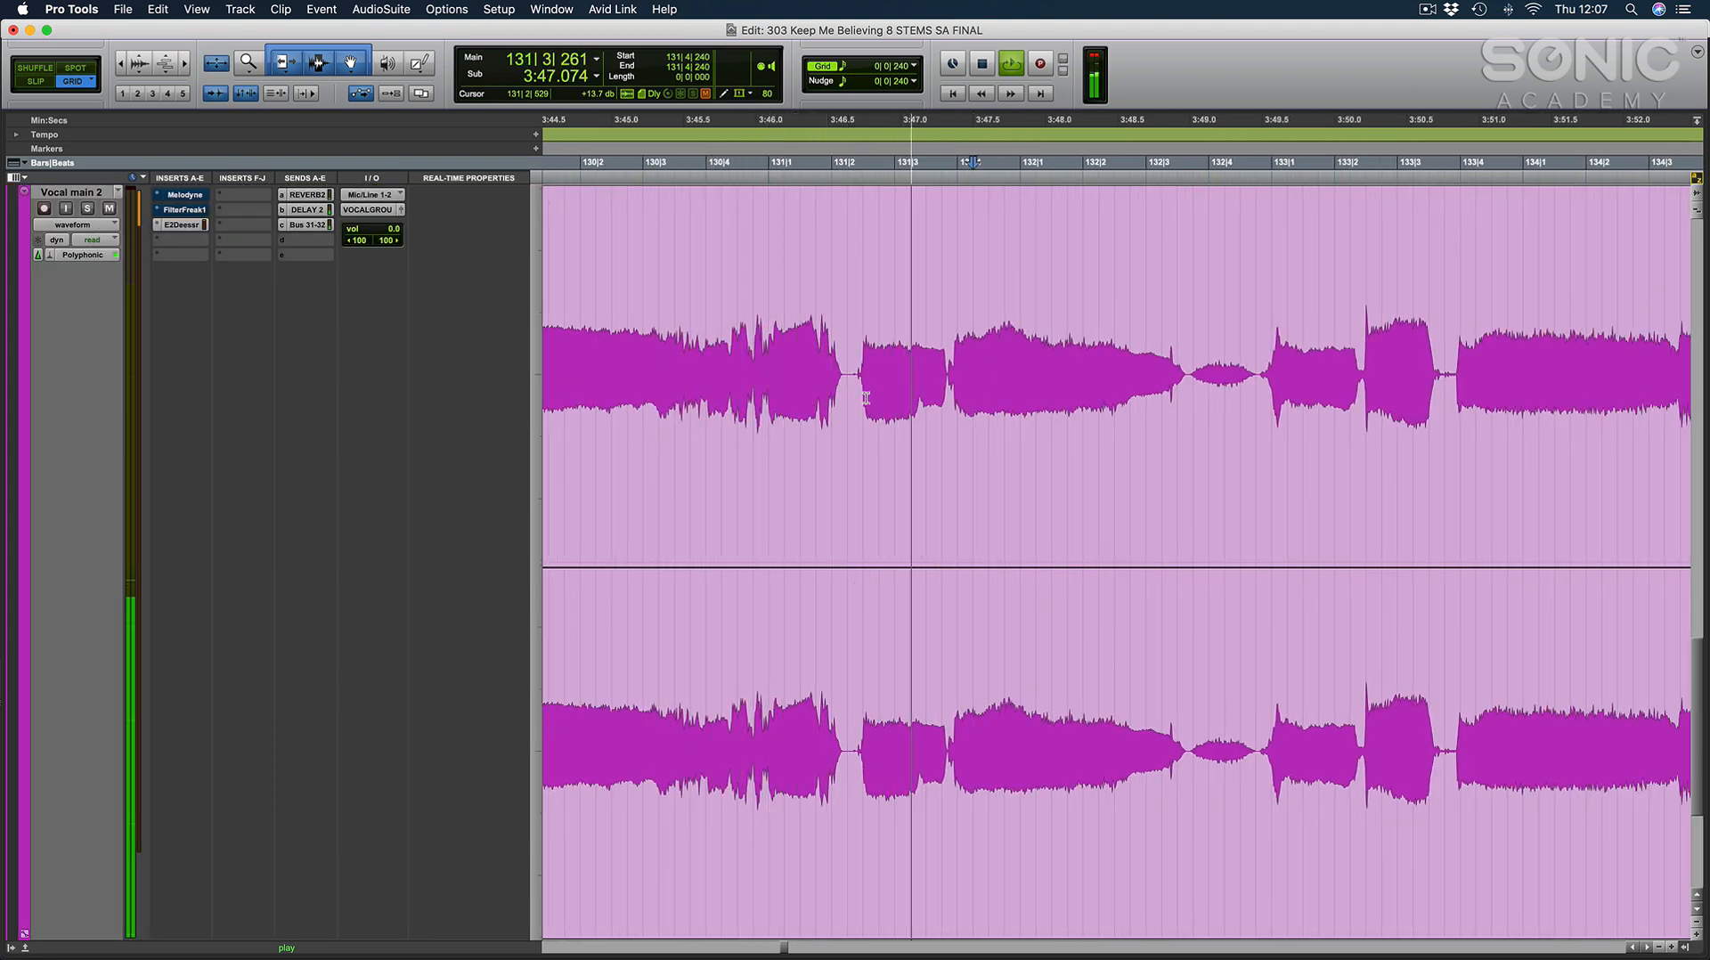
pyautogui.hscroll(2, 866, 398)
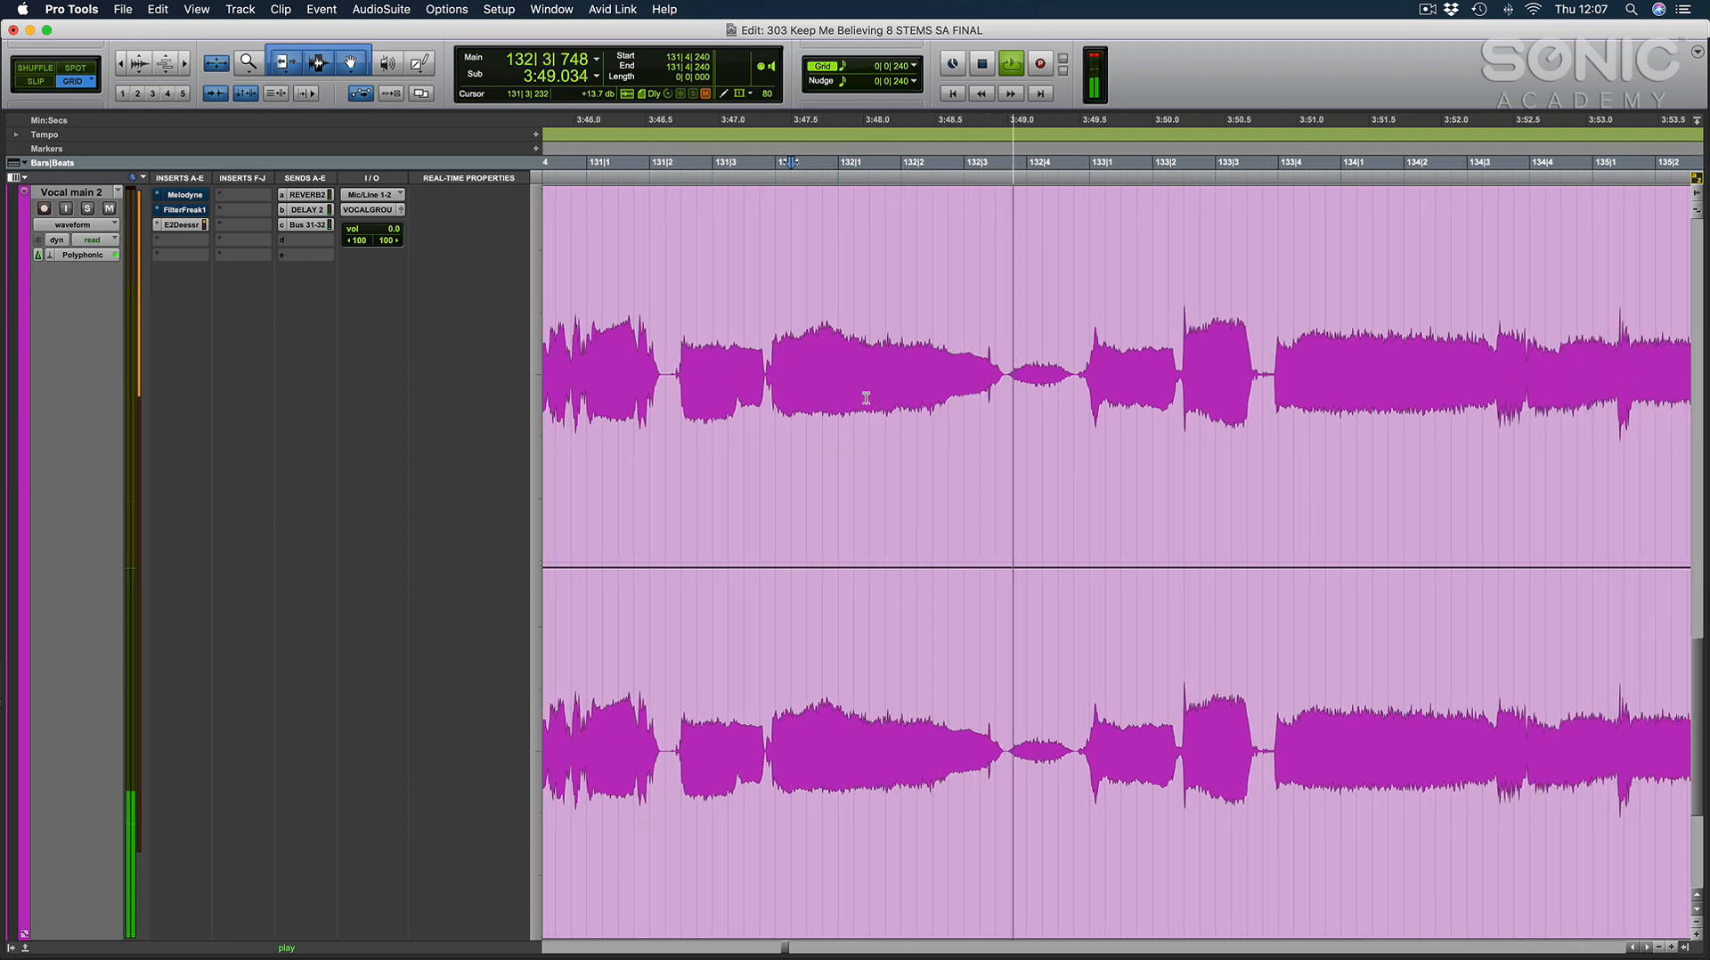
pyautogui.hscroll(2, 865, 398)
pyautogui.hscroll(2, 865, 398)
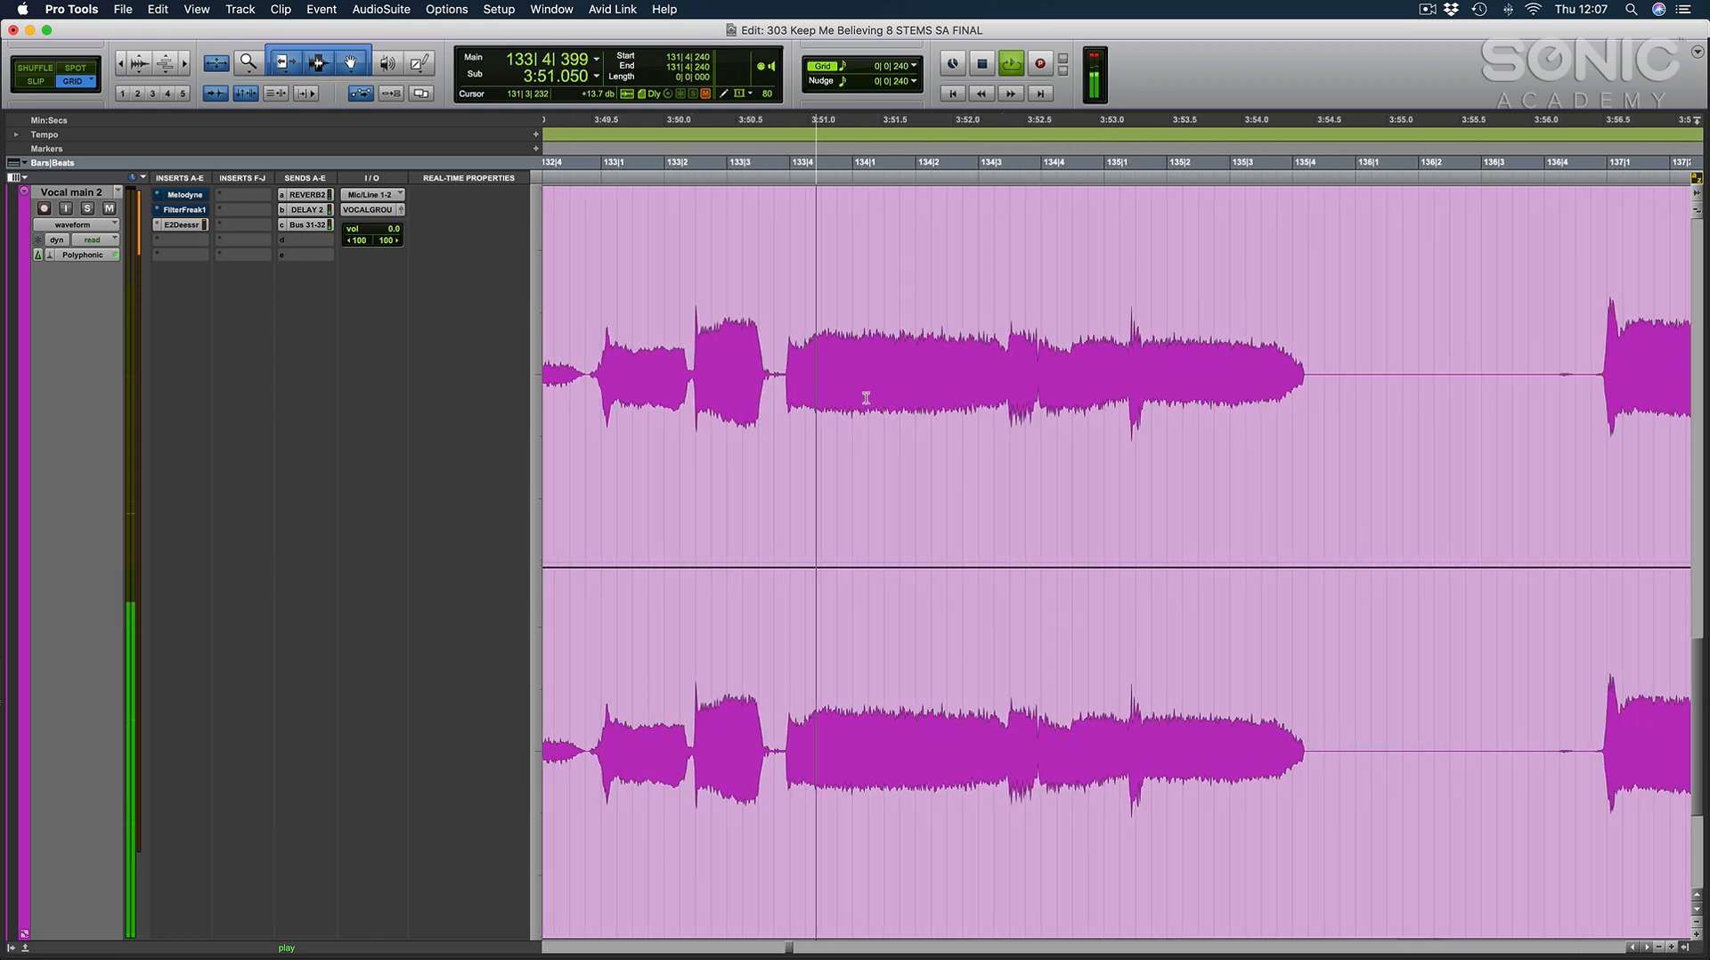
pyautogui.hscroll(2, 866, 399)
pyautogui.press('e')
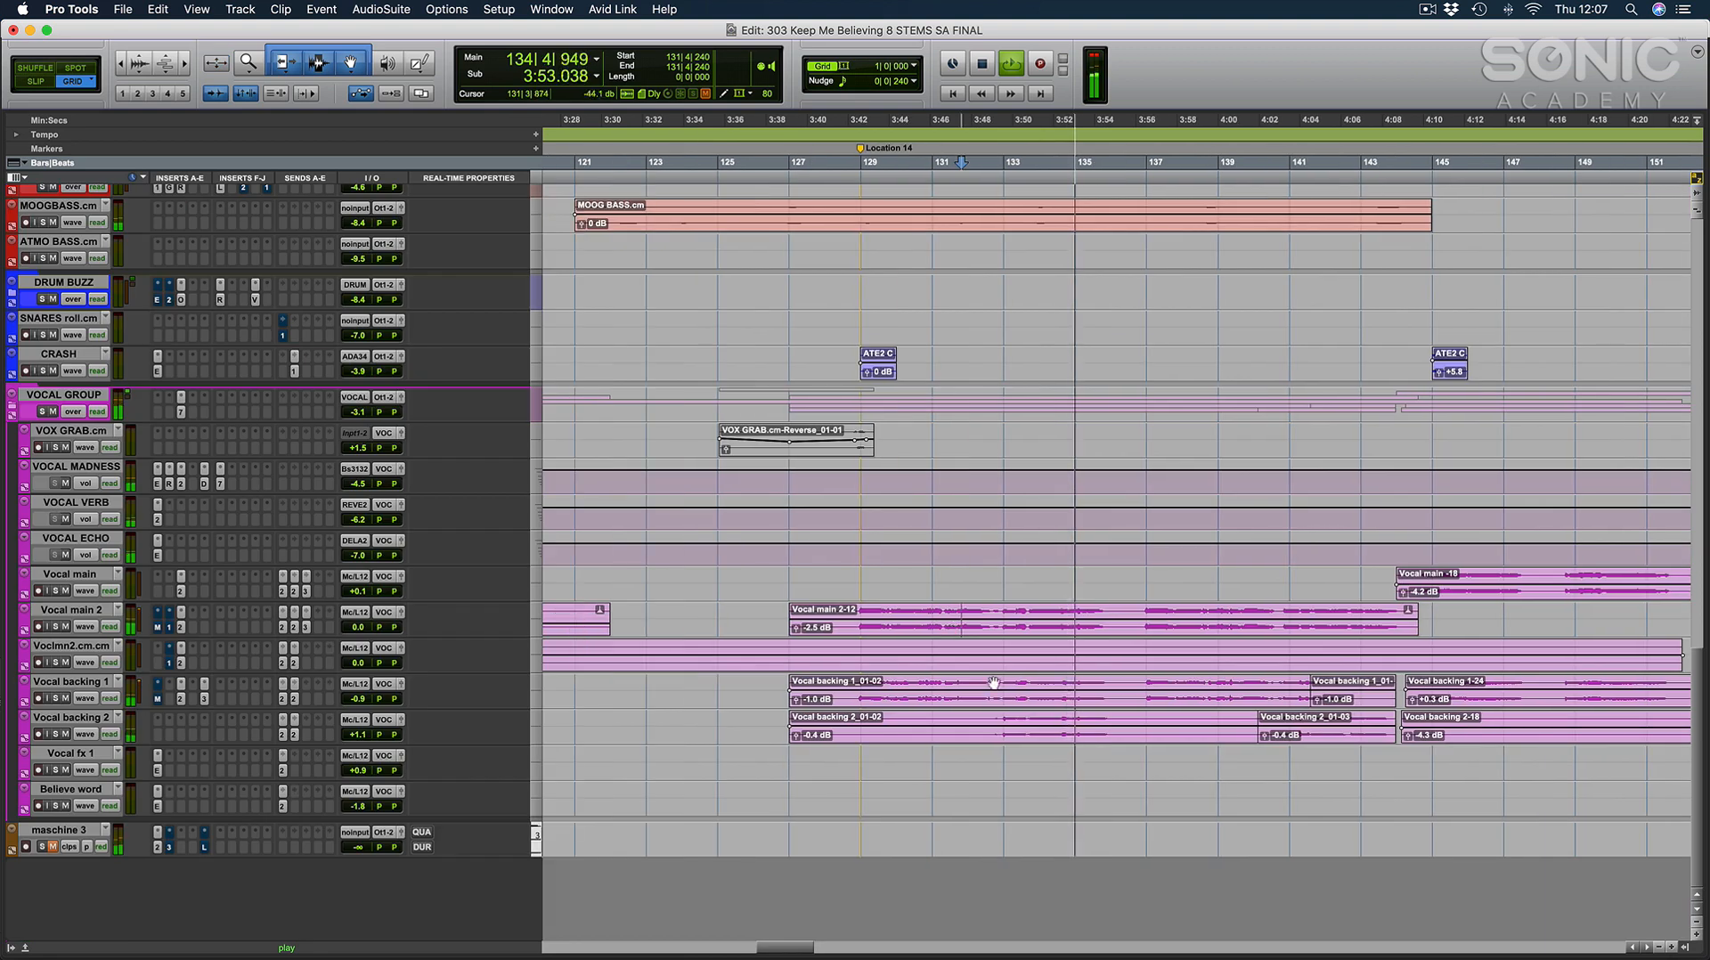
# Select bars 127 to 144 from Vocal main 2 to Vocal backing 2, enlarge those tracks and show the mixer.
pyautogui.moveTo(777, 613); pyautogui.dragTo(1398, 726)
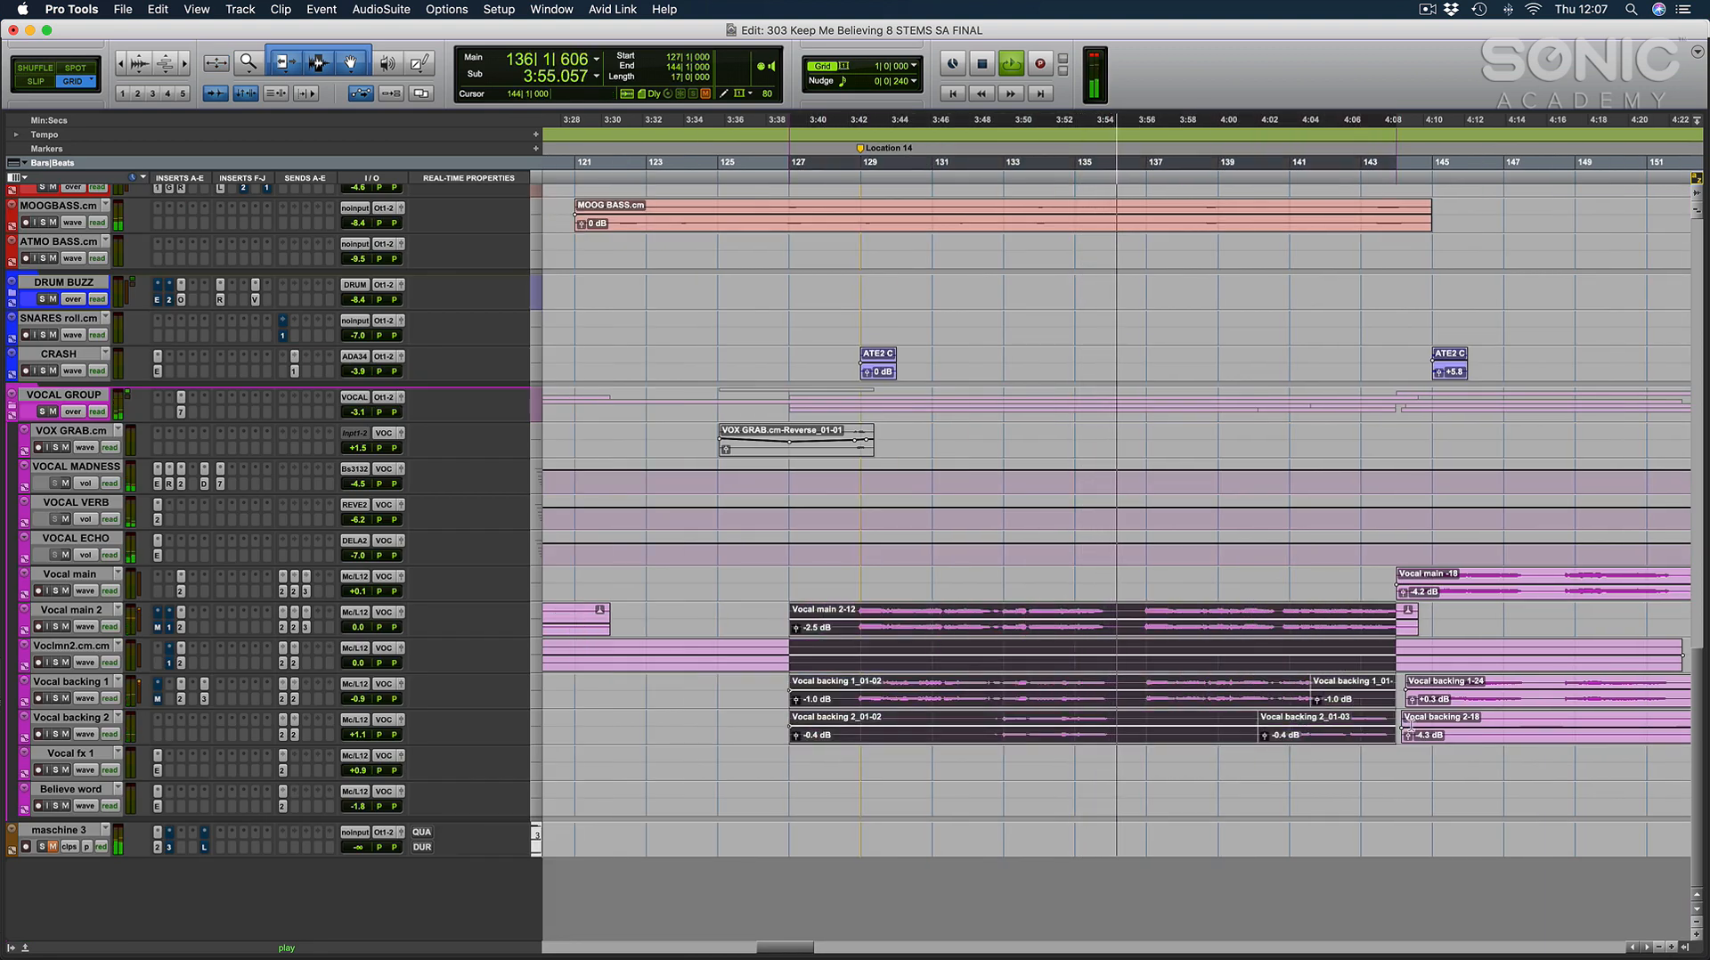
pyautogui.press('e')
pyautogui.press('super+equal')
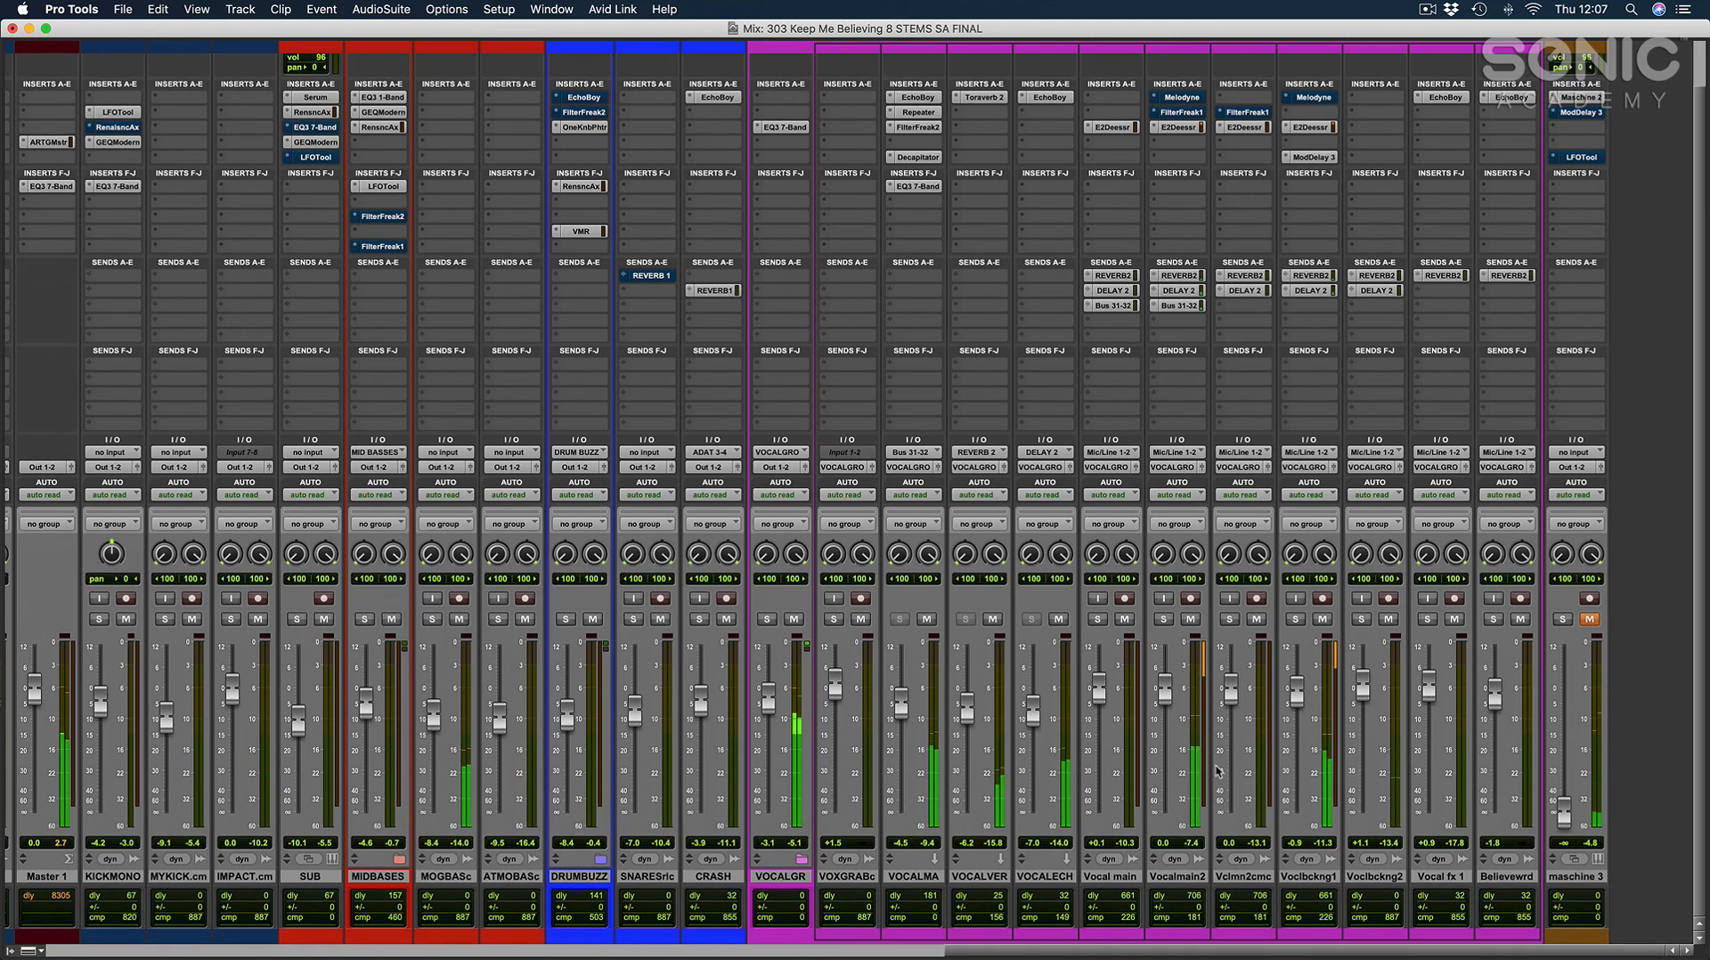
# Solo Vocal main 2, Voclmn2.cm and both Vocal backing tracks to listen, clear all solos and return to the edit window.
pyautogui.click(1163, 619)
pyautogui.click(1296, 619)
pyautogui.click(1229, 619)
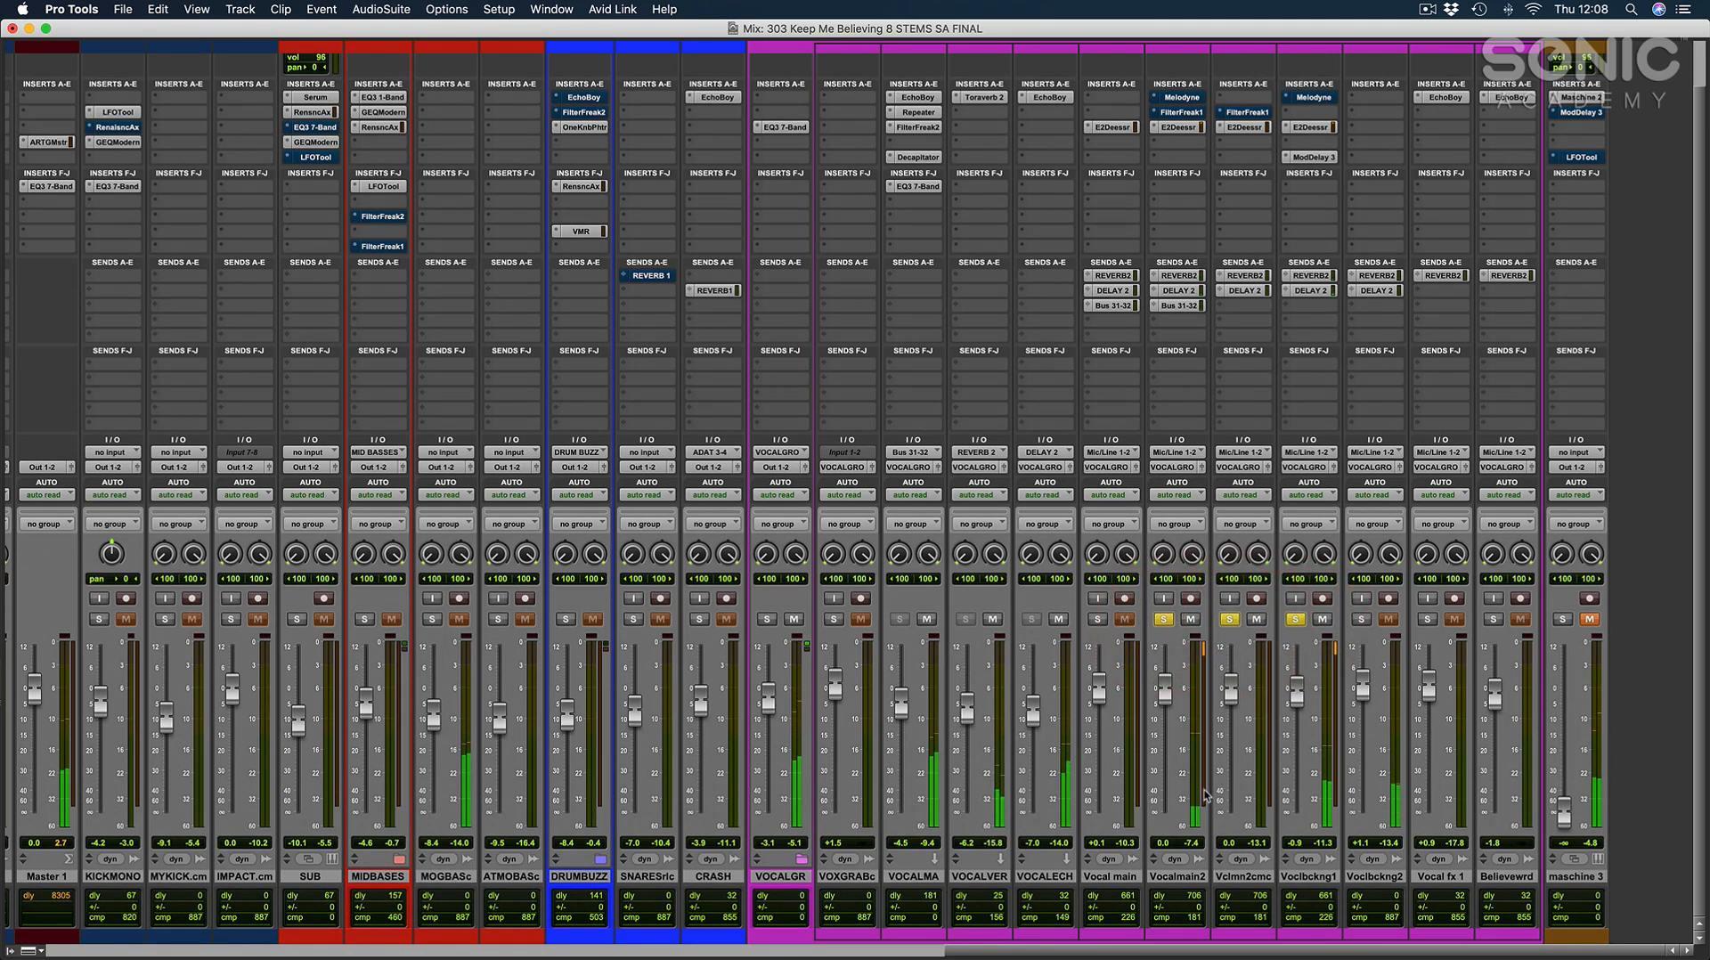
pyautogui.click(1361, 619)
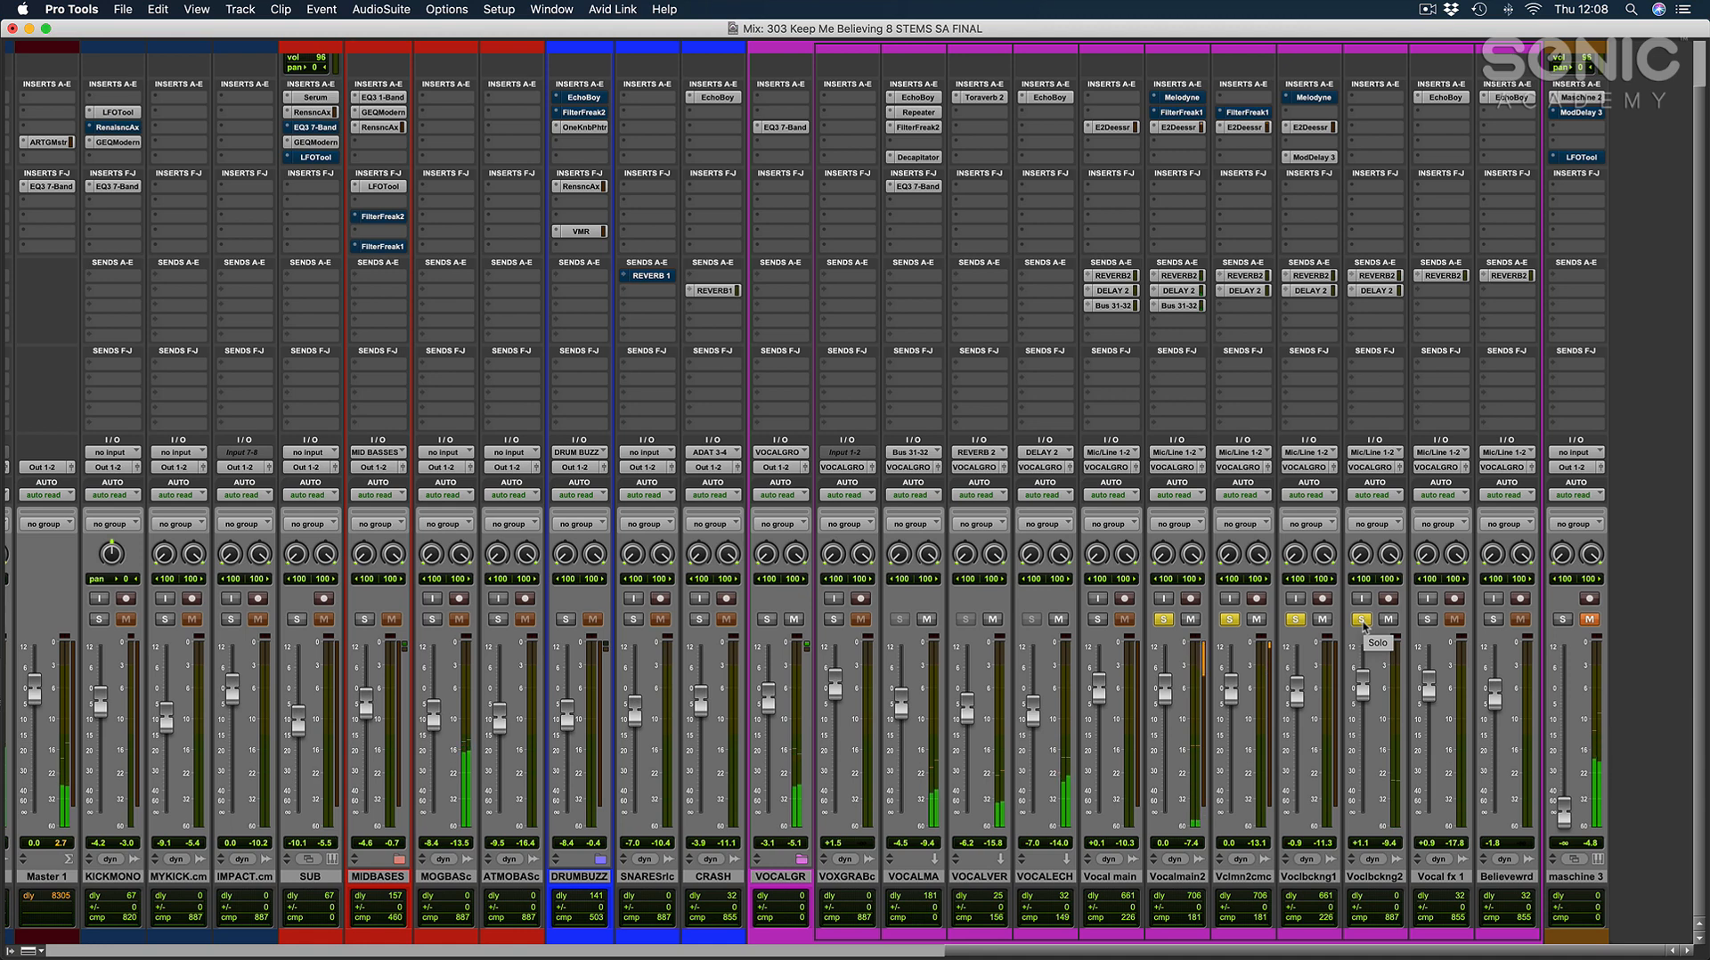
pyautogui.keyDown('alt'); pyautogui.click(1361, 621); pyautogui.keyUp('alt')
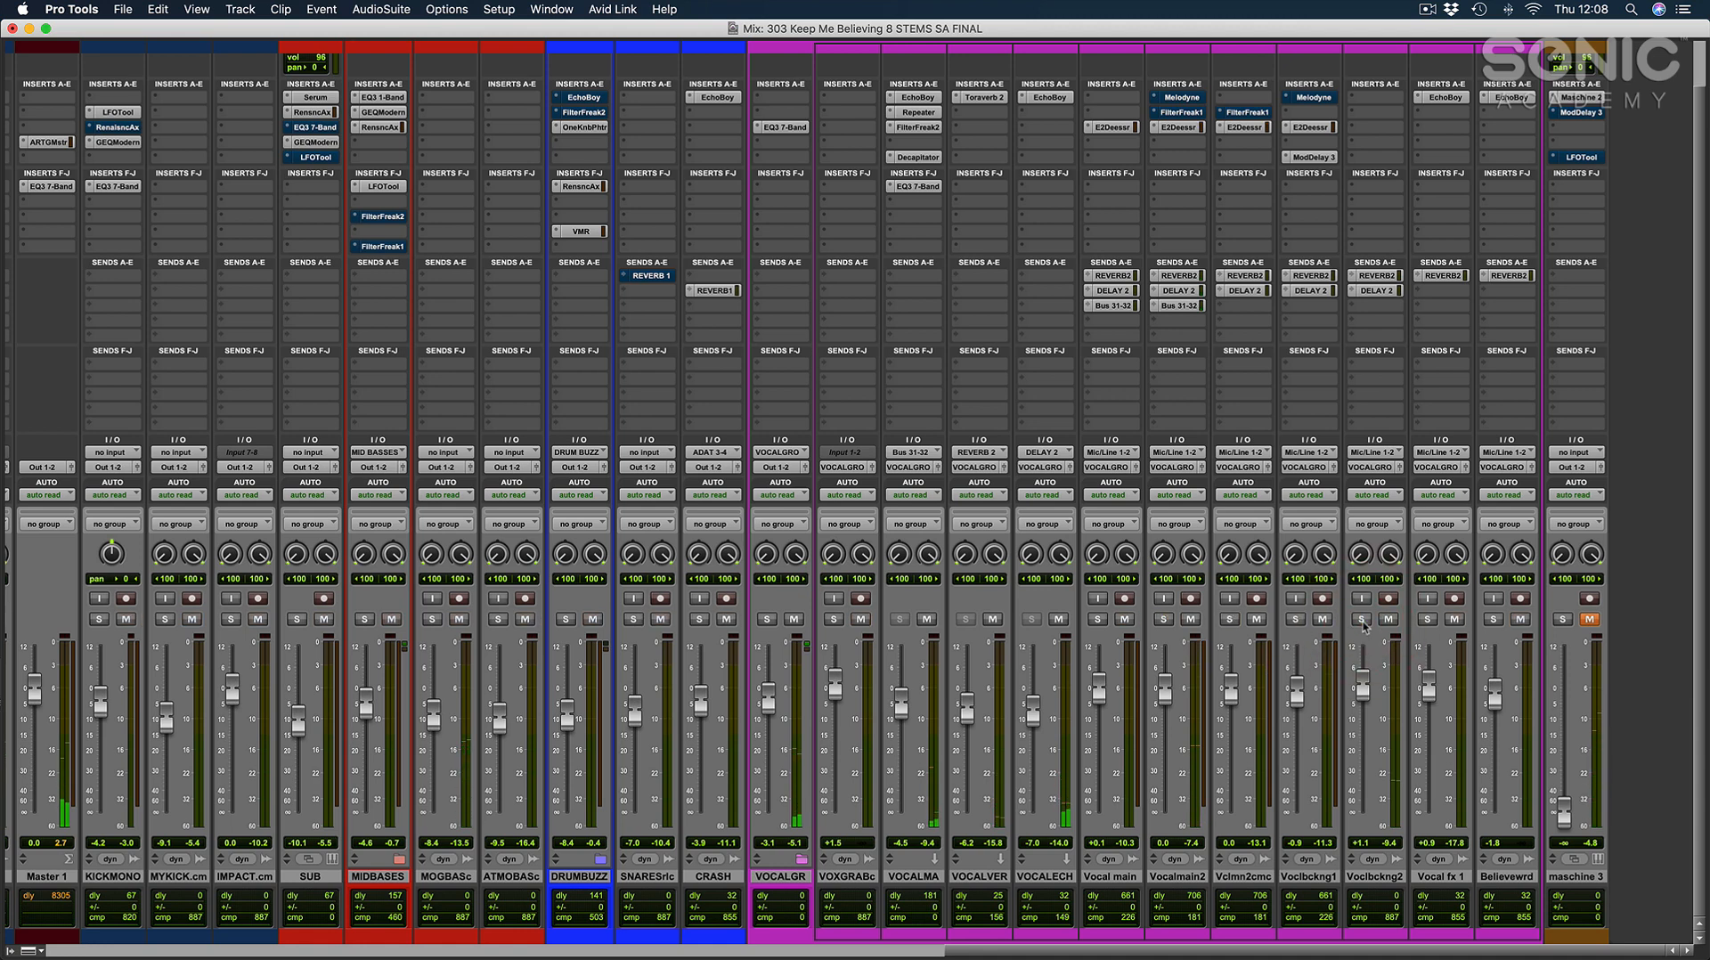
pyautogui.press('super+equal')
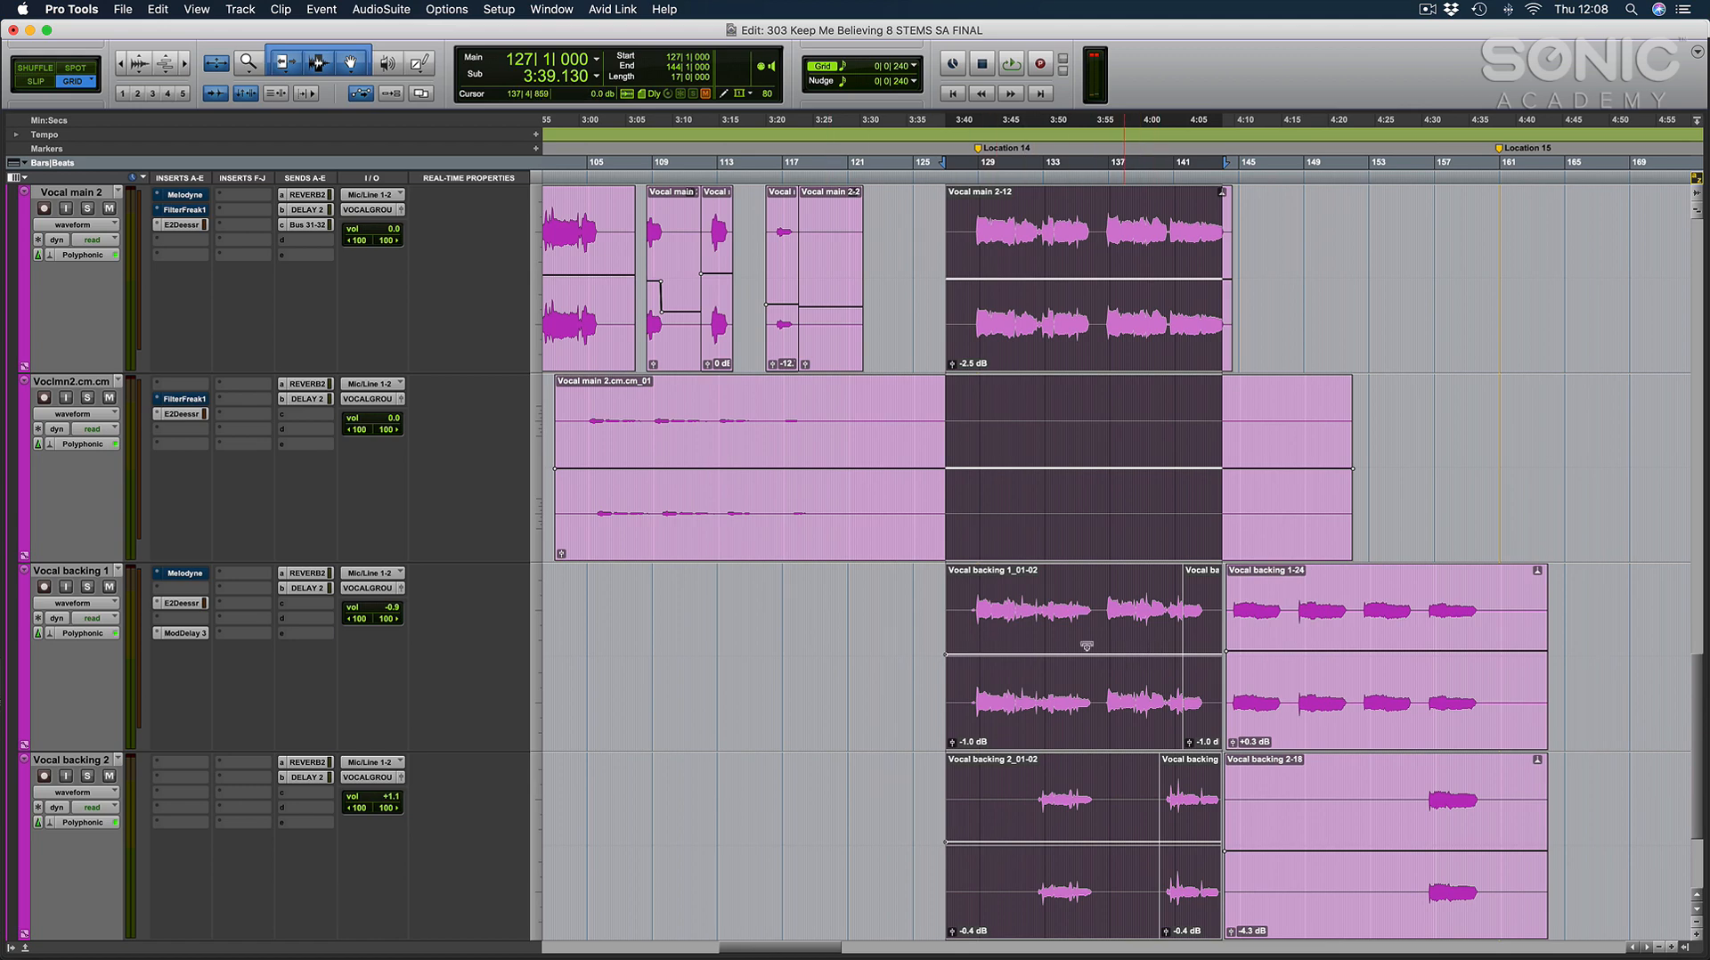
# Compare the lead and backing vocal clips close up, placing the cursor at 104|4|000, 128|3|480 and 132|3|480.
pyautogui.click(836, 619)
pyautogui.hscroll(-3, 736, 448)
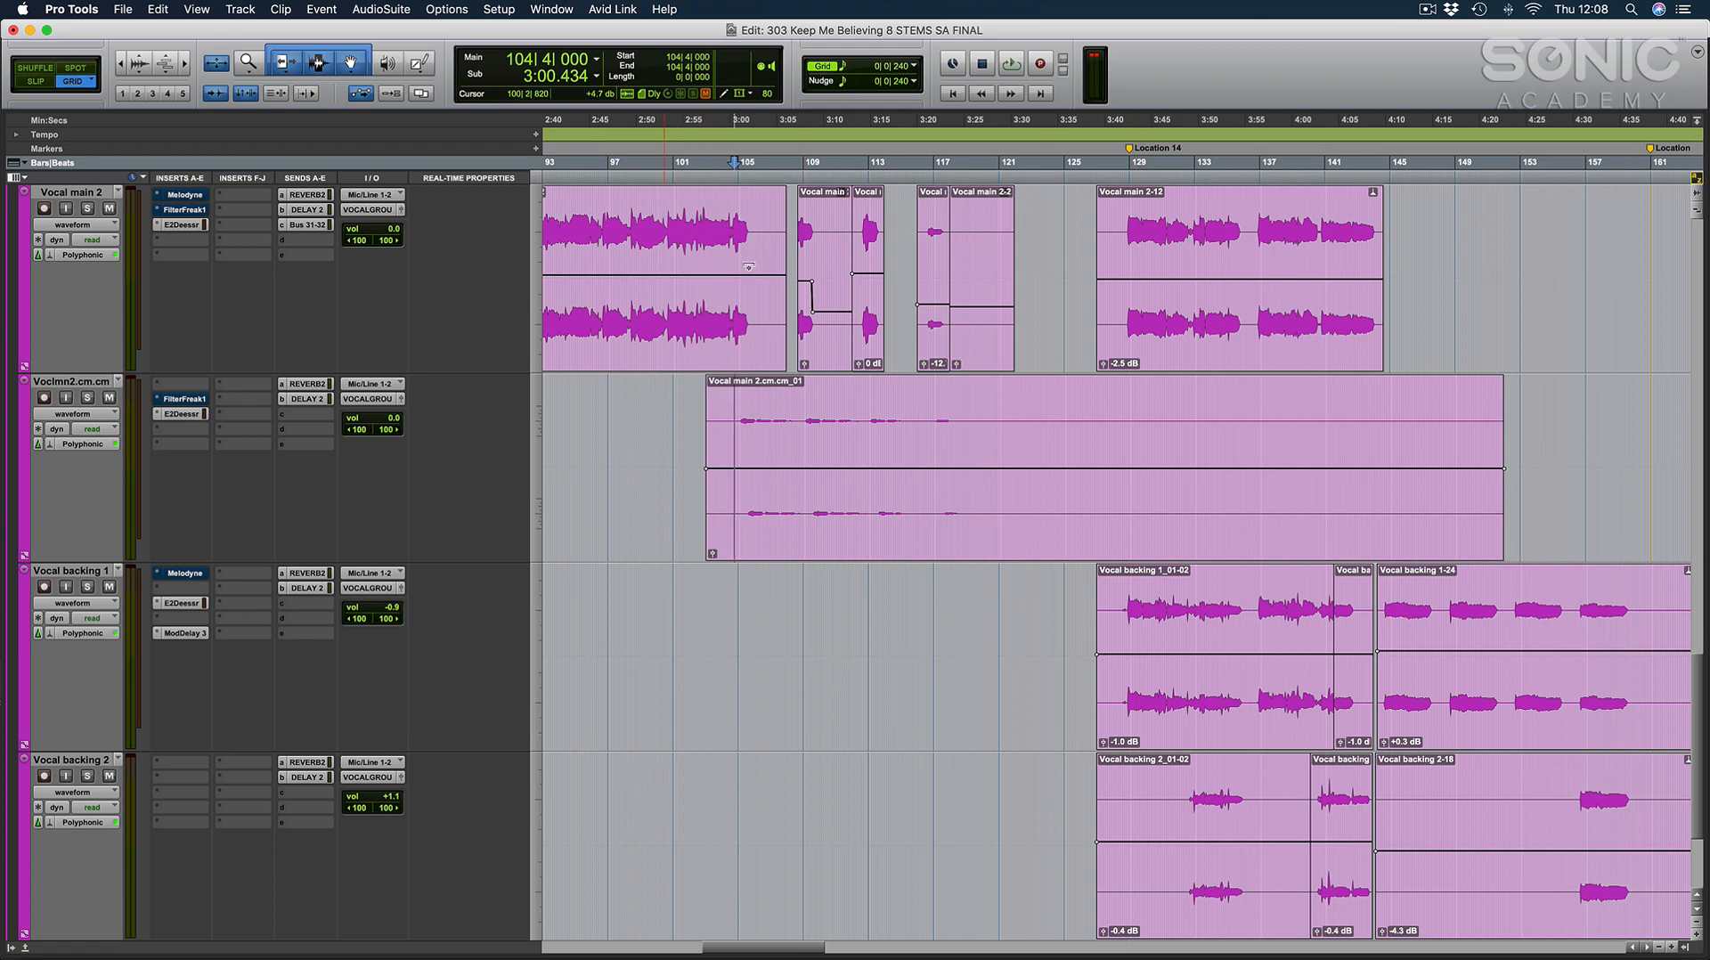
pyautogui.hscroll(3, 835, 398)
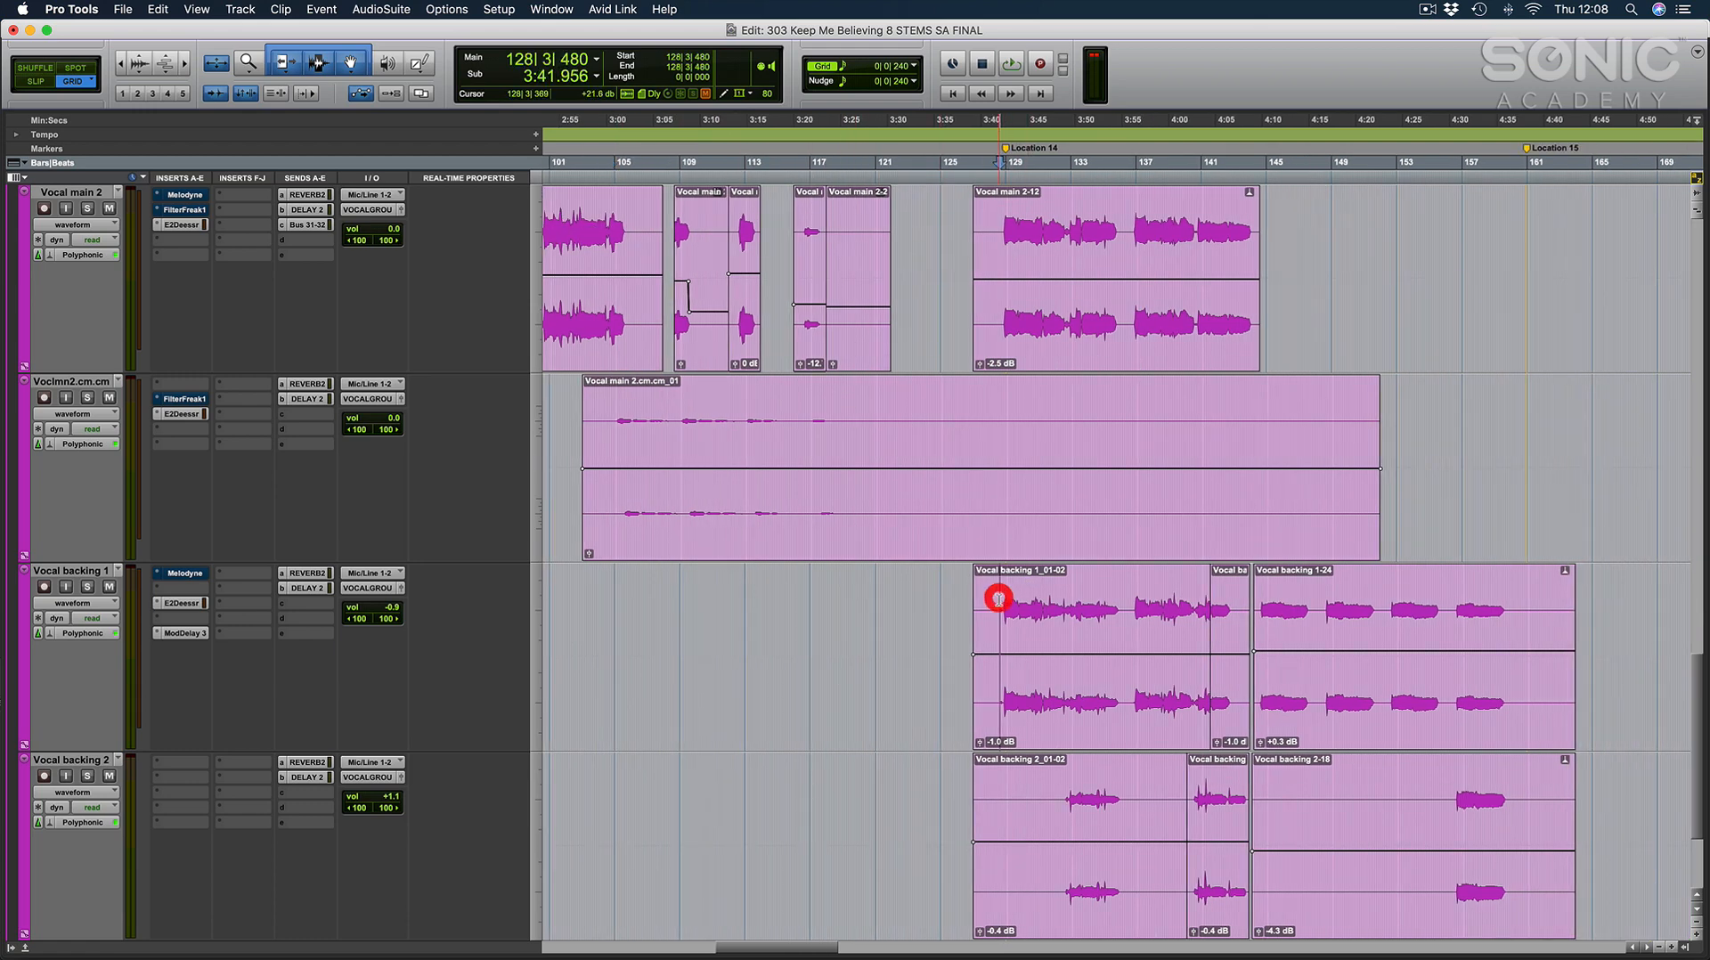
pyautogui.press('t')
pyautogui.press('t')
pyautogui.press('r')
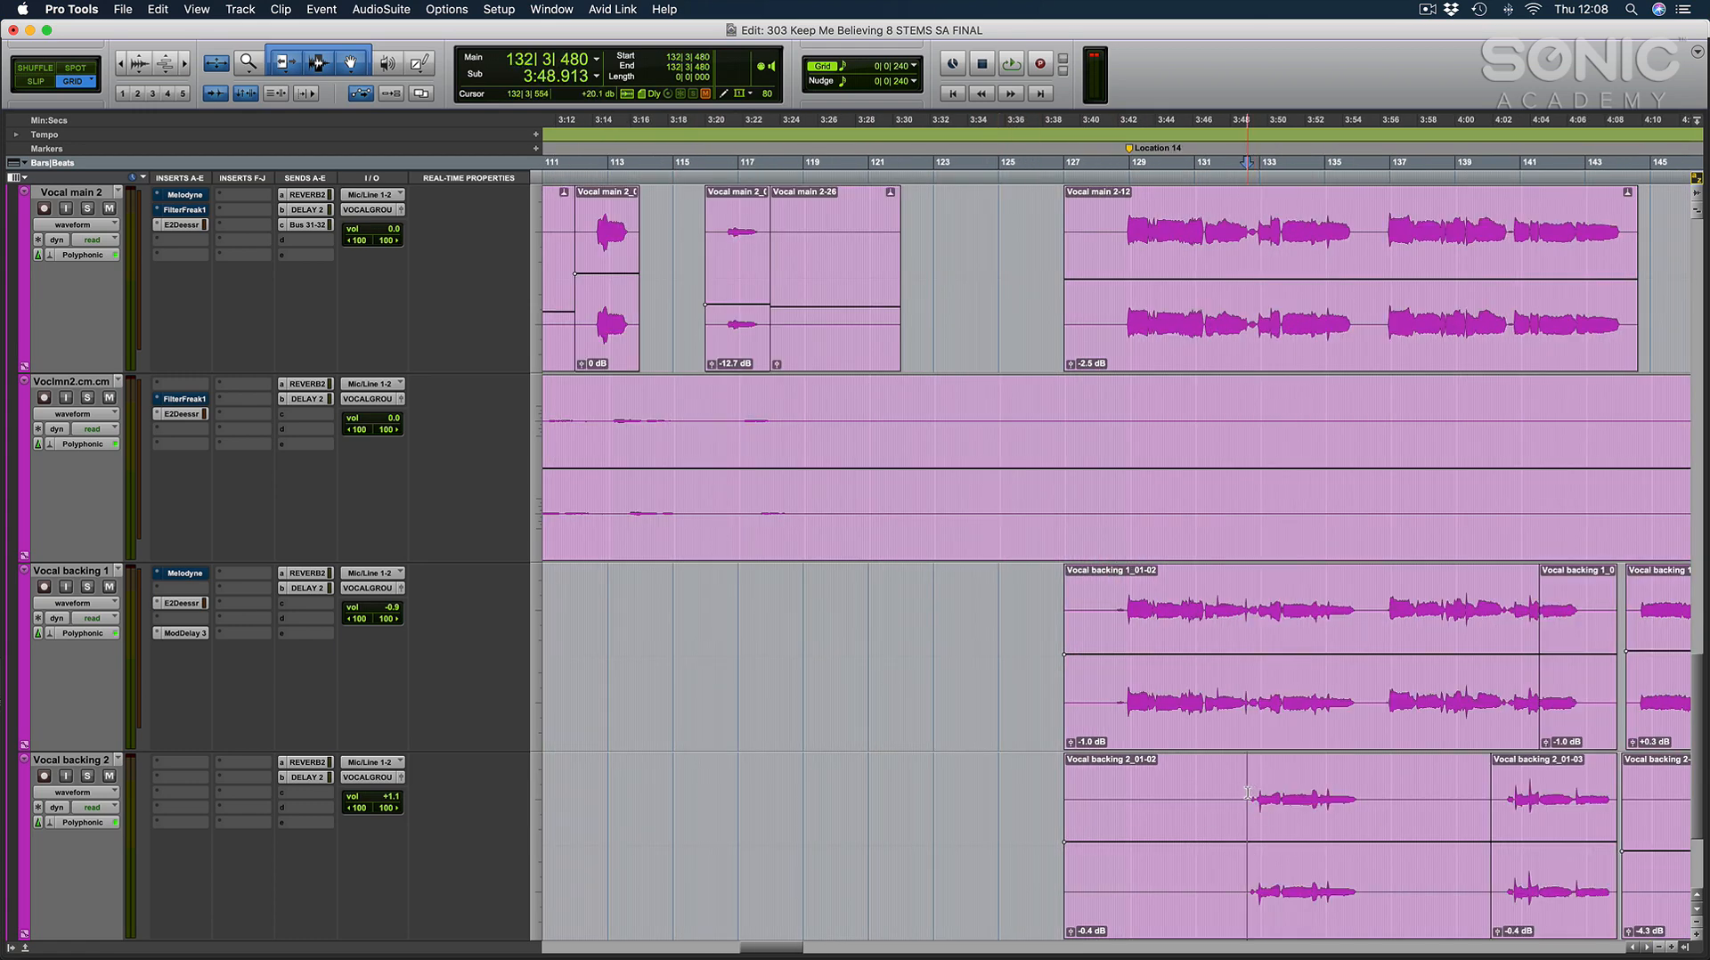
# Trim the empty end of the Voclmn2.cm clip back to about bar 124.
pyautogui.hscroll(8, 1229, 790)
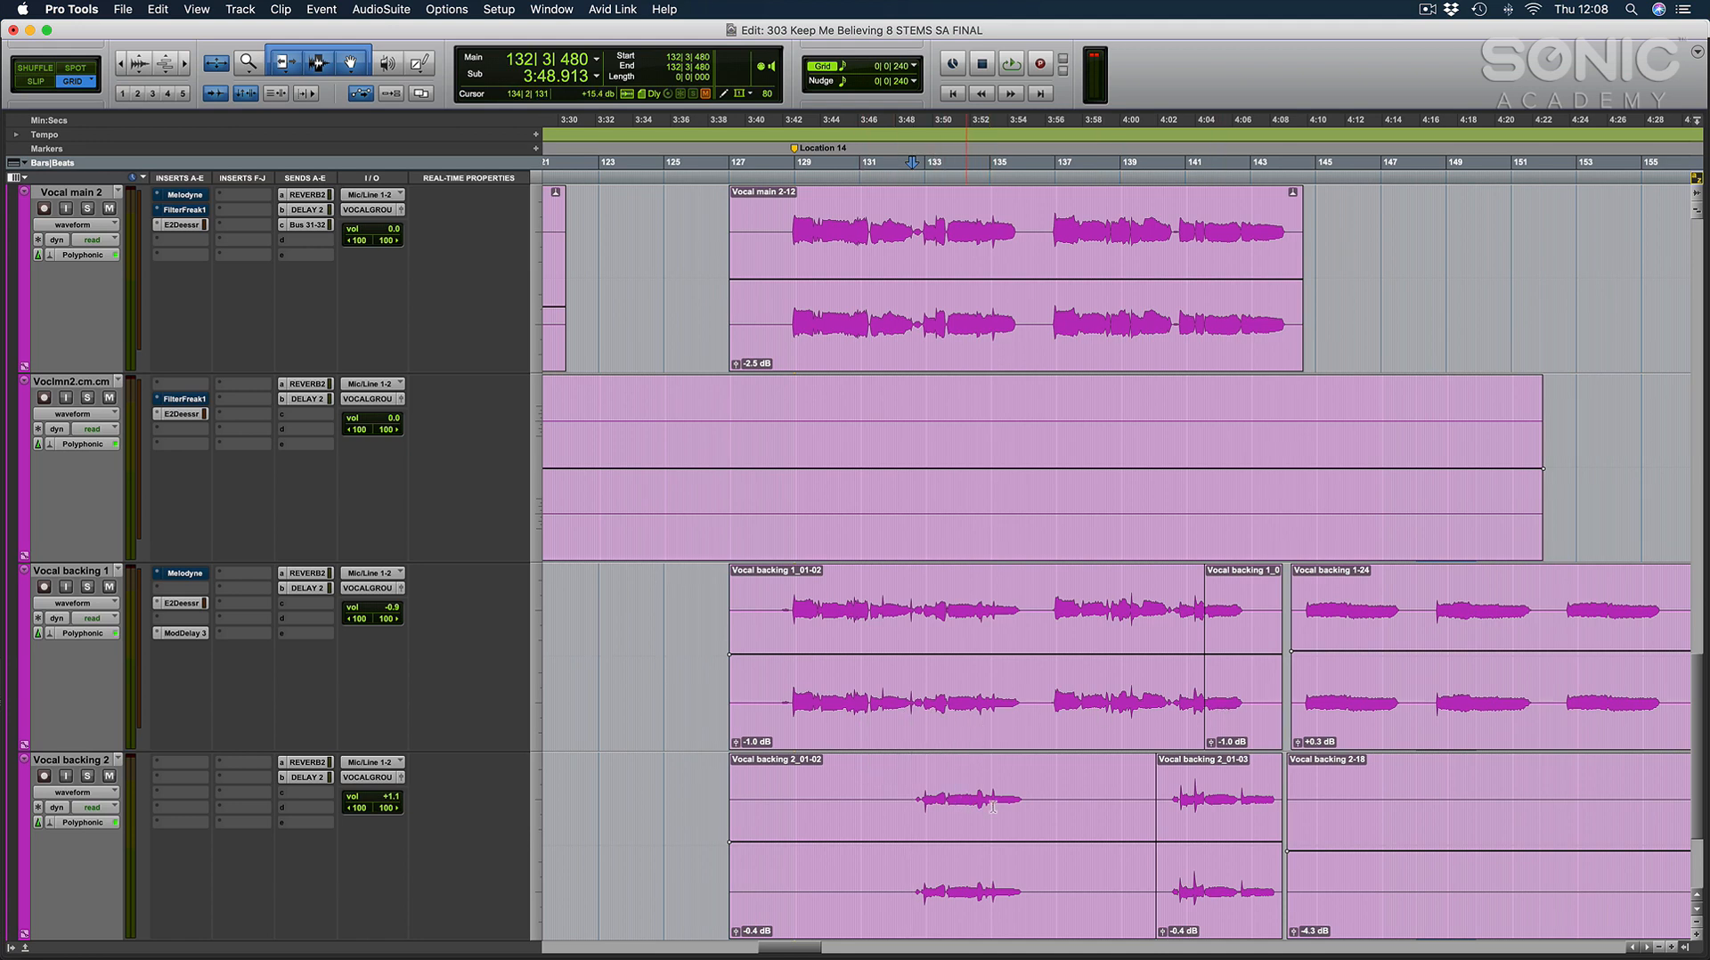
pyautogui.moveTo(1568, 459); pyautogui.dragTo(642, 465)
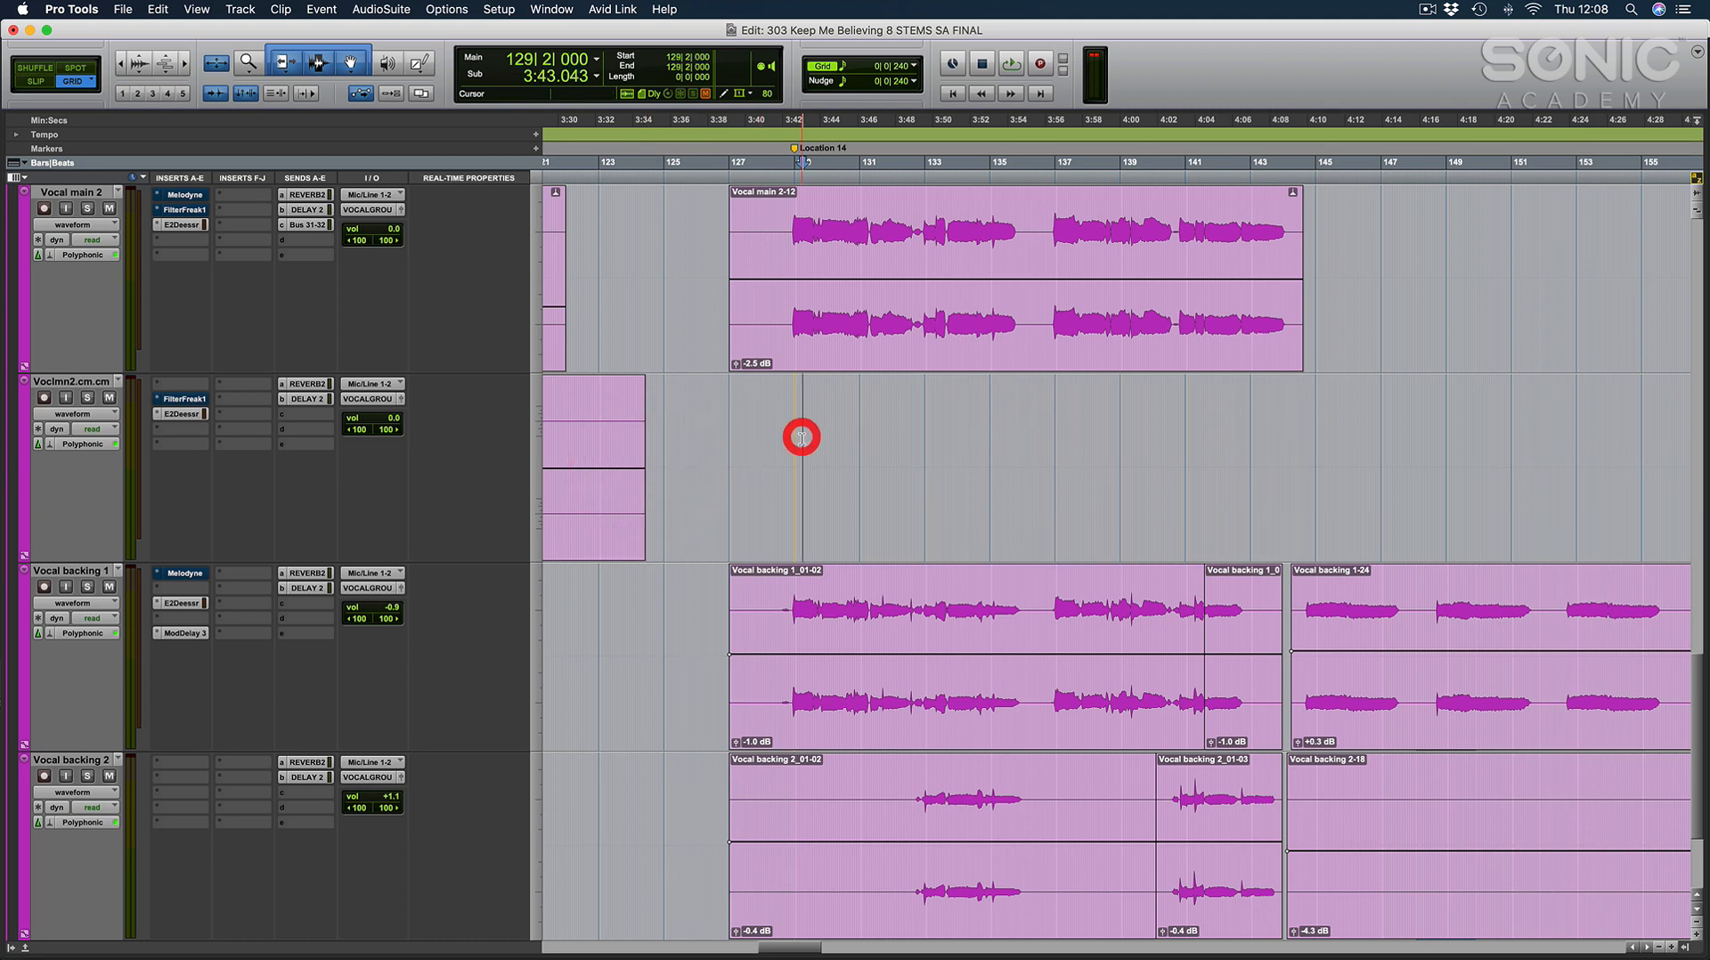
# Inspect the lead and backing vocal clips from bar 127 to 144 close up, and return the tracks to normal height.
pyautogui.press('super+bracketright')
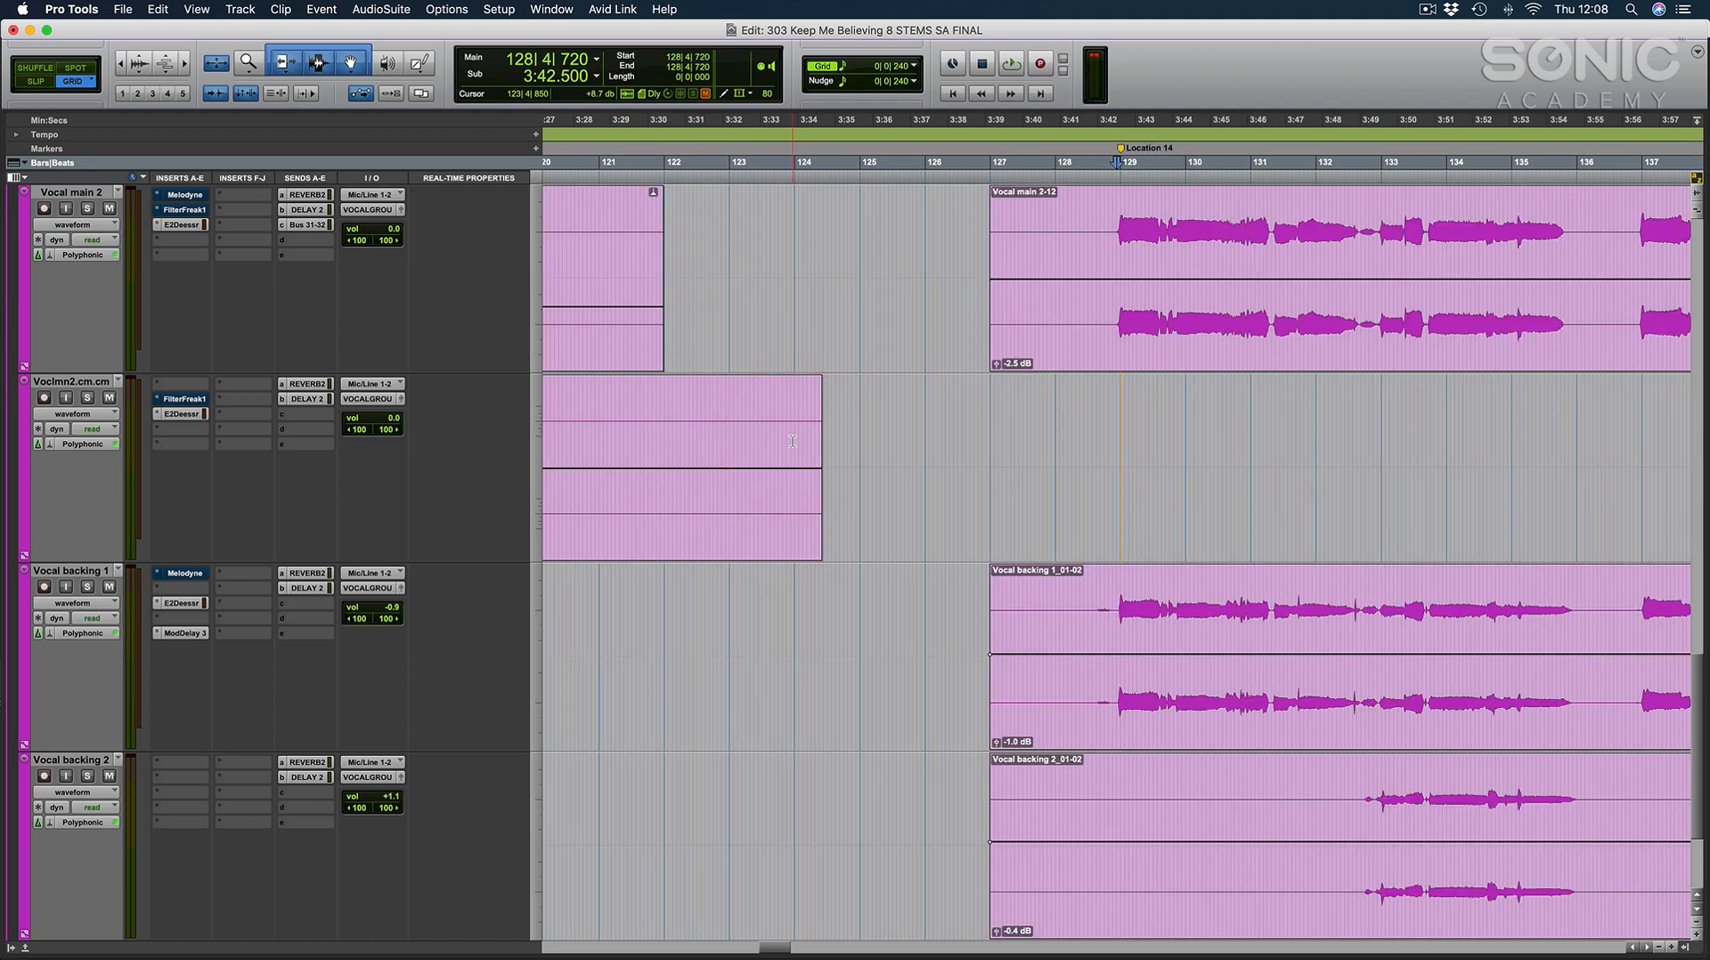
pyautogui.hscroll(5, 793, 441)
pyautogui.hscroll(2, 793, 441)
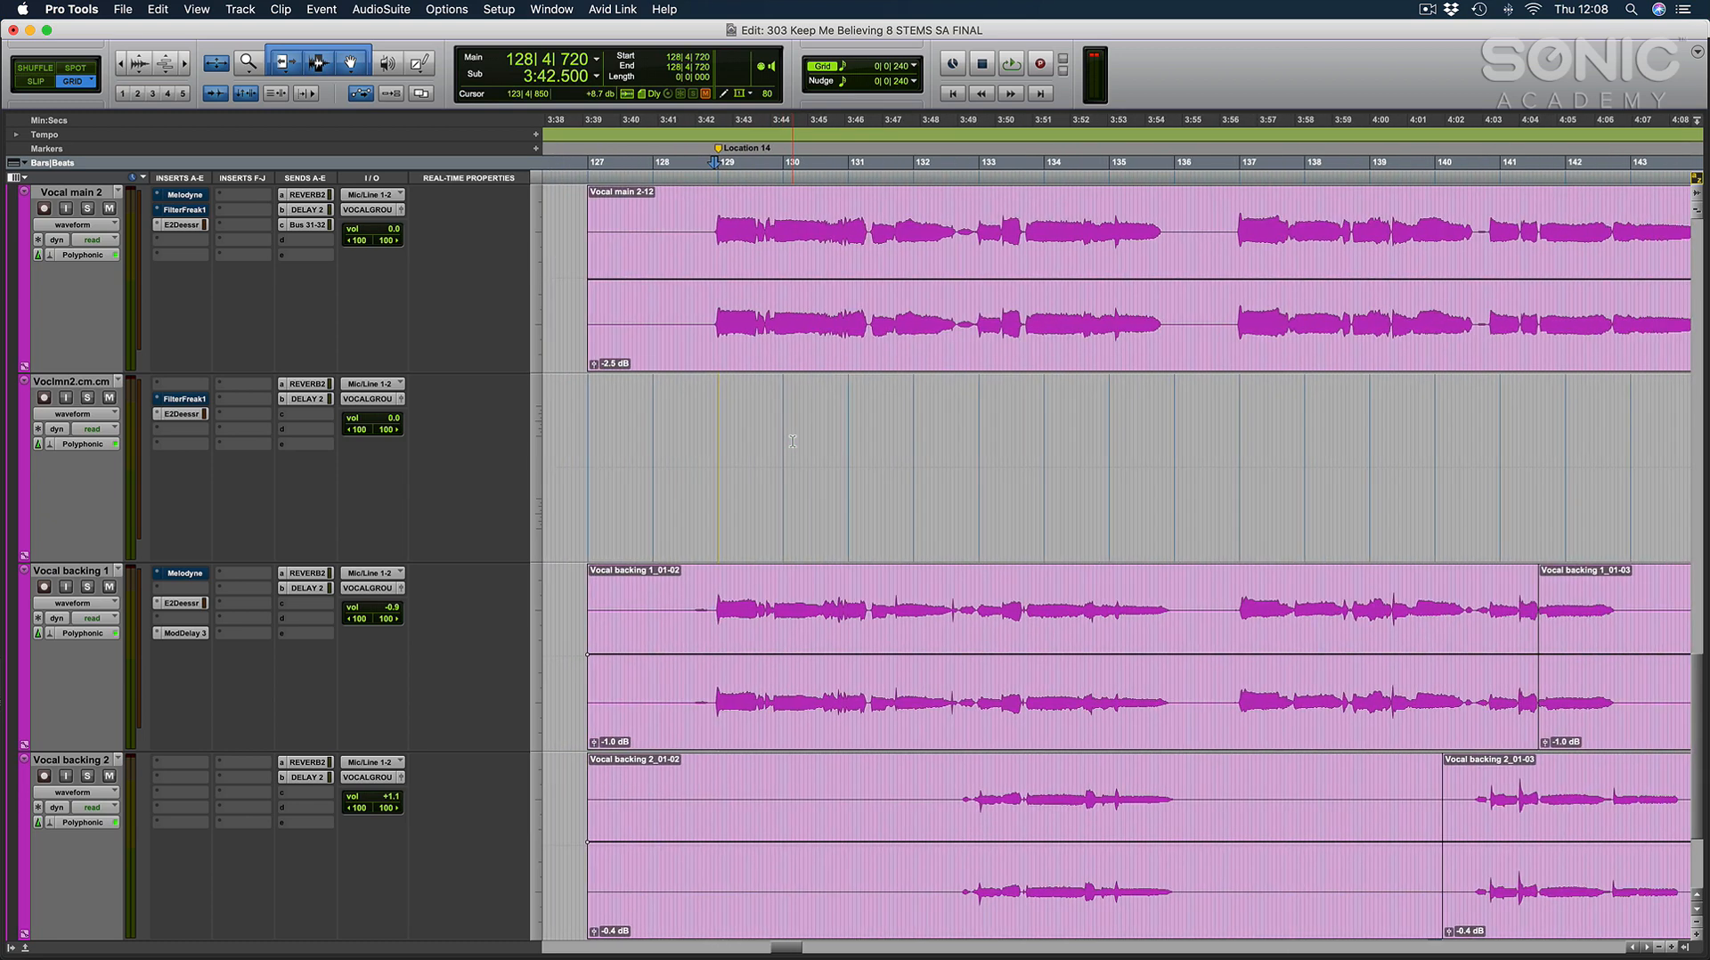
pyautogui.hscroll(1, 792, 440)
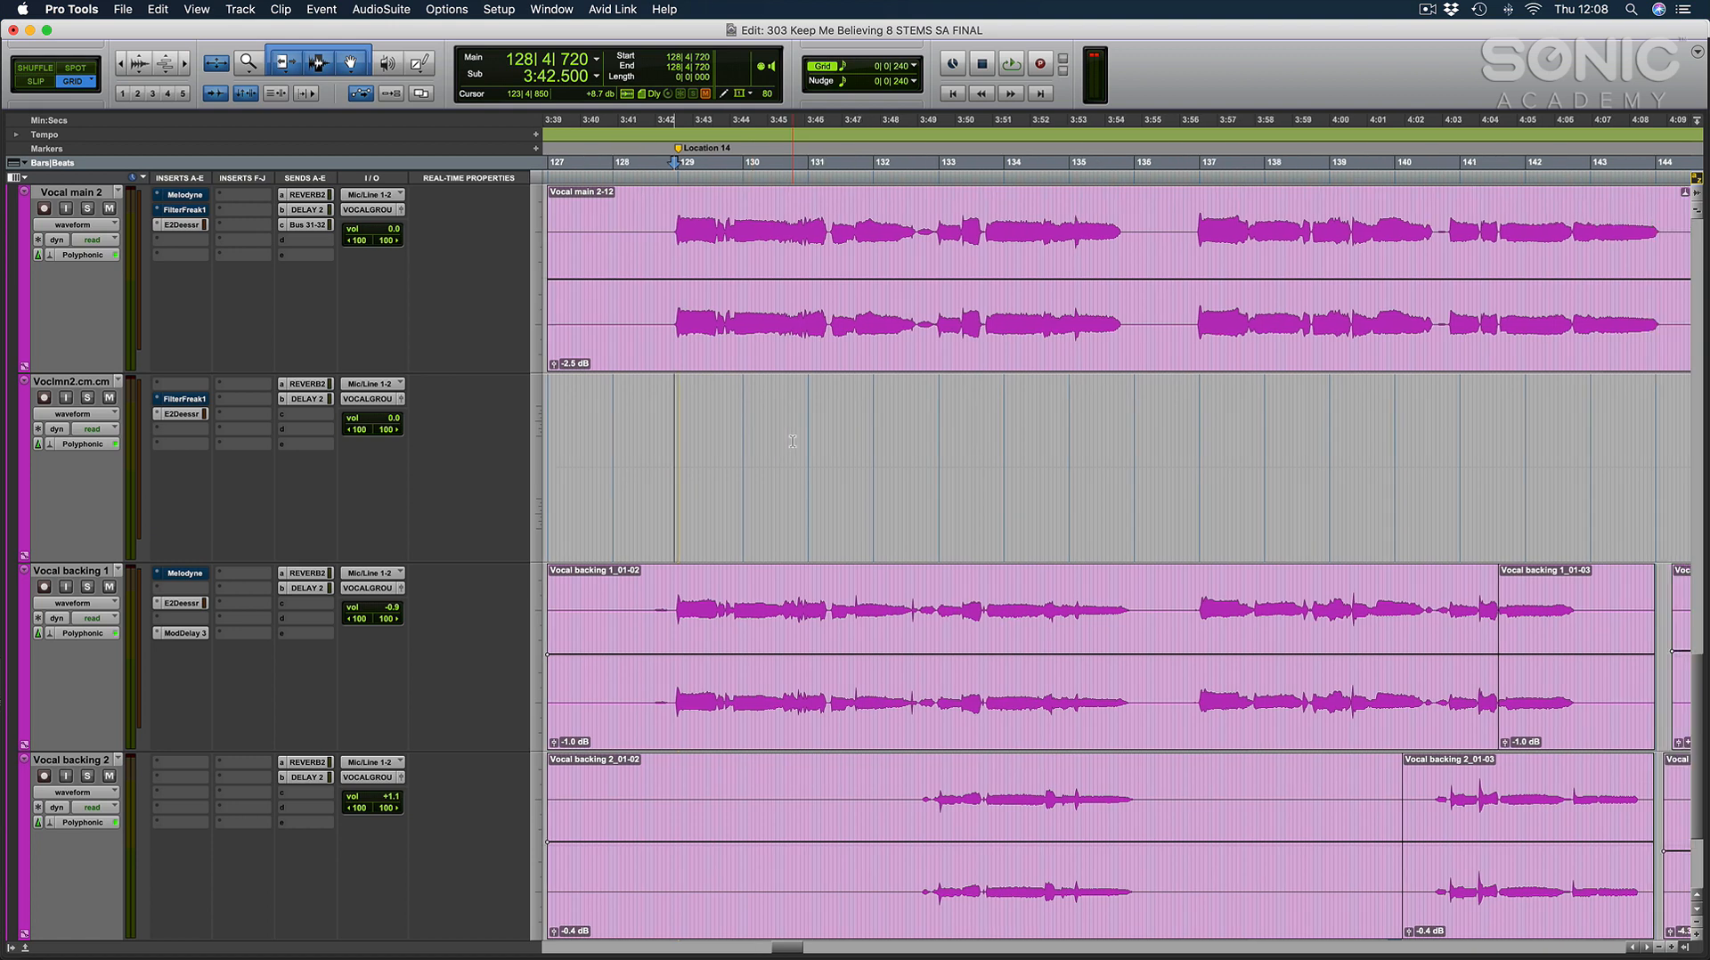
pyautogui.hscroll(1, 793, 441)
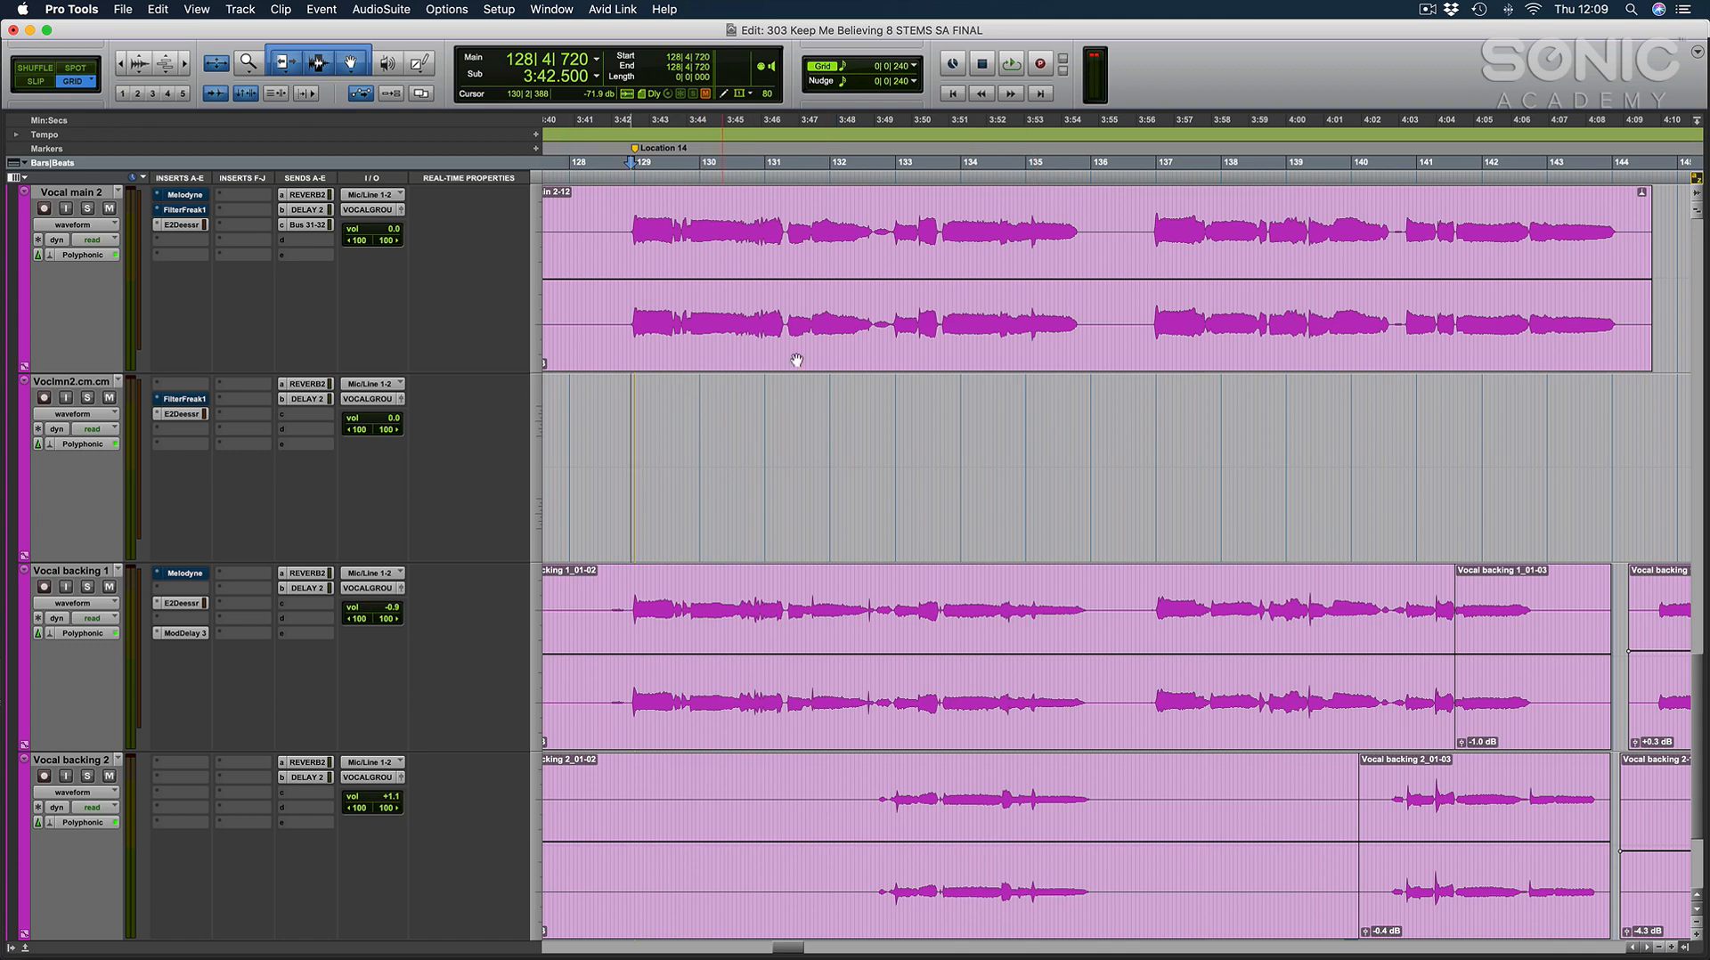
pyautogui.press('e')
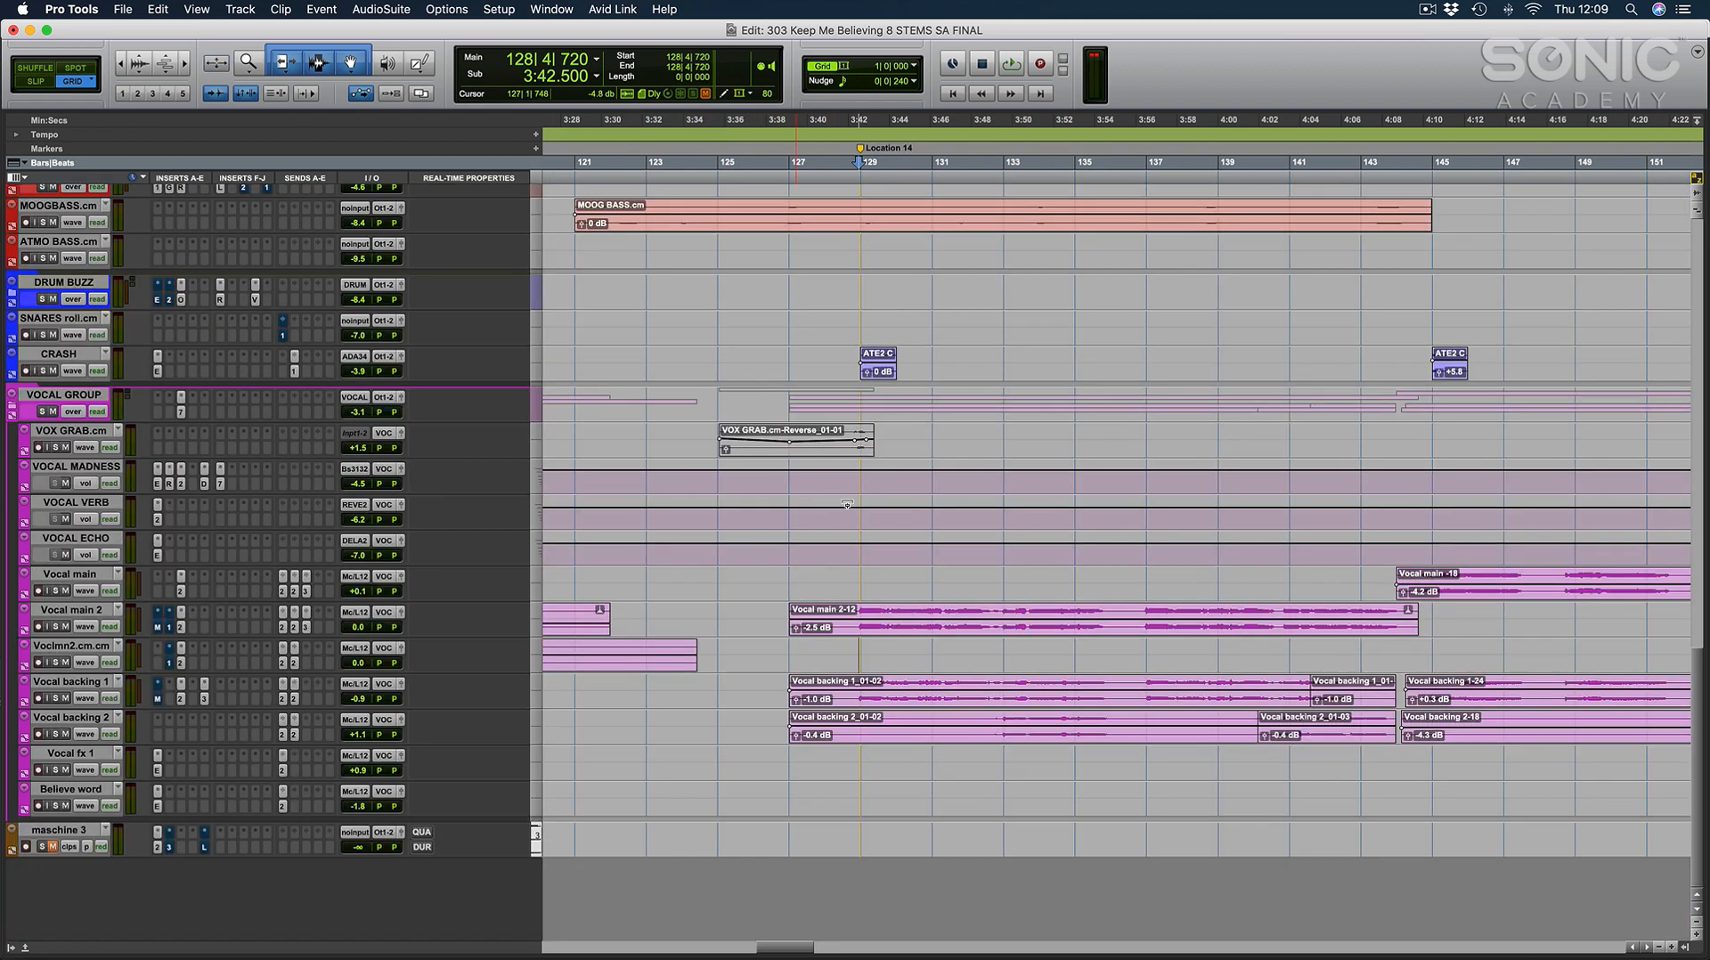
# Place the cursor at 129|1|000 and widen the timeline to show the arrangement through to the DROP marker.
pyautogui.click(863, 660)
pyautogui.press('r')
pyautogui.hscroll(4, 873, 657)
pyautogui.scroll(15, 873, 657)
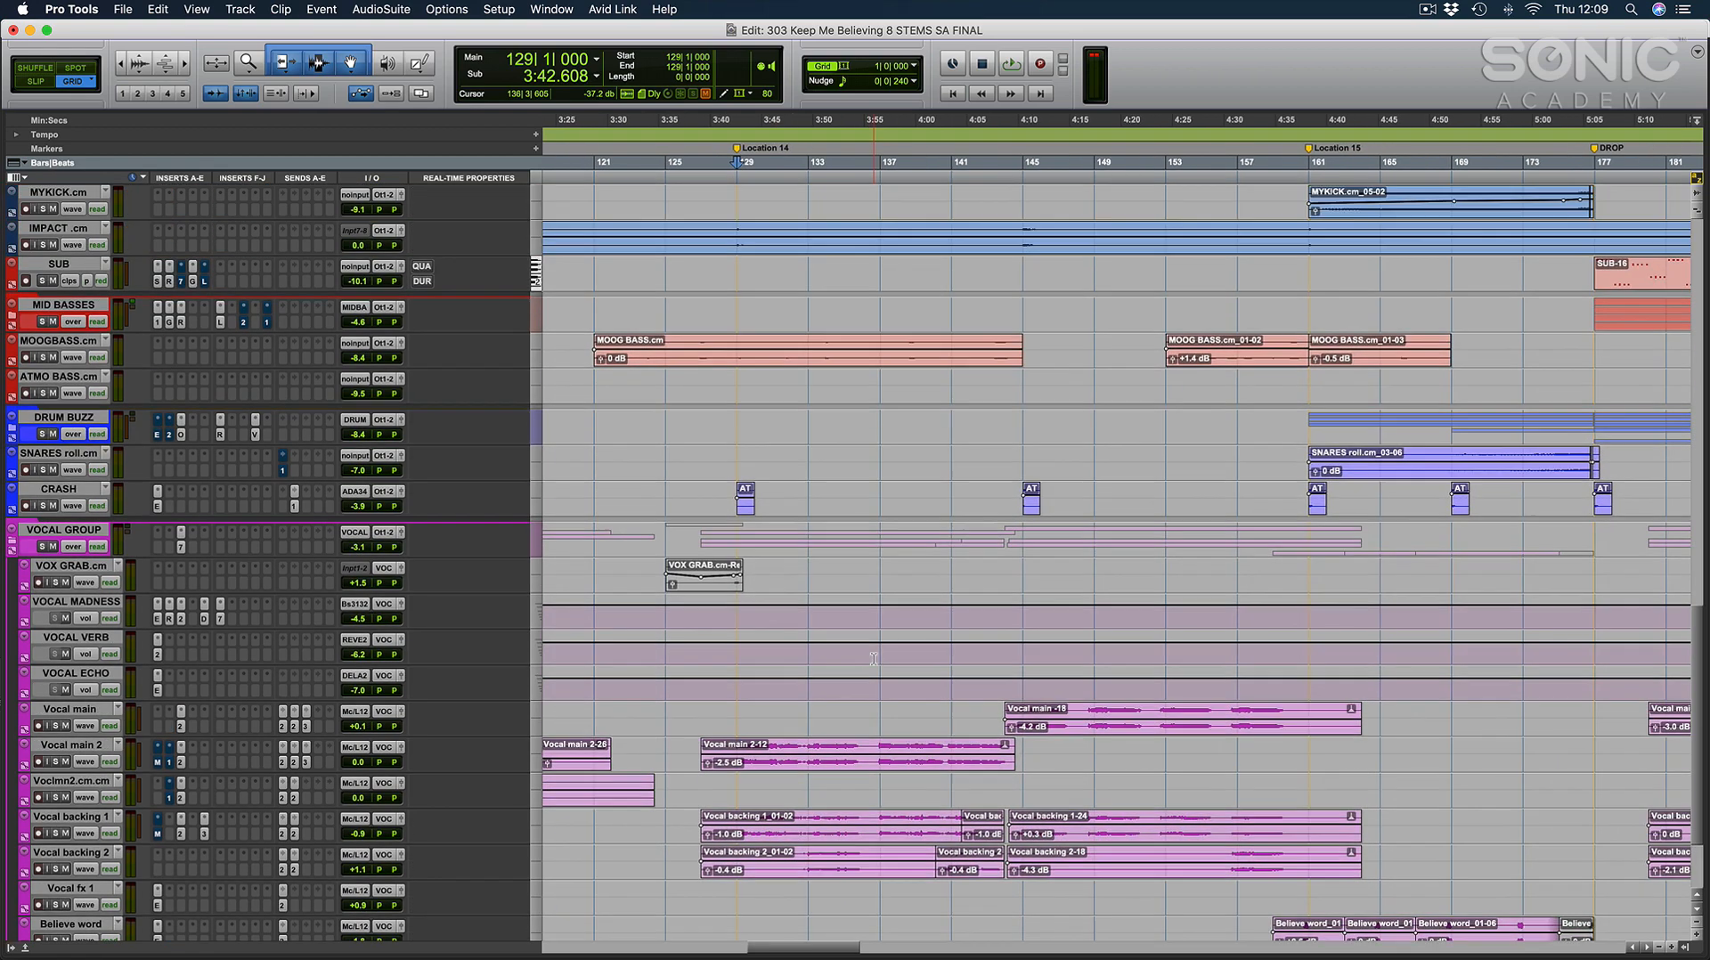
# Place the cursor at 145|1|000 and play the section where the DV PLUCK, S8 LEAD, SERUM HILEAD and DIVA SSAW parts enter.
pyautogui.click(874, 658)
pyautogui.scroll(3, 873, 658)
pyautogui.hscroll(1, 874, 658)
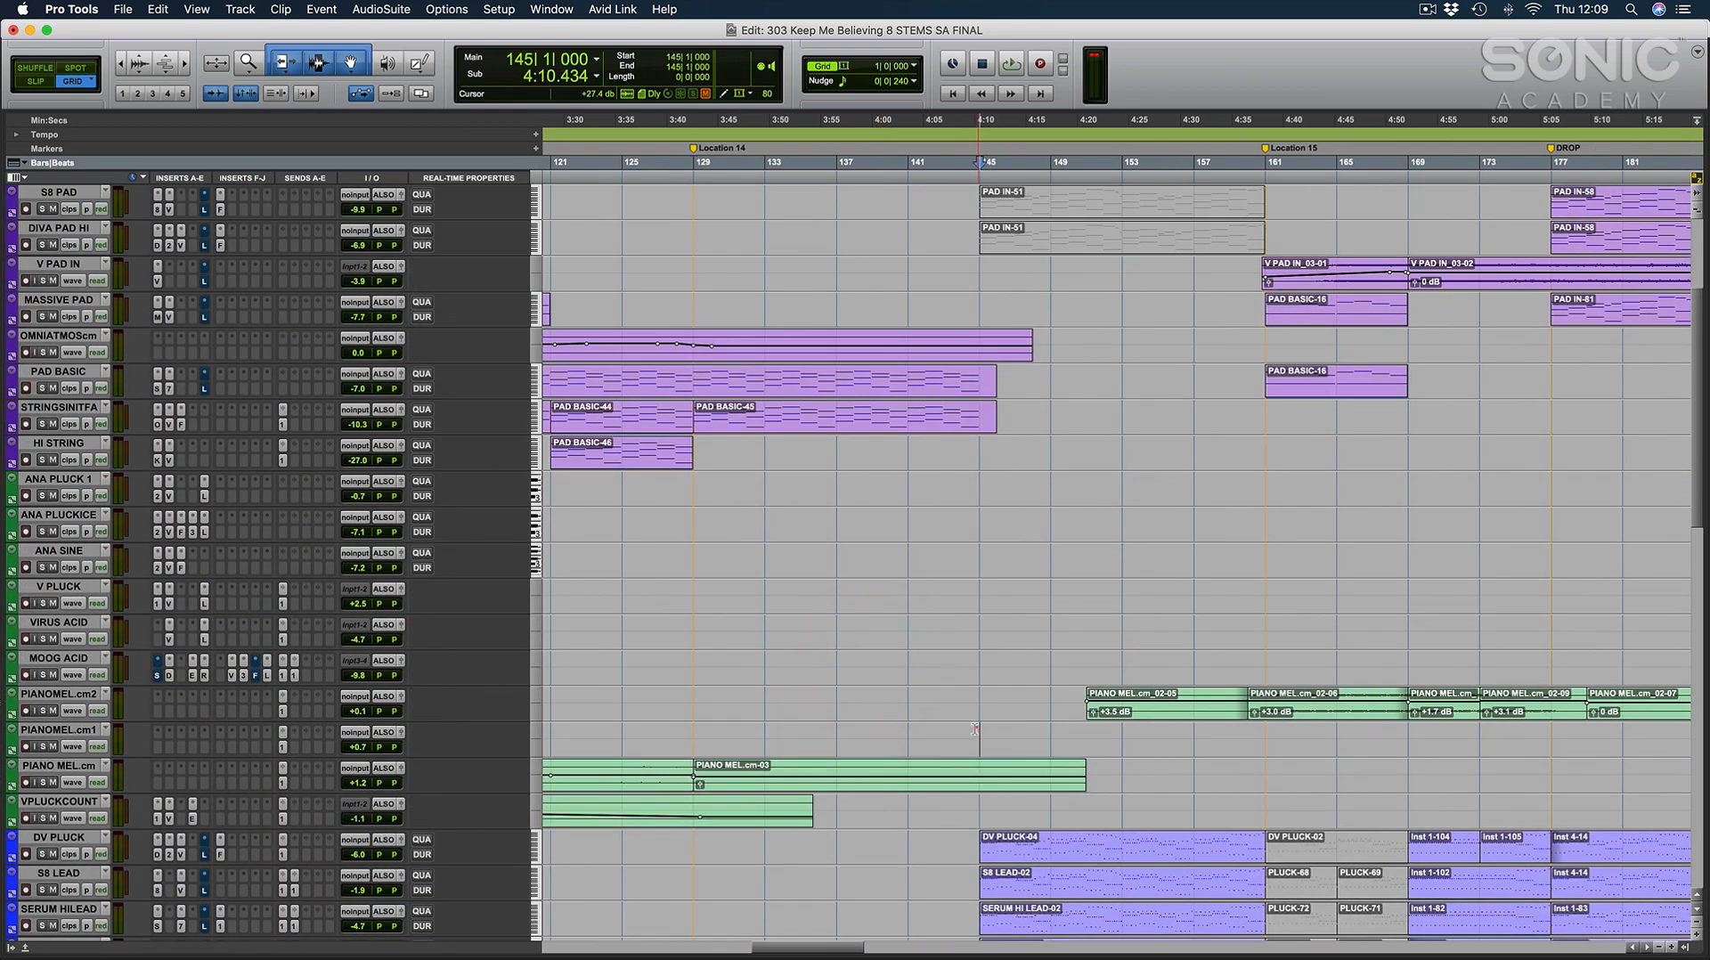
pyautogui.click(975, 727)
pyautogui.scroll(-4, 971, 723)
pyautogui.hscroll(3, 971, 723)
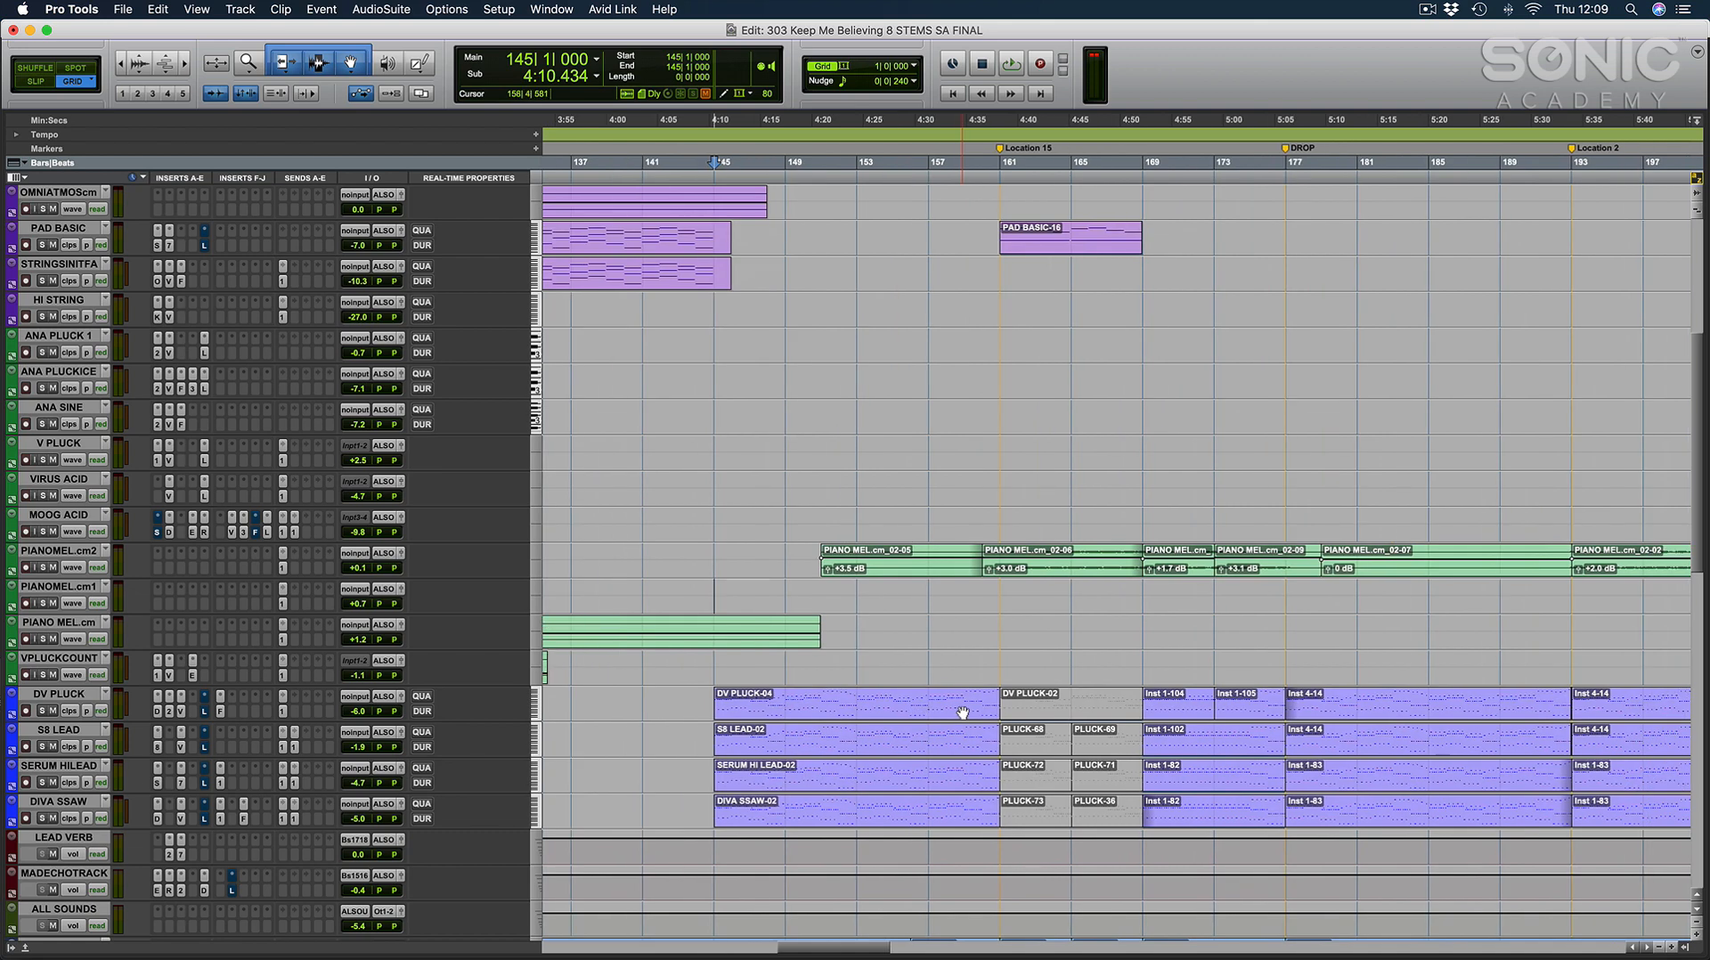
pyautogui.press('space')
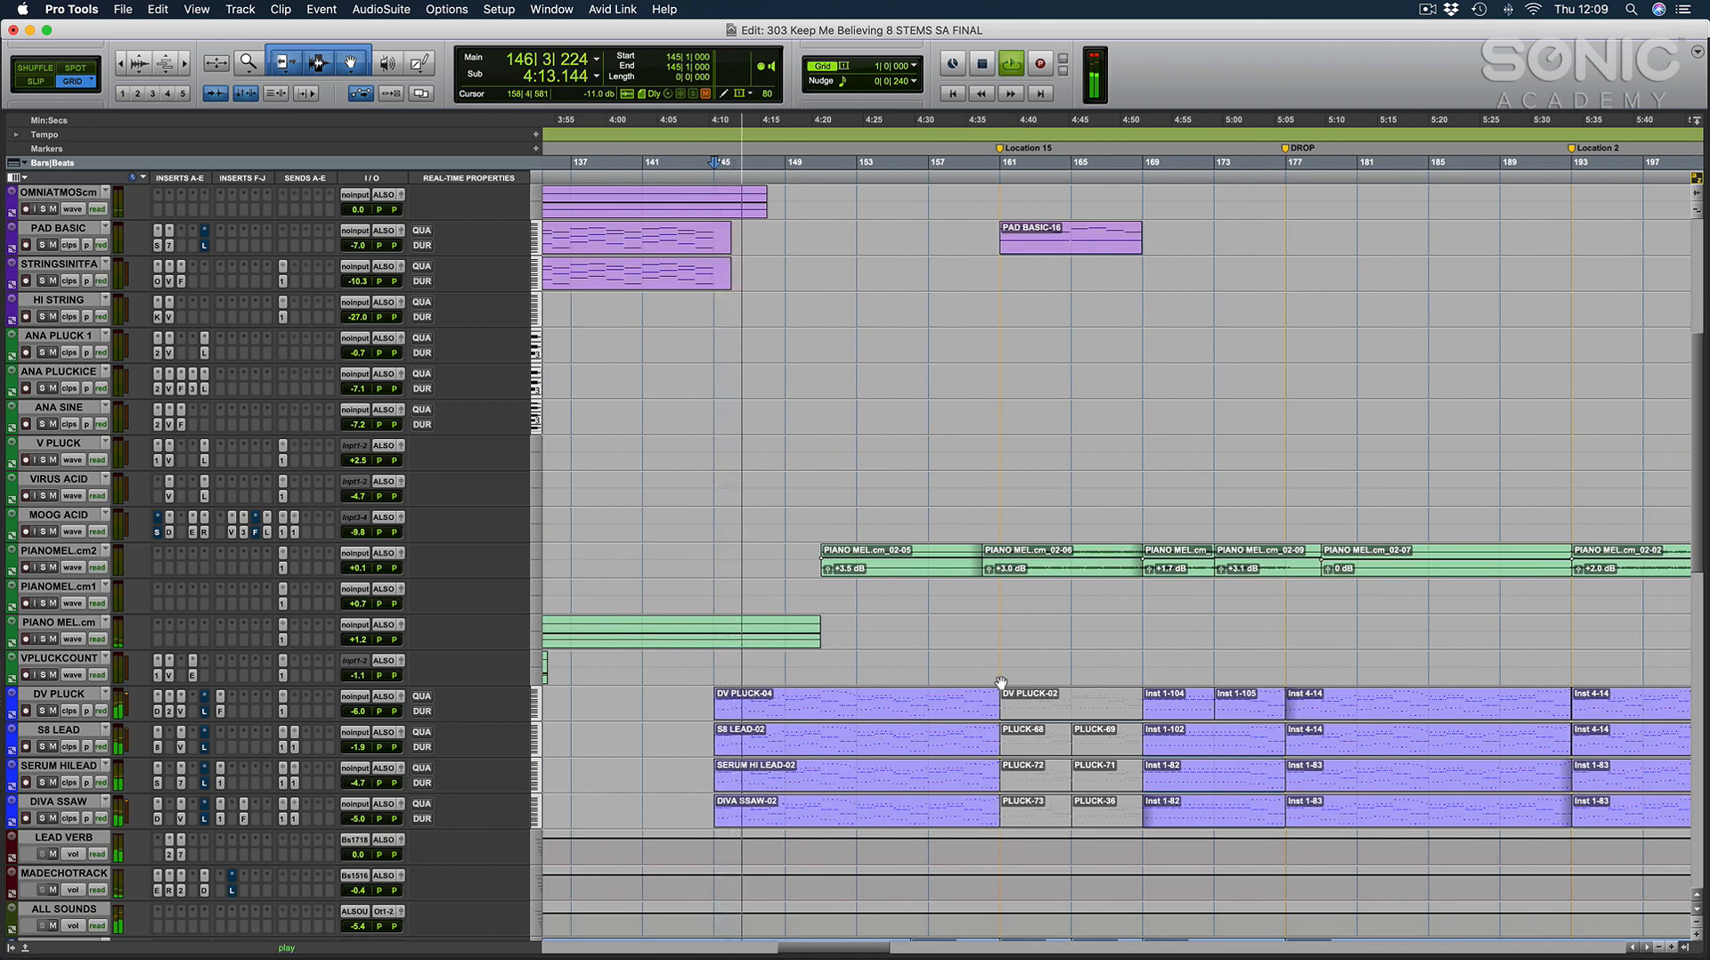
# Show the automation lanes of DIVA SSAW, SERUM HILEAD and S8 LEAD and examine their filter cutoff curves before the drop.
pyautogui.scroll(5, 1002, 683)
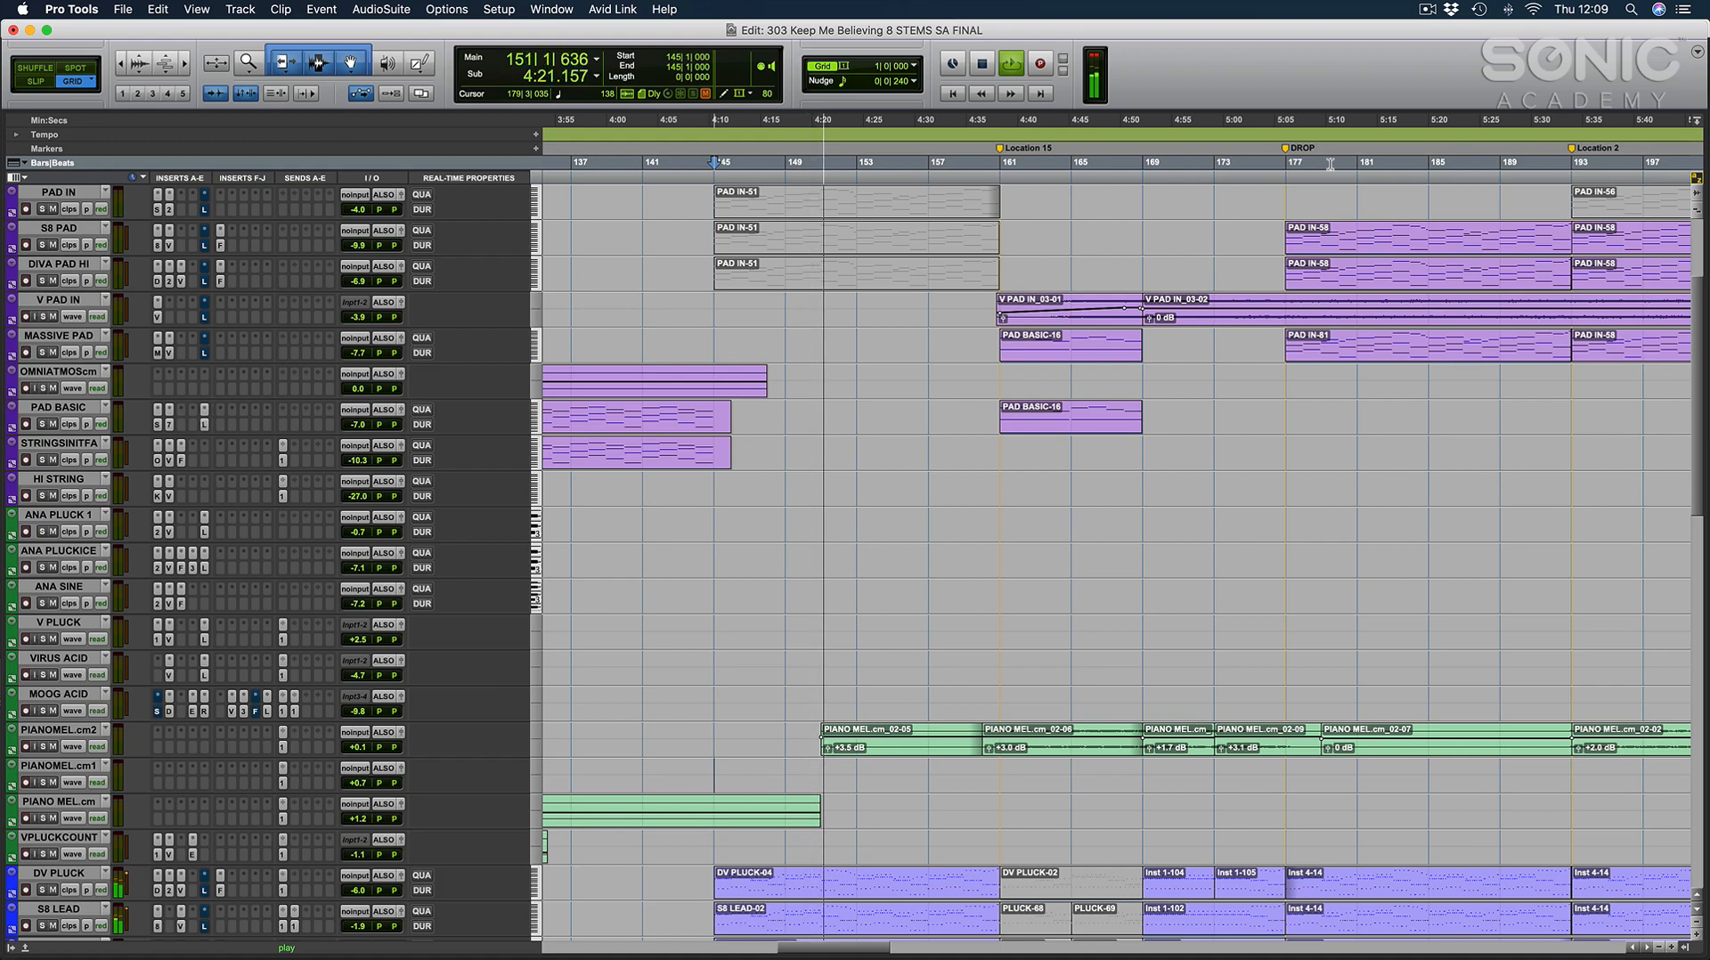
pyautogui.scroll(-10, 1023, 272)
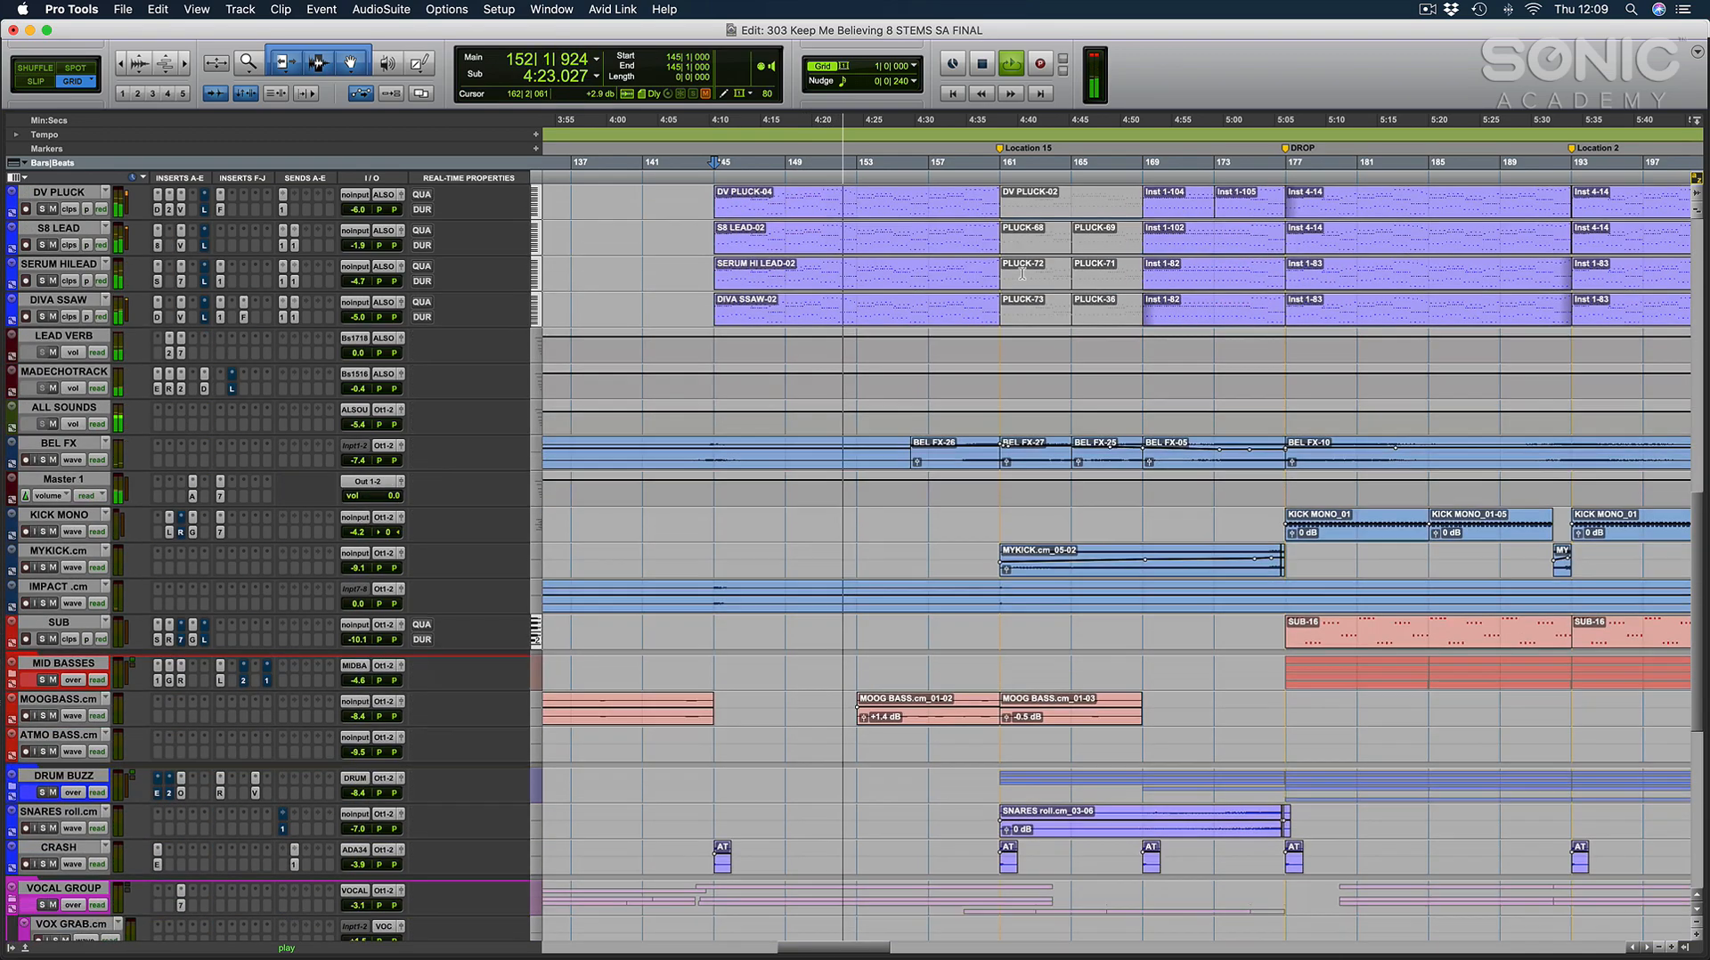
pyautogui.scroll(-10, 1023, 272)
pyautogui.scroll(15, 310, 354)
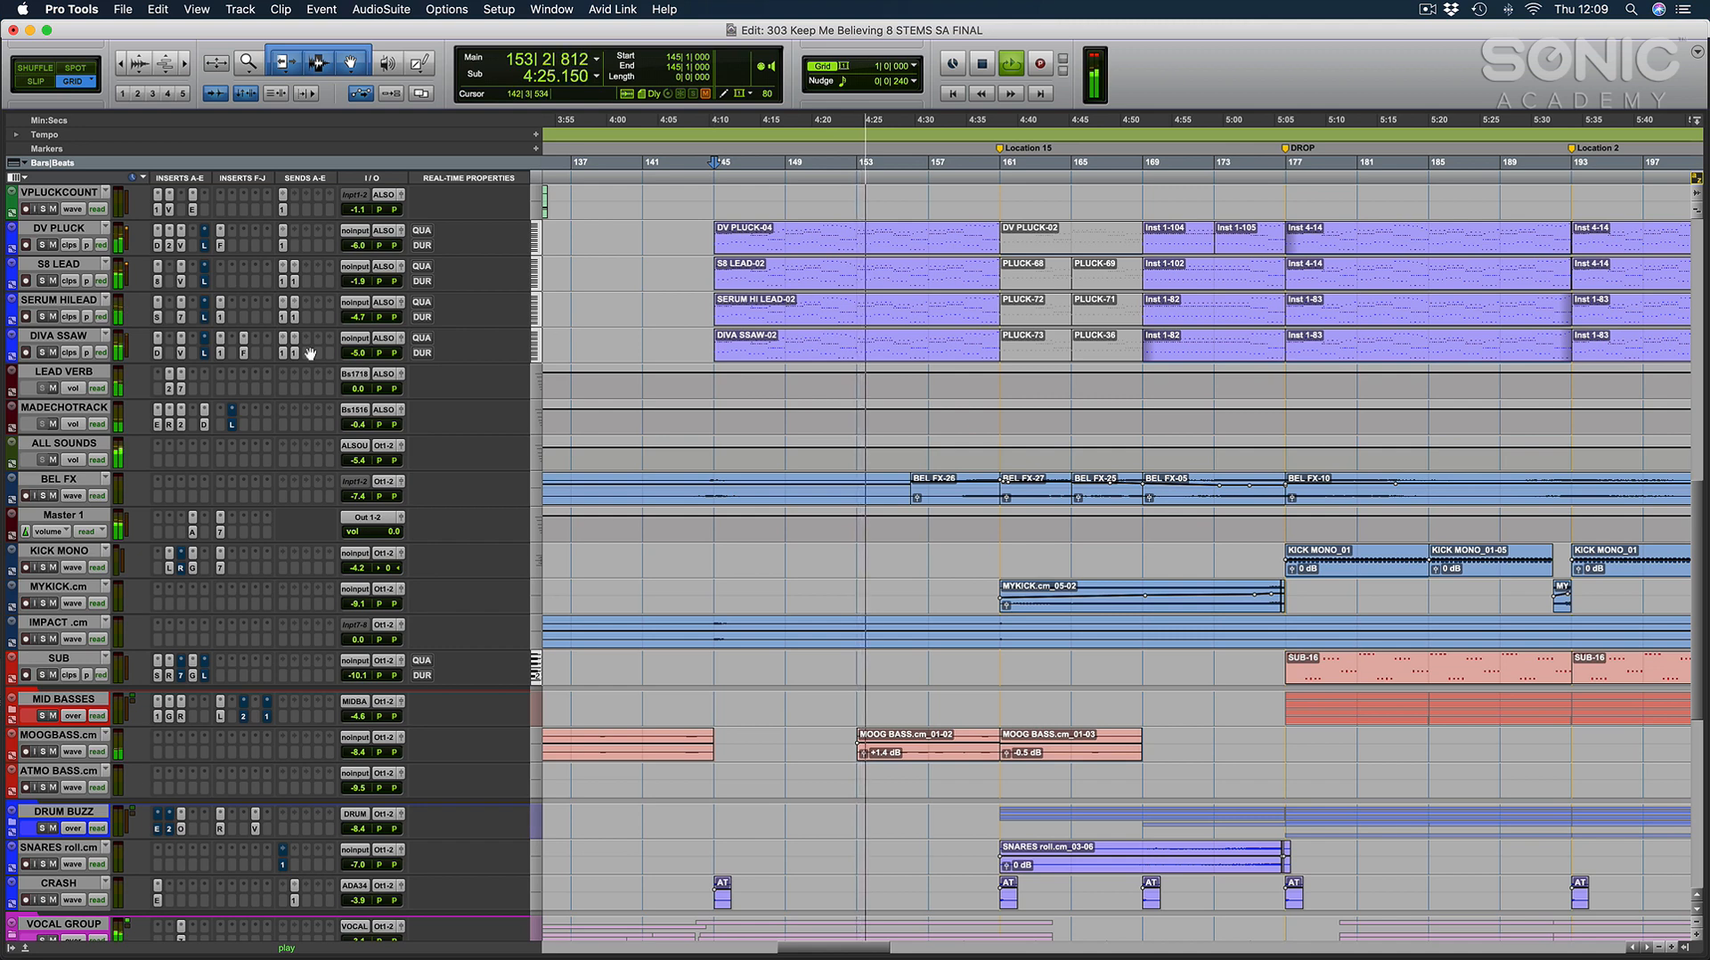
pyautogui.click(12, 356)
pyautogui.click(13, 321)
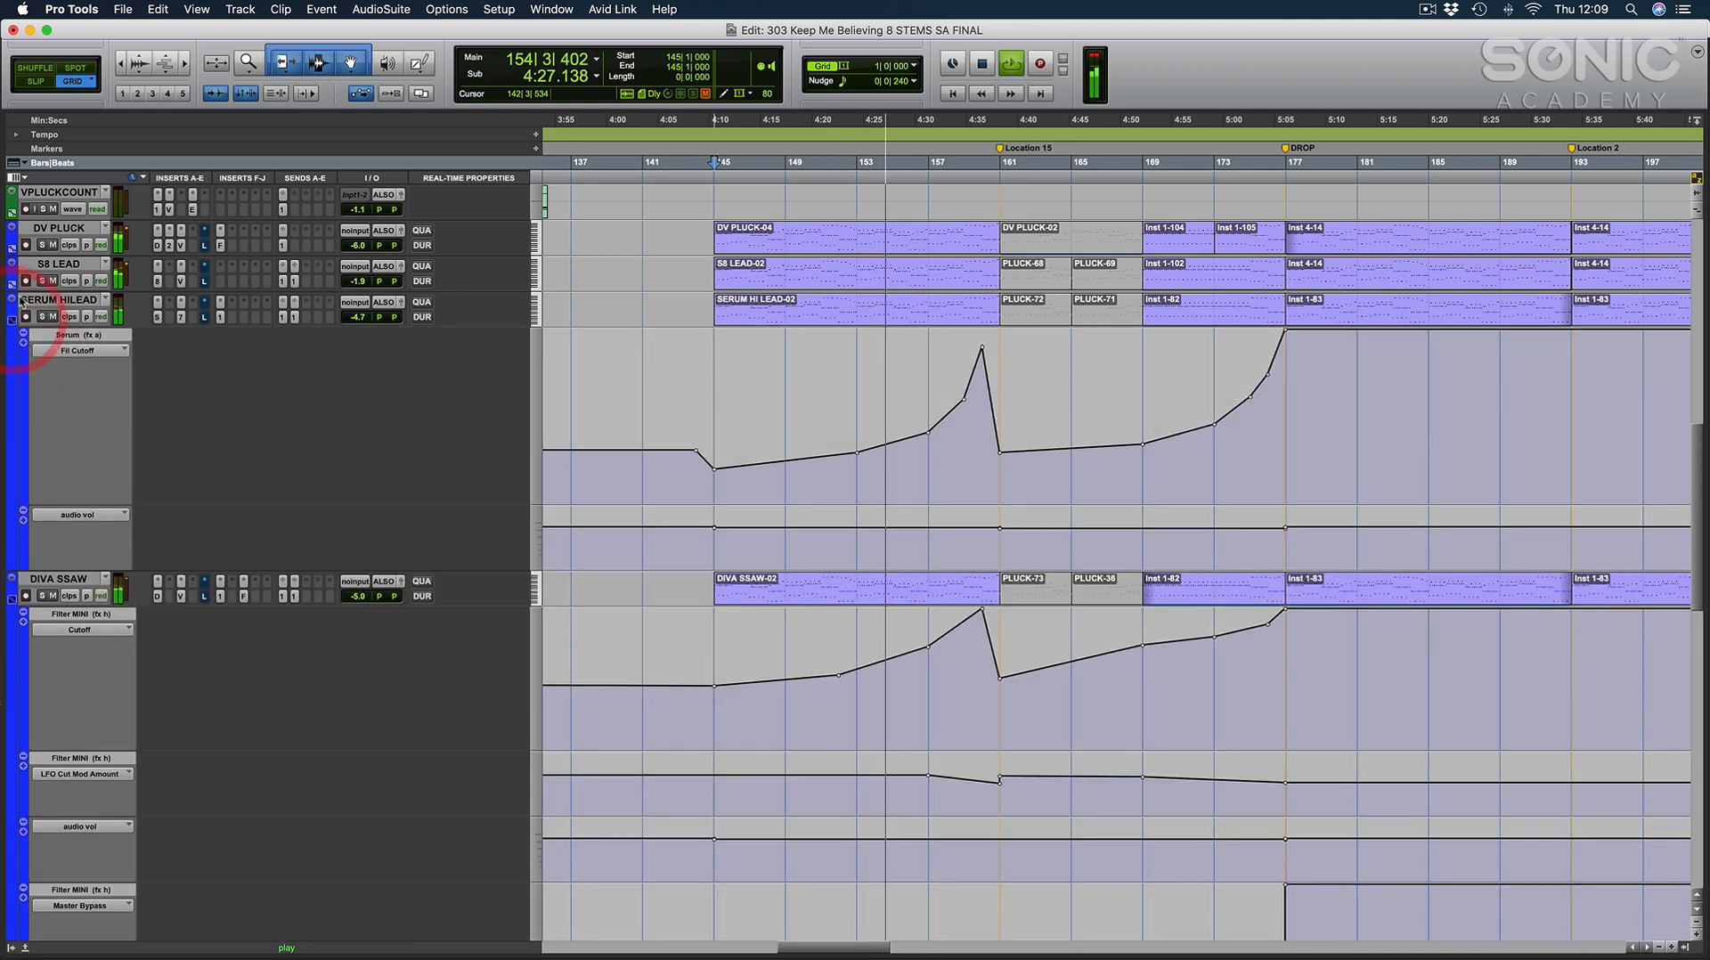
pyautogui.click(12, 284)
pyautogui.scroll(-2, 872, 568)
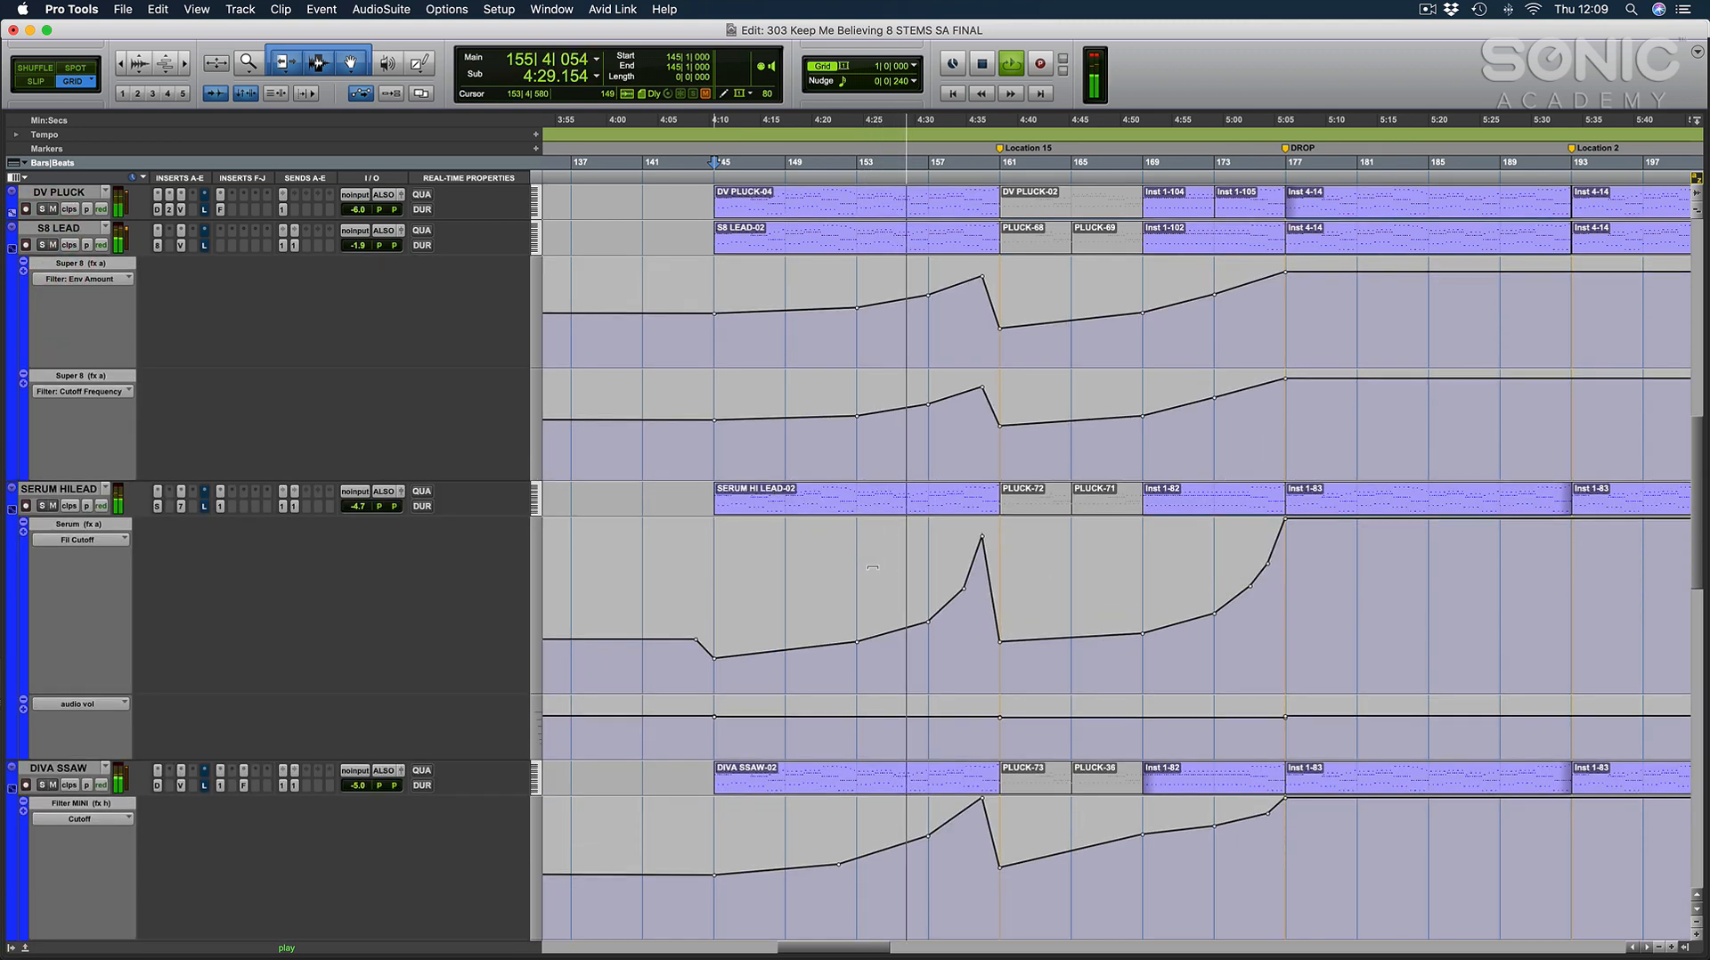
pyautogui.scroll(-2, 873, 568)
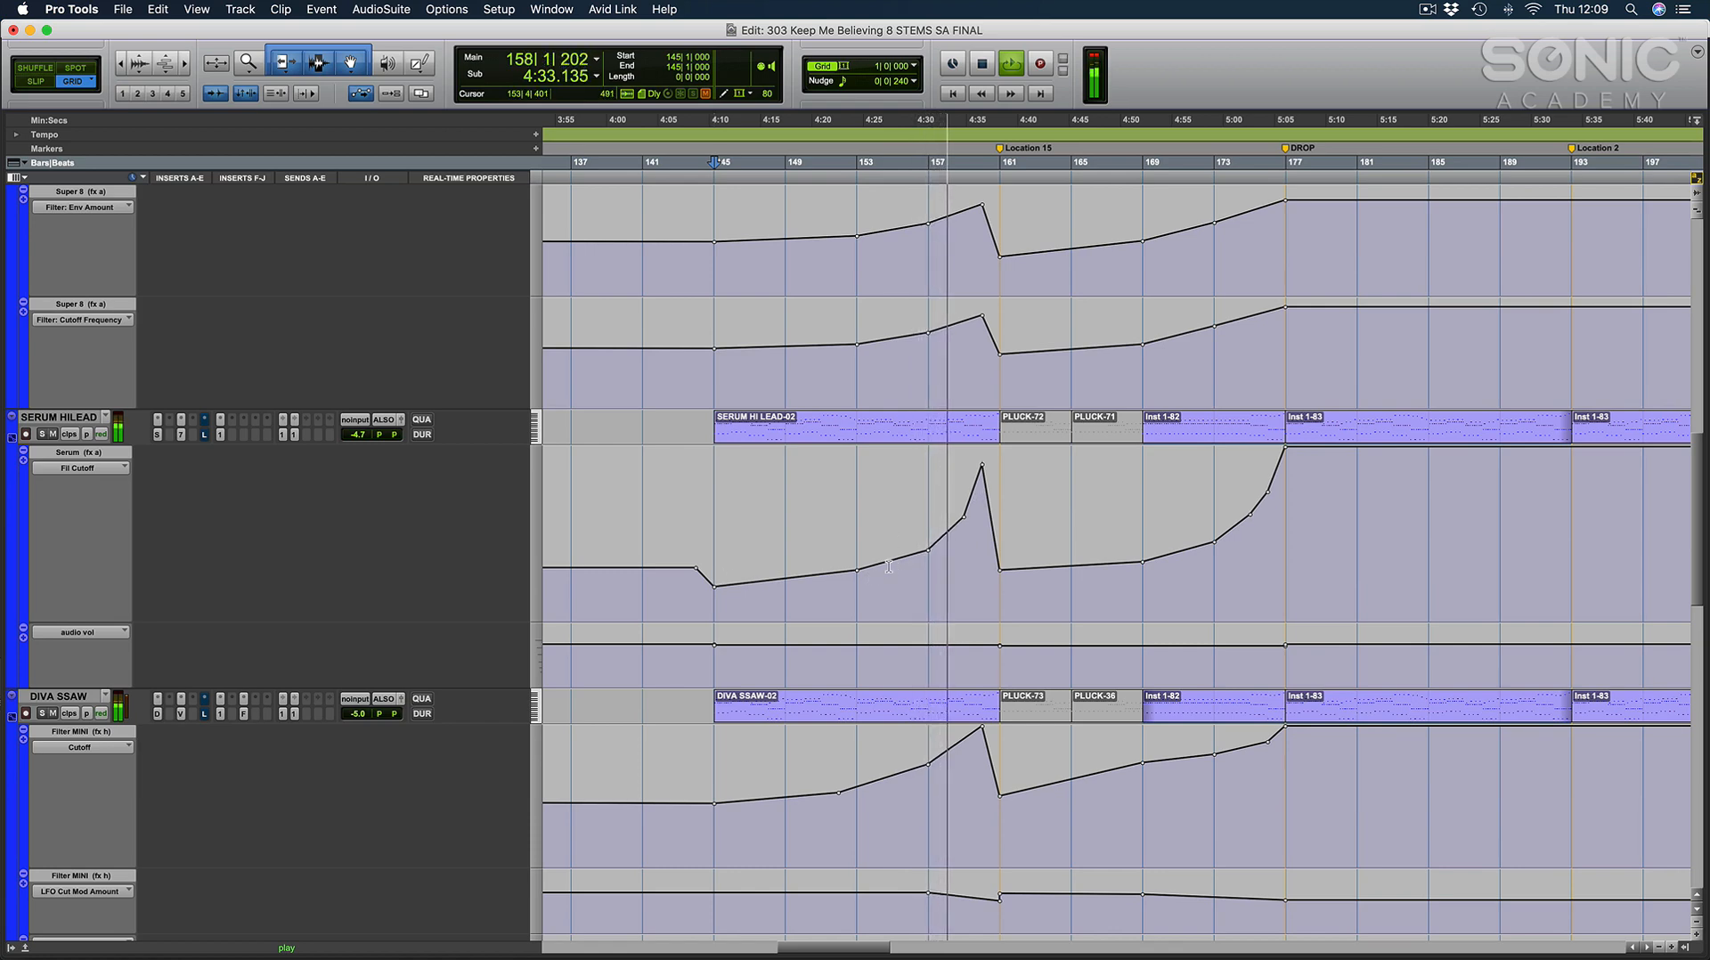
# Place the cursor at 157|1|000 and hide the automation lanes of S8 LEAD, SERUM HILEAD and DIVA SSAW.
pyautogui.click(920, 568)
pyautogui.scroll(5, 918, 570)
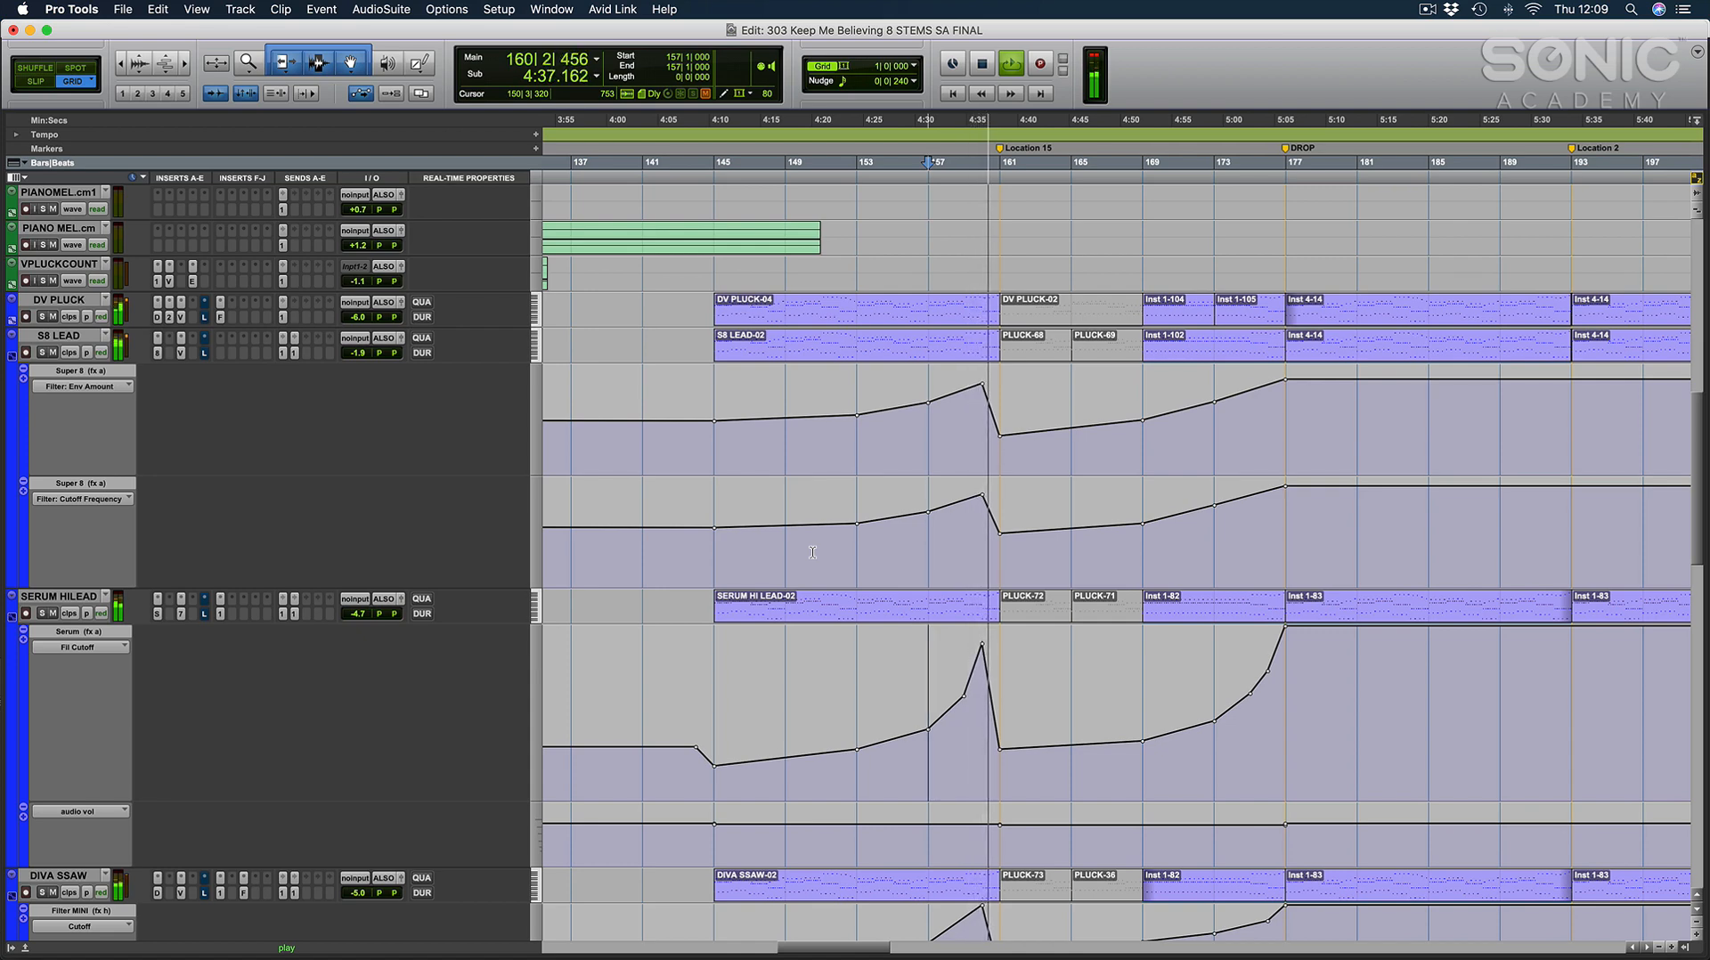
pyautogui.click(12, 355)
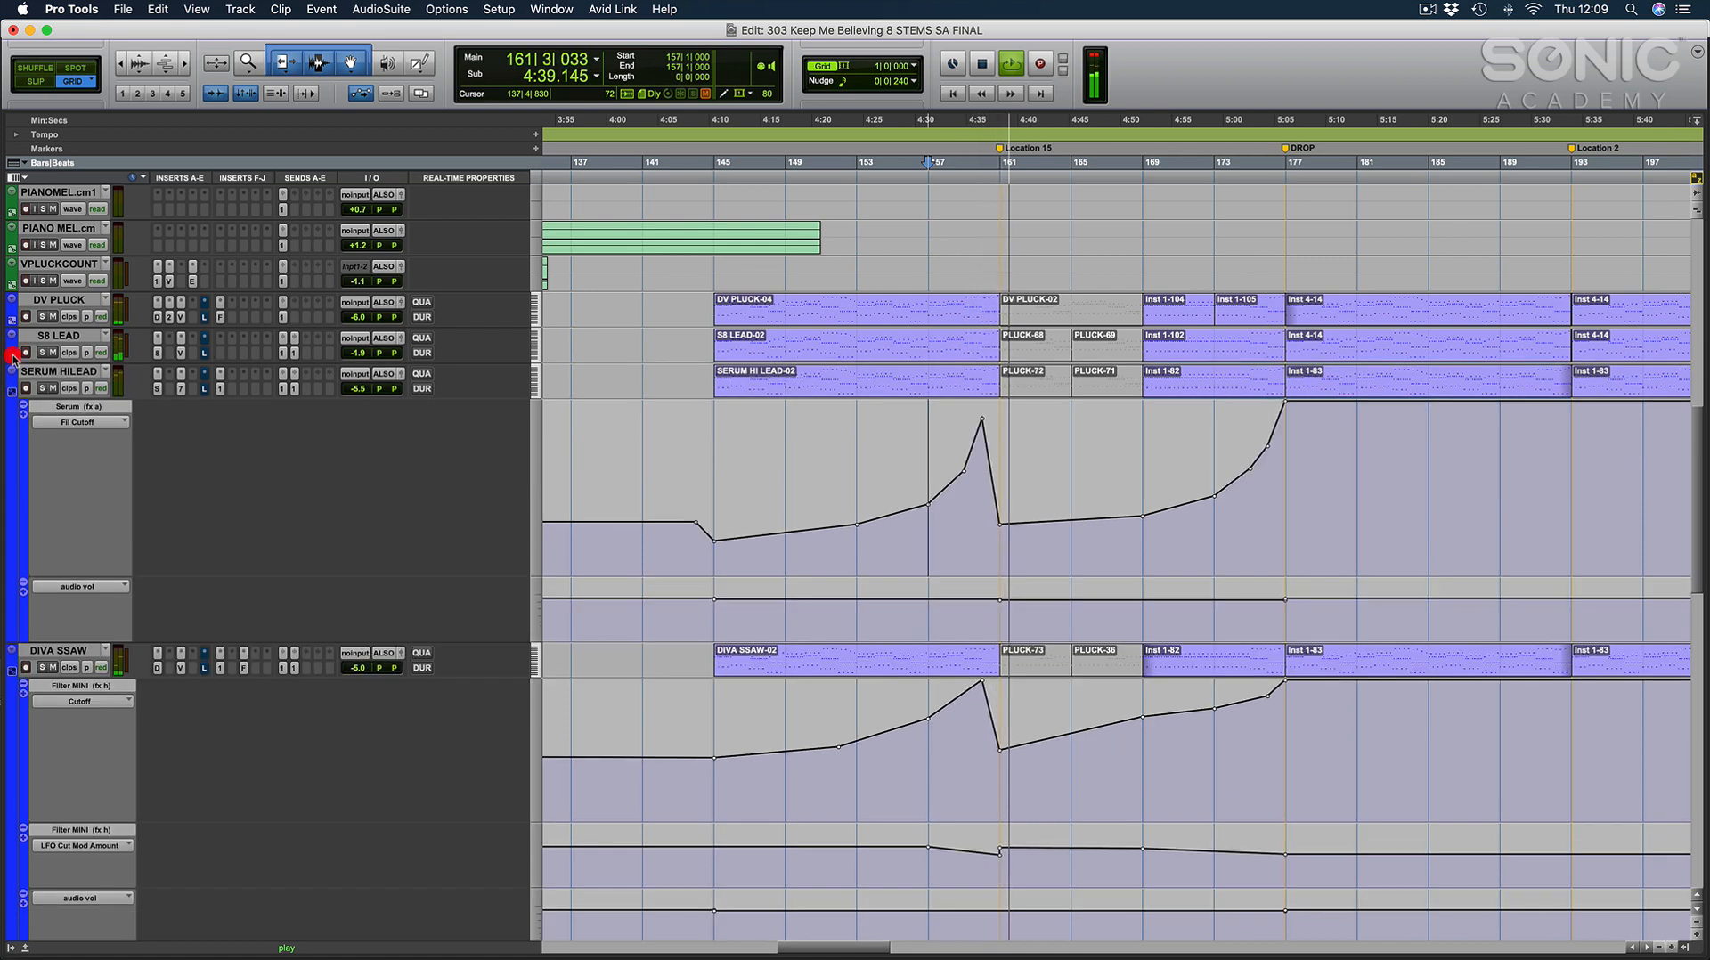
pyautogui.click(13, 391)
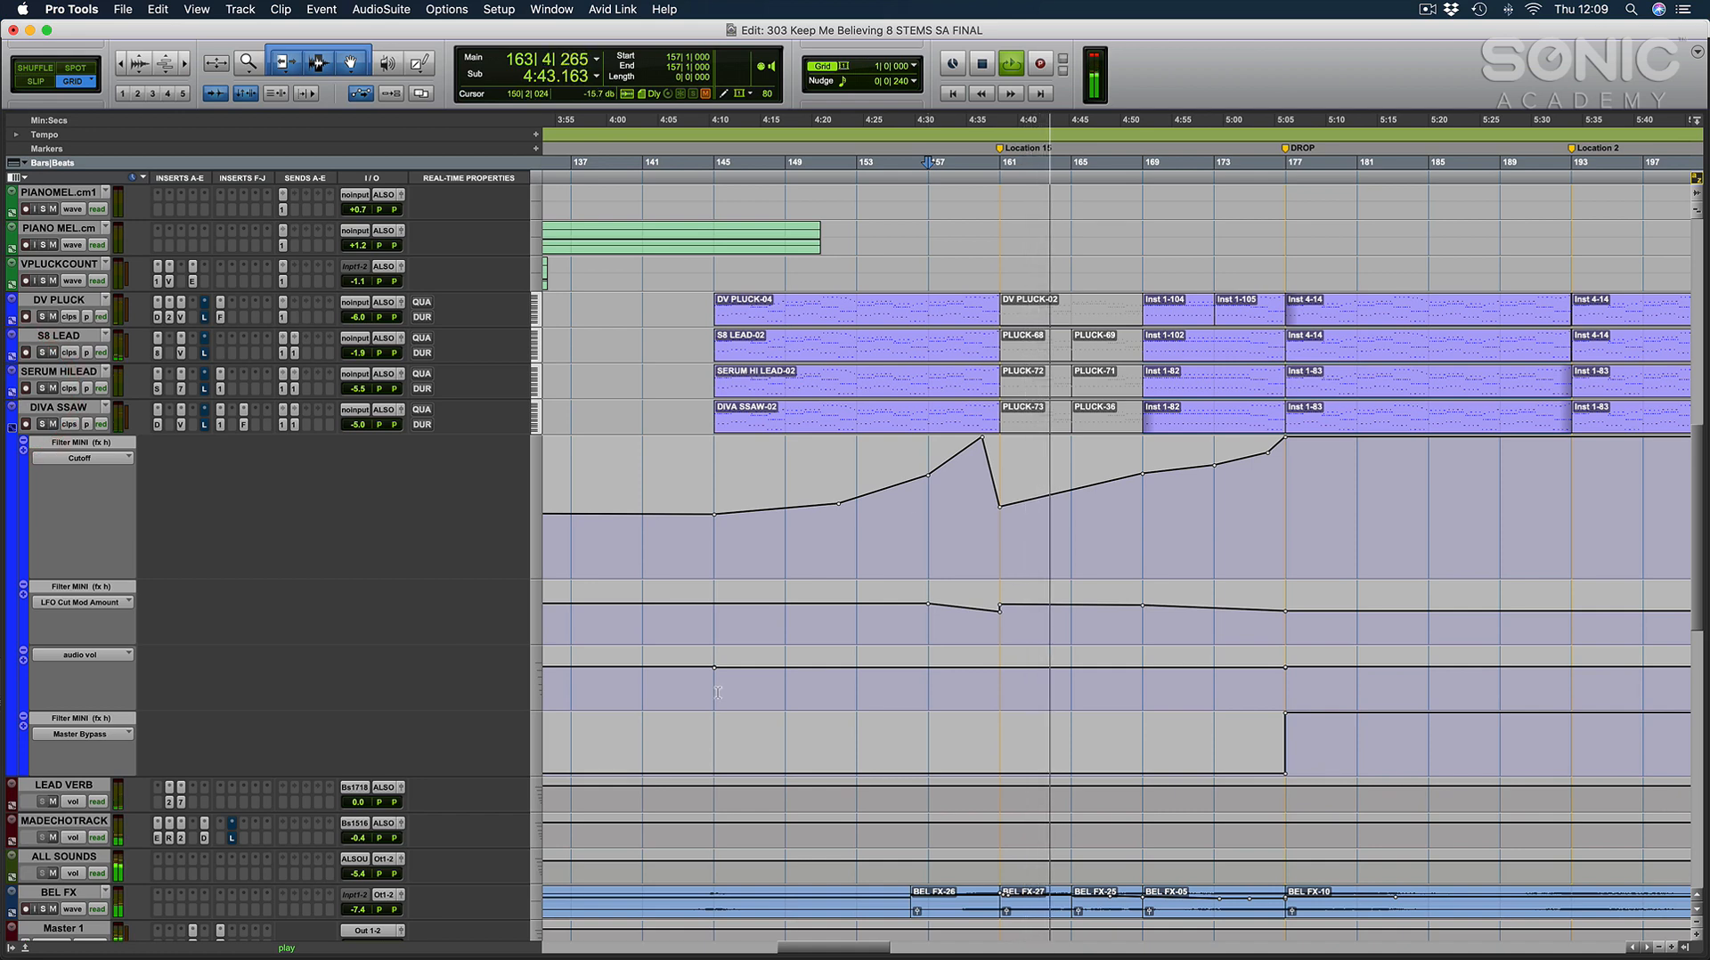
pyautogui.click(12, 428)
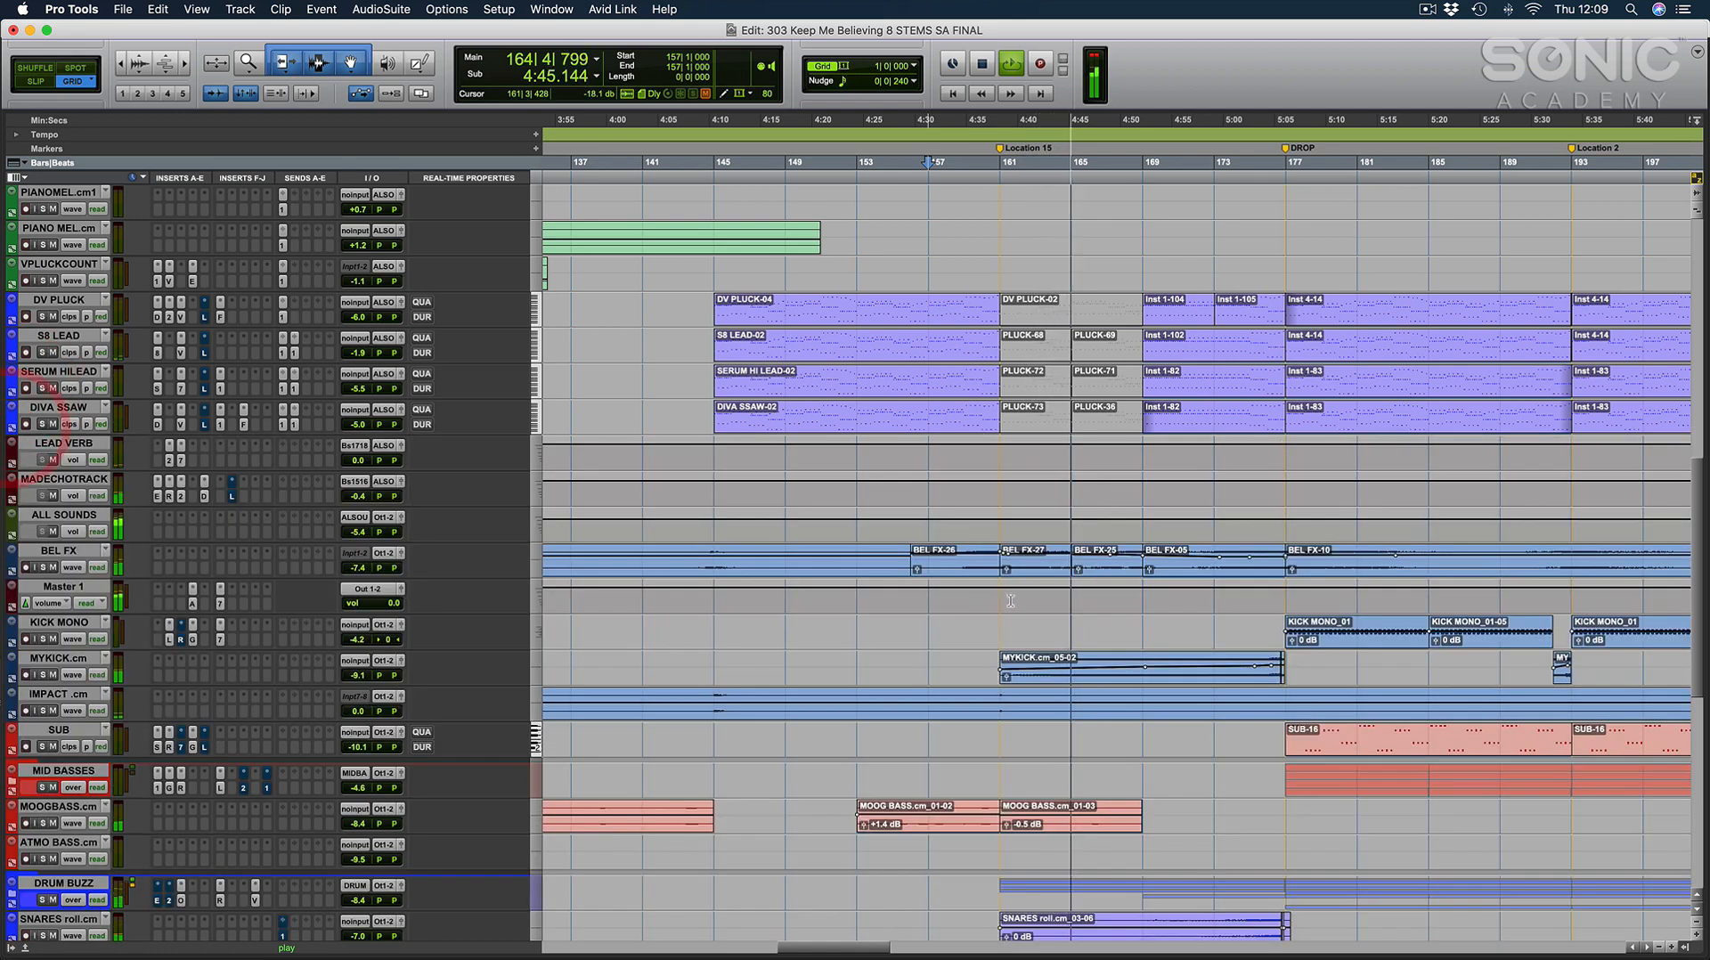
# Examine the build after Location 15 during playback, covering the snare roll, kick, Moog bass, pads, piano and lead tracks.
pyautogui.hscroll(3, 1010, 600)
pyautogui.scroll(-8, 1033, 623)
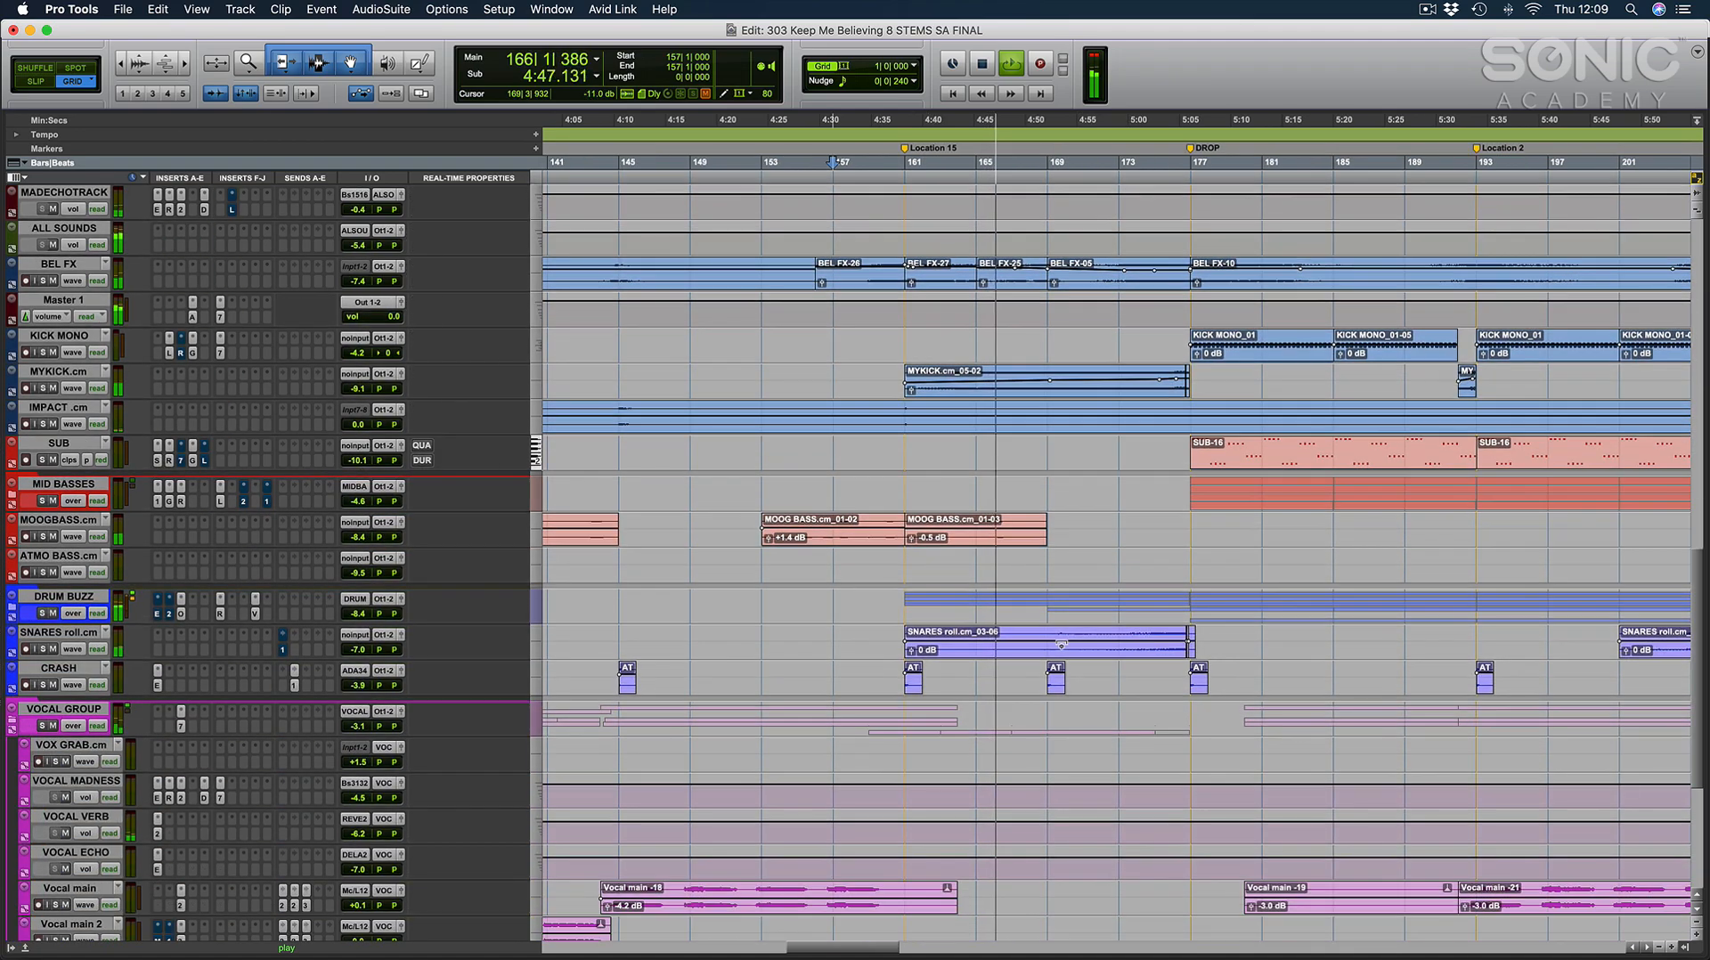
pyautogui.scroll(19, 1061, 643)
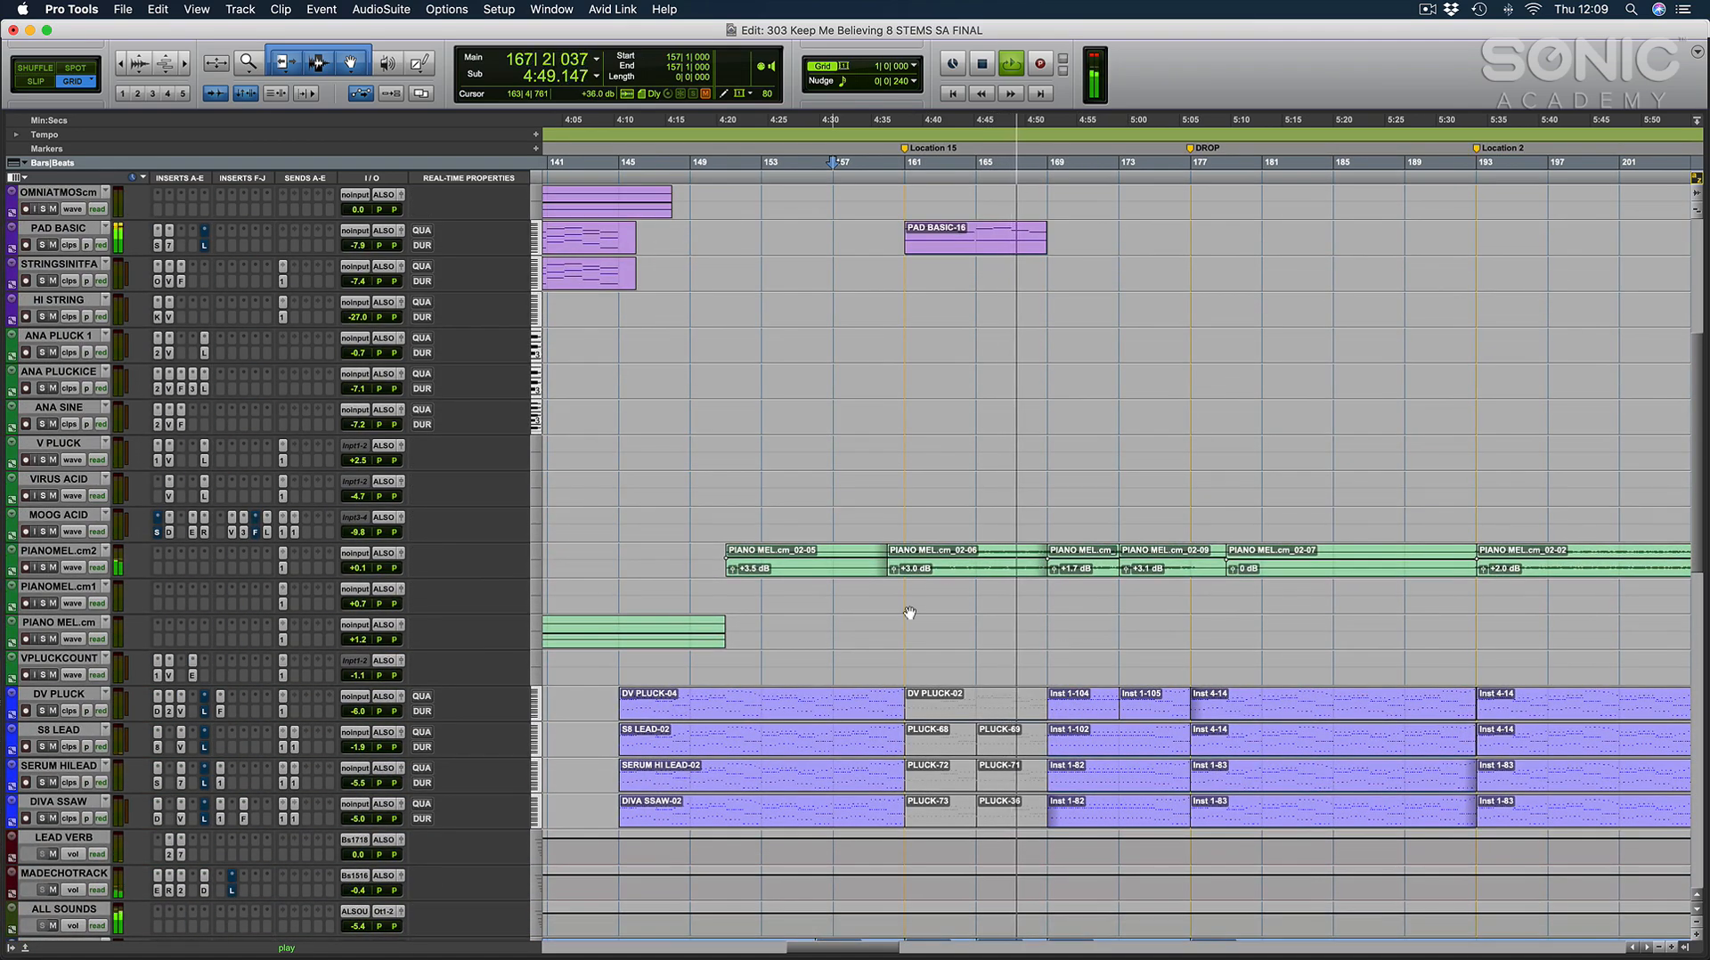
pyautogui.scroll(7, 1038, 587)
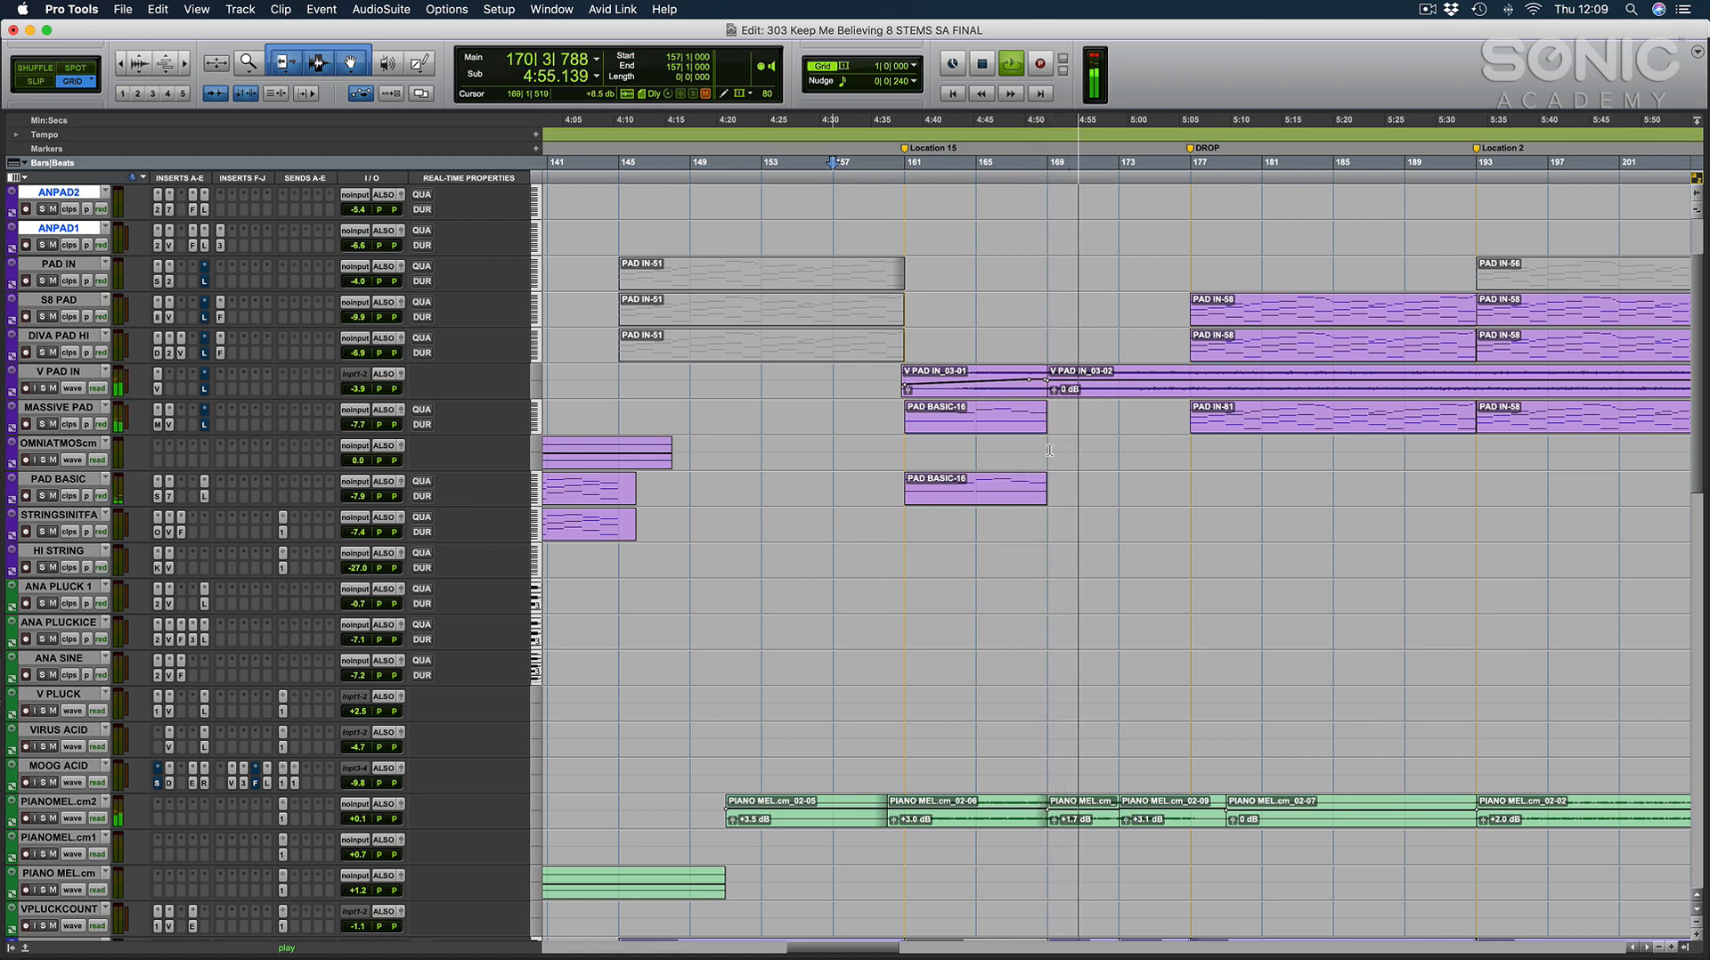
pyautogui.scroll(2, 1031, 472)
pyautogui.hscroll(2, 1032, 473)
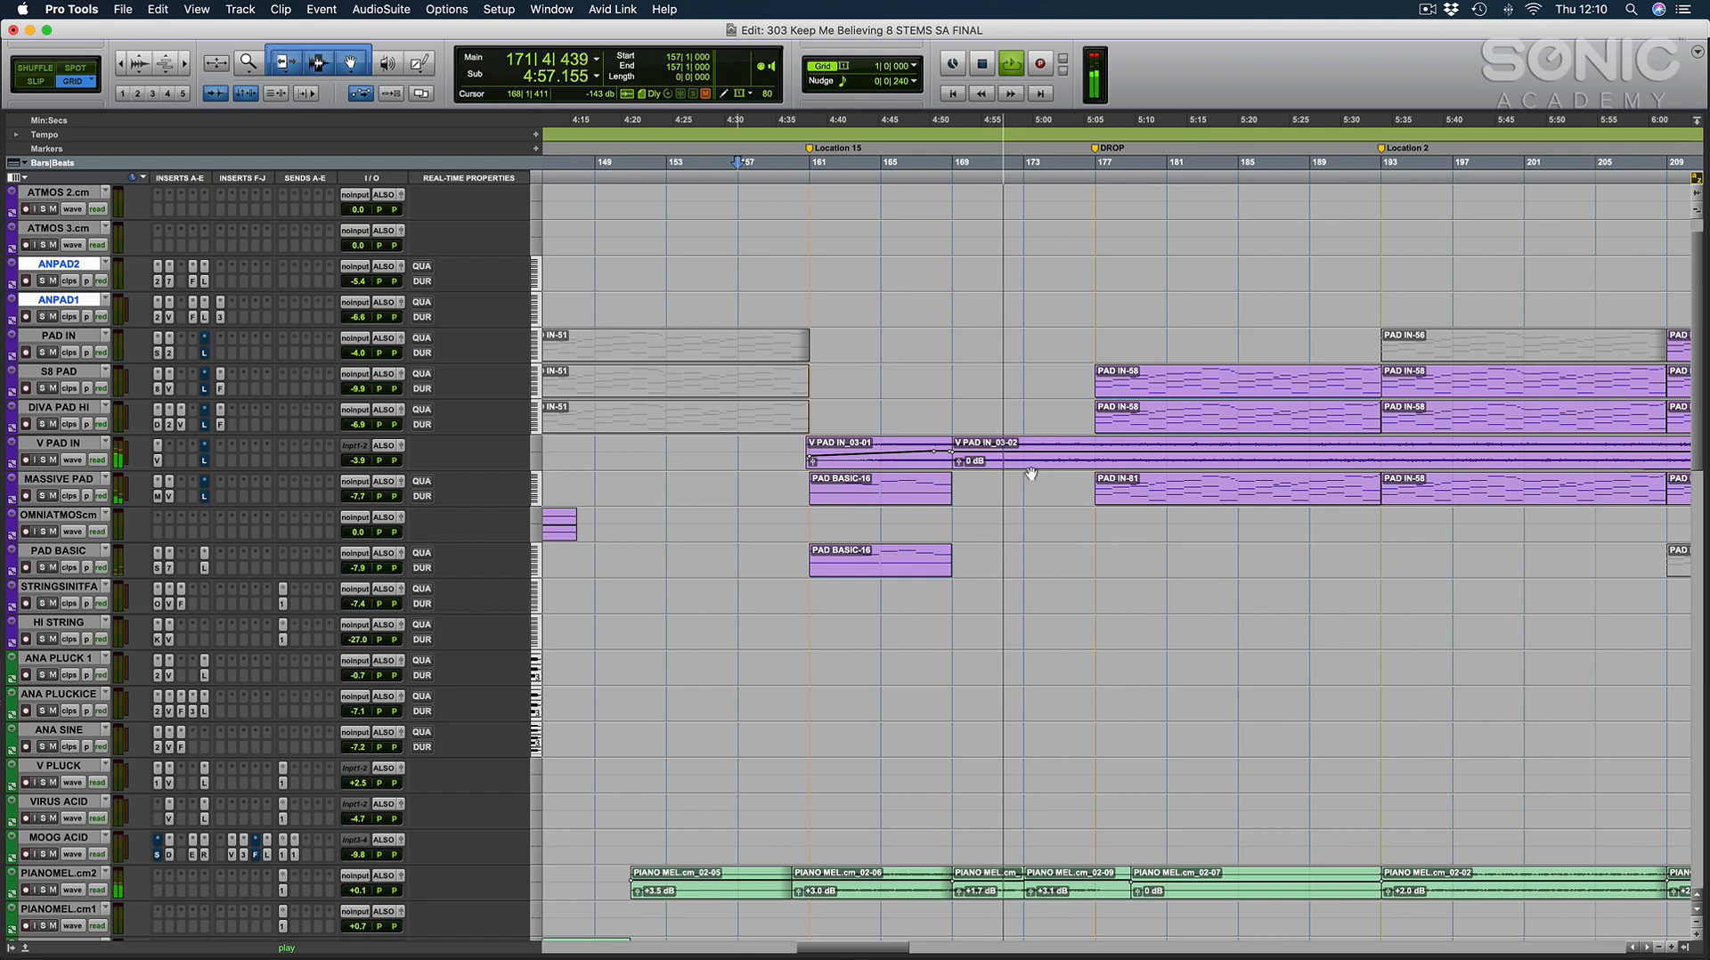
pyautogui.scroll(-15, 1009, 597)
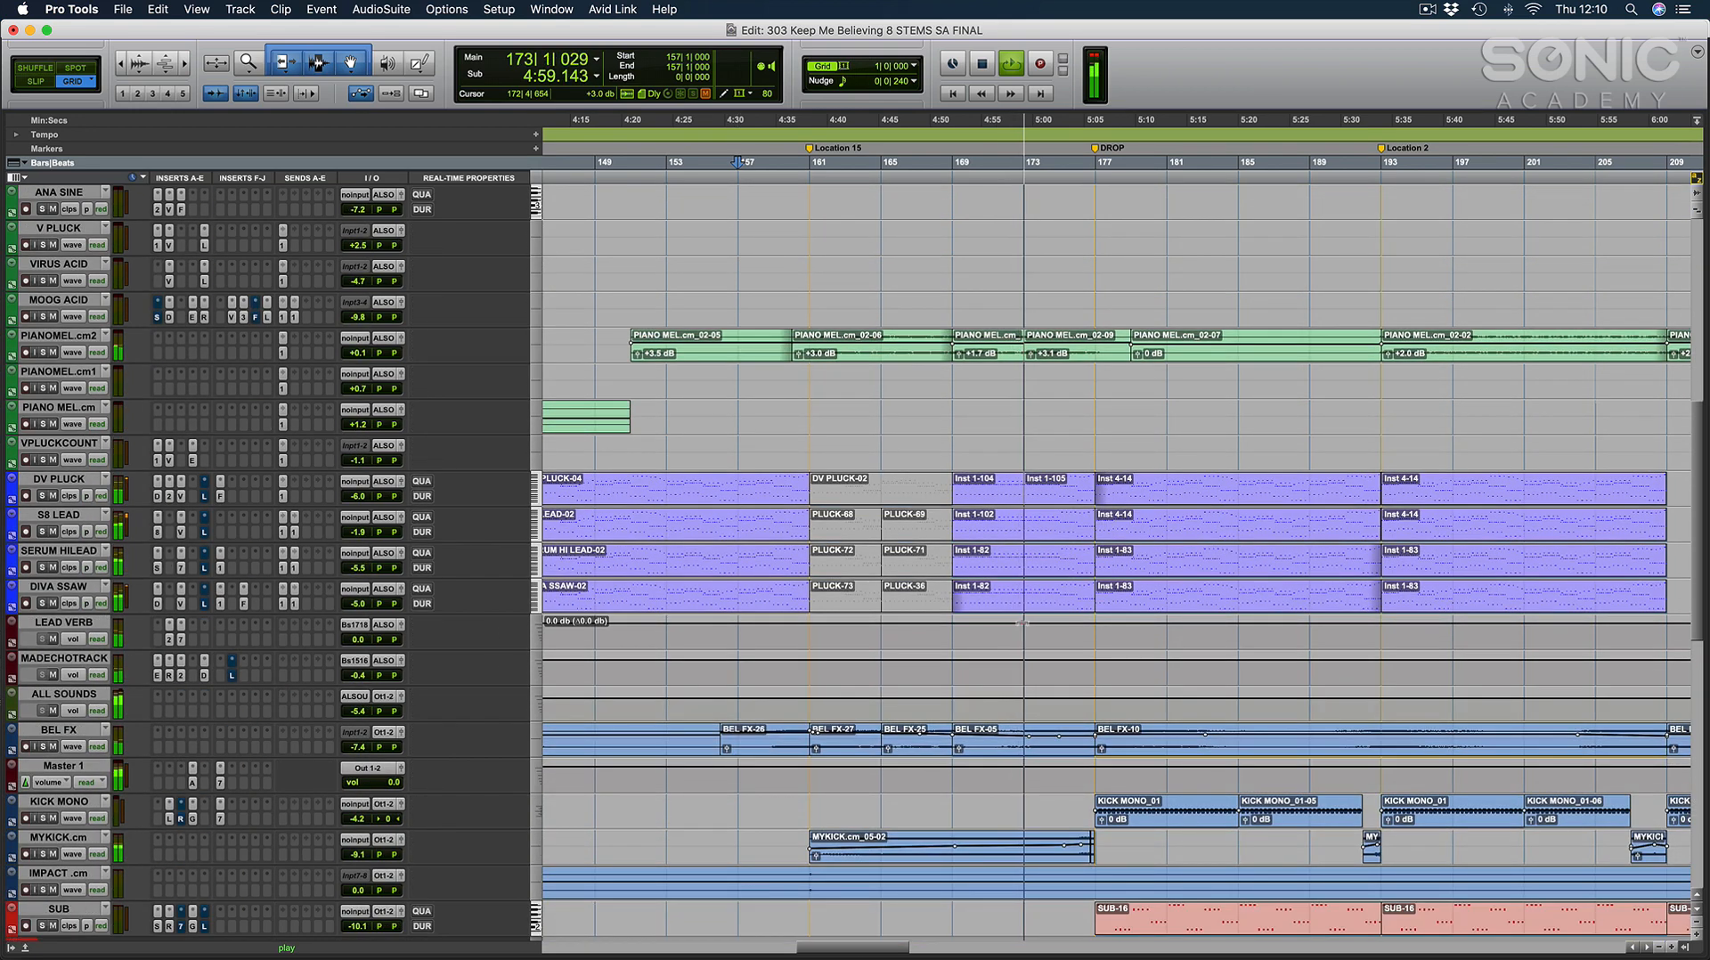
# Place the cursor at 173|1|000 and 177|1|000 while following playback from the end of the build into the drop.
pyautogui.click(1026, 631)
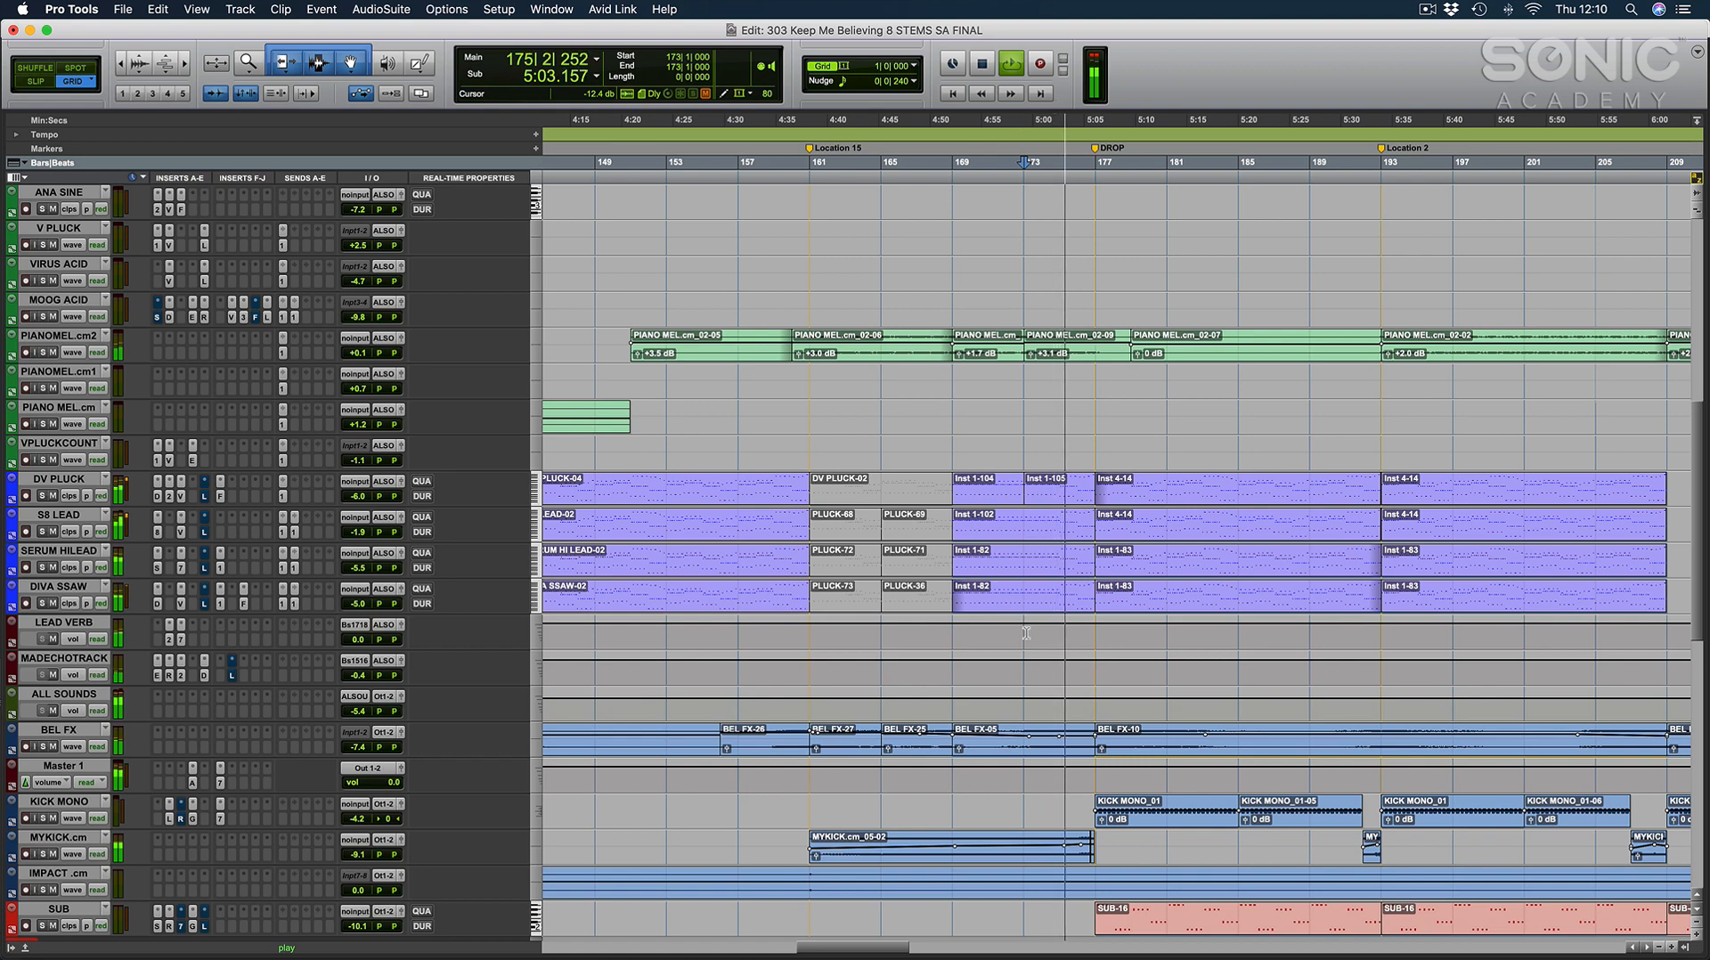
pyautogui.scroll(-8, 1026, 633)
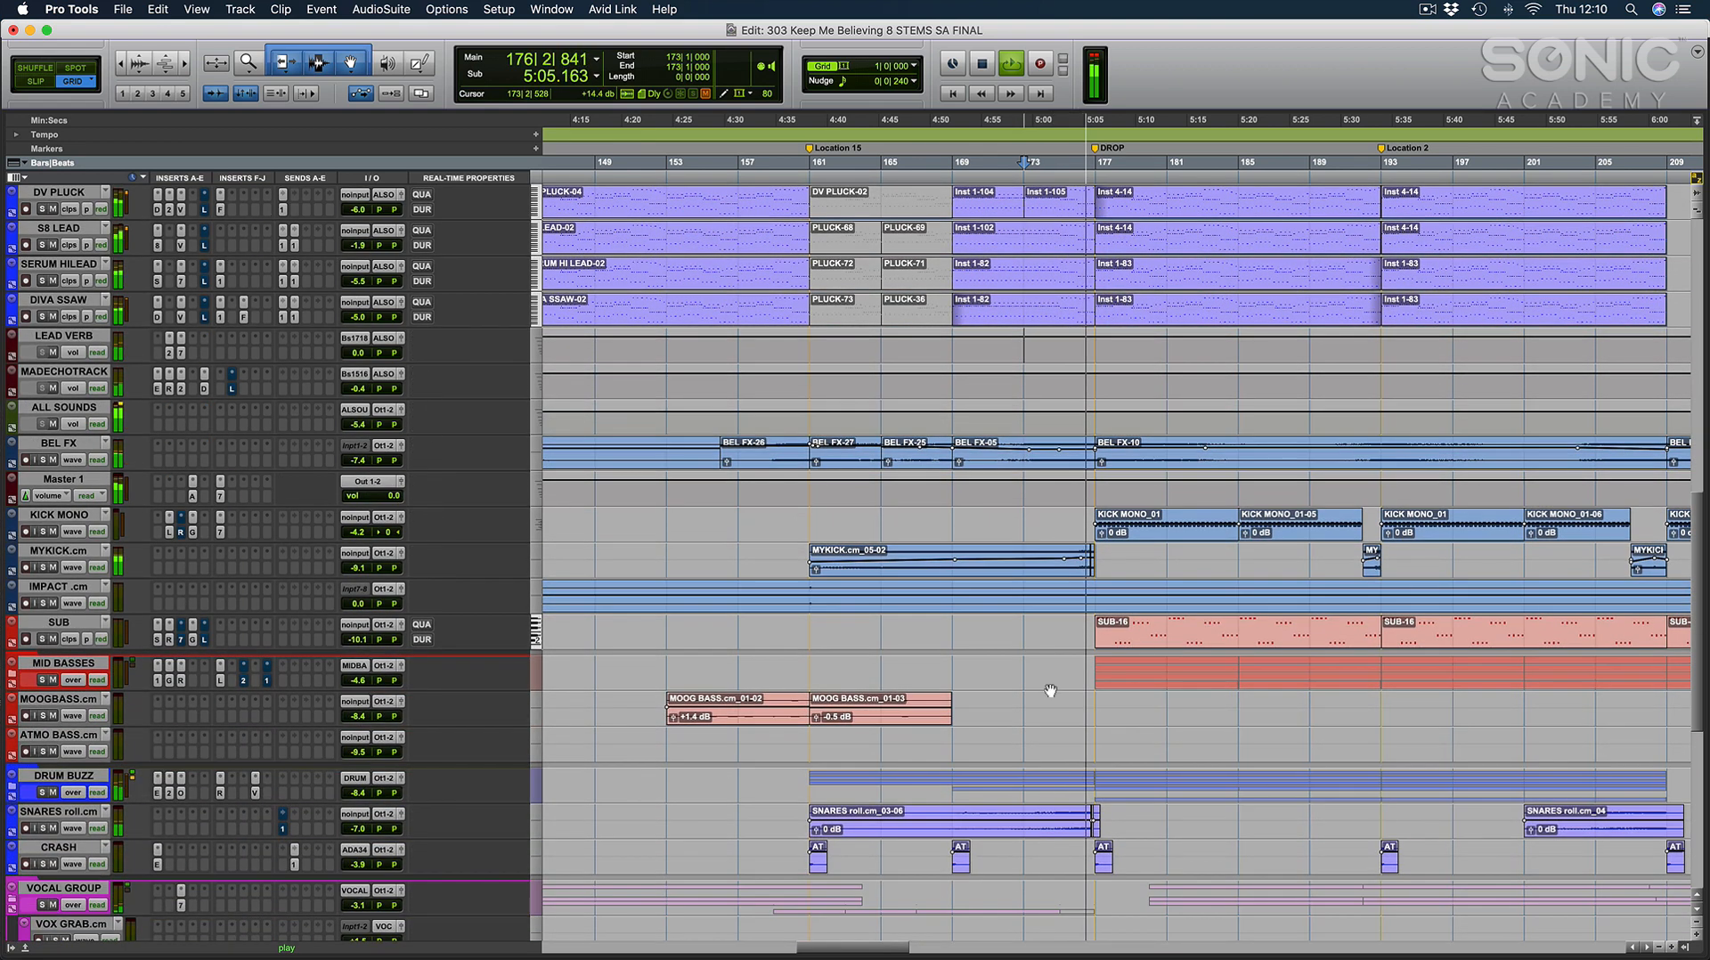
pyautogui.click(1060, 695)
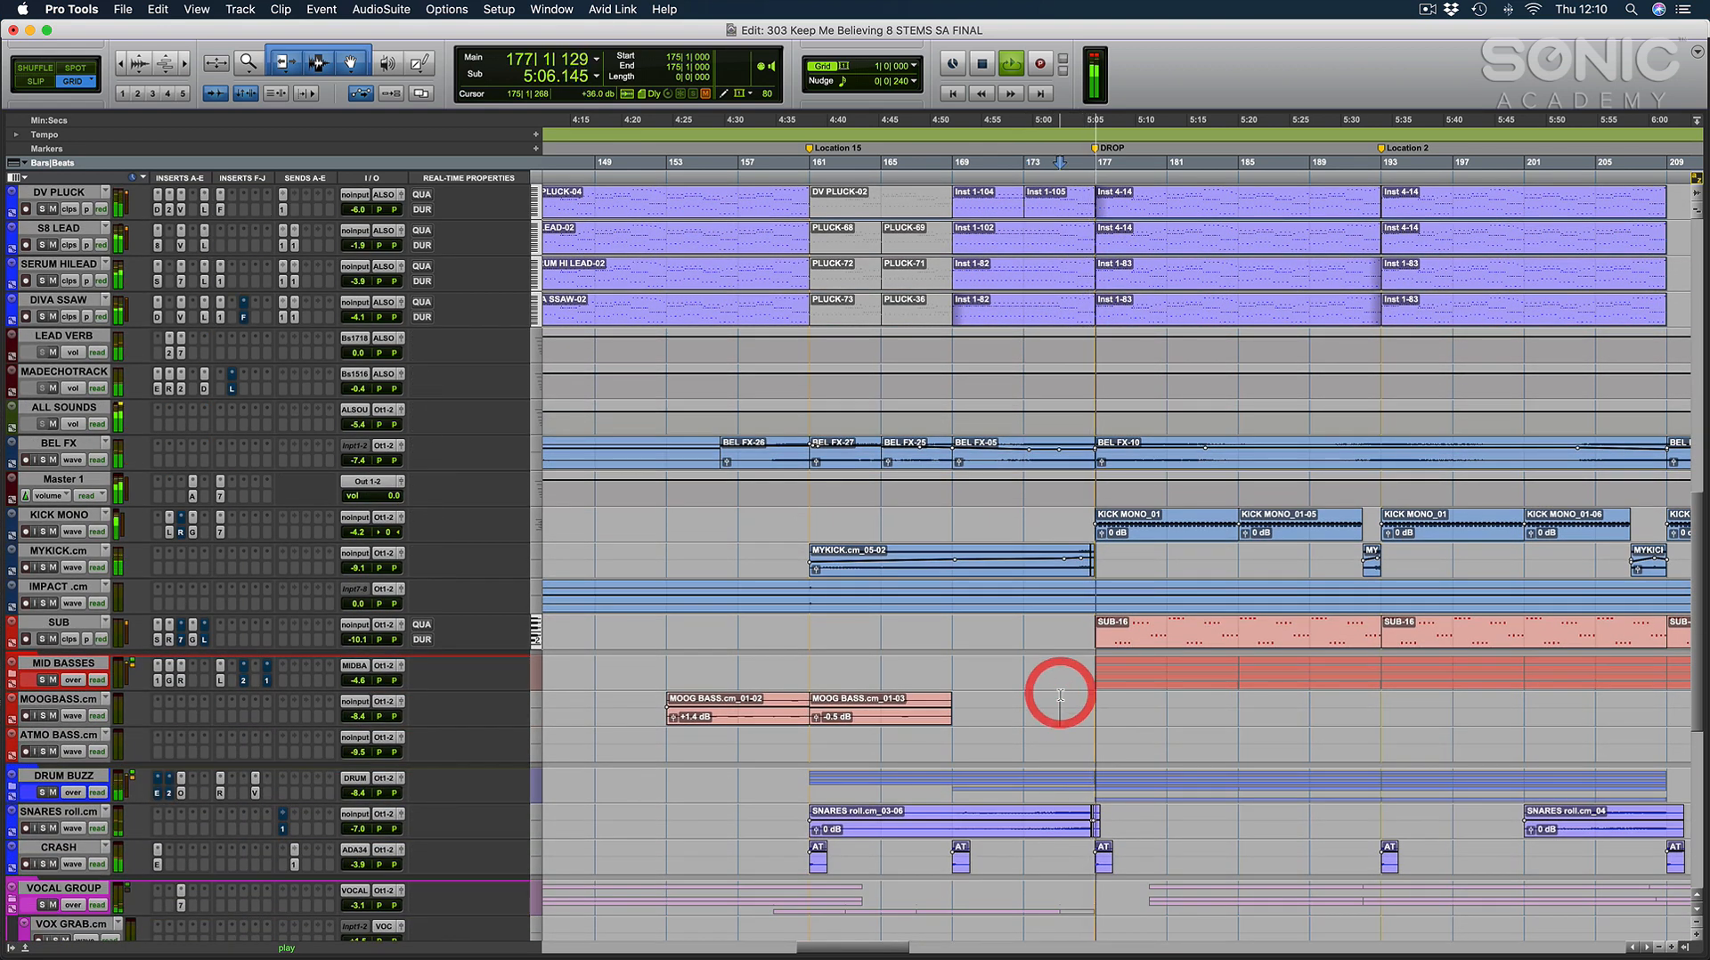
pyautogui.click(1103, 708)
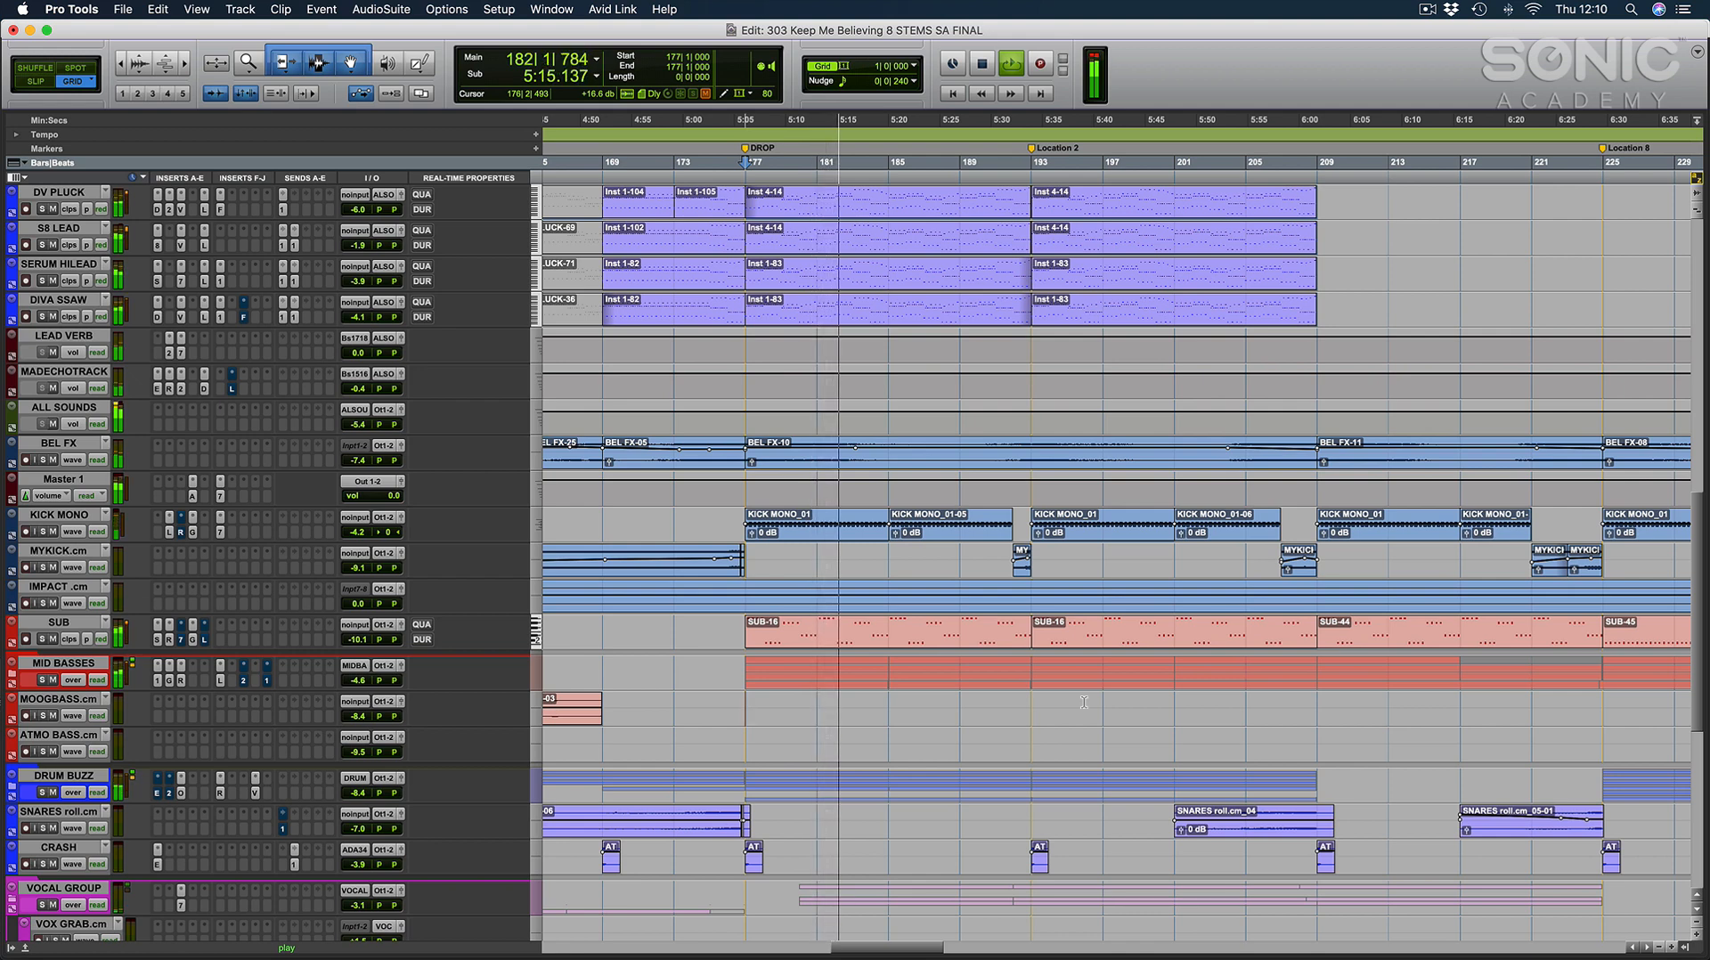
# Place the cursor at 185|1|000 and compare the drop's vocal clips with its bass and drum tracks.
pyautogui.click(887, 559)
pyautogui.scroll(-10, 971, 575)
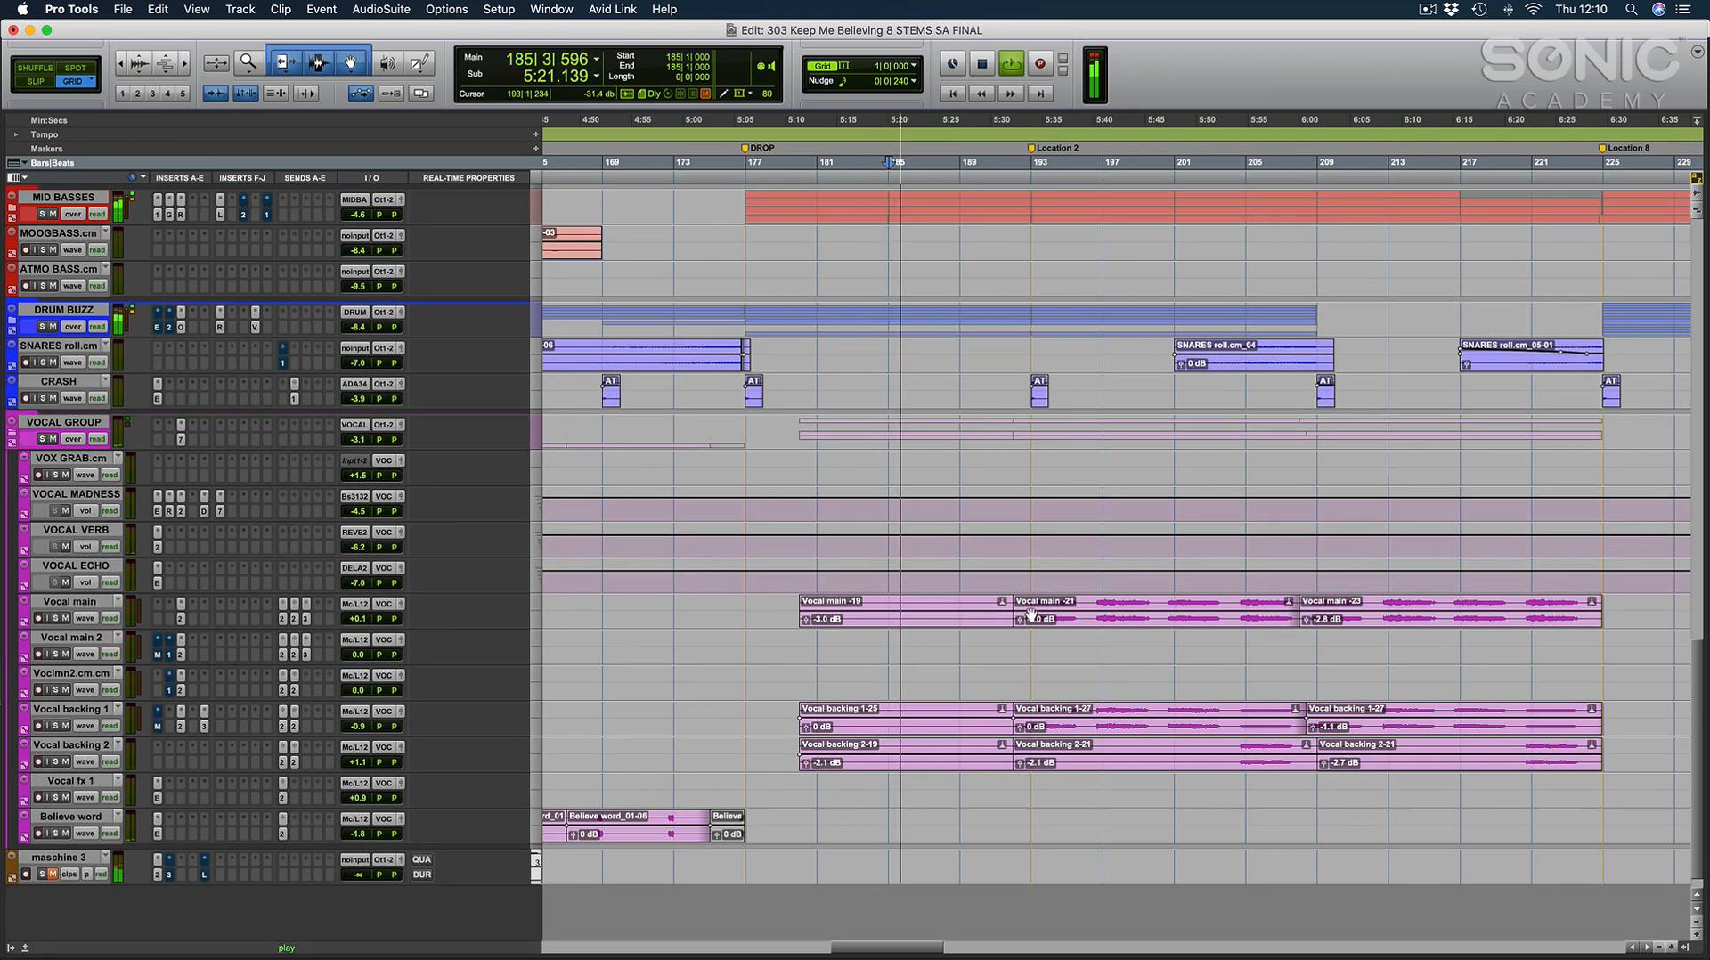
pyautogui.scroll(6, 1046, 596)
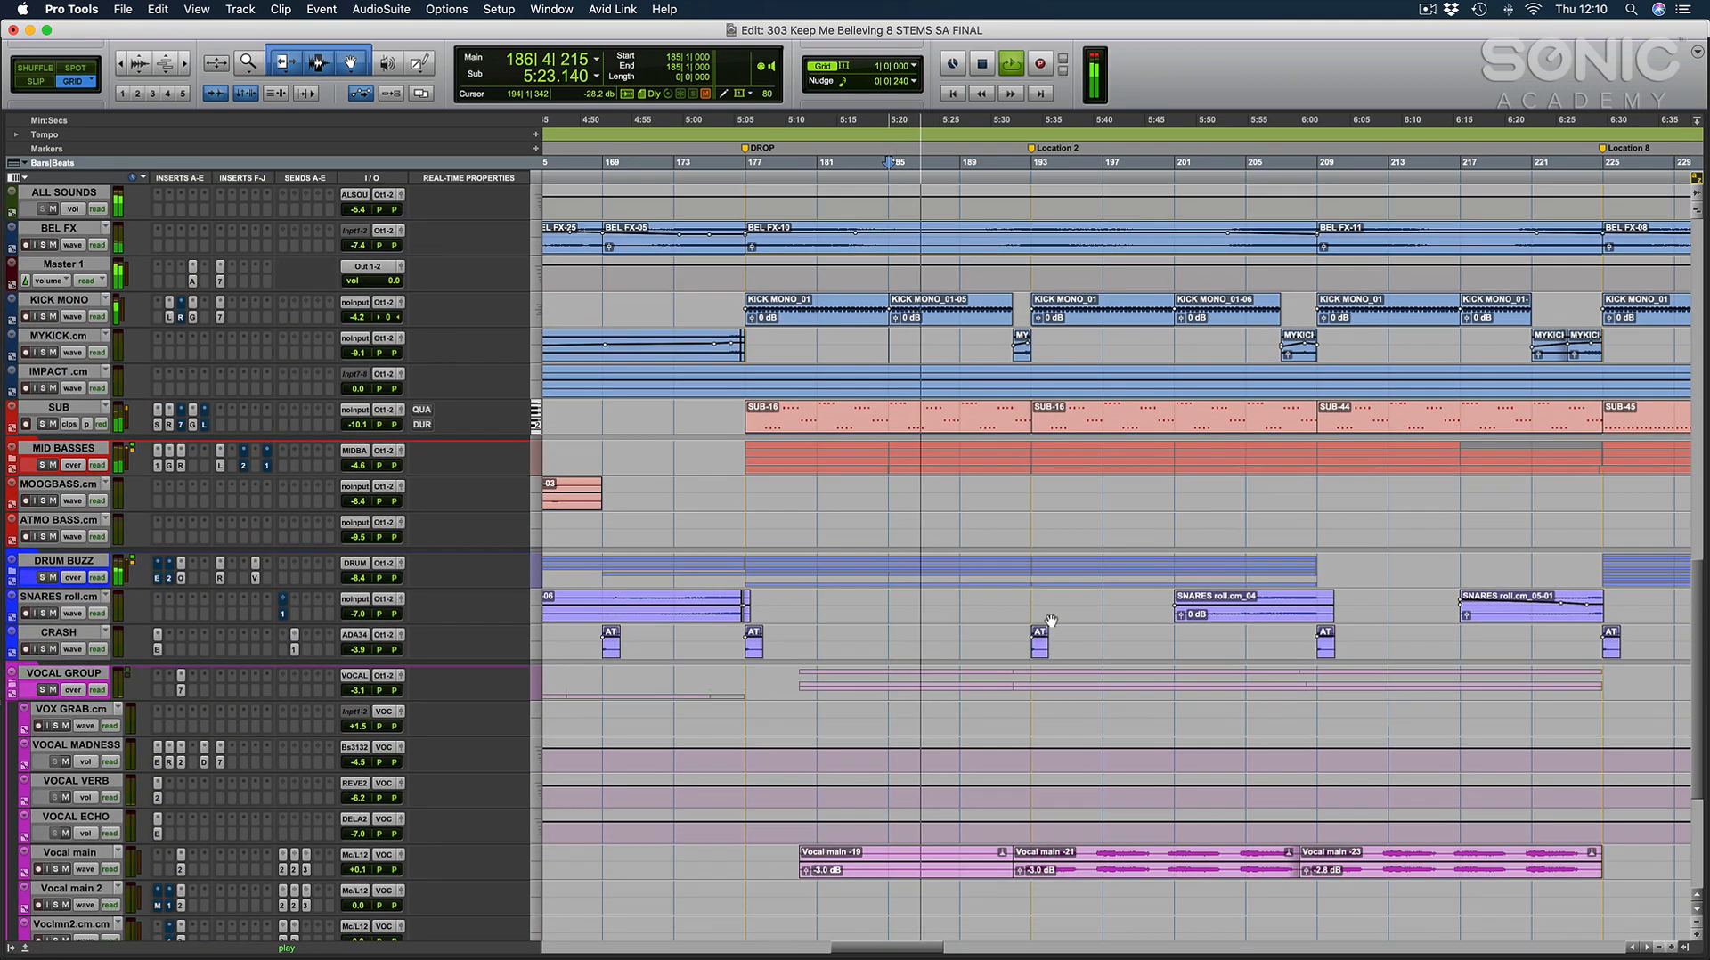
pyautogui.scroll(-5, 1051, 614)
pyautogui.hscroll(4, 1052, 620)
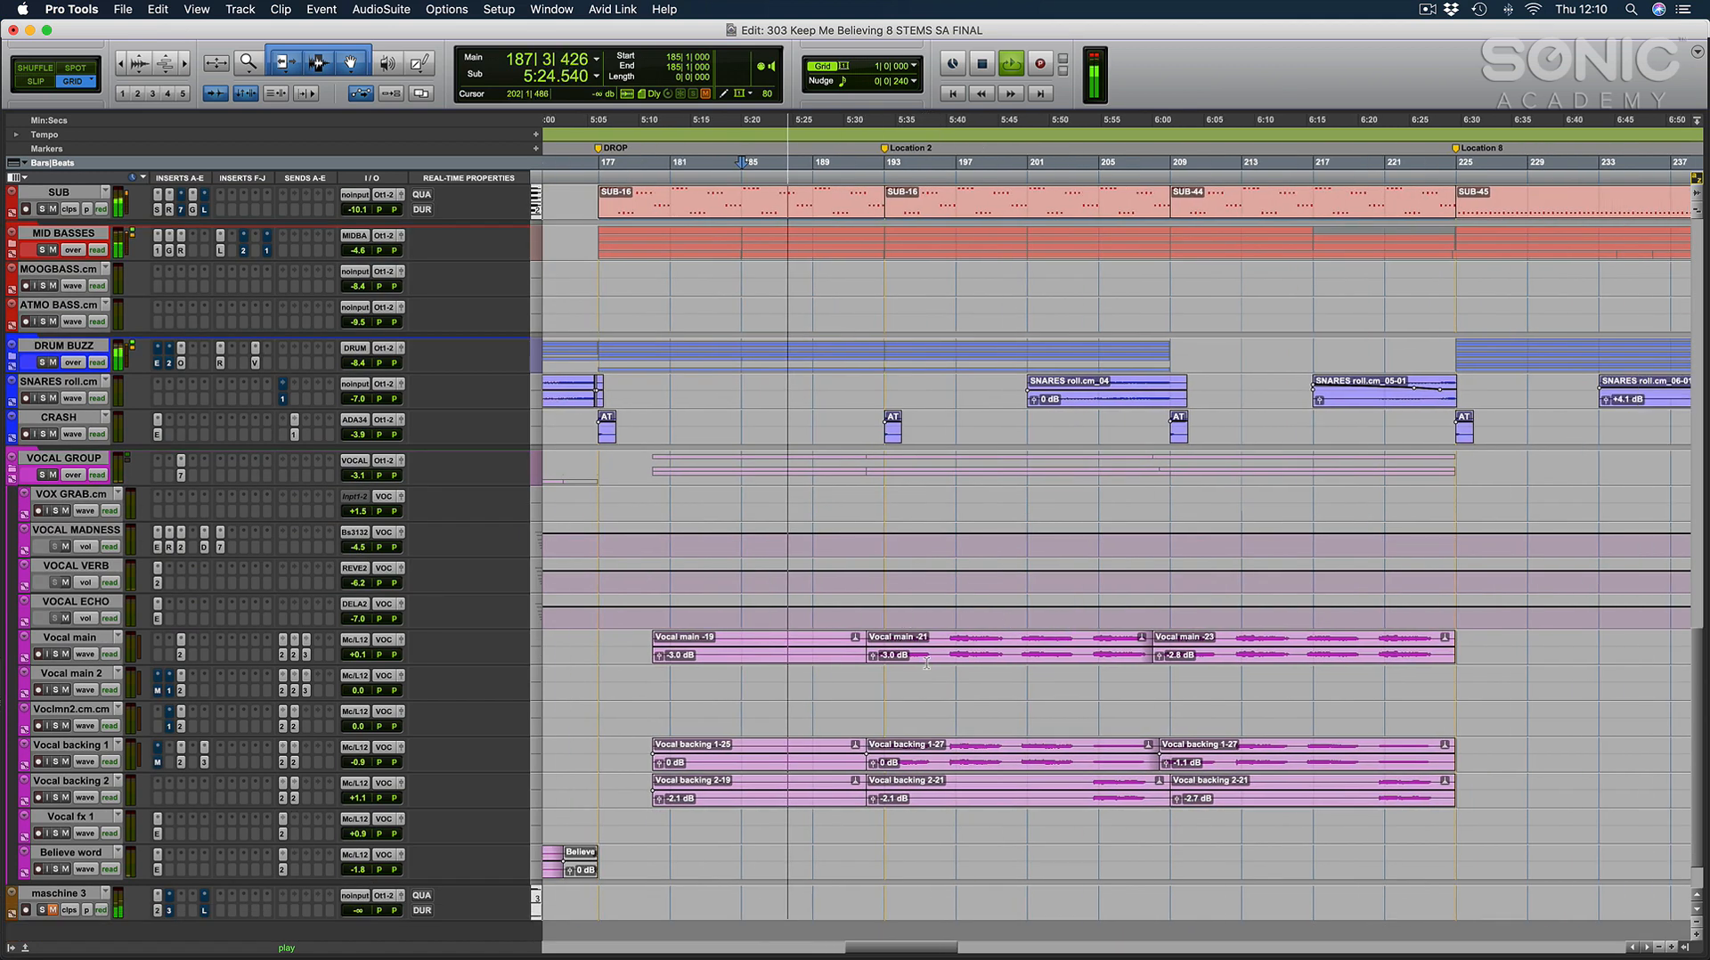
# Place the cursor at 193|1|000 and follow the vocals, kick and bass from Location 2 during playback.
pyautogui.click(886, 690)
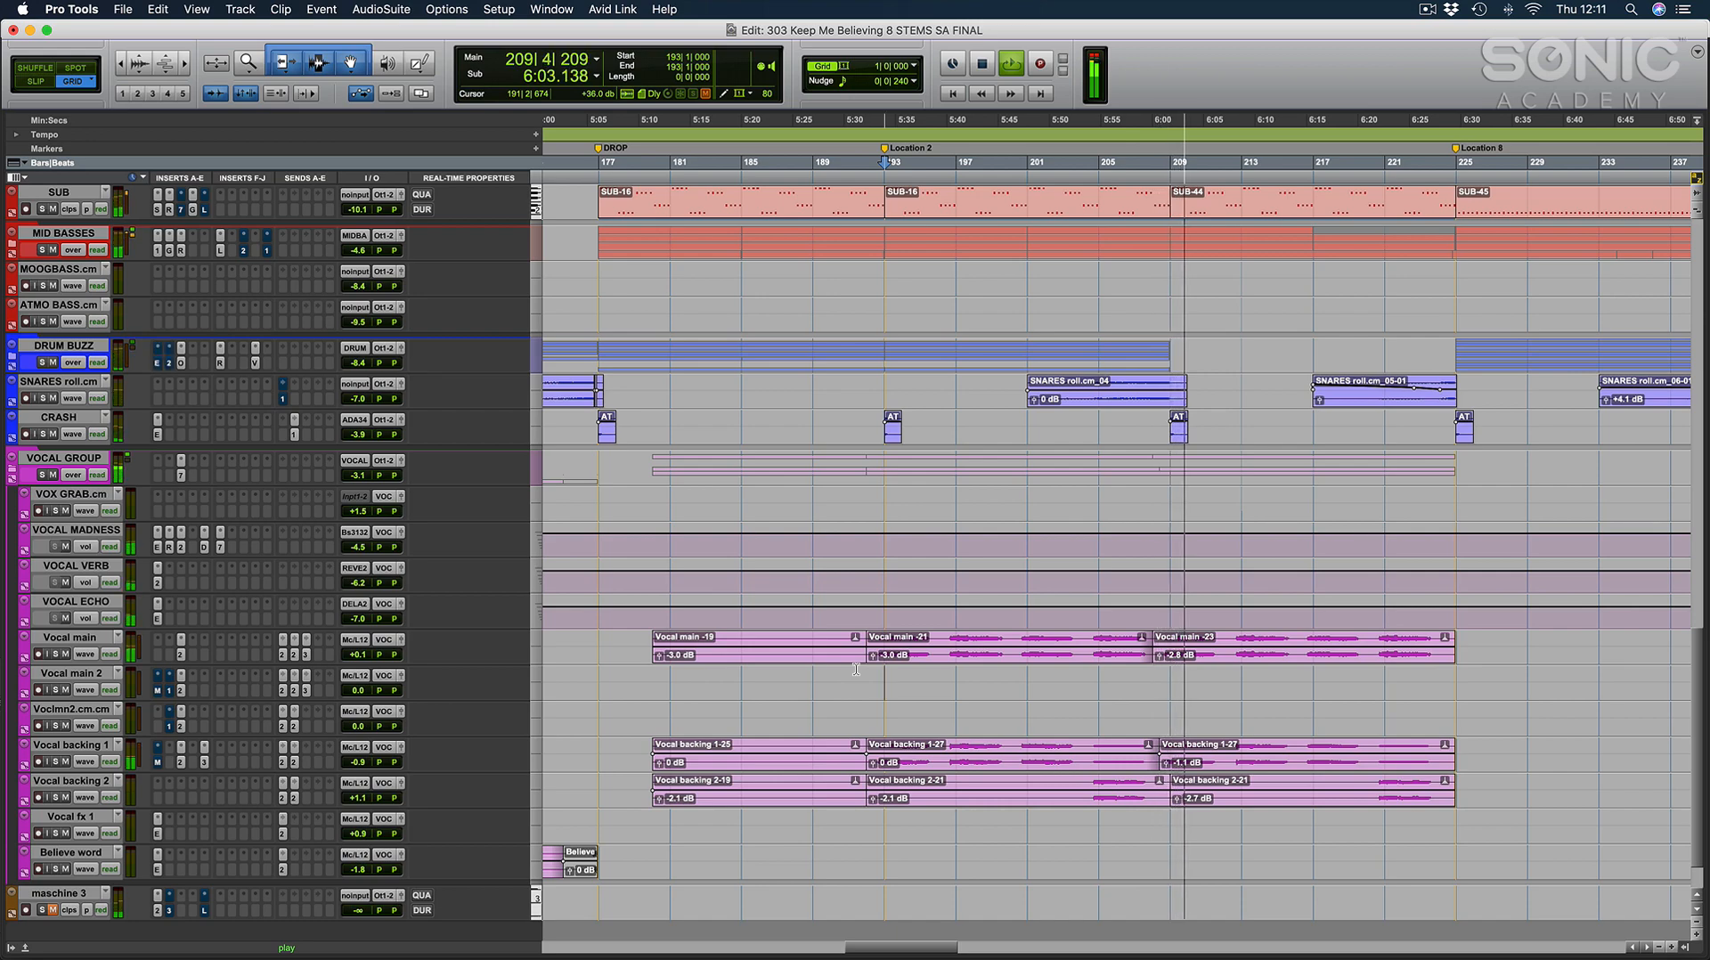
pyautogui.scroll(15, 980, 645)
pyautogui.hscroll(3, 980, 645)
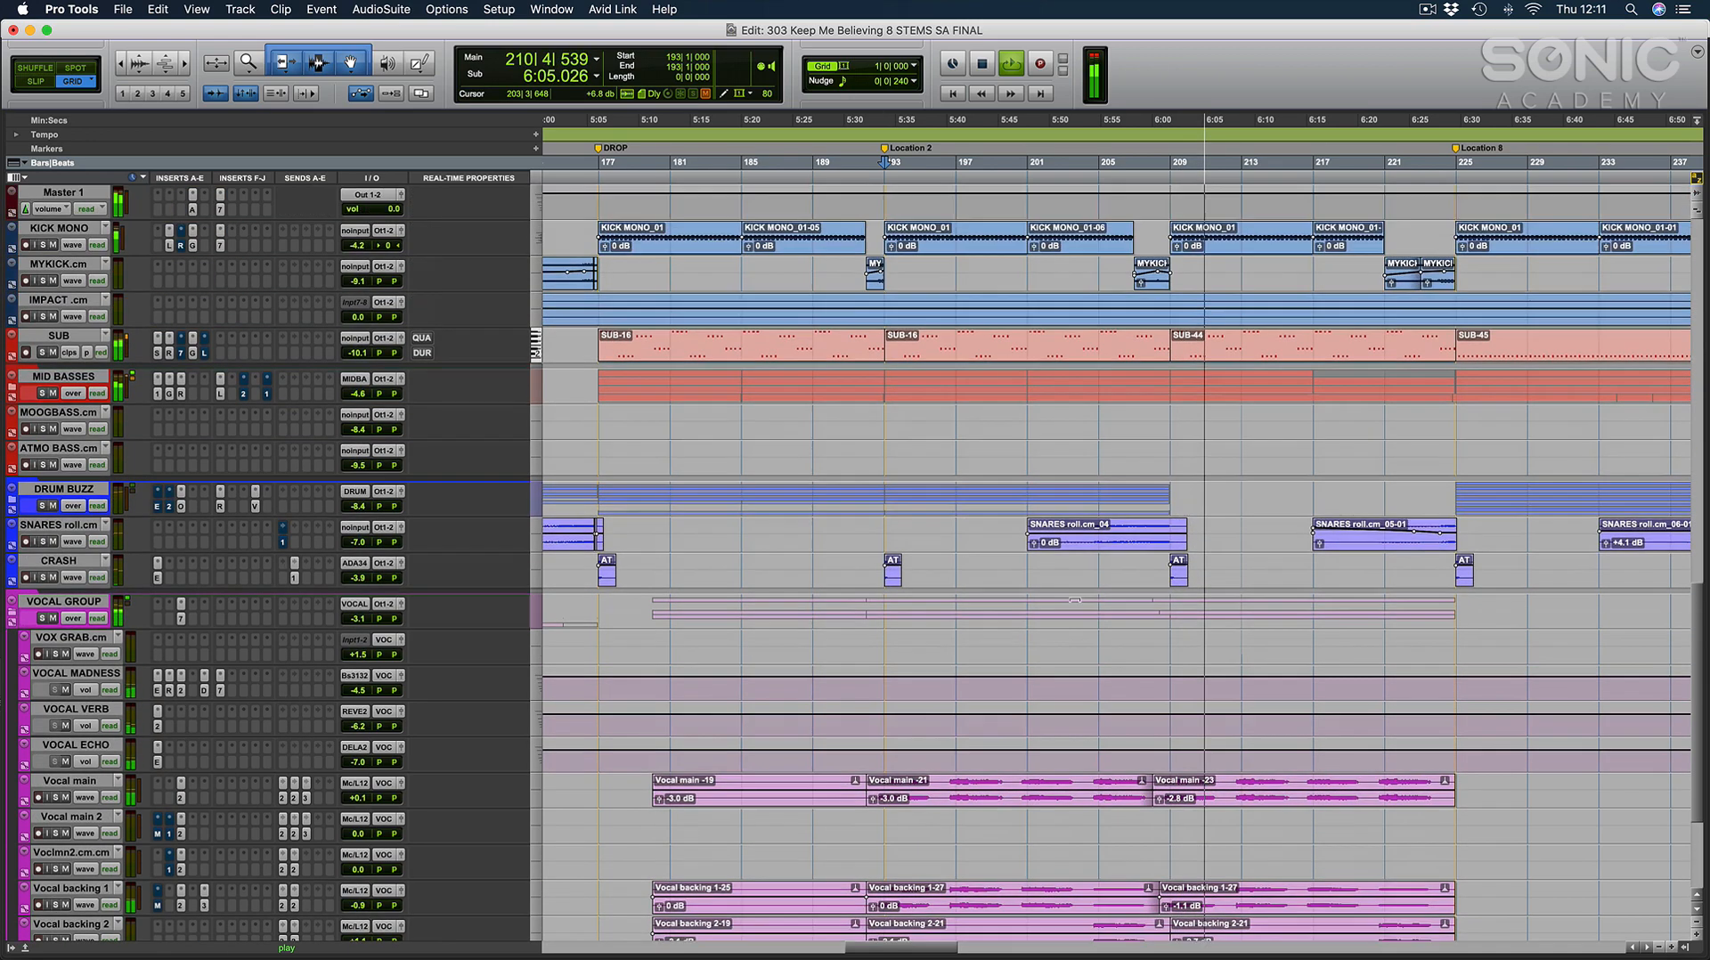
# Place the cursor at 209|1|000 and follow the piano, lead and acid tracks after Location 2 during playback.
pyautogui.hscroll(3, 1129, 623)
pyautogui.scroll(7, 980, 534)
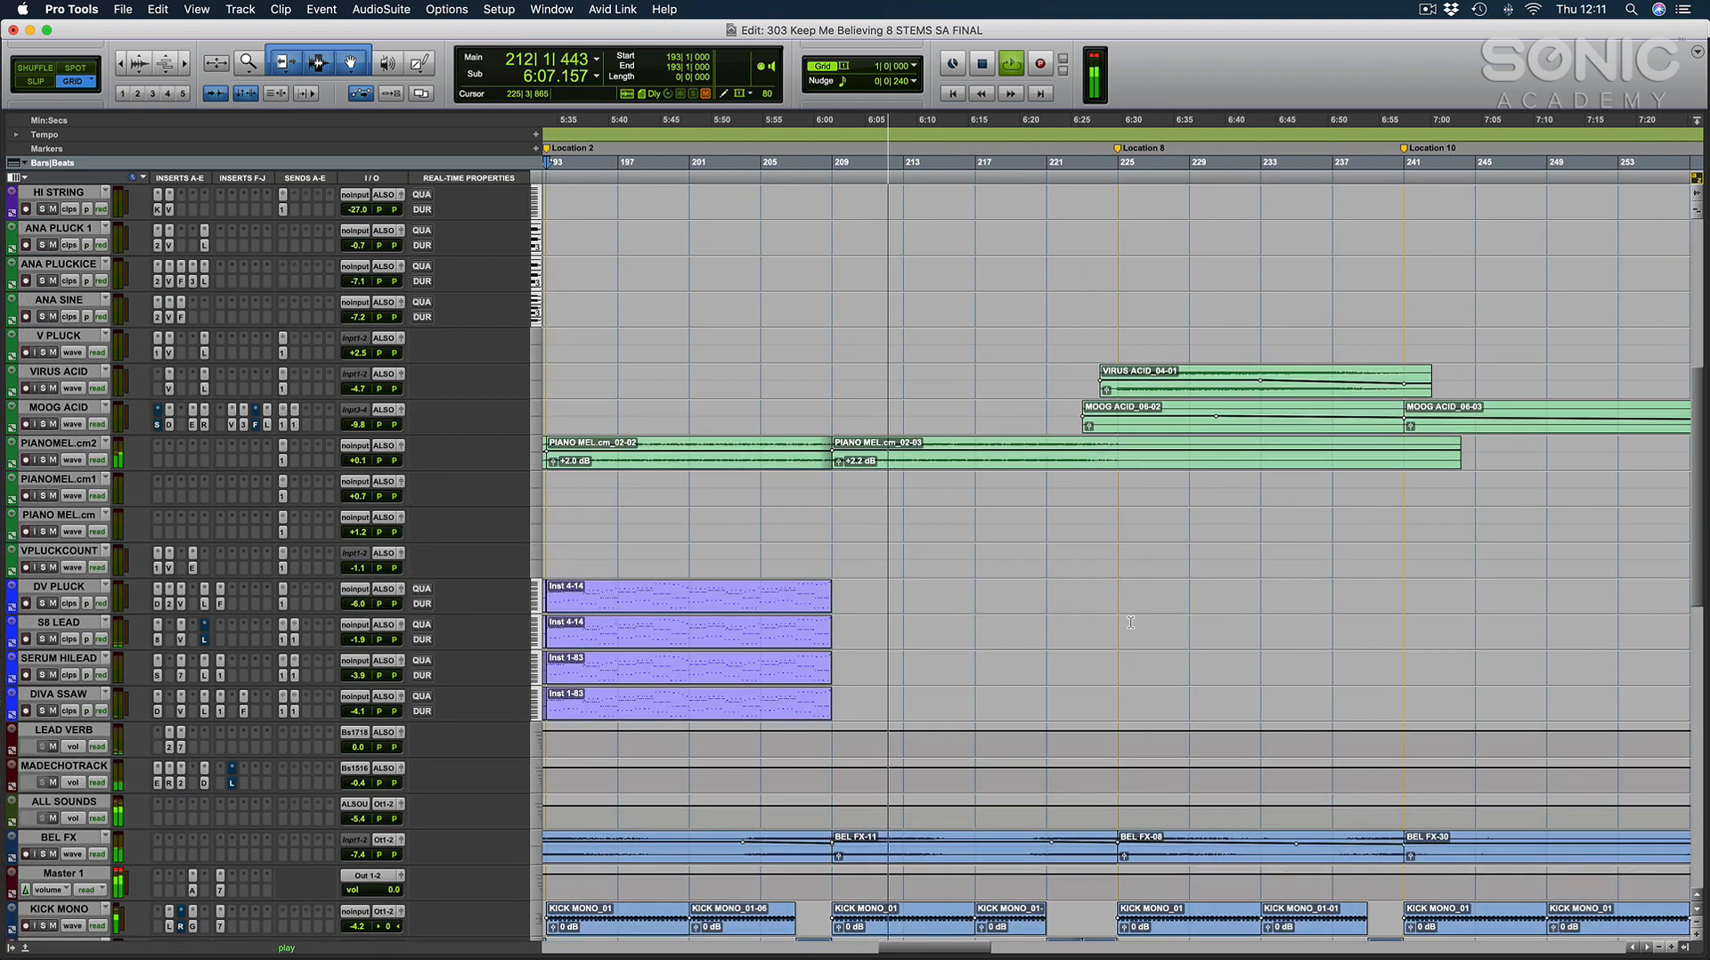
pyautogui.click(840, 410)
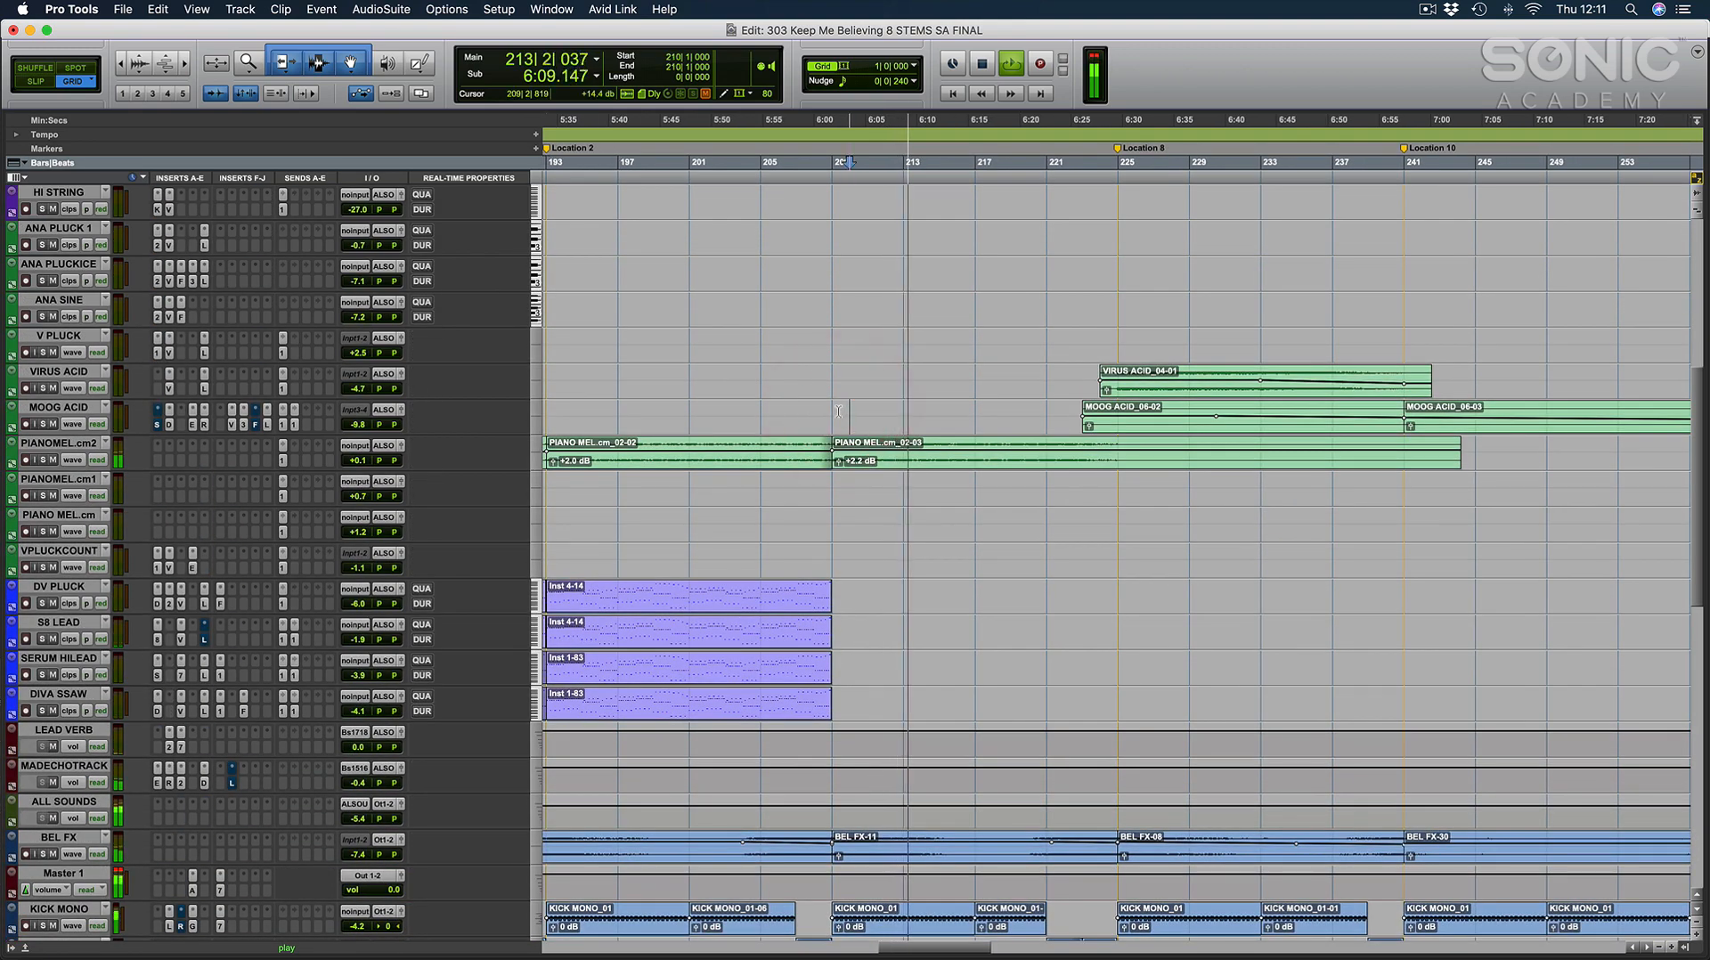
pyautogui.click(834, 411)
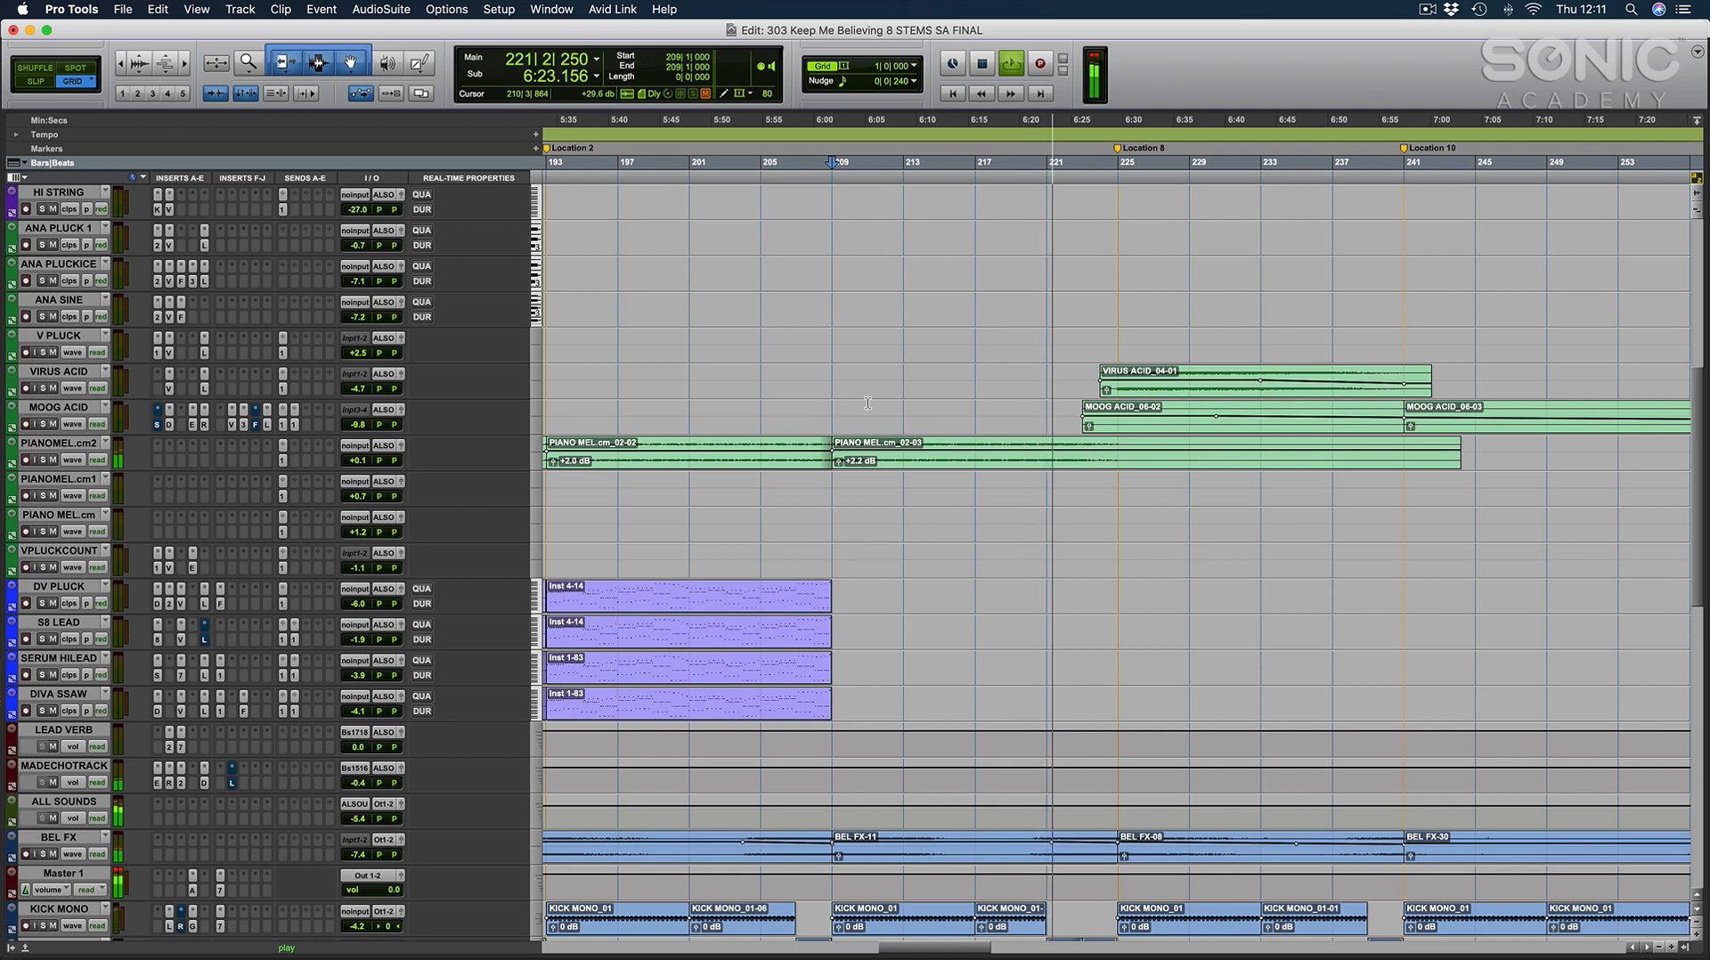
# Place the cursor at 215|1|000, follow the acid, kick and sub clips around Location 8, and stop playback.
pyautogui.click(929, 416)
pyautogui.click(945, 485)
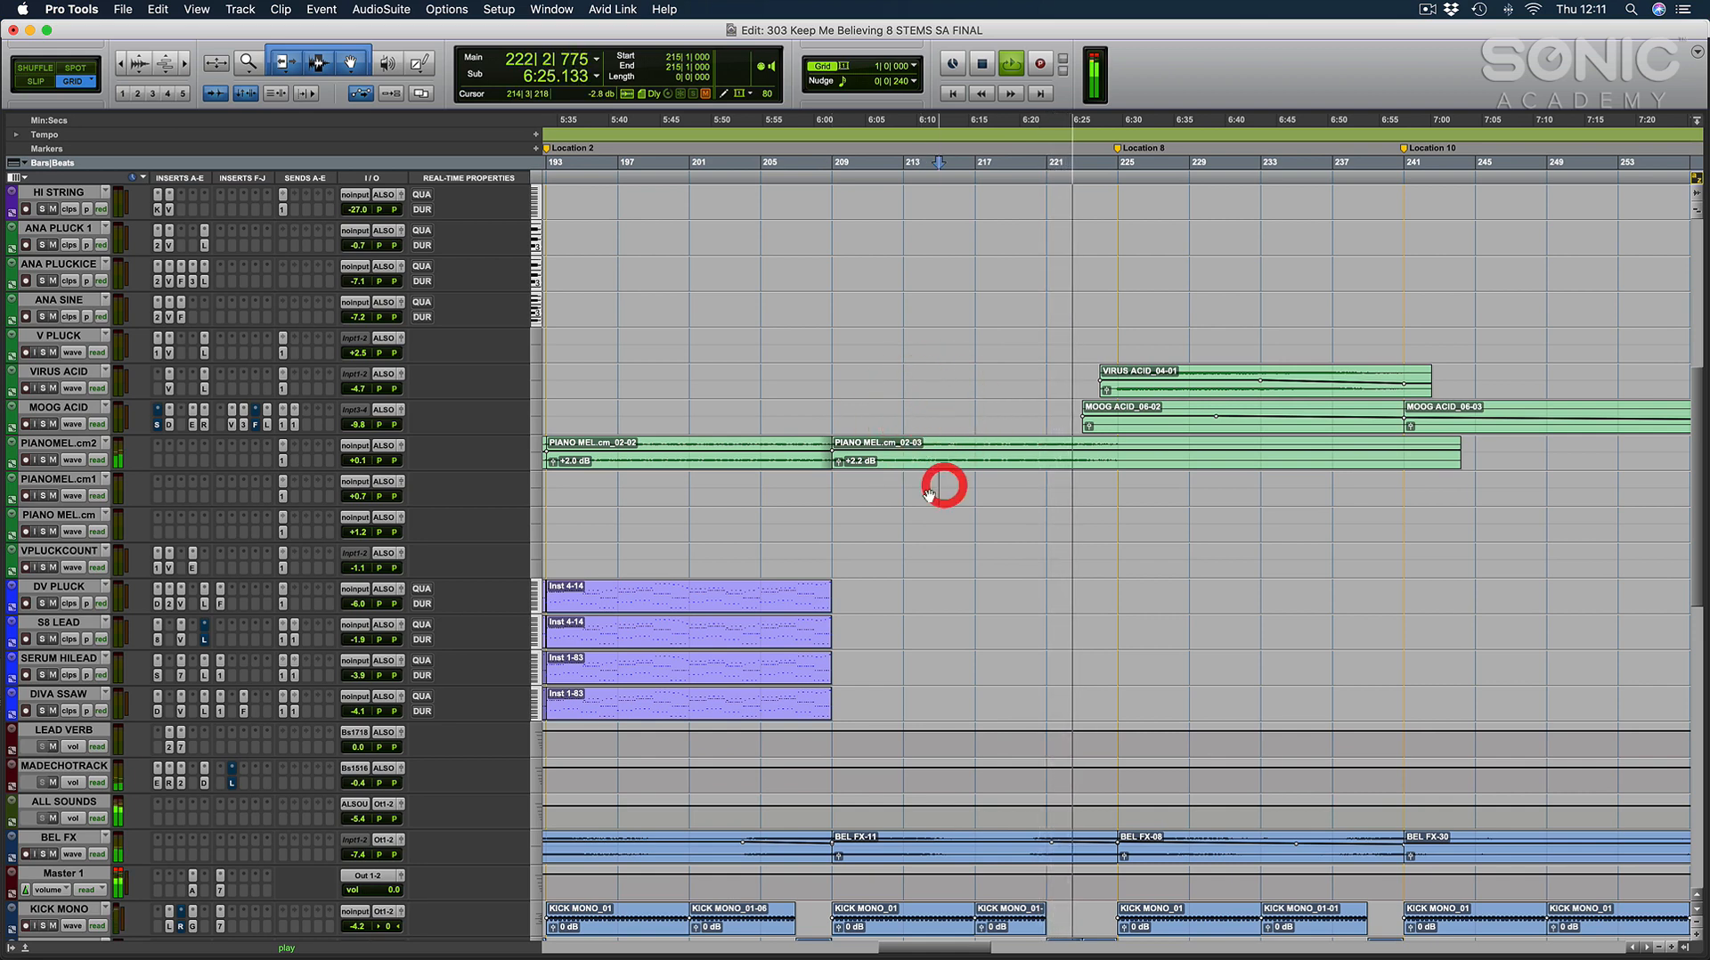
pyautogui.scroll(-4, 929, 495)
pyautogui.hscroll(5, 929, 495)
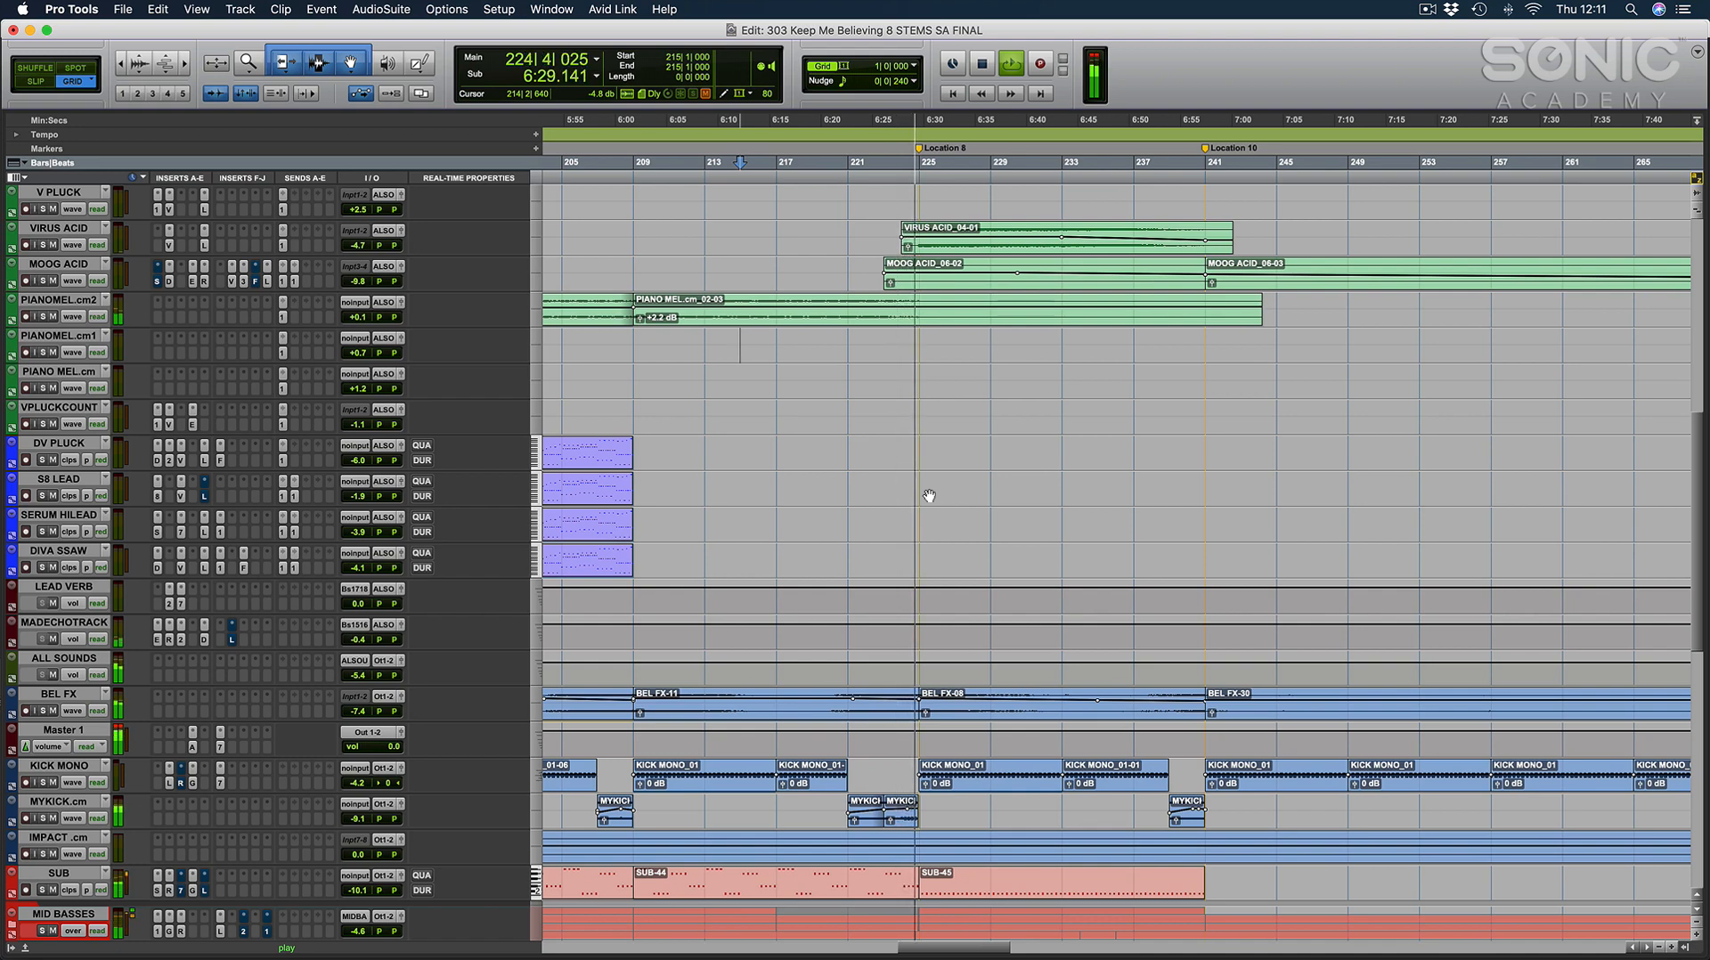
pyautogui.press('space')
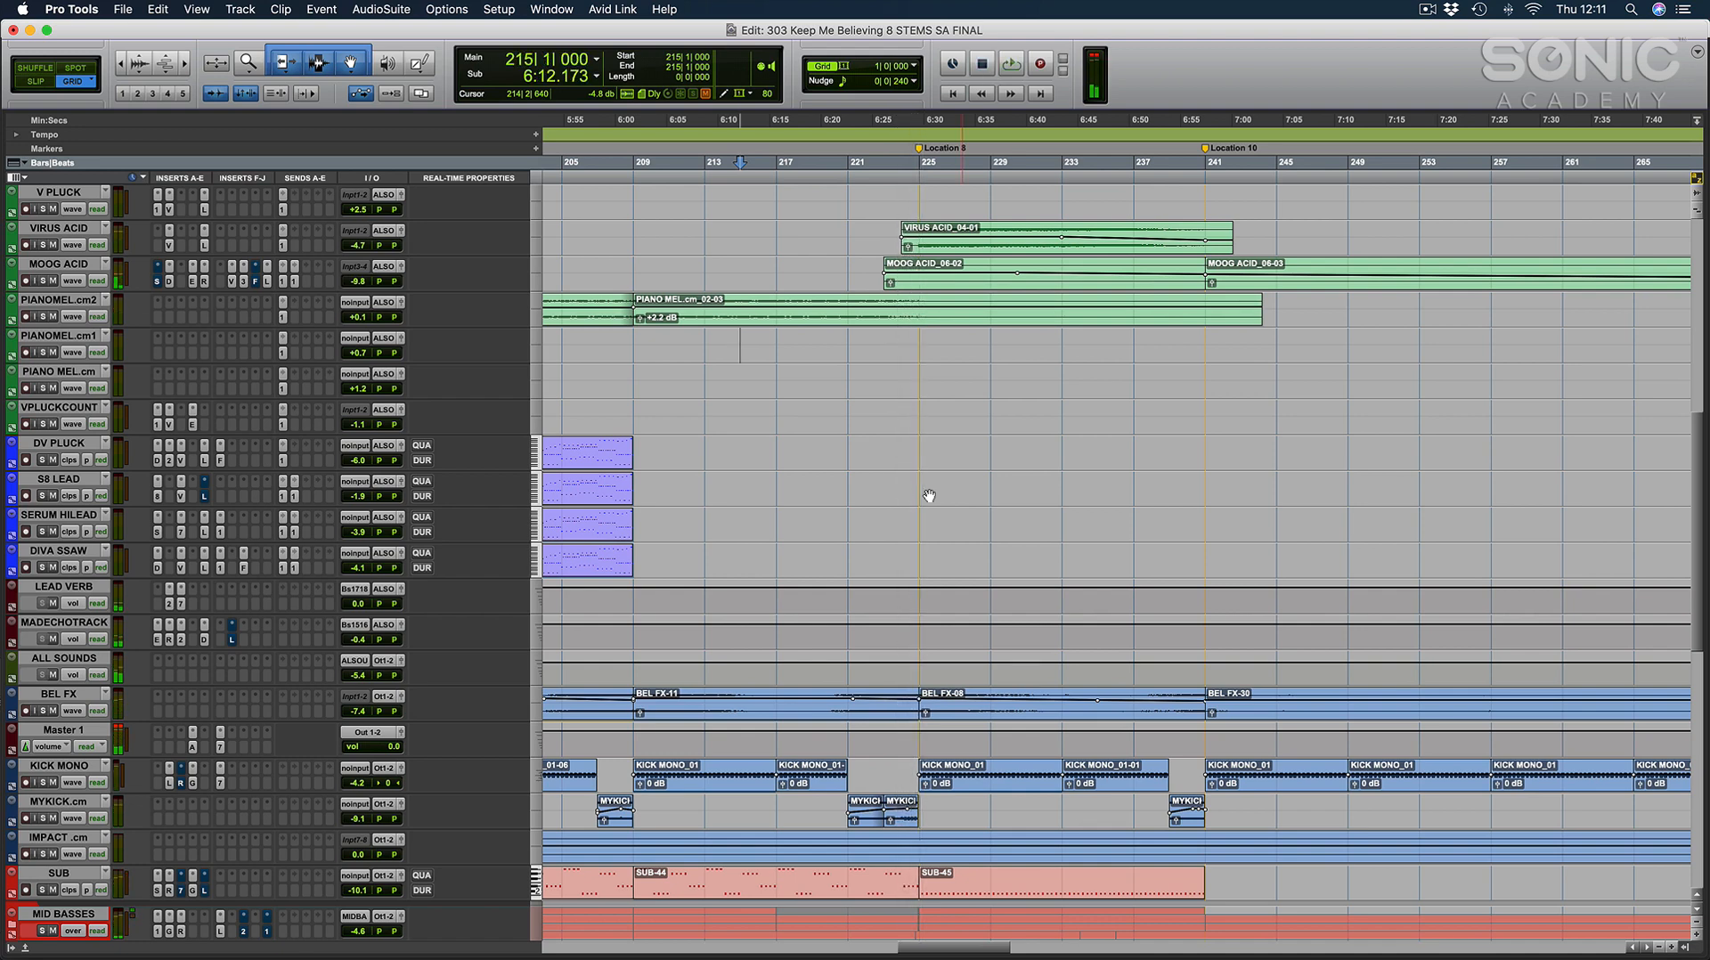
# Collapse the VOCAL GROUP folder track to hide its individual vocal tracks.
pyautogui.press('r')
pyautogui.press('r')
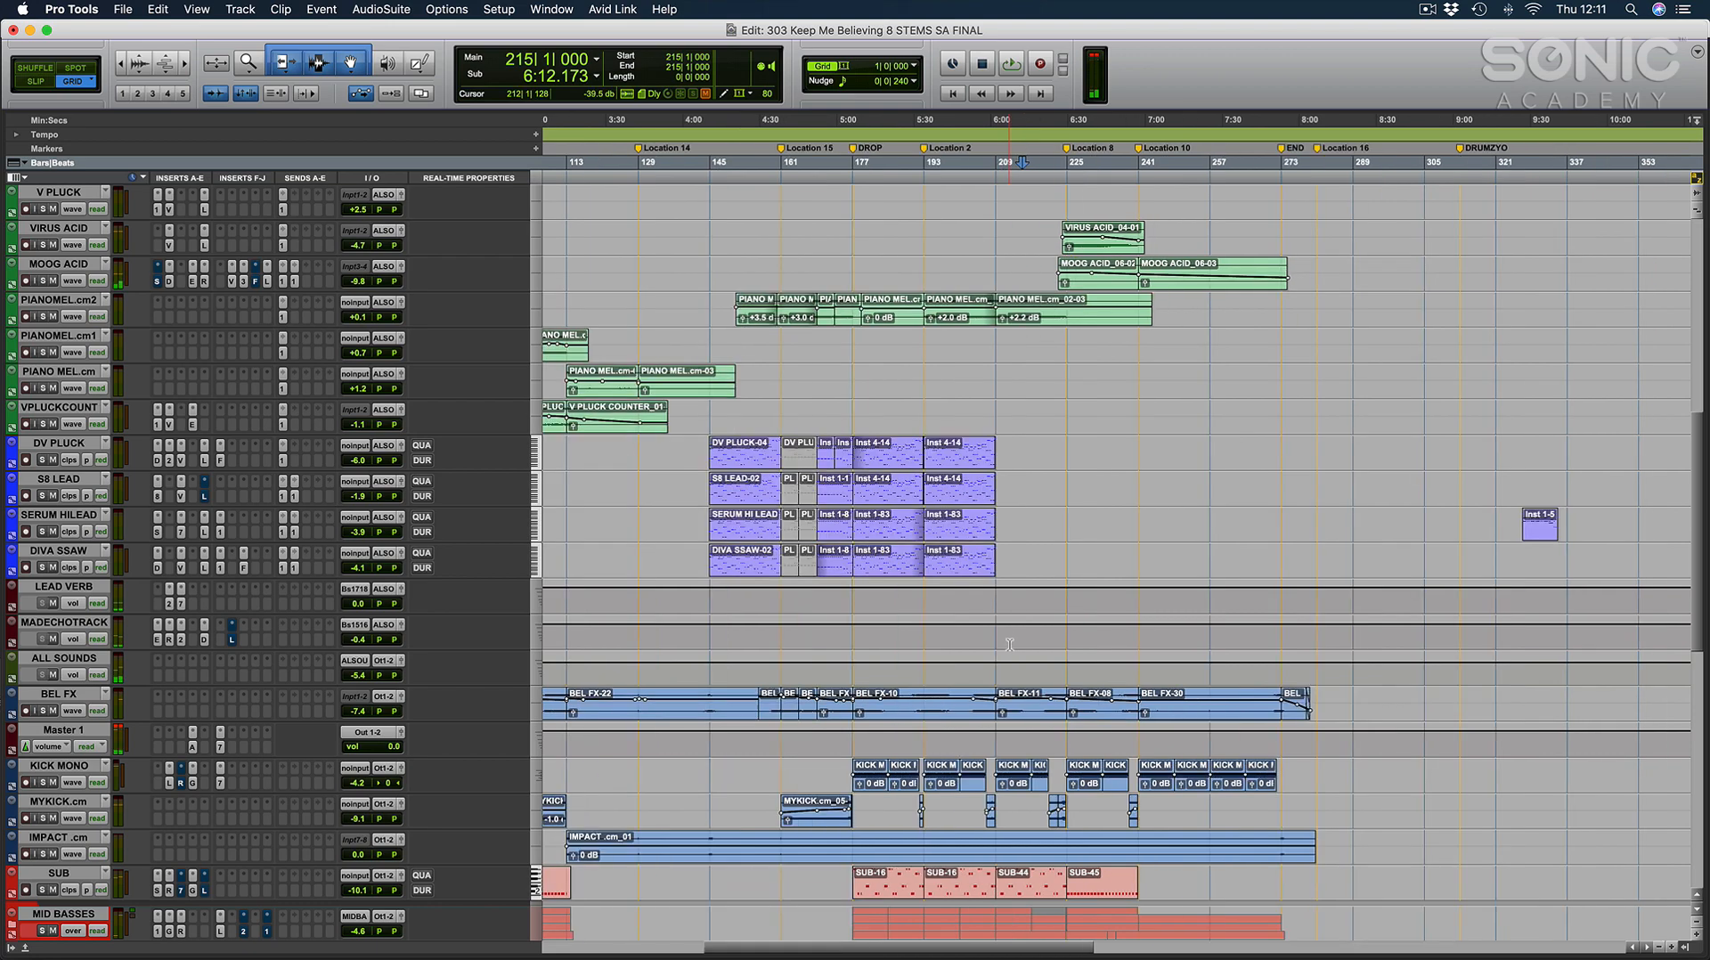
pyautogui.hscroll(-5, 1024, 572)
pyautogui.scroll(-5, 1008, 646)
pyautogui.hscroll(5, 1008, 647)
pyautogui.scroll(-7, 1007, 647)
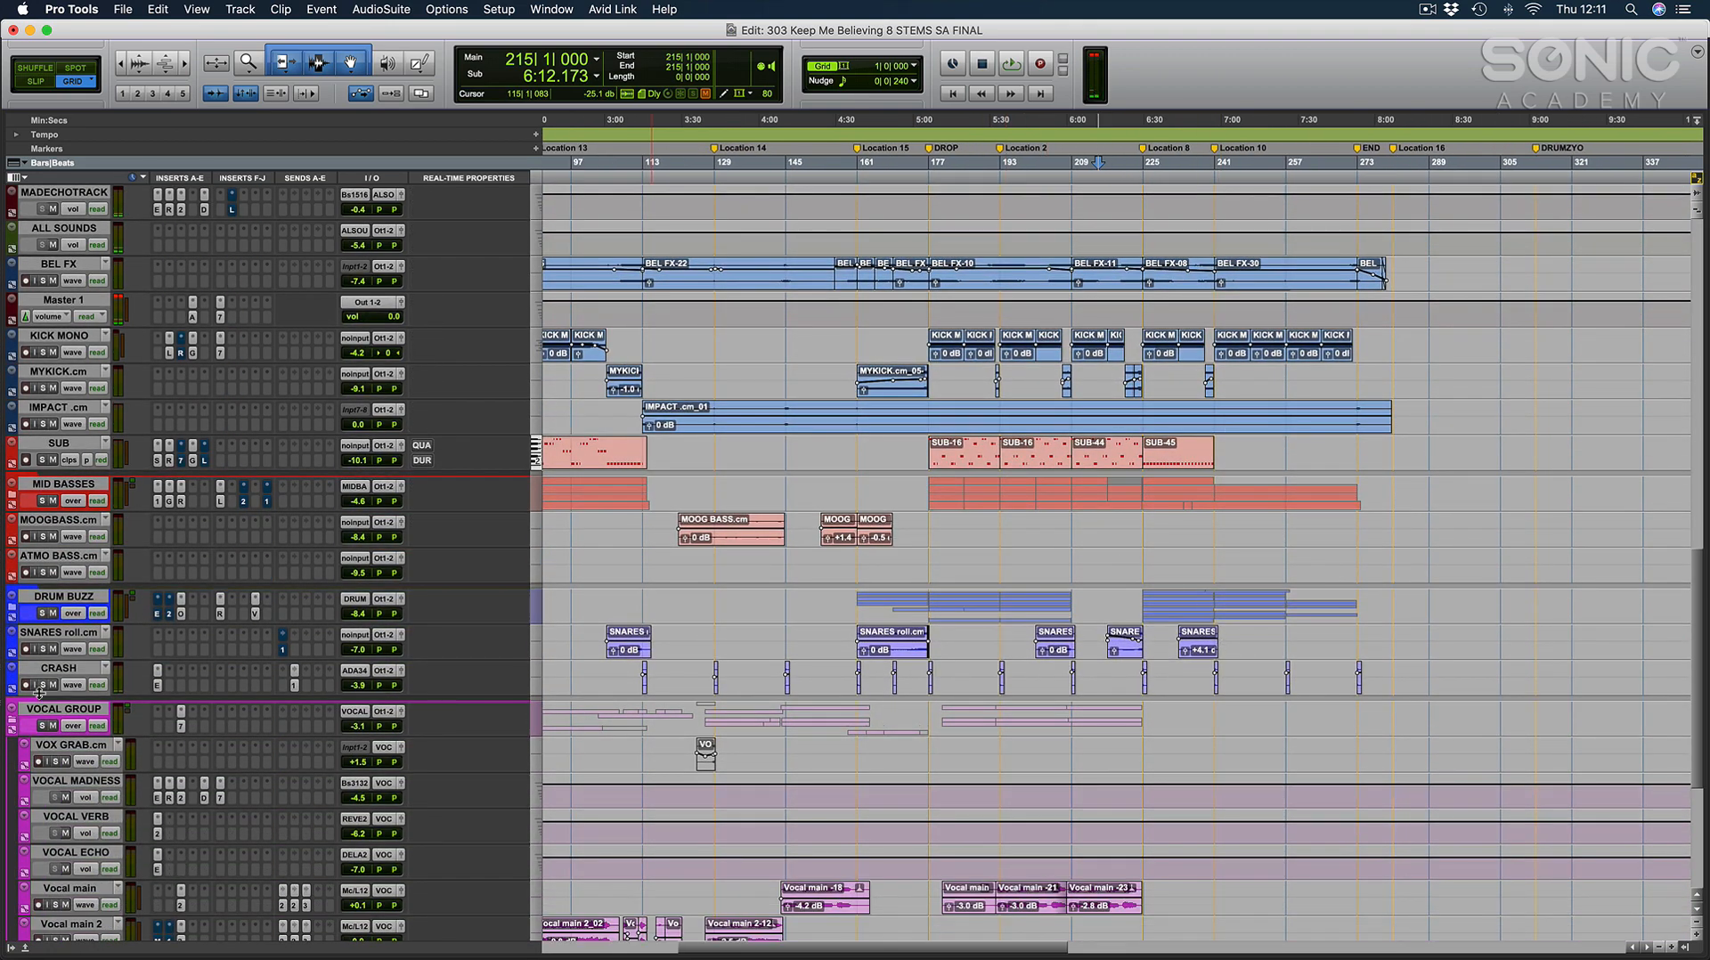
pyautogui.click(10, 713)
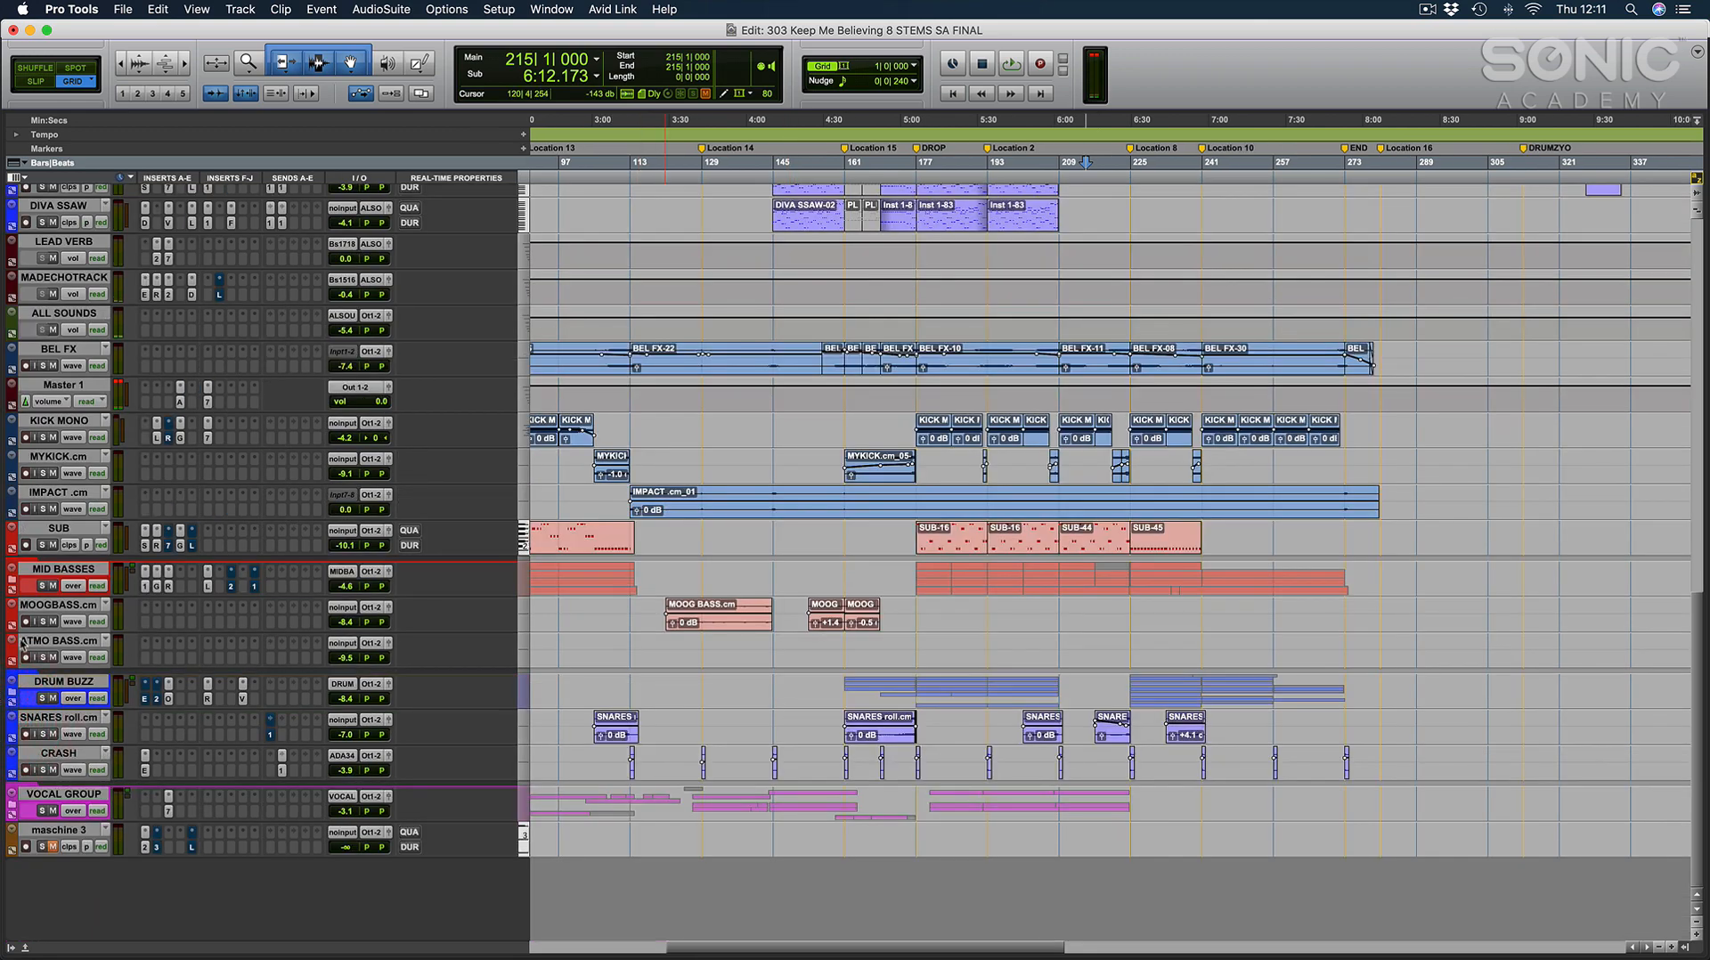
# Examine the lead, acid and pad clips across the whole arrangement and select the PAD IN track.
pyautogui.scroll(5, 1233, 622)
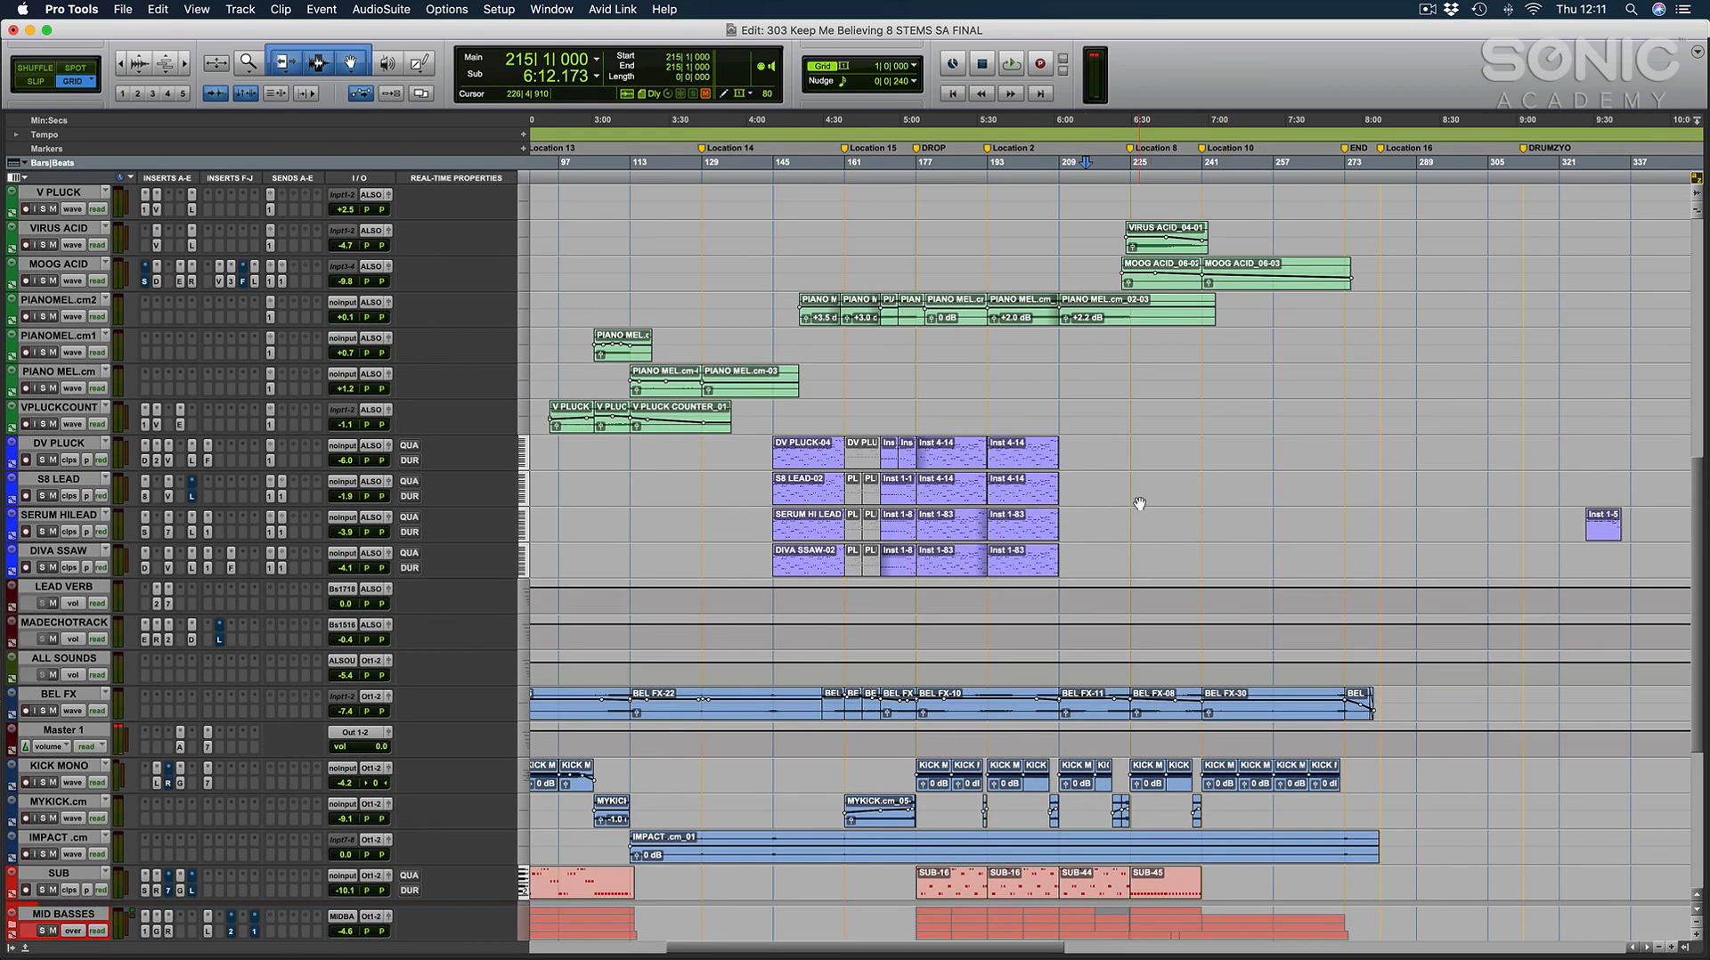
pyautogui.hscroll(-5, 1131, 503)
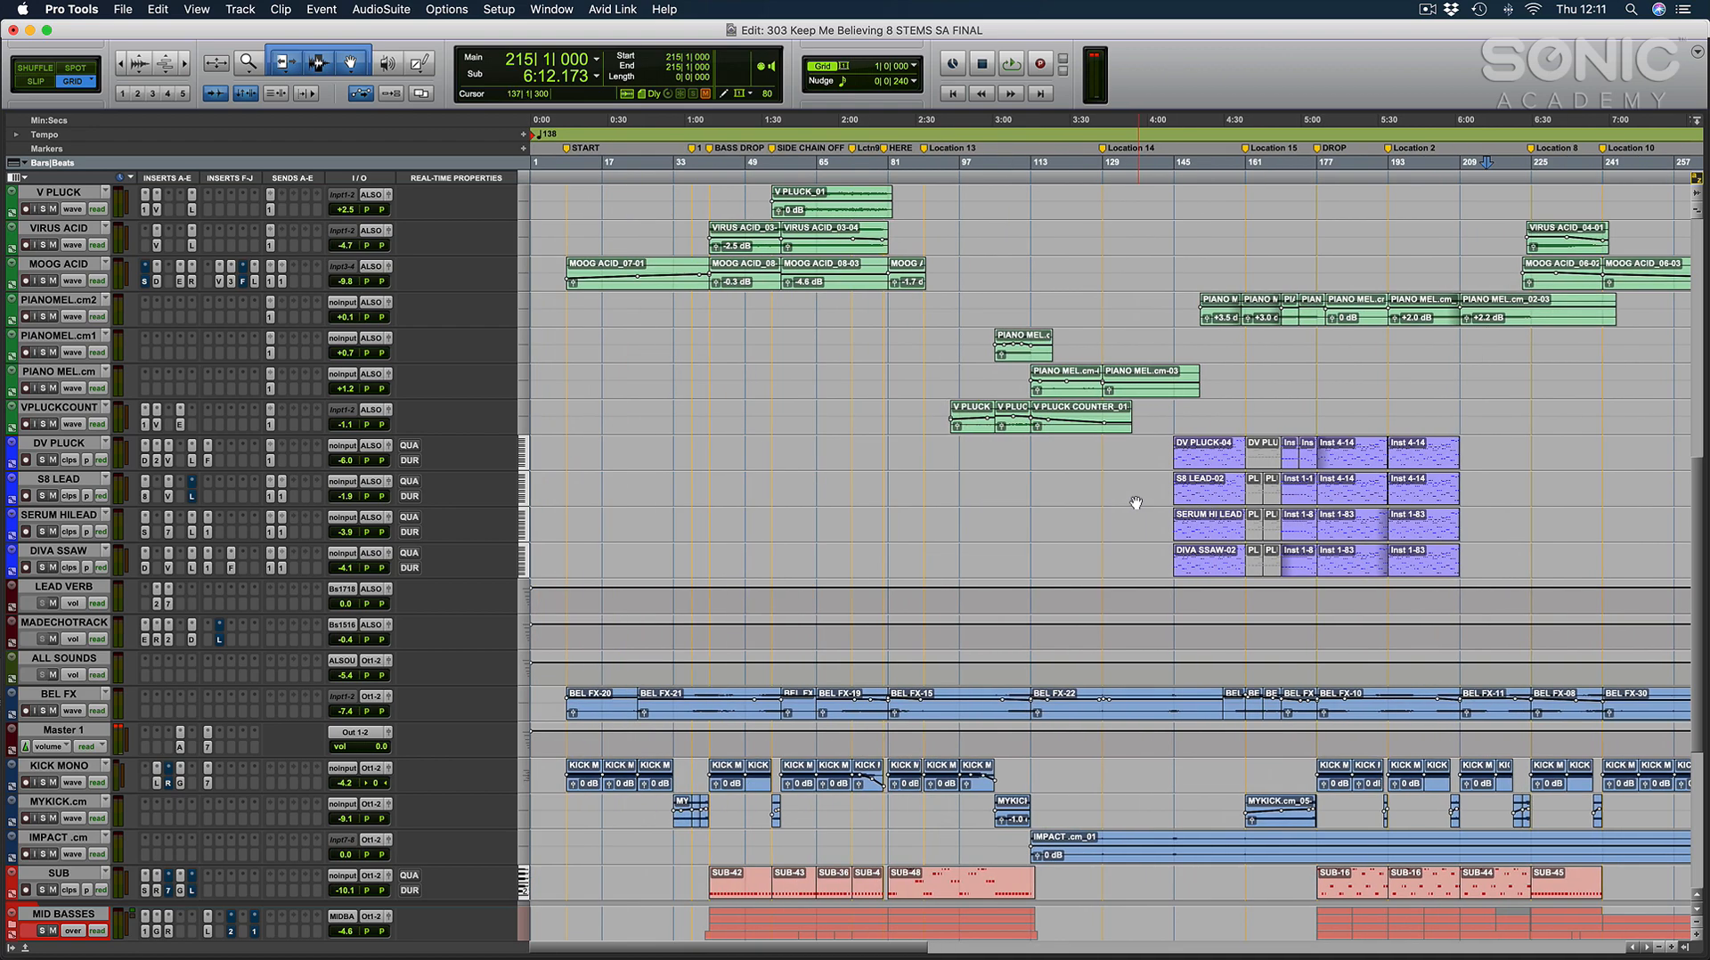
pyautogui.hscroll(3, 1138, 498)
pyautogui.scroll(10, 1135, 497)
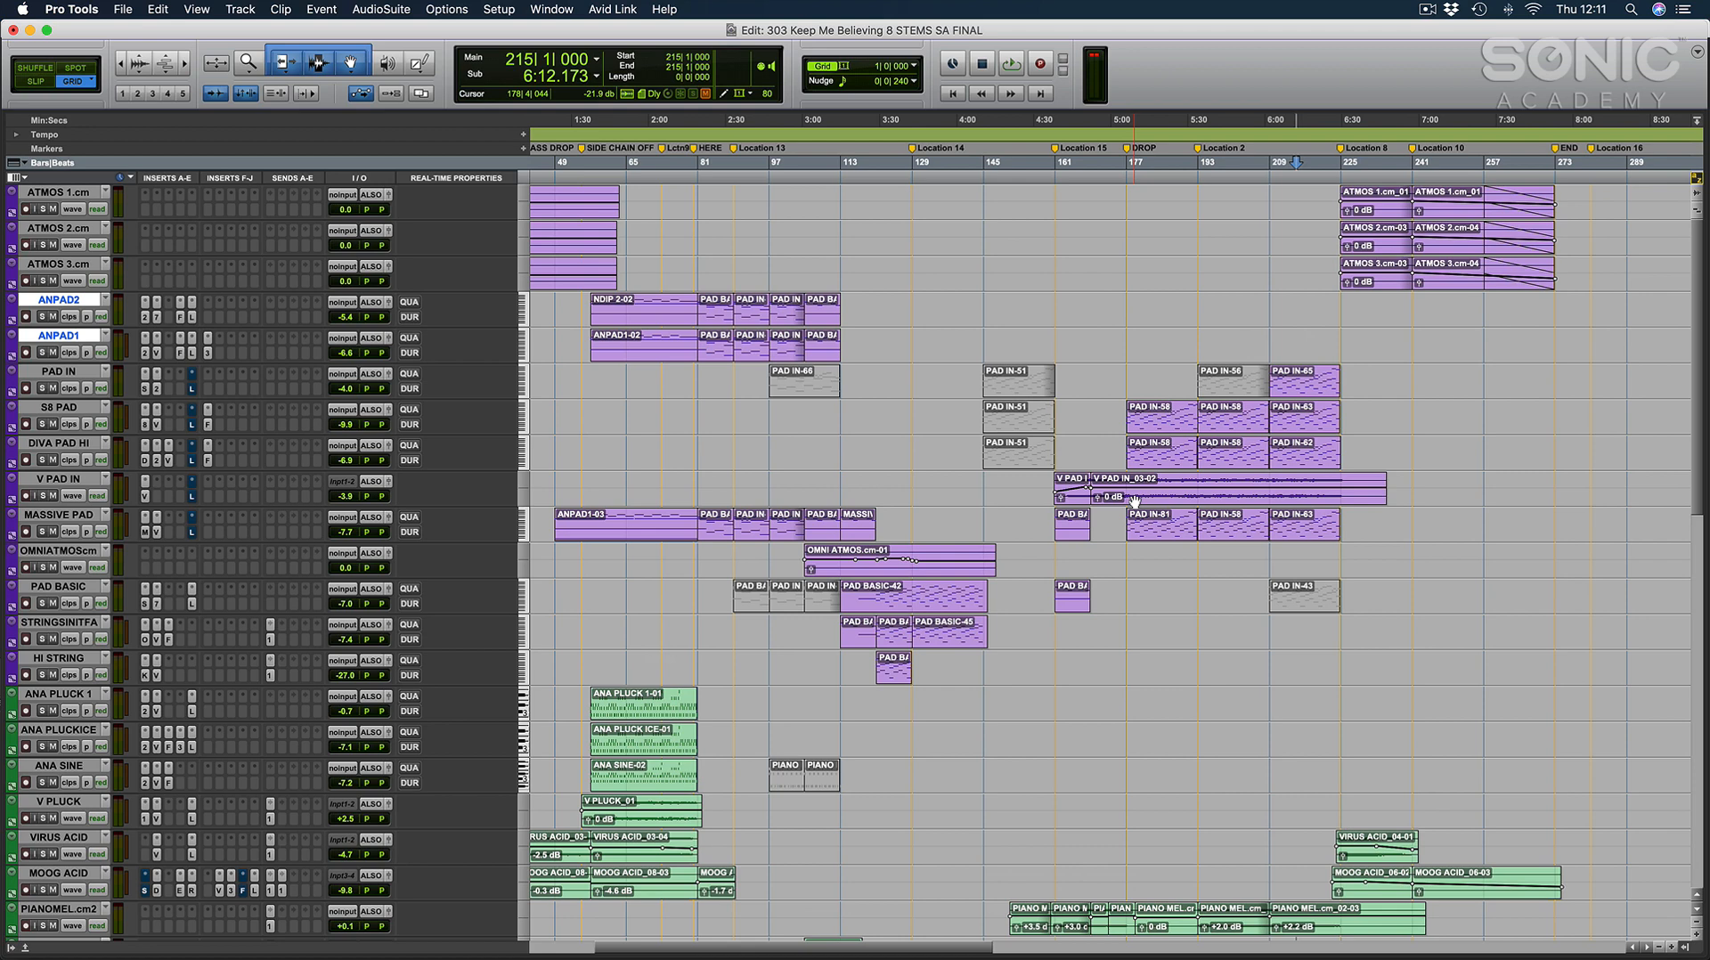
pyautogui.click(59, 372)
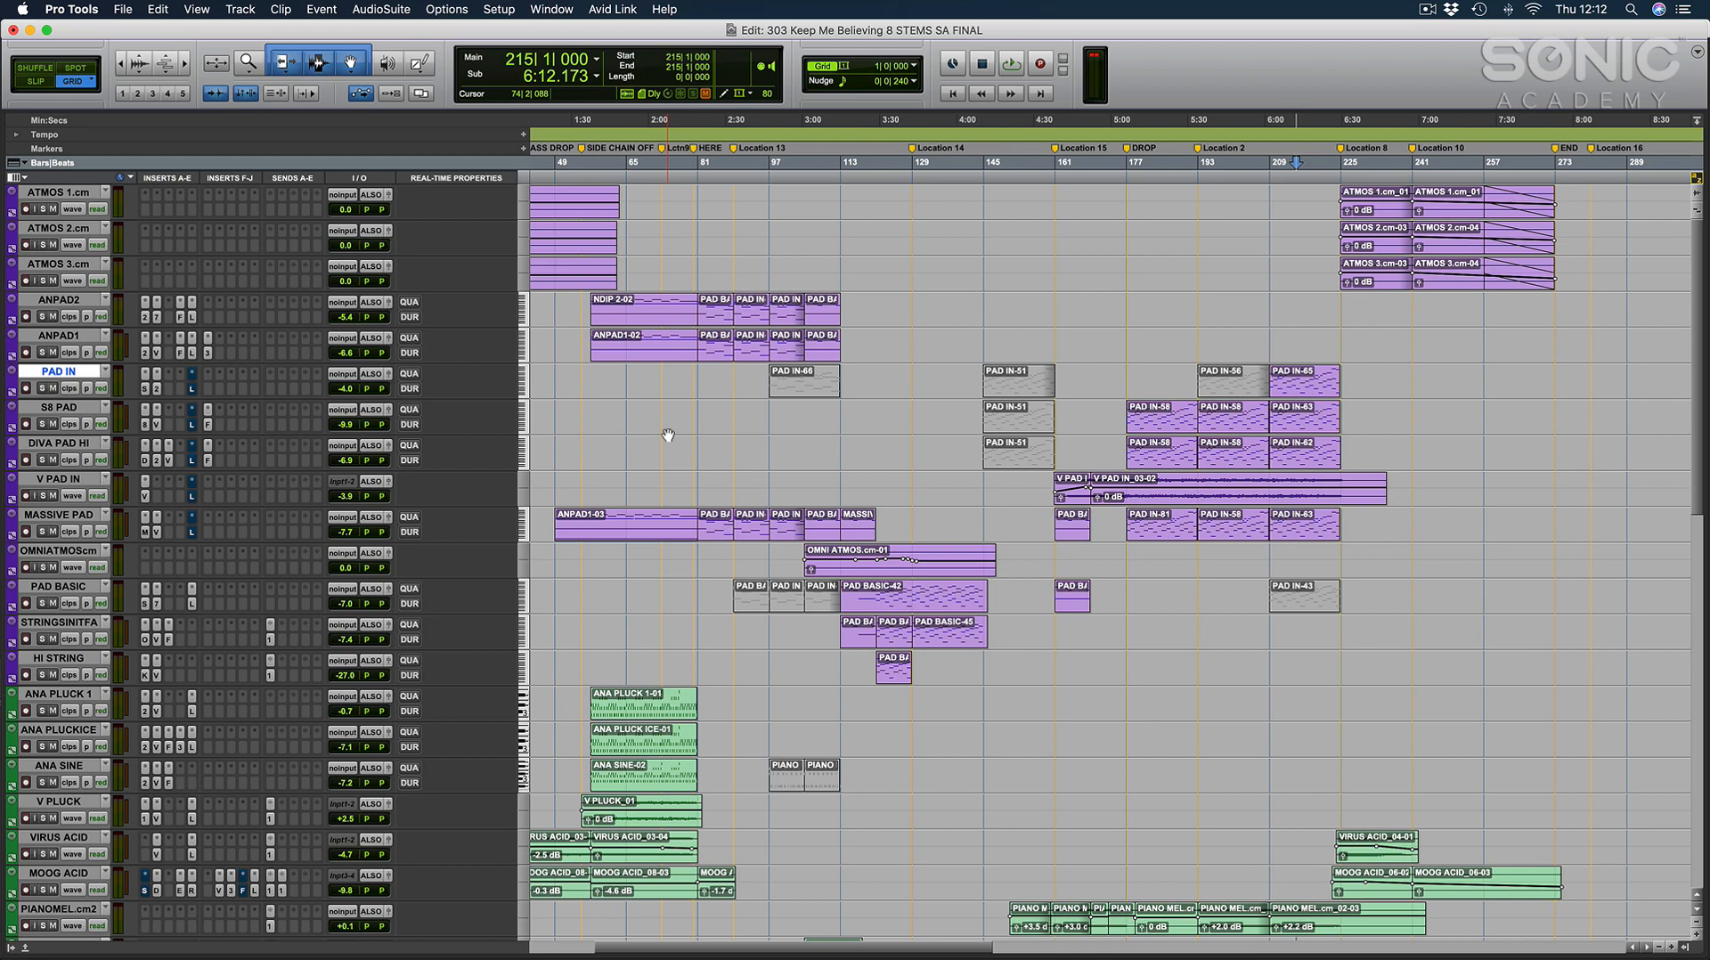
# Examine the arrangement from the leads through the bass, drum and vocal groups, returning to the pads and plucks.
pyautogui.scroll(-10, 668, 435)
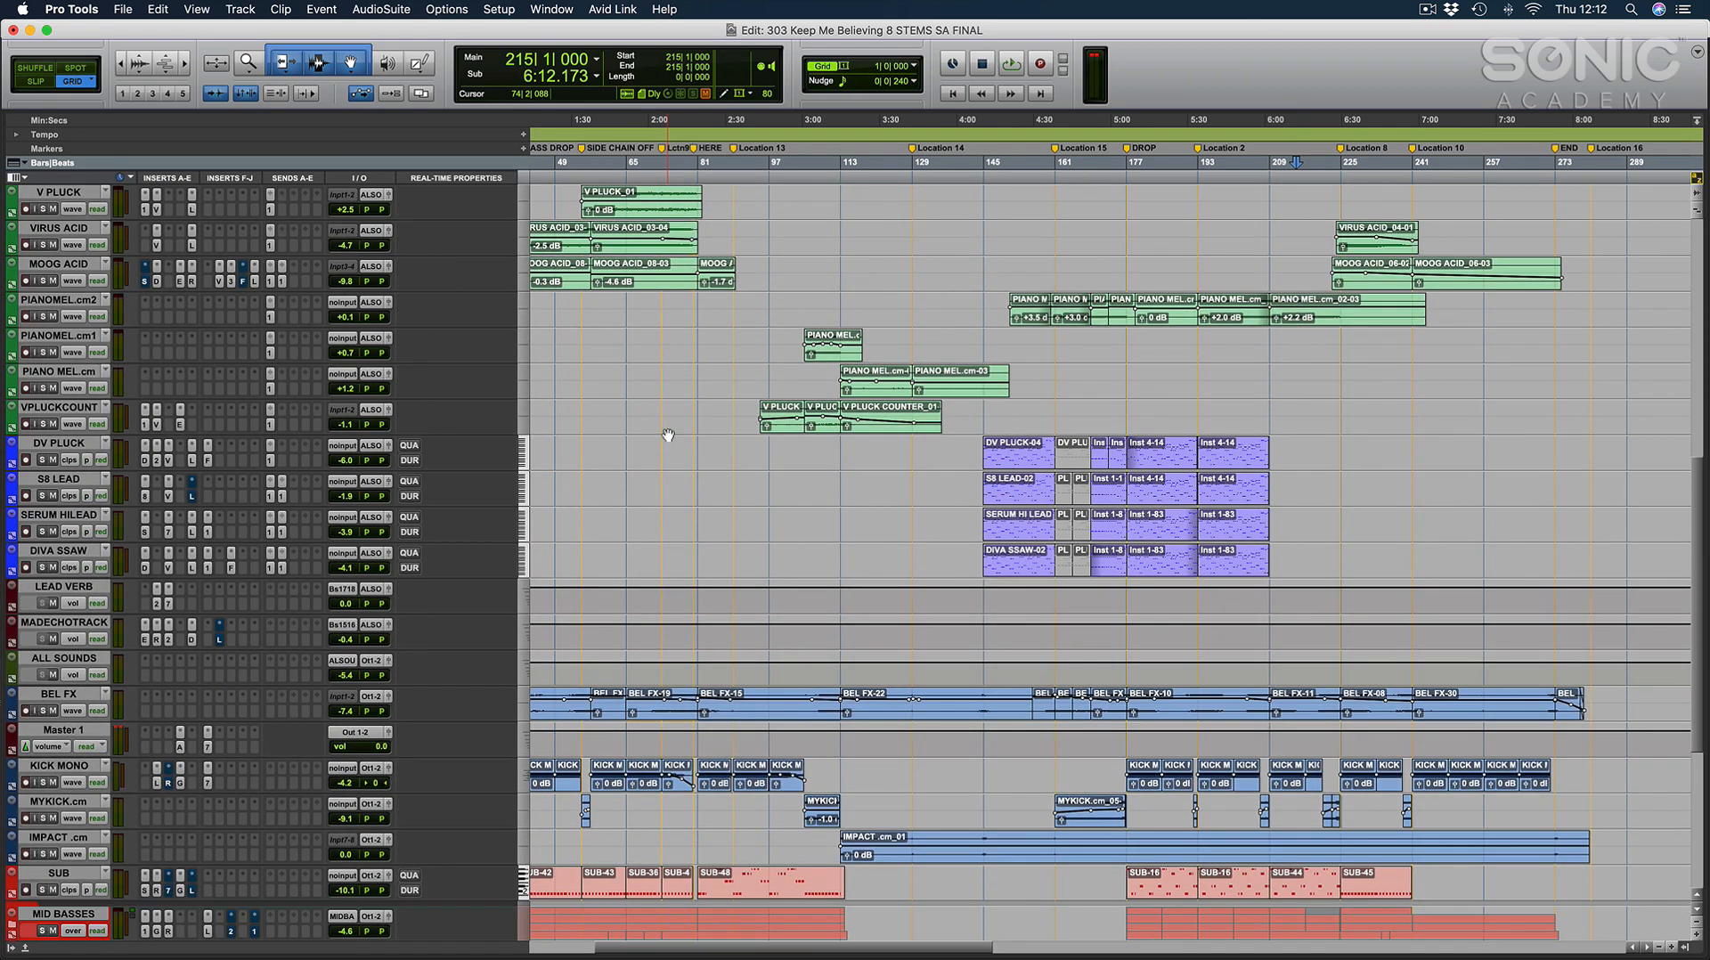
pyautogui.scroll(-10, 668, 435)
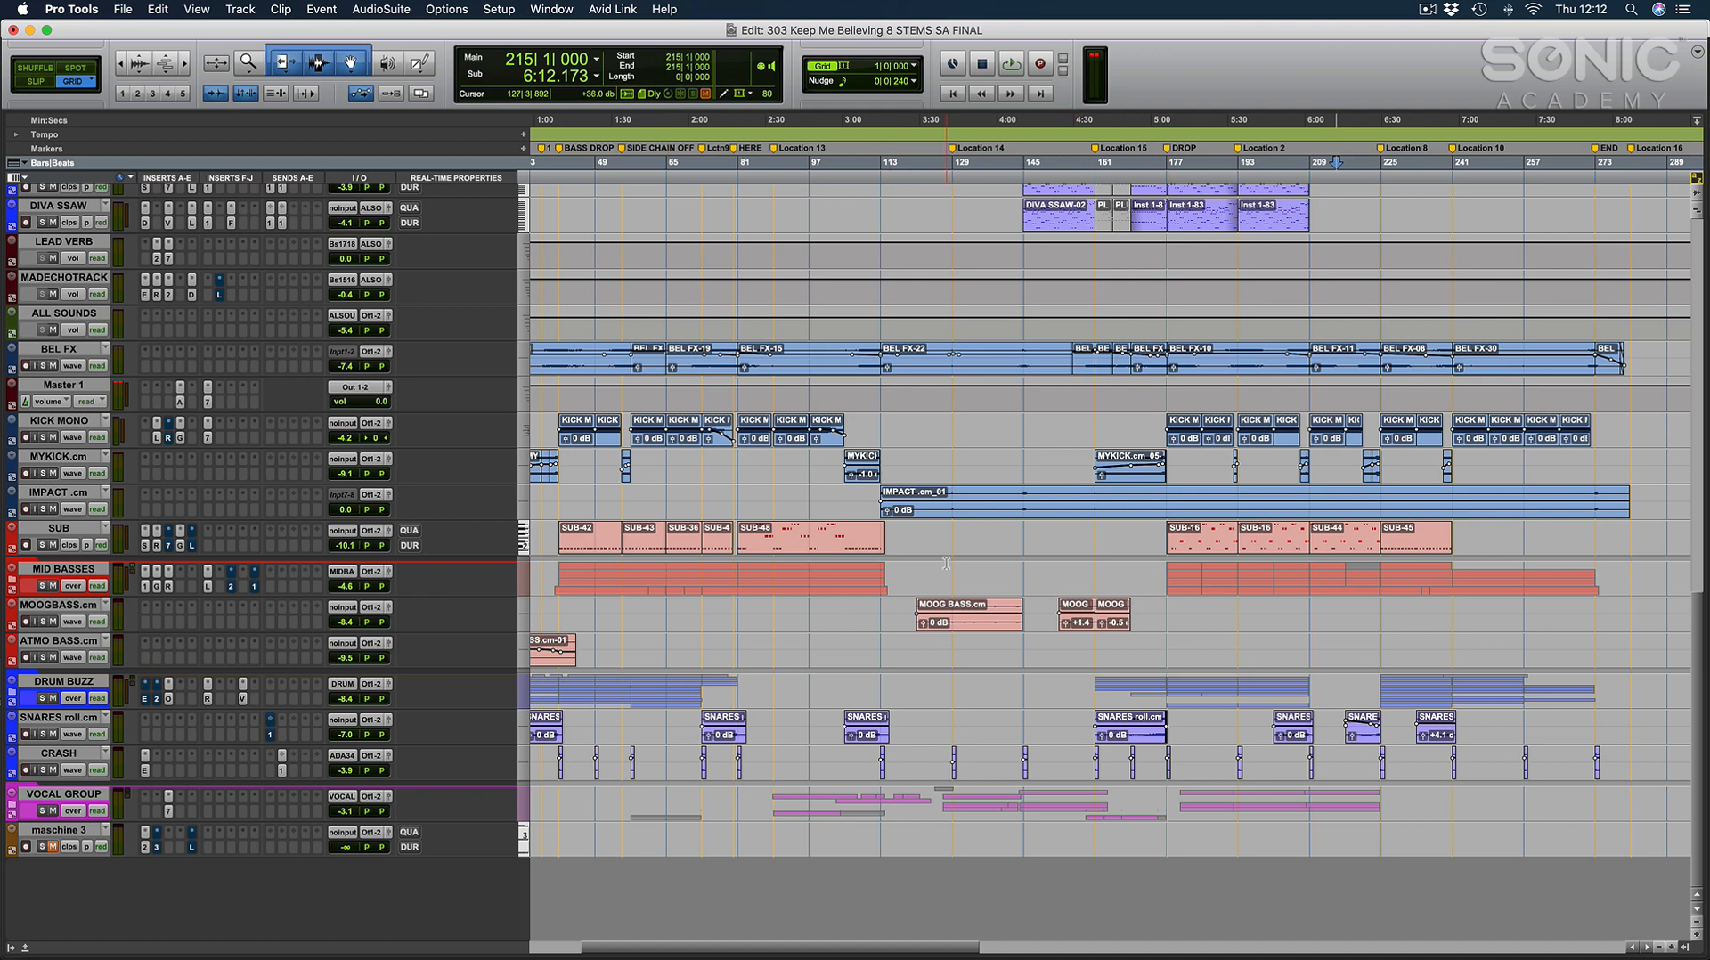
pyautogui.scroll(5, 946, 563)
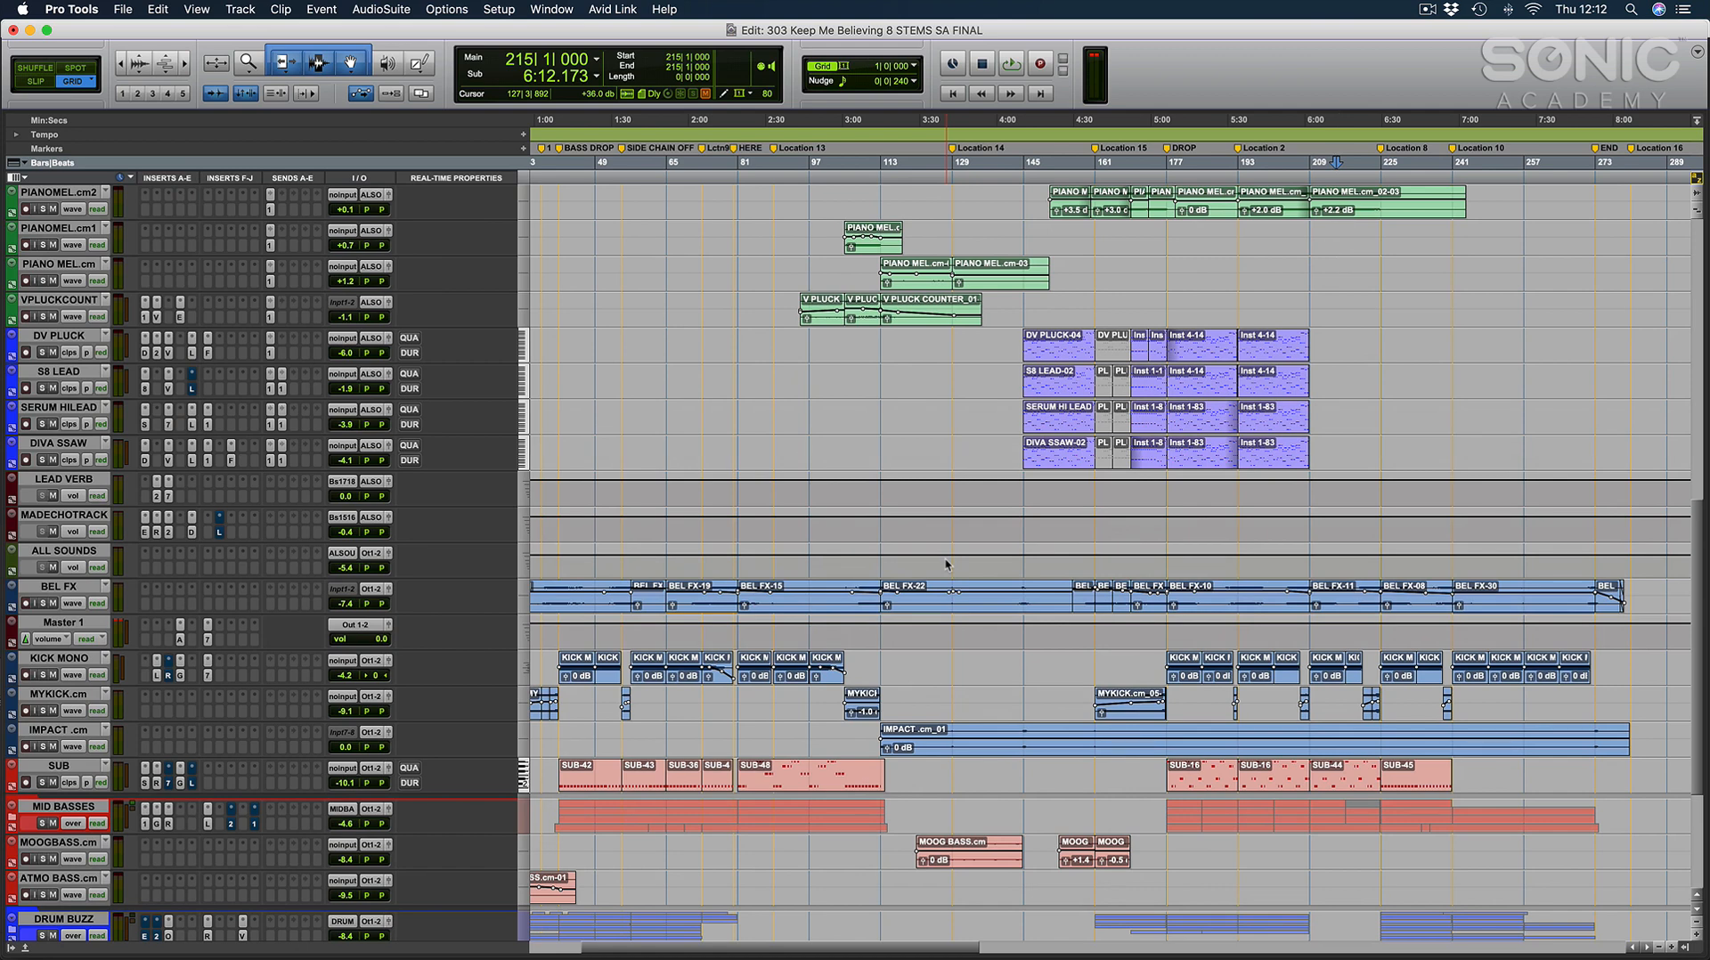
pyautogui.scroll(12, 946, 563)
pyautogui.scroll(3, 946, 563)
pyautogui.hscroll(-5, 946, 563)
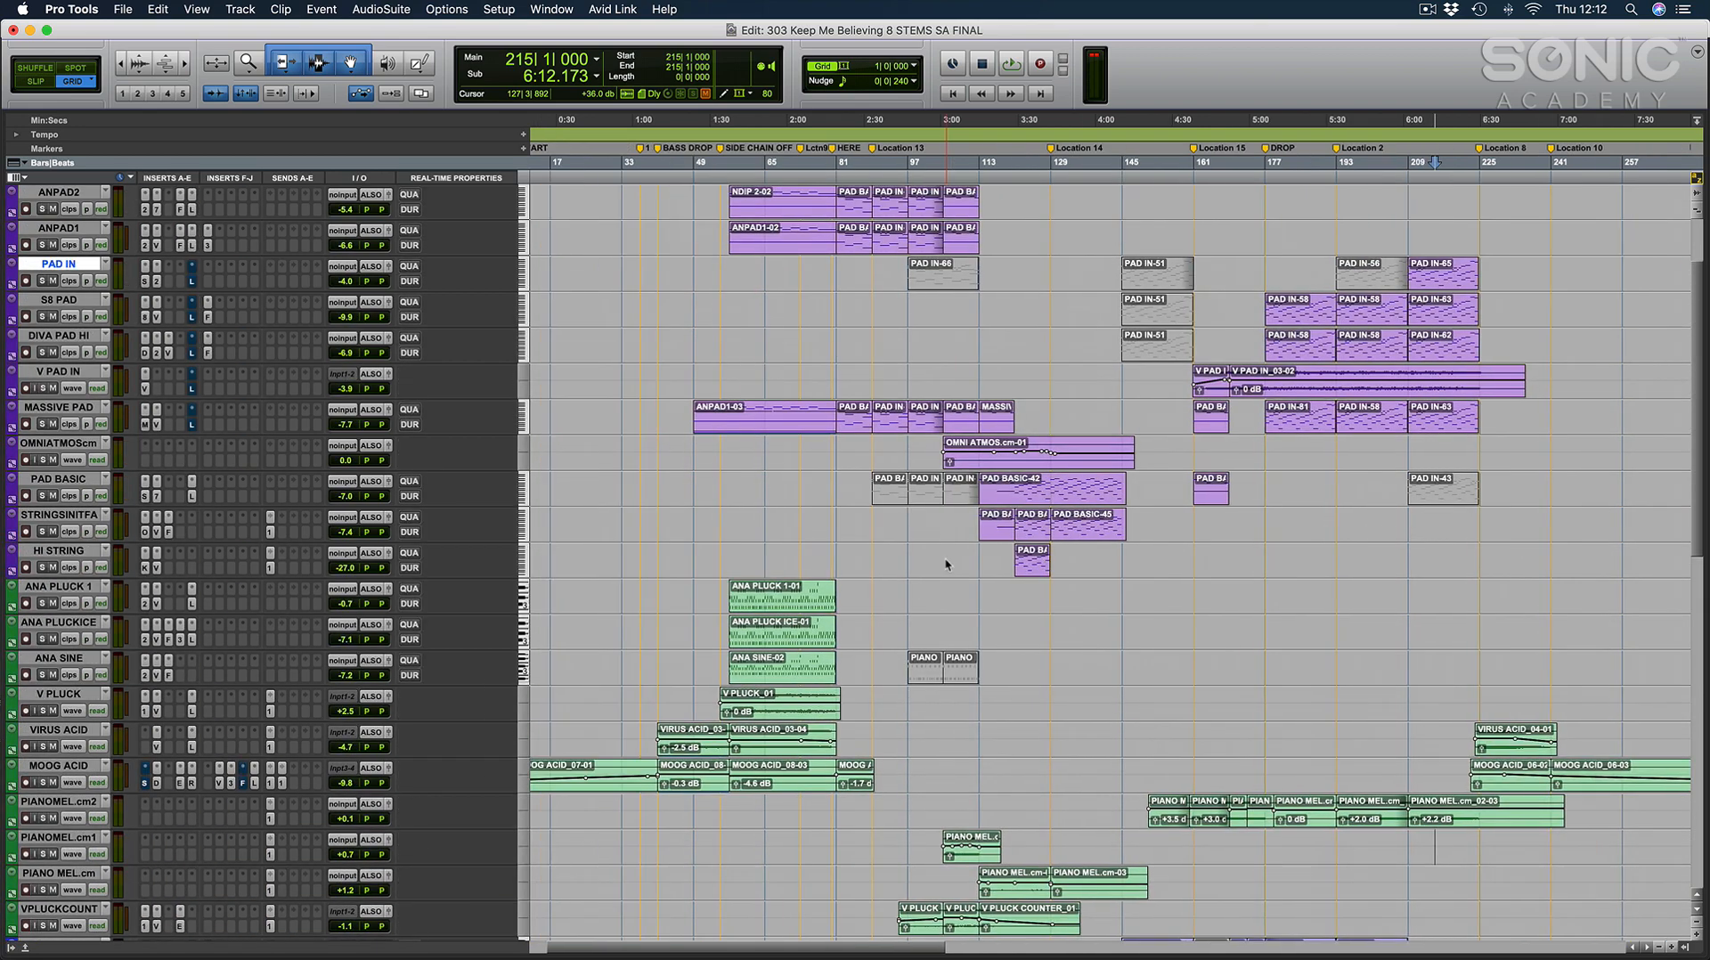